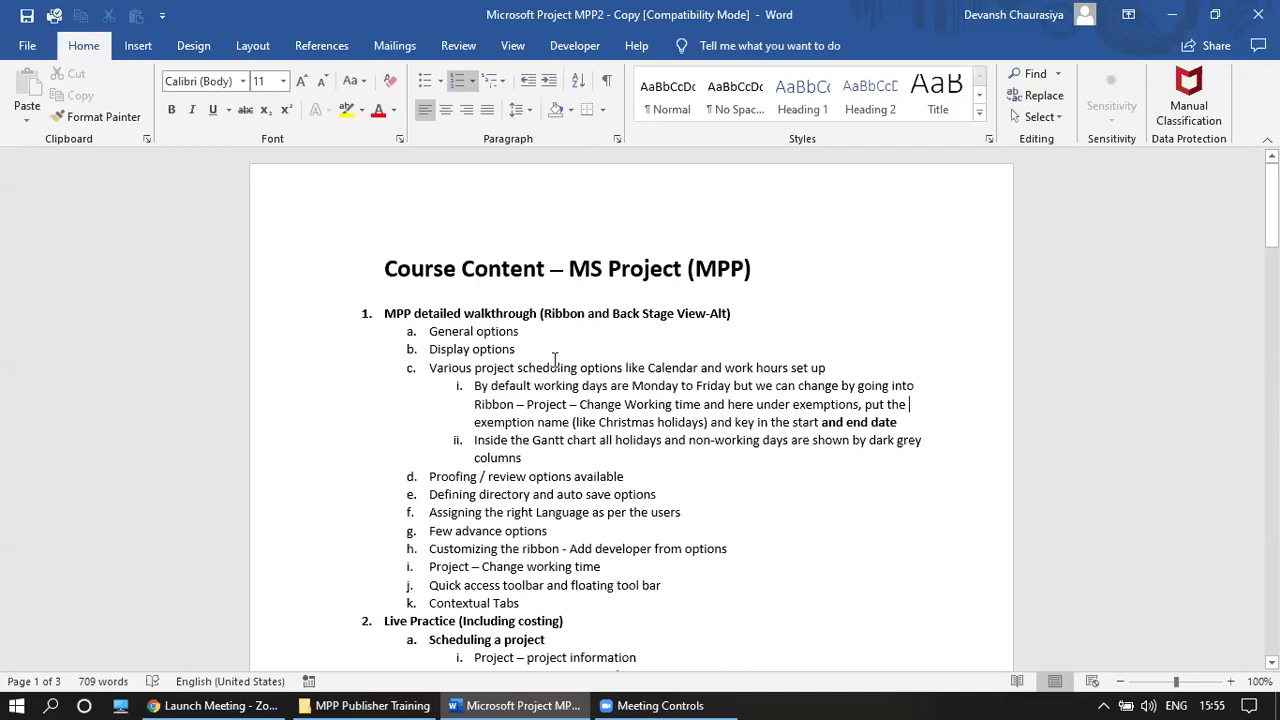
Step: Highlight the course title and the item 1 walkthrough section in the Word outline
drag(379, 268, 794, 262)
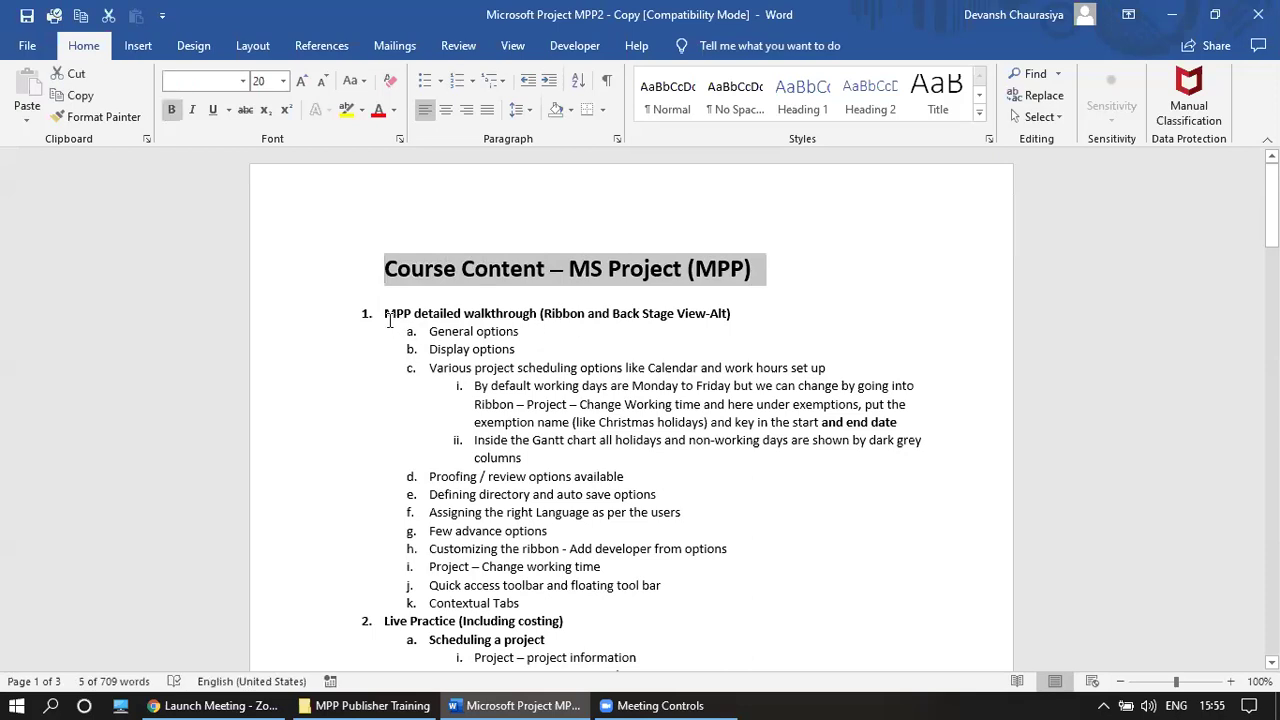
drag(384, 316, 590, 602)
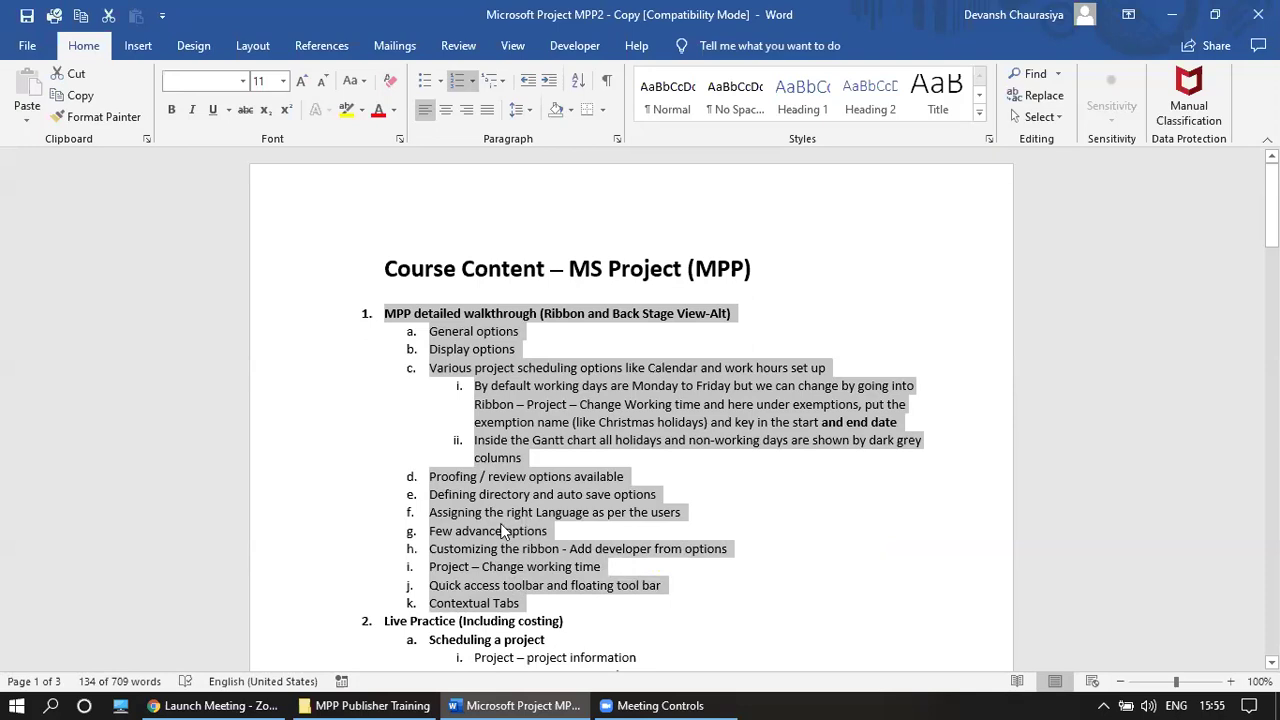
click(385, 321)
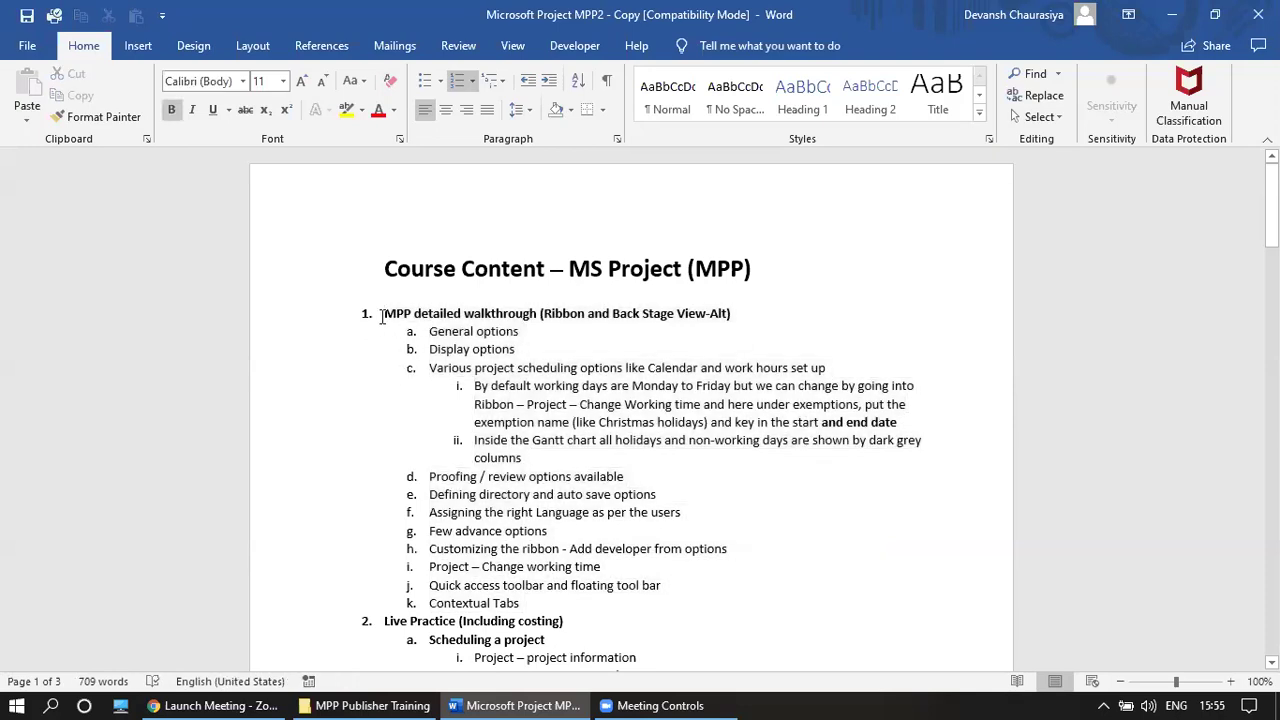
drag(383, 313, 400, 313)
click(433, 388)
Step: Scroll down, highlighting the Live Practice and Scheduling a project headings
scroll(555, 409, down, 6)
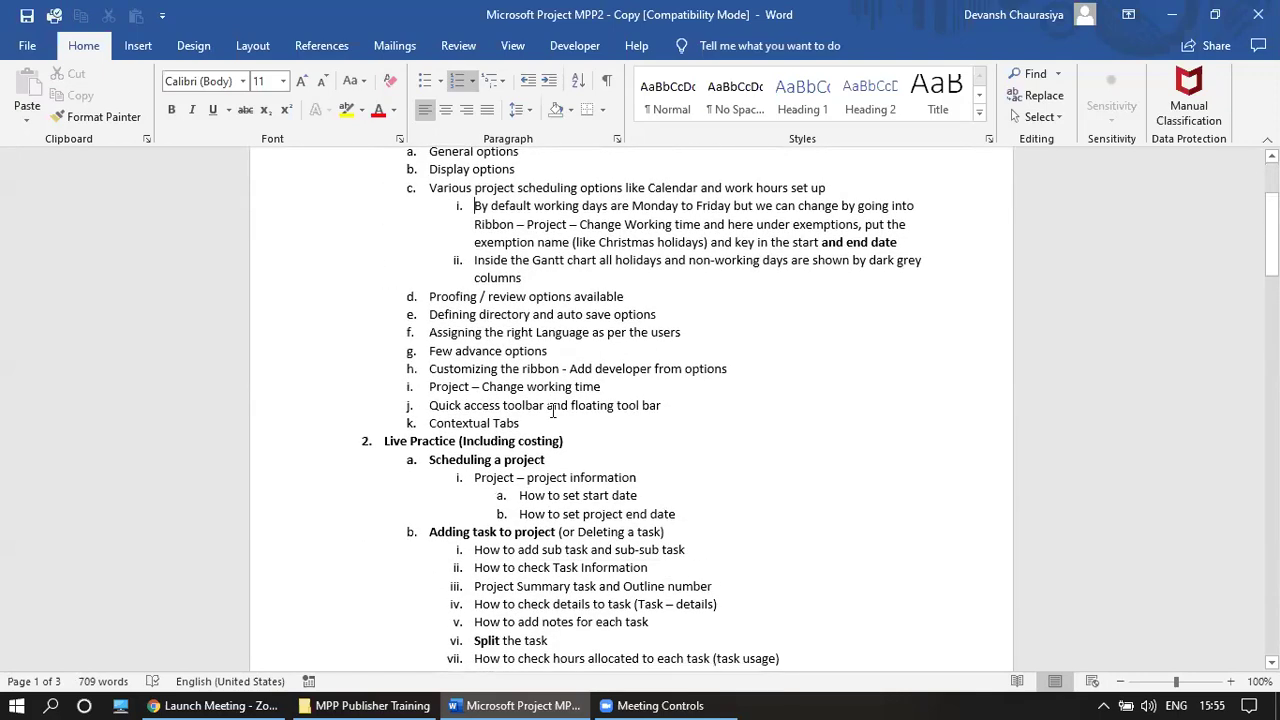
drag(385, 310, 565, 319)
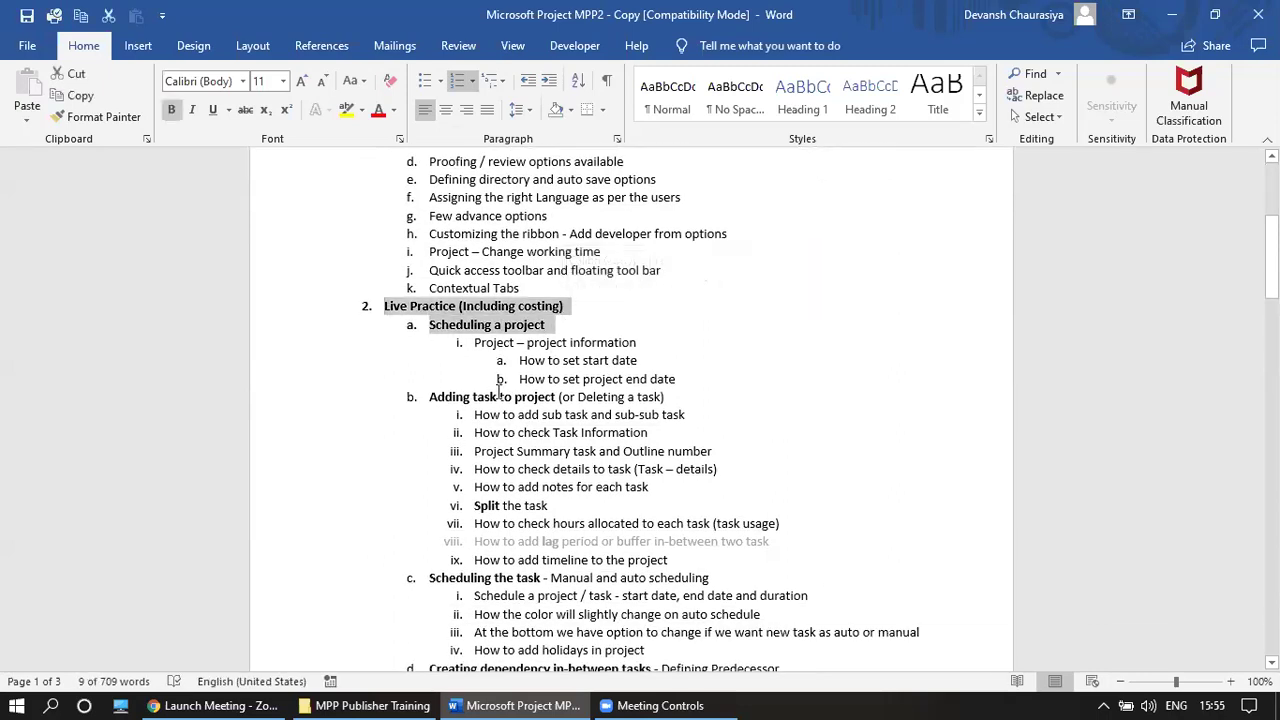
click(451, 383)
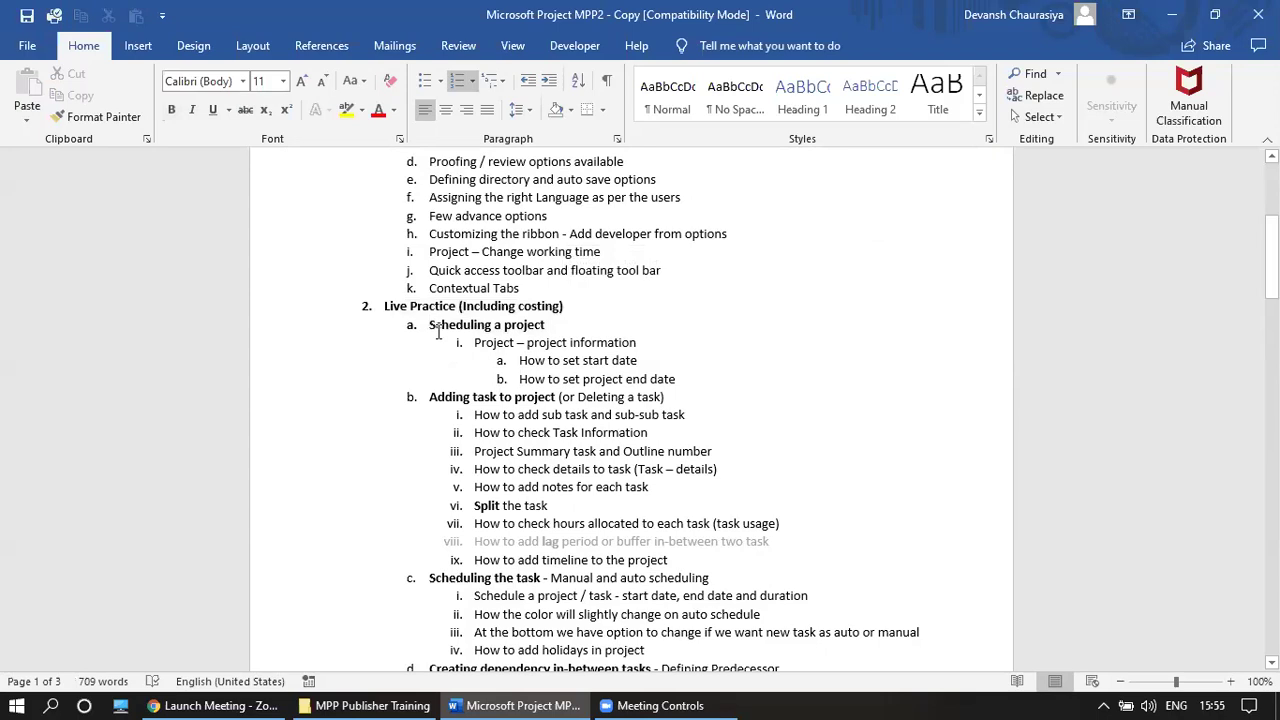
drag(428, 327, 546, 325)
scroll(530, 455, down, 2)
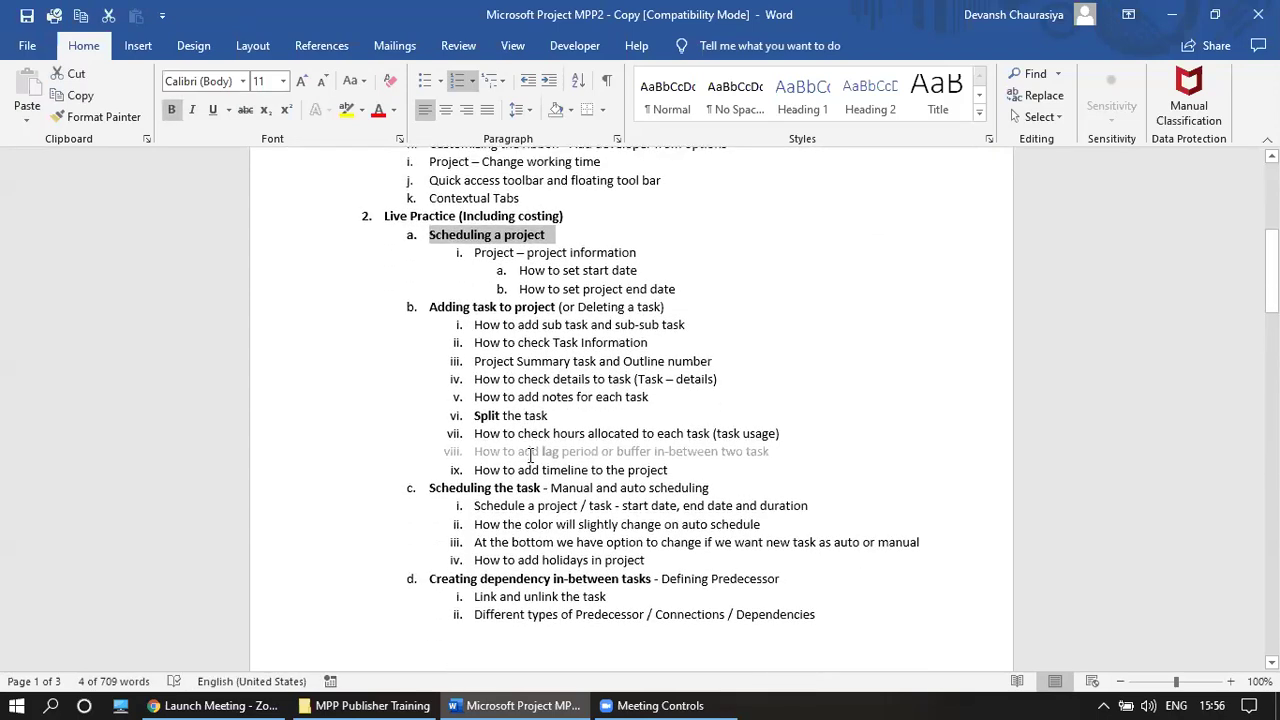
scroll(533, 451, down, 3)
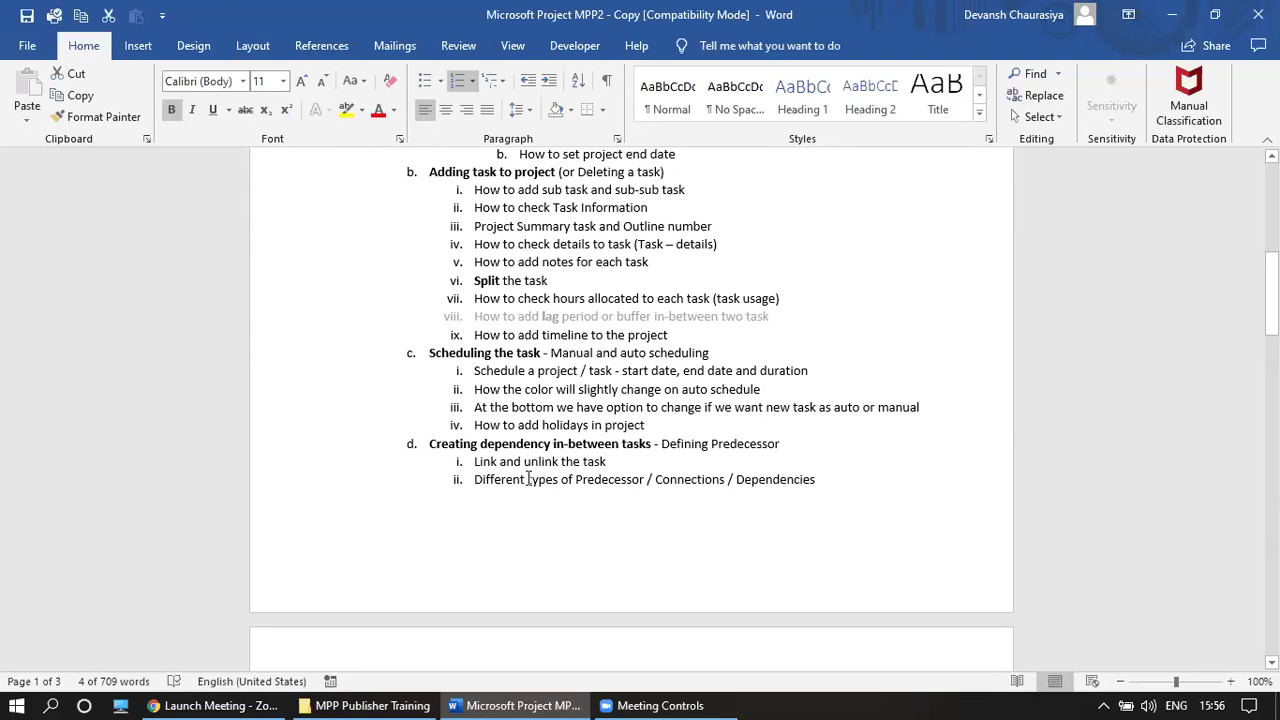
scroll(528, 479, down, 8)
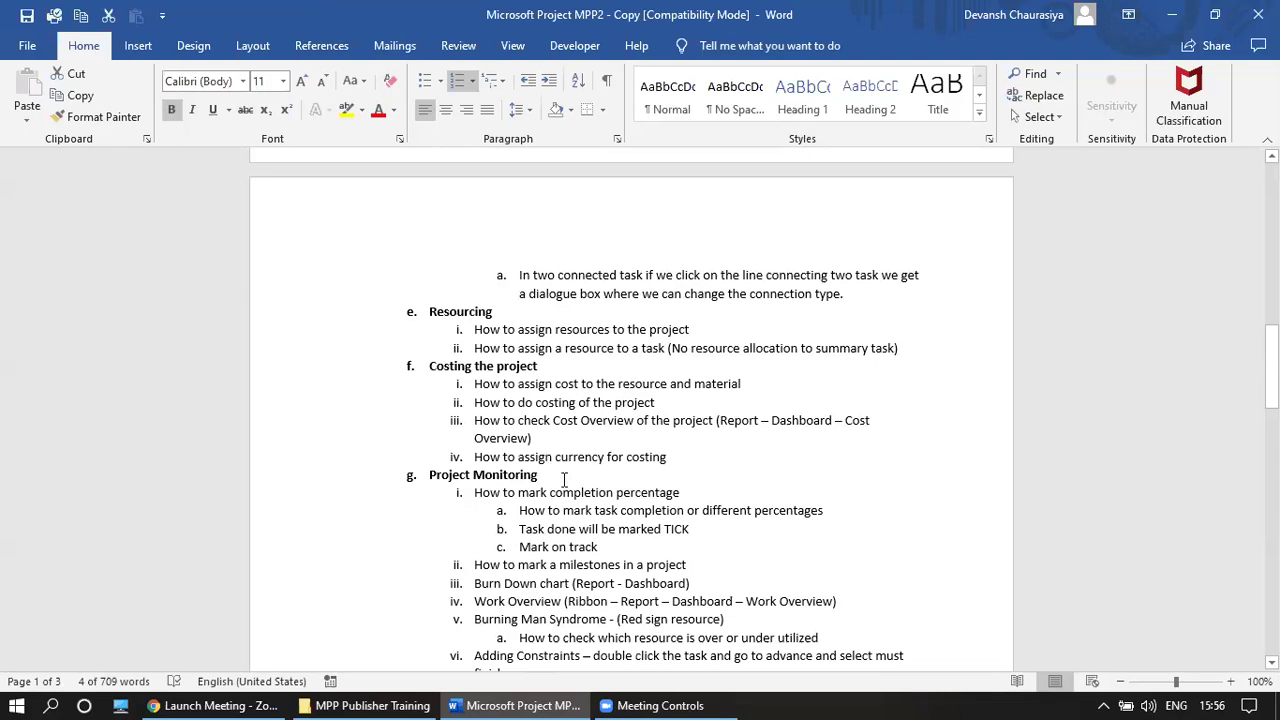
Step: Scroll through the outline and highlight the Burning Man Syndrome item
scroll(564, 480, down, 3)
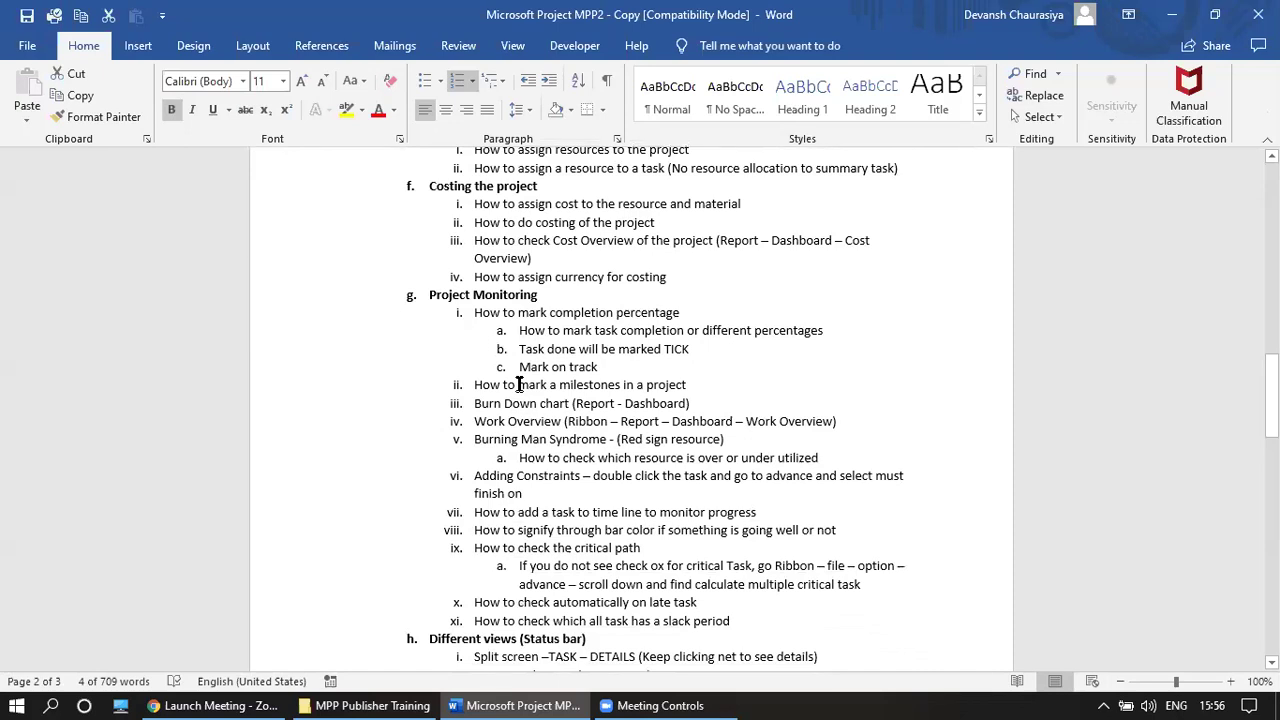
scroll(538, 392, down, 3)
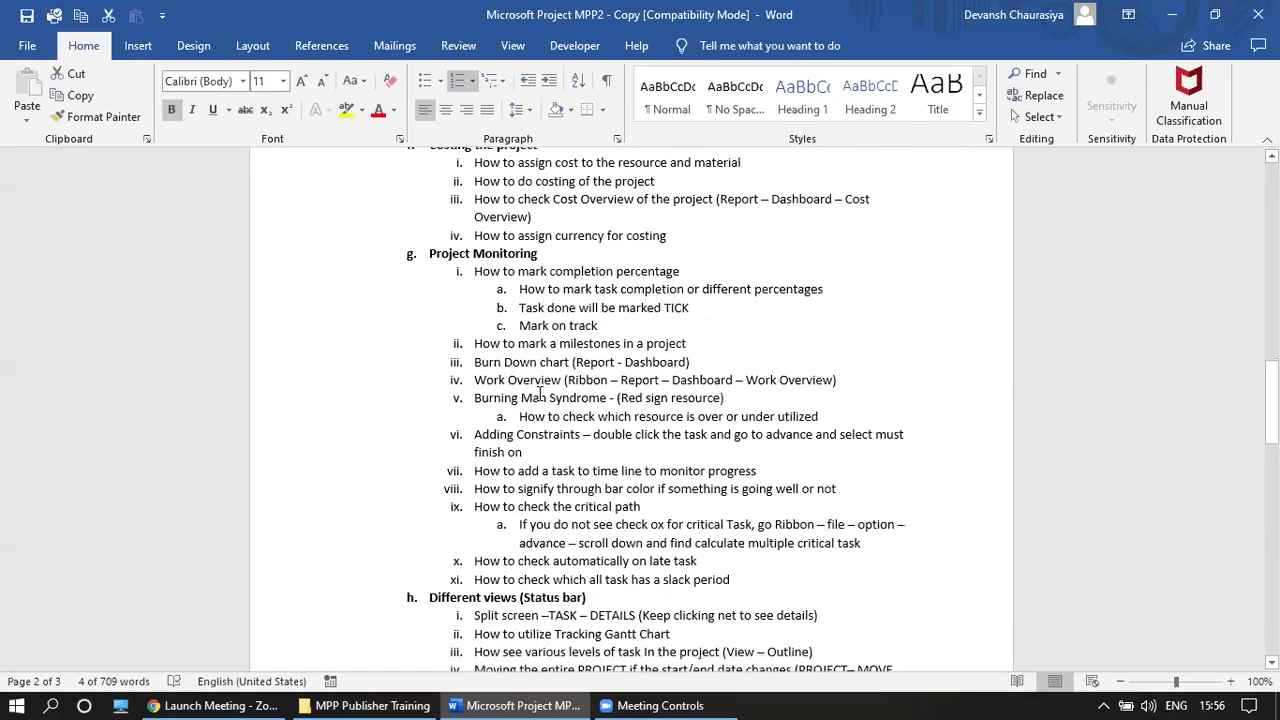
scroll(541, 394, down, 3)
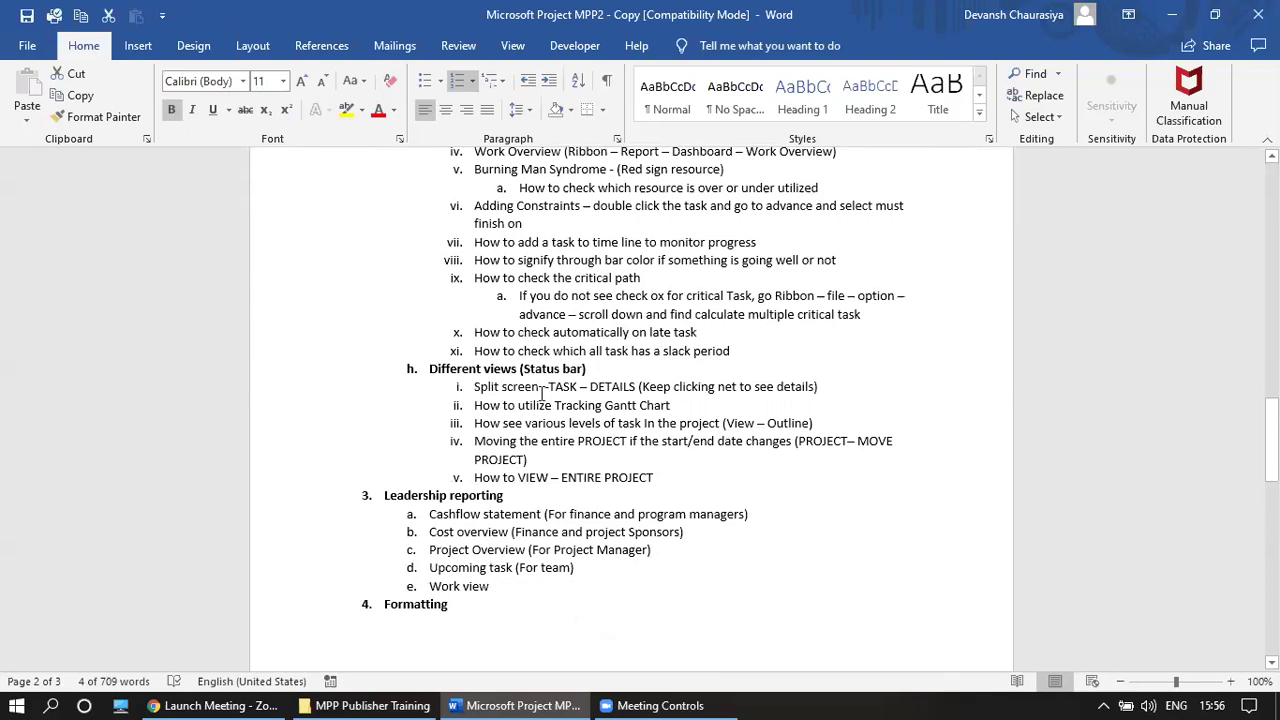
scroll(409, 474, down, 2)
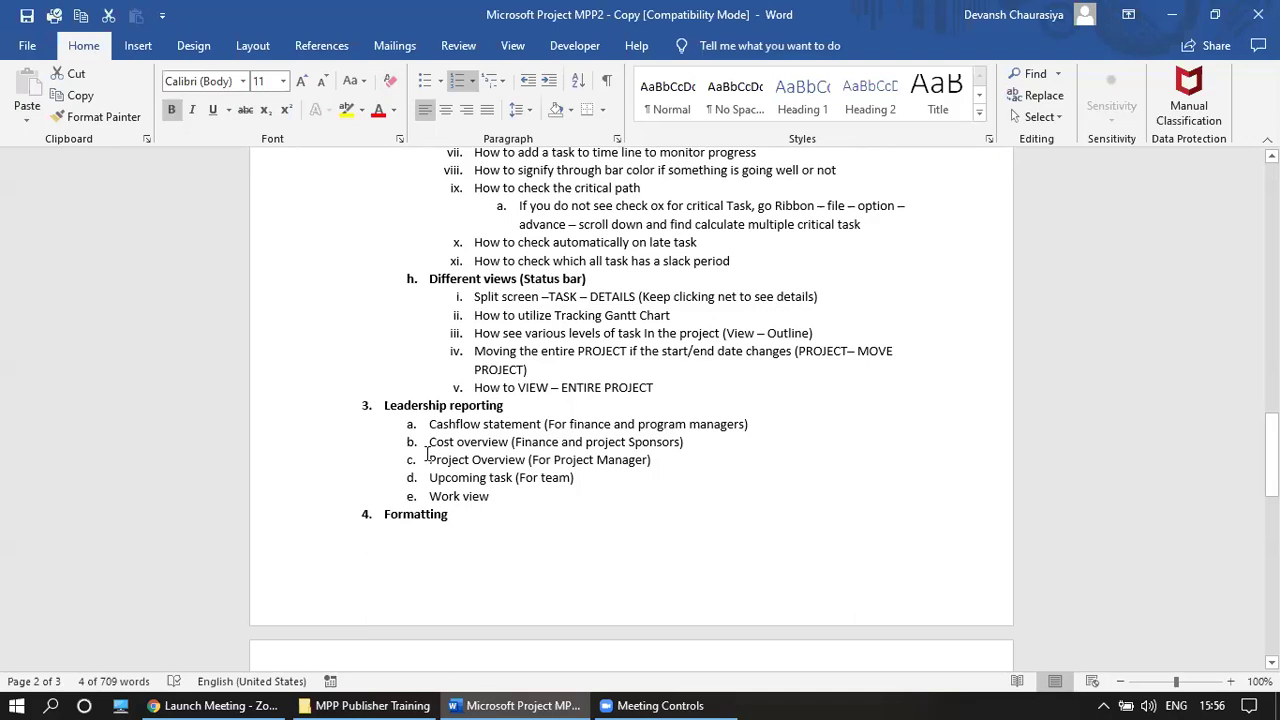
scroll(505, 366, up, 4)
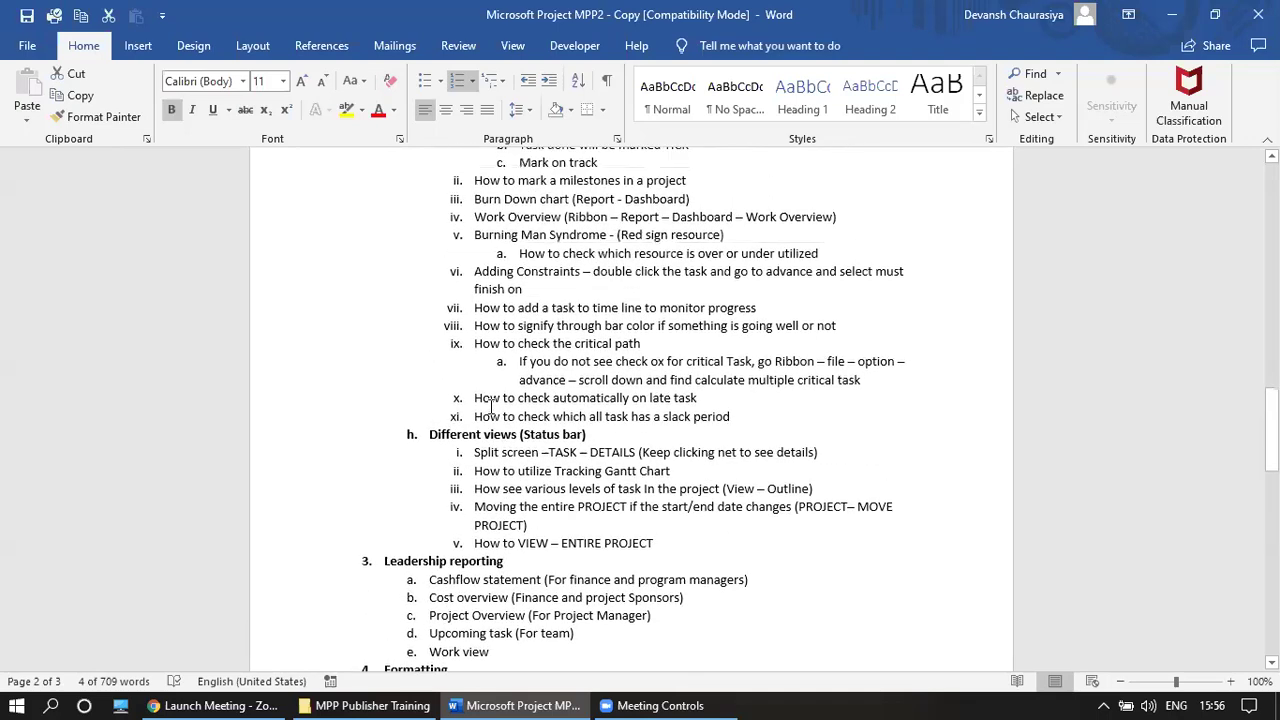
drag(474, 304, 606, 305)
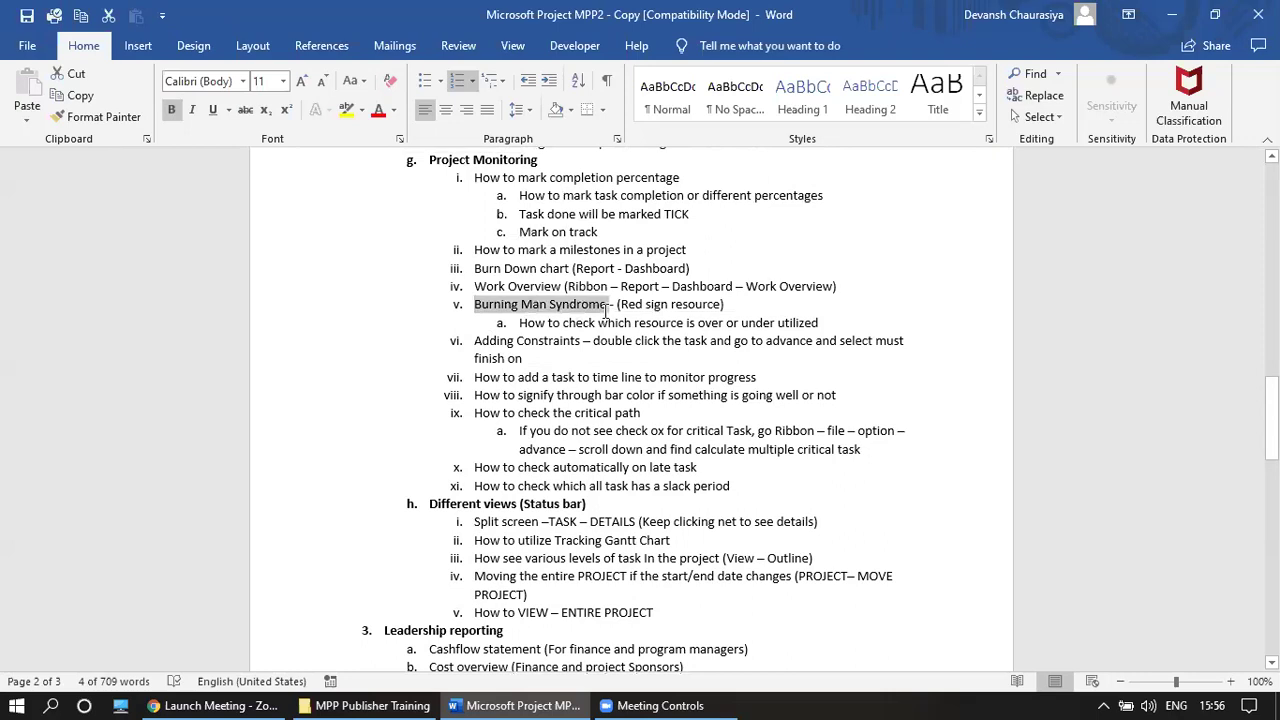
Step: Scroll to the document's end and highlight the Formatting section with its items
scroll(489, 437, down, 5)
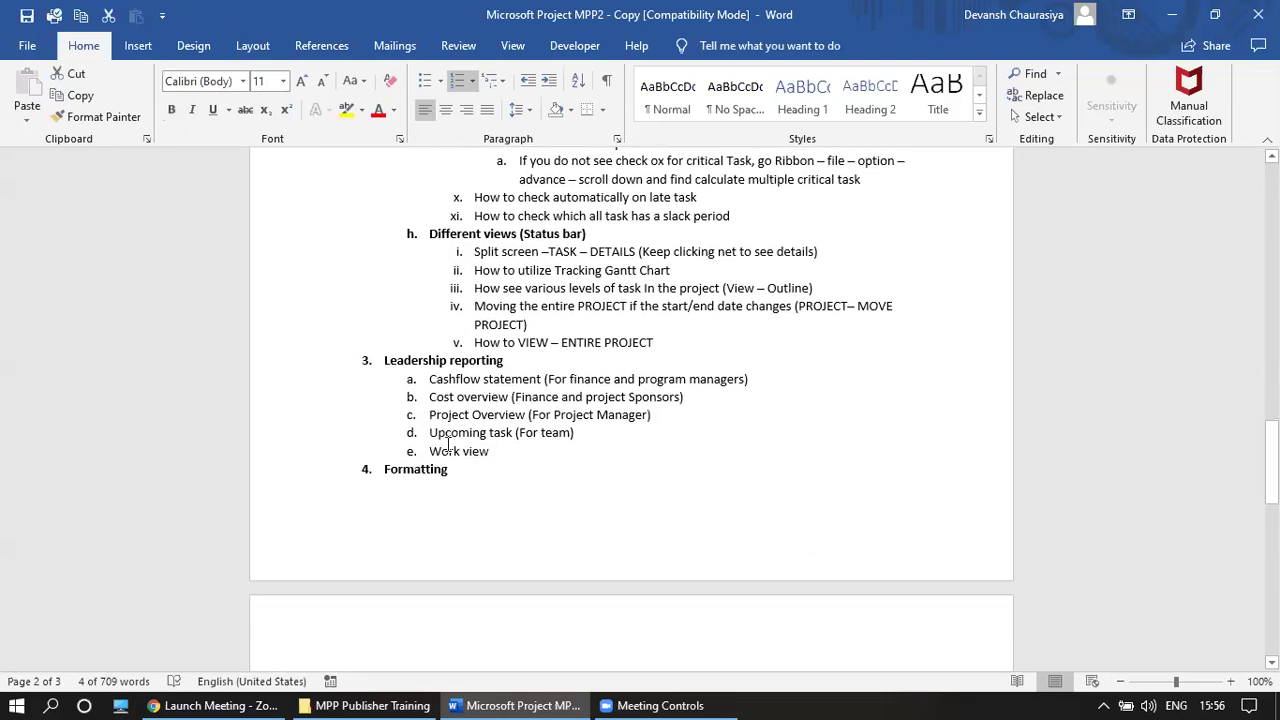
scroll(457, 474, down, 3)
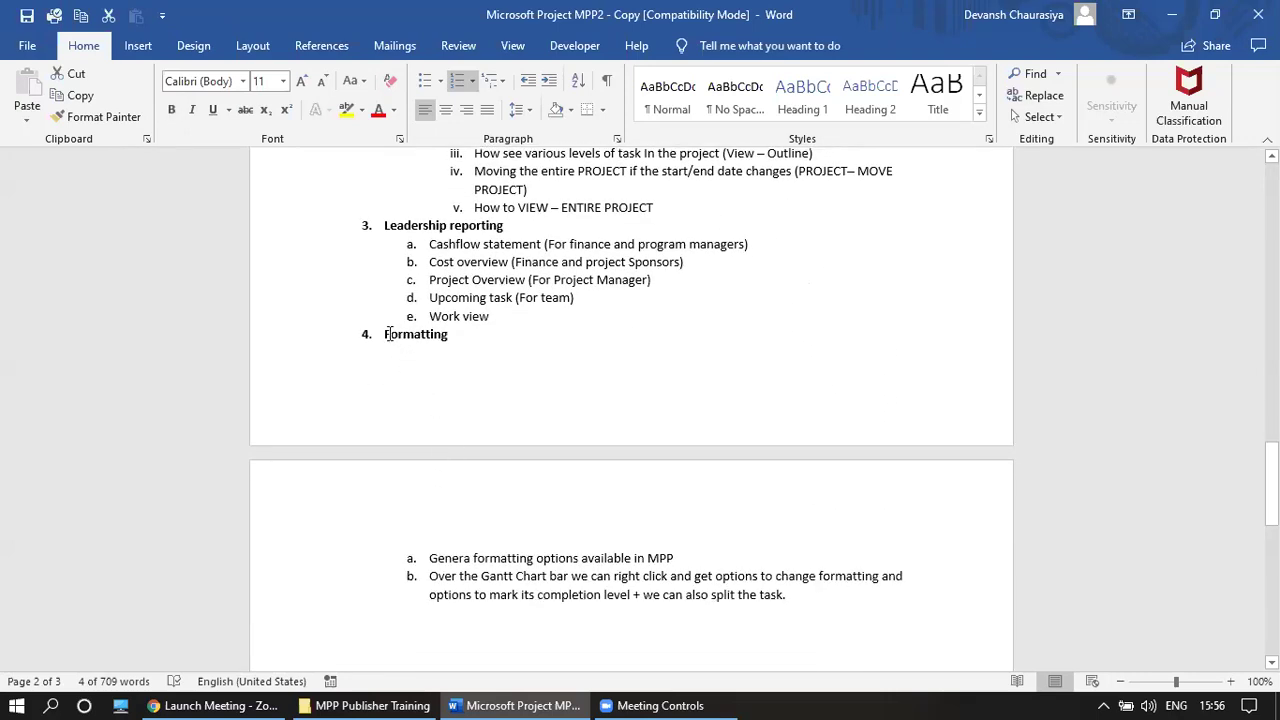
drag(383, 333, 800, 594)
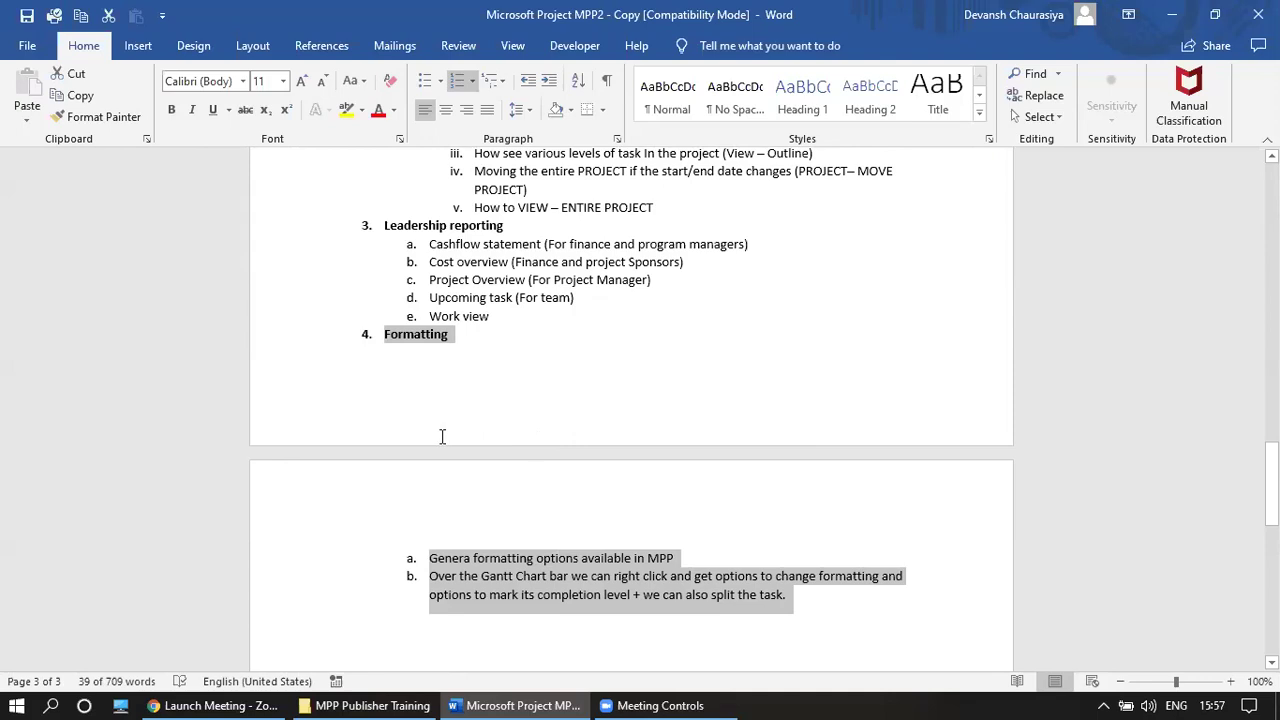
Step: Open the MPP Training project via Windows search for 'mpp', then close it for File > New
key(super)
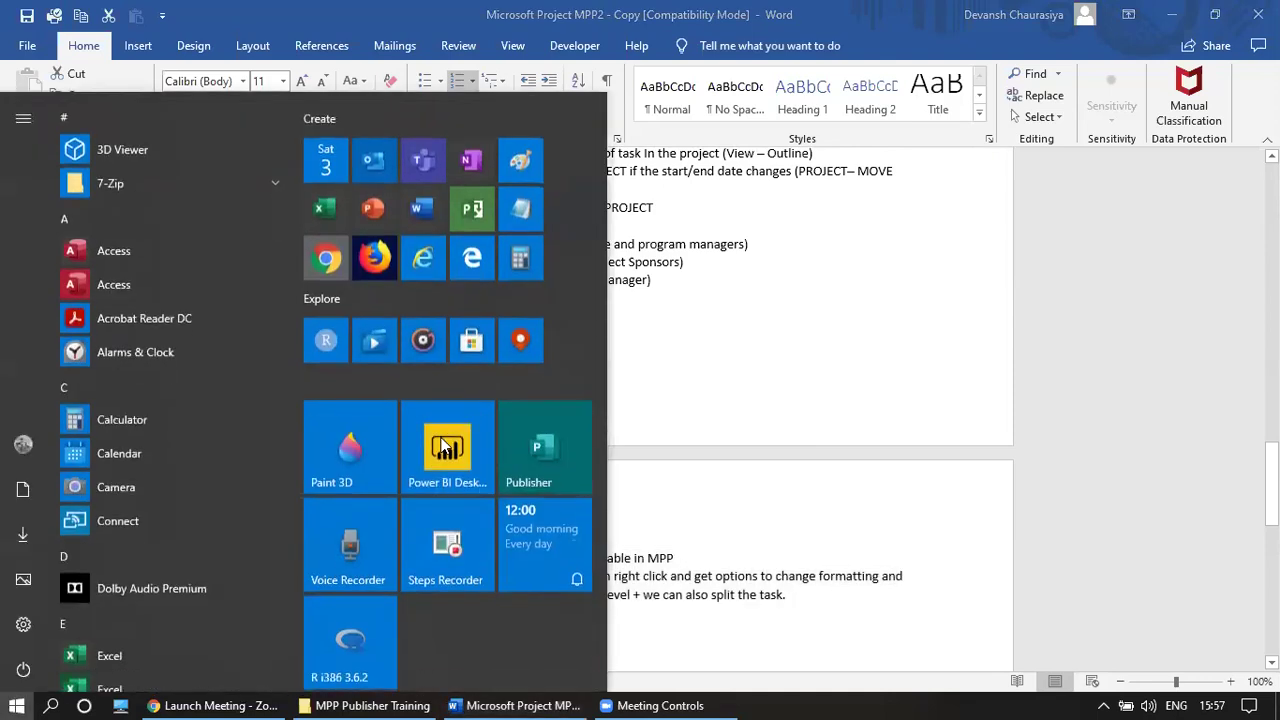
text(mpp)
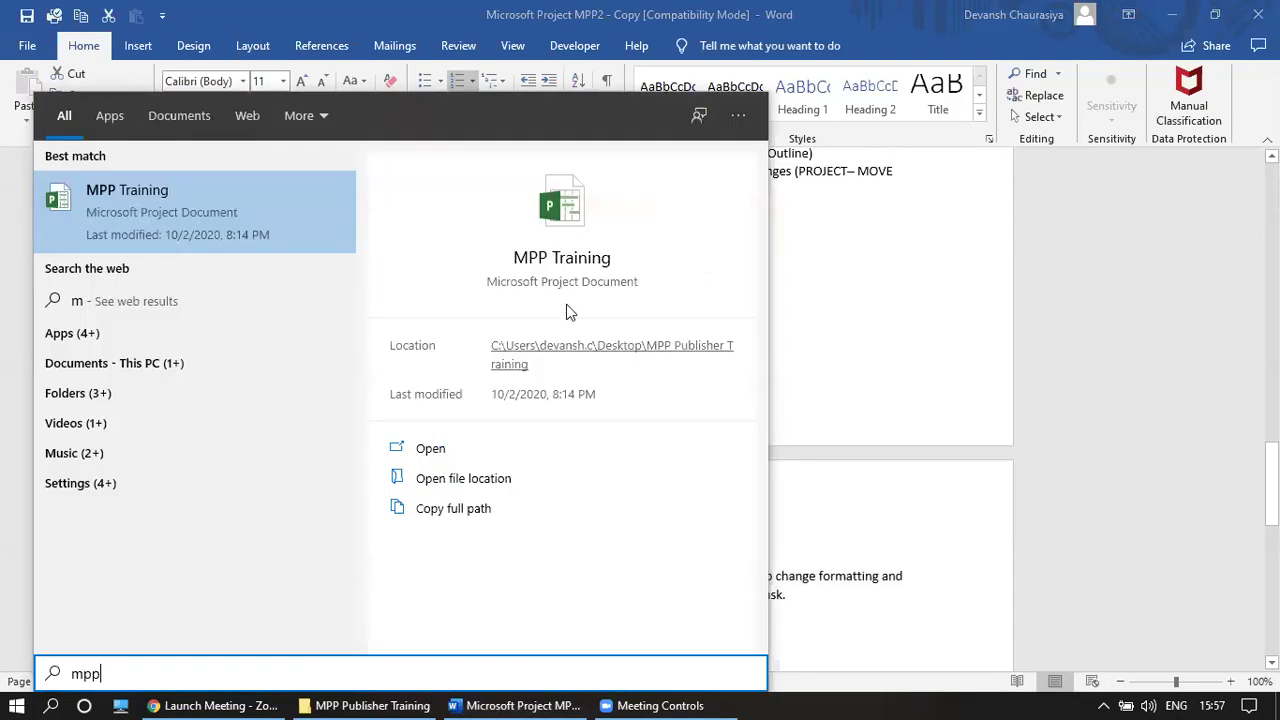
click(548, 259)
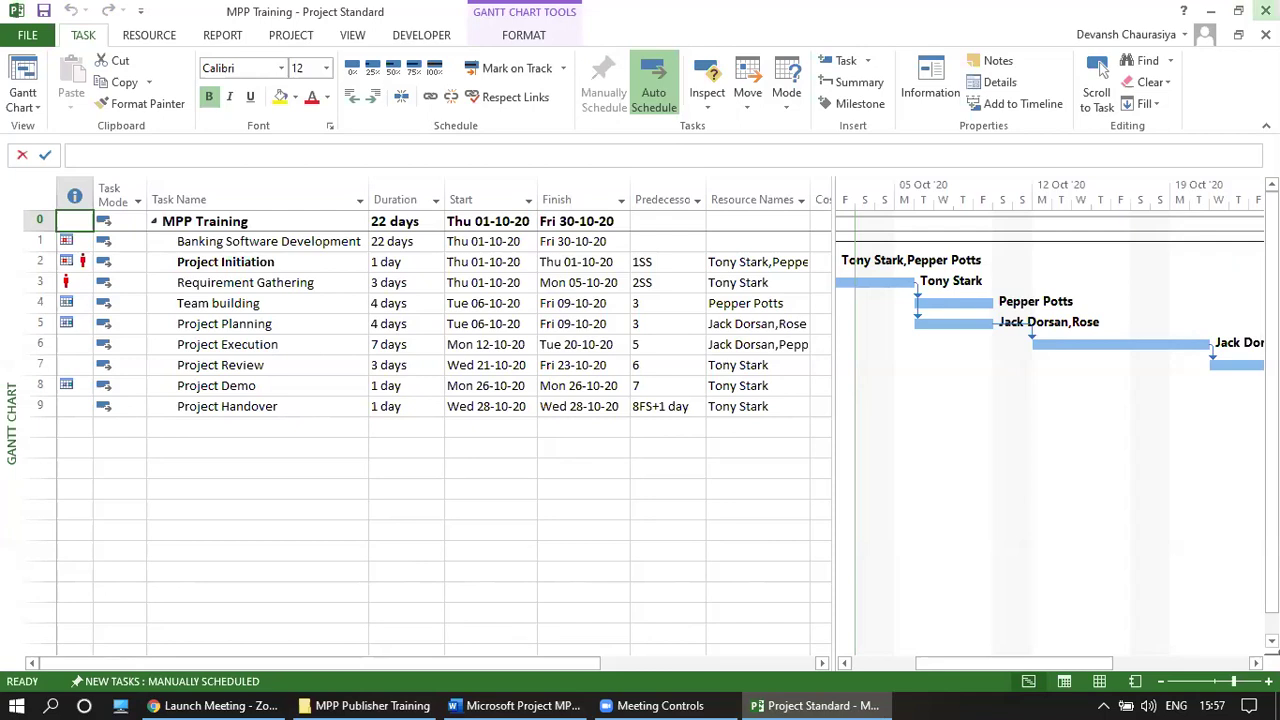
click(1265, 12)
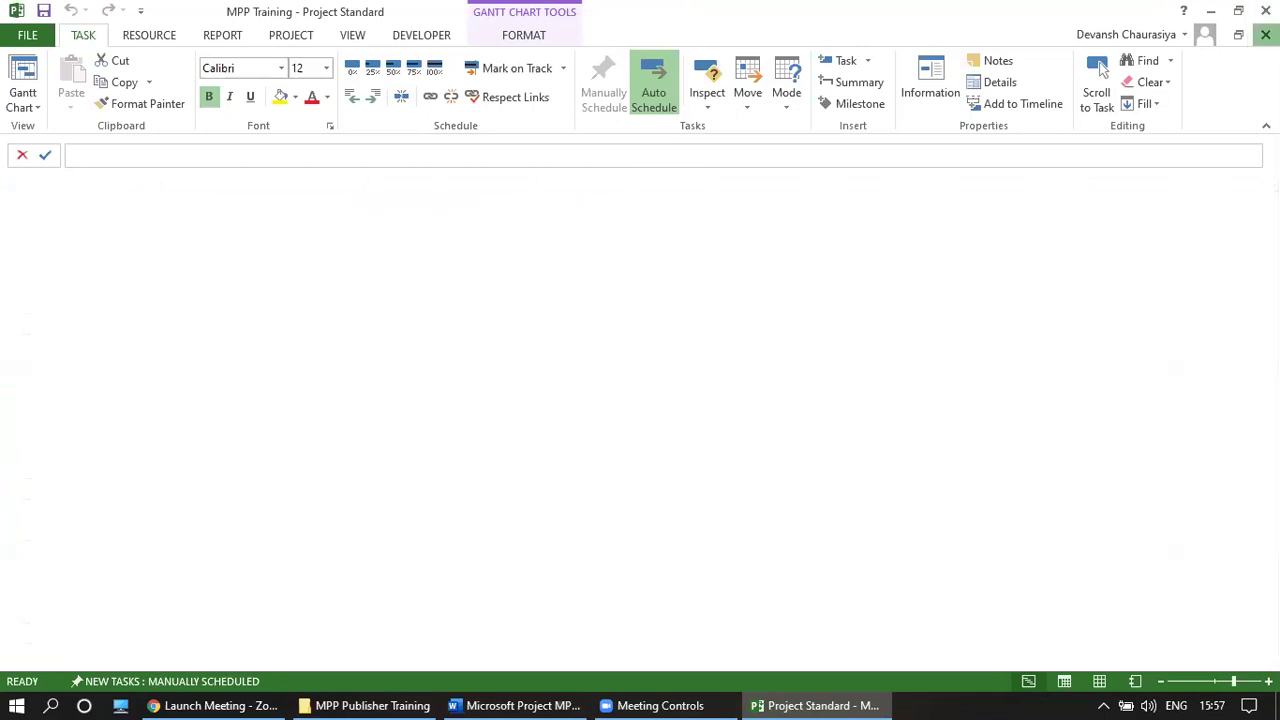
click(27, 35)
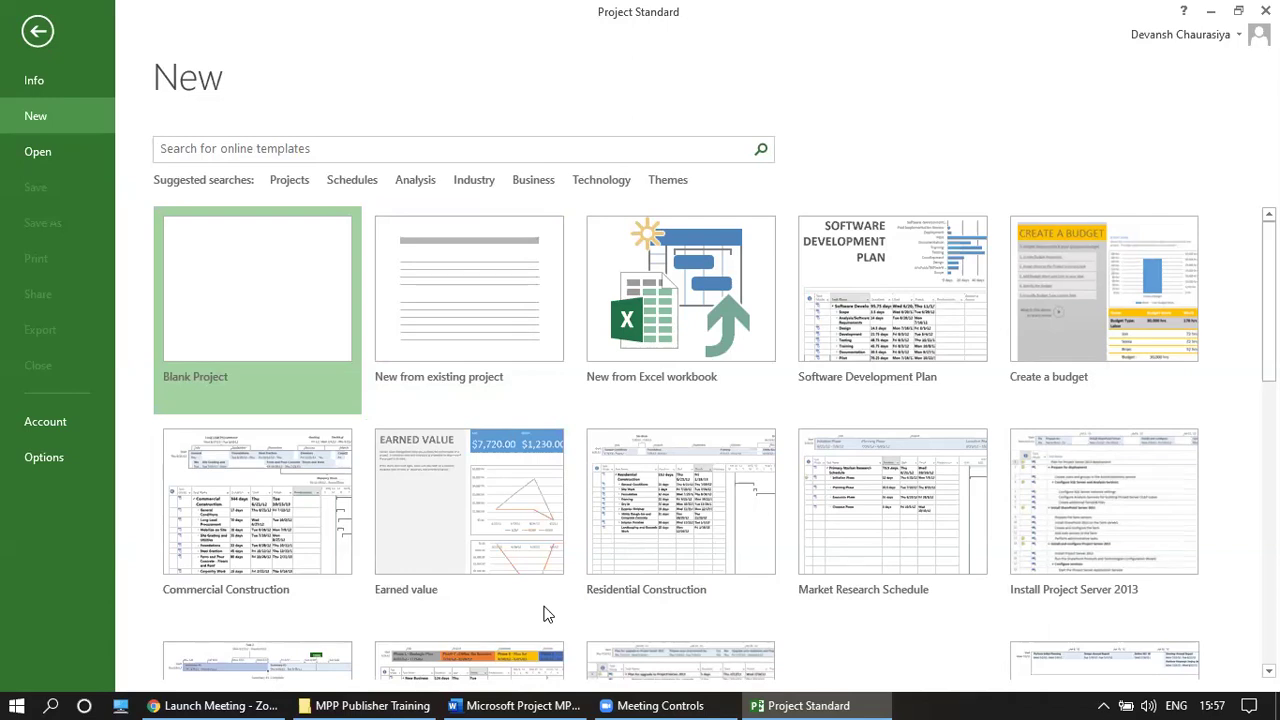
Step: Create a new project from the Blank Project template
click(629, 146)
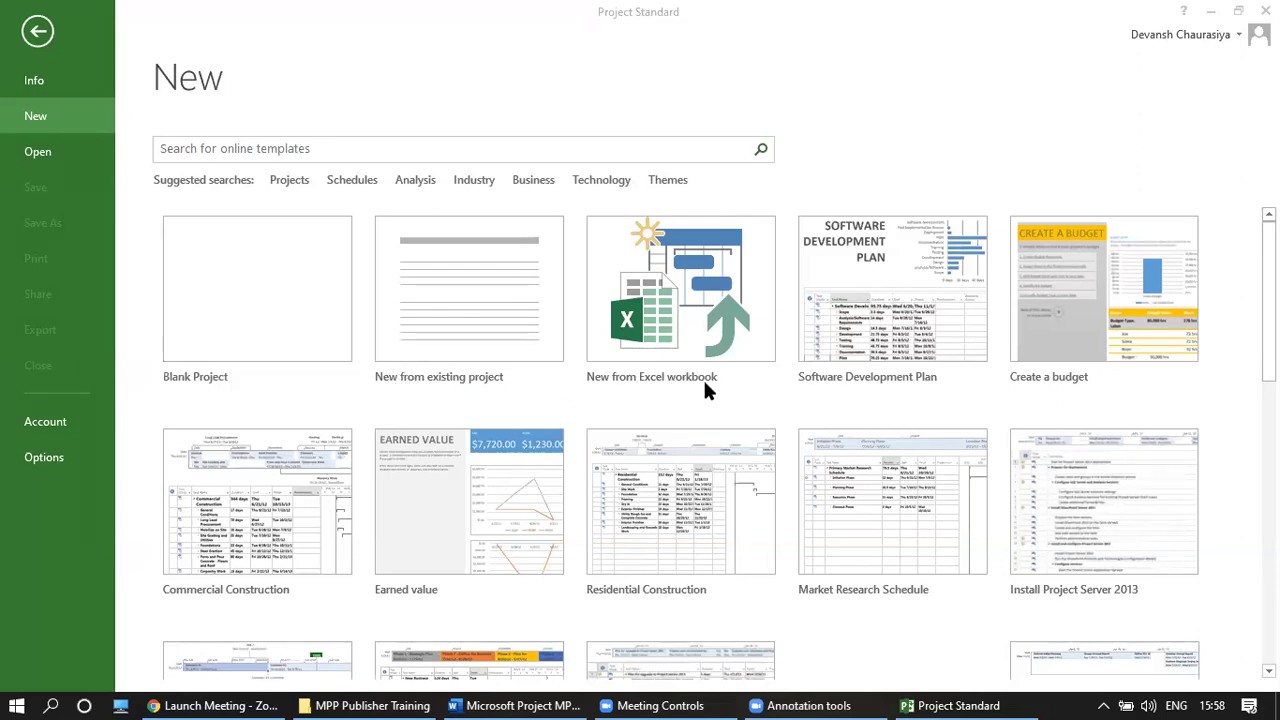
scroll(311, 553, down, 1)
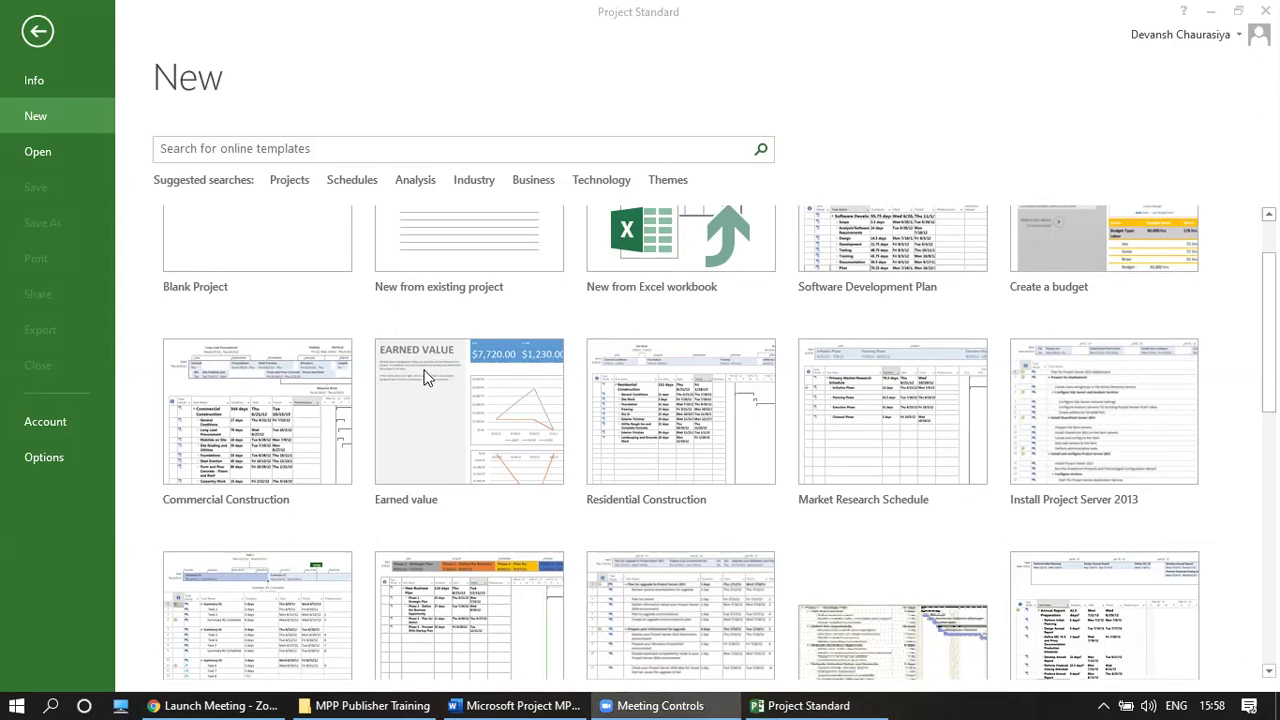
scroll(248, 305, up, 2)
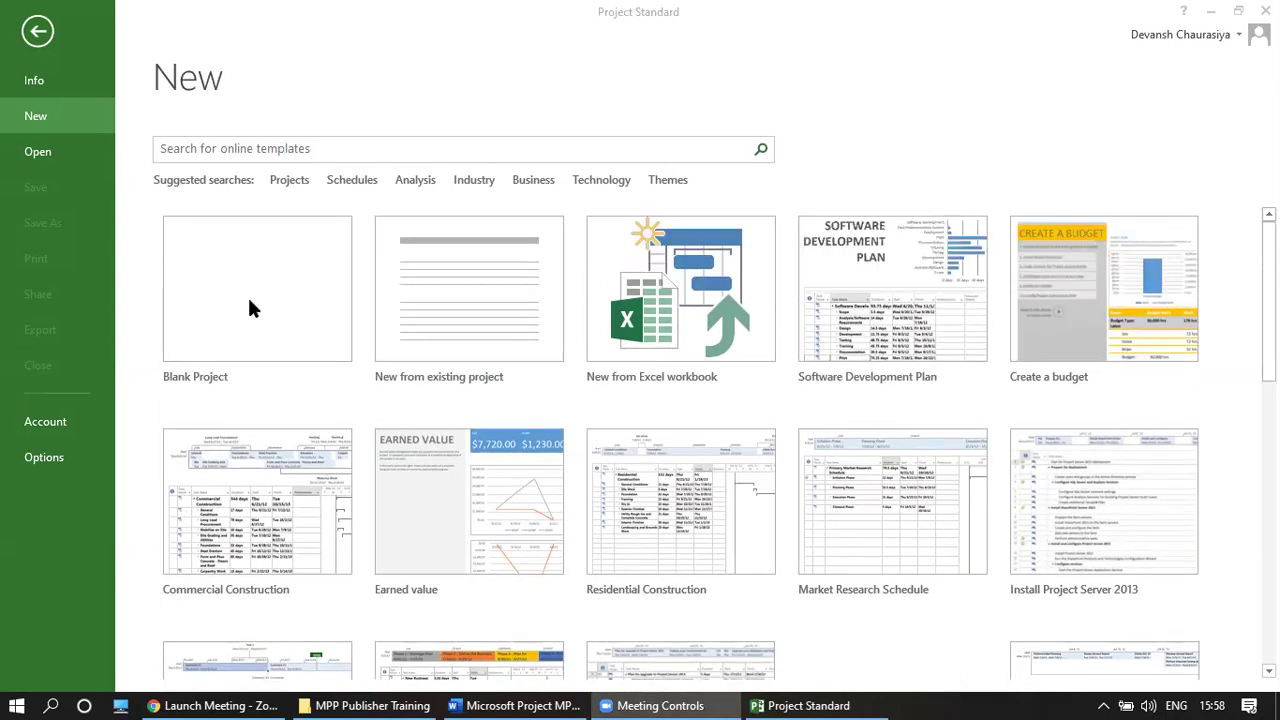
click(248, 308)
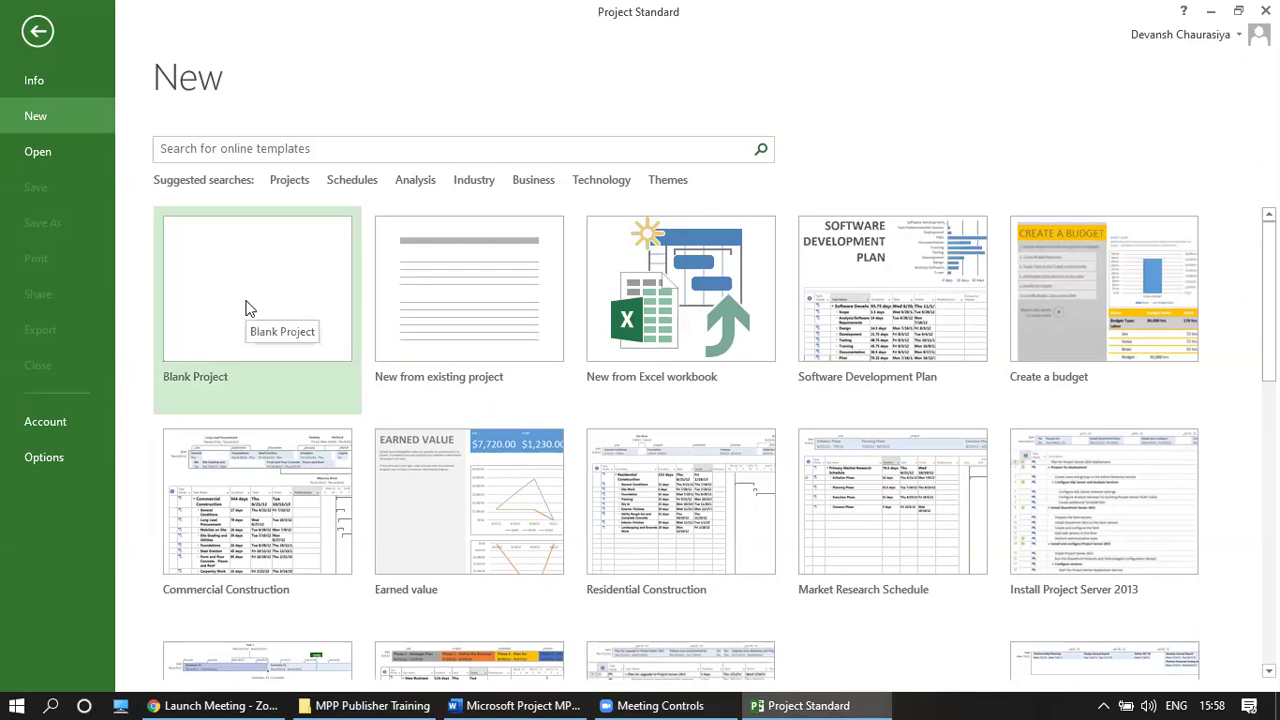
click(248, 307)
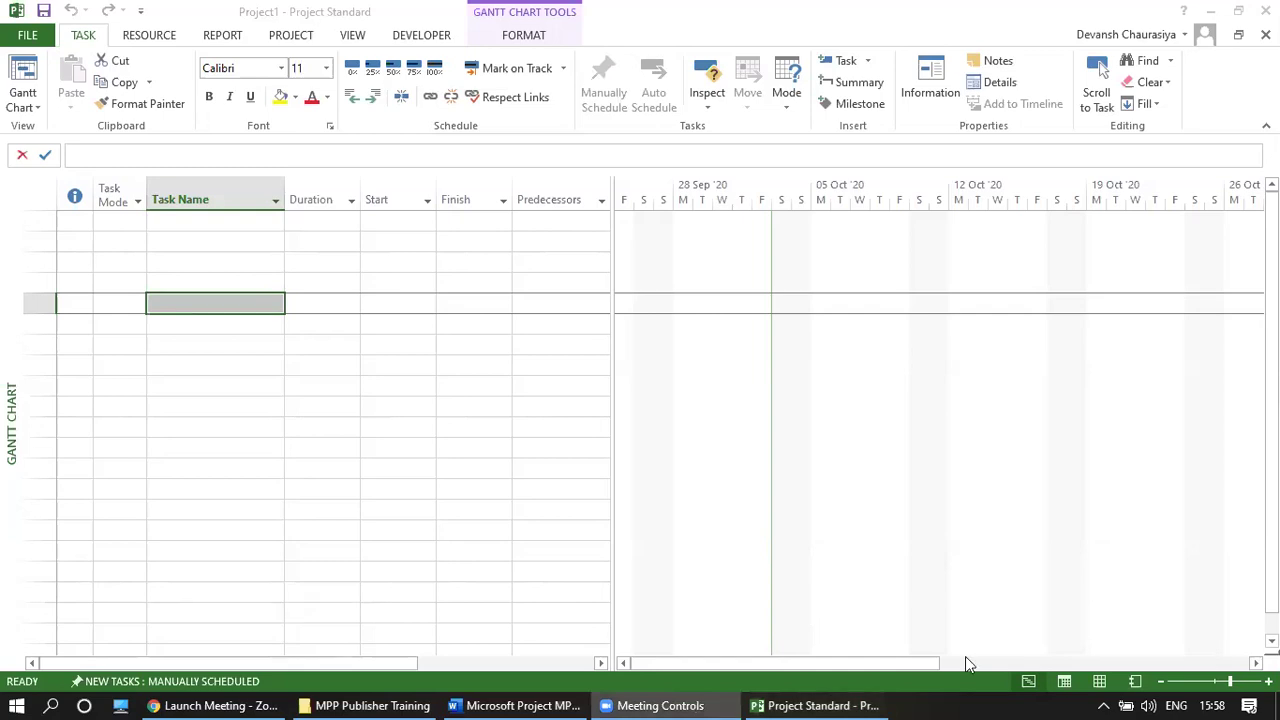
click(628, 477)
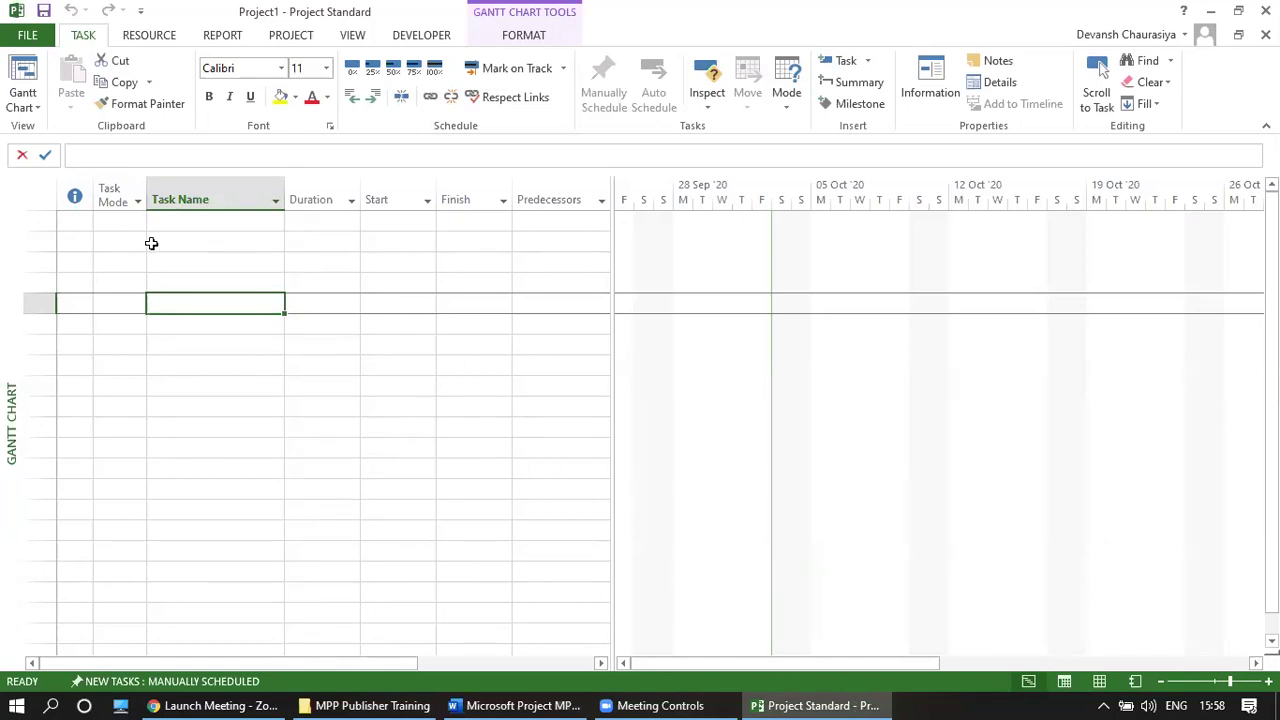
click(82, 221)
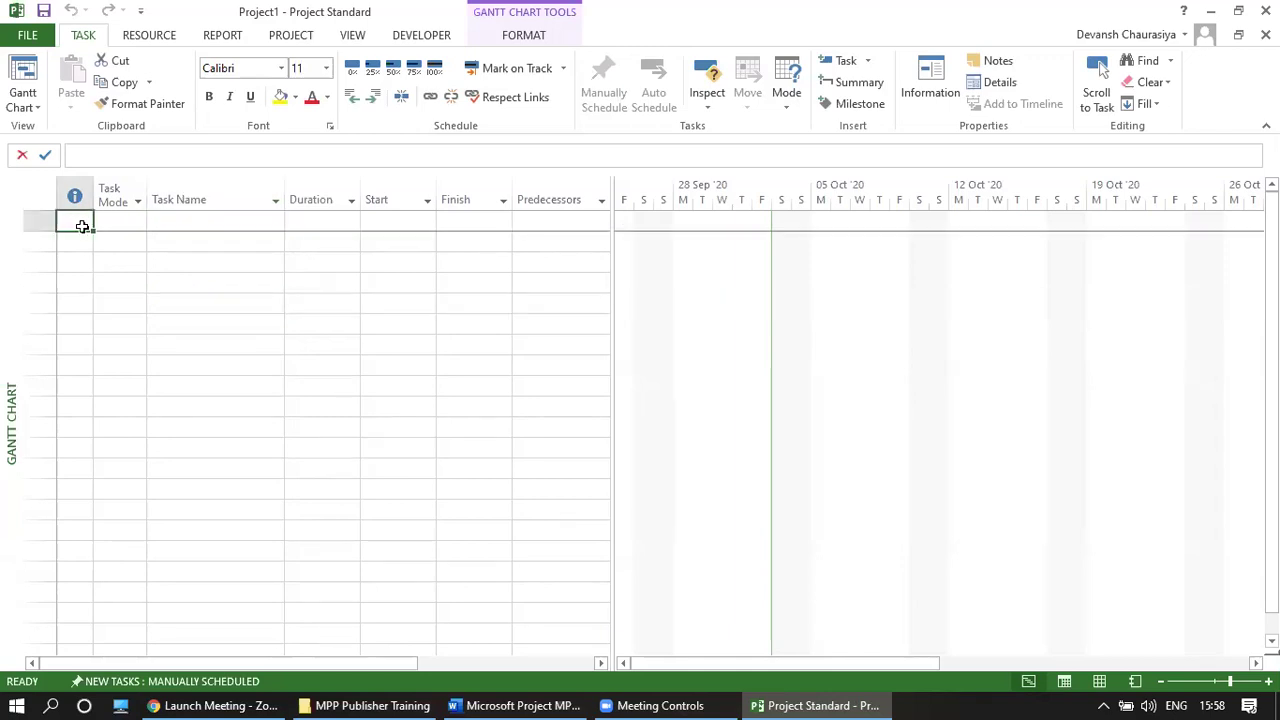
drag(82, 221, 88, 410)
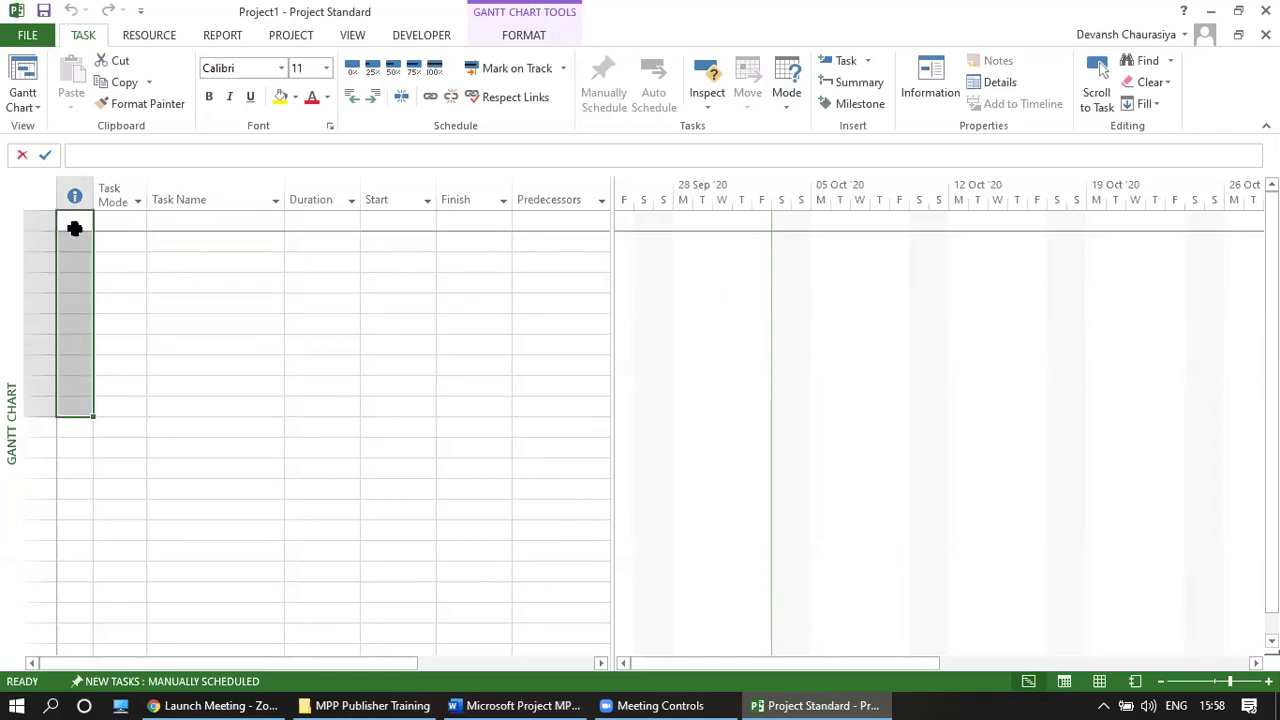
mouse_move(77, 220)
mouse_down()
mouse_move(80, 591)
mouse_move(58, 212)
mouse_up()
click(119, 221)
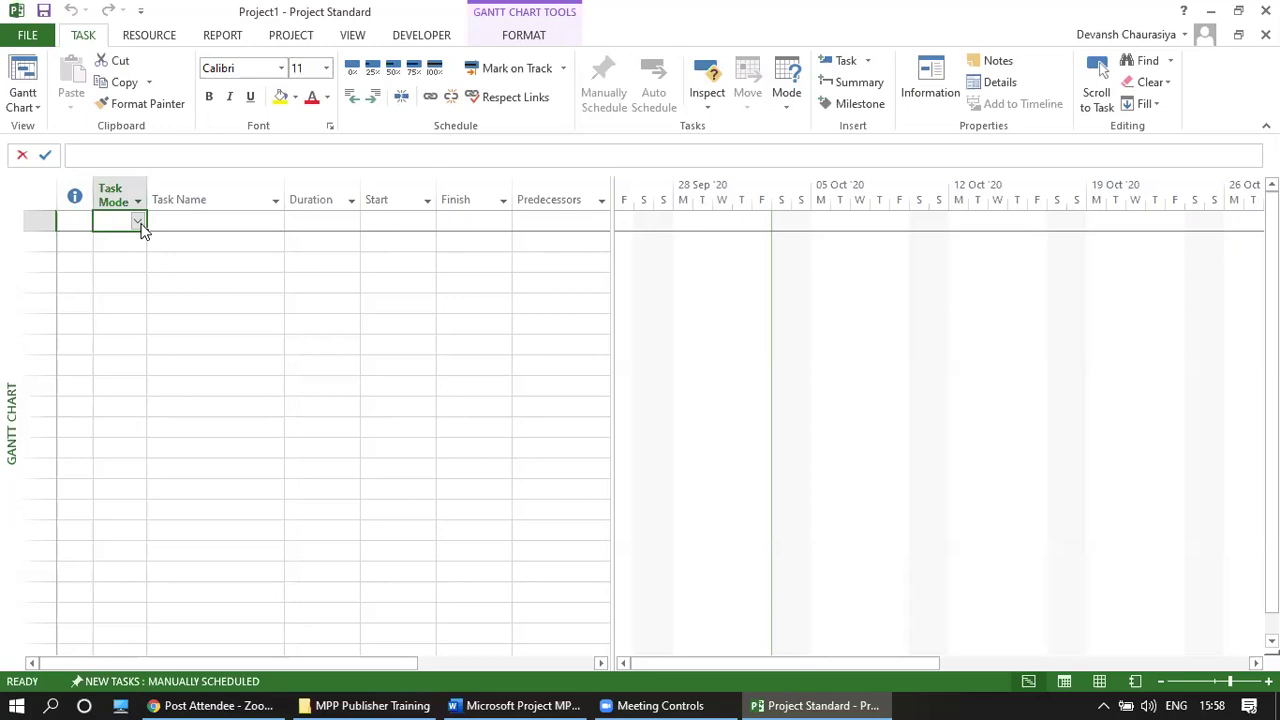
click(217, 222)
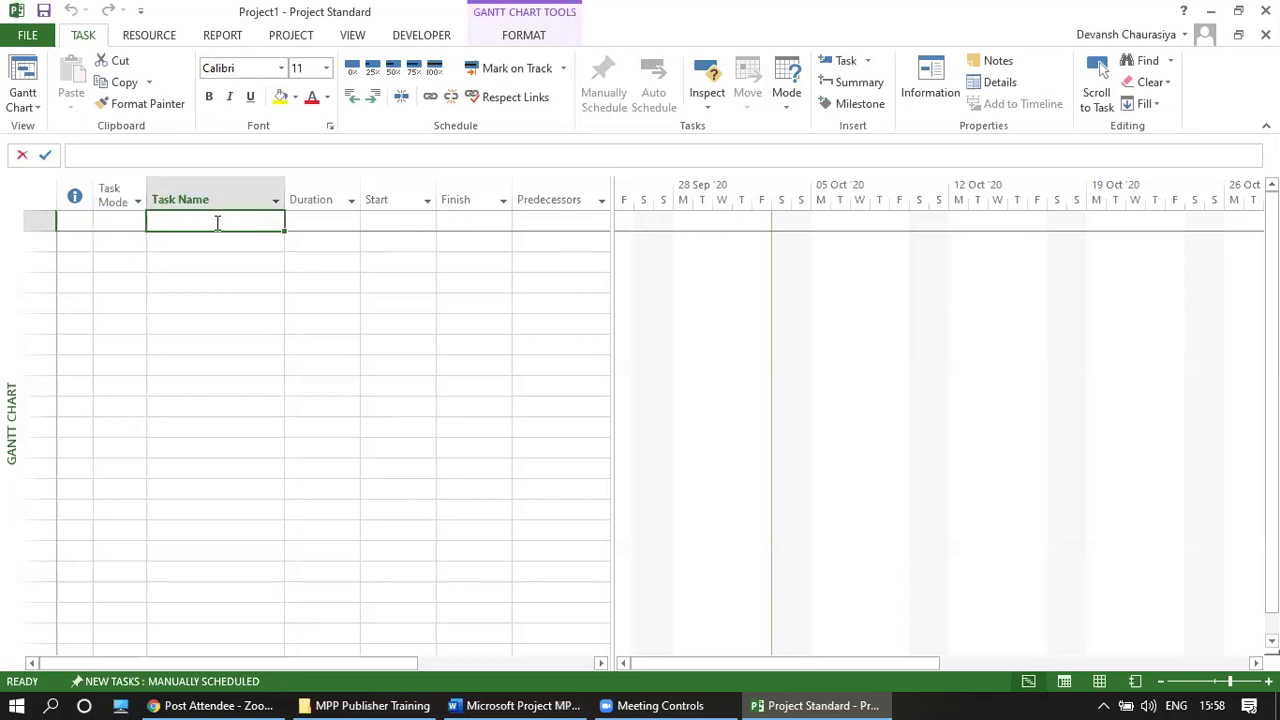
click(324, 222)
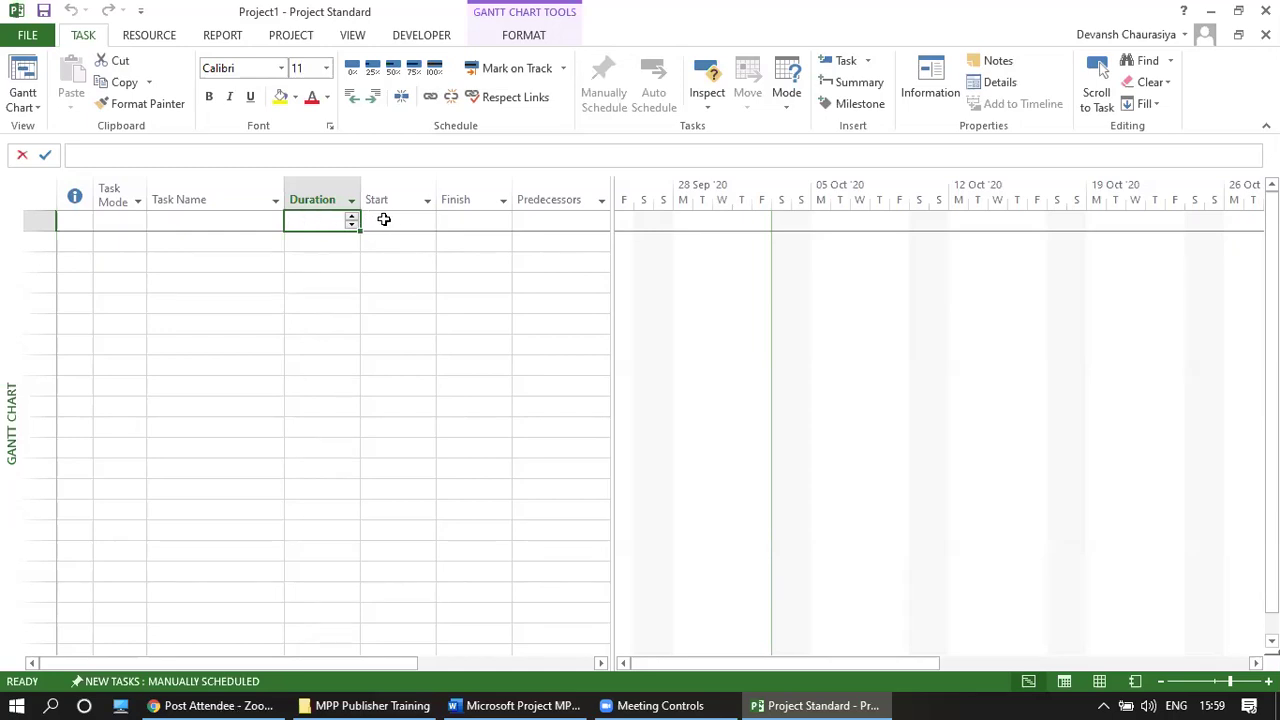
click(395, 219)
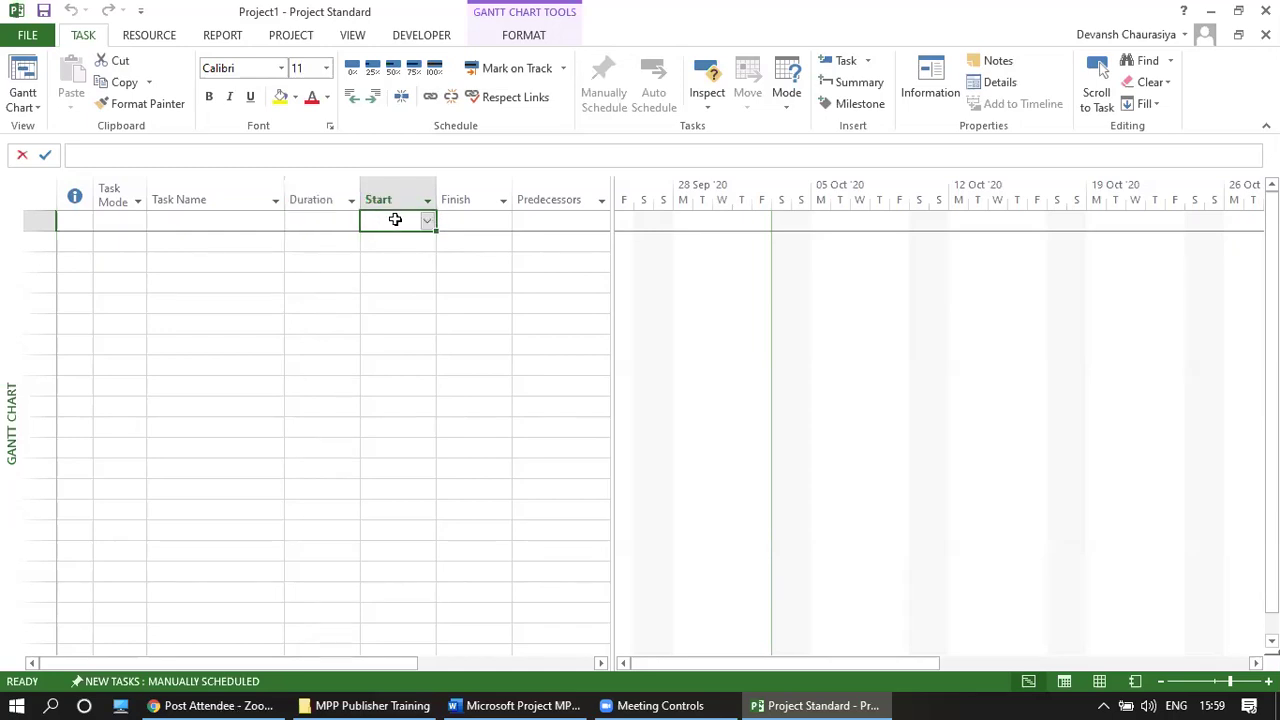
click(459, 219)
drag(317, 219, 459, 217)
click(300, 219)
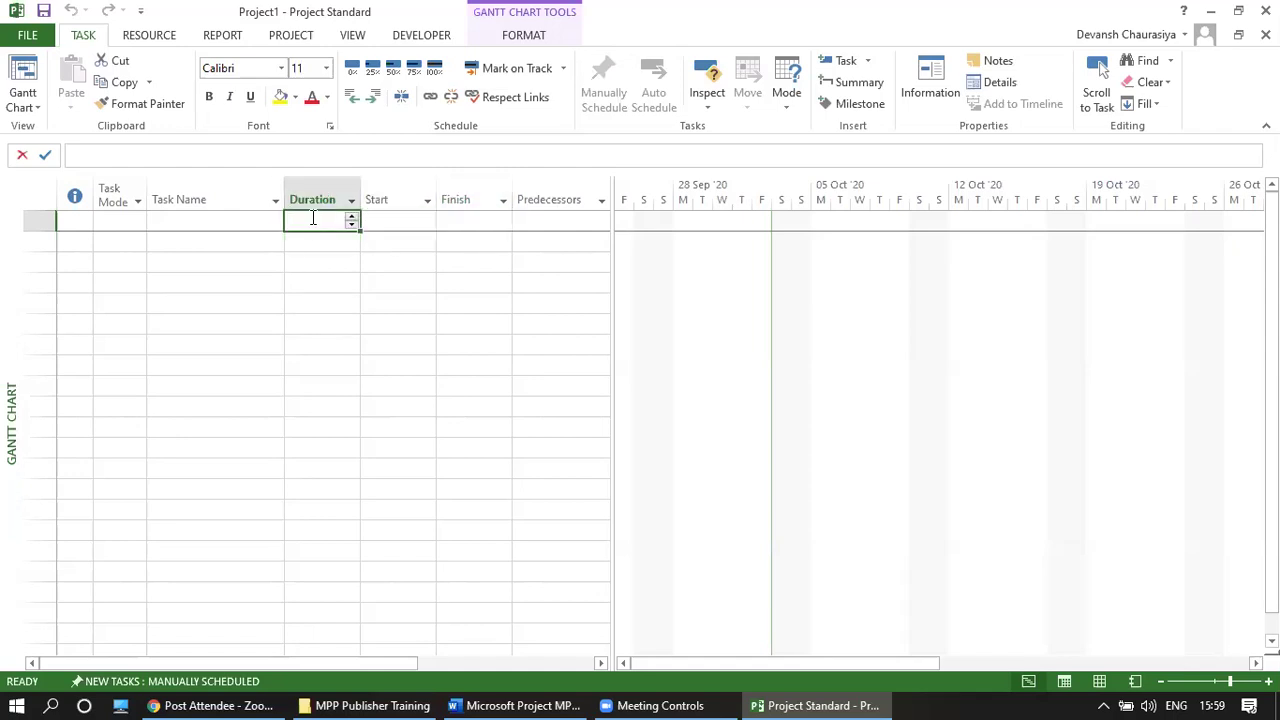
click(403, 217)
click(474, 214)
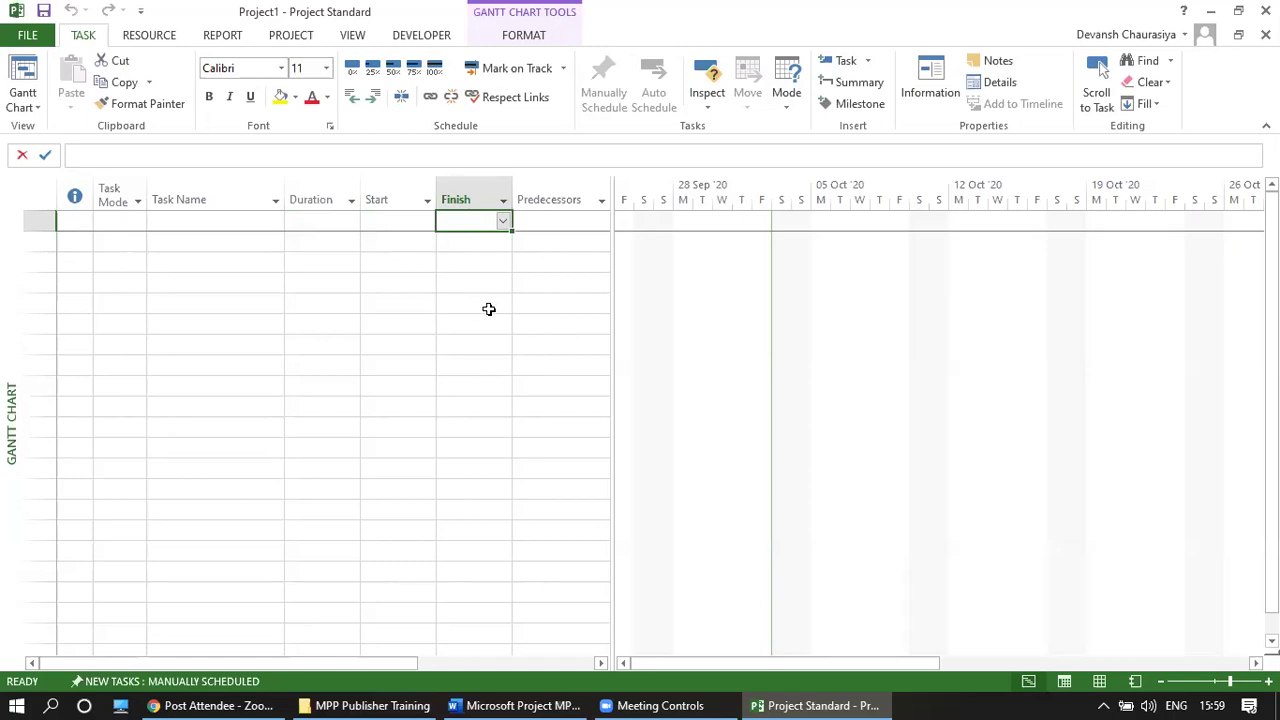
click(560, 216)
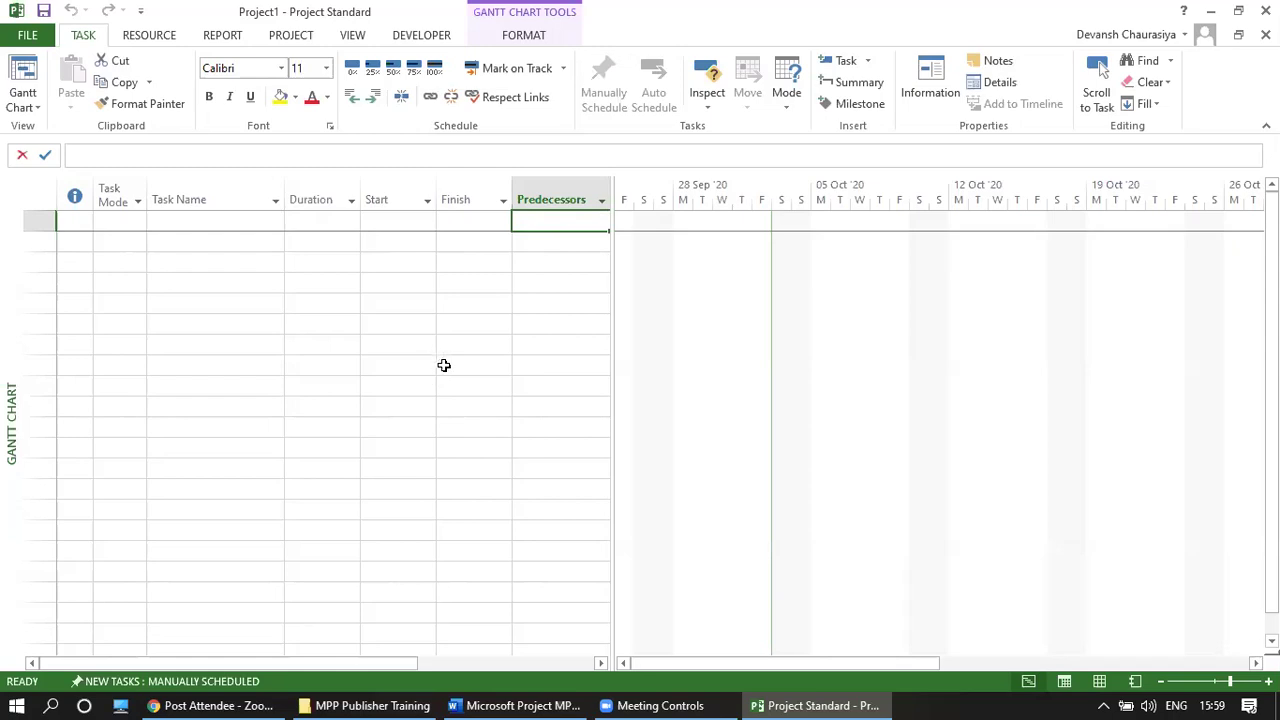
key(Right)
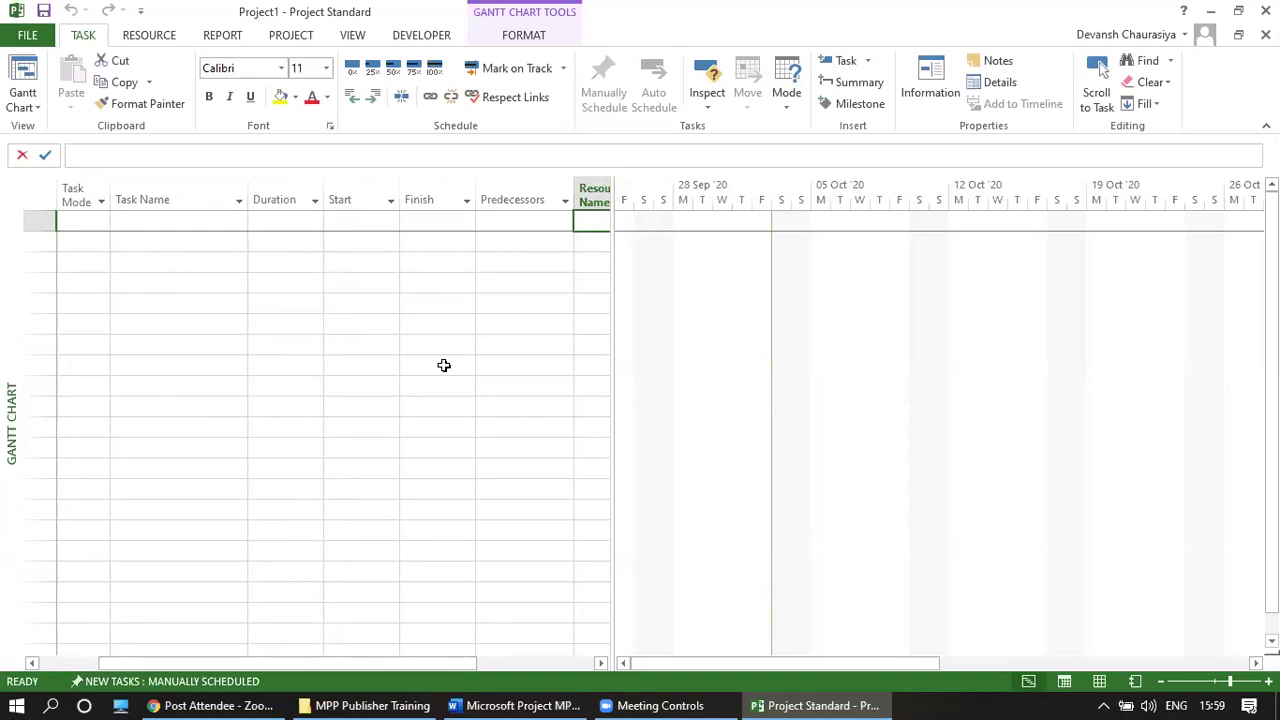
drag(614, 306, 785, 287)
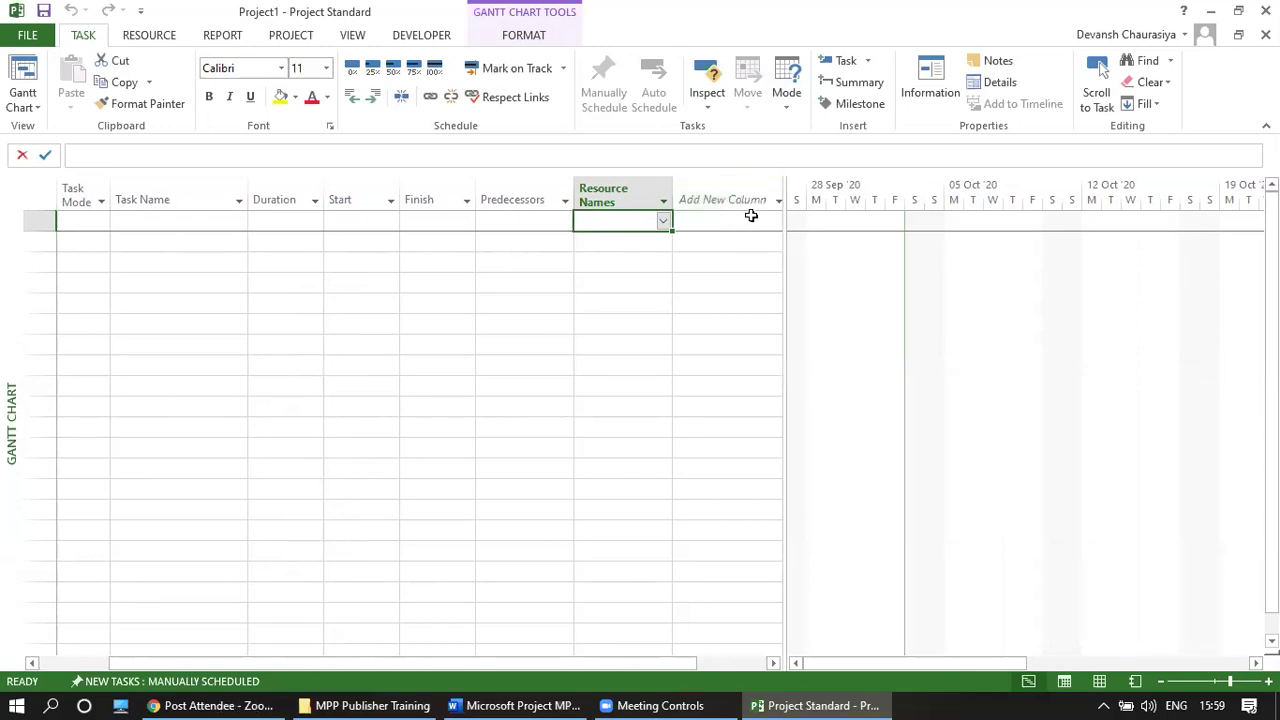
drag(766, 317, 604, 322)
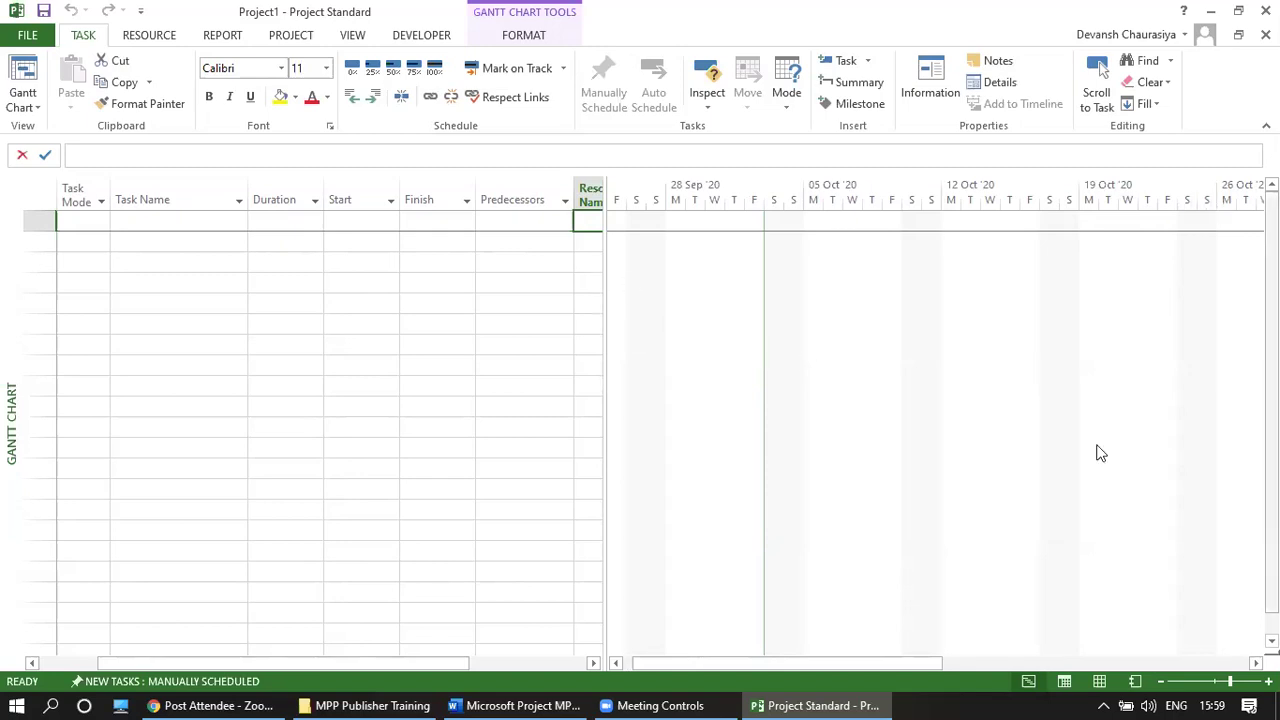
drag(166, 214, 410, 446)
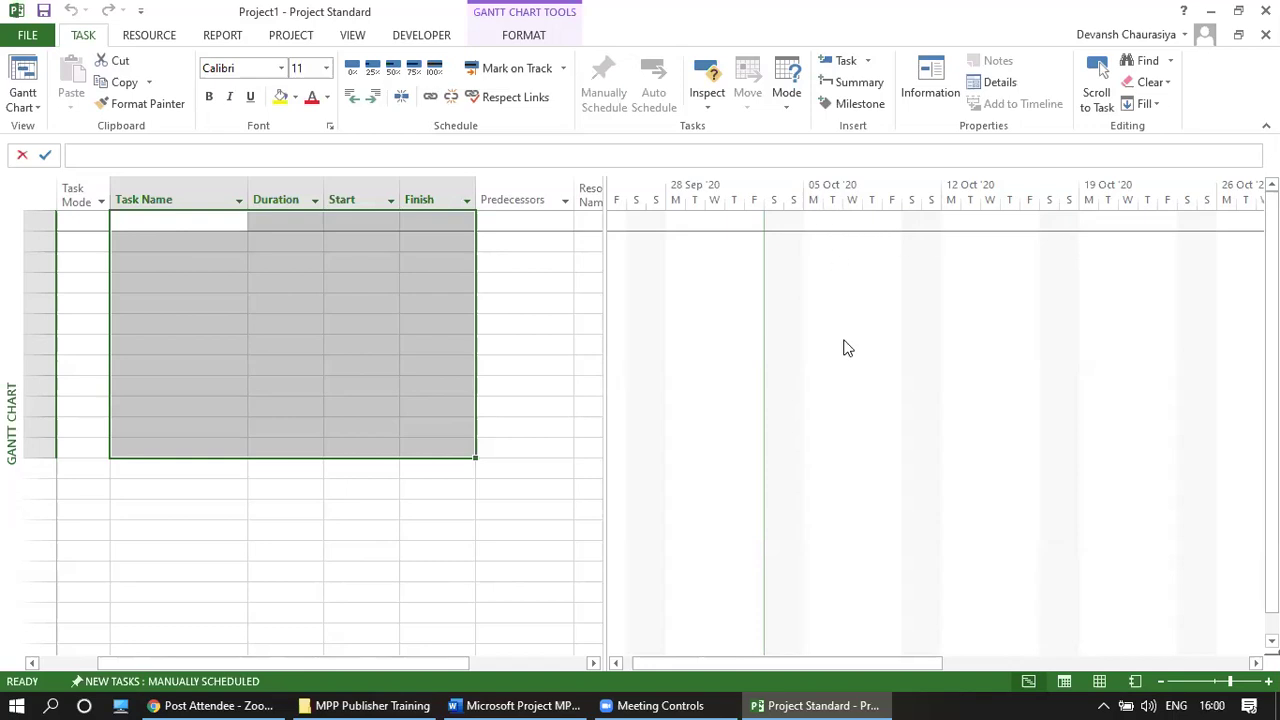
click(386, 394)
click(517, 705)
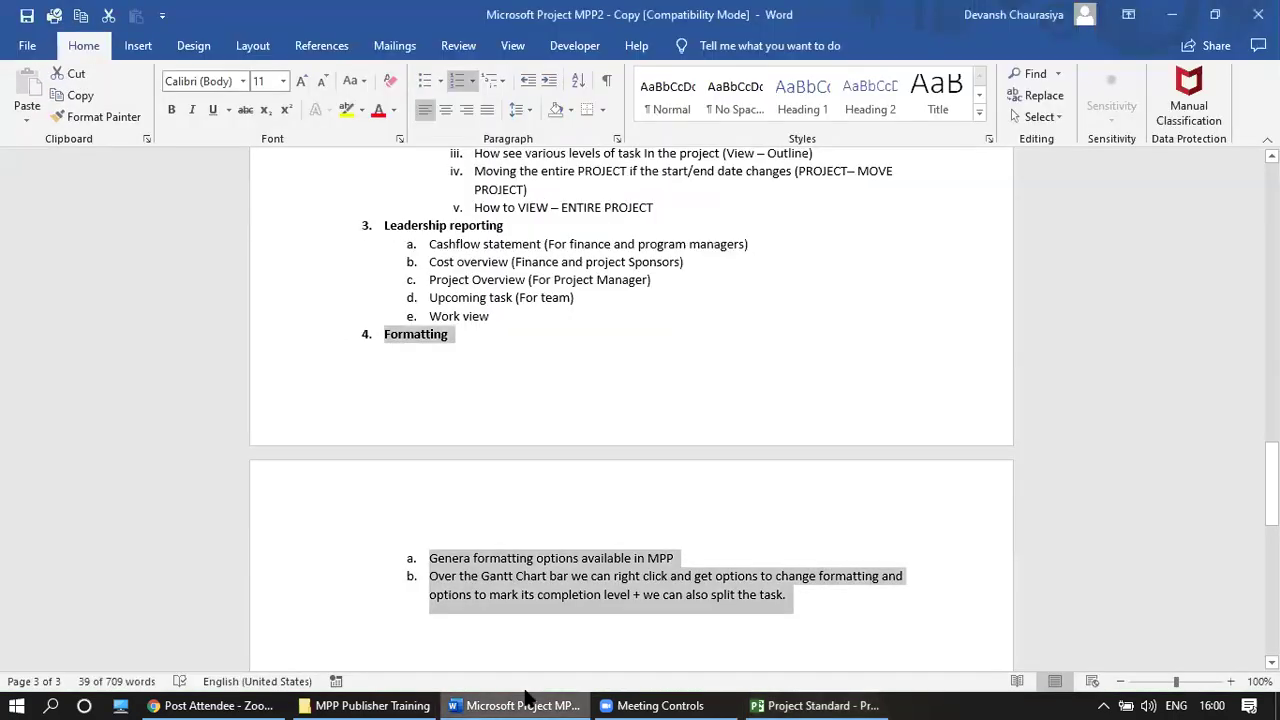
scroll(496, 406, up, 20)
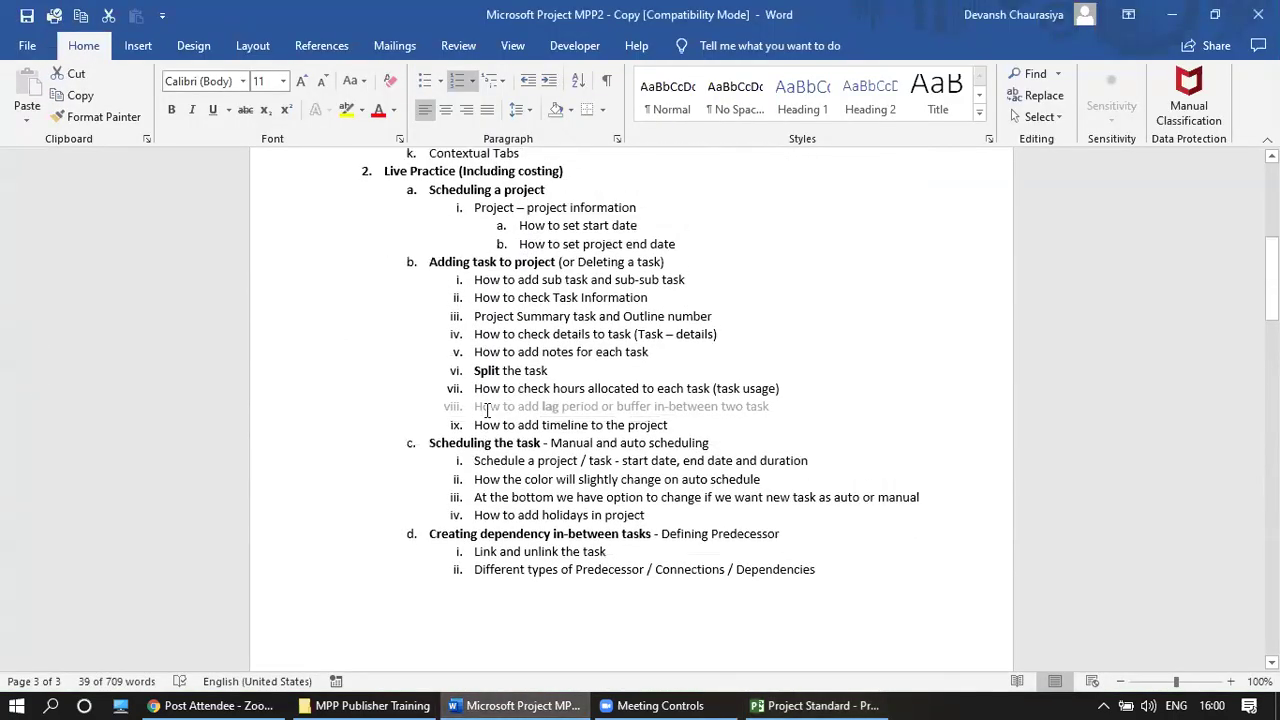
scroll(461, 396, up, 4)
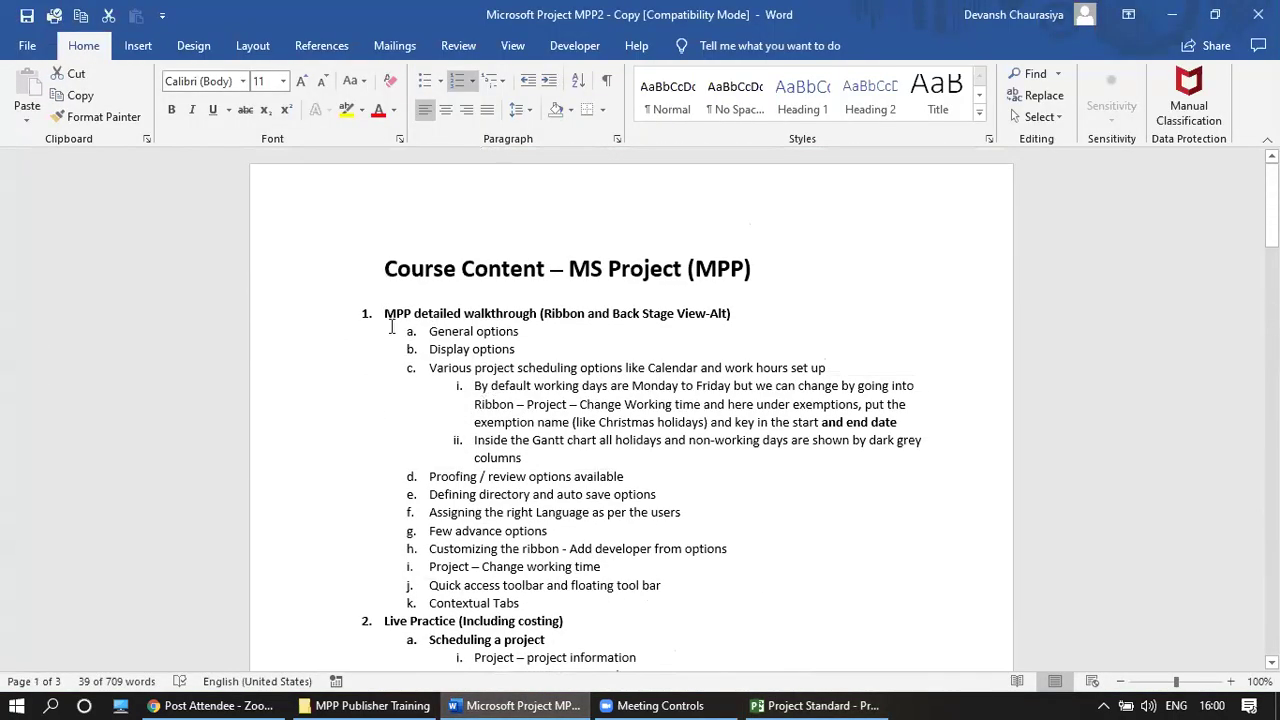
triple_click(498, 334)
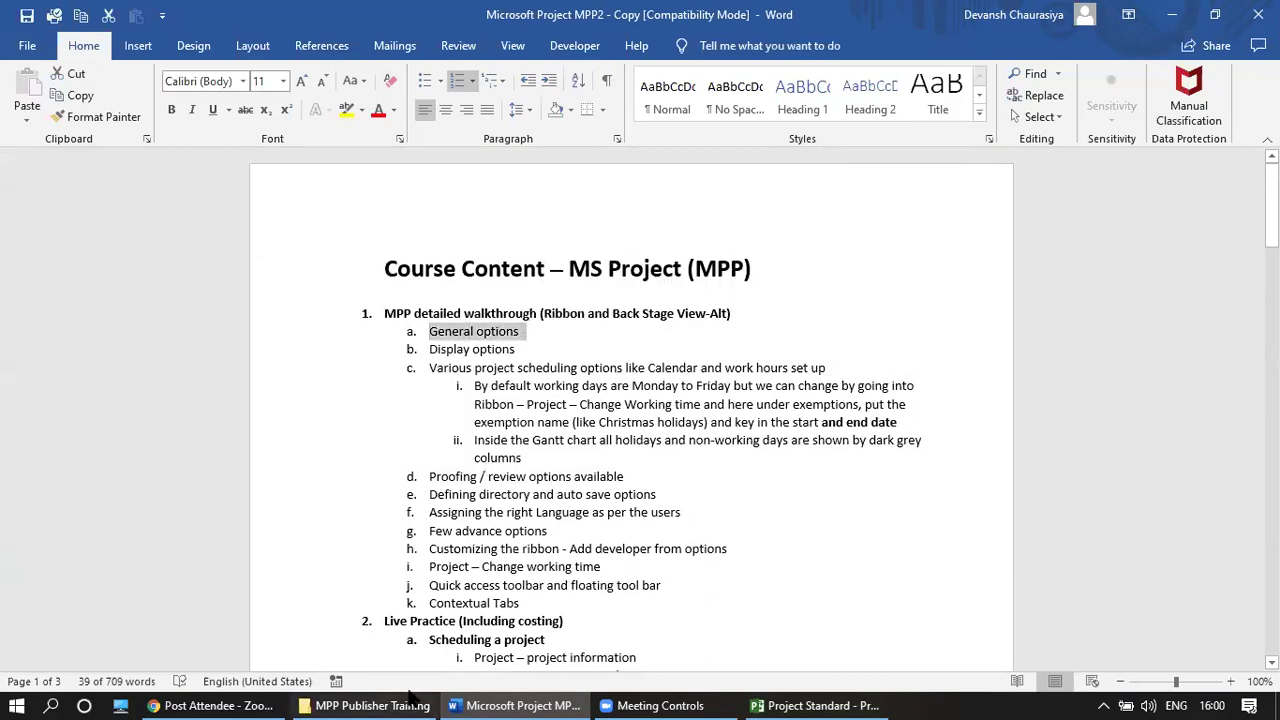
key(alt+Tab)
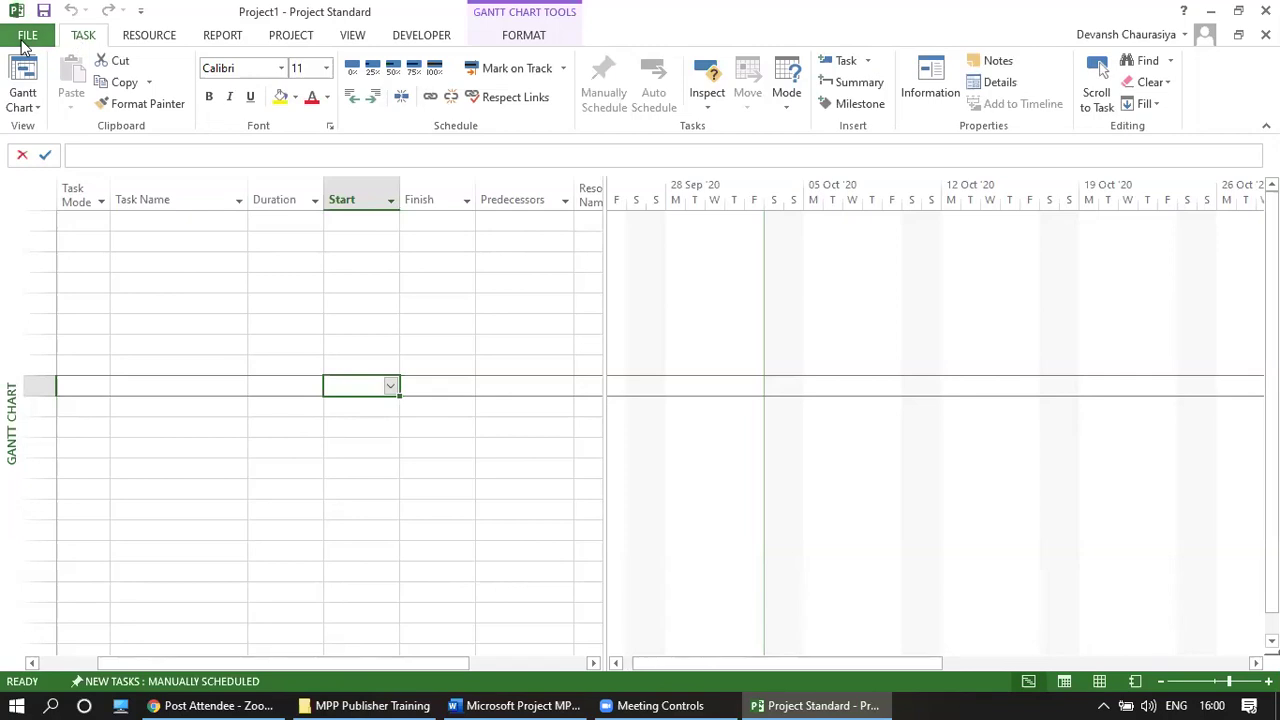
Step: Tour the RESOURCE, REPORT, PROJECT, VIEW, DEVELOPER and FORMAT ribbon tabs
click(157, 40)
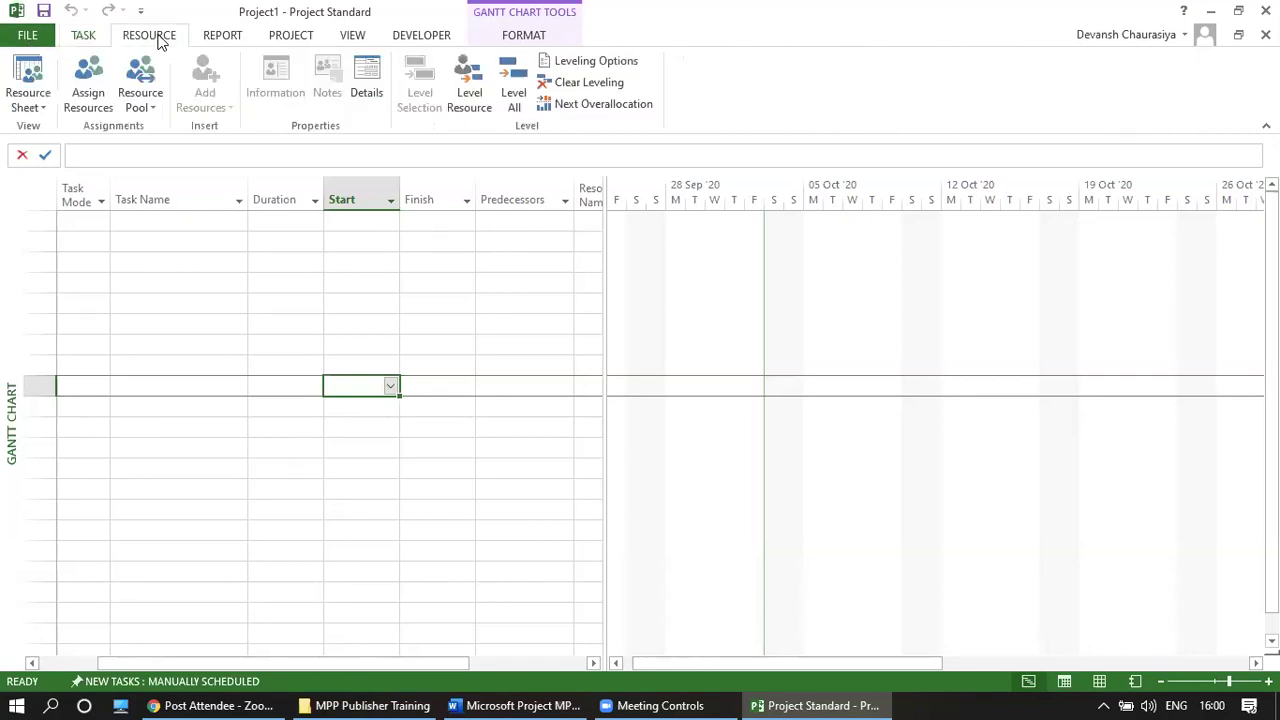
click(229, 38)
click(291, 35)
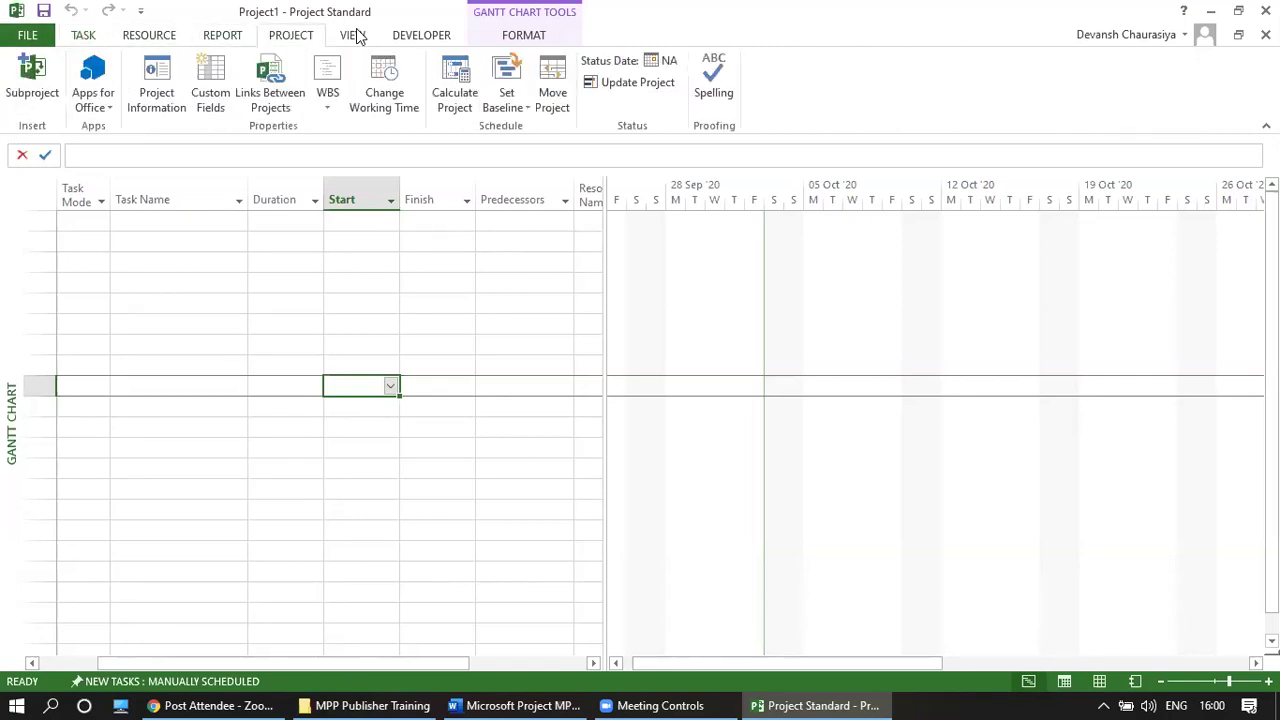
click(351, 35)
click(421, 35)
click(527, 35)
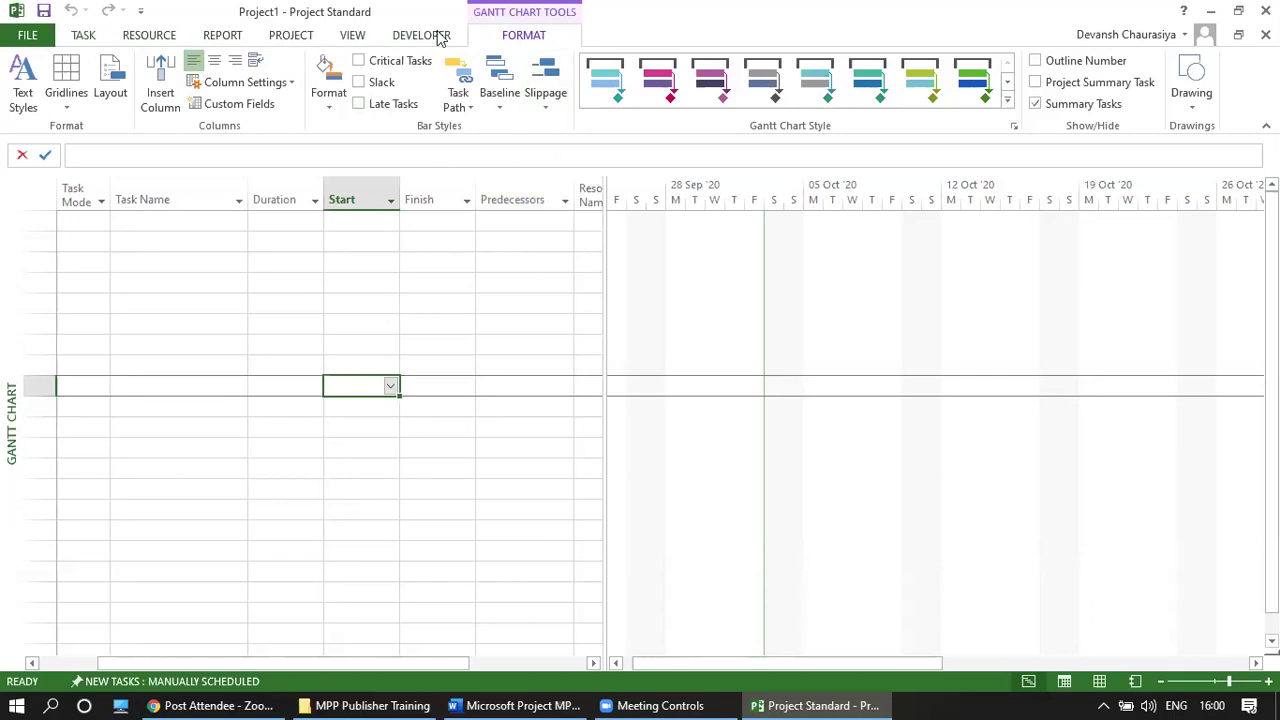
Step: Demonstrate drawing a task bar on the chart, then go to the File Info page
mouse_move(670, 290)
mouse_down()
mouse_move(706, 277)
mouse_move(1060, 300)
mouse_move(1150, 540)
mouse_up()
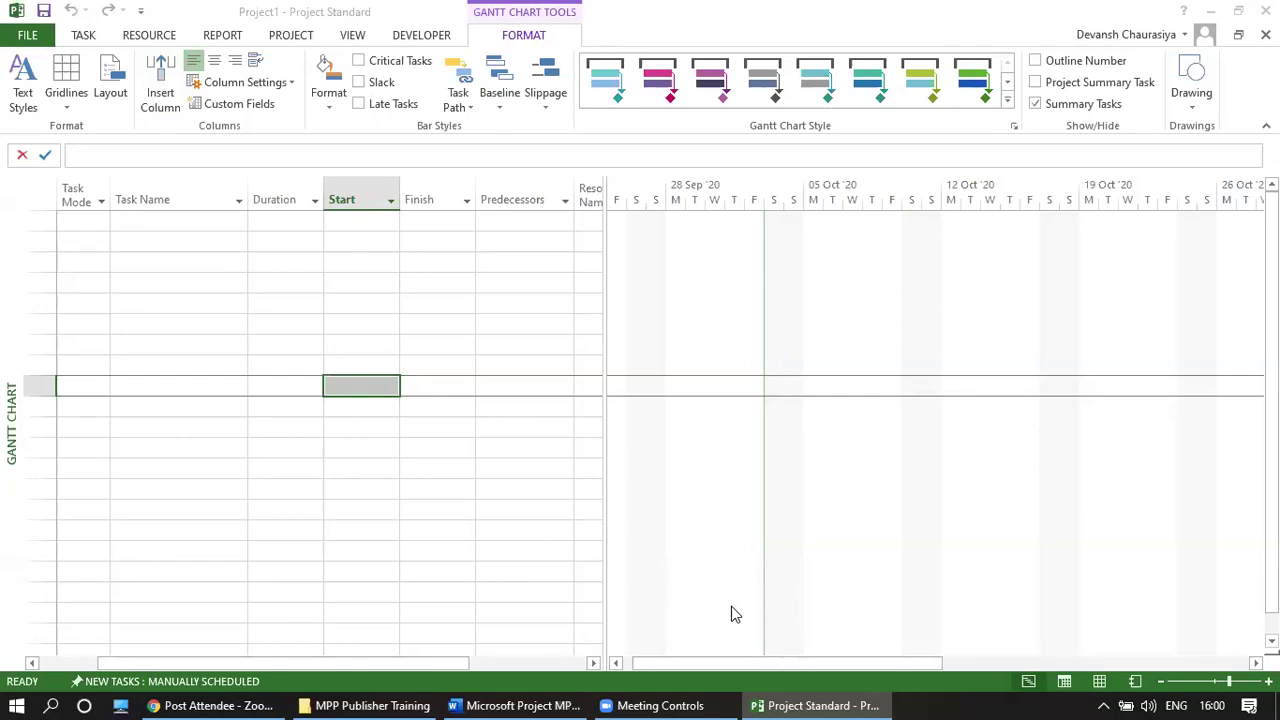
mouse_move(5, 42)
mouse_down()
mouse_move(520, 130)
mouse_move(1273, 143)
mouse_up()
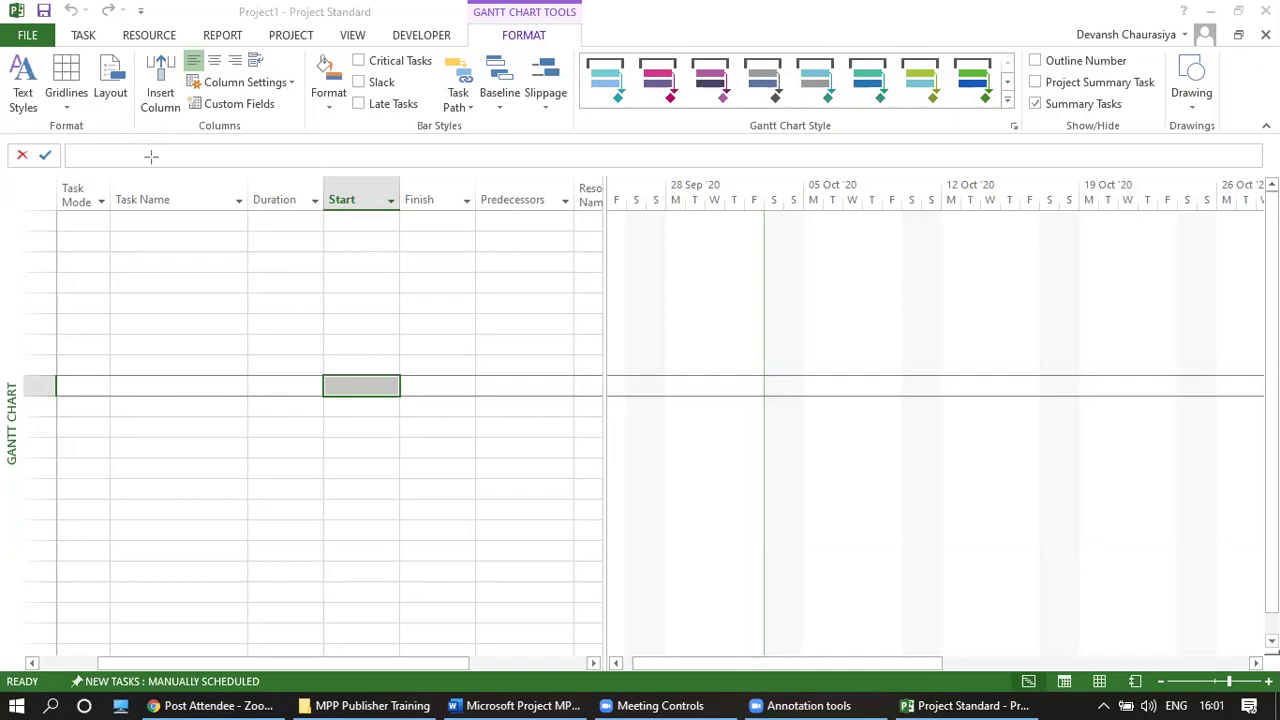
click(28, 36)
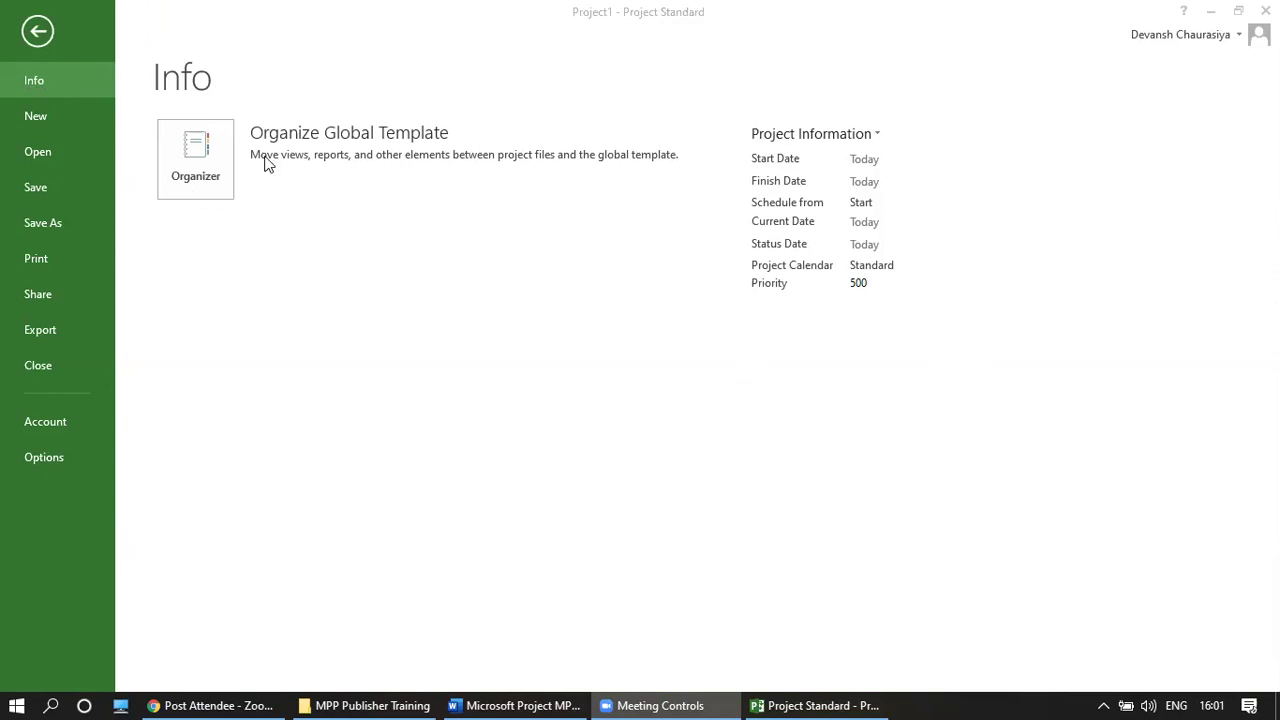
Step: Browse Backstage New, Open, Save As, Print, Share and Export pages, then open Options
click(44, 118)
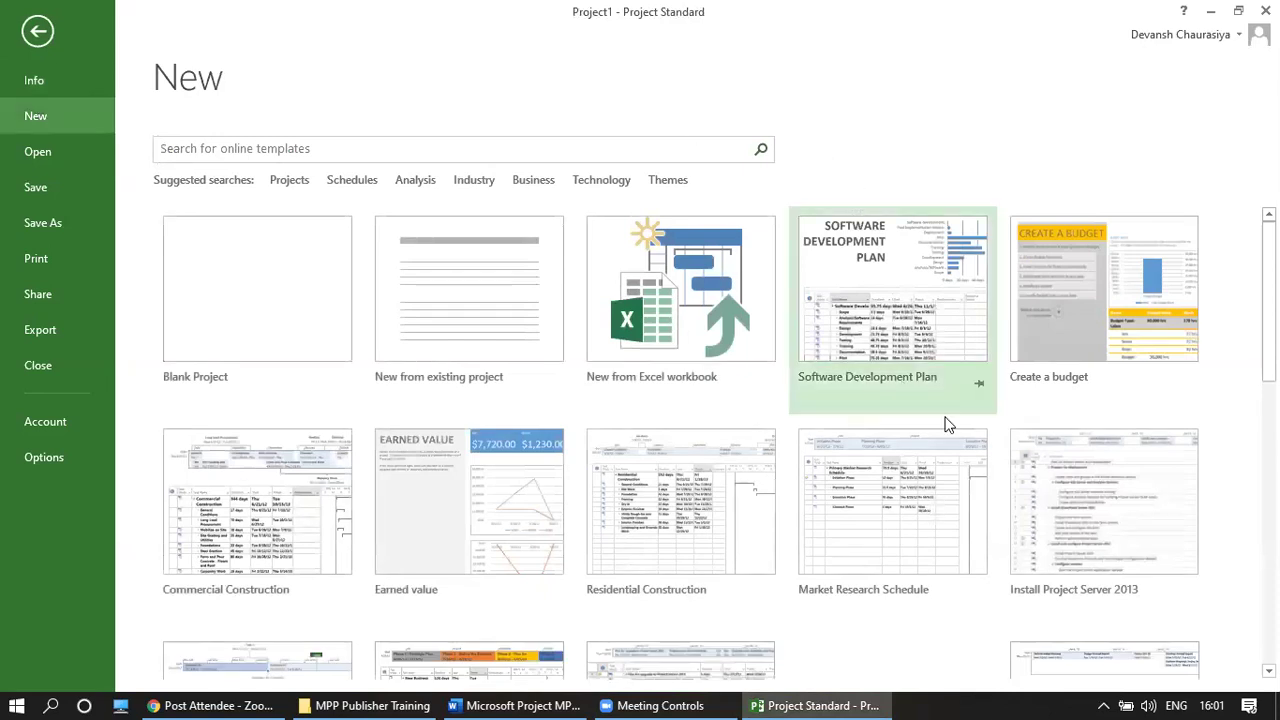
click(28, 154)
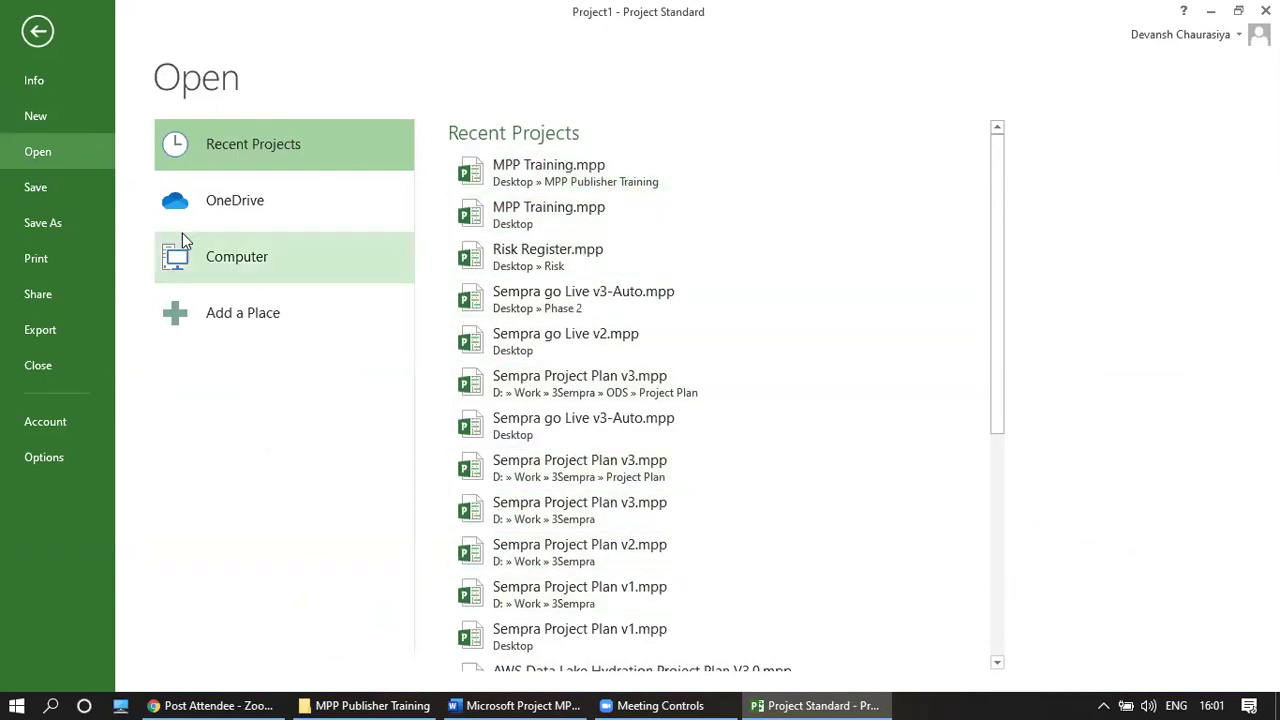
click(20, 192)
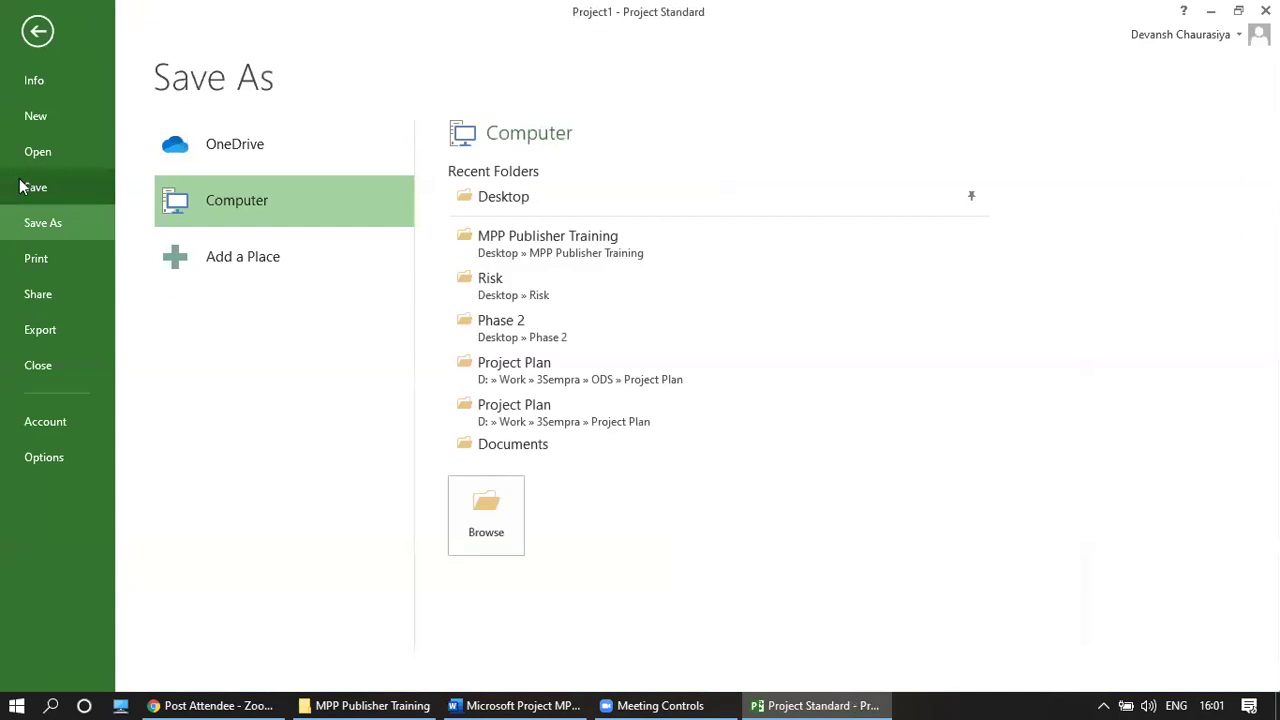
click(30, 187)
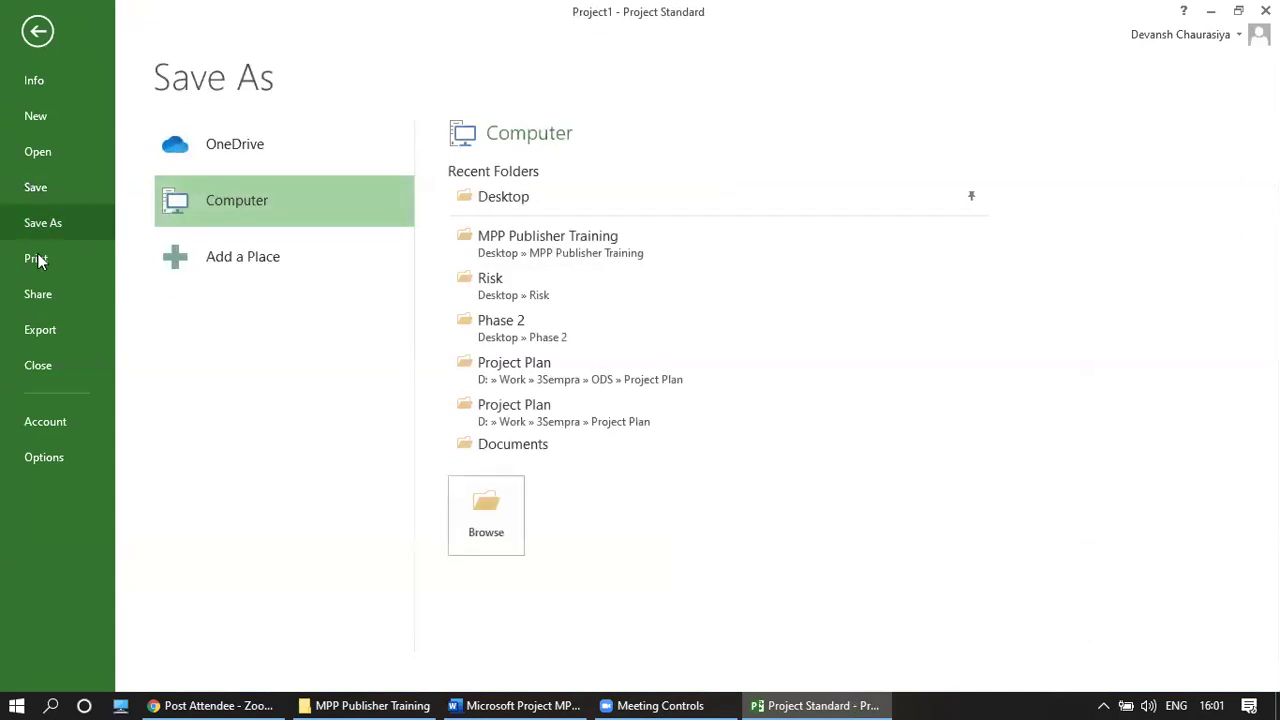
click(37, 258)
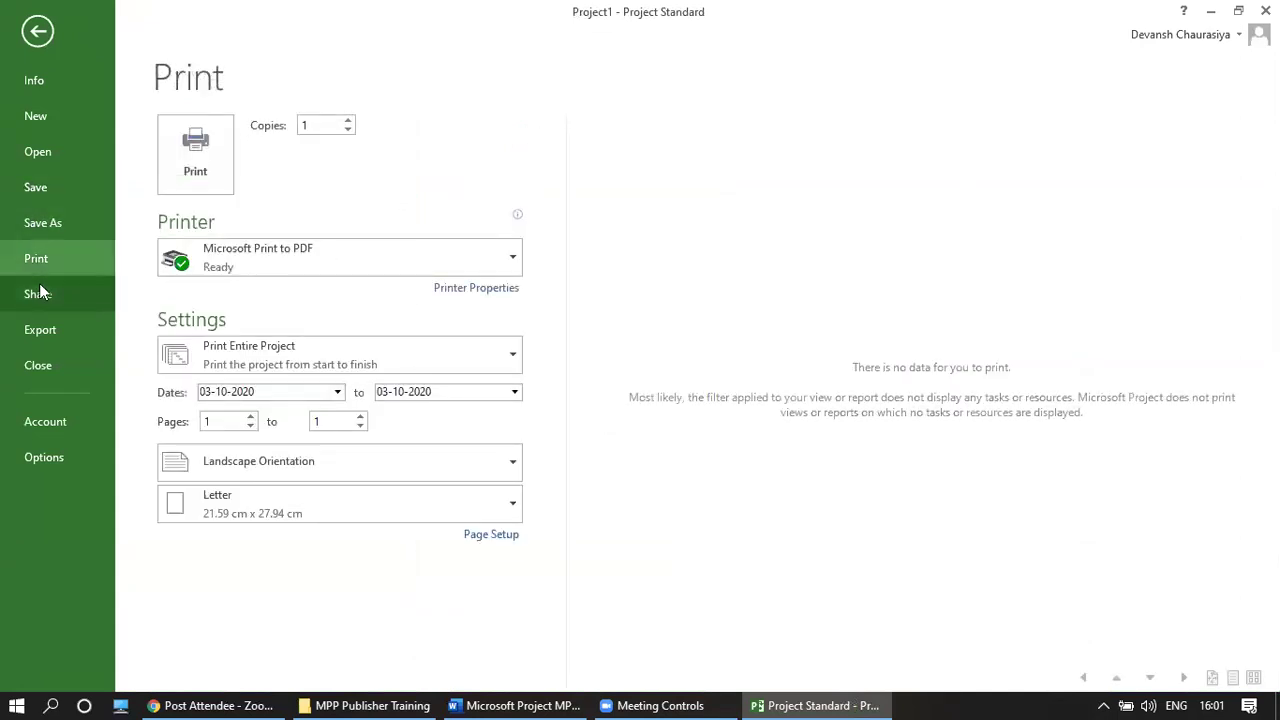
click(43, 298)
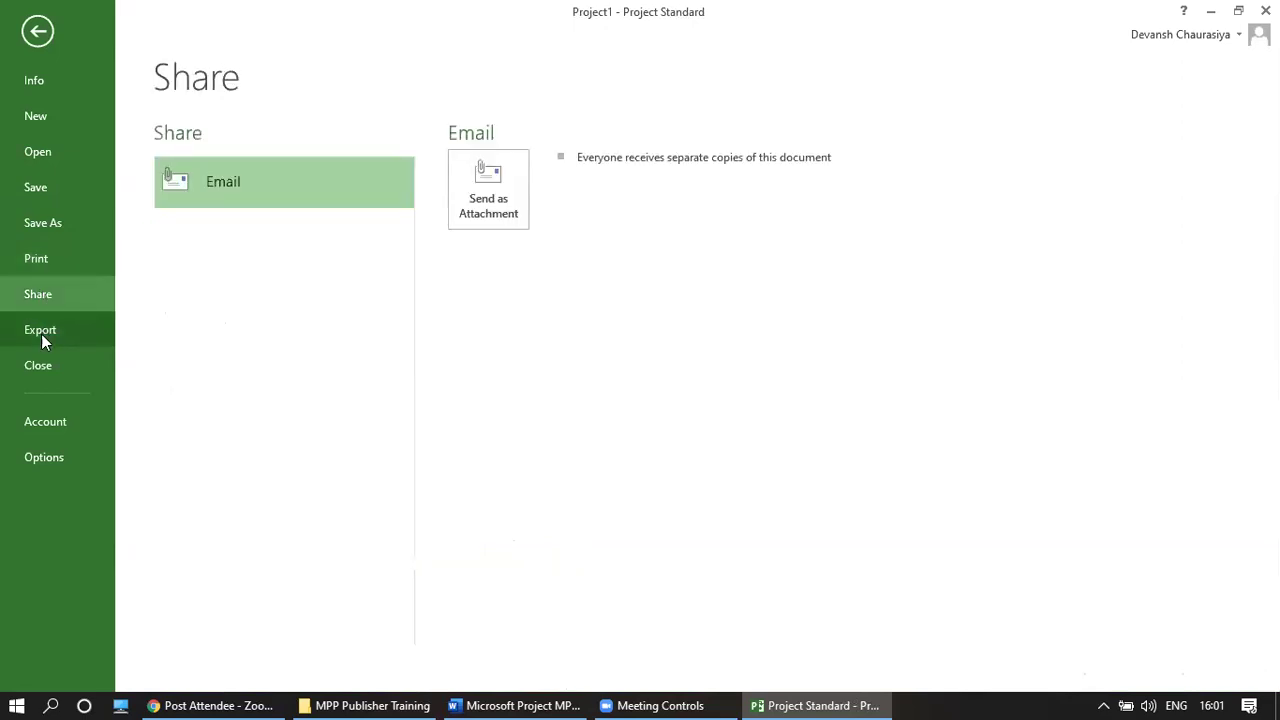
click(41, 336)
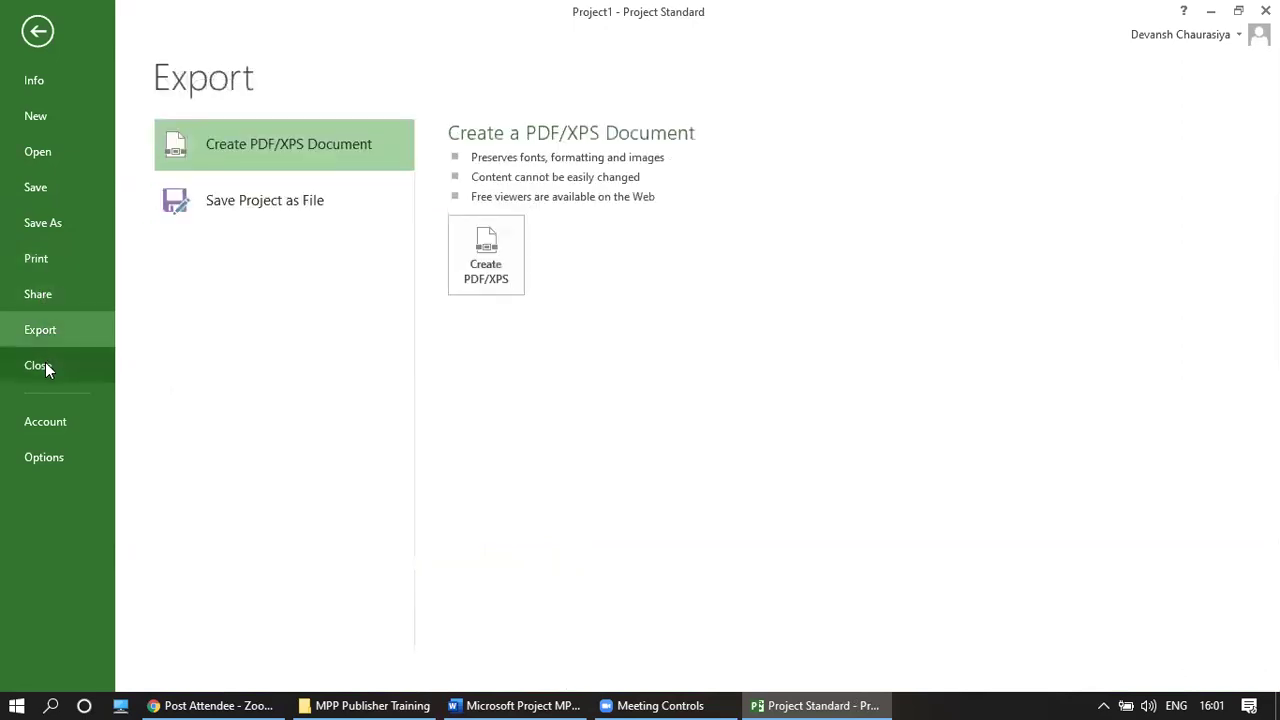
click(51, 467)
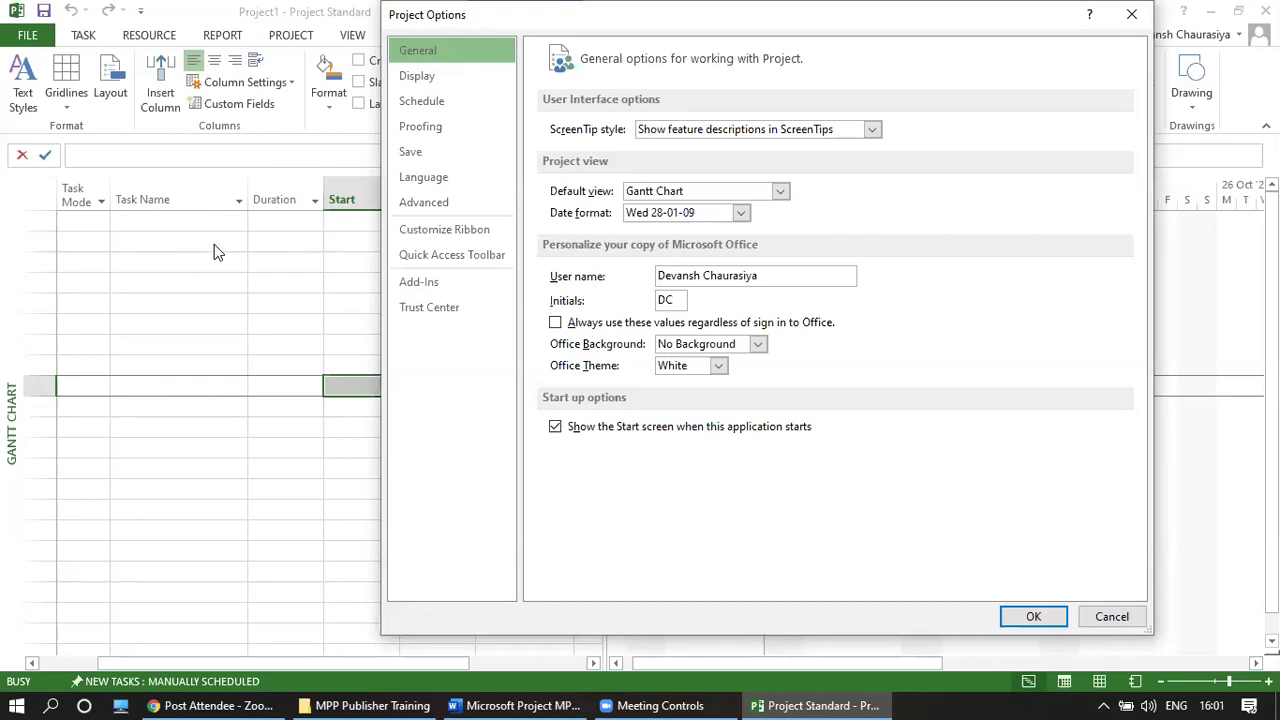
Step: Review the default view list and keep Gantt Chart as the default view
click(781, 192)
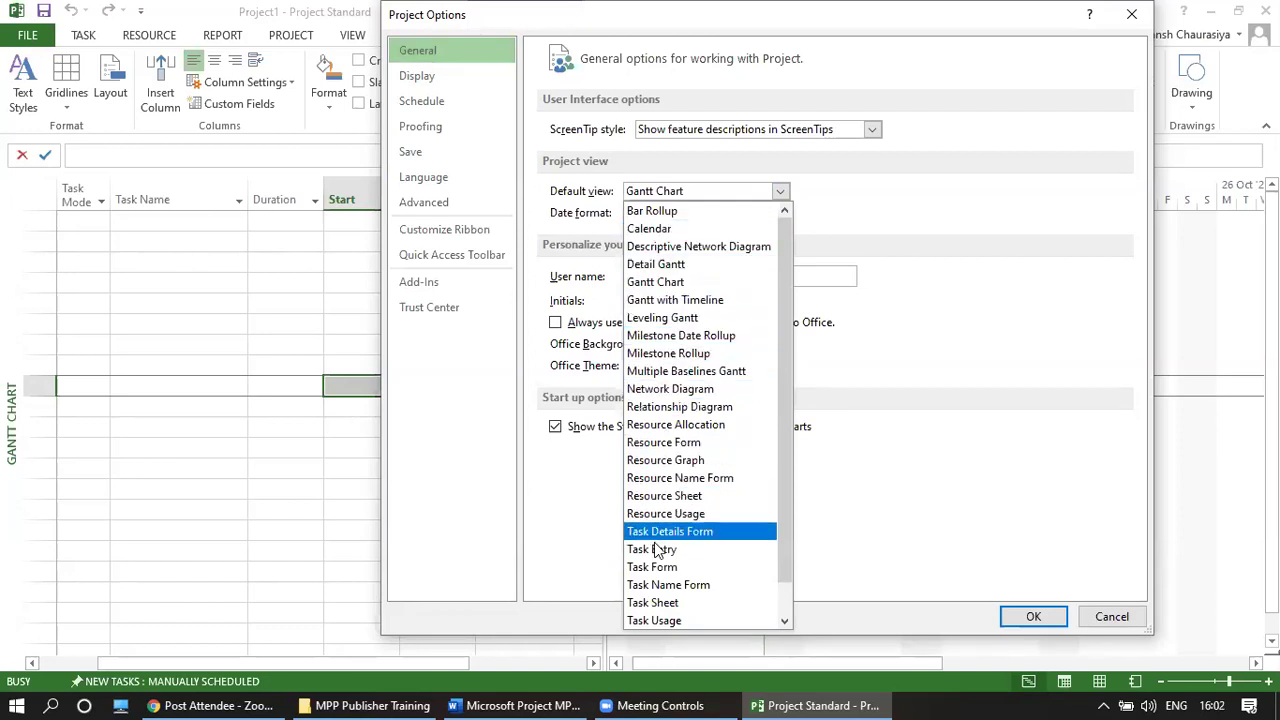
mouse_move(787, 553)
mouse_down()
mouse_move(790, 590)
mouse_move(790, 560)
mouse_up()
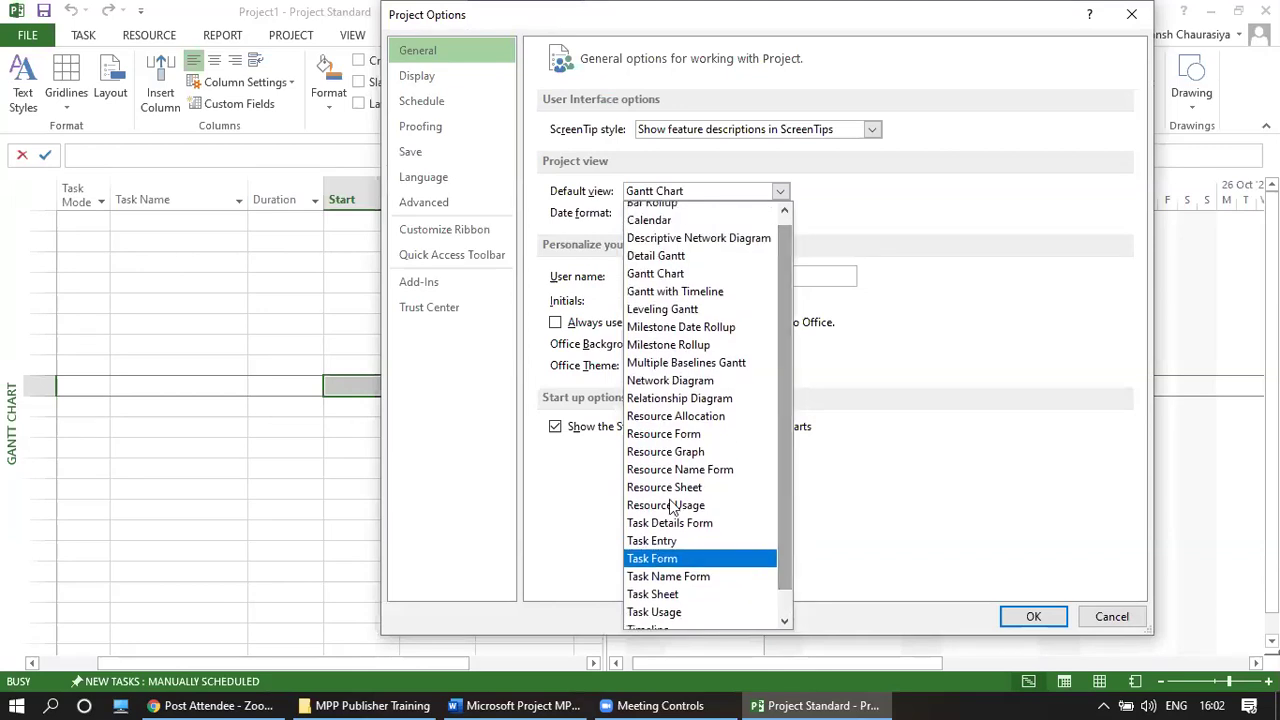
drag(778, 269, 785, 246)
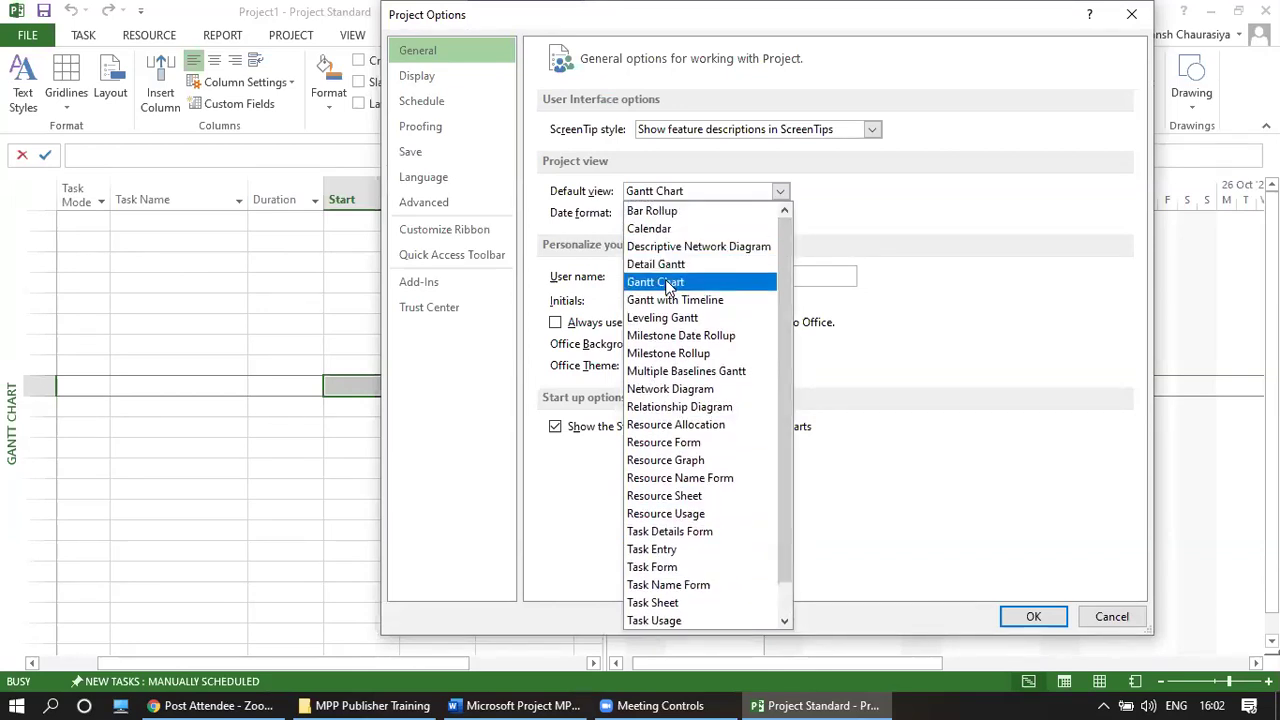
click(909, 216)
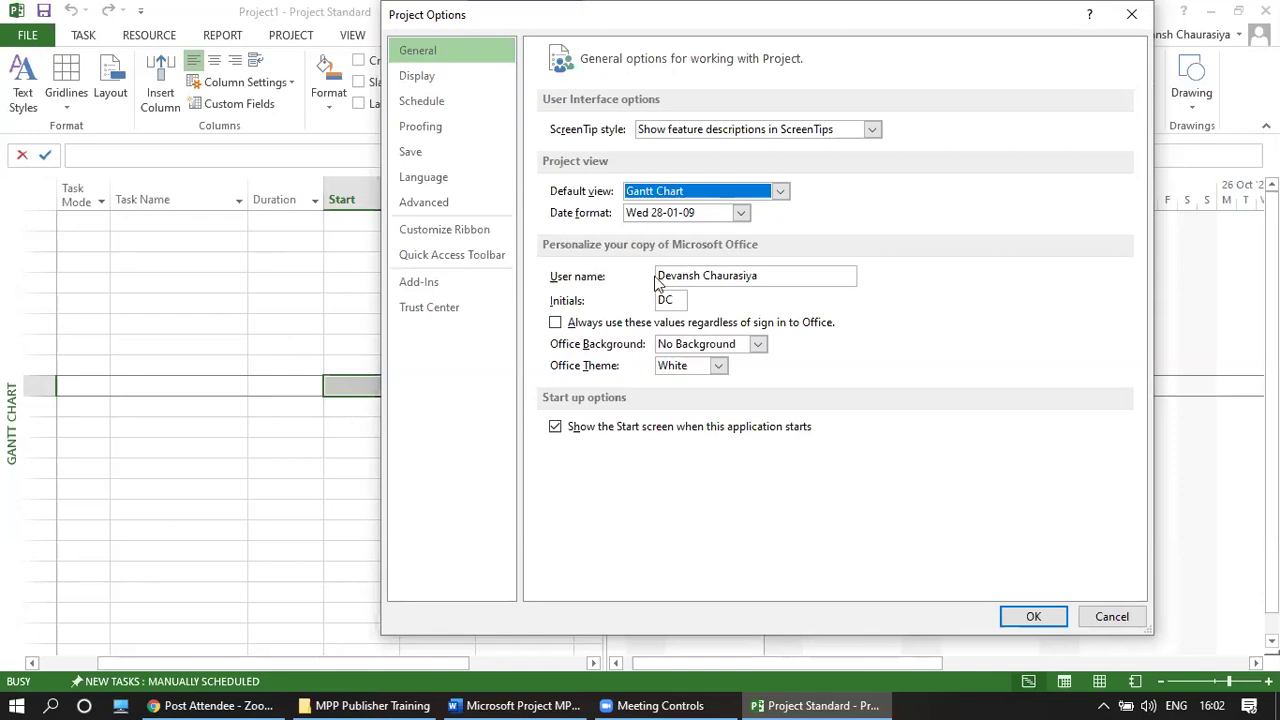
Step: Keep No Background and the White Office theme, then go to the Schedule page
drag(776, 276, 650, 298)
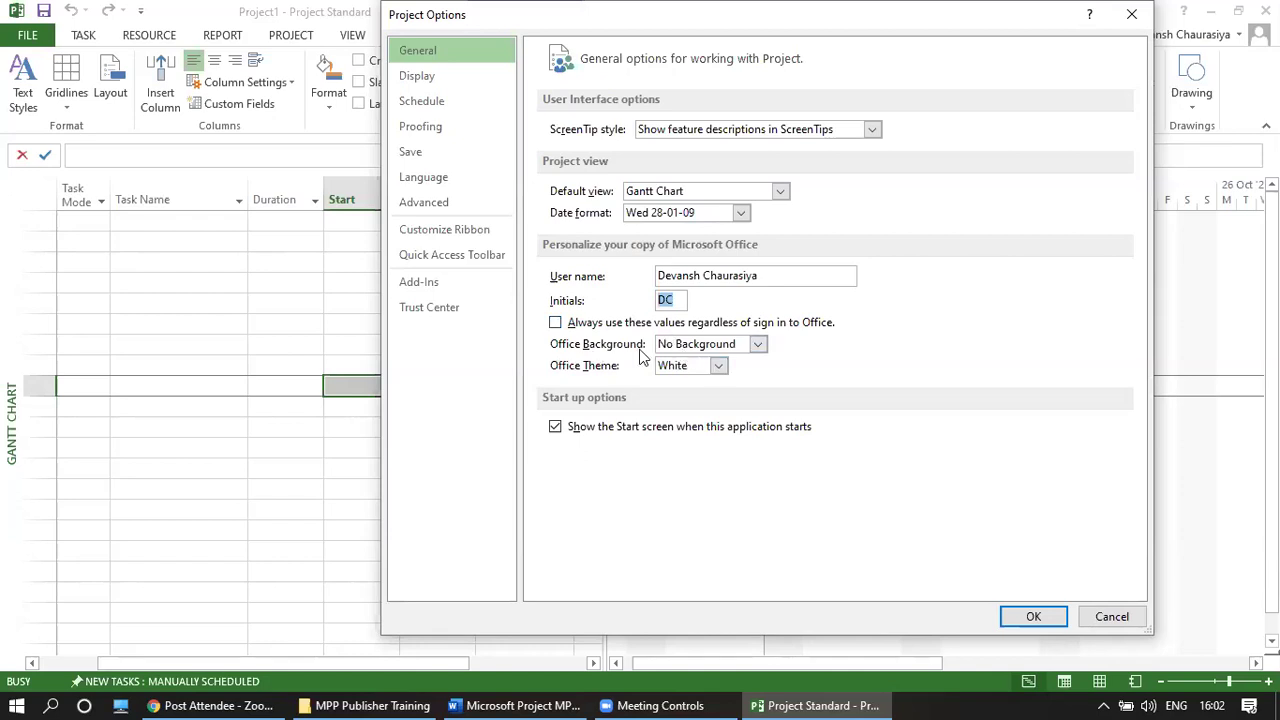
click(683, 346)
click(683, 348)
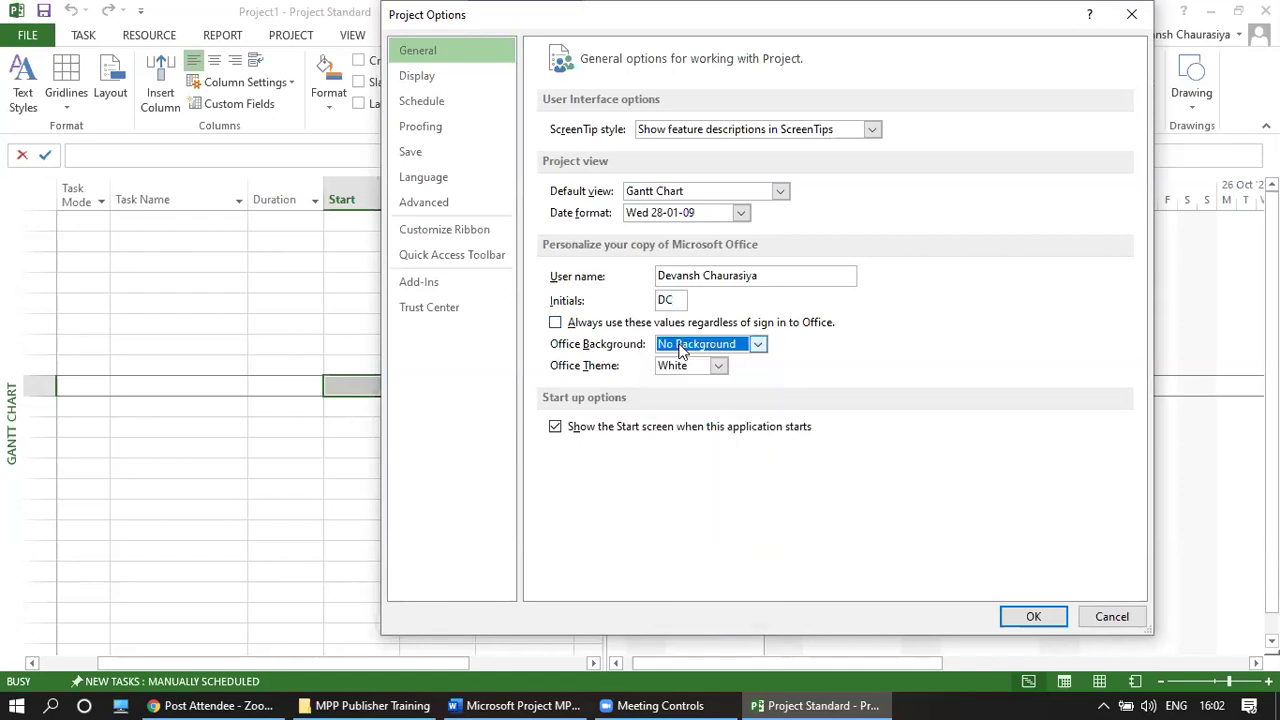
click(689, 367)
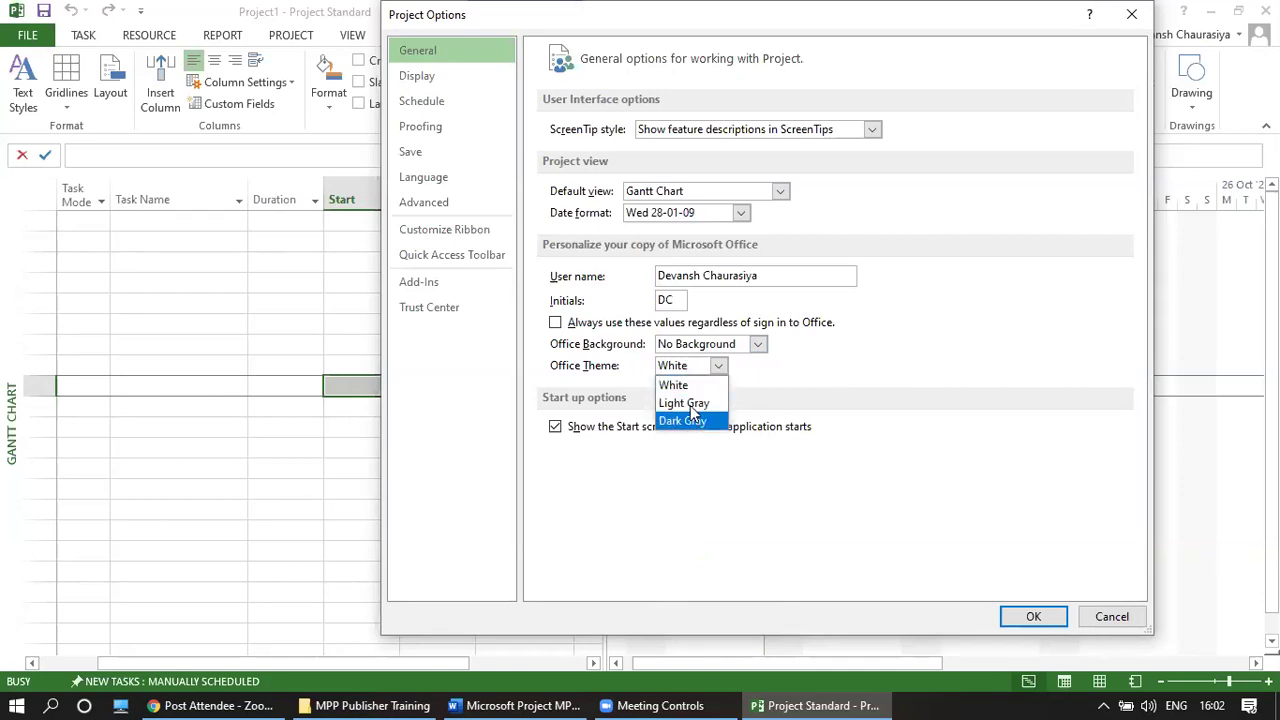
click(695, 388)
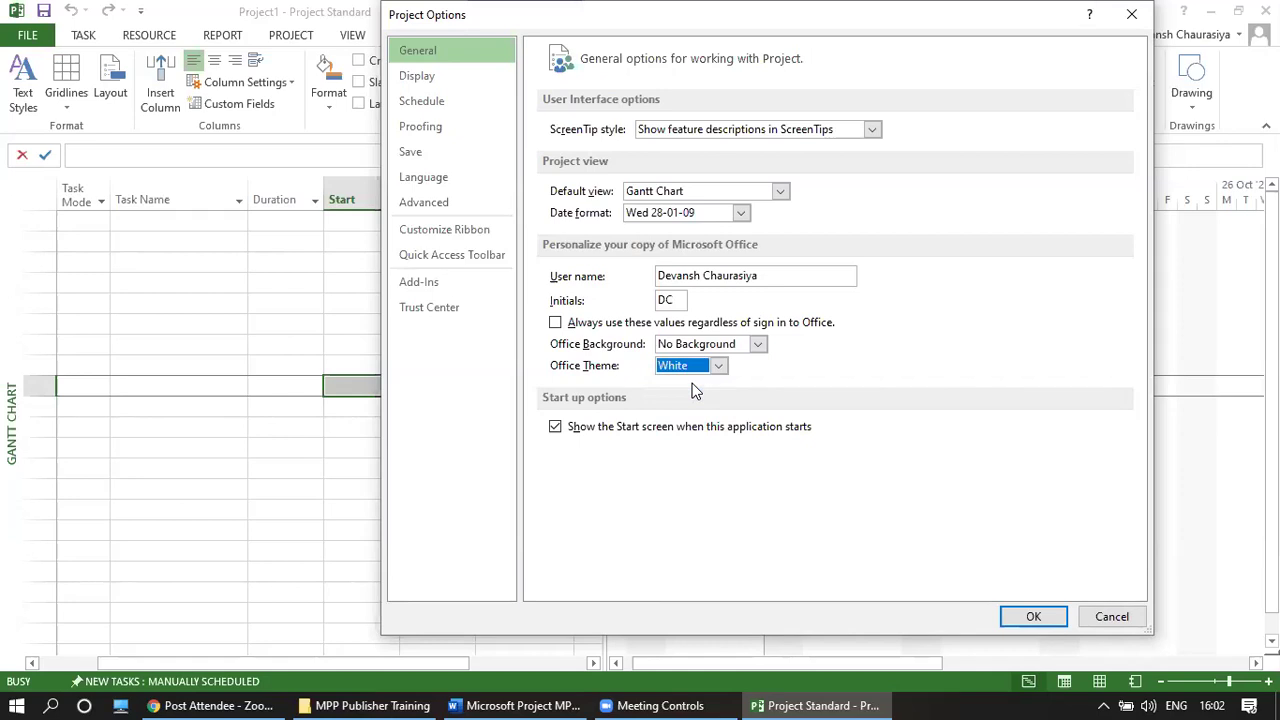
click(692, 367)
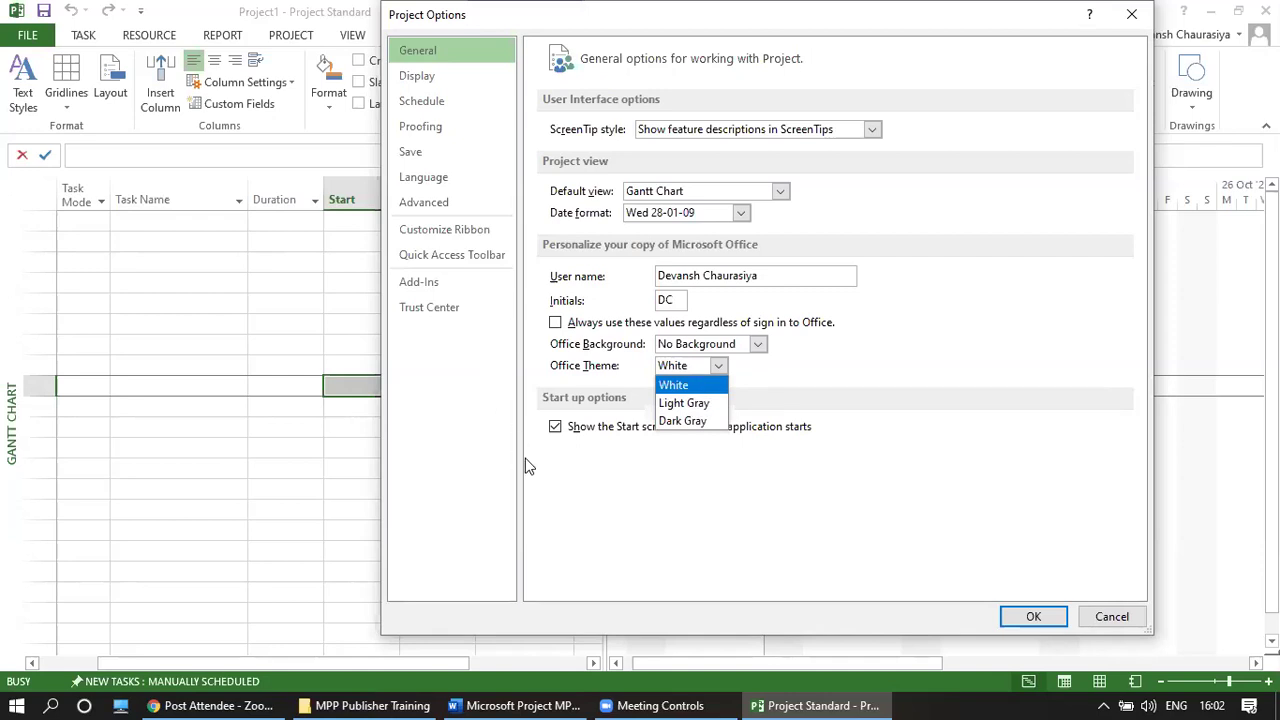
click(607, 492)
click(421, 101)
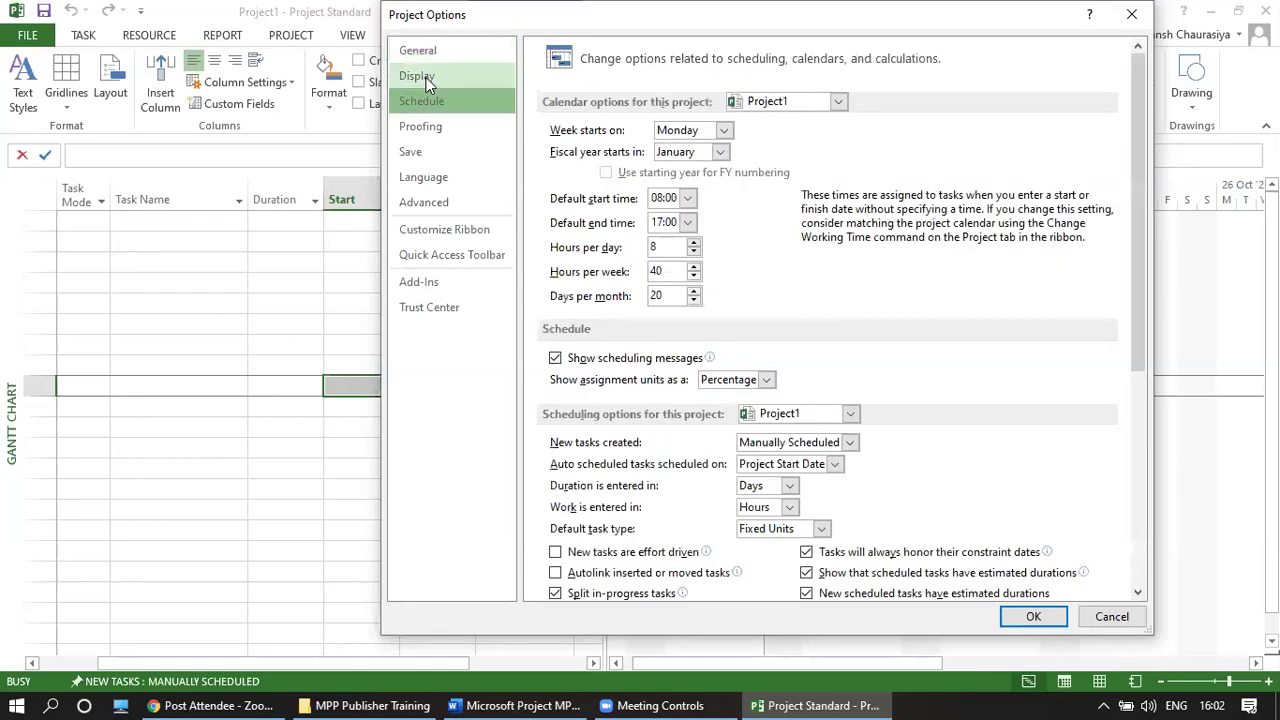
Step: On the Display page, keep INR currency with 2 decimal digits
click(417, 78)
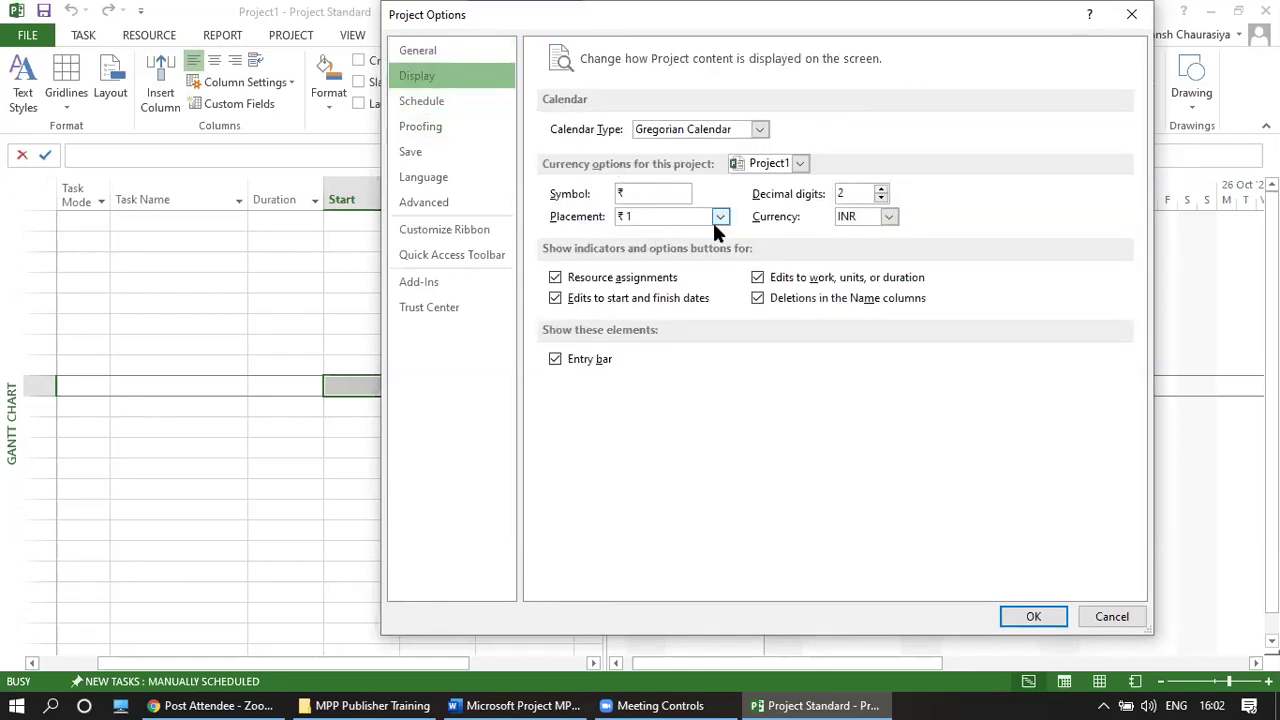
click(889, 217)
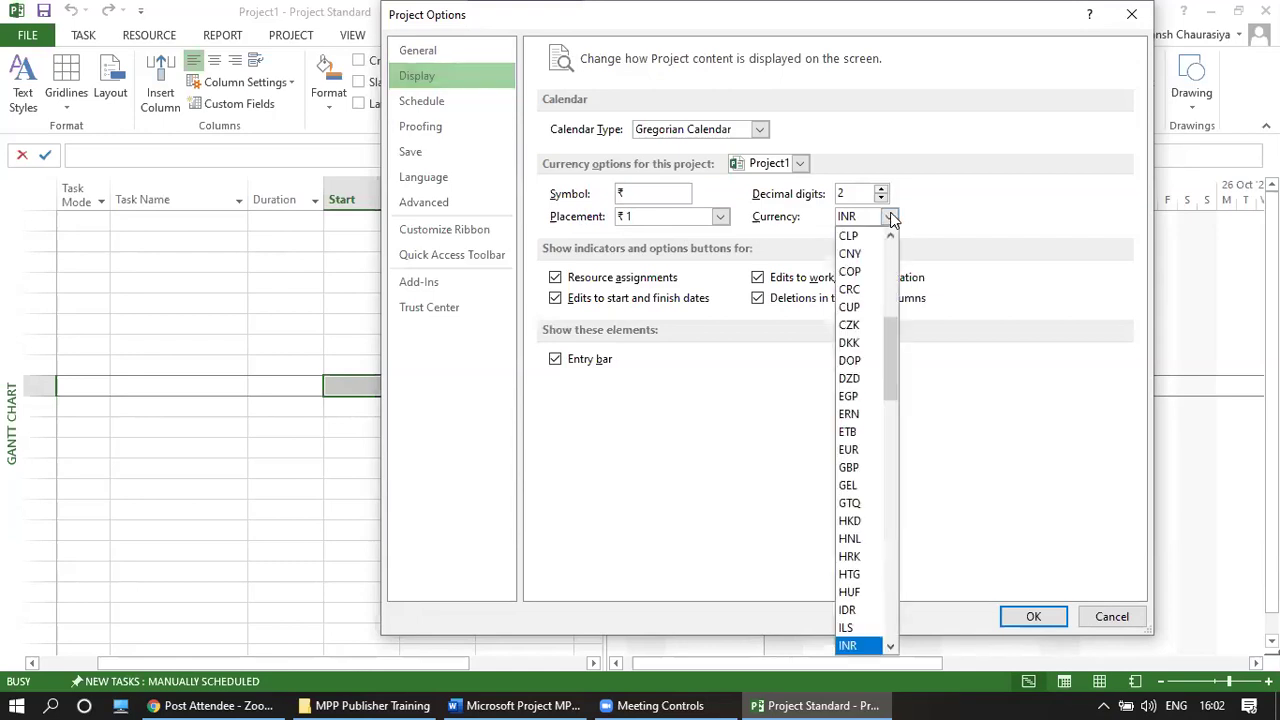
click(890, 217)
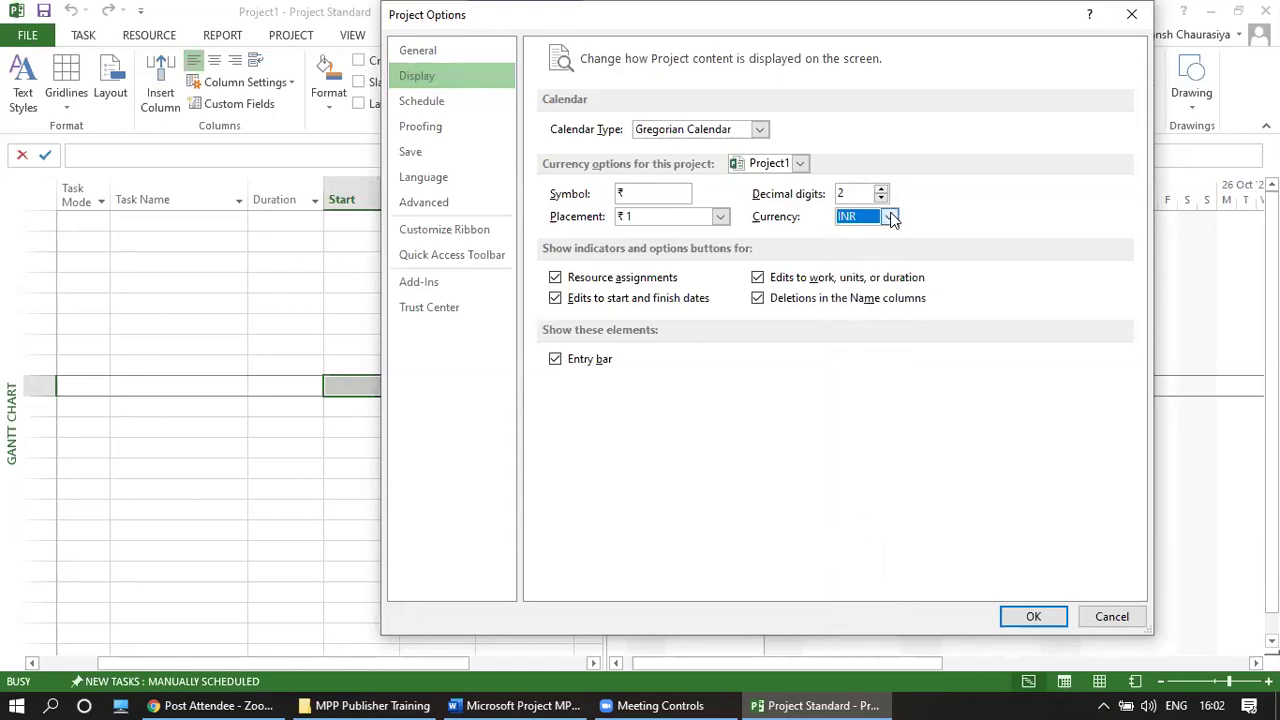
click(842, 193)
double_click(841, 193)
click(881, 189)
Step: Keep the ₹ symbol with ₹ 1 placement, then return to the Schedule page
double_click(628, 194)
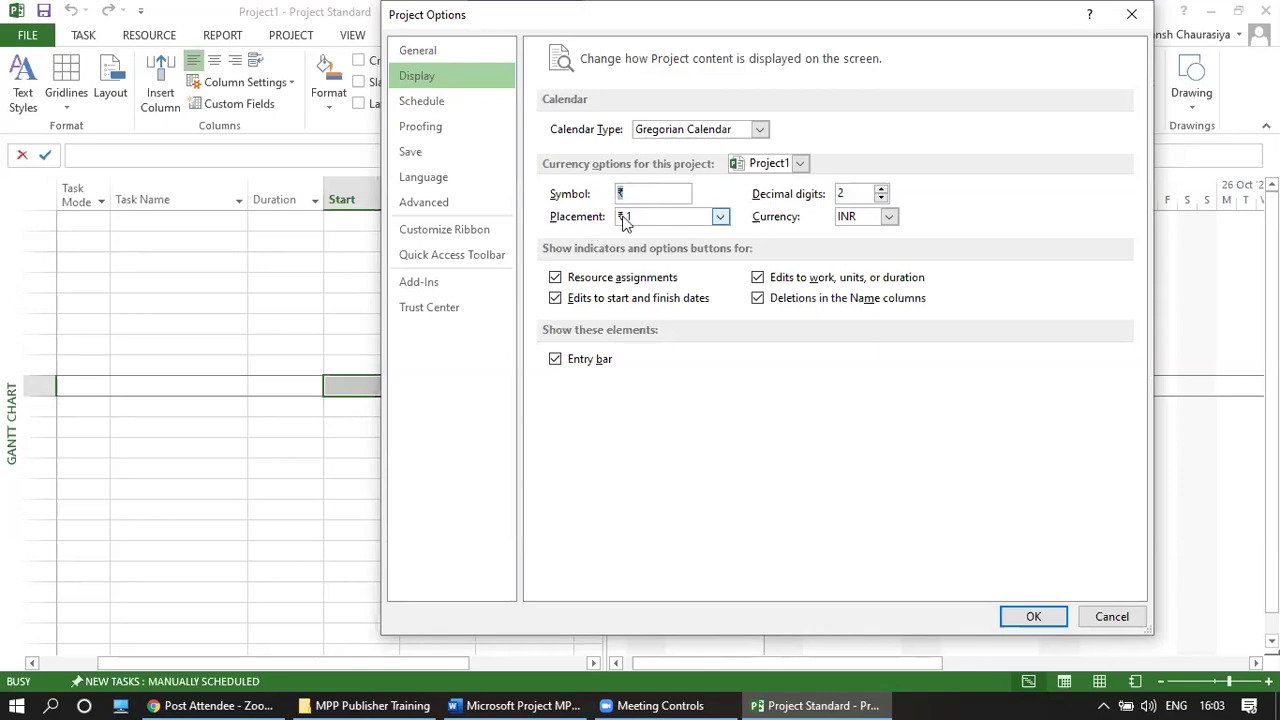
click(625, 218)
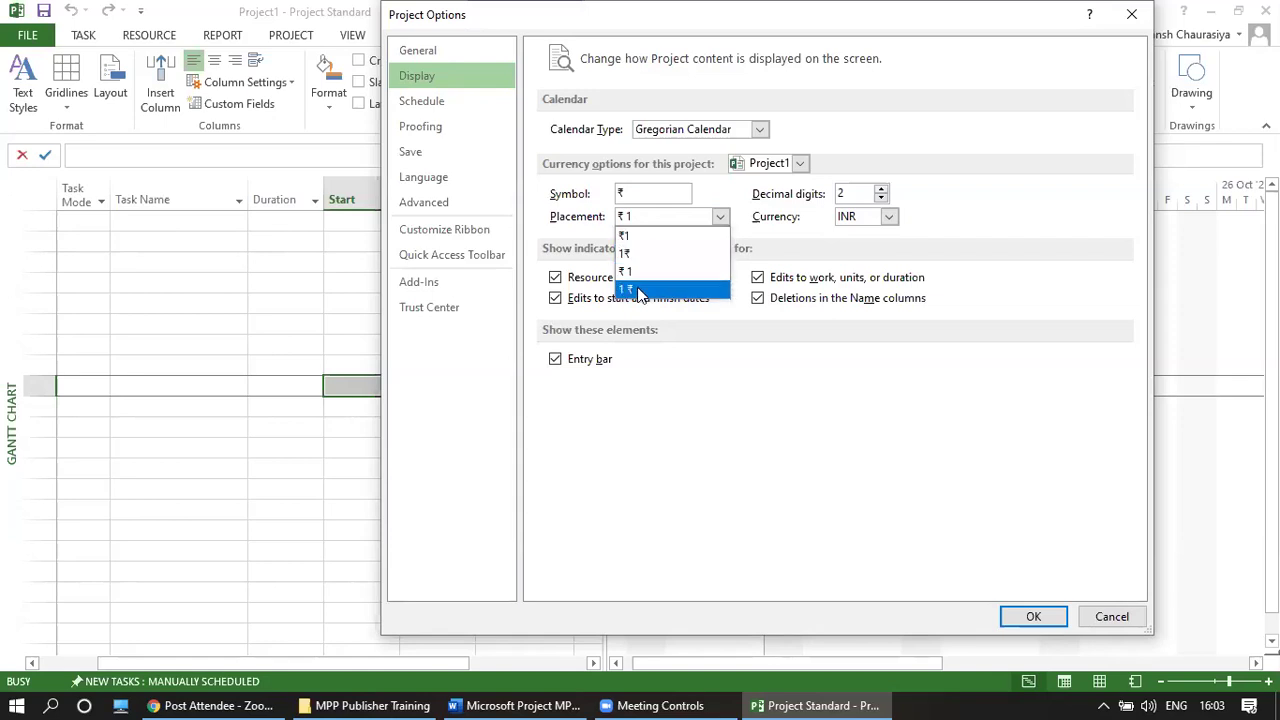
click(733, 370)
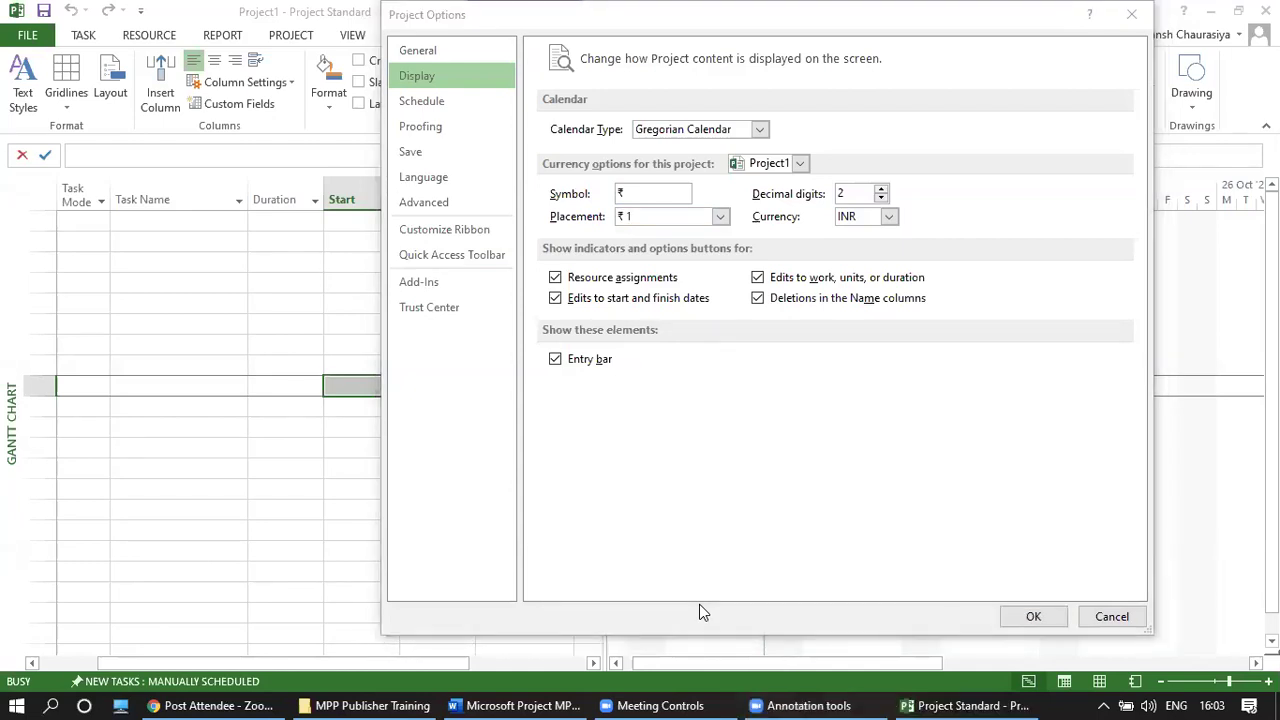
mouse_move(7, 137)
mouse_down()
mouse_move(146, 190)
mouse_move(136, 185)
mouse_up()
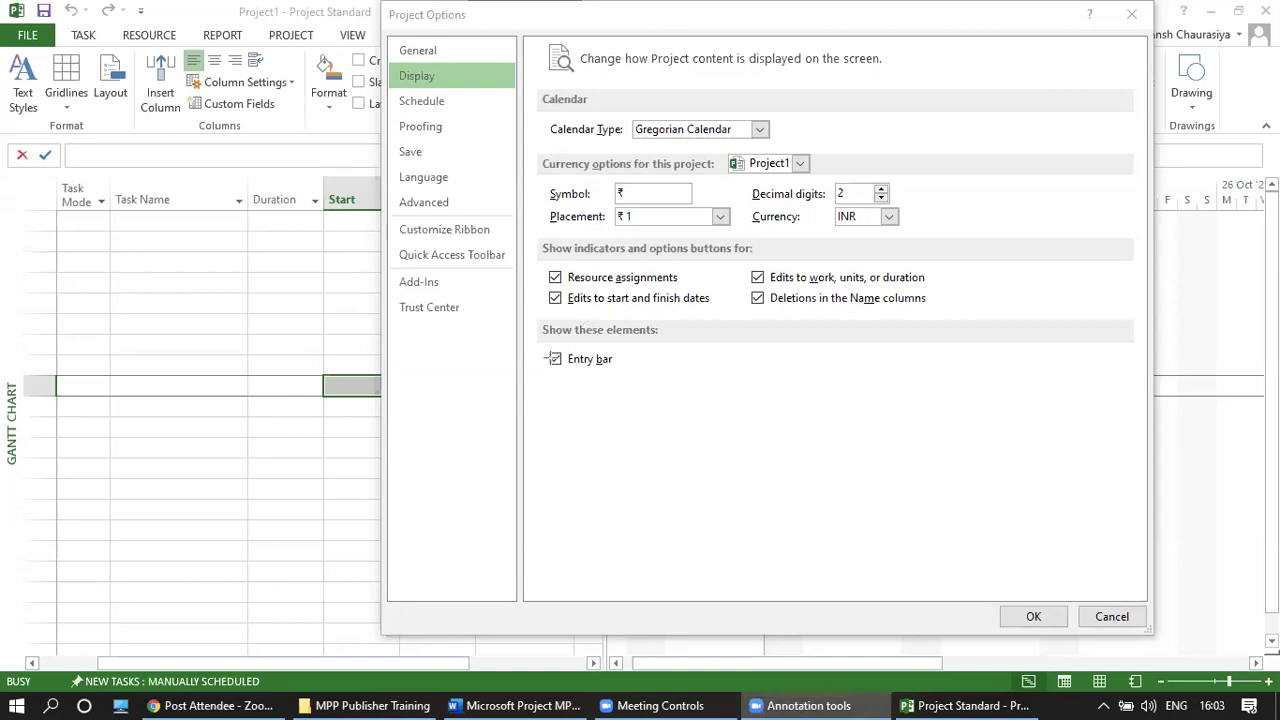
click(418, 104)
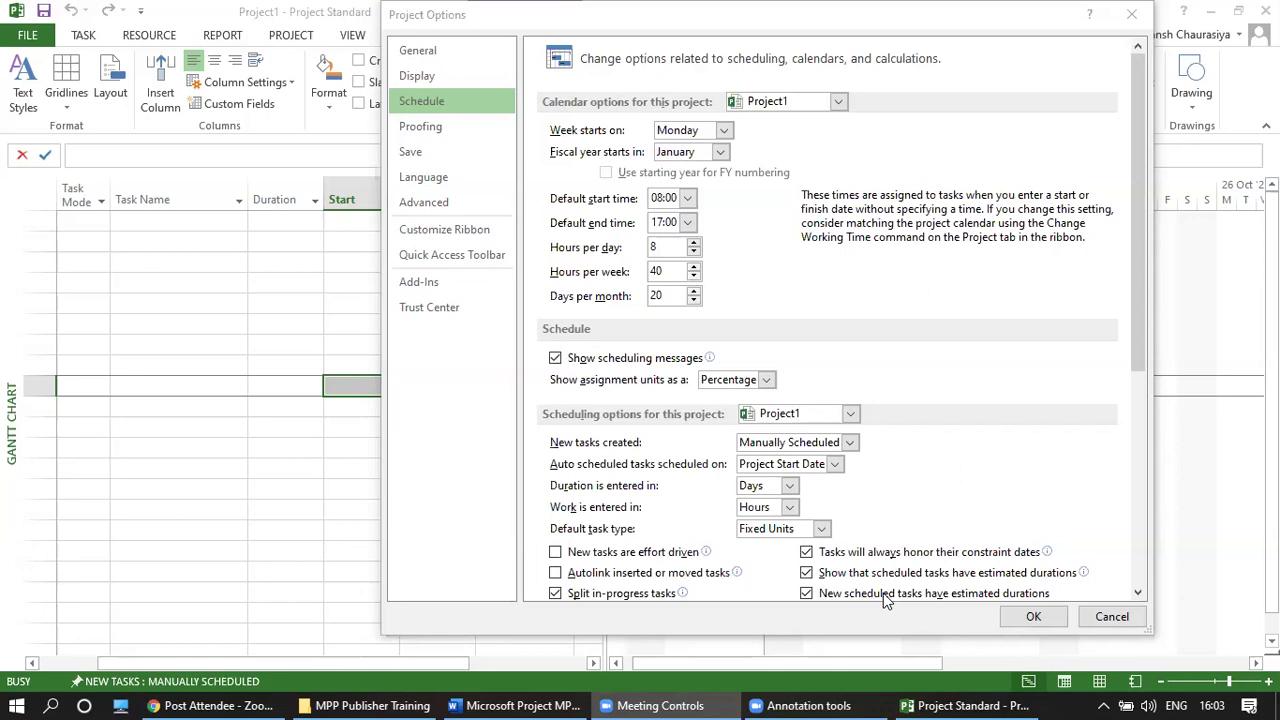
Step: Keep Monday as the week start and January as the fiscal year start
click(565, 137)
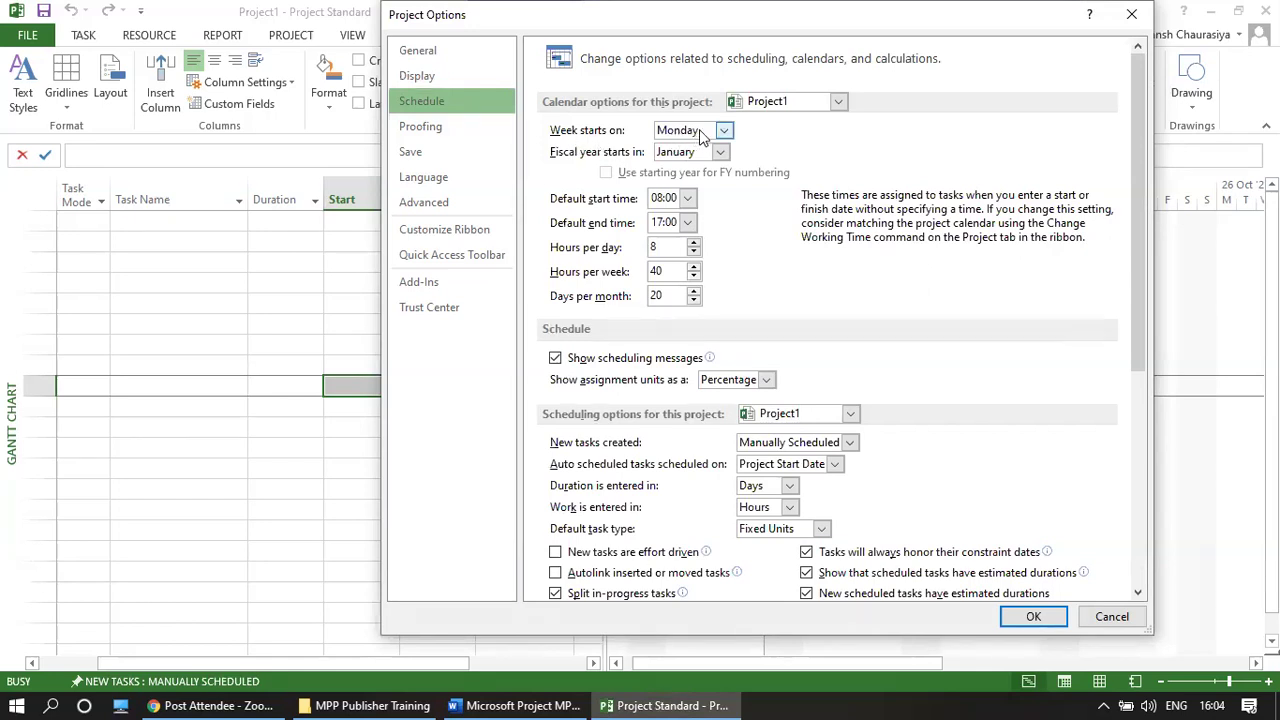
click(697, 138)
click(701, 137)
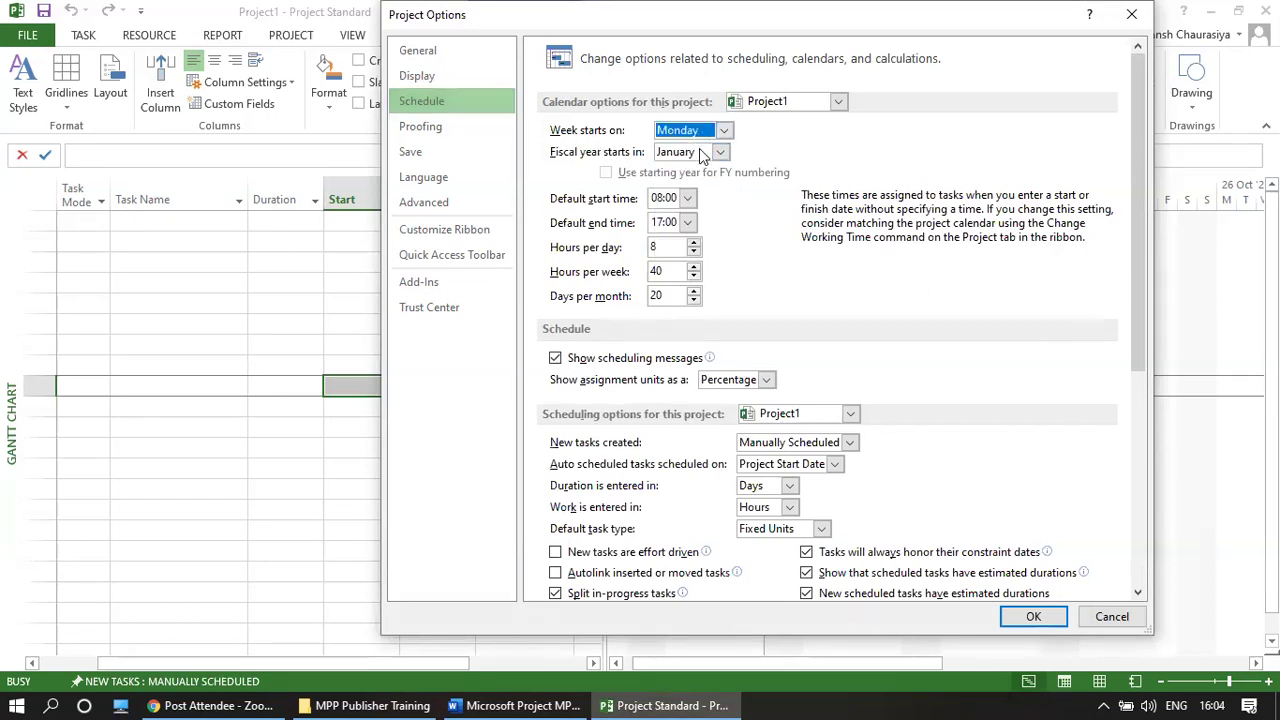
click(701, 155)
click(704, 161)
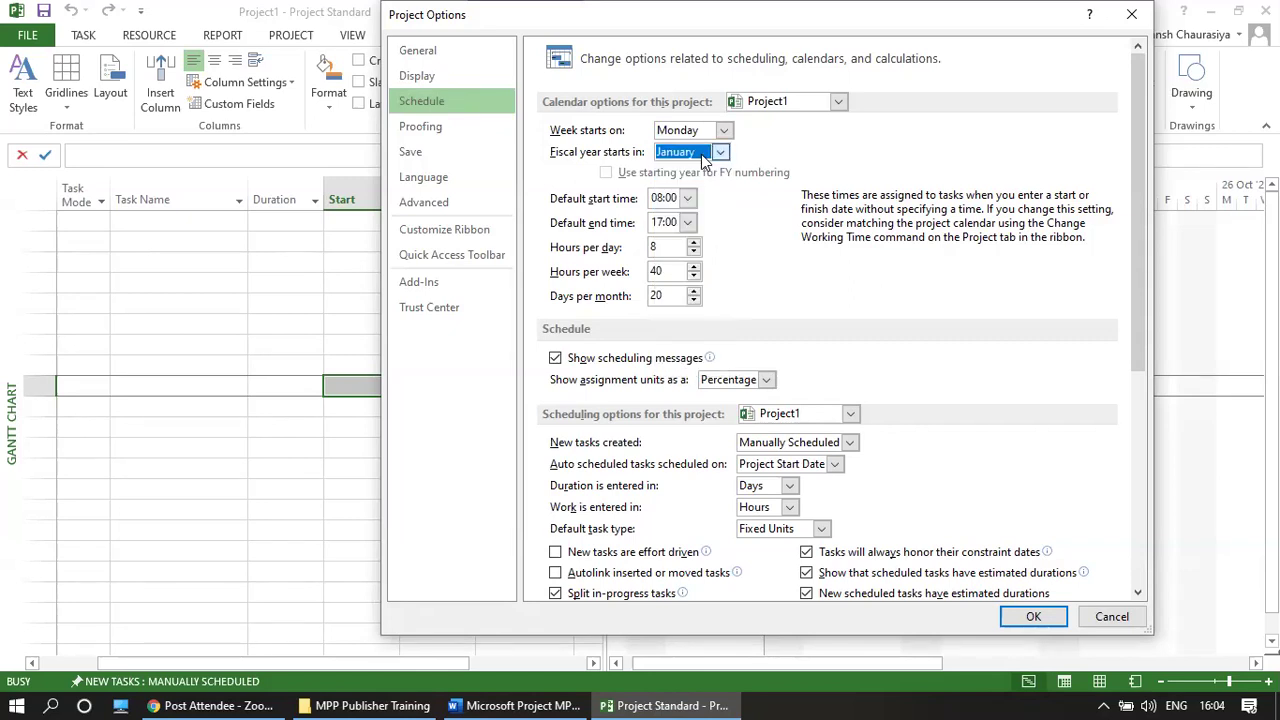
click(704, 158)
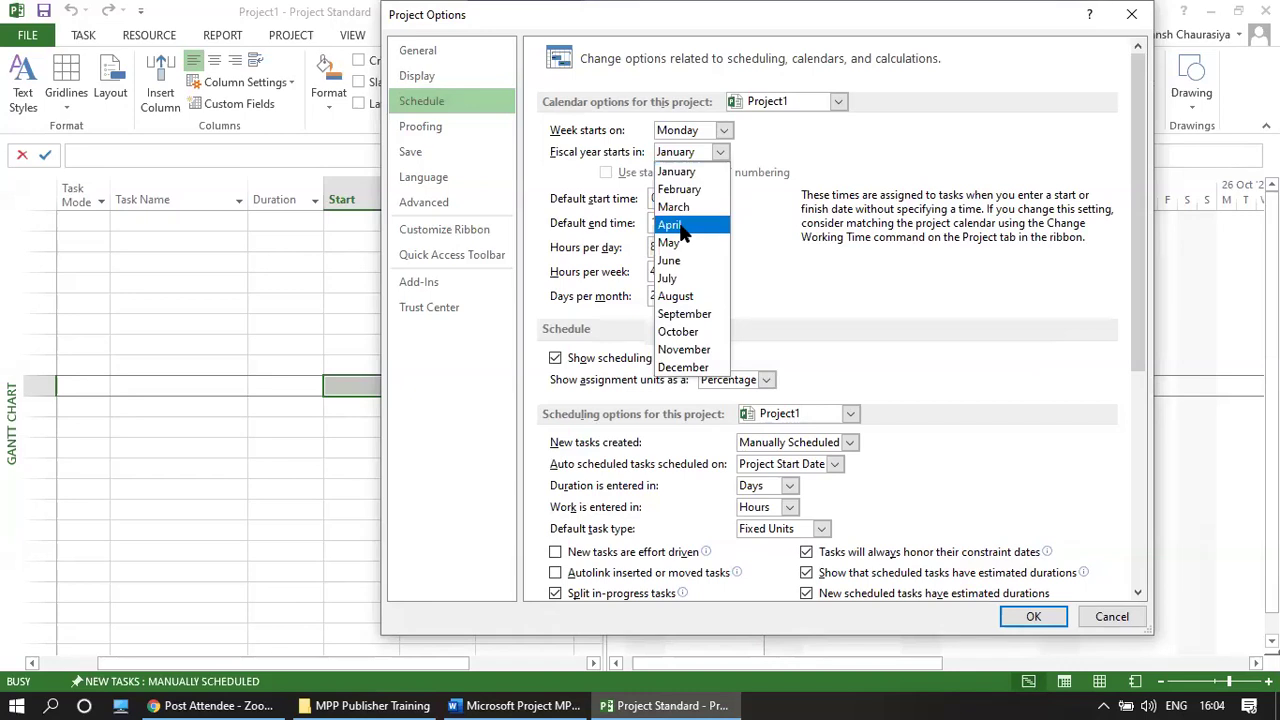
click(838, 167)
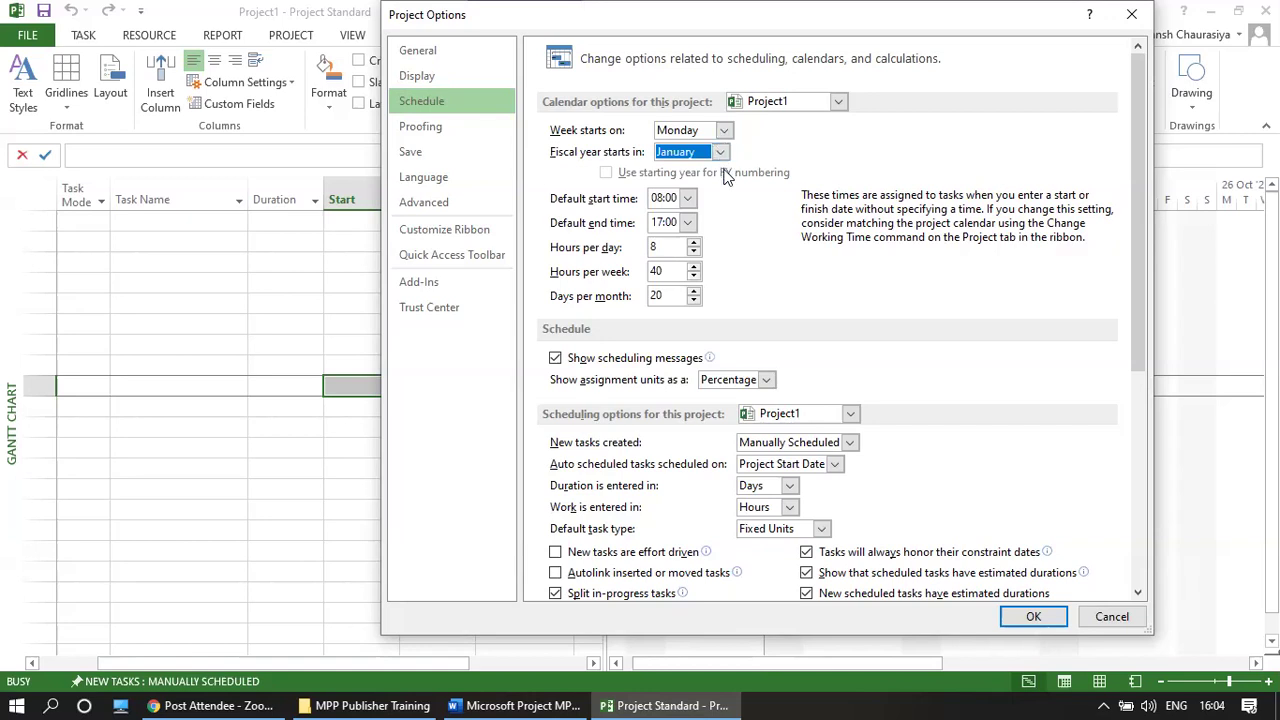
Step: Keep the default task start time 08:00 and end time 17:00
click(664, 198)
click(687, 198)
click(688, 200)
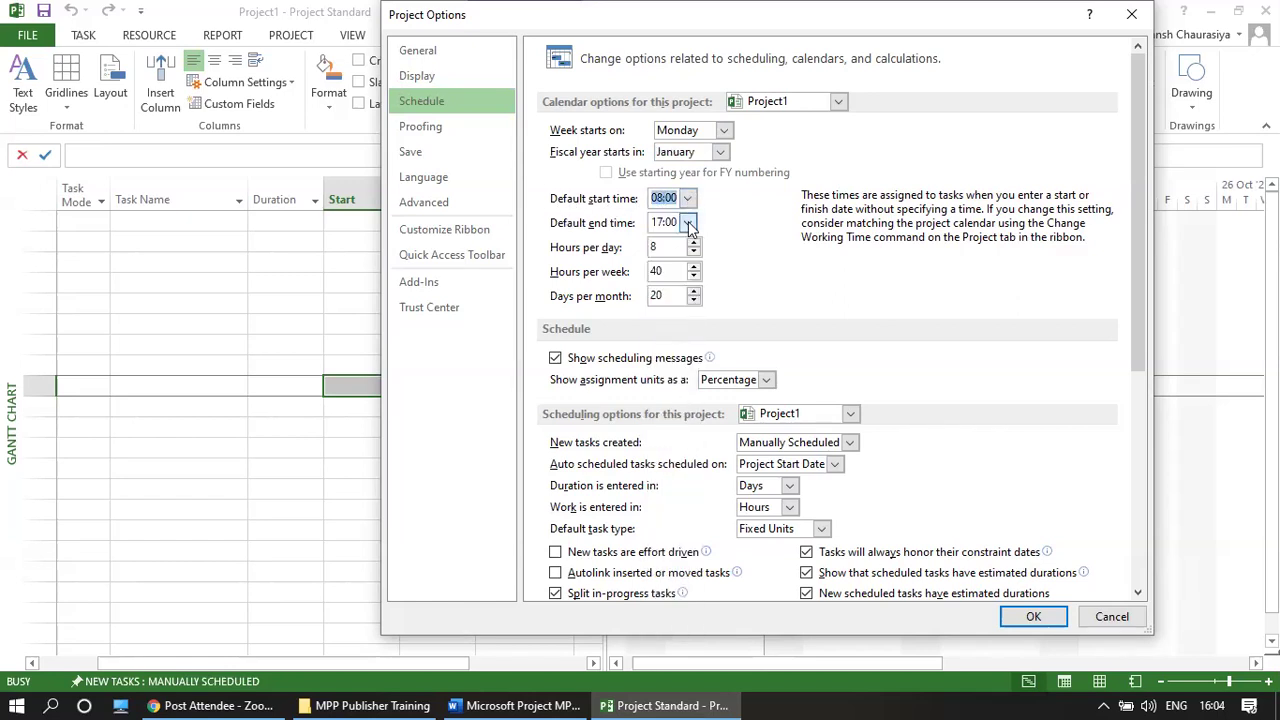
click(688, 223)
click(688, 223)
Step: Review the 8 hours per day, 40 hours per week and 20 days per month values
click(663, 245)
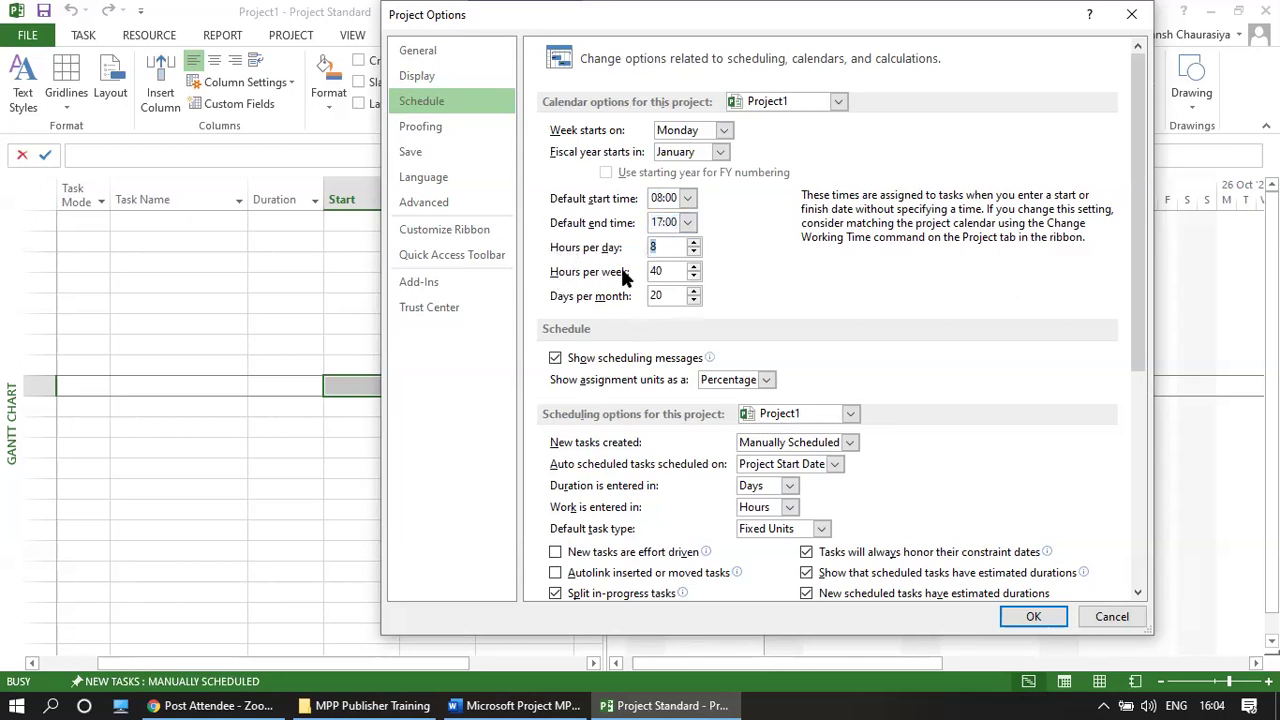
click(672, 271)
click(660, 296)
click(653, 270)
double_click(651, 270)
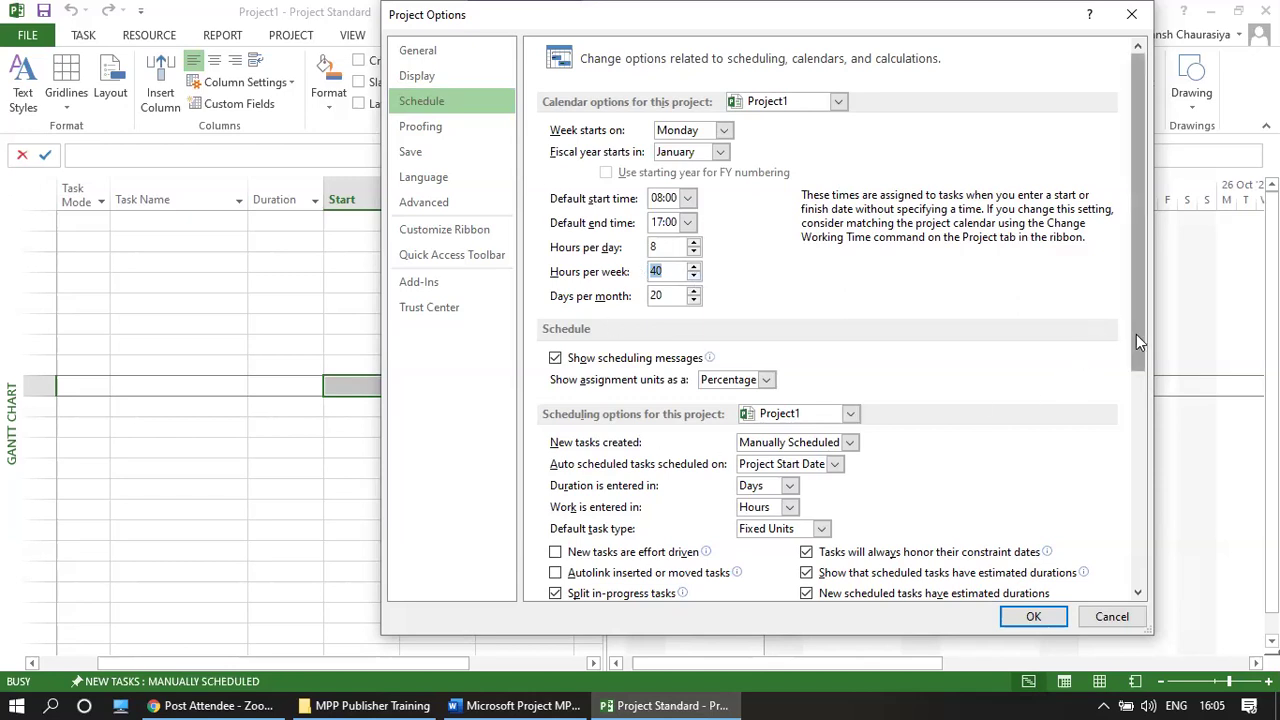
scroll(1138, 340, down, 5)
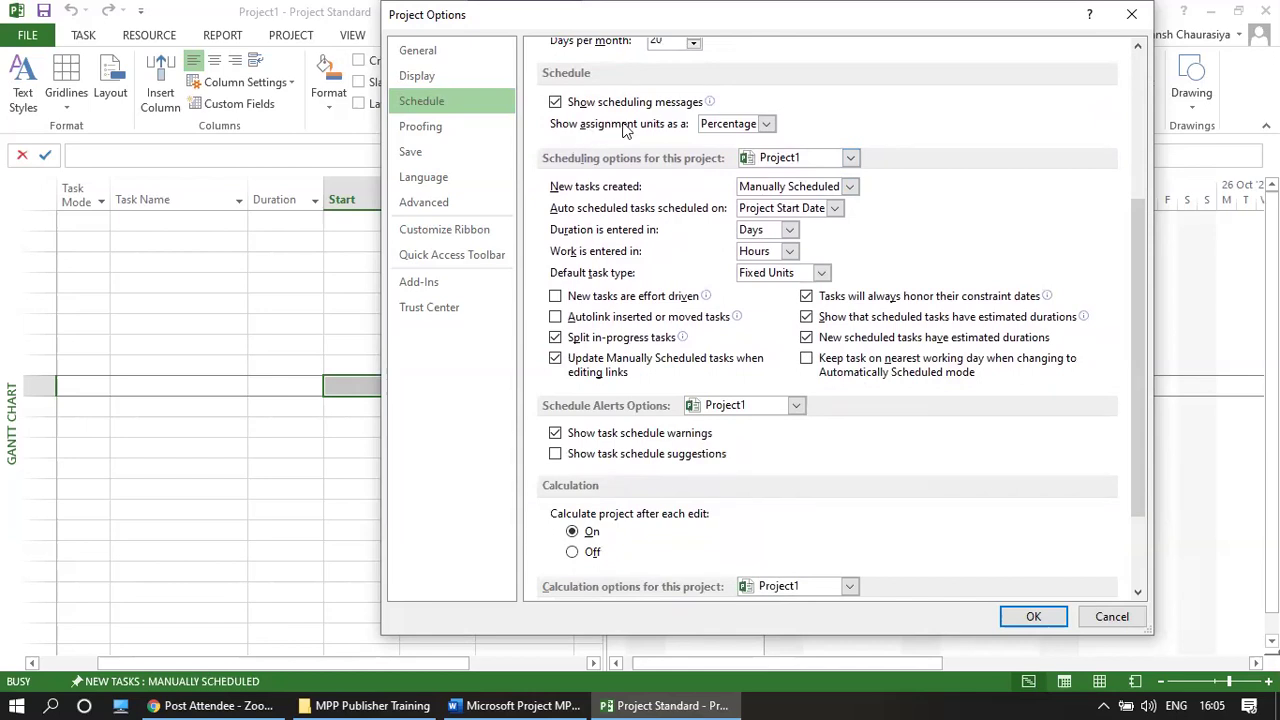
Step: Keep assignment units shown as Percentage and durations entered in Days
click(766, 123)
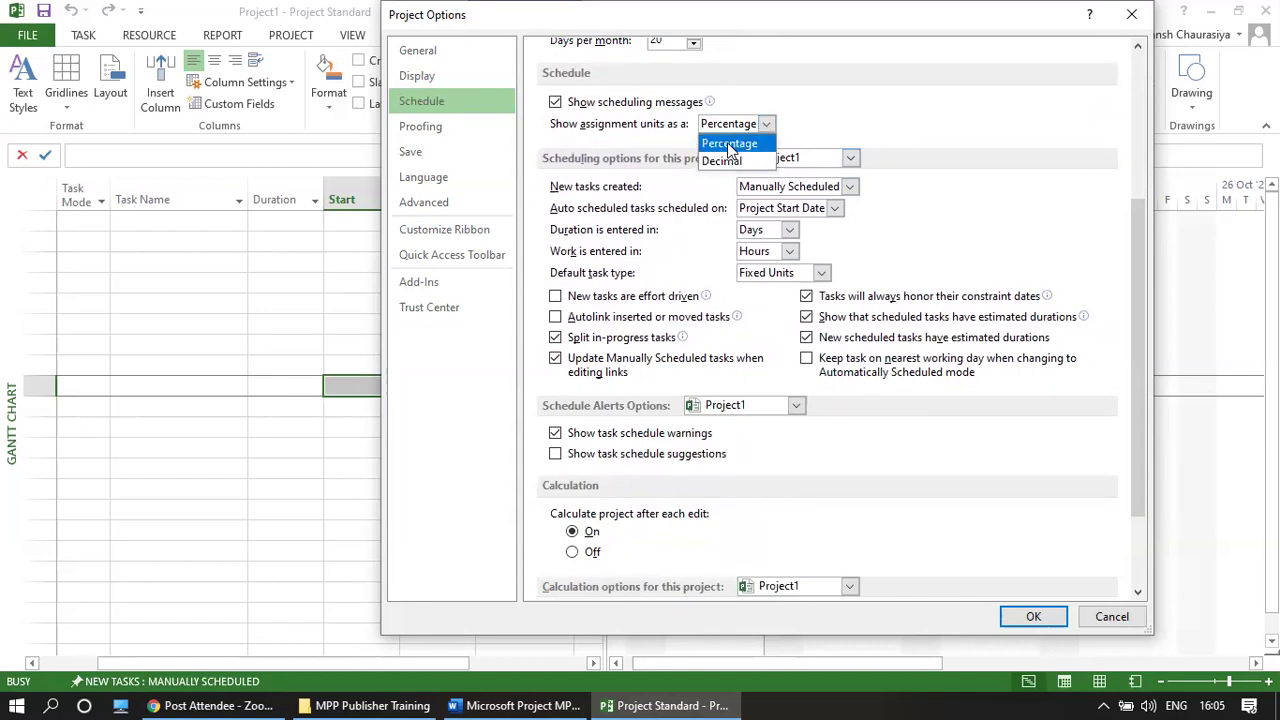
click(729, 145)
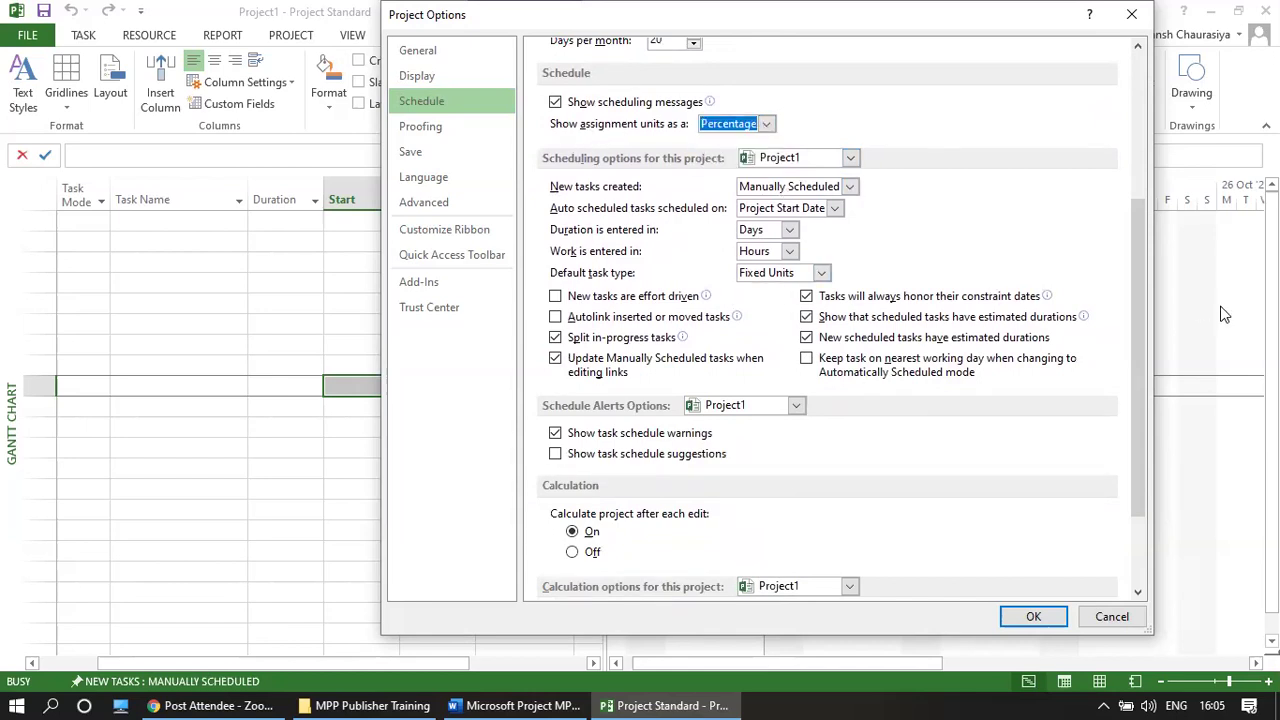
click(790, 230)
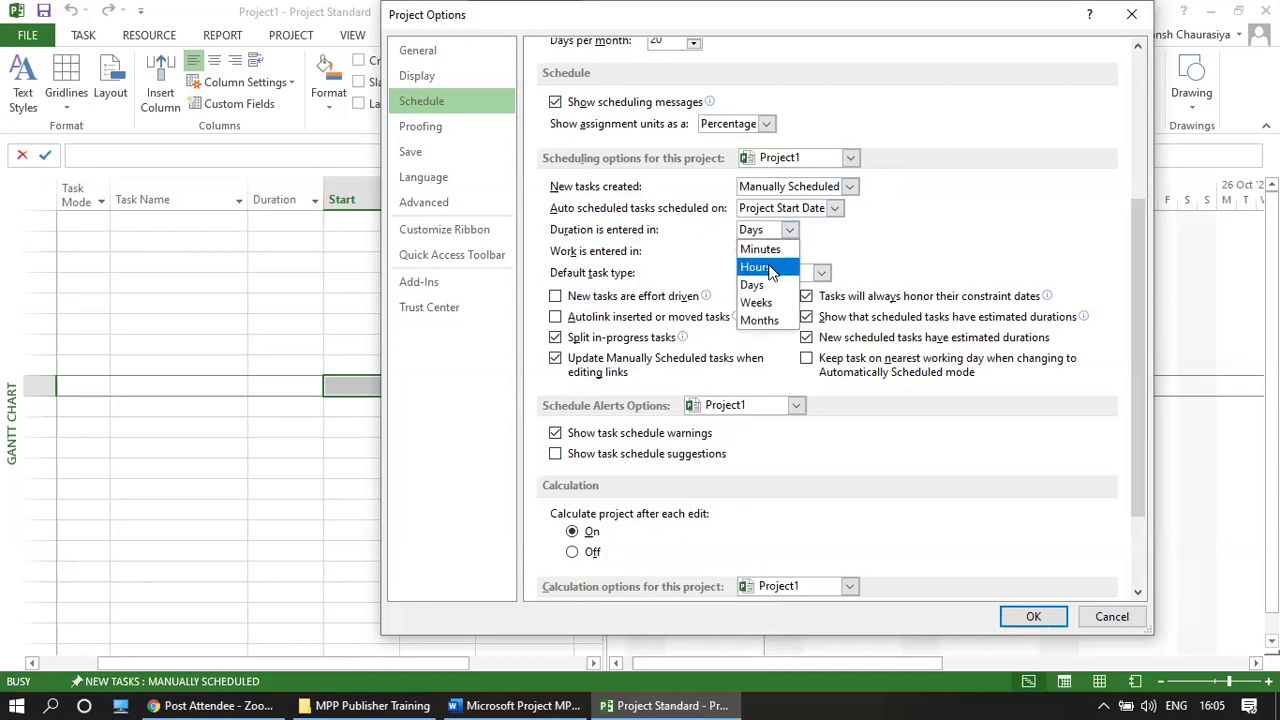
click(753, 286)
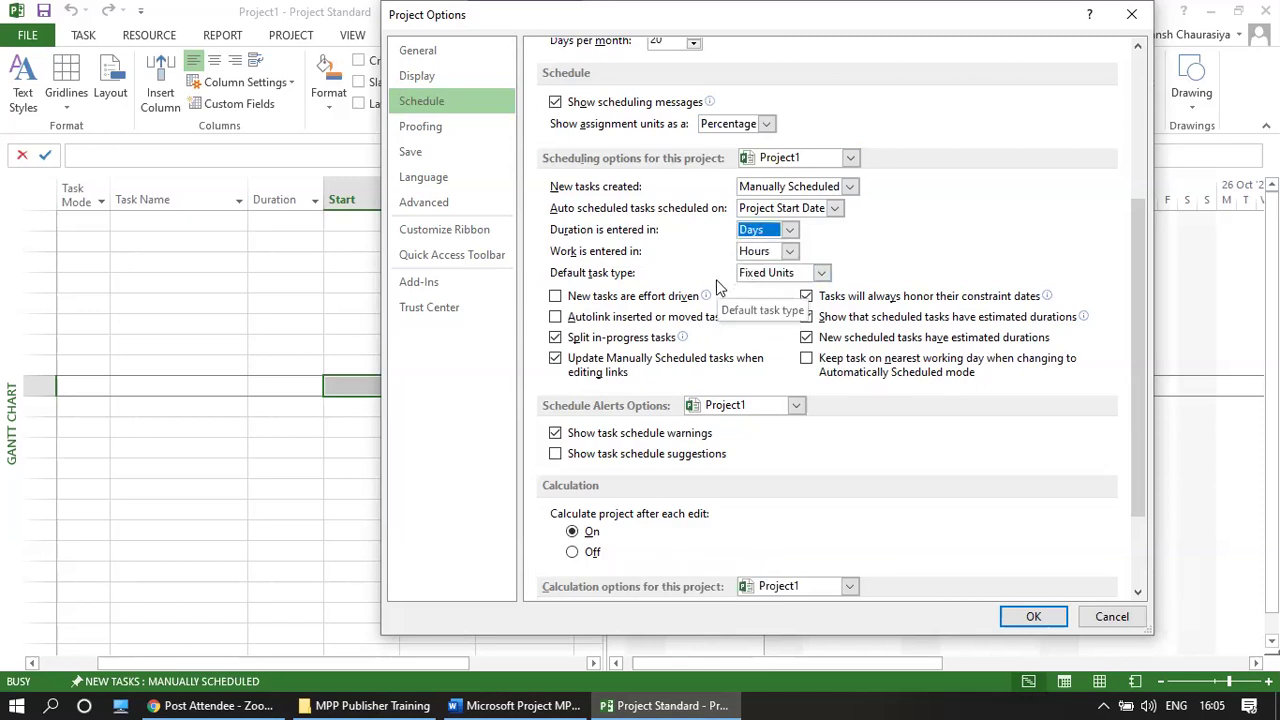
drag(1147, 373, 1149, 495)
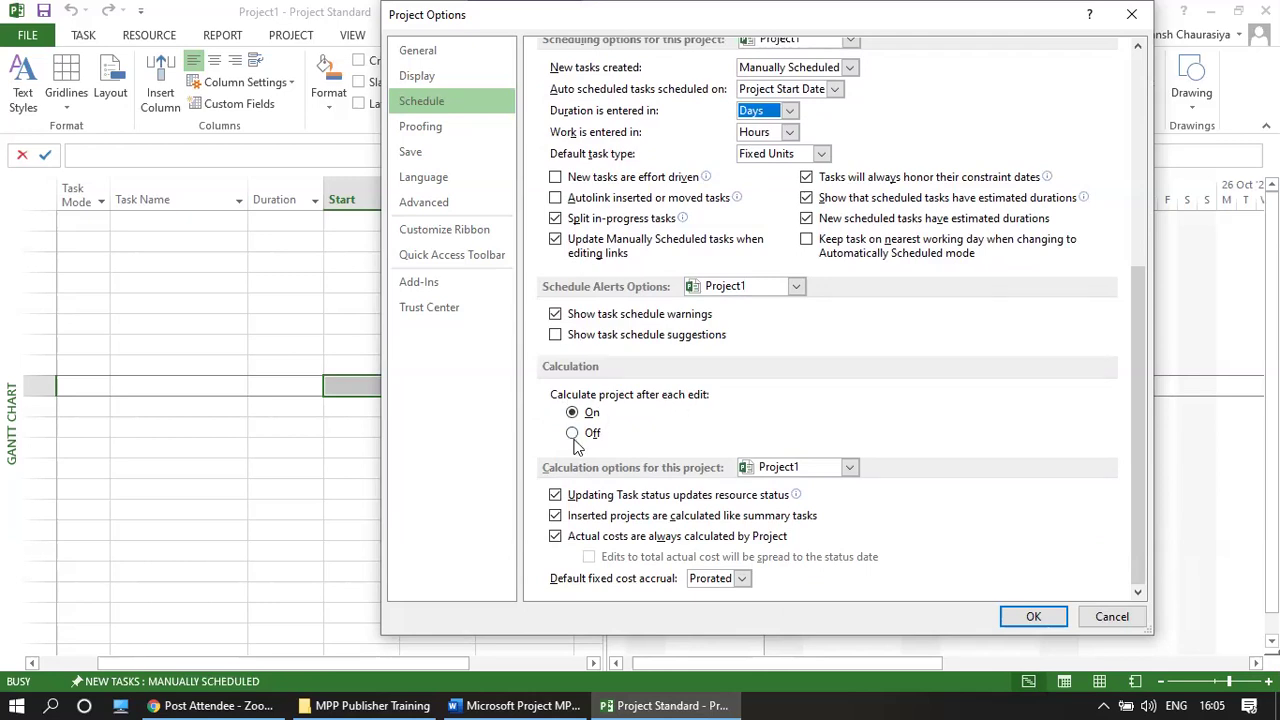
click(431, 130)
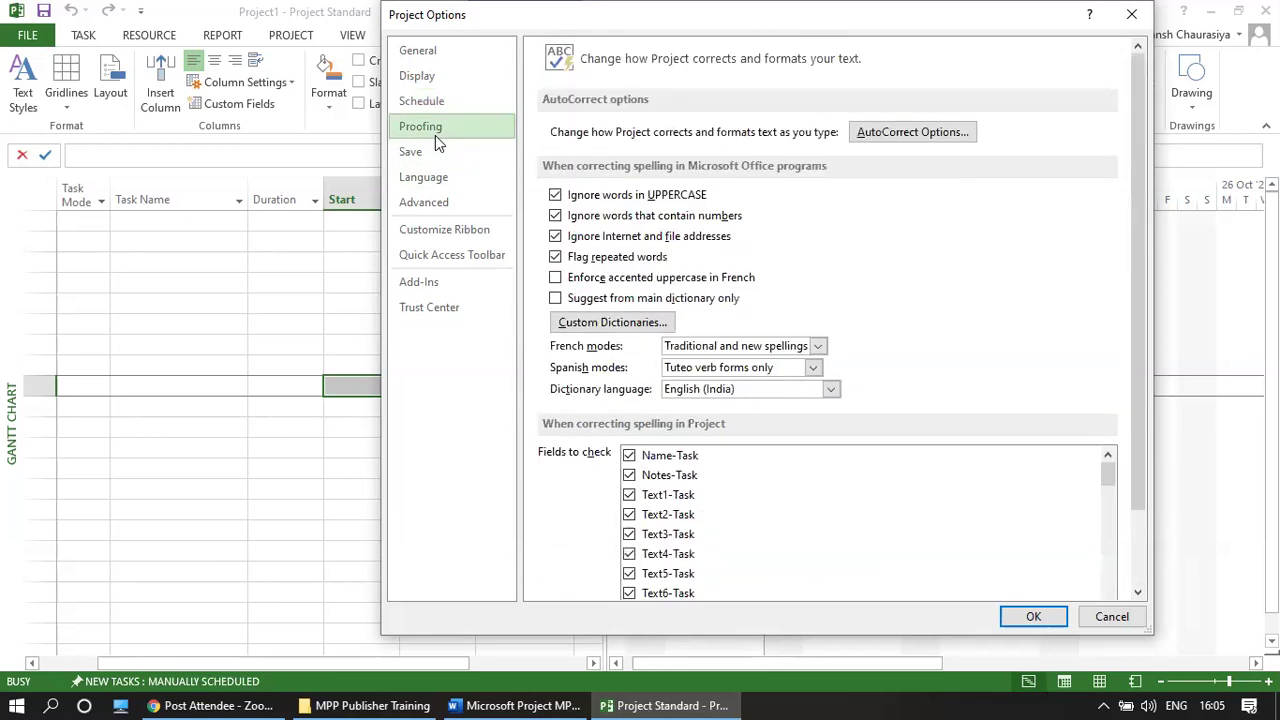
click(881, 133)
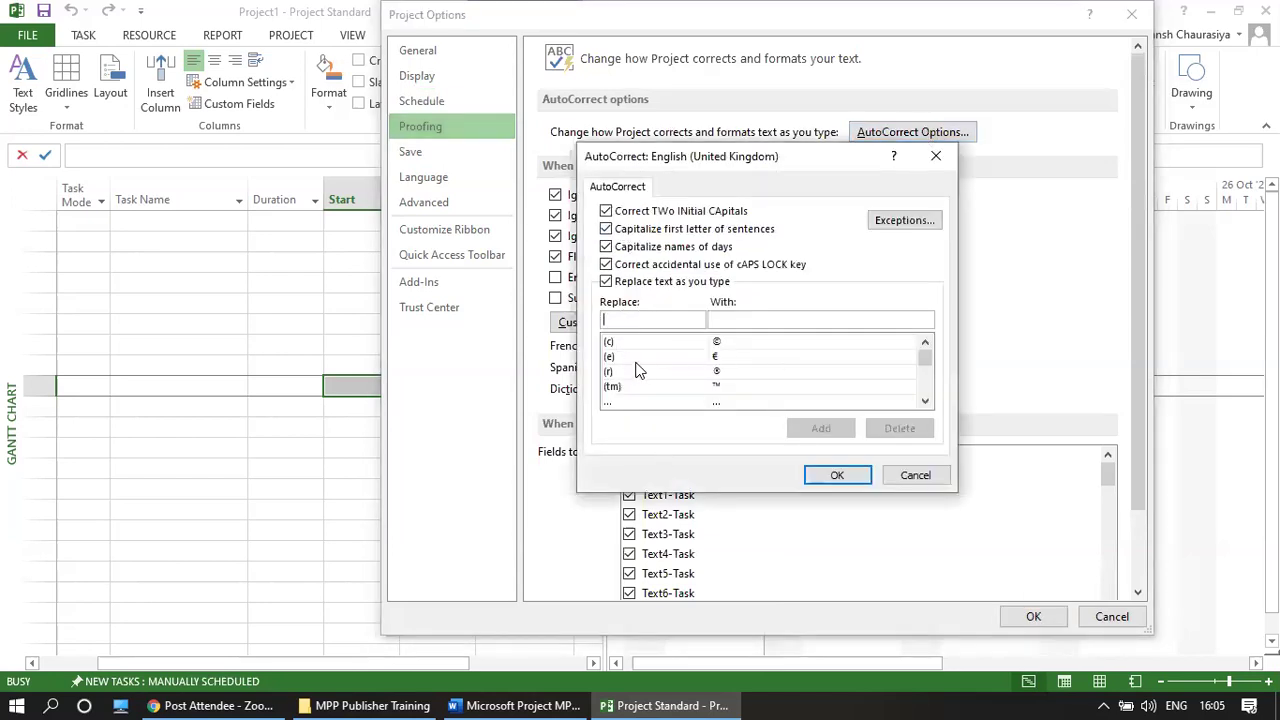
click(608, 344)
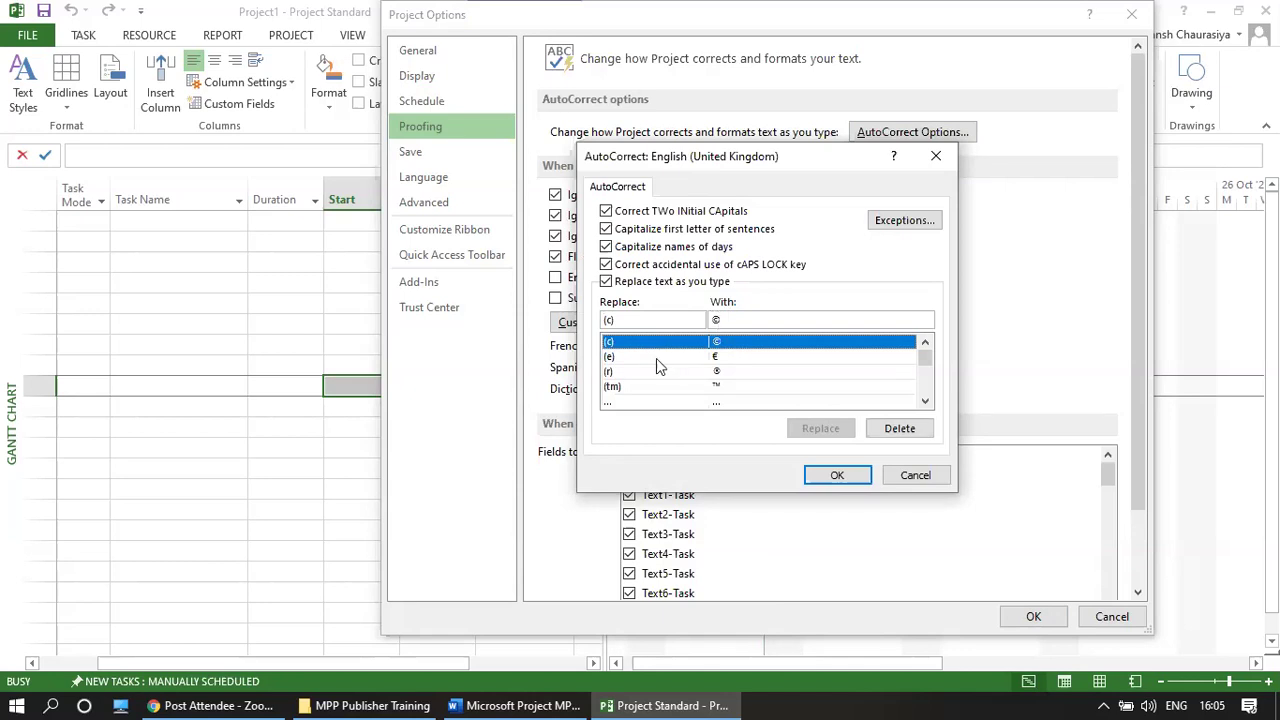
click(617, 356)
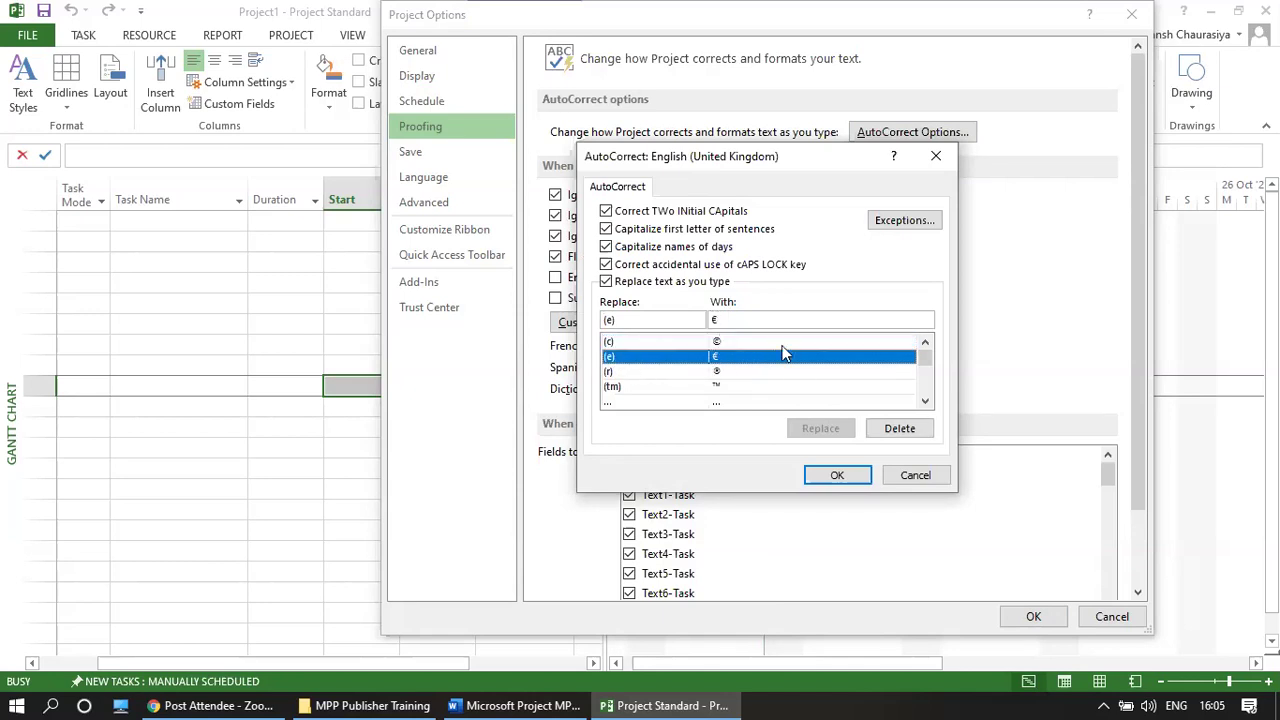
drag(663, 319, 505, 322)
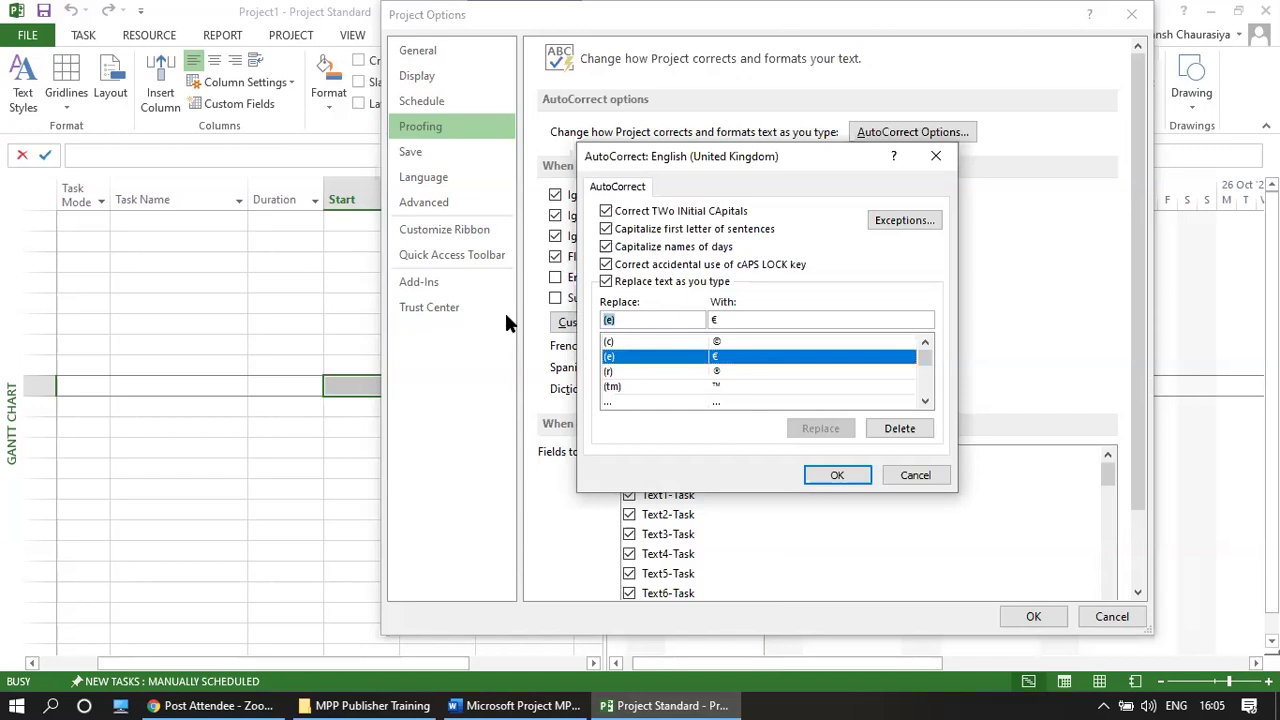
text(g)
key(BackSpace)
text(dc)
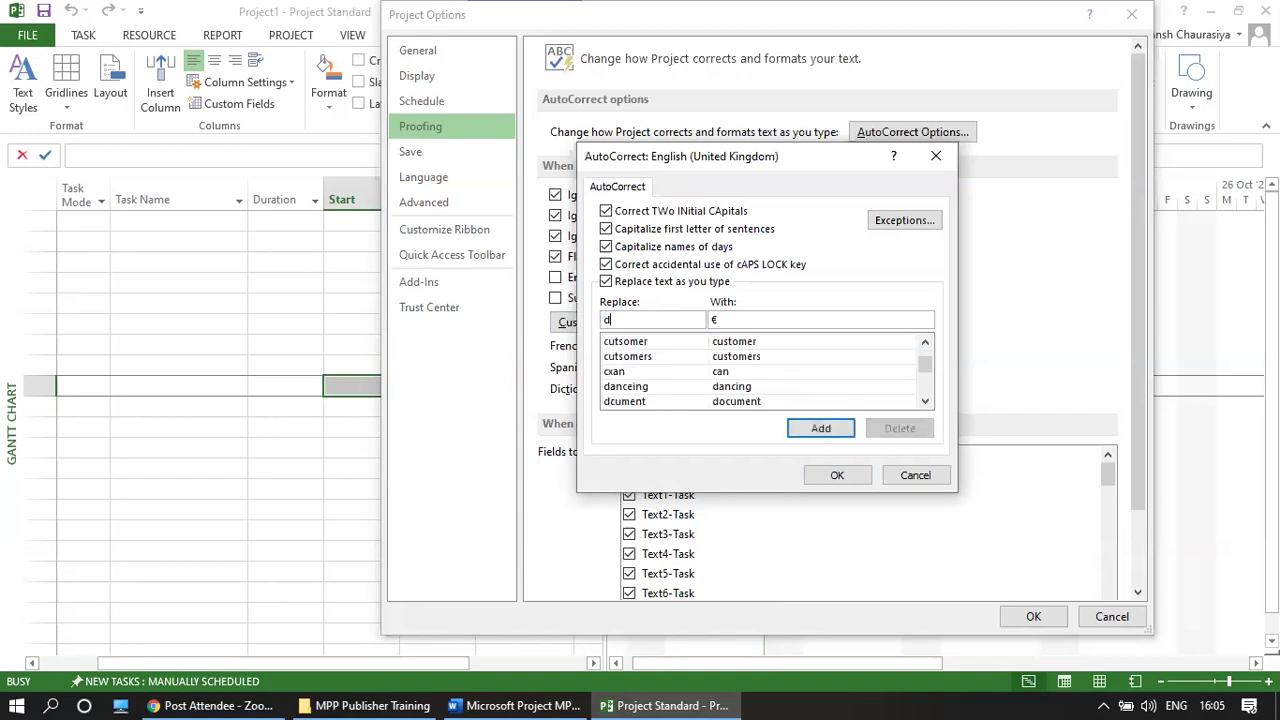
key(BackSpace)
text(usa)
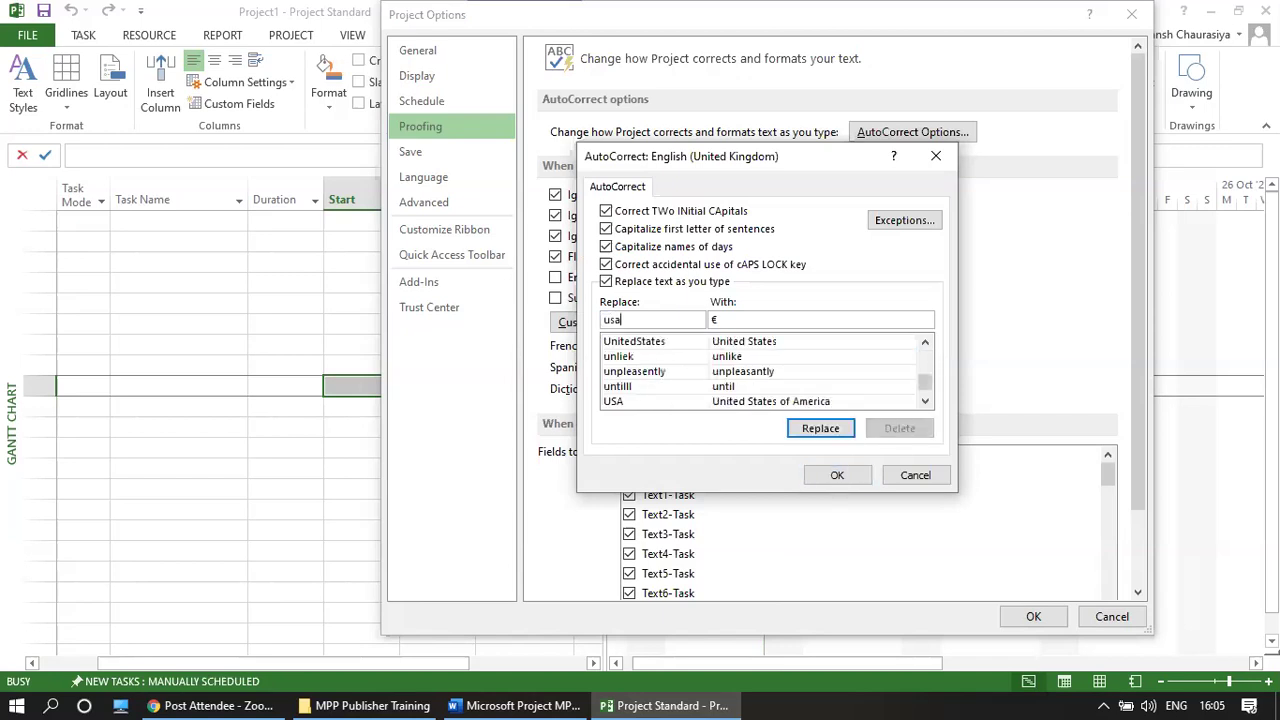
click(620, 400)
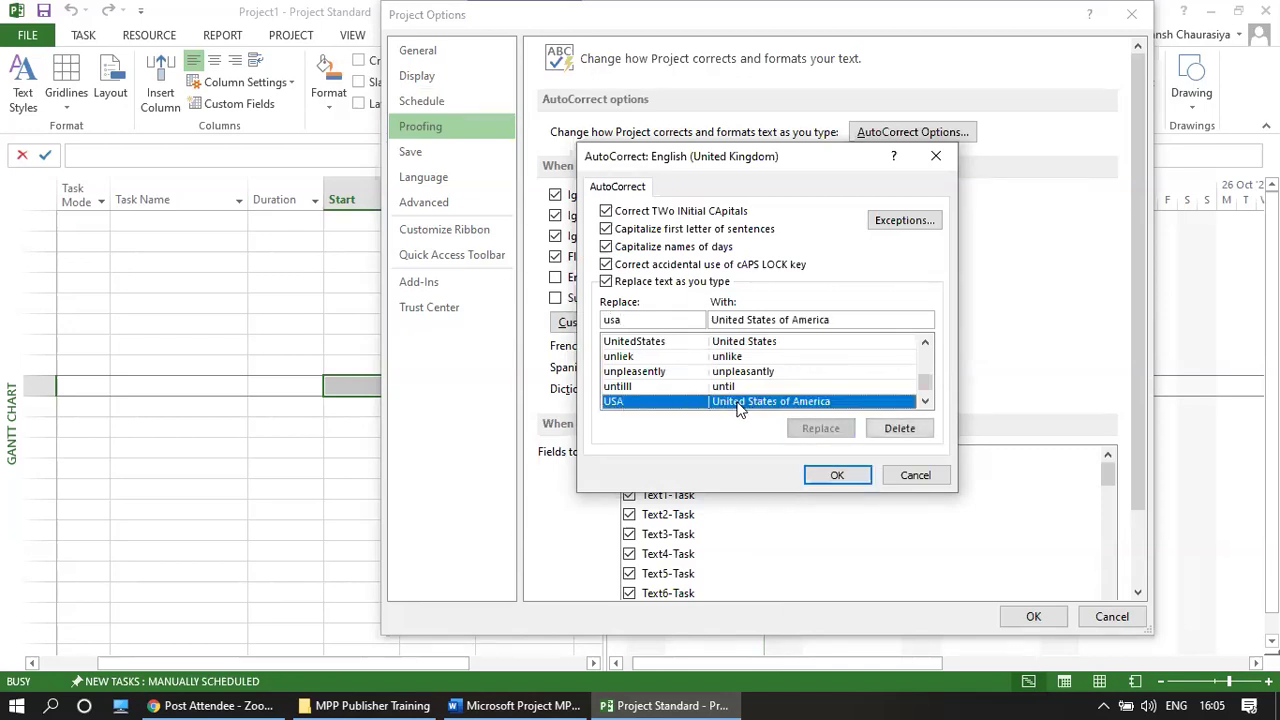
drag(645, 323, 527, 323)
text(XYZ)
key(Tab)
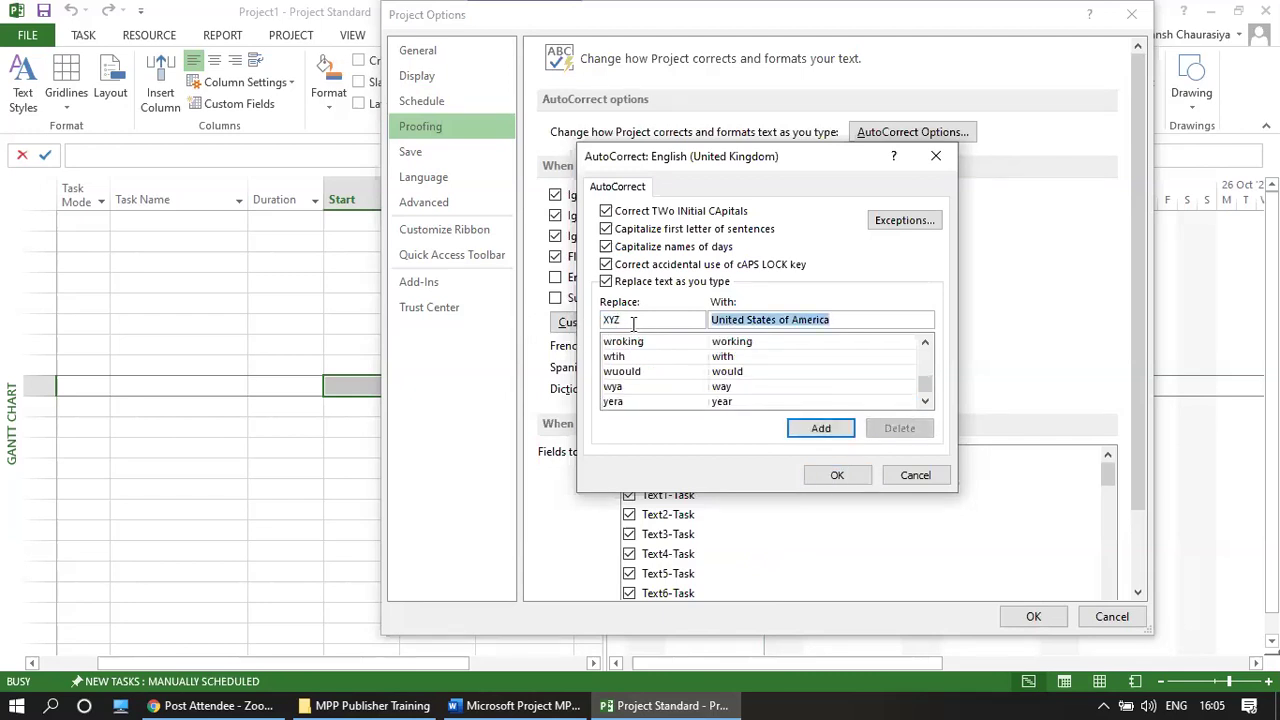
drag(640, 322, 570, 322)
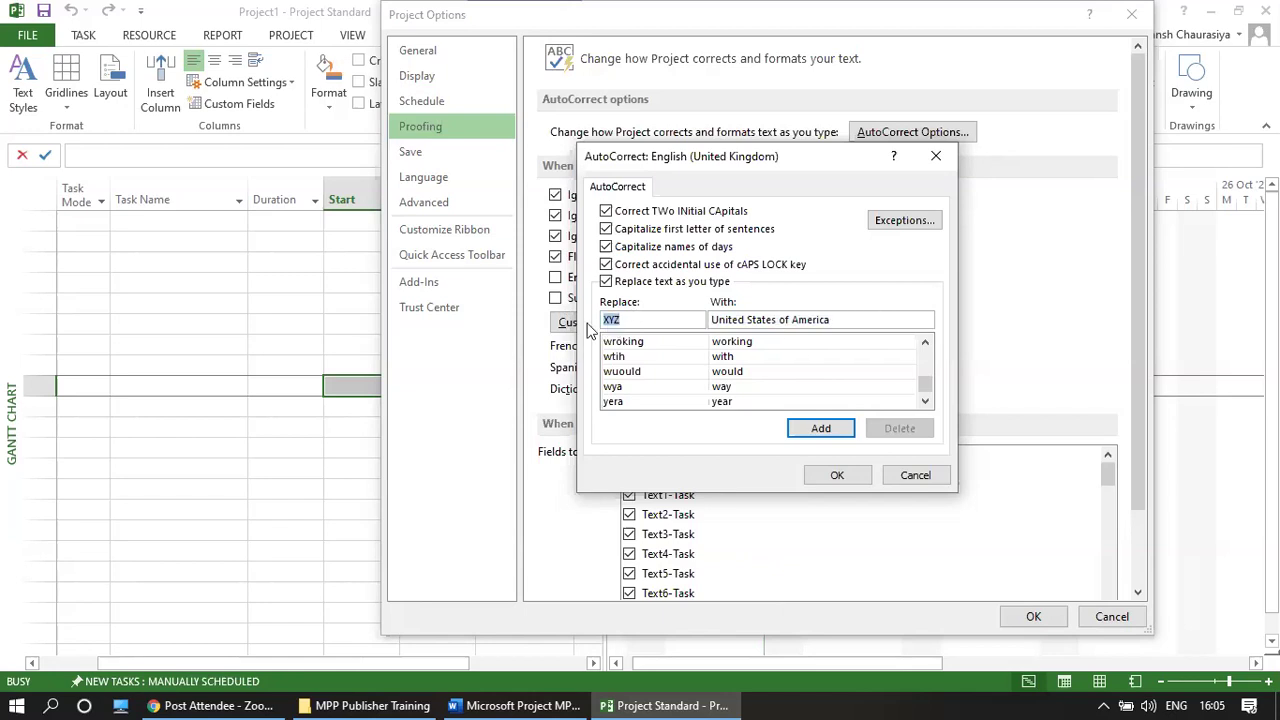
click(654, 323)
key(Tab)
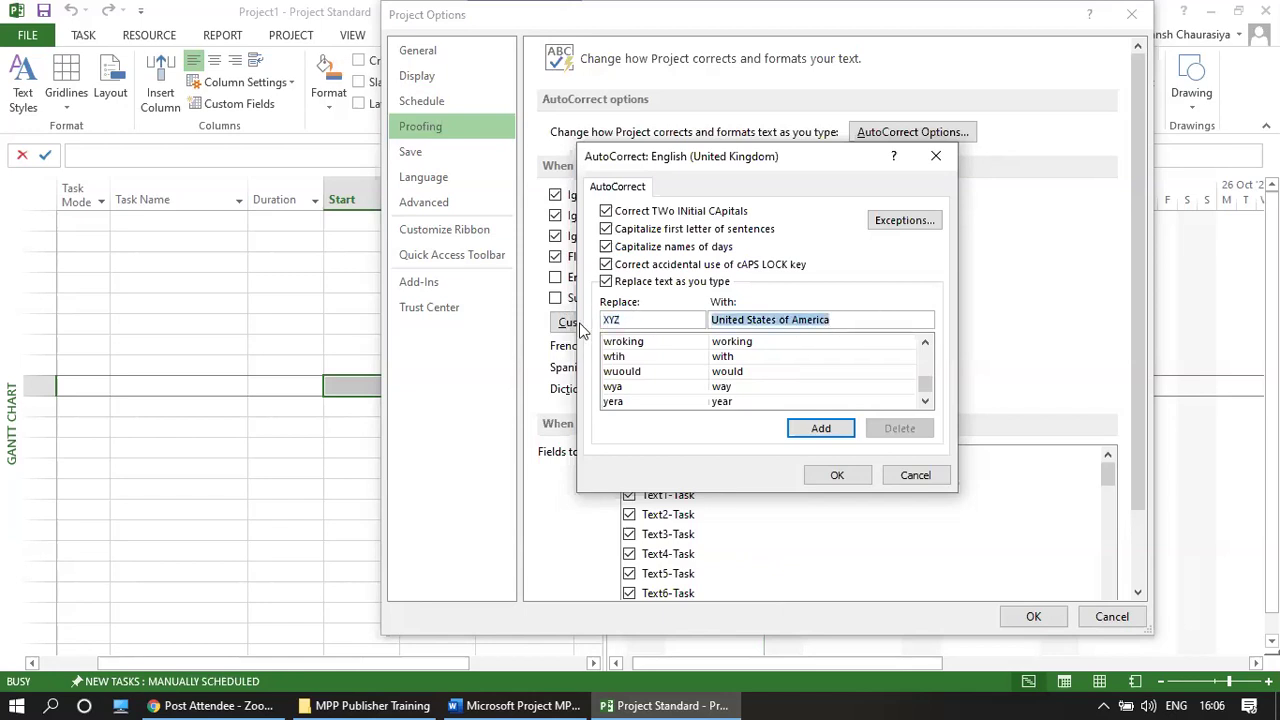
text(XYXXXX)
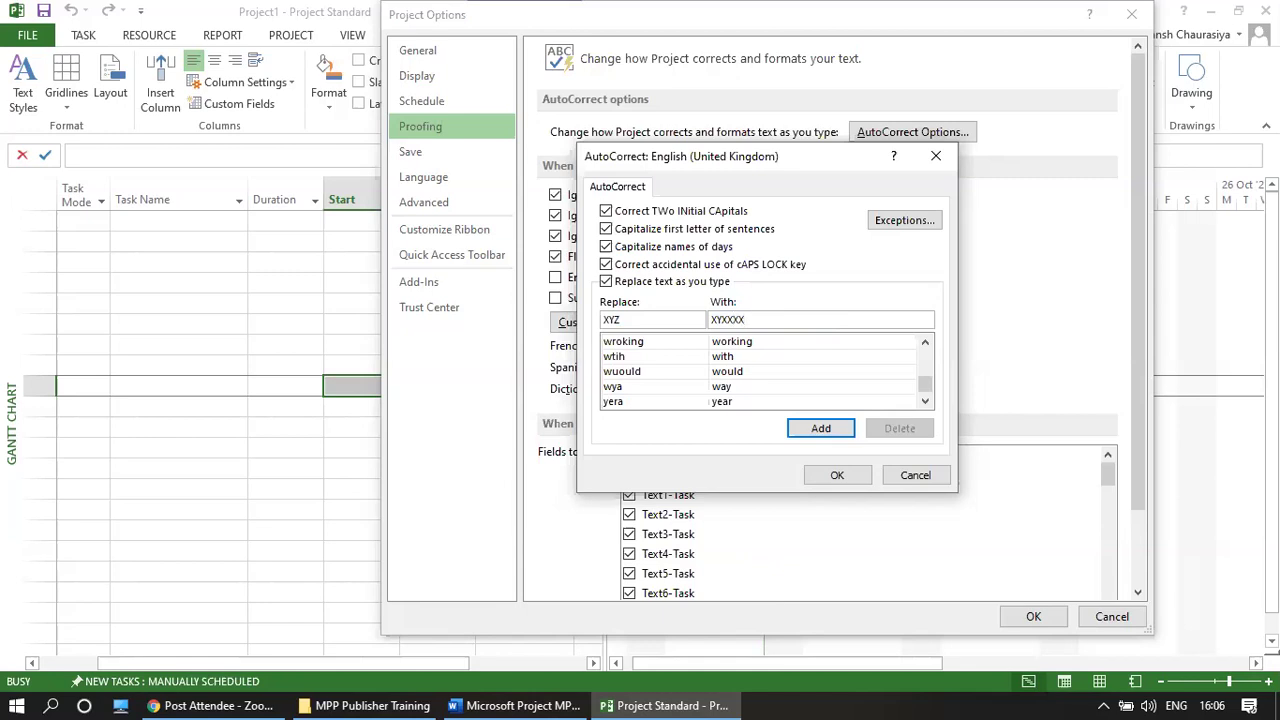
click(915, 475)
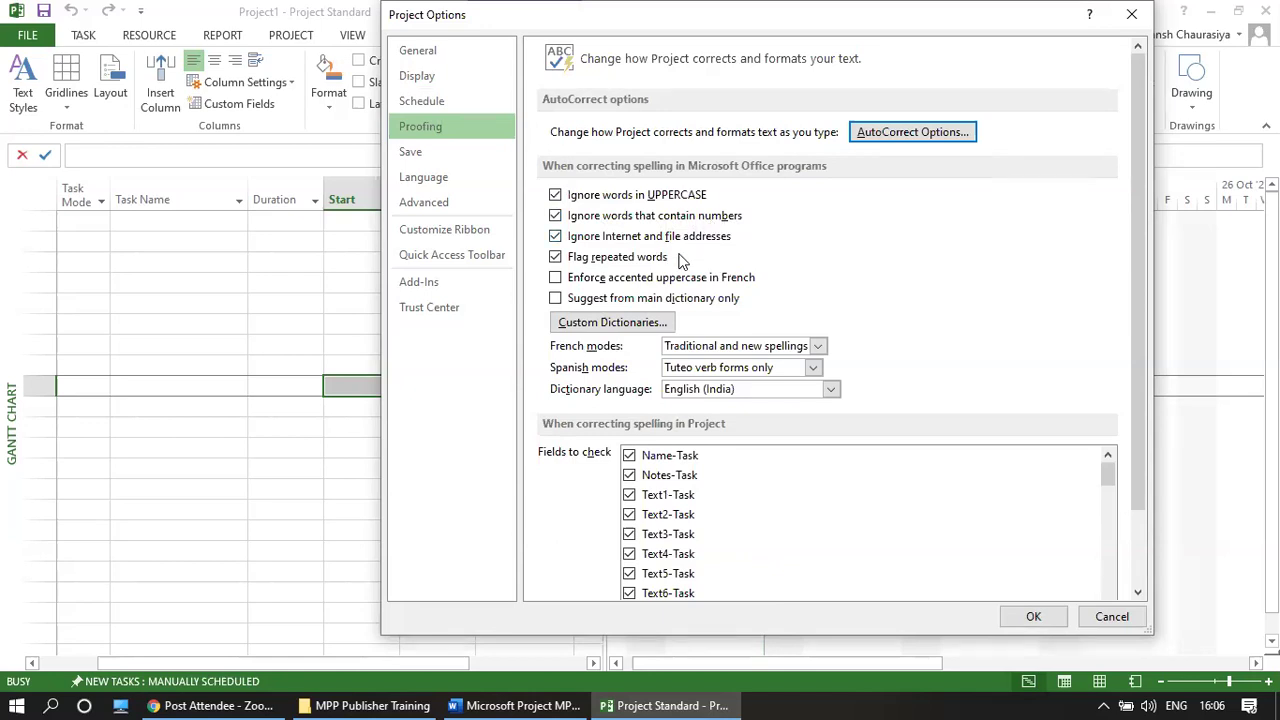
Step: Keep Project (*.mpp) saving with 10-minute auto save switched off, then view Language preferences
click(433, 155)
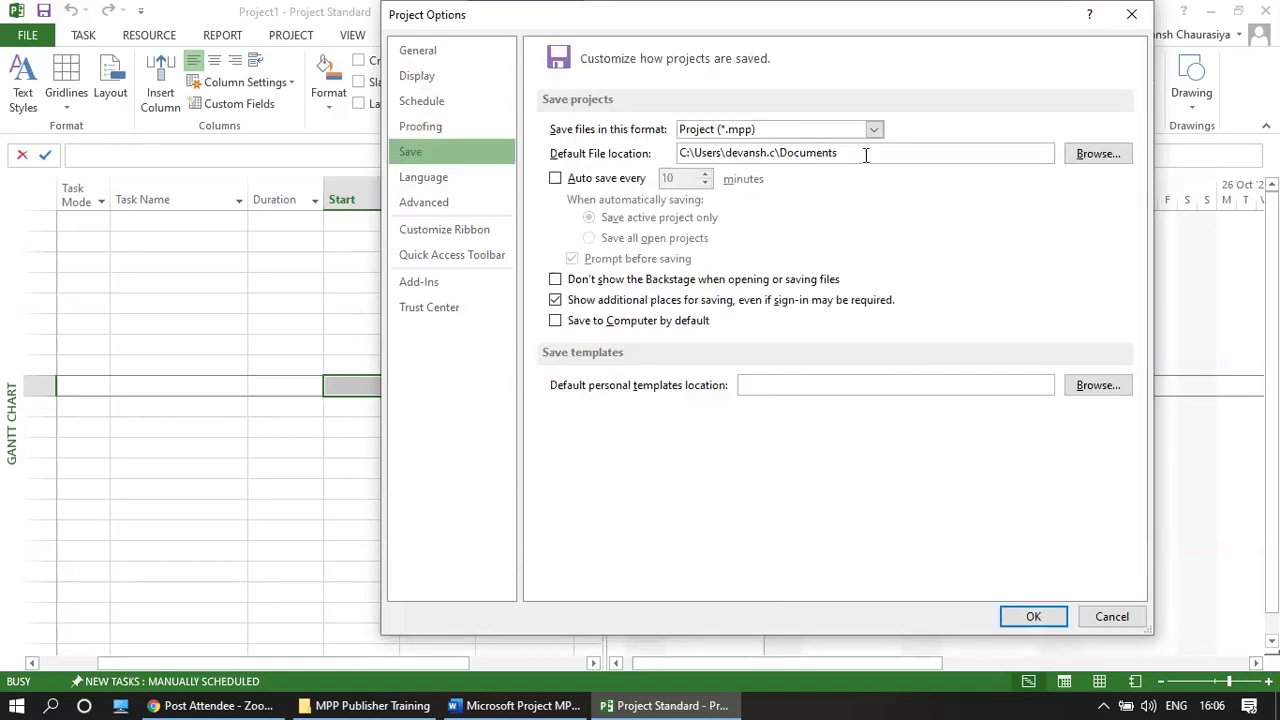
drag(838, 153, 675, 153)
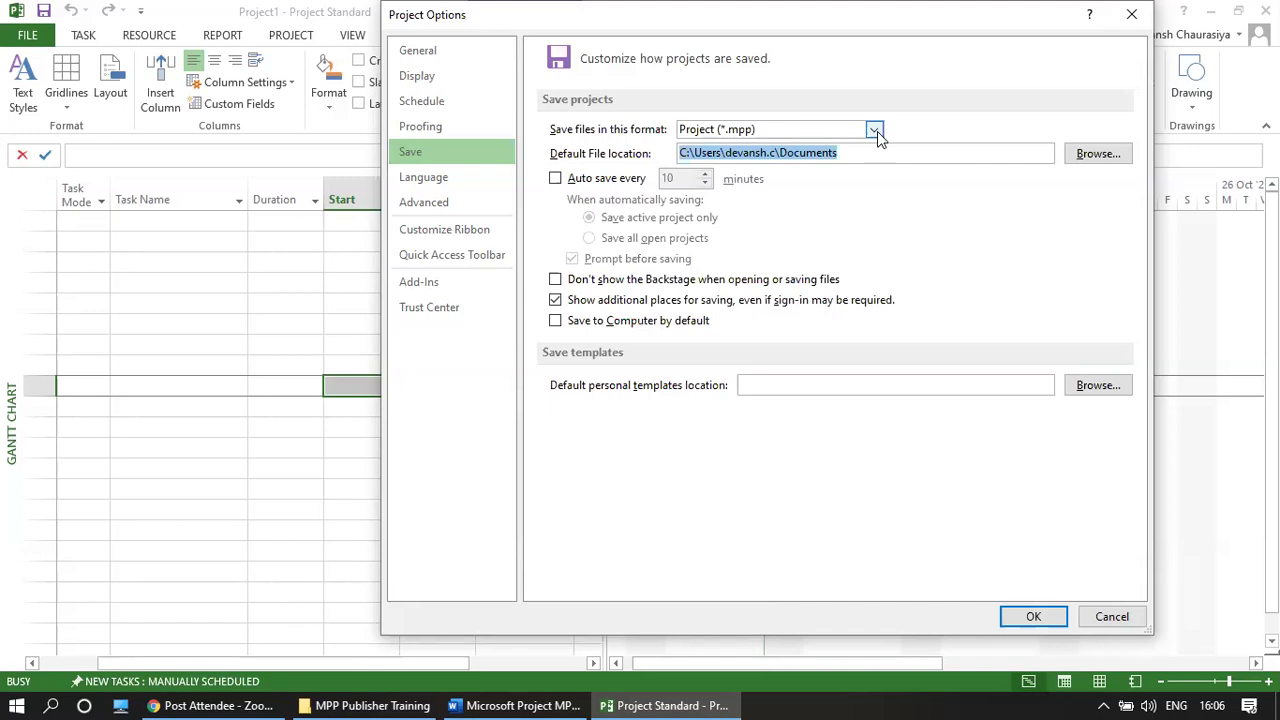
click(555, 179)
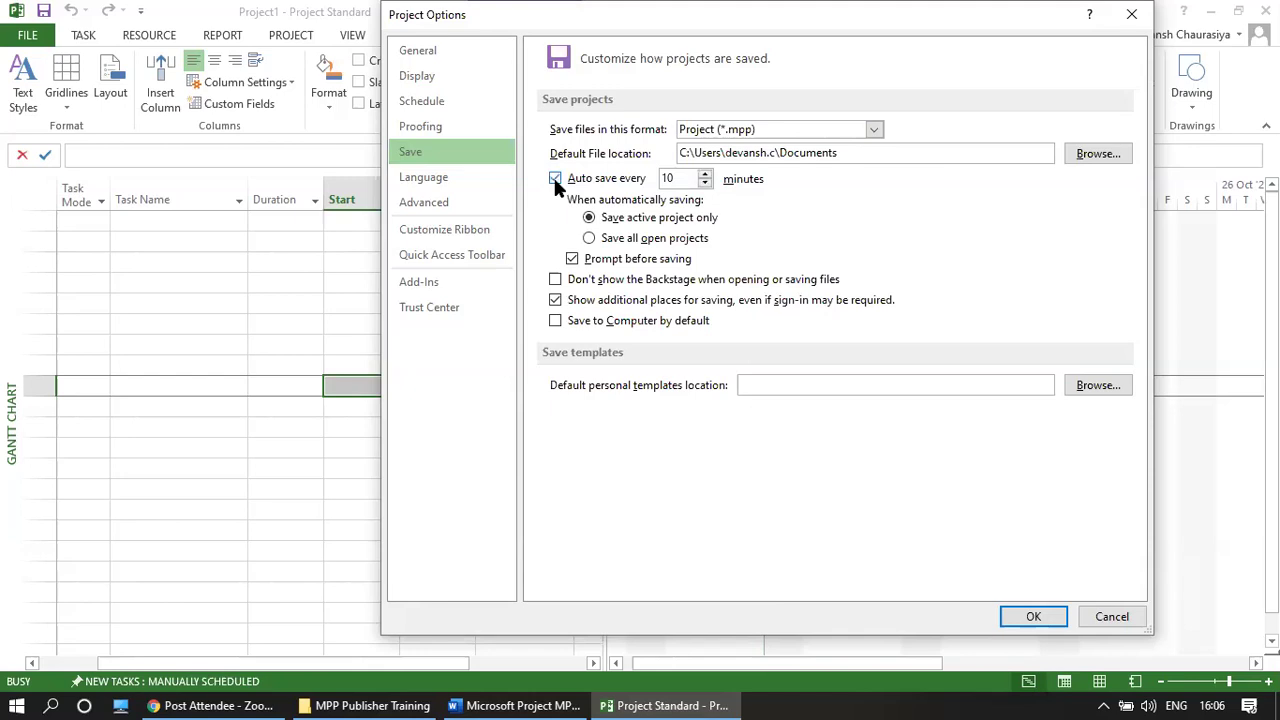
click(556, 180)
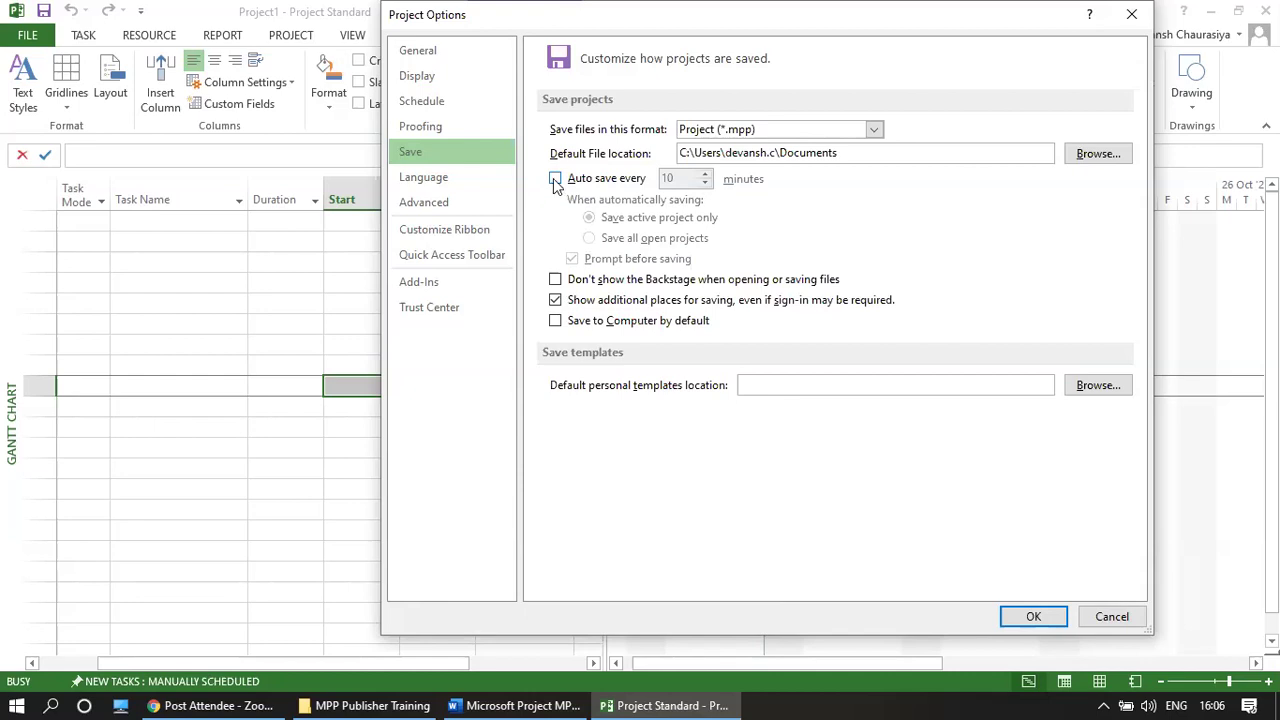
click(556, 180)
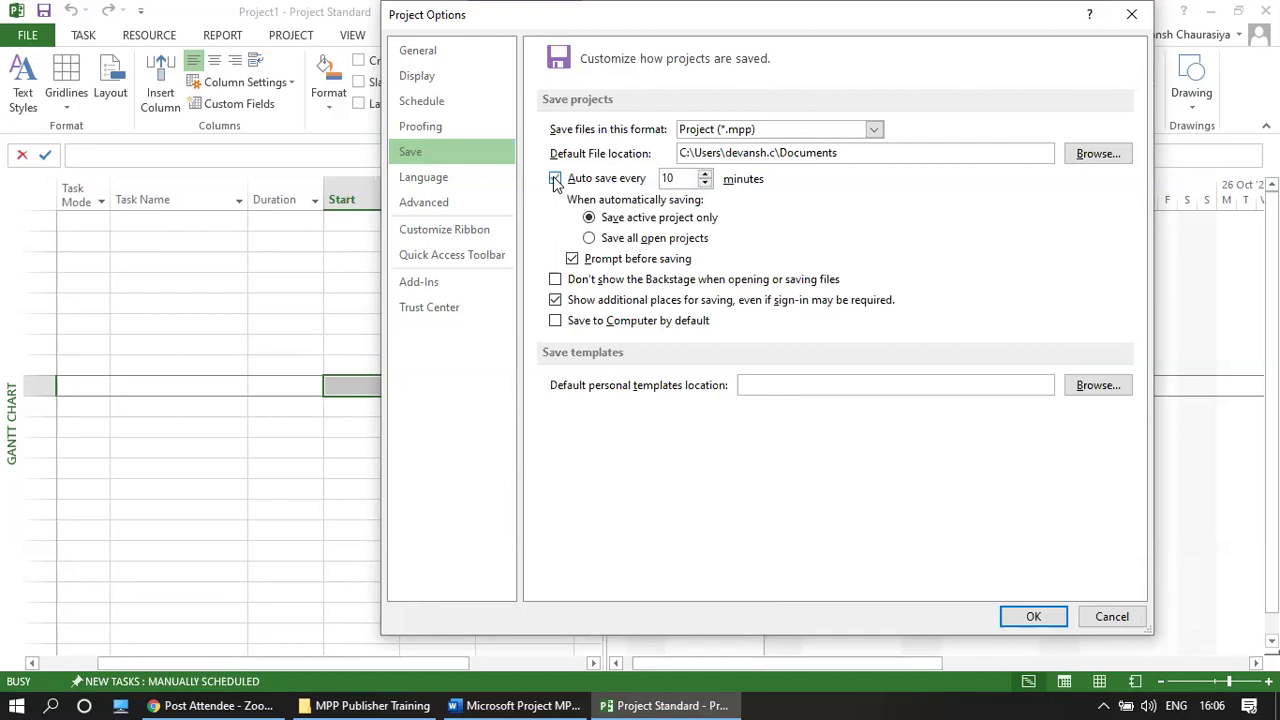
drag(680, 178, 640, 184)
click(555, 180)
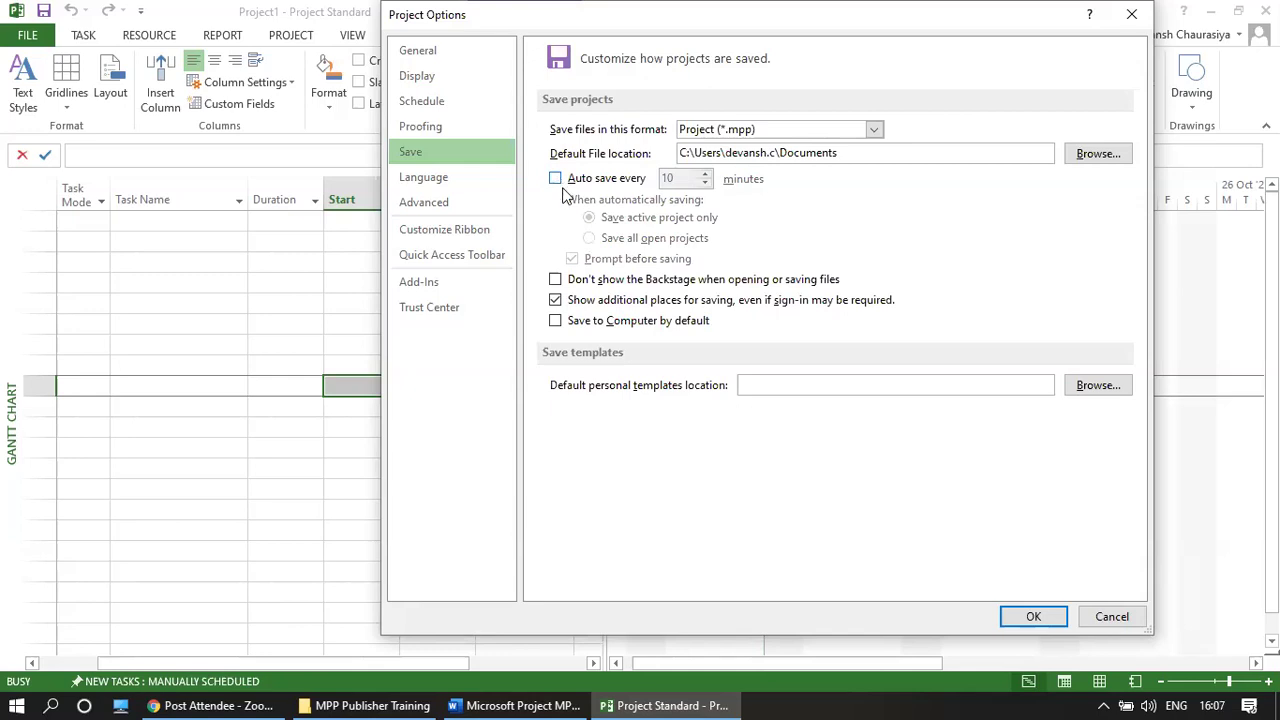
click(447, 181)
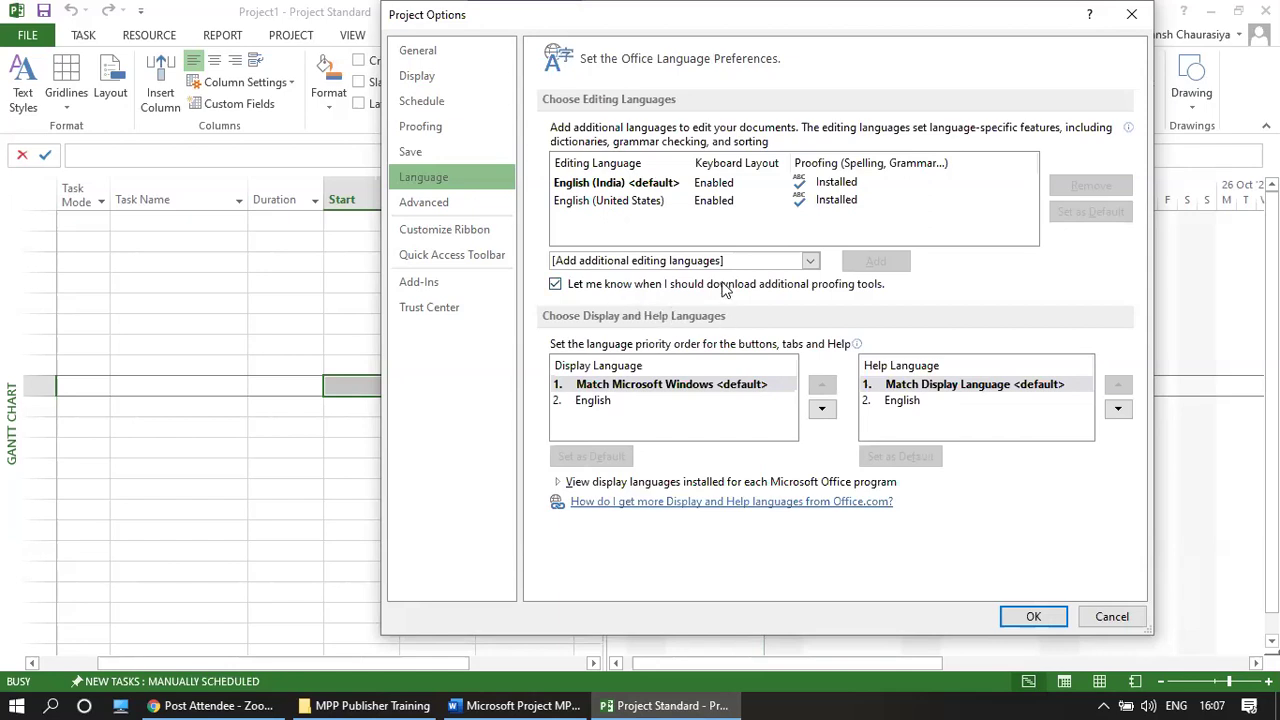
Step: Review the Advanced options, checking the default standard rate and leaving both hyperlink colours unchanged
click(428, 204)
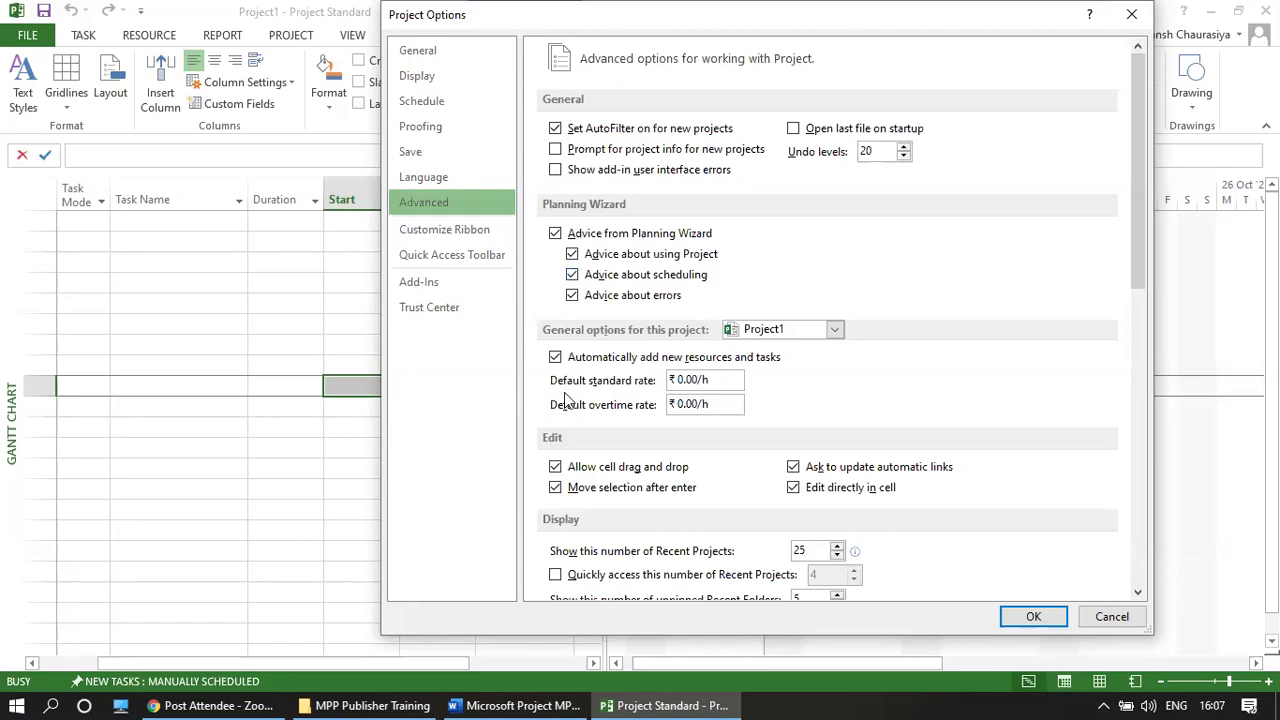
click(725, 383)
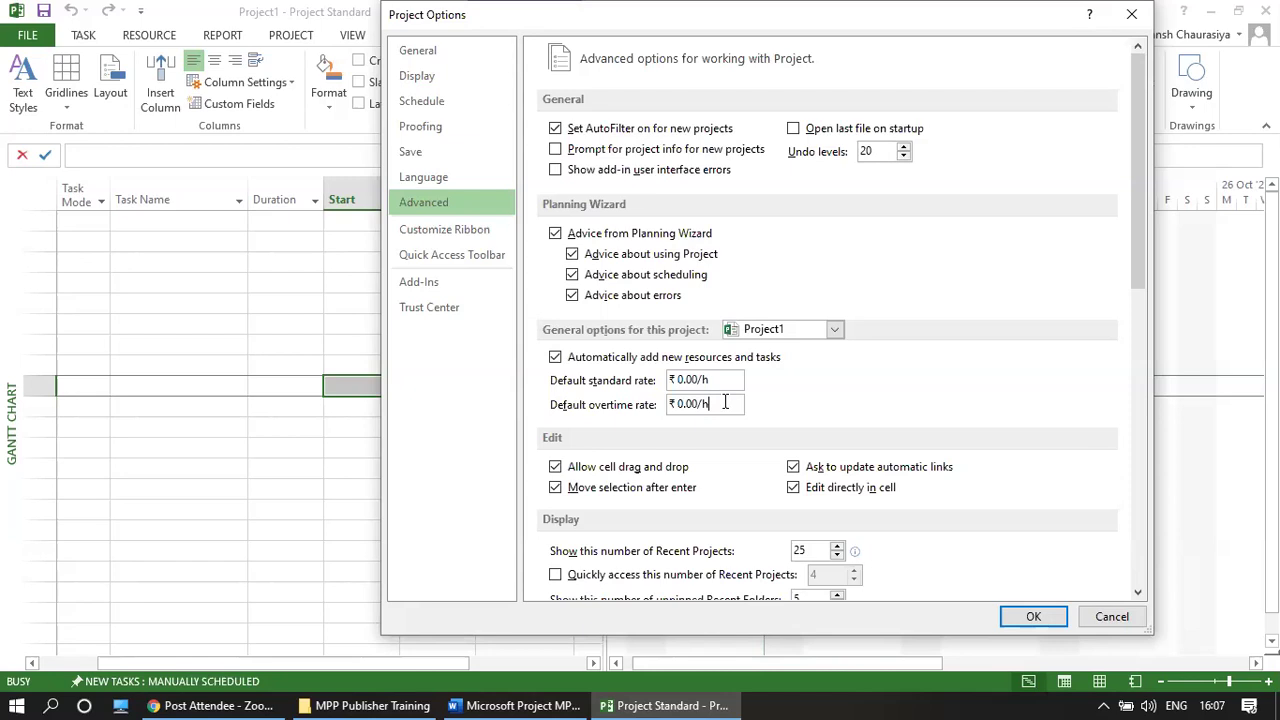
drag(1139, 288, 1144, 502)
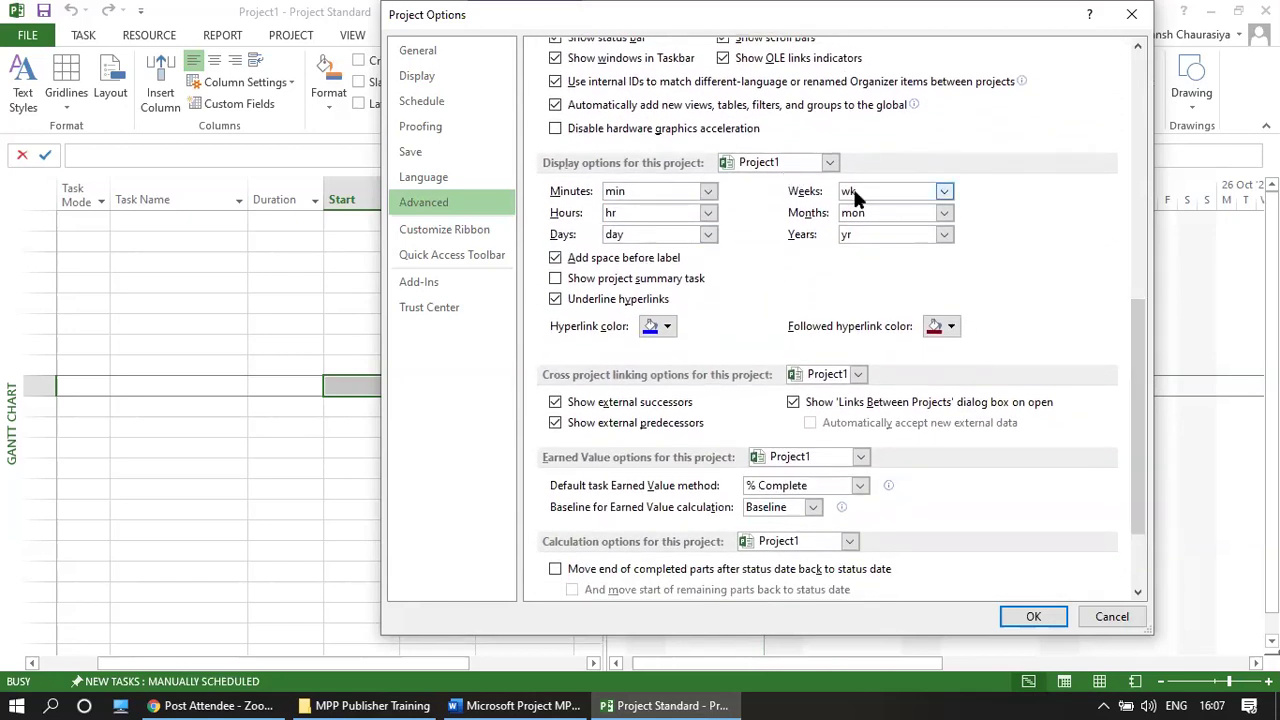
click(668, 327)
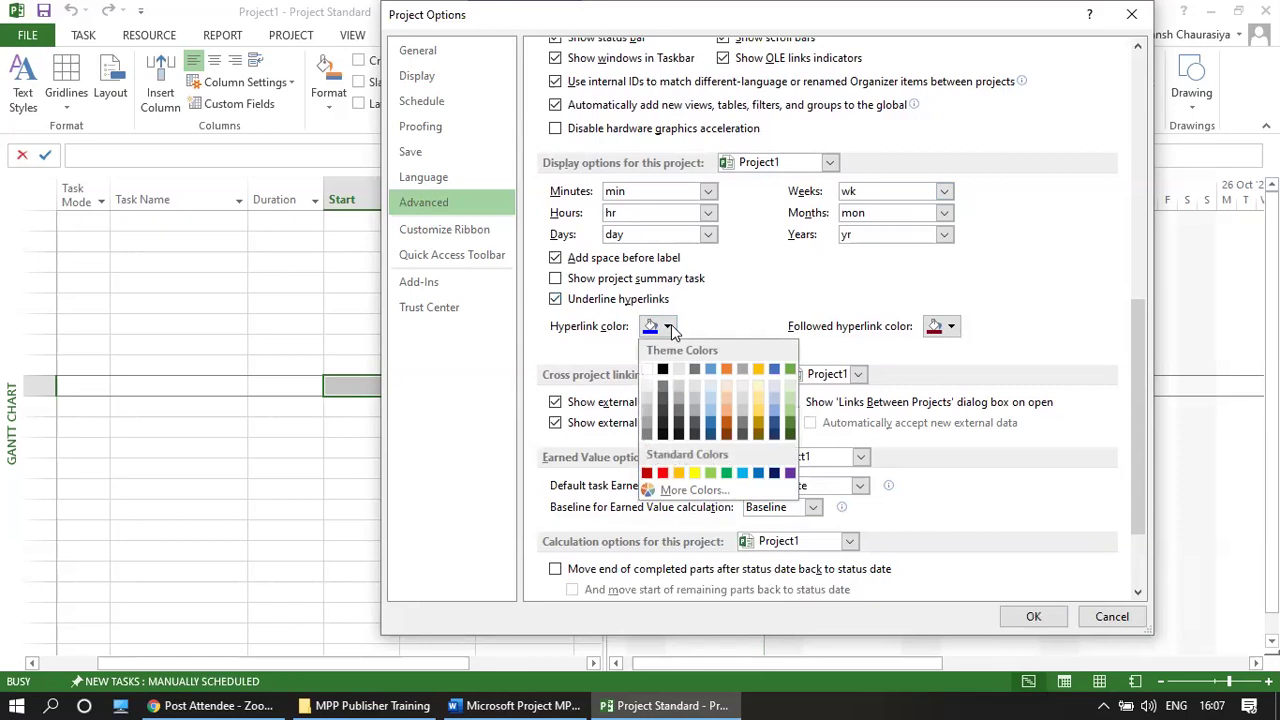
click(672, 330)
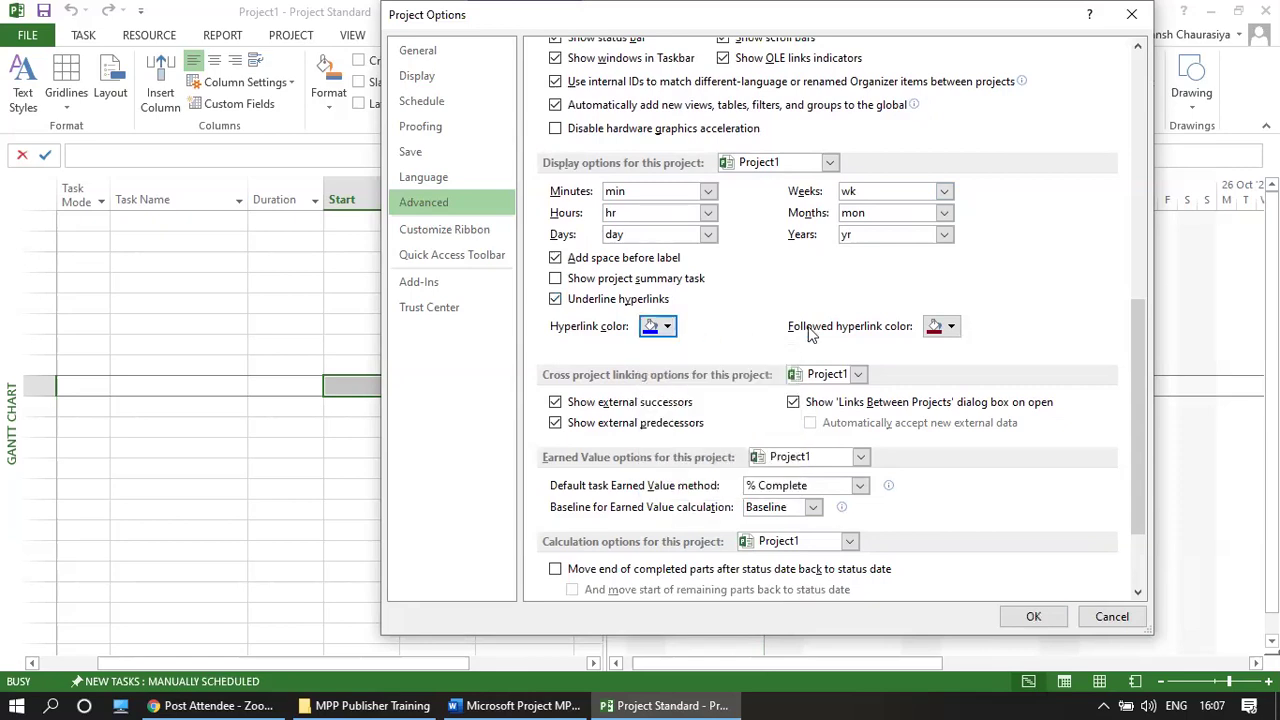
click(952, 328)
click(952, 330)
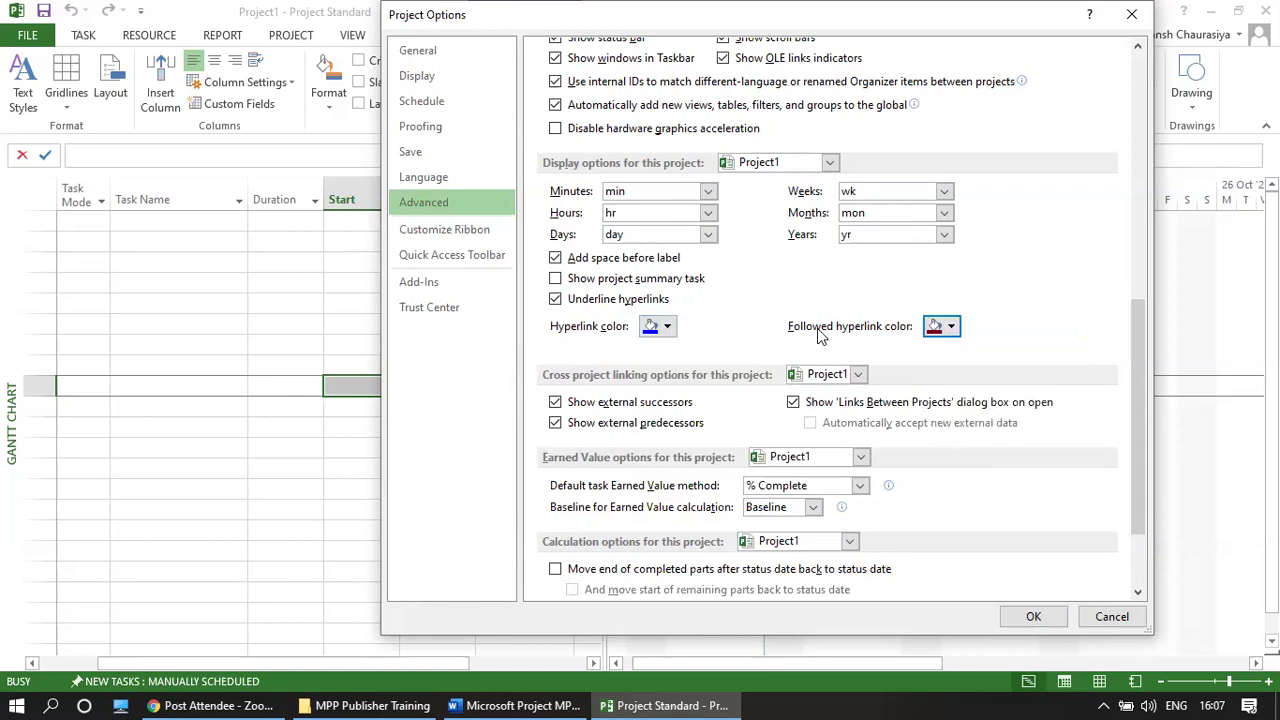
drag(1136, 343, 1136, 417)
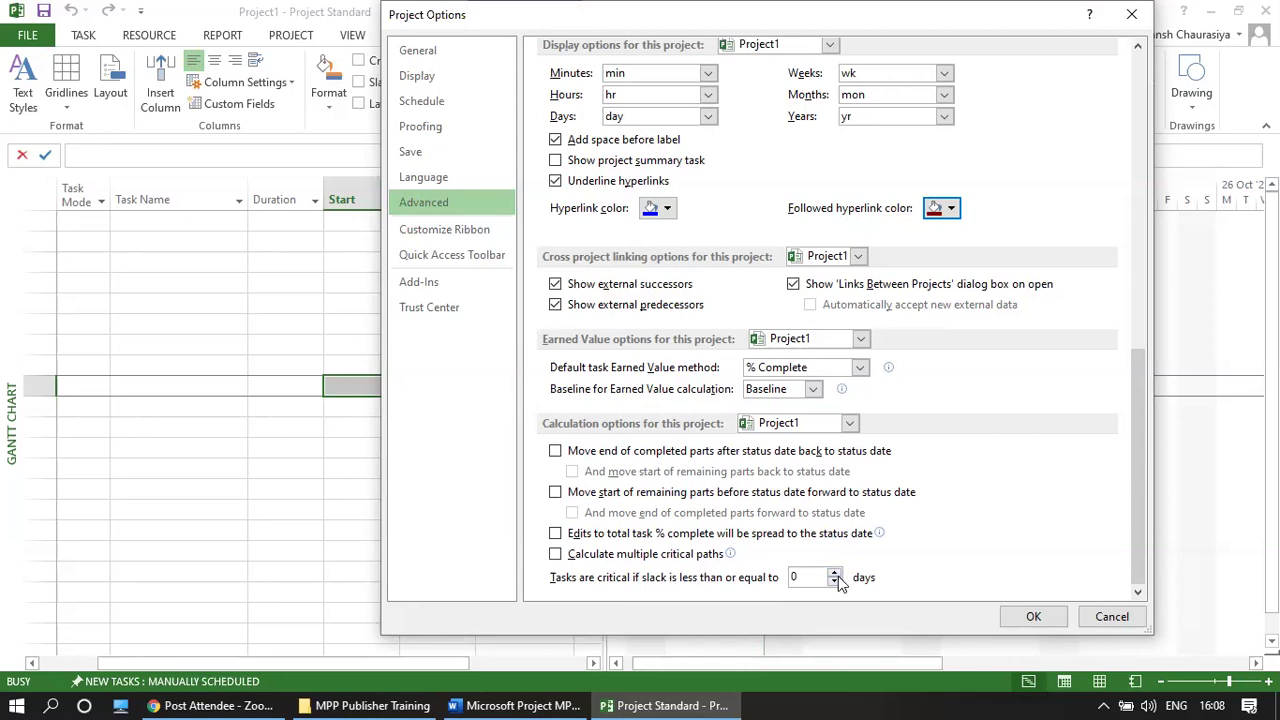
Step: Look over the Customize Ribbon page, then move on to the Quick Access Toolbar page
click(432, 232)
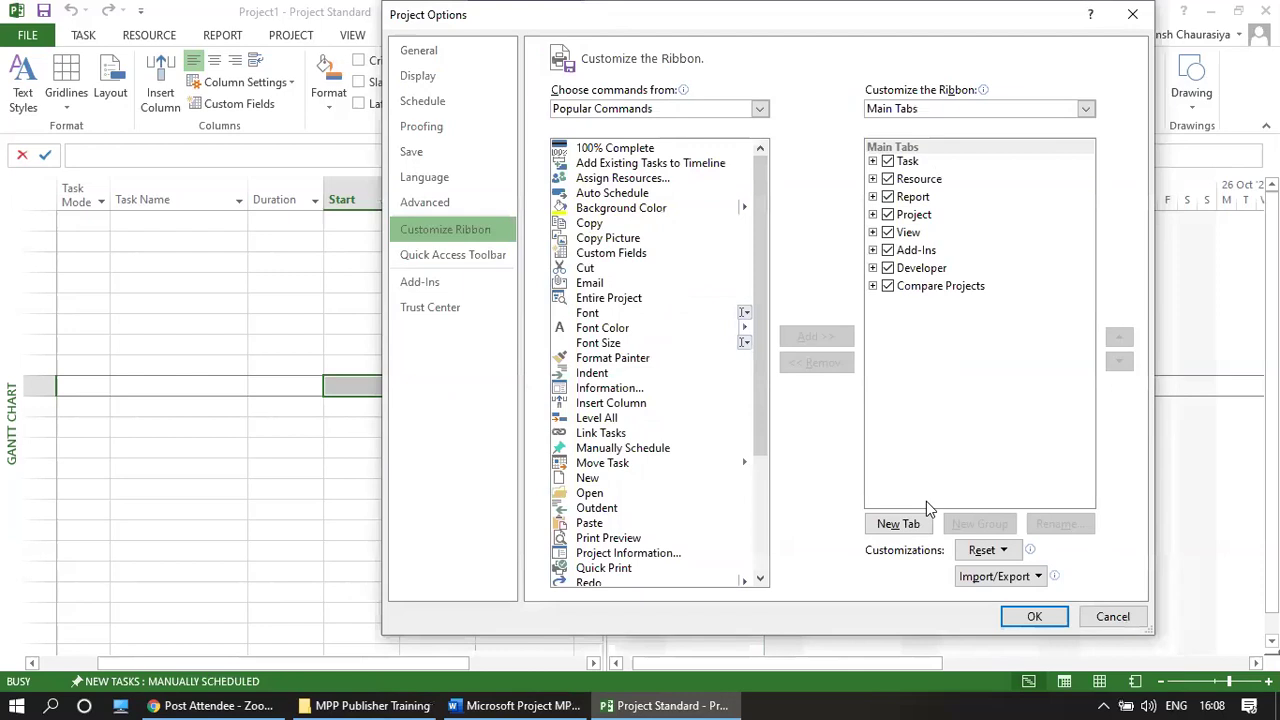
click(436, 258)
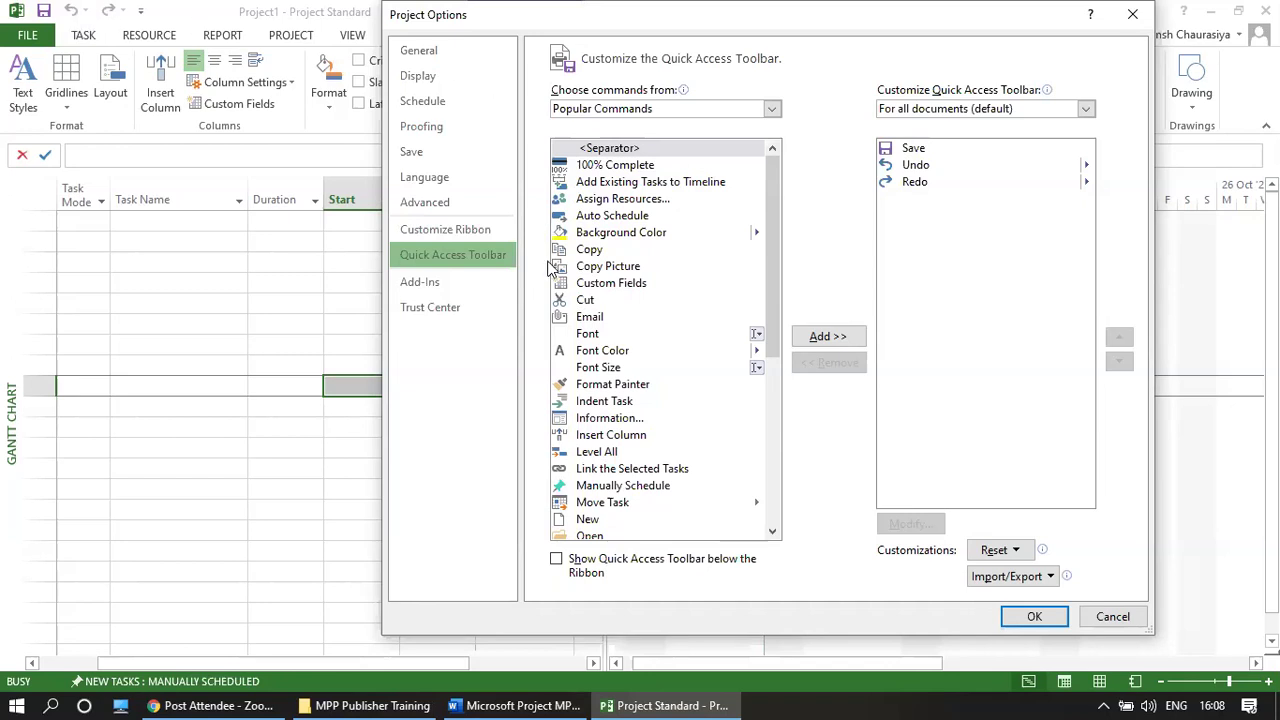
Step: Add the Email command to the Quick Access Toolbar beside Save, Undo and Redo
click(604, 167)
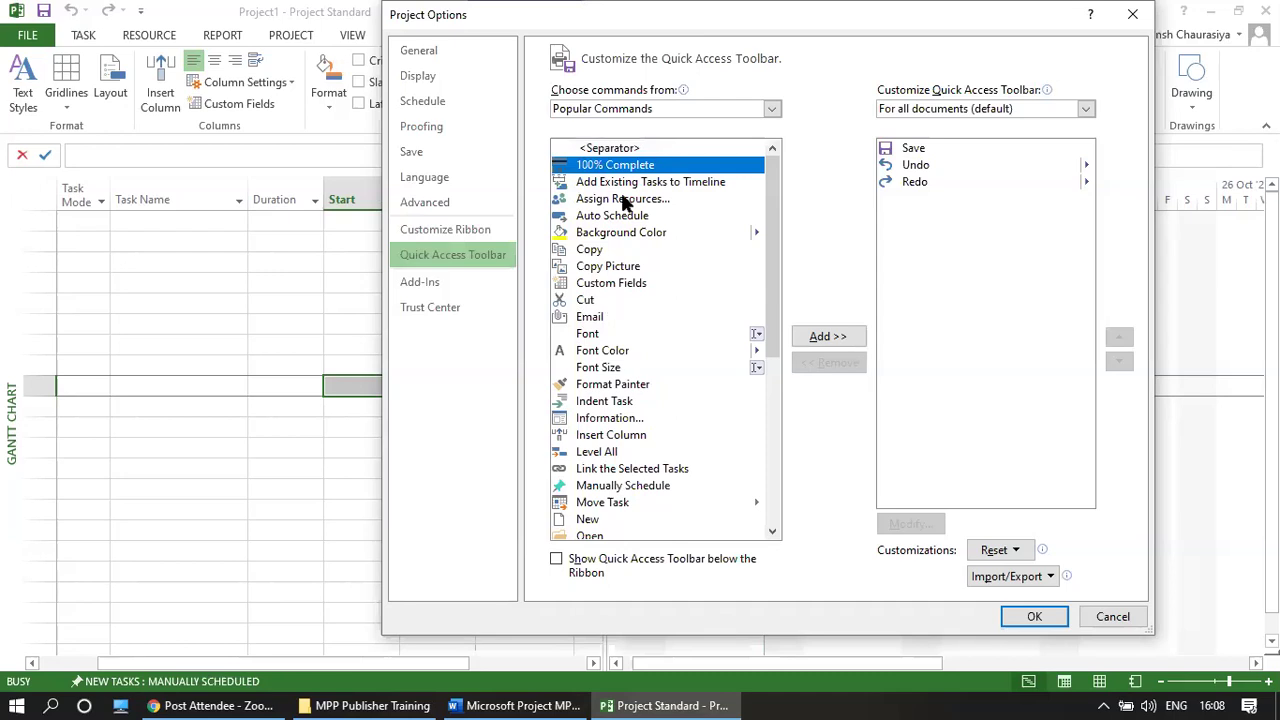
drag(770, 340, 774, 490)
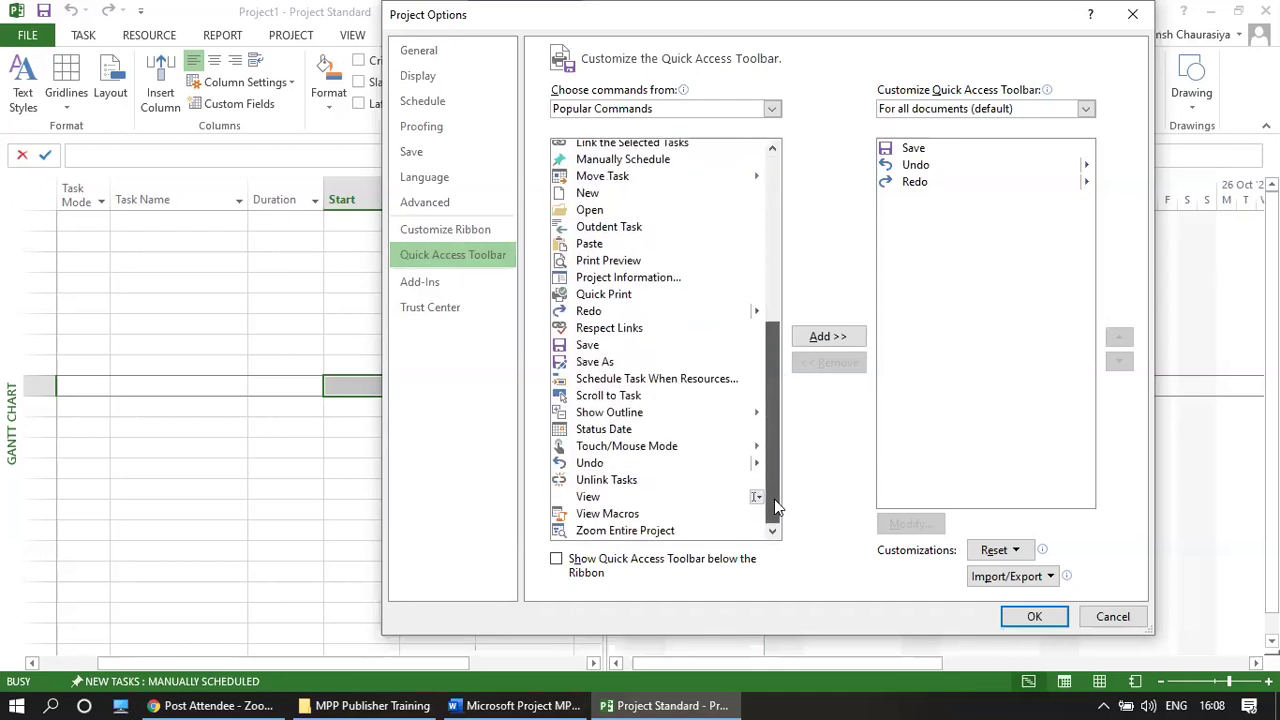
drag(762, 500, 774, 249)
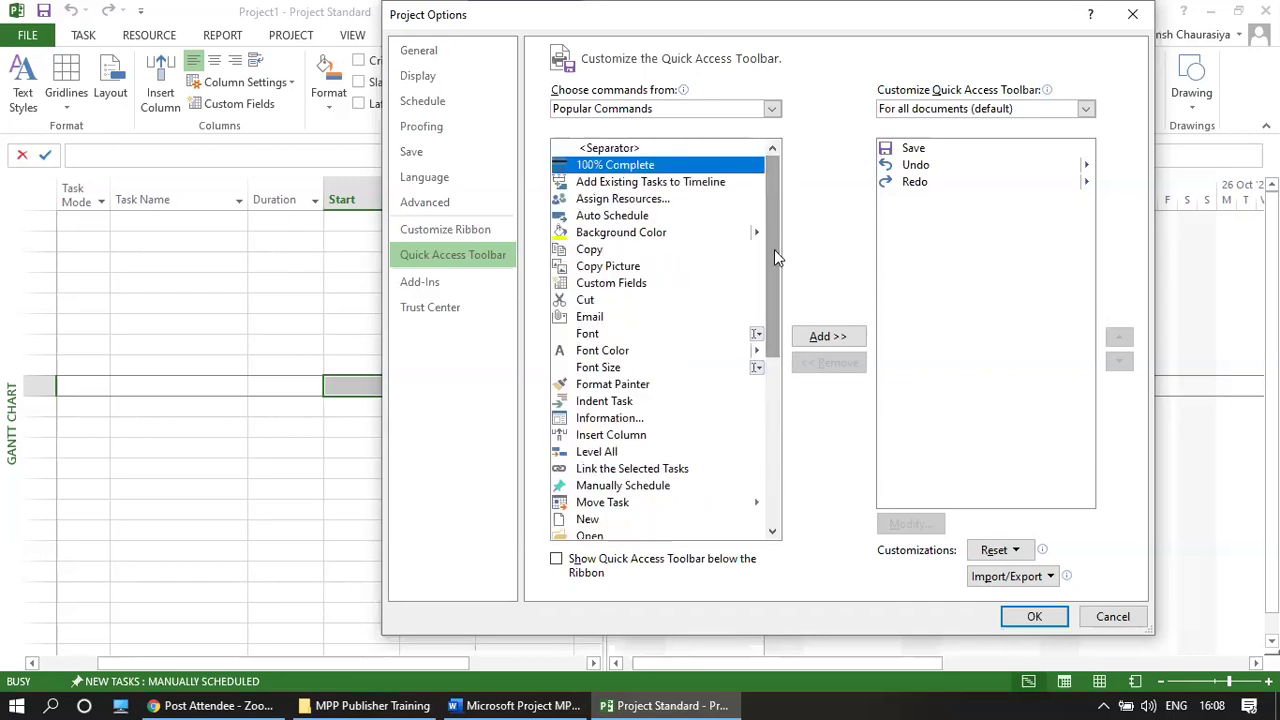
click(596, 317)
click(815, 337)
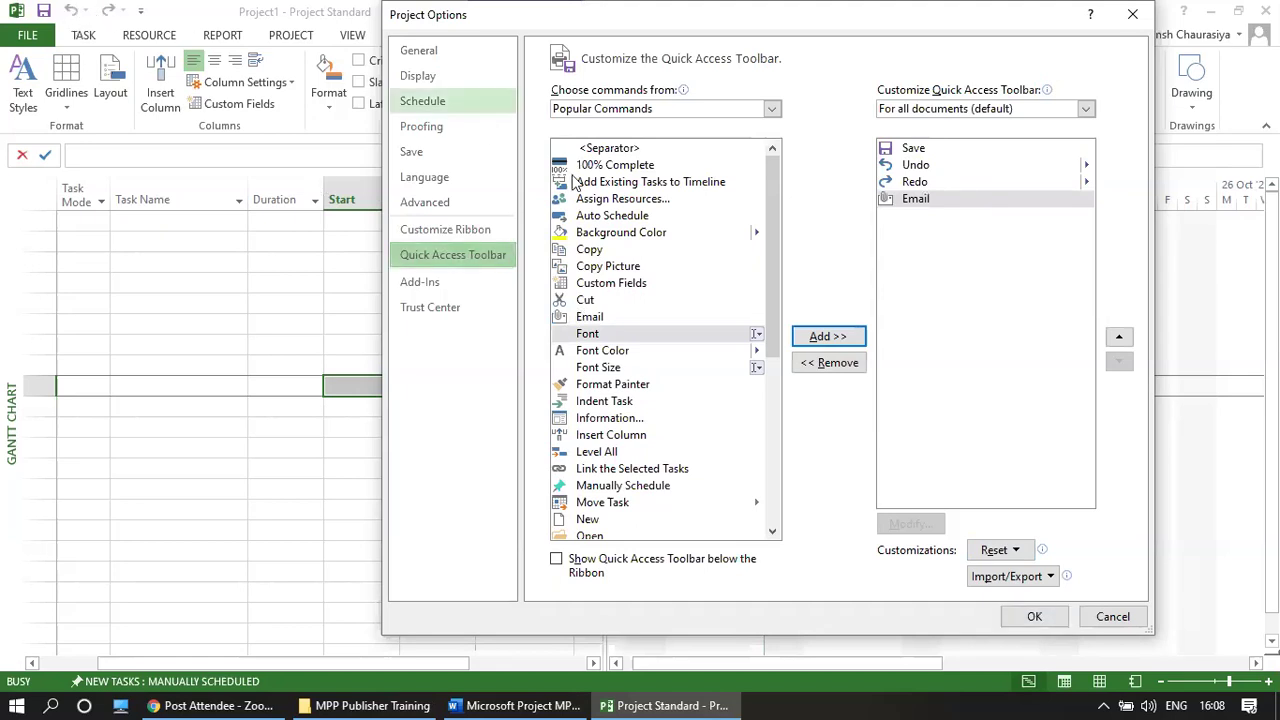
Step: Glance at the Add-Ins and Trust Center pages, then accept the options with OK
click(429, 285)
click(441, 314)
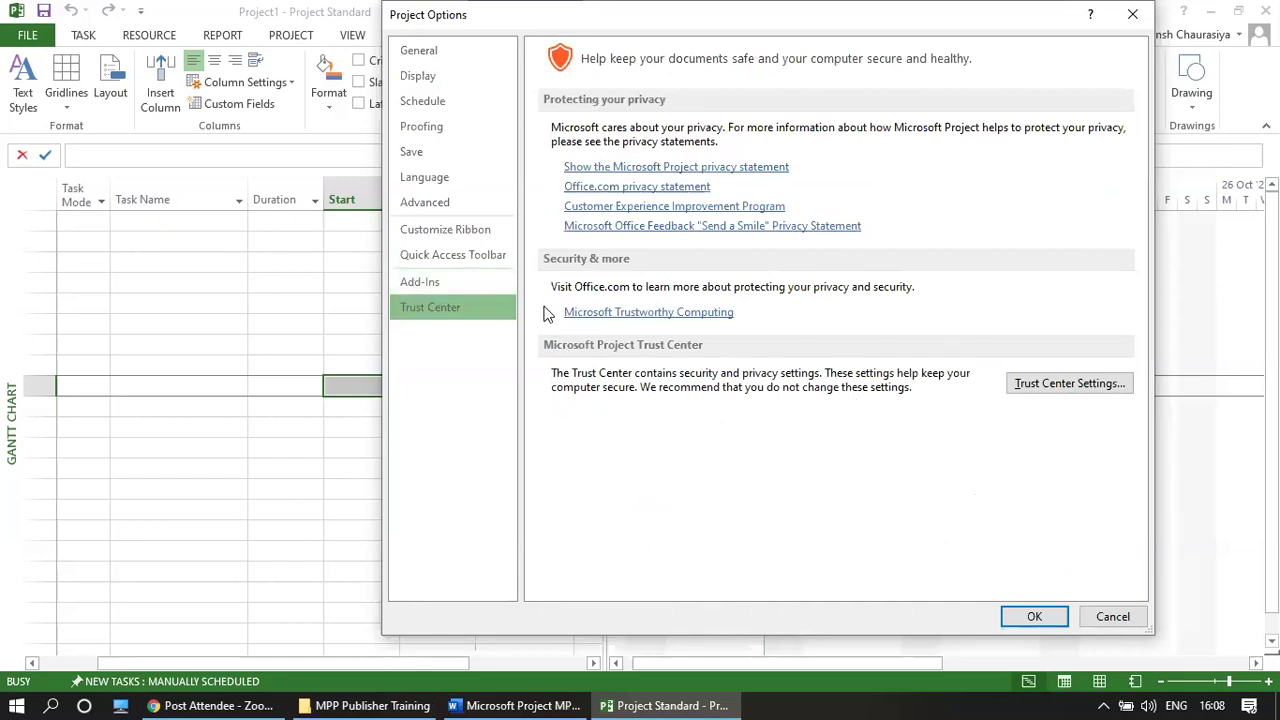
click(470, 255)
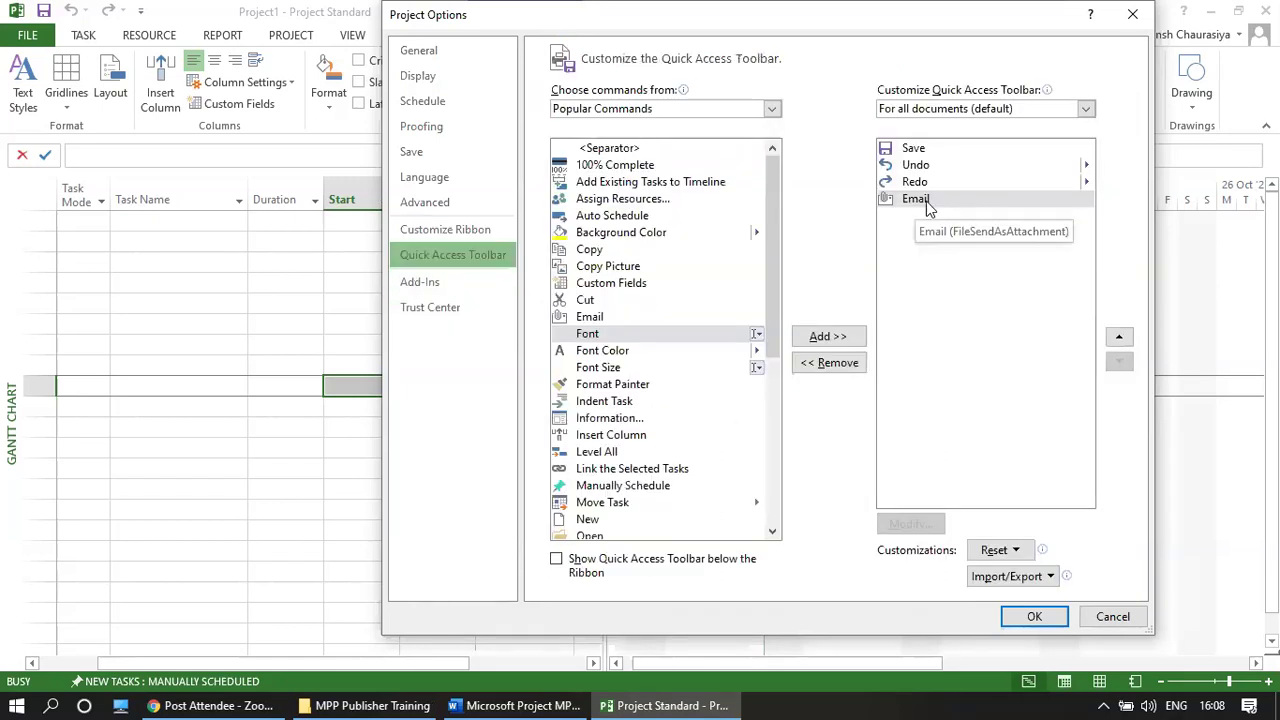
click(1034, 617)
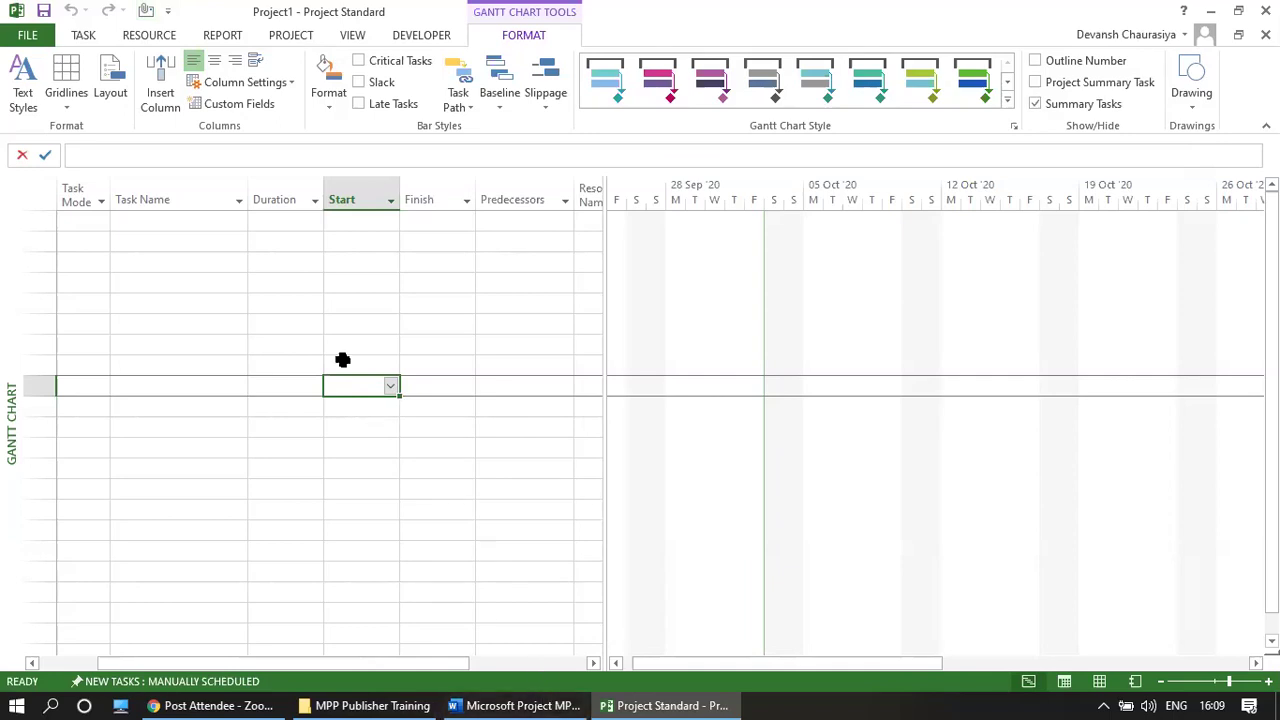
Step: View a Duration cell's right-click menu, then switch to the Word course-content document
right_click(288, 284)
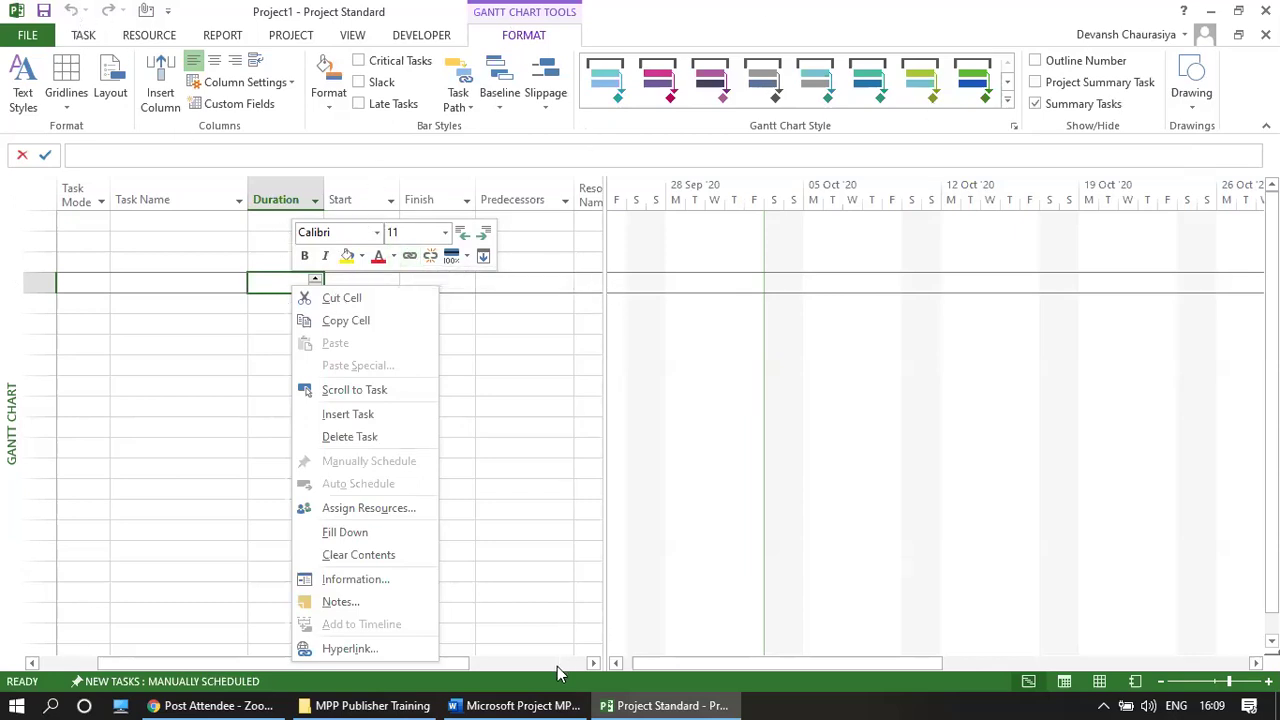
click(516, 705)
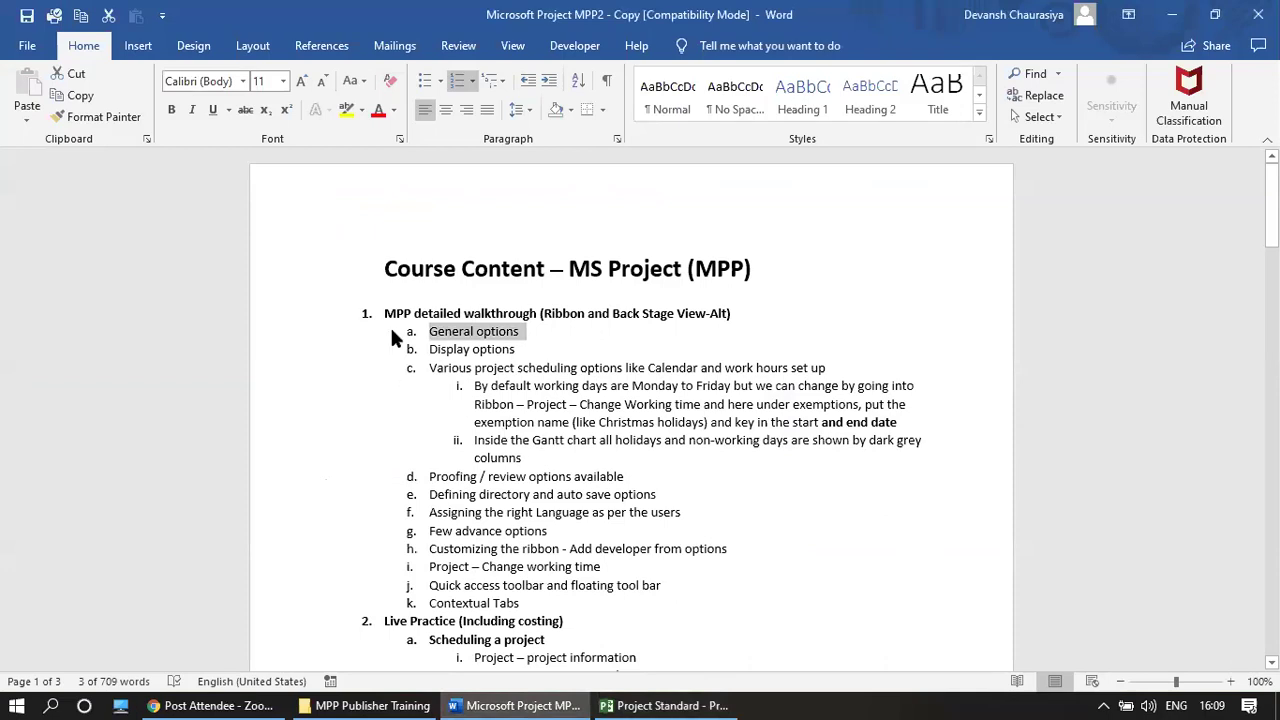
Step: Select section 1 of the Word course outline and scroll through the following sections
drag(384, 313, 529, 602)
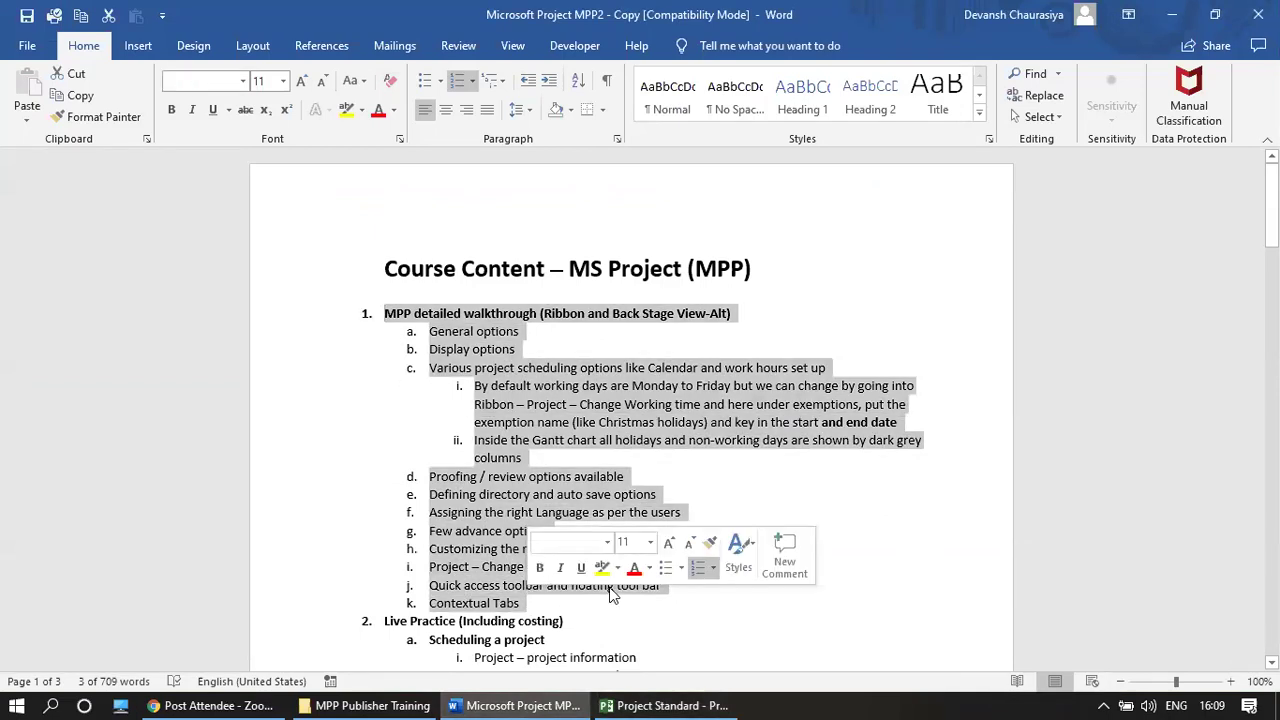
scroll(537, 566, down, 1)
scroll(538, 560, down, 4)
scroll(487, 503, down, 3)
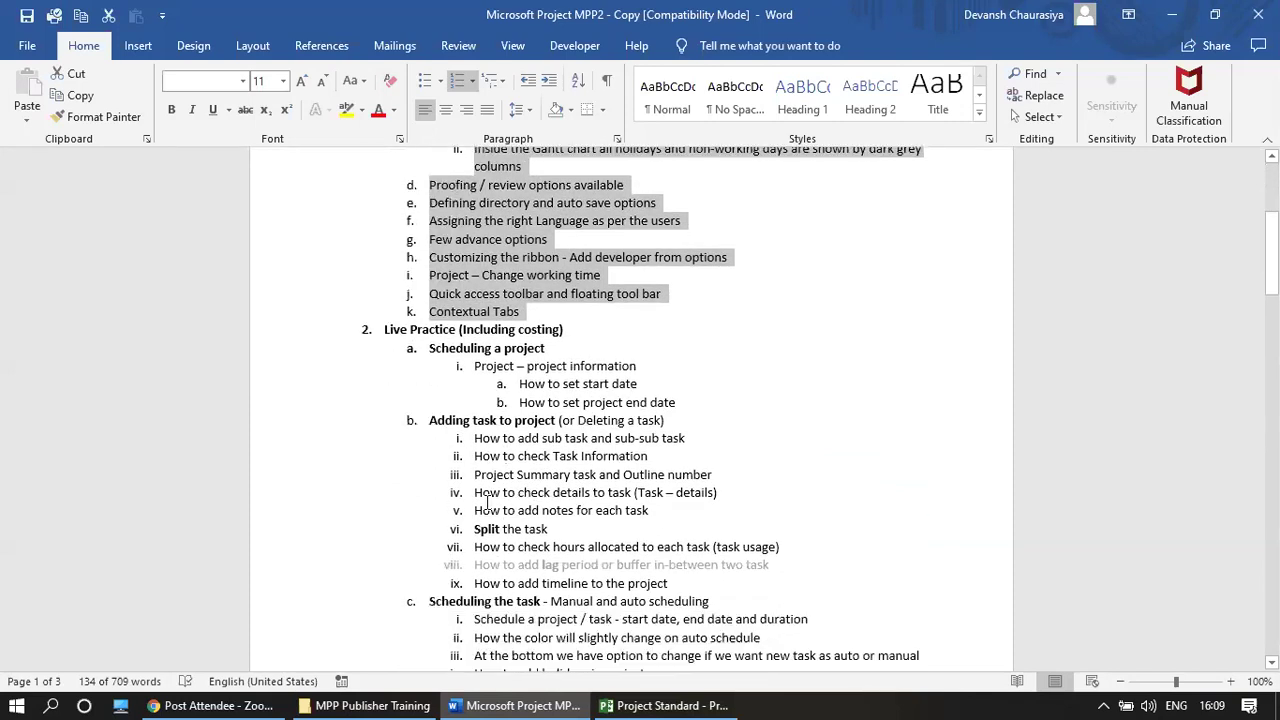
scroll(453, 377, down, 4)
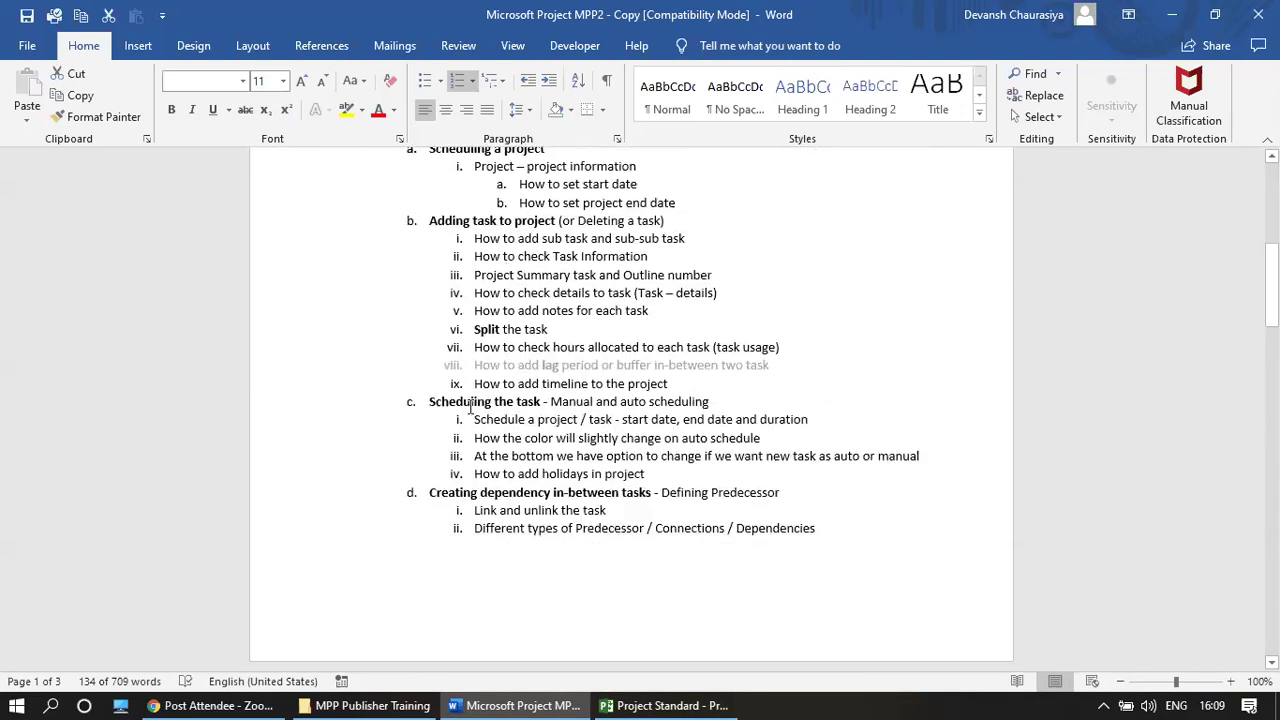
scroll(470, 405, up, 3)
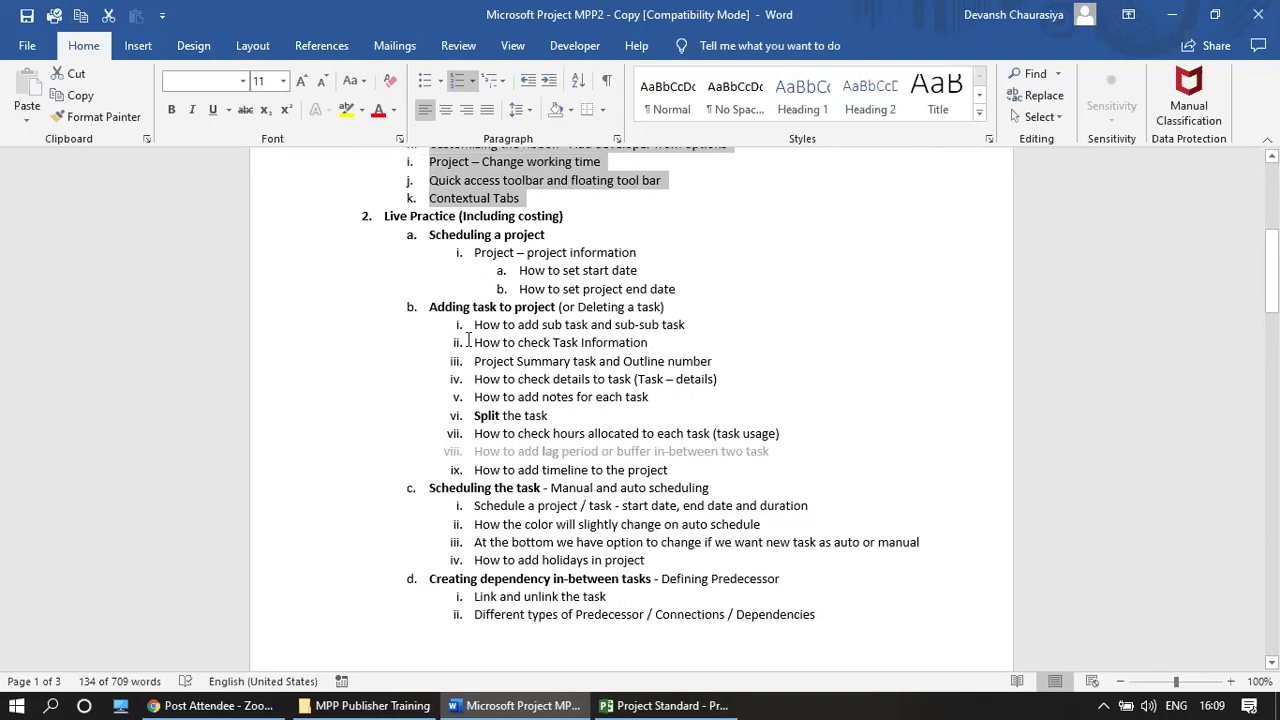
scroll(464, 505, down, 6)
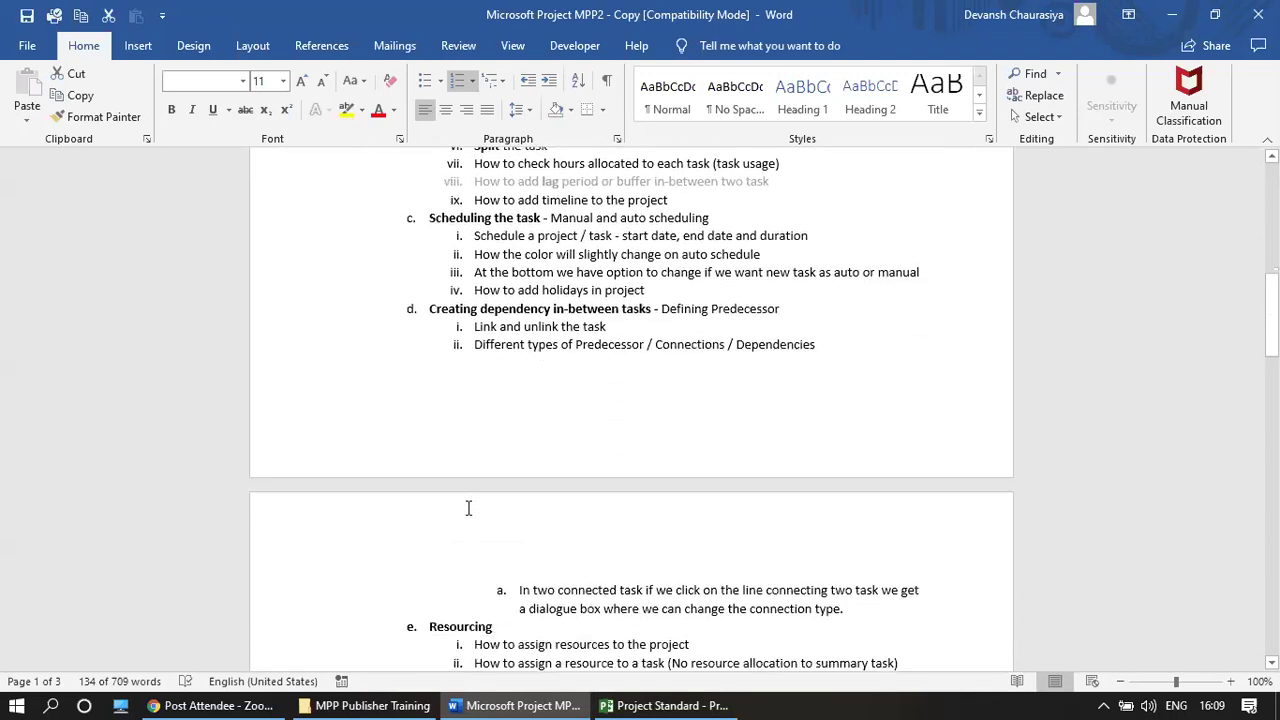
scroll(468, 508, down, 6)
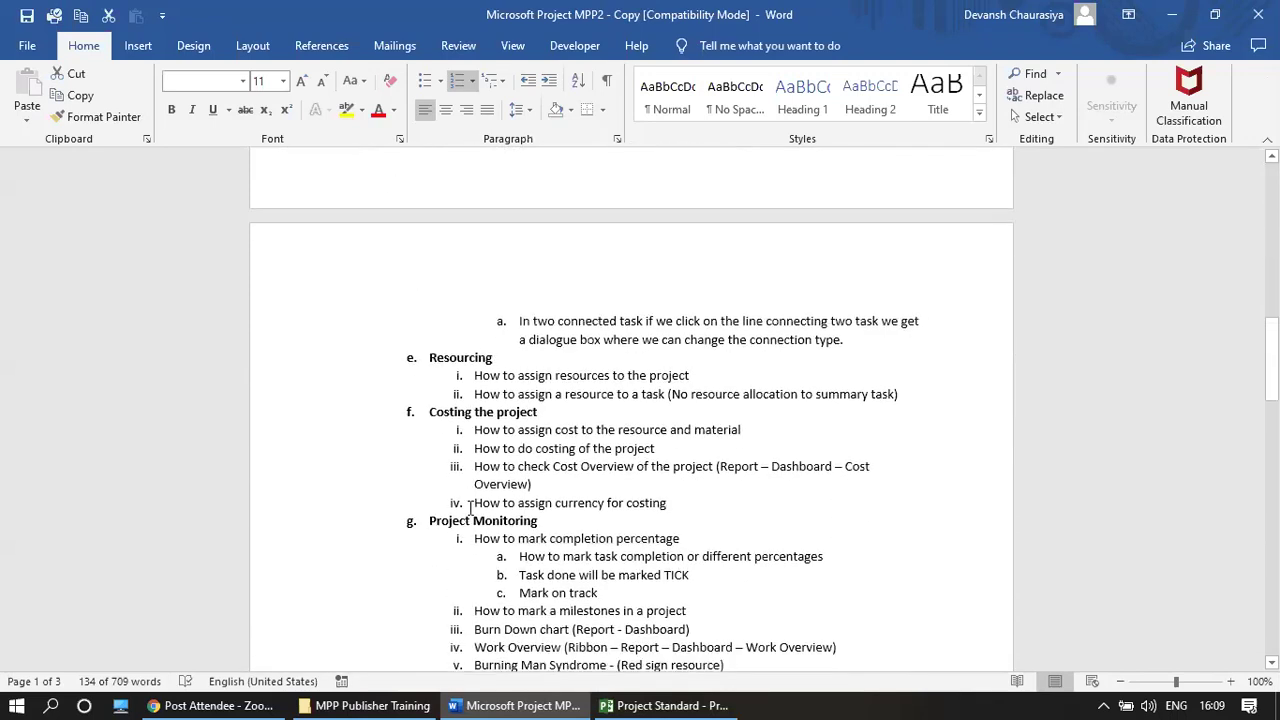
scroll(470, 507, down, 9)
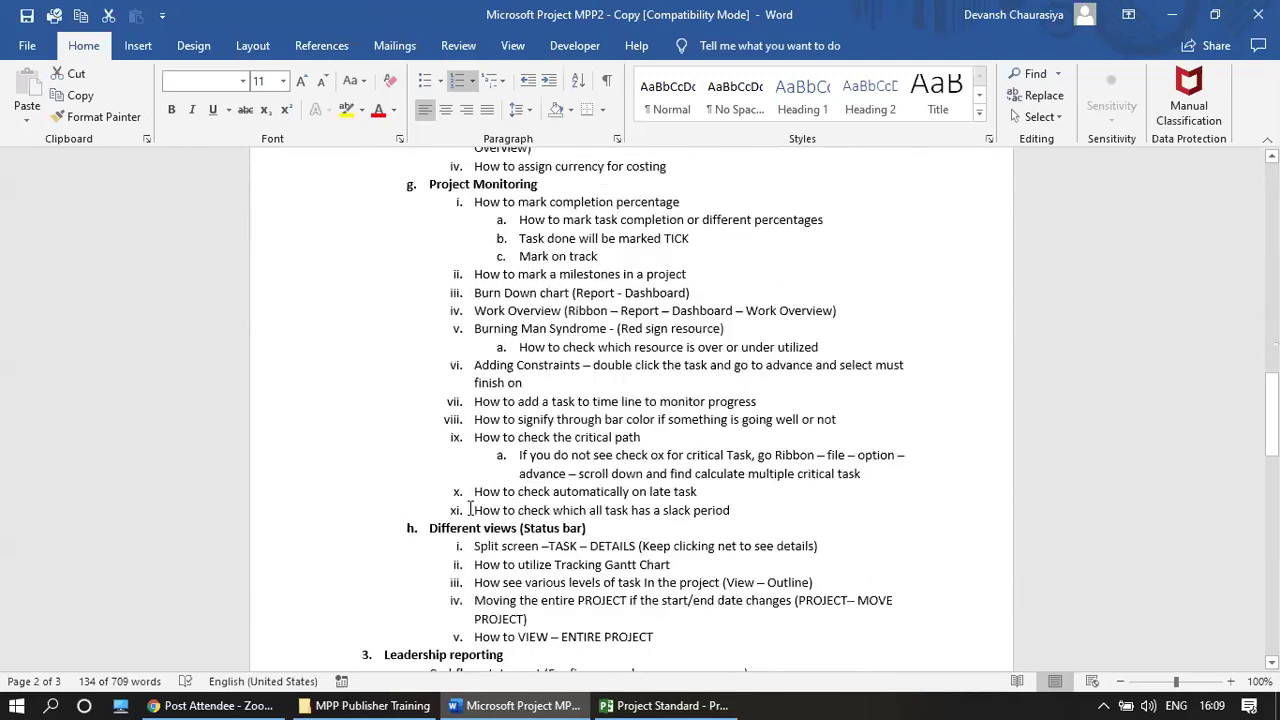
scroll(477, 507, up, 20)
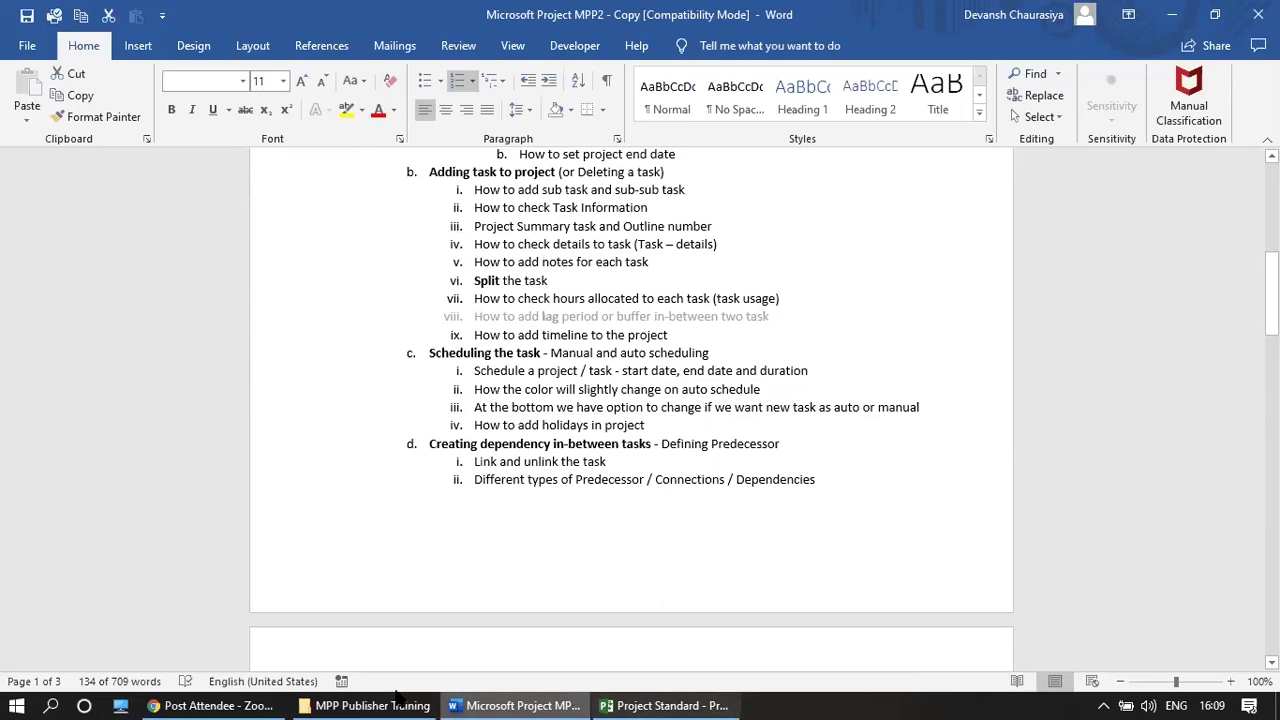
click(662, 705)
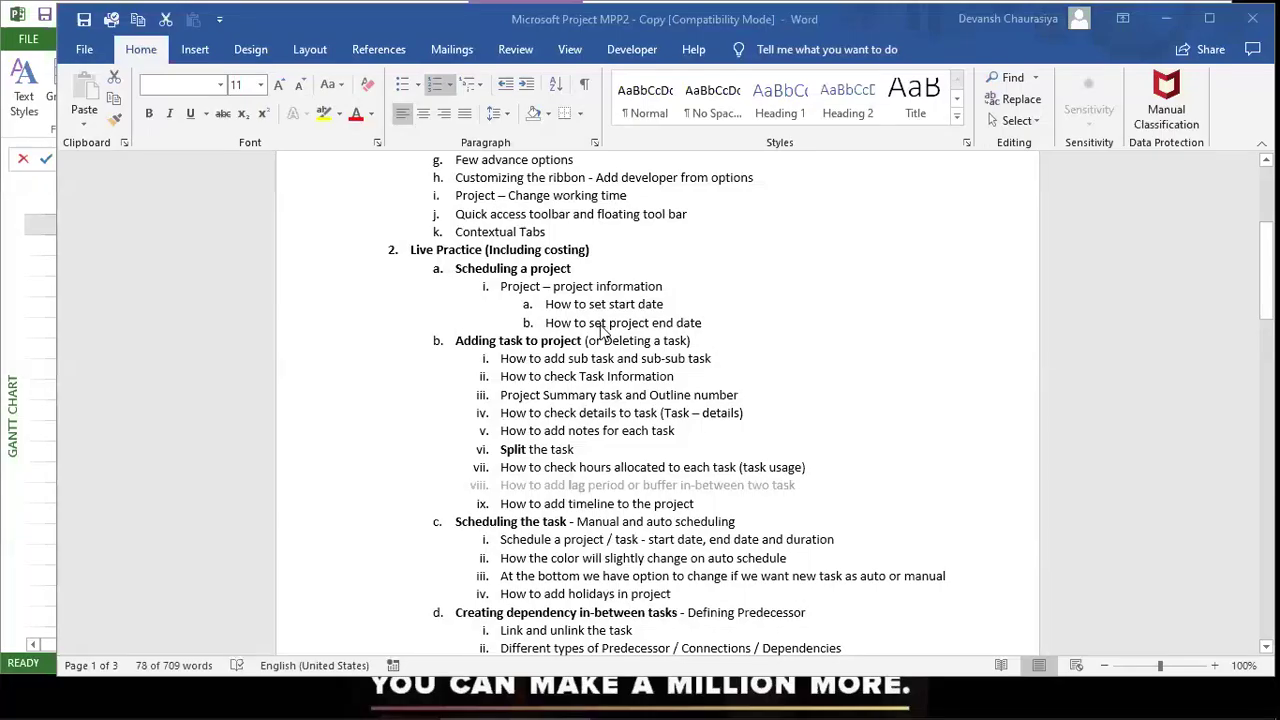
Step: Highlight outline items from Few advance options to project end date, then Proofing through Contextual Tabs
key(ctrl+shift+Home)
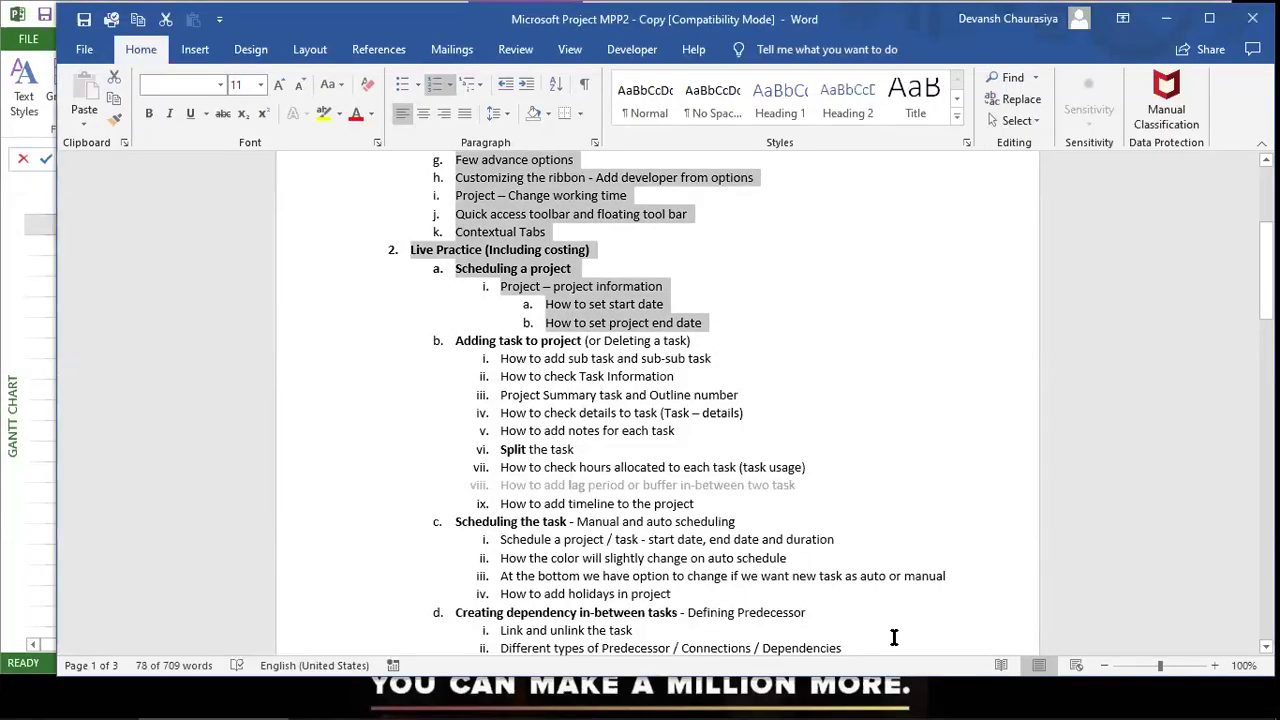
click(948, 457)
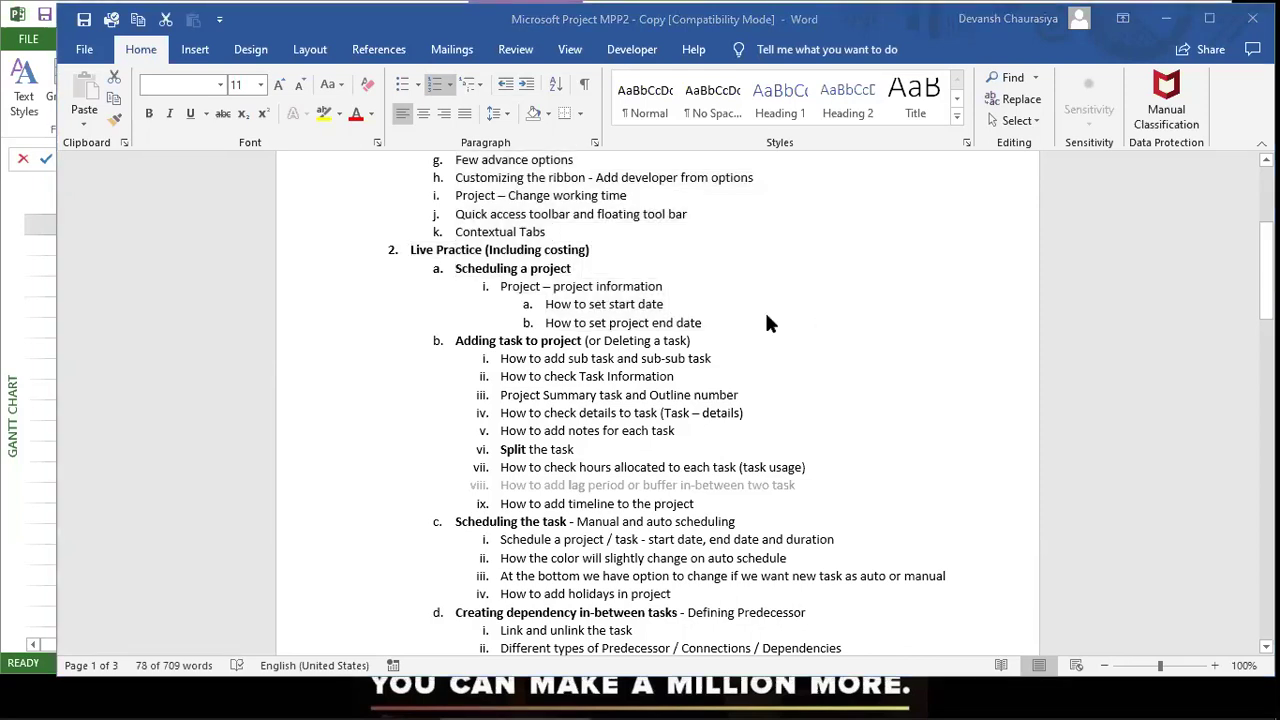
scroll(666, 391, up, 4)
scroll(651, 400, up, 2)
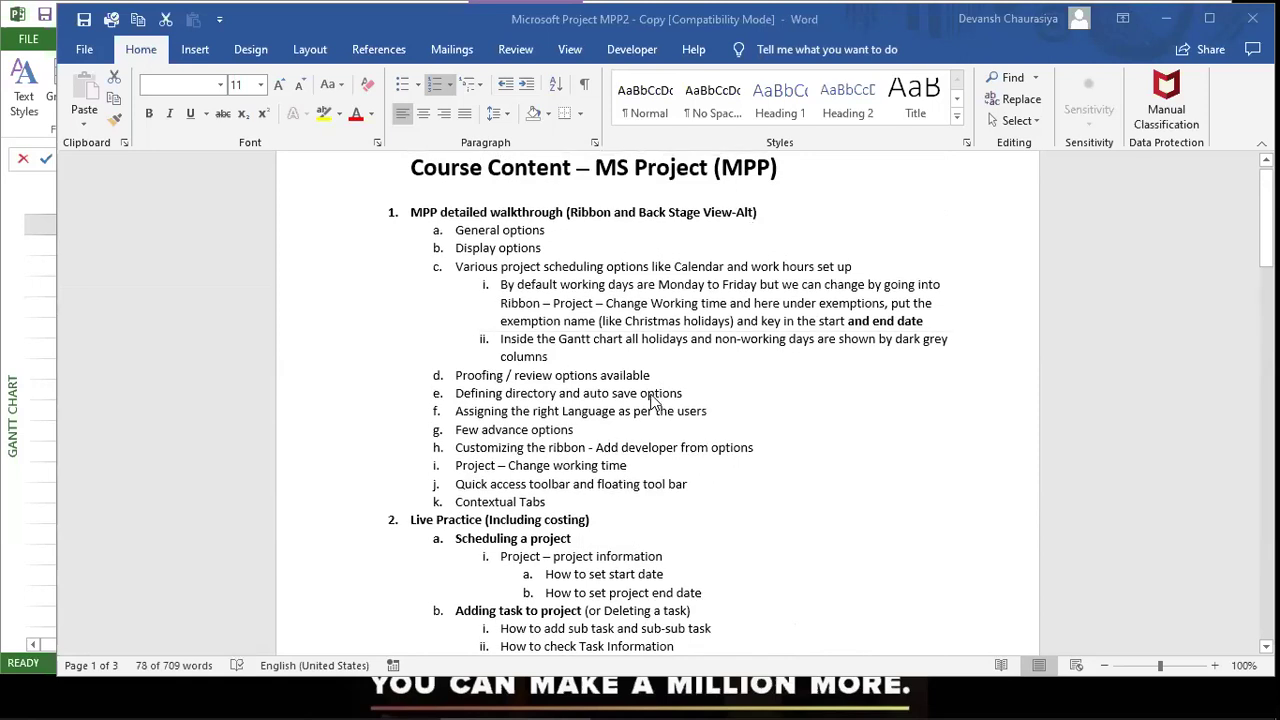
scroll(651, 400, up, 1)
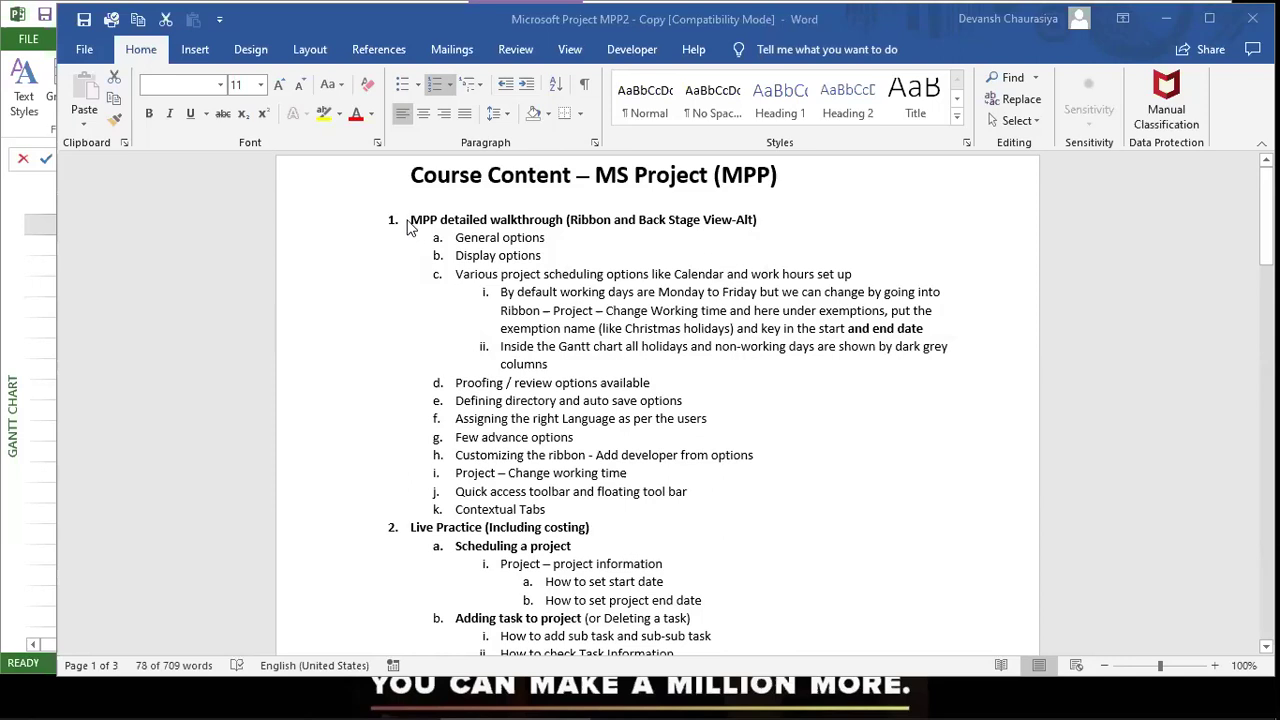
key(shift+Down)
key(shift+Down)
key(shift+Down)
key(shift+Down)
key(shift+Down)
key(shift+Down)
key(shift+Down)
key(shift+Down)
key(shift+Down)
key(shift+Down)
key(shift+Down)
key(shift+Down)
key(shift+Down)
click(456, 237)
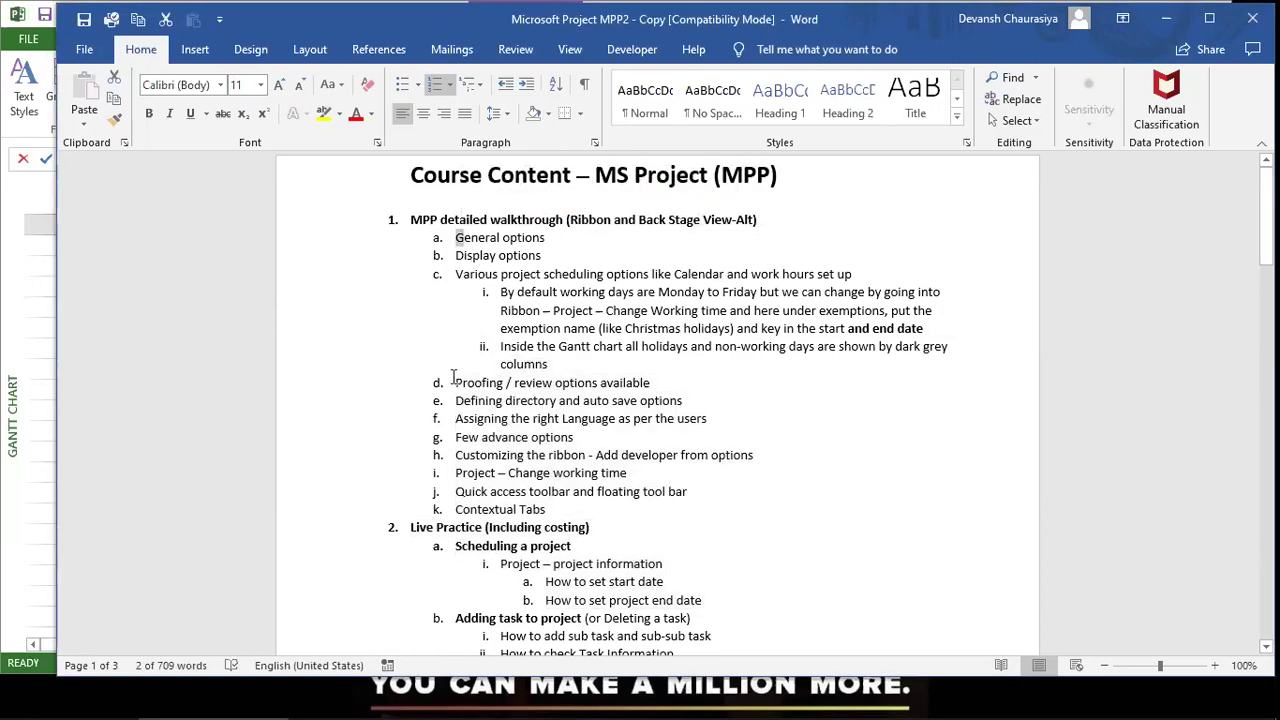
drag(452, 381, 592, 430)
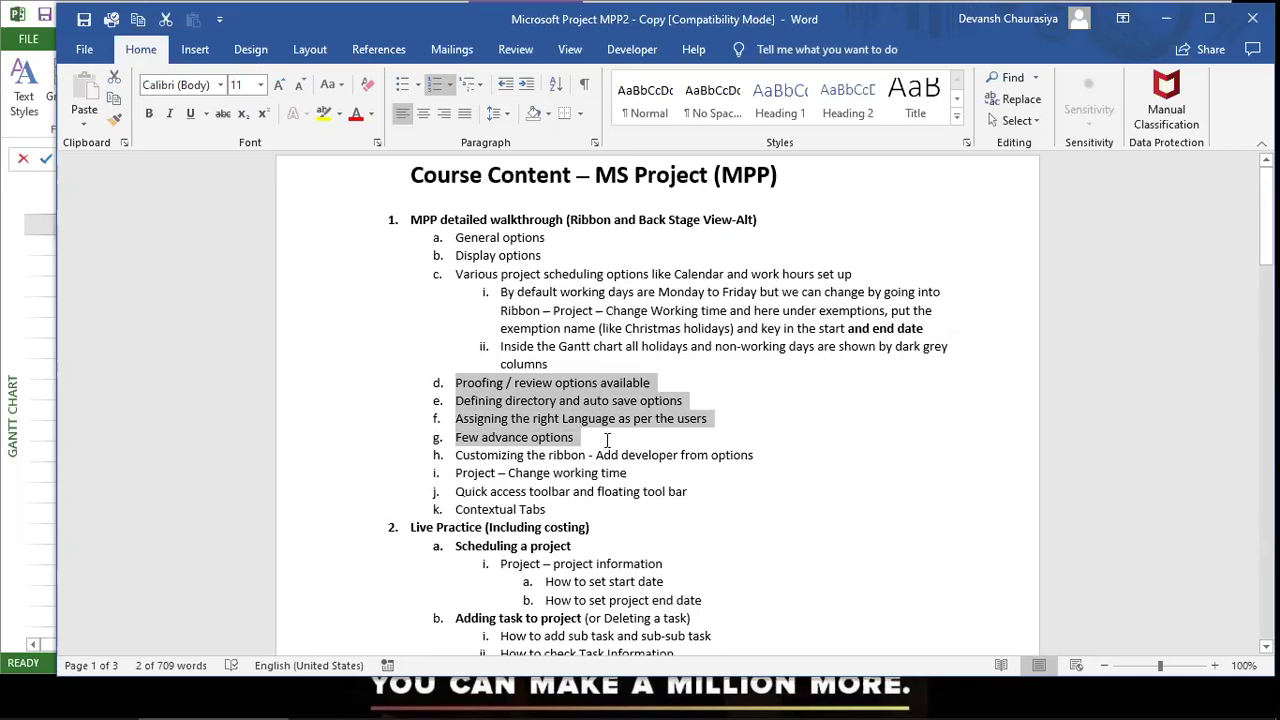
drag(611, 446, 697, 500)
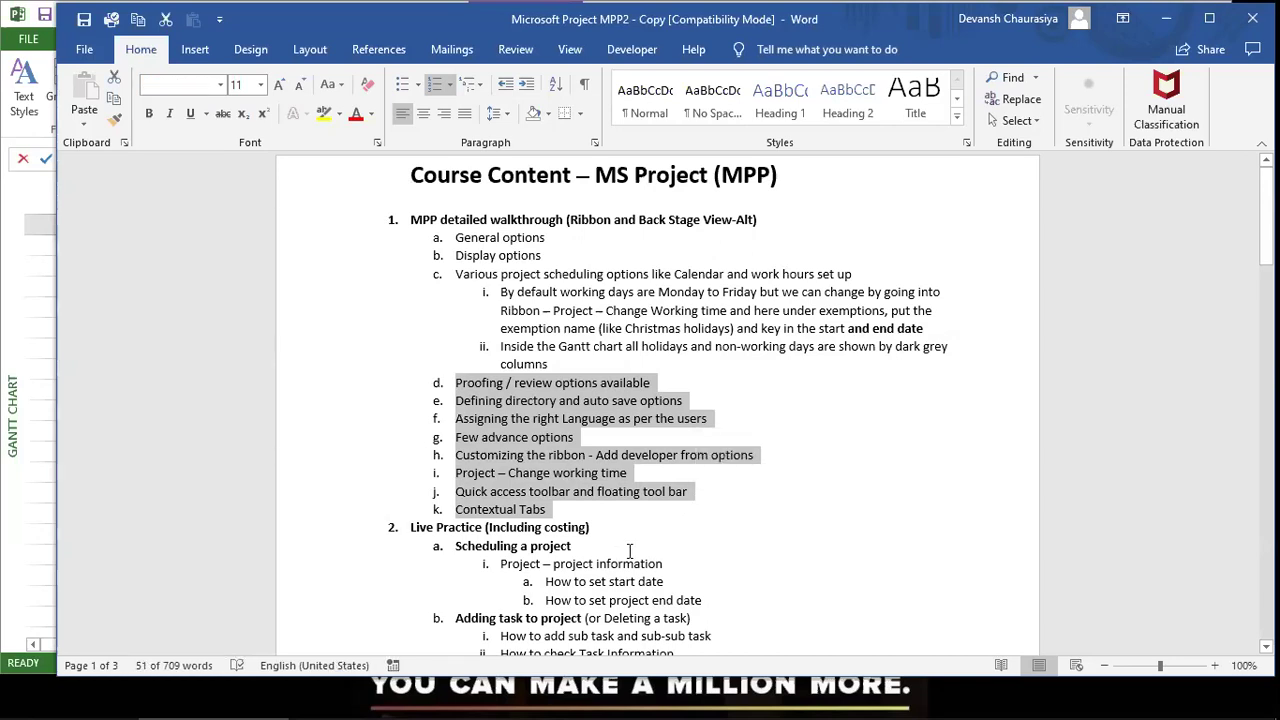
Step: Highlight the Scheduling a project topic and its items, then return to Microsoft Project
scroll(545, 545, down, 3)
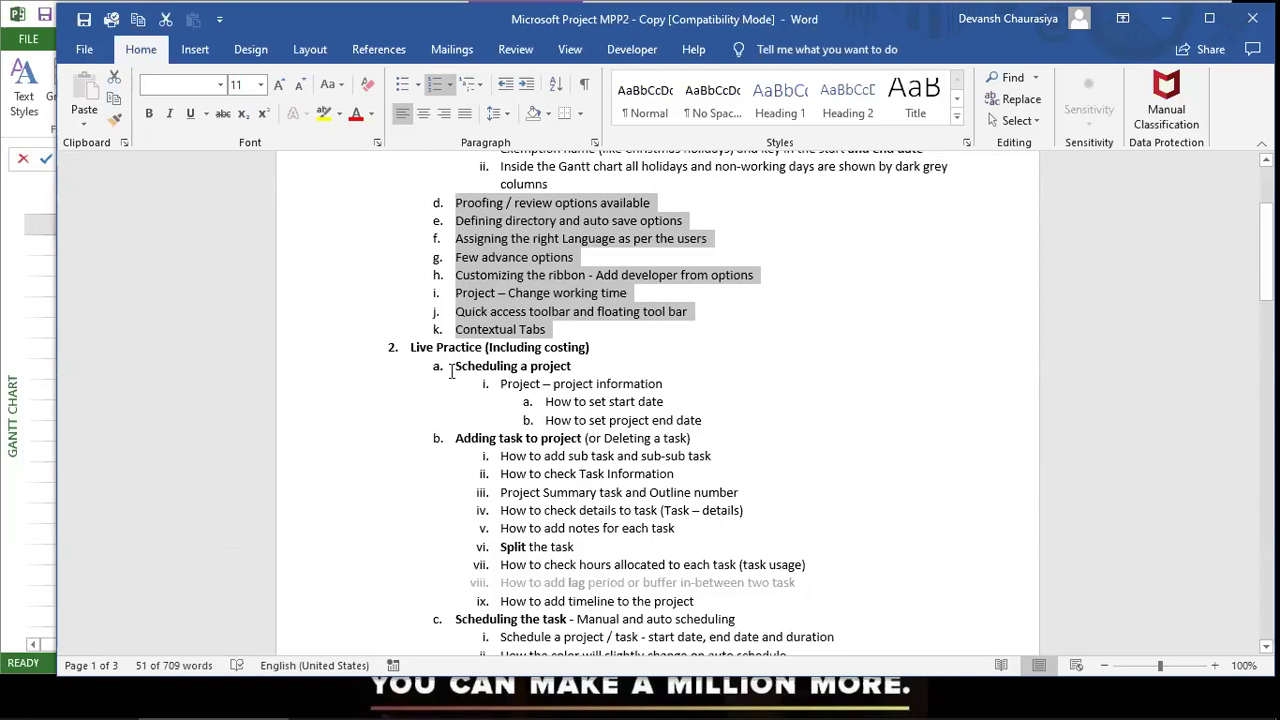
drag(594, 377, 733, 421)
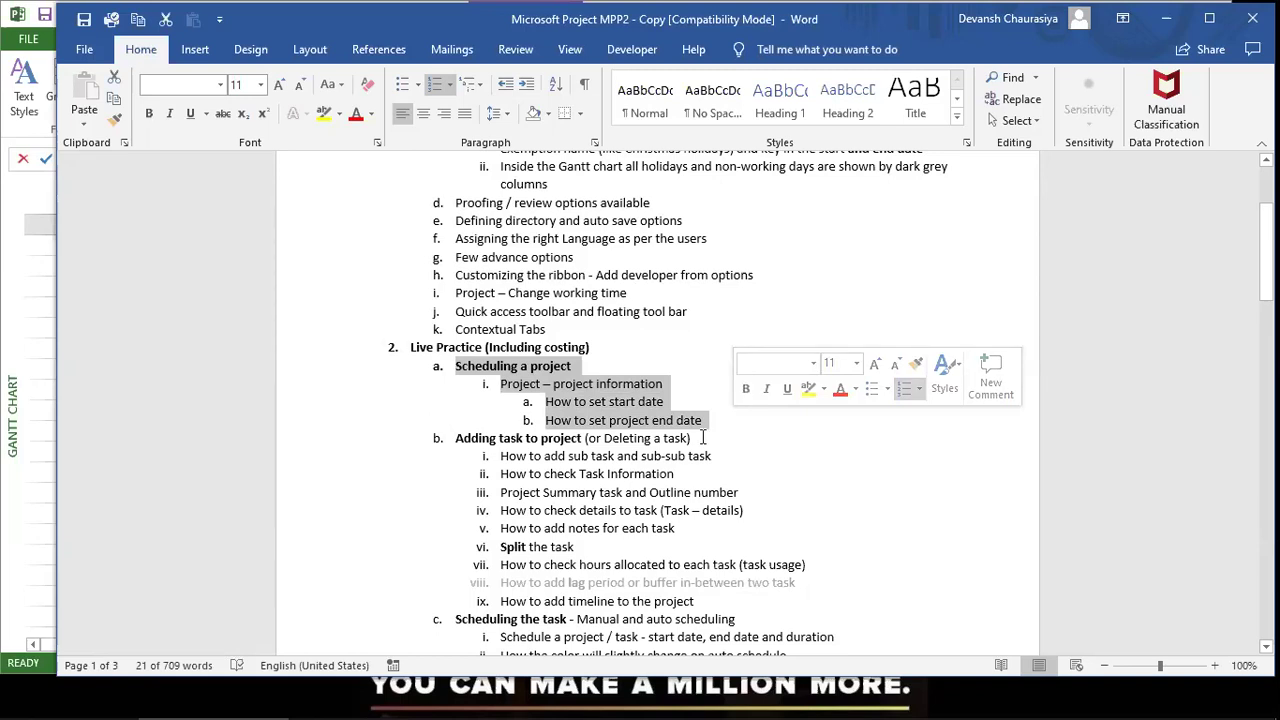
scroll(703, 440, down, 1)
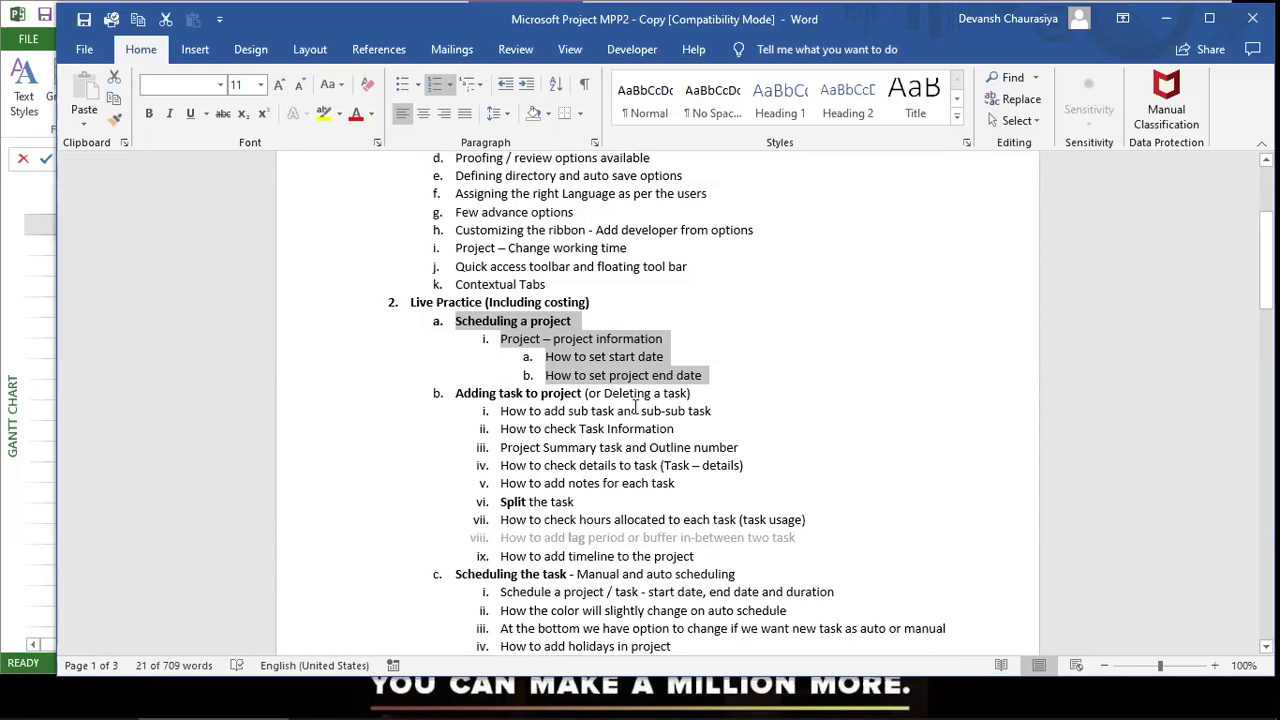
click(28, 300)
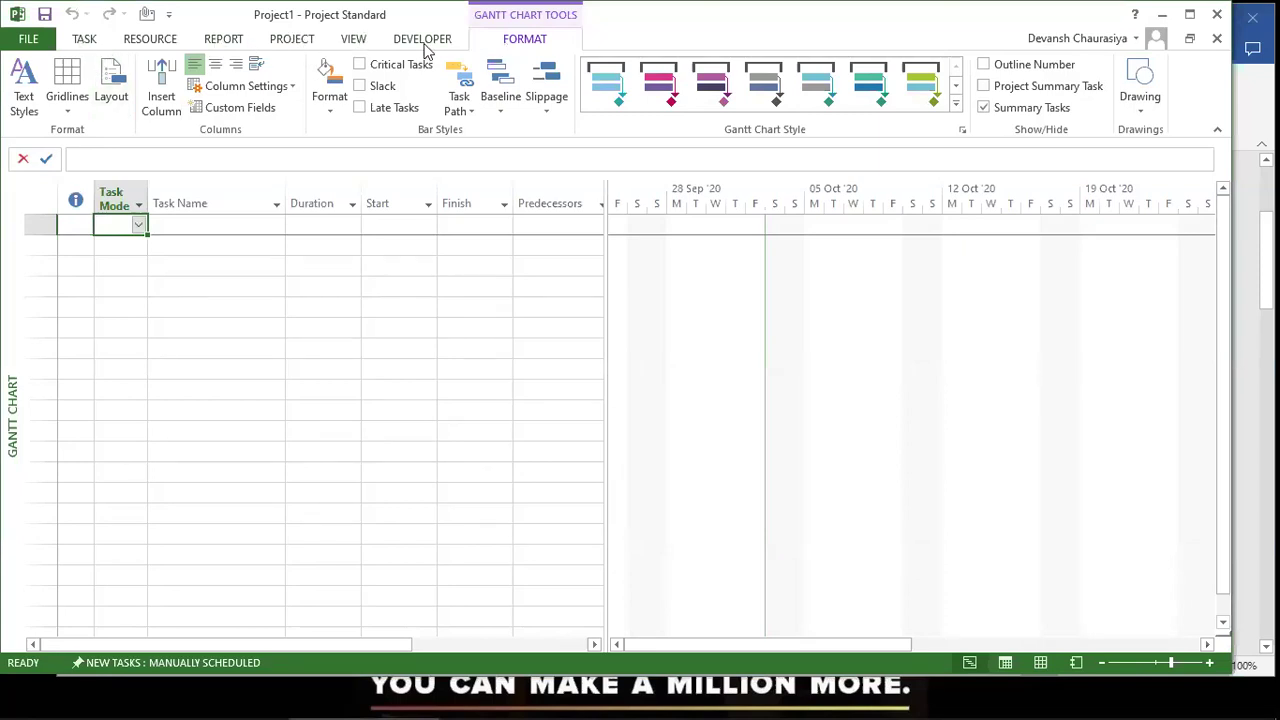
Step: In Project Information, change Schedule from Project Start Date to Project Finish Date
click(292, 42)
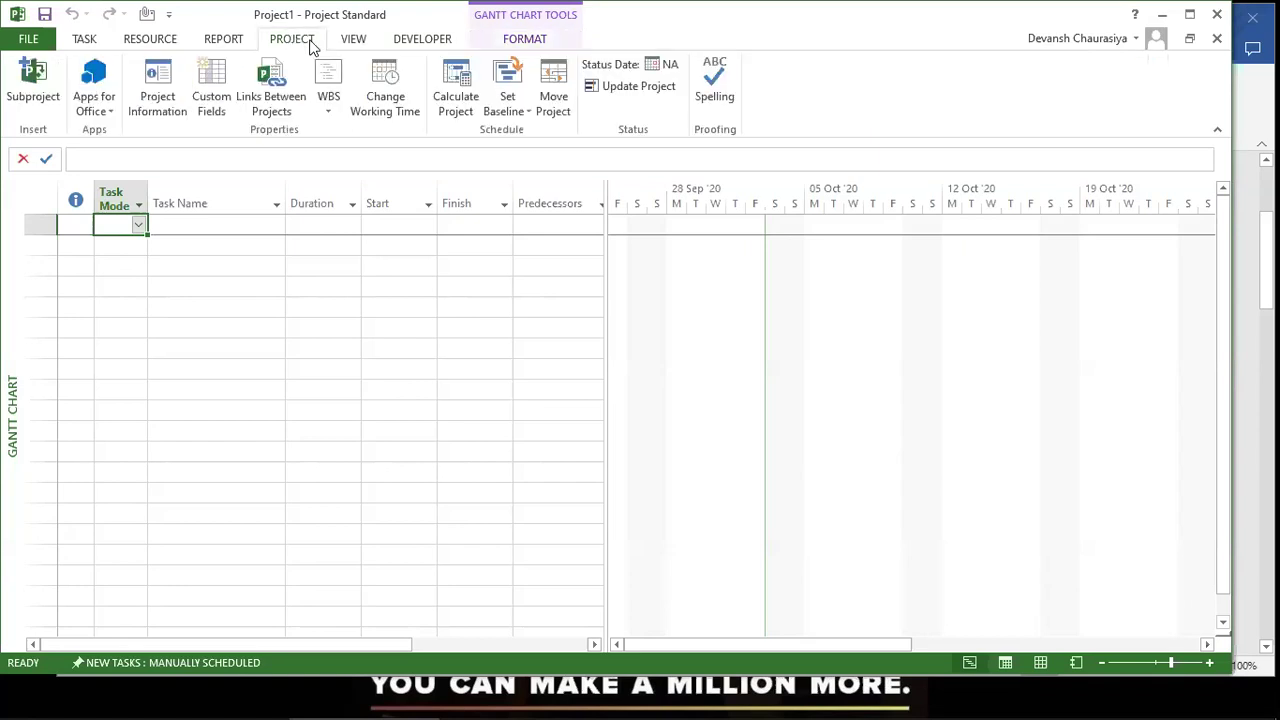
click(155, 80)
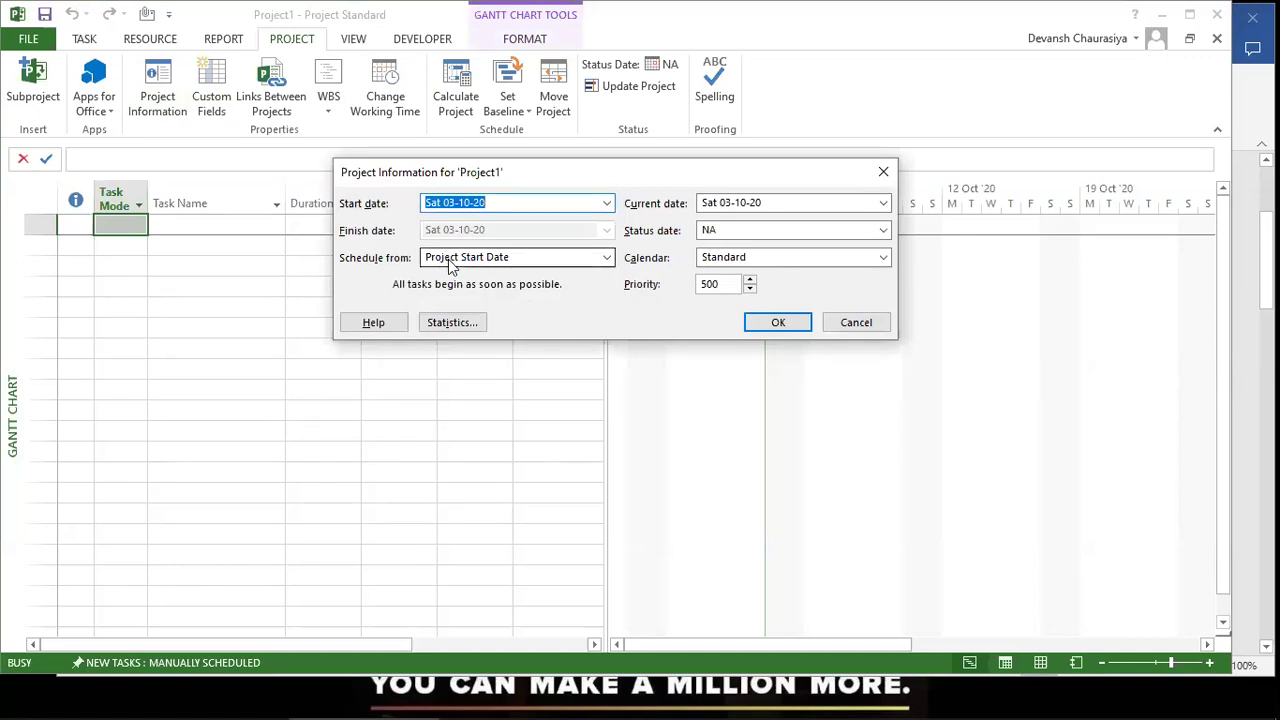
click(608, 260)
click(608, 260)
click(608, 260)
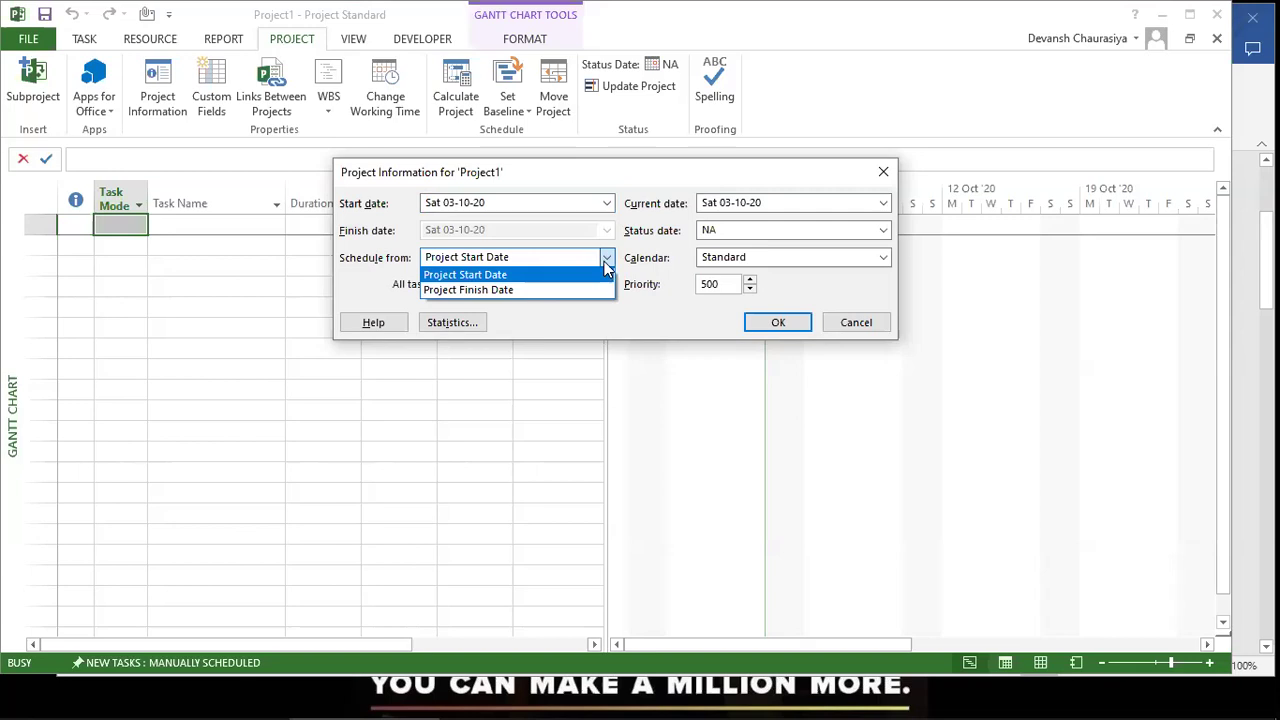
click(604, 258)
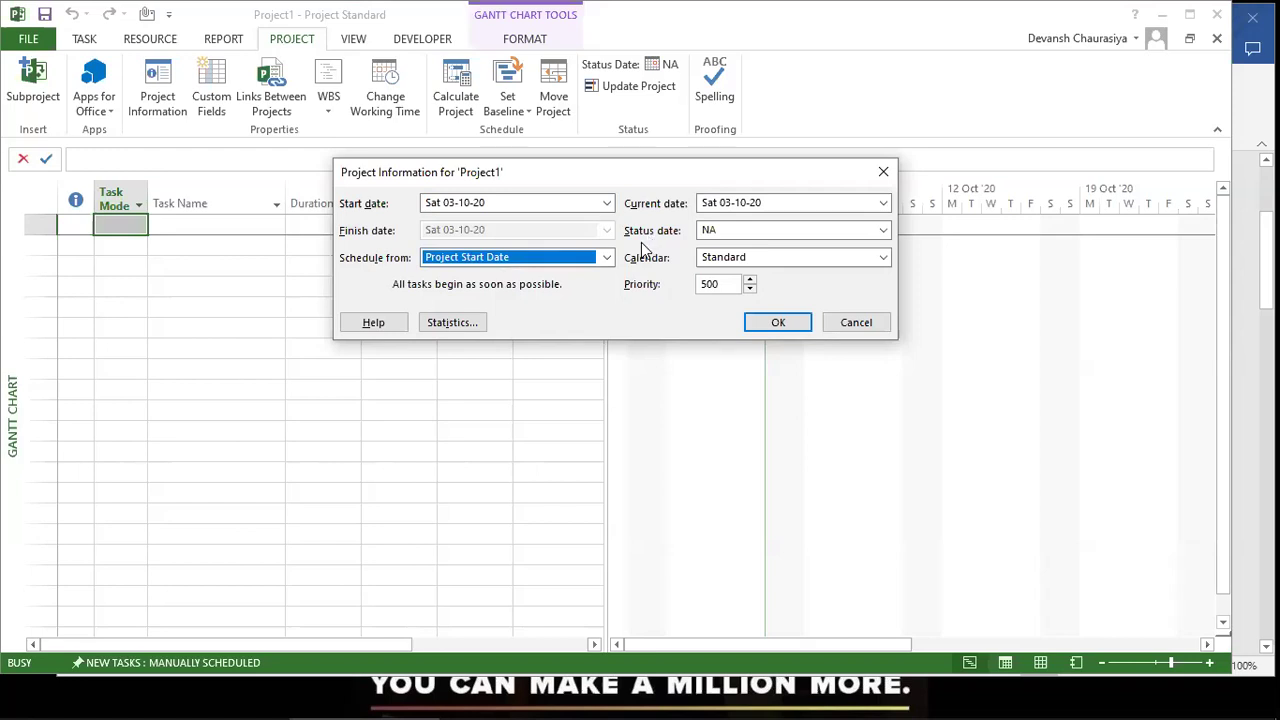
click(604, 257)
click(537, 290)
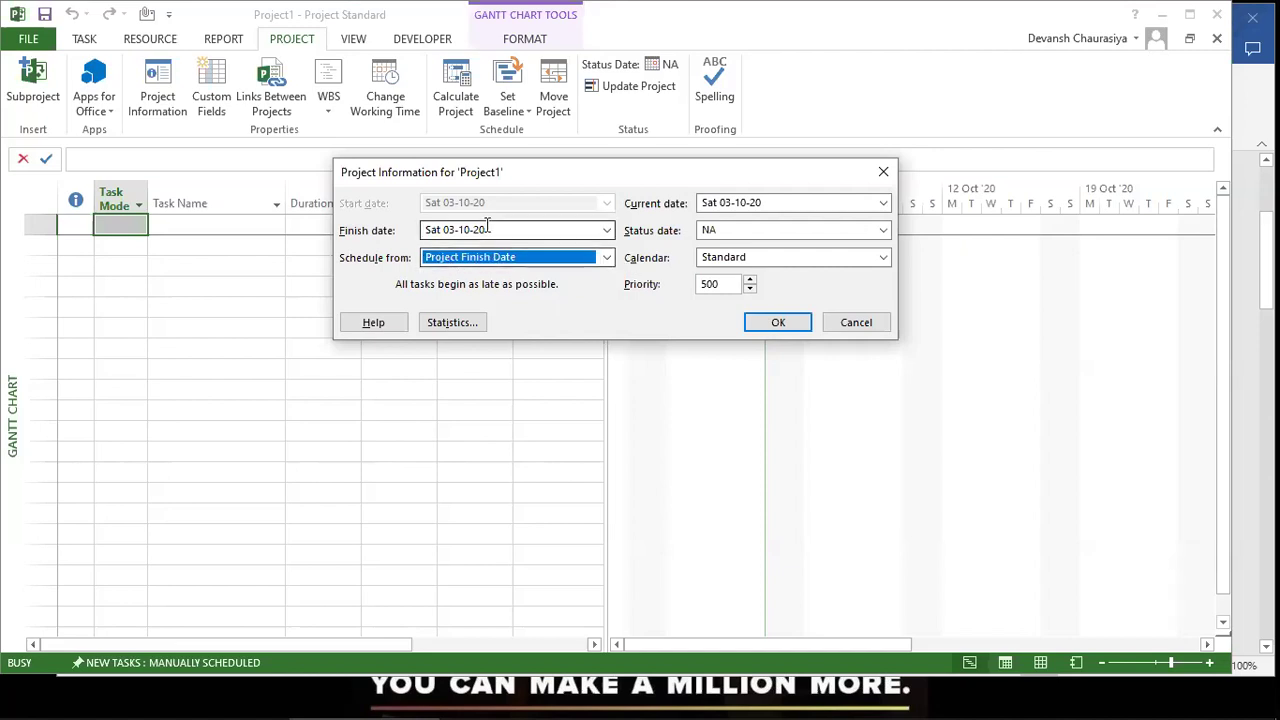
Step: Pick 23 December 2020 as the finish date and switch Schedule from back to Project Start Date
click(607, 230)
click(604, 251)
click(604, 251)
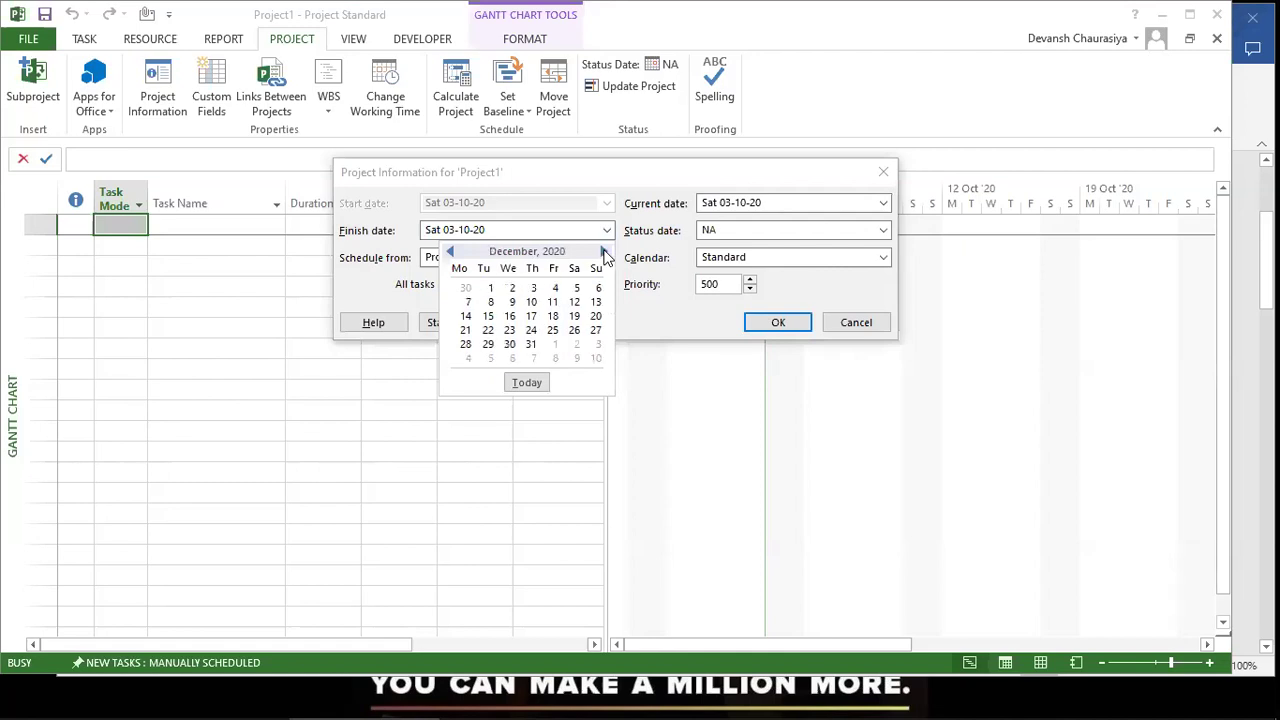
click(509, 330)
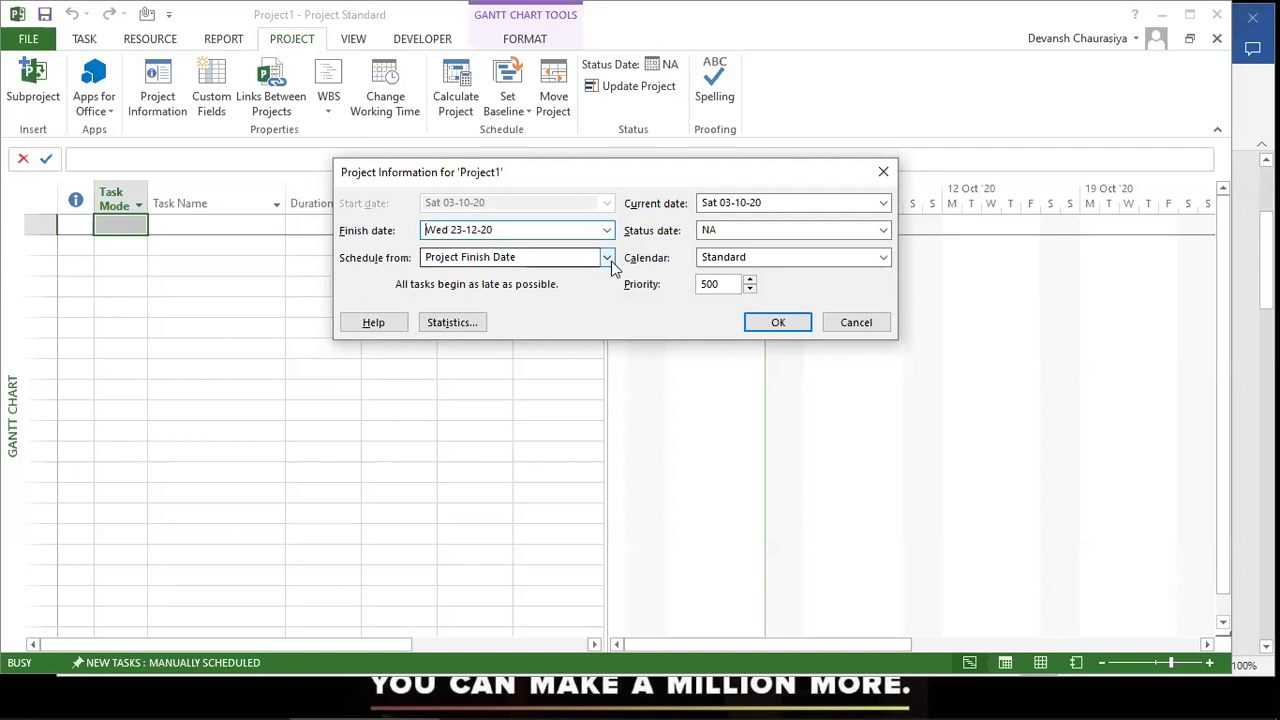
click(607, 257)
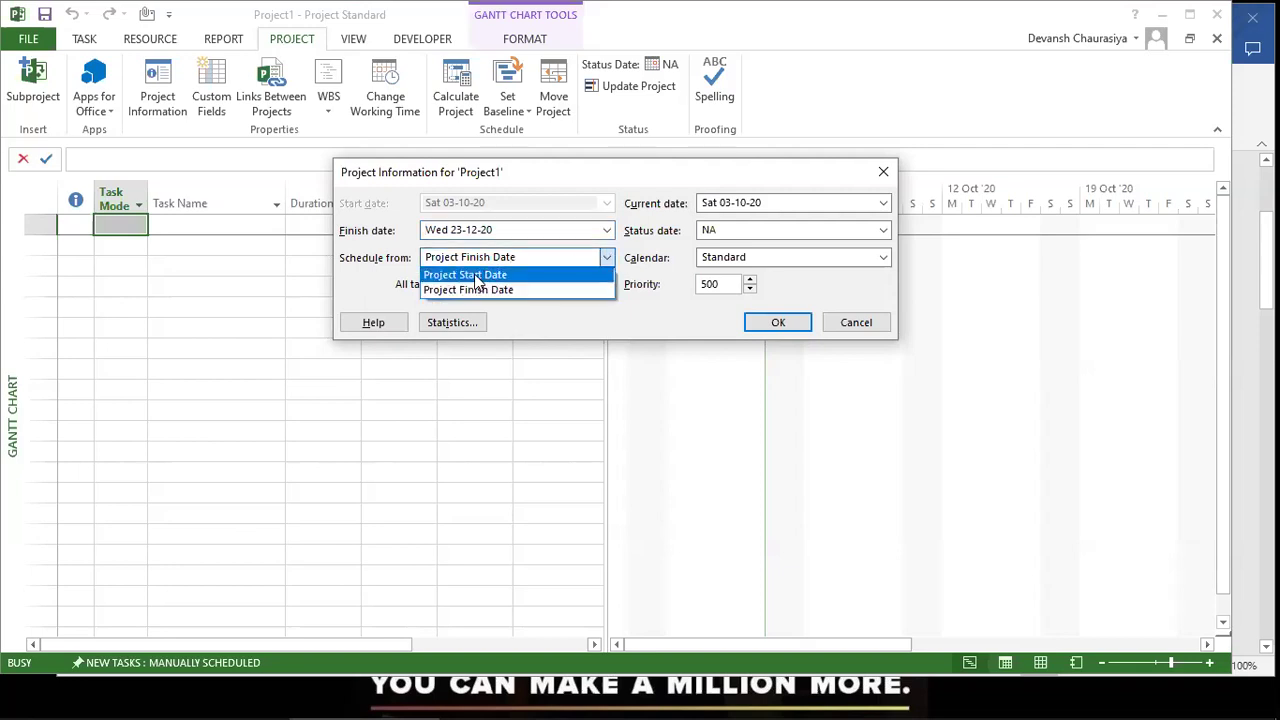
click(476, 280)
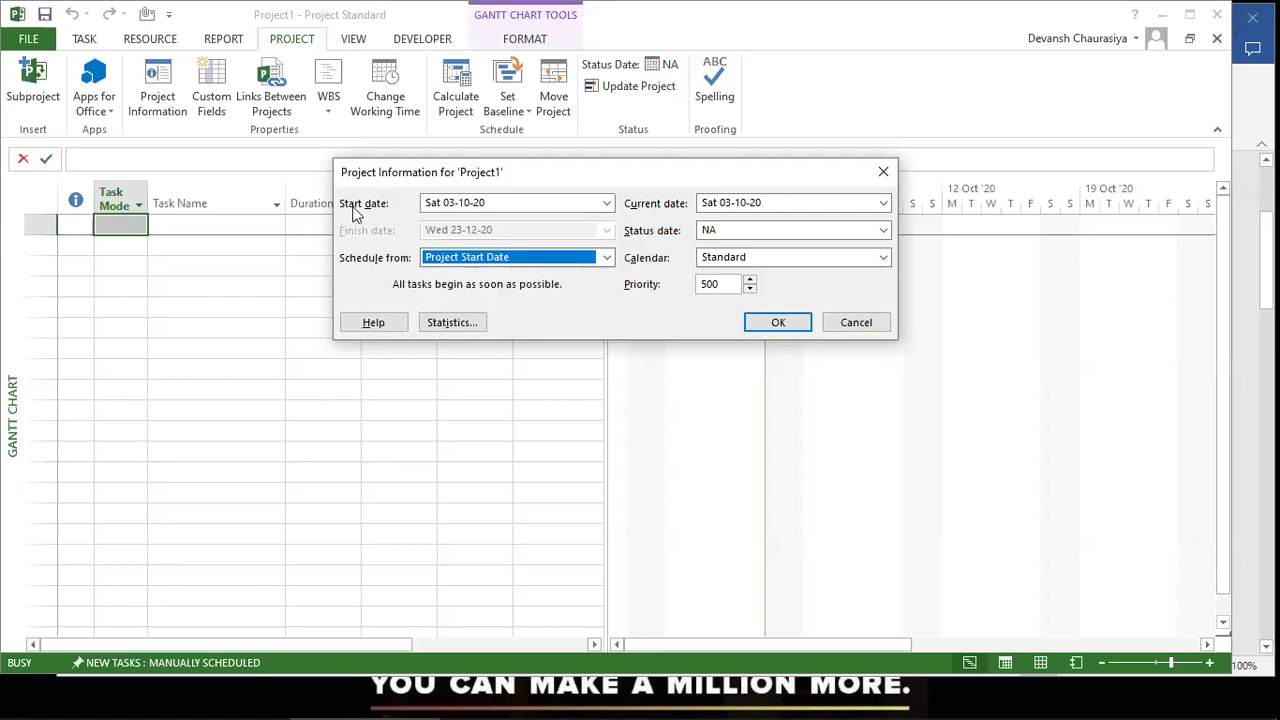
Step: Keep the Sat 03-10-20 start date and confirm, then reopen Project Information and cancel
click(607, 203)
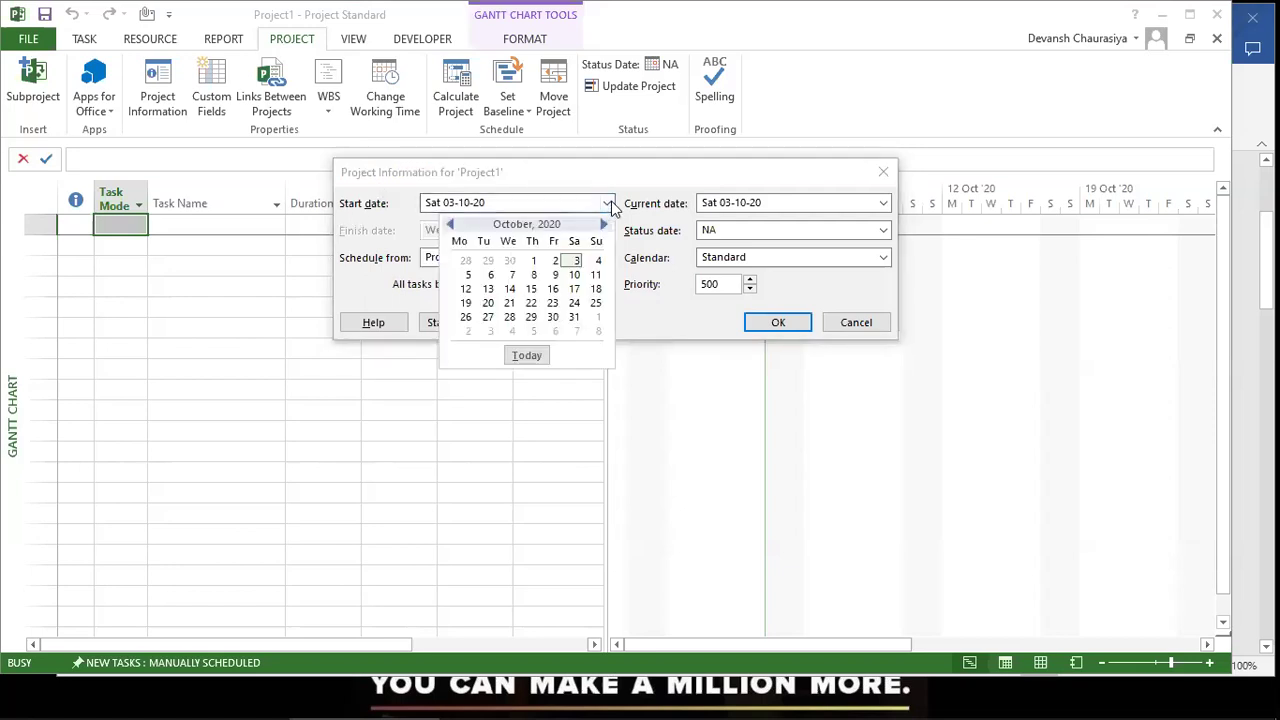
click(609, 204)
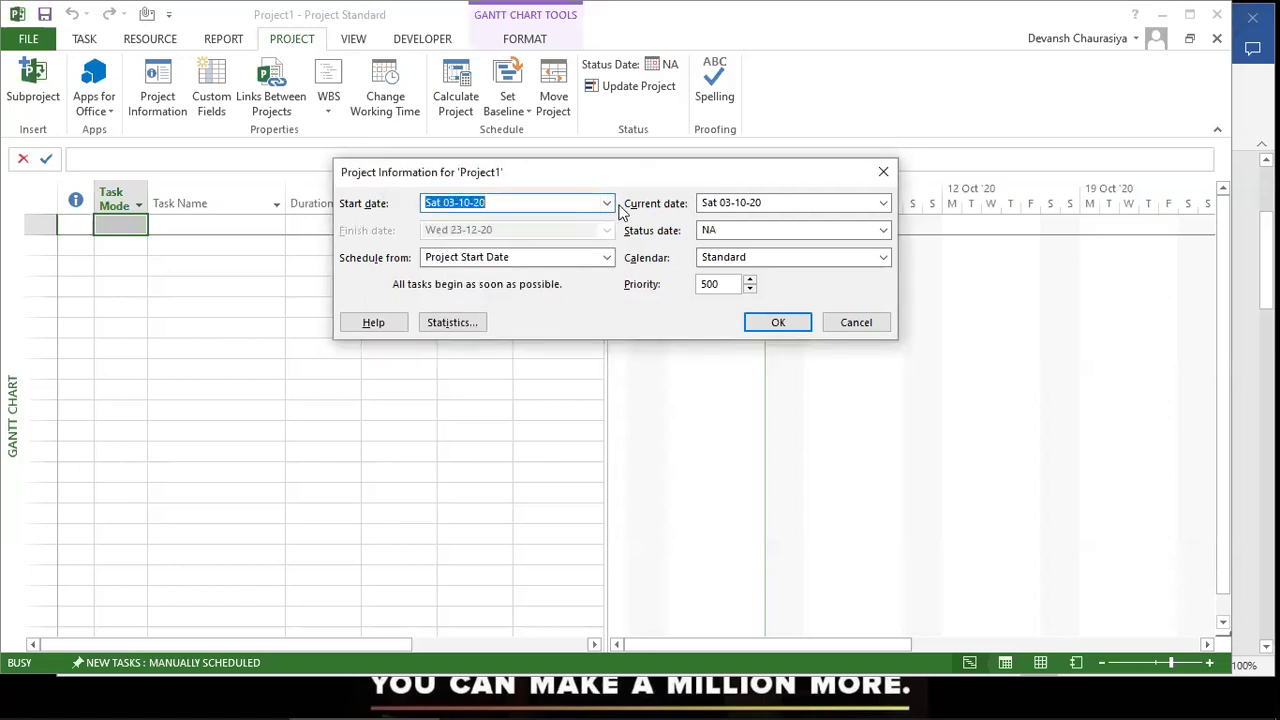
click(607, 203)
click(607, 203)
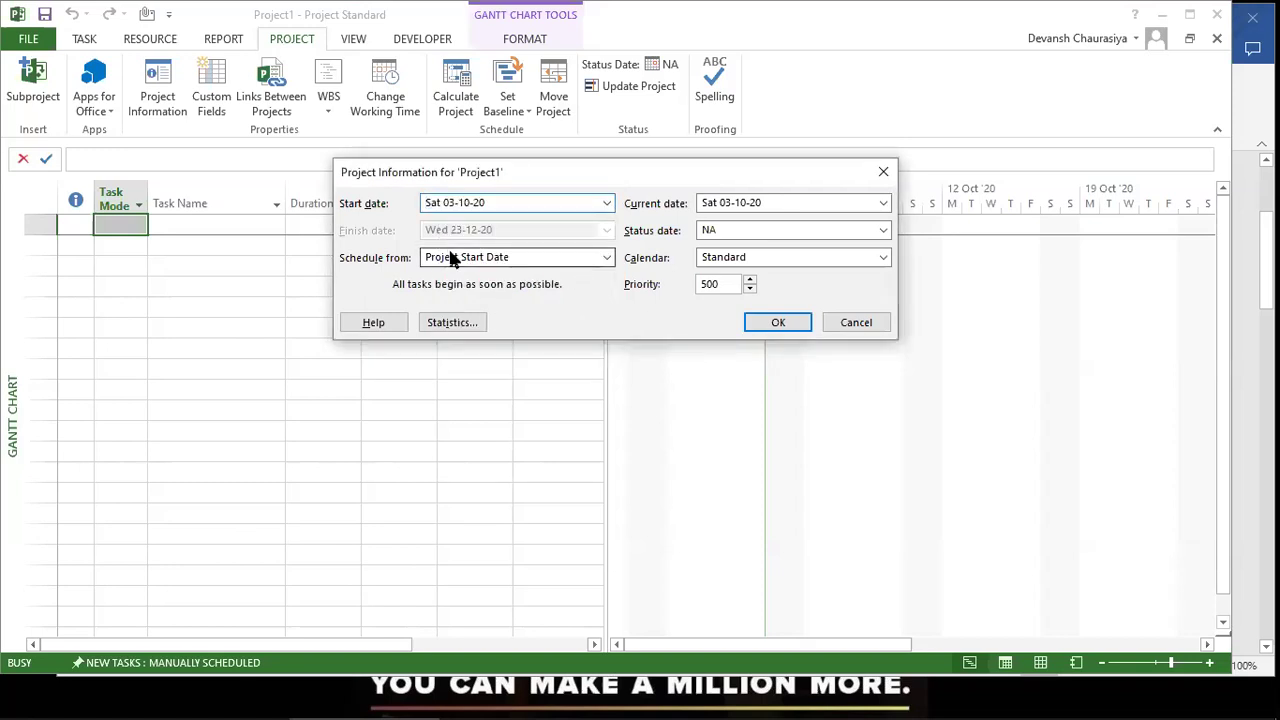
click(776, 322)
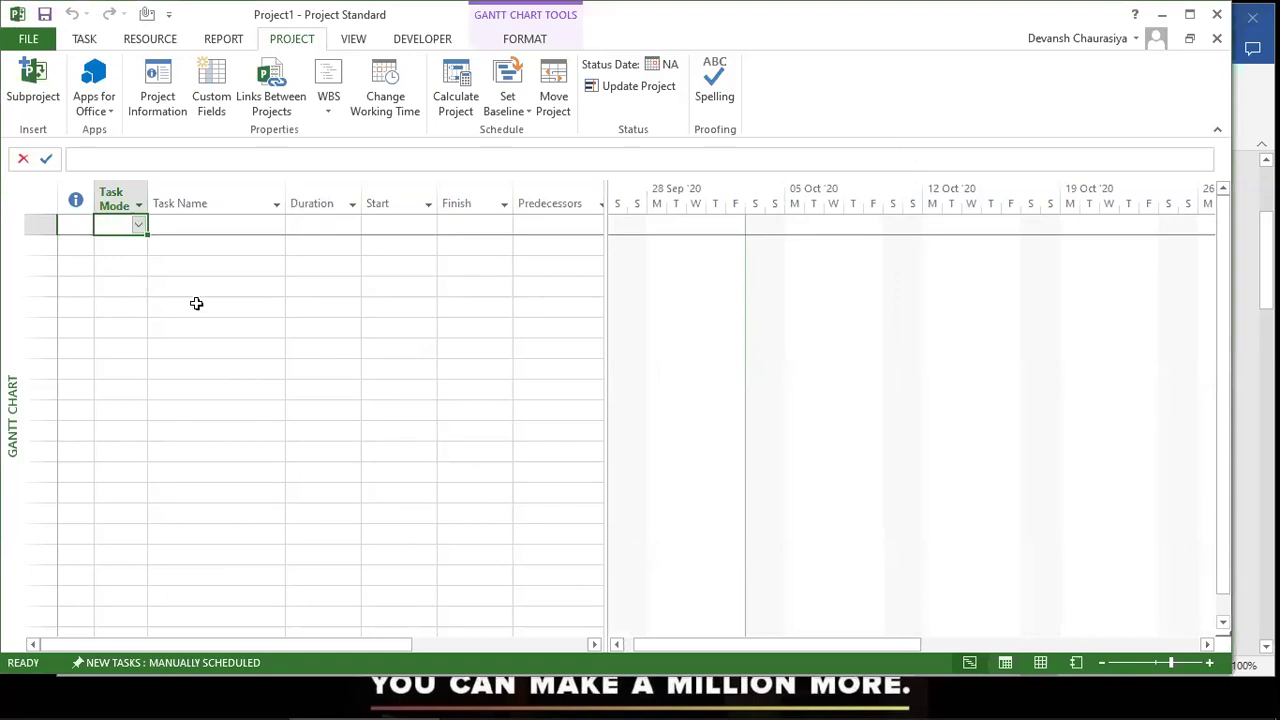
click(160, 105)
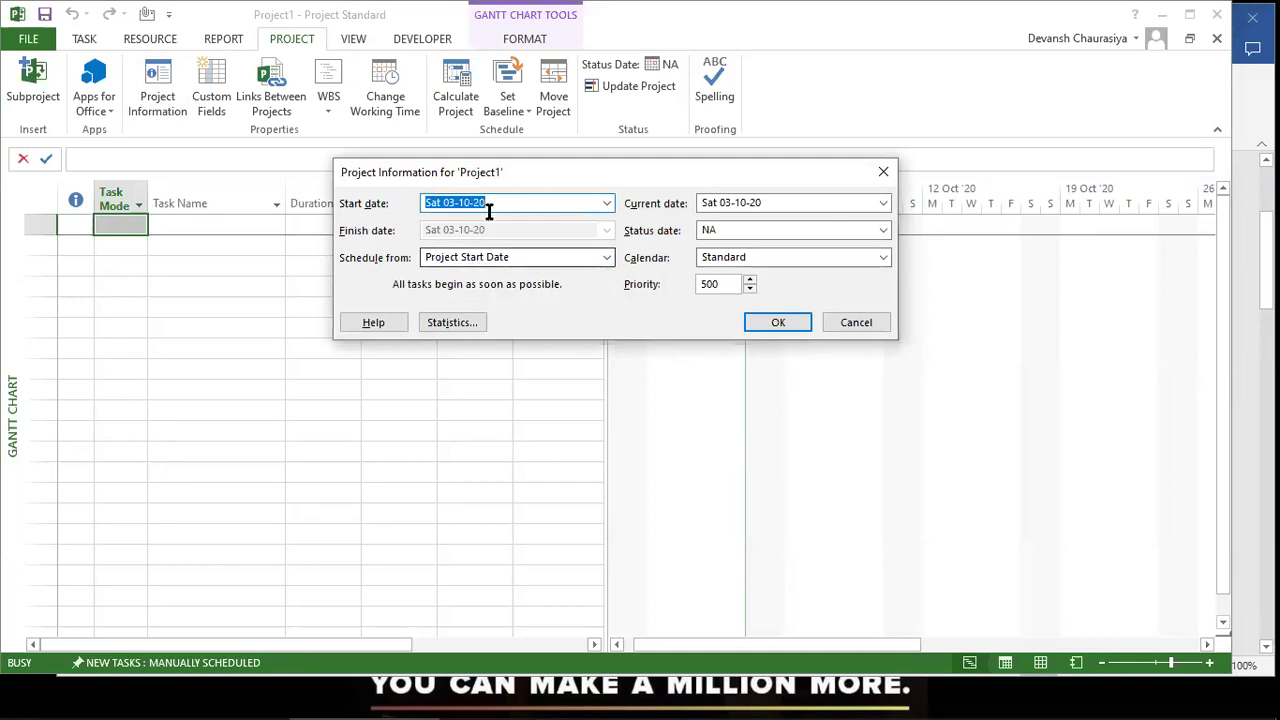
click(855, 322)
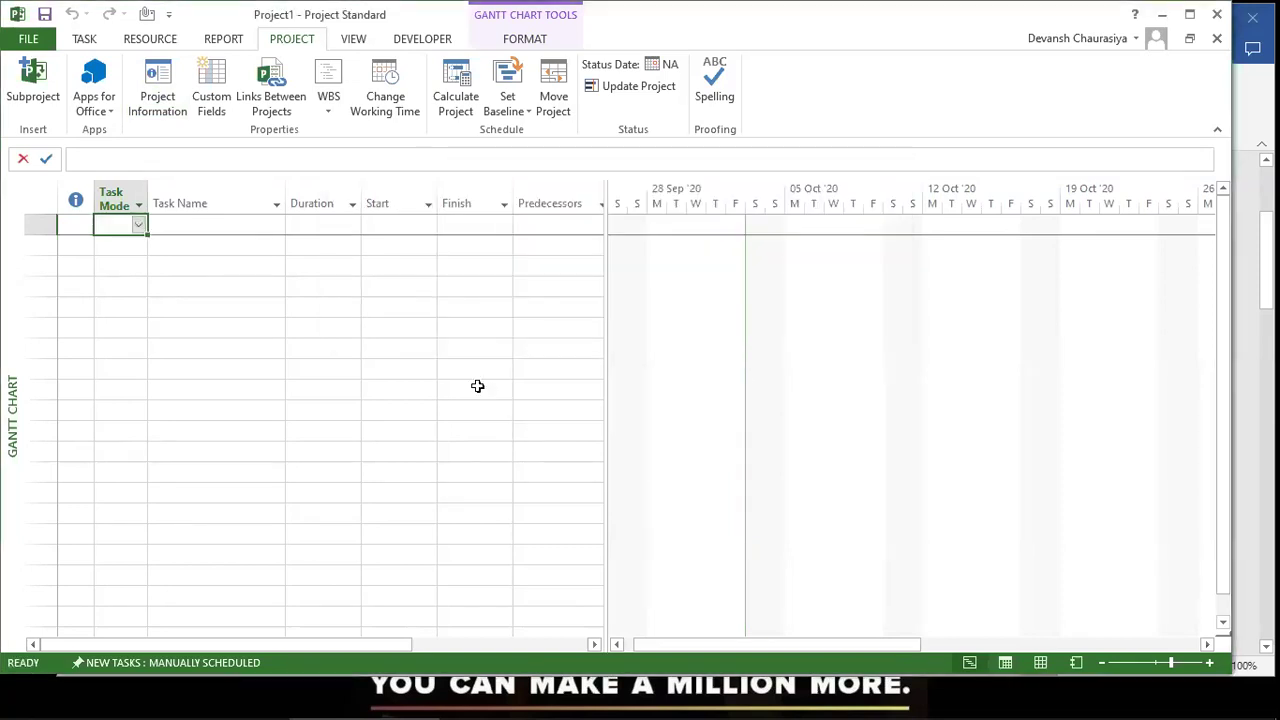
key(alt+Tab)
drag(455, 321, 787, 378)
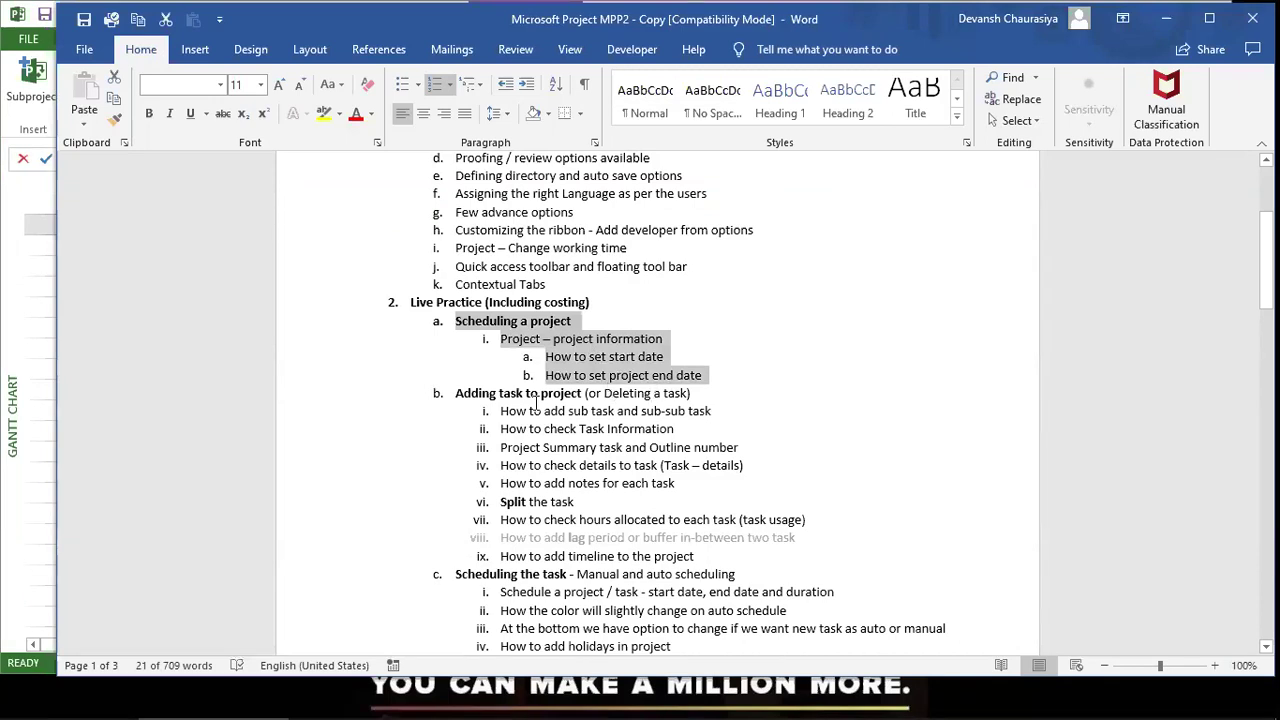
scroll(538, 398, down, 2)
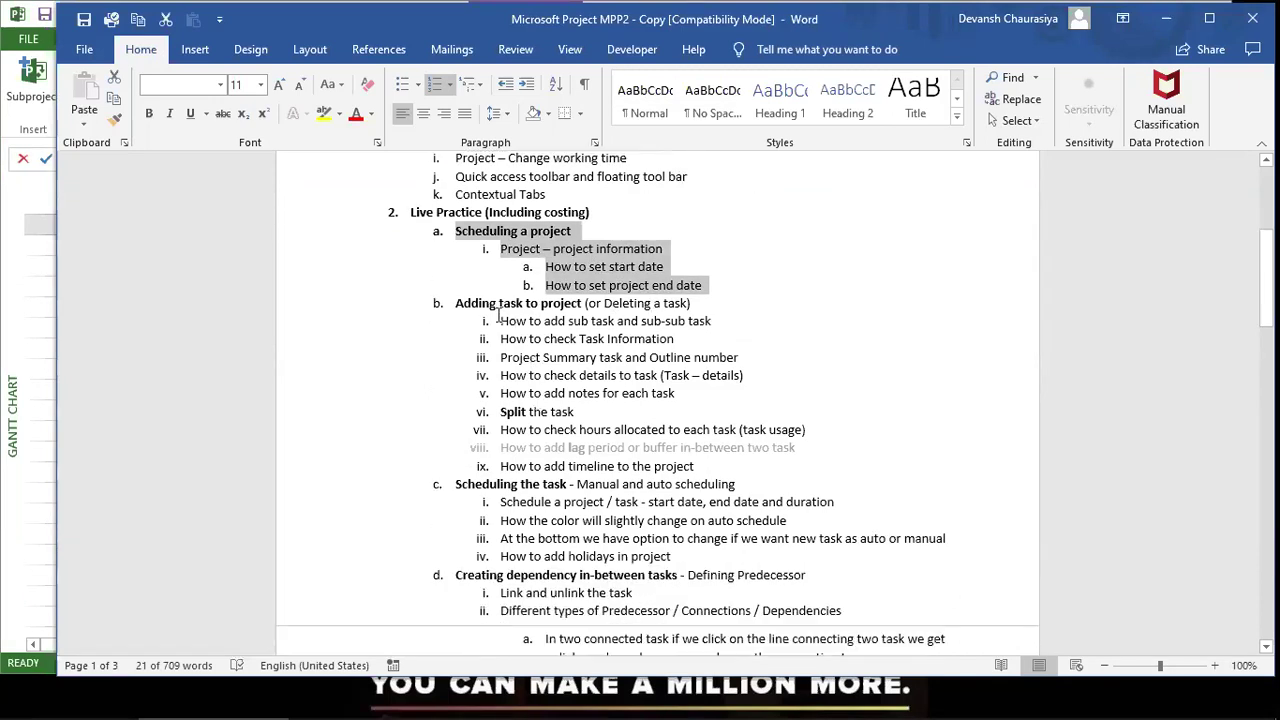
drag(455, 303, 724, 324)
key(alt+Tab)
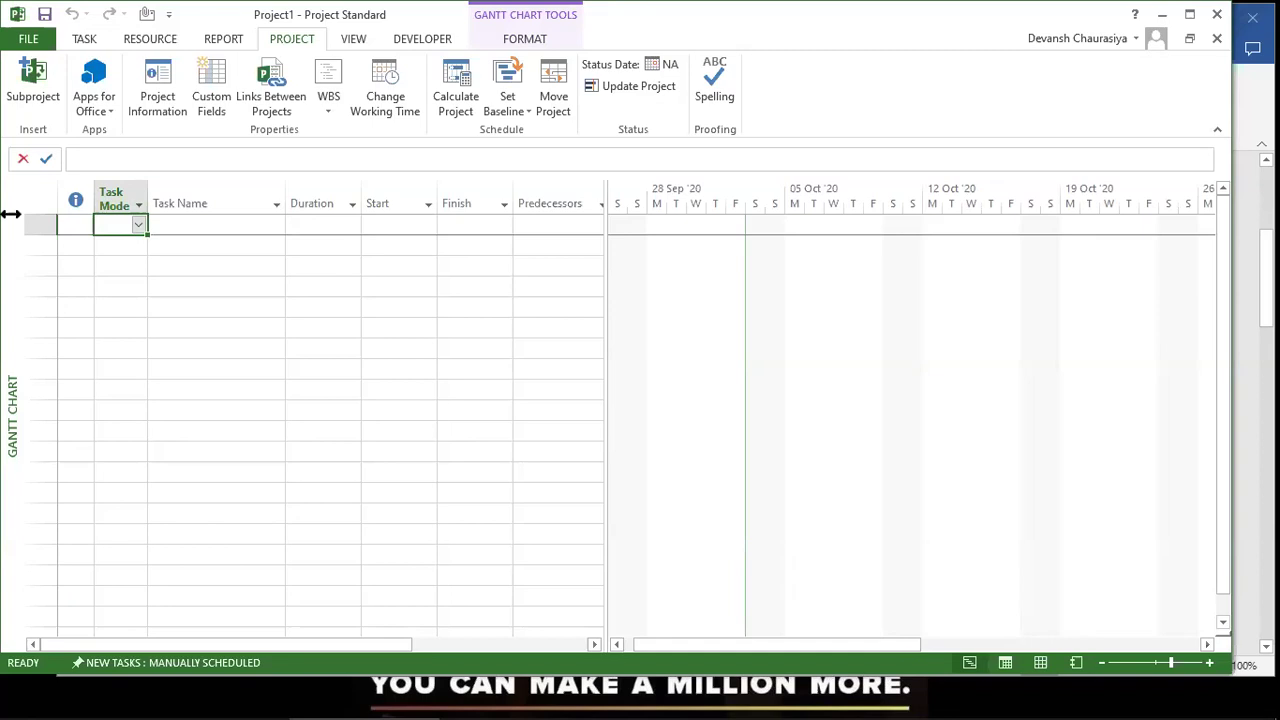
Step: Enter Project Initiation and Requirement gathering as the first two tasks and autofit the Task Name column
click(204, 226)
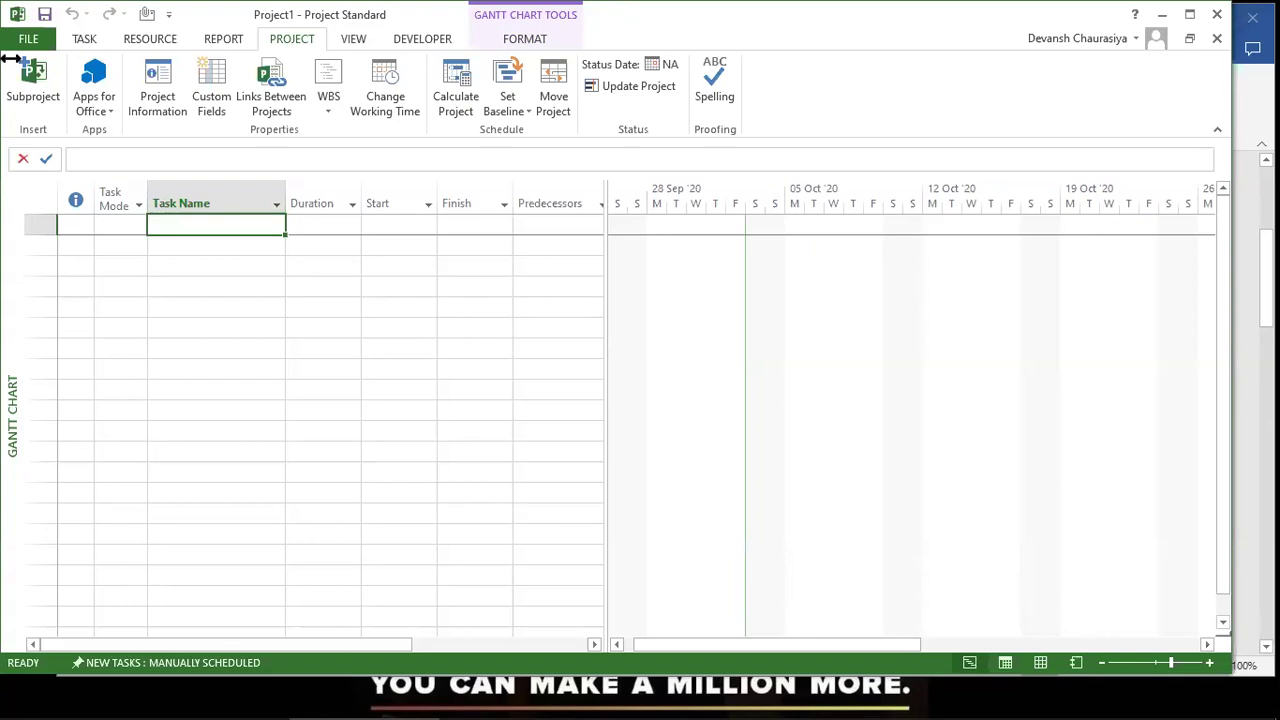
text(Project Initiation)
key(Return)
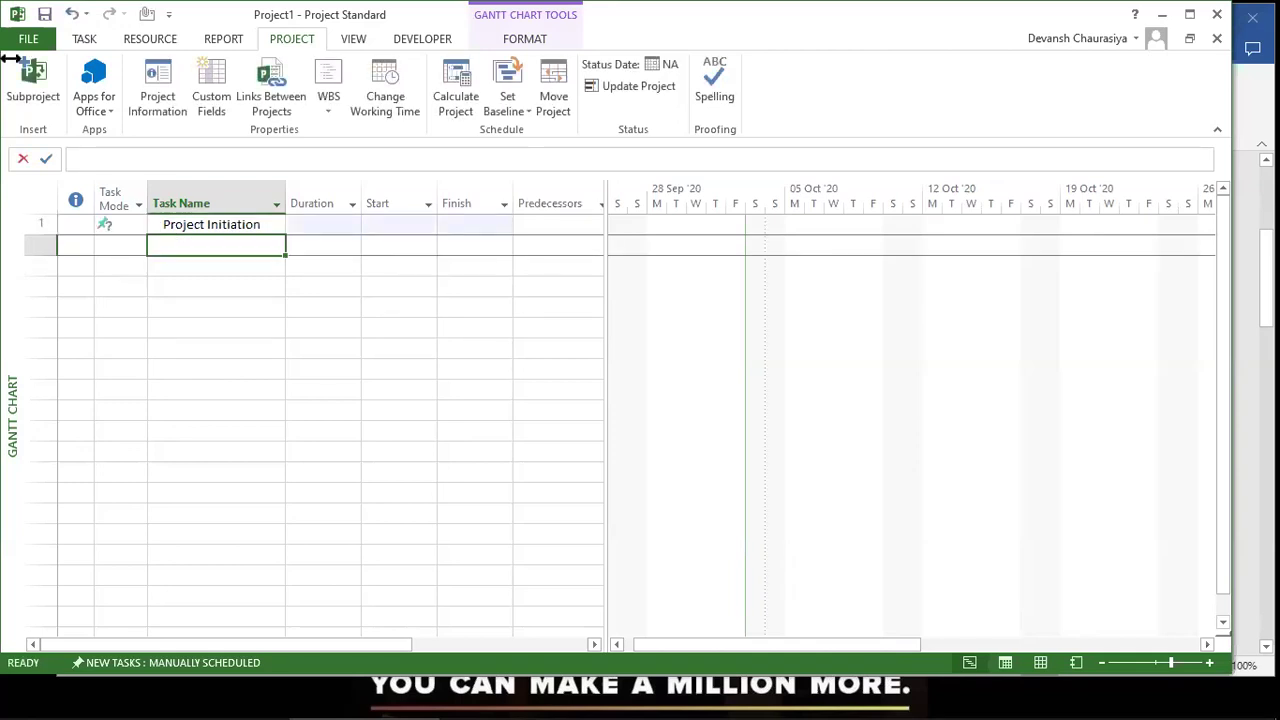
text(Requirement gathering)
key(Return)
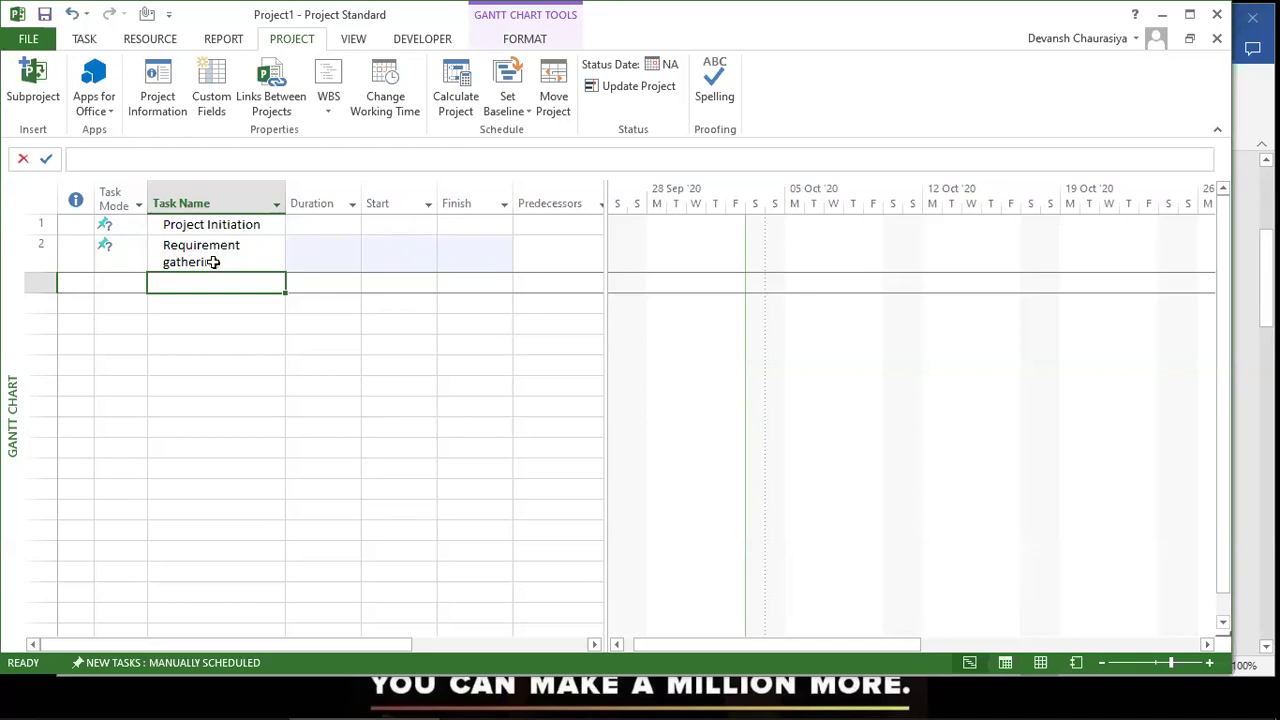
click(255, 246)
drag(289, 192, 338, 194)
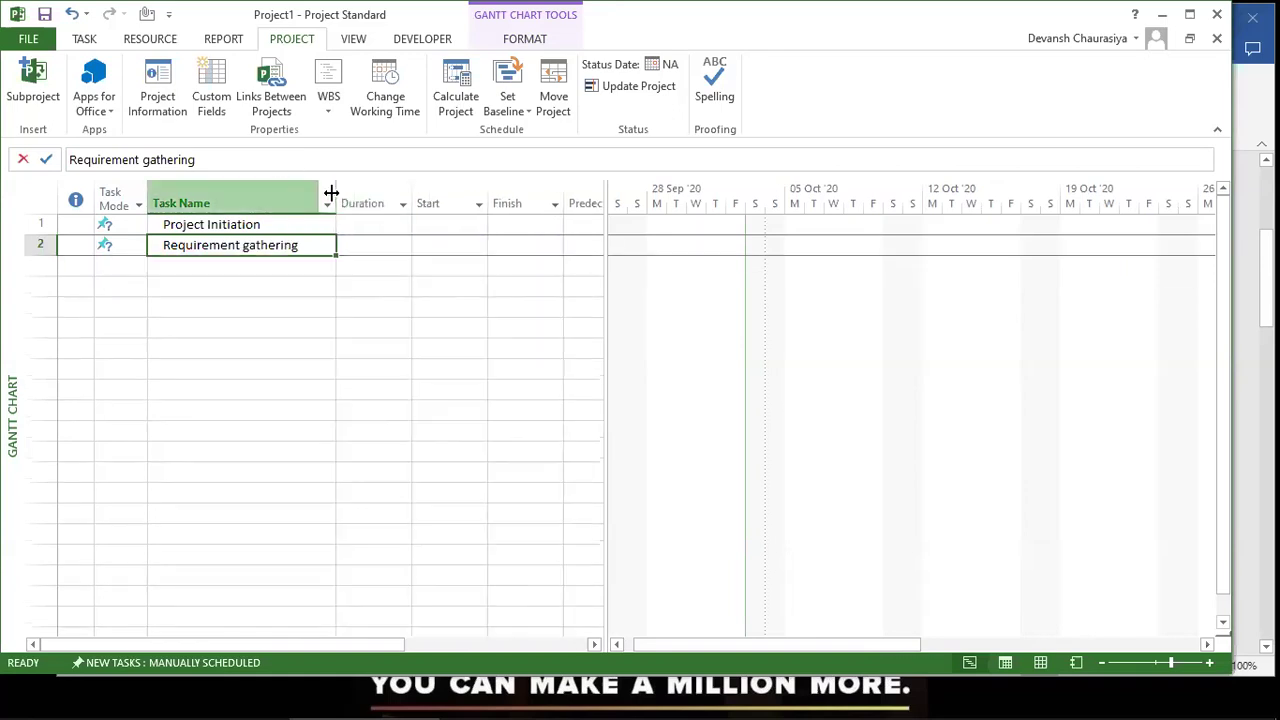
double_click(336, 187)
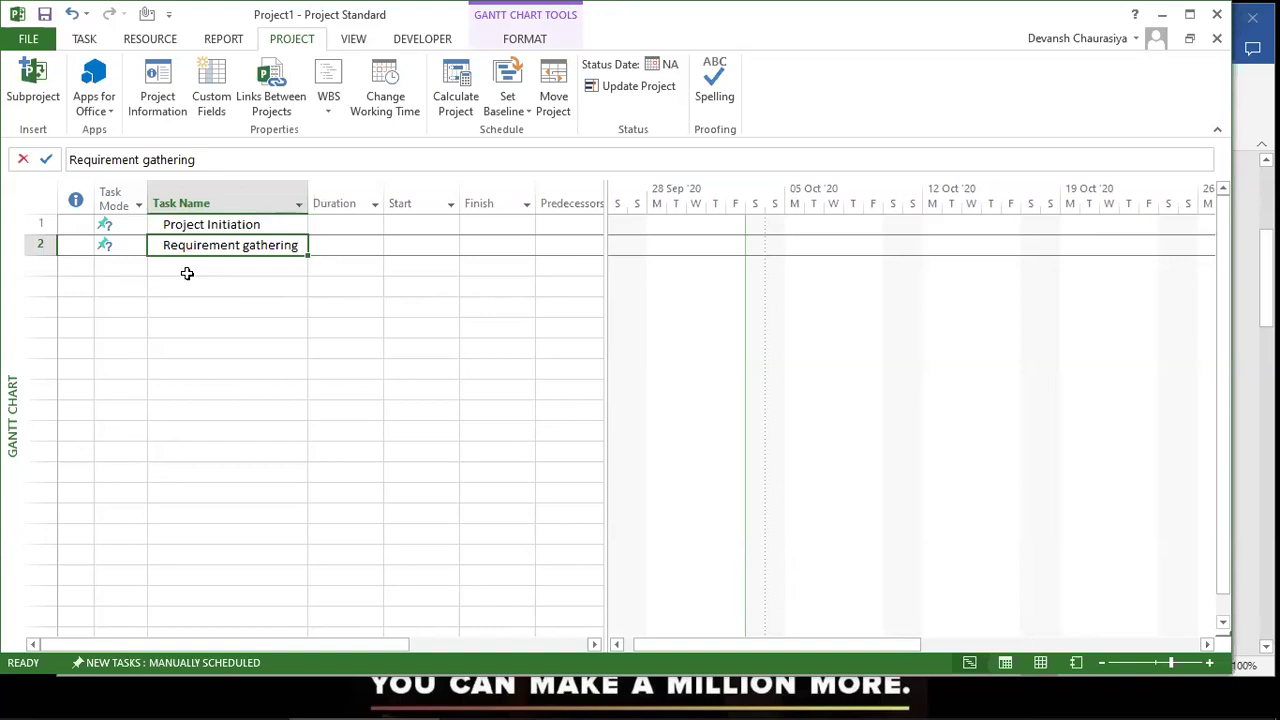
Step: Add Team buiding, Project Planning and Project Execution as tasks 3 to 5
click(188, 266)
text(Te)
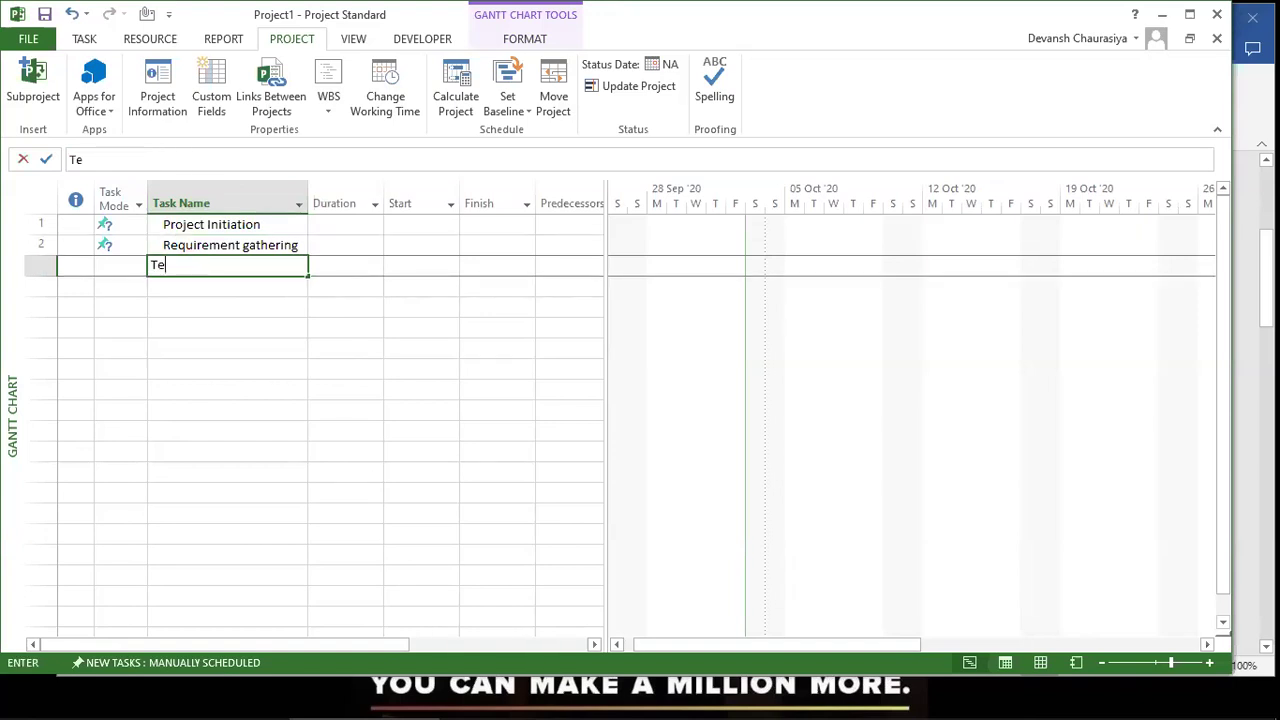
text(am buiding)
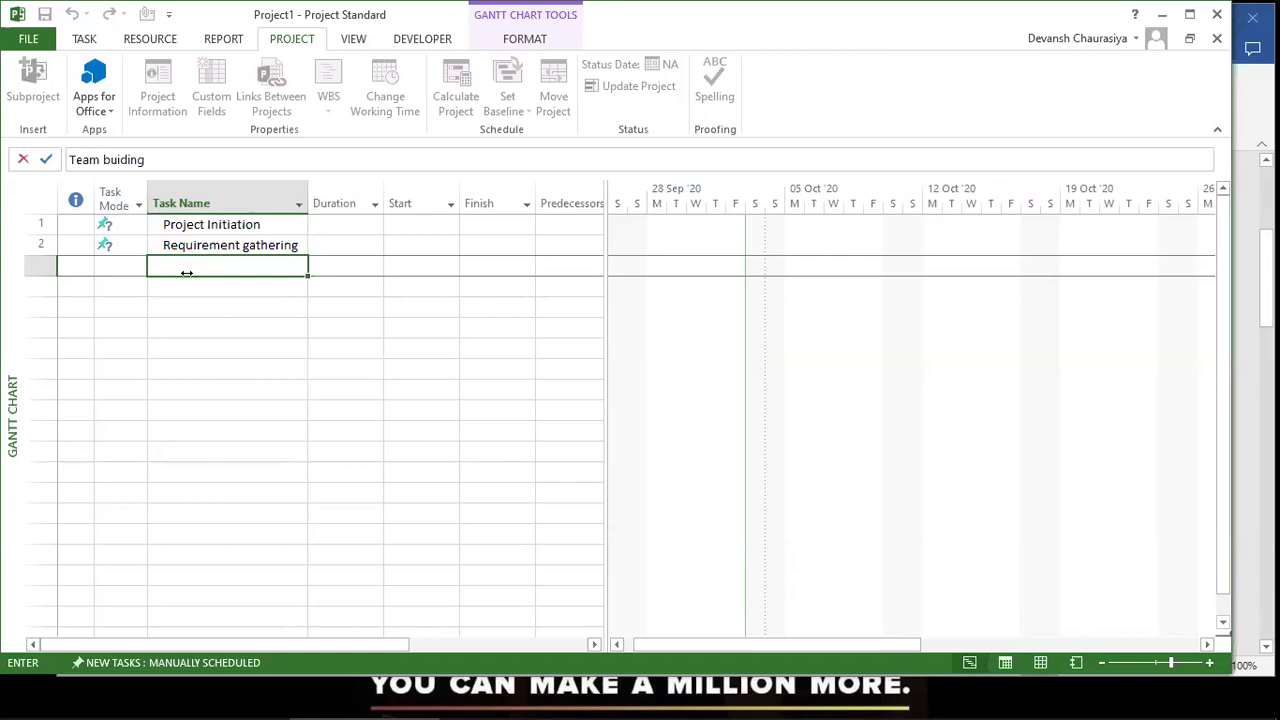
key(Return)
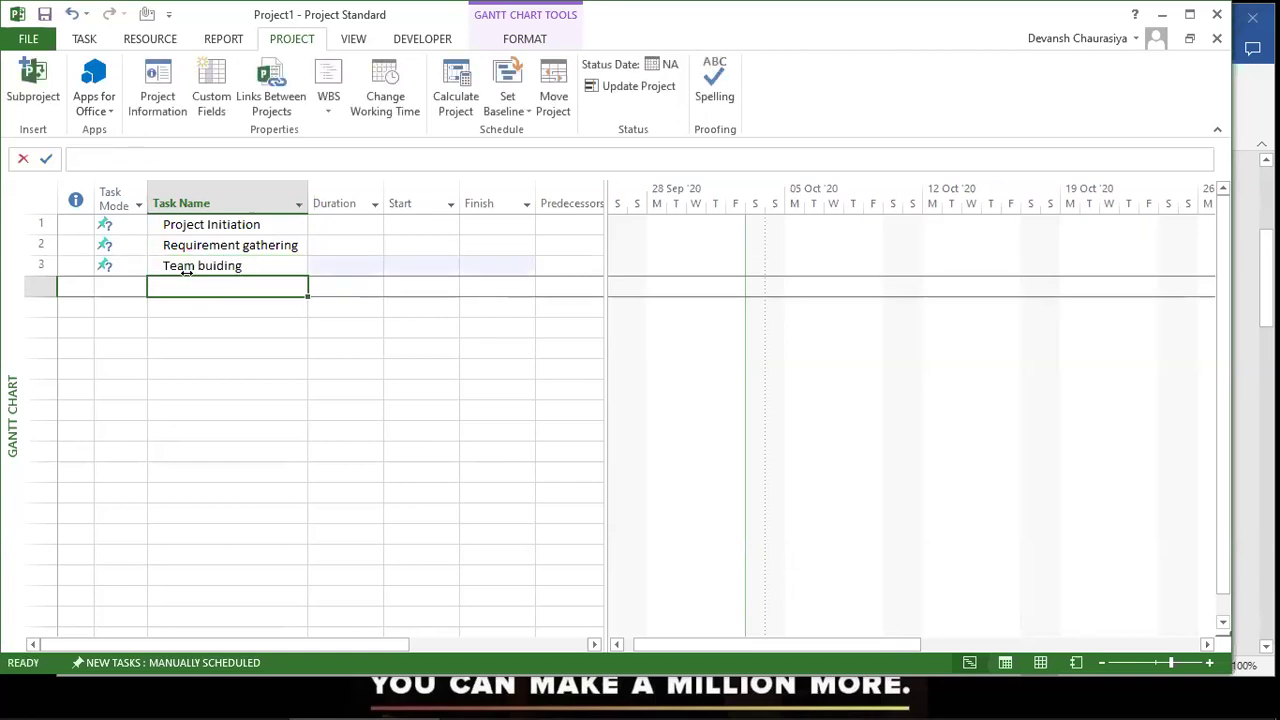
text(P)
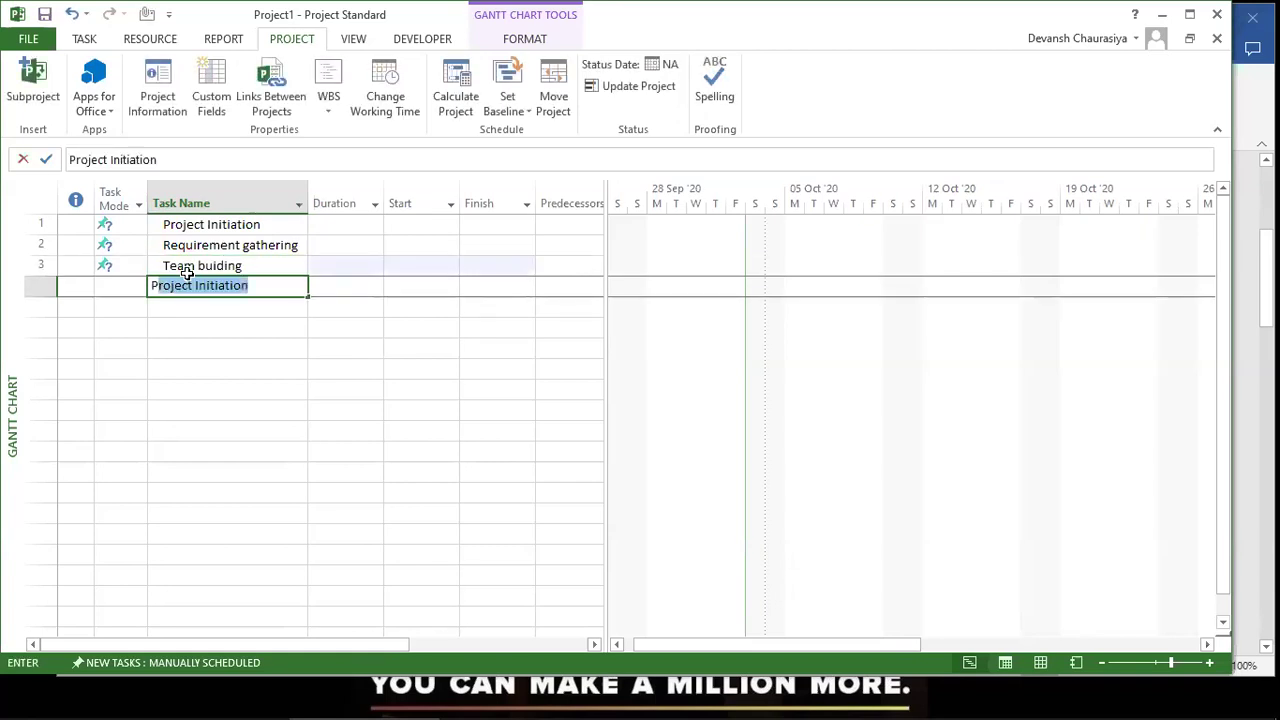
text(roject )
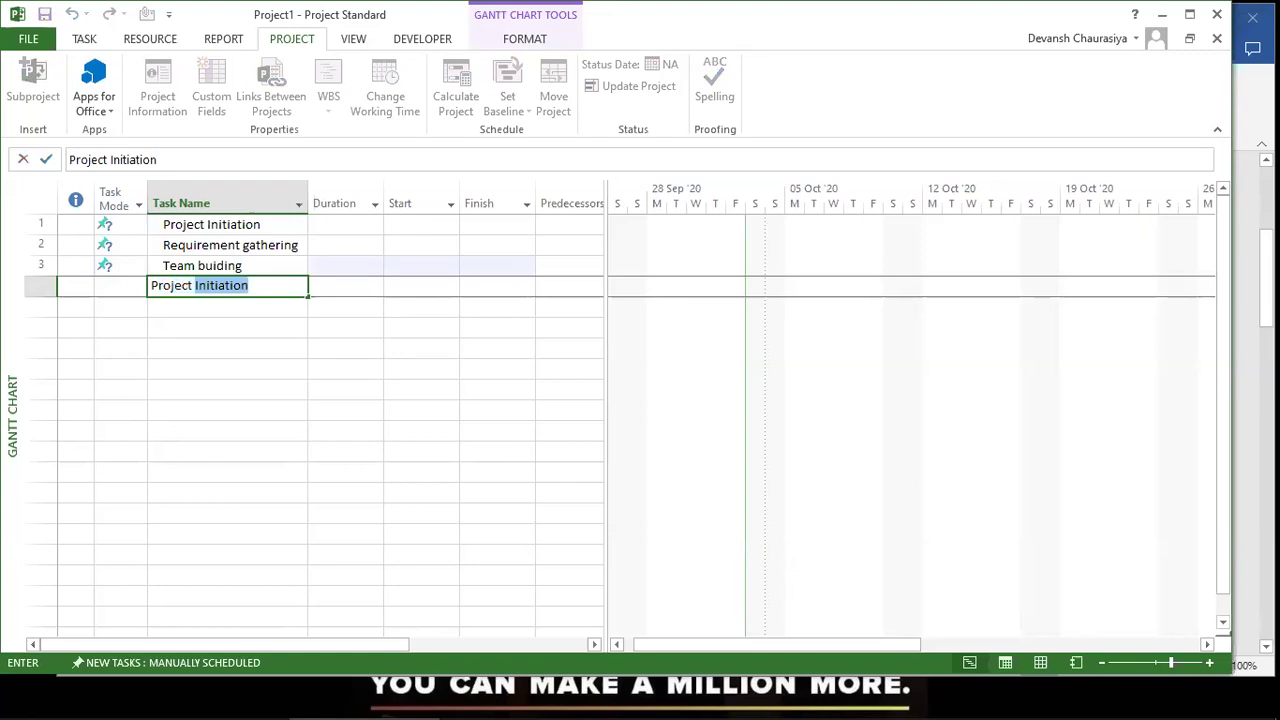
text(Planning)
key(Return)
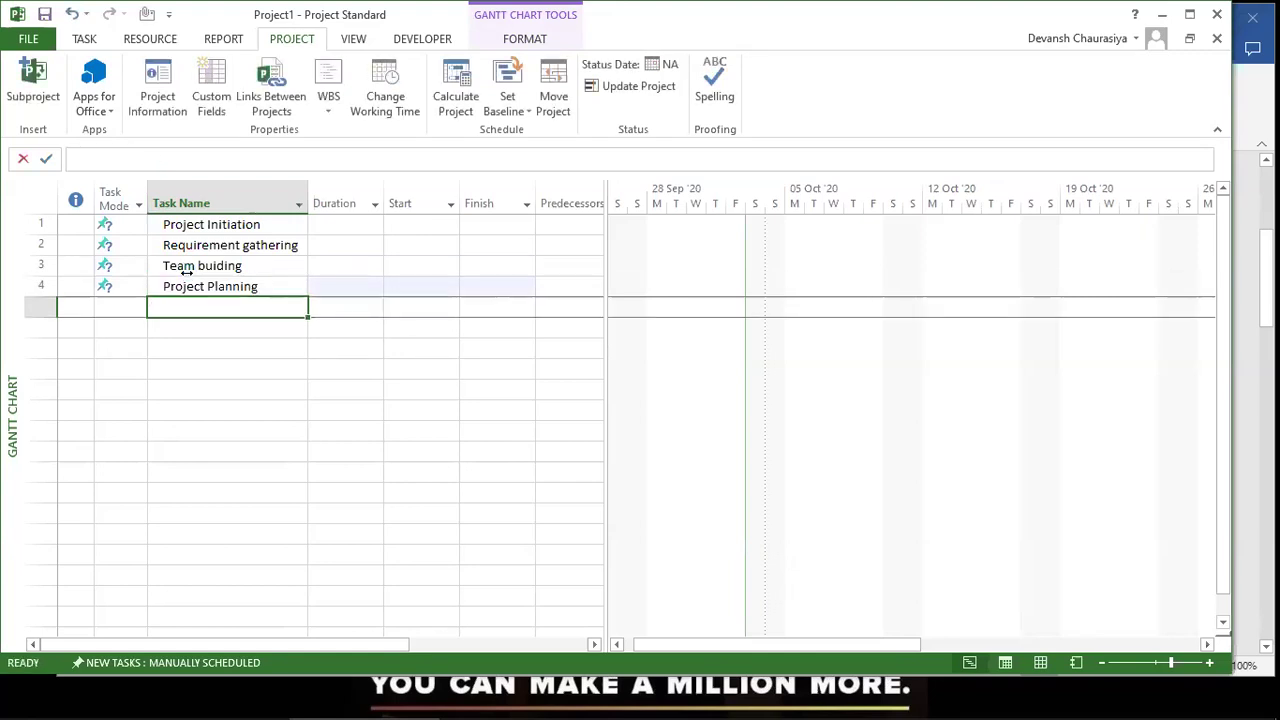
text(E)
key(BackSpace)
text(Project Execution)
key(Return)
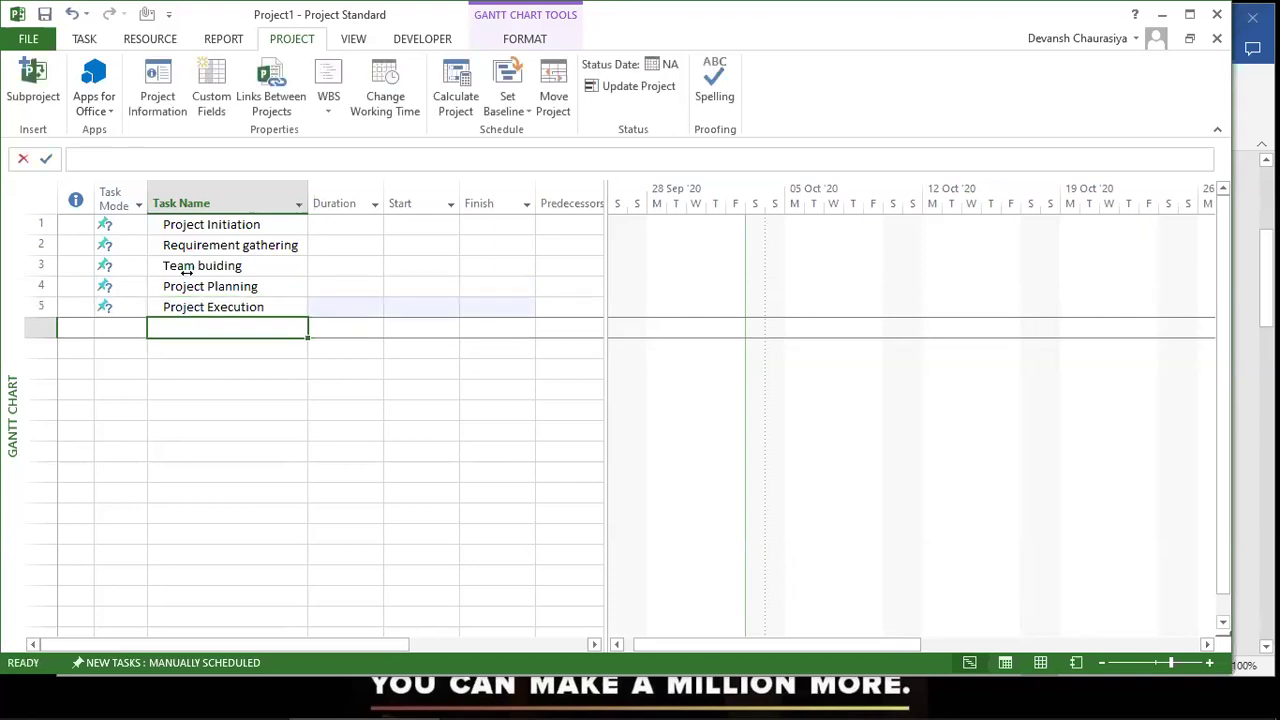
Step: Add Project Review, Project demo and Project Handover as tasks 6 to 8
text(Project)
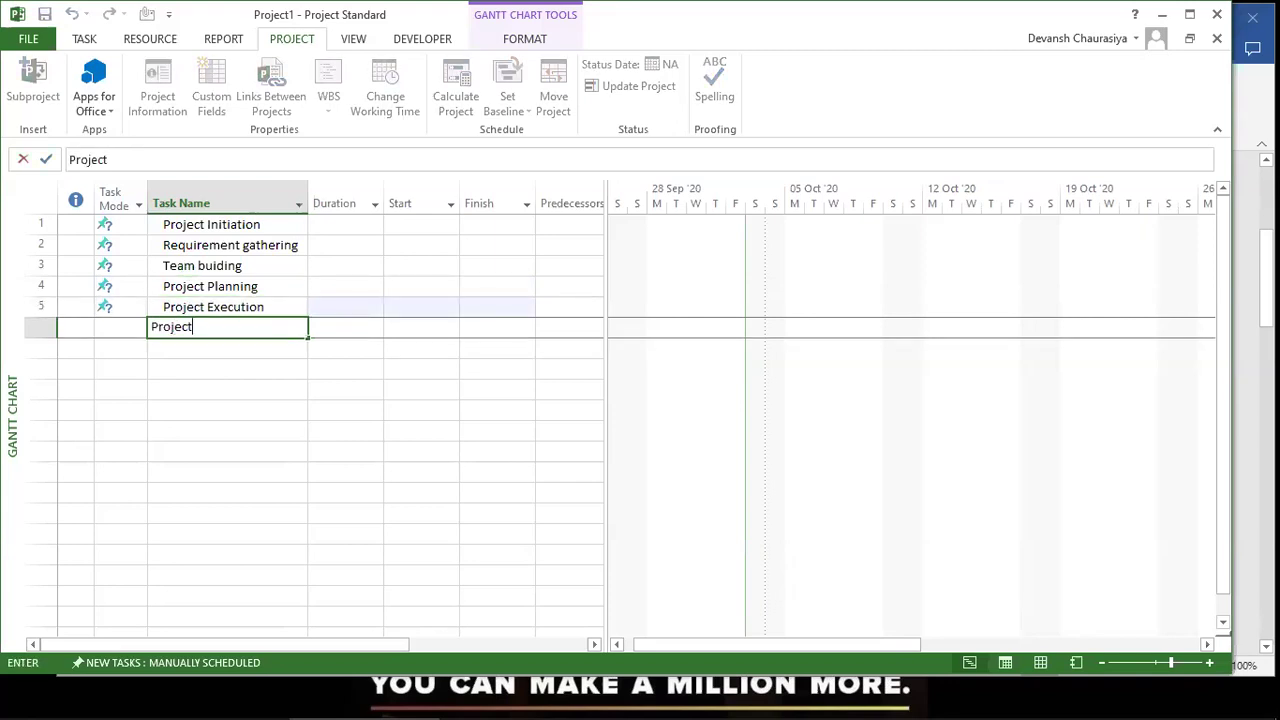
text( Review)
key(Return)
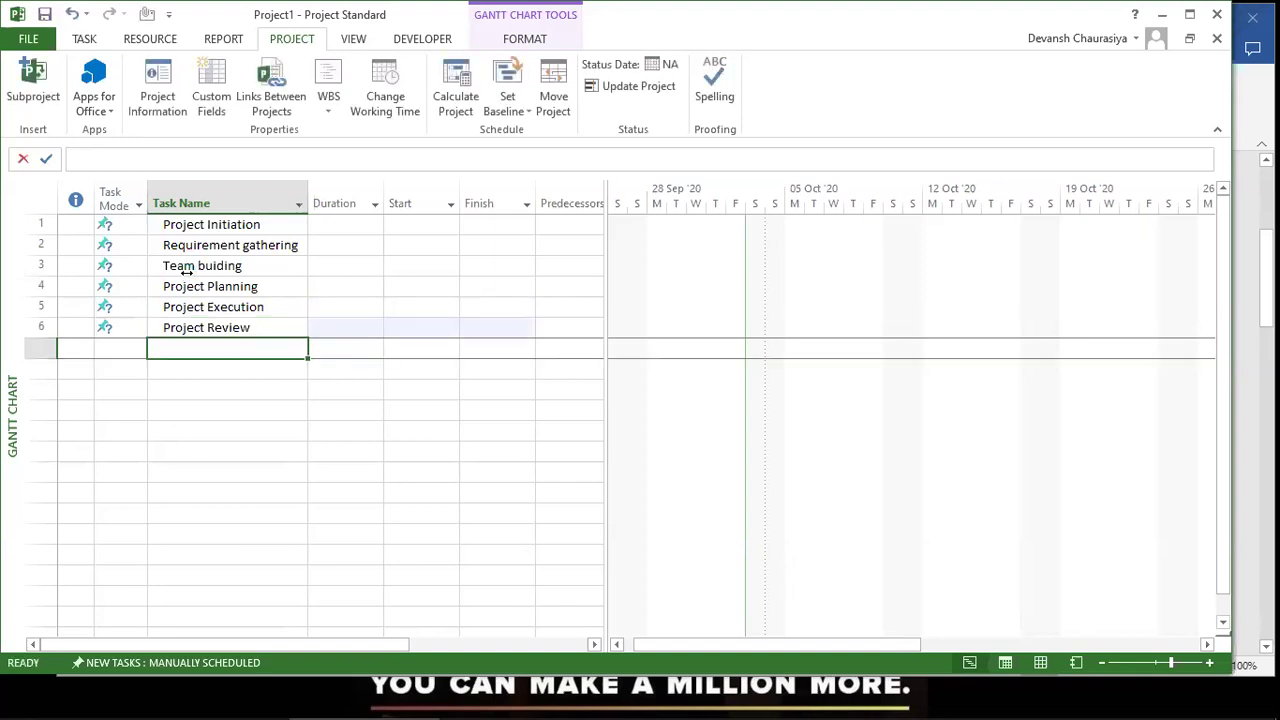
text(Projec)
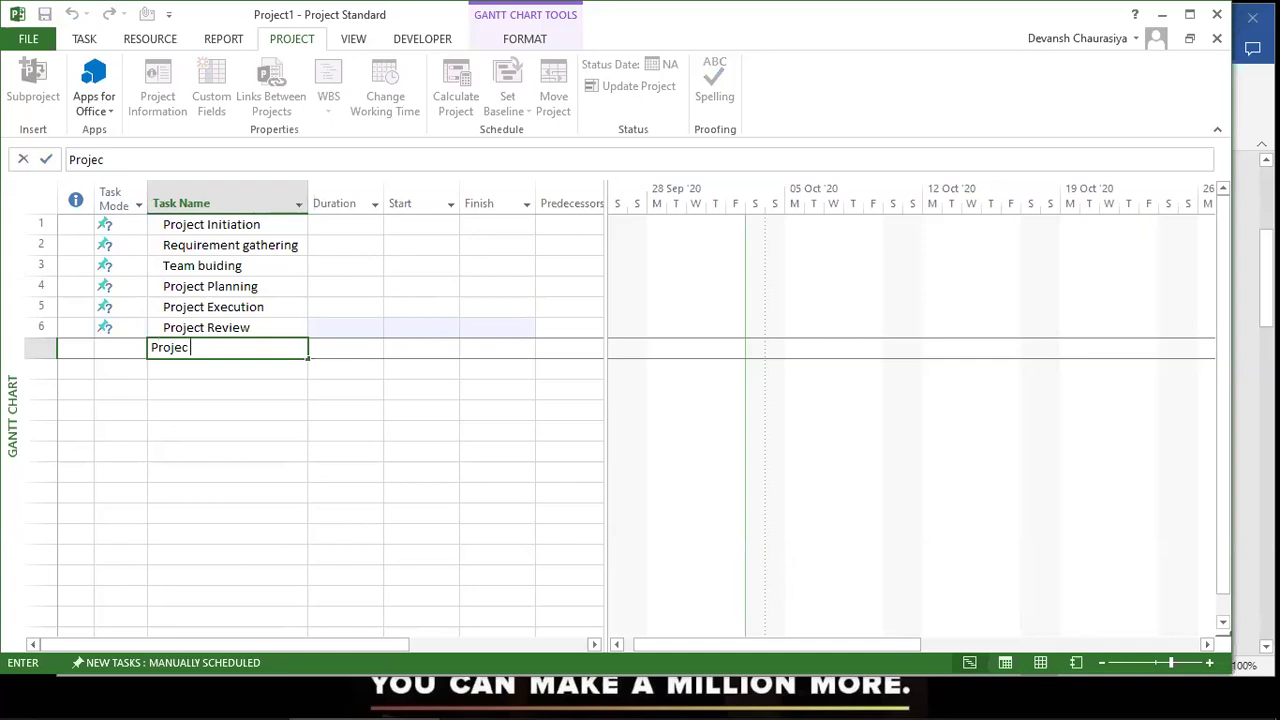
text(t demo)
key(Return)
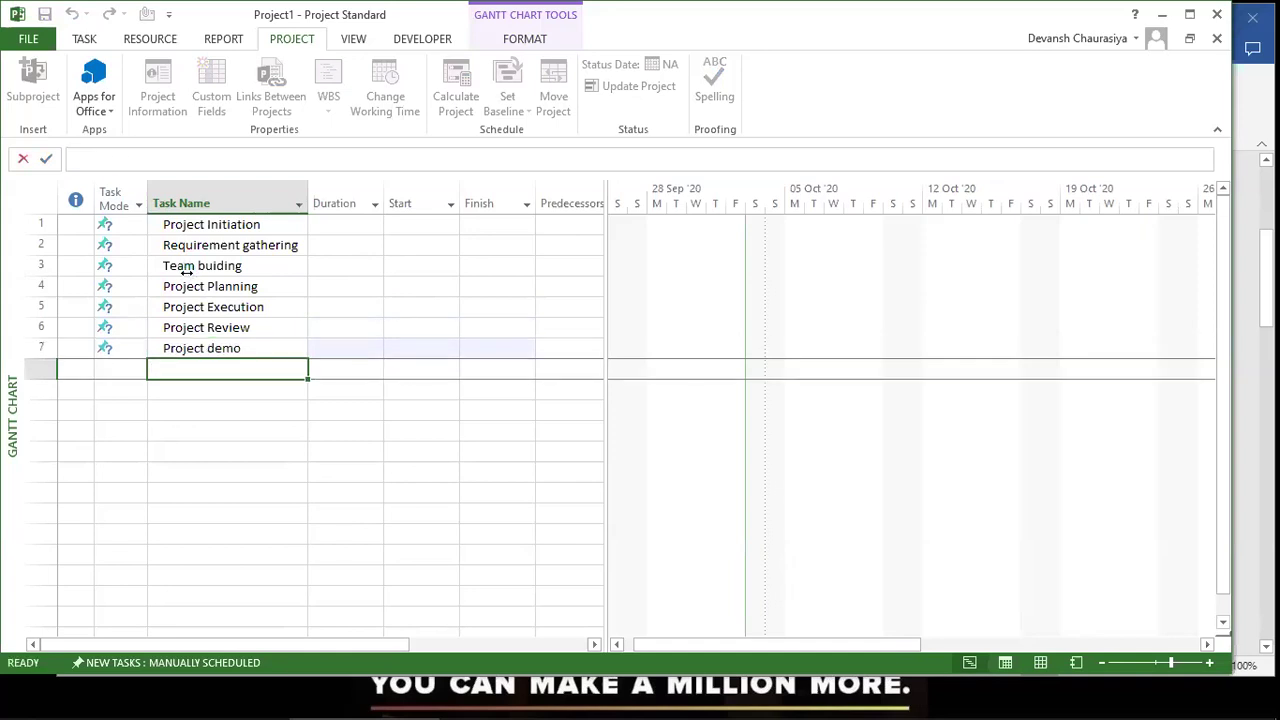
text(P)
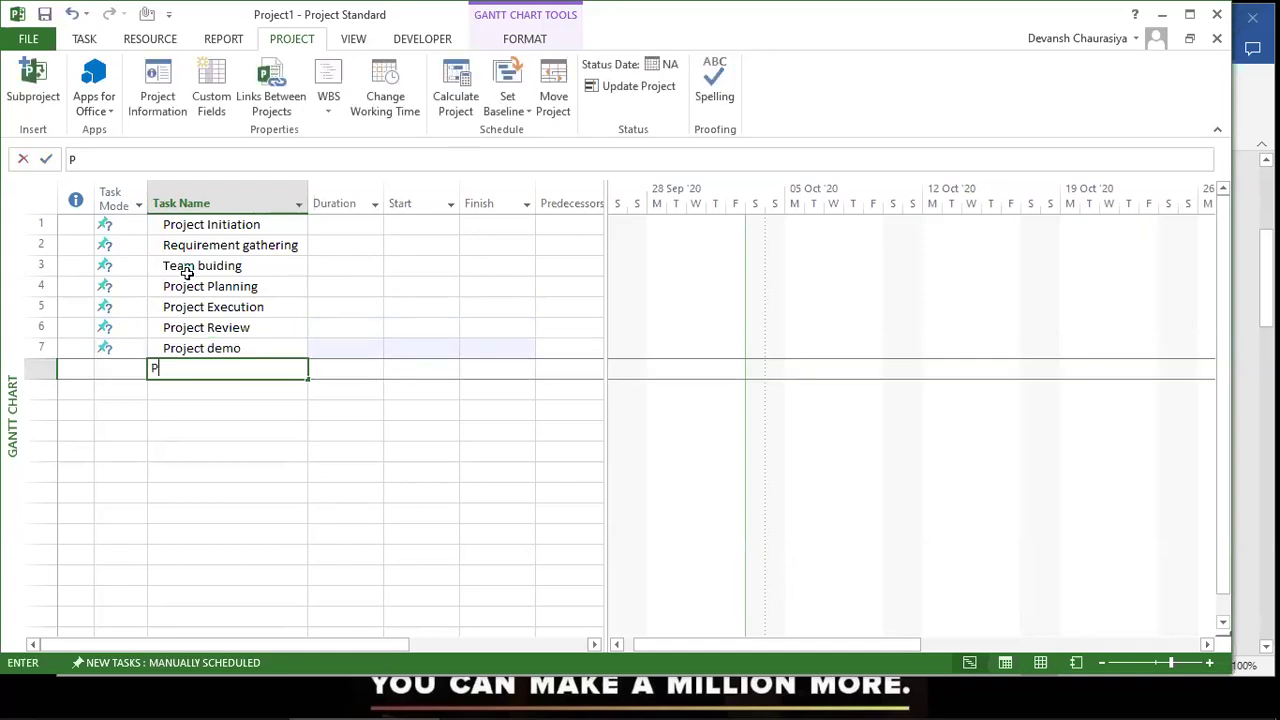
text(roject Ha)
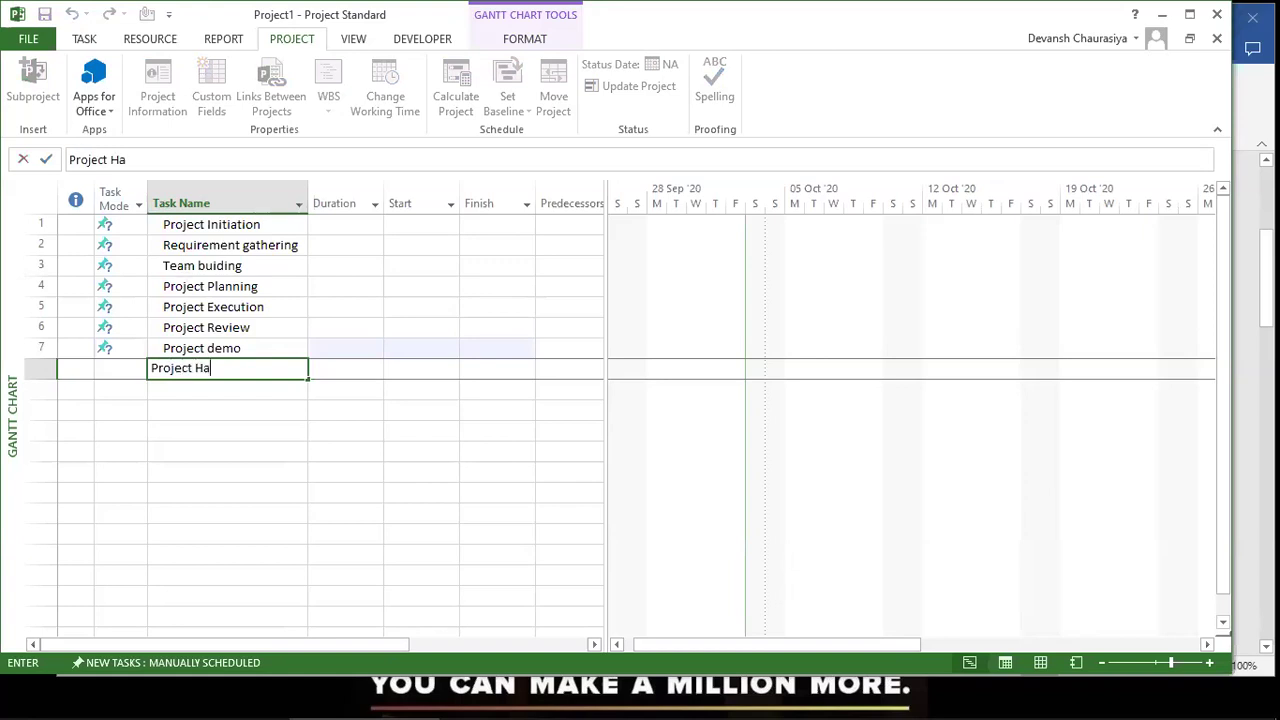
text(ndover)
key(Return)
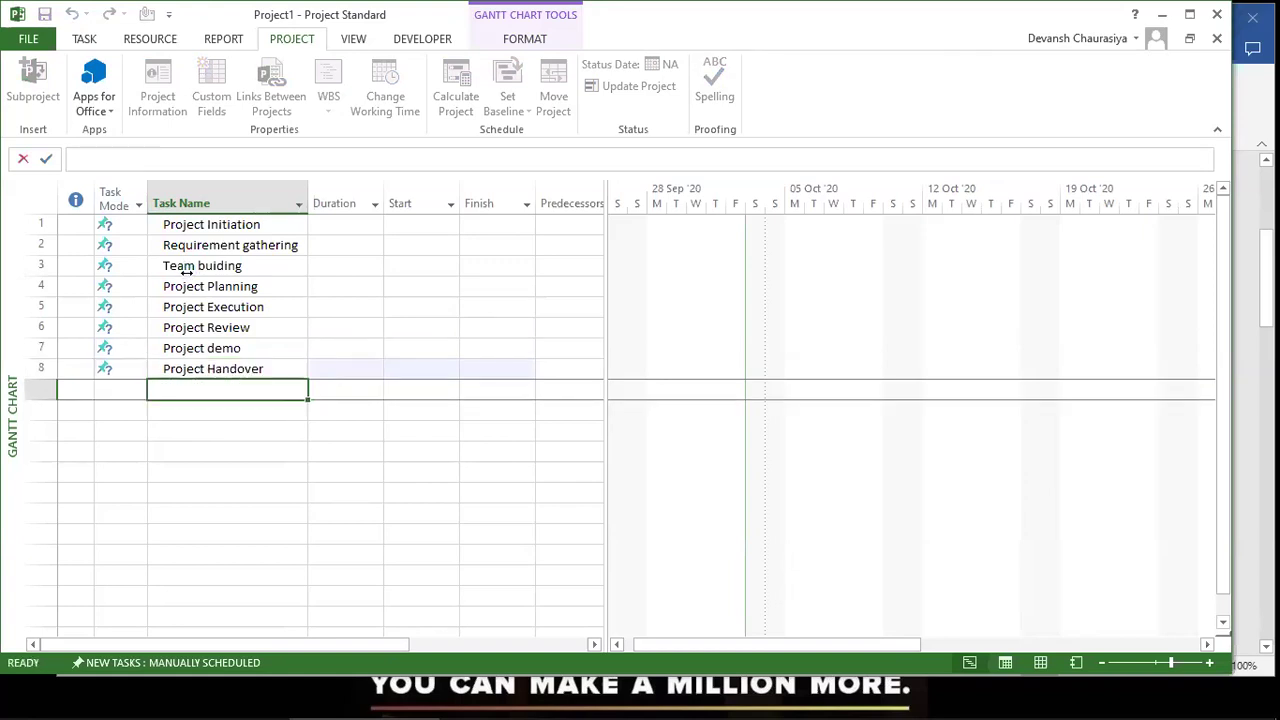
Step: Select the eight task names and the Review and demo rows, ending on Project demo, then show the TASK tab
click(207, 224)
drag(207, 258, 203, 368)
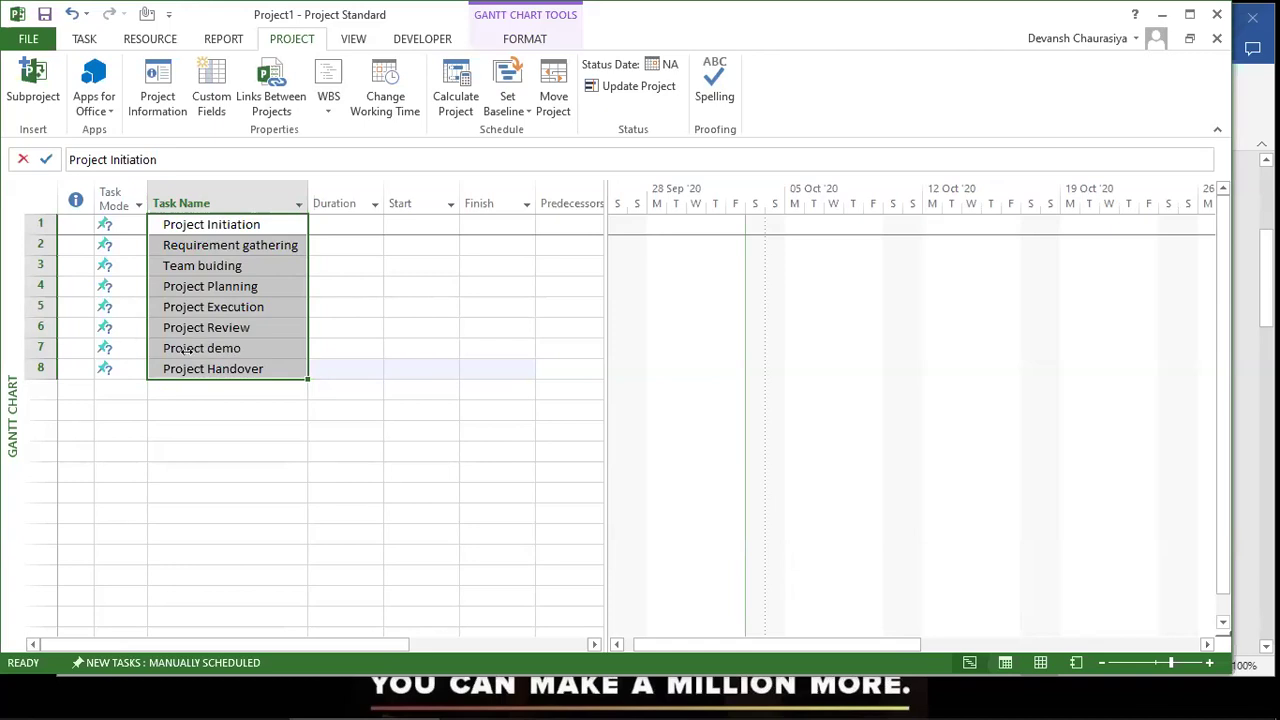
click(231, 348)
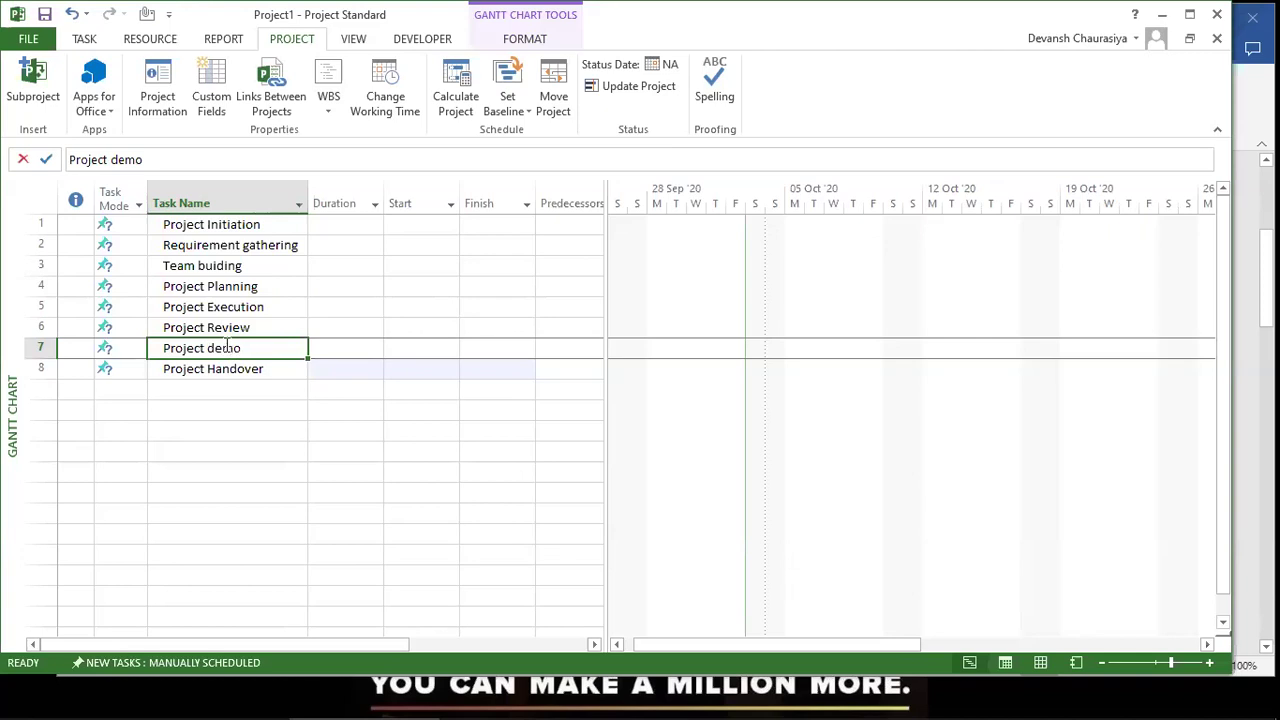
click(41, 327)
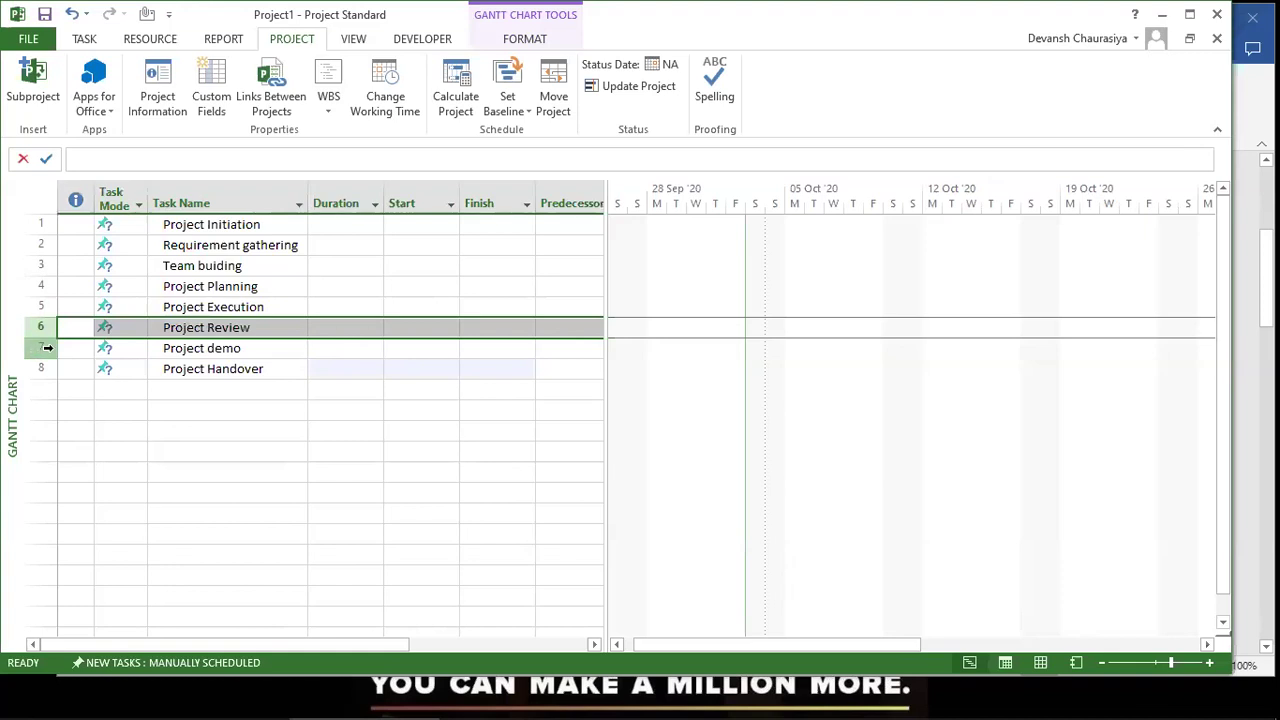
click(48, 347)
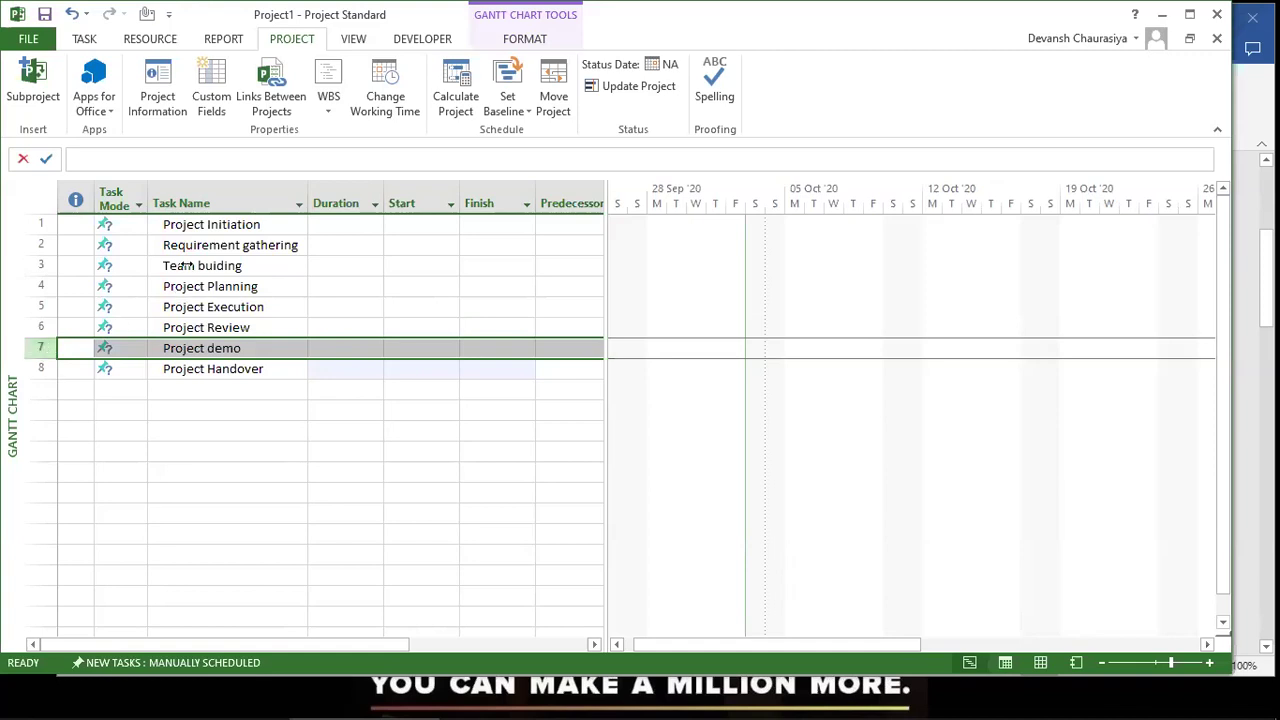
click(203, 349)
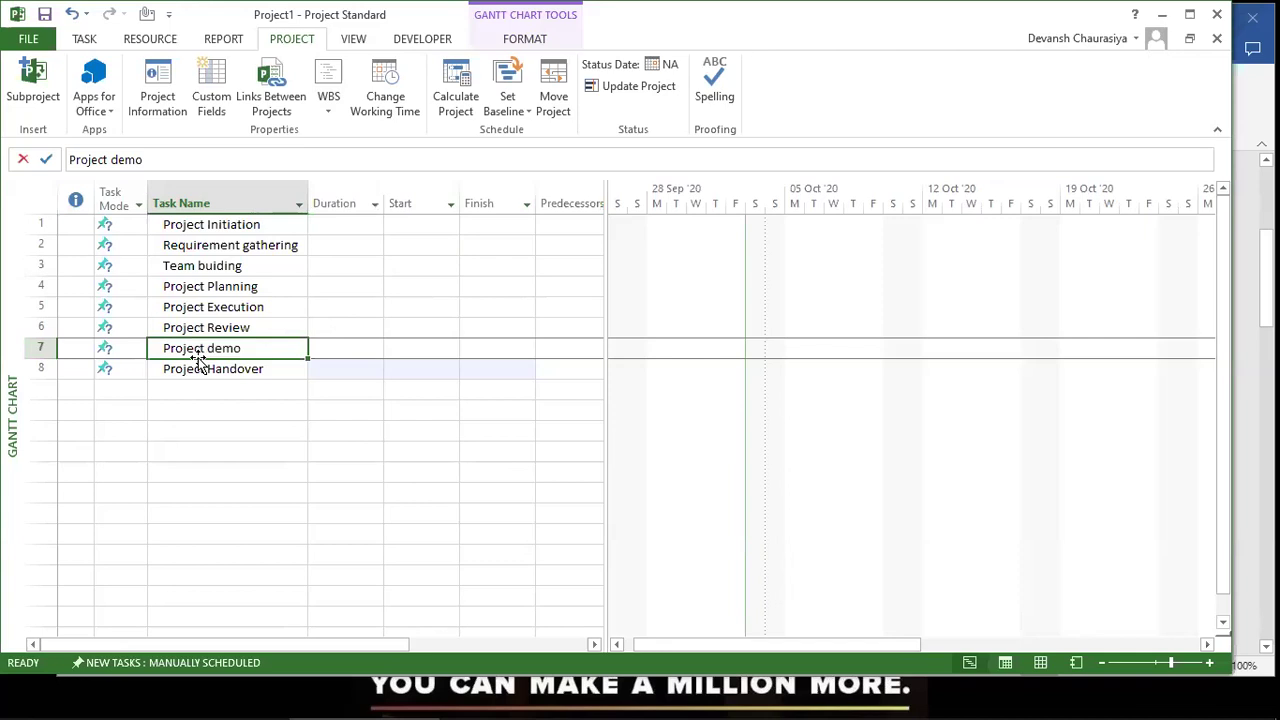
click(87, 45)
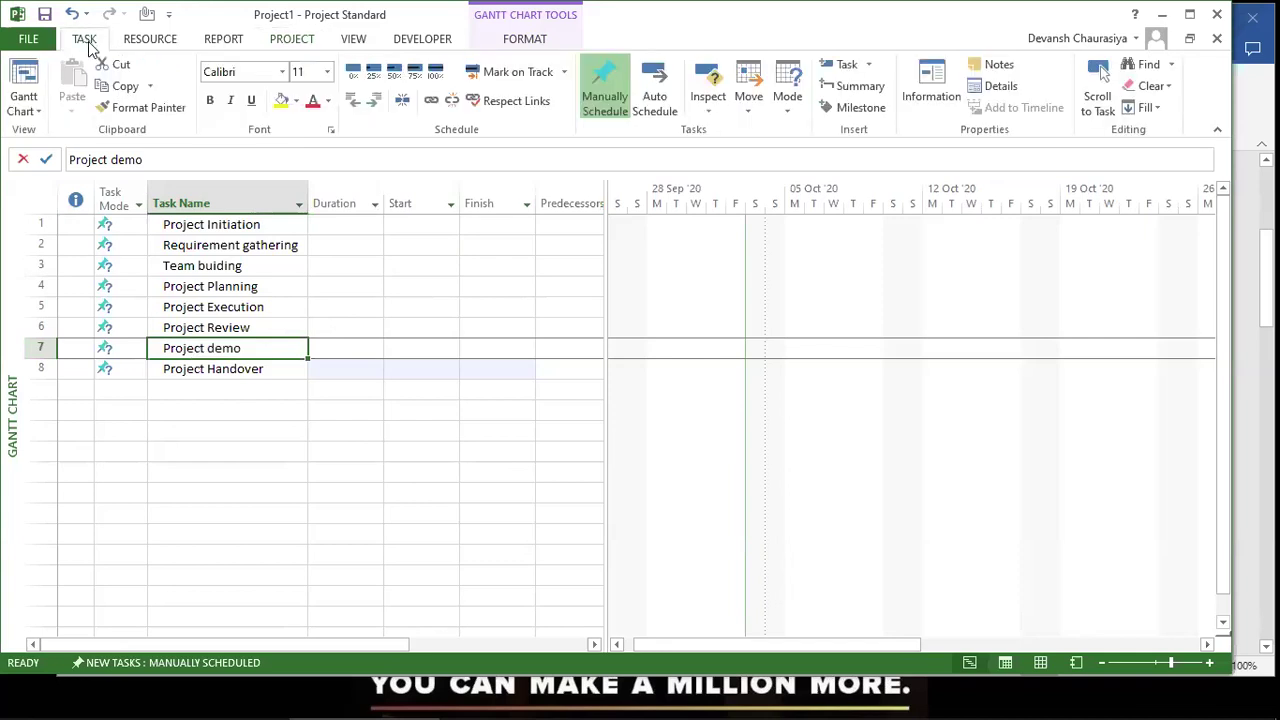
Step: Indent Project demo under Project Review, then collapse and re-expand Project Review to confirm the outline
click(376, 101)
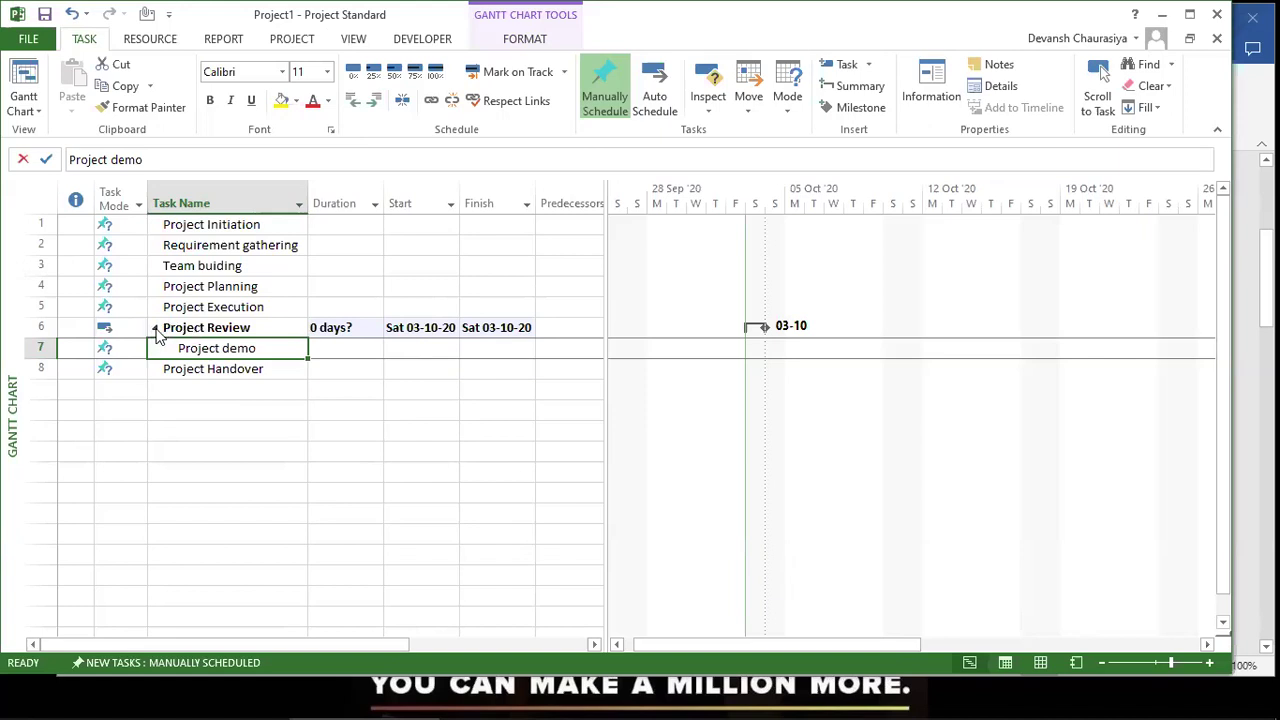
click(156, 333)
click(156, 333)
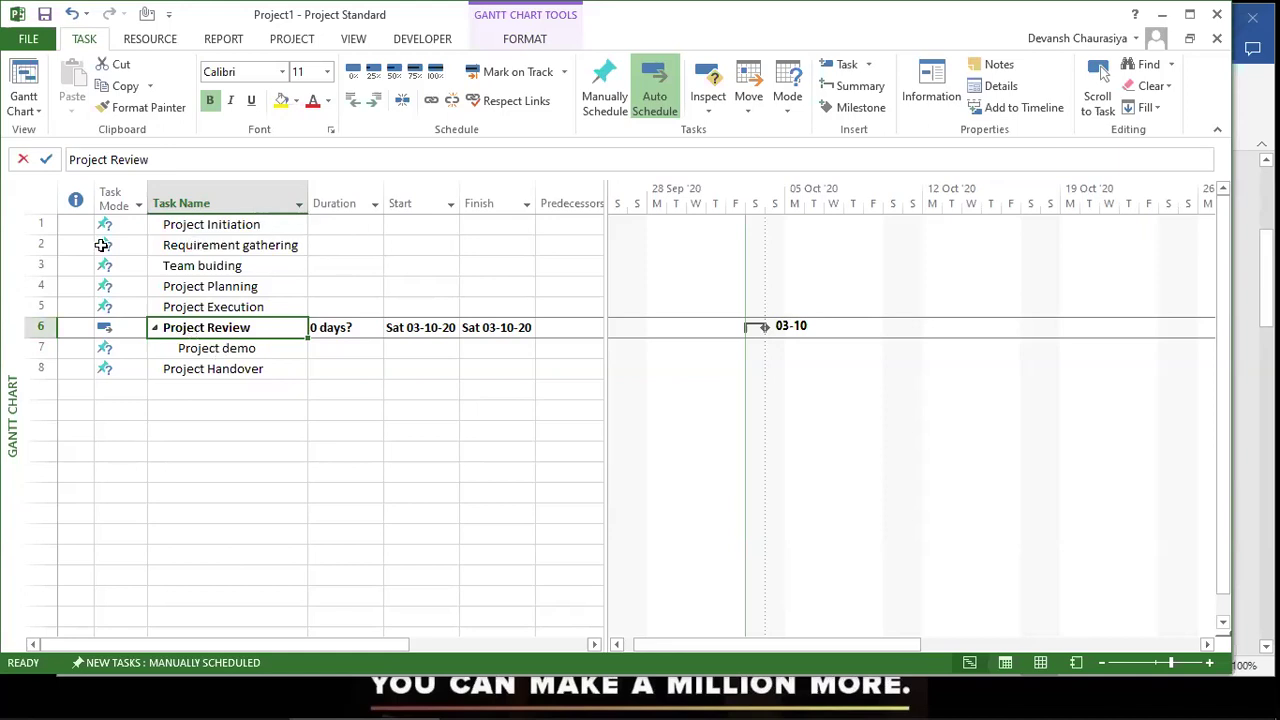
drag(125, 224, 124, 310)
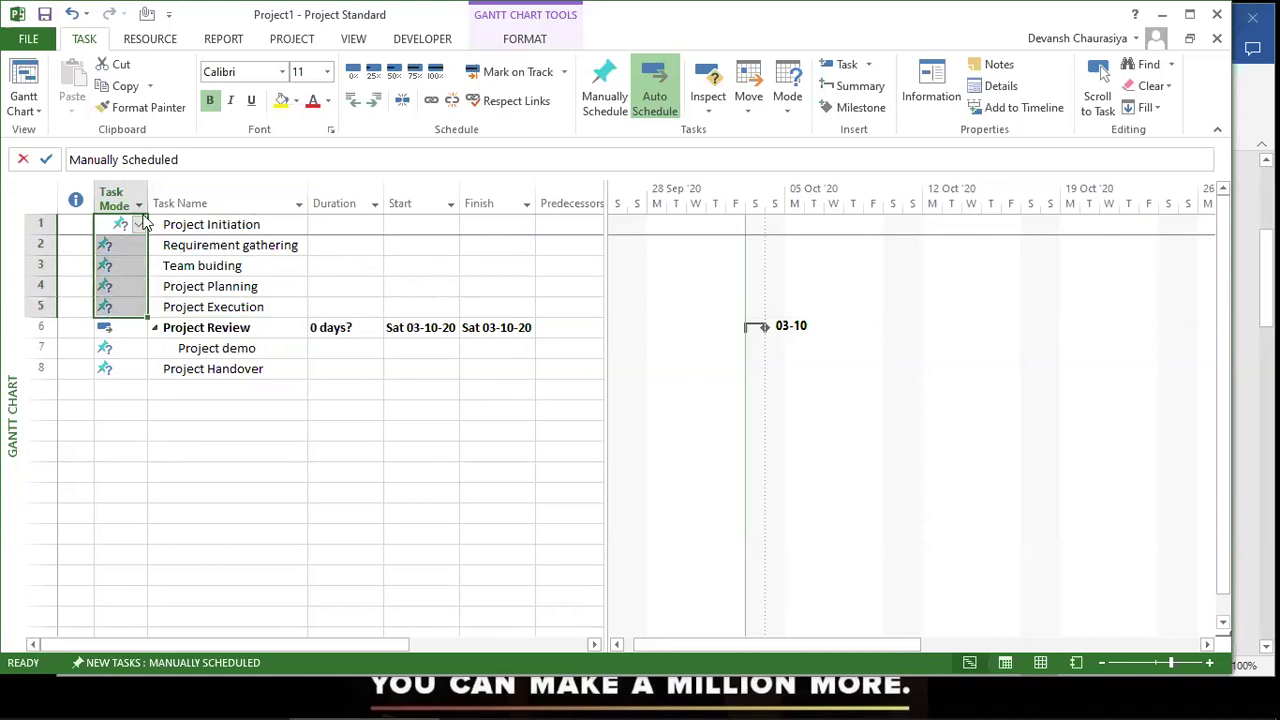
click(139, 224)
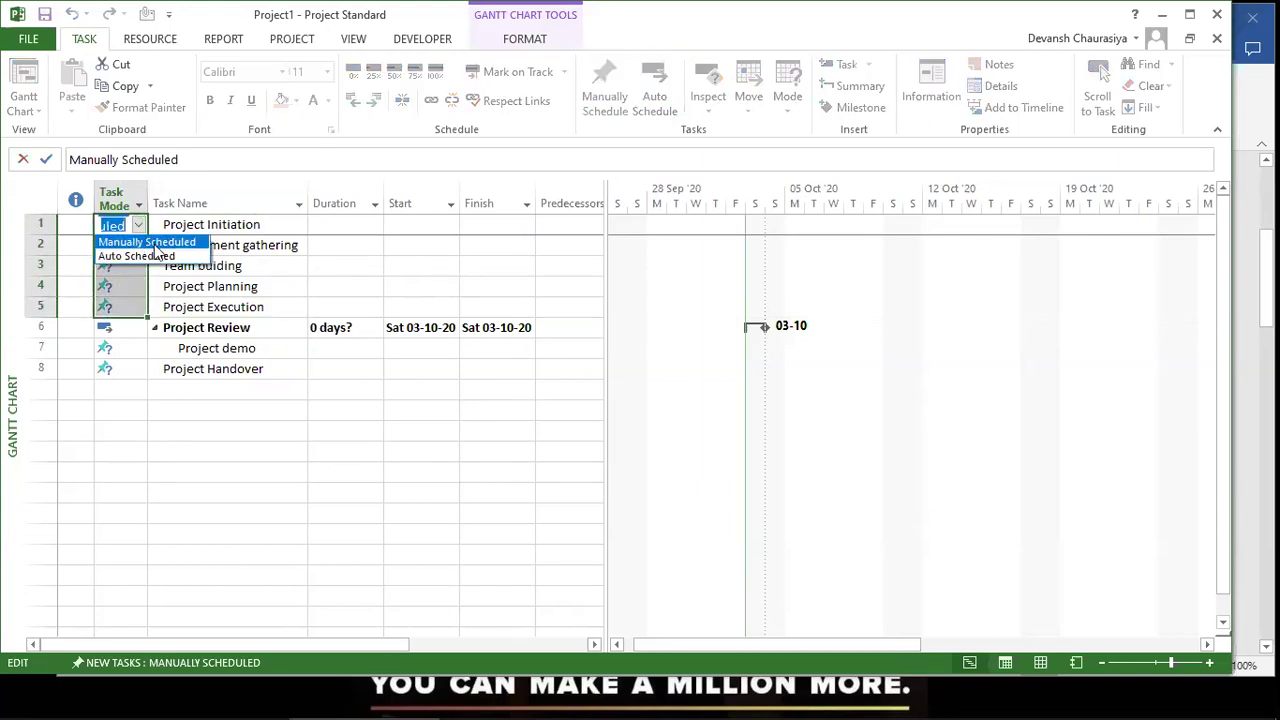
click(155, 246)
click(124, 245)
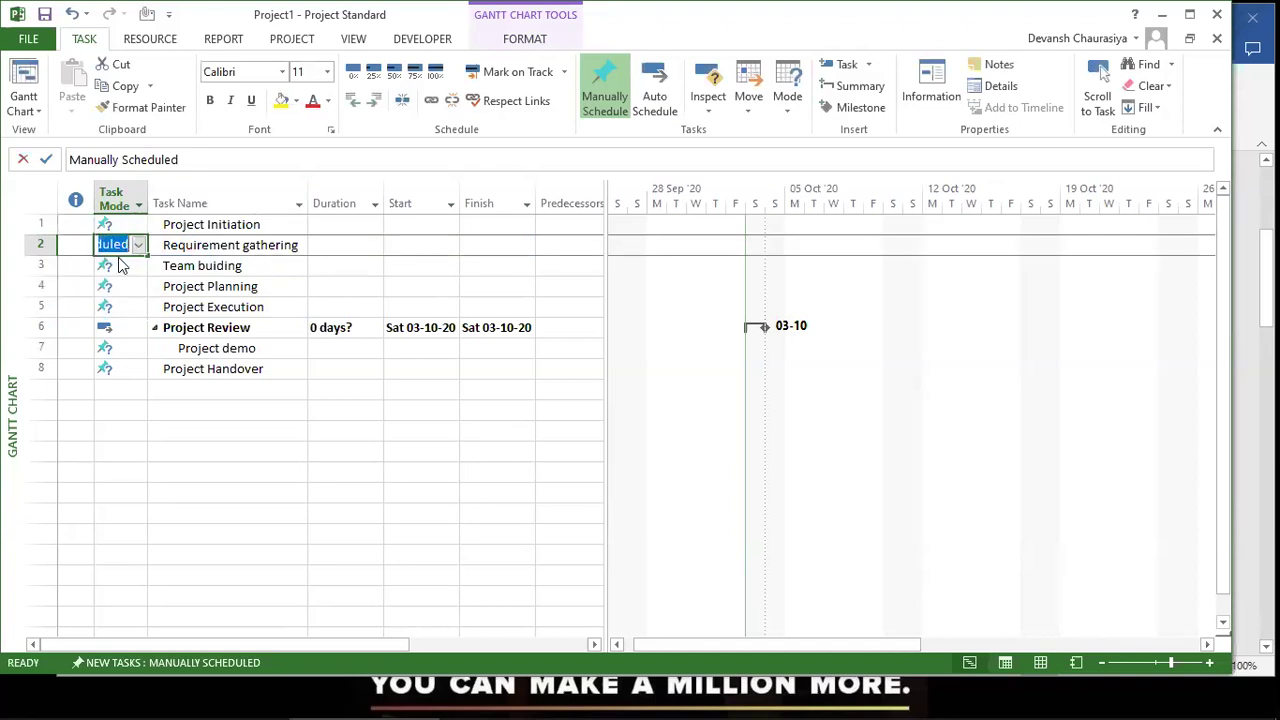
click(139, 245)
click(120, 260)
click(117, 327)
click(139, 327)
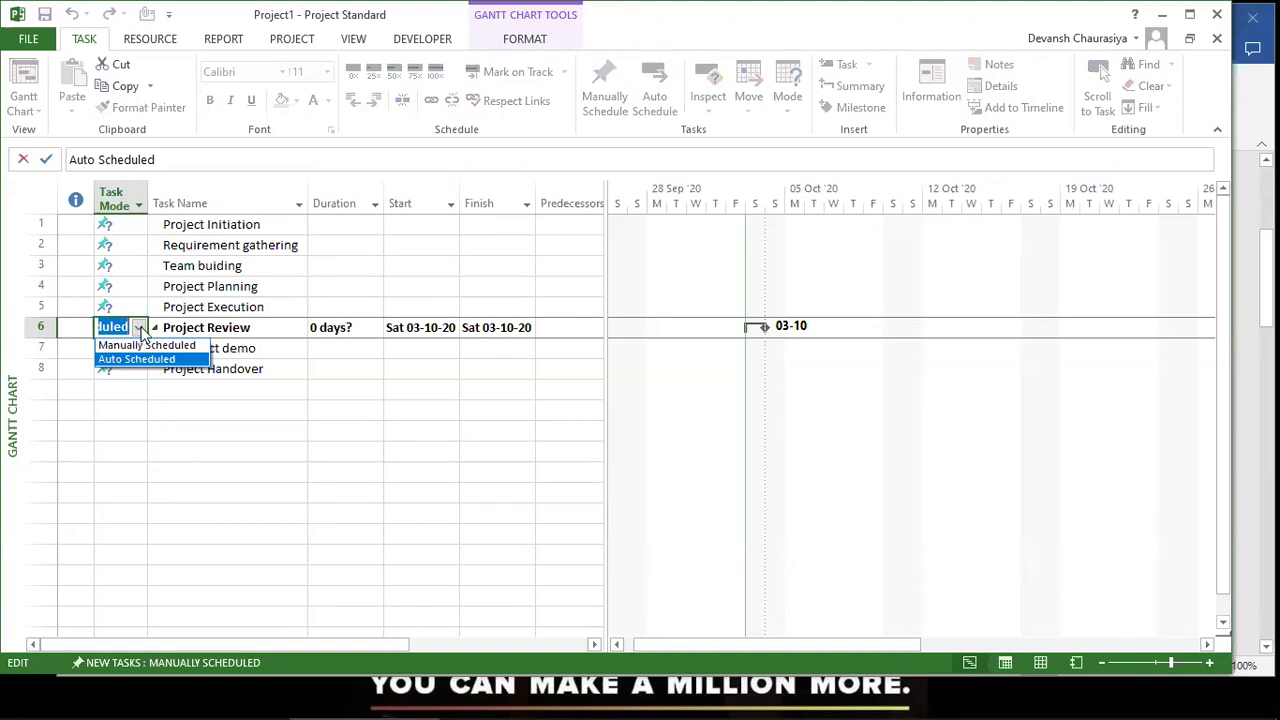
click(136, 358)
click(236, 348)
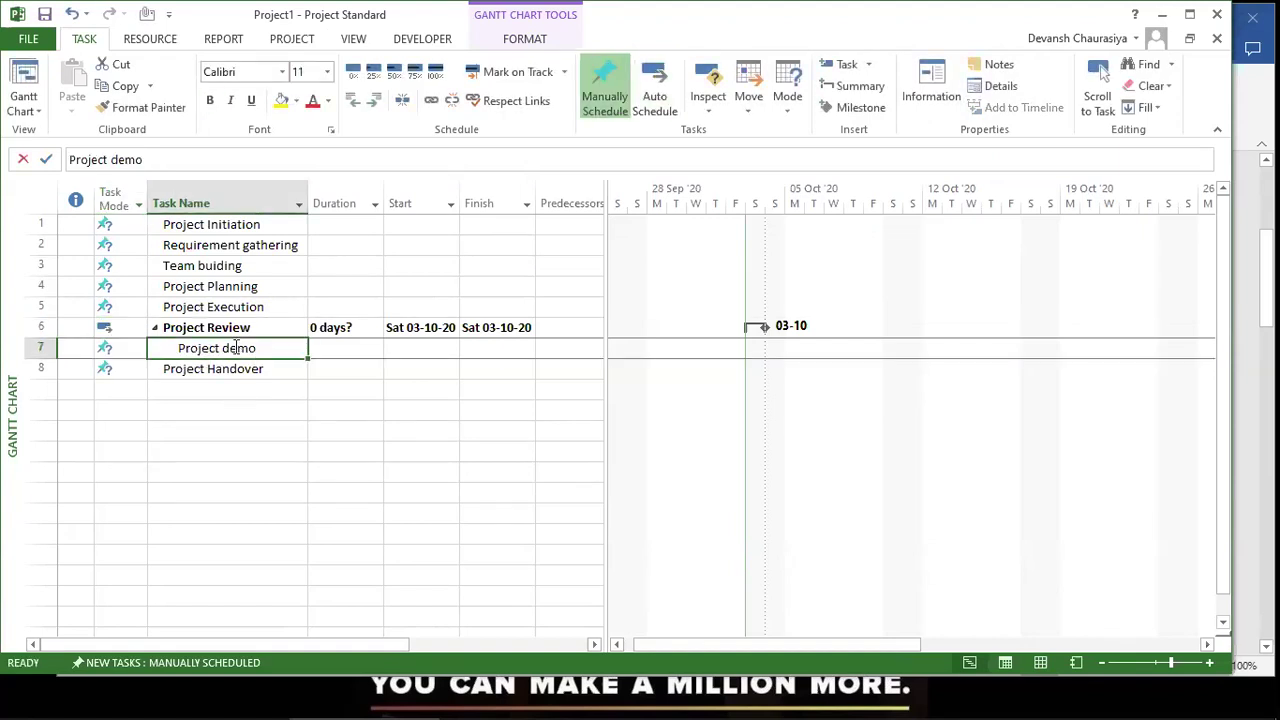
click(205, 327)
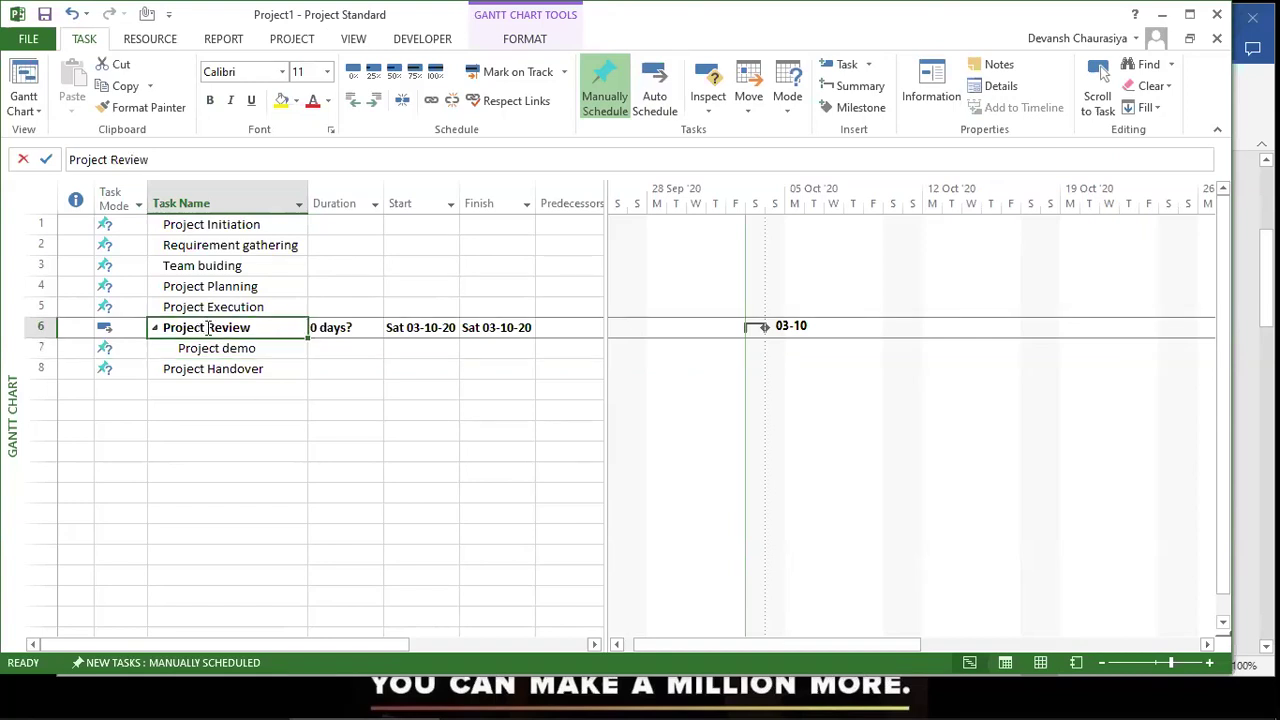
click(217, 348)
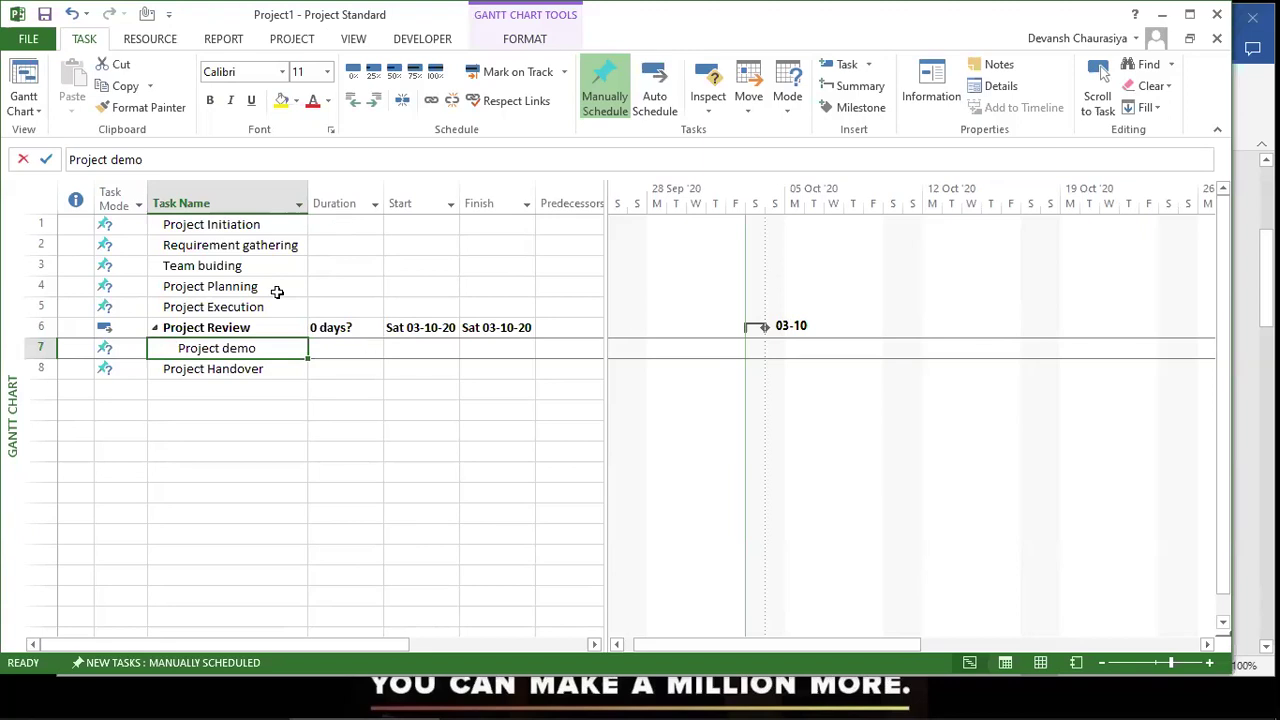
Step: Set Project Initiation's start date to Sat 03-10-20 from the calendar
click(425, 225)
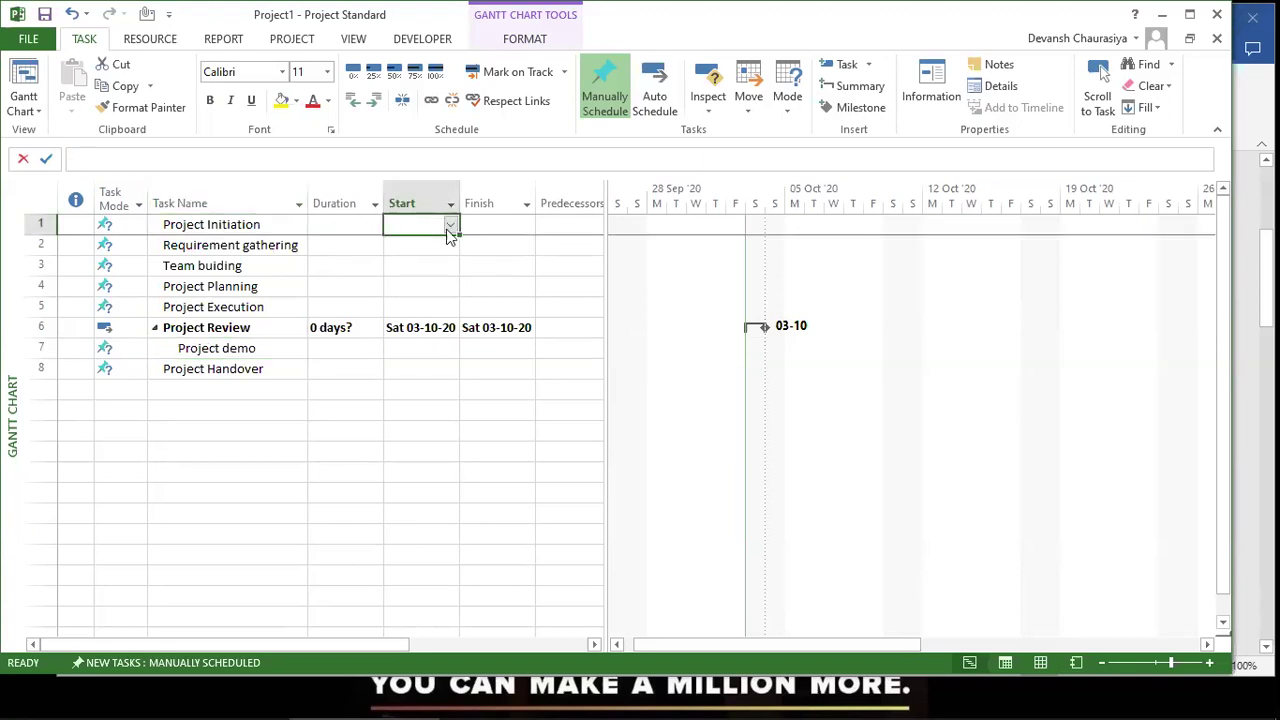
click(451, 226)
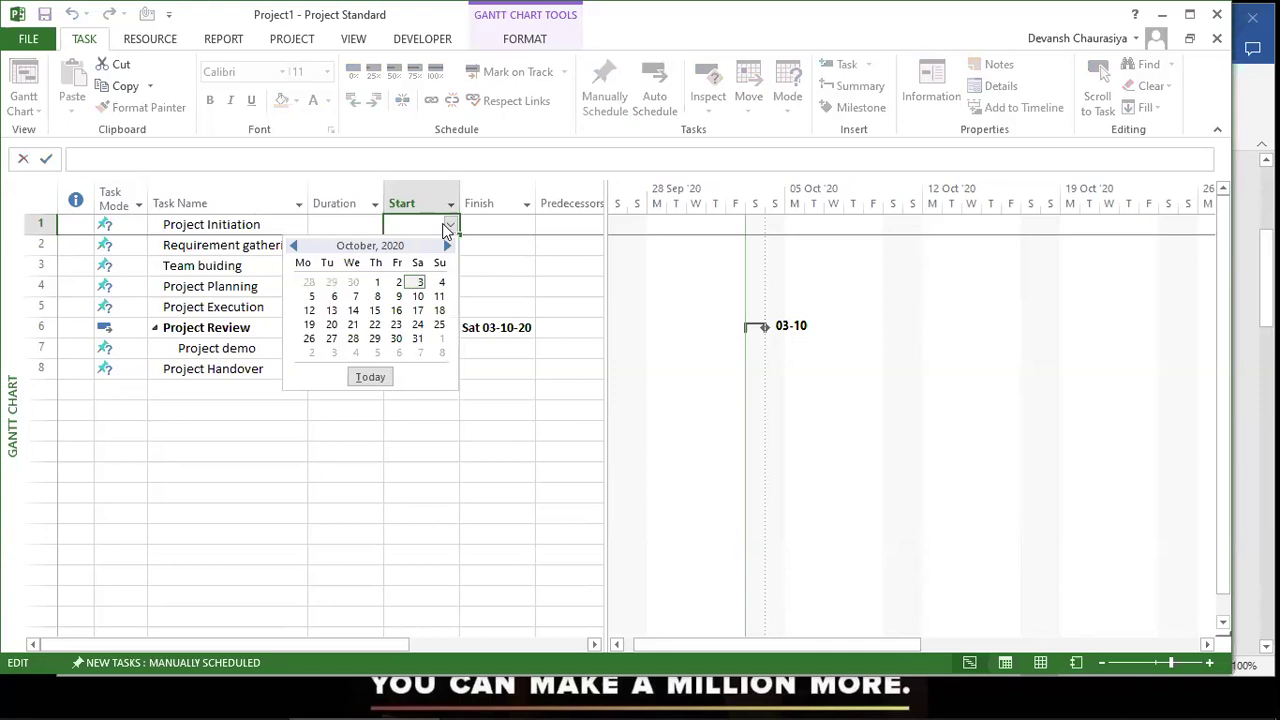
click(419, 284)
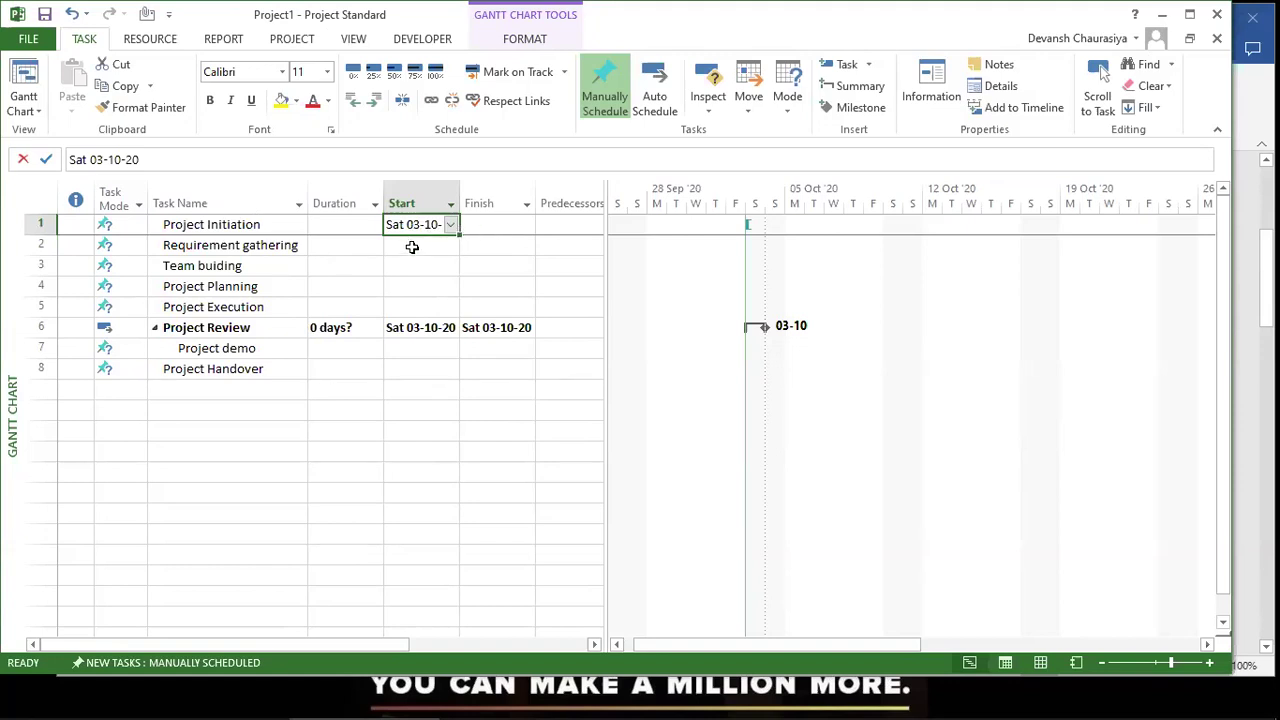
Step: Widen the task table to reveal Resource Names and select Requirement gathering's Predecessors cell
drag(605, 252, 707, 267)
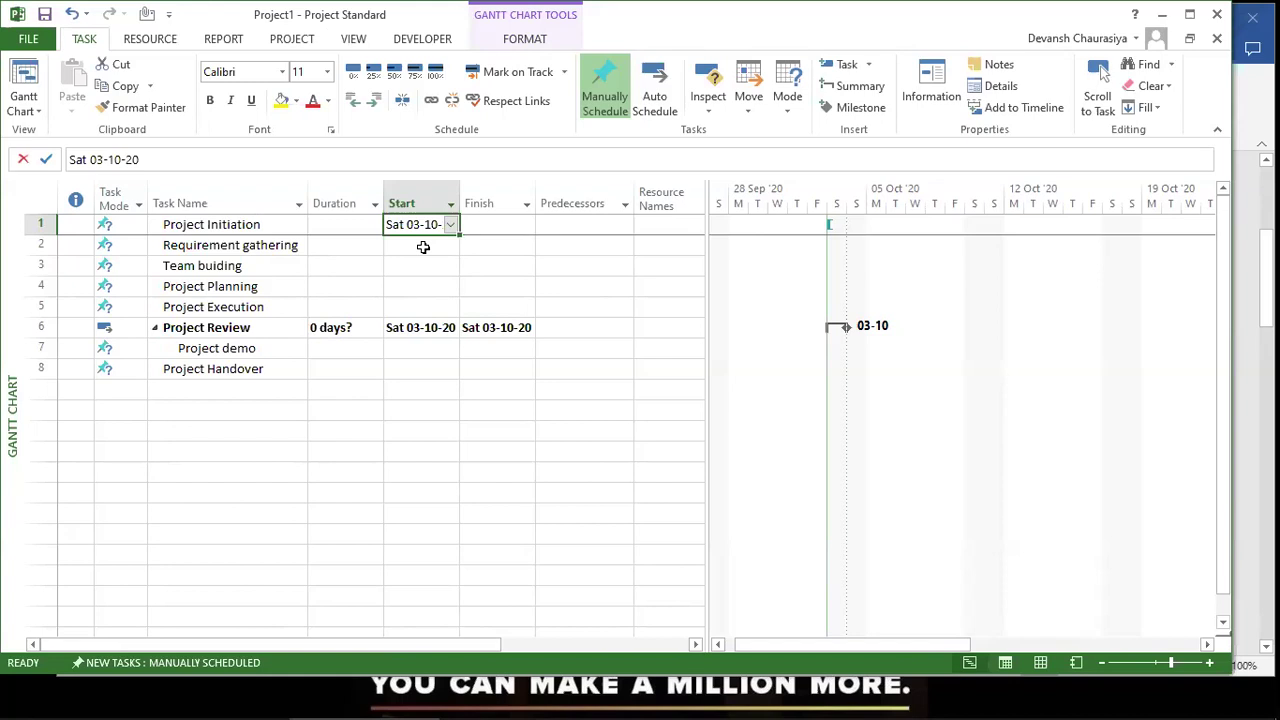
click(423, 247)
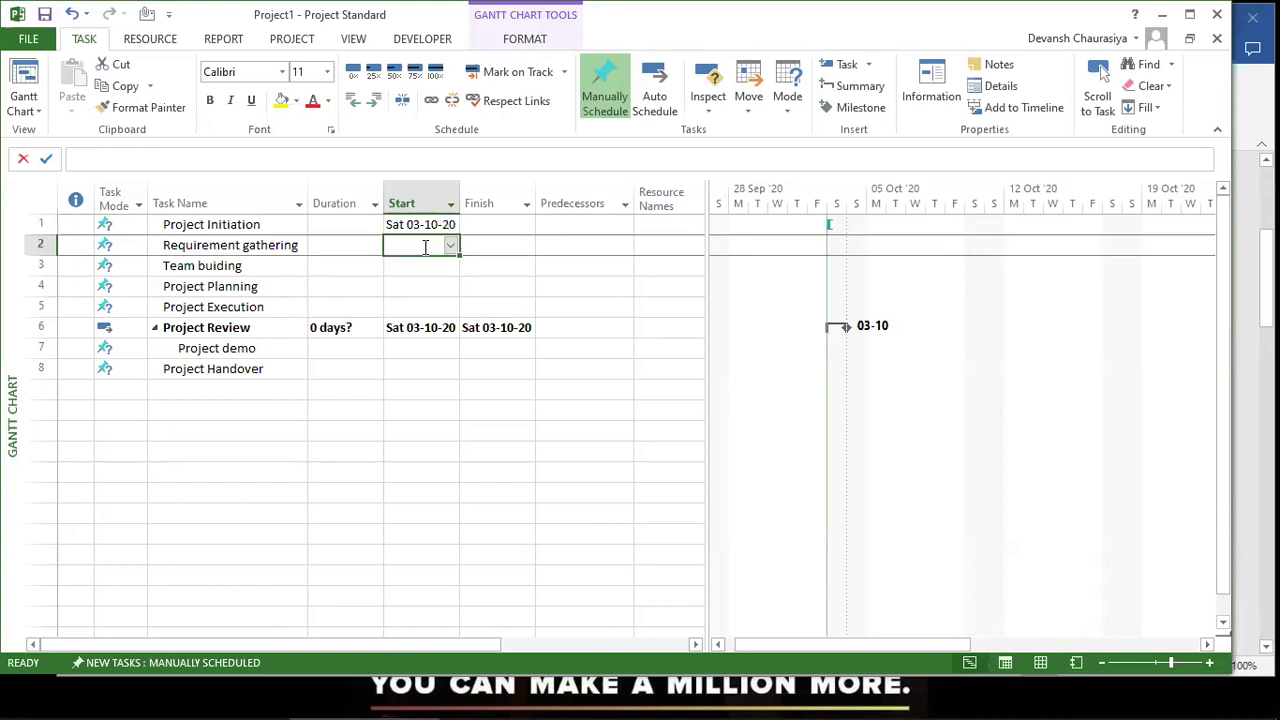
click(44, 224)
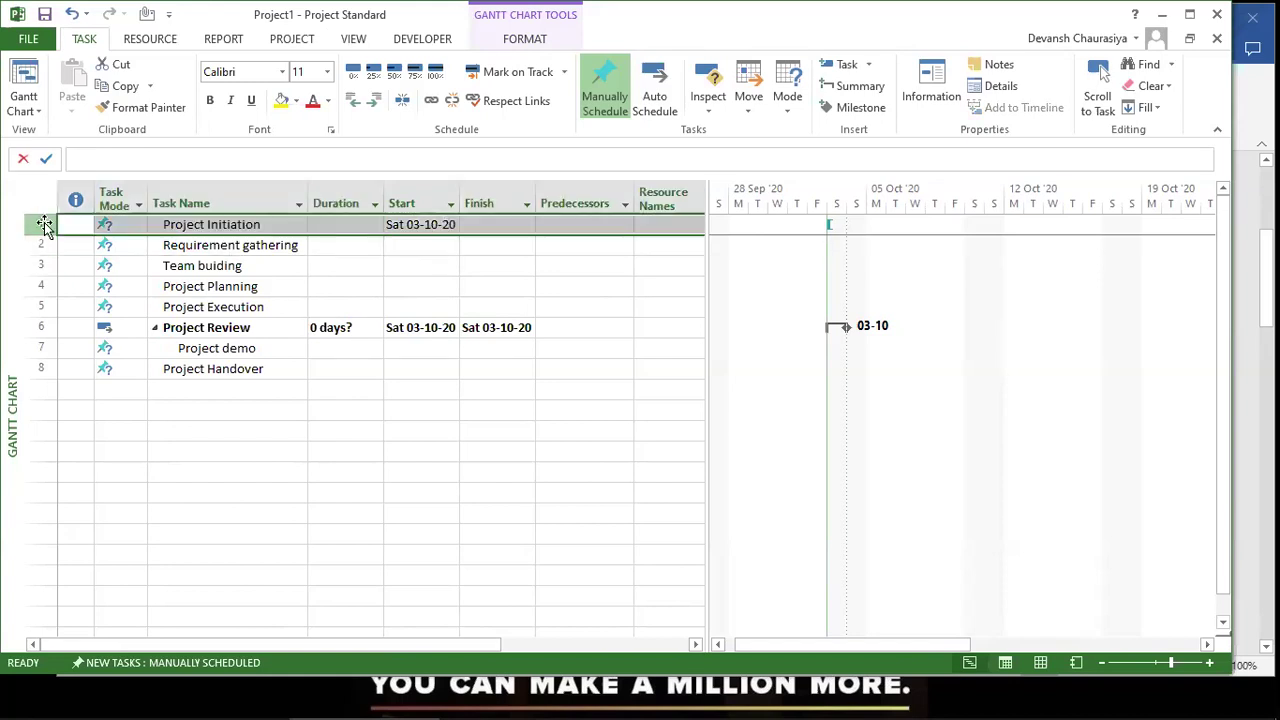
click(44, 246)
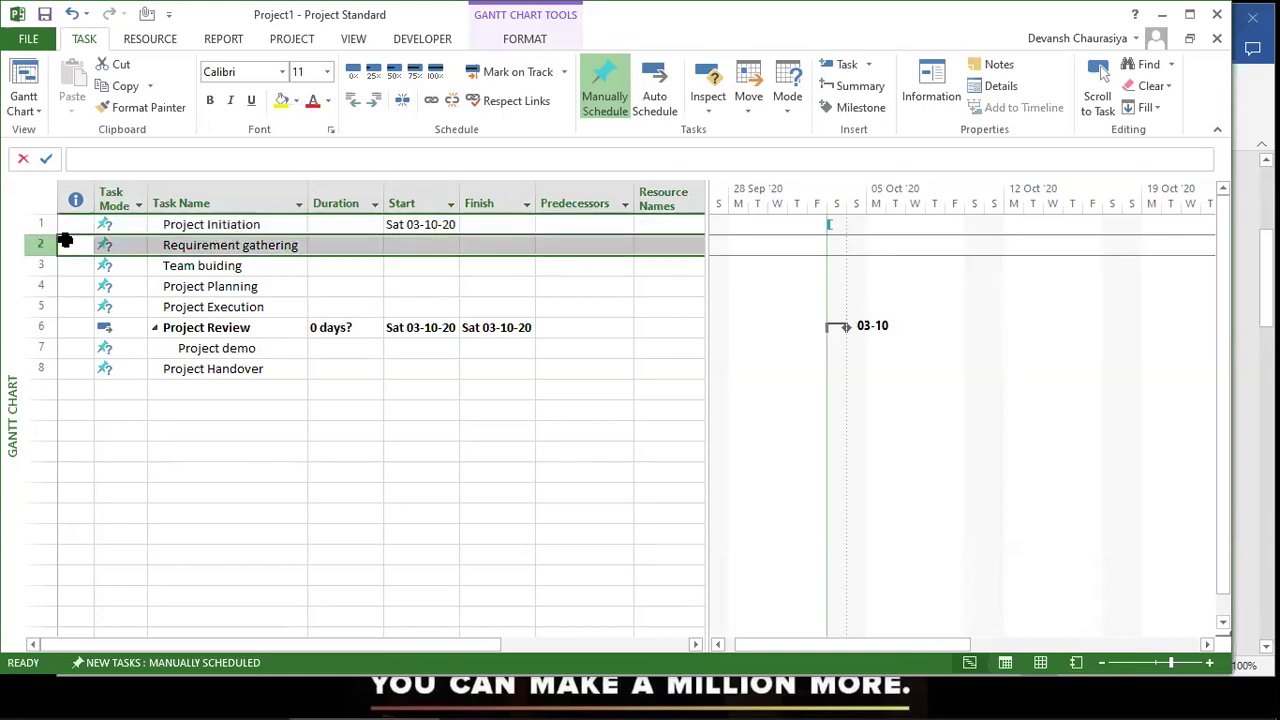
click(584, 247)
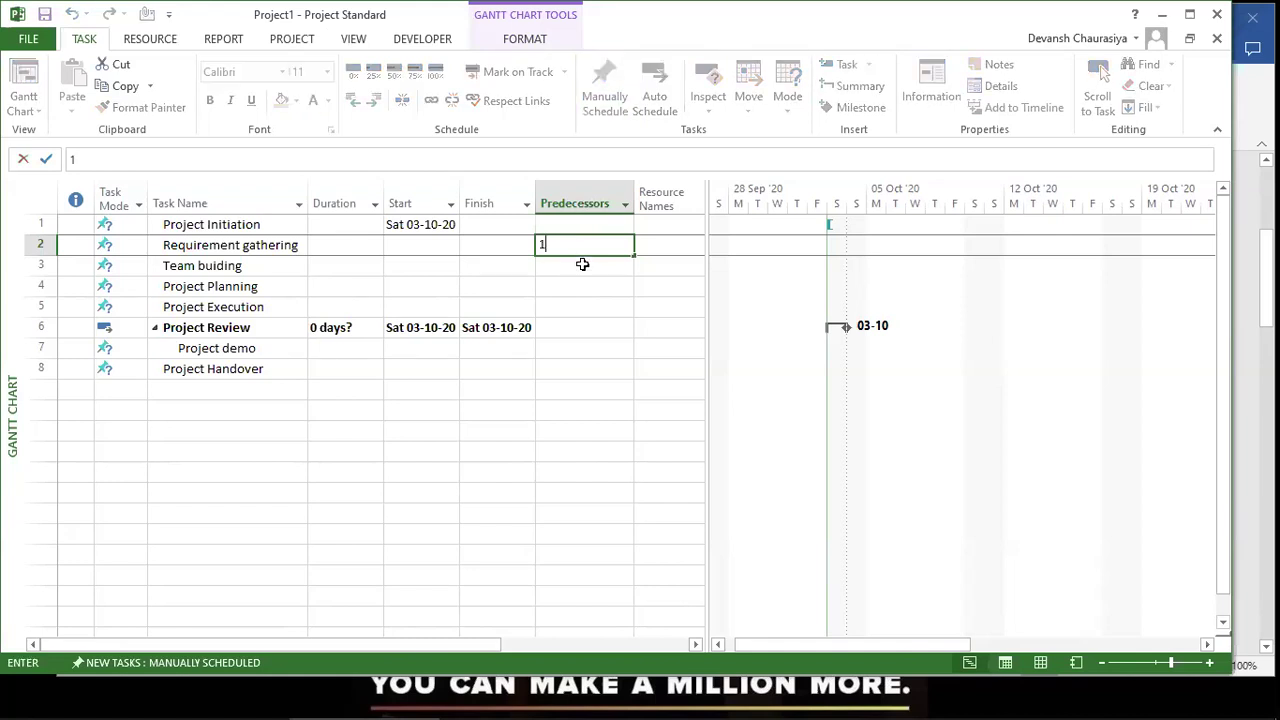
Step: Make task 1 Requirement gathering's predecessor and colour Project Initiation's finish date red
click(582, 282)
click(587, 245)
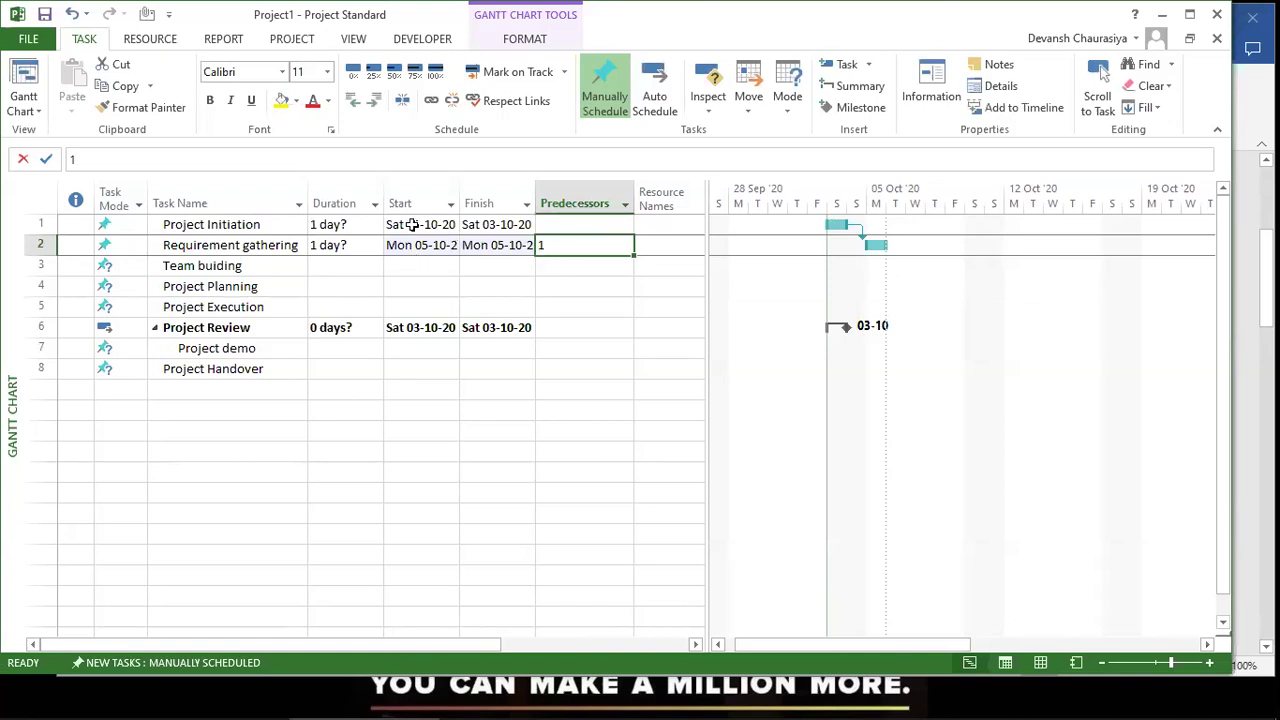
click(490, 224)
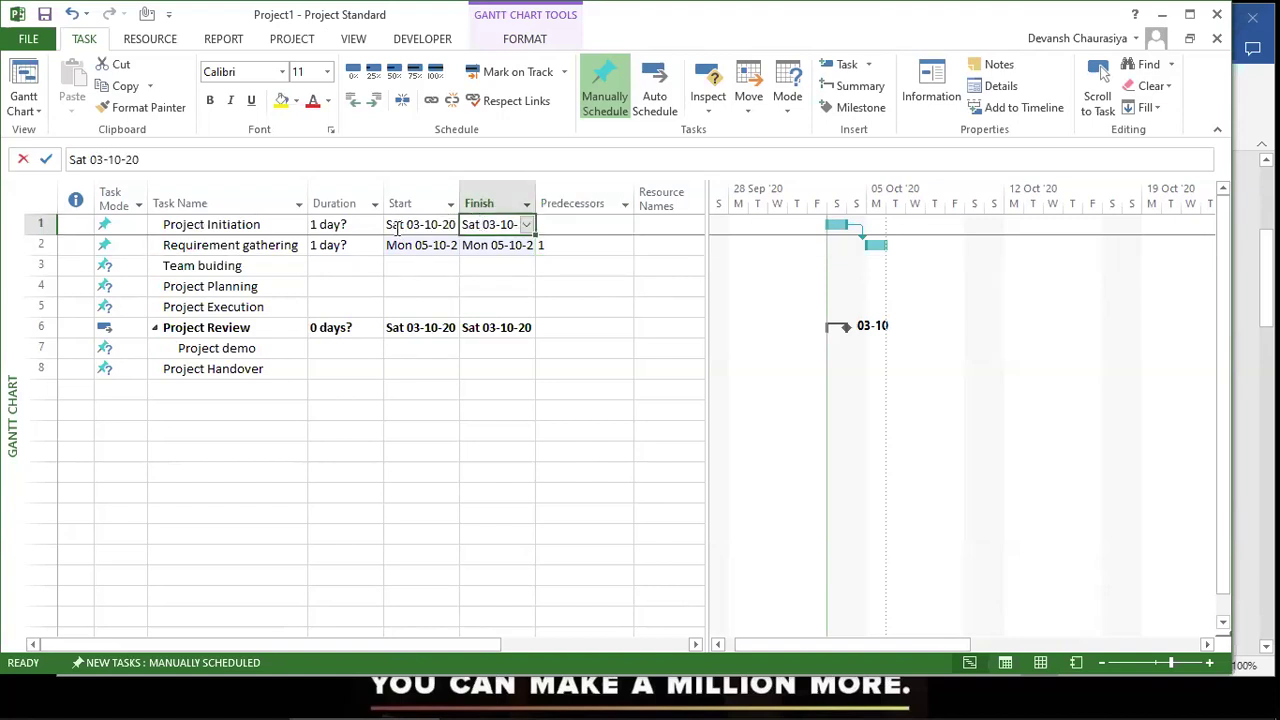
click(397, 228)
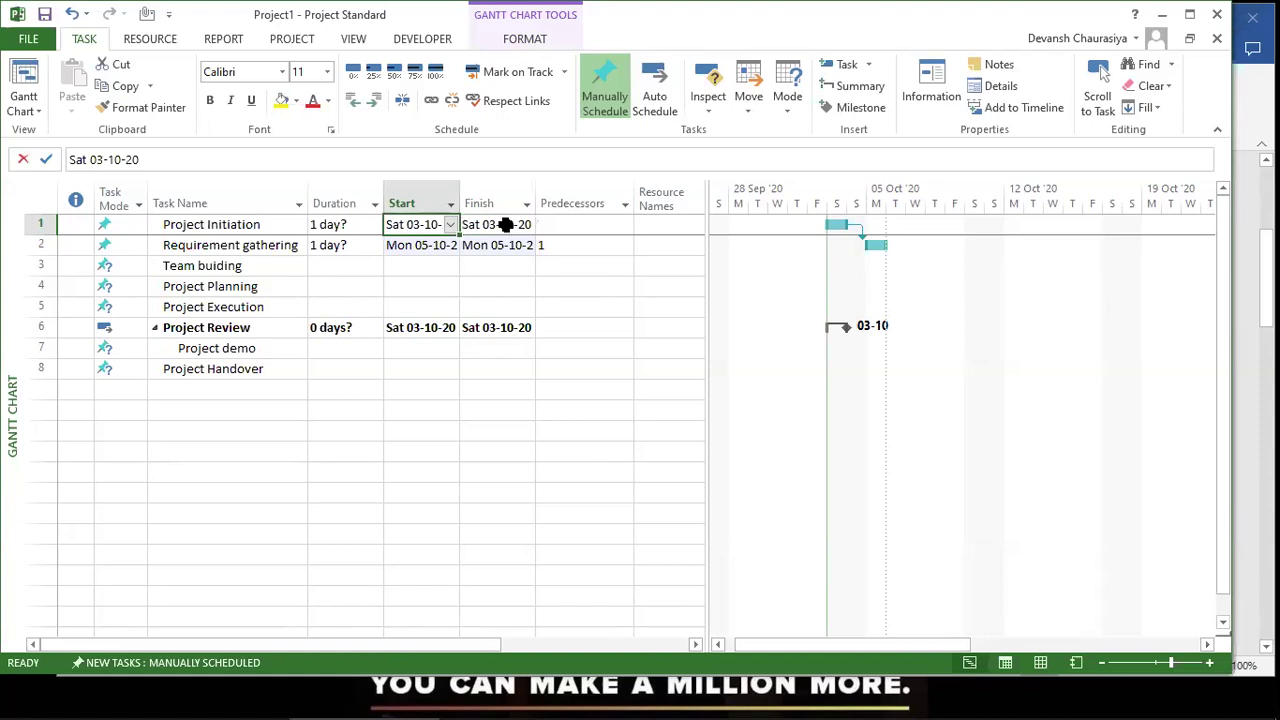
click(504, 224)
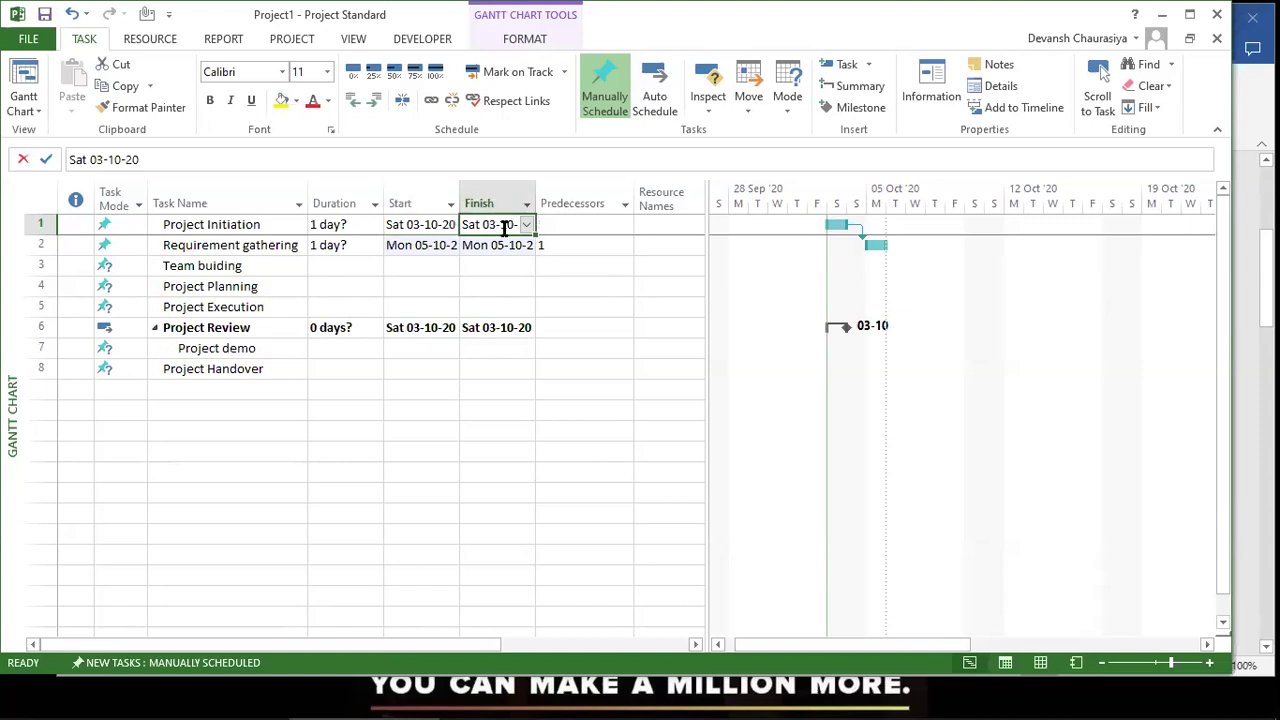
click(312, 101)
Step: Bring up the date picker for Requirement gathering's start date
click(438, 244)
click(440, 245)
click(451, 245)
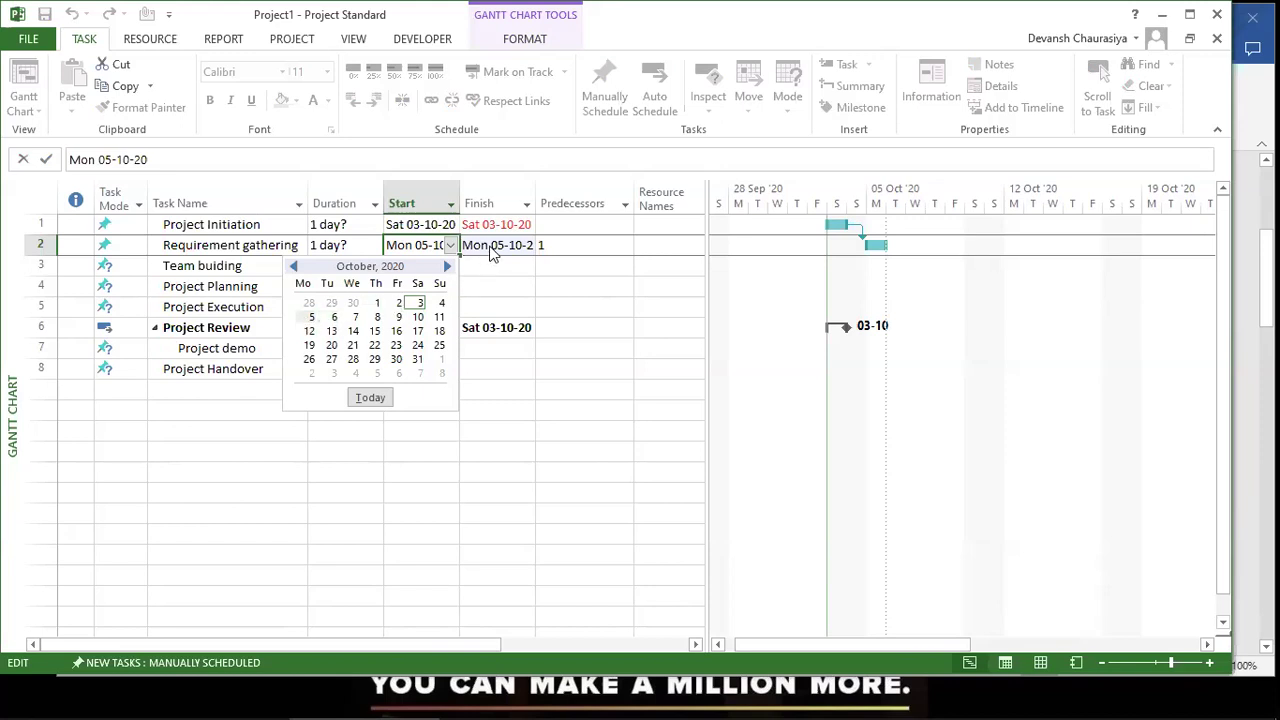
Step: Keep Requirement gathering starting 05-10-20 and set Project Initiation to start Mon 05-10-20
click(311, 317)
click(398, 283)
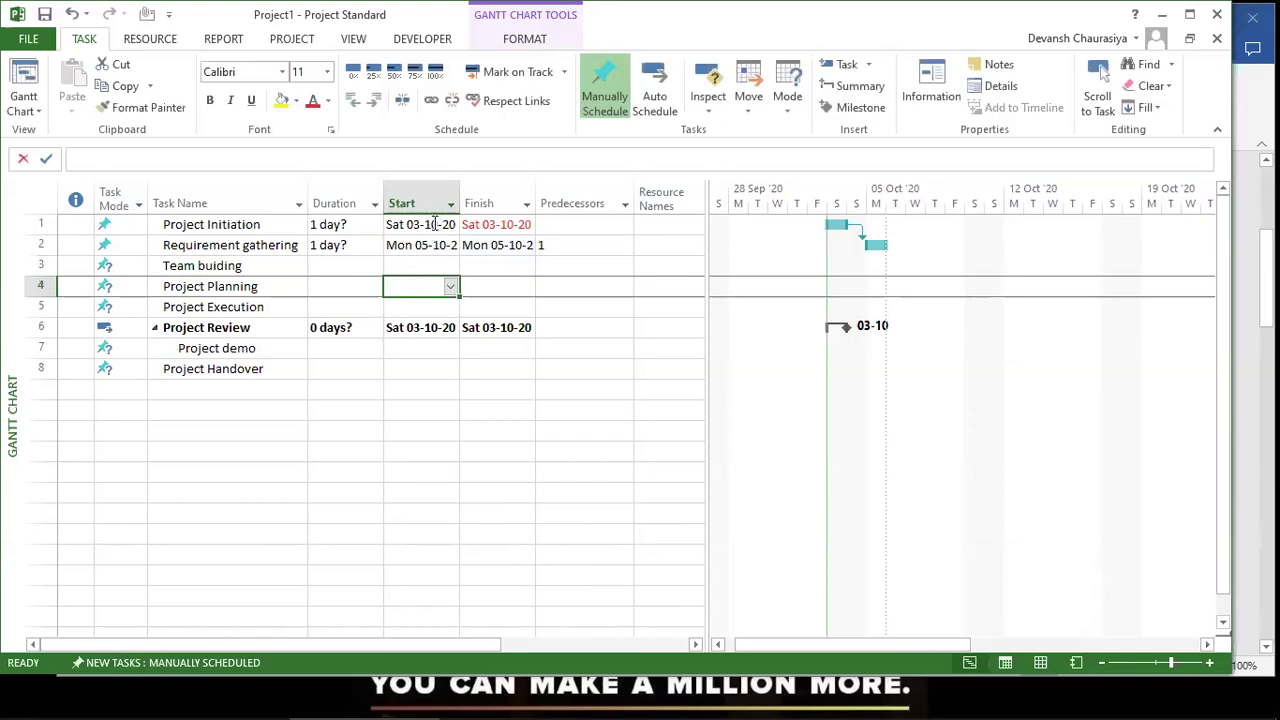
click(430, 224)
click(450, 224)
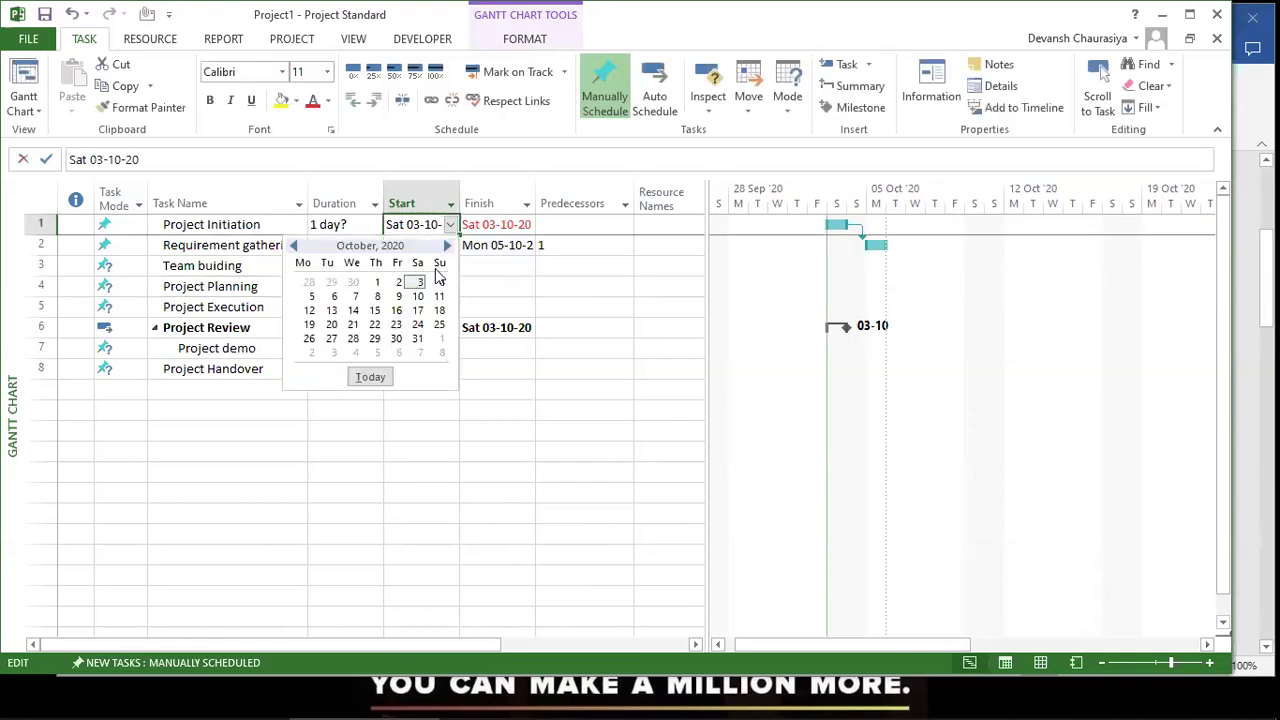
click(310, 296)
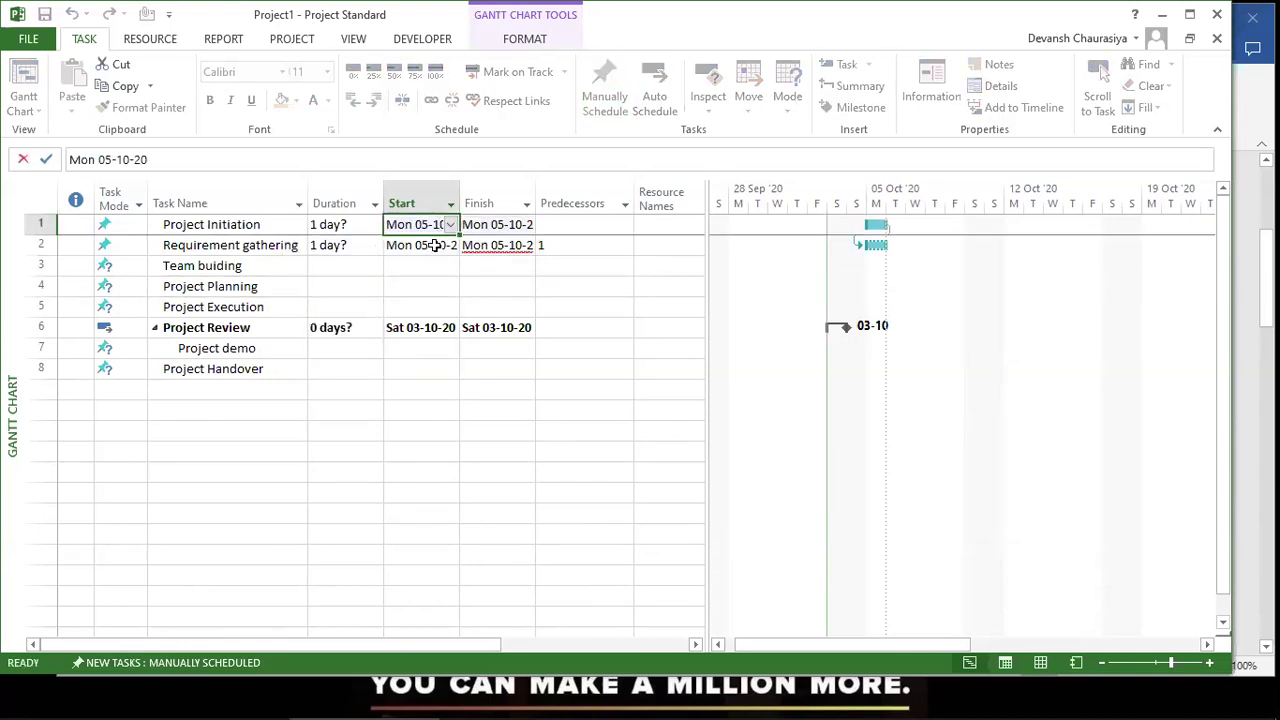
click(430, 277)
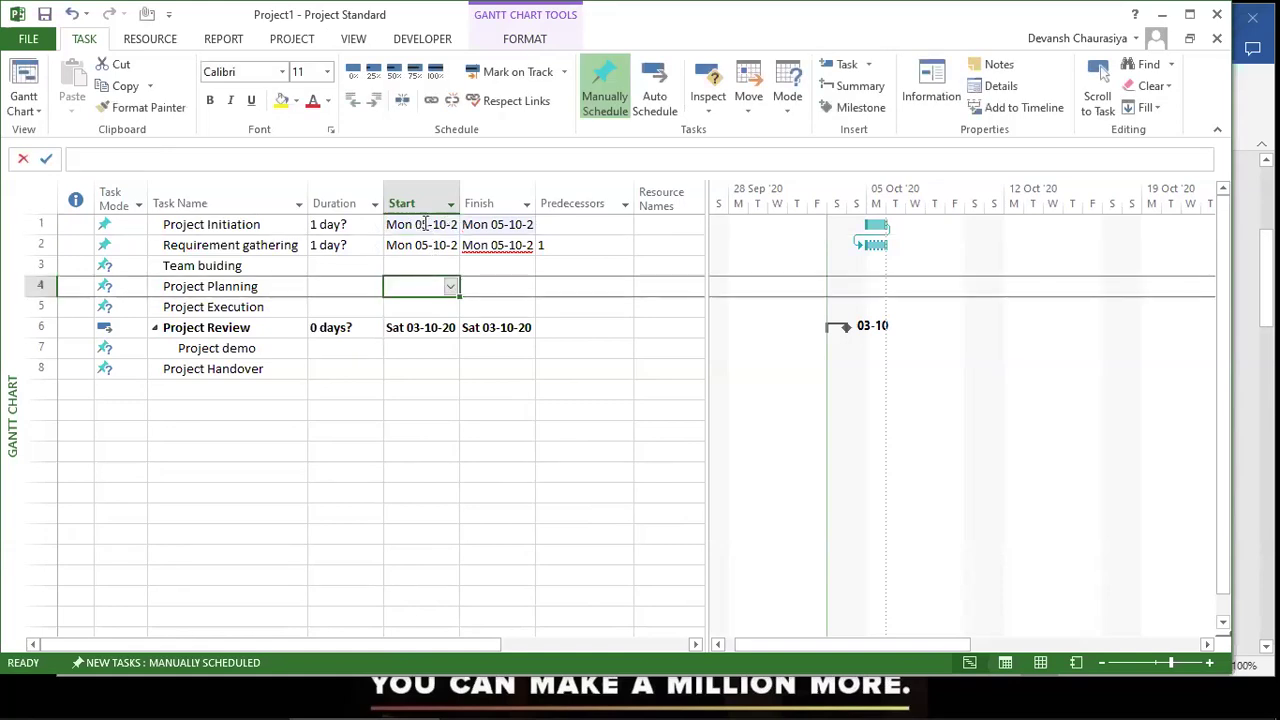
click(425, 224)
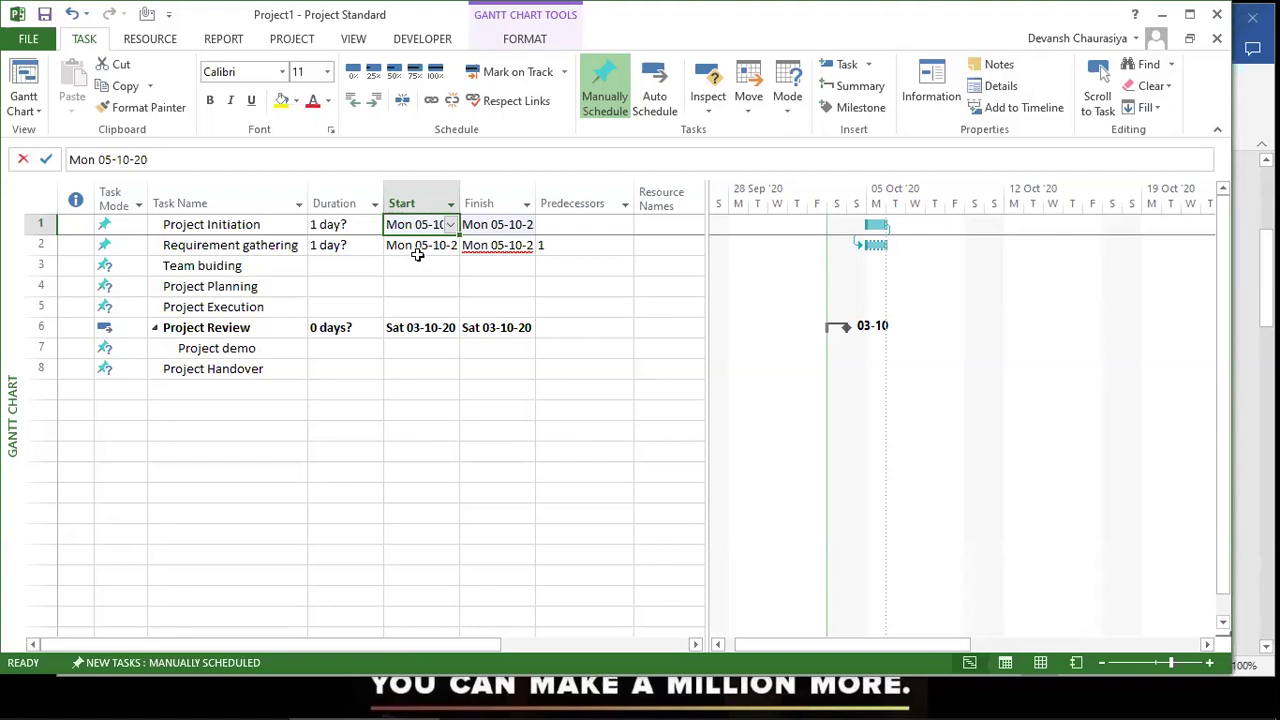
Step: Set Requirement gathering's finish to Tue 06-10-20, giving it a 2-day duration
click(428, 248)
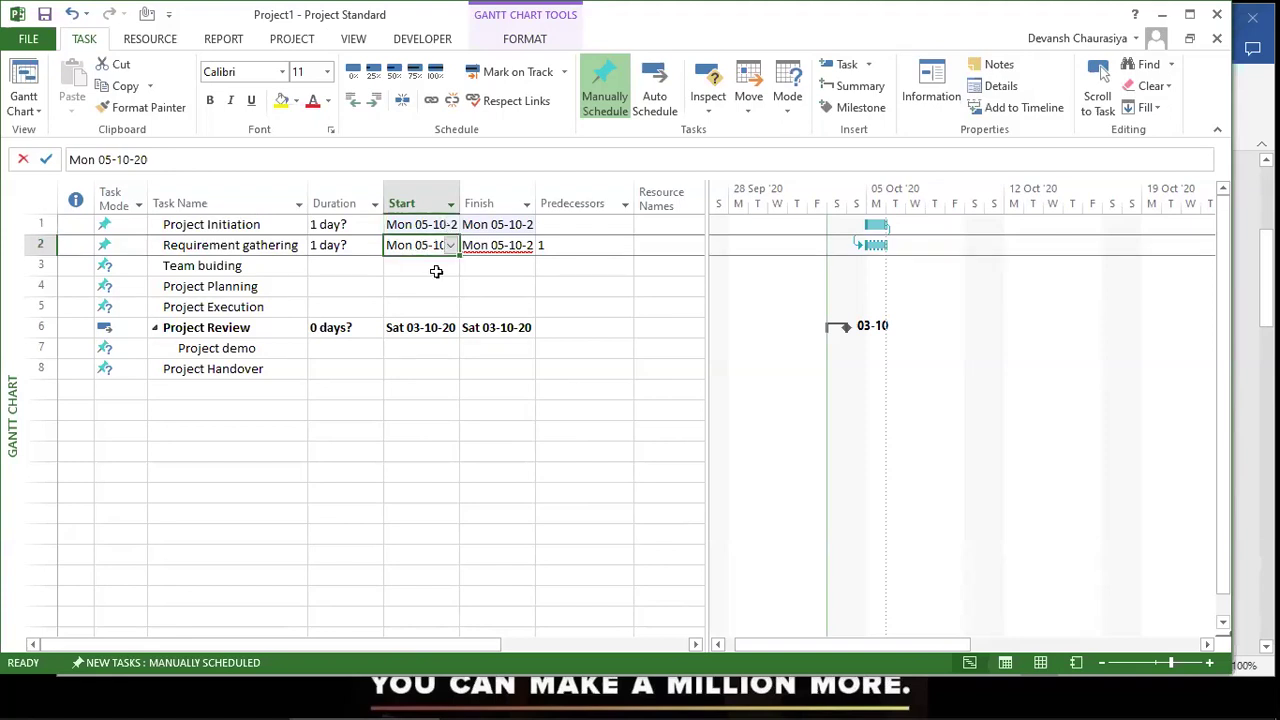
click(450, 222)
click(424, 247)
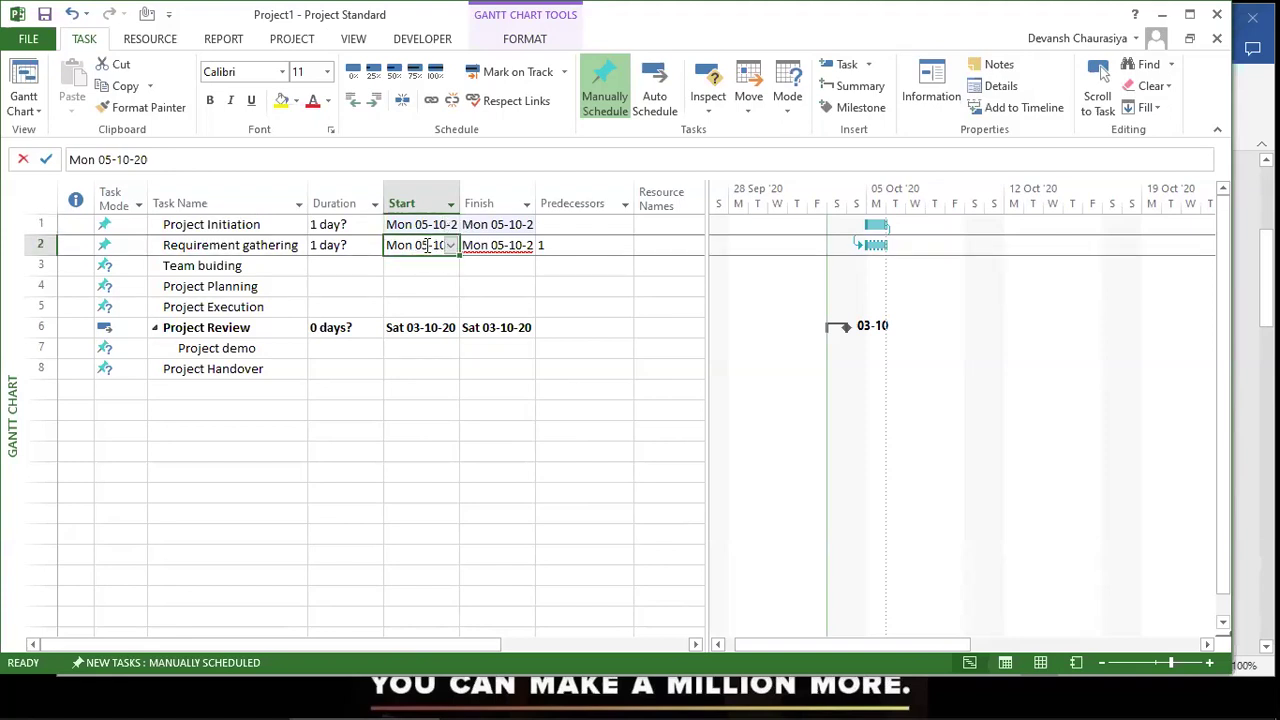
click(500, 250)
click(526, 246)
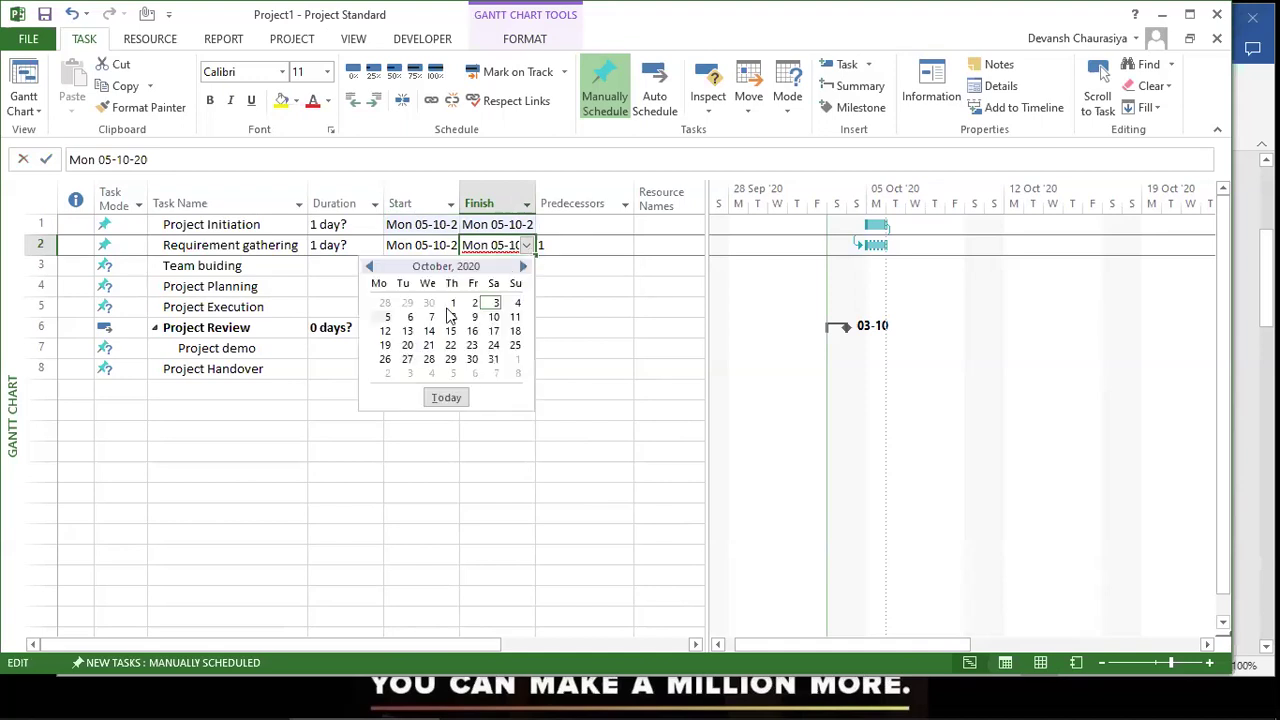
click(409, 318)
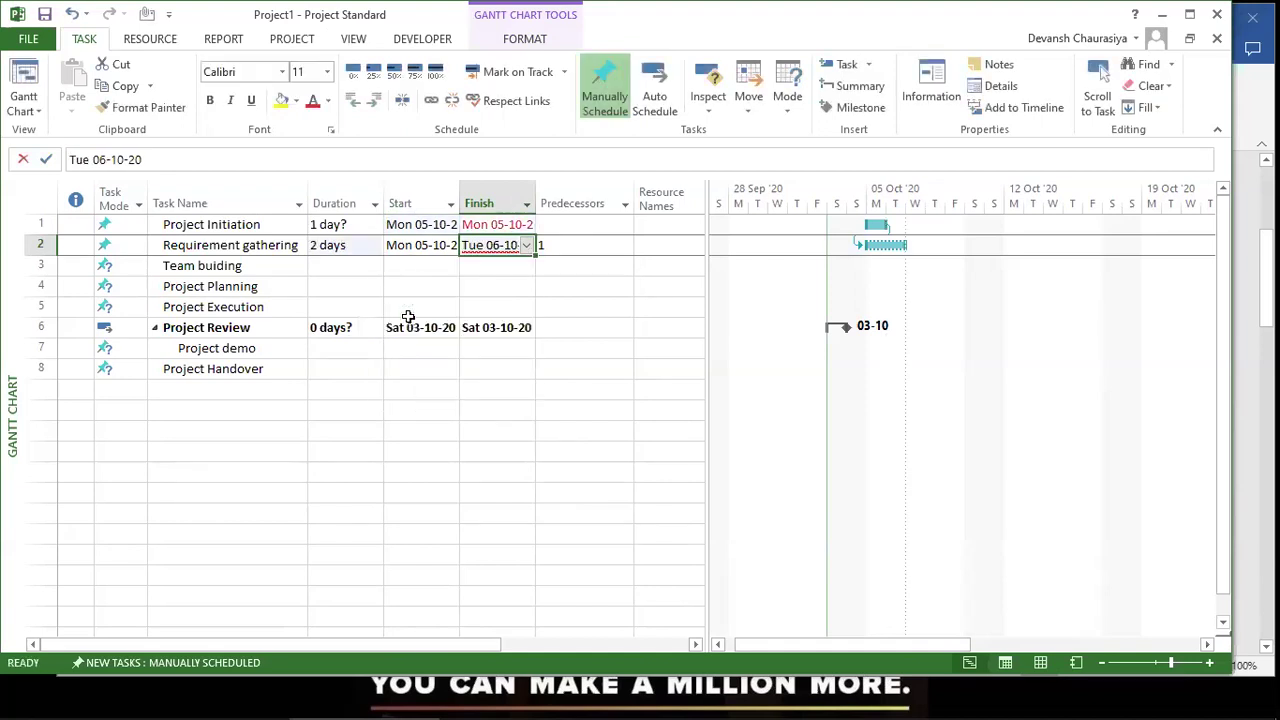
click(329, 244)
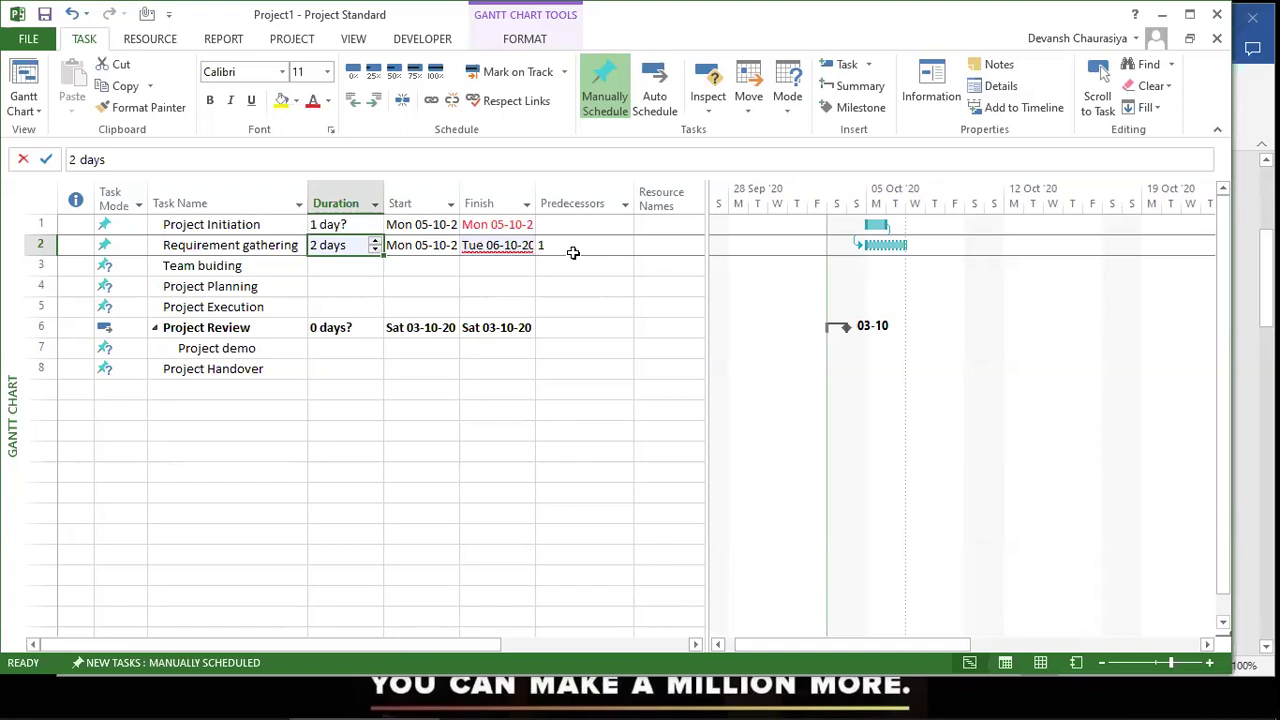
click(35, 244)
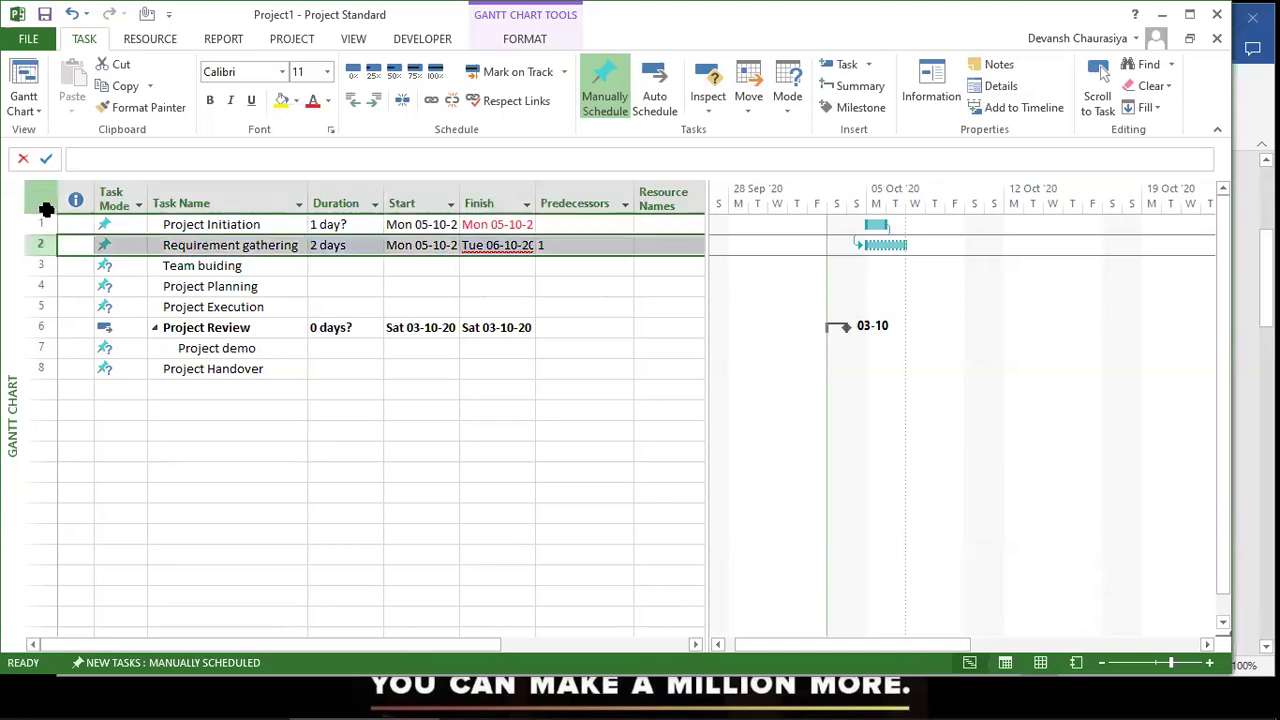
click(33, 224)
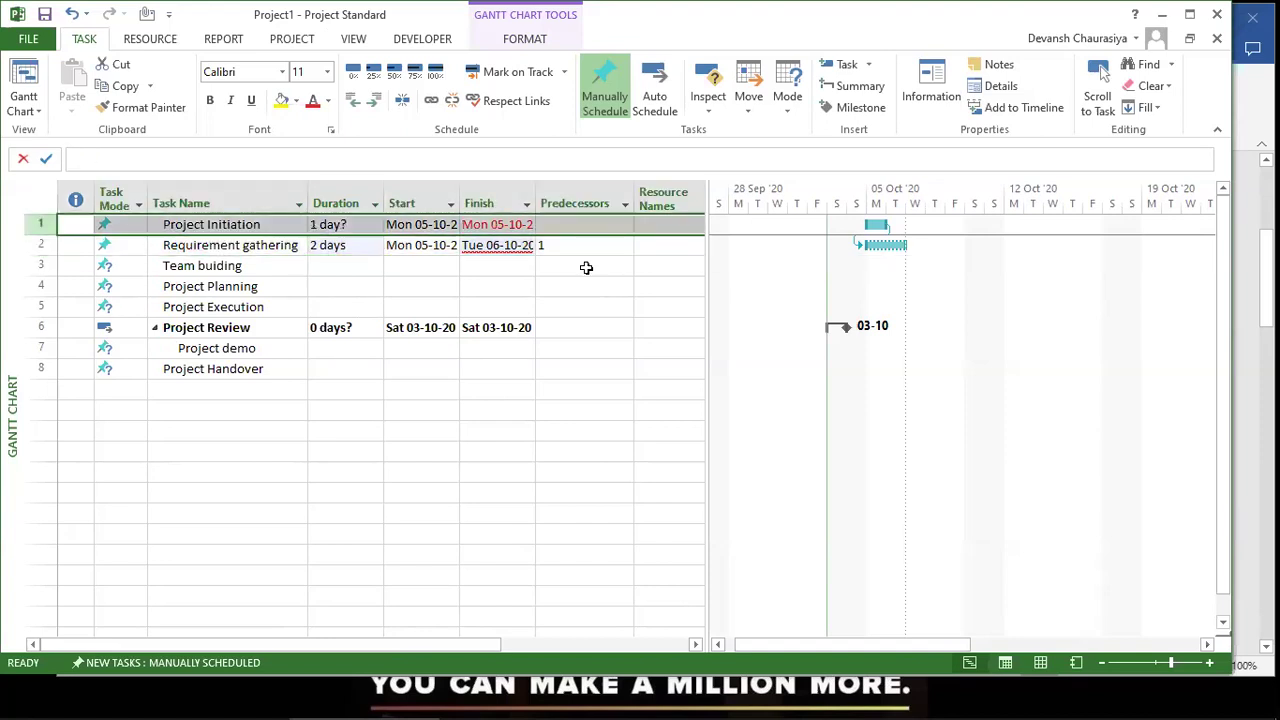
click(503, 224)
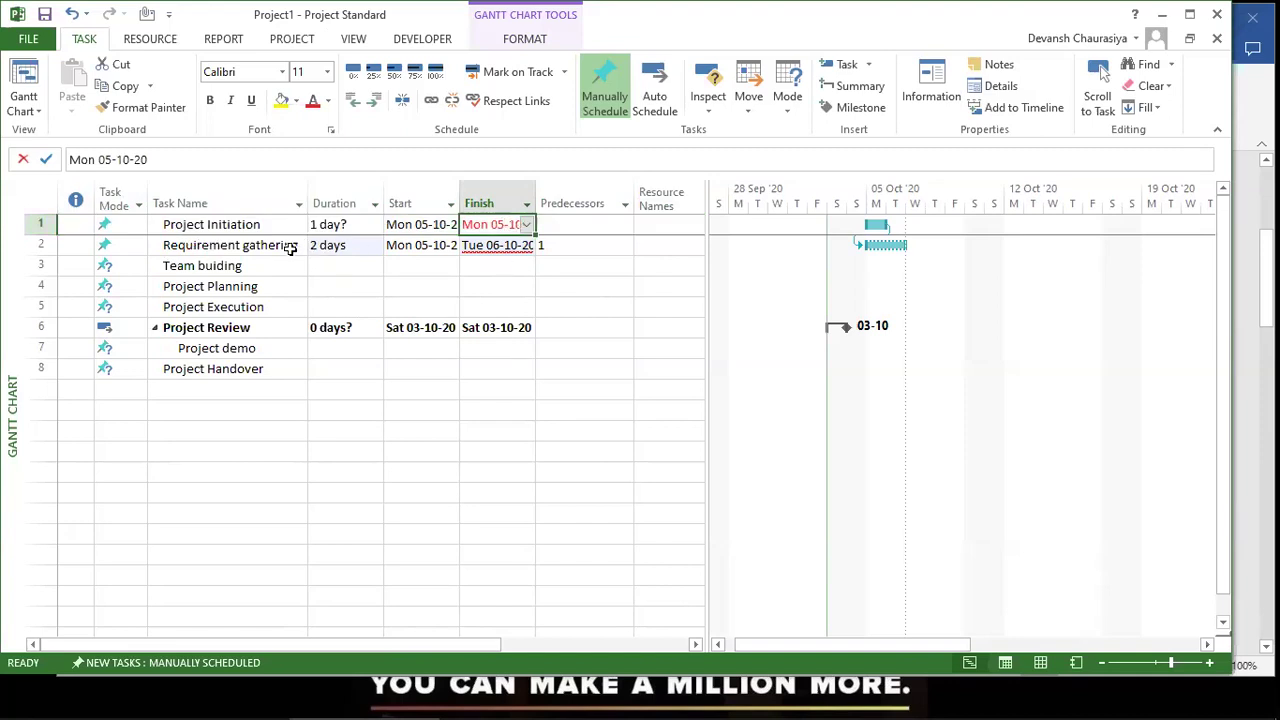
click(495, 245)
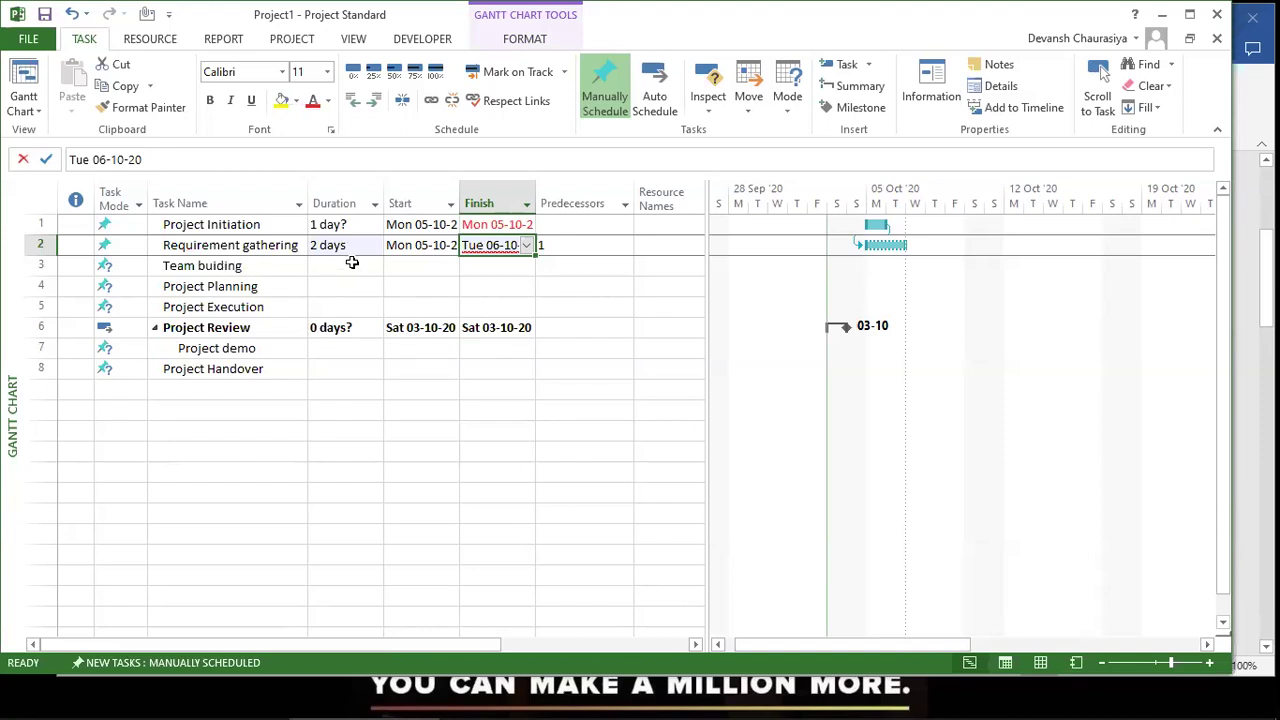
click(577, 245)
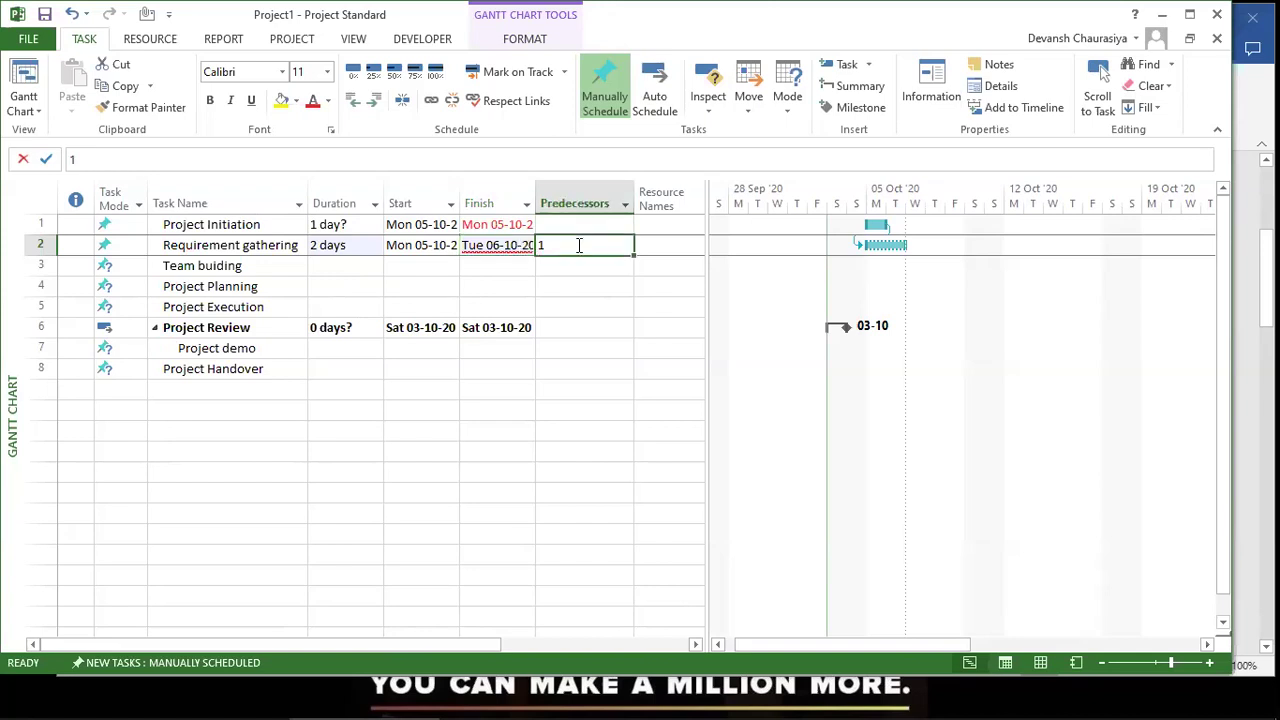
click(425, 268)
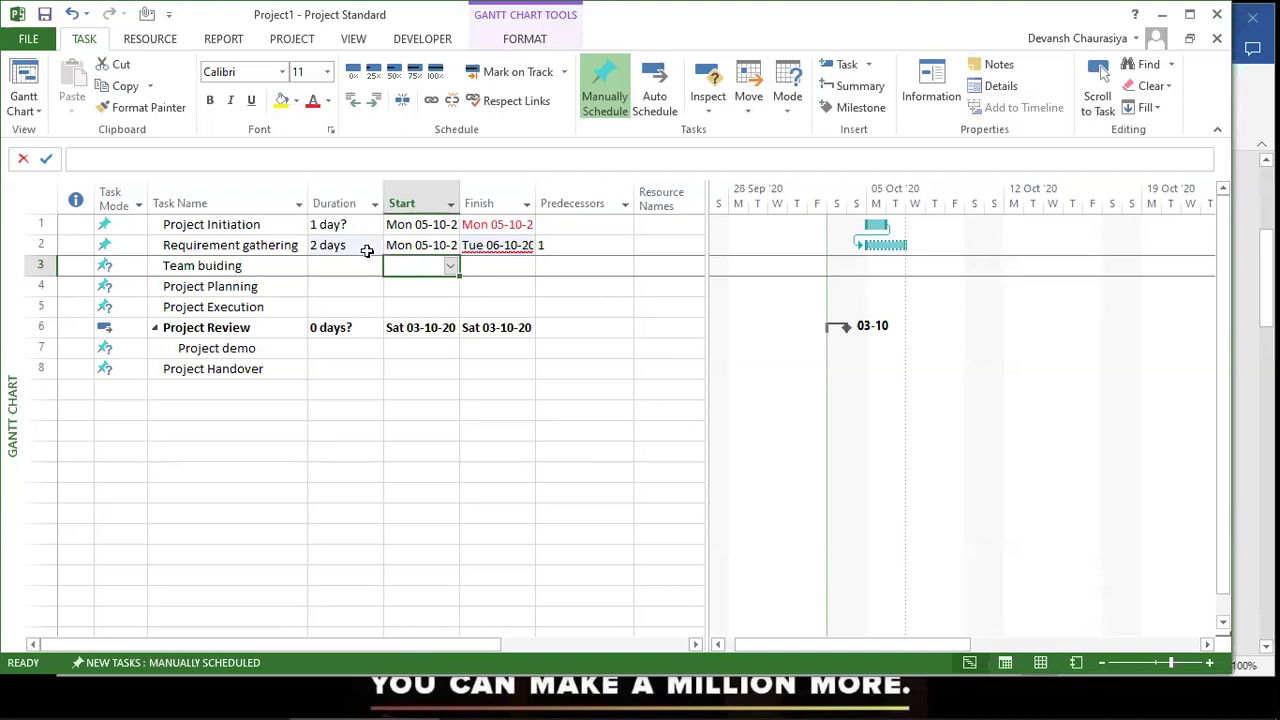
click(40, 245)
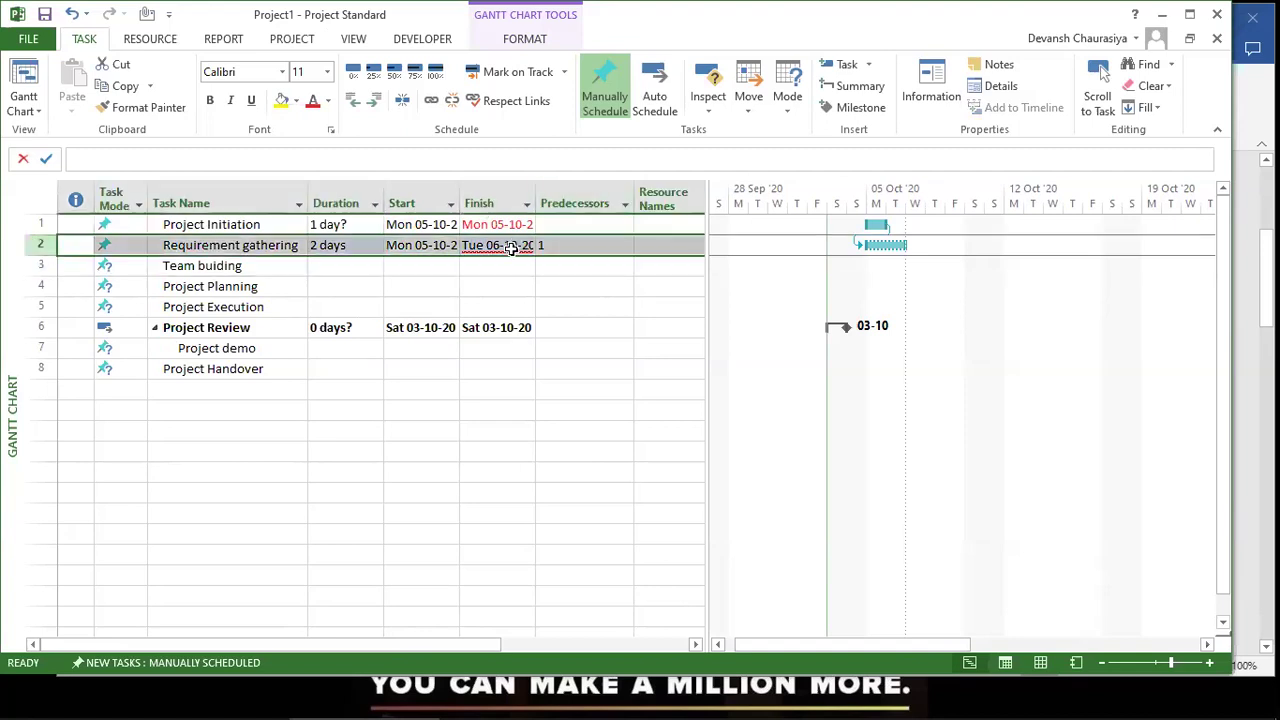
click(512, 249)
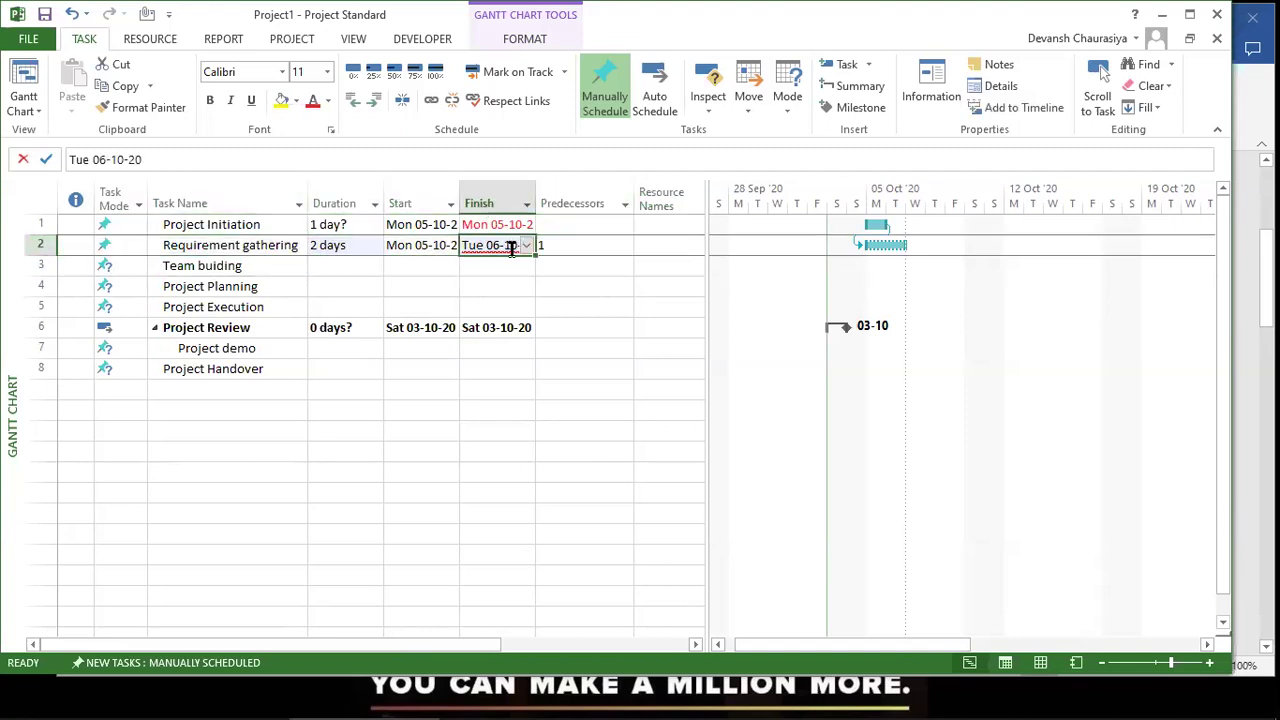
click(430, 264)
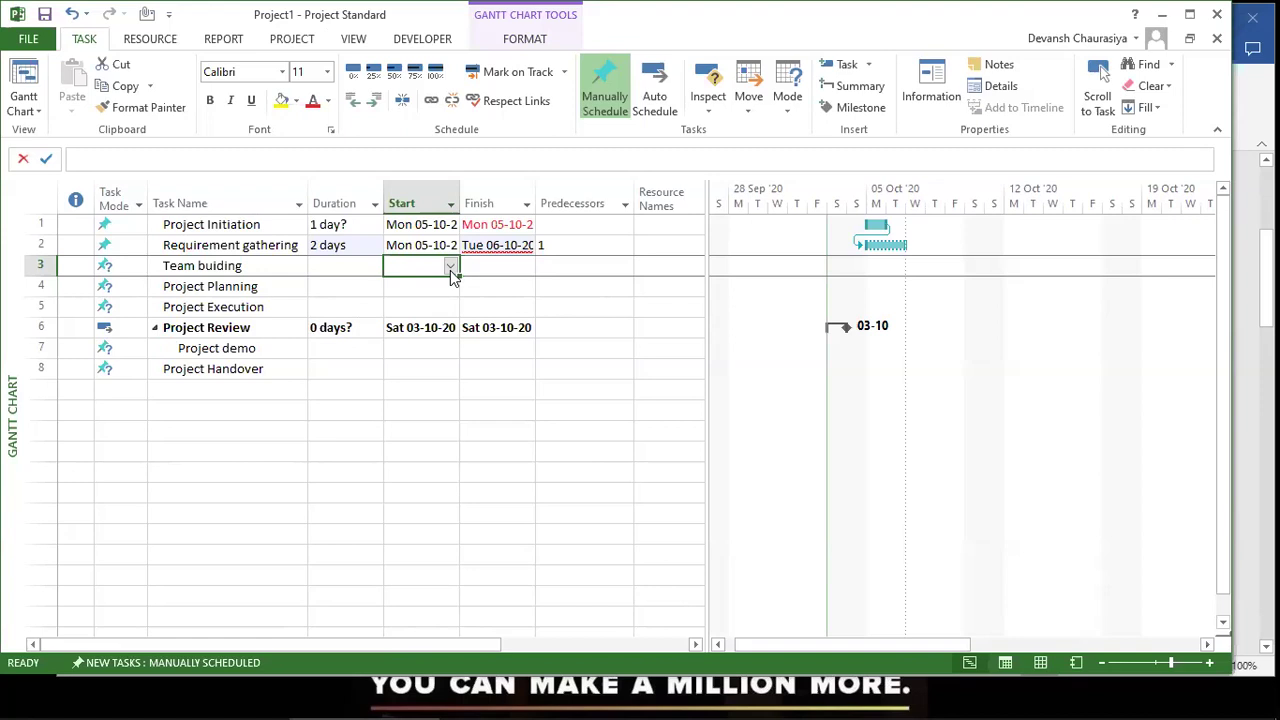
click(451, 270)
click(451, 270)
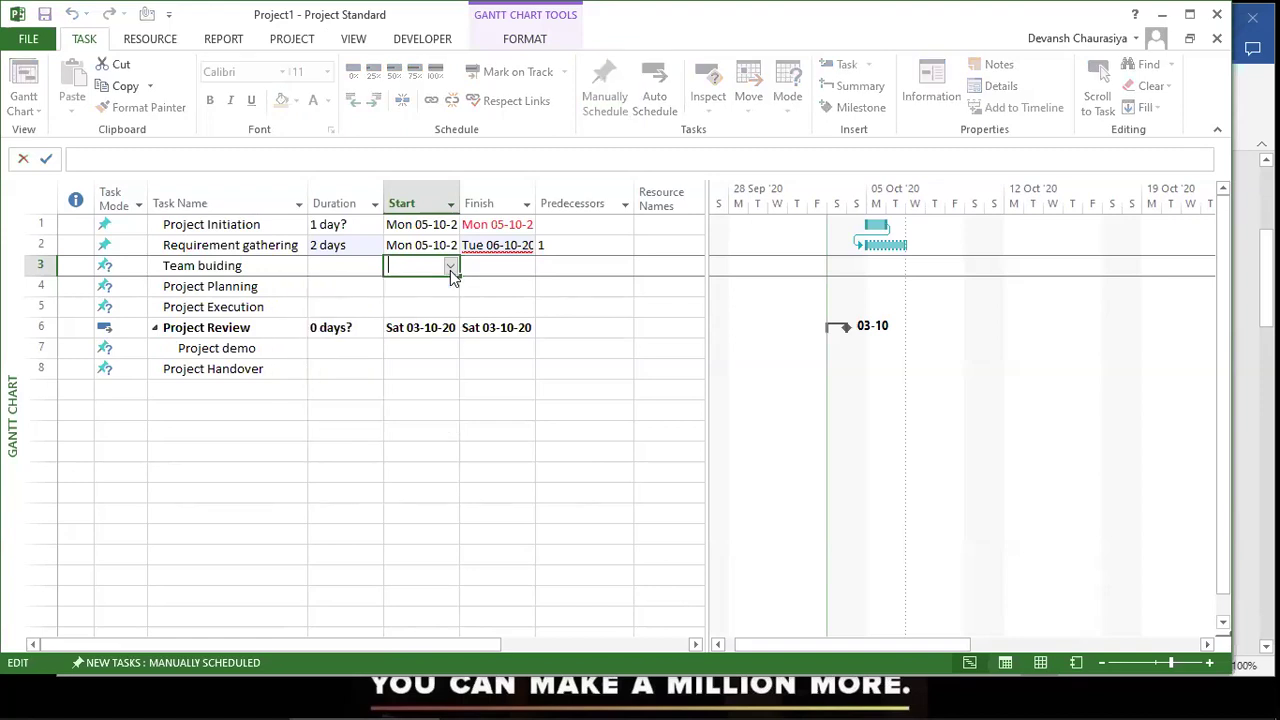
click(451, 270)
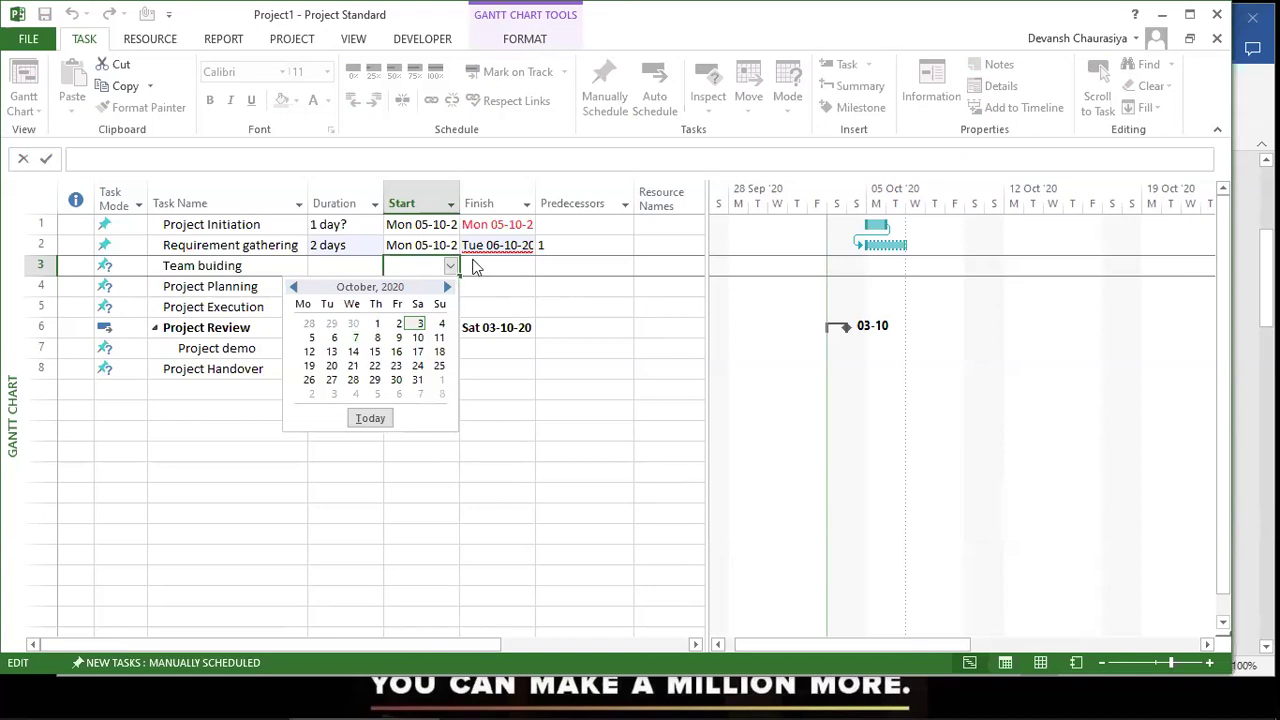
click(475, 262)
click(523, 245)
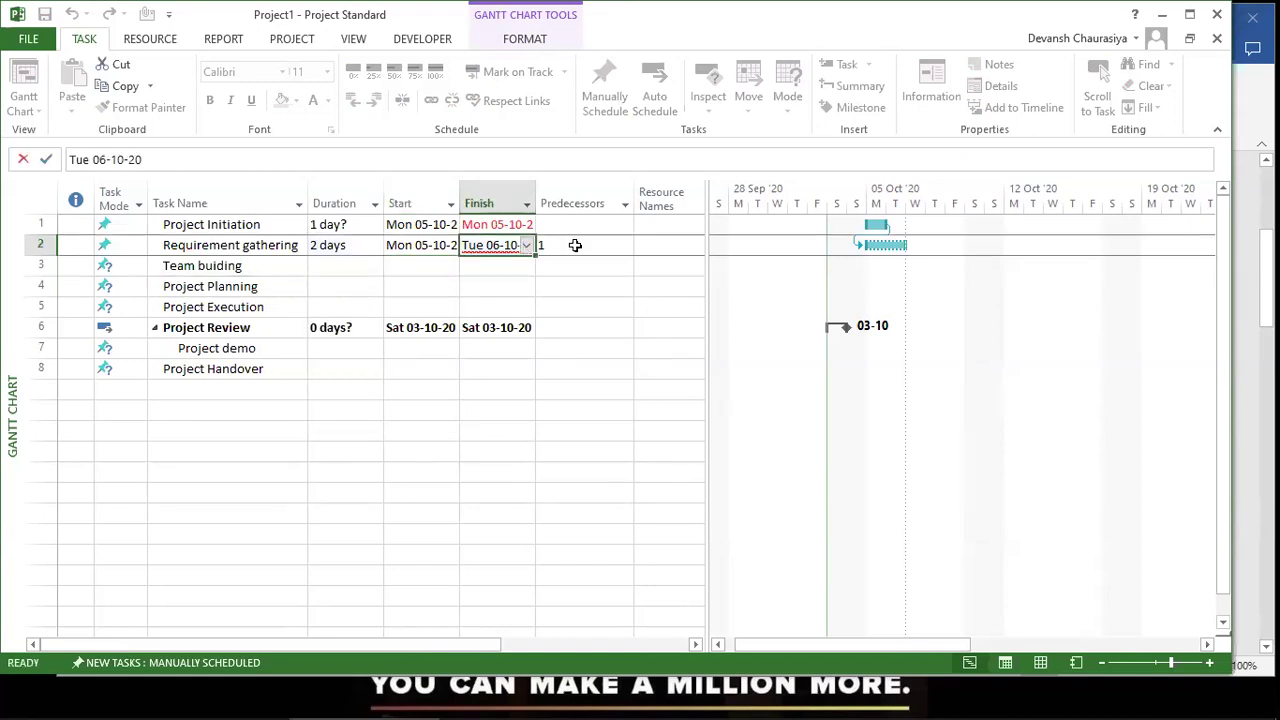
click(573, 245)
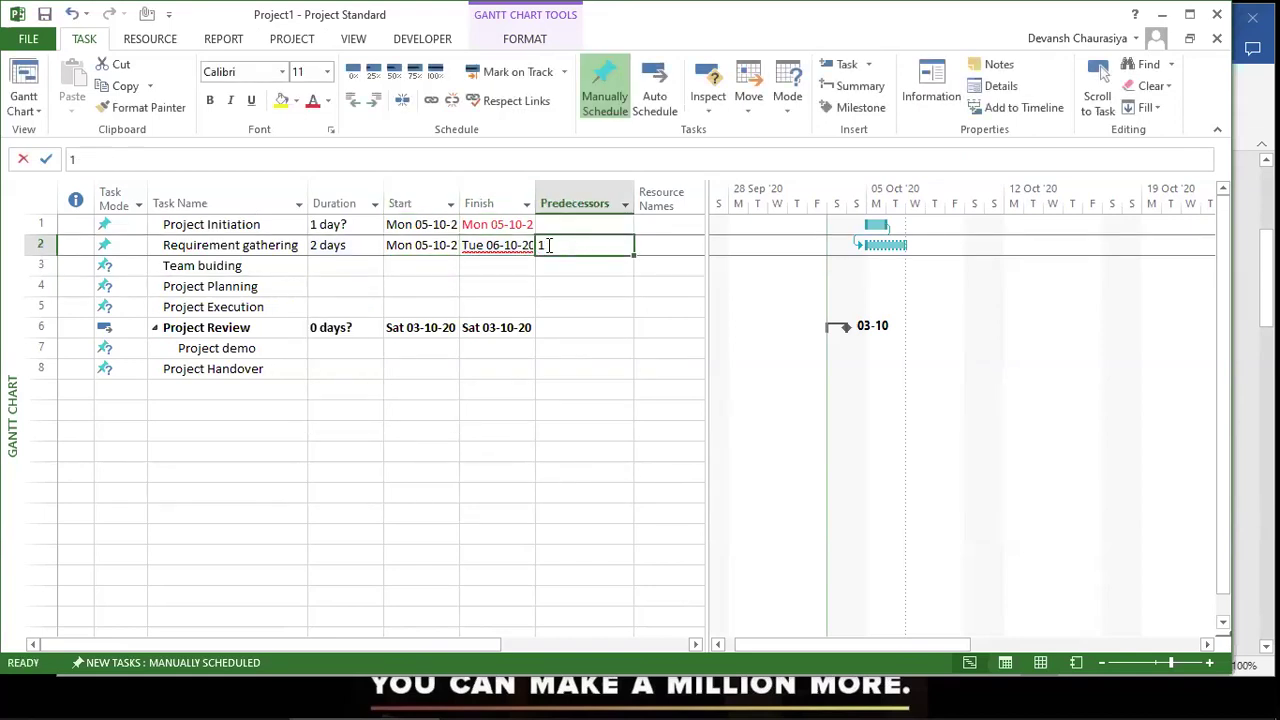
drag(40, 224, 44, 244)
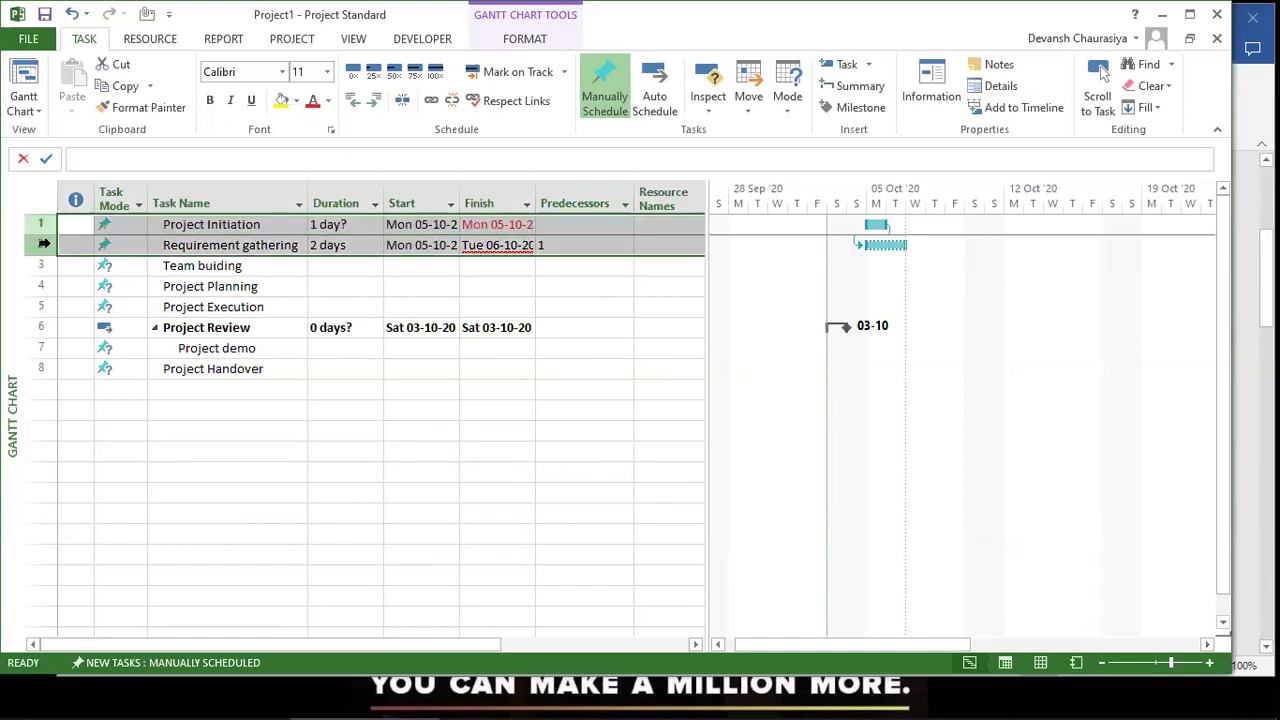
click(590, 246)
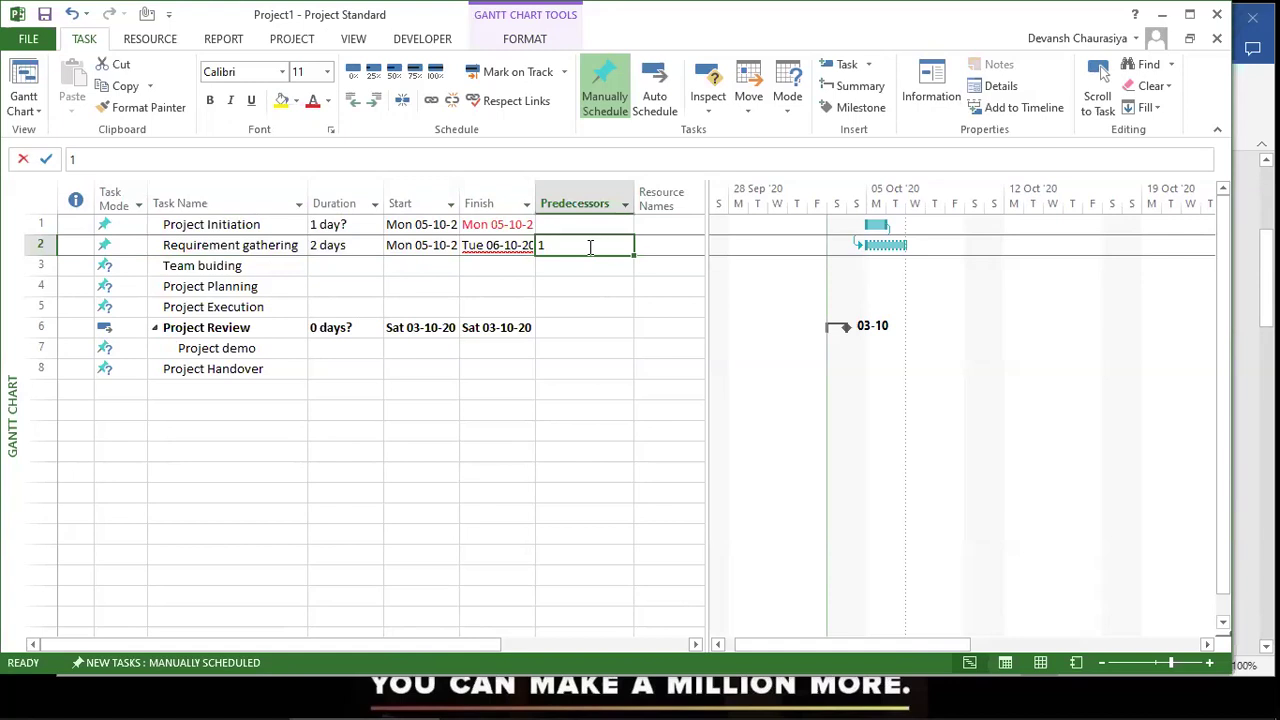
Step: Delete Requirement gathering's existing predecessor link to task 1
key(Delete)
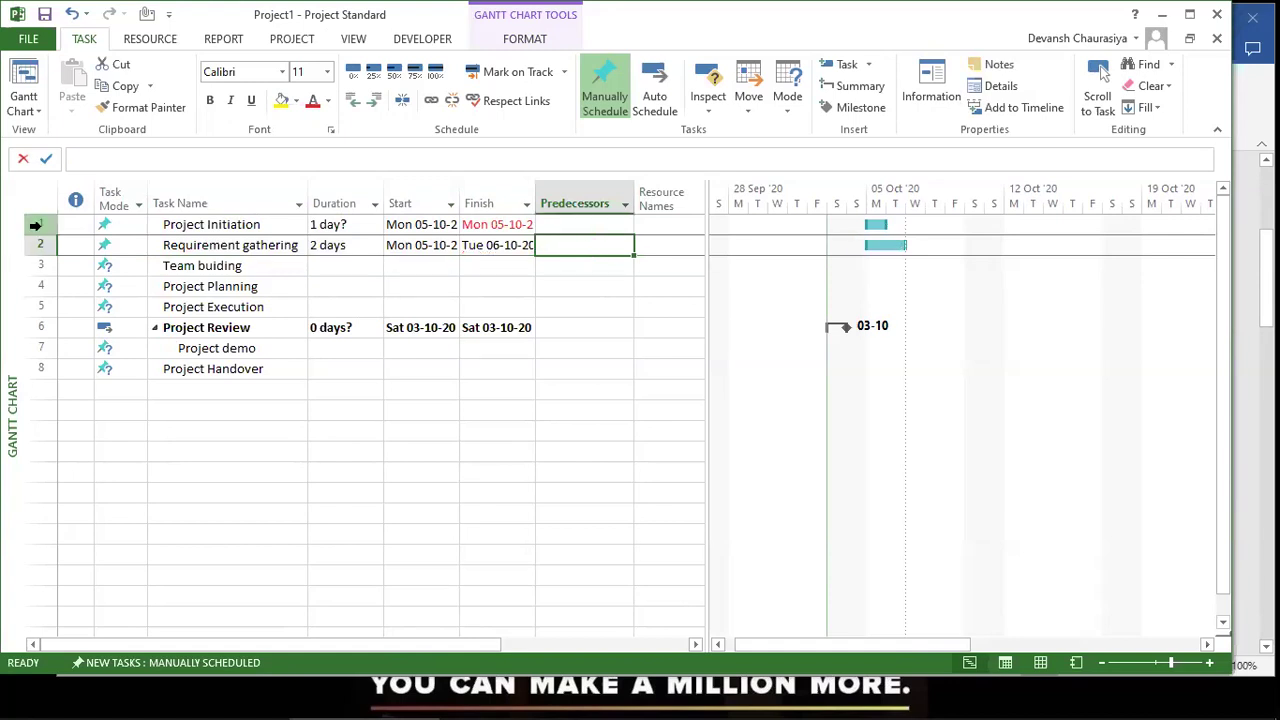
click(35, 225)
drag(35, 234, 35, 242)
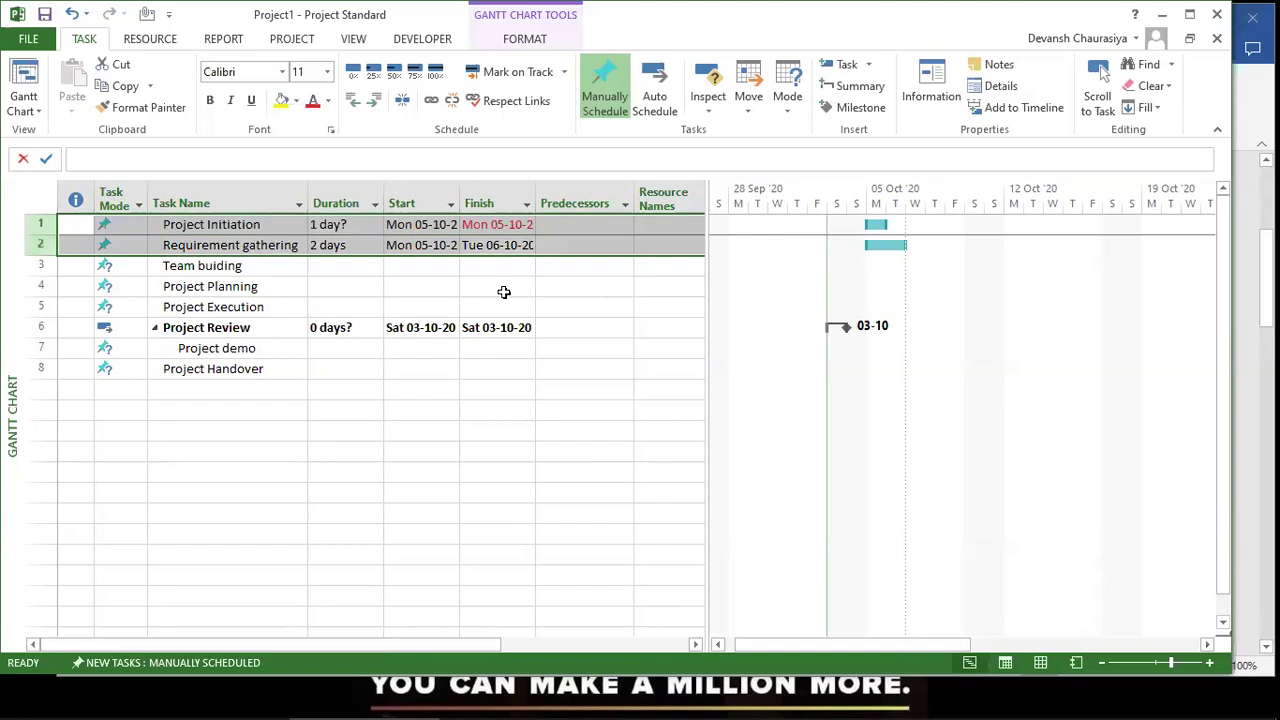
click(500, 245)
Step: Link Project Initiation and Requirement gathering finish-to-start, moving it to Tue 06-10-20
click(594, 245)
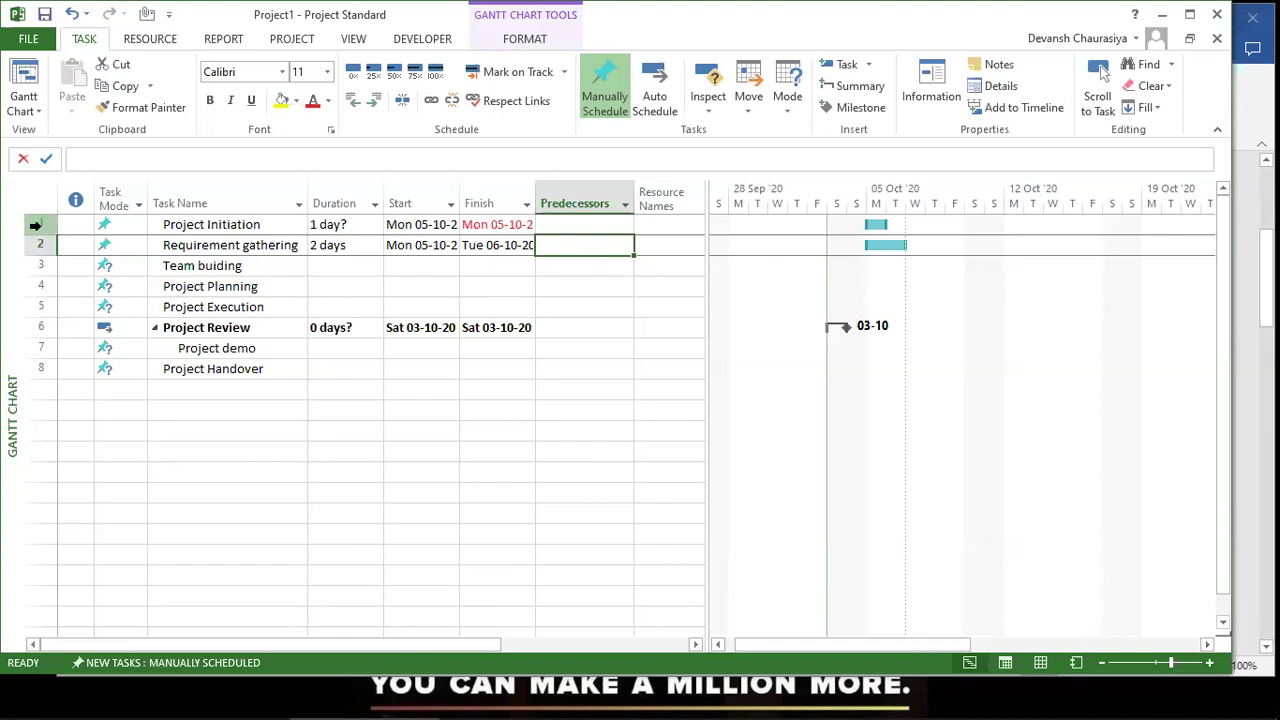
drag(35, 224, 35, 248)
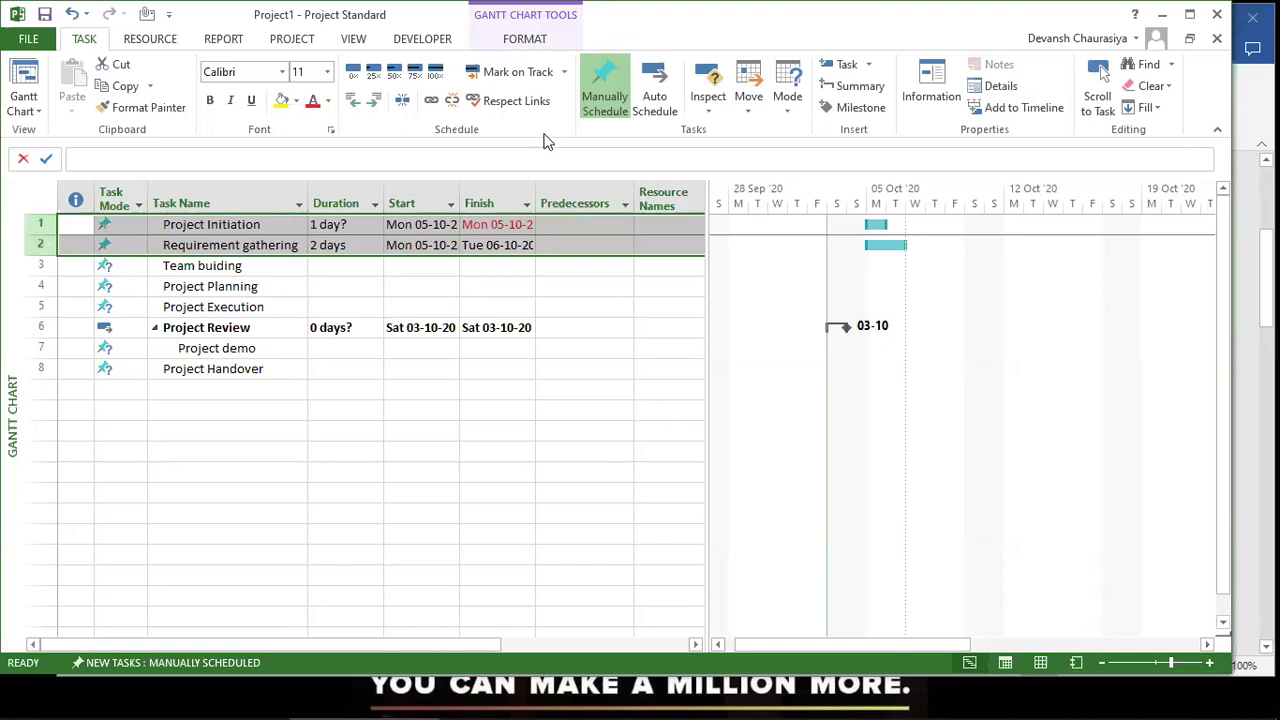
click(434, 106)
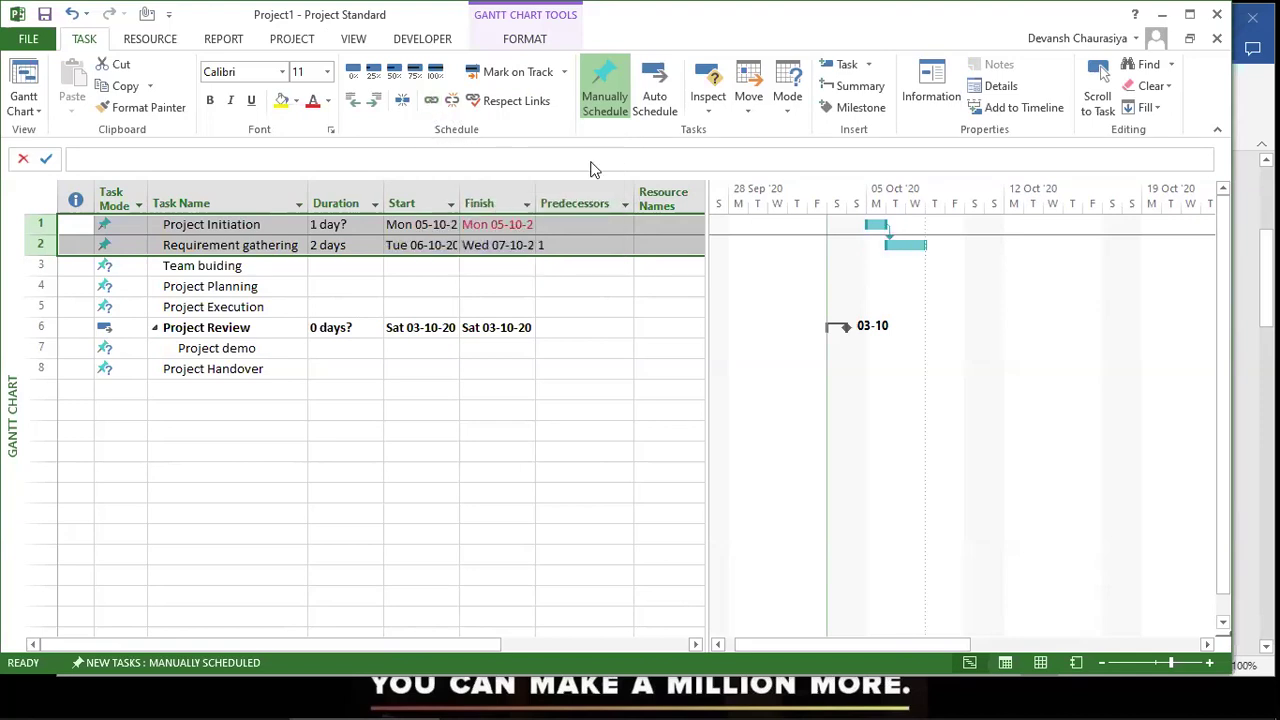
click(497, 225)
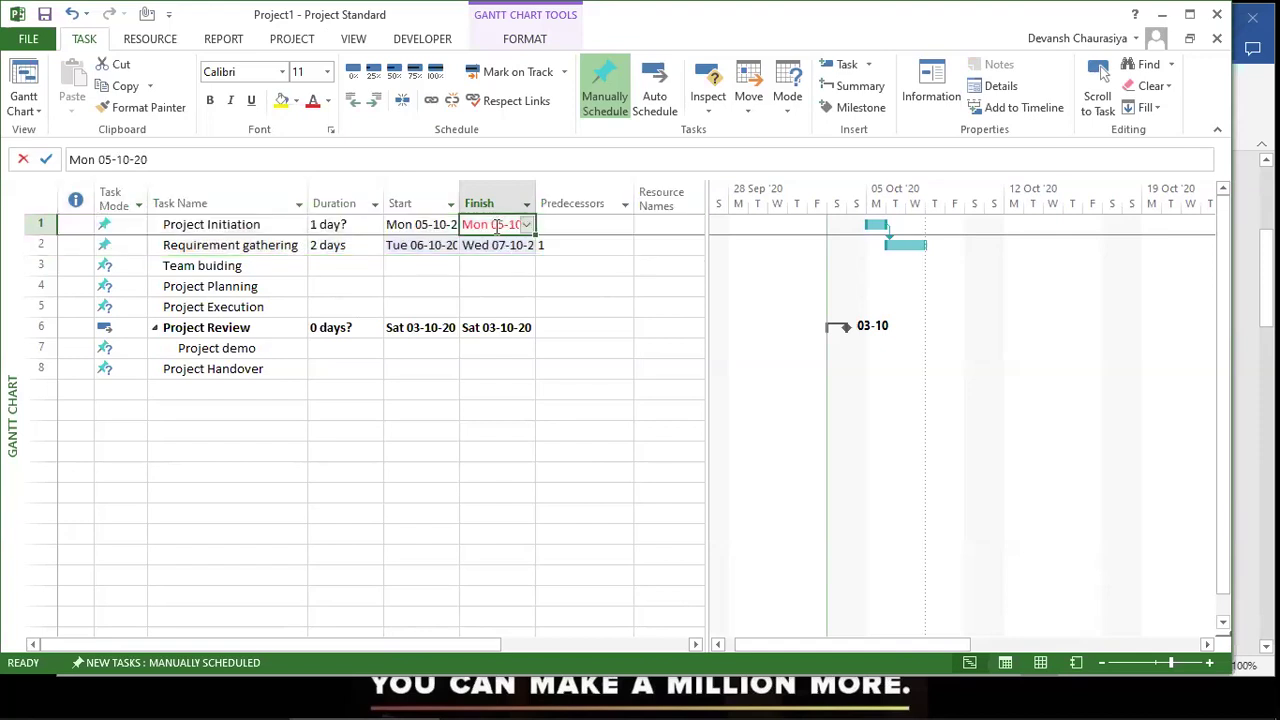
click(493, 247)
click(495, 268)
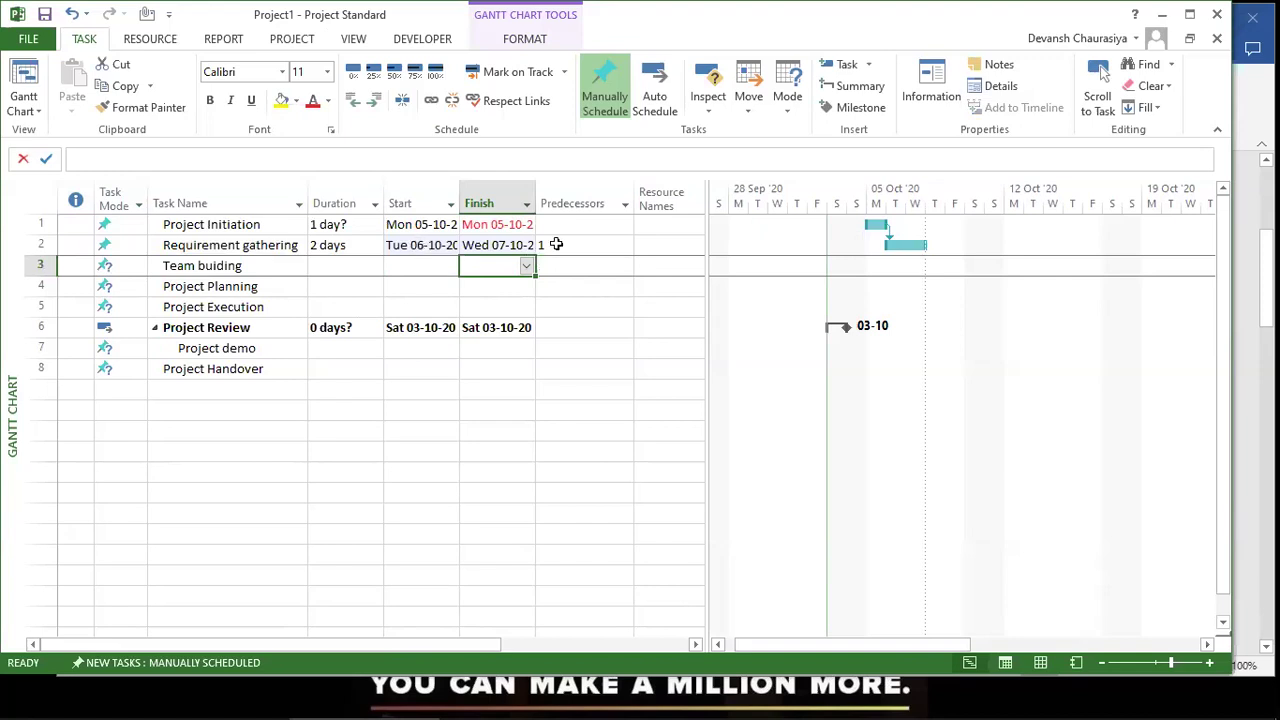
click(508, 224)
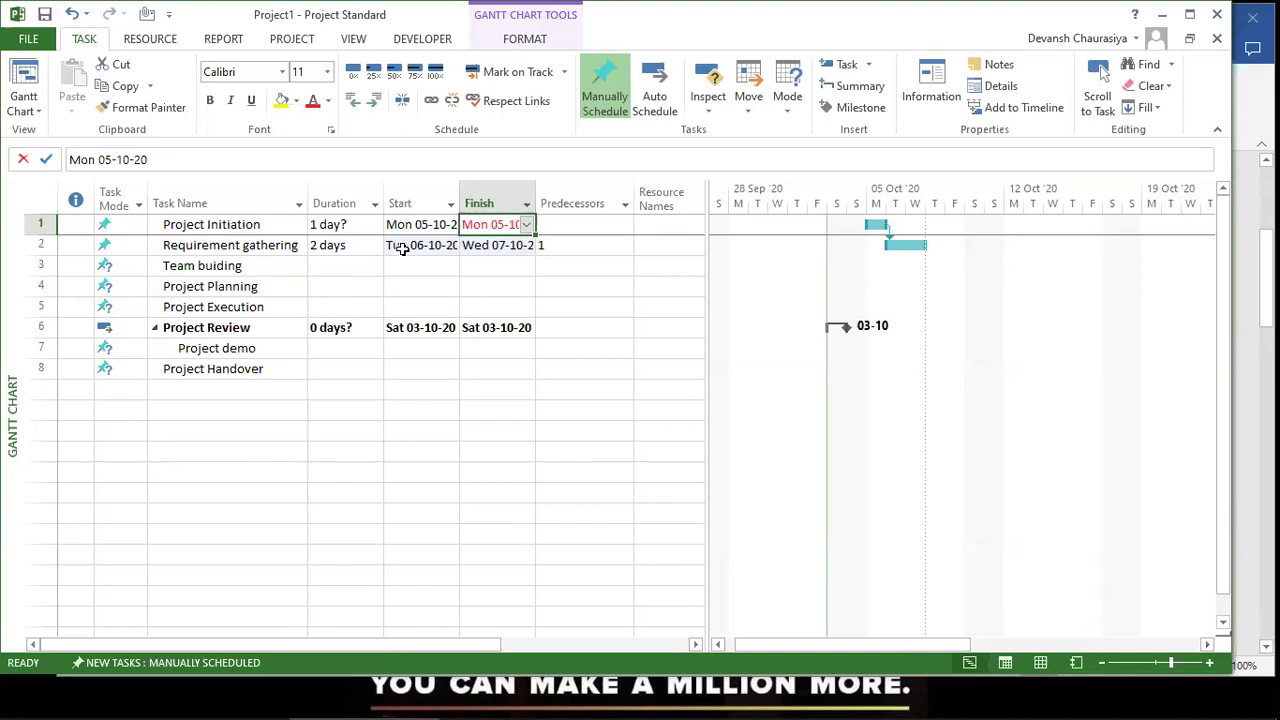
click(568, 245)
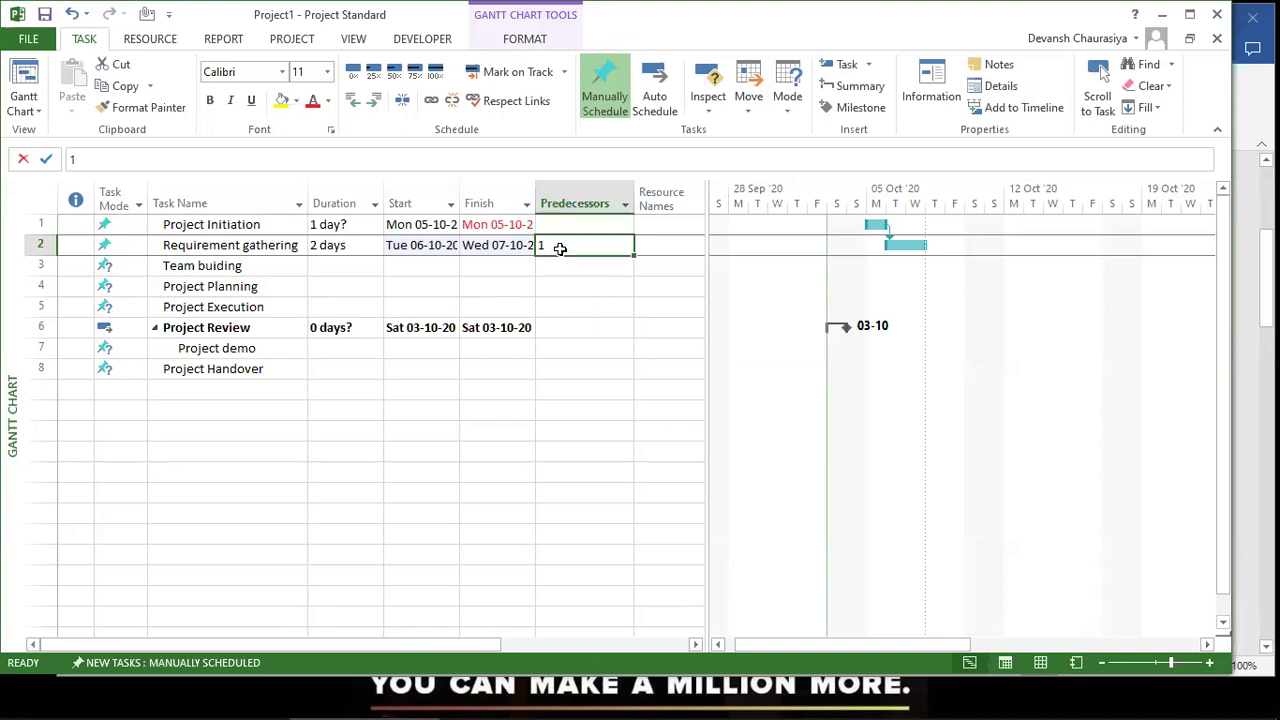
click(492, 223)
click(418, 245)
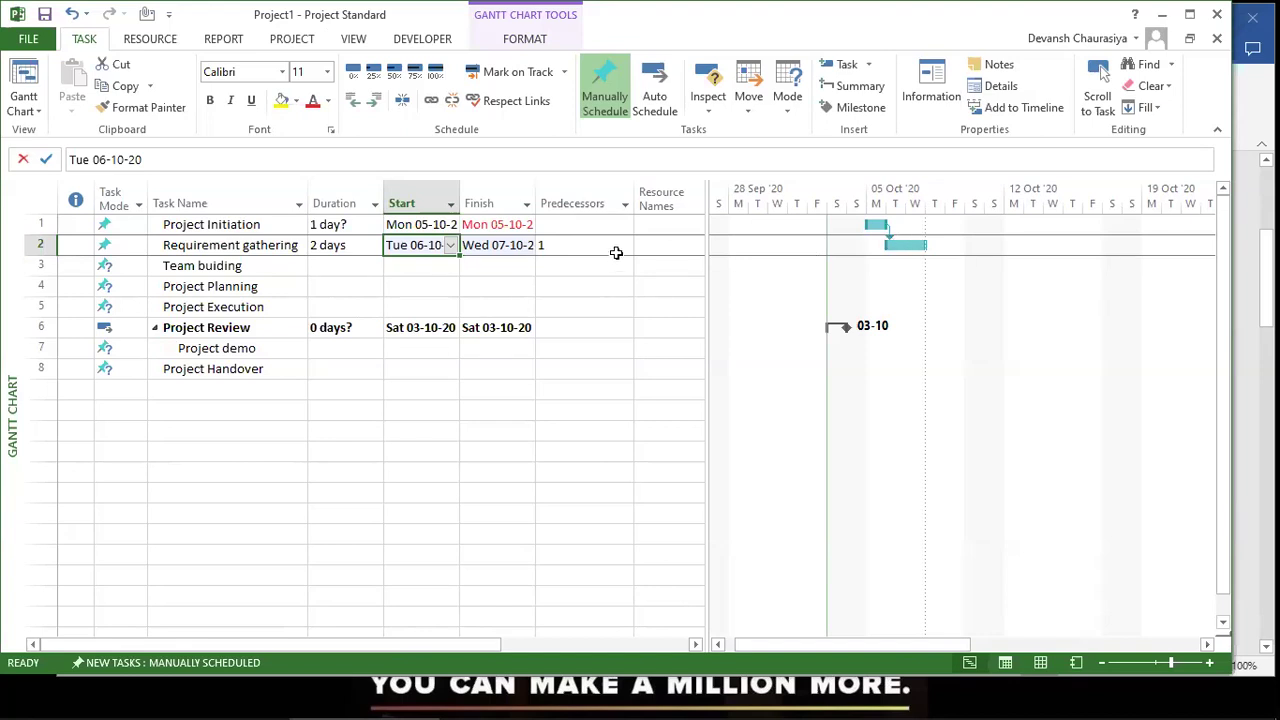
click(432, 222)
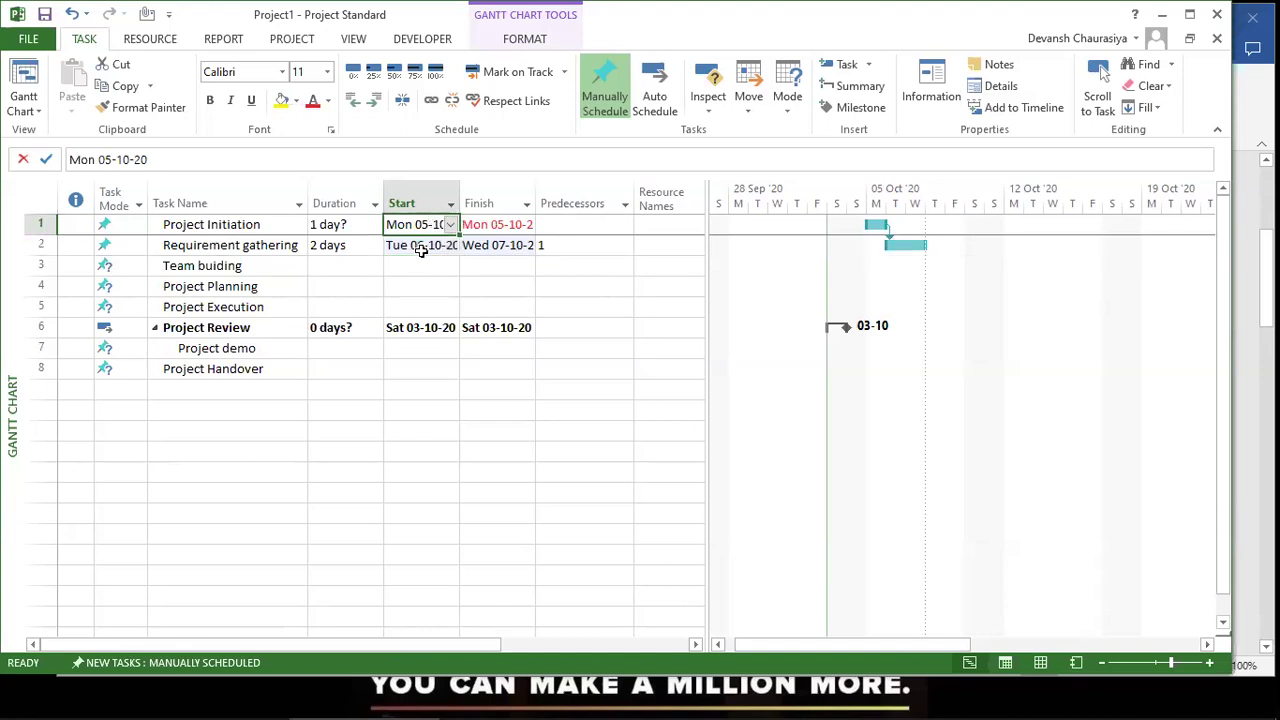
click(423, 245)
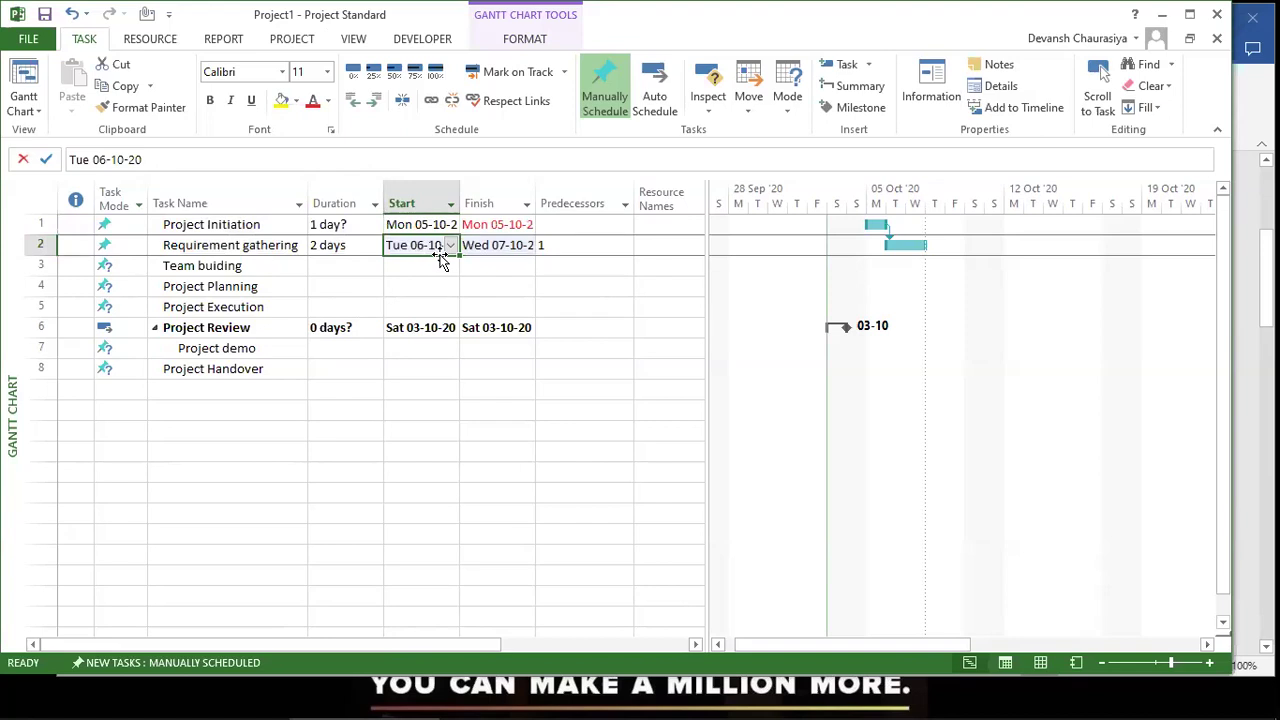
Step: Change the Project Initiation–Requirement gathering dependency type to Start-to-Start (1SS) in Task Dependency
double_click(893, 240)
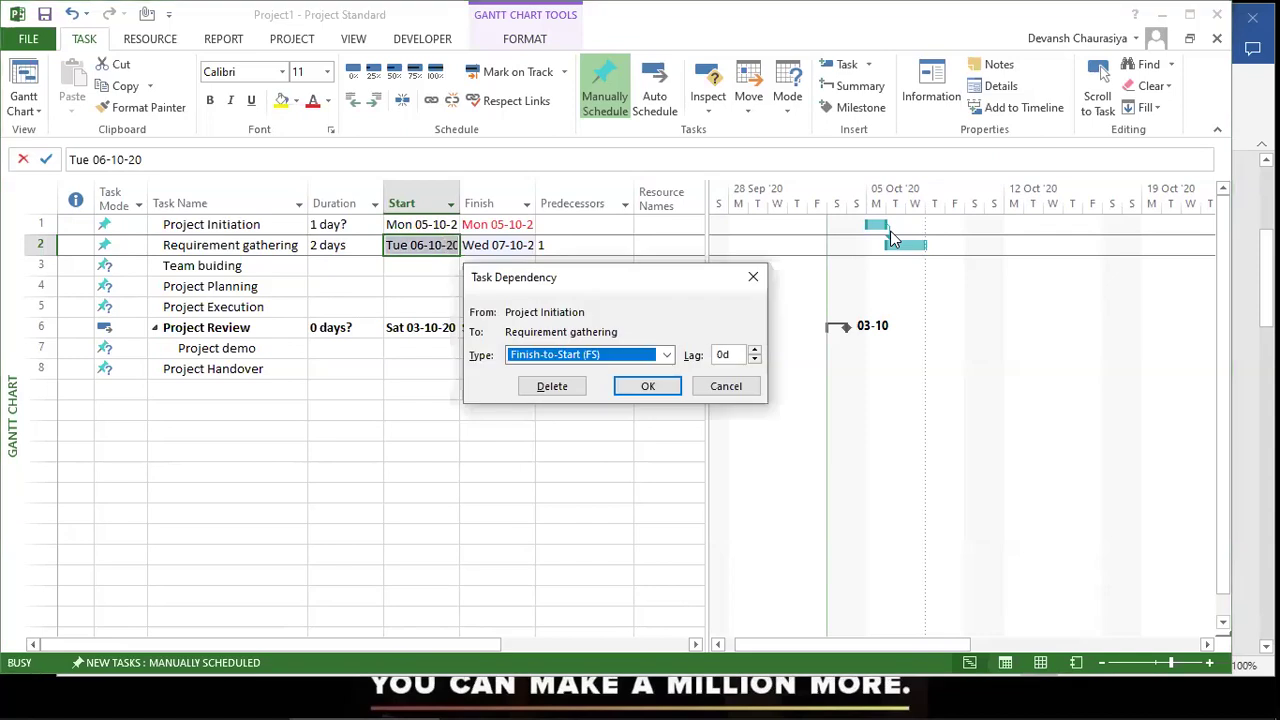
drag(615, 280, 665, 288)
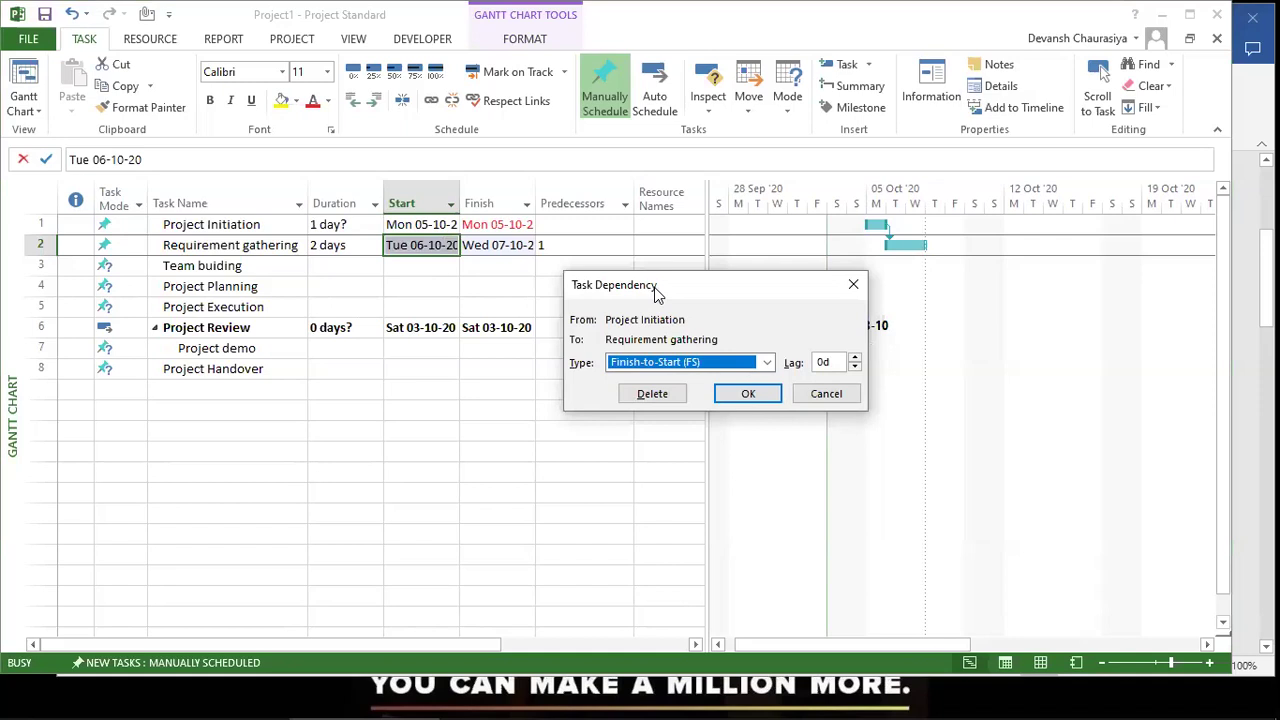
click(641, 364)
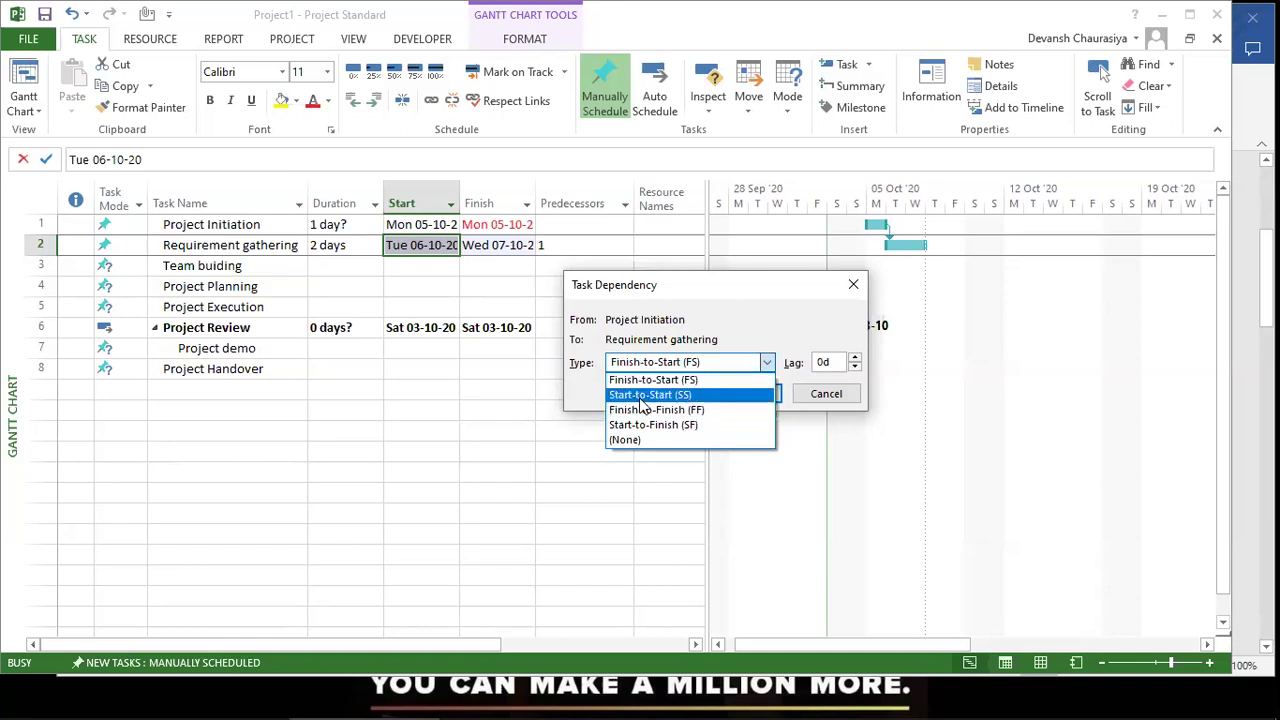
click(638, 396)
click(749, 394)
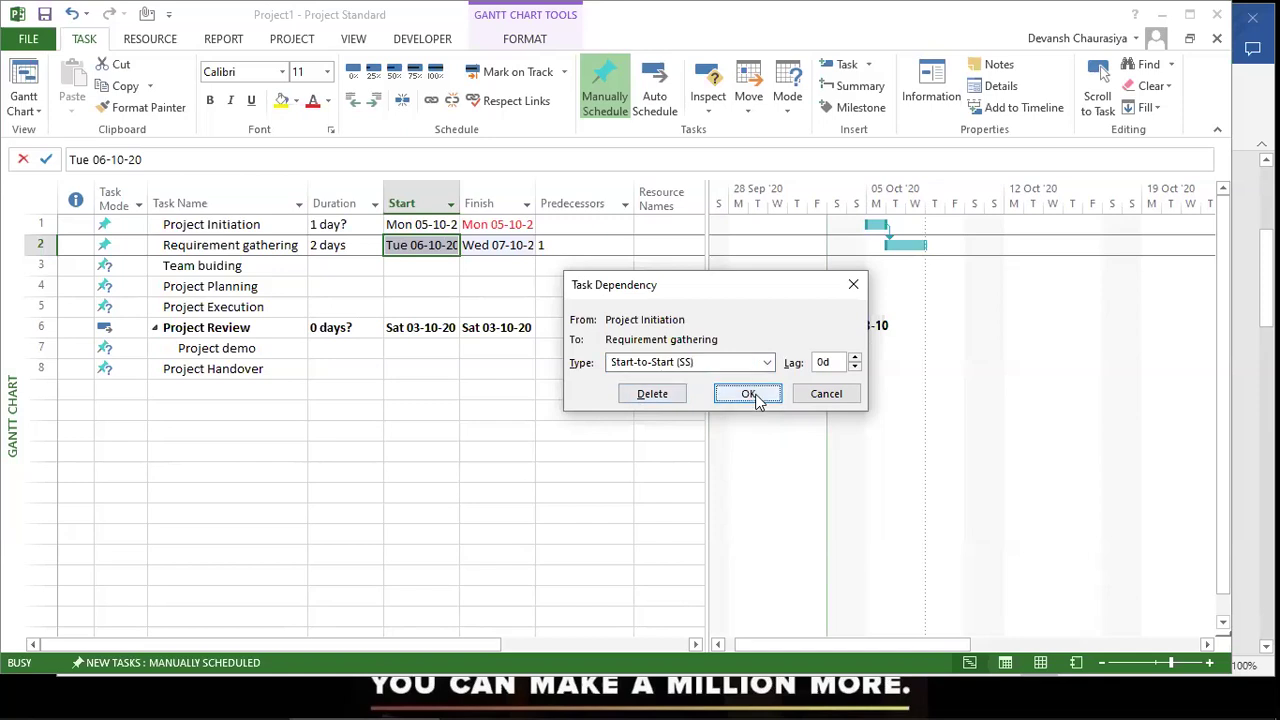
click(570, 246)
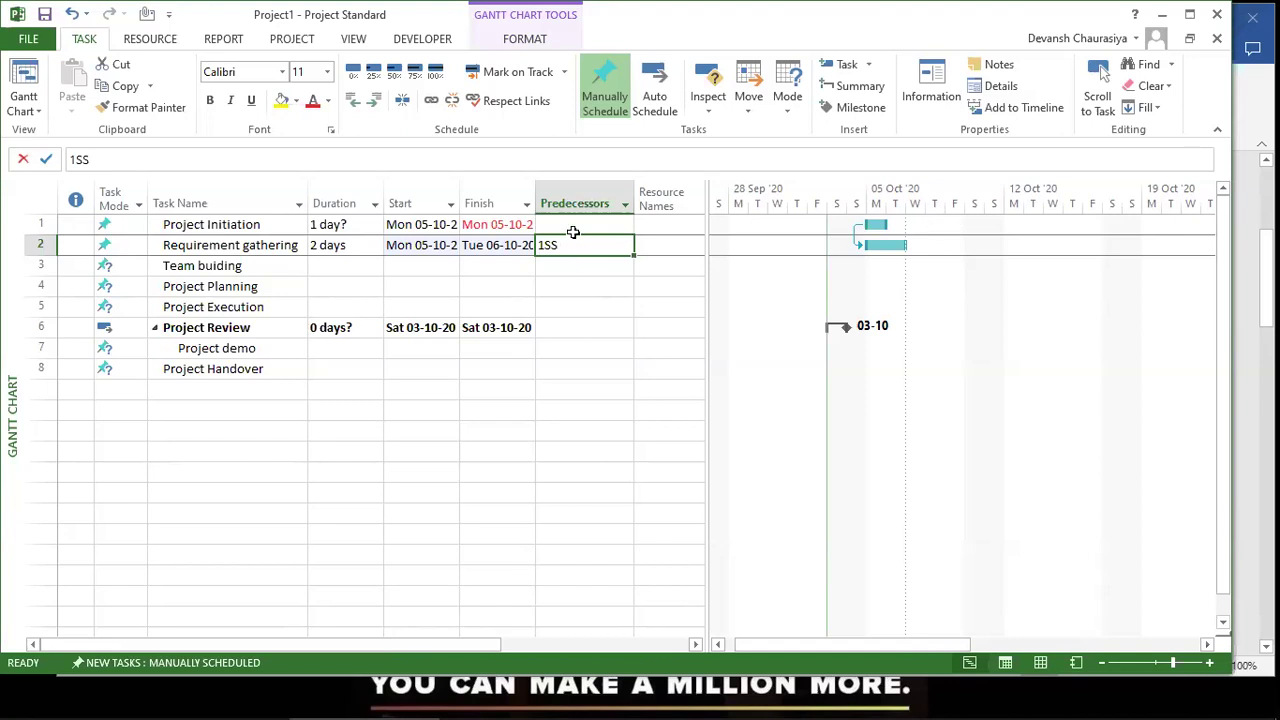
key(BackSpace)
key(BackSpace)
key(BackSpace)
text(1SS)
key(Return)
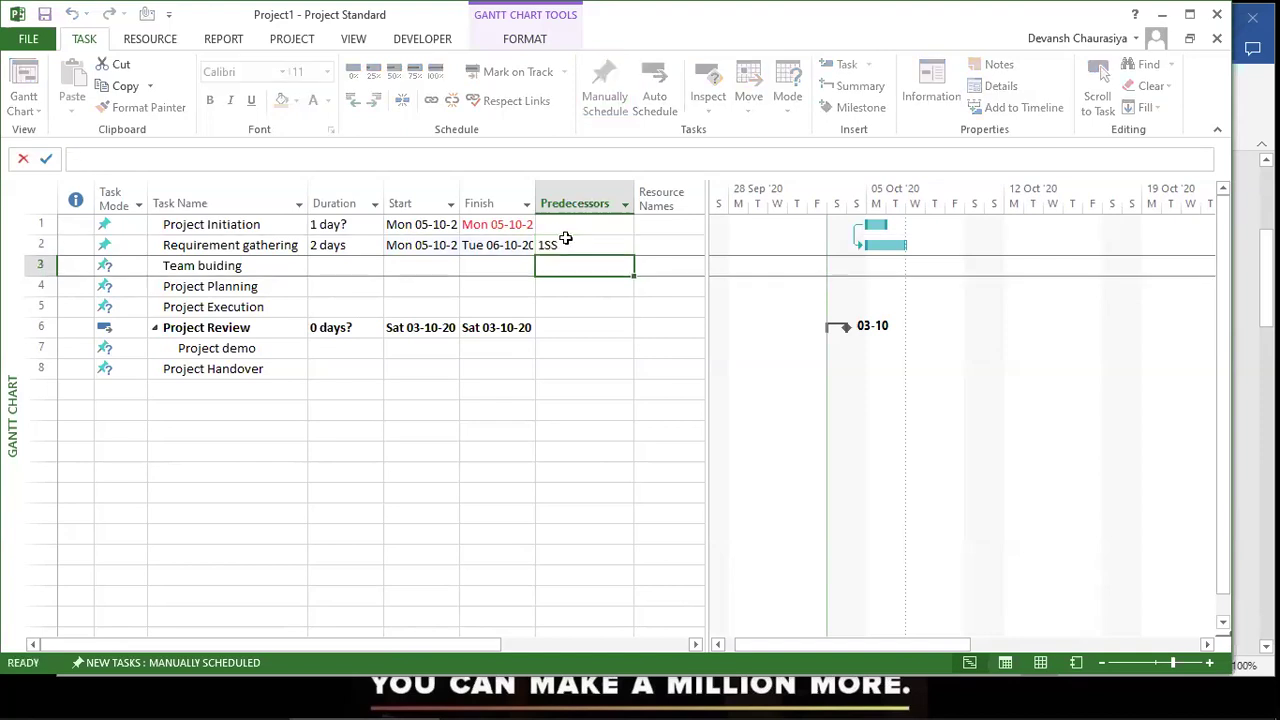
key(ctrl+z)
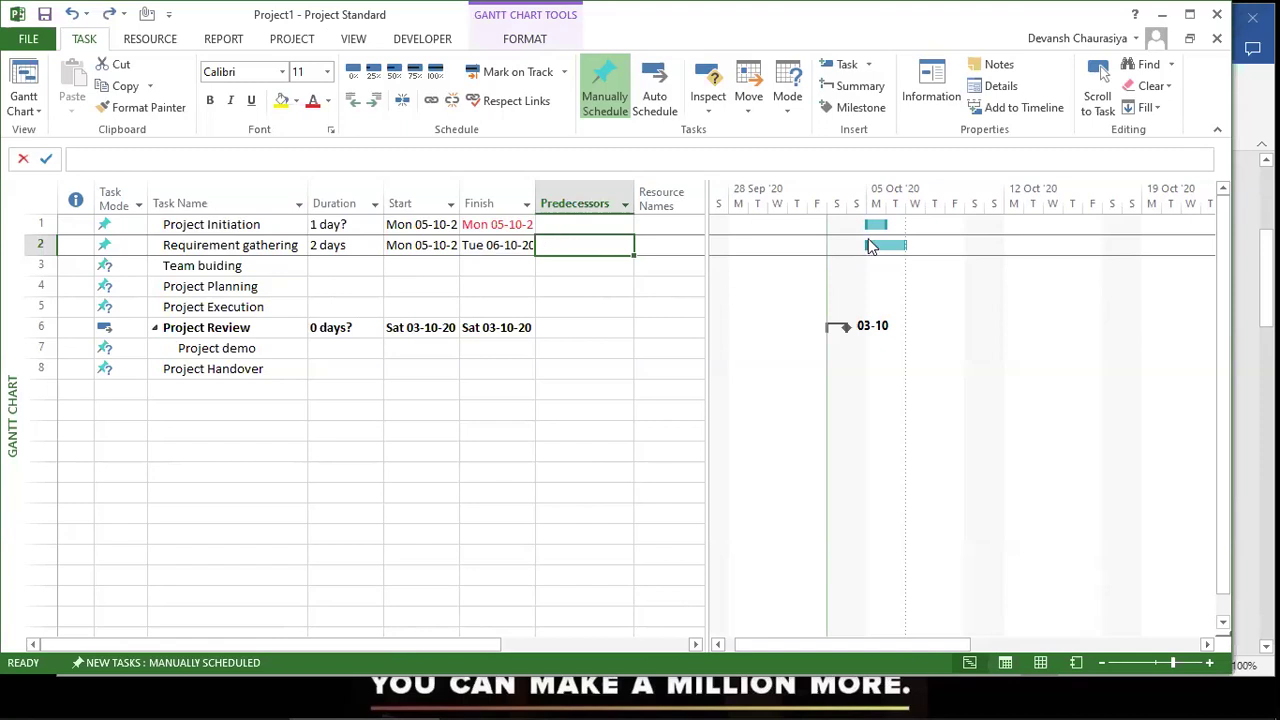
text(1SS)
key(Return)
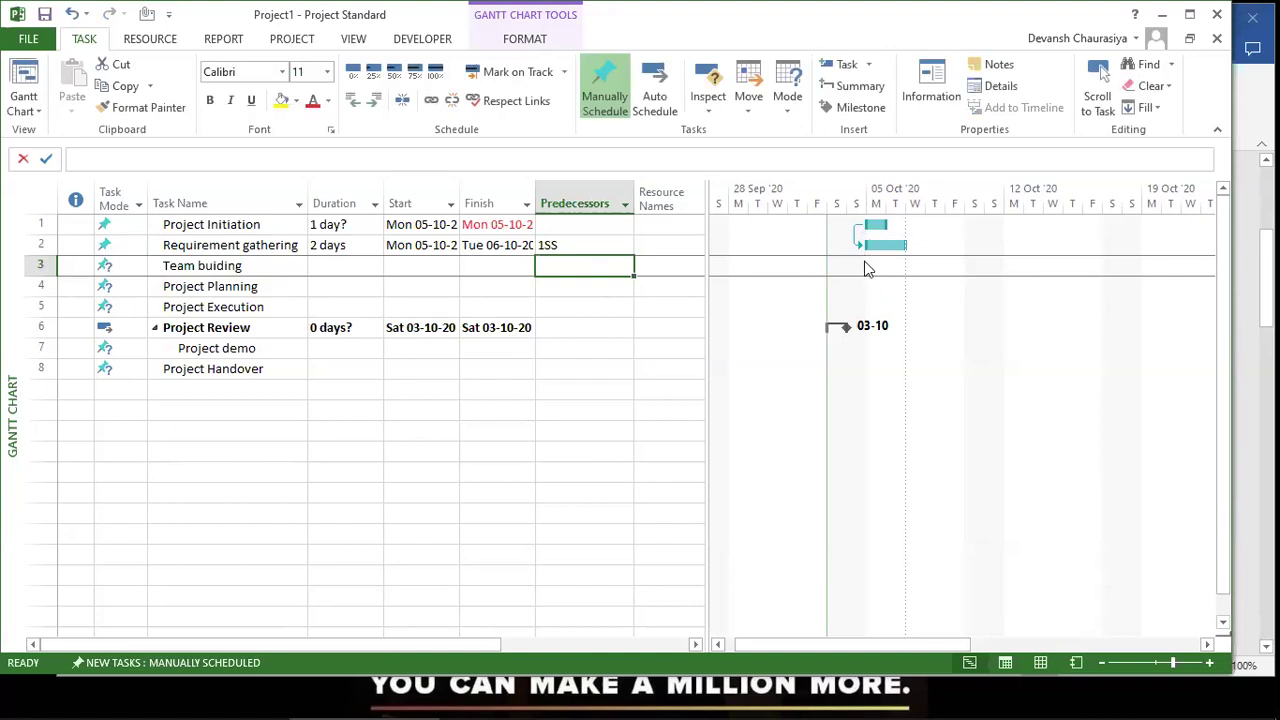
Step: Enter 1SS as Team buiding's predecessor
click(214, 268)
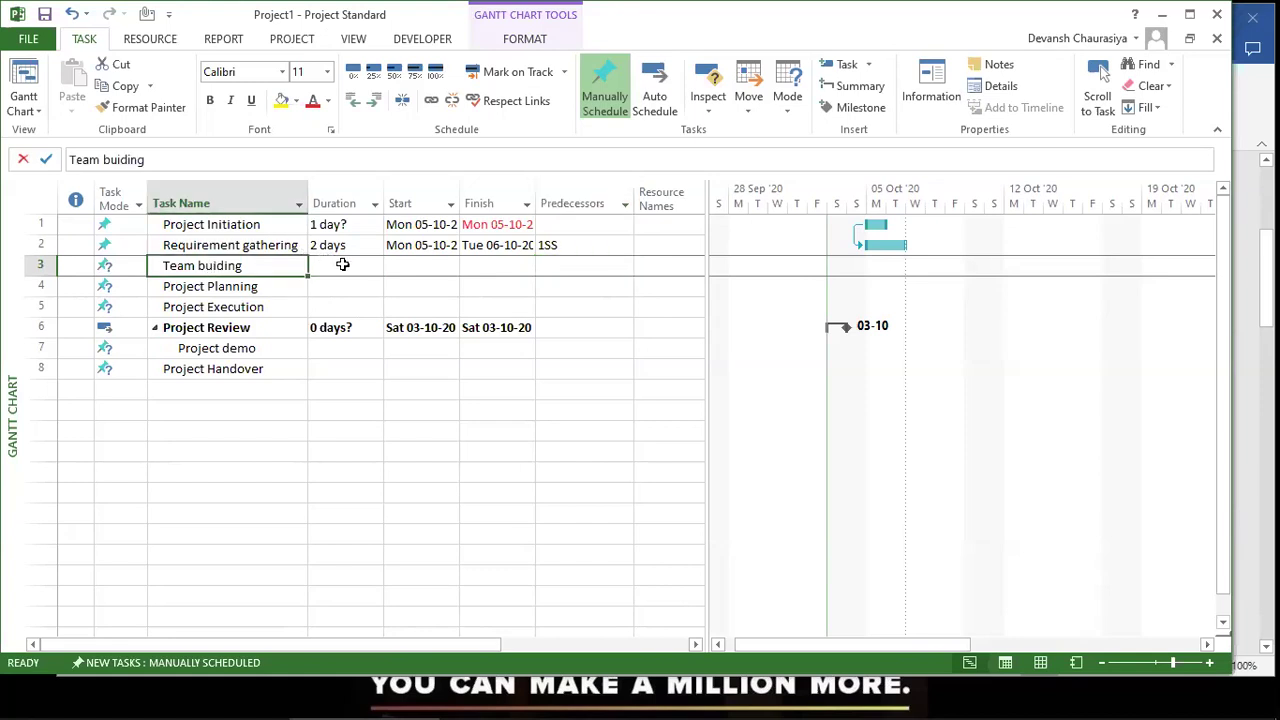
click(345, 265)
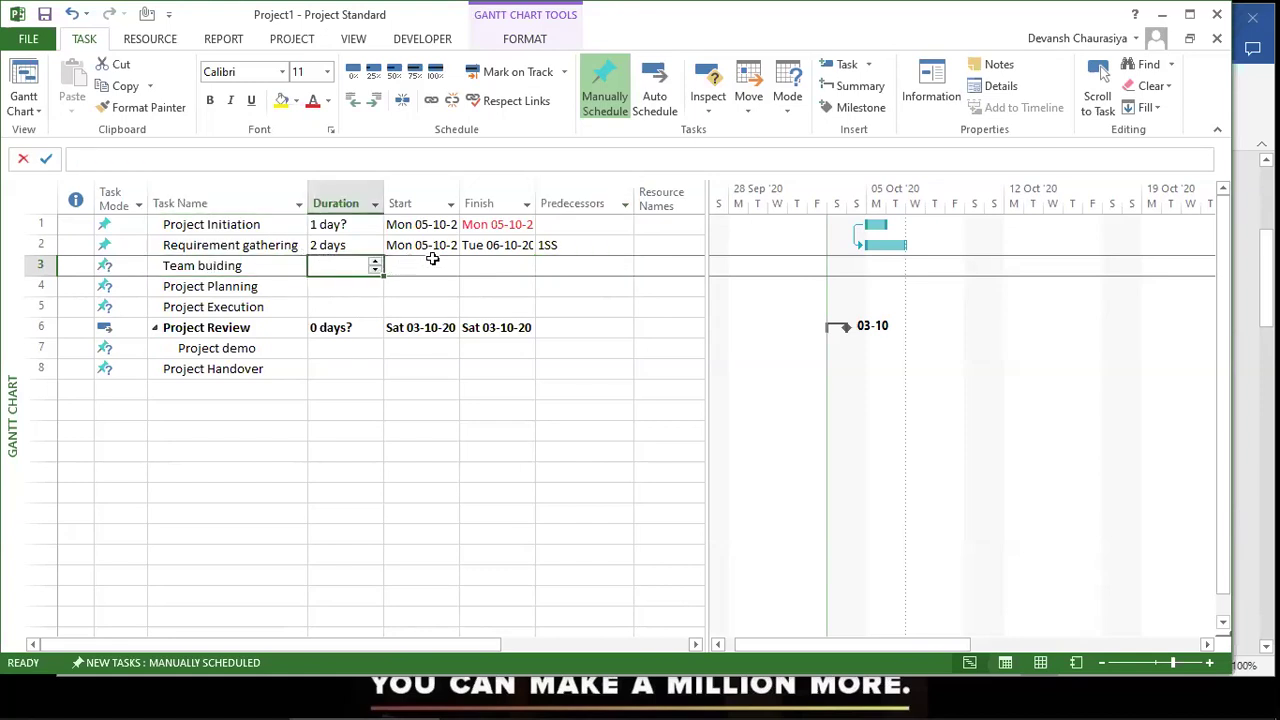
click(437, 224)
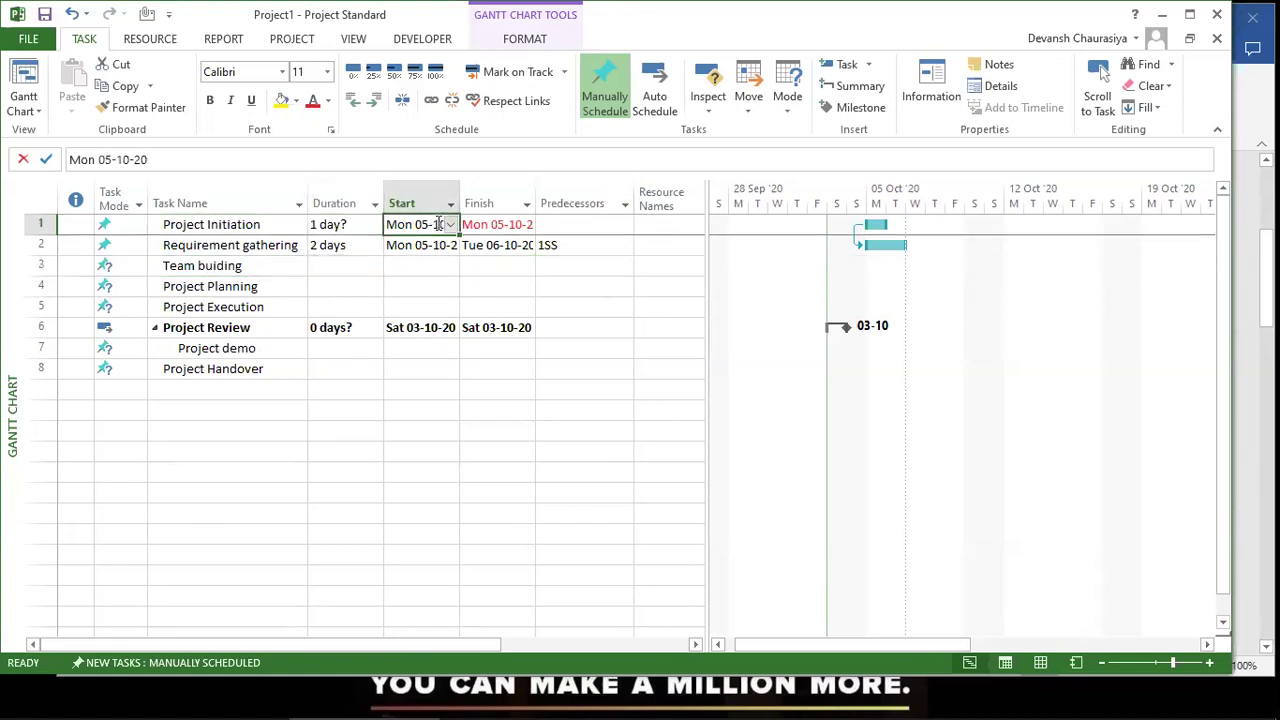
click(556, 263)
text(1SS)
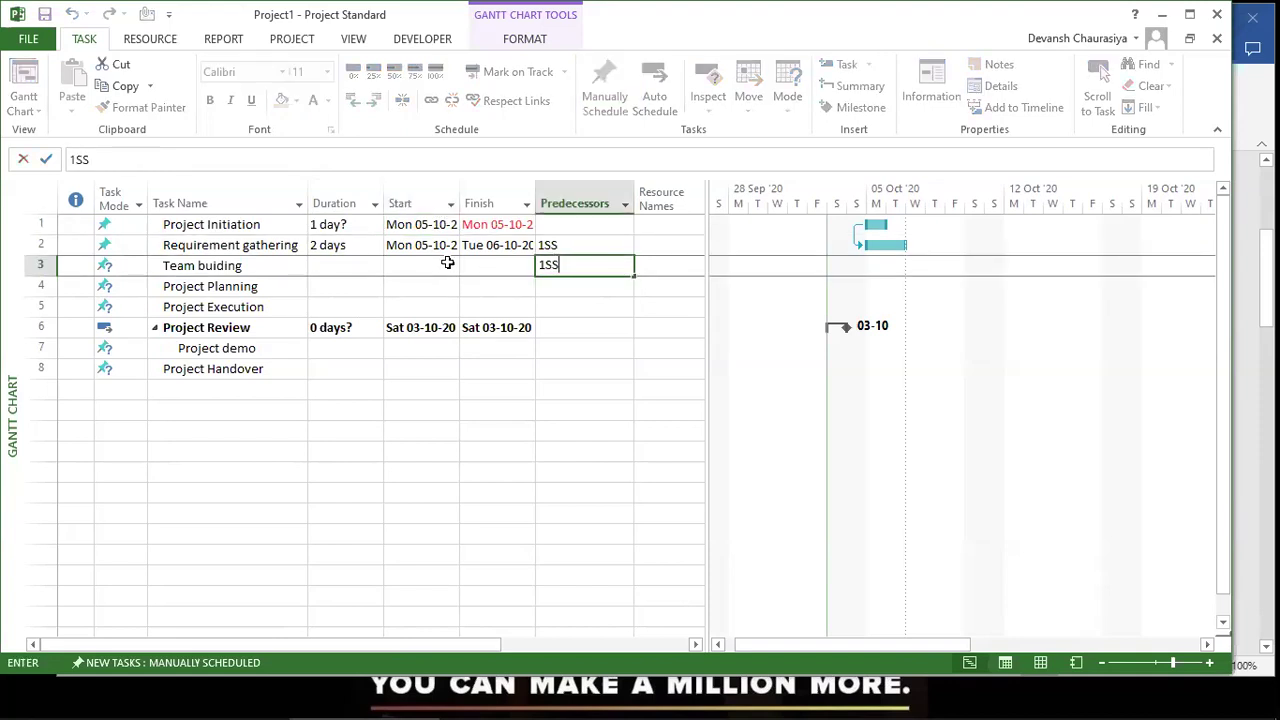
key(Return)
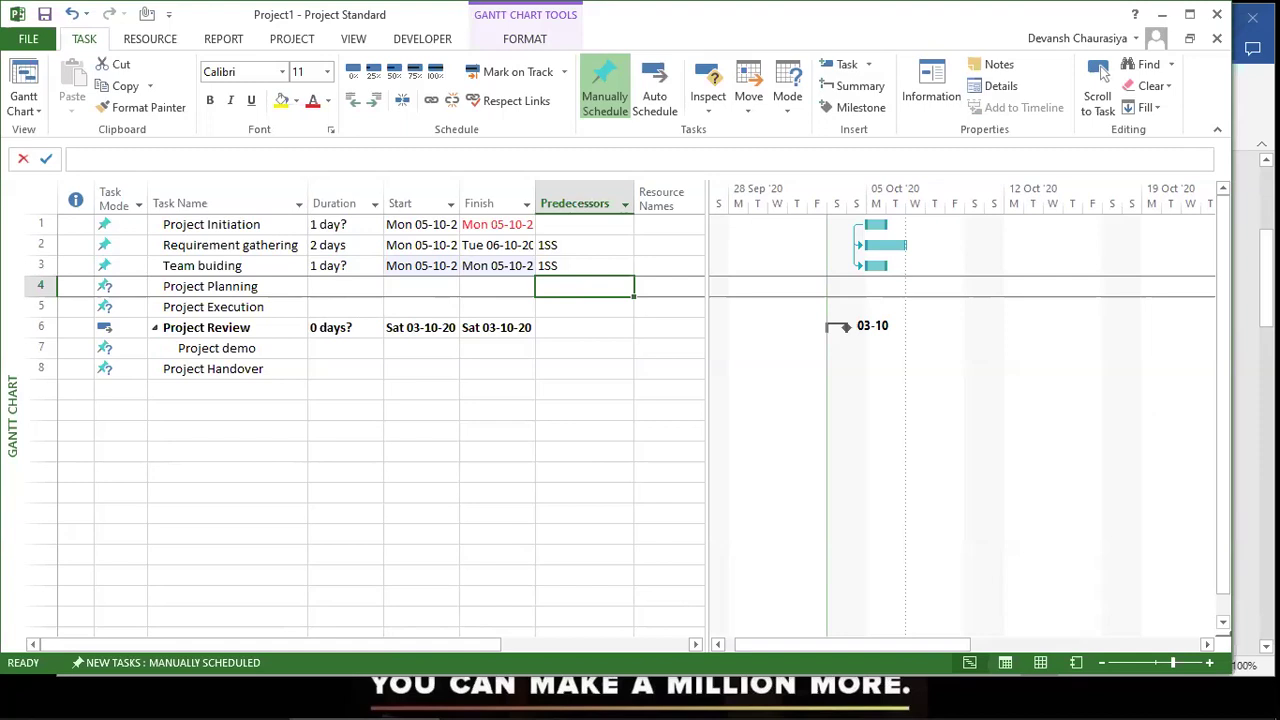
Step: Replace it by linking Requirement gathering and Team buiding finish-to-start, starting Wed 07-10-20
click(40, 245)
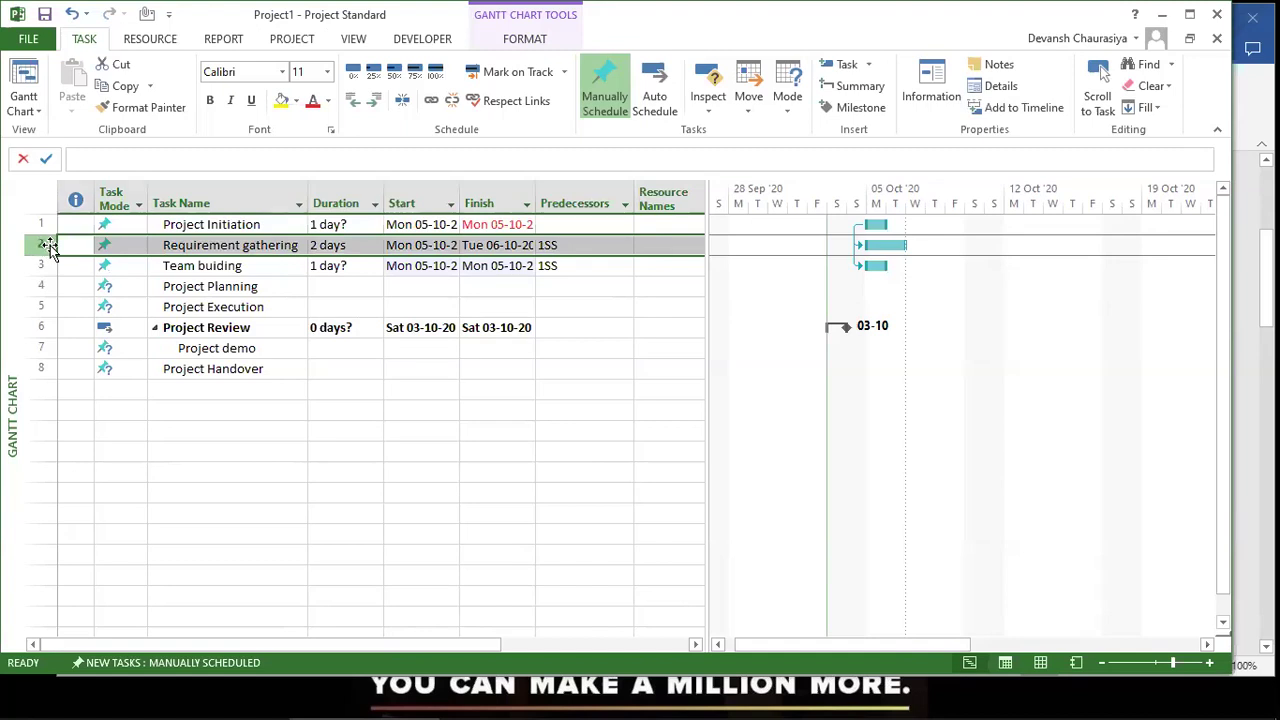
click(586, 266)
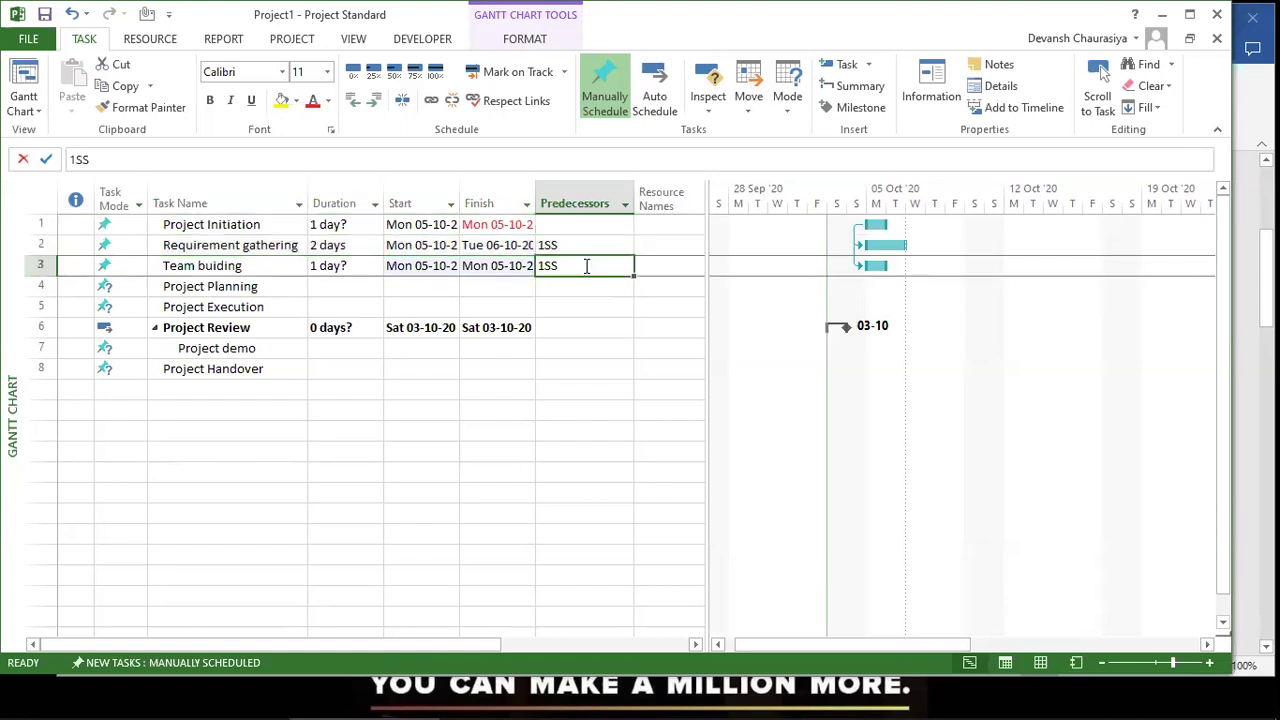
key(Delete)
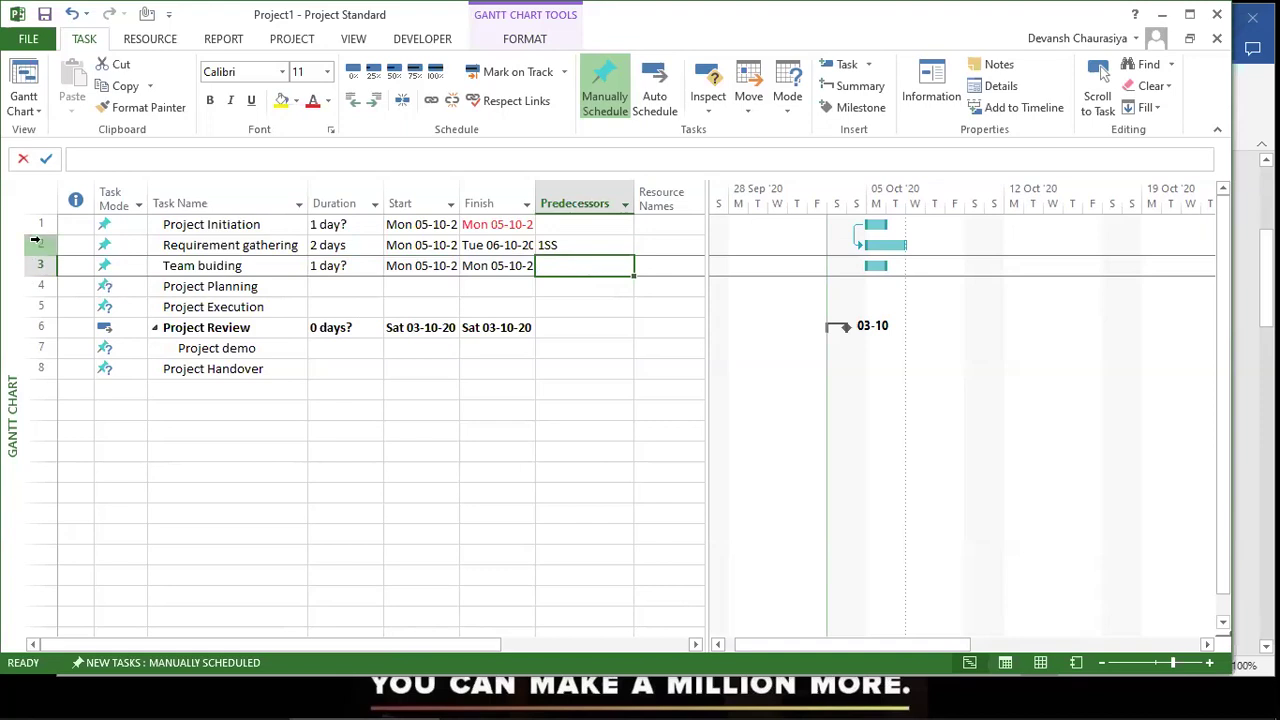
drag(35, 240, 35, 266)
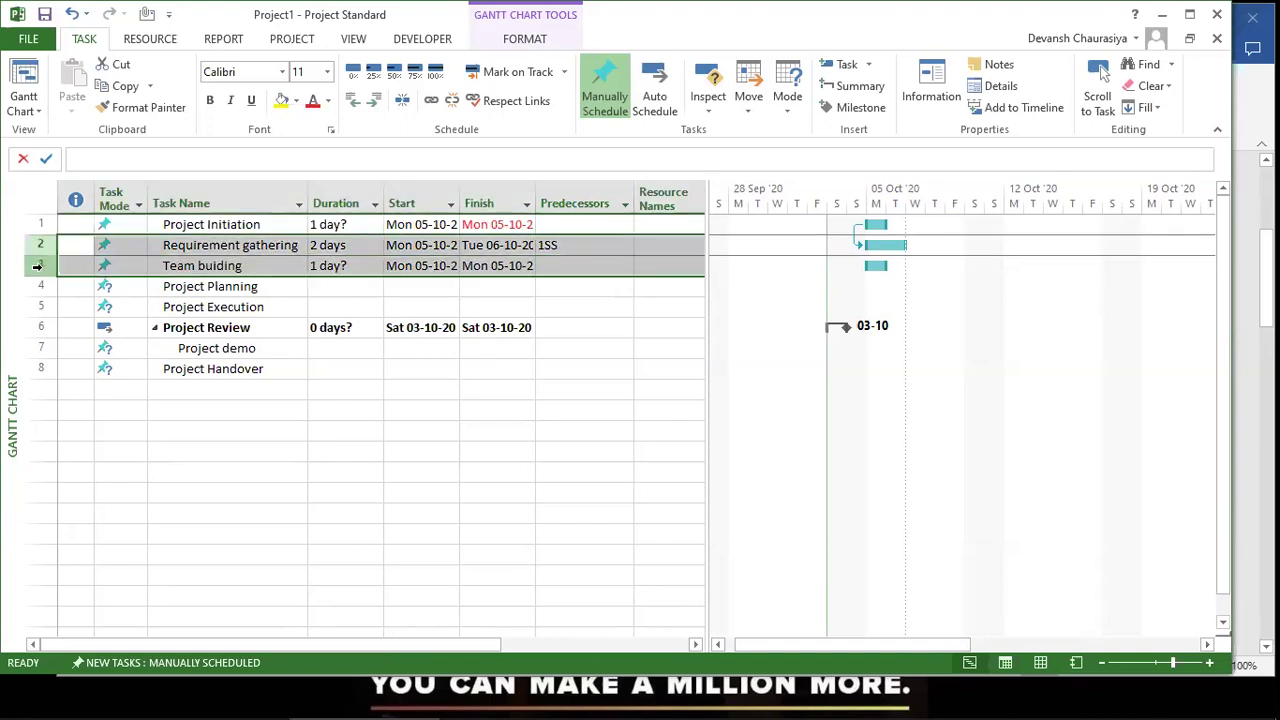
click(430, 101)
click(564, 266)
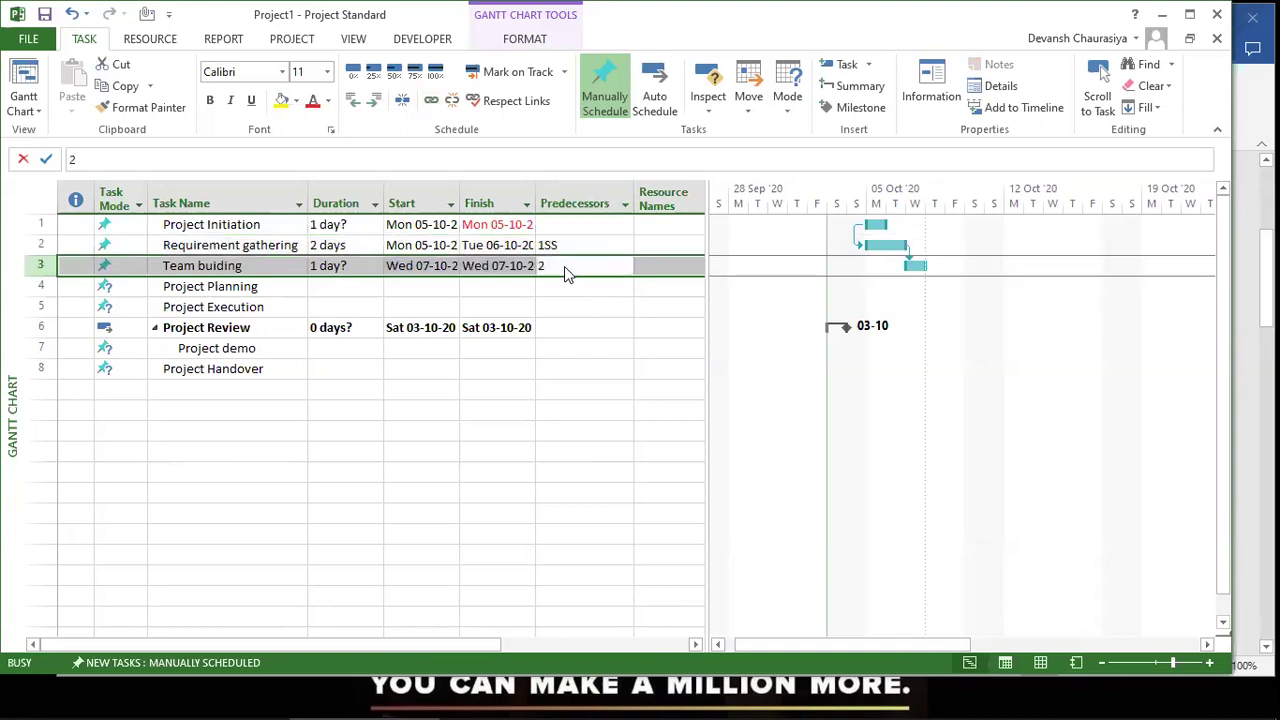
Step: Show Team buiding's Task Information Predecessors tab and select the 0d Lag of the Requirement gathering link
double_click(564, 266)
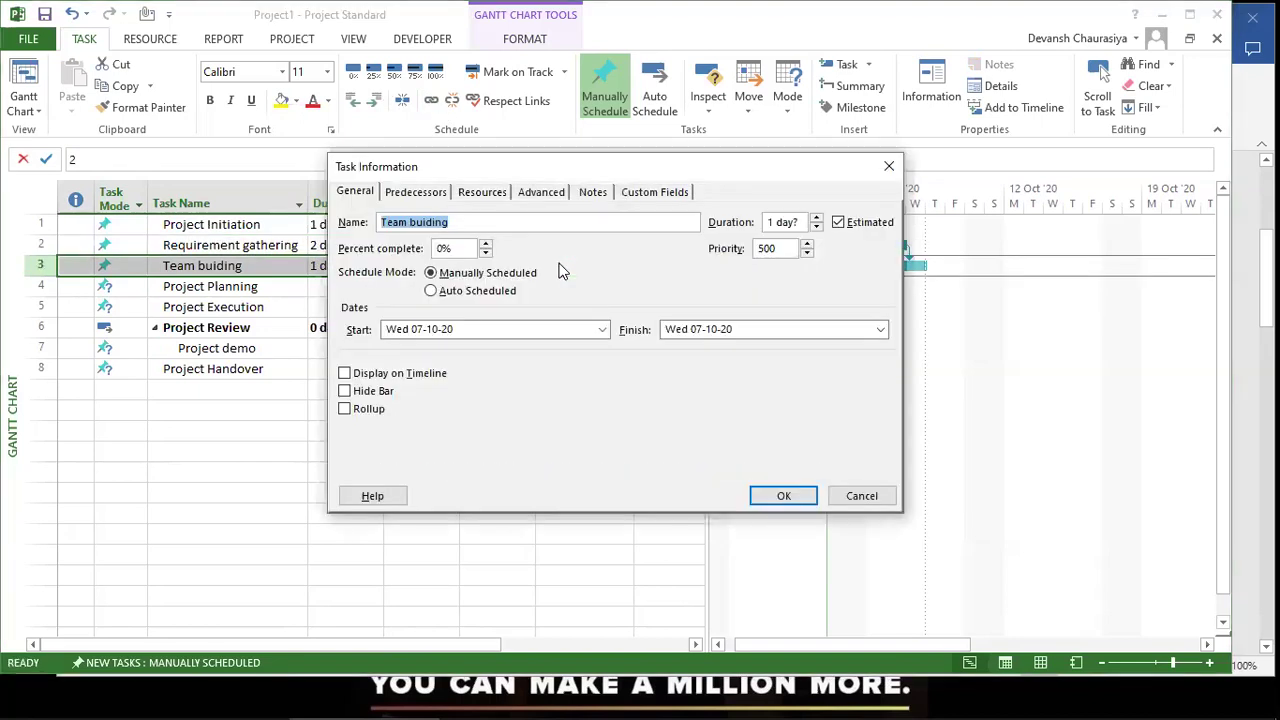
click(412, 194)
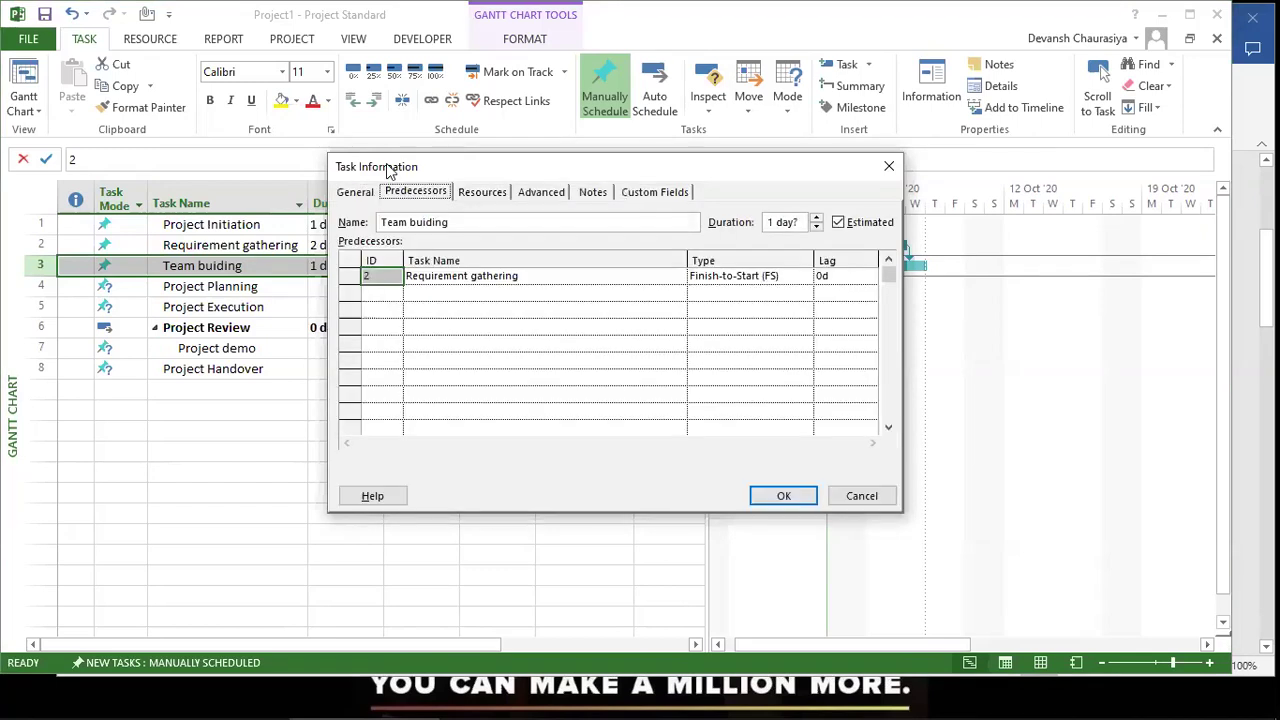
drag(553, 171, 818, 140)
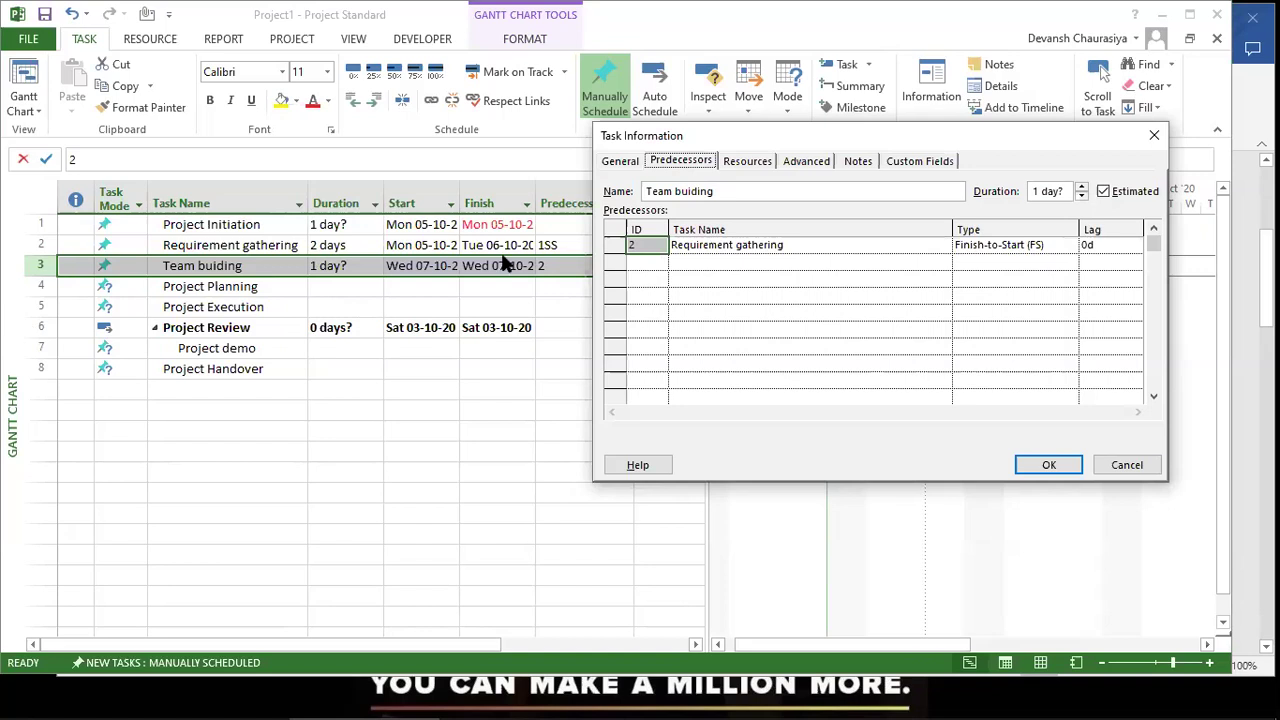
click(650, 245)
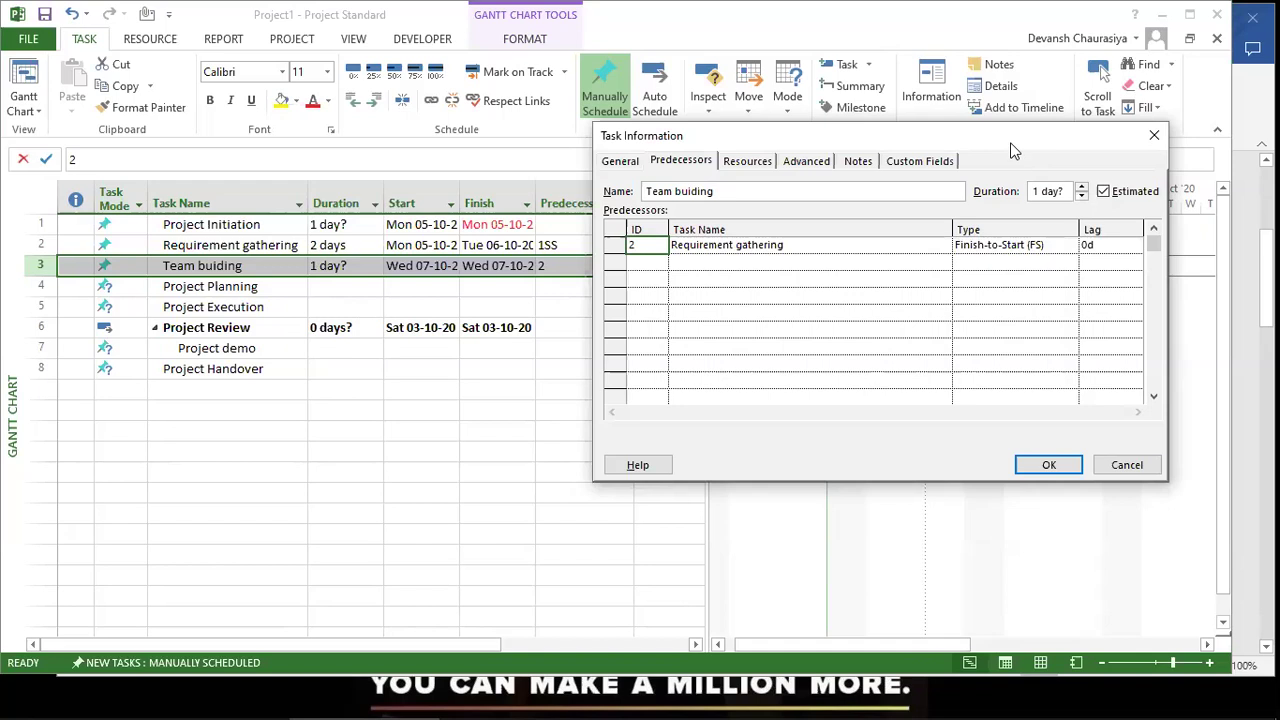
drag(1068, 151, 1128, 152)
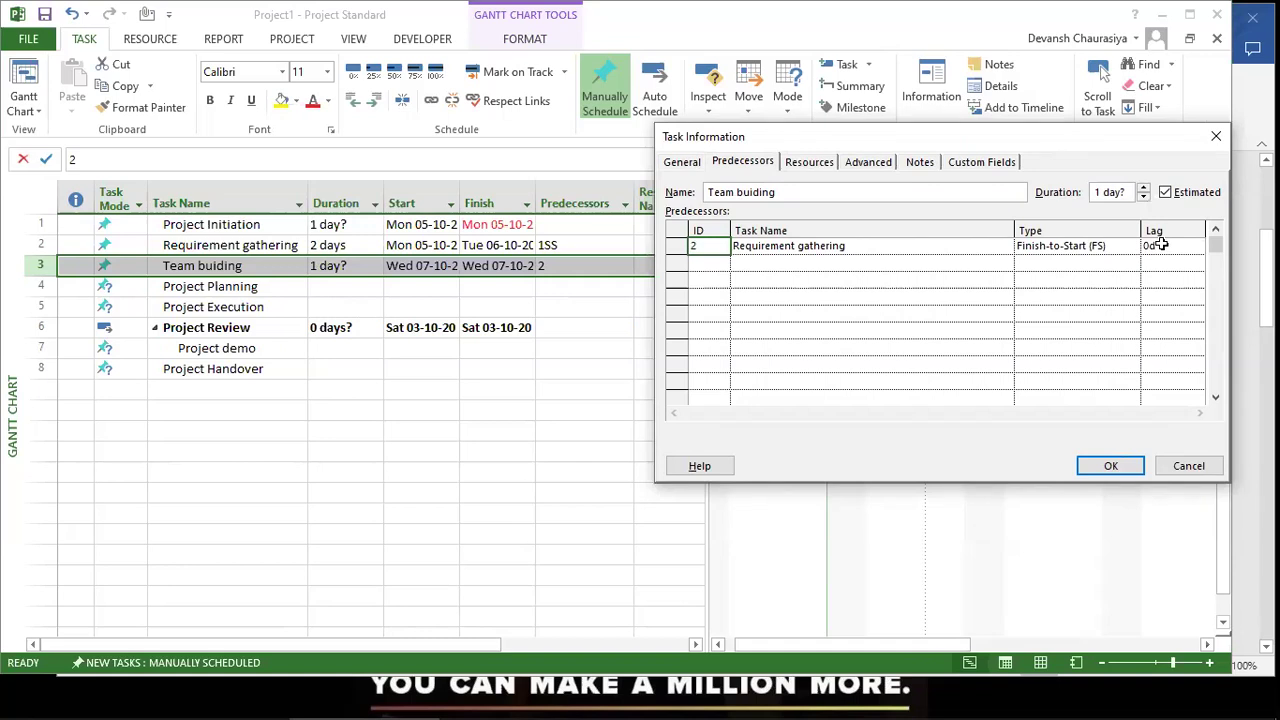
click(1165, 249)
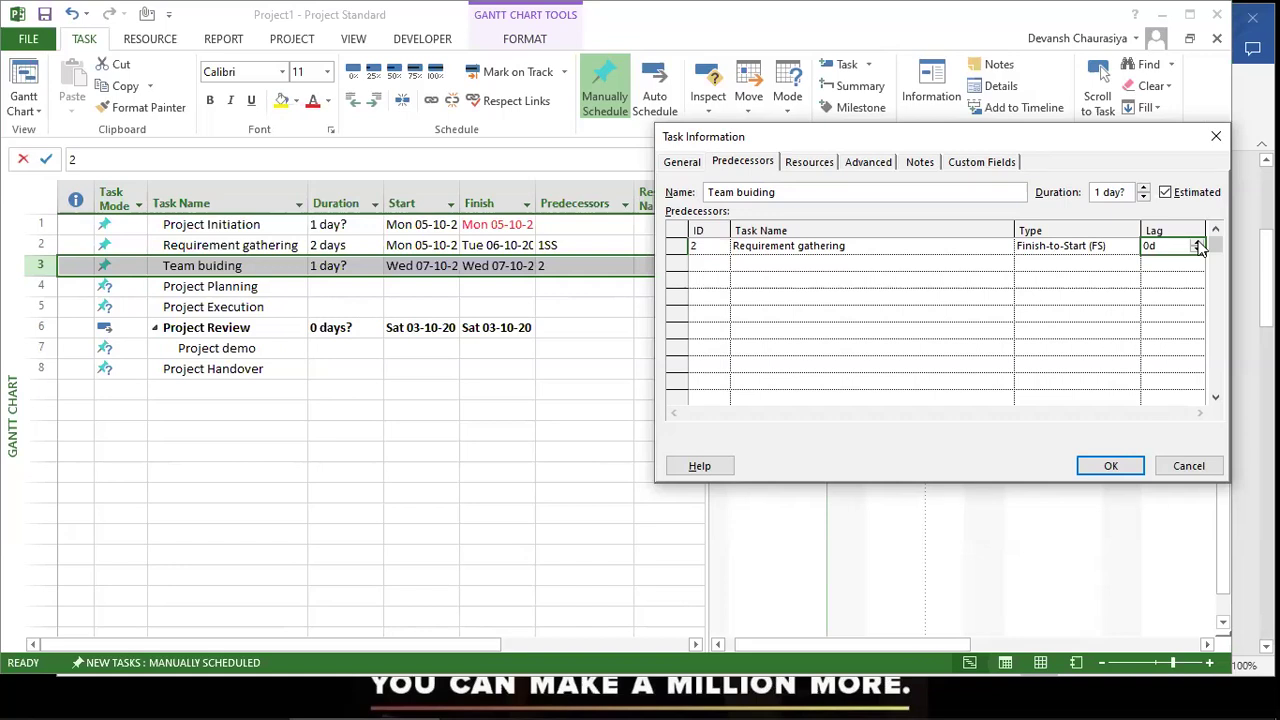
Step: Try a 1-day lag on Team buiding's link to task 2, then undo it so it starts Wed 07-10
click(1197, 243)
click(1111, 467)
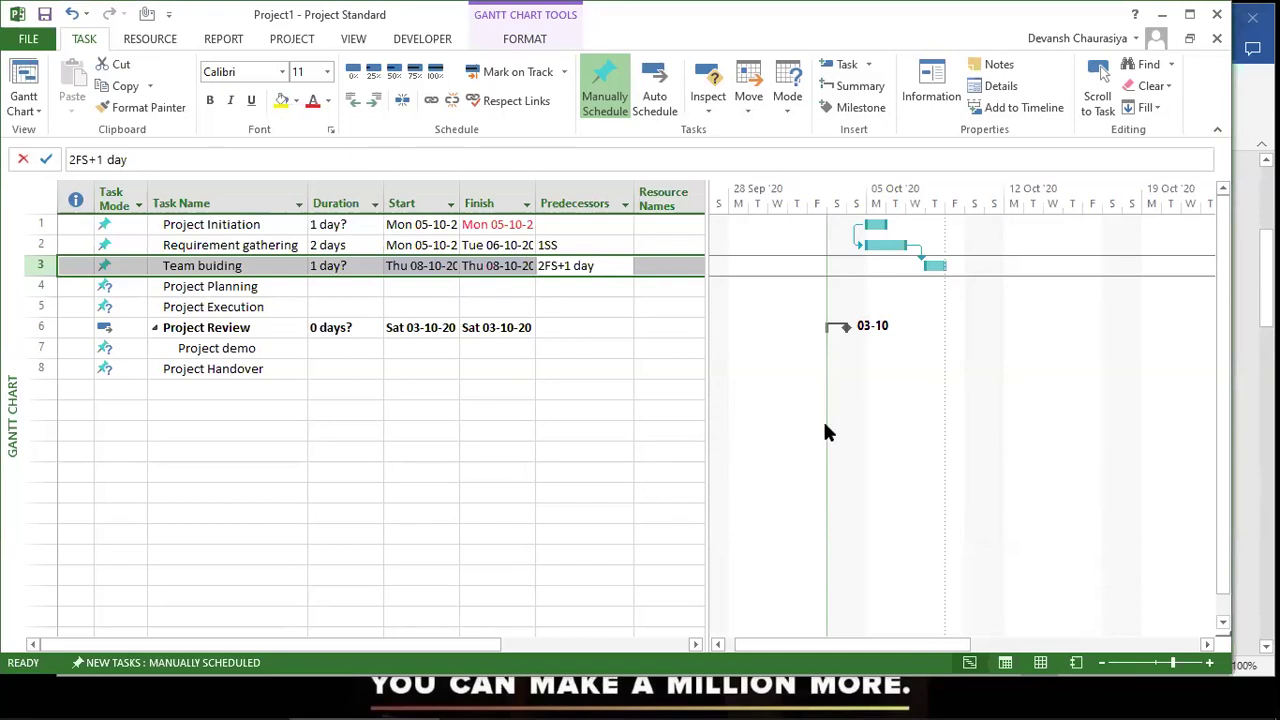
key(BackSpace)
key(BackSpace)
key(BackSpace)
key(BackSpace)
key(BackSpace)
key(BackSpace)
key(BackSpace)
key(BackSpace)
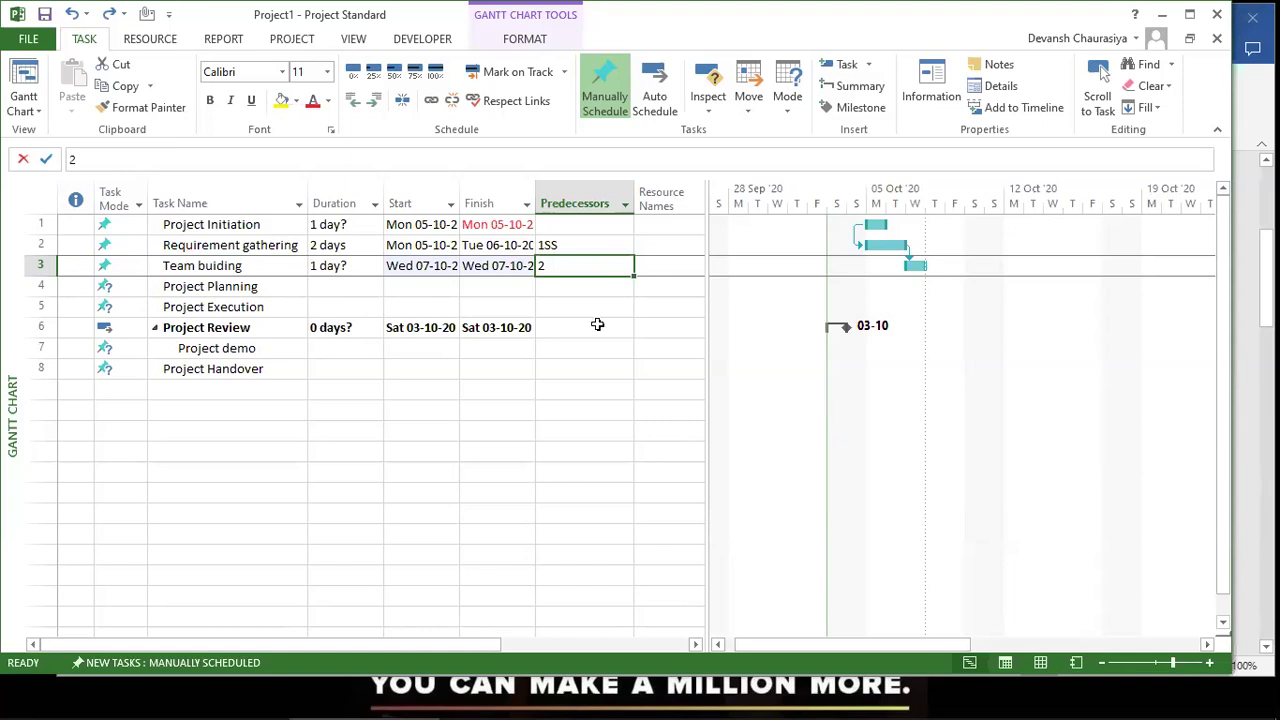
click(560, 268)
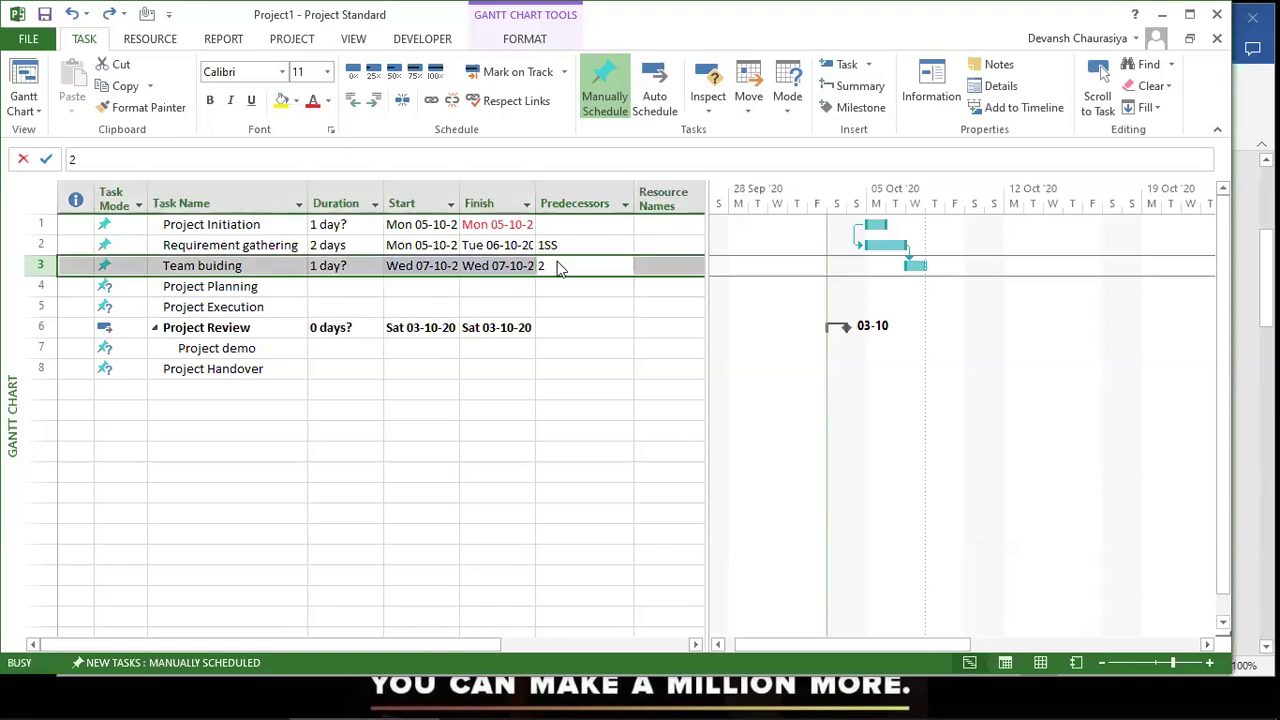
double_click(560, 268)
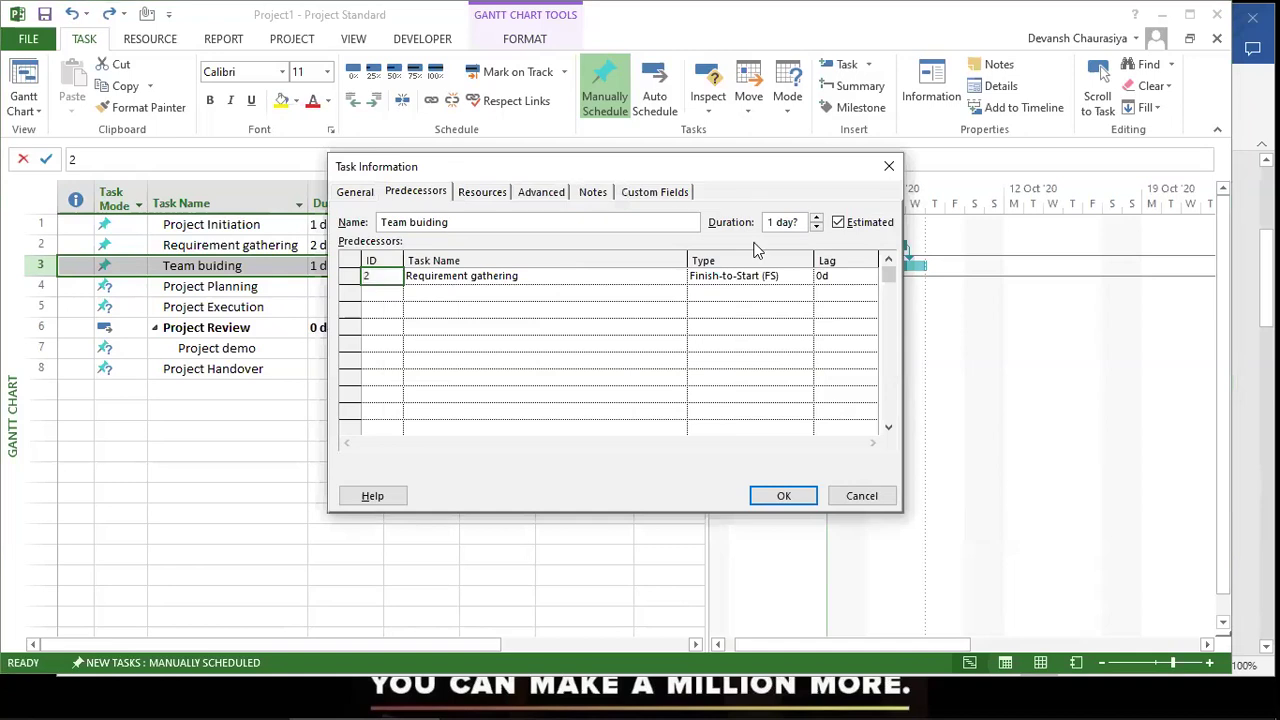
drag(740, 163, 1075, 159)
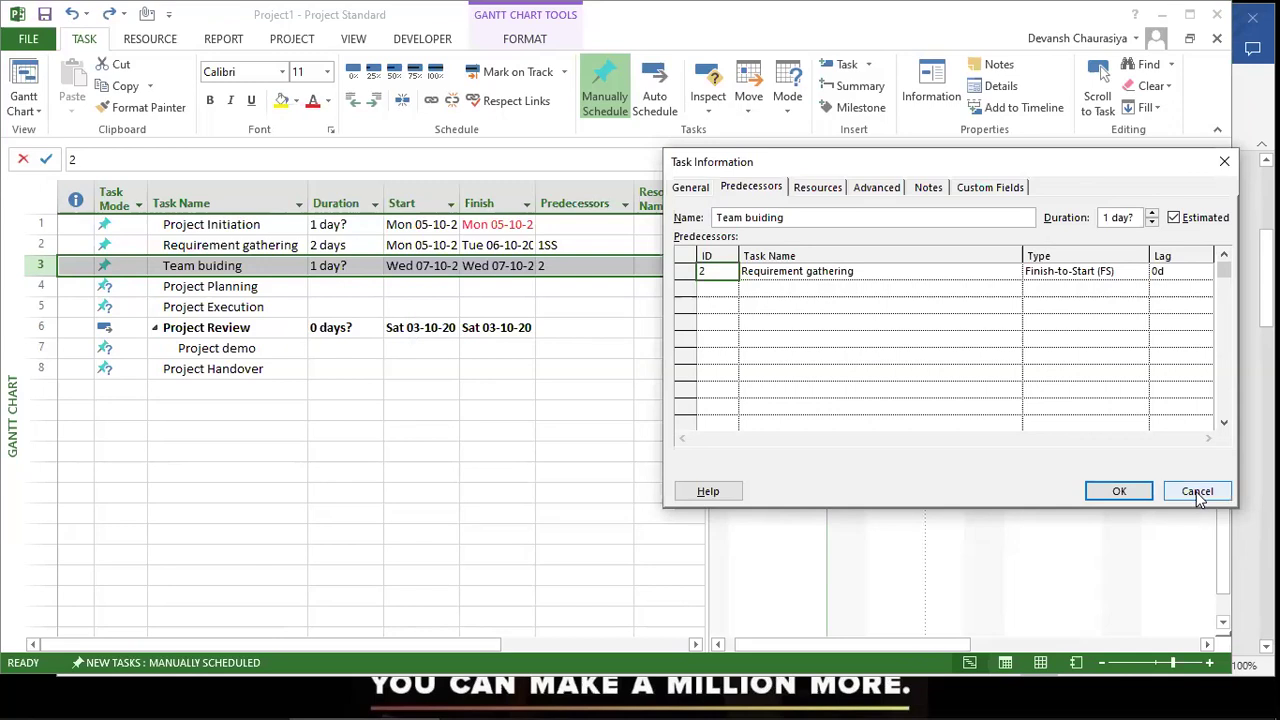
click(688, 186)
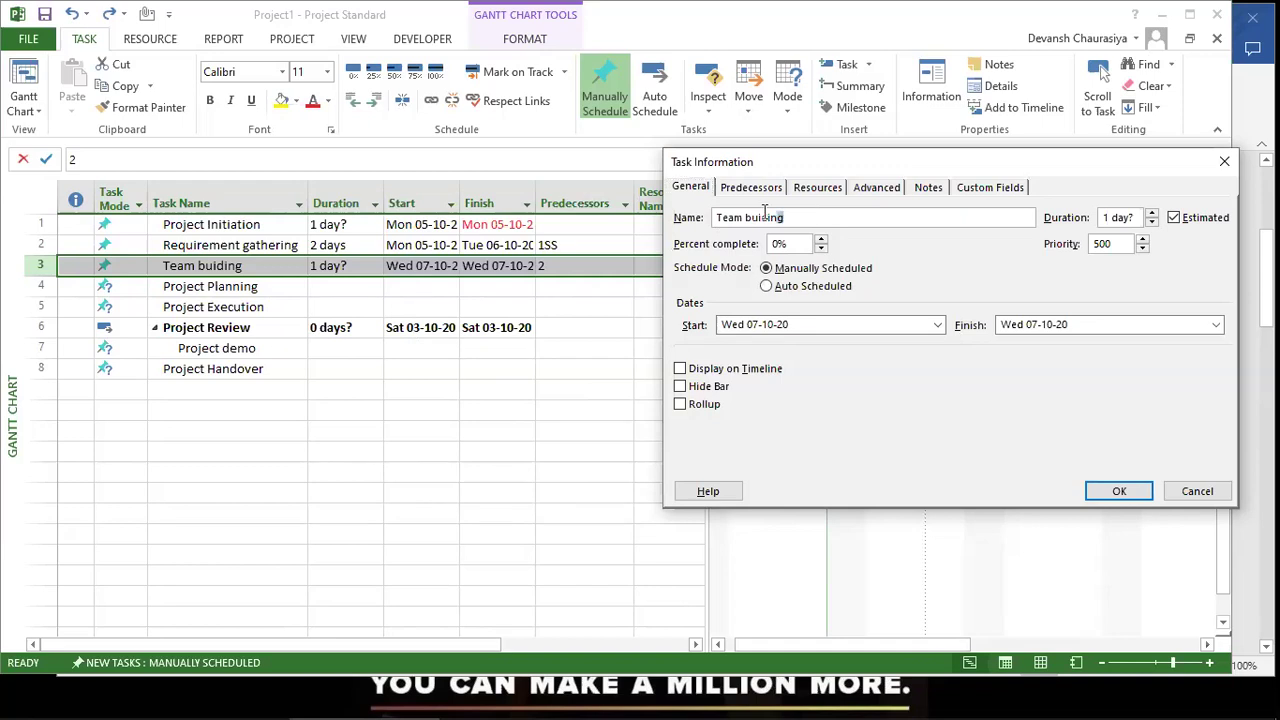
drag(785, 217, 704, 217)
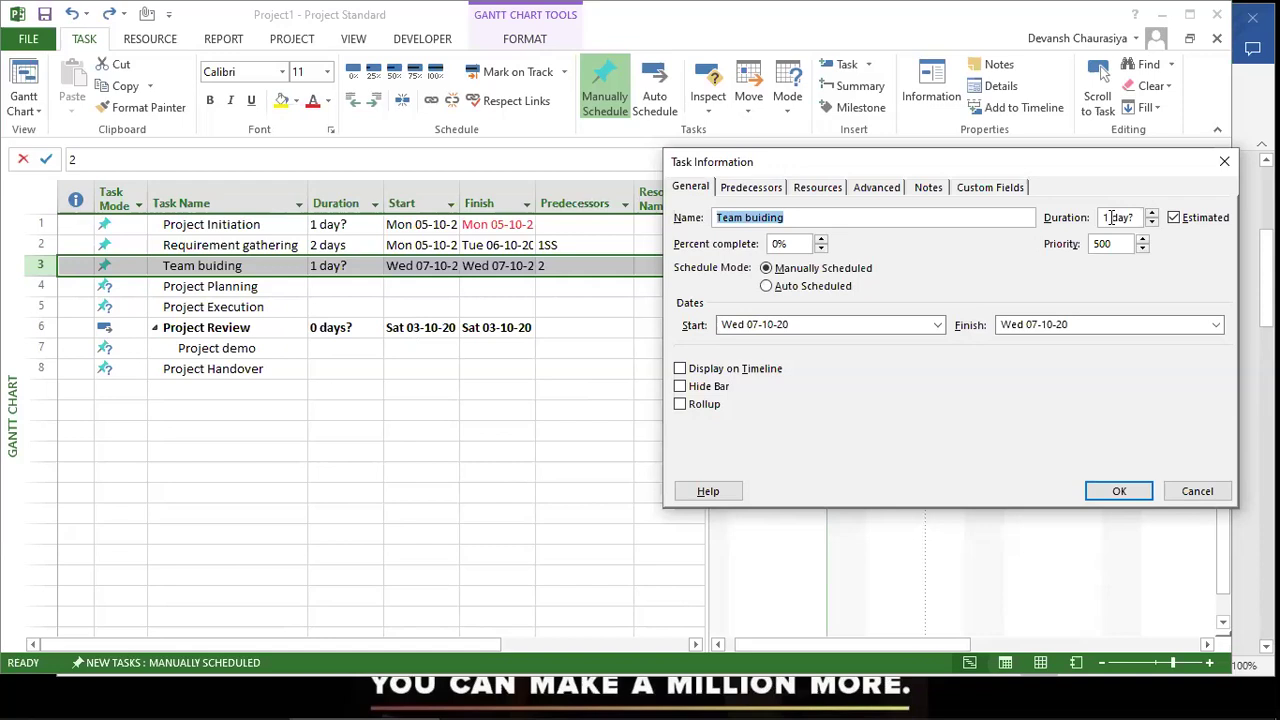
drag(1136, 217, 1098, 217)
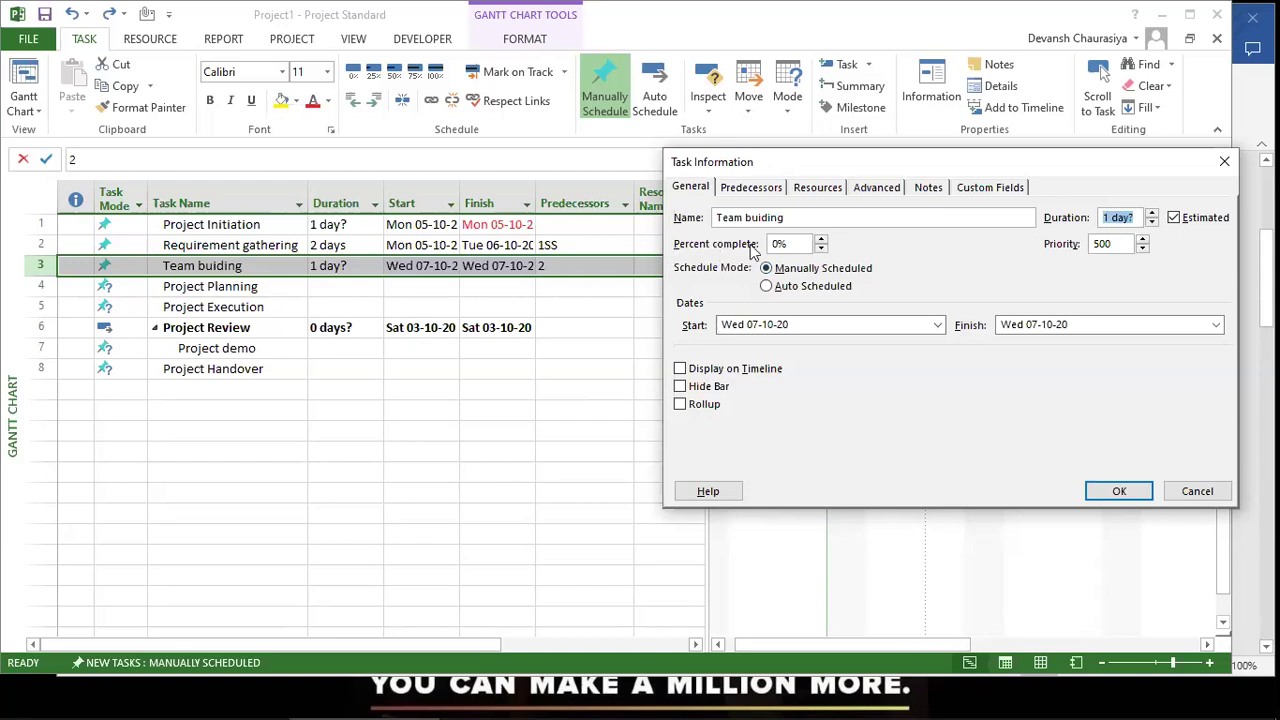
click(778, 243)
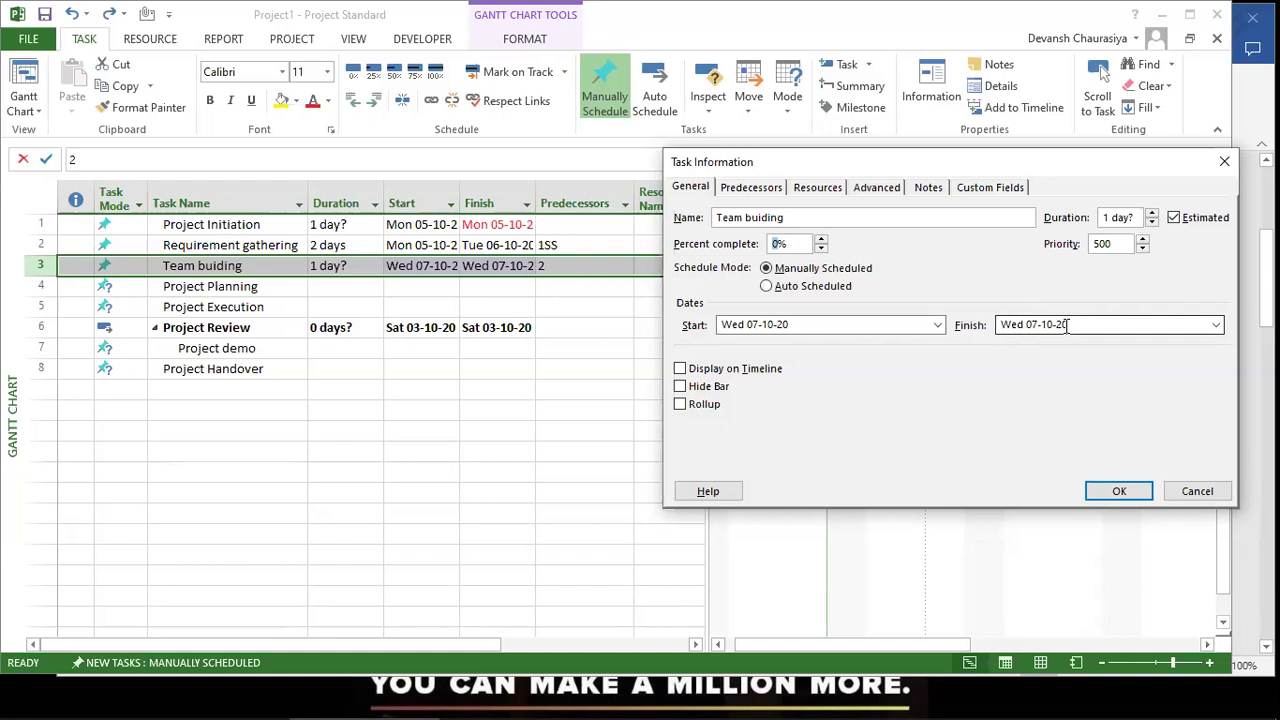
click(680, 387)
click(1116, 497)
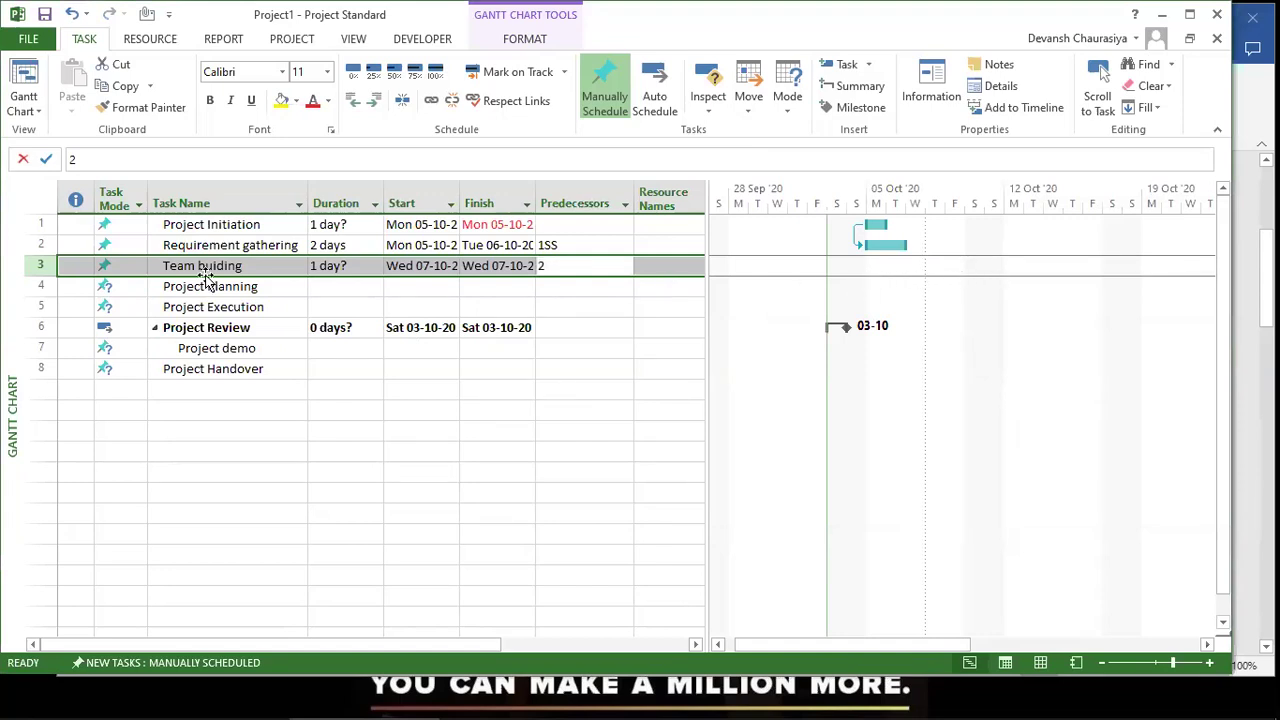
click(595, 280)
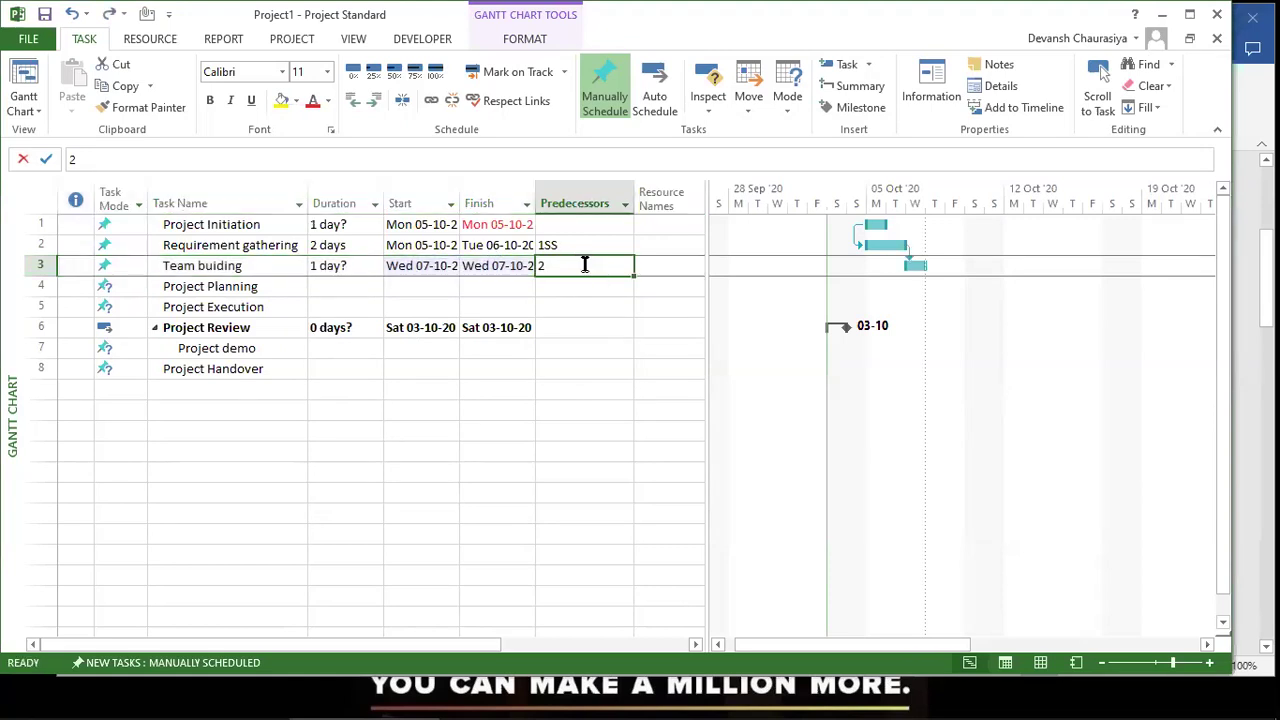
Step: Enable Display on Timeline for Team buiding so it appears on the timeline at Wed 07-10-20
click(585, 265)
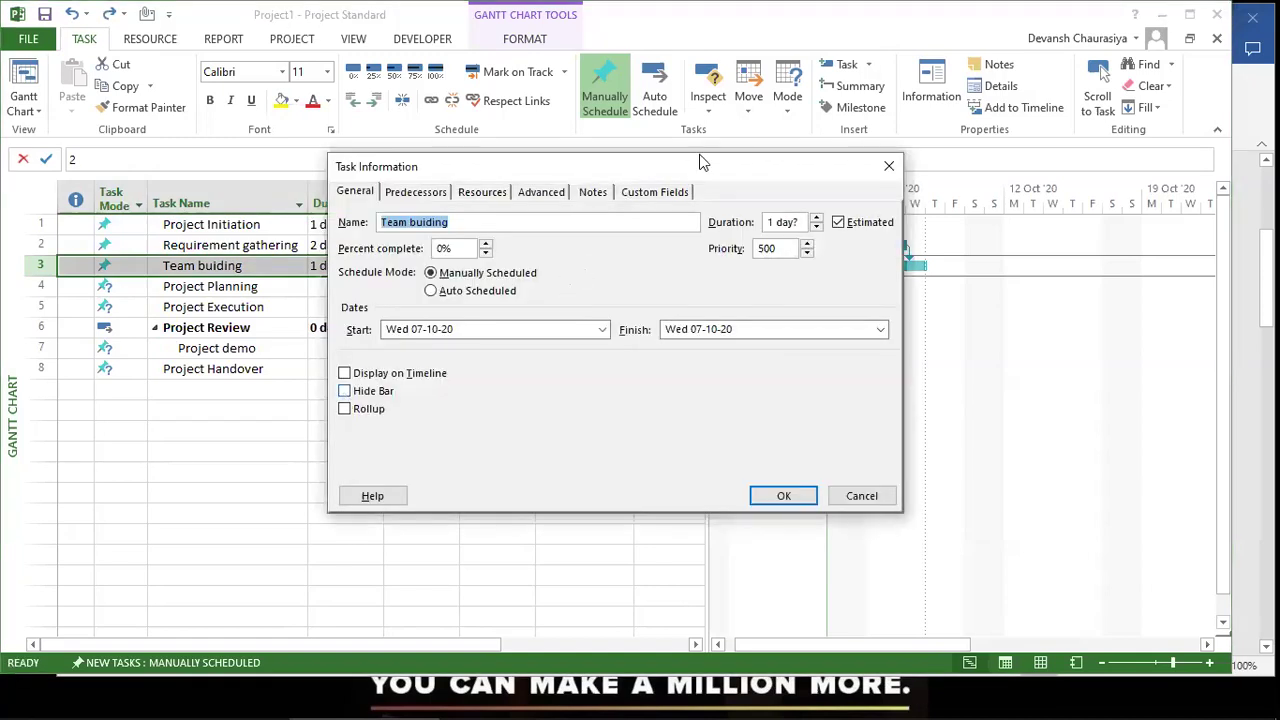
drag(790, 172, 1101, 138)
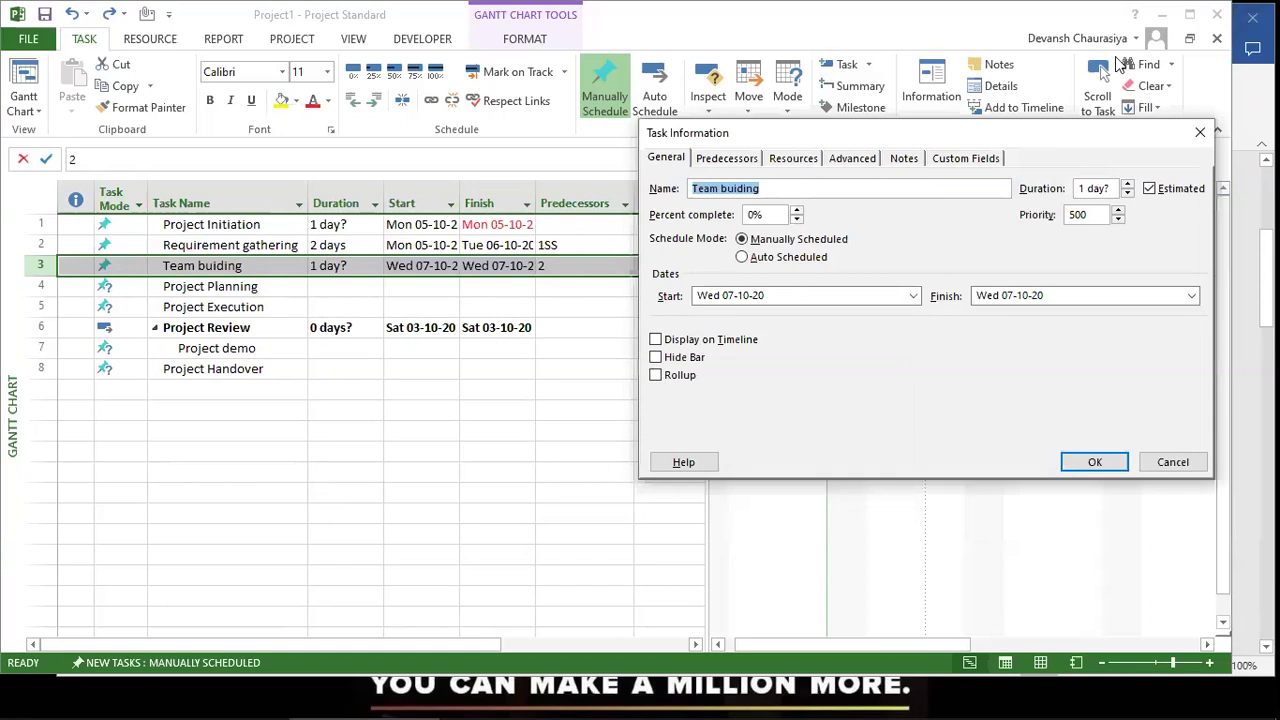
drag(1013, 133, 1032, 231)
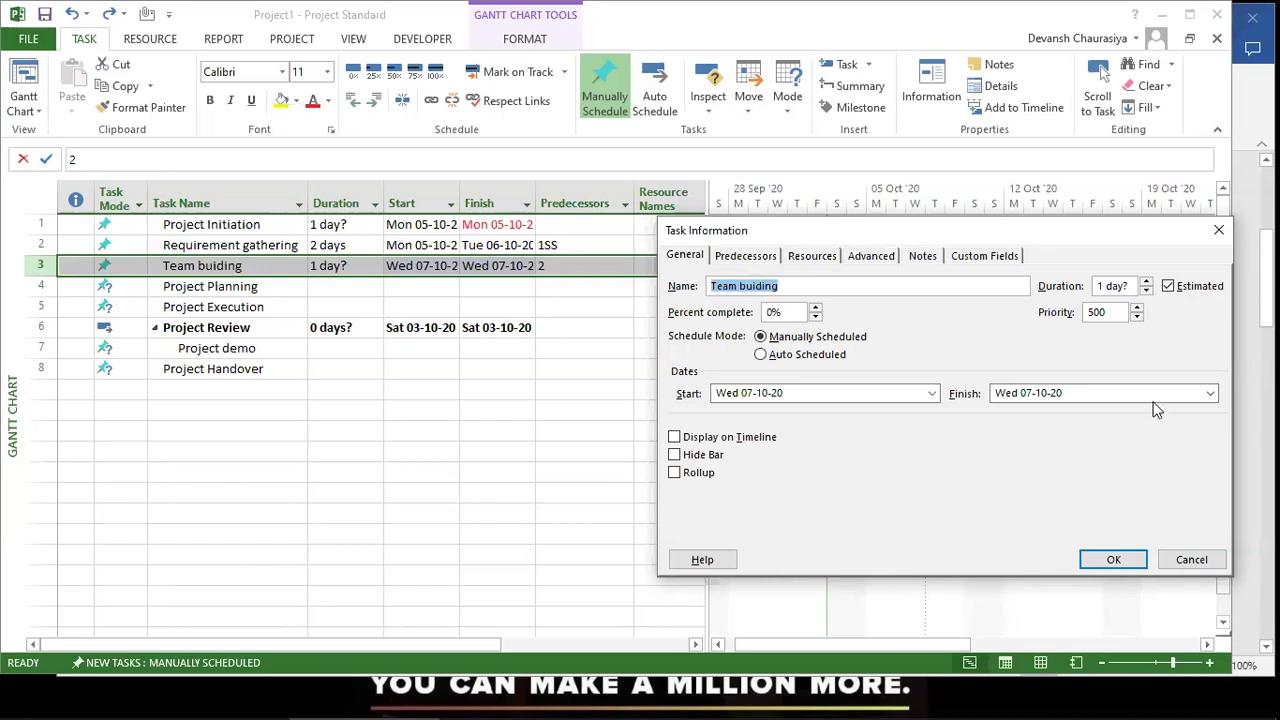
click(675, 438)
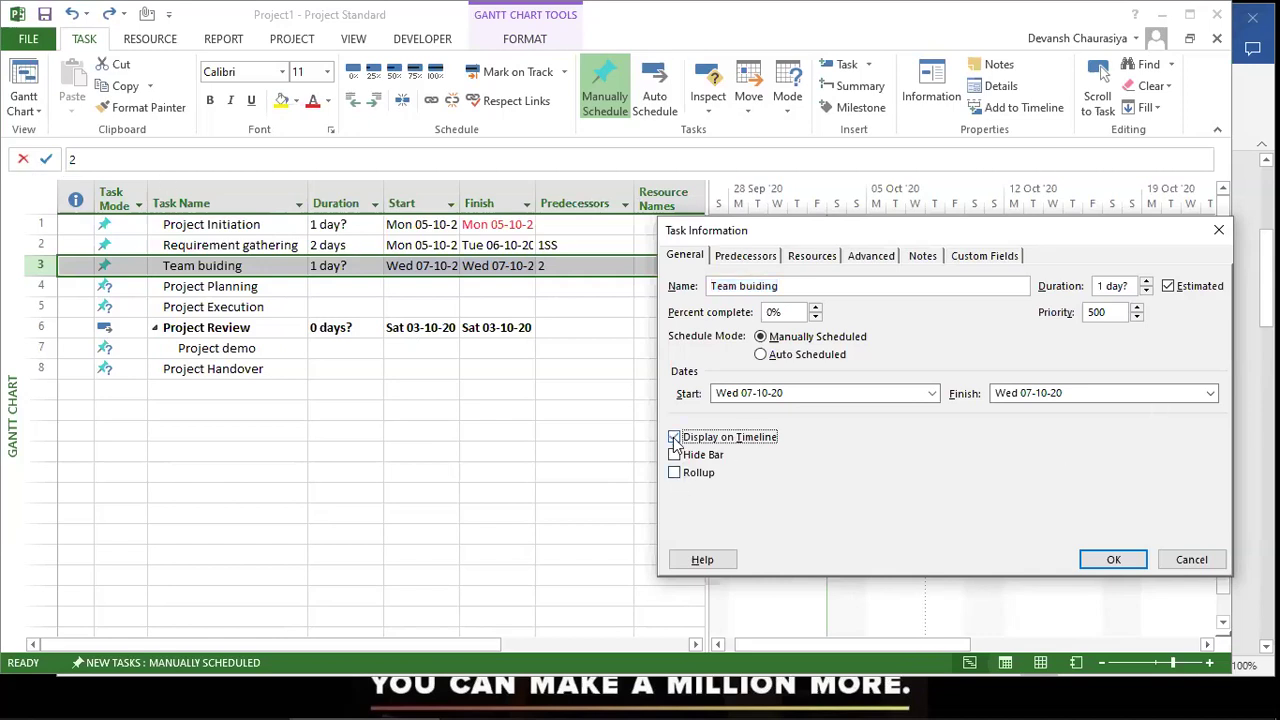
click(675, 438)
click(1115, 560)
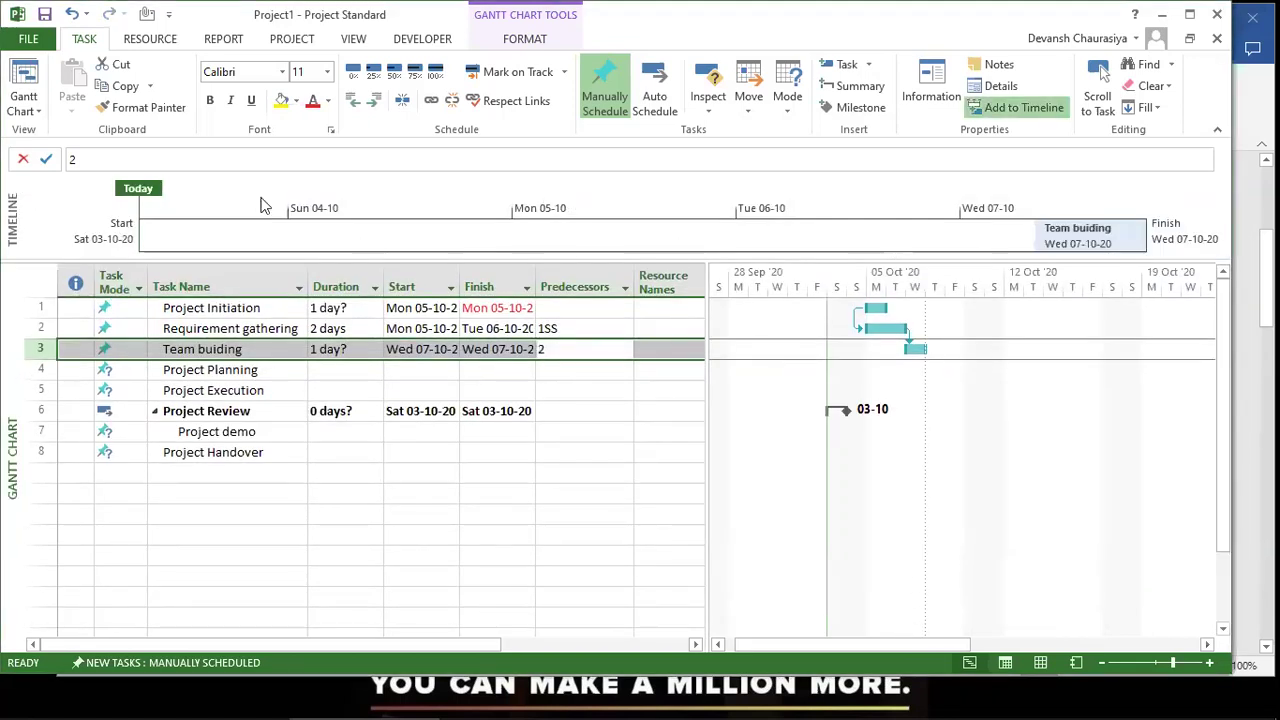
click(584, 358)
key(Return)
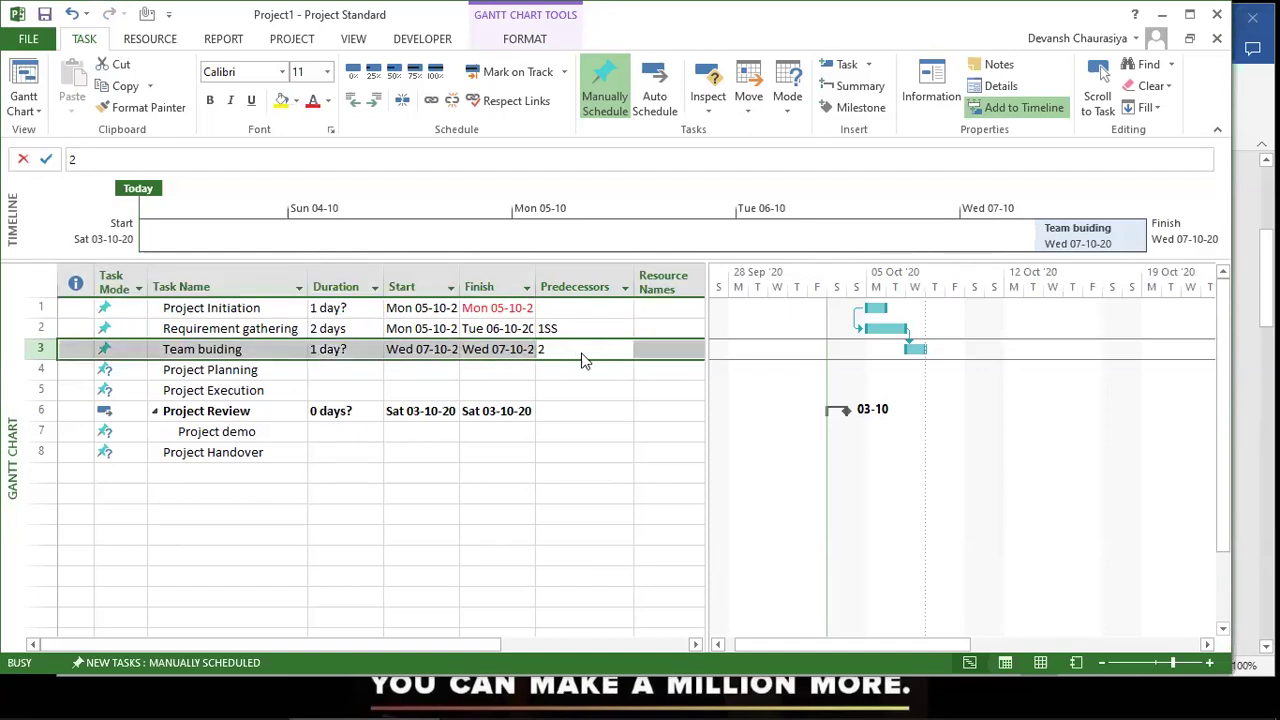
Step: Remove Team buiding from the timeline and look through its Predecessors, Resources and Advanced tabs
double_click(576, 354)
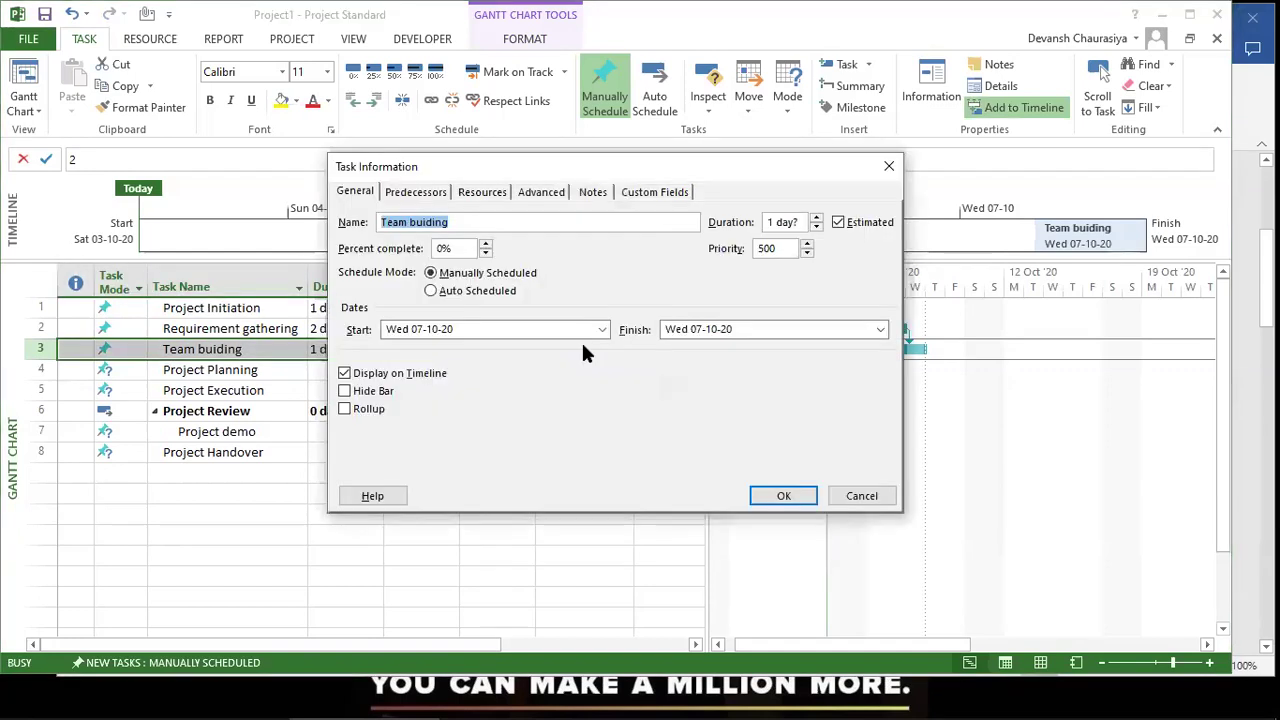
click(345, 373)
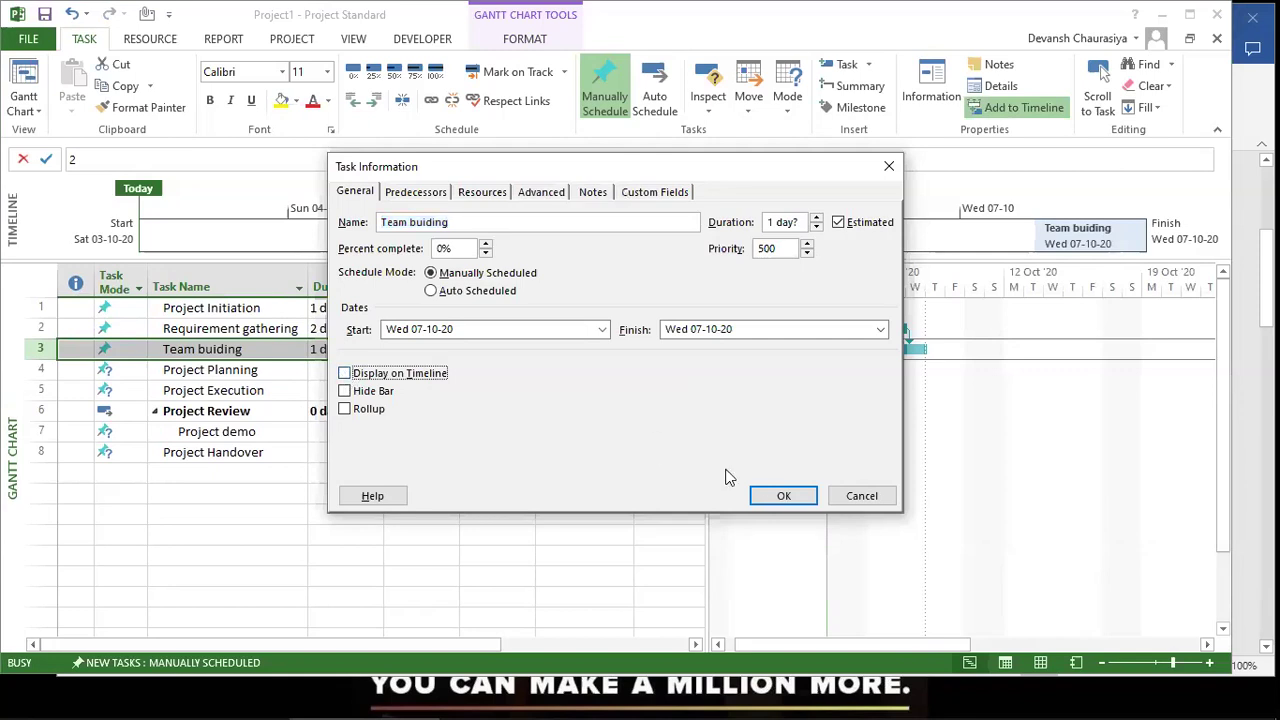
click(418, 199)
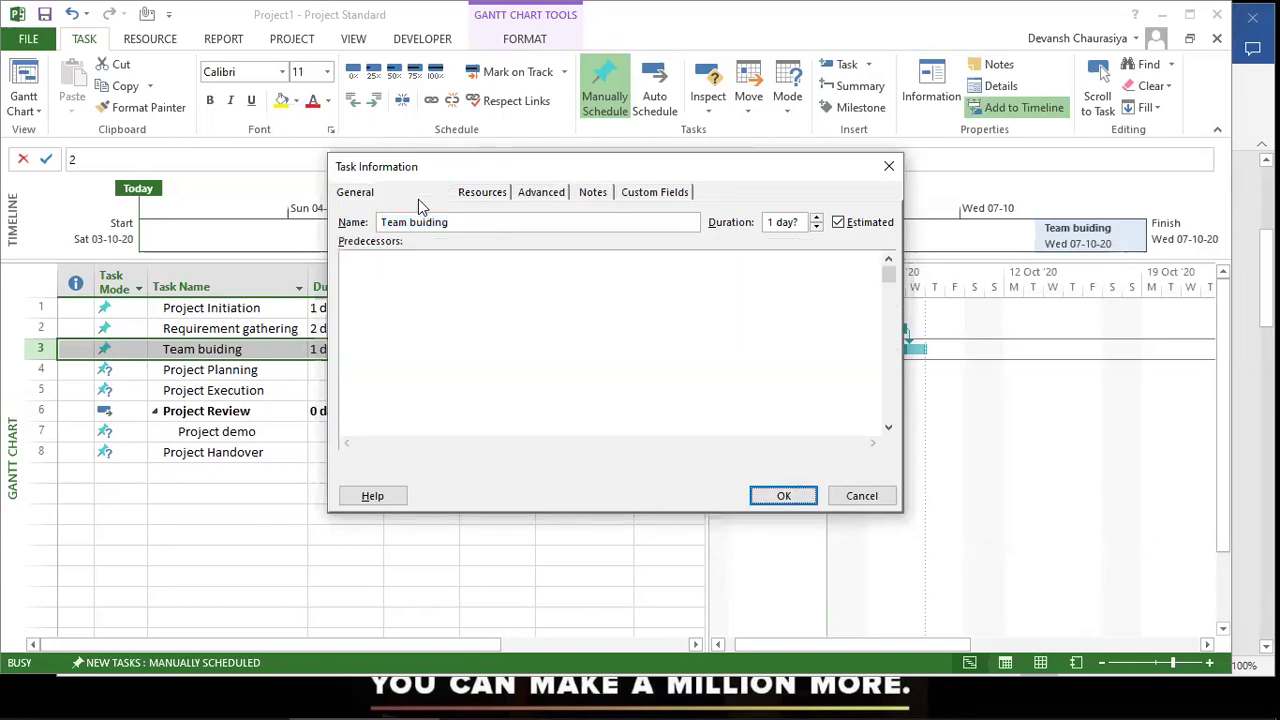
click(489, 191)
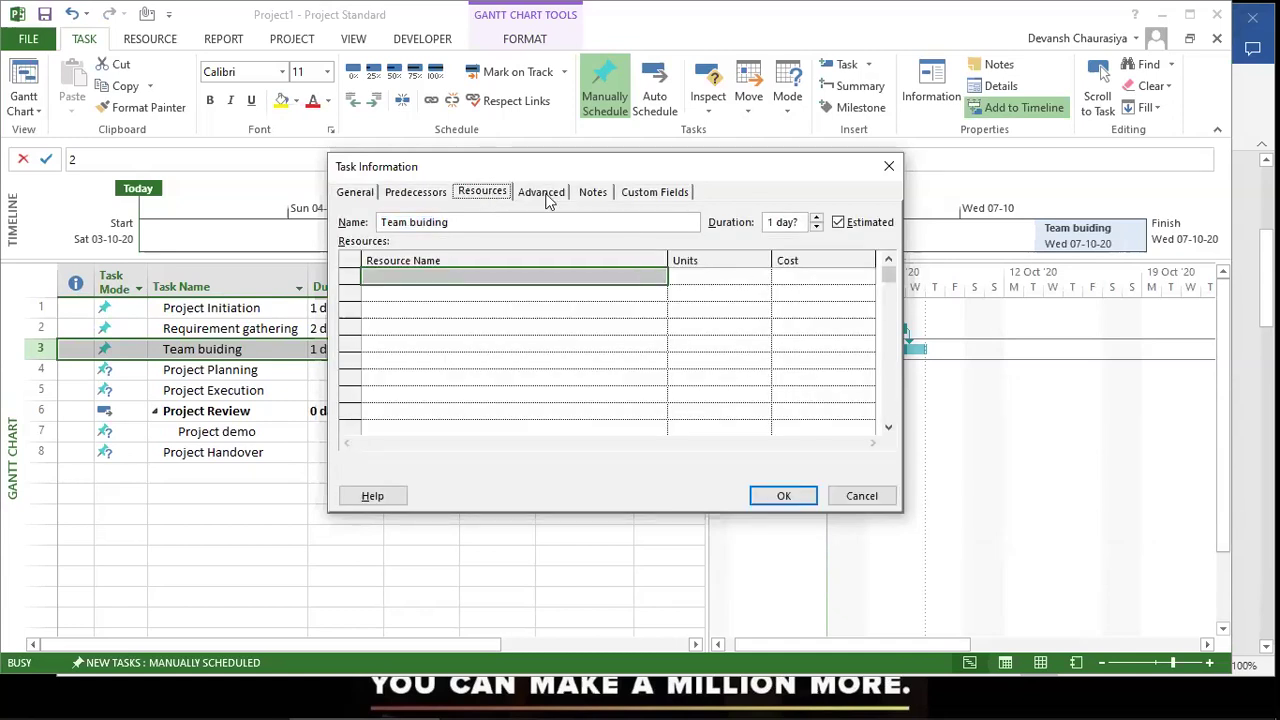
click(547, 200)
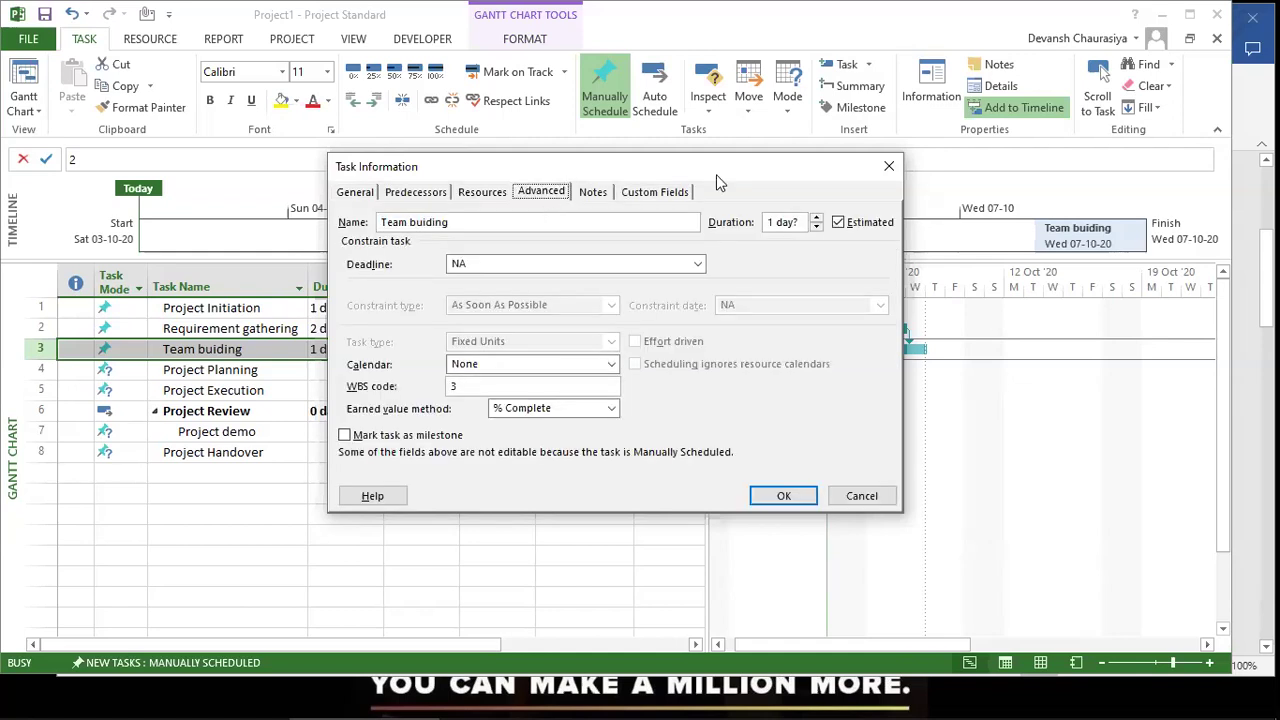
drag(597, 166, 823, 183)
Step: Add a note to Team buiding naming who will do it and to use Bench resources
click(821, 210)
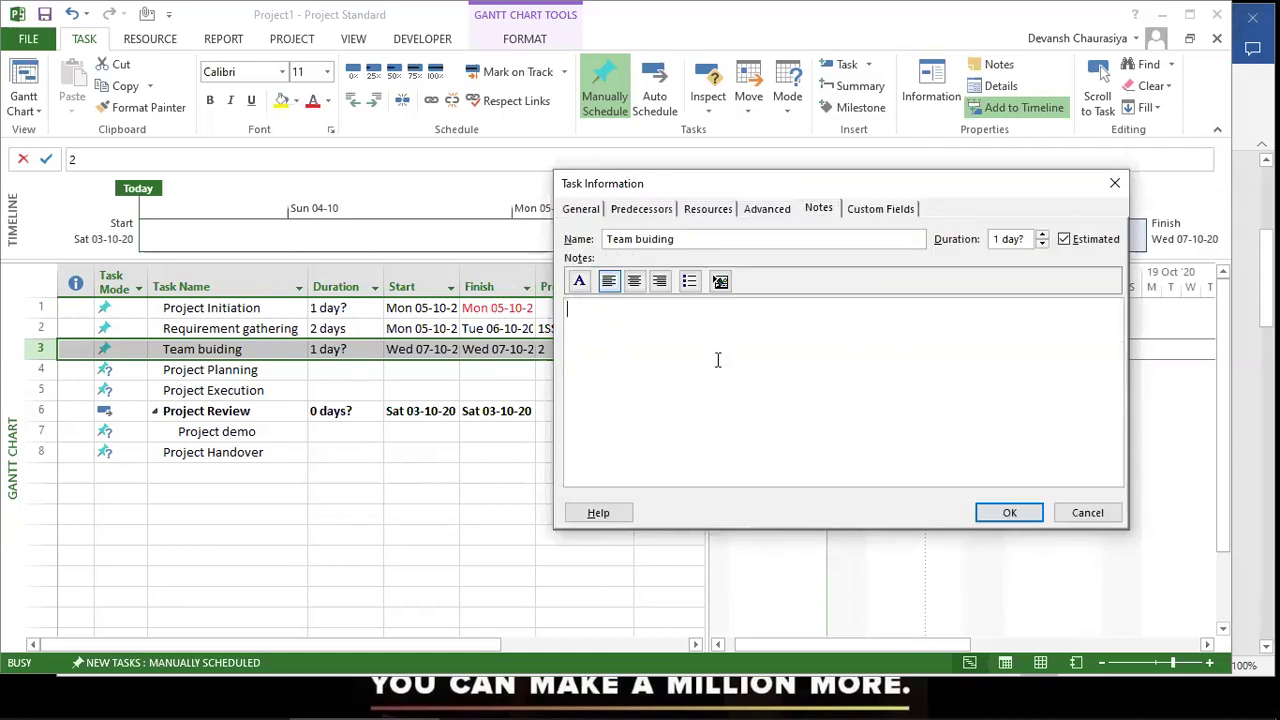
text(This task will be done by p)
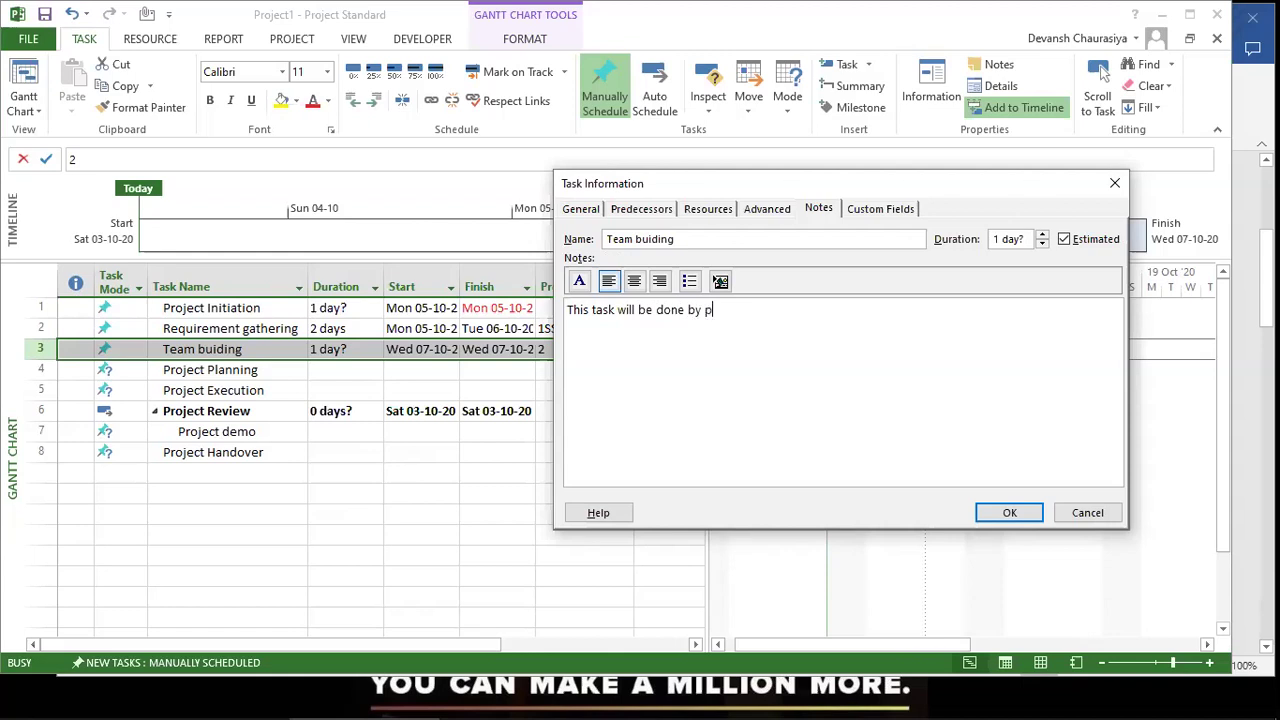
key(BackSpace)
text(Pepper Pots and pls use resources from Bench)
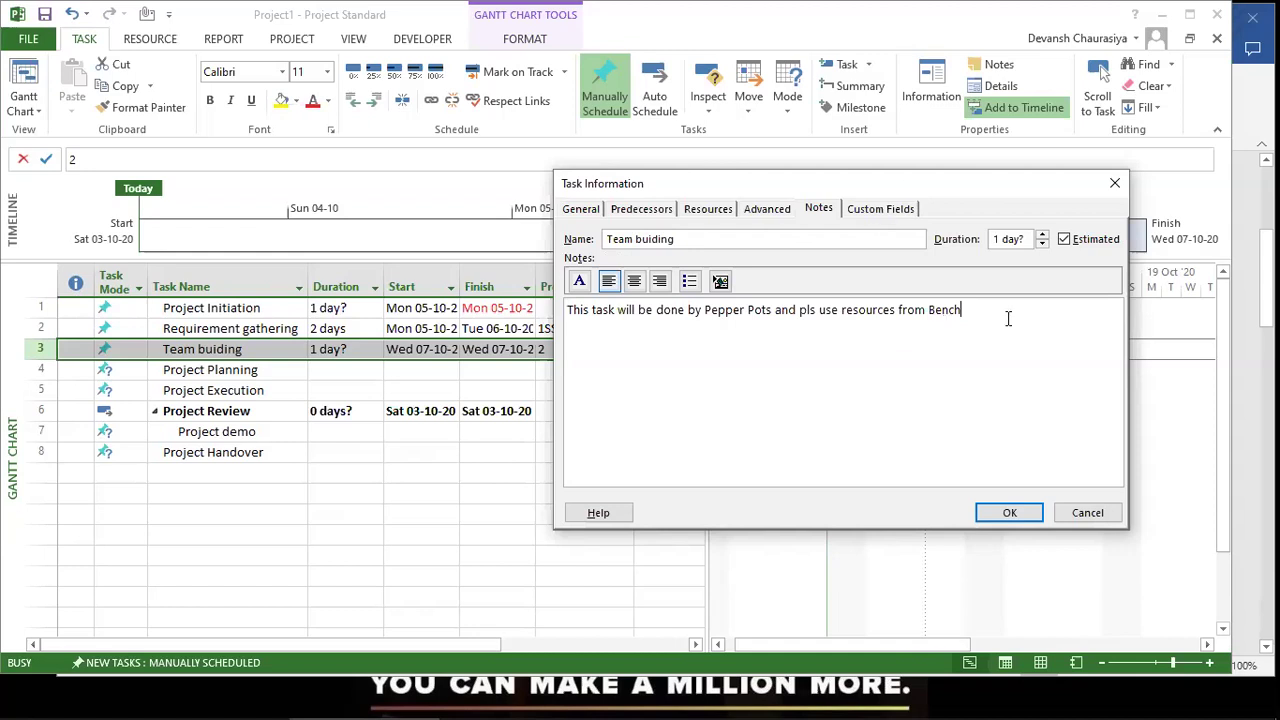
drag(976, 314, 538, 322)
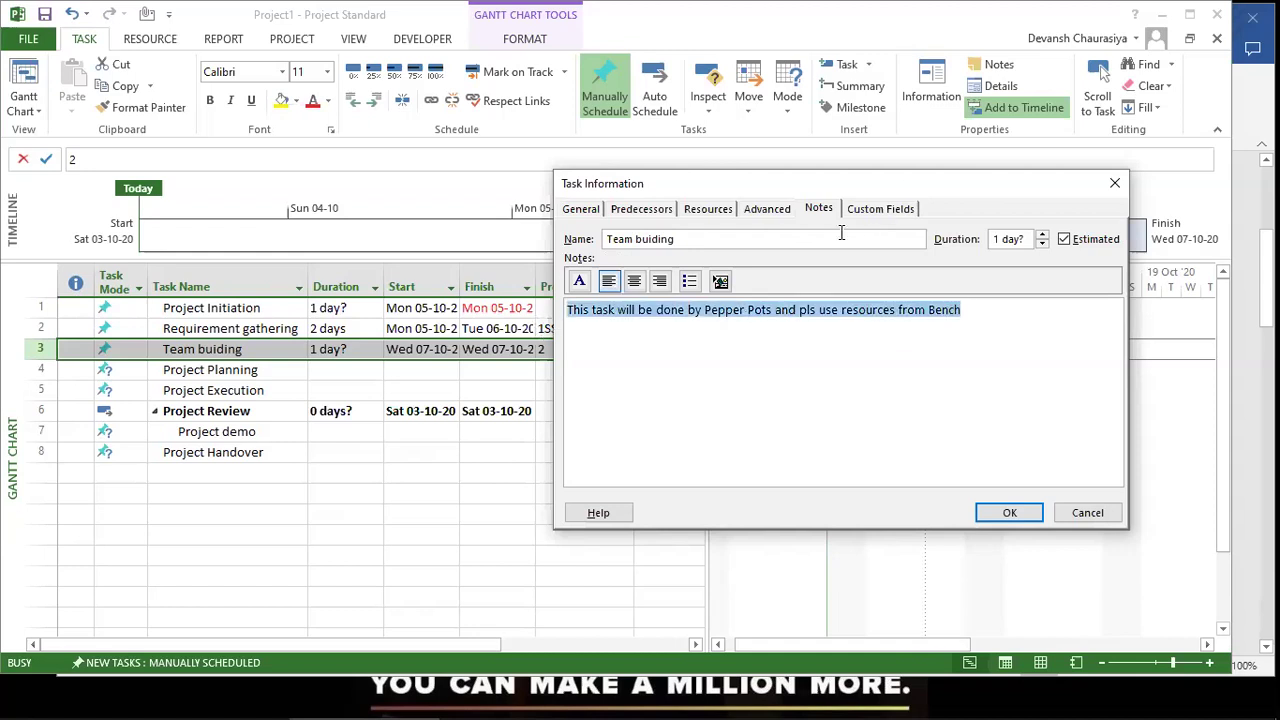
click(871, 208)
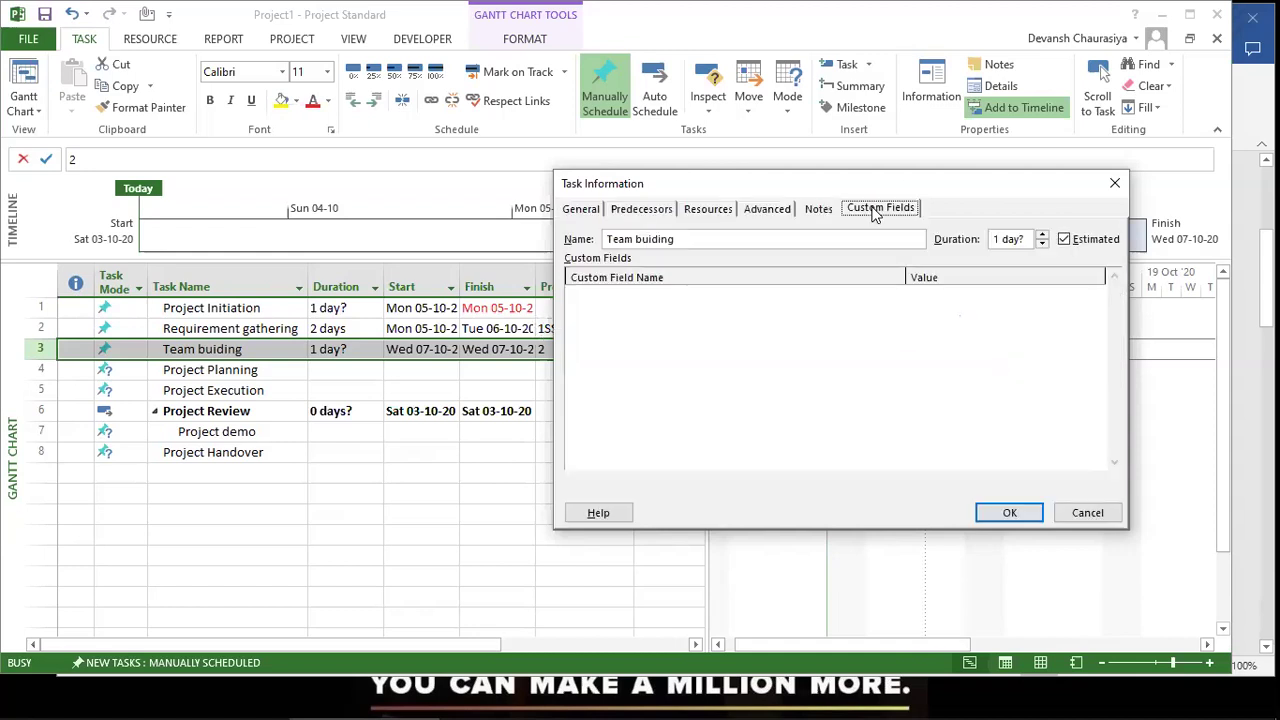
click(1009, 512)
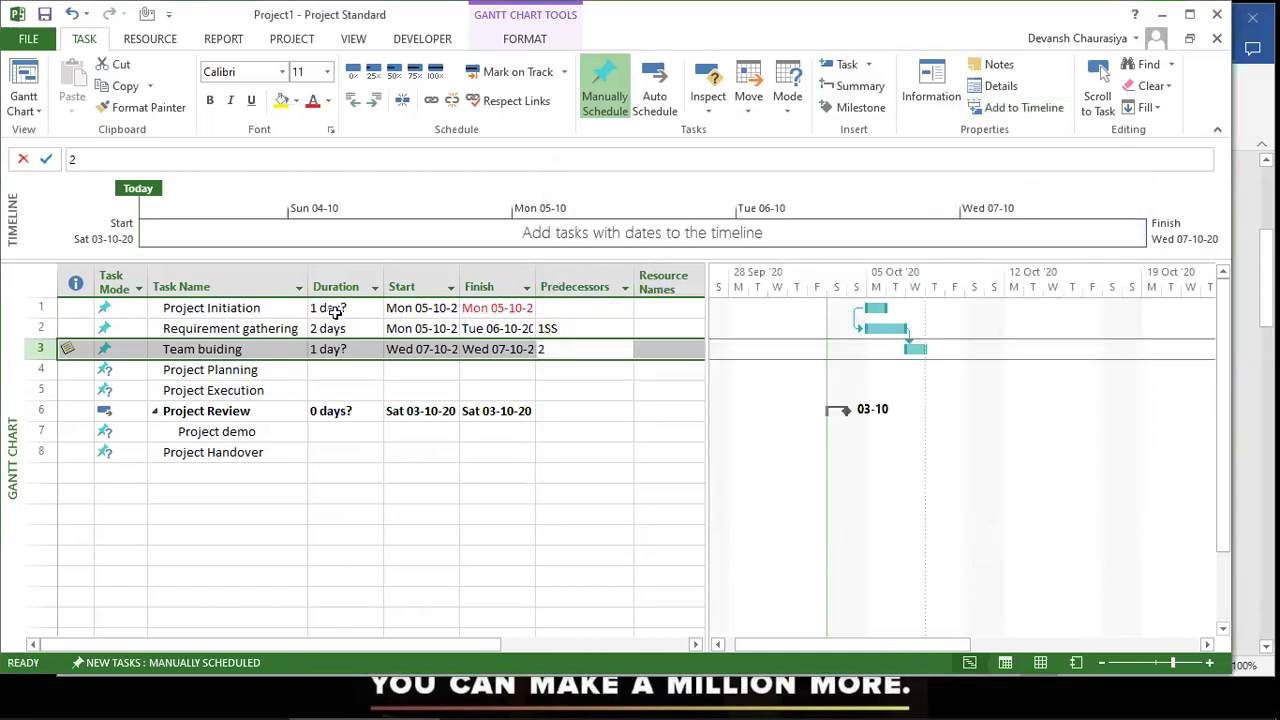
click(67, 349)
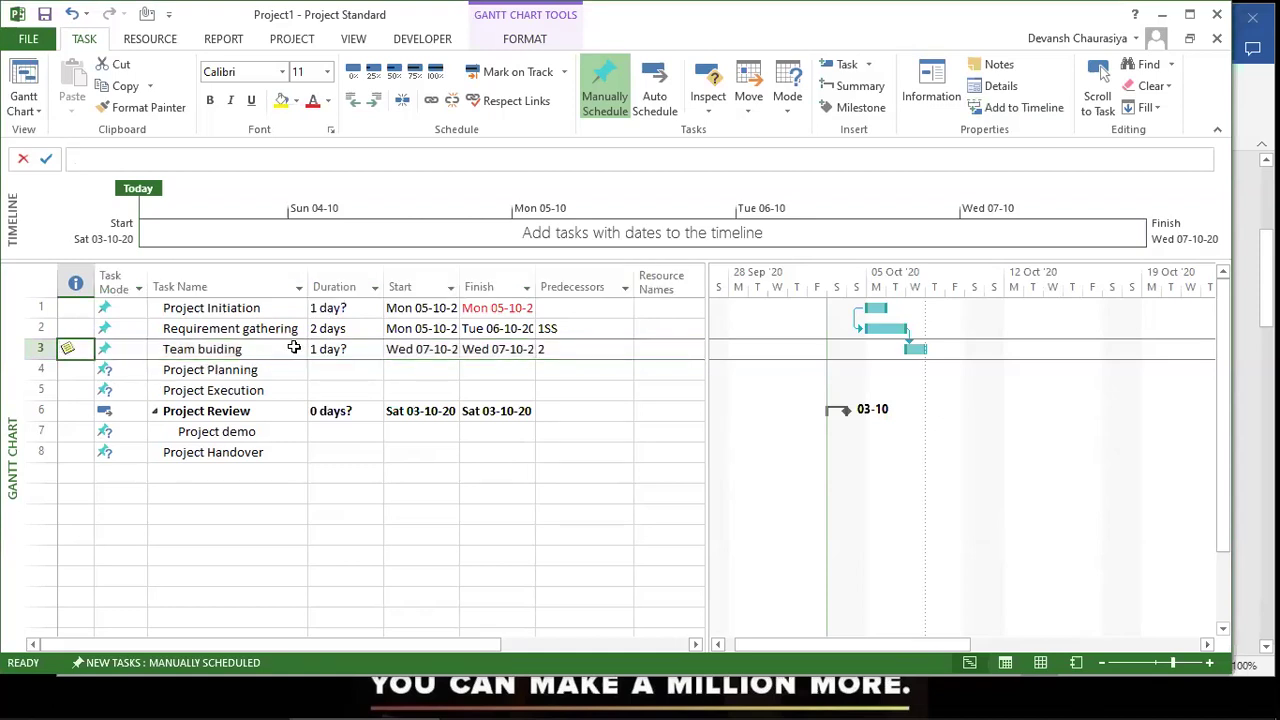
click(237, 349)
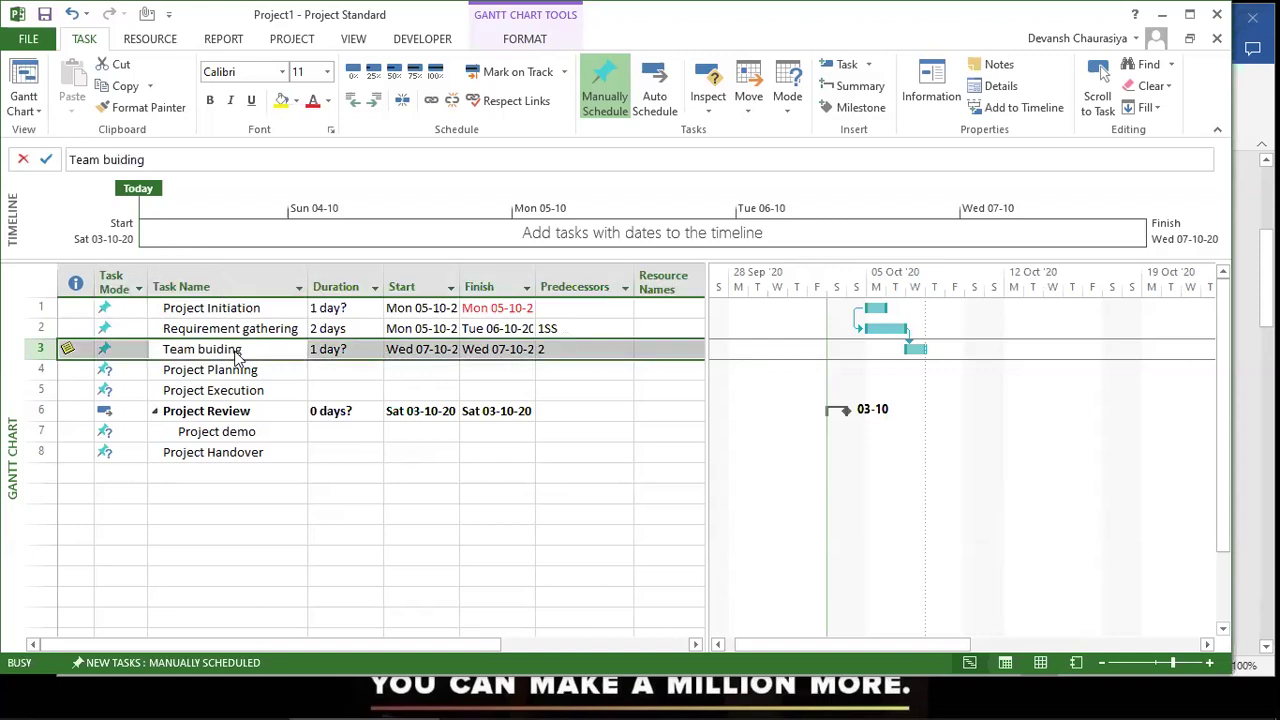
double_click(67, 349)
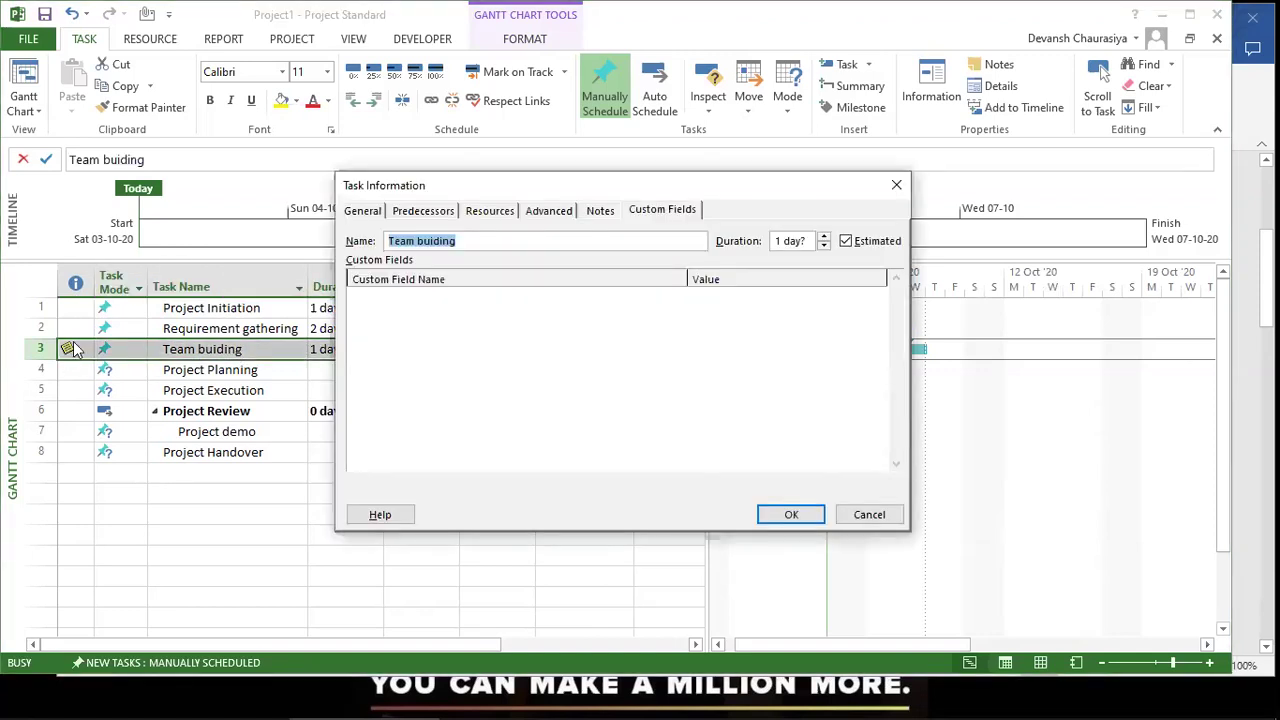
click(600, 210)
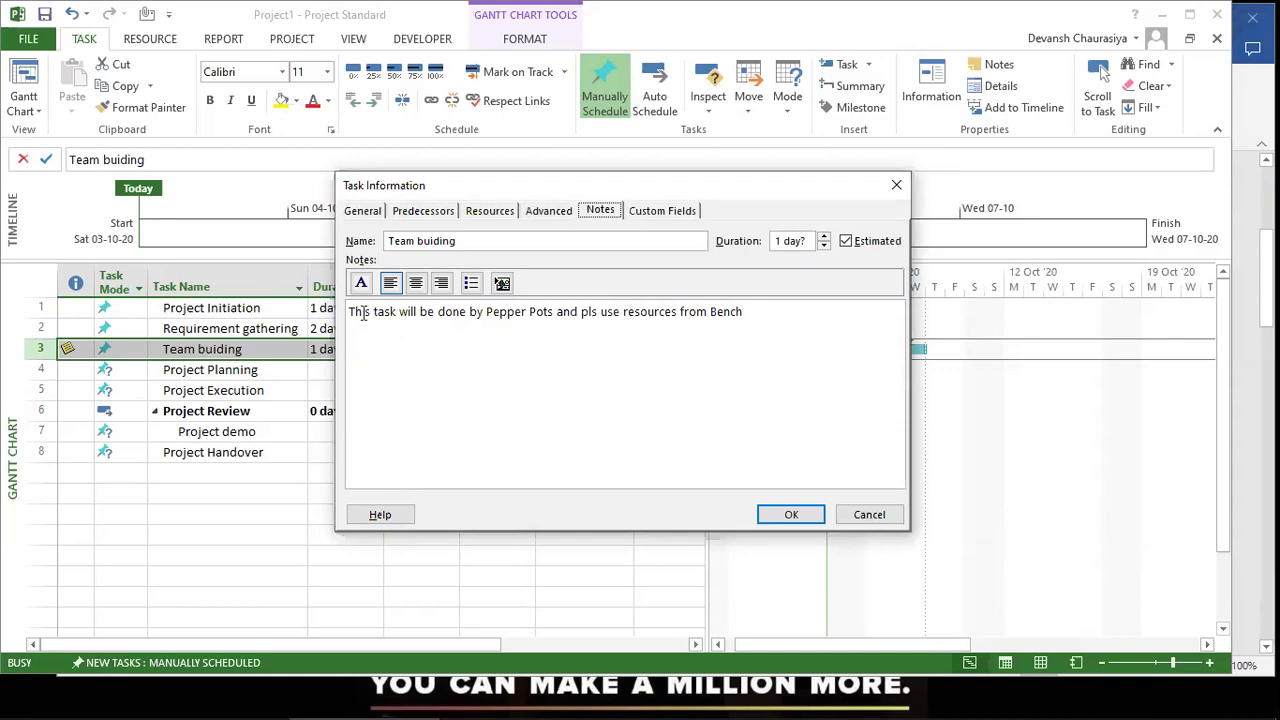
drag(350, 310, 790, 312)
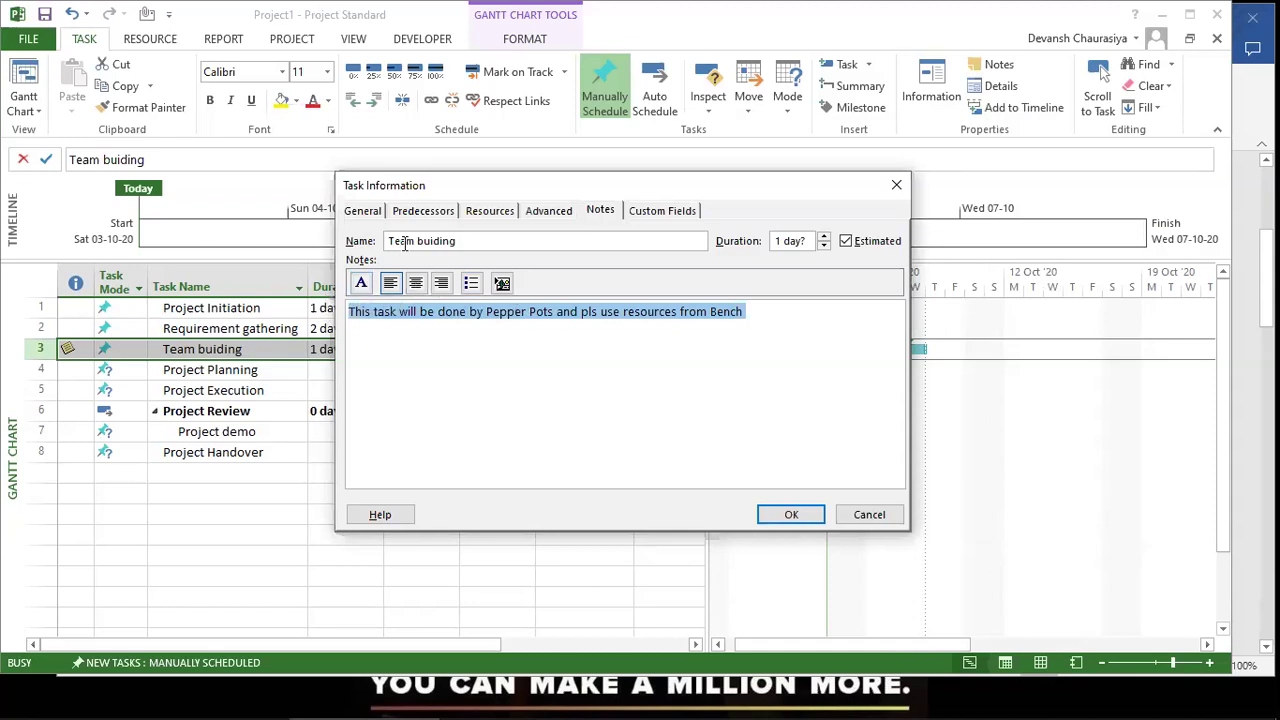
click(868, 515)
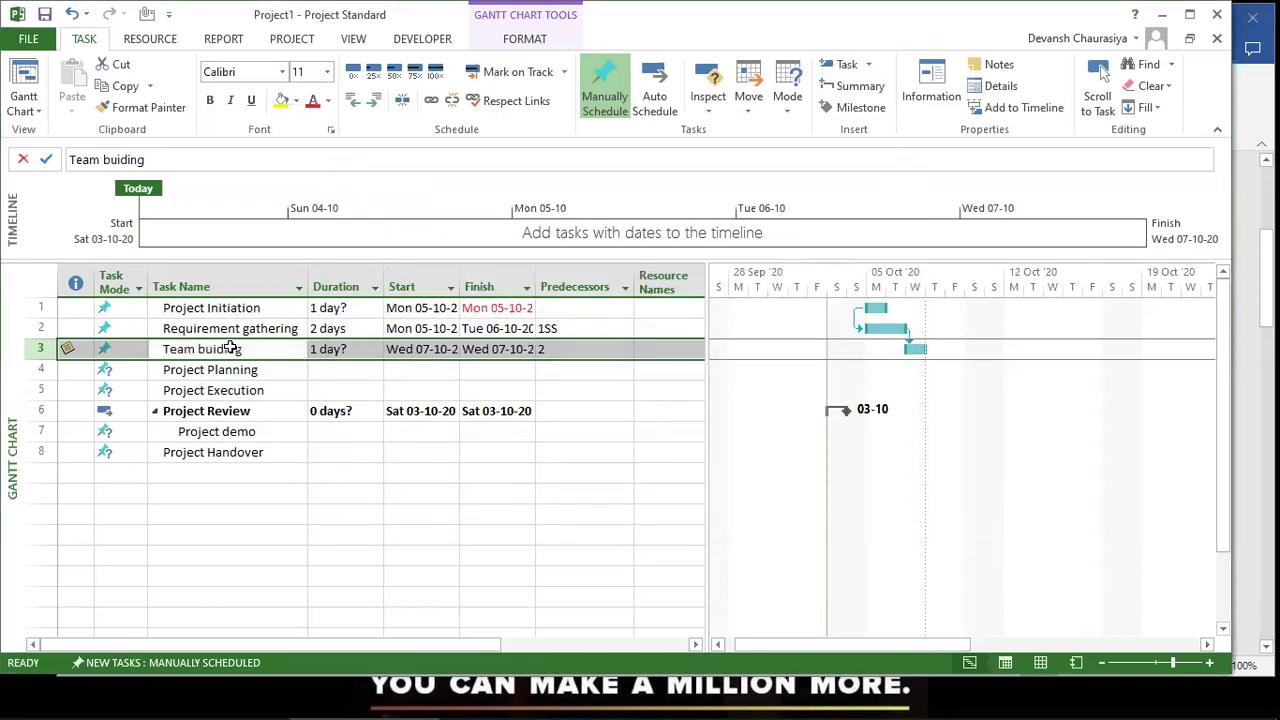
Step: Set Team buiding's finish date to 9 October using the date picker
click(420, 353)
click(515, 352)
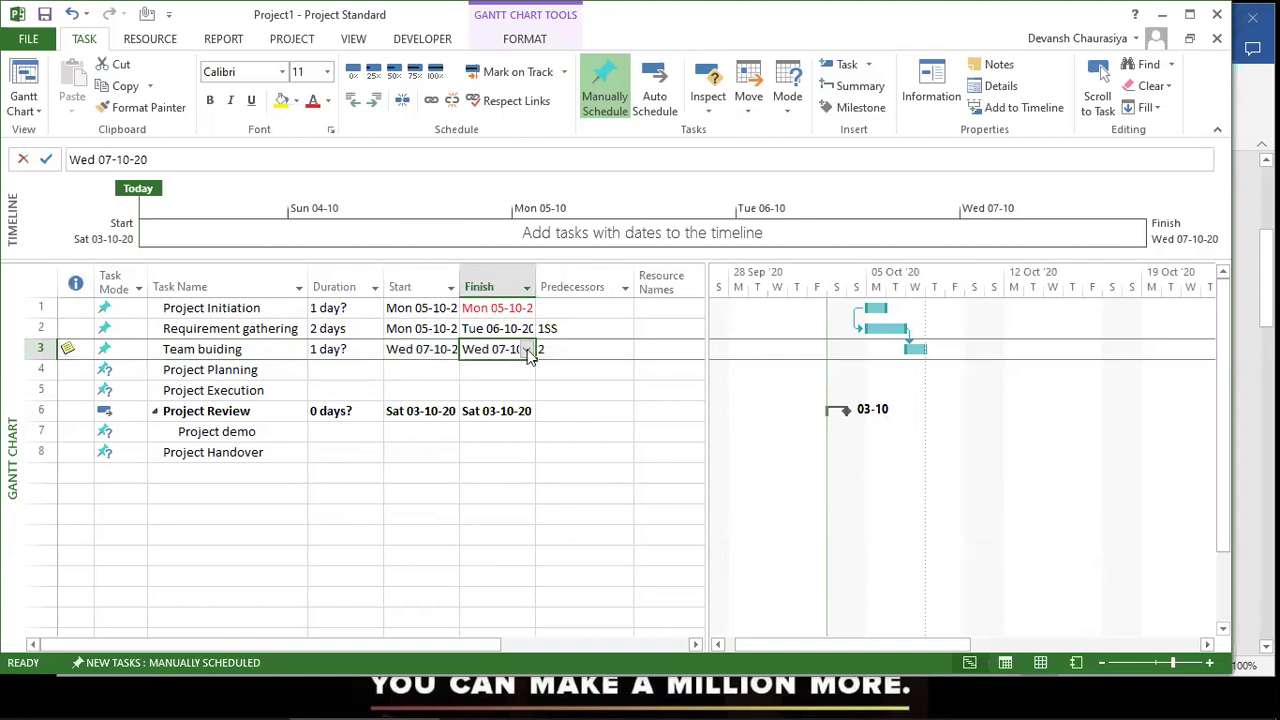
click(527, 350)
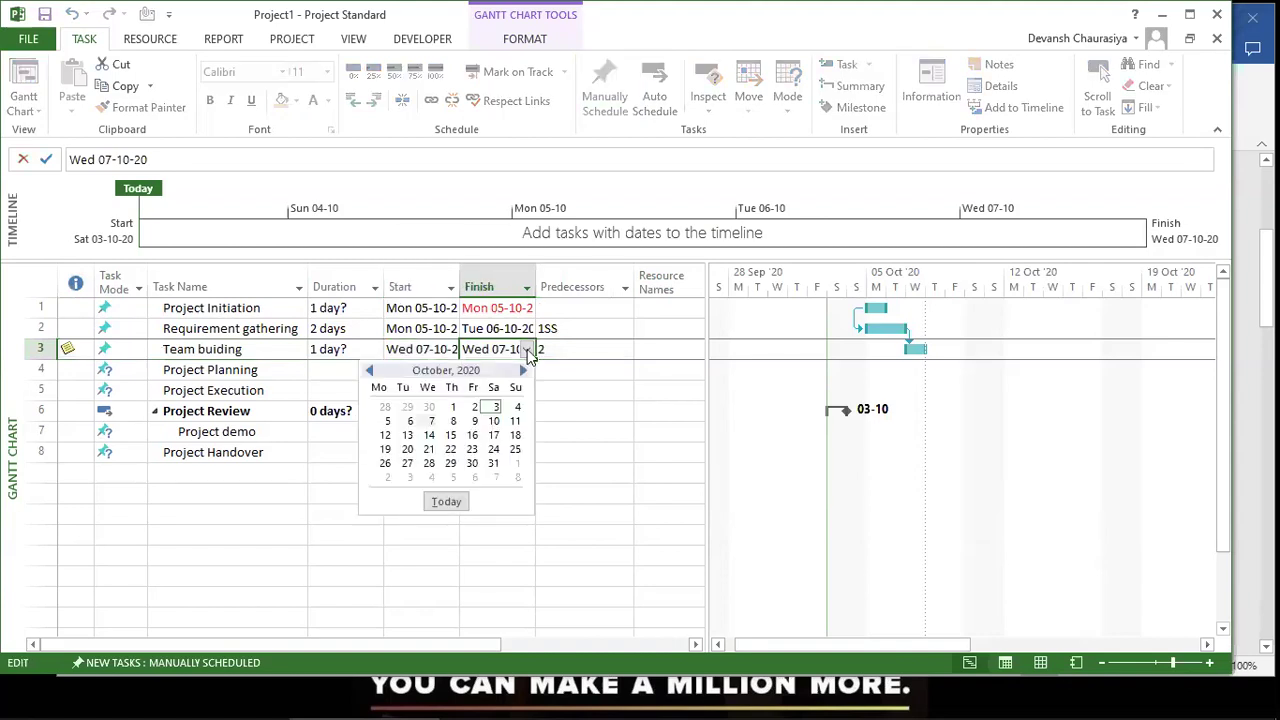
click(475, 424)
Step: Verify Team buiding now runs 3 days, Wed 07-10-20 to Fri 09-10-20, after task 2
click(425, 350)
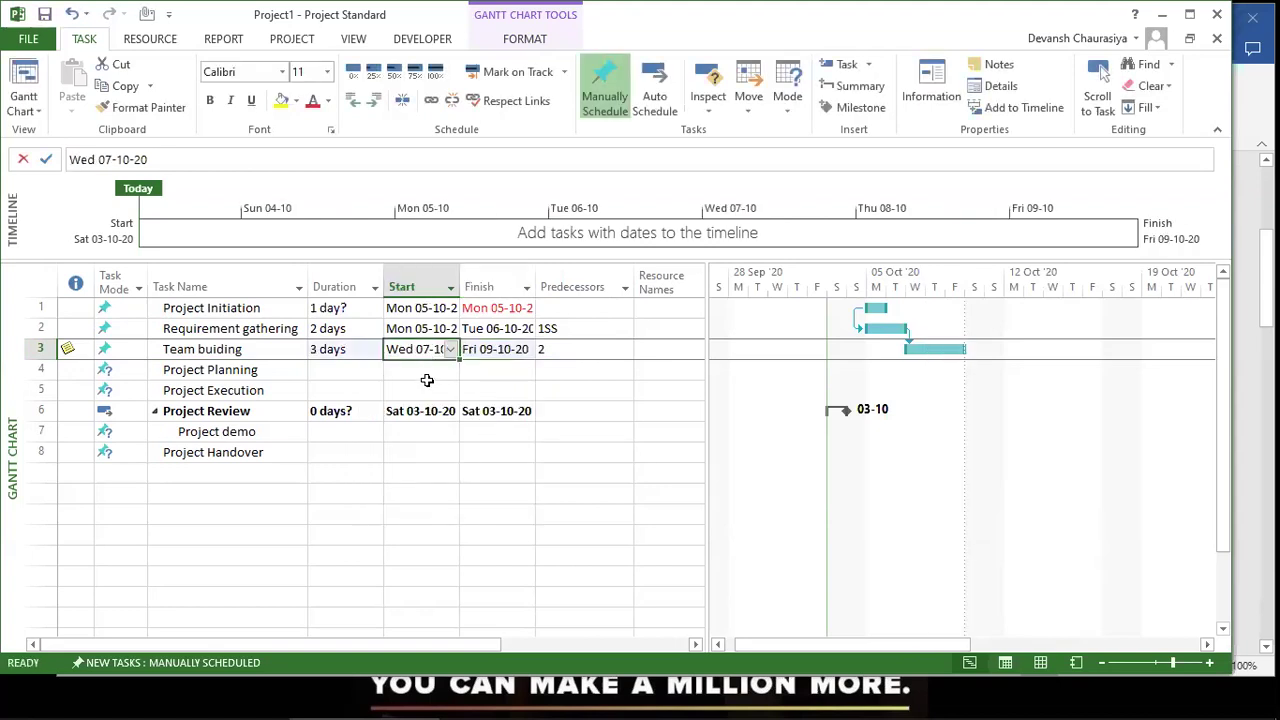
click(566, 349)
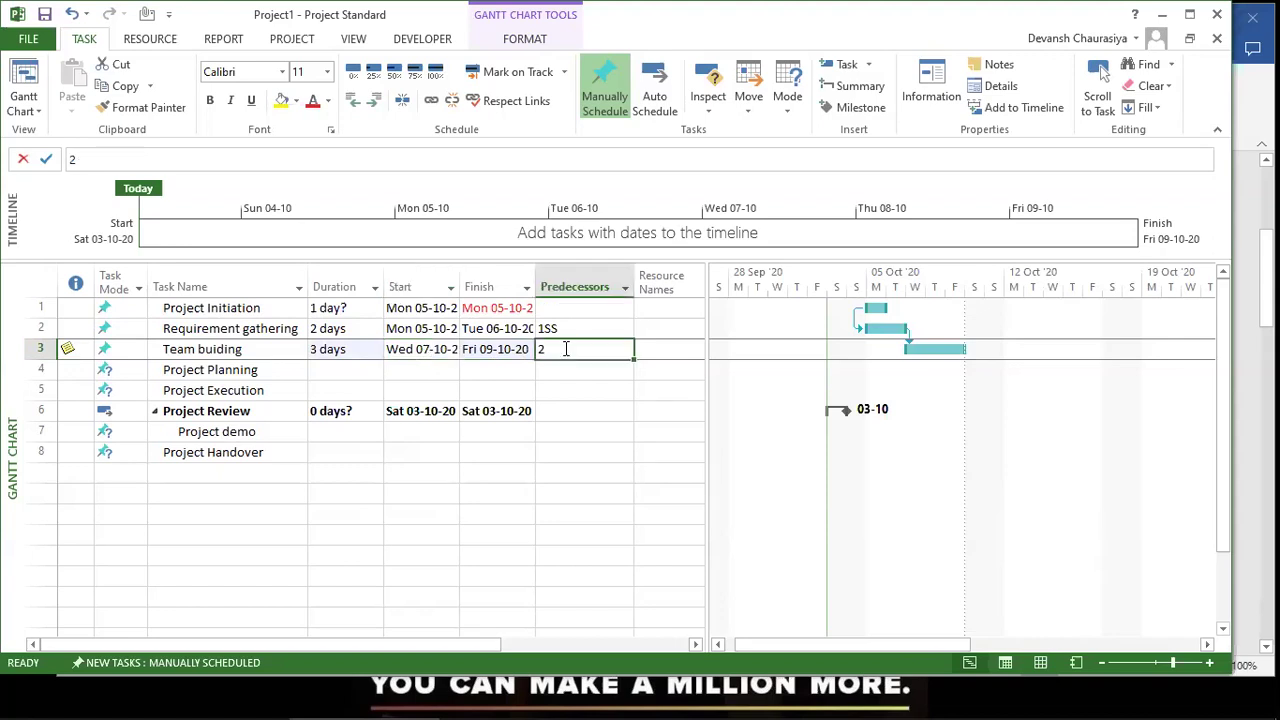
click(498, 349)
click(328, 349)
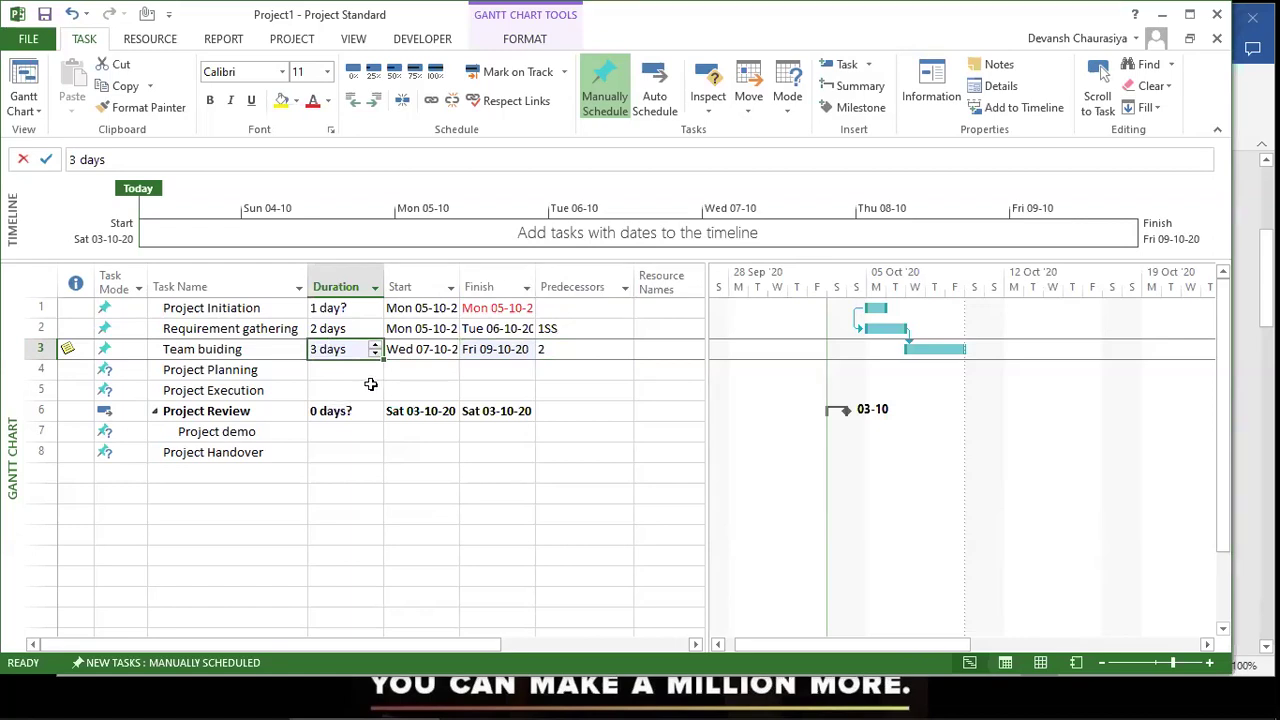
click(421, 349)
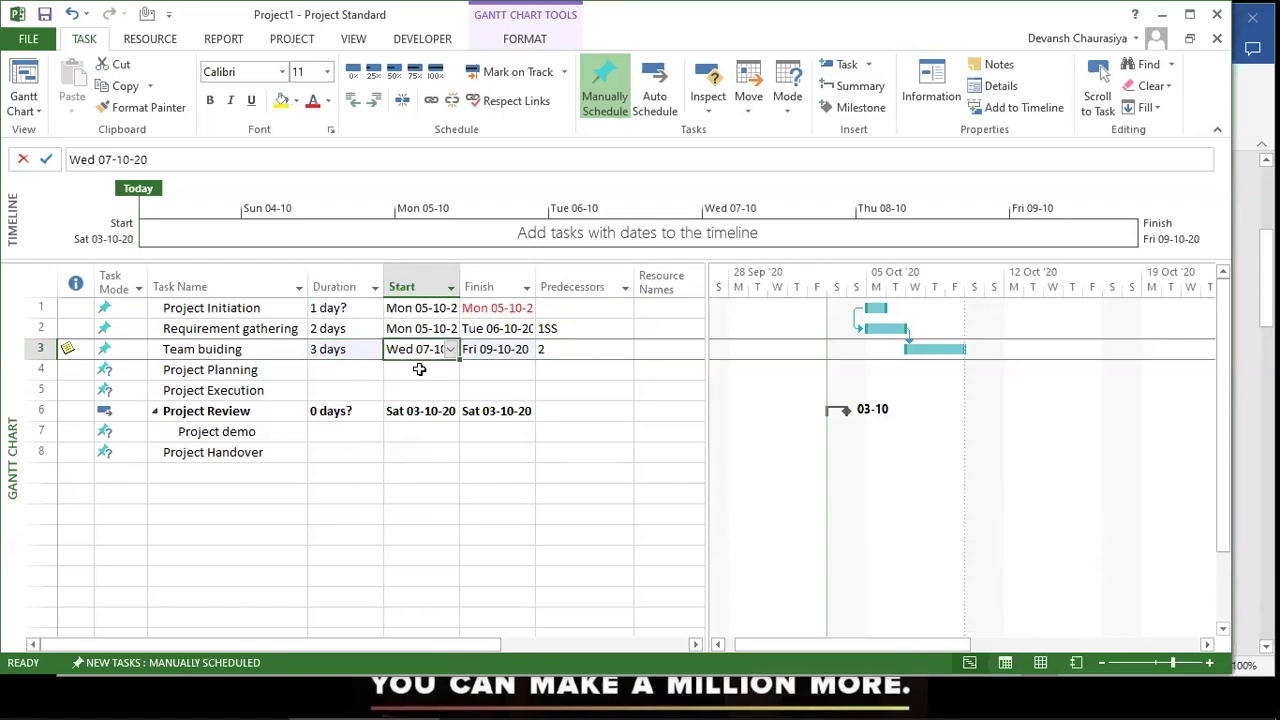
click(354, 349)
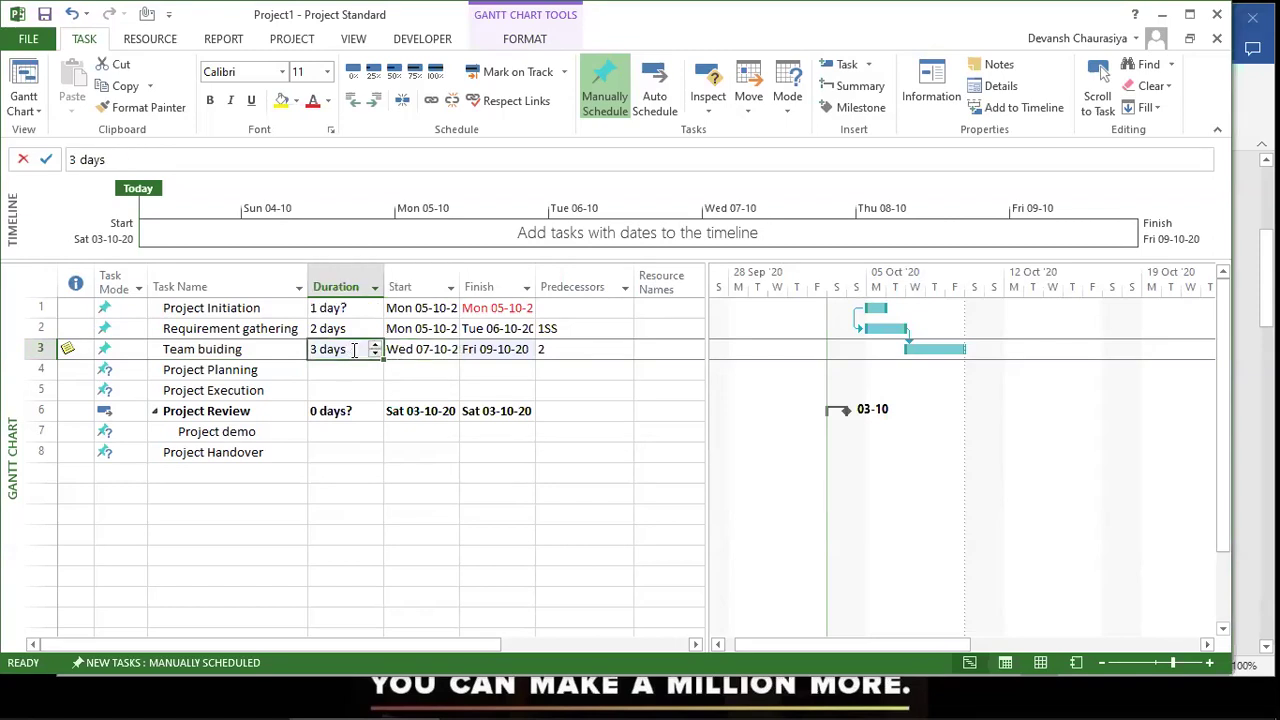
click(502, 350)
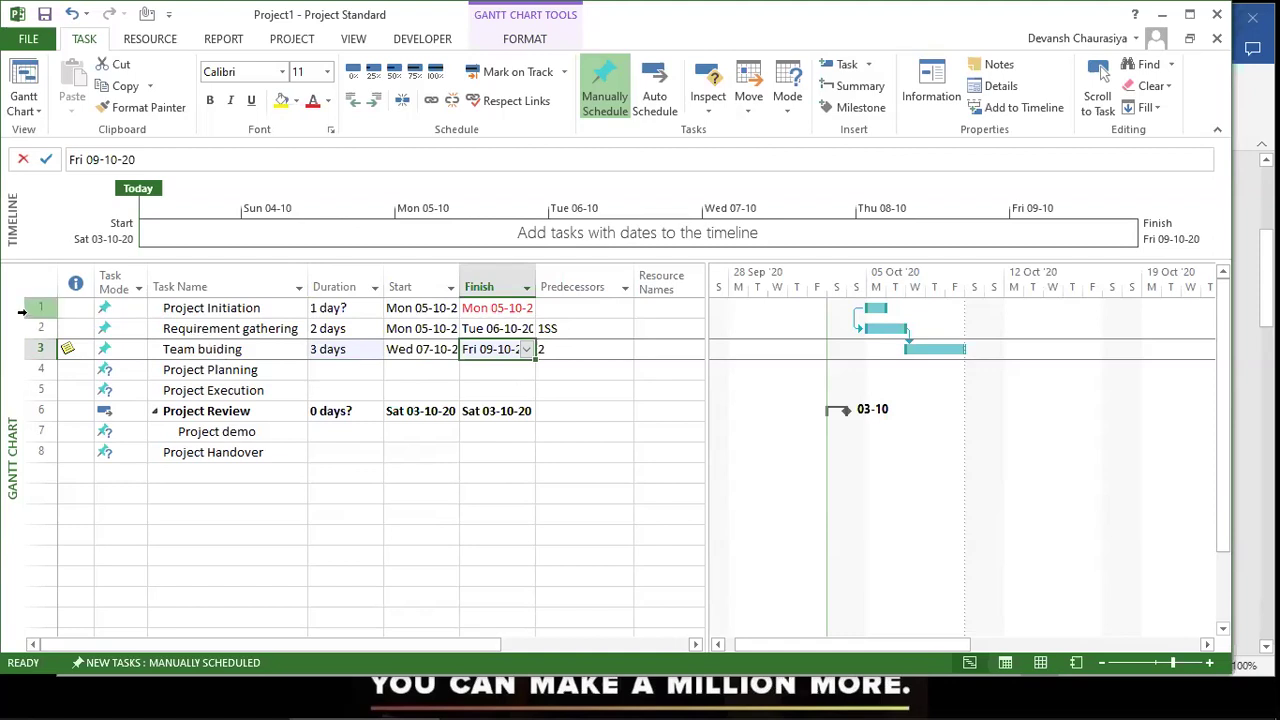
drag(31, 308, 31, 352)
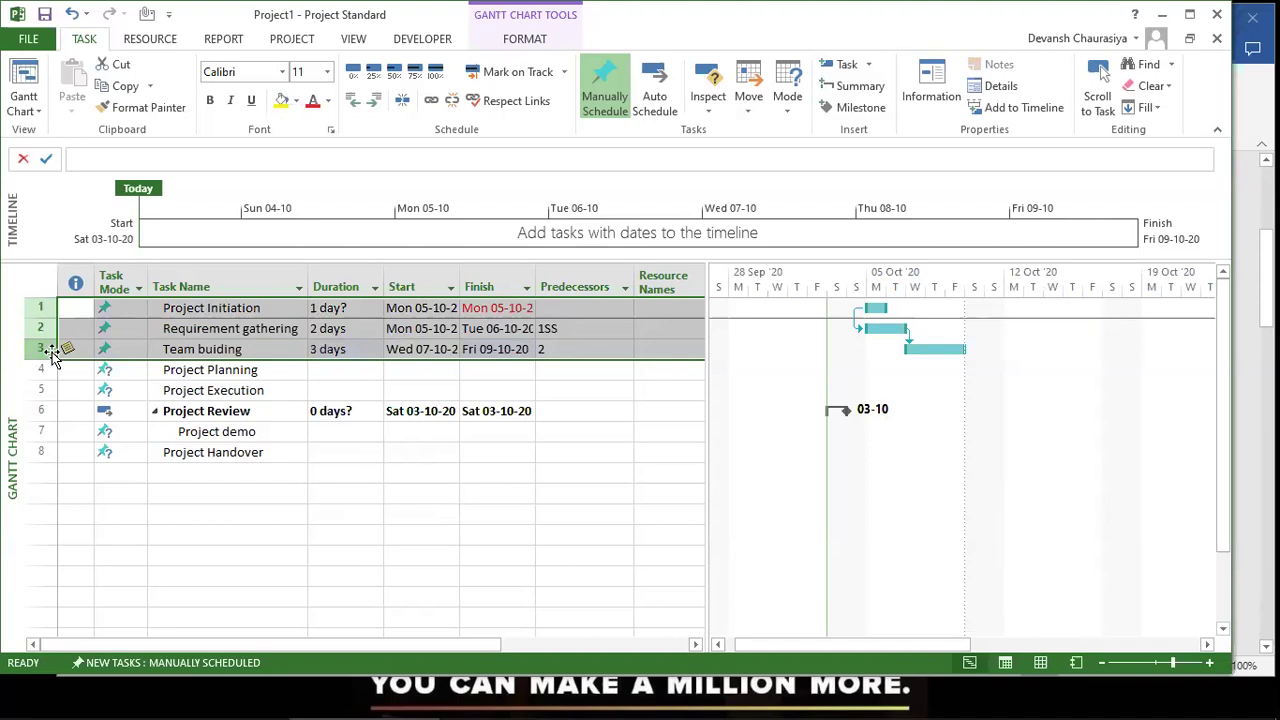
Step: Switch Project Initiation, Requirement gathering and Team buiding to Auto Scheduled task mode
click(188, 329)
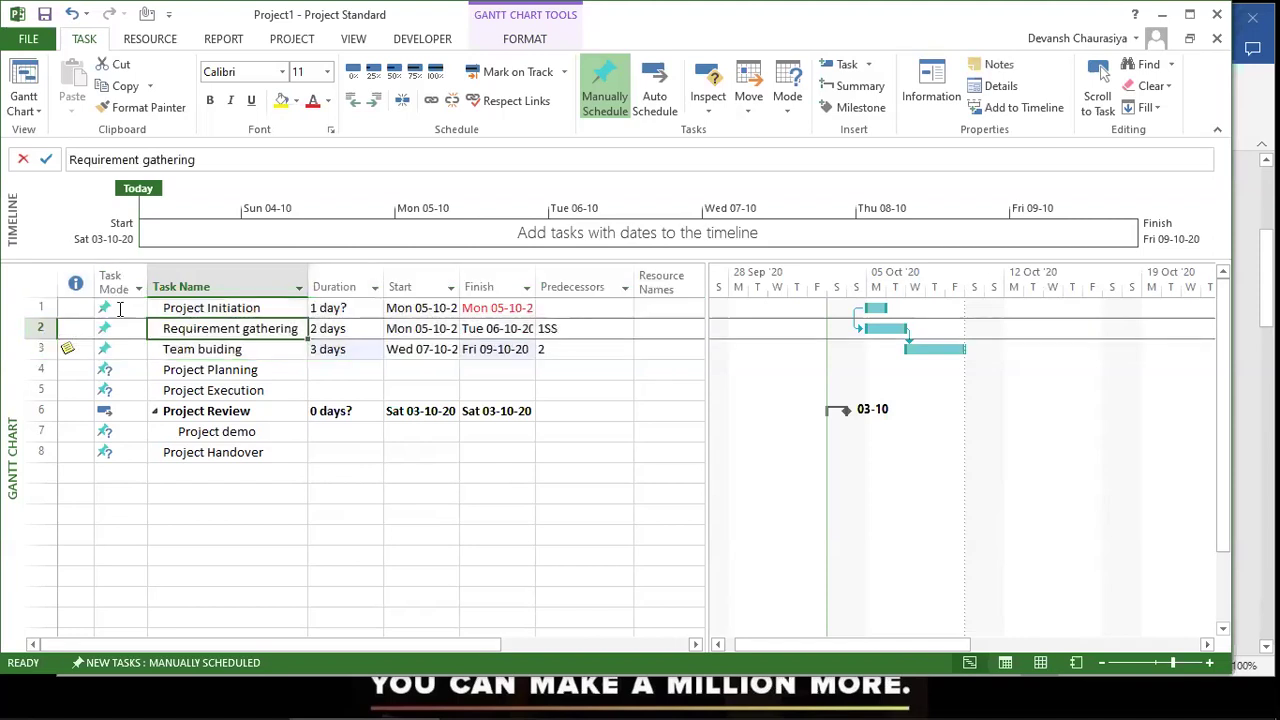
click(118, 308)
click(138, 308)
click(120, 335)
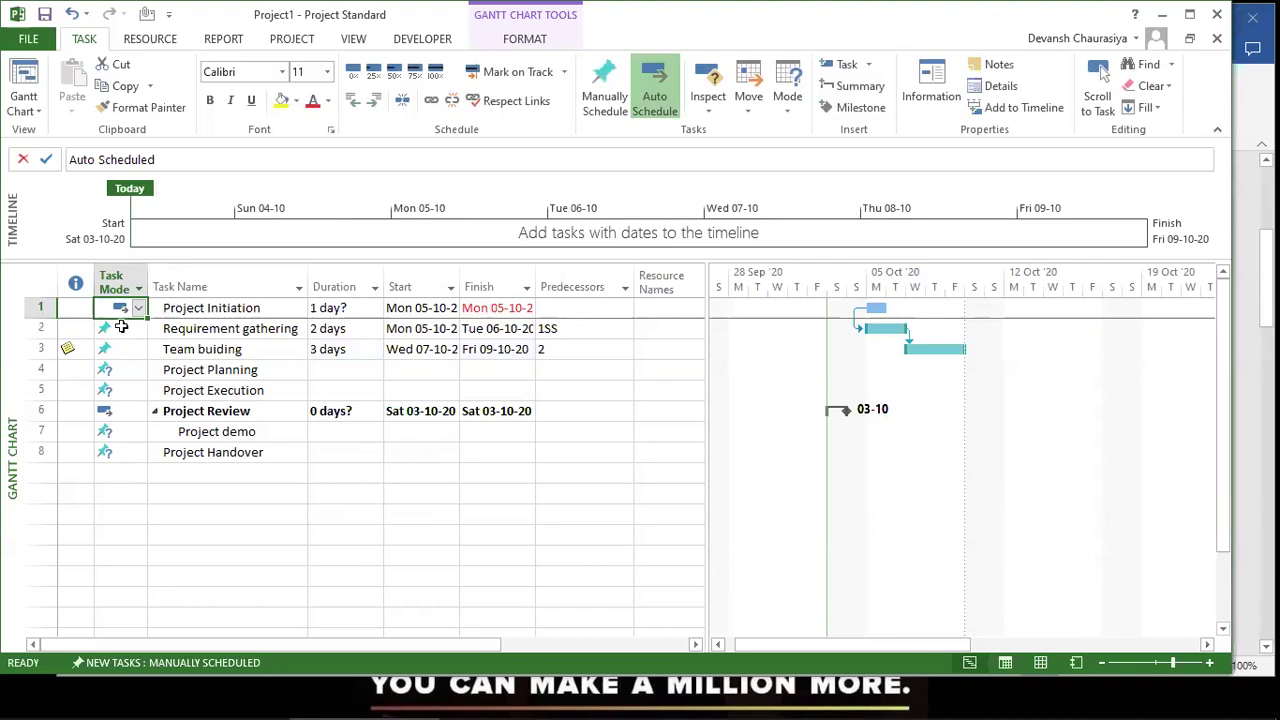
click(125, 329)
click(139, 329)
click(128, 362)
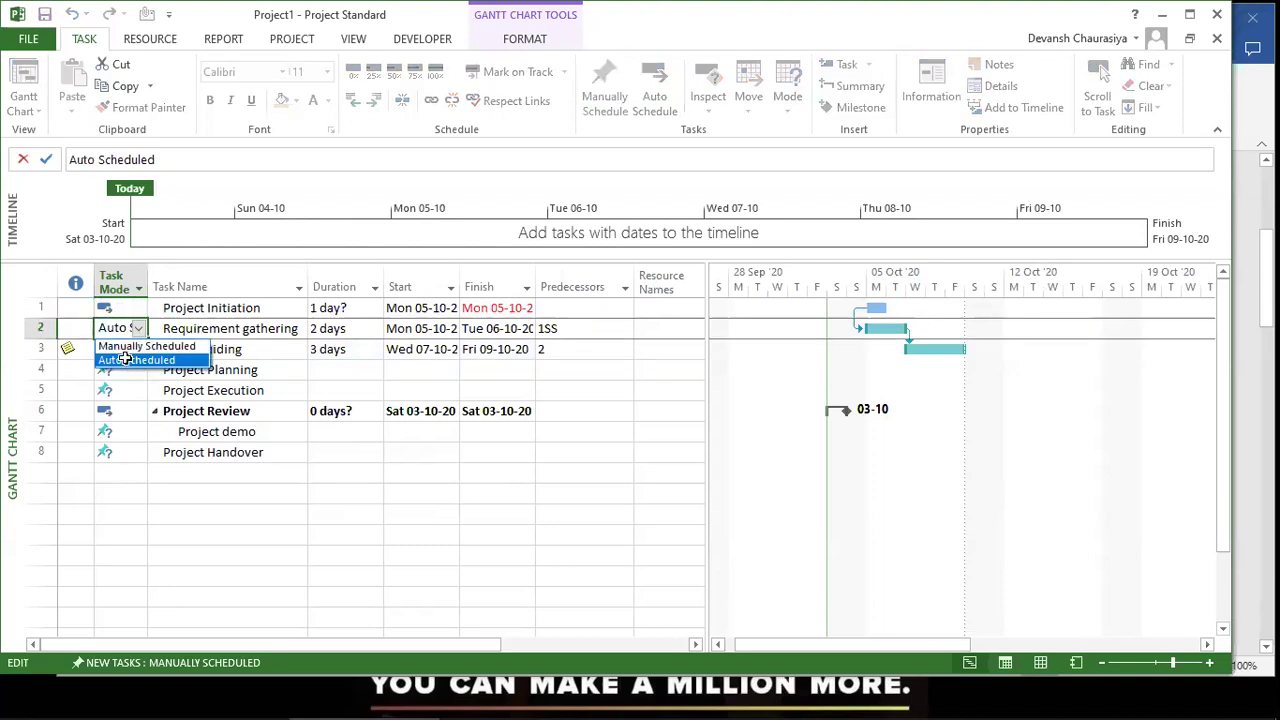
click(140, 355)
click(140, 350)
click(122, 366)
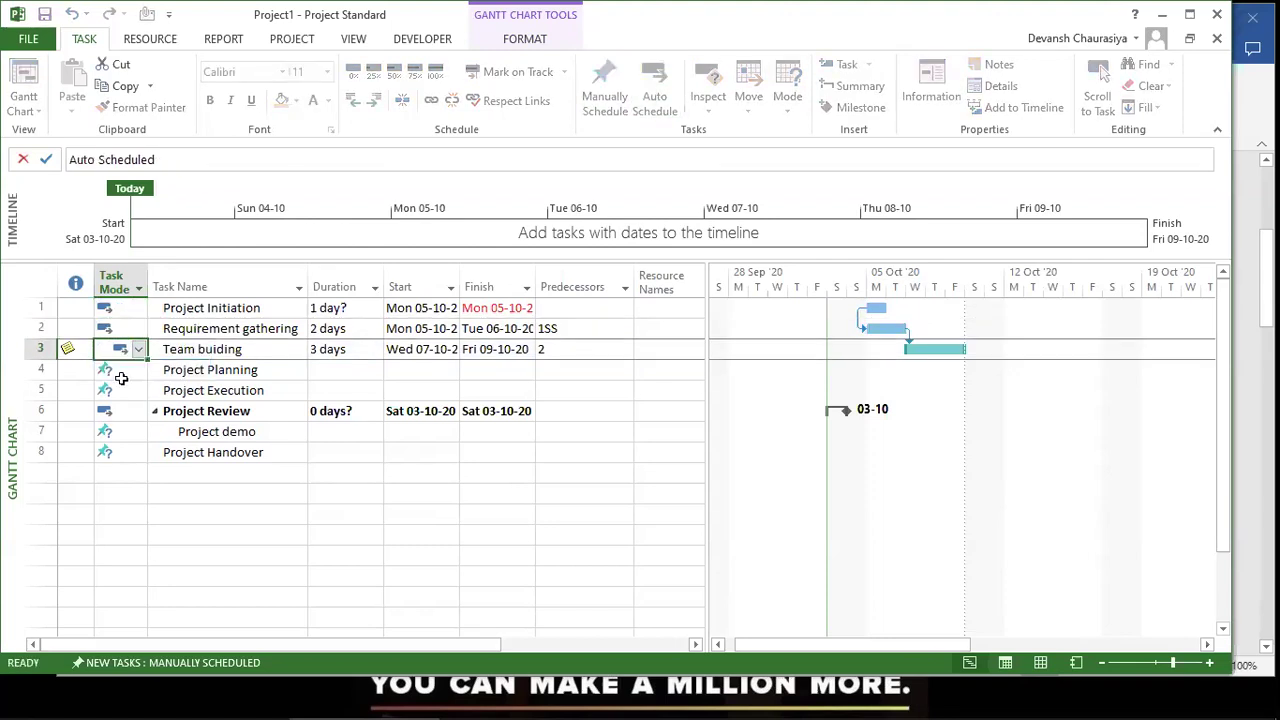
click(258, 322)
click(350, 307)
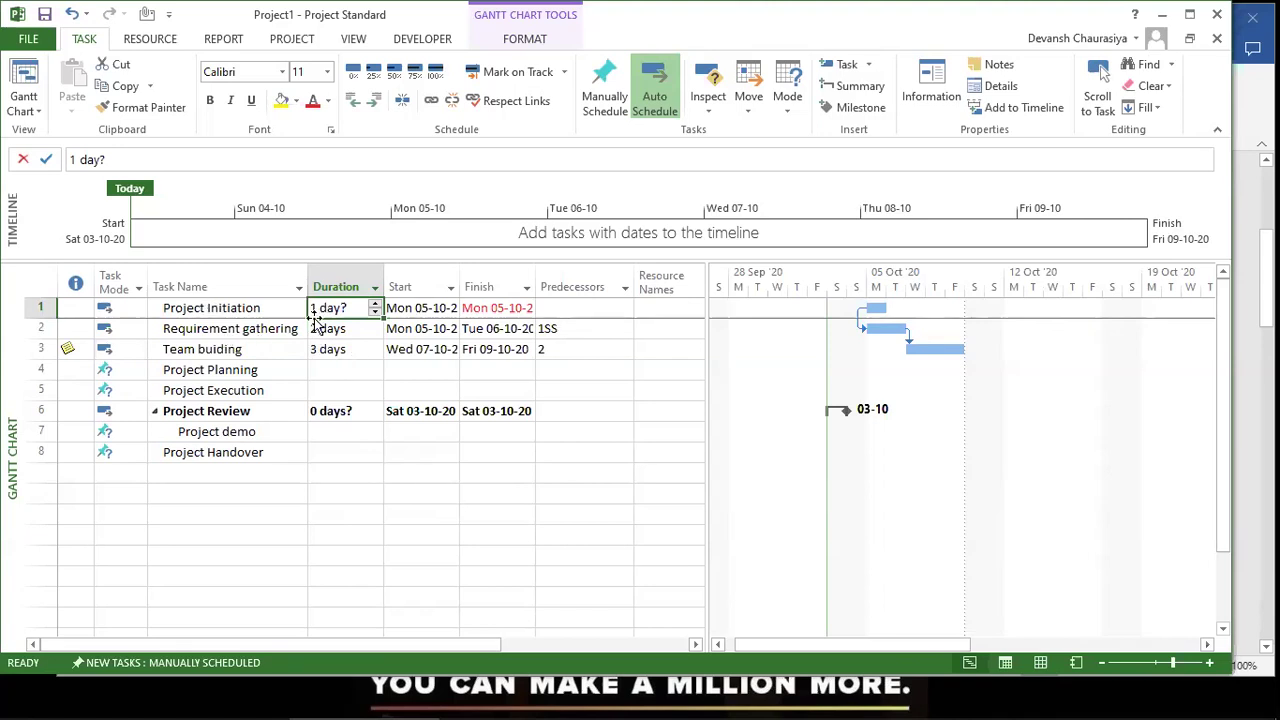
Step: Select the Requirement gathering and Team buiding rows together across rows 2–3
click(210, 308)
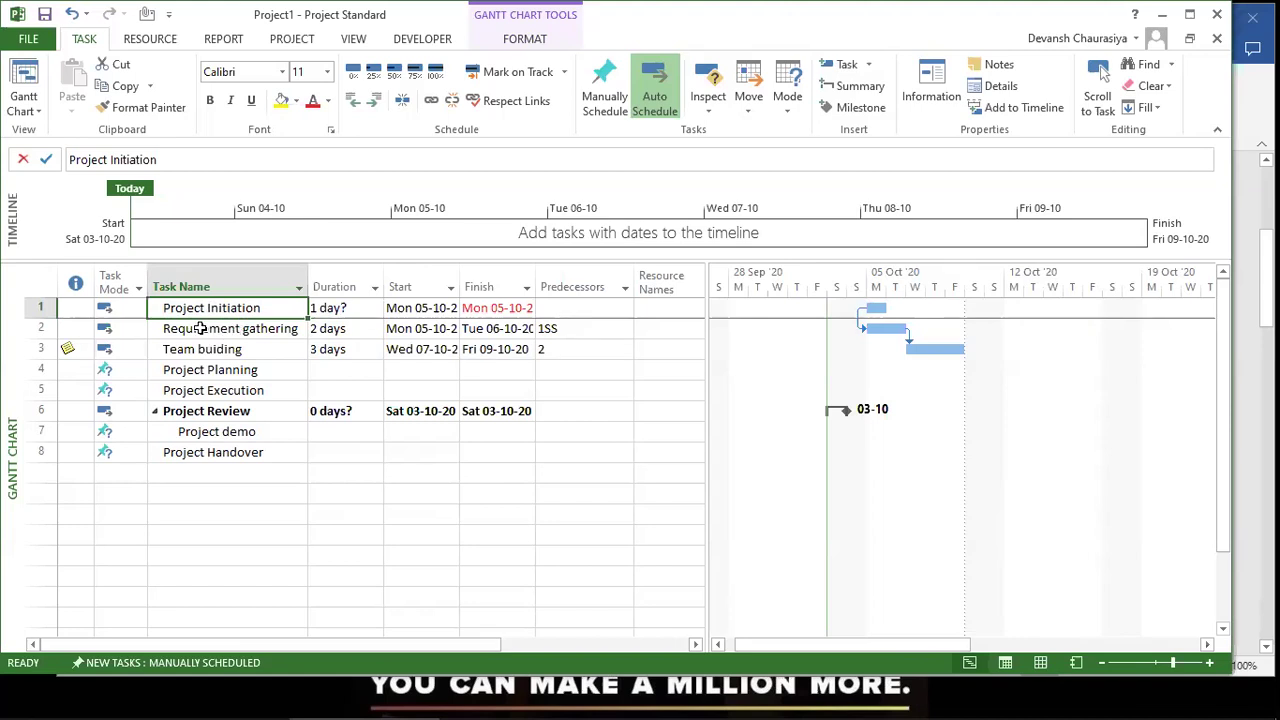
click(203, 331)
drag(203, 333, 204, 351)
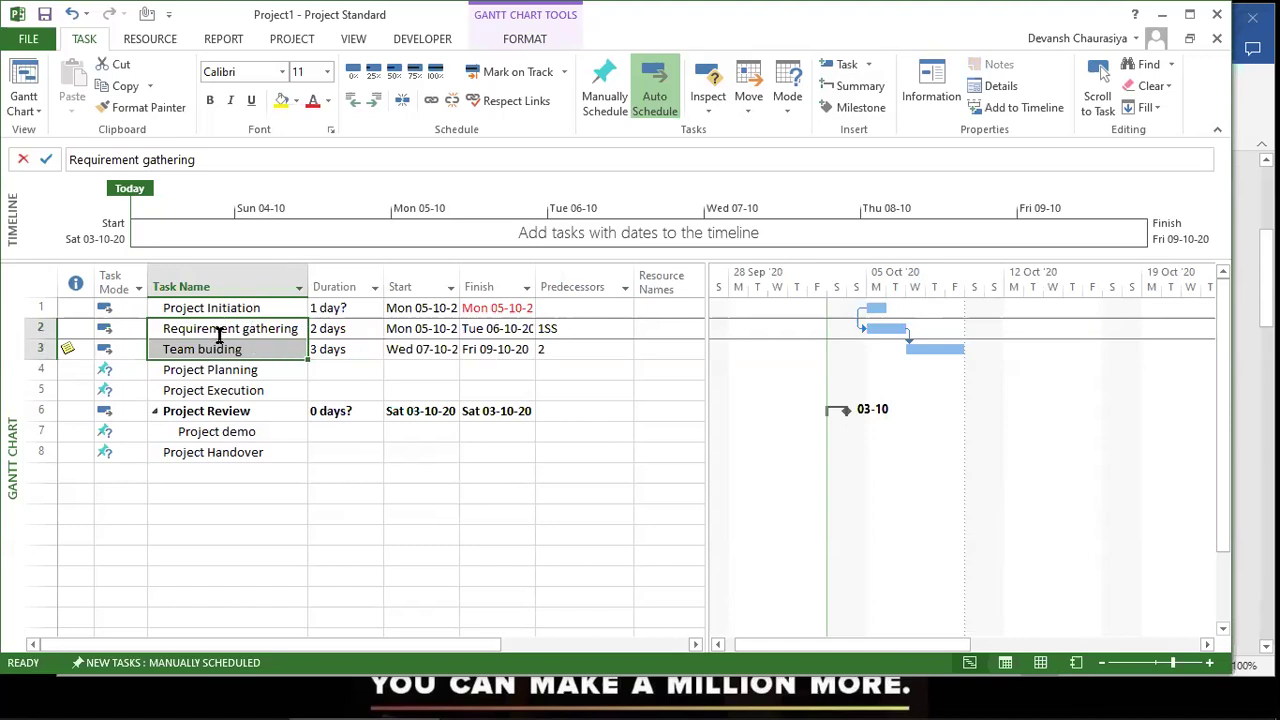
click(209, 308)
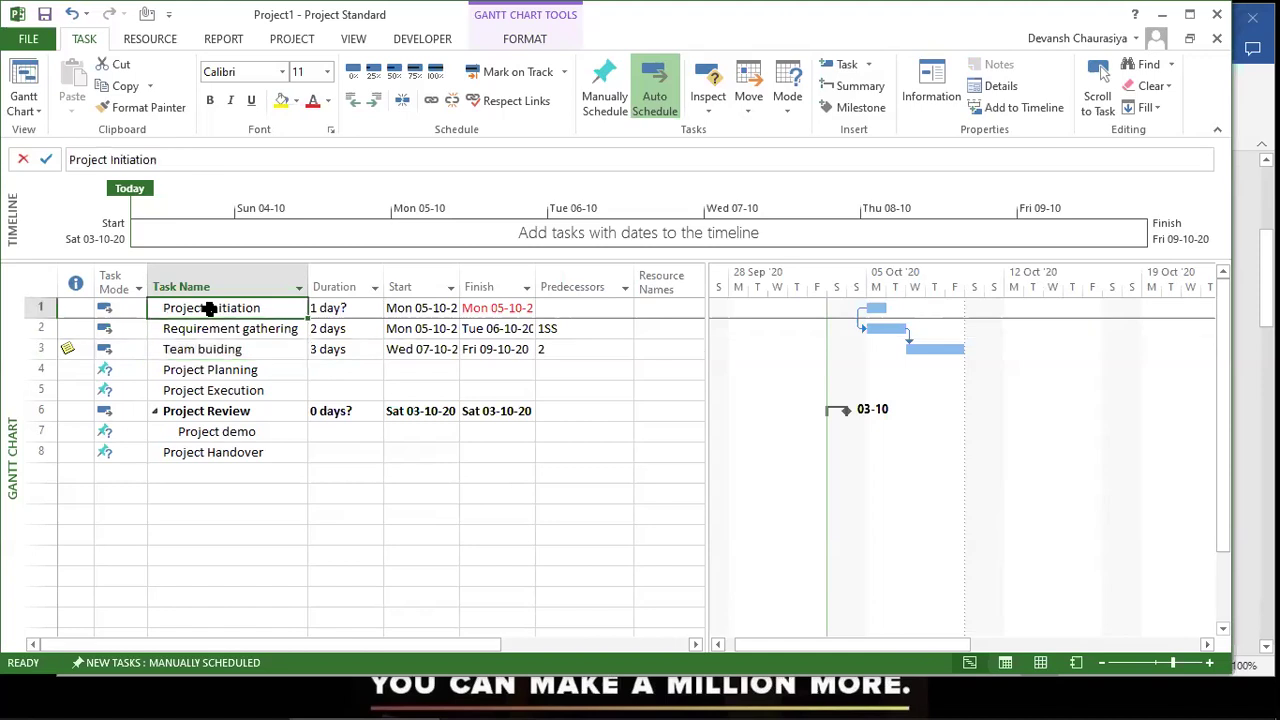
drag(222, 329, 237, 349)
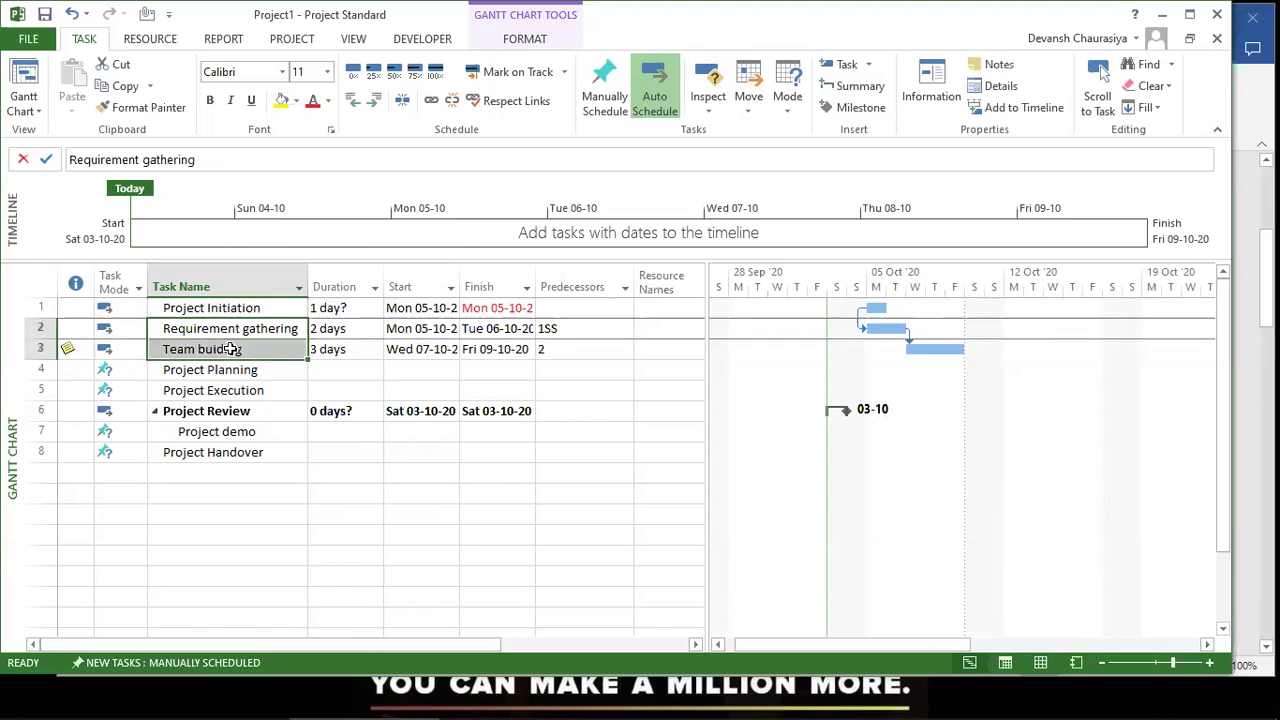
drag(374, 349, 574, 351)
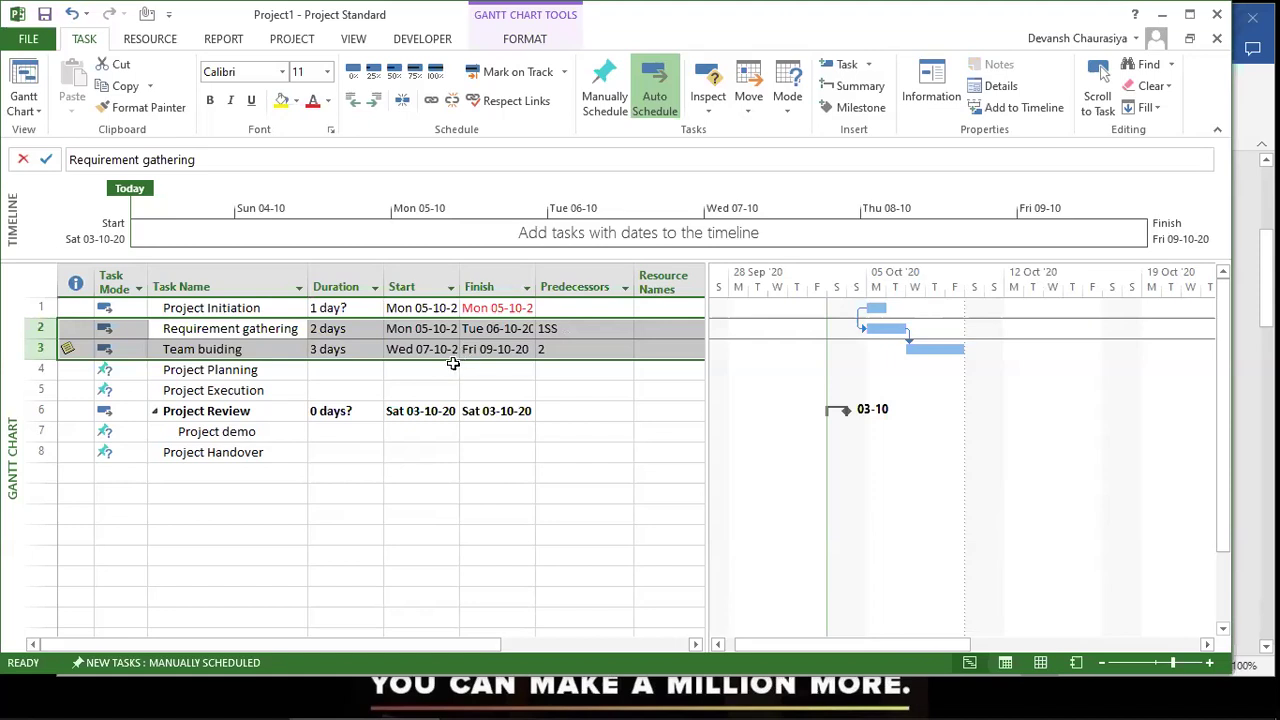
Step: Indent Requirement gathering and Team buiding as subtasks of Project Initiation and widen the Finish column
click(376, 104)
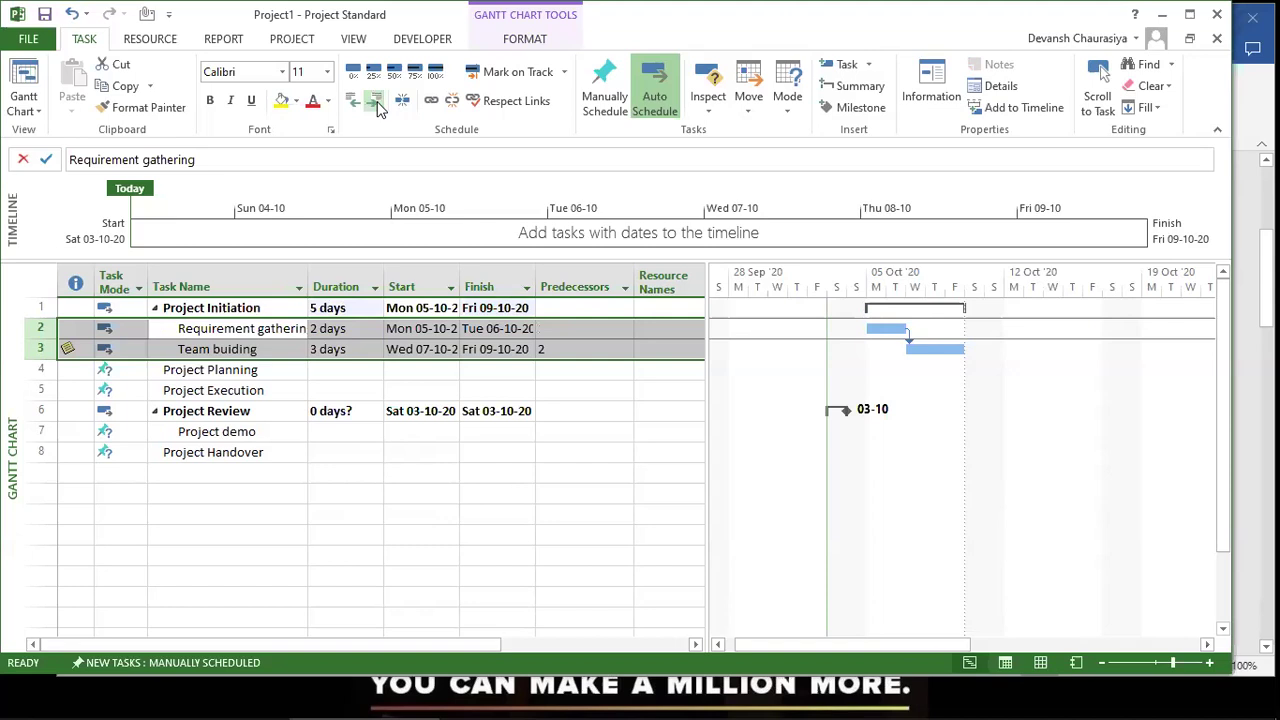
click(184, 310)
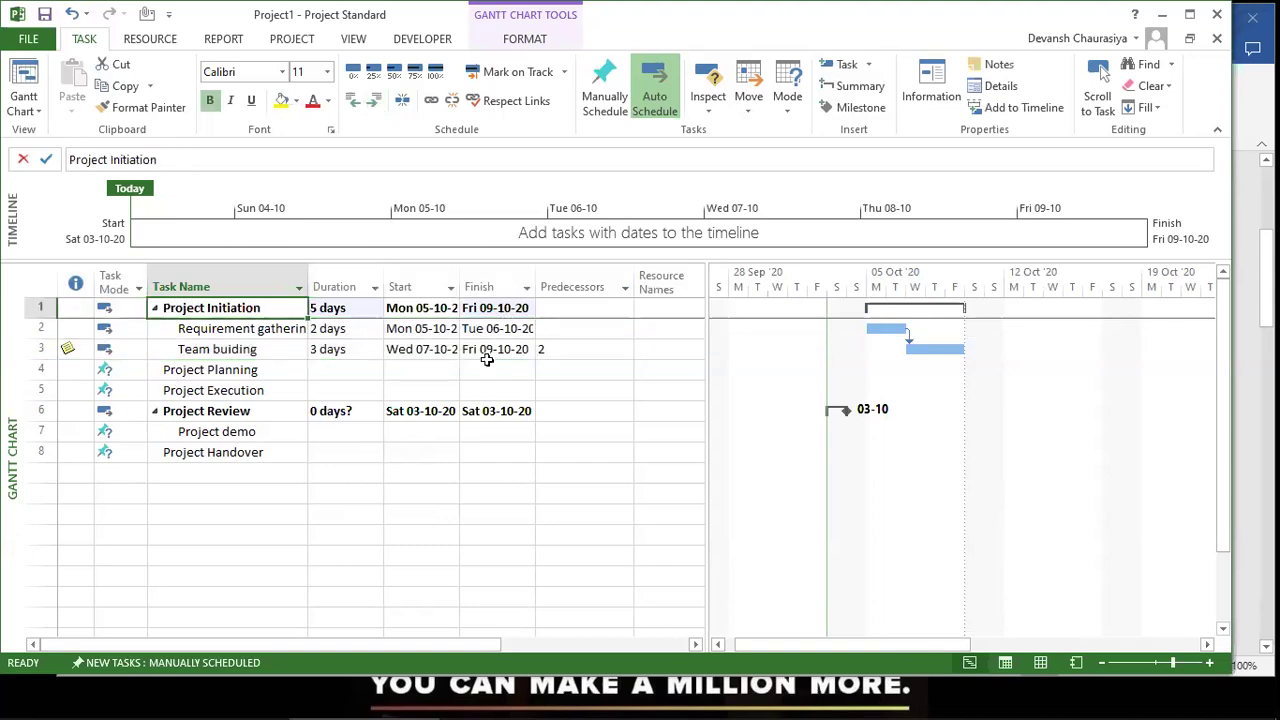
click(497, 310)
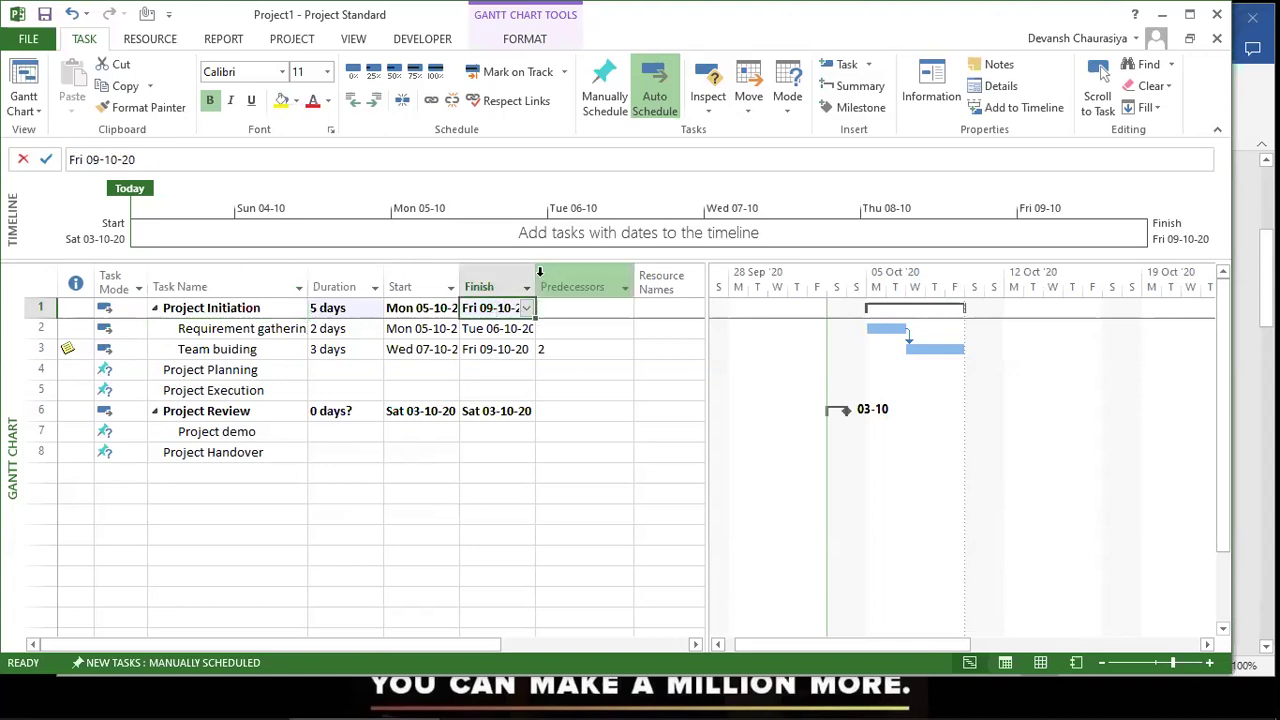
drag(536, 279, 553, 279)
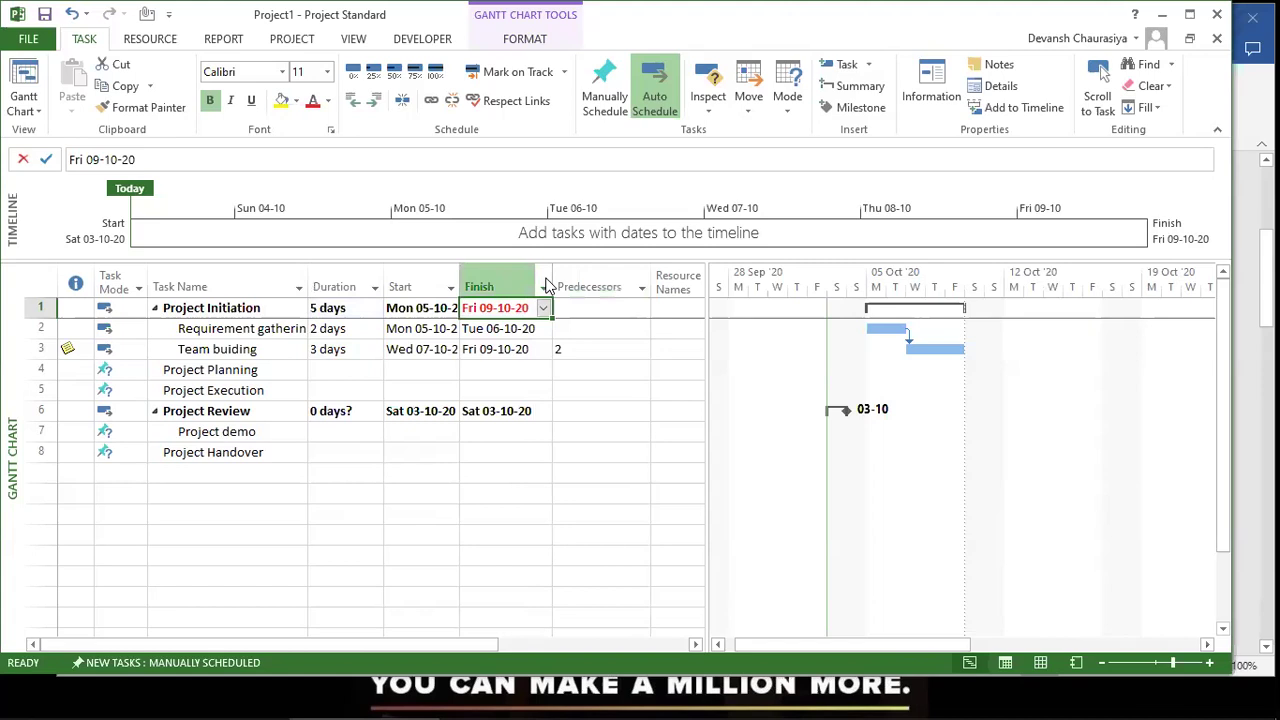
Step: Change Project Initiation's Fri 09-10-20 finish date text from red to black
click(491, 392)
click(522, 302)
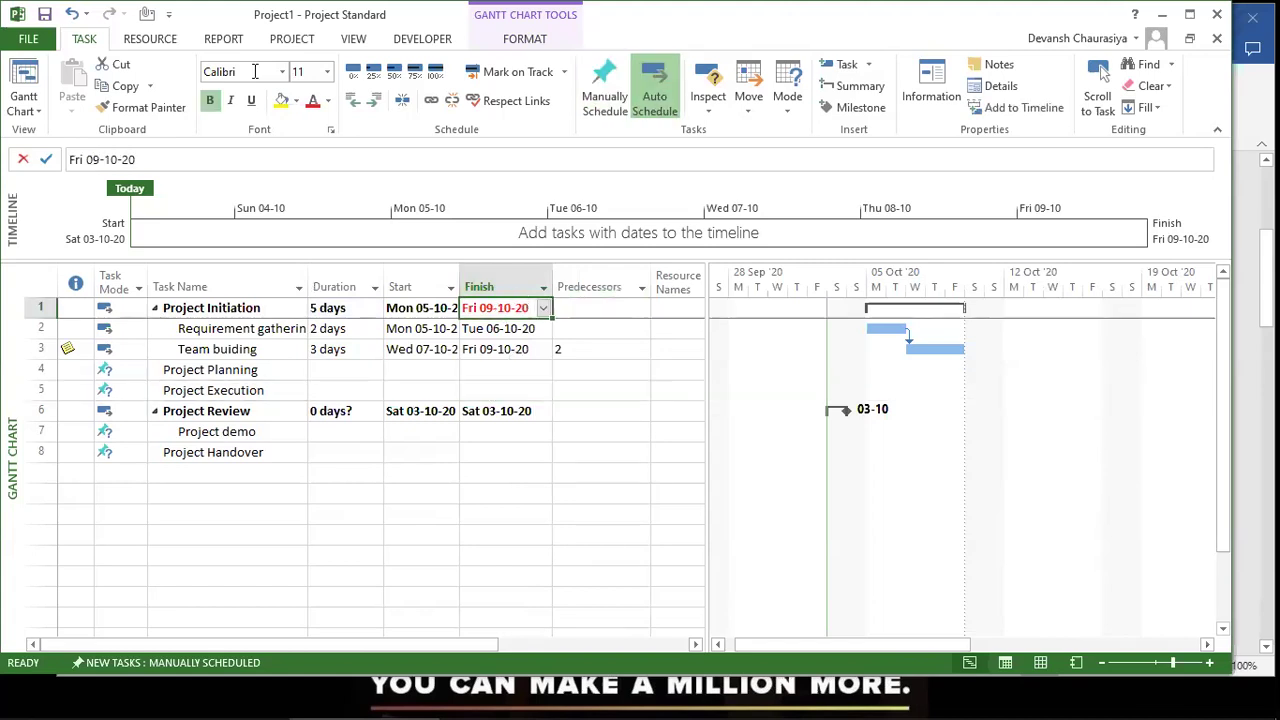
click(328, 101)
click(375, 123)
Step: Compare the summary task's 5-day duration, start and finish with its two subtasks
drag(228, 328, 225, 349)
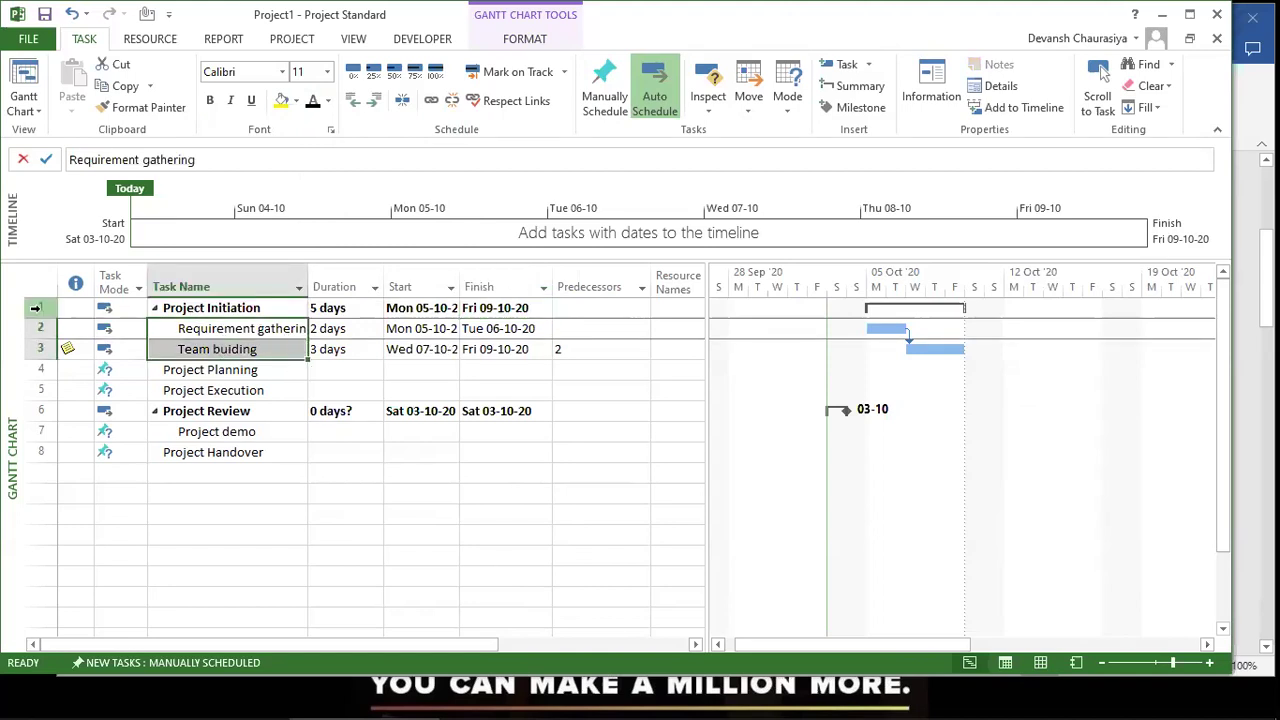
click(40, 308)
click(230, 311)
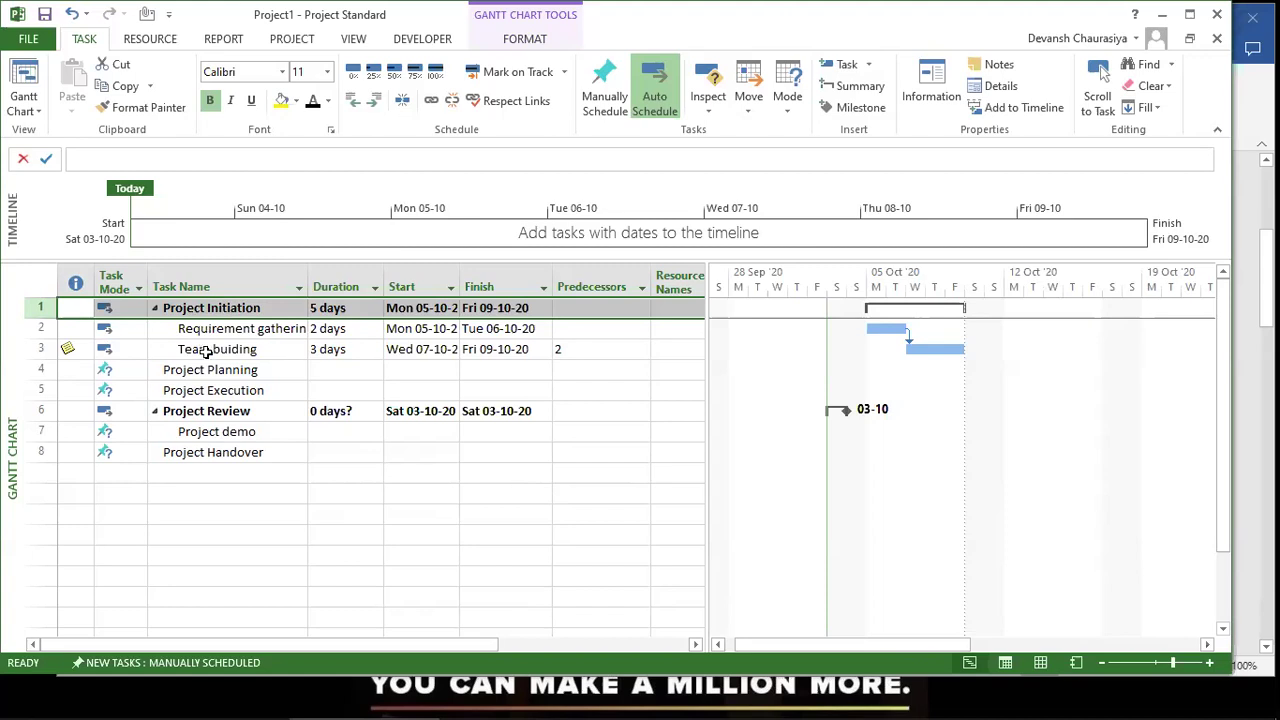
drag(205, 352, 205, 331)
click(325, 310)
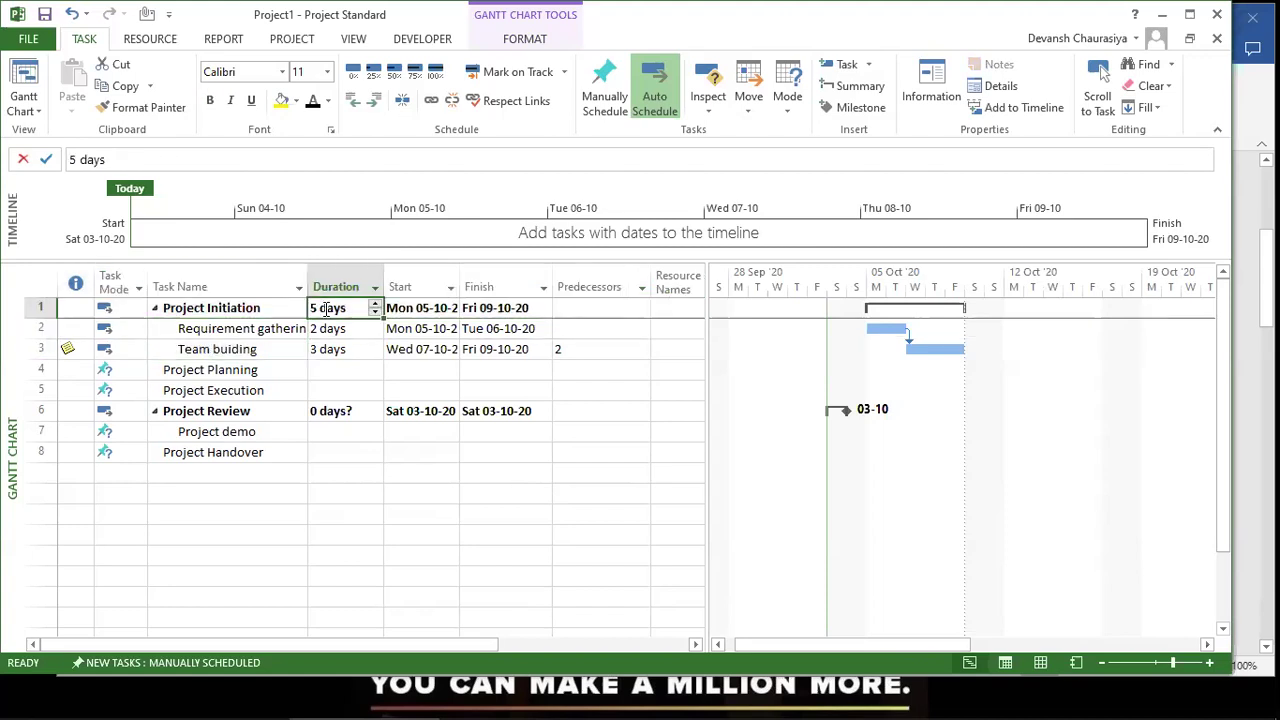
click(395, 308)
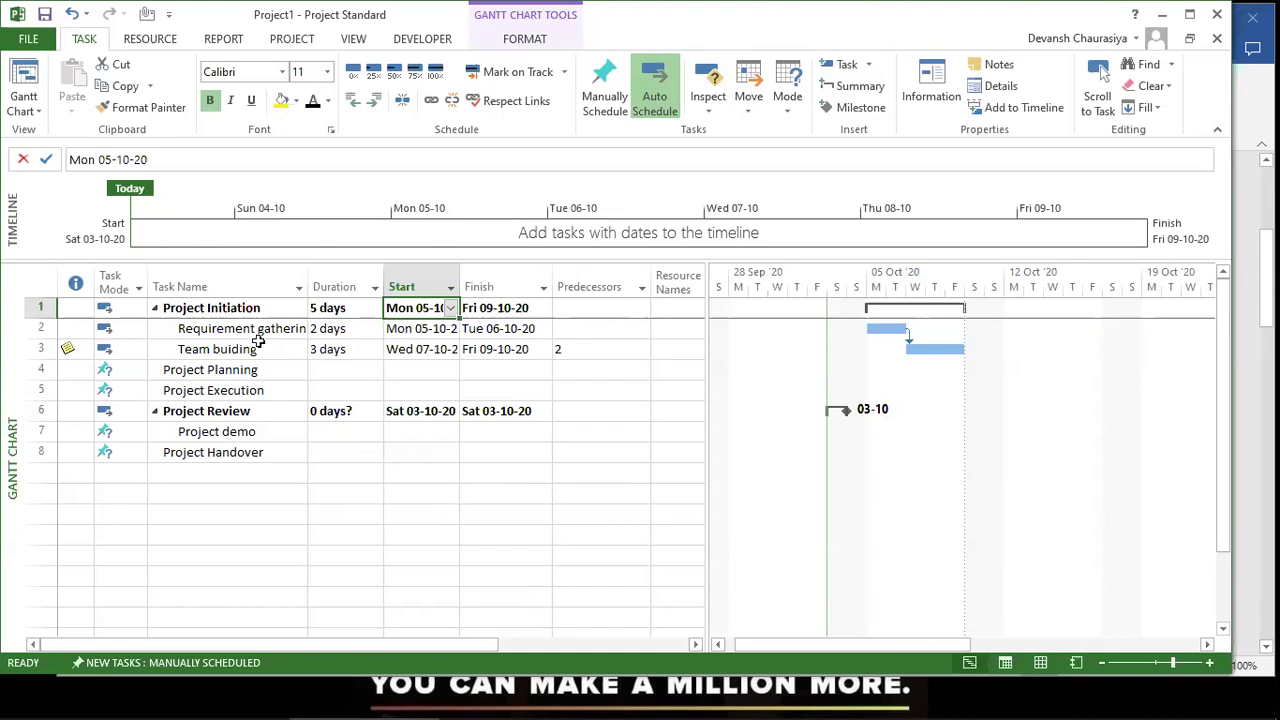
click(511, 308)
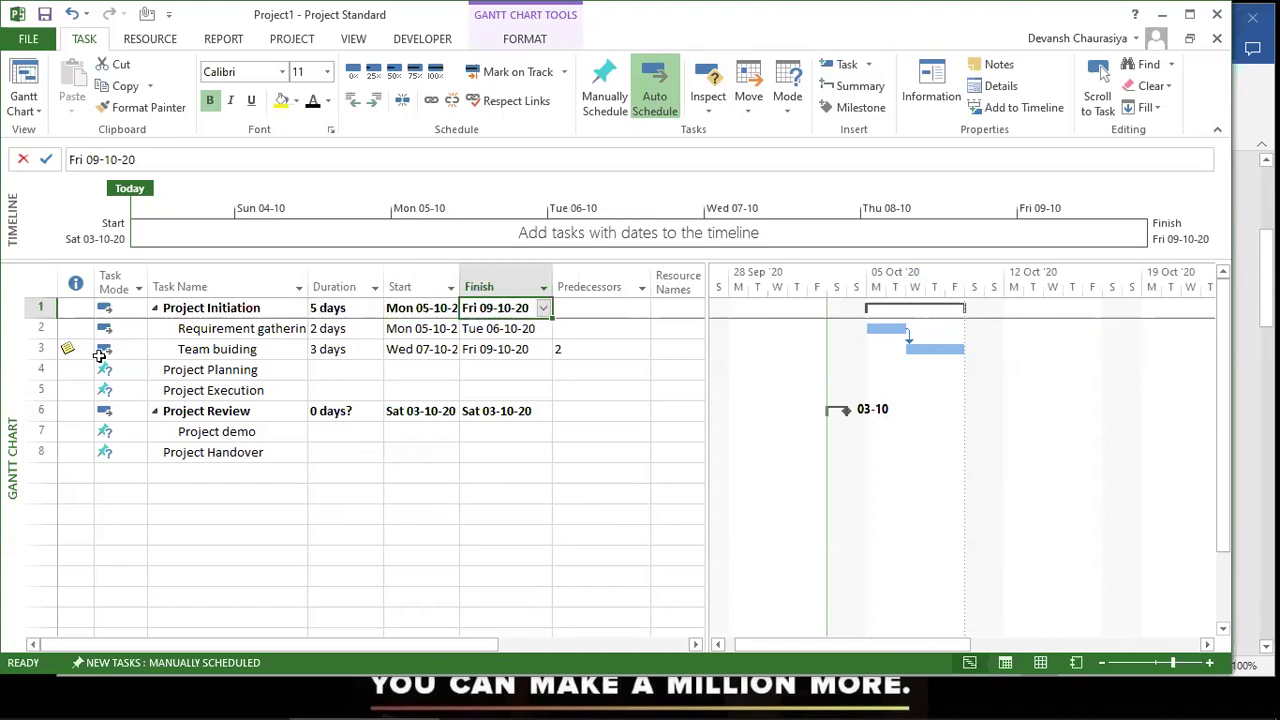
click(38, 307)
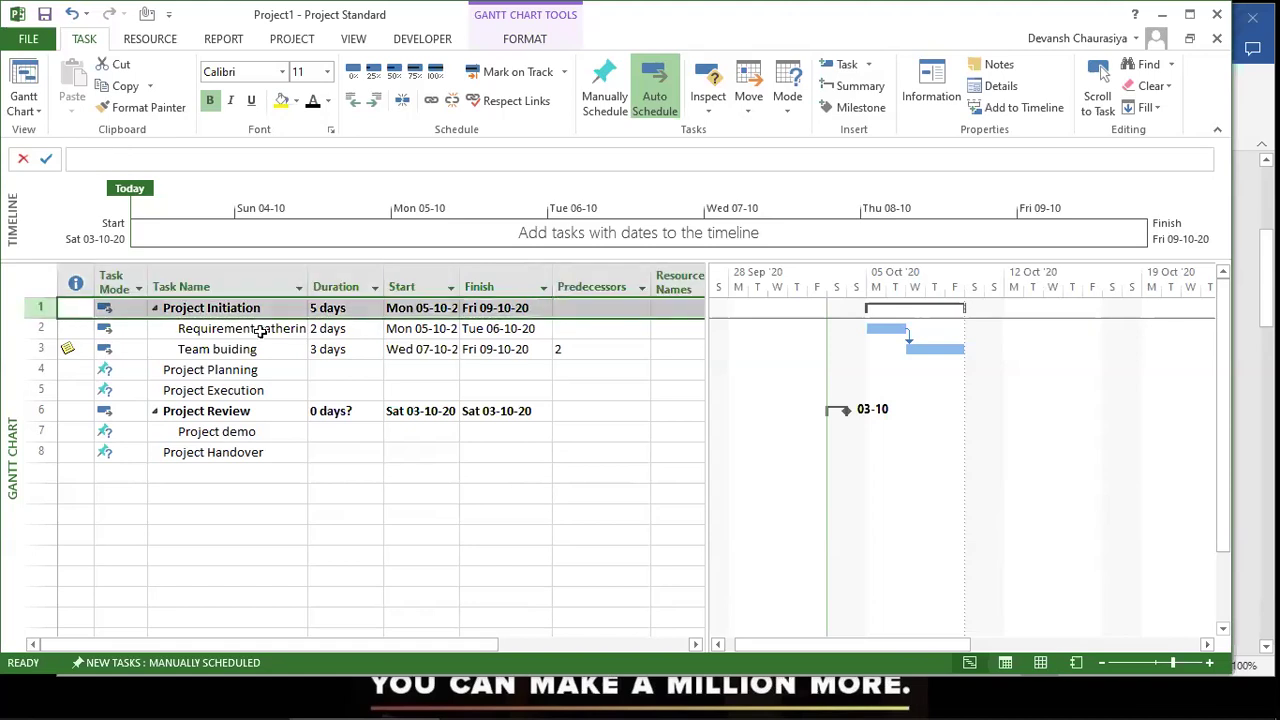
drag(512, 343, 126, 331)
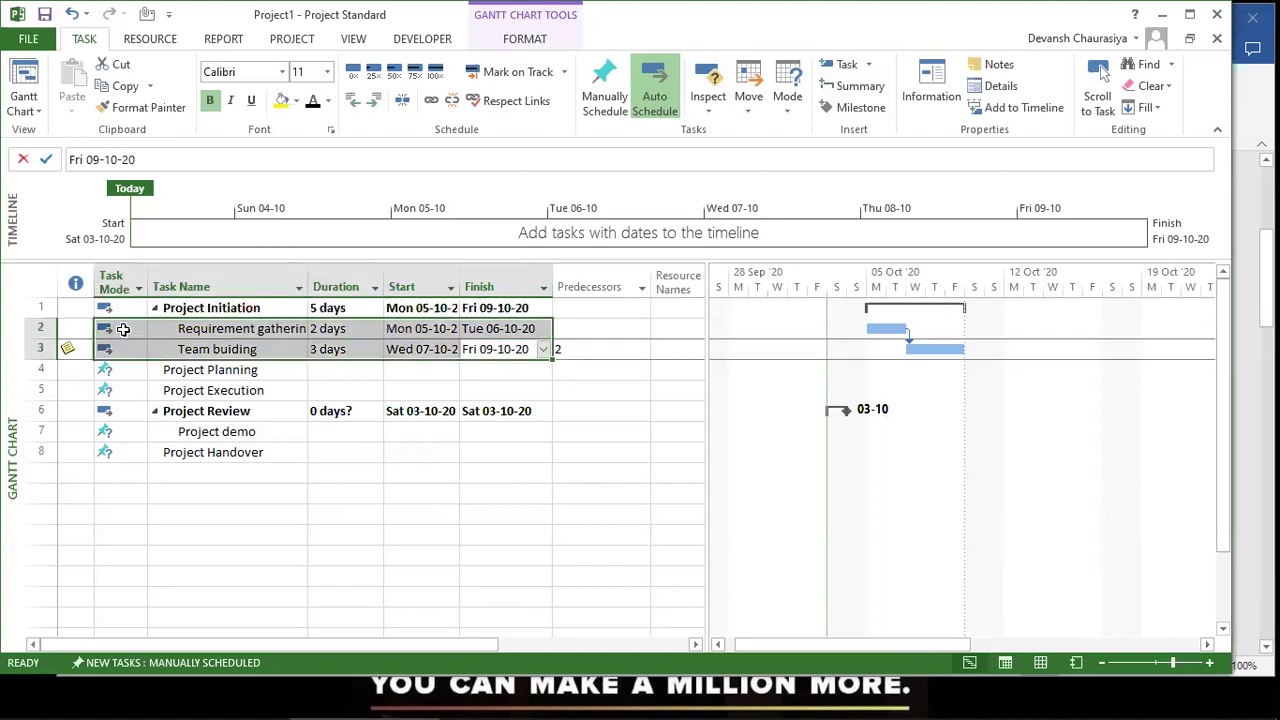
click(586, 324)
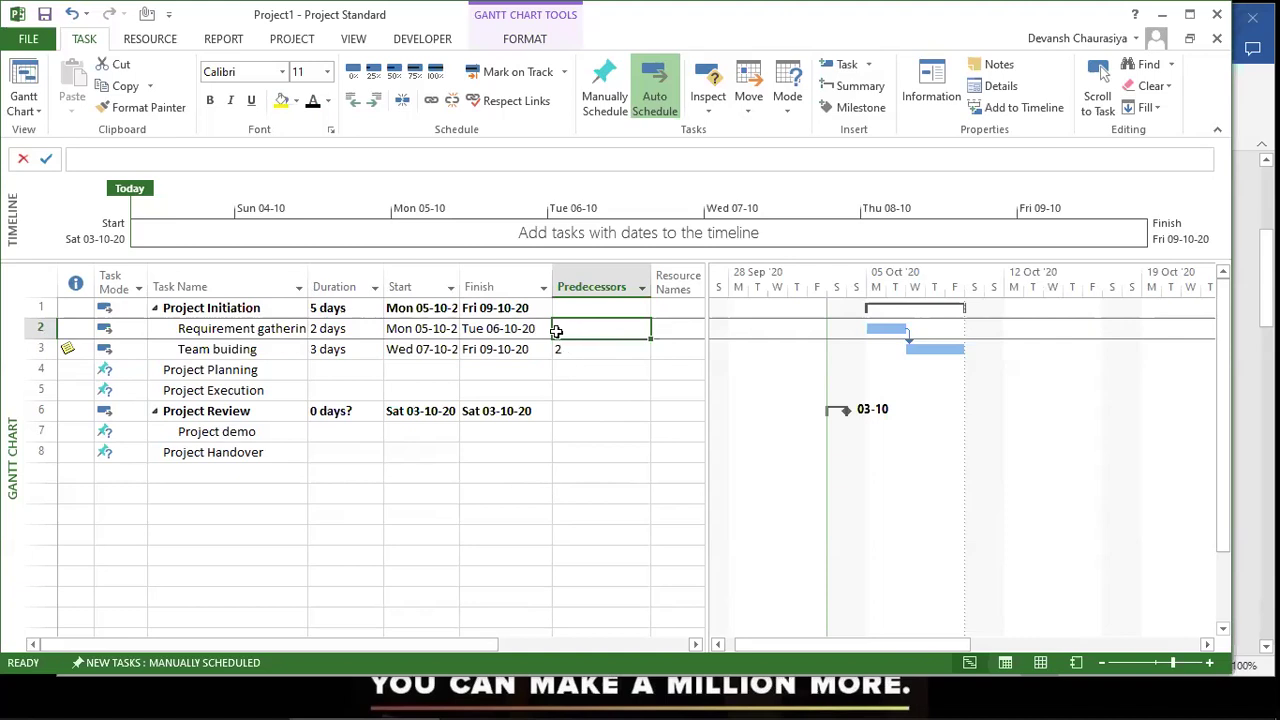
Step: Walk through the Project Initiation, subtask and Project Planning rows, then switch to the Word outline
drag(477, 308, 204, 308)
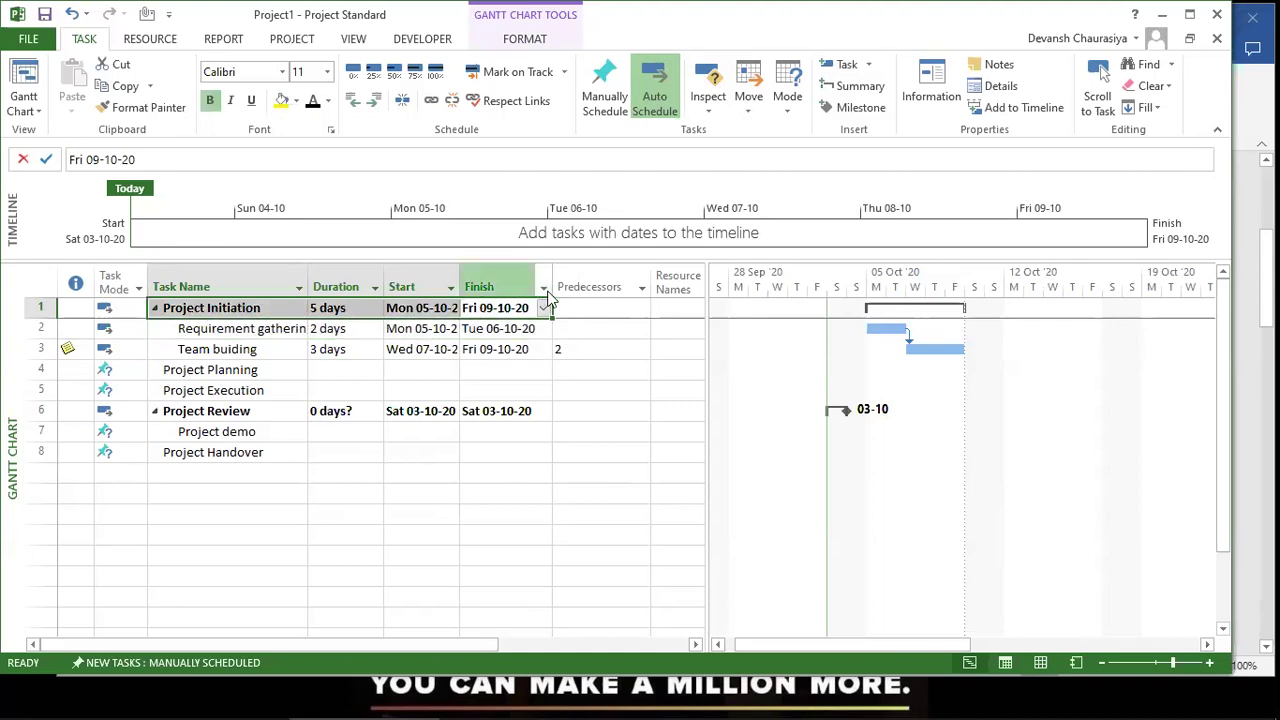
click(252, 332)
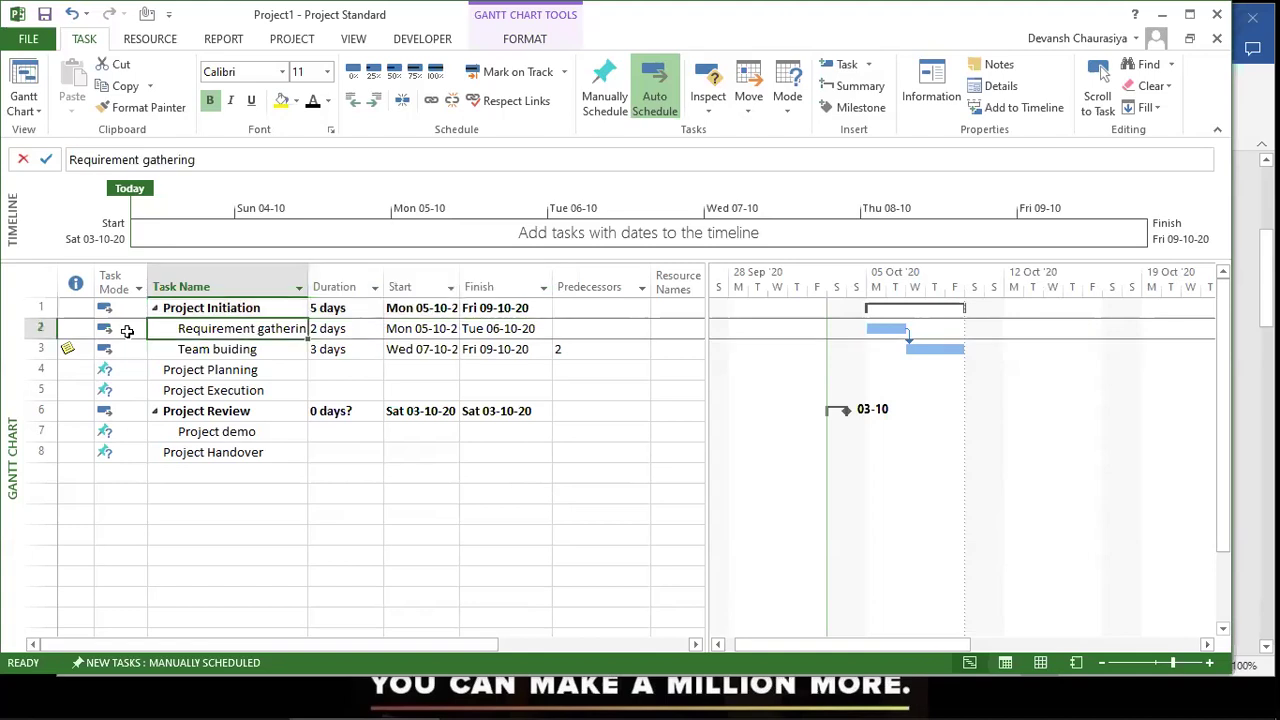
click(40, 328)
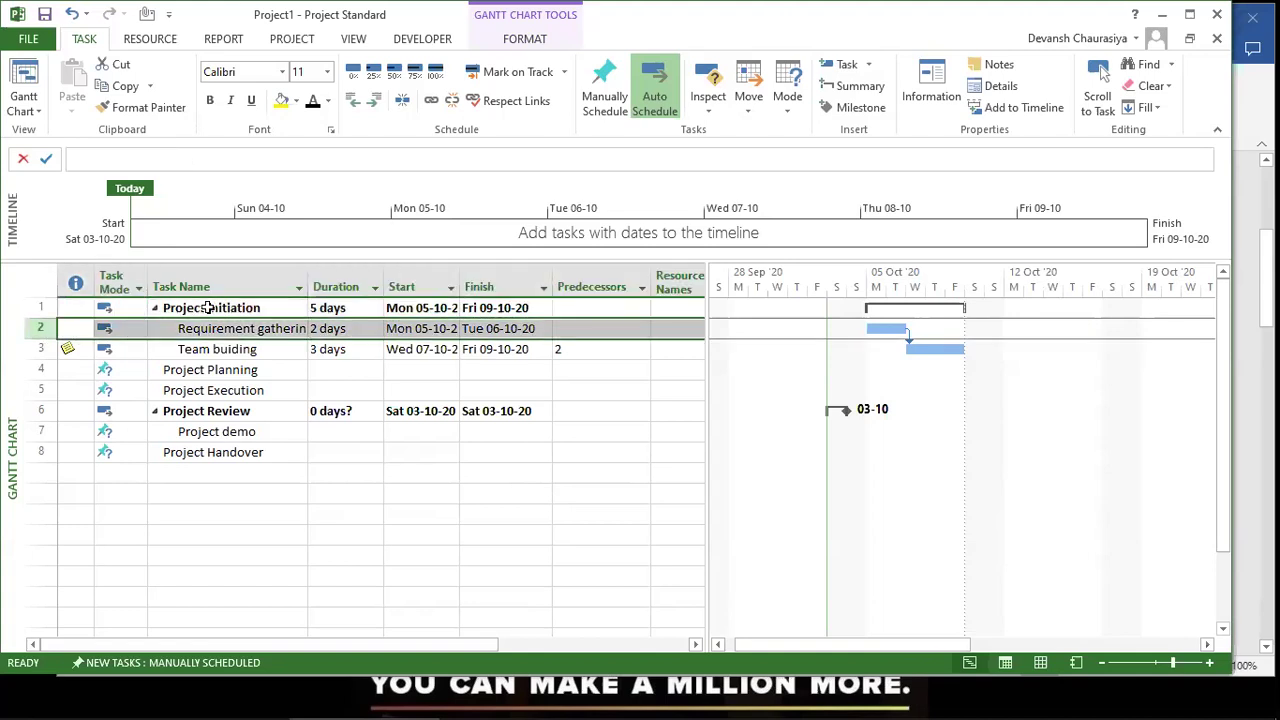
click(210, 307)
click(40, 307)
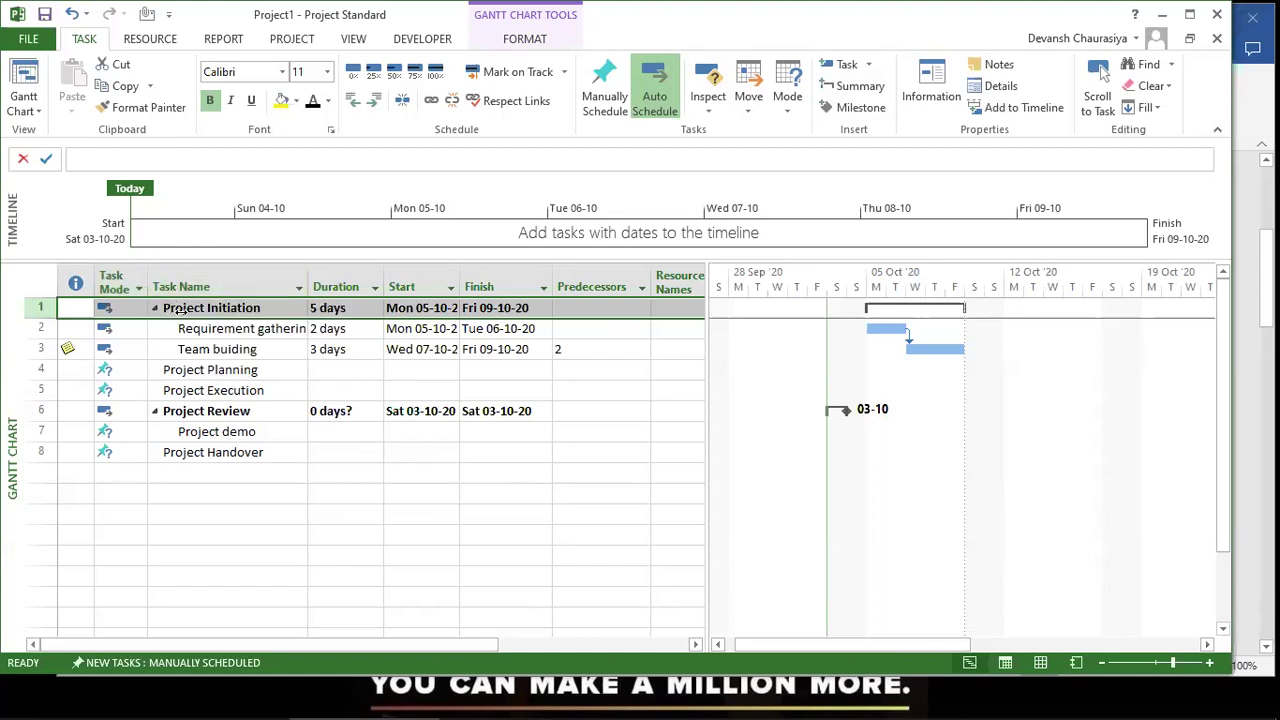
click(240, 329)
click(248, 348)
click(250, 329)
click(250, 348)
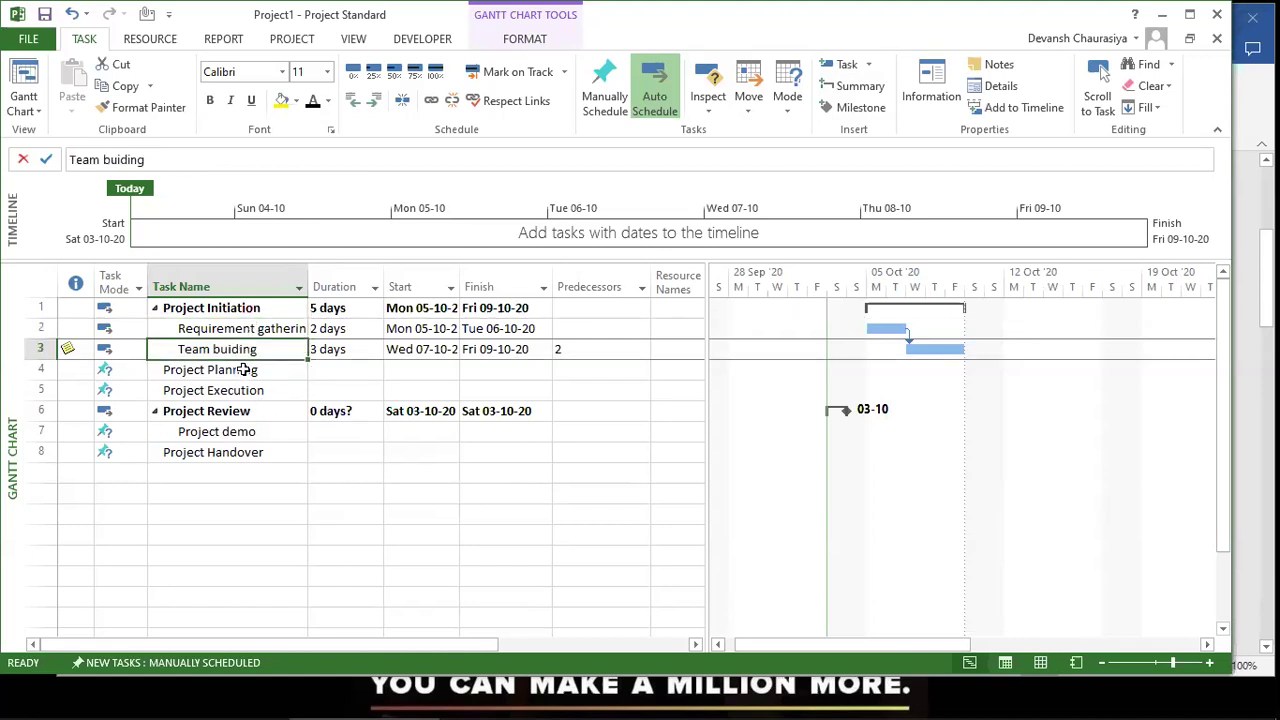
click(244, 370)
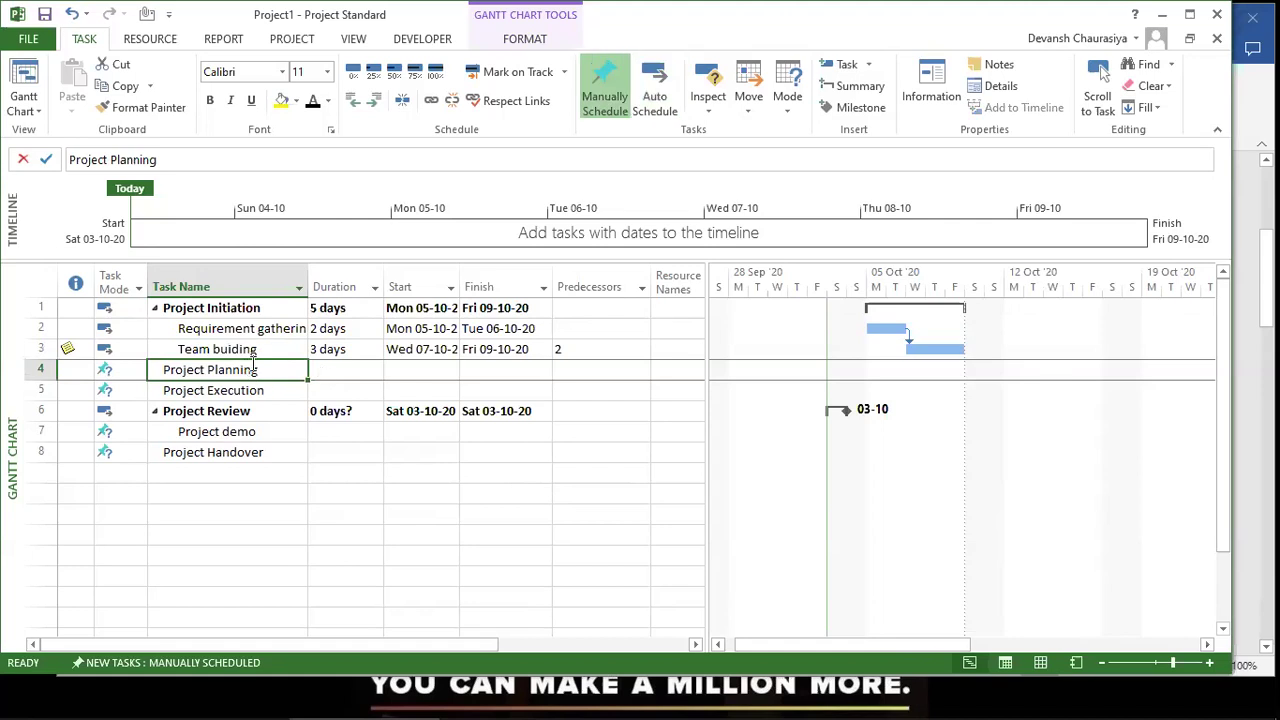
key(alt+Tab)
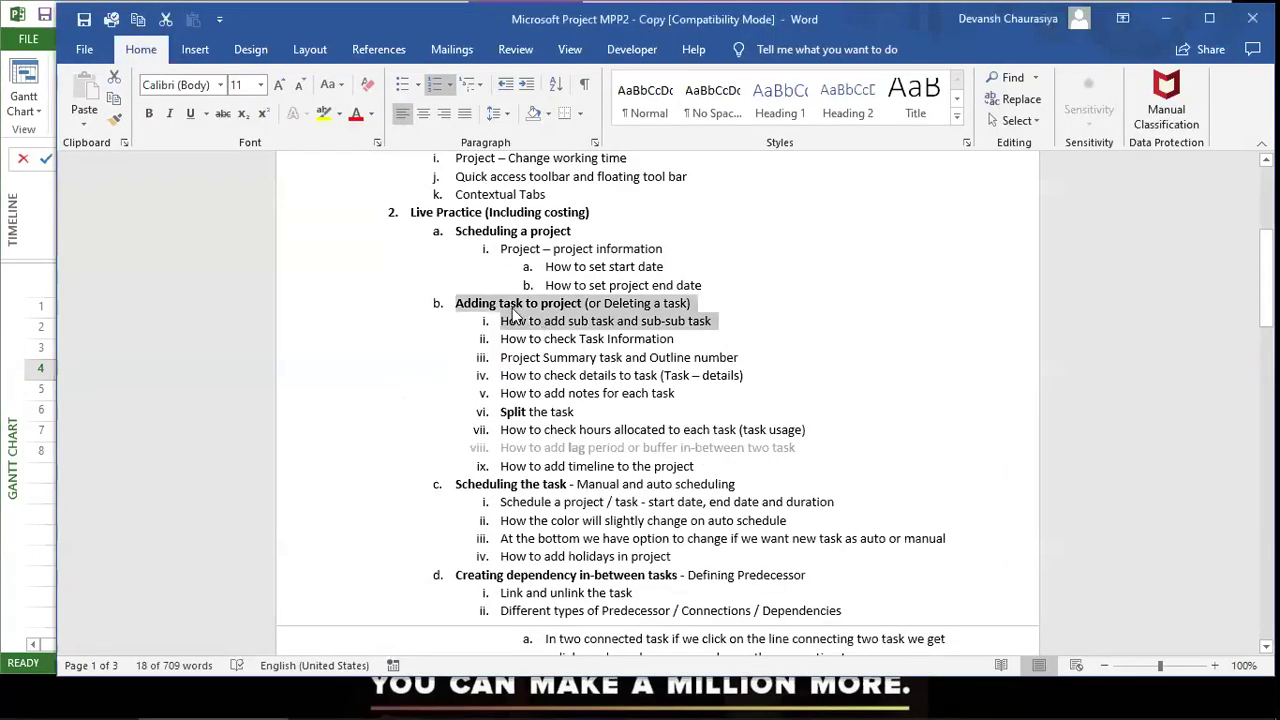
Step: Extend the Word outline highlight through Task Information and Project Summary, then return to Project
shift+click(674, 339)
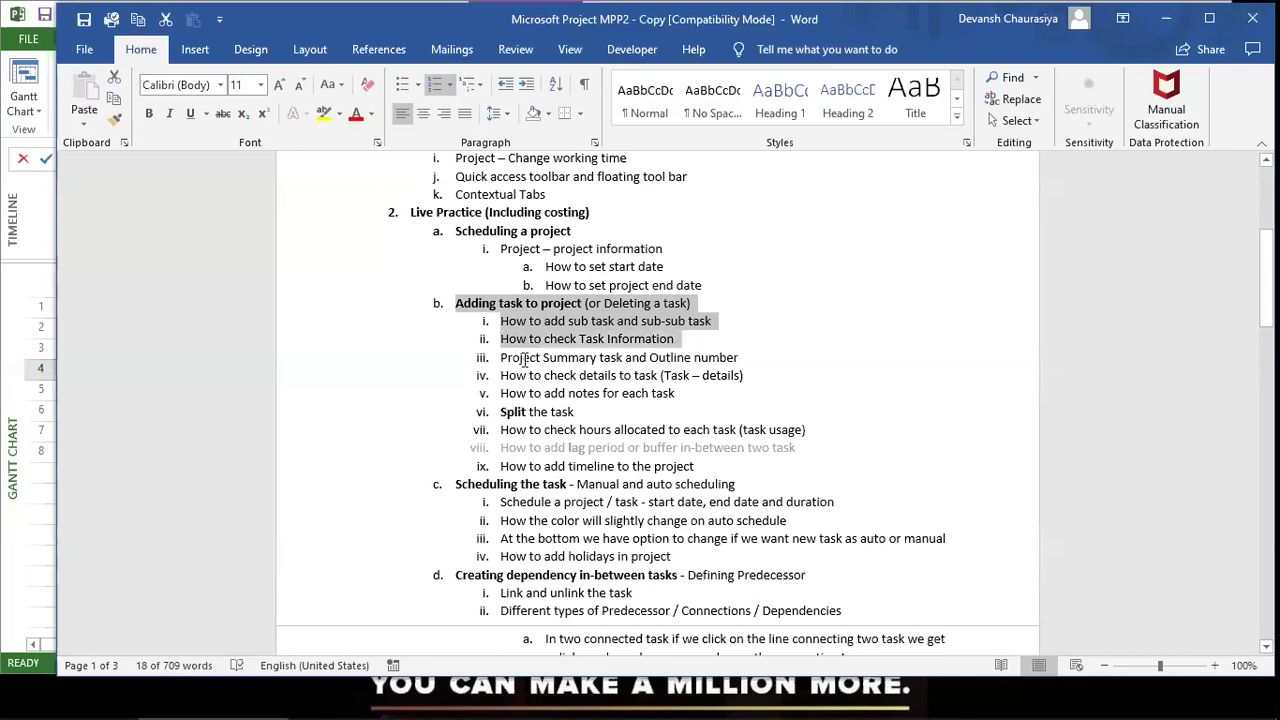
shift+click(745, 357)
key(alt+Tab)
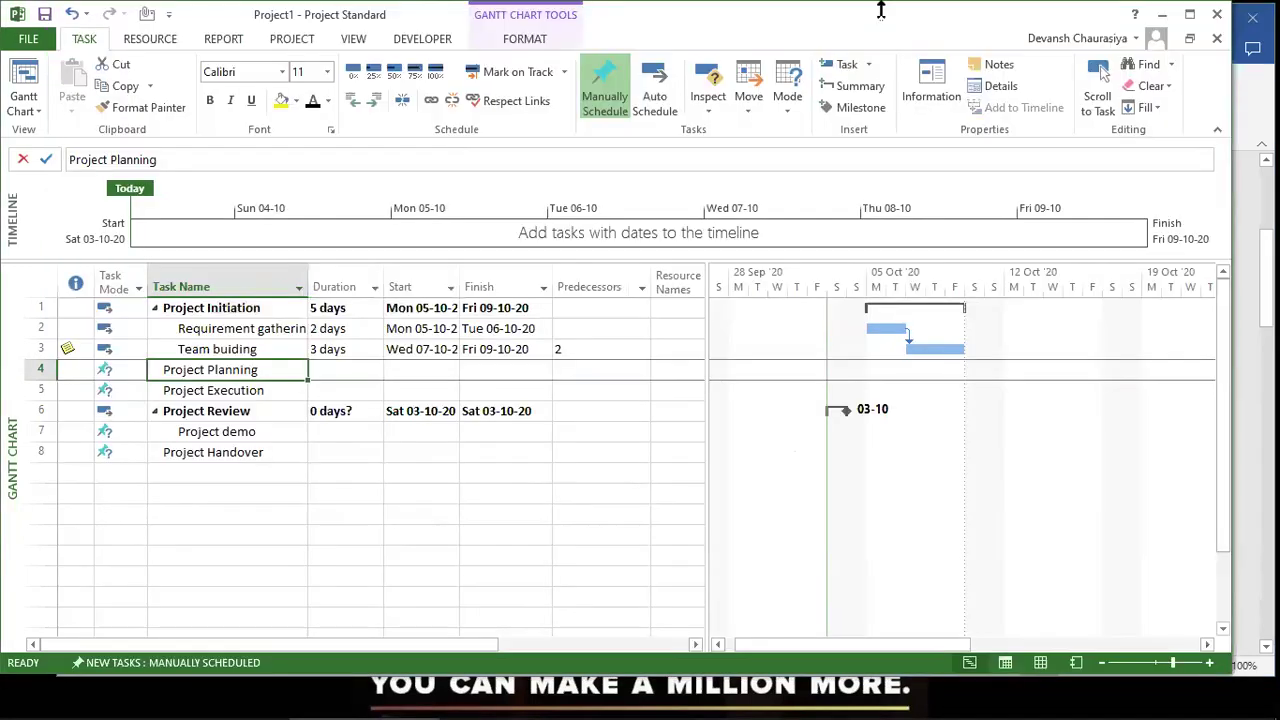
Step: On the View tab, hide the Timeline and turn on Details to show the Task Form
click(358, 40)
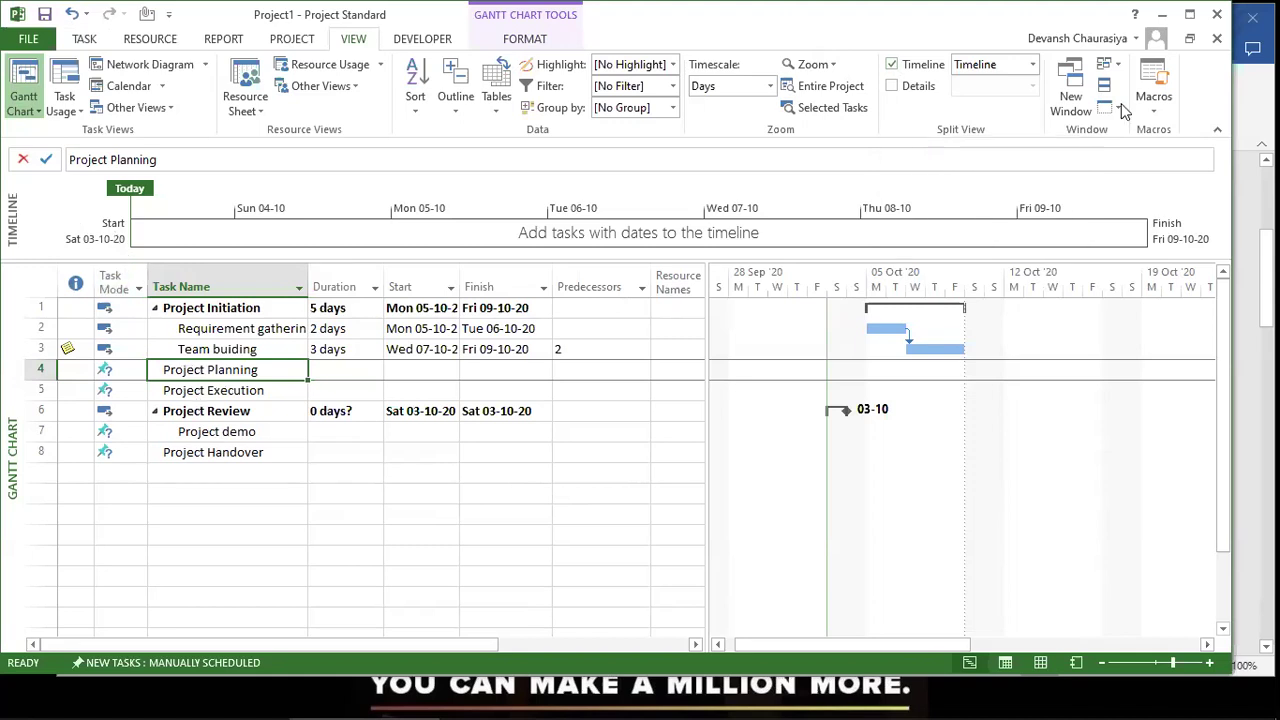
click(891, 64)
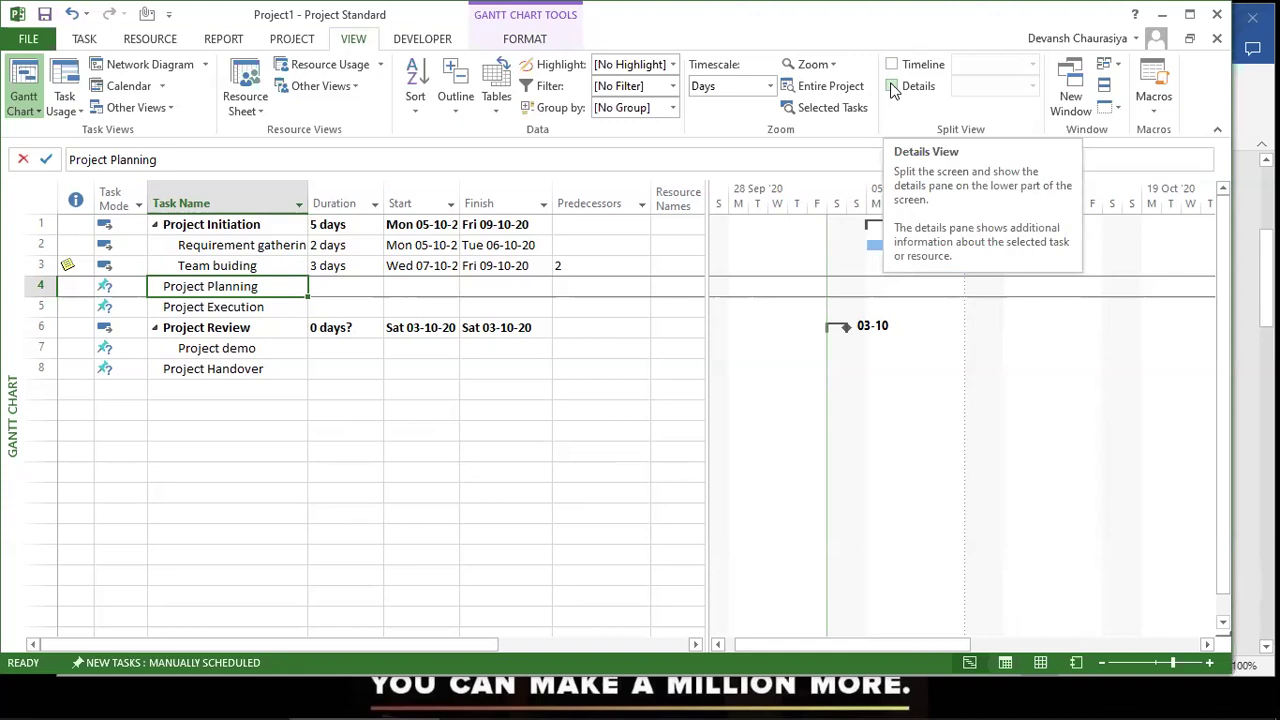
click(892, 87)
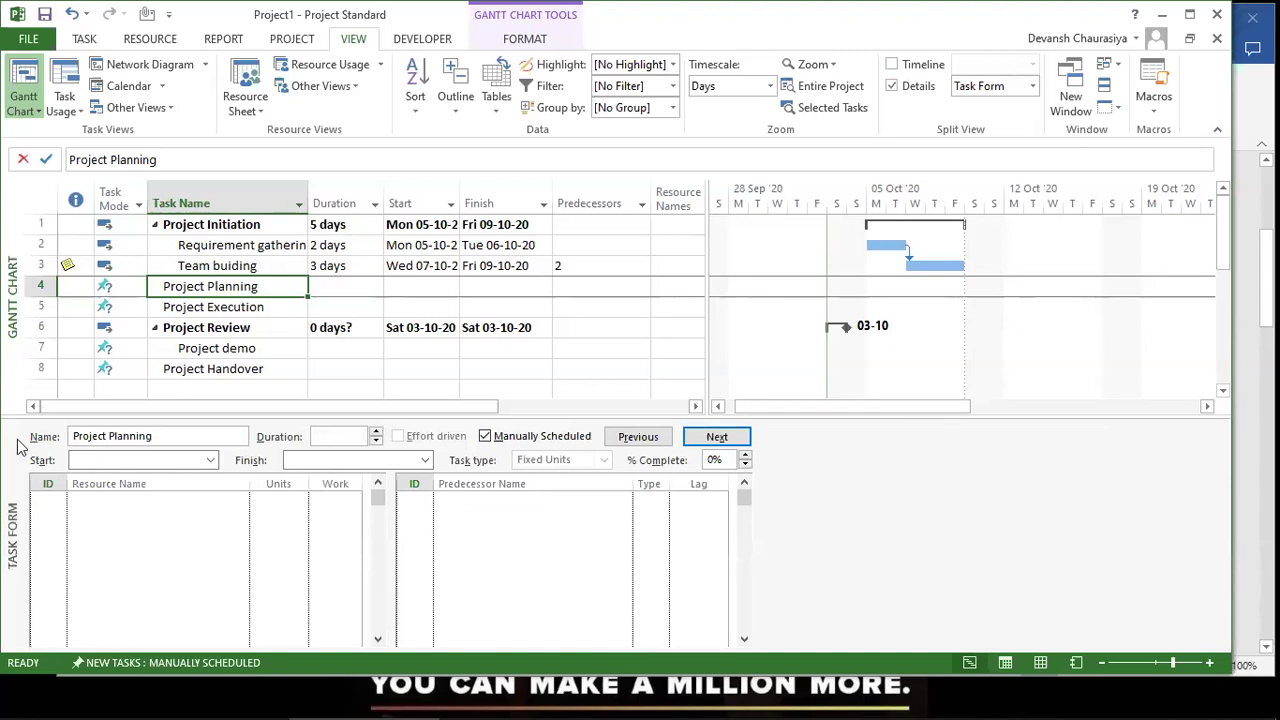
Step: Browse Team buiding, Project Execution and Project Review in the Task Form, then close Details
click(429, 645)
click(638, 437)
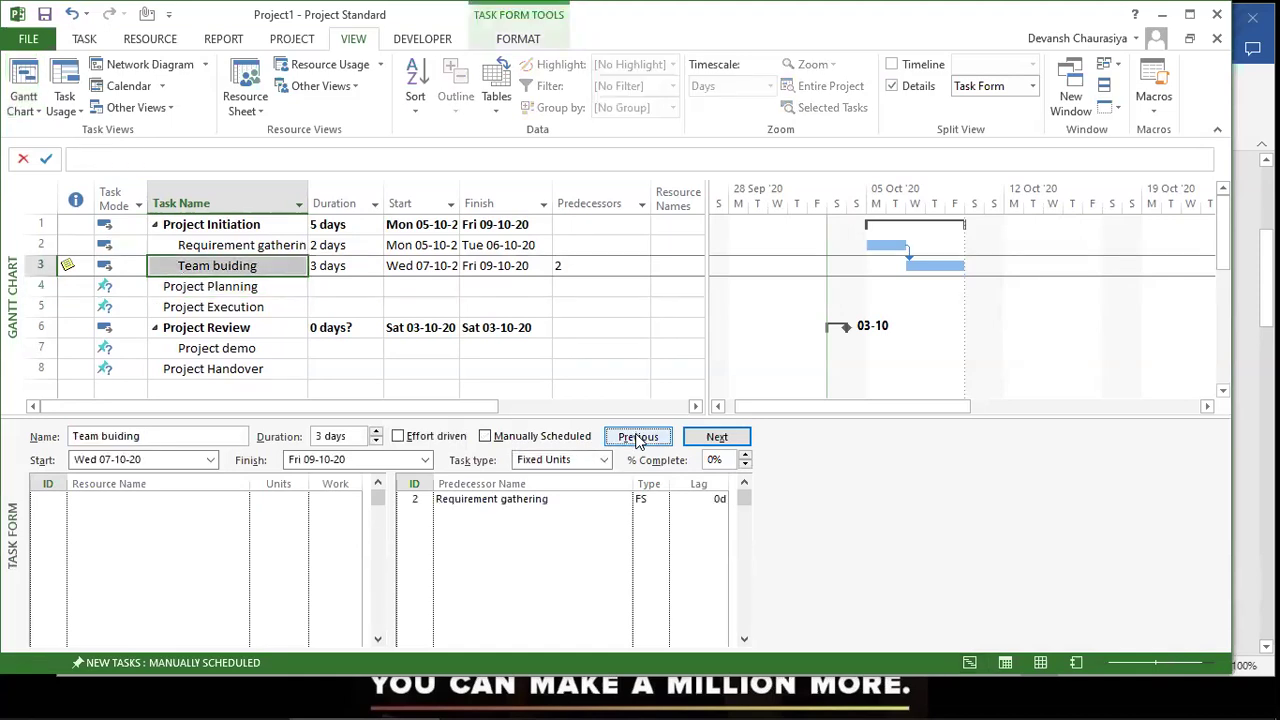
click(157, 436)
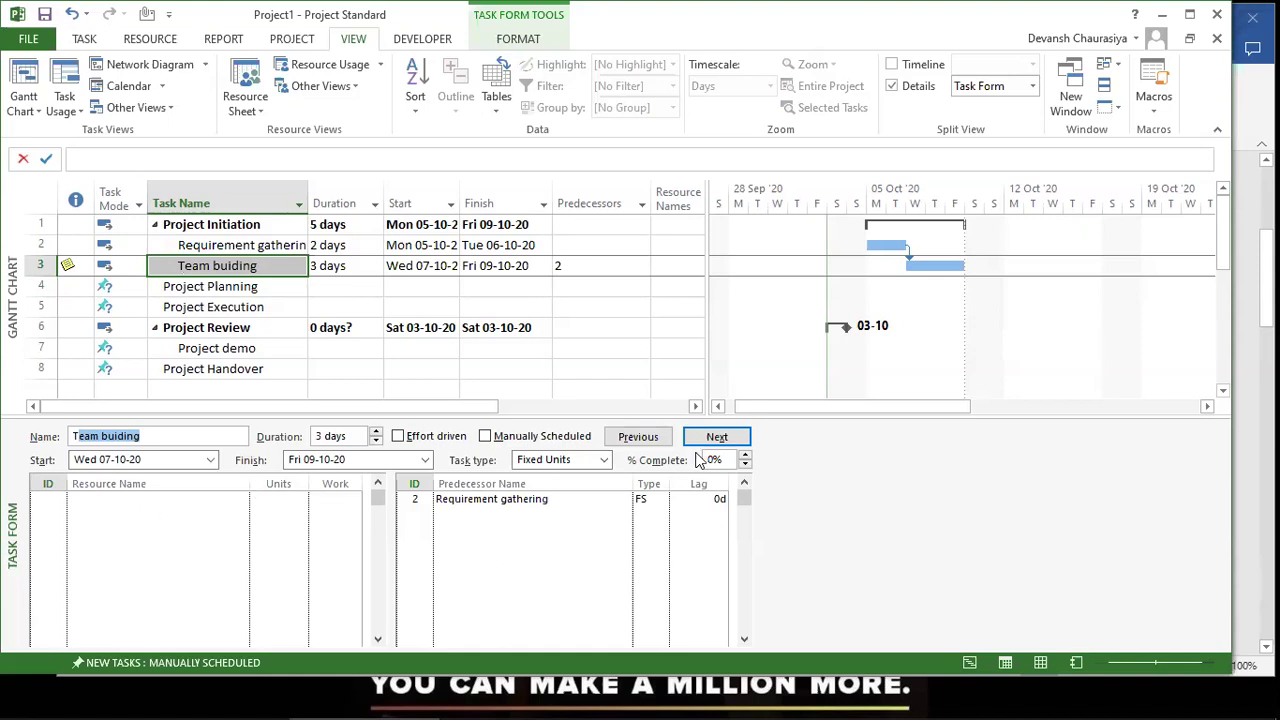
click(717, 437)
click(720, 440)
click(717, 437)
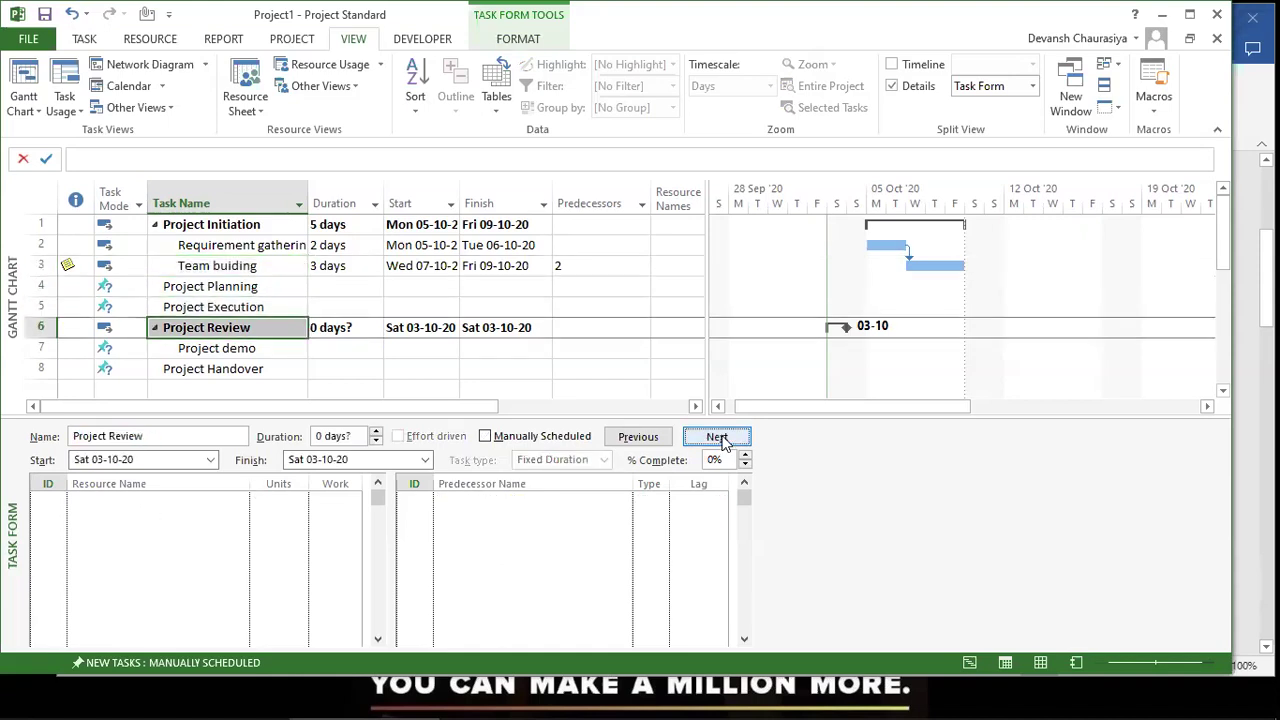
click(638, 437)
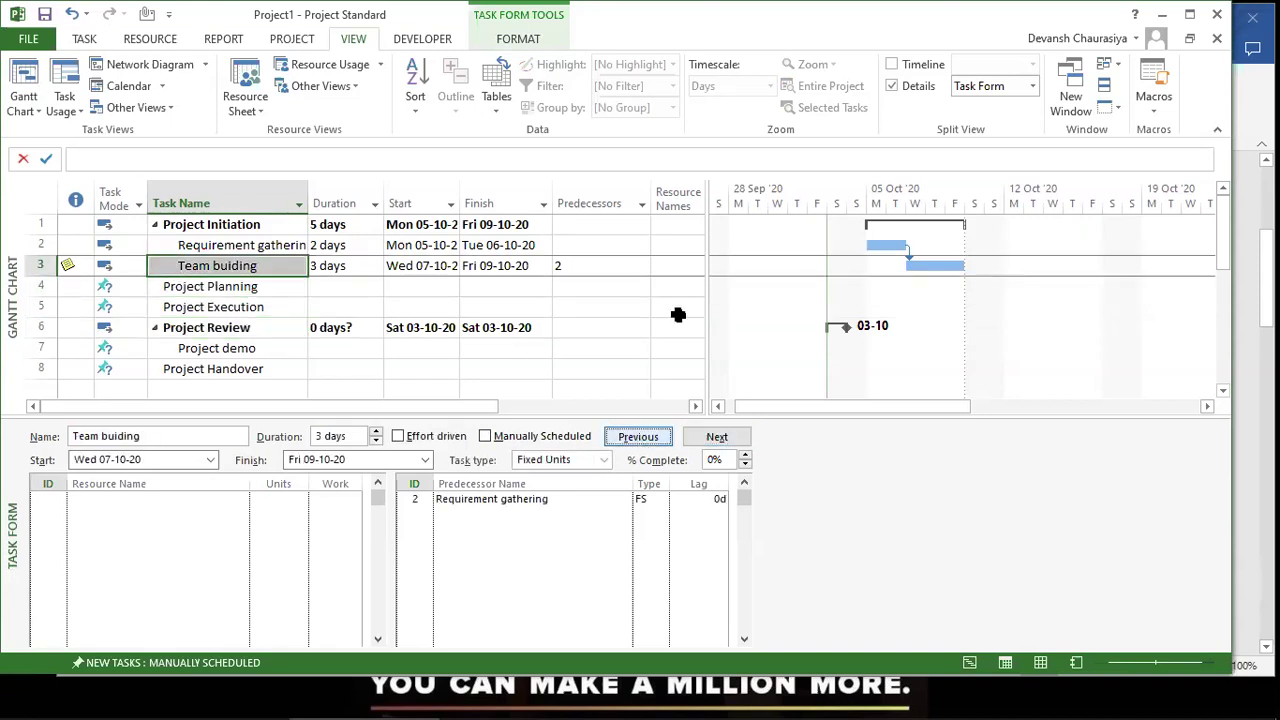
click(892, 87)
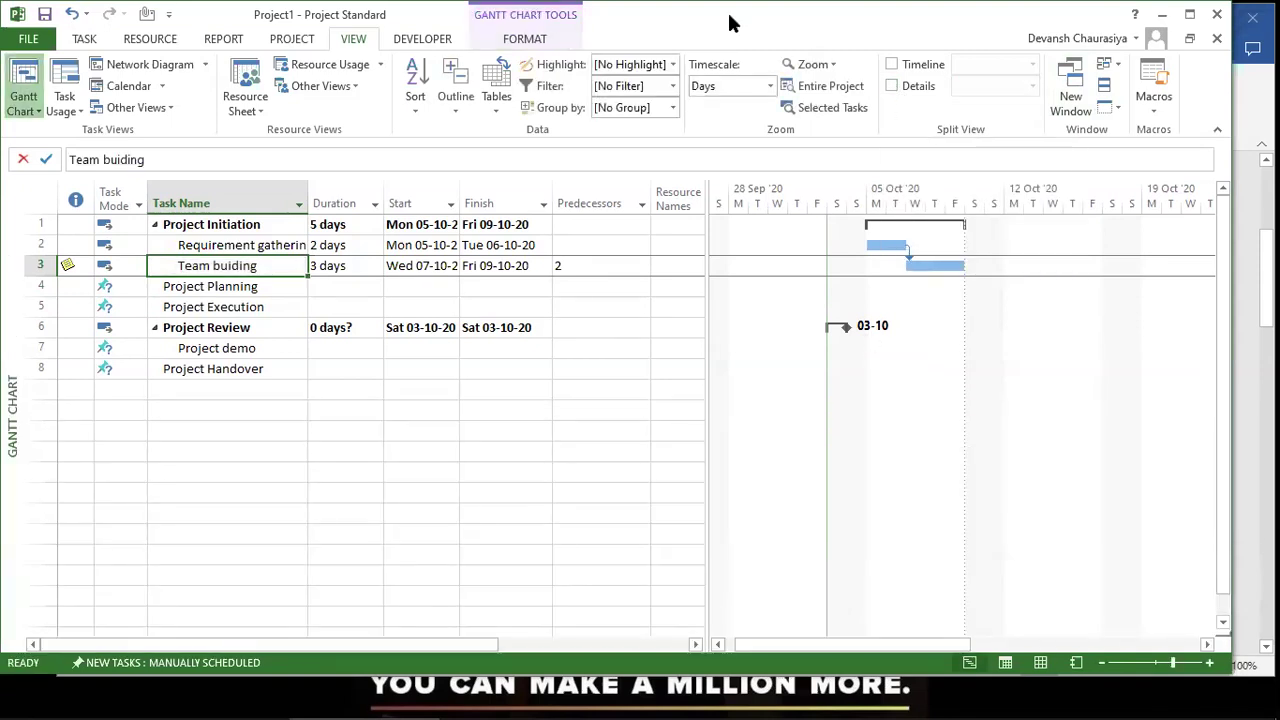
key(alt+Tab)
Step: Recolour Word outline line viii on lag periods to Automatic black, then return to Project
shift+click(745, 376)
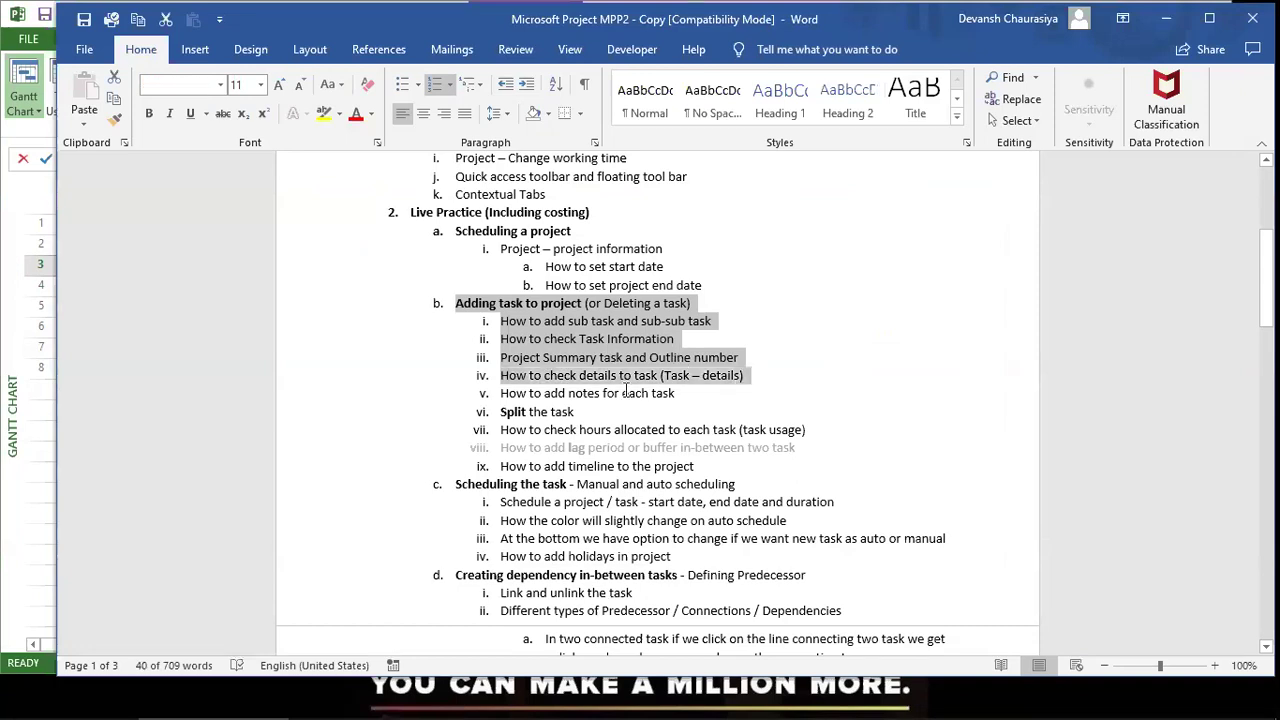
shift+click(678, 396)
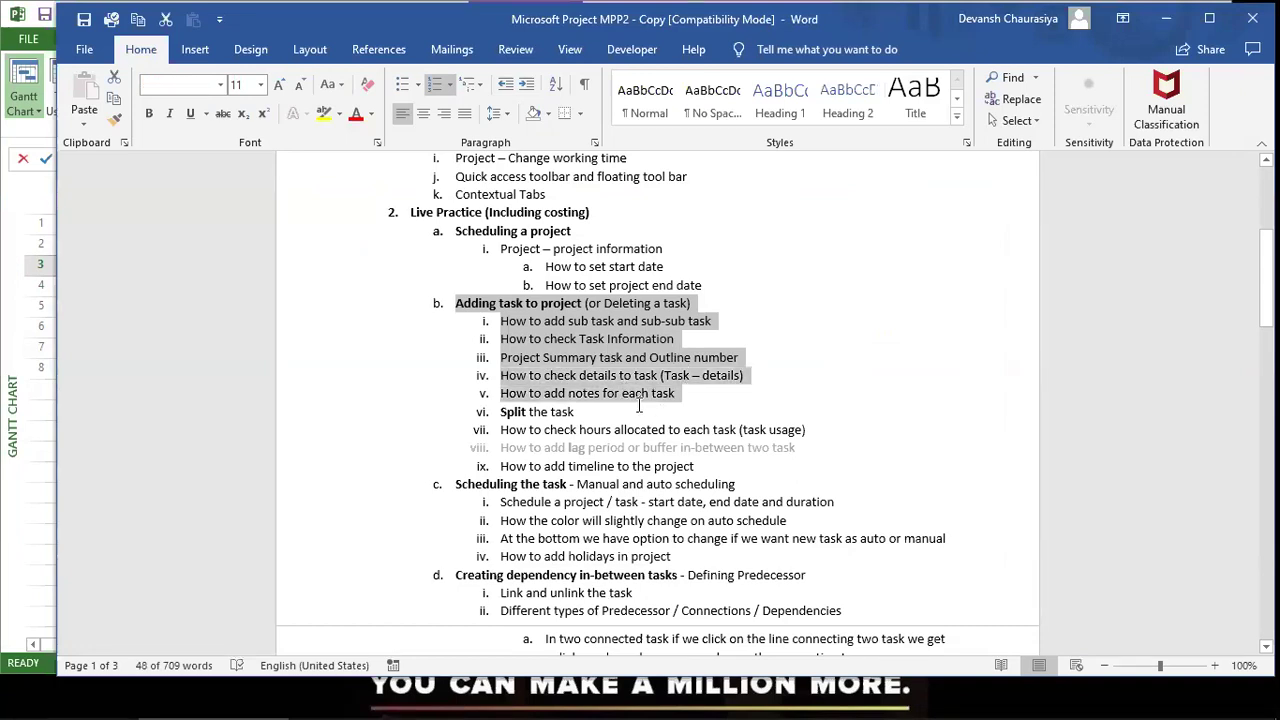
shift+click(630, 412)
shift+click(590, 430)
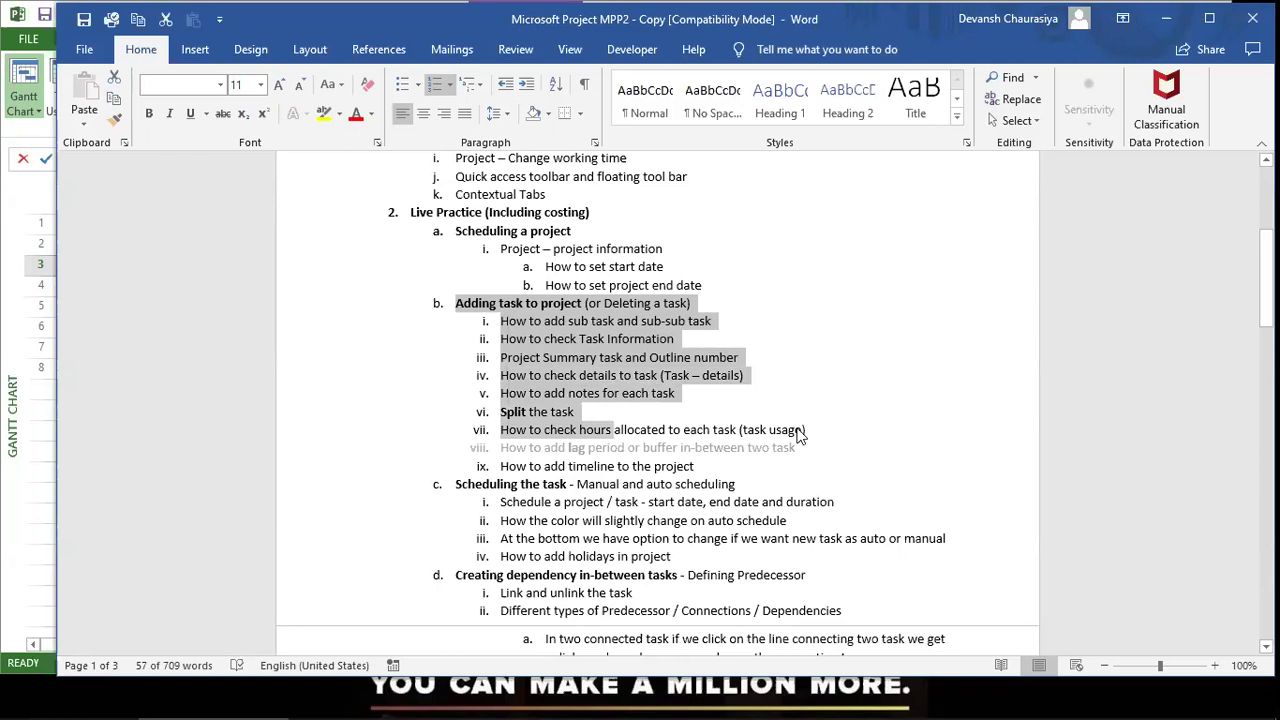
shift+click(805, 430)
shift+click(796, 450)
shift+click(721, 464)
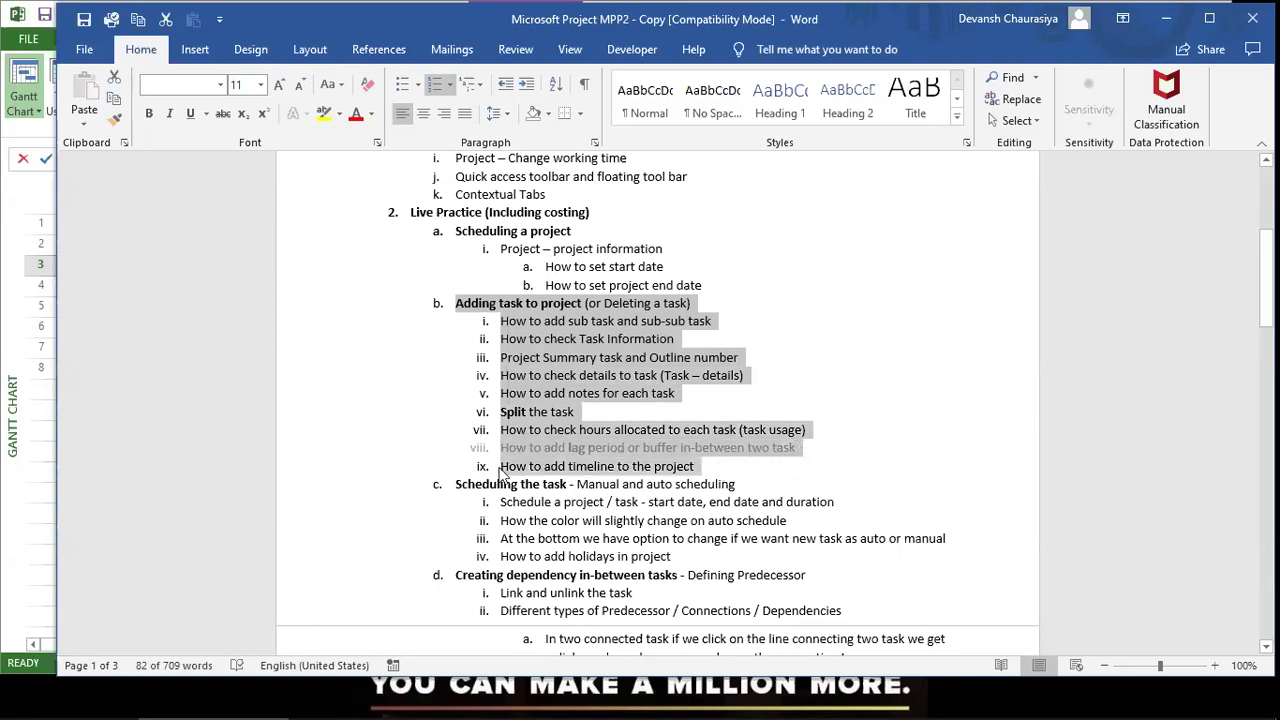
click(500, 454)
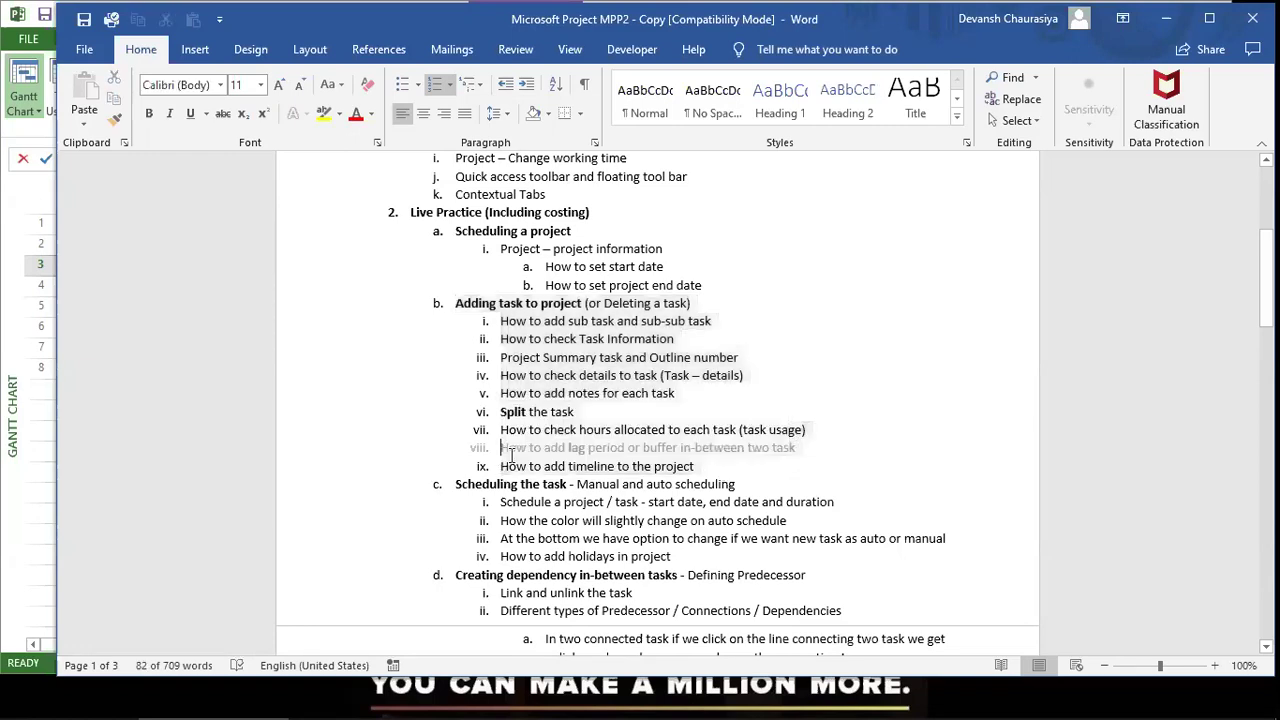
shift+click(804, 447)
click(371, 113)
click(395, 134)
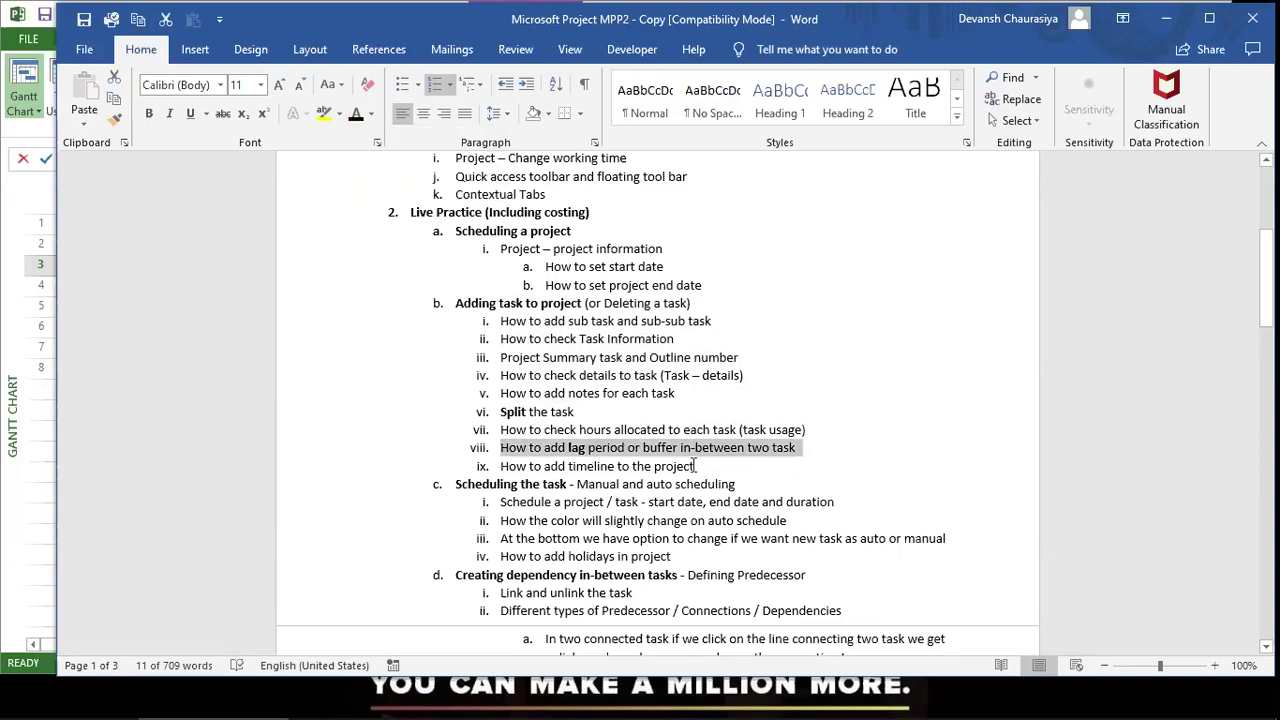
key(alt+Tab)
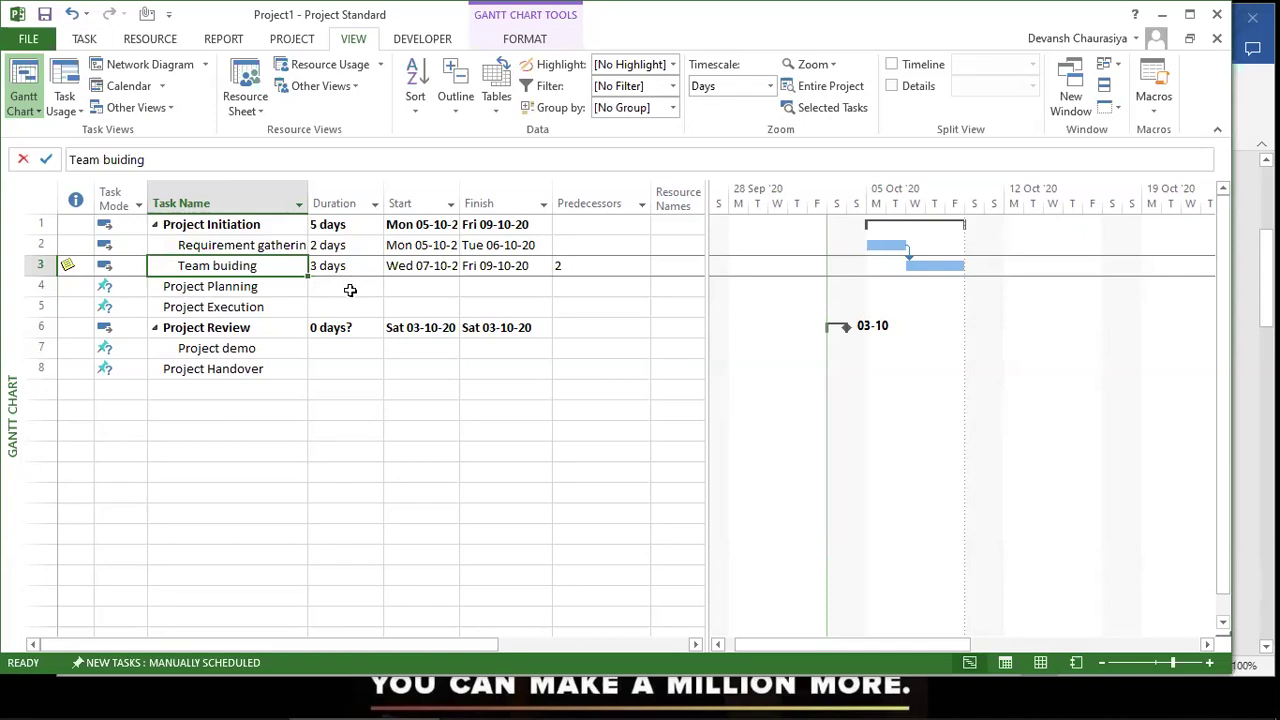
click(499, 265)
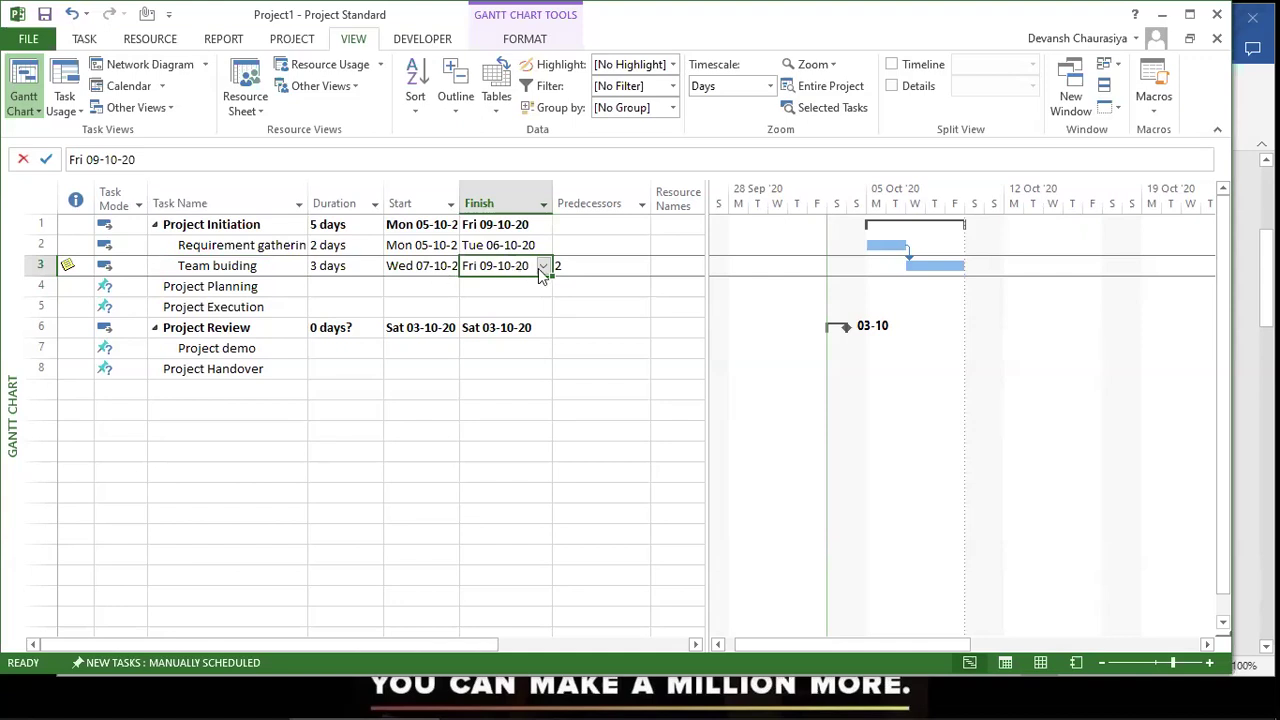
click(39, 266)
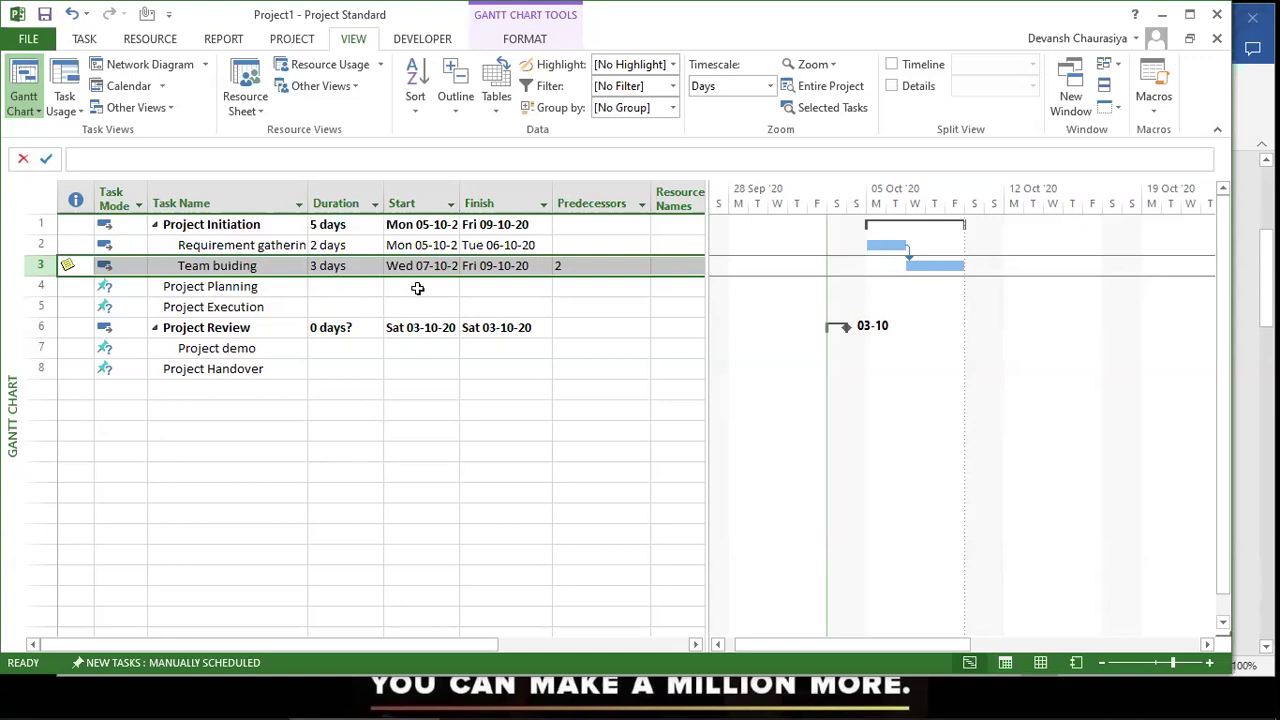
click(418, 288)
click(497, 266)
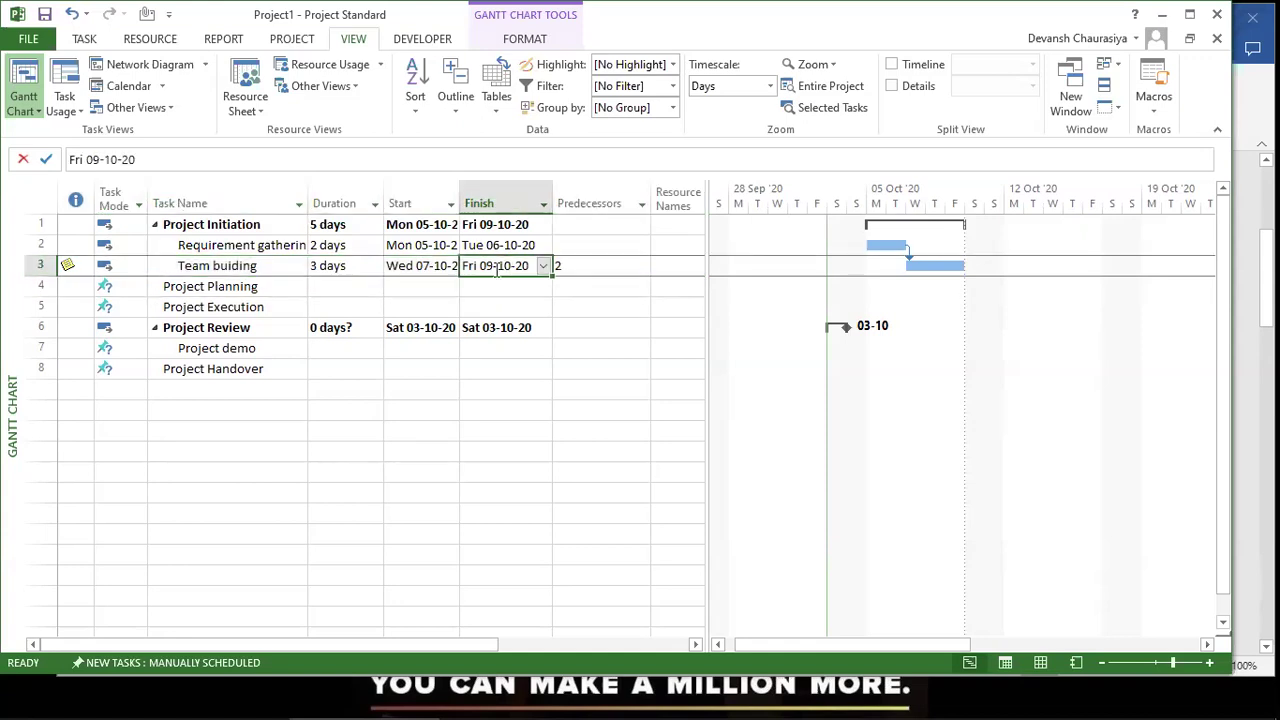
click(40, 265)
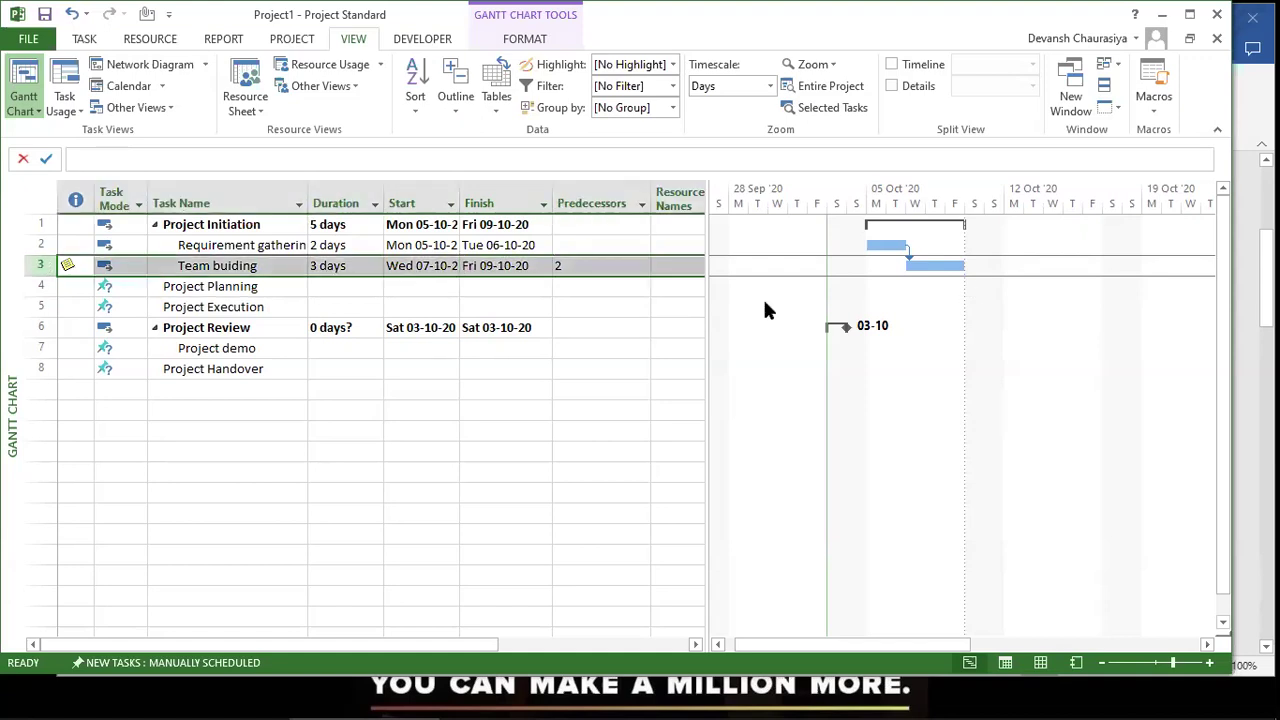
click(580, 285)
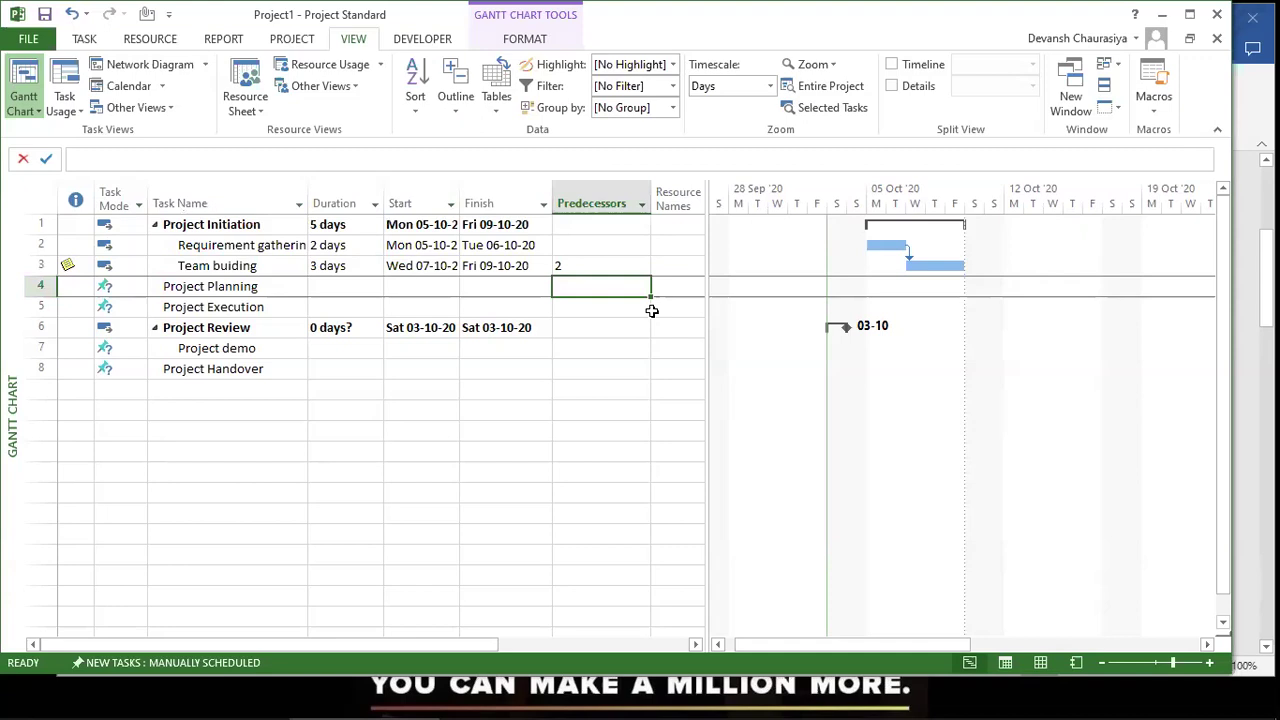
Step: Enter 3FS, then try 3SS, as Project Planning's predecessor
text(3FS)
key(Return)
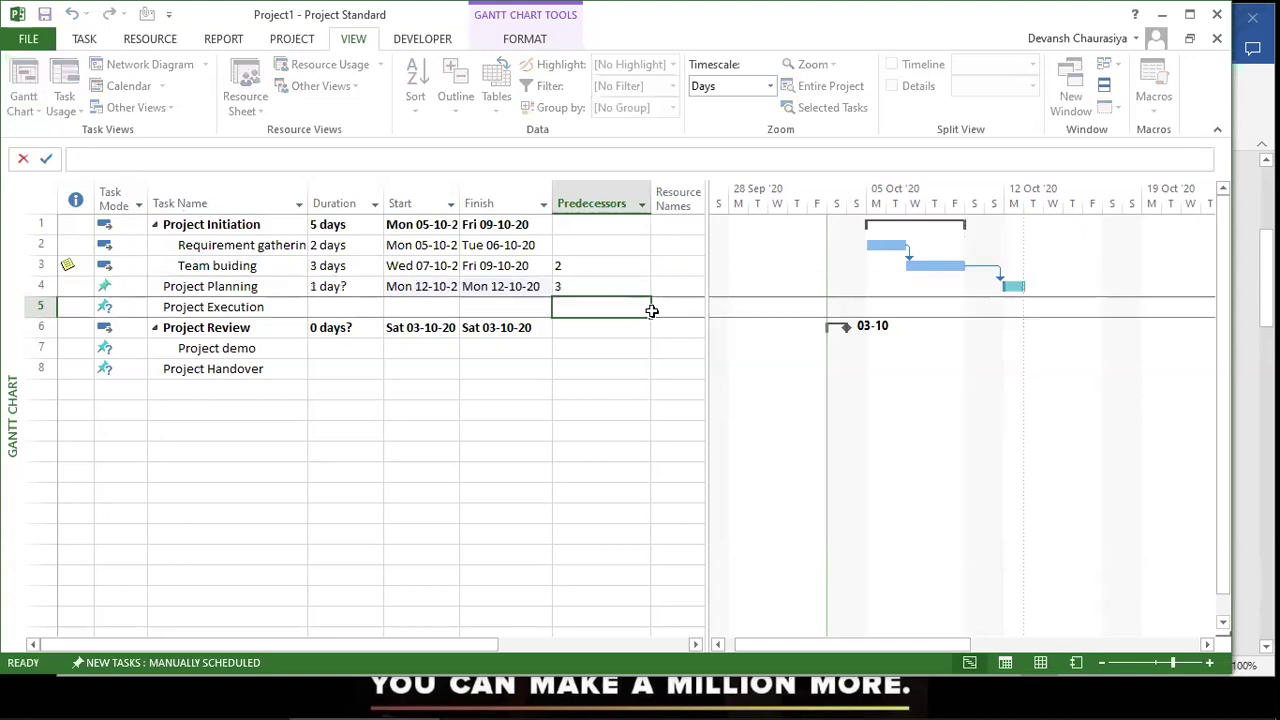
click(592, 284)
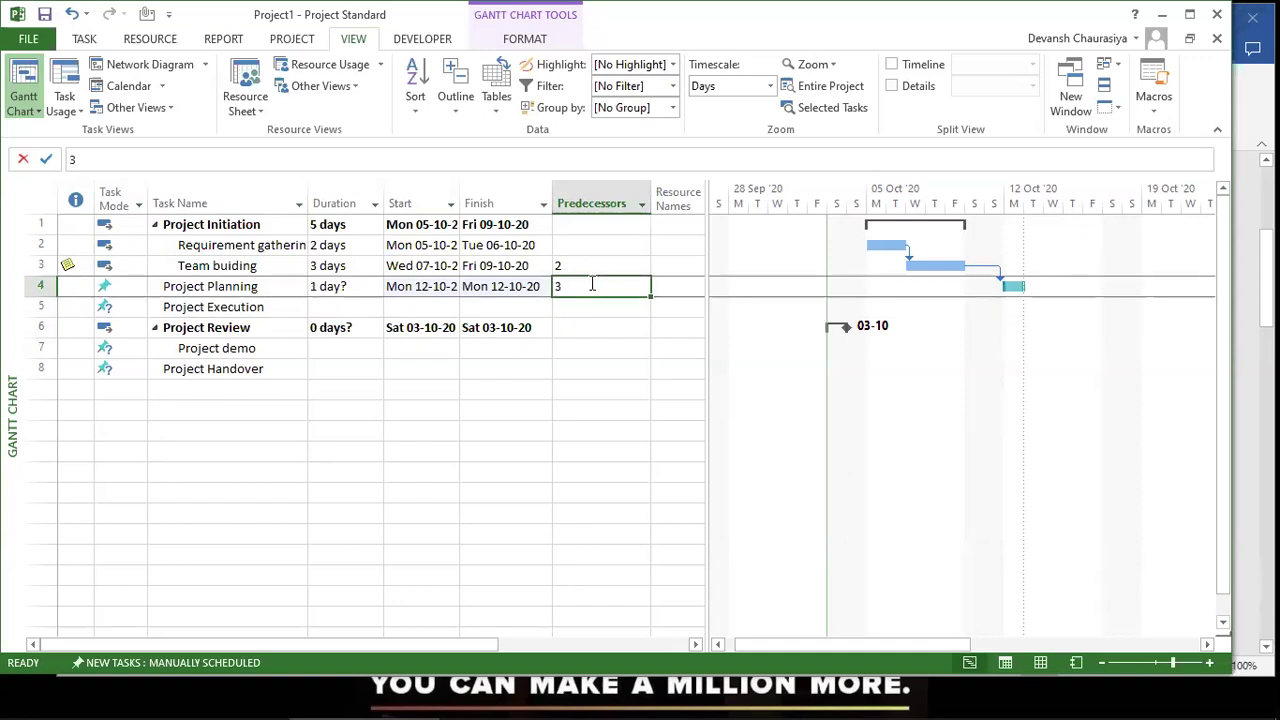
key(F2)
key(BackSpace)
text(3SS)
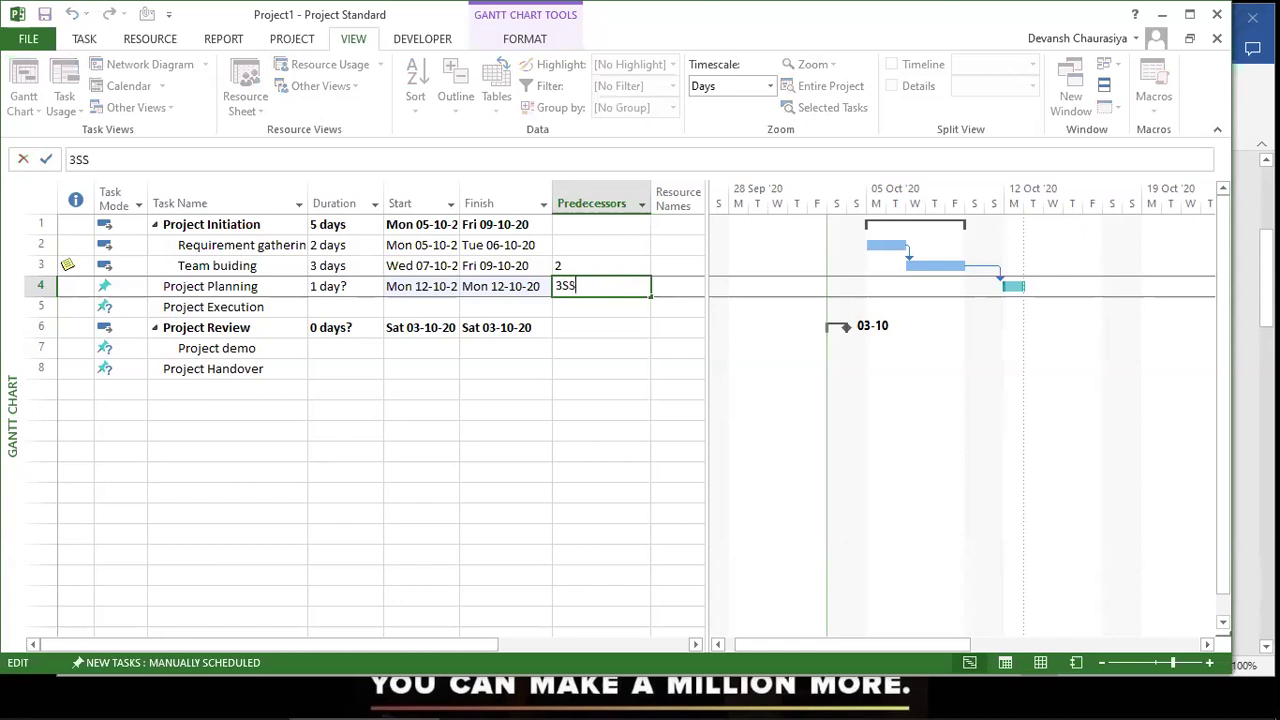
key(Return)
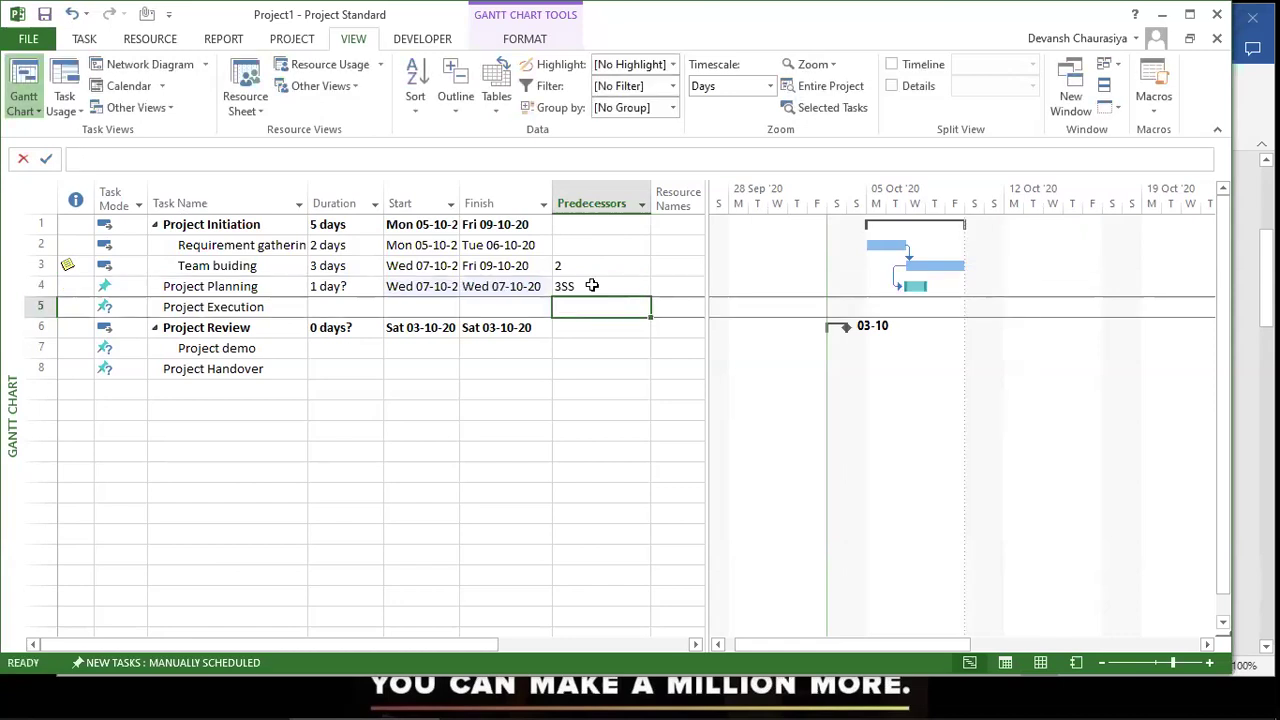
Step: Restore Project Planning's predecessor to plain 3 and check task 3's finish date
click(592, 285)
text(3)
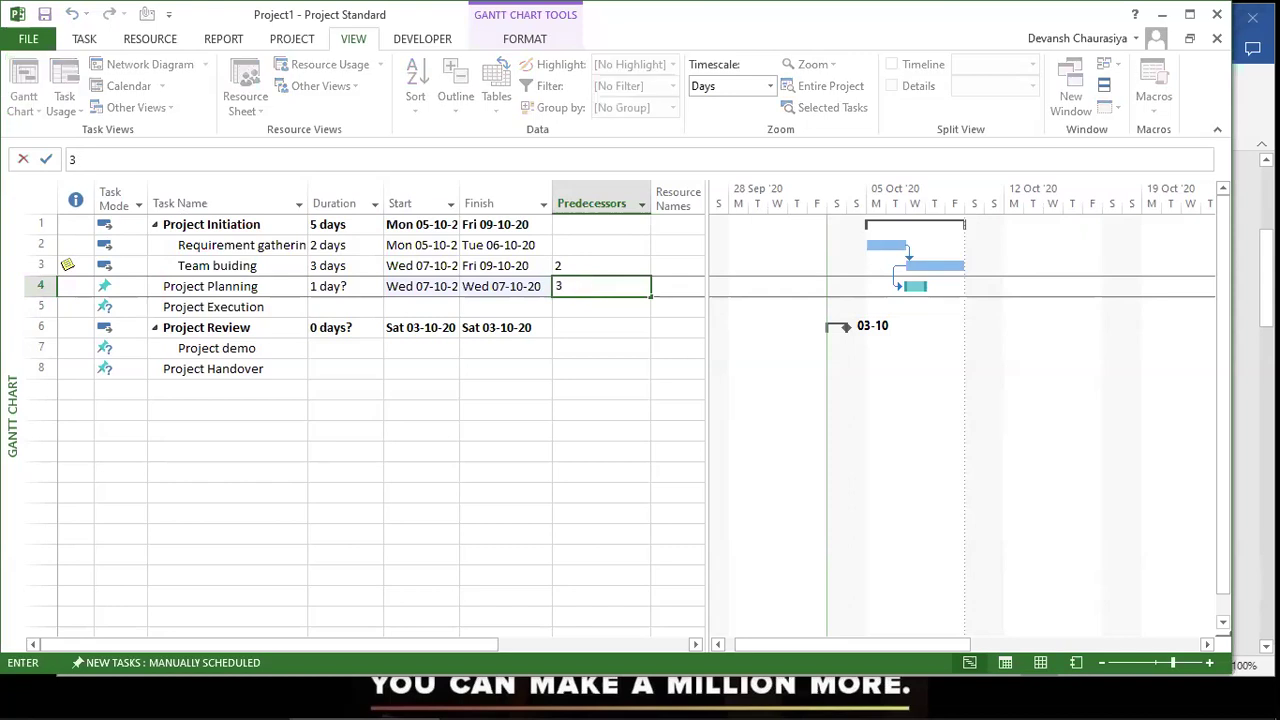
key(Return)
click(592, 285)
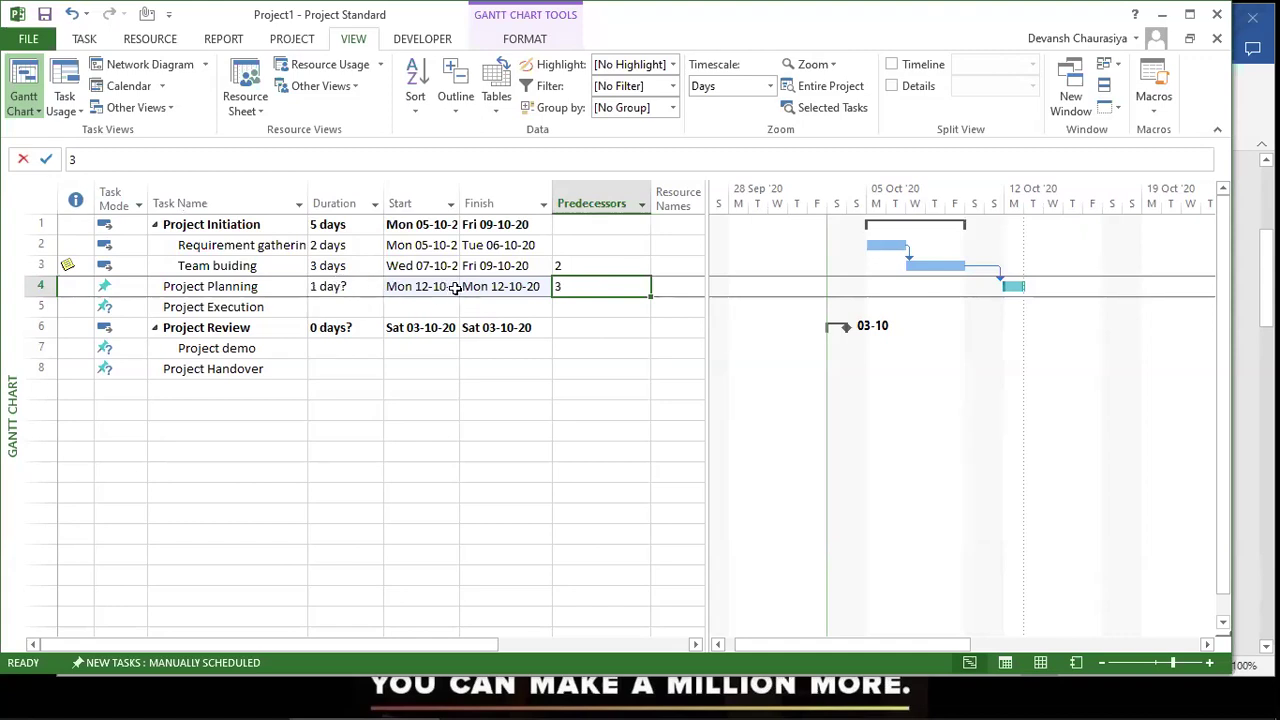
click(499, 265)
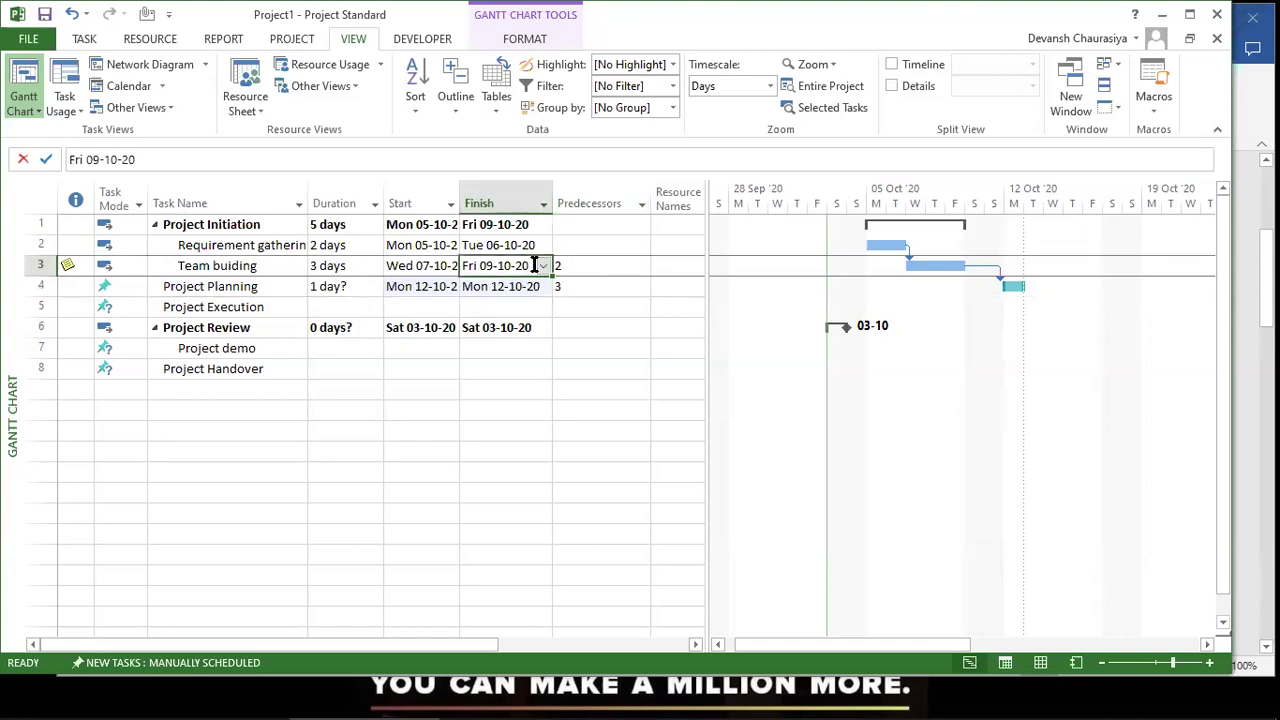
Step: Raise Project Planning's duration to 2 days, running Mon 12-10-20 to Tue 13-10-20
click(437, 287)
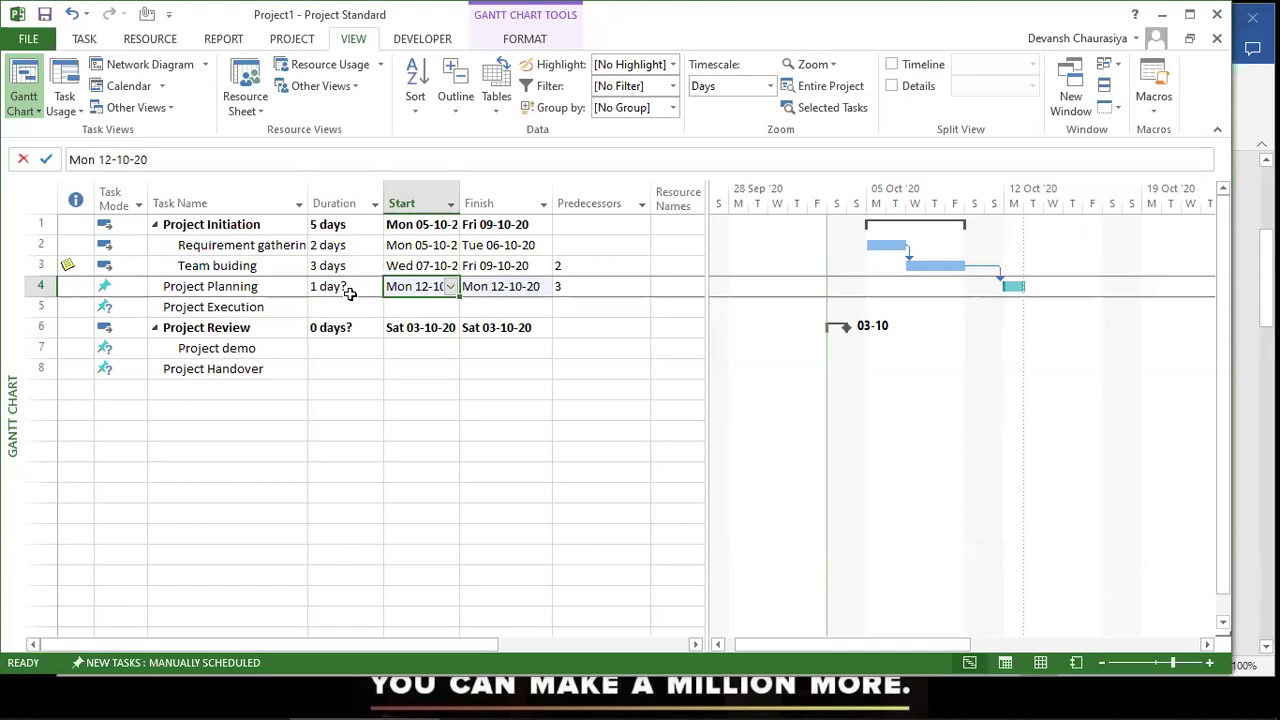
click(349, 290)
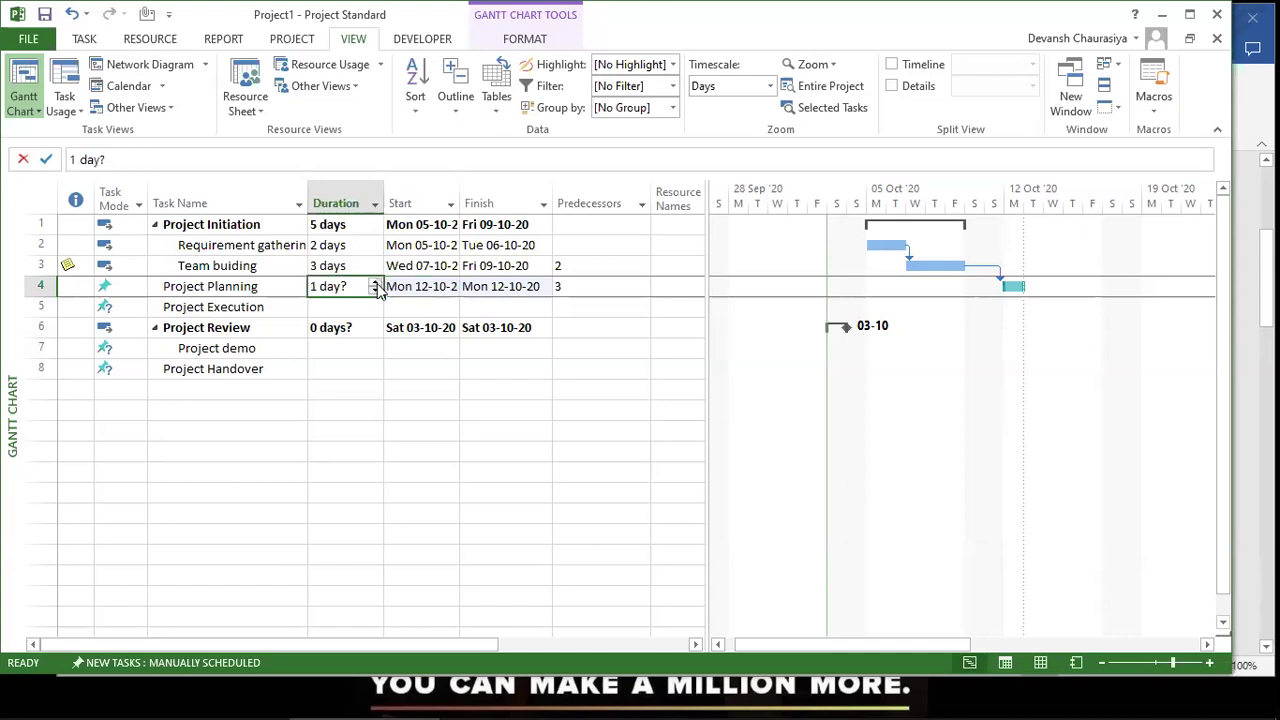
click(376, 284)
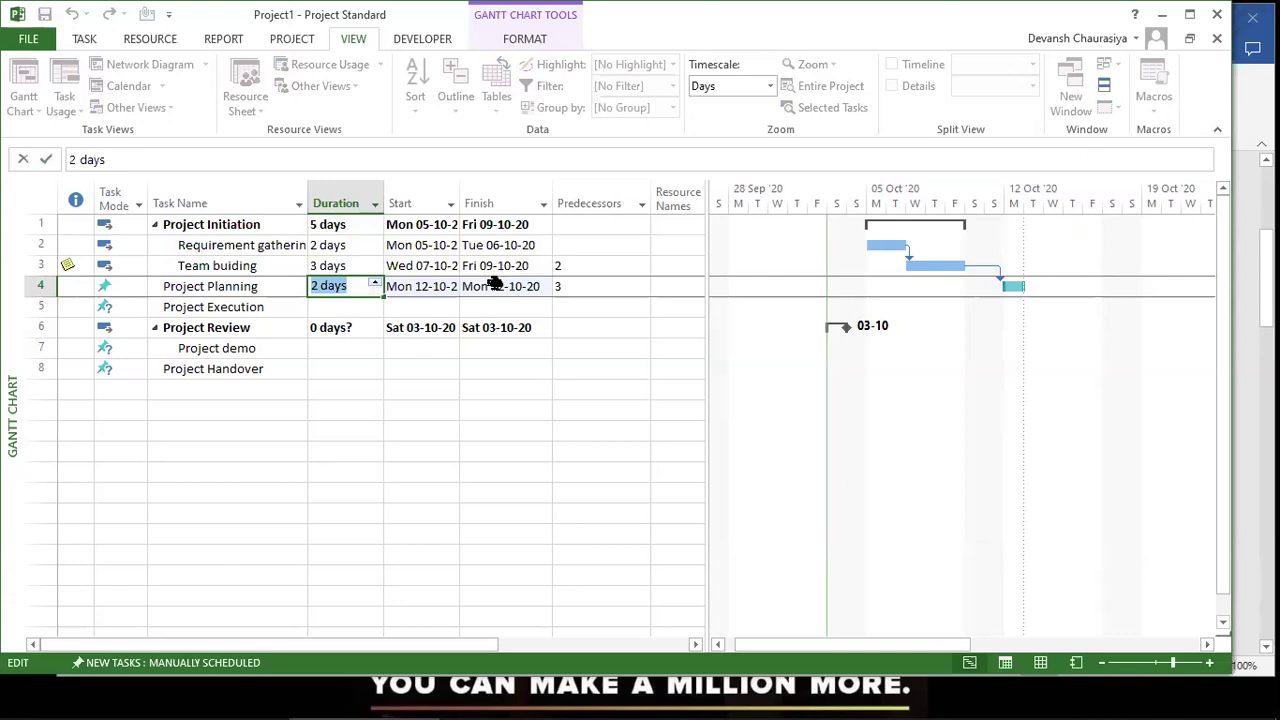
key(Return)
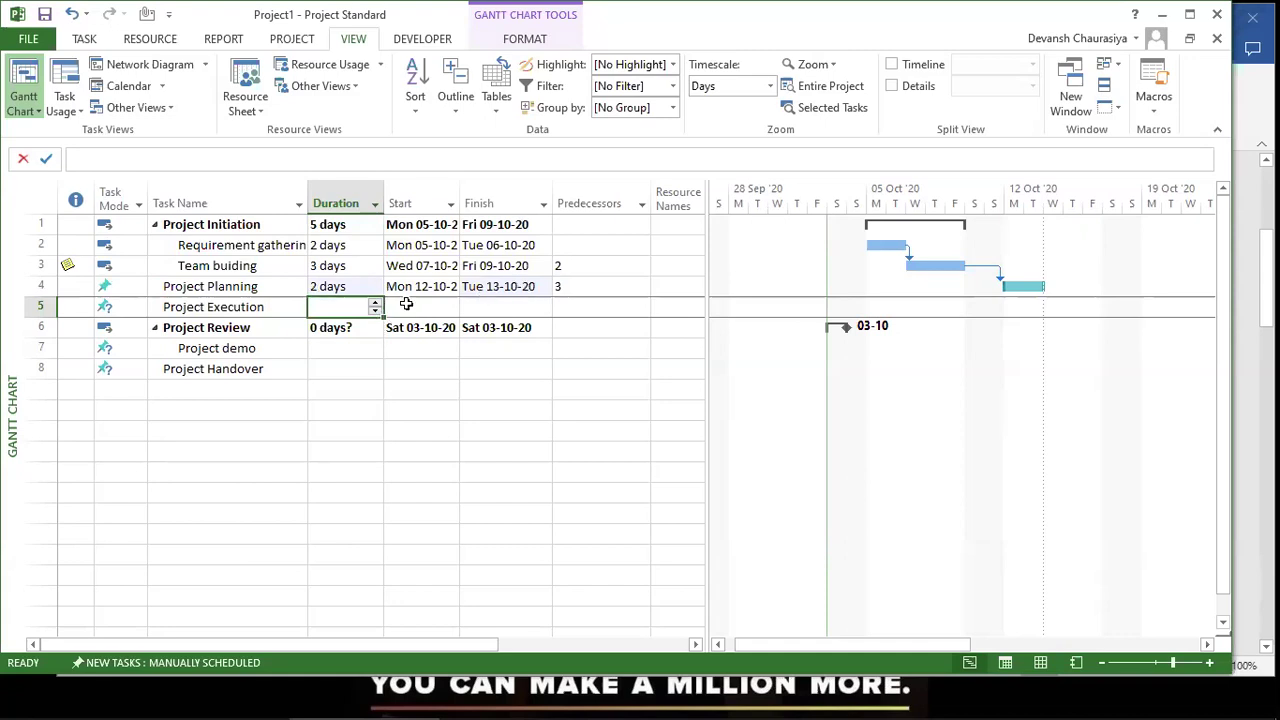
click(517, 285)
click(578, 305)
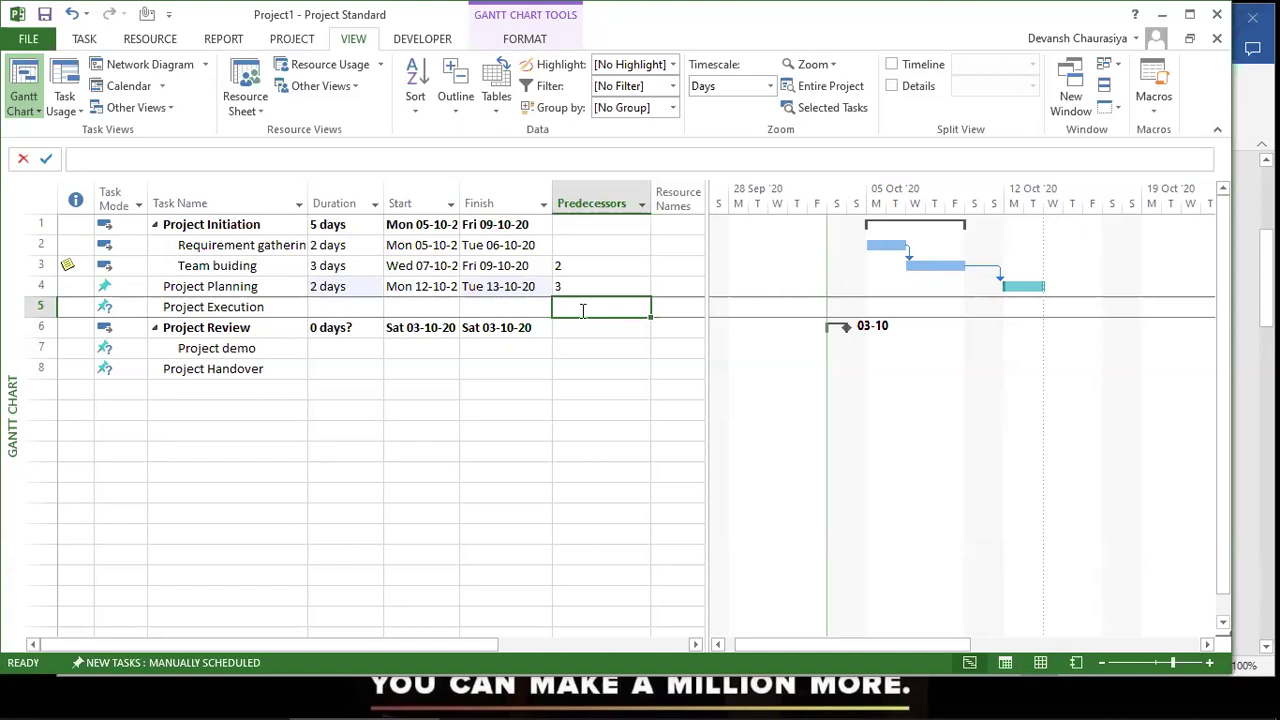
Step: Set Project Execution's predecessor to task 4 and review its new start and finish dates
text(4)
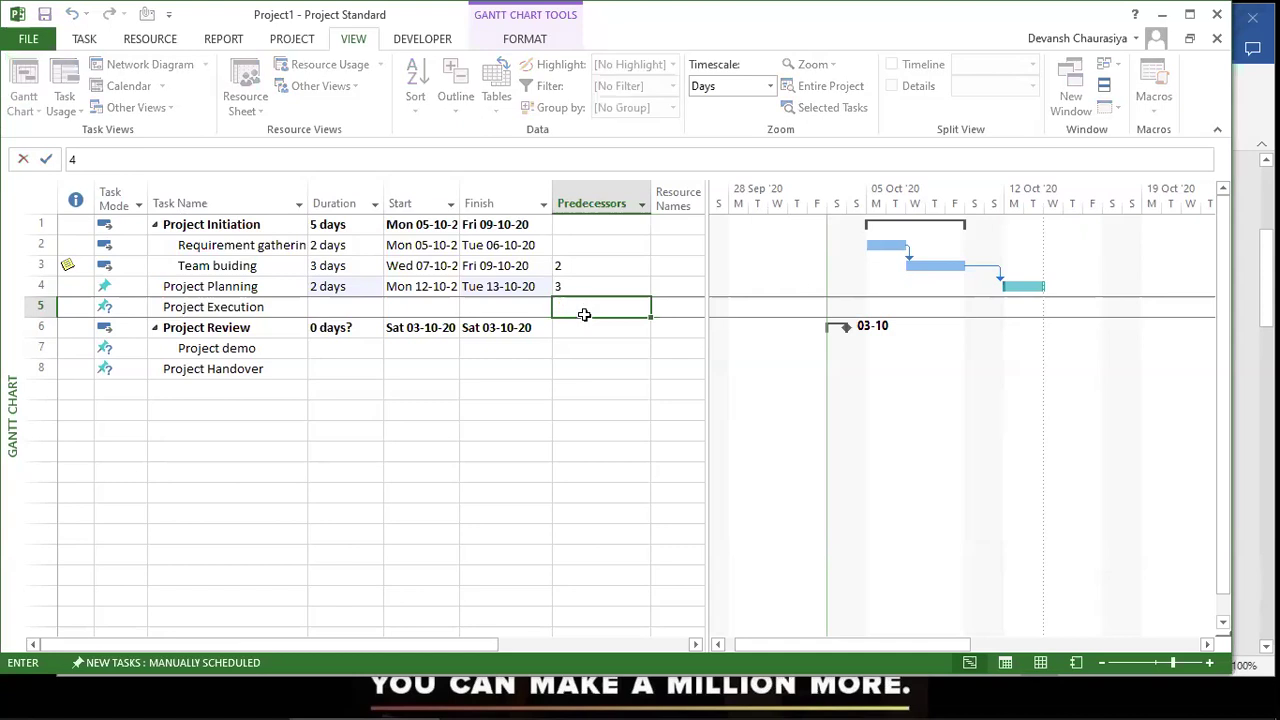
key(Return)
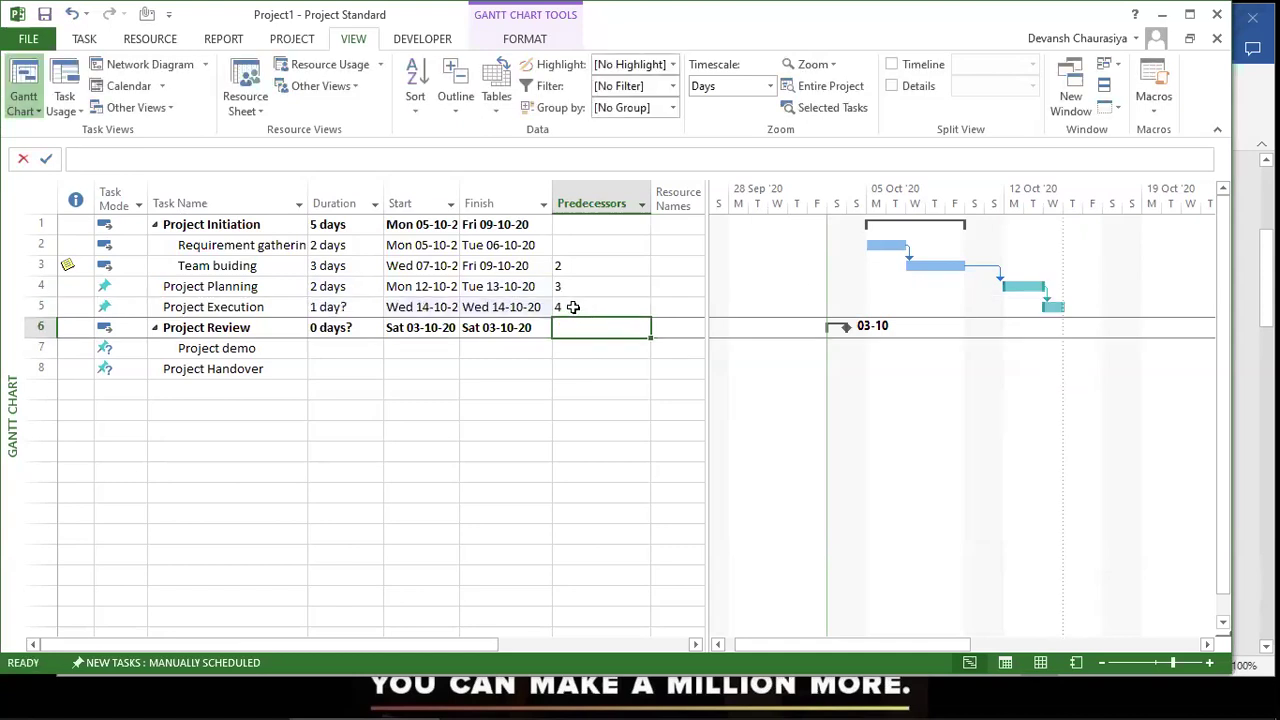
click(573, 307)
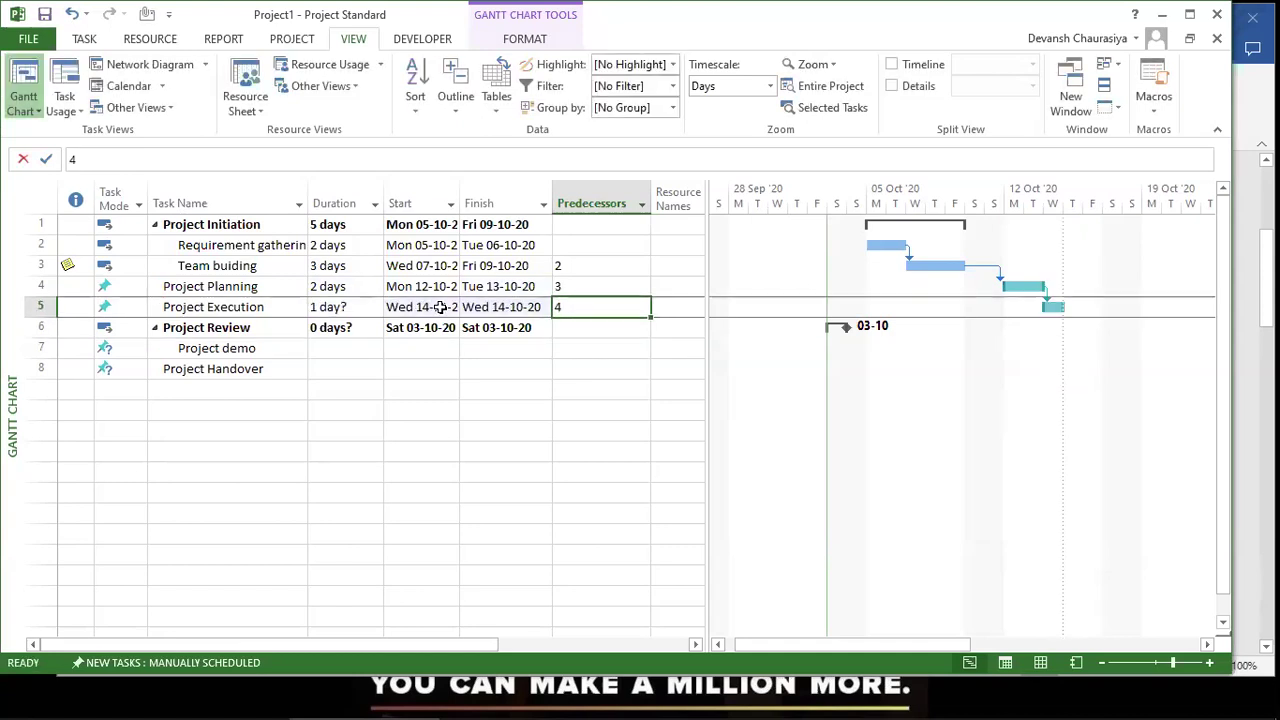
drag(417, 307, 466, 307)
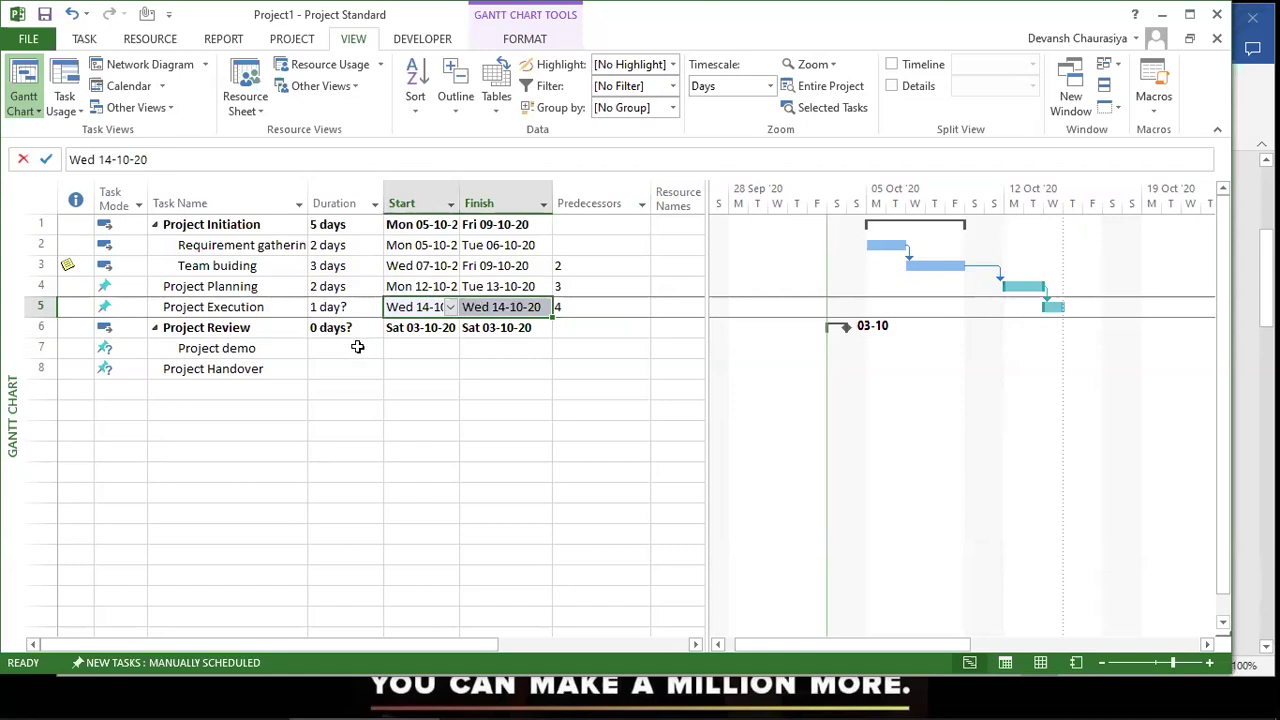
Step: Raise Project Execution's duration to 7 days, finishing Thu 22-10-20
click(345, 307)
click(375, 302)
click(375, 302)
click(375, 302)
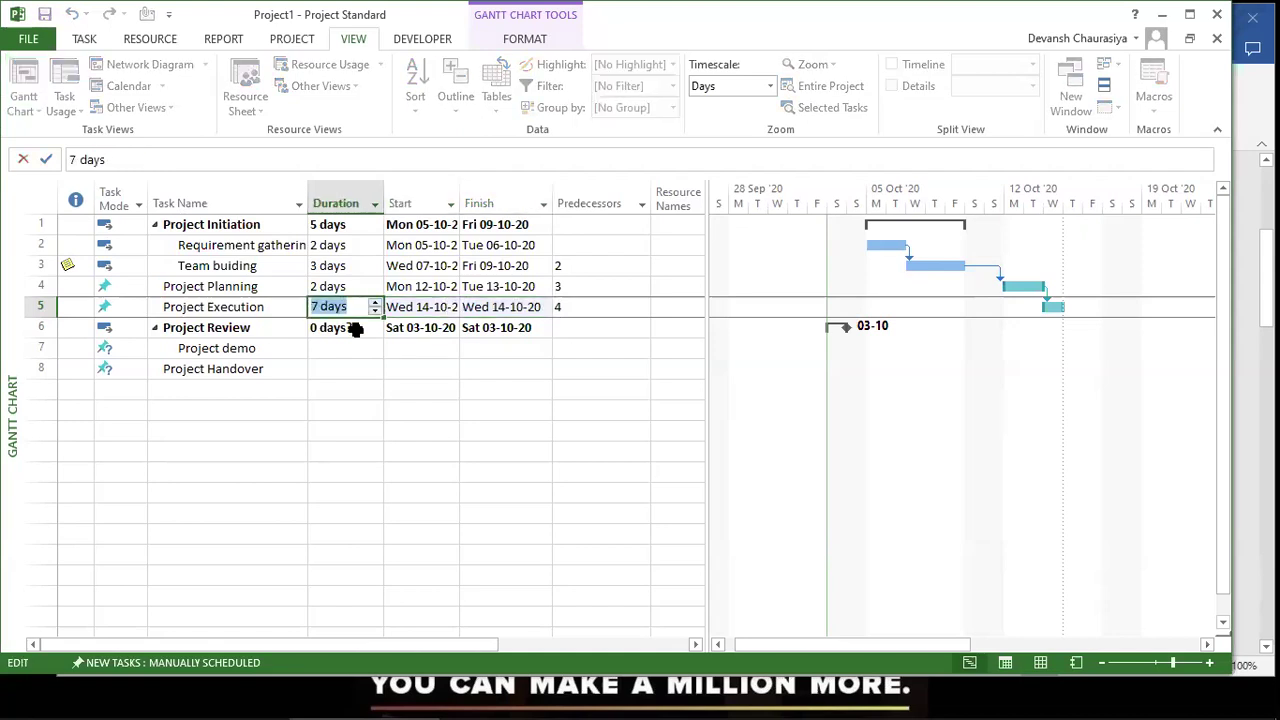
click(355, 328)
click(343, 305)
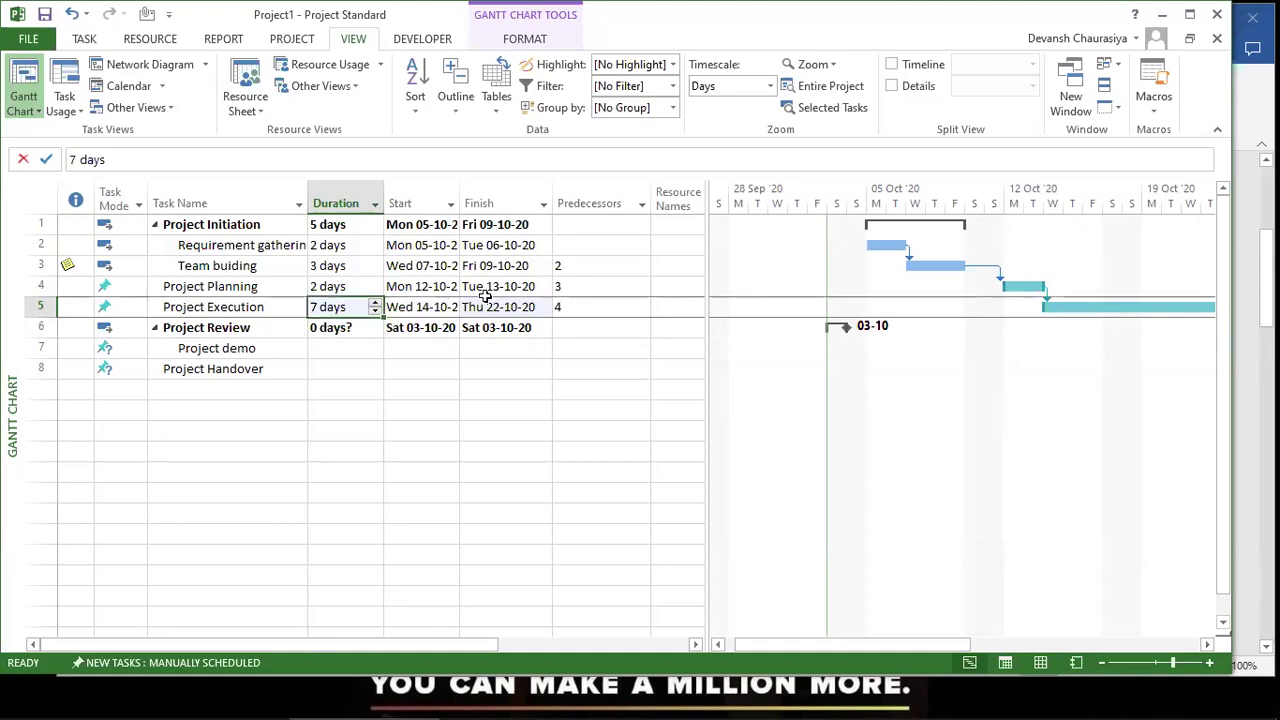
click(509, 299)
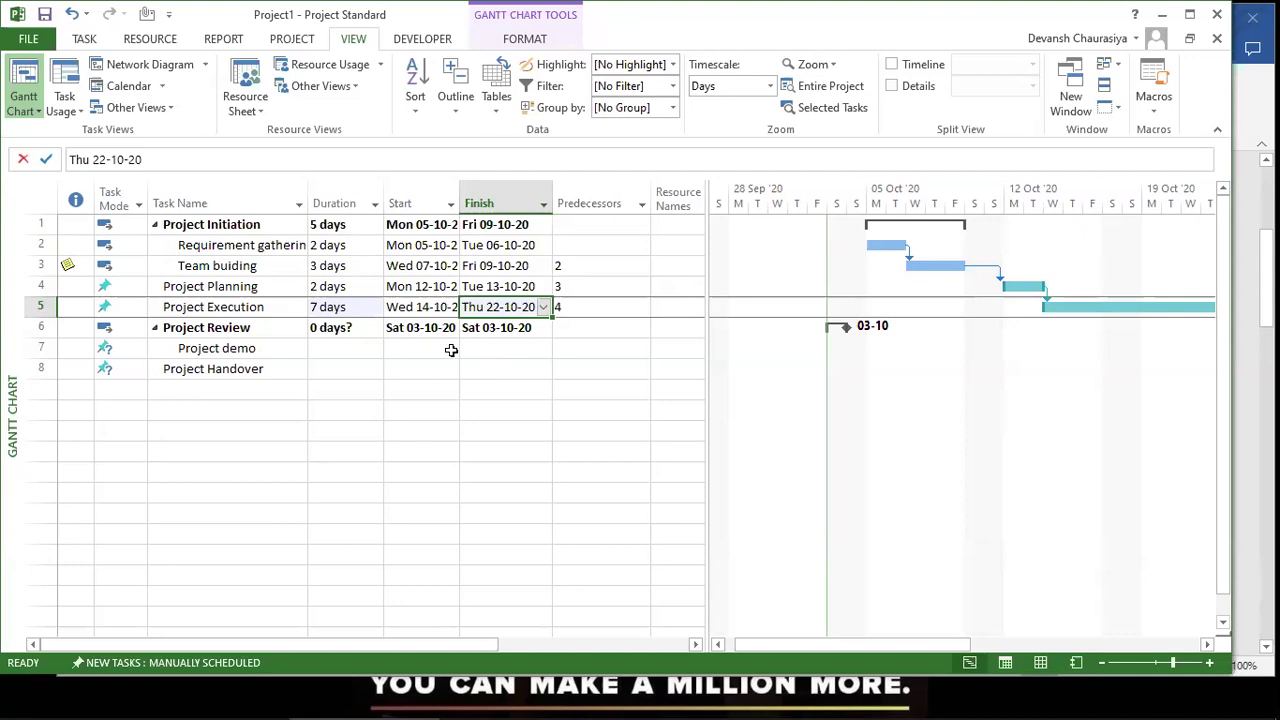
click(344, 329)
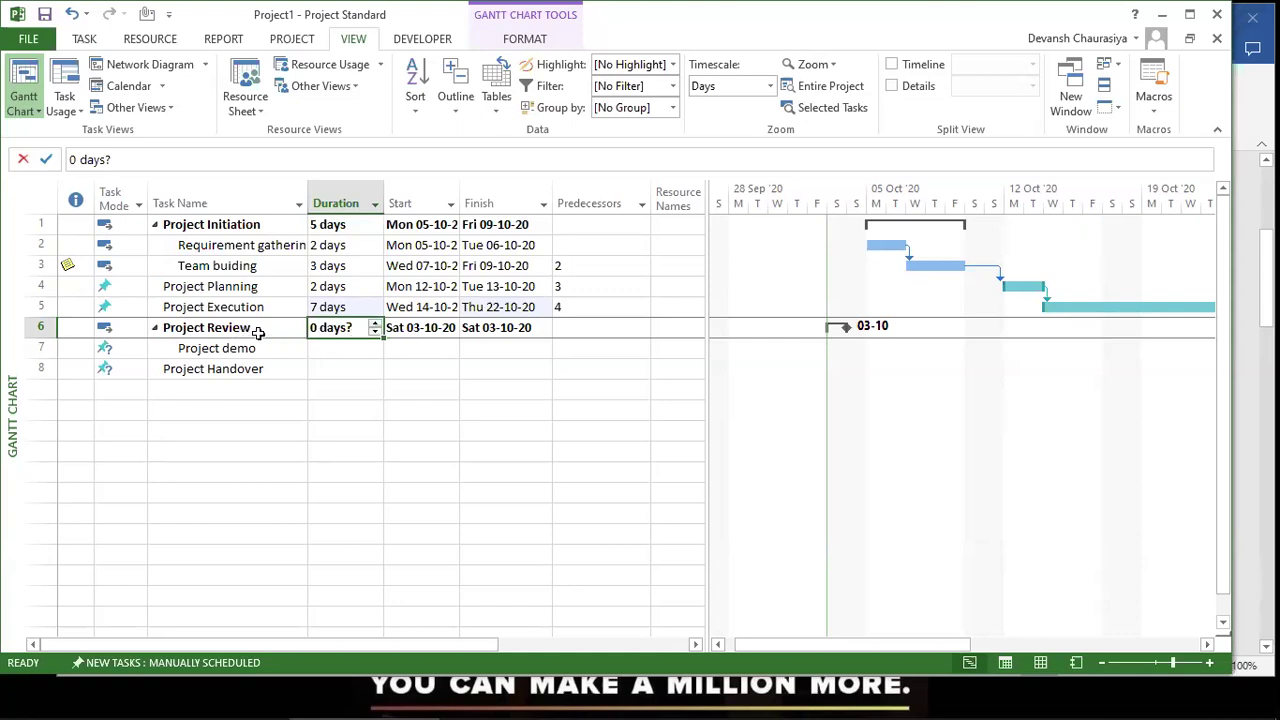
click(26, 306)
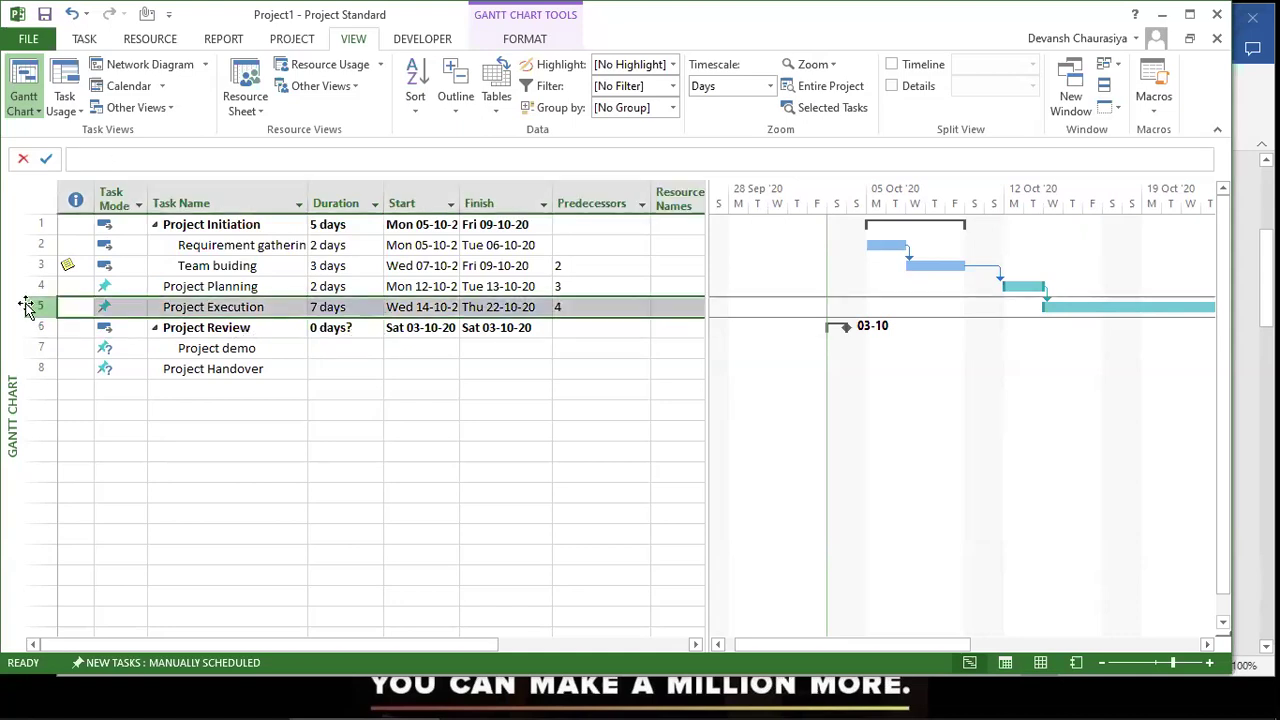
Step: Make task 5 the predecessor of Project Review
click(581, 329)
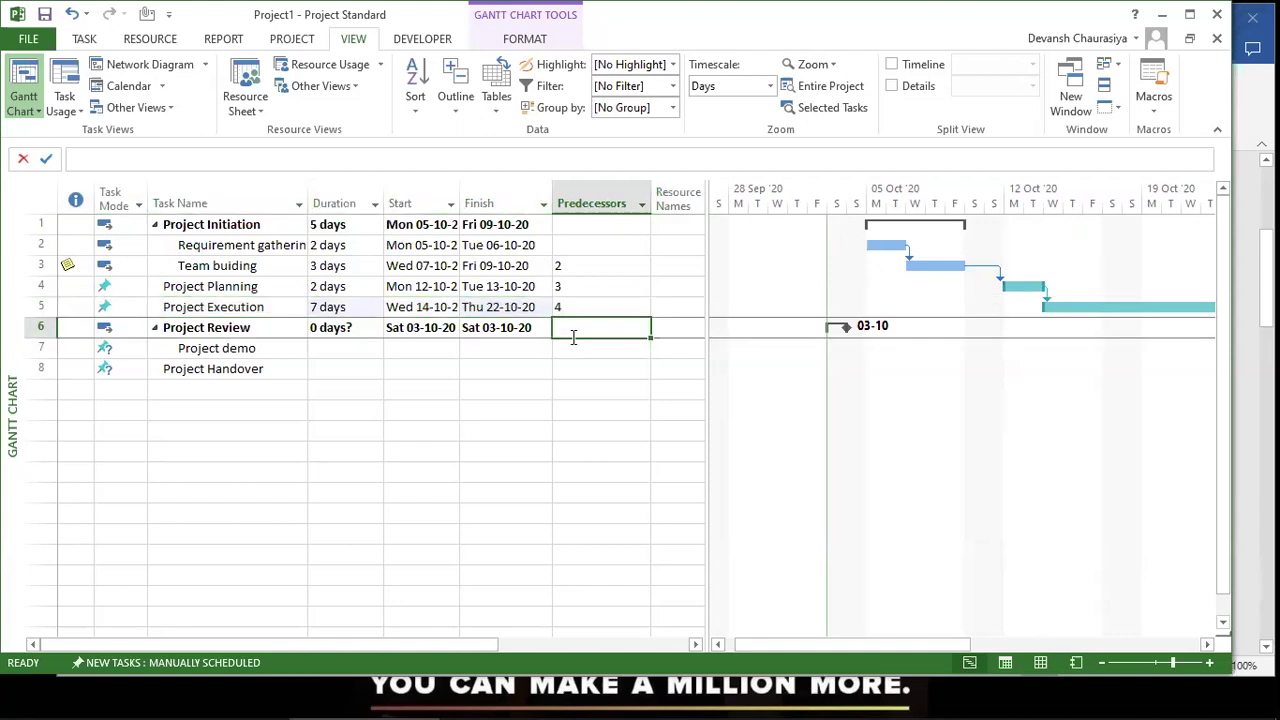
text(5)
key(Return)
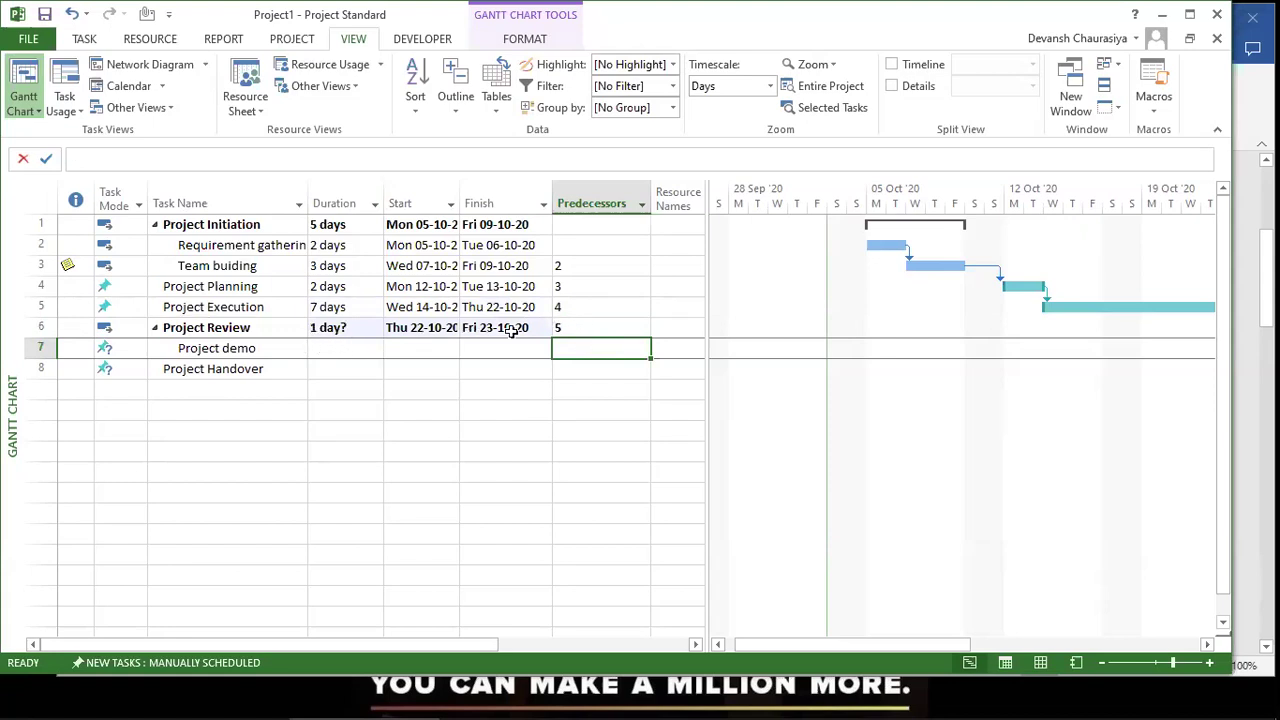
Step: Outdent Project demo so it is no longer a subtask of Project Review
click(243, 352)
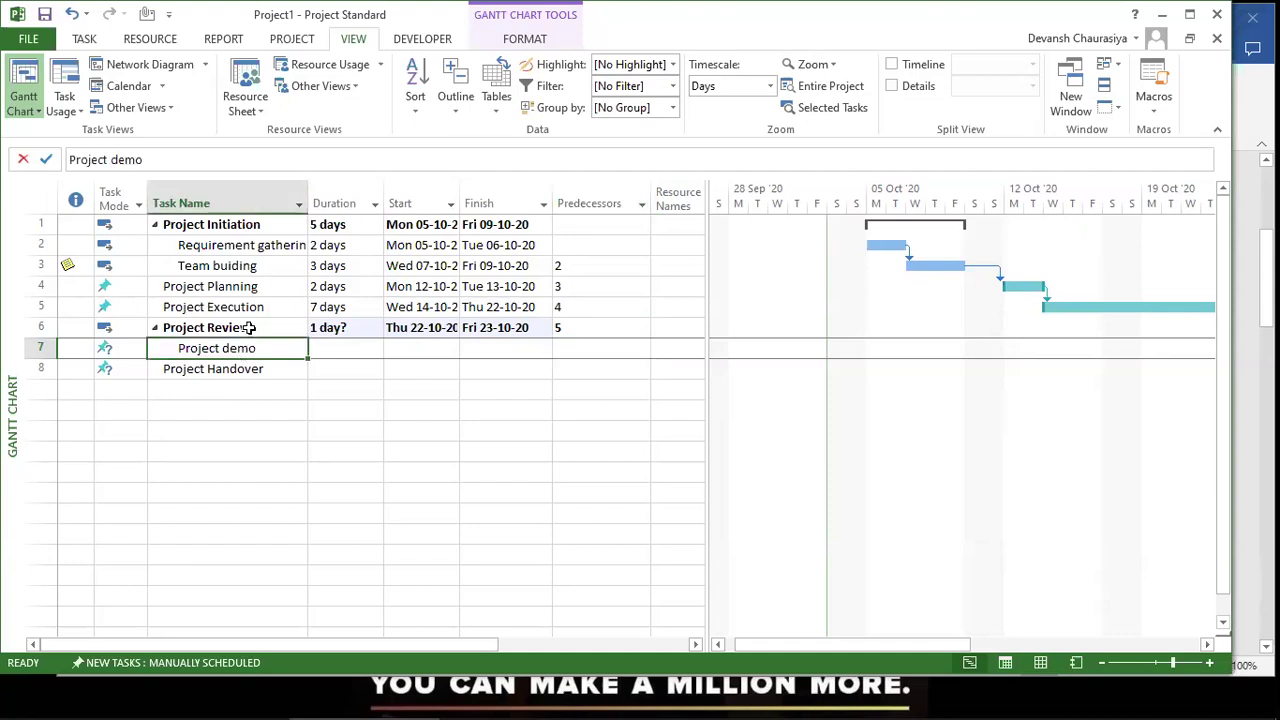
click(148, 42)
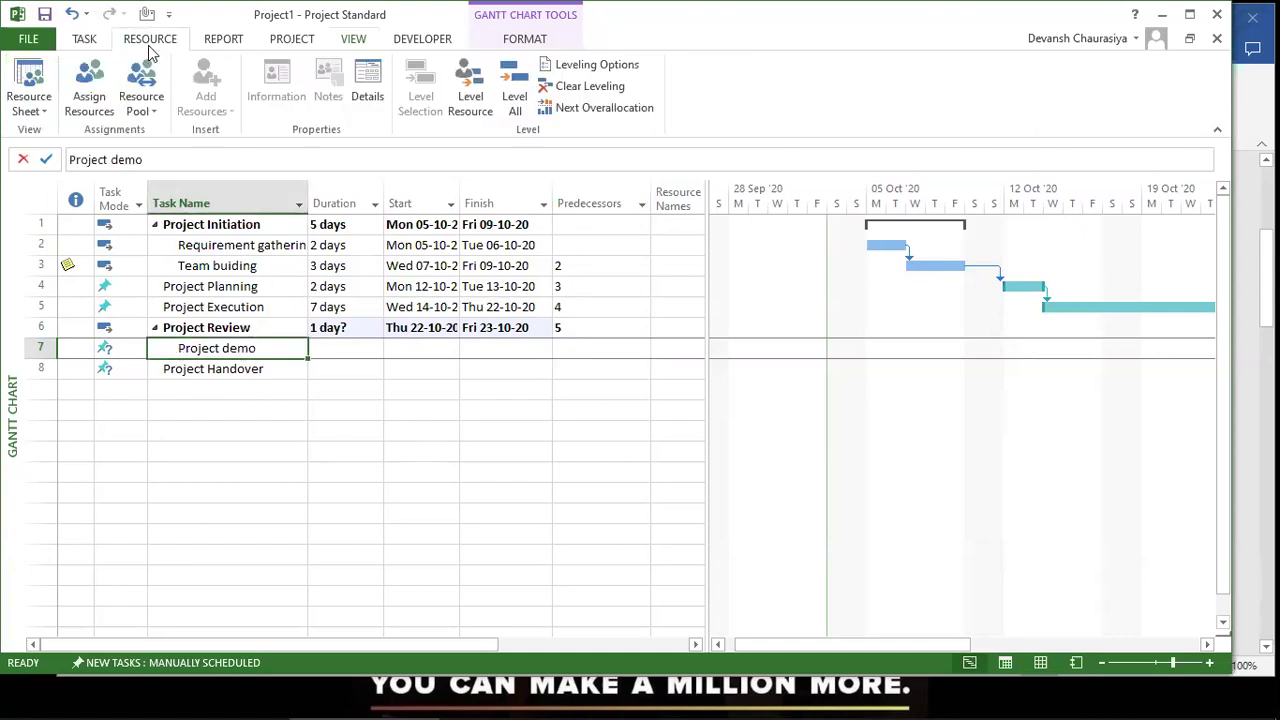
click(84, 38)
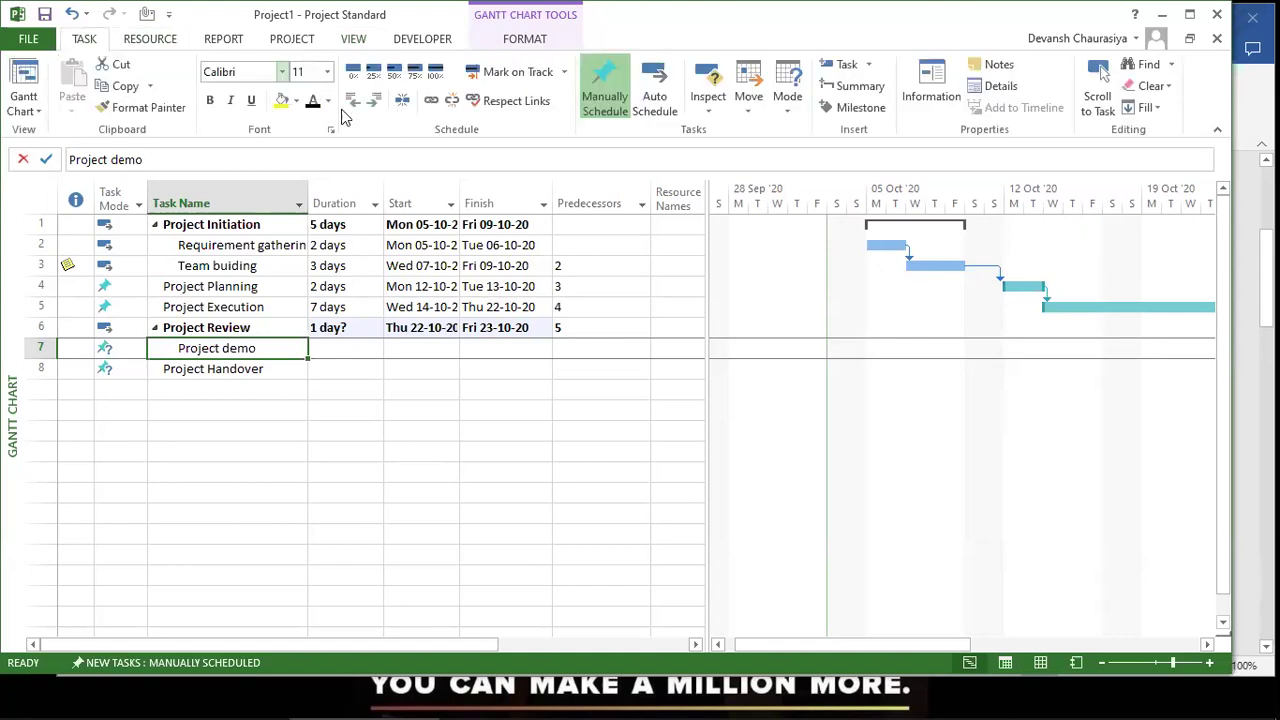
click(352, 103)
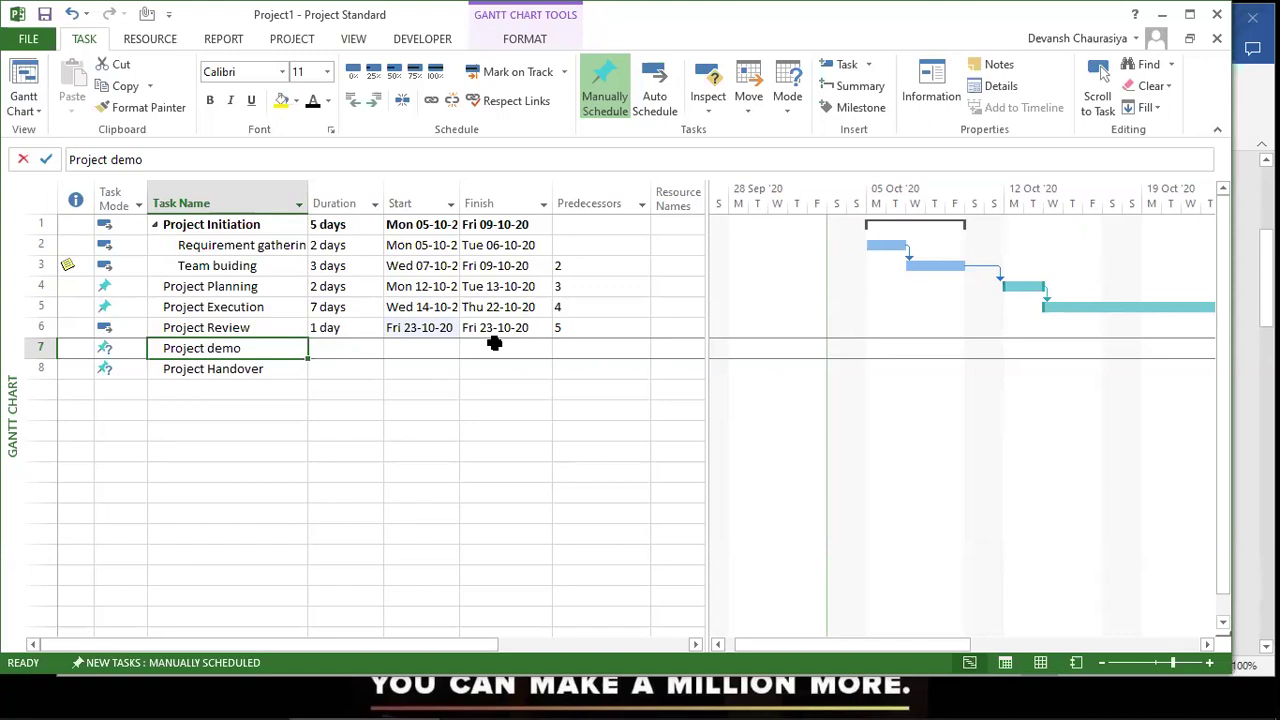
Step: Raise Project Review's duration to 3 days, Fri 23-10-20 to Tue 27-10-20
click(243, 327)
click(38, 326)
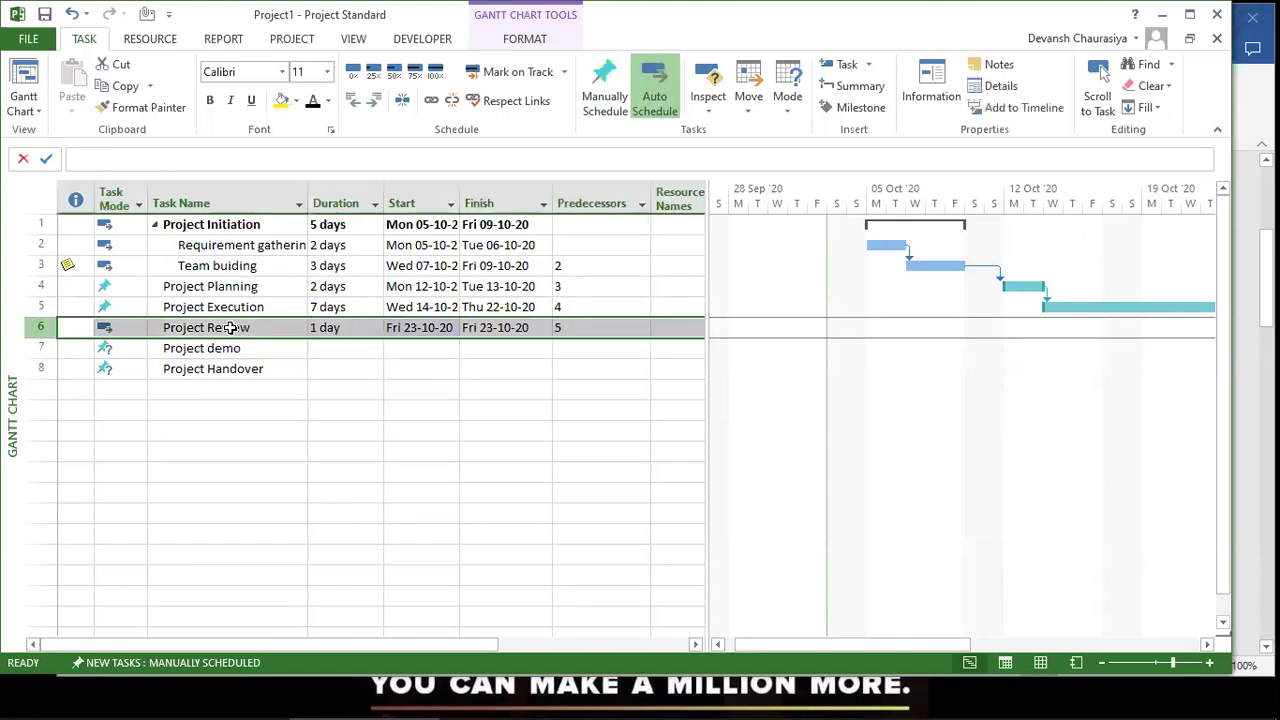
click(334, 328)
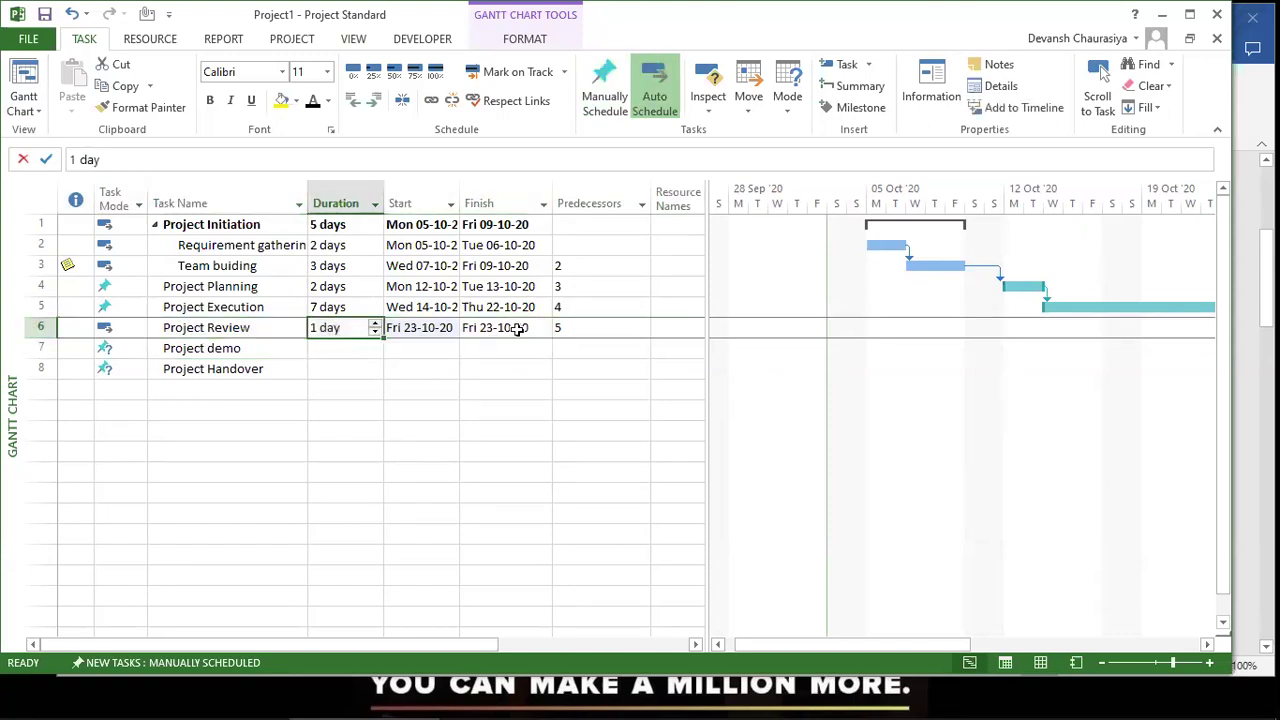
click(376, 325)
key(Return)
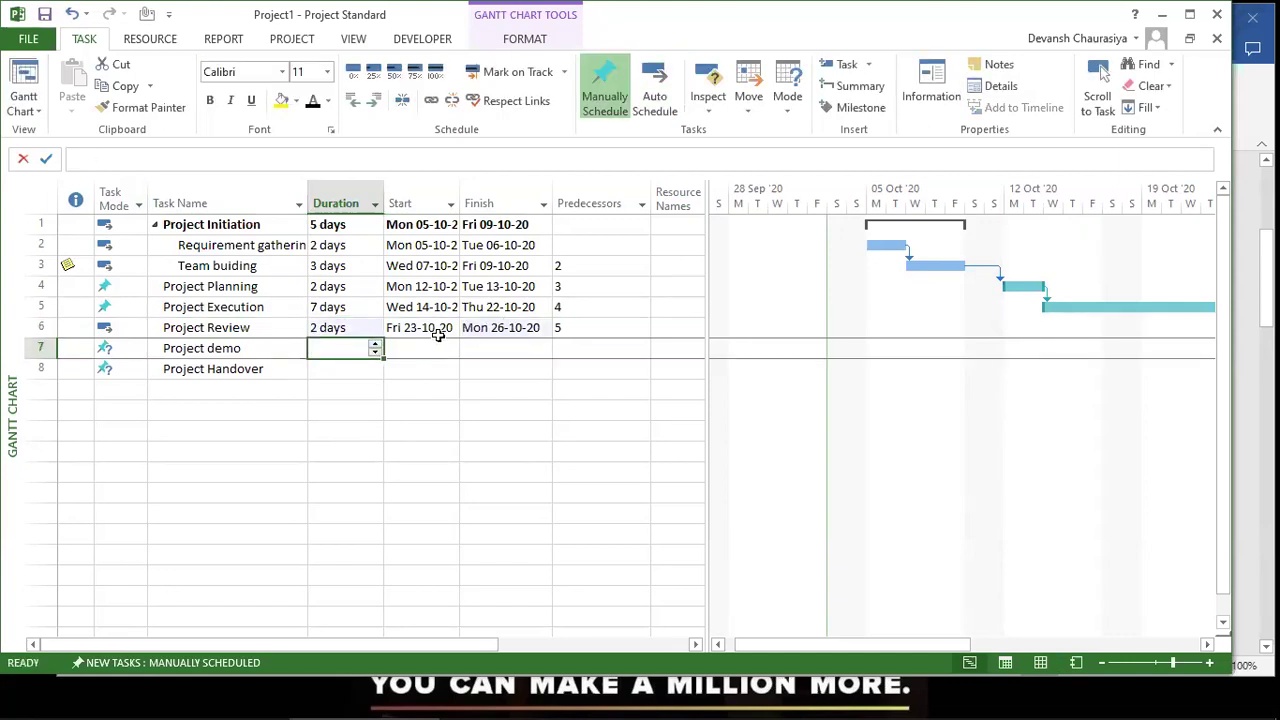
click(360, 330)
click(375, 324)
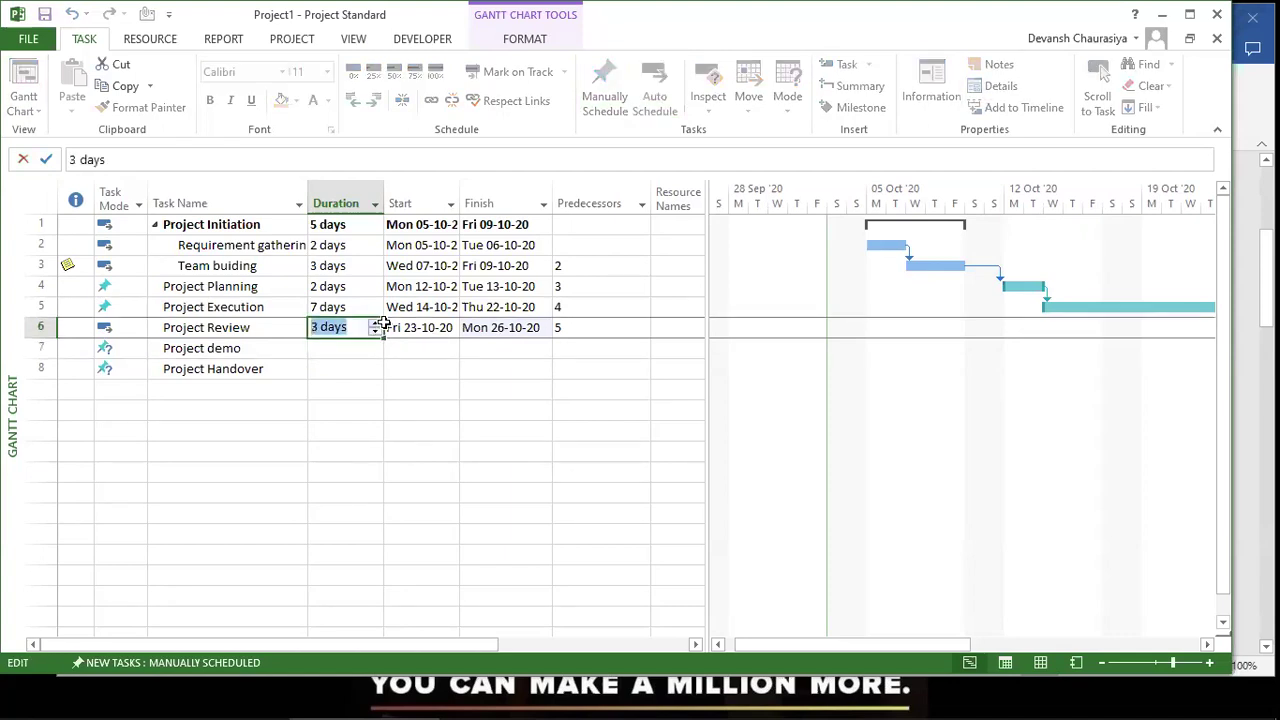
key(Return)
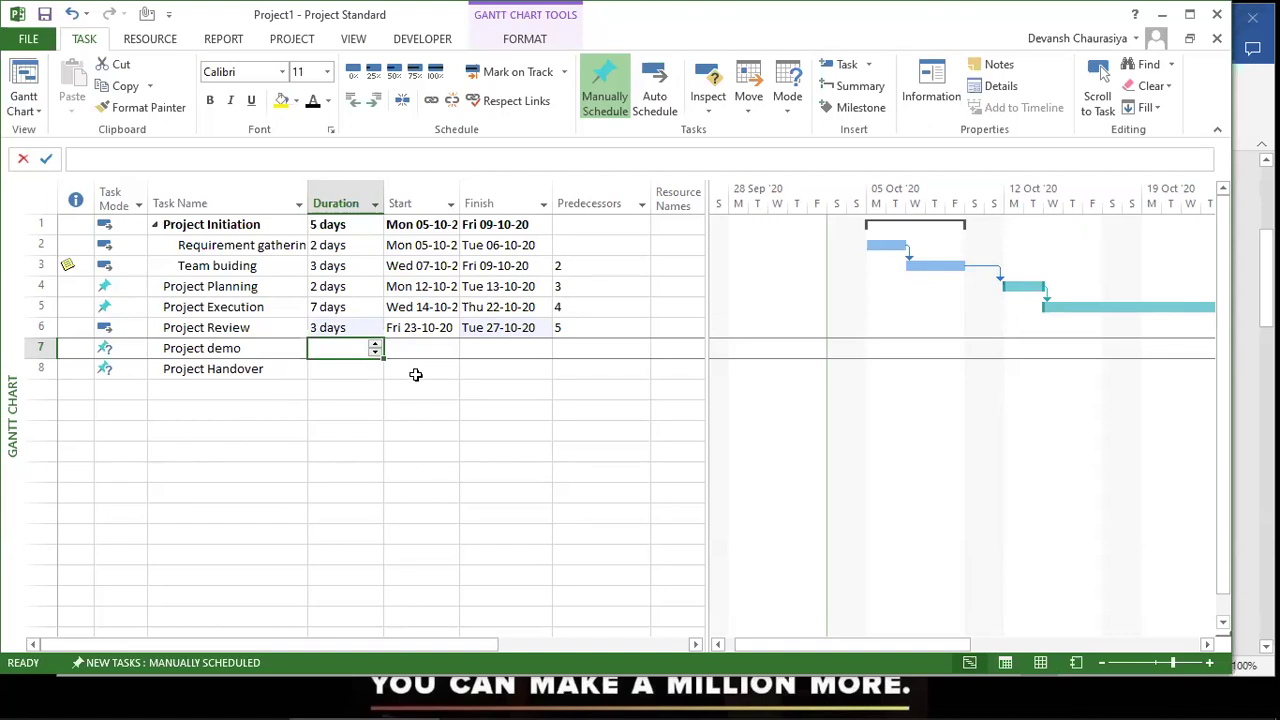
click(577, 349)
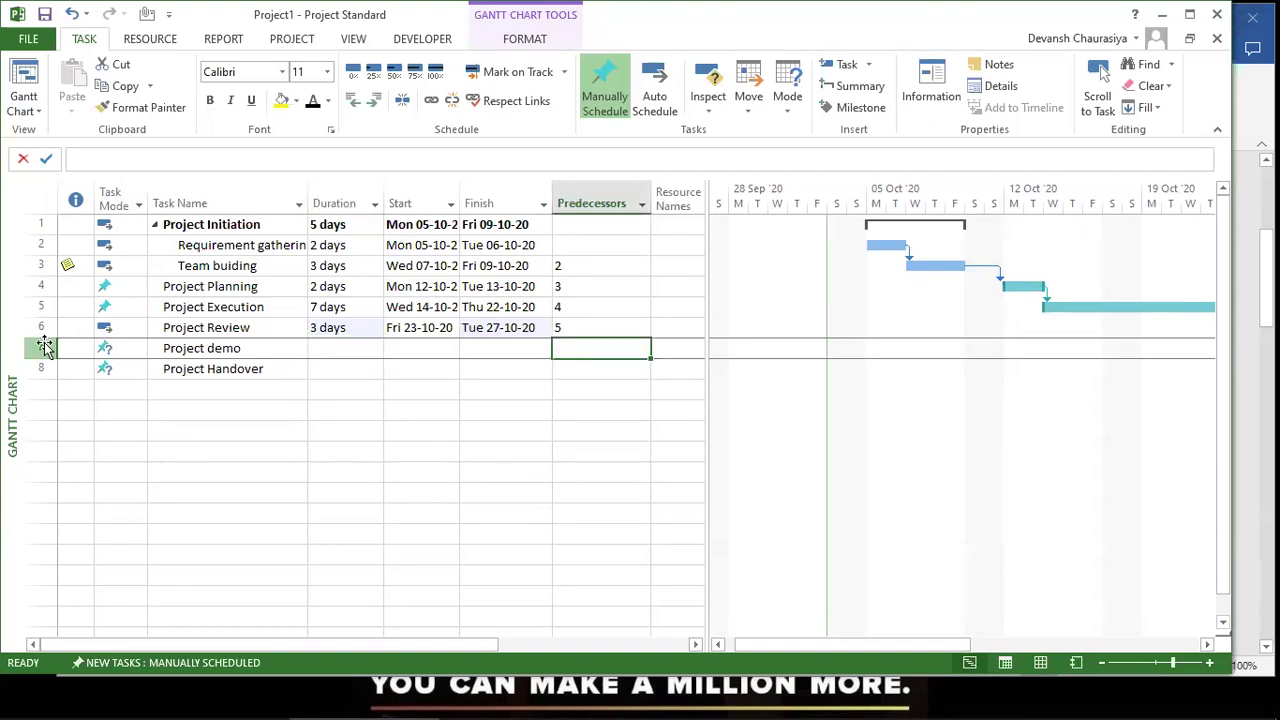
Step: Set Project demo's predecessor to task 6 after dismissing the self-predecessor error from entering 7
click(44, 347)
click(588, 347)
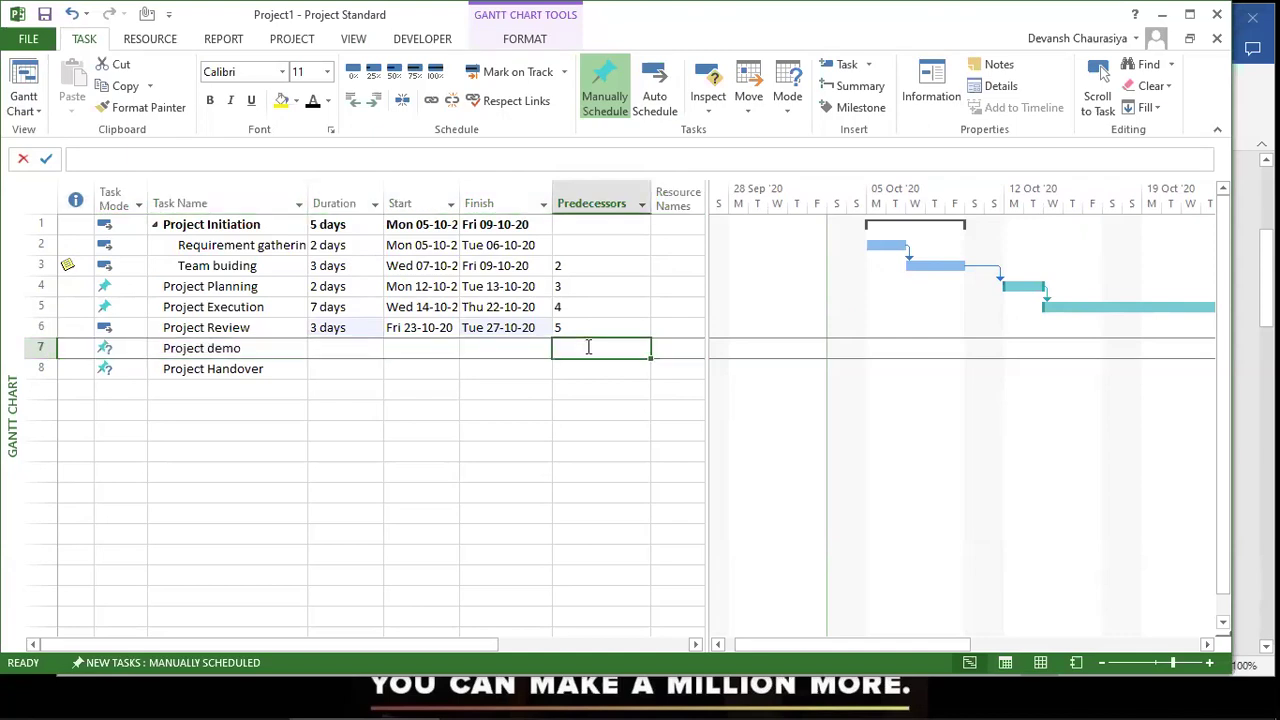
text(7)
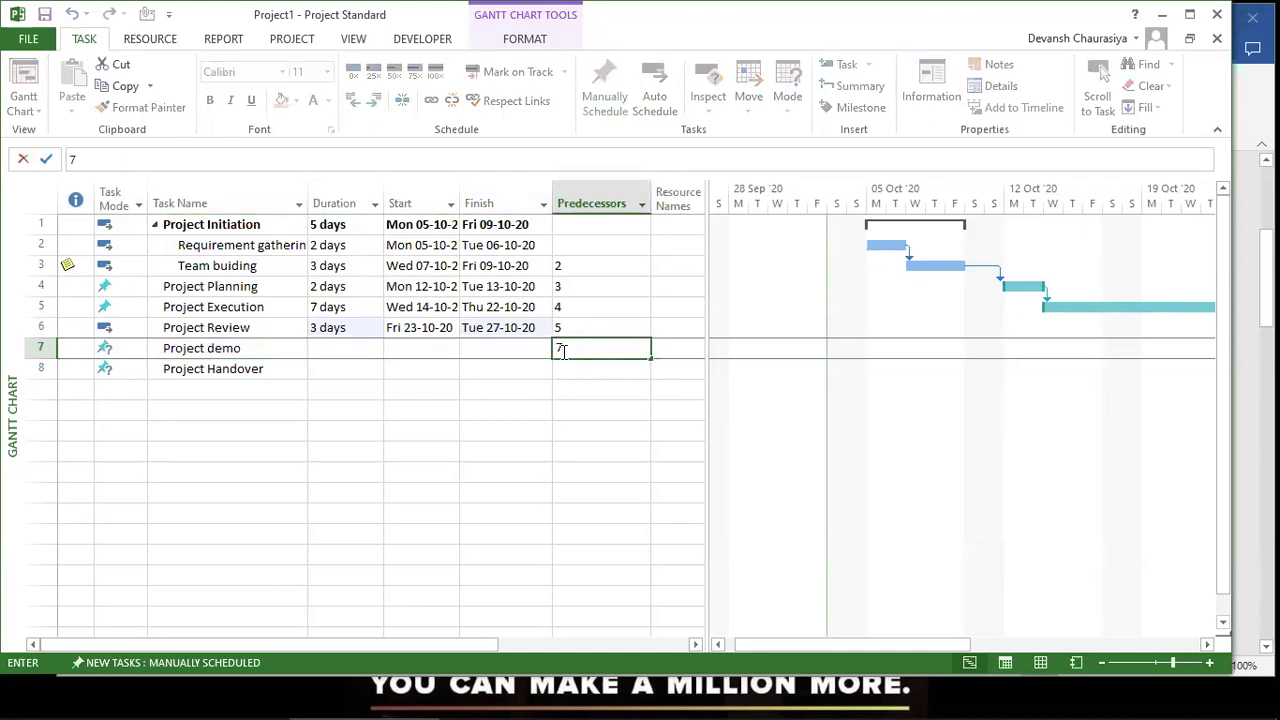
key(Return)
click(643, 432)
click(519, 397)
click(648, 436)
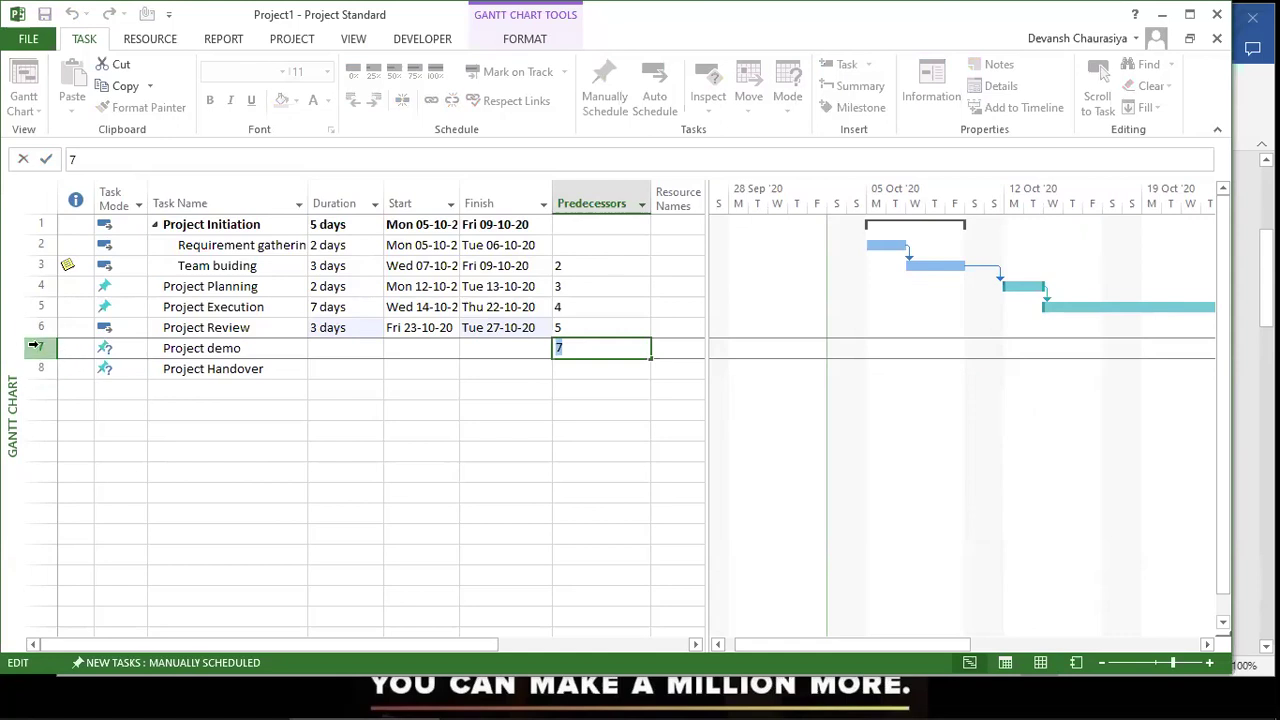
text(6)
key(Return)
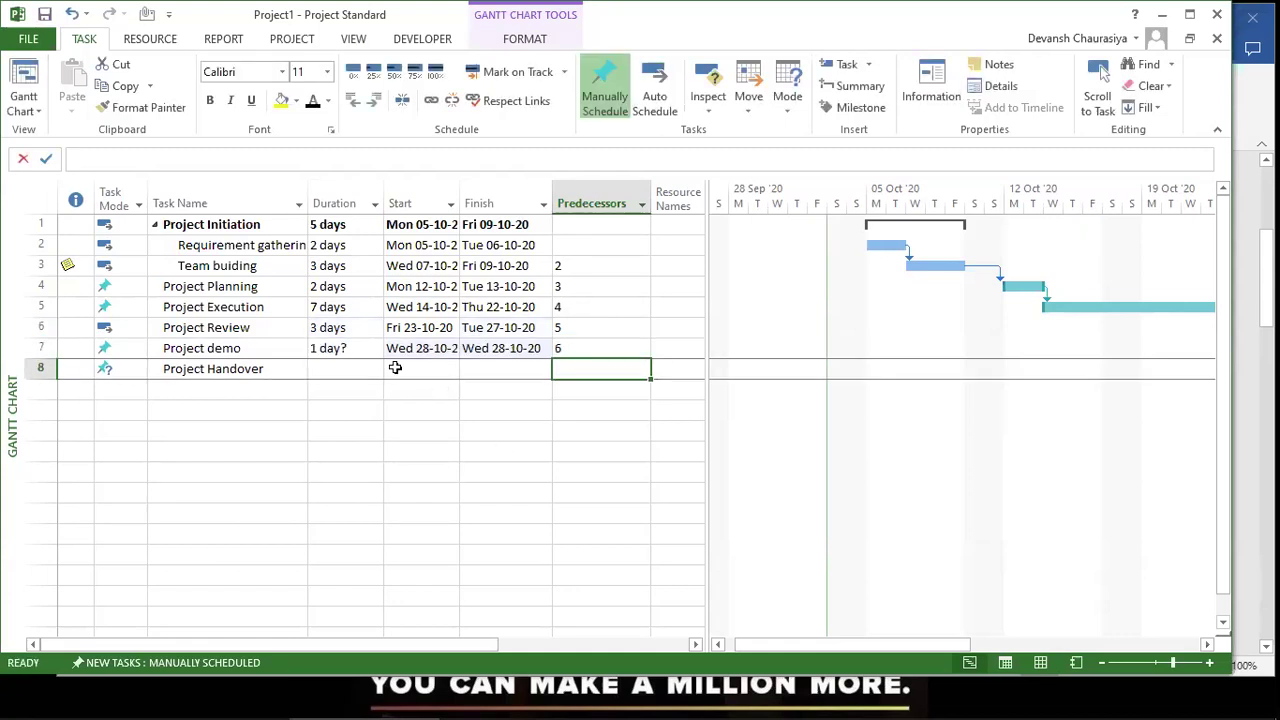
Step: Confirm Project demo's duration as 1 day on Wed 28-10-20
click(326, 348)
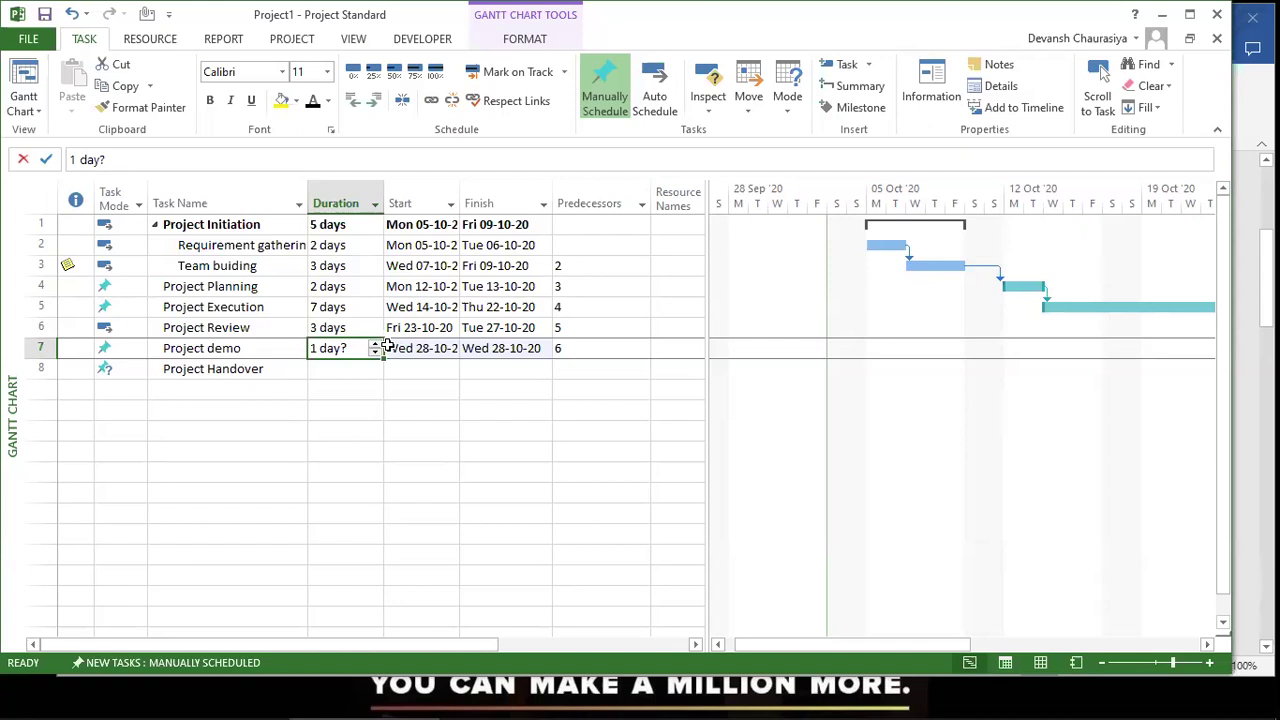
click(355, 369)
click(375, 355)
click(376, 344)
click(376, 353)
click(343, 369)
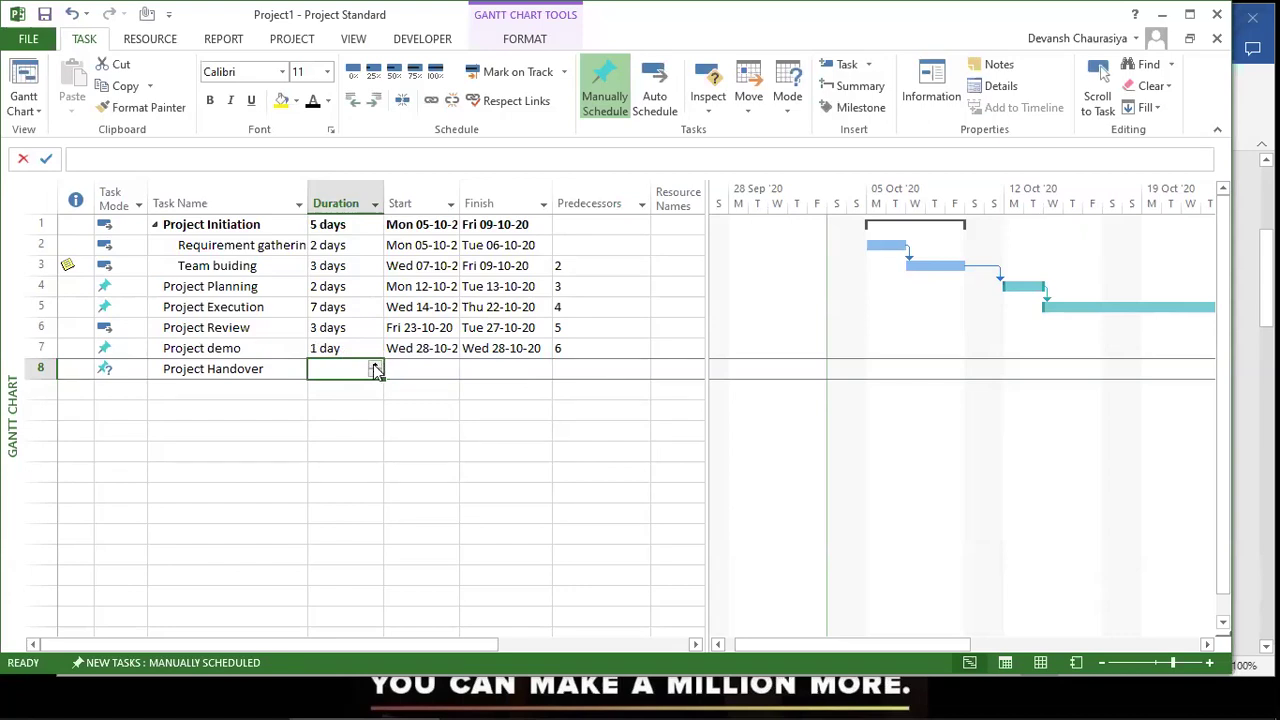
click(40, 368)
Step: Give Project Handover predecessor 7 and a 2-day duration, ending Fri 30-10-20
click(586, 370)
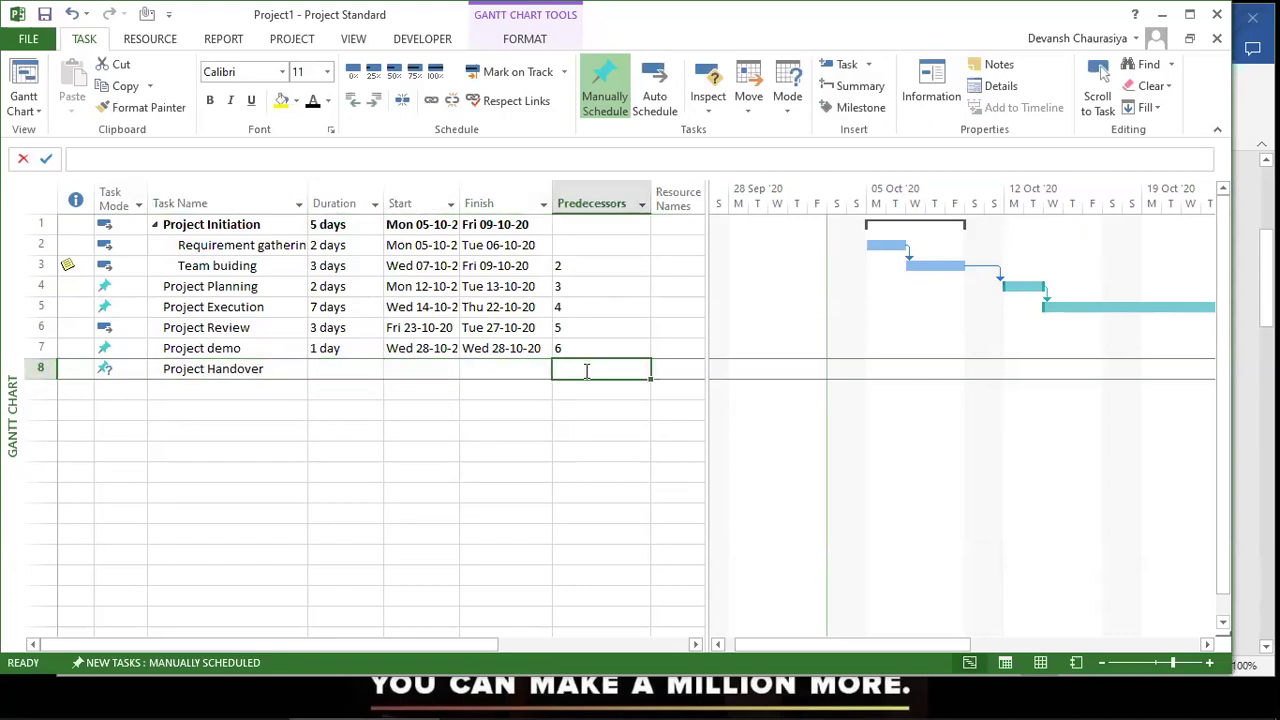
text(7)
click(342, 372)
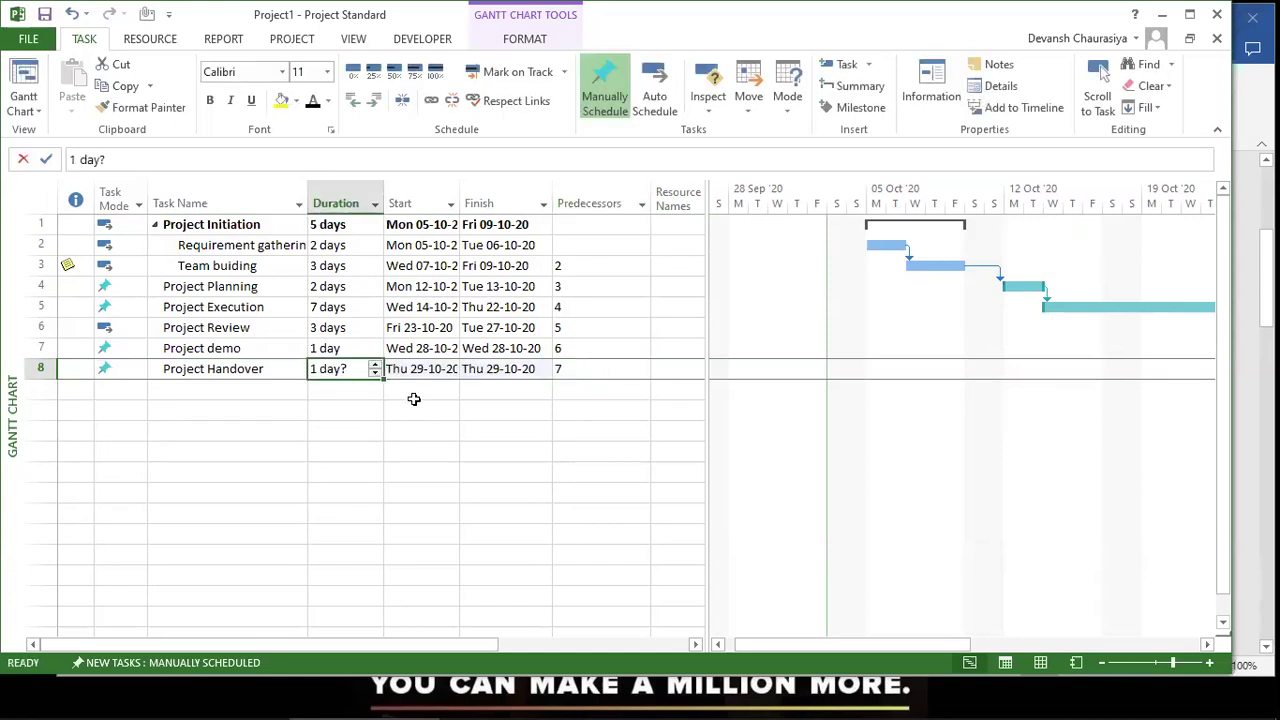
click(376, 366)
click(377, 374)
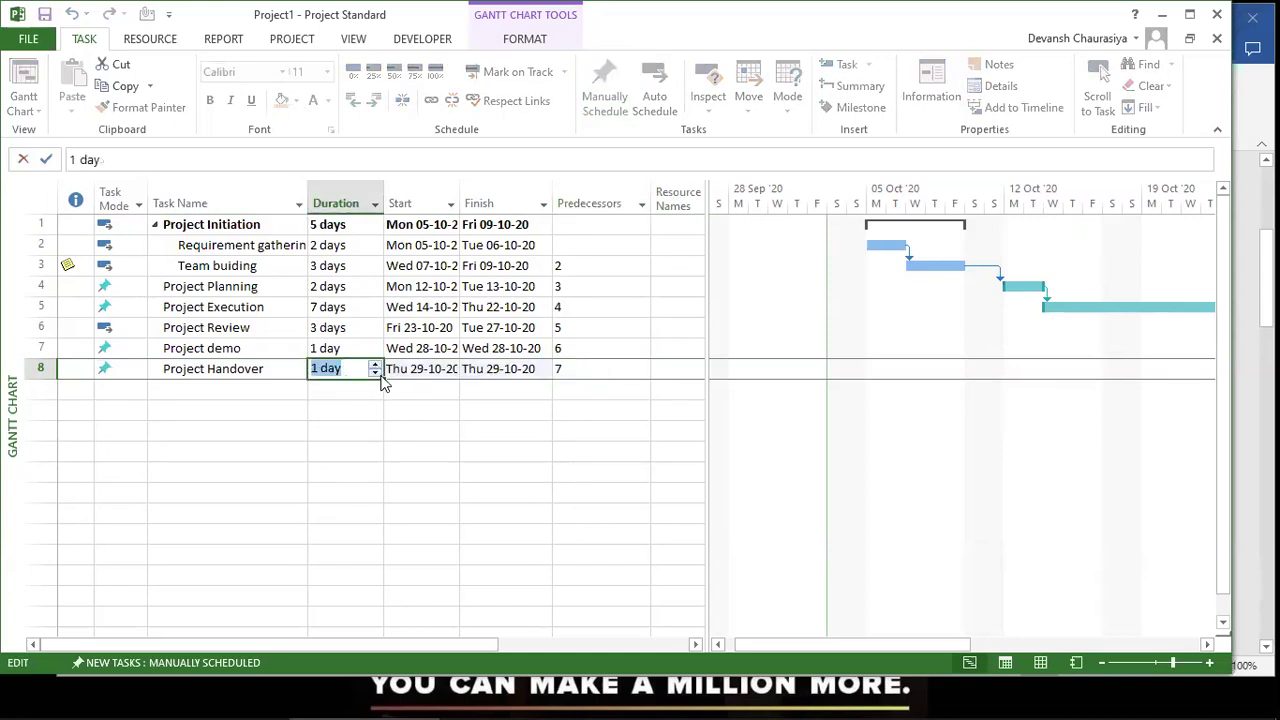
click(377, 366)
key(Return)
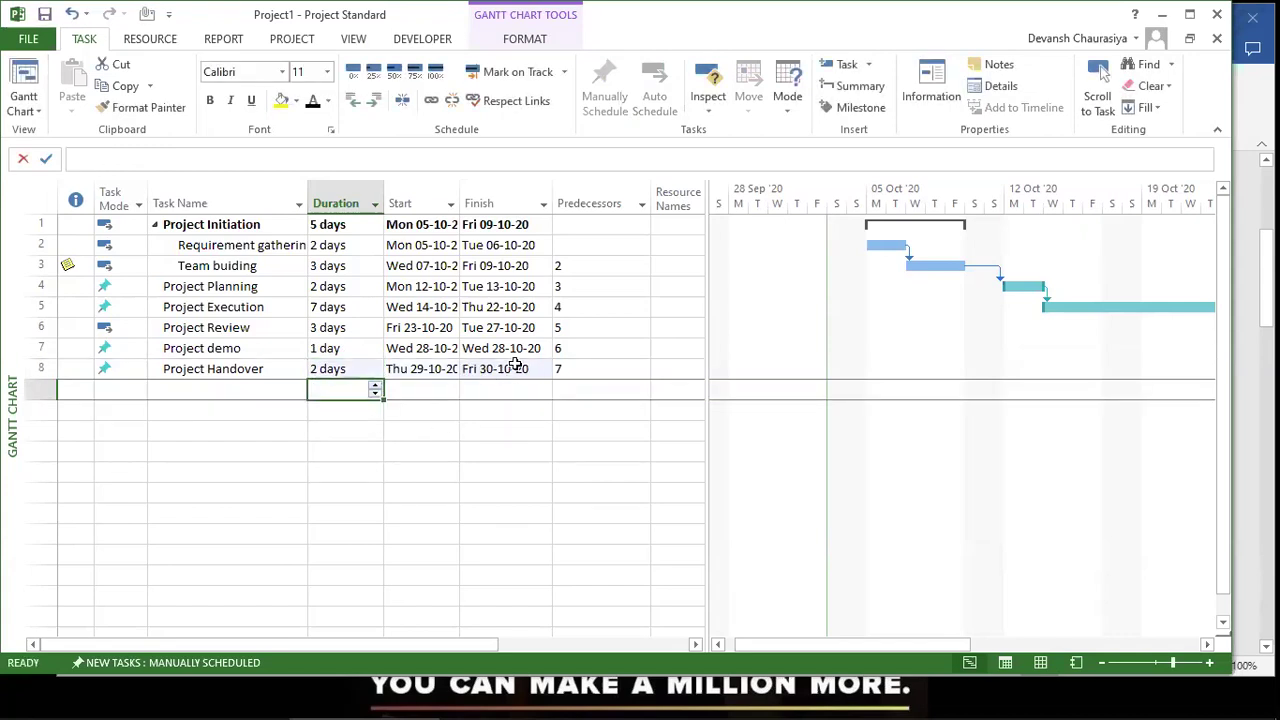
Step: Review the start and finish dates of all eight chained tasks
click(508, 368)
click(400, 226)
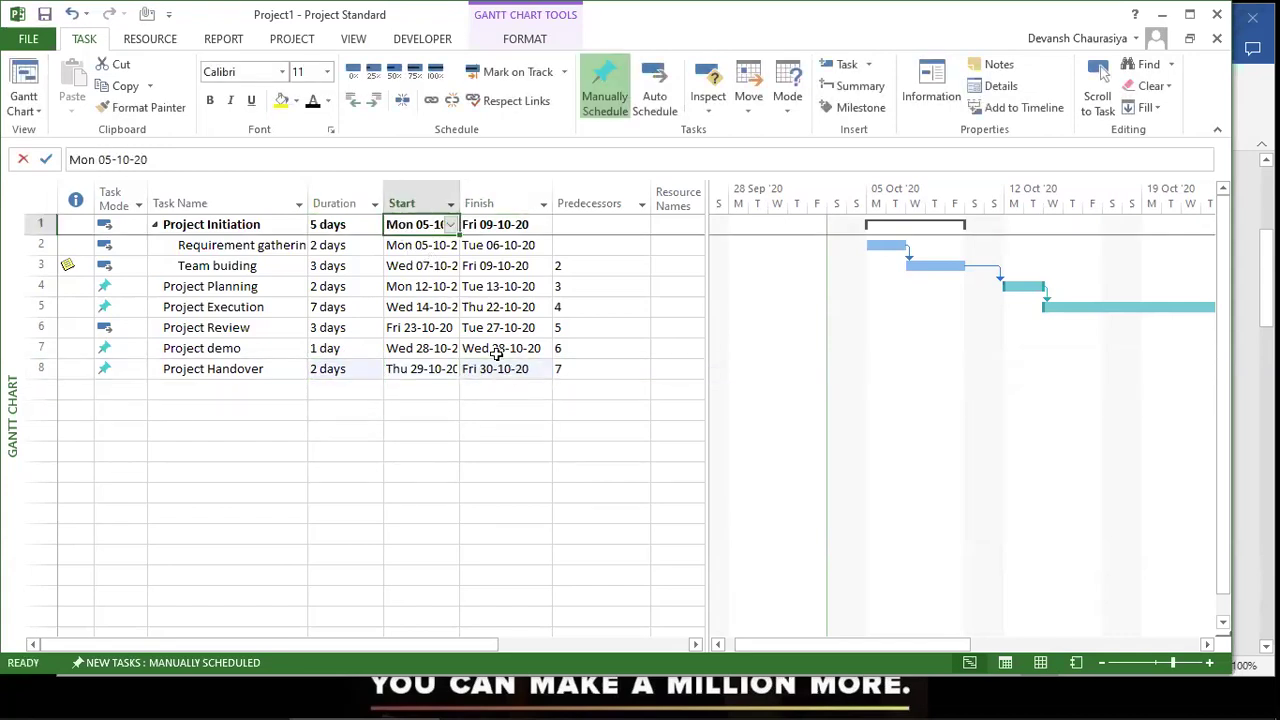
drag(496, 354, 500, 368)
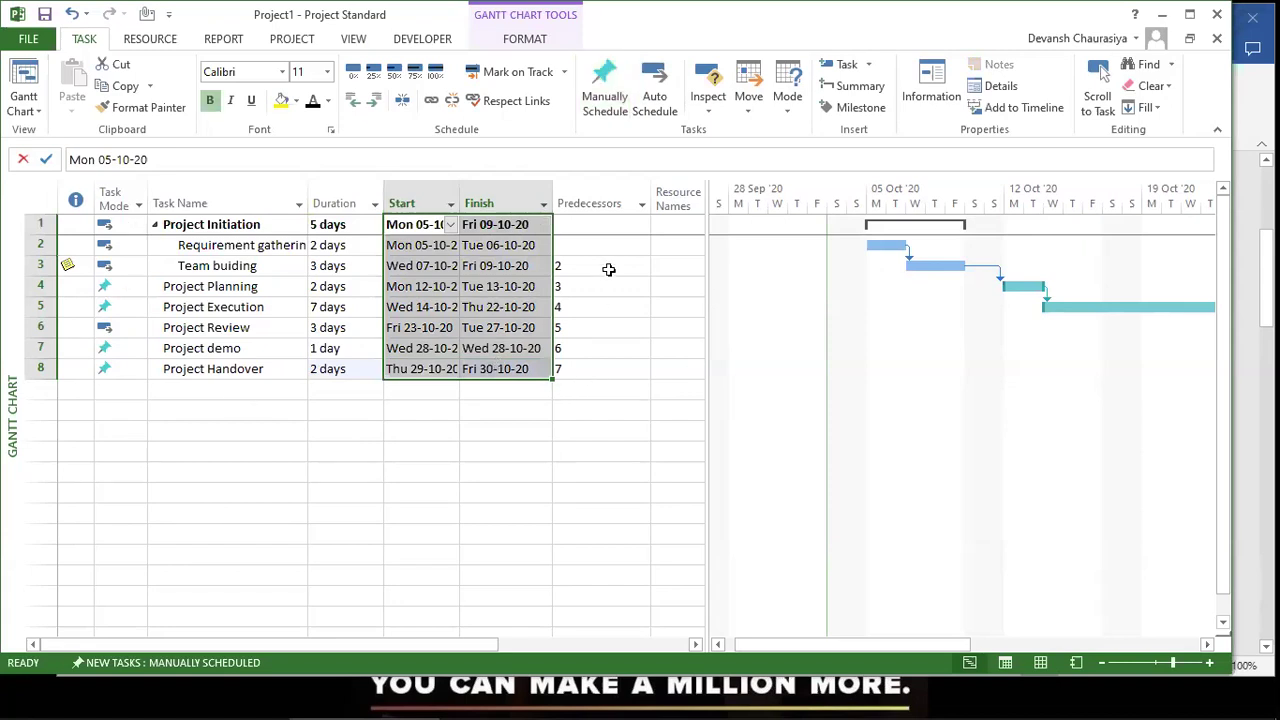
click(133, 285)
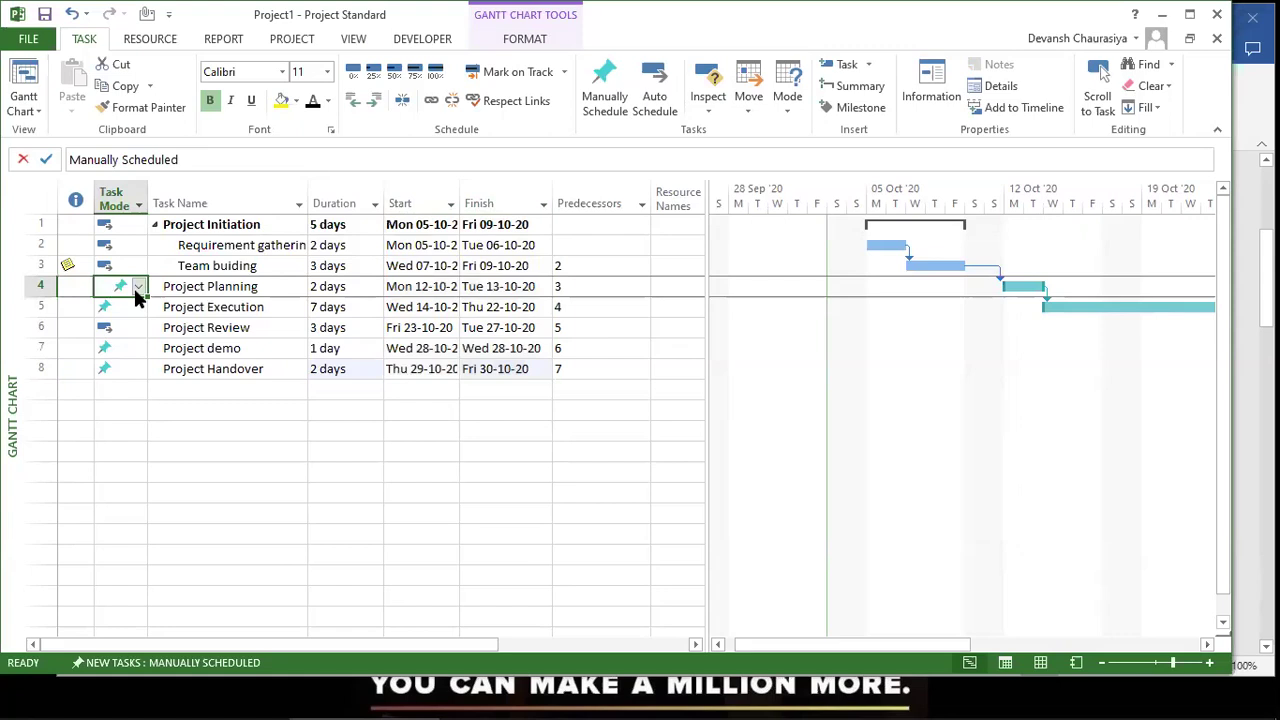
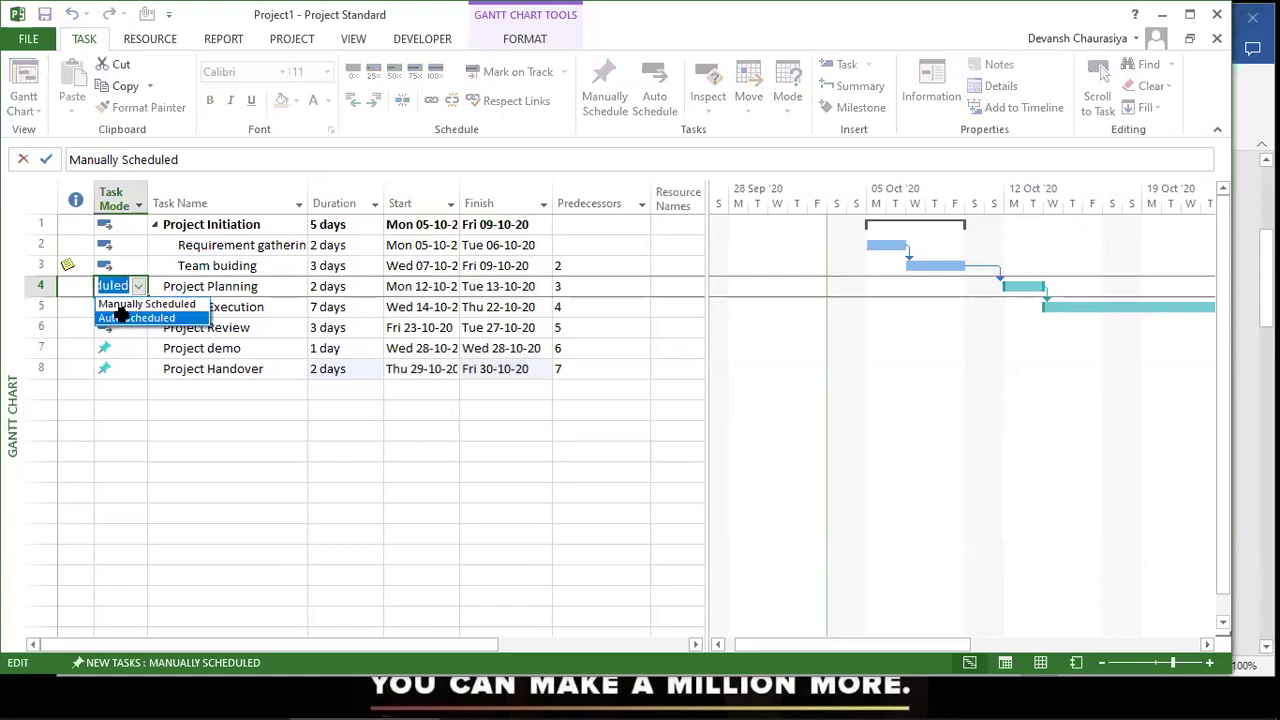
Step: Switch Project Planning, Project Execution, Project Review and Project demo to Auto Scheduled
click(122, 318)
click(120, 306)
click(134, 309)
click(138, 309)
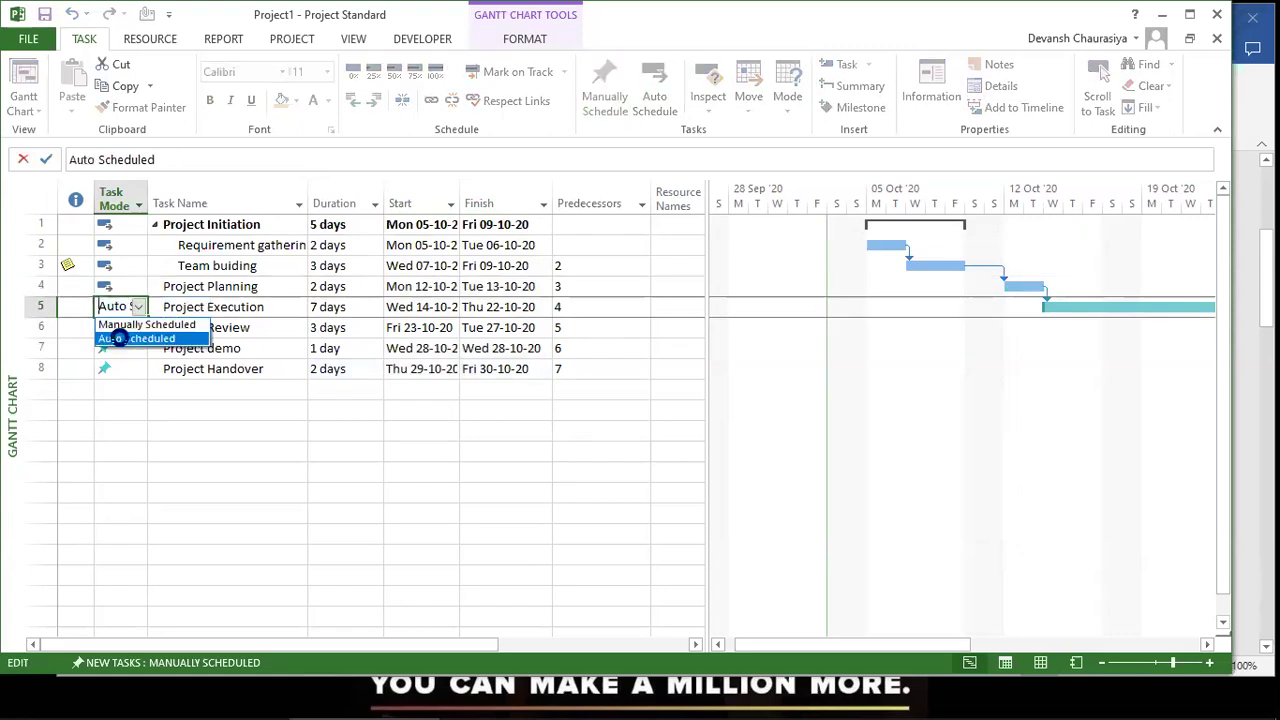
click(120, 337)
click(124, 348)
click(138, 348)
click(122, 380)
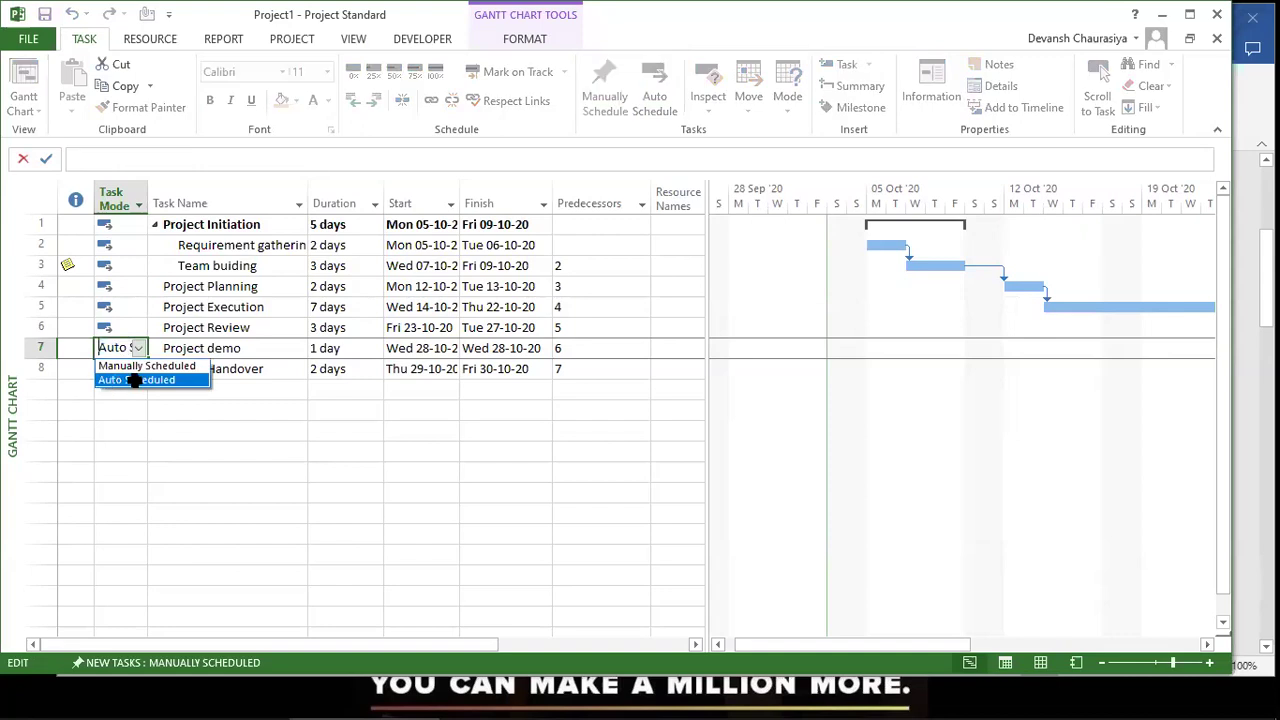
Step: Make Project Handover auto scheduled and select the Task Mode cells of all eight tasks
click(130, 369)
click(138, 369)
click(130, 400)
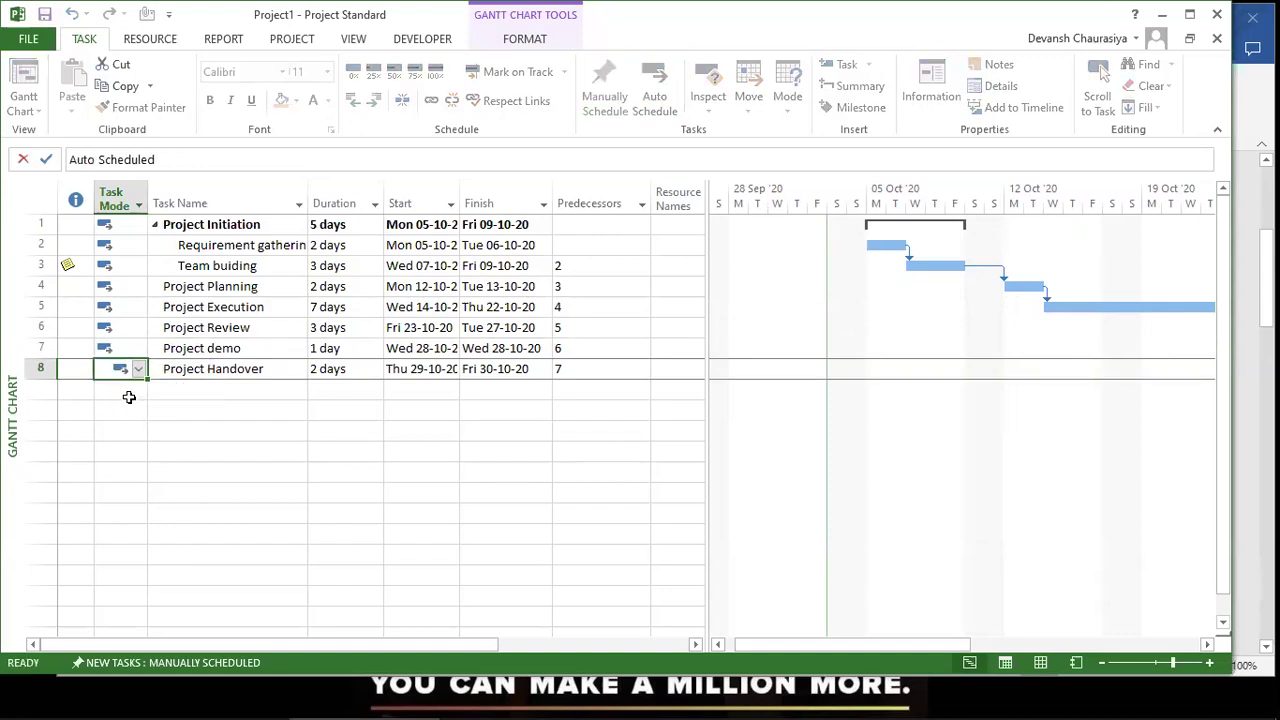
click(126, 390)
drag(121, 227, 126, 371)
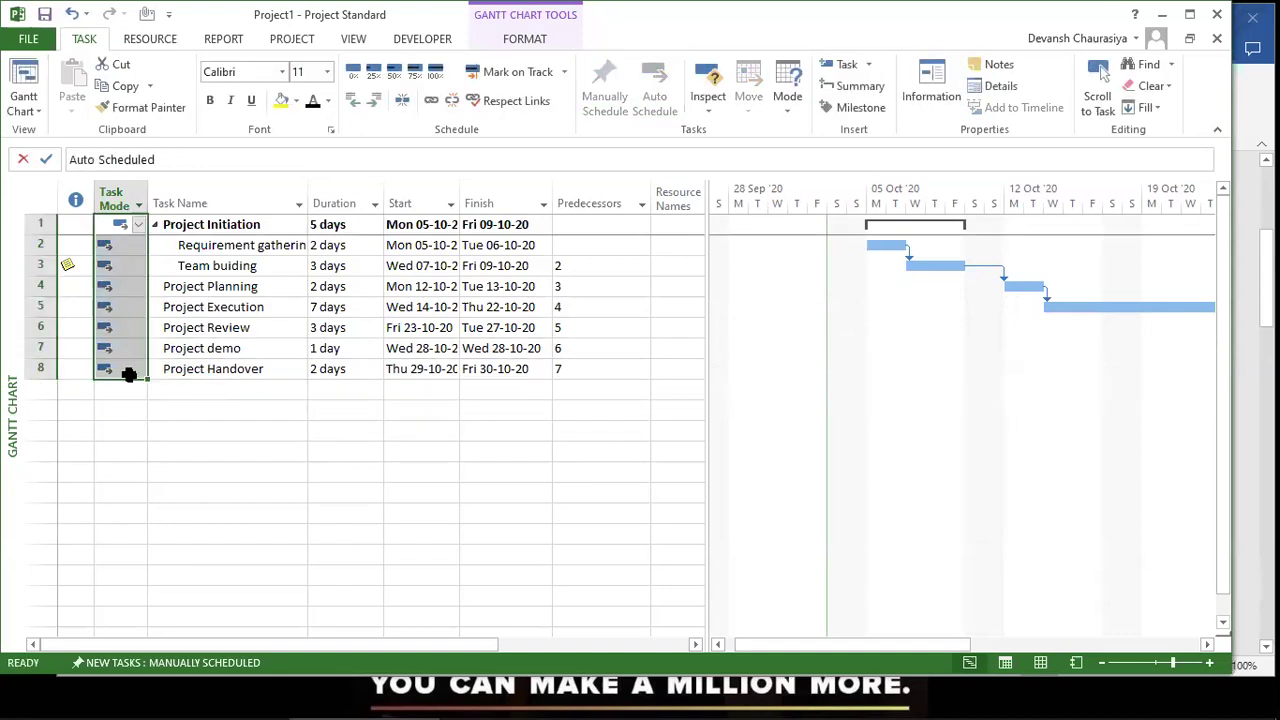
Step: Review the New Tasks scheduling option unchanged, then shorten the Project window to reveal Word
click(118, 664)
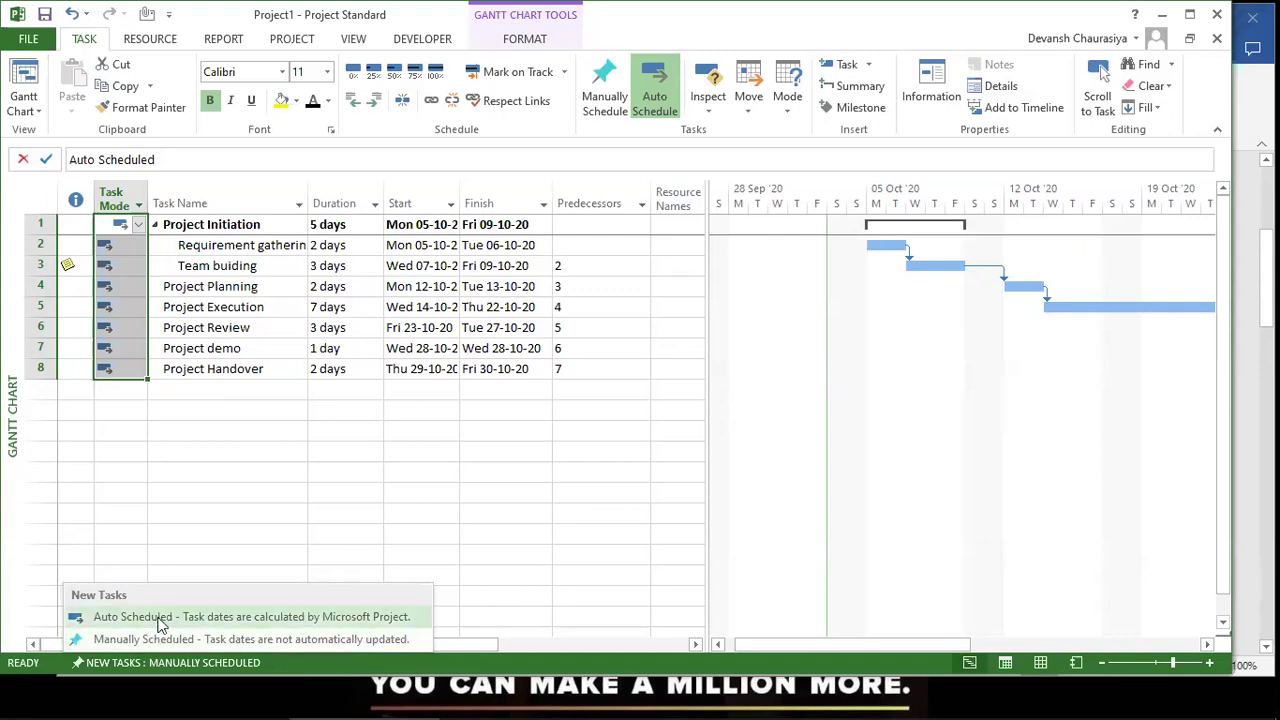
click(529, 467)
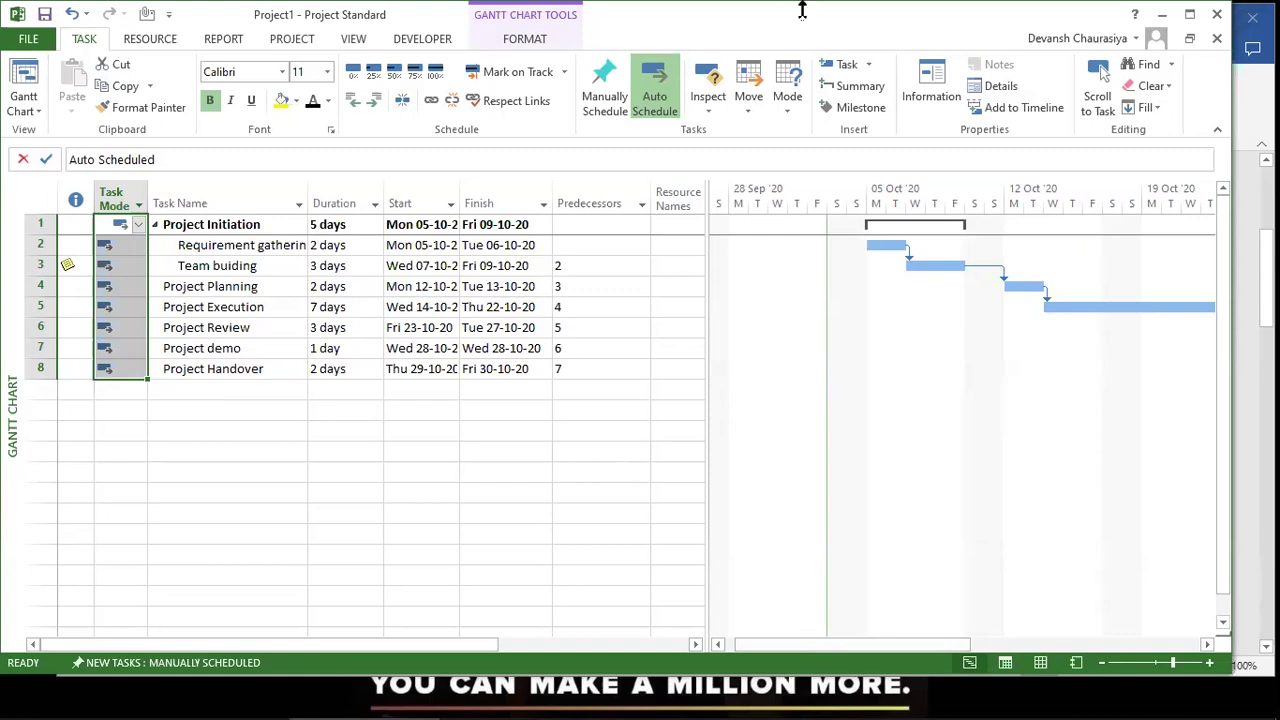
mouse_move(802, 10)
mouse_down()
mouse_move(800, 62)
mouse_move(805, 12)
mouse_up()
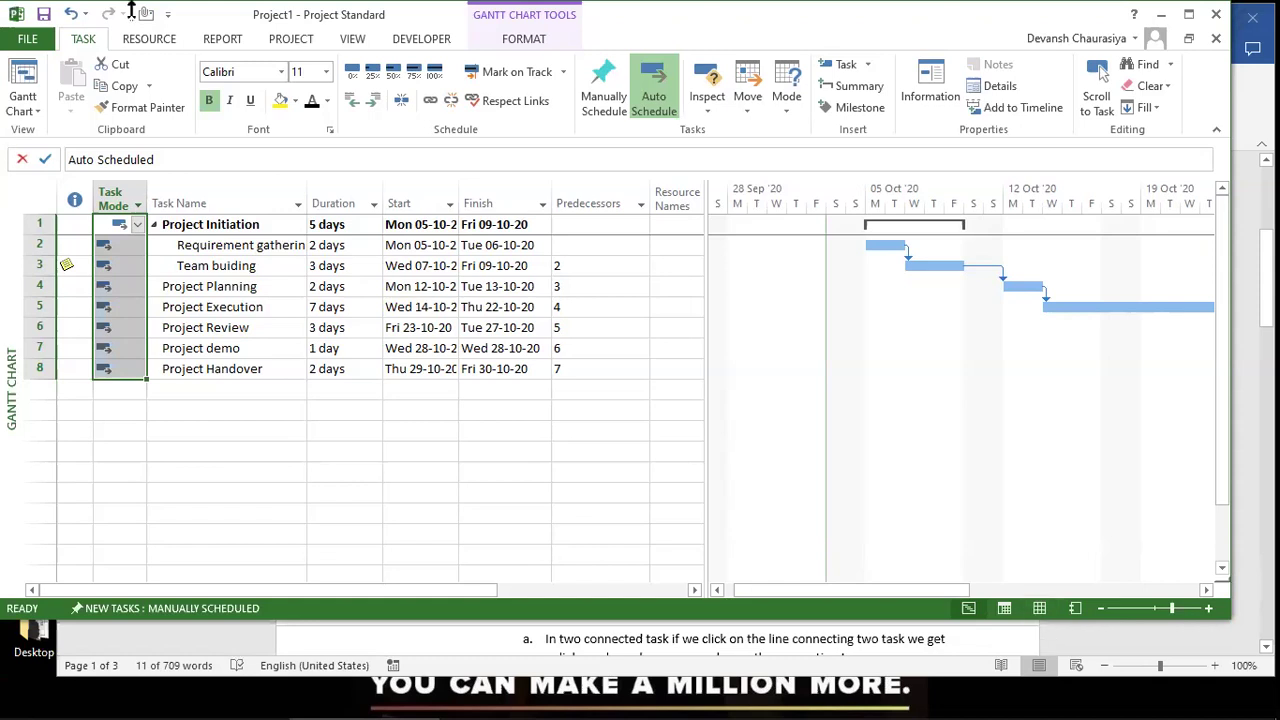
Step: Open and dismiss the Quick Access Toolbar list, then reselect the Gantt Chart view
click(168, 14)
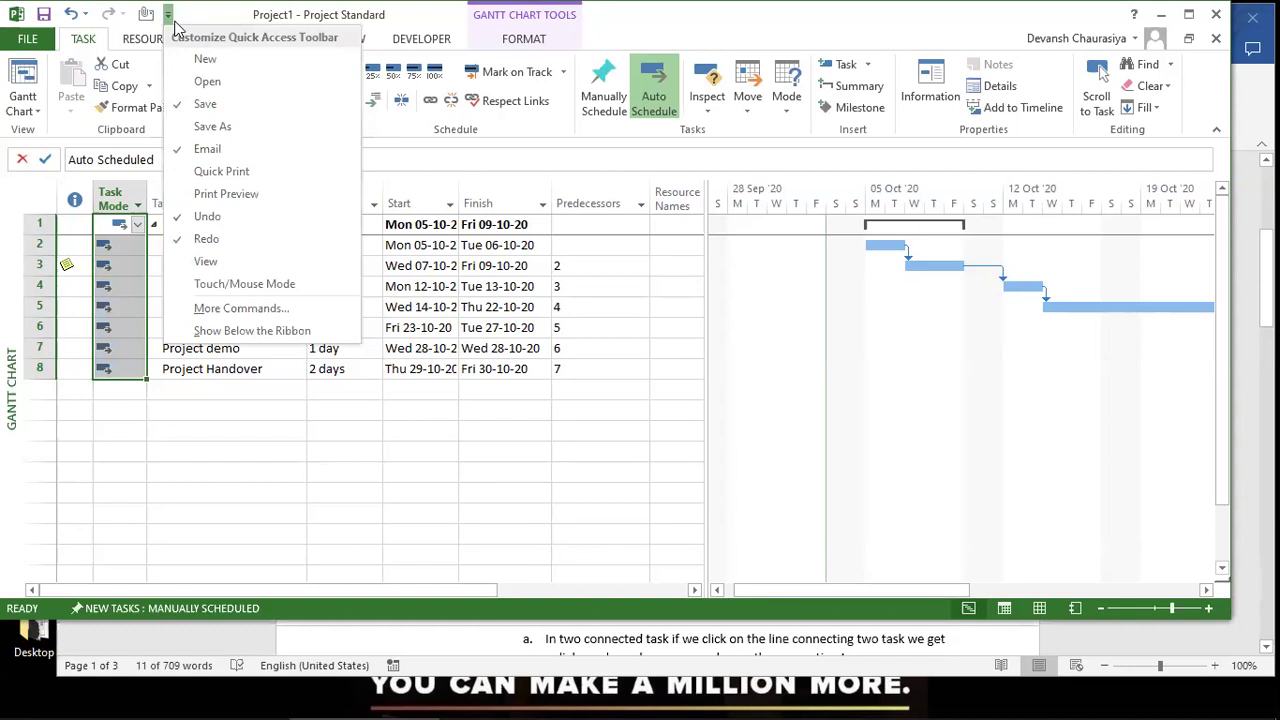
click(474, 598)
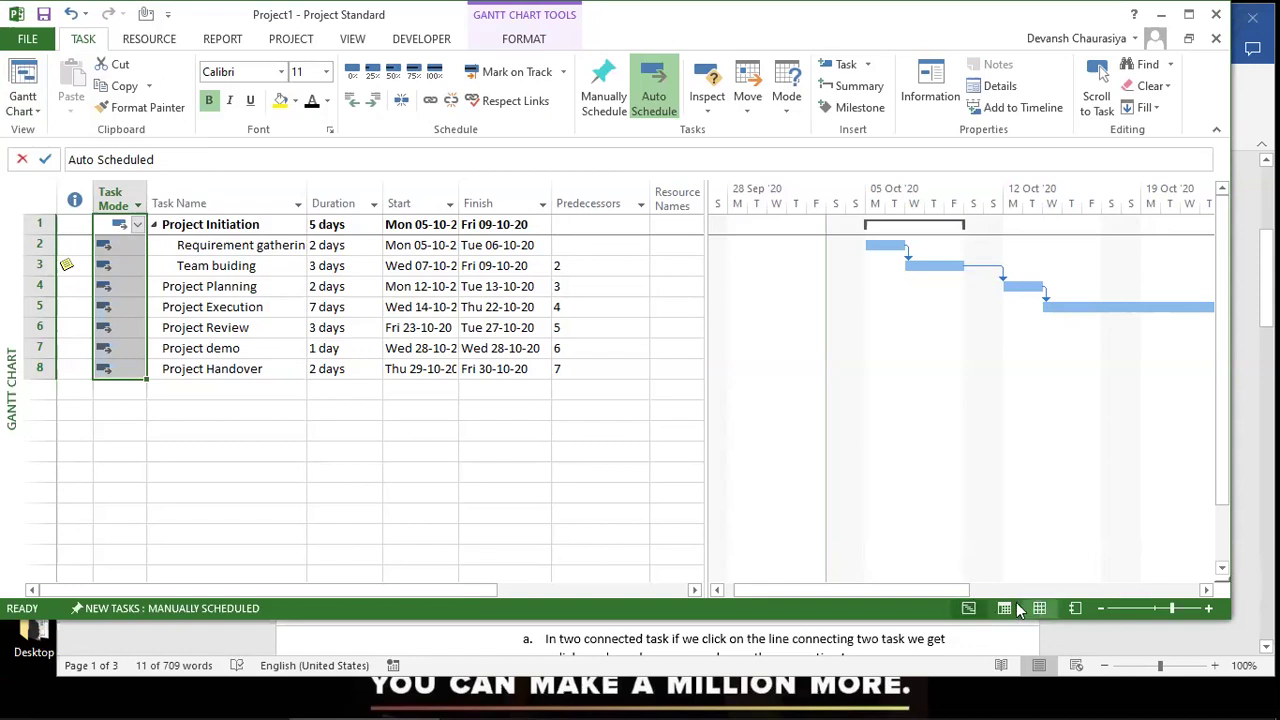
click(36, 113)
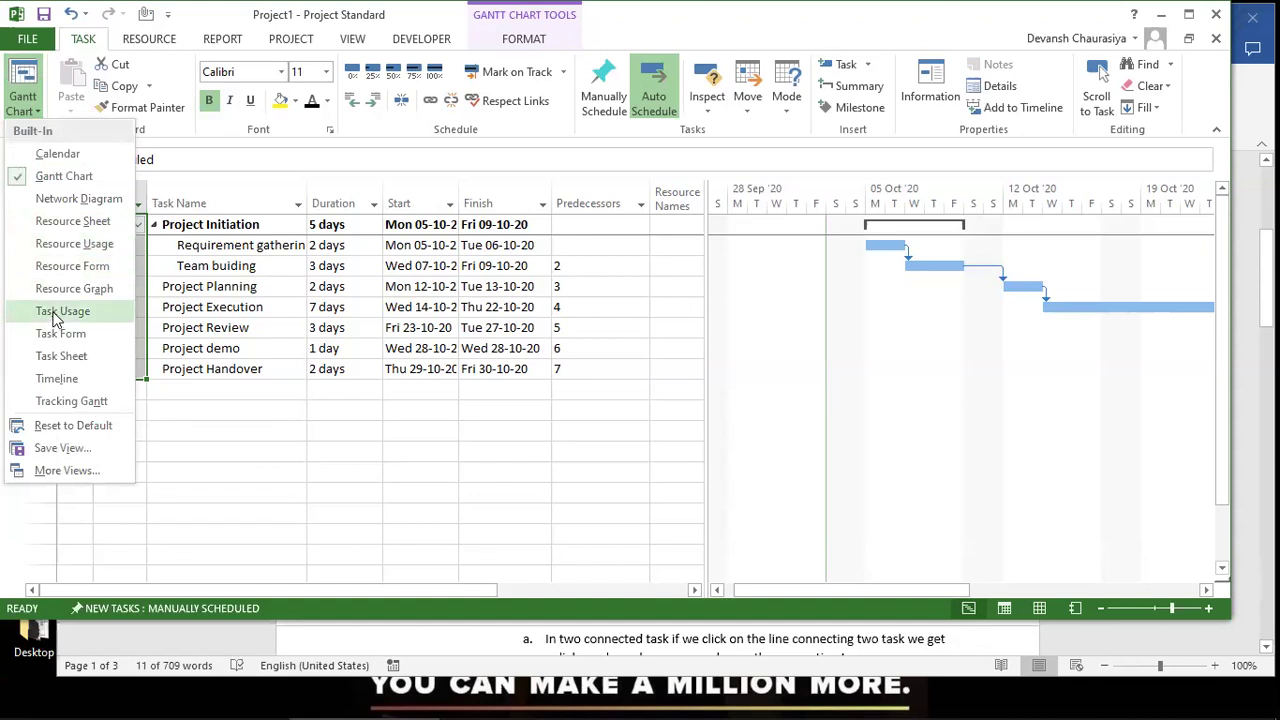
click(90, 178)
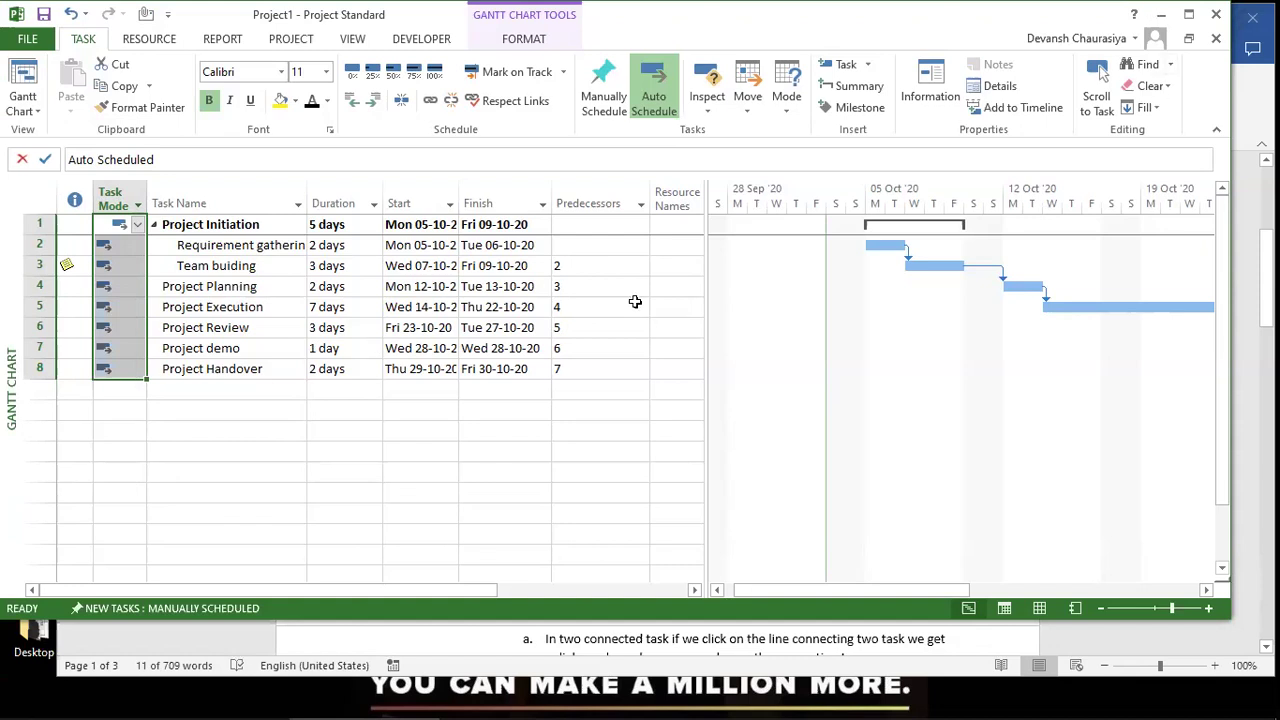
Step: Shrink the task table and narrow the Predecessors column to widen the Gantt chart area
drag(704, 297, 657, 251)
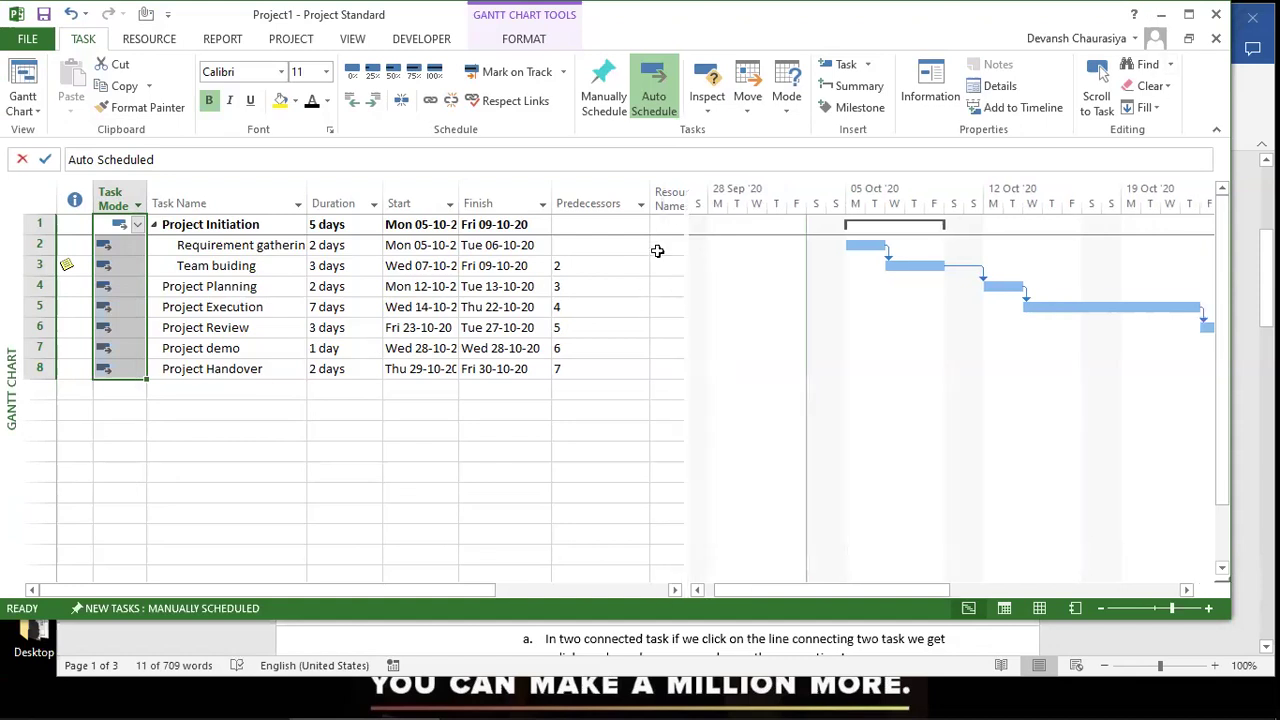
drag(649, 180, 604, 191)
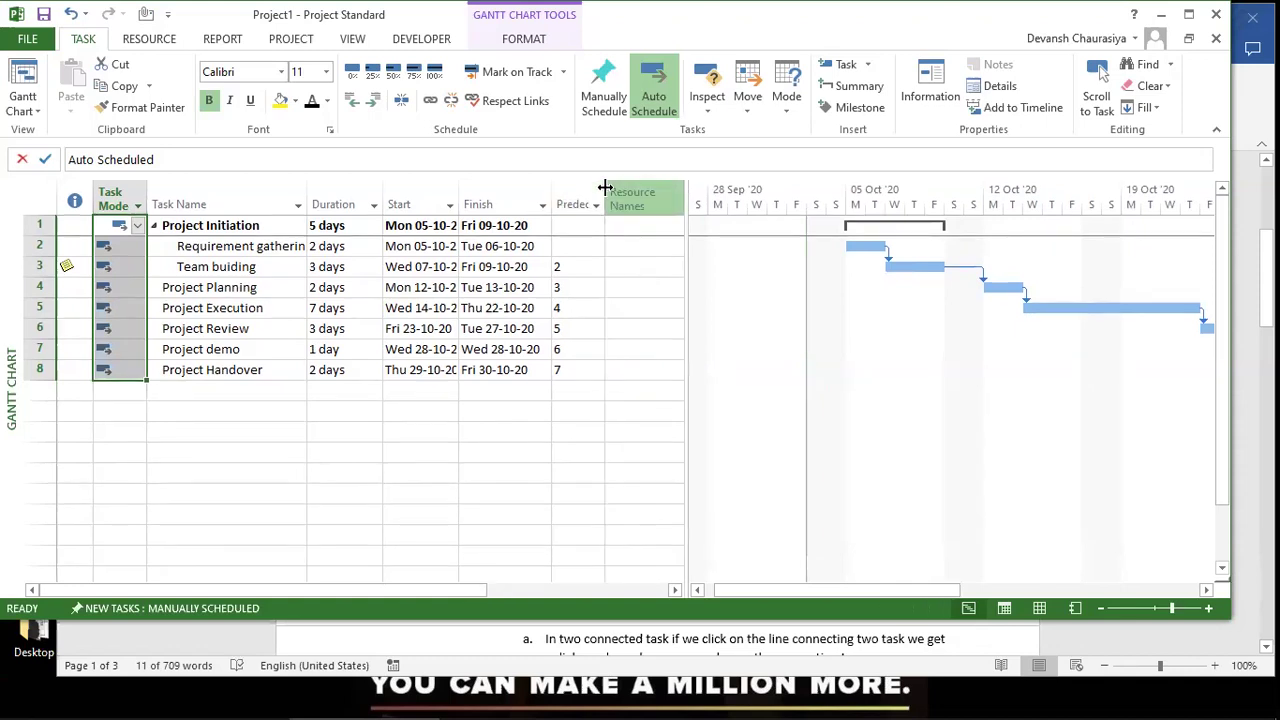
drag(808, 589, 872, 584)
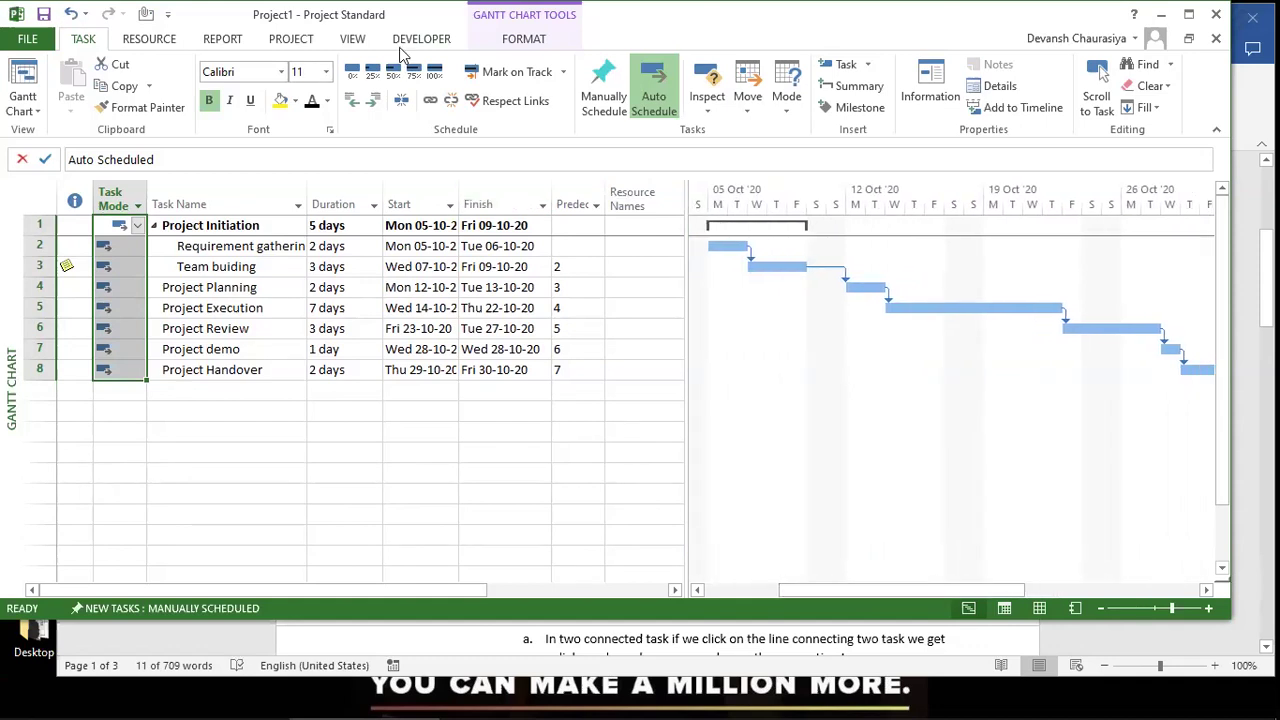
click(352, 40)
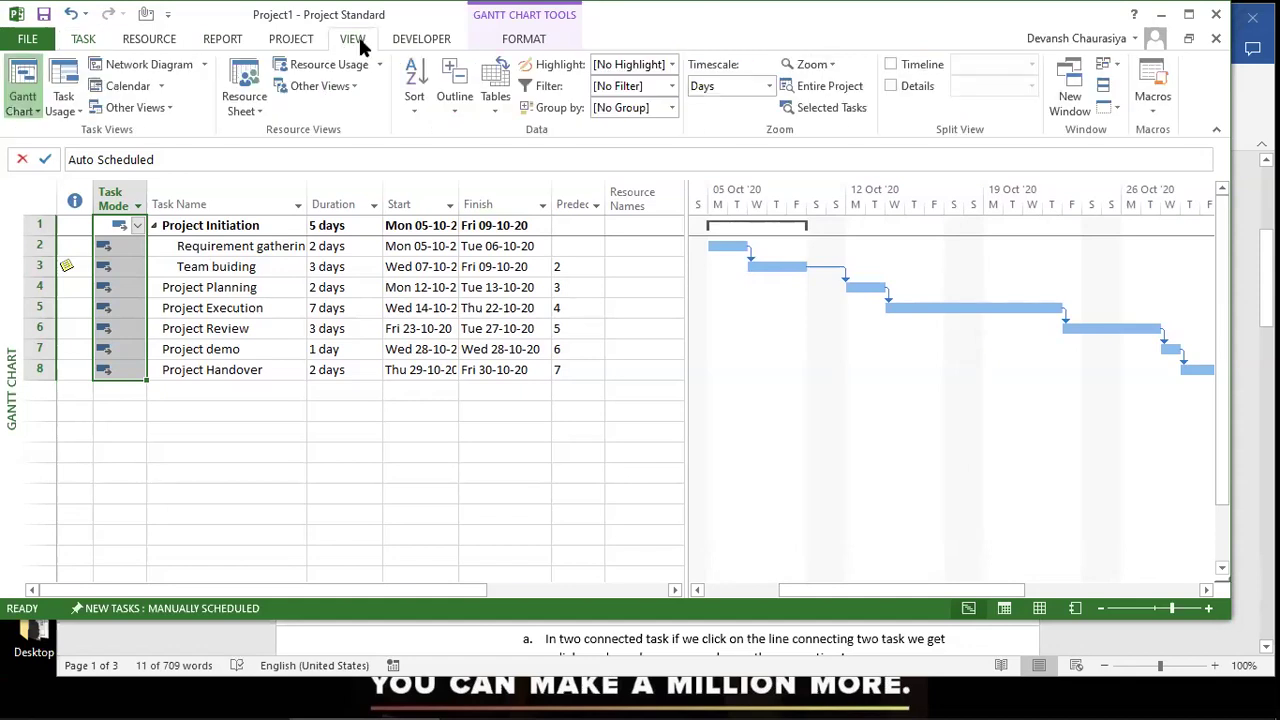
Step: Zoom the timescale to the Entire Project at two-day intervals, then bring Word forward
click(812, 90)
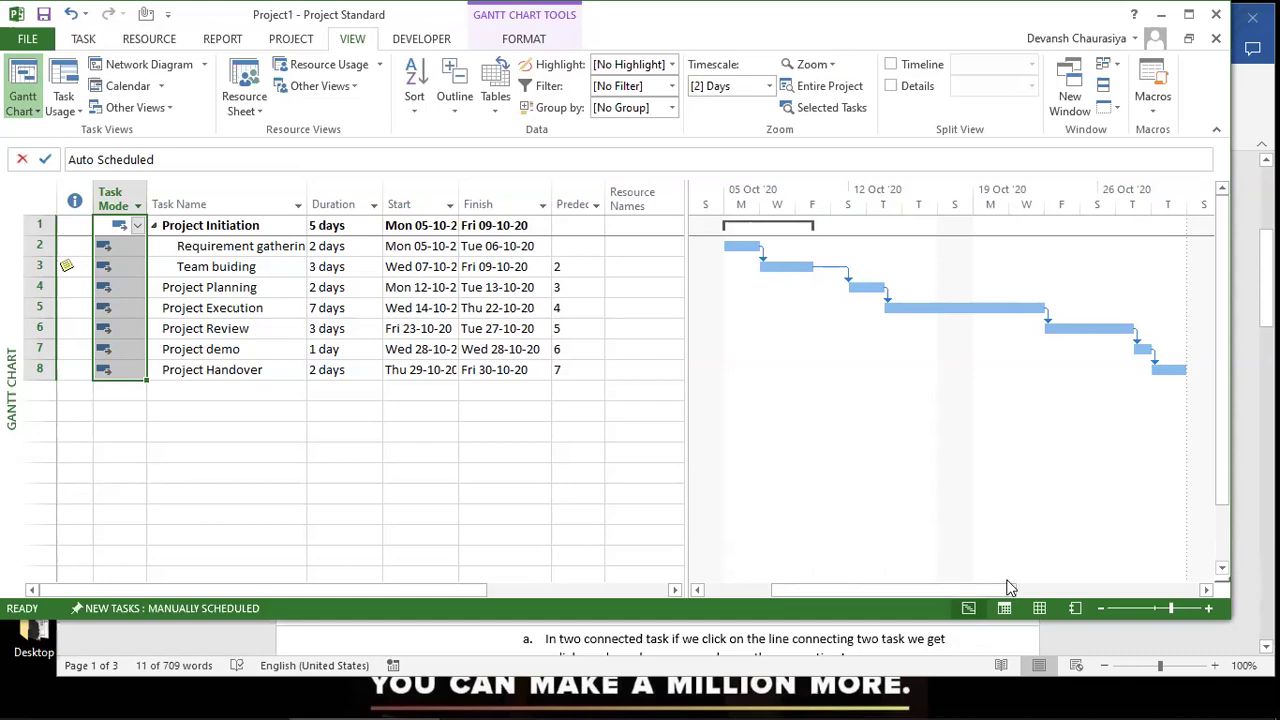
drag(988, 589, 987, 591)
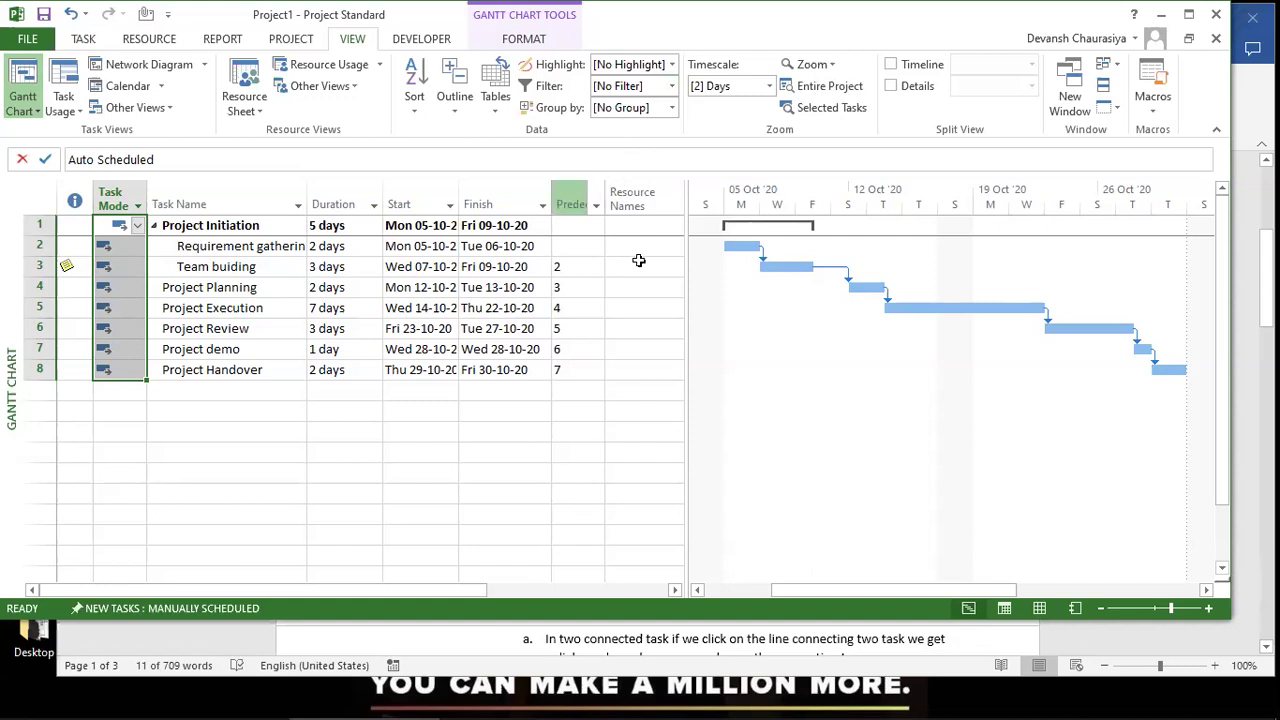
click(345, 644)
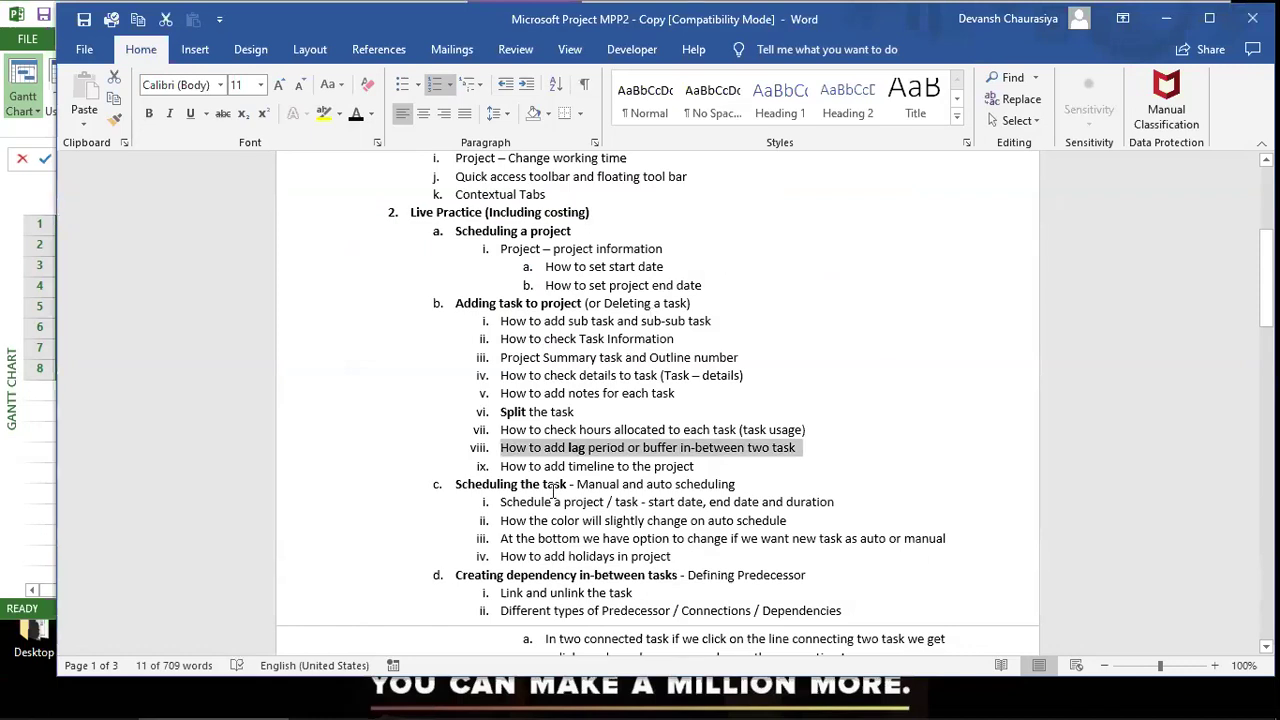
Step: Select the Word outline items from project information through adding tasks, then return to Project
scroll(545, 497, down, 1)
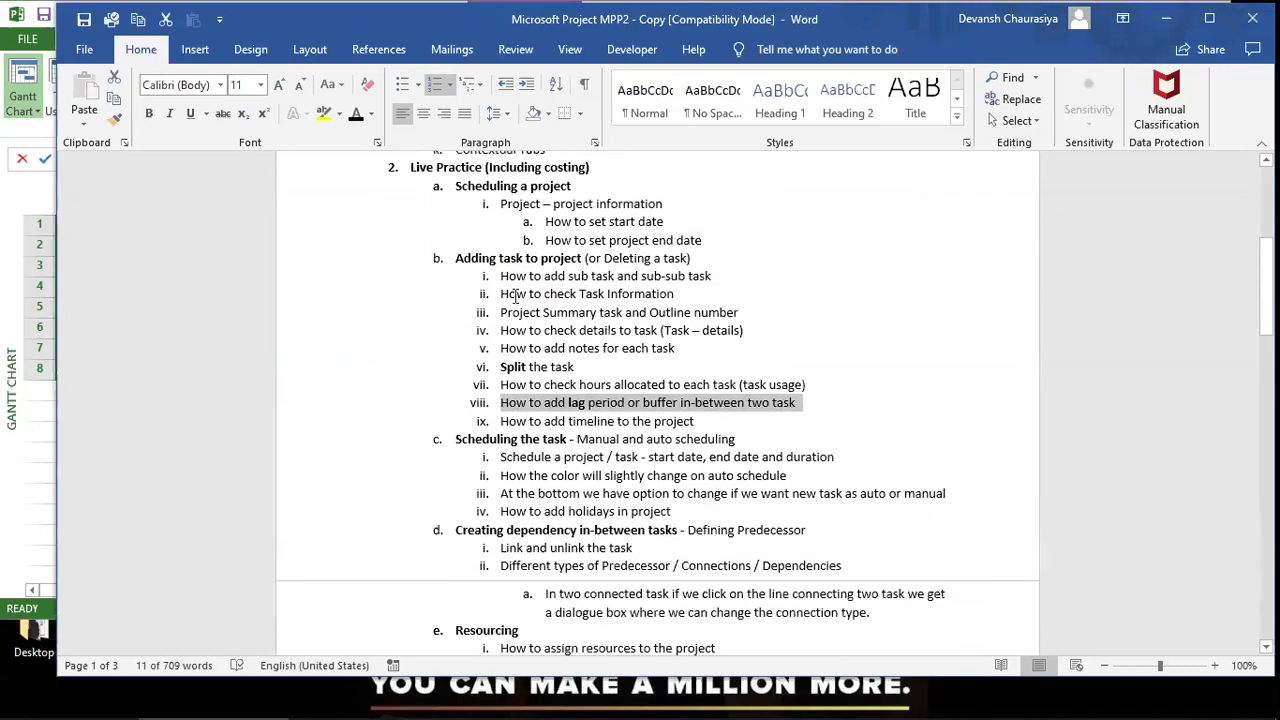
shift+click(714, 275)
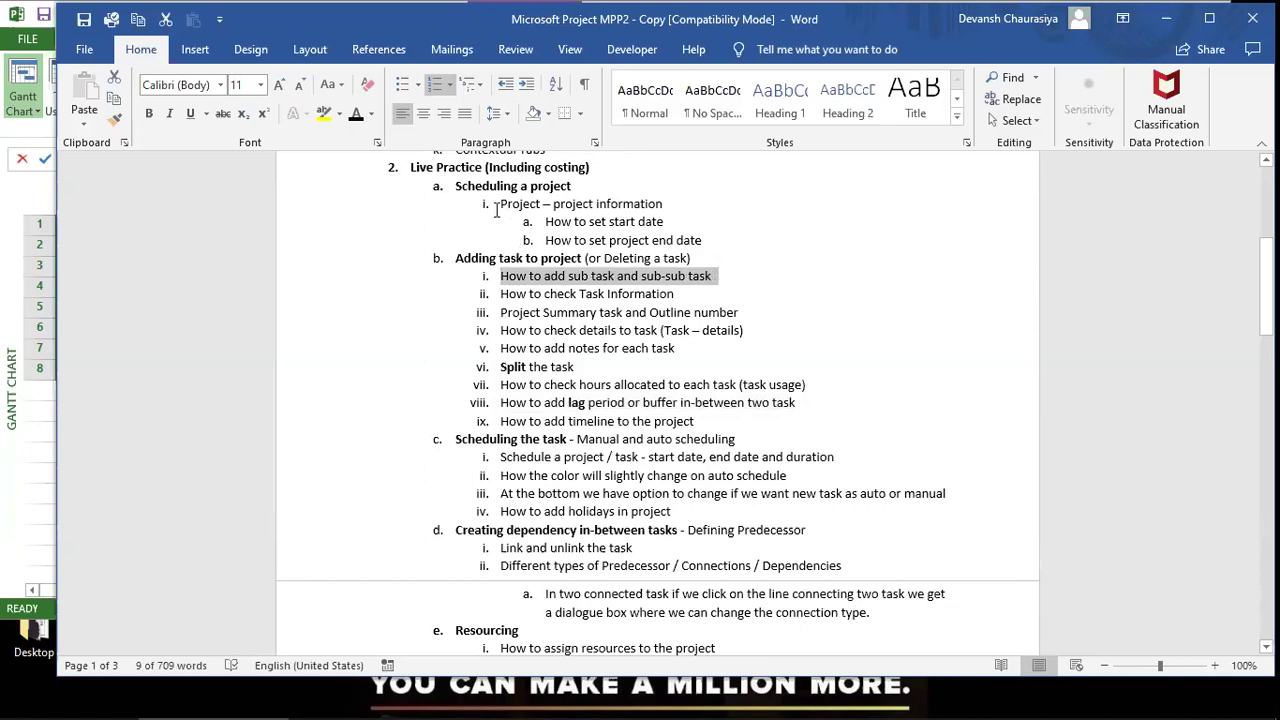
drag(496, 211, 742, 314)
key(alt+Tab)
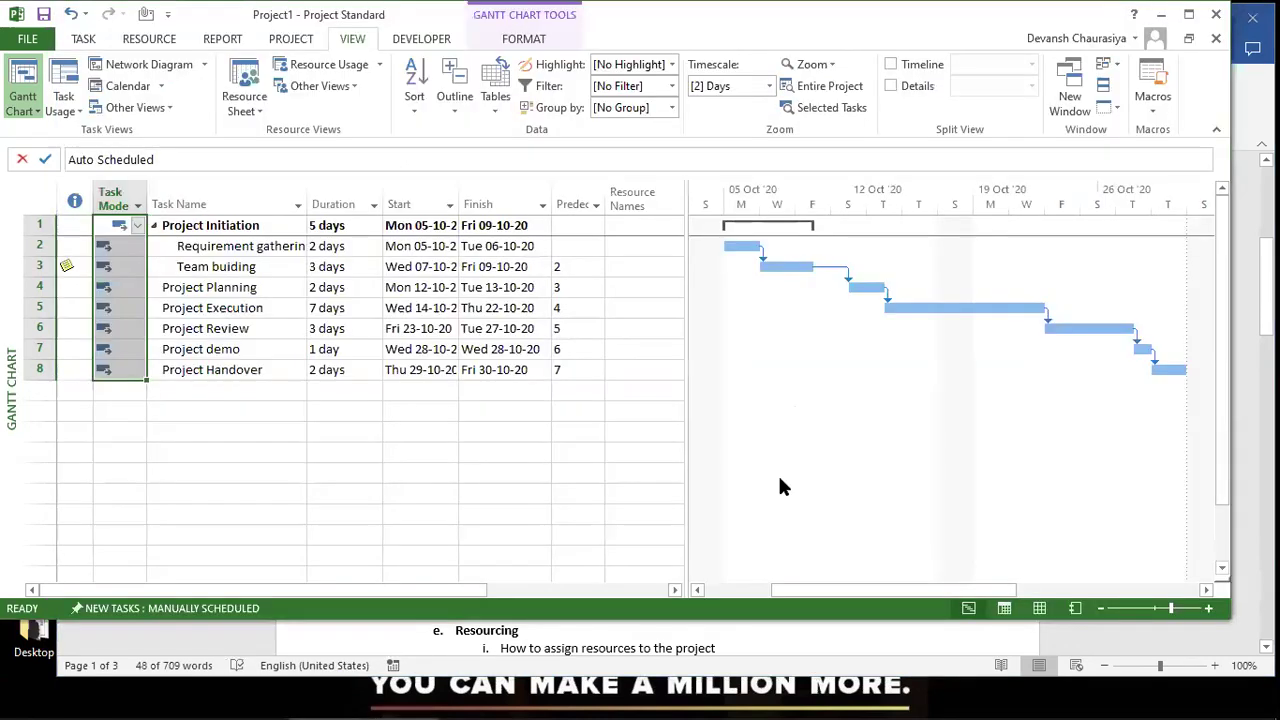
Step: Turn on Outline Number so task names show 1, 1.1, 1.2 and 2–6, then bring Word forward
click(205, 246)
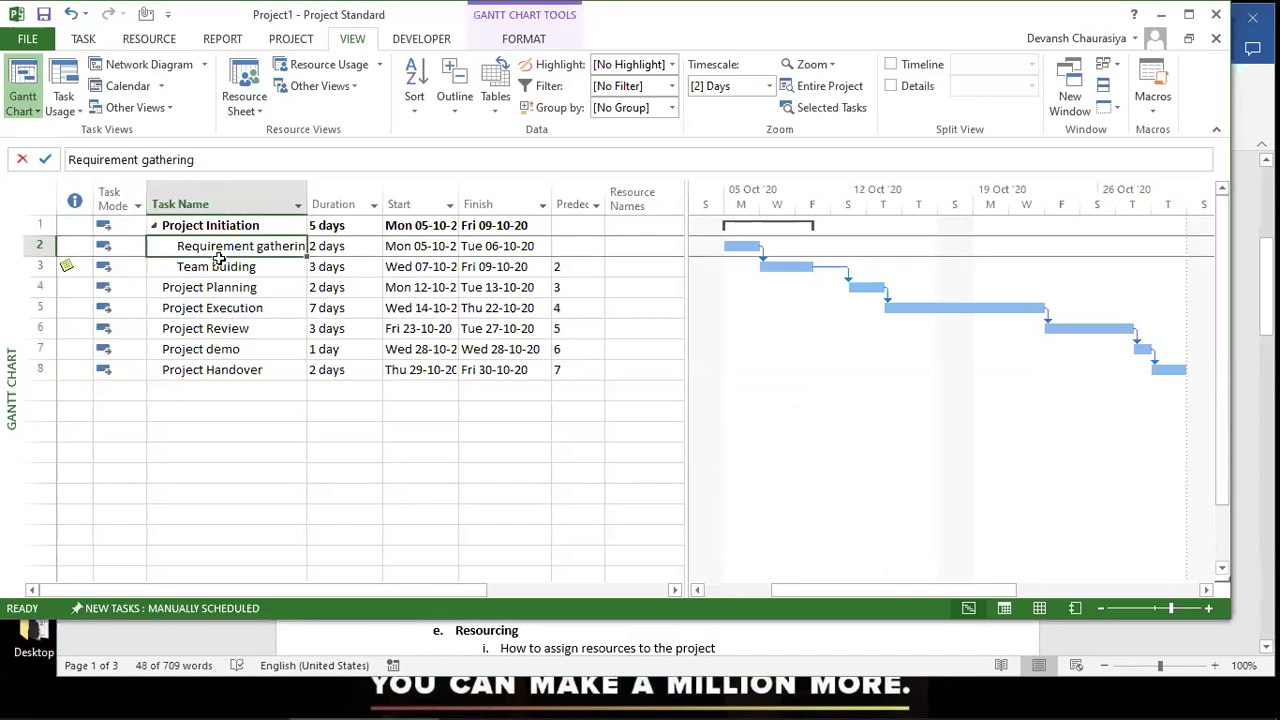
drag(213, 226, 213, 380)
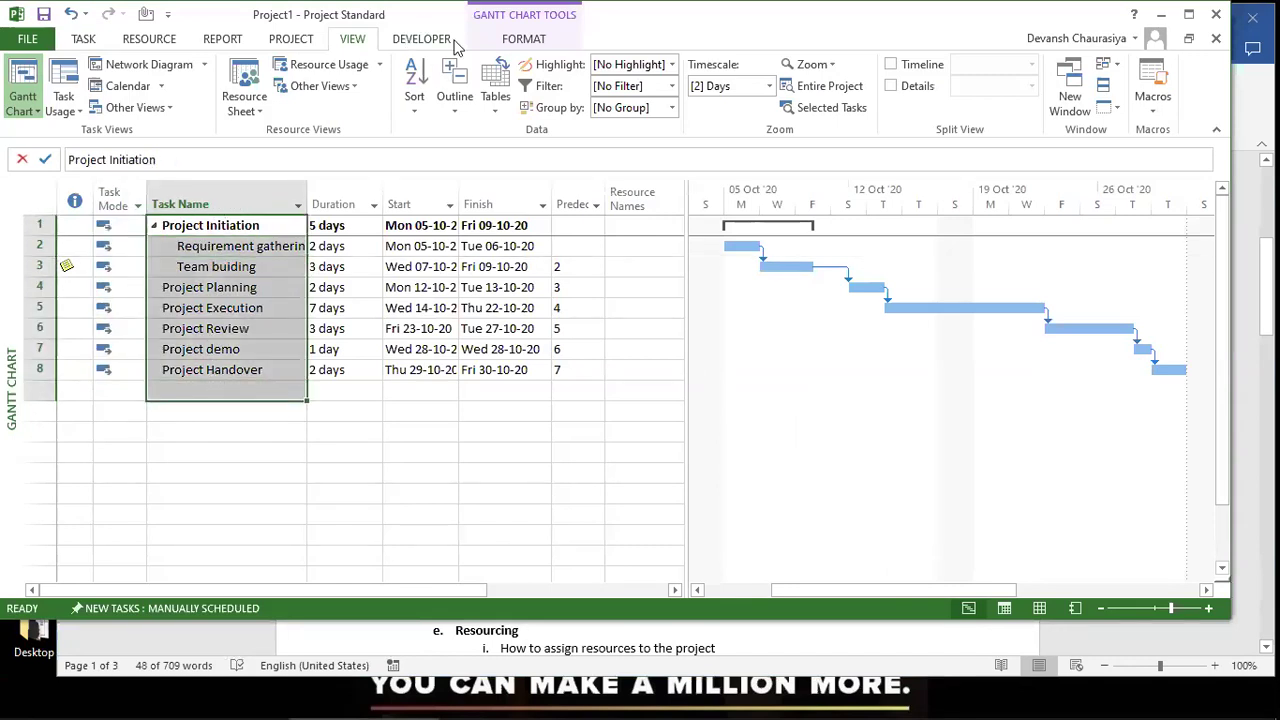
click(524, 42)
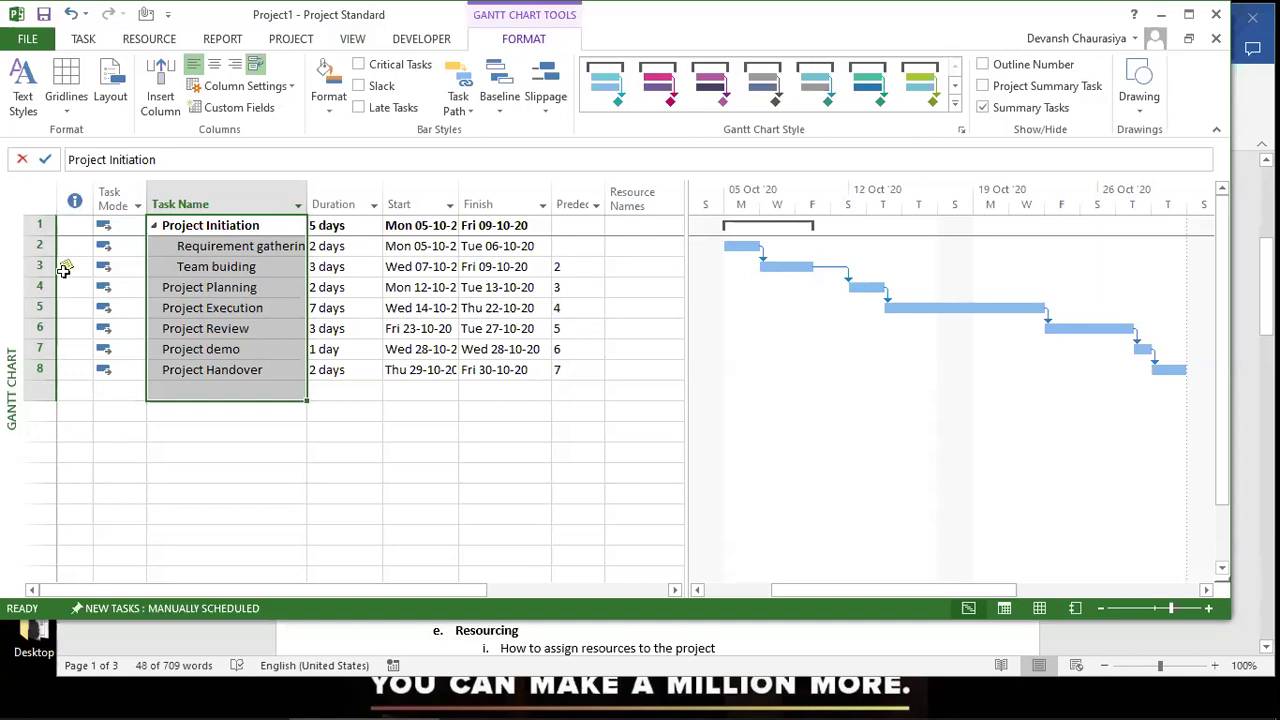
click(984, 65)
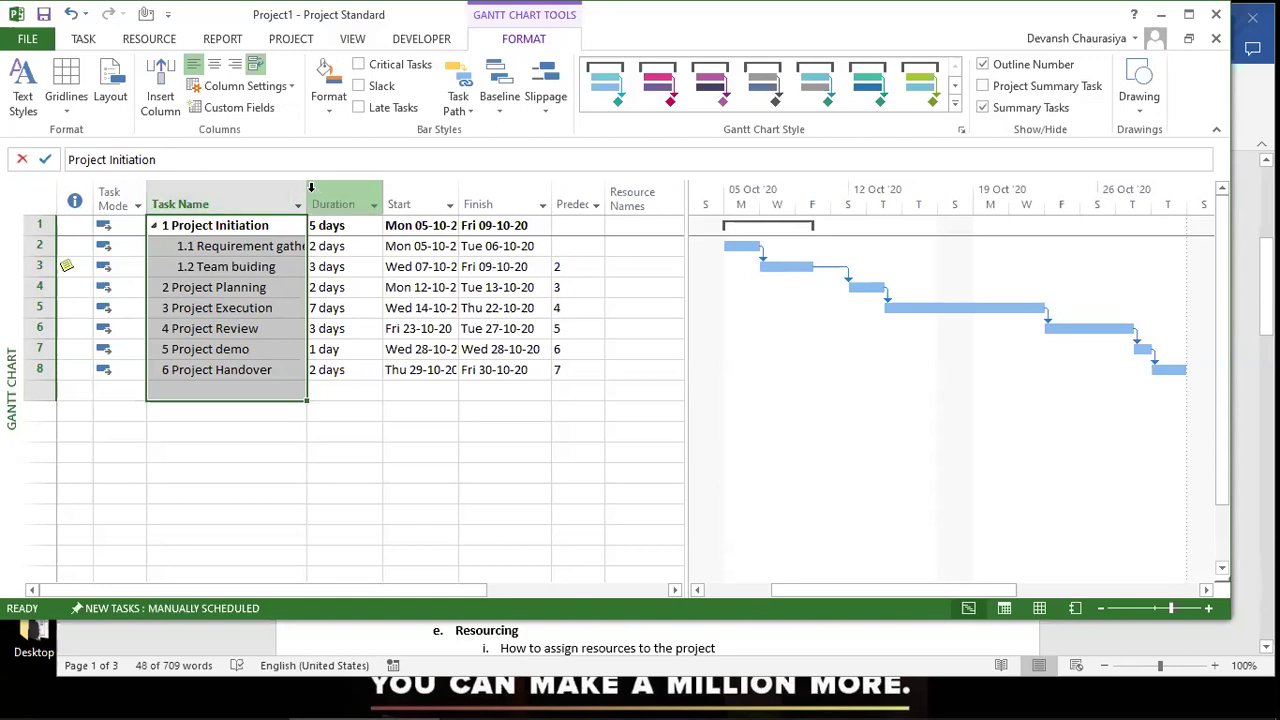
click(638, 636)
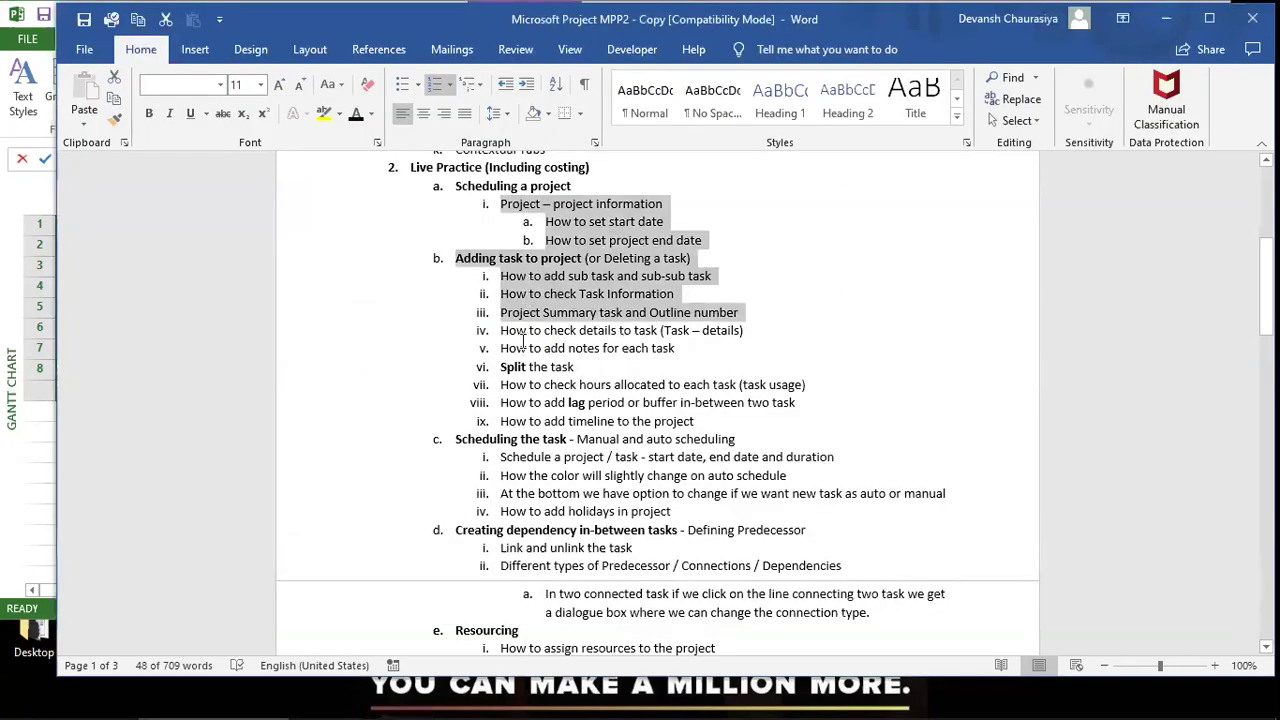
Step: Extend the Word outline selection through 'Split the task' and return to Project
drag(738, 330, 576, 368)
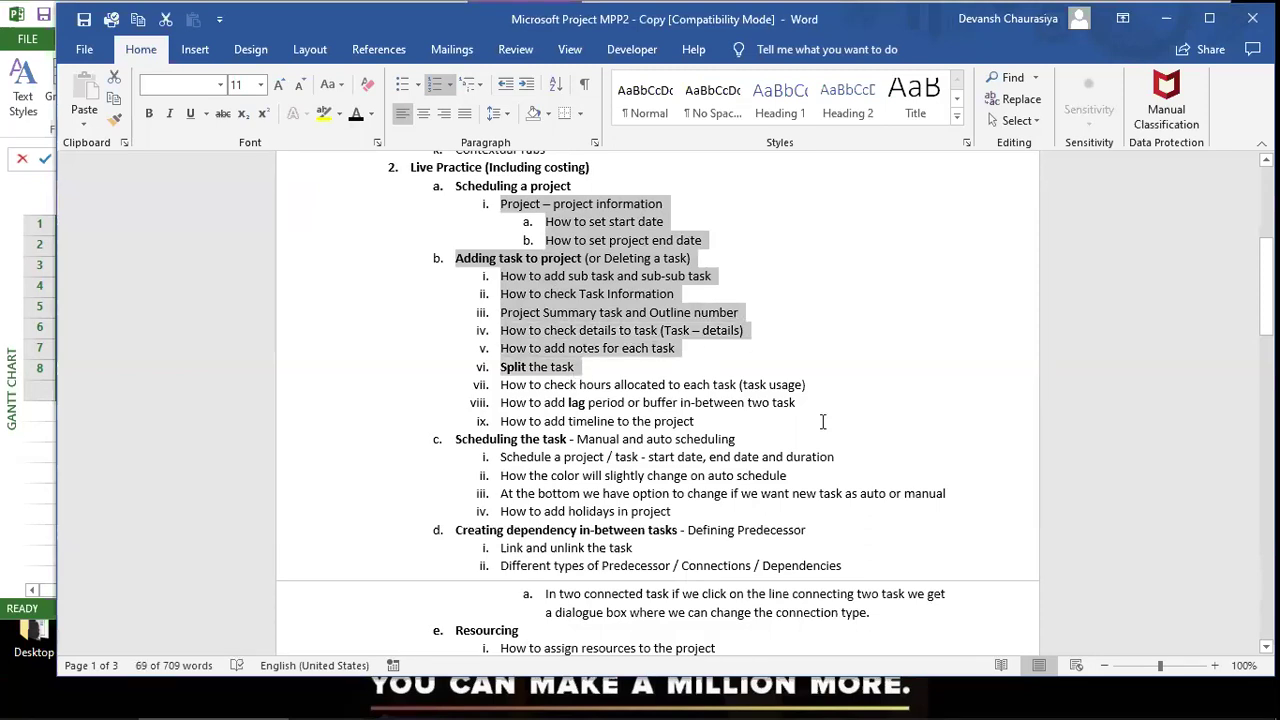
key(alt+Tab)
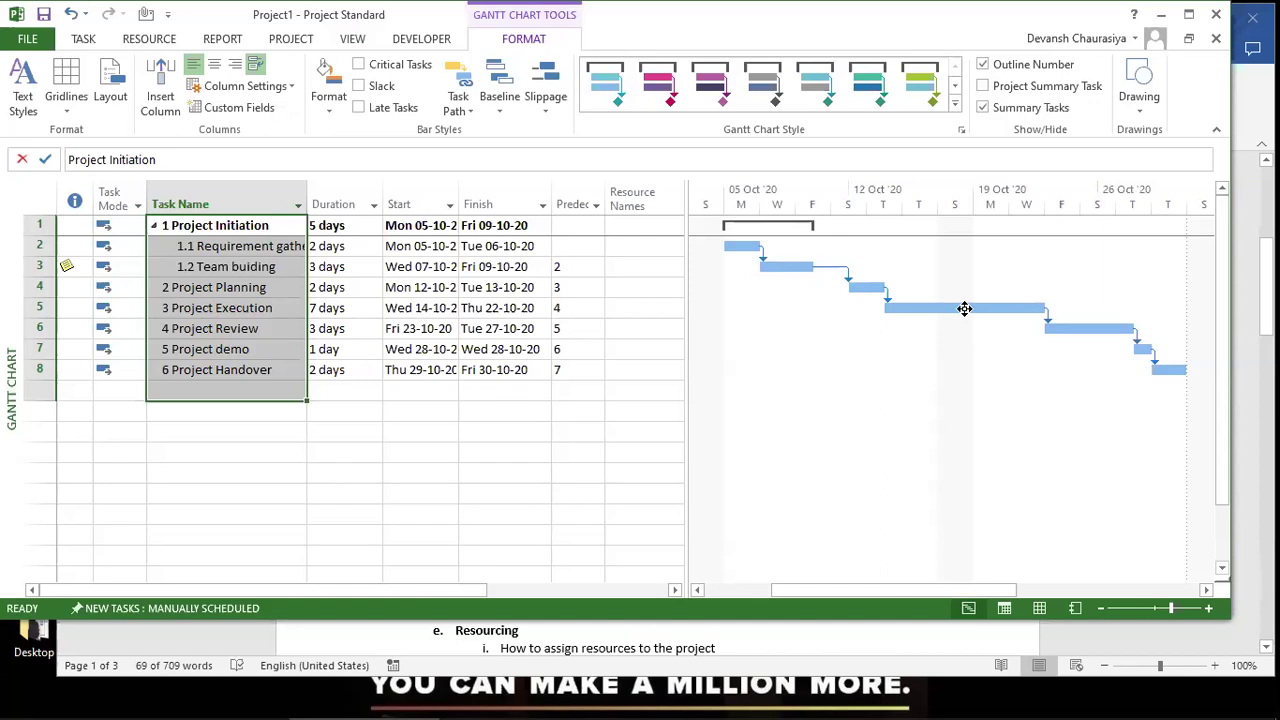
Step: Try Split Task and Unlink Tasks on Project Execution, undo the unlink, then switch to Word
click(966, 308)
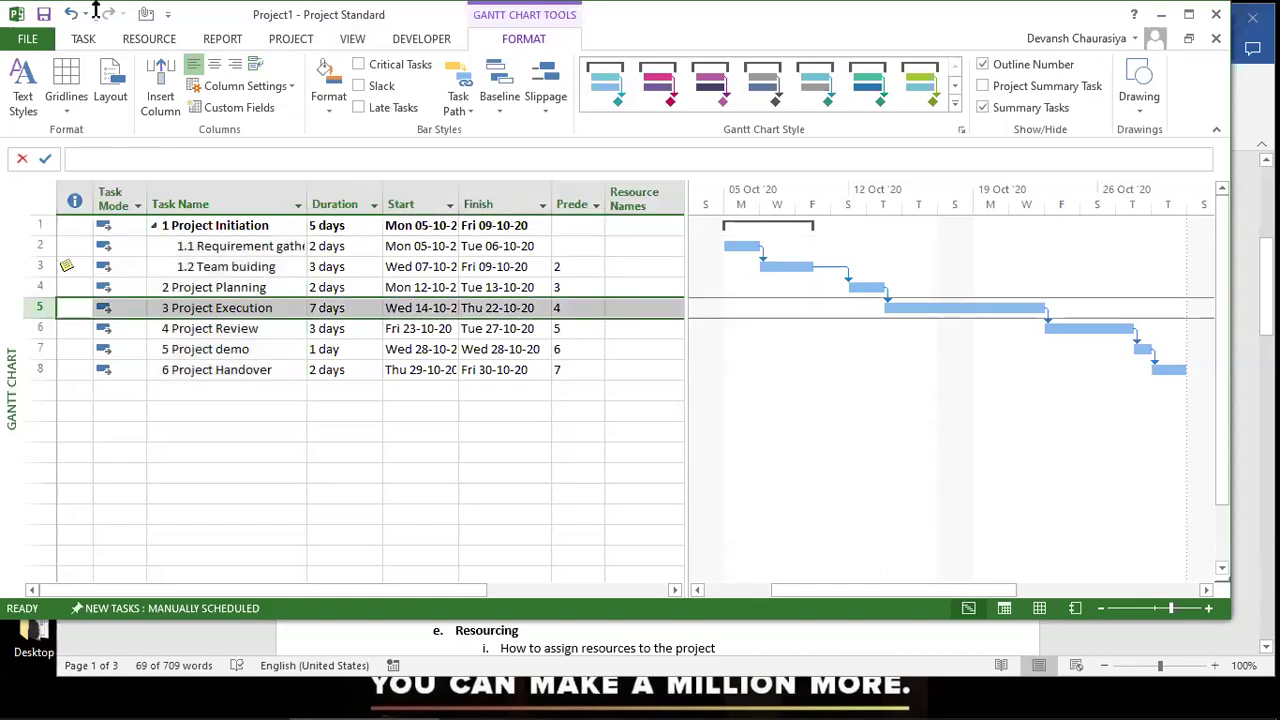
click(83, 38)
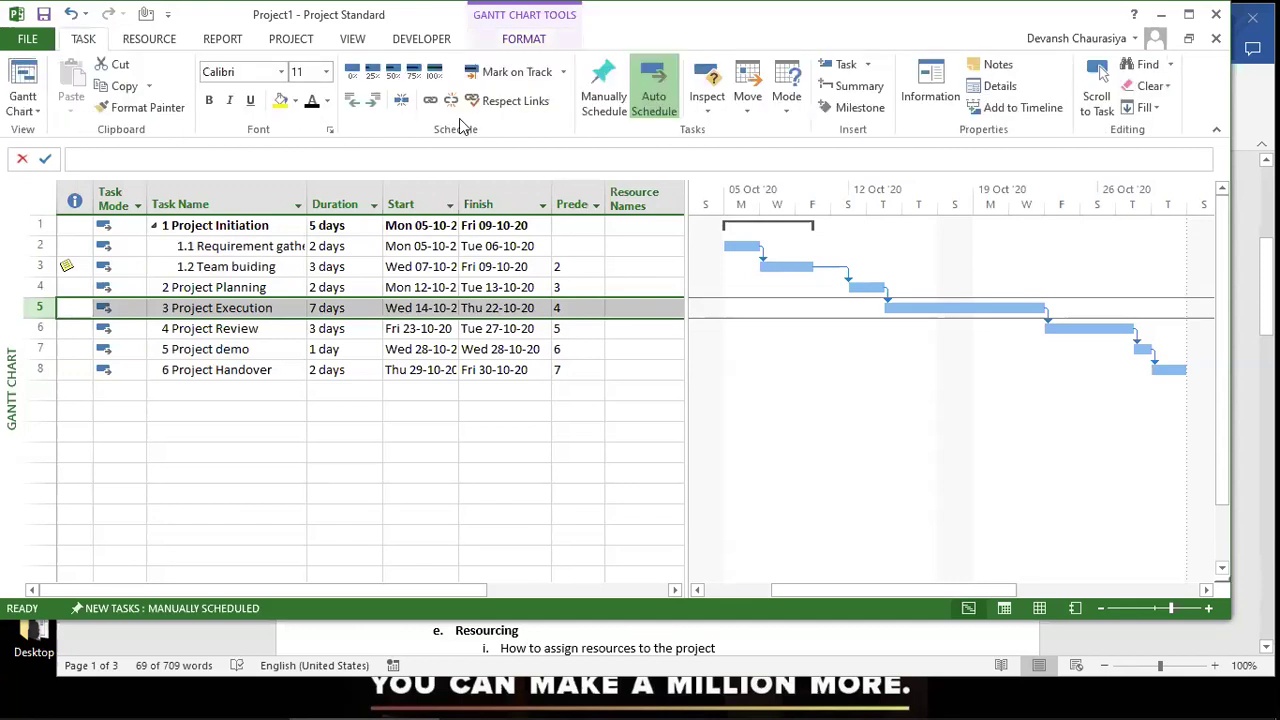
click(400, 100)
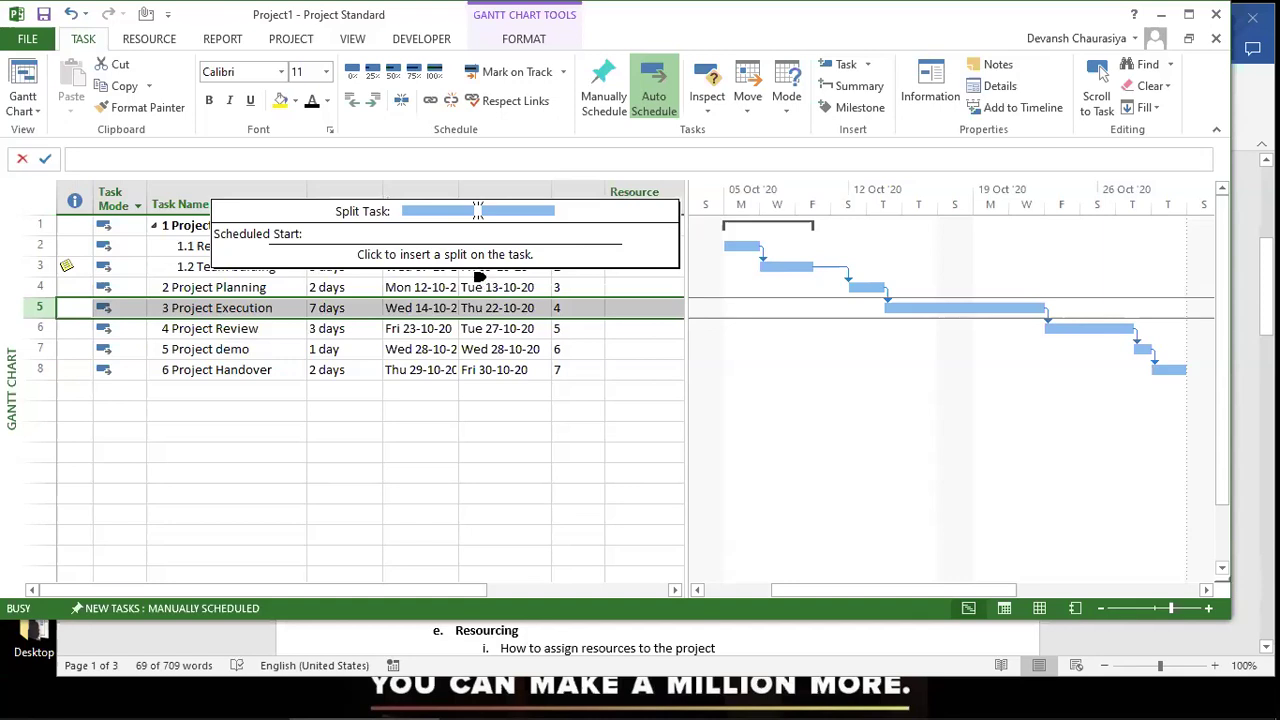
click(451, 100)
key(ctrl+z)
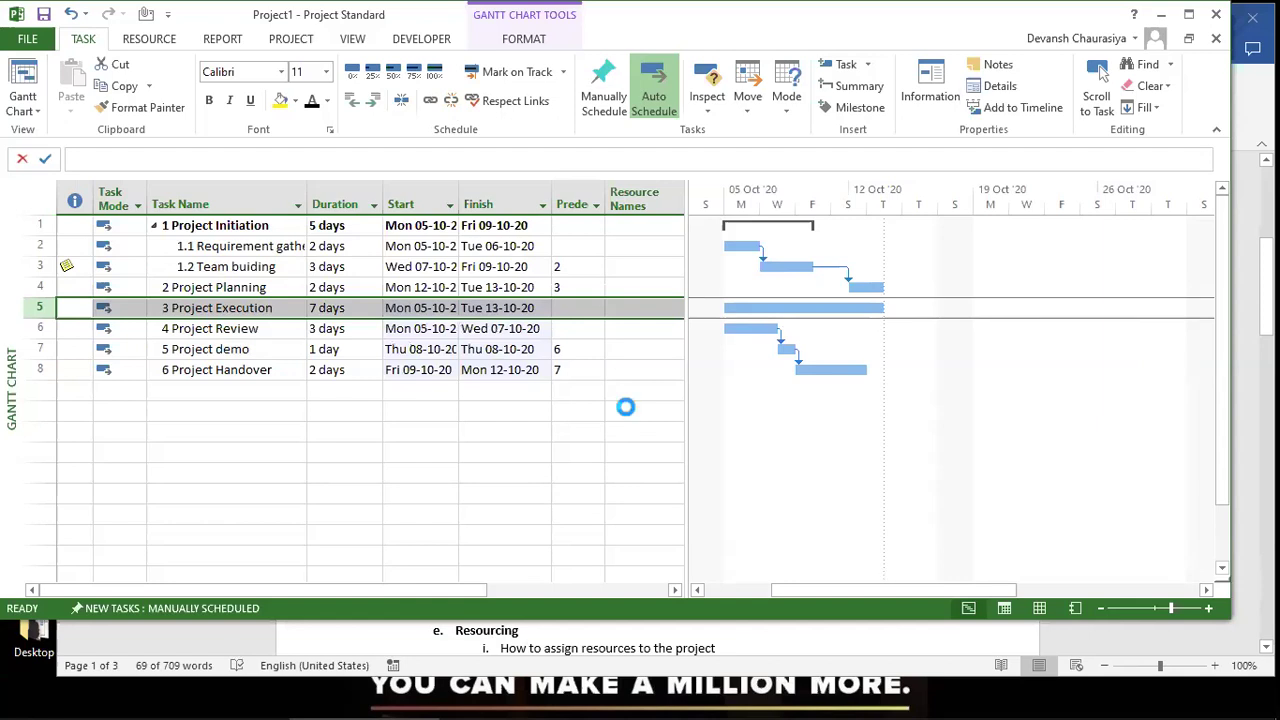
key(alt+Tab)
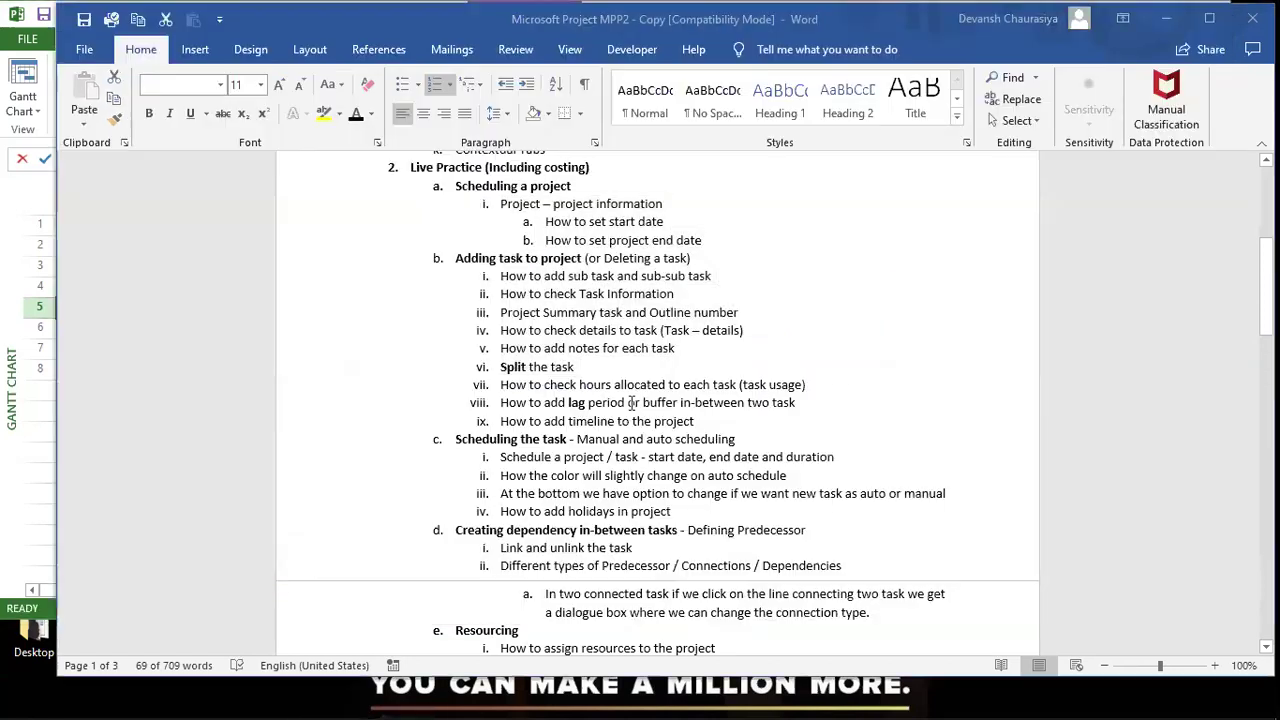
Step: Select the Word outline from 'Project – project information' through line vii, then return to Project
drag(498, 203, 590, 375)
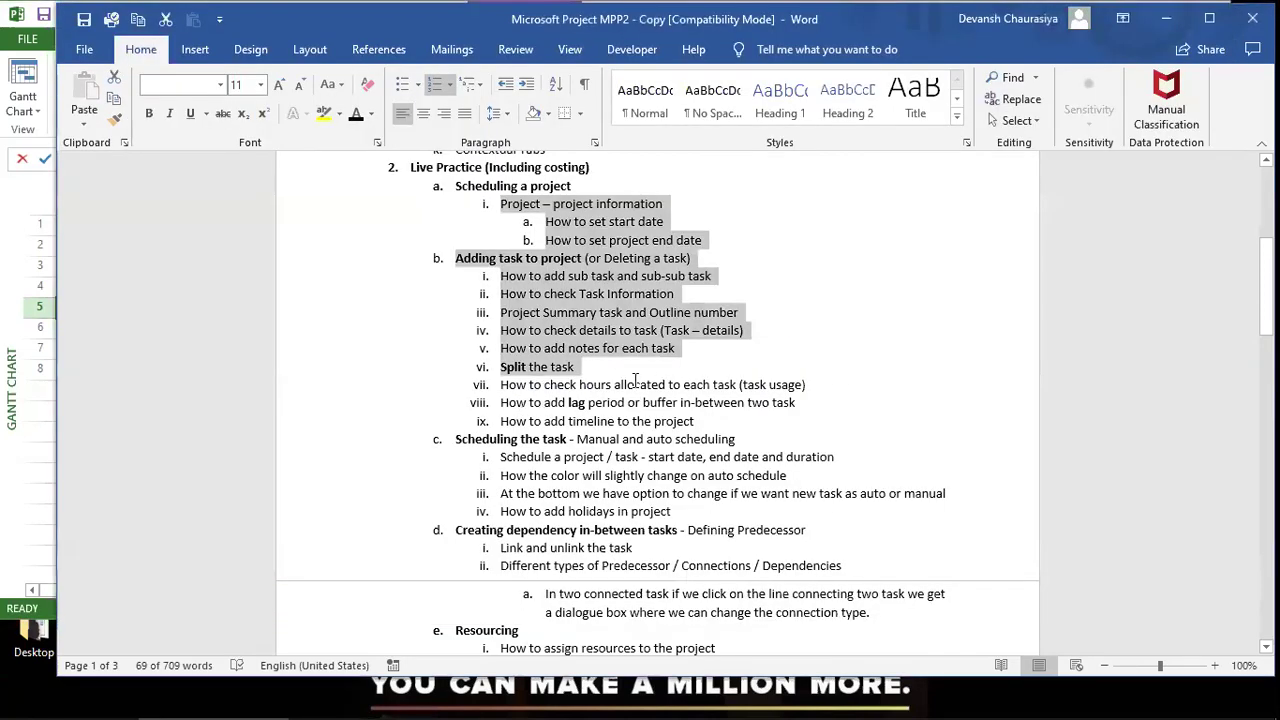
shift+click(635, 380)
shift+click(813, 383)
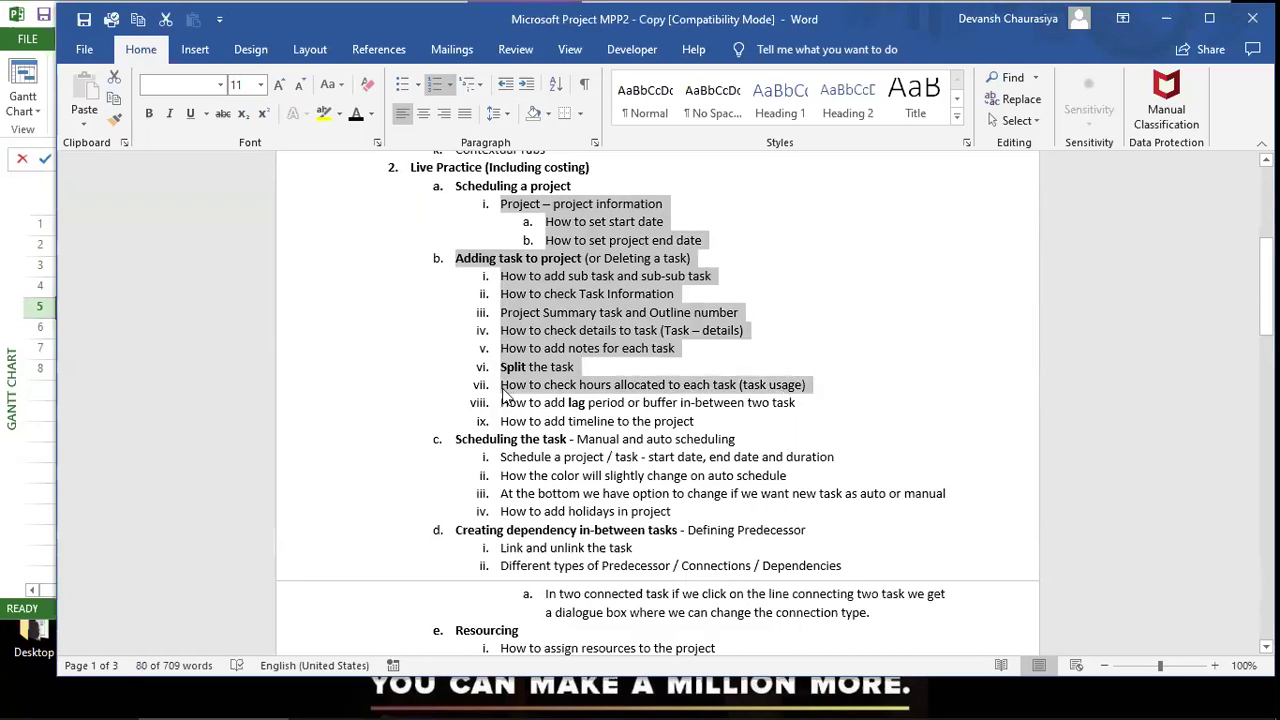
key(alt+Tab)
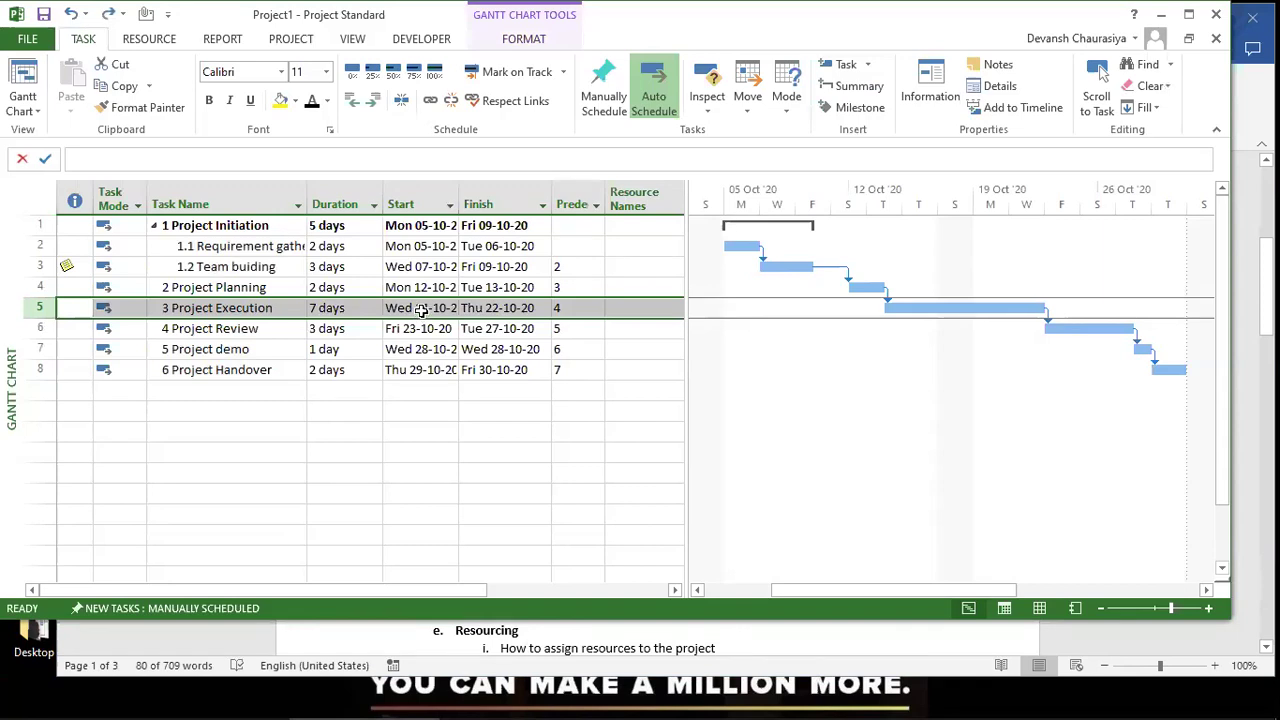
click(422, 310)
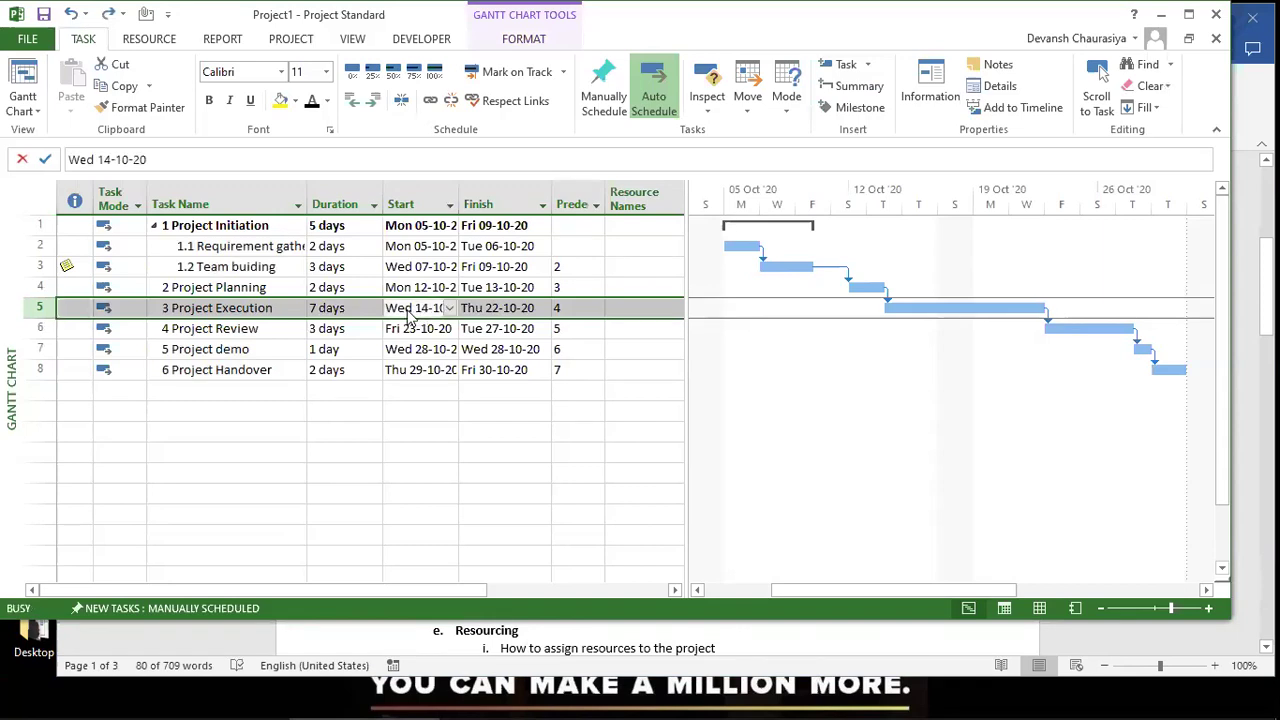
double_click(414, 311)
click(408, 165)
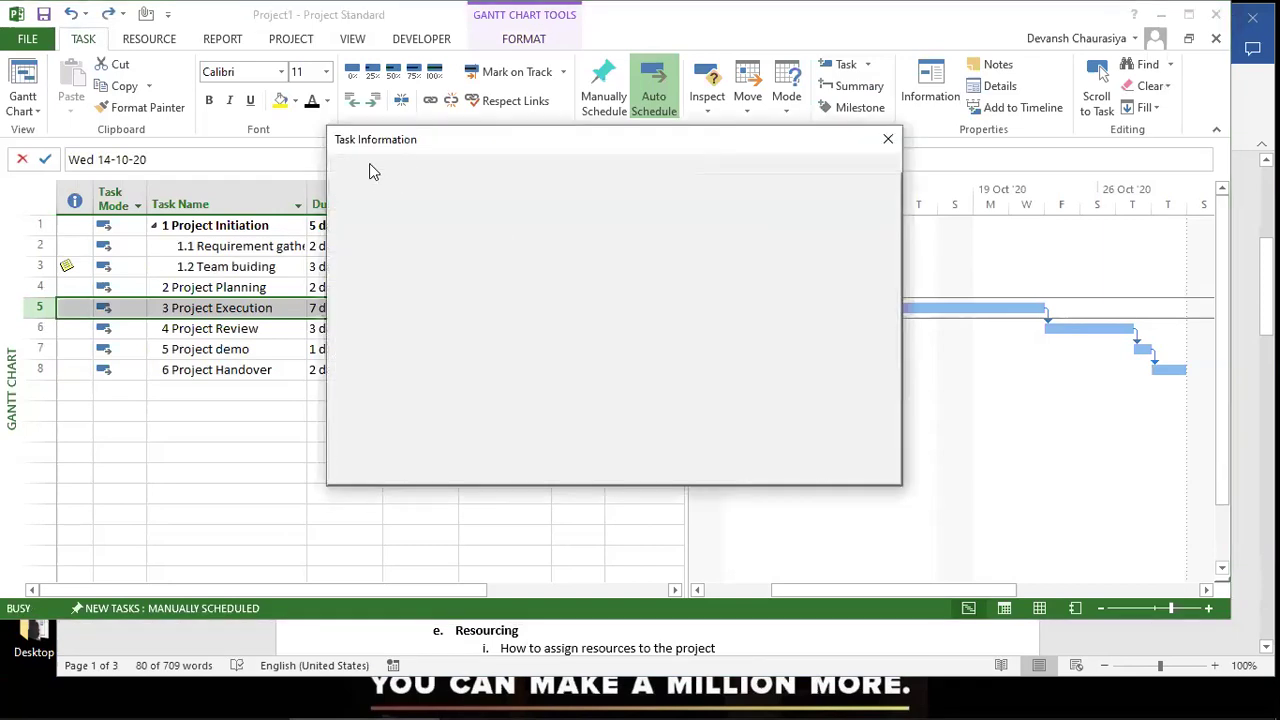
click(358, 166)
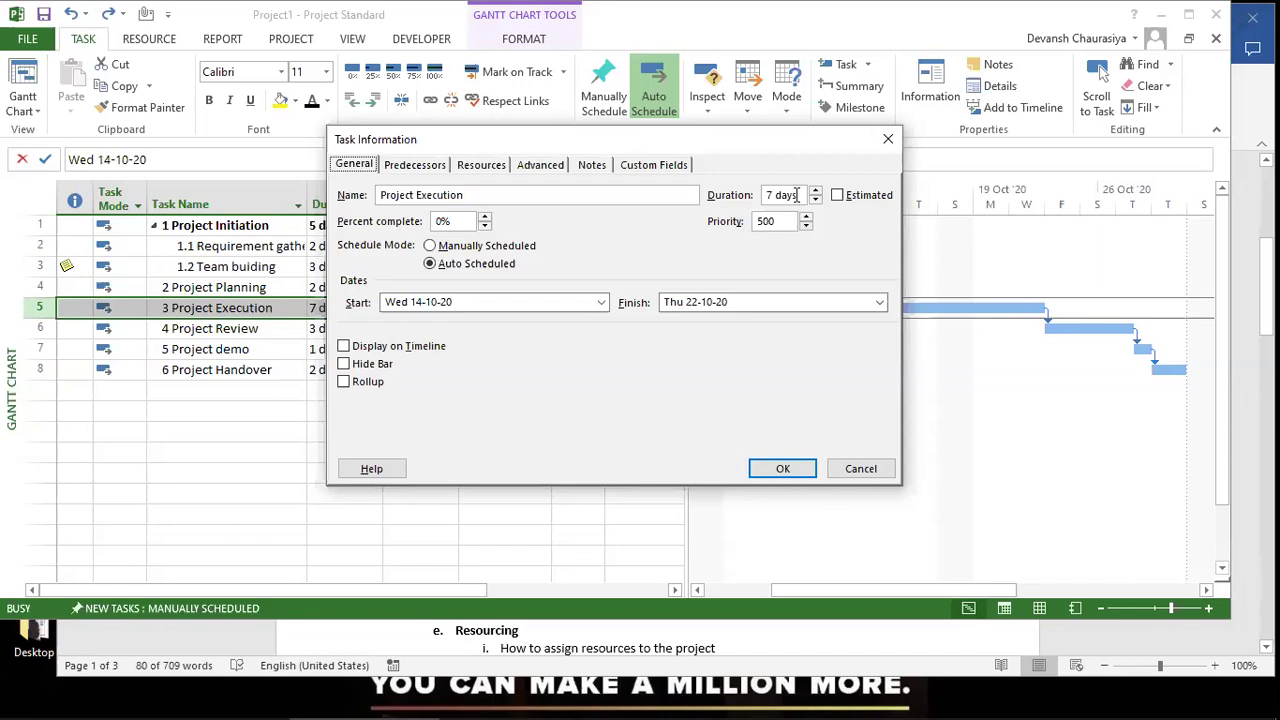
drag(797, 195, 756, 195)
click(433, 166)
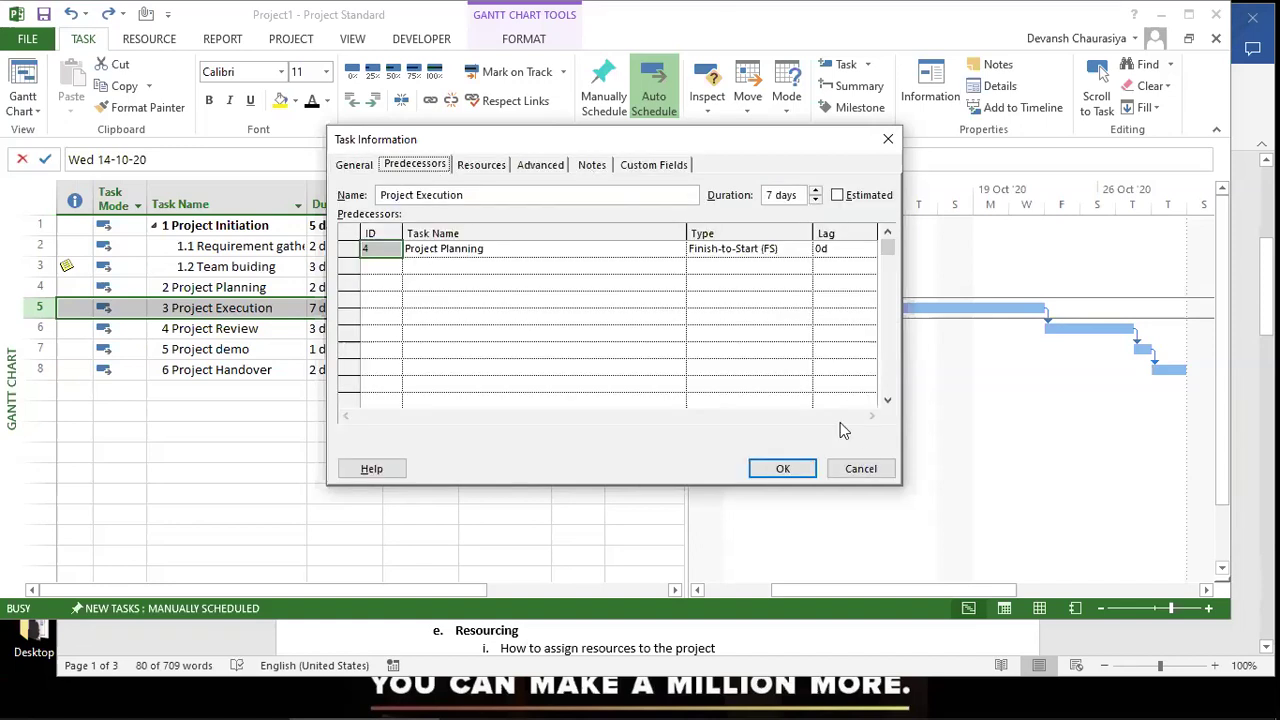
click(860, 469)
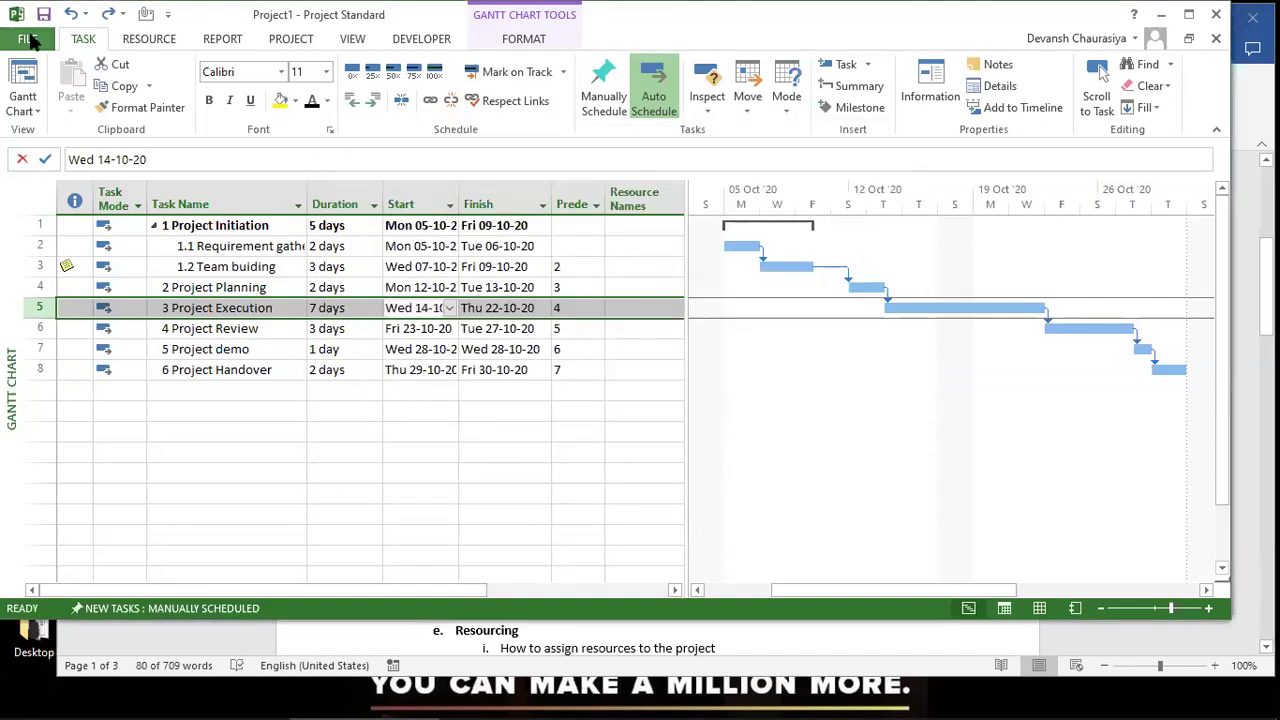
click(28, 39)
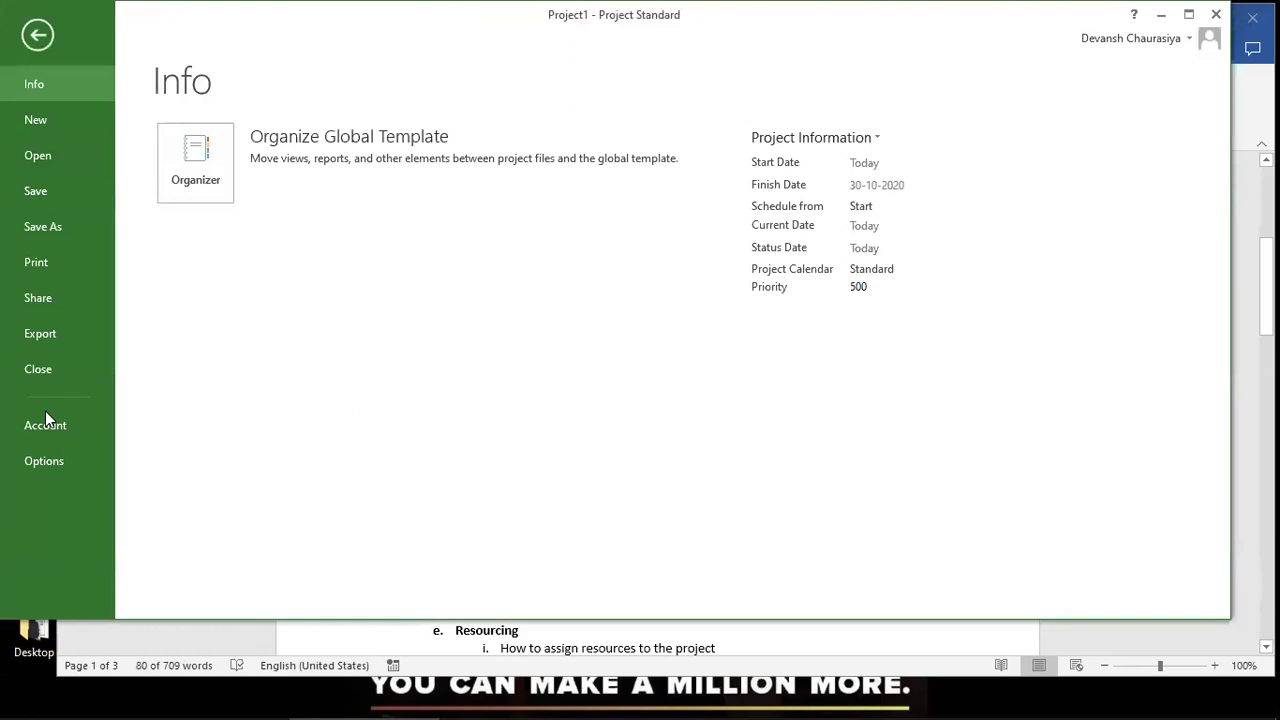
click(30, 460)
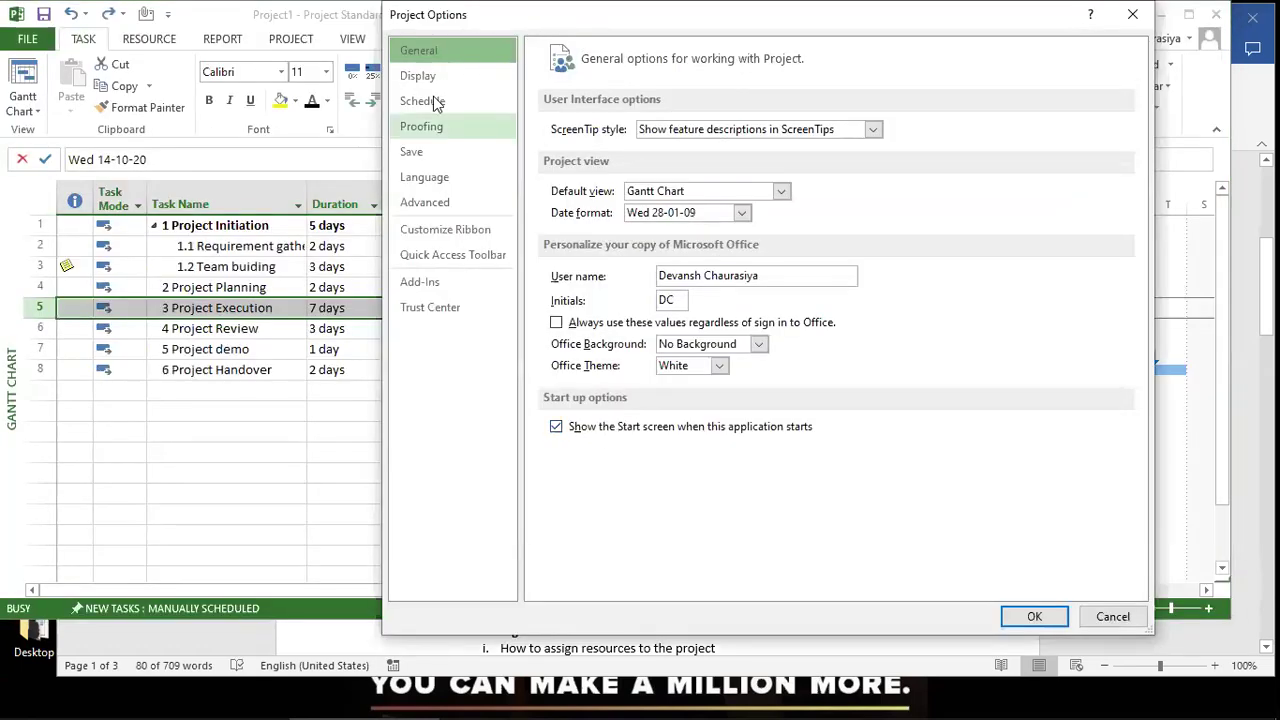
click(418, 76)
click(414, 103)
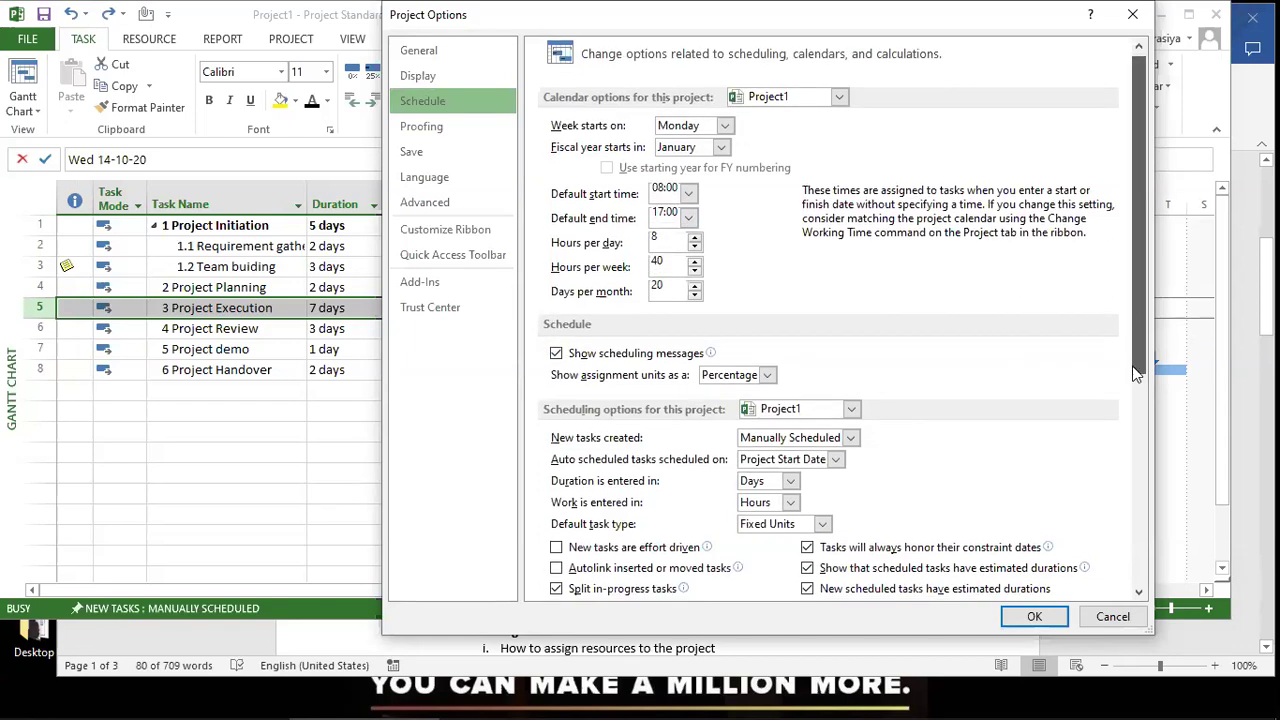
drag(1138, 321, 1138, 403)
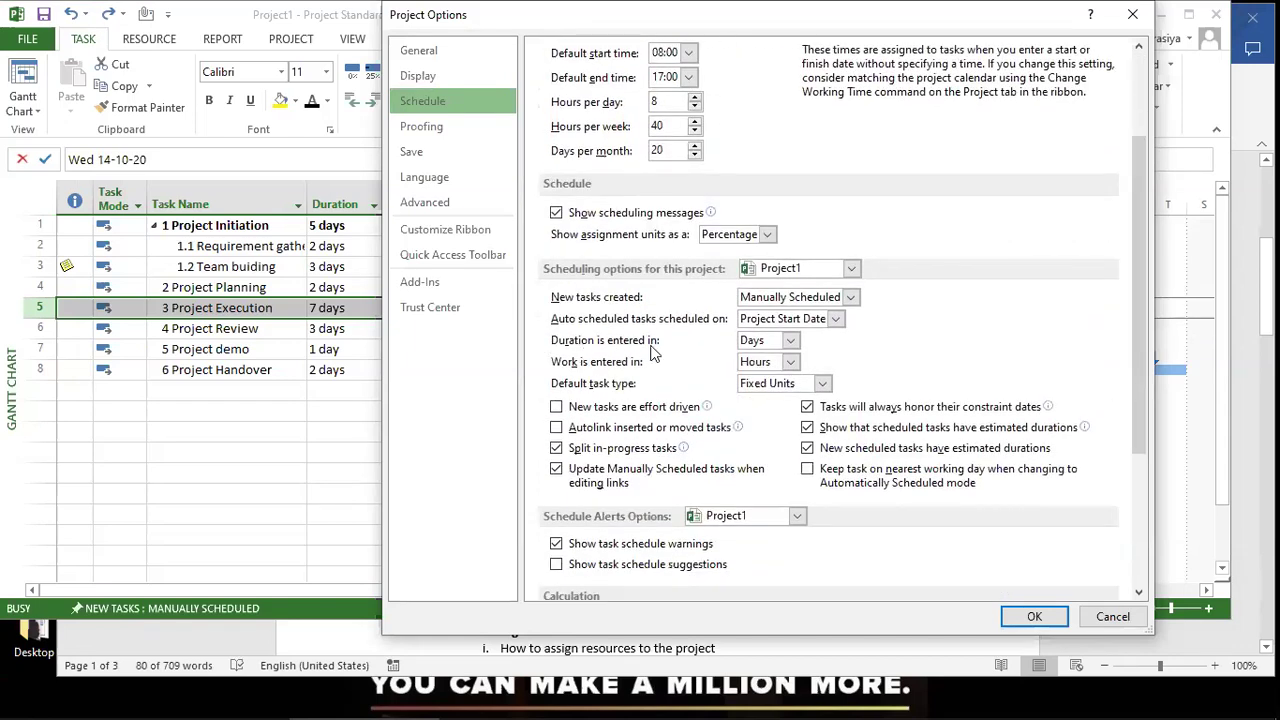
click(790, 341)
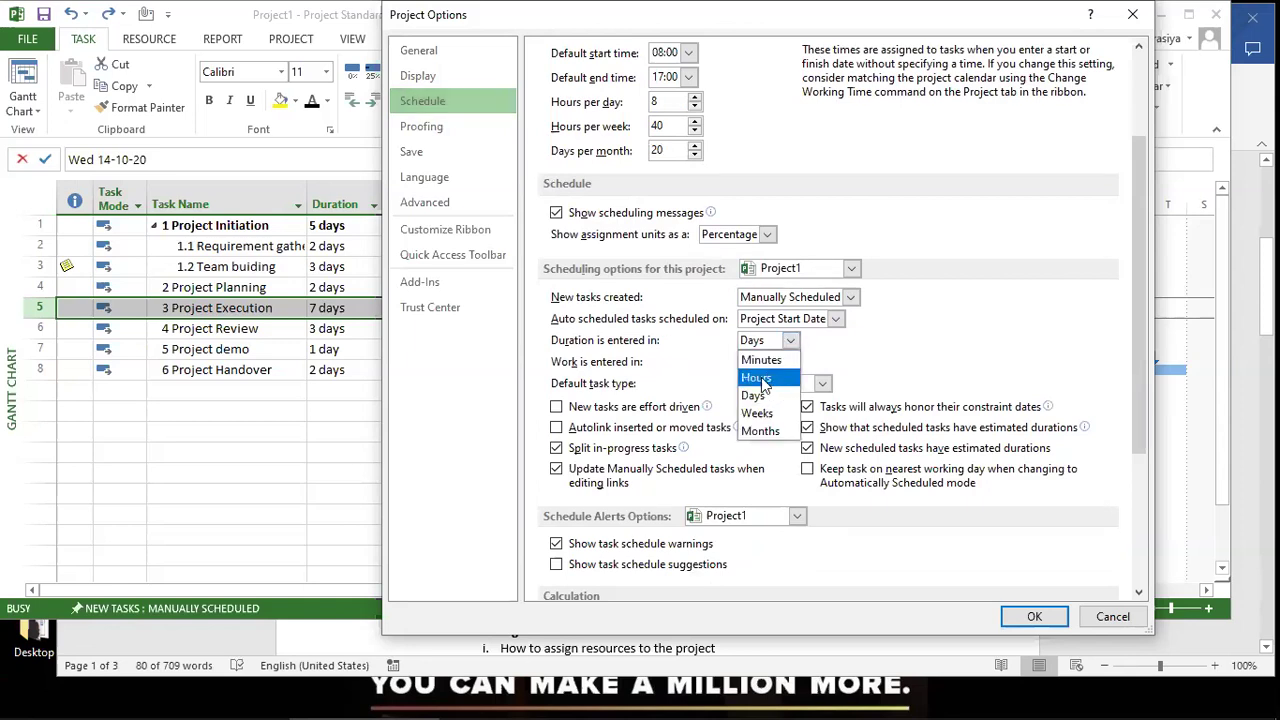
click(757, 396)
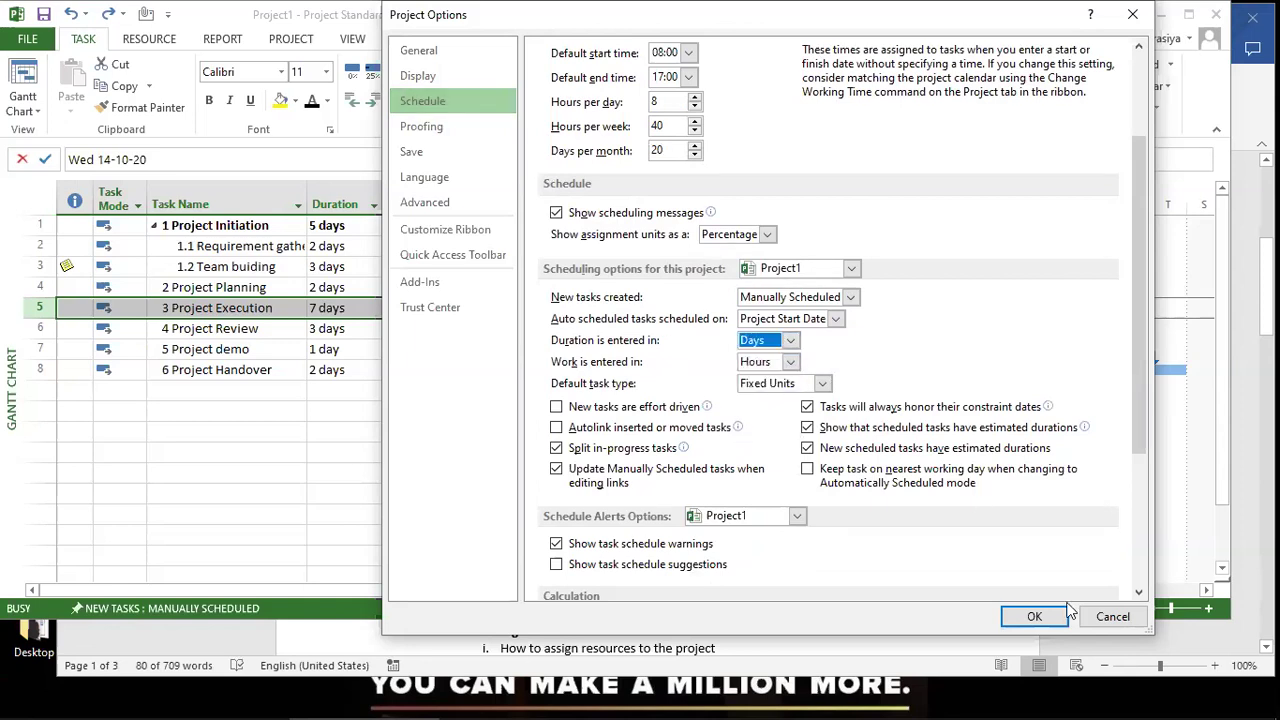
click(1115, 622)
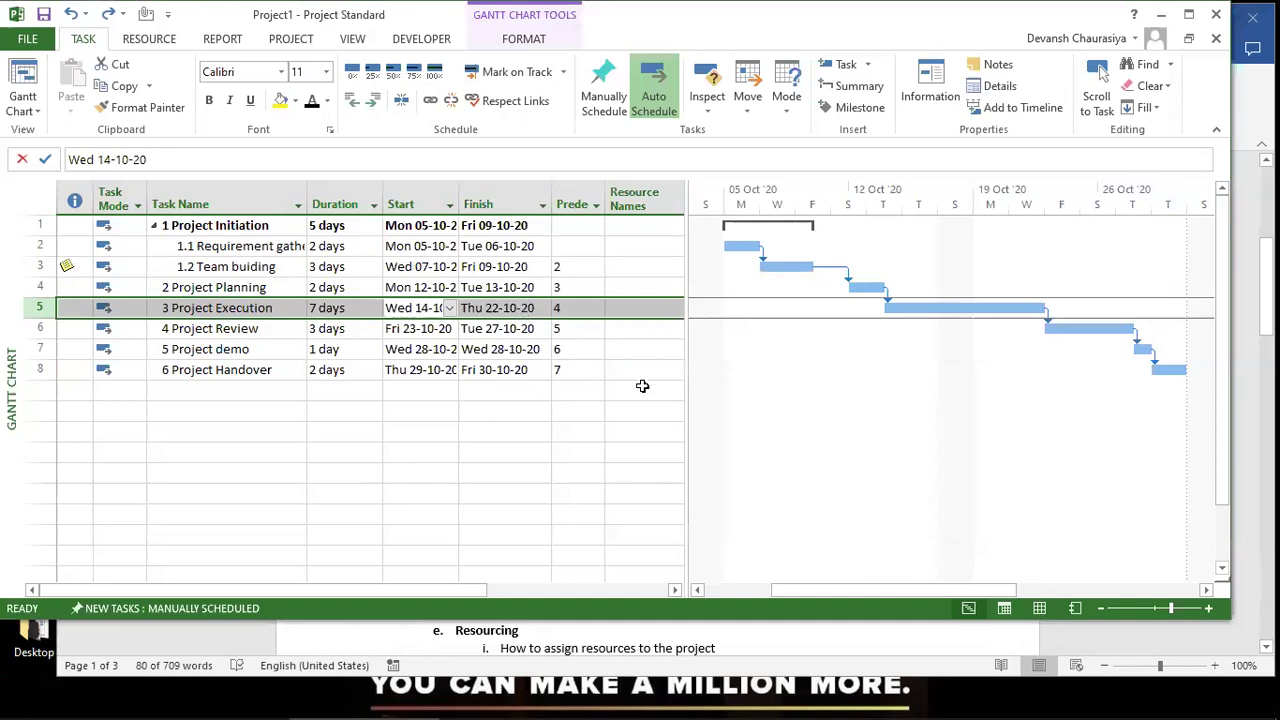
Step: In Word, extend the selection through items viii and ix, then select the 'Schedule a project / task' line
key(alt+Tab)
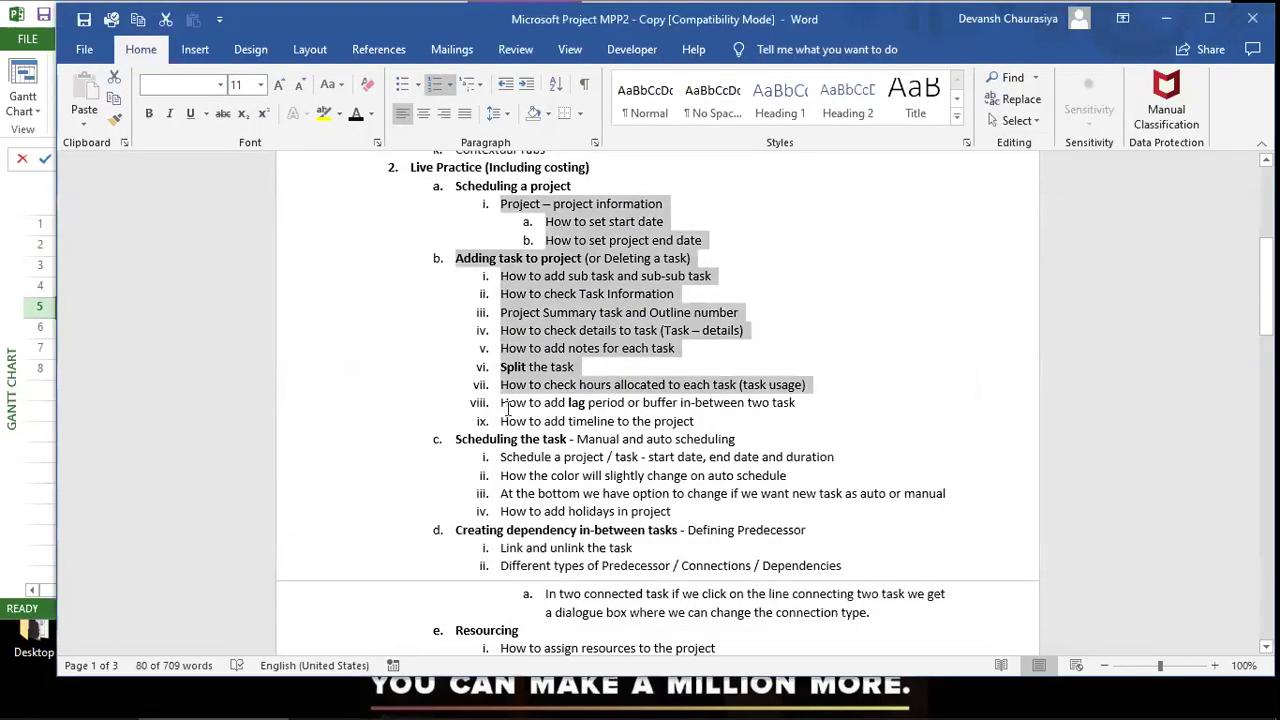
shift+click(804, 402)
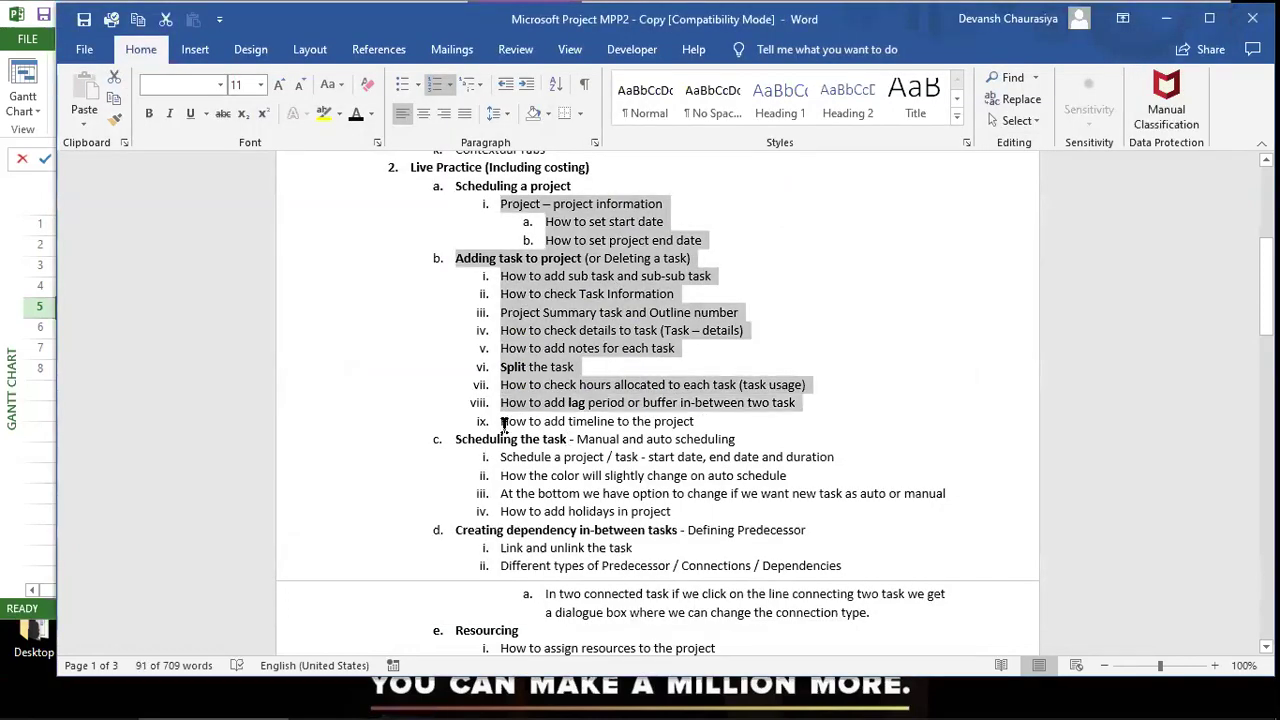
drag(498, 424, 698, 421)
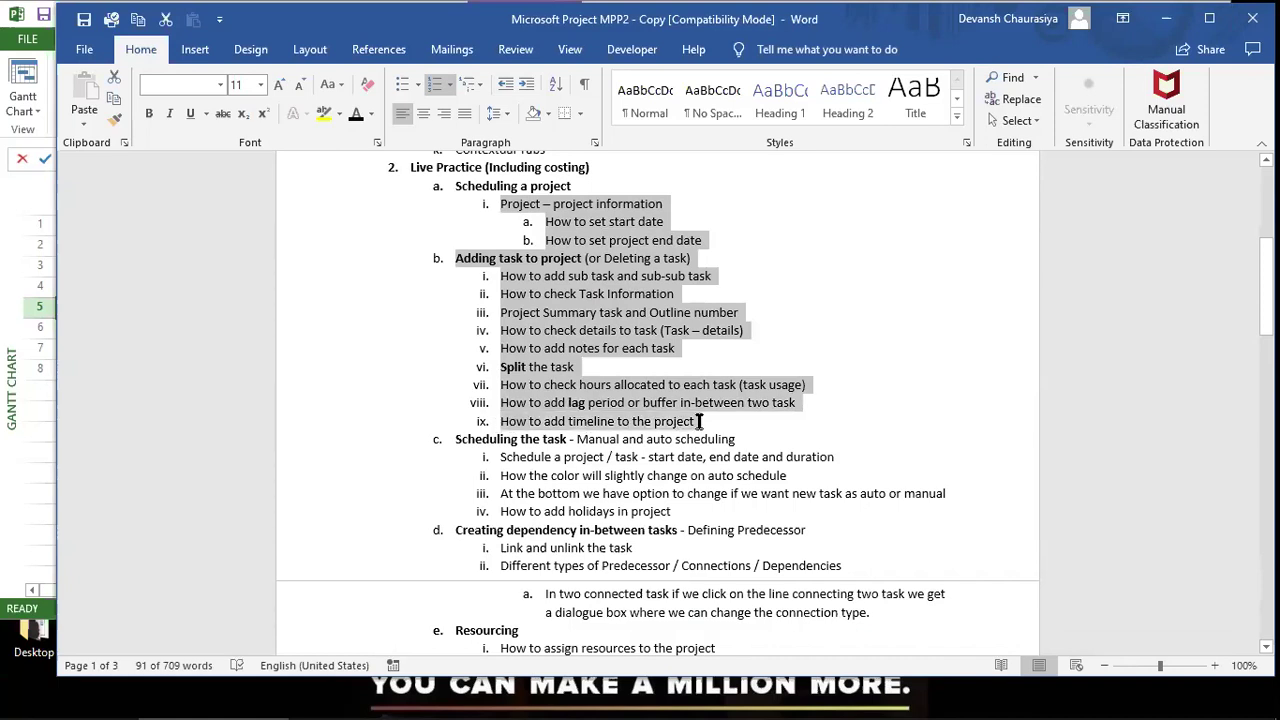
scroll(645, 447, down, 3)
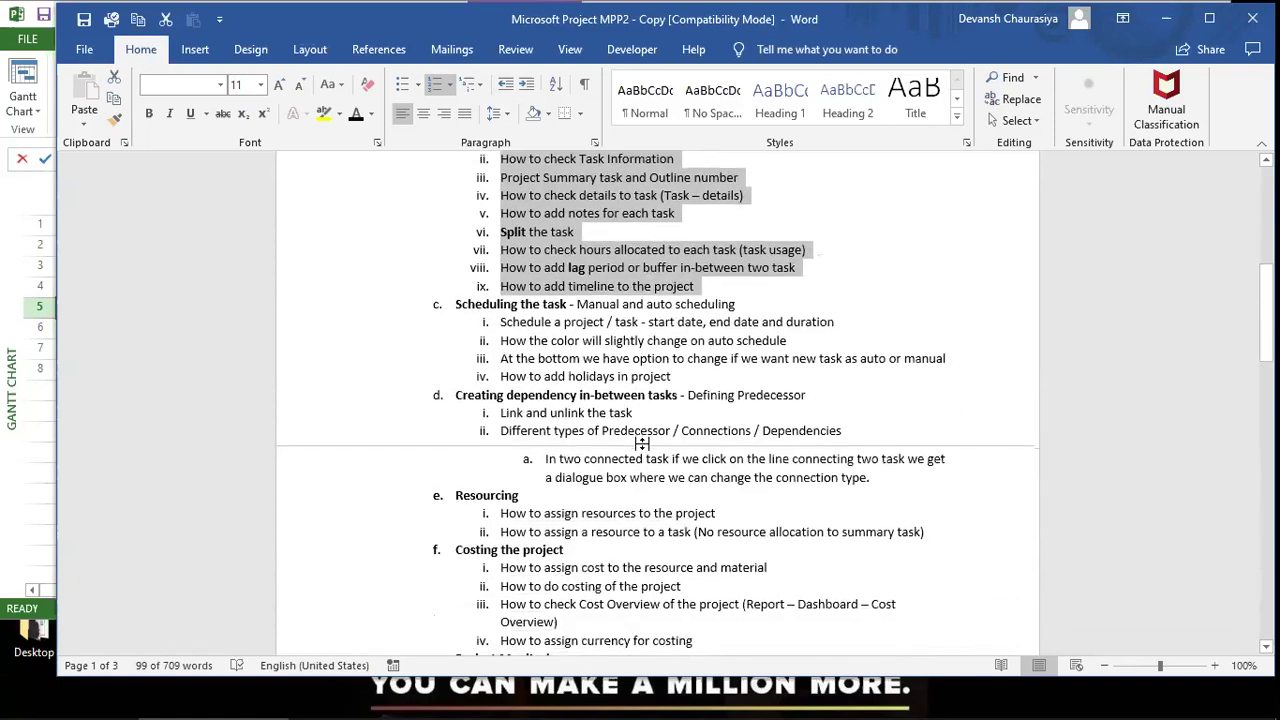
scroll(538, 381, down, 1)
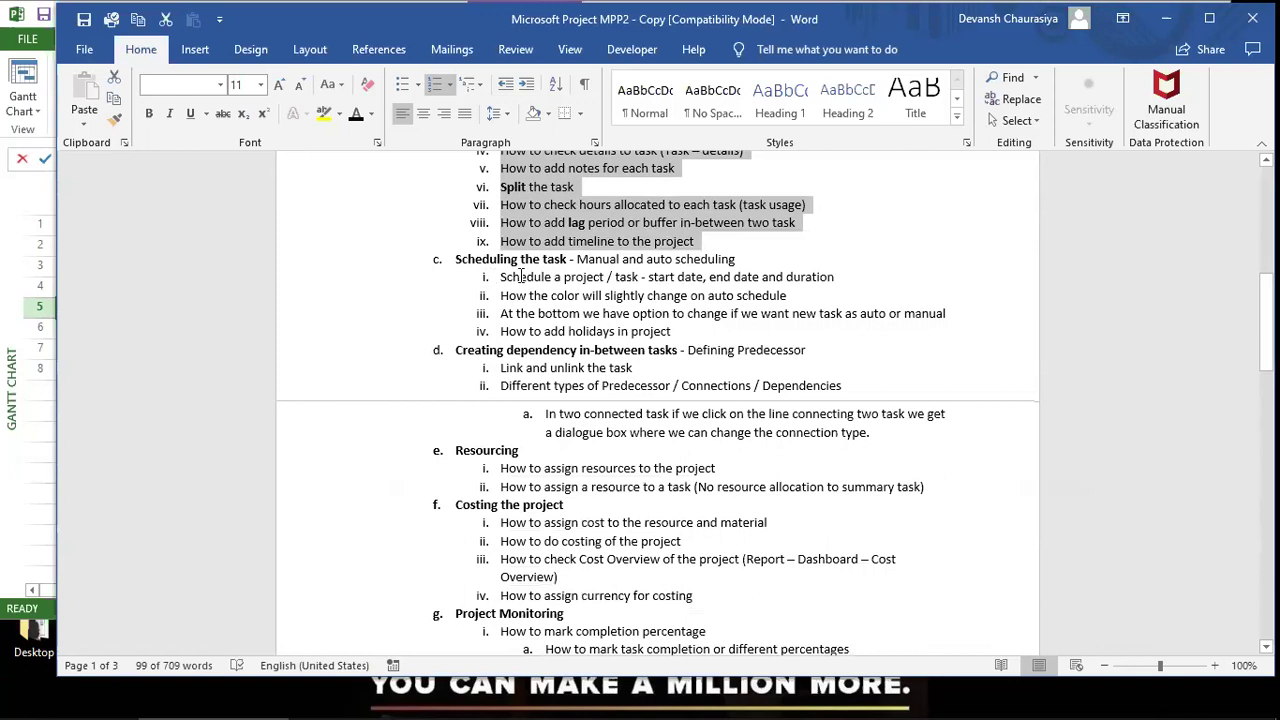
drag(520, 277, 840, 281)
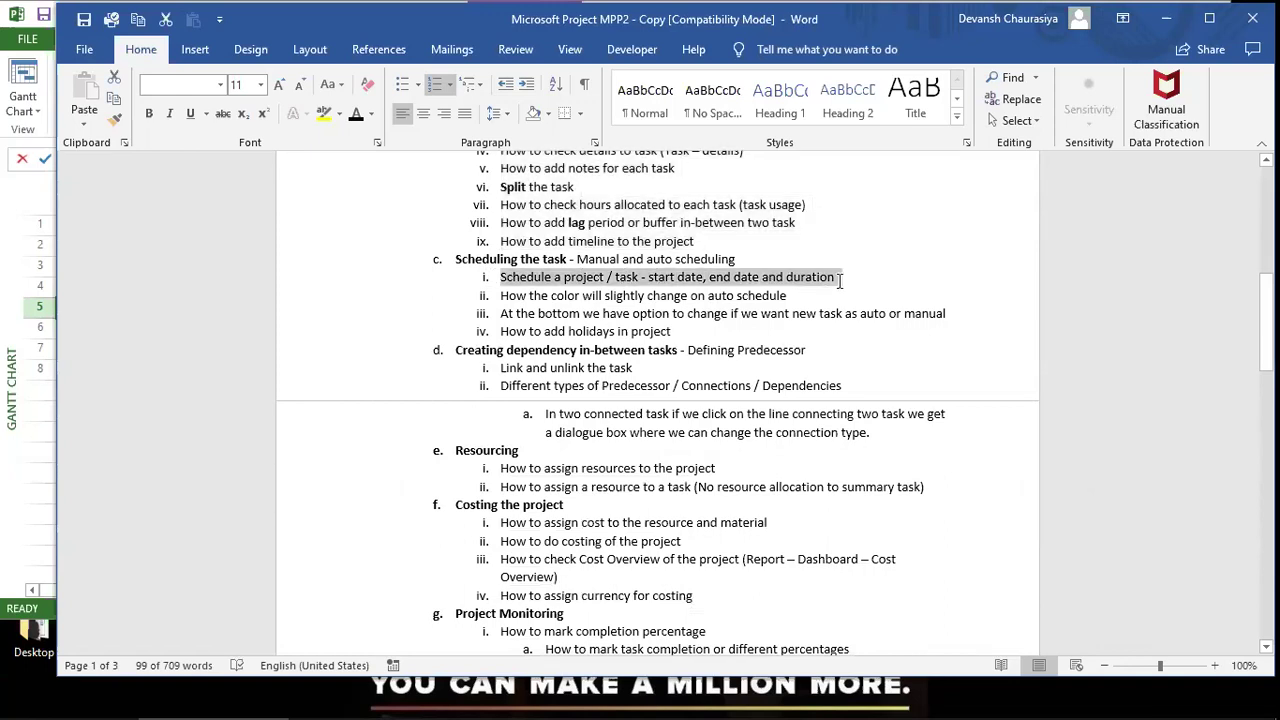
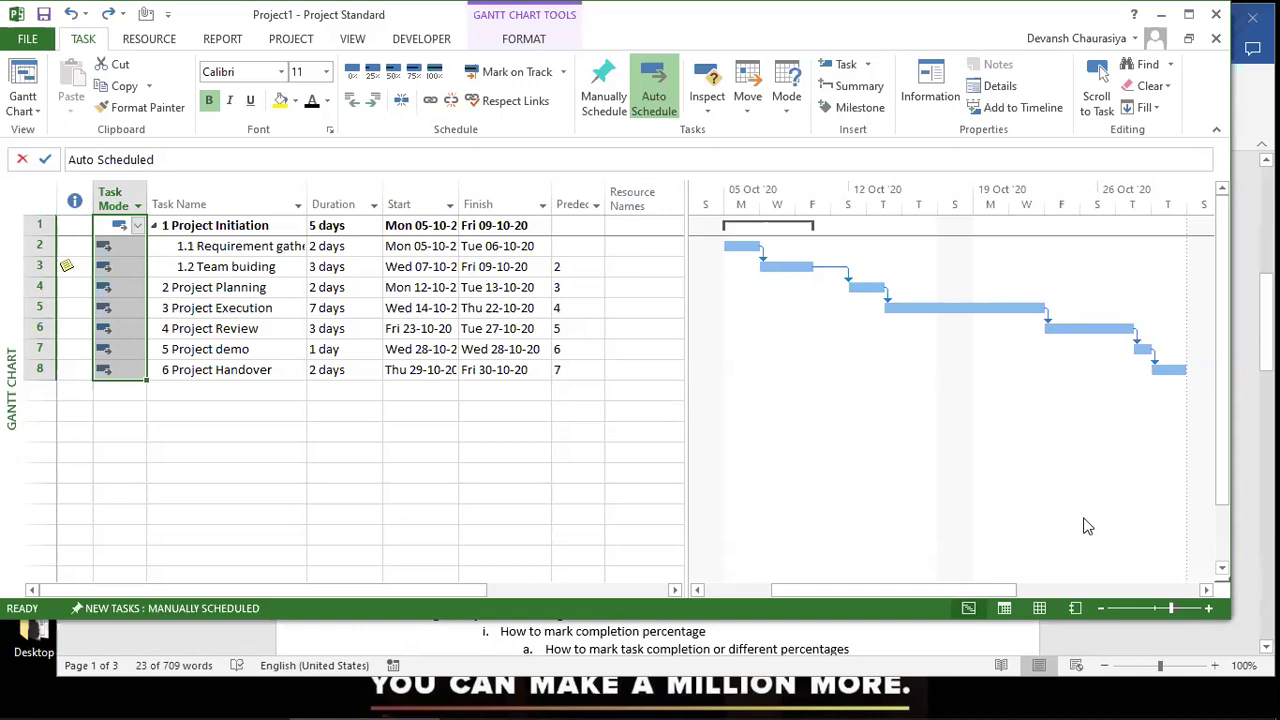
Step: Review the scheduling items in the Word outline and Project's new-task scheduling mode options
key(alt+Tab)
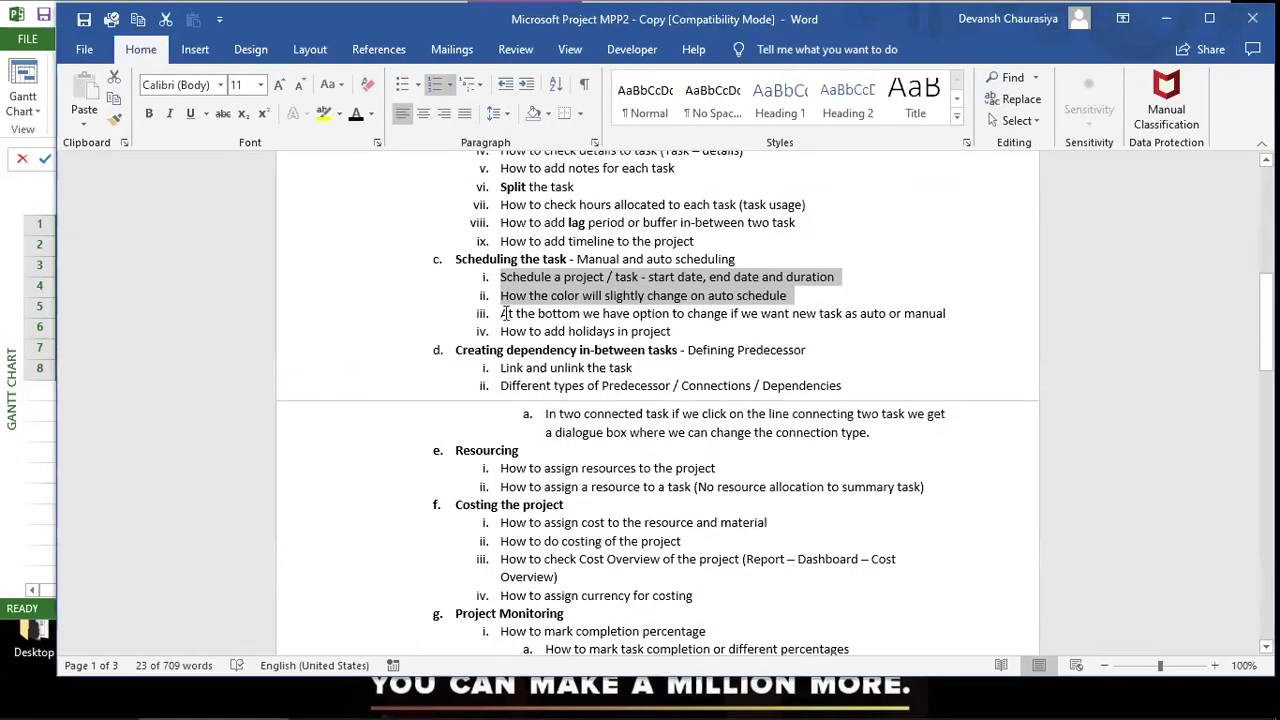
shift+click(888, 313)
key(shift+End)
key(alt+Tab)
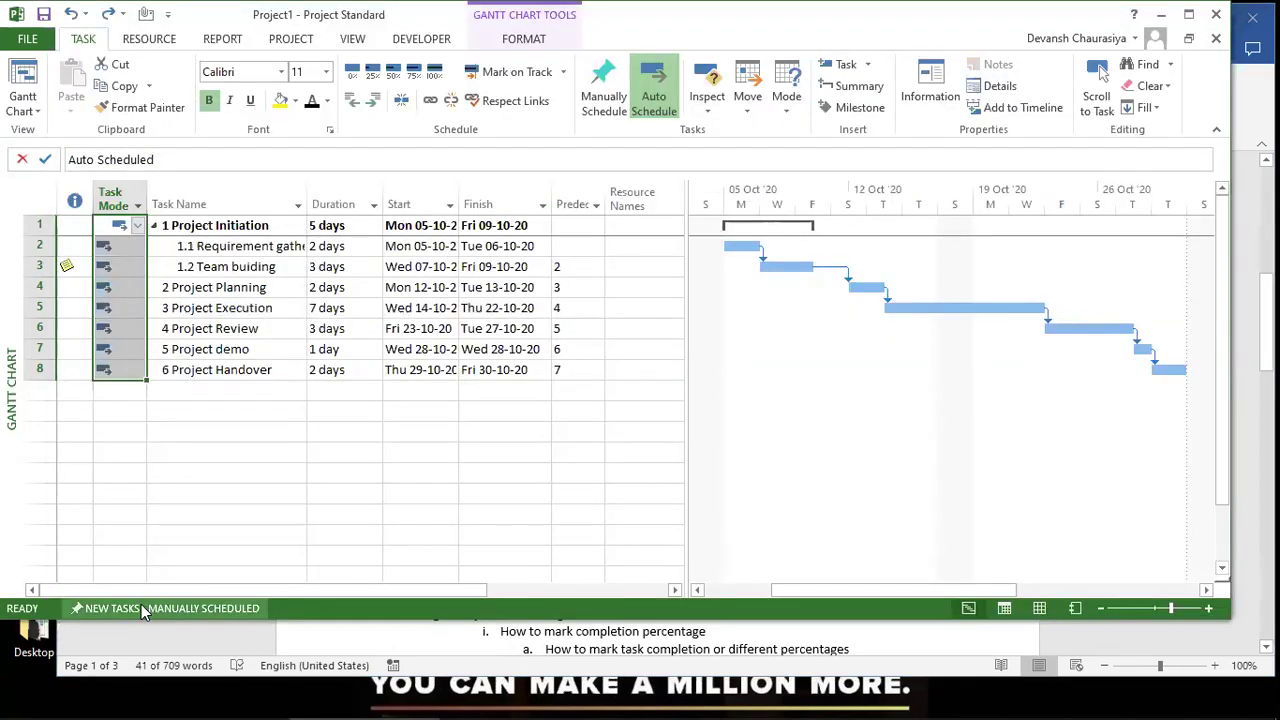
click(141, 606)
click(334, 491)
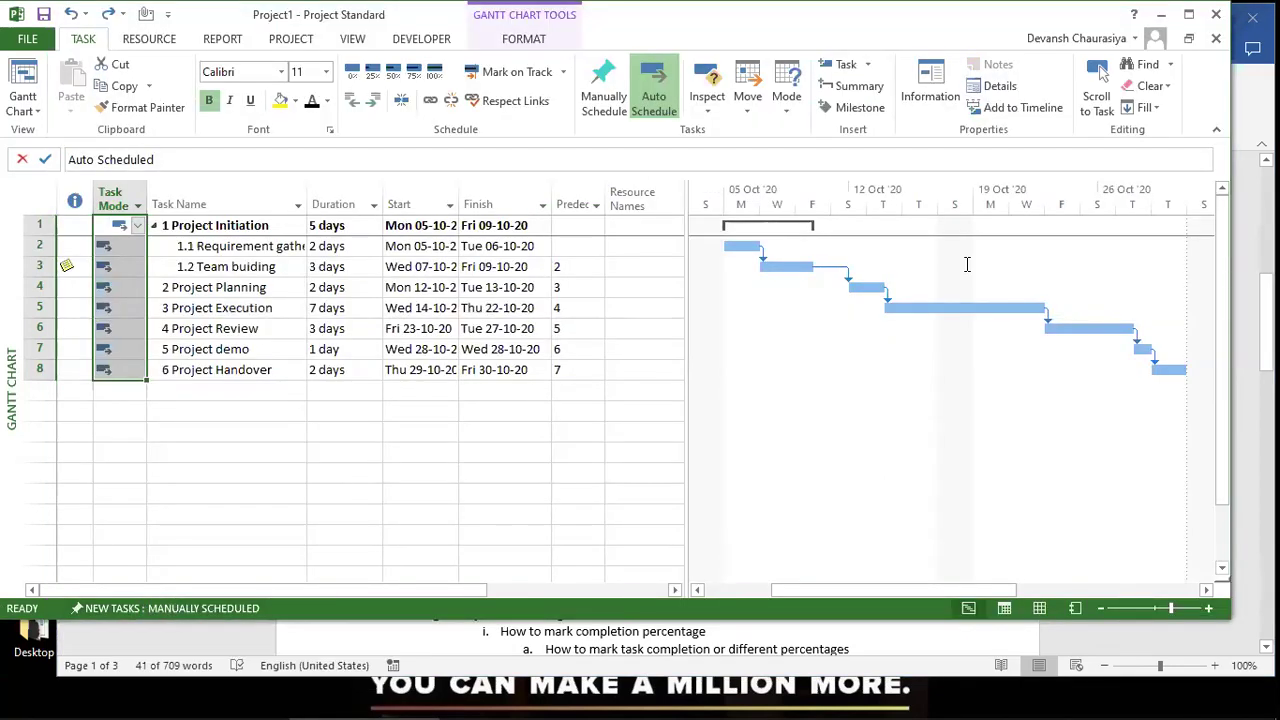
Step: Highlight the adding-holidays outline item, then select all tasks' Start to Predecessors cells
key(alt+Tab)
drag(501, 331, 677, 336)
key(alt+Tab)
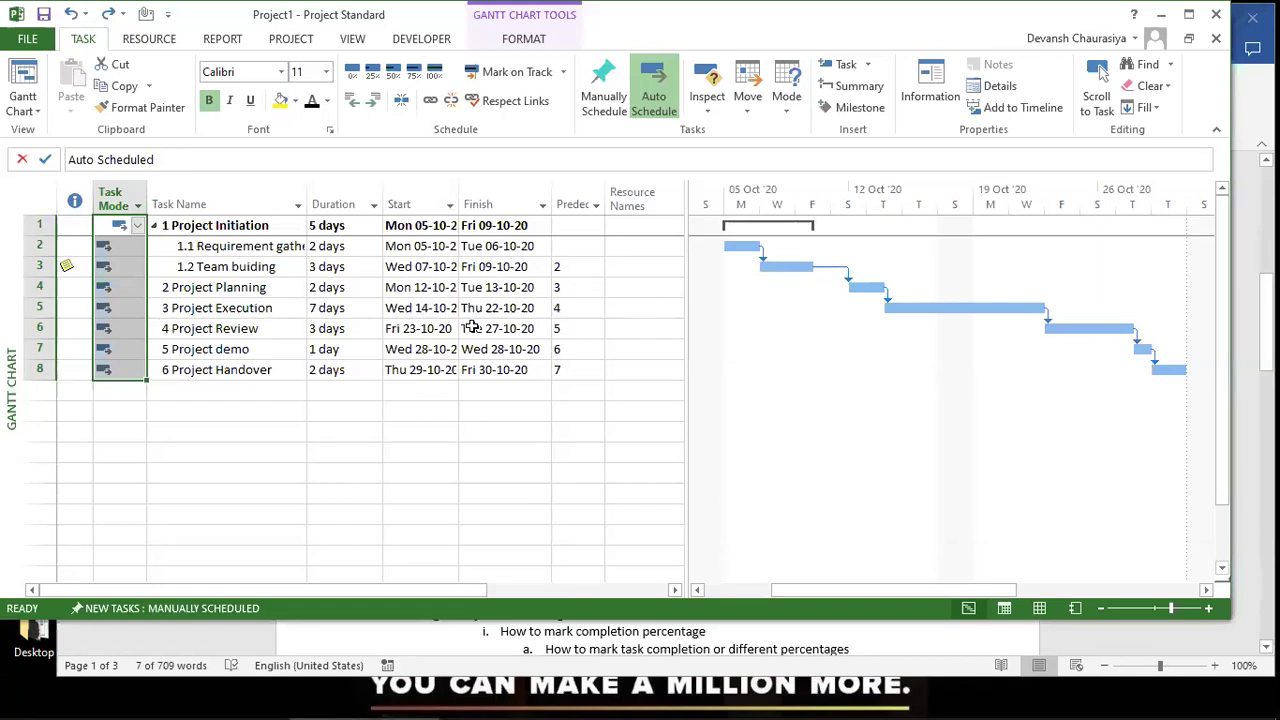
click(397, 224)
drag(397, 224, 558, 372)
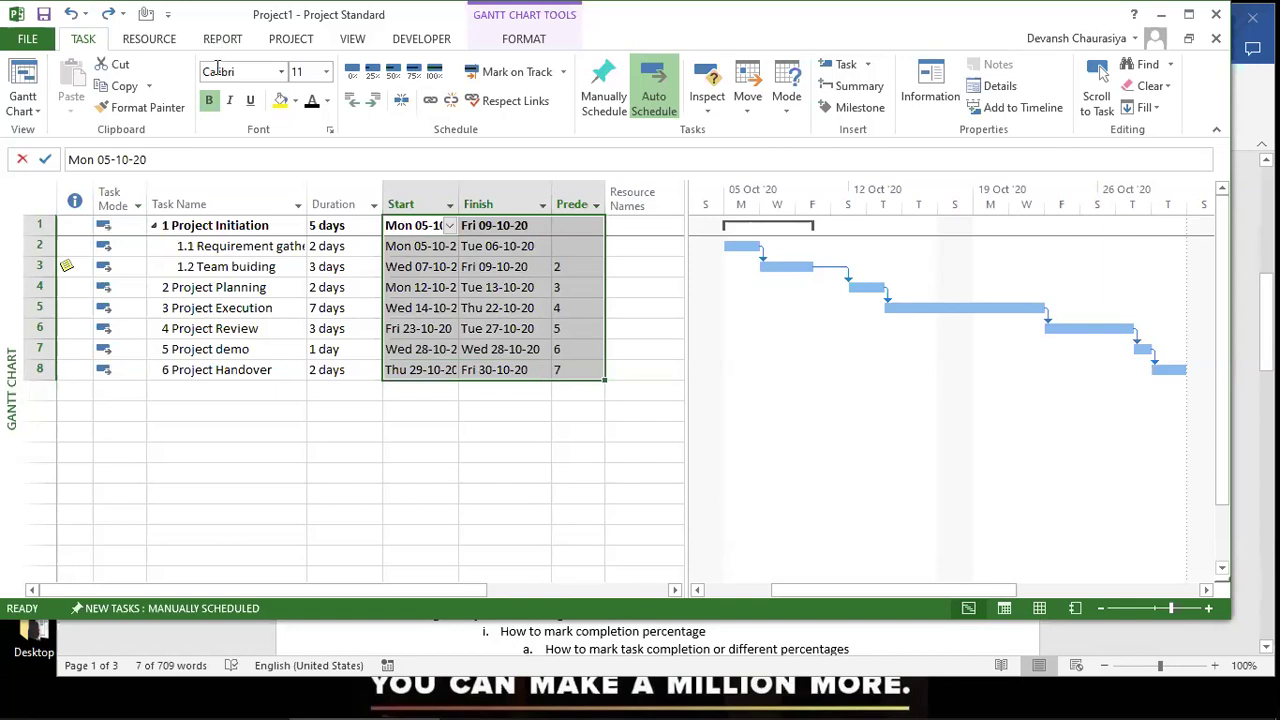
Step: In Change Working Time, add a calendar exception named 'Adding training exception day'
click(291, 39)
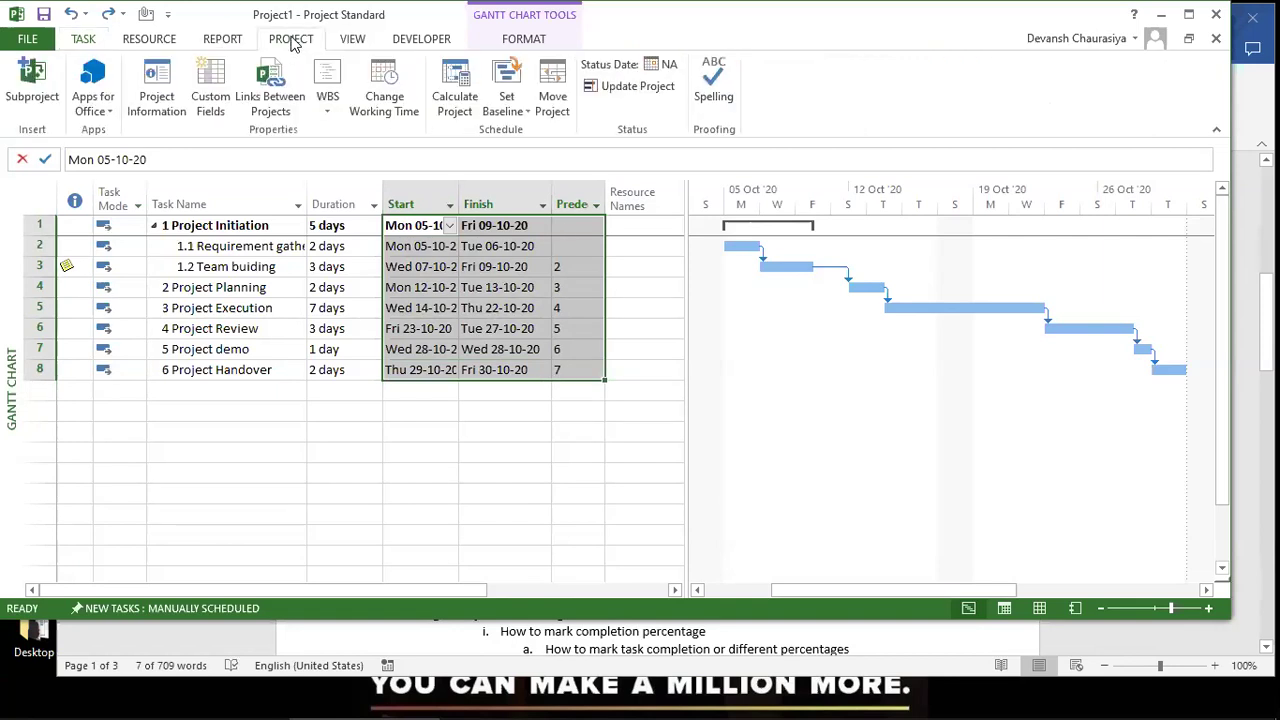
click(385, 80)
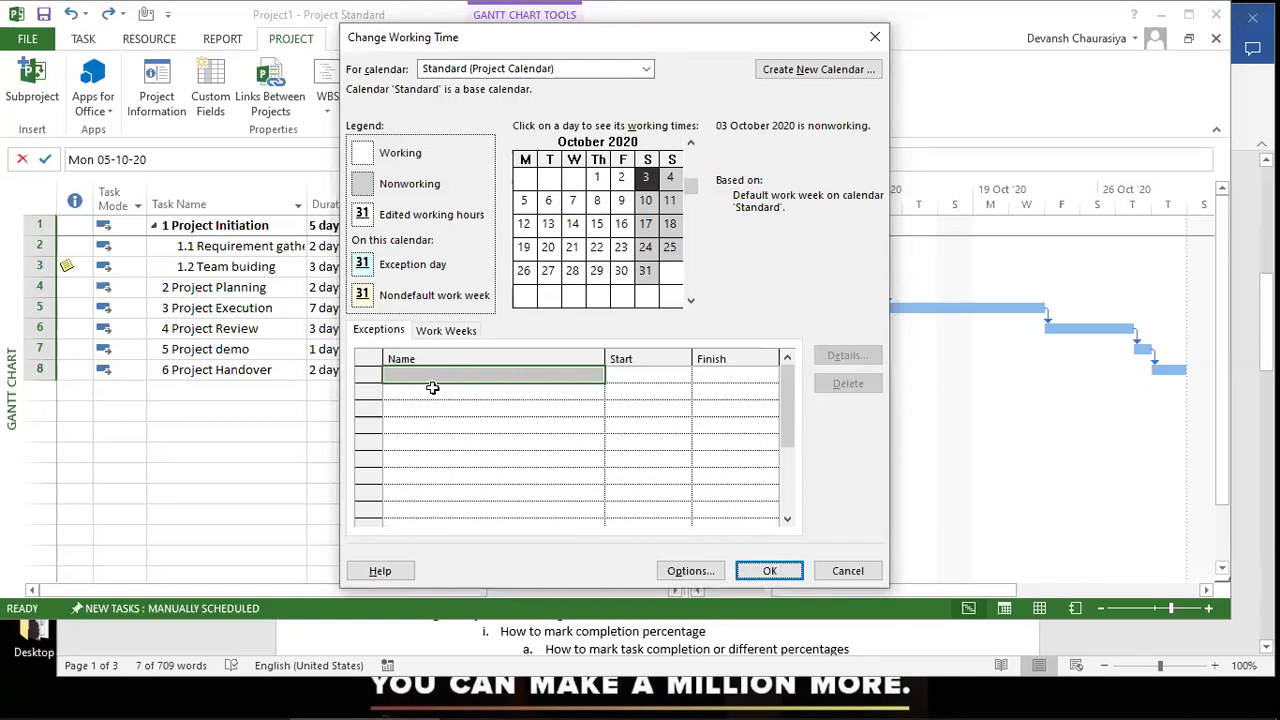
key(Return)
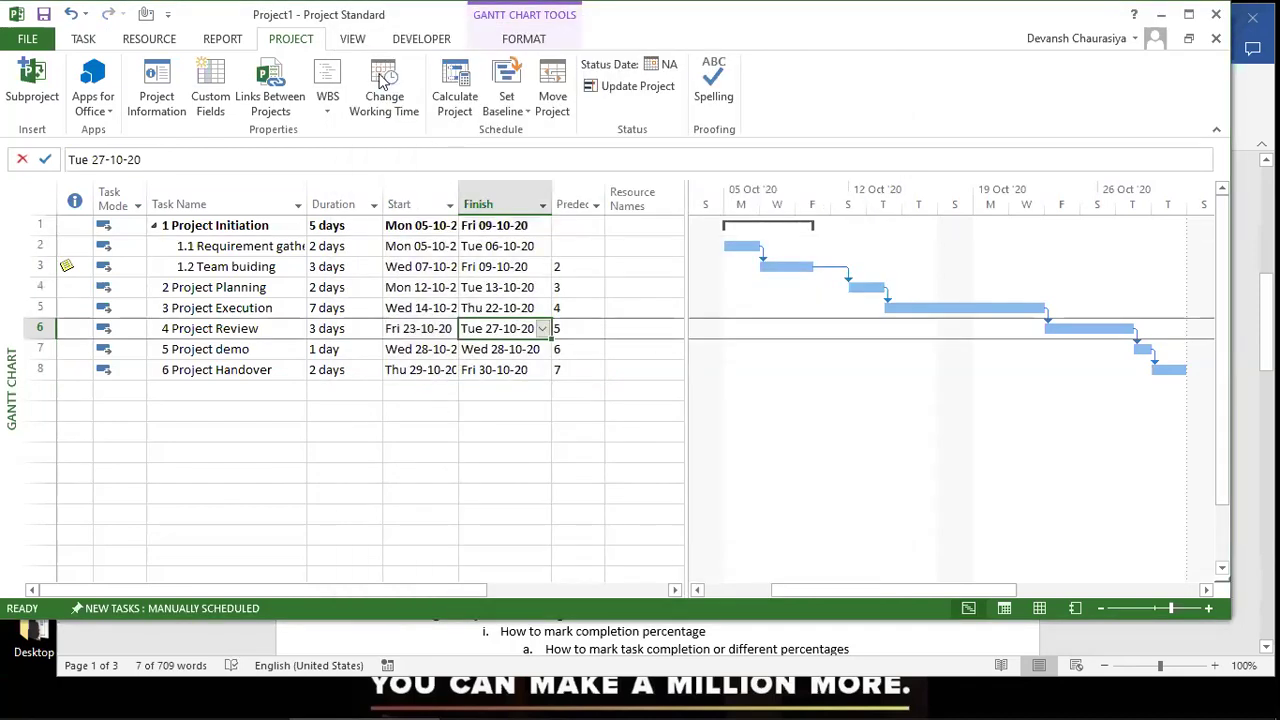
click(384, 92)
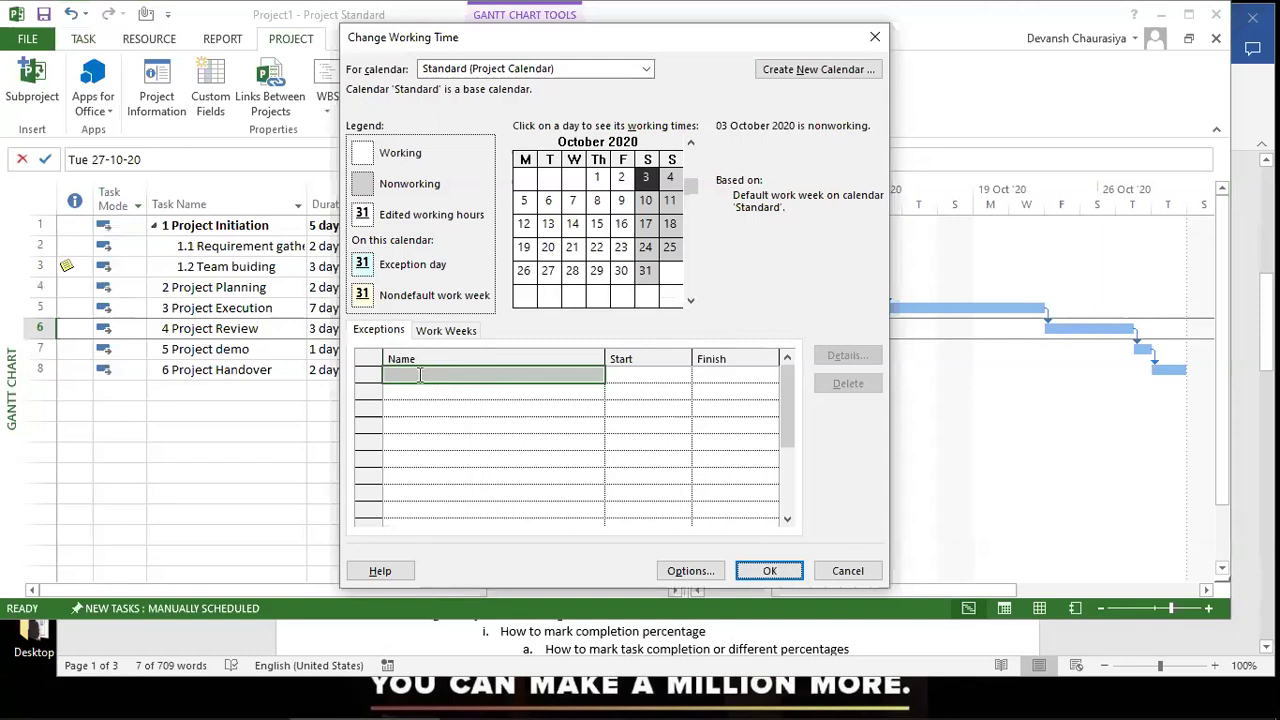
click(422, 374)
text(Adding trauining)
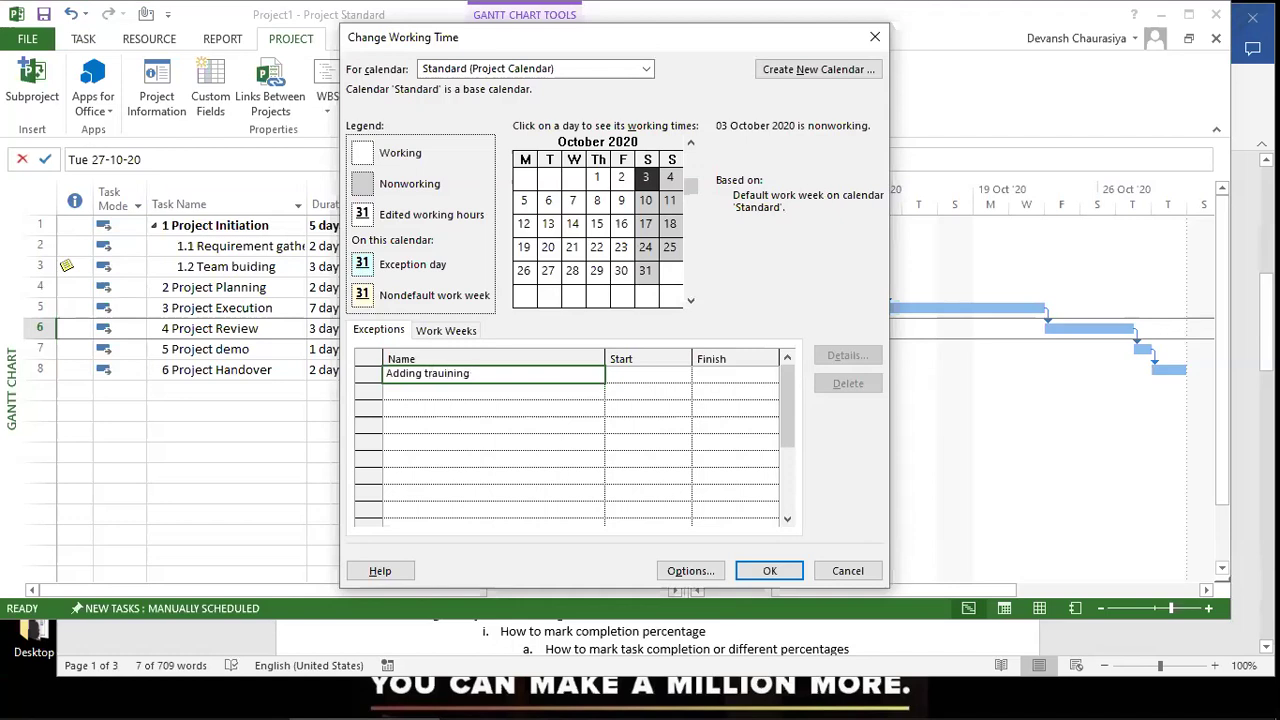
key(BackSpace)
key(BackSpace)
key(BackSpace)
key(BackSpace)
click(424, 373)
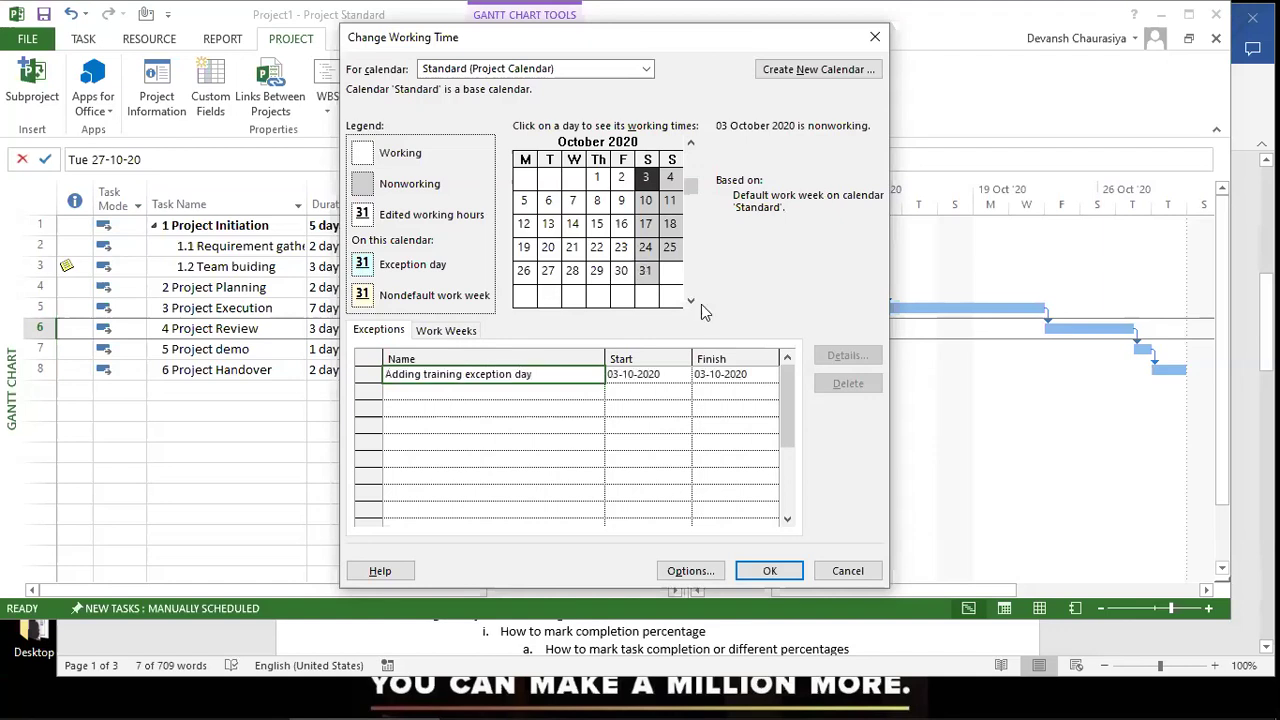
Step: Set the exception's start and finish to 29-10-2020 and apply it to the schedule
drag(664, 49, 1091, 6)
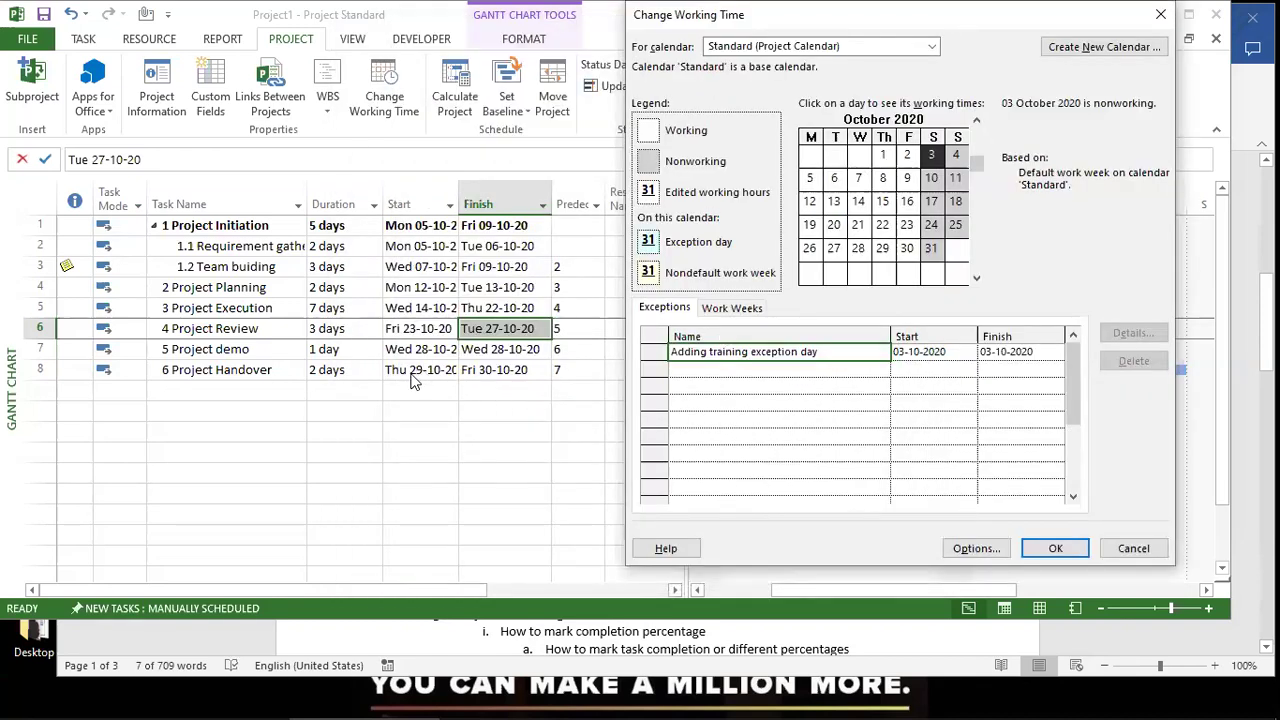
click(940, 351)
click(968, 353)
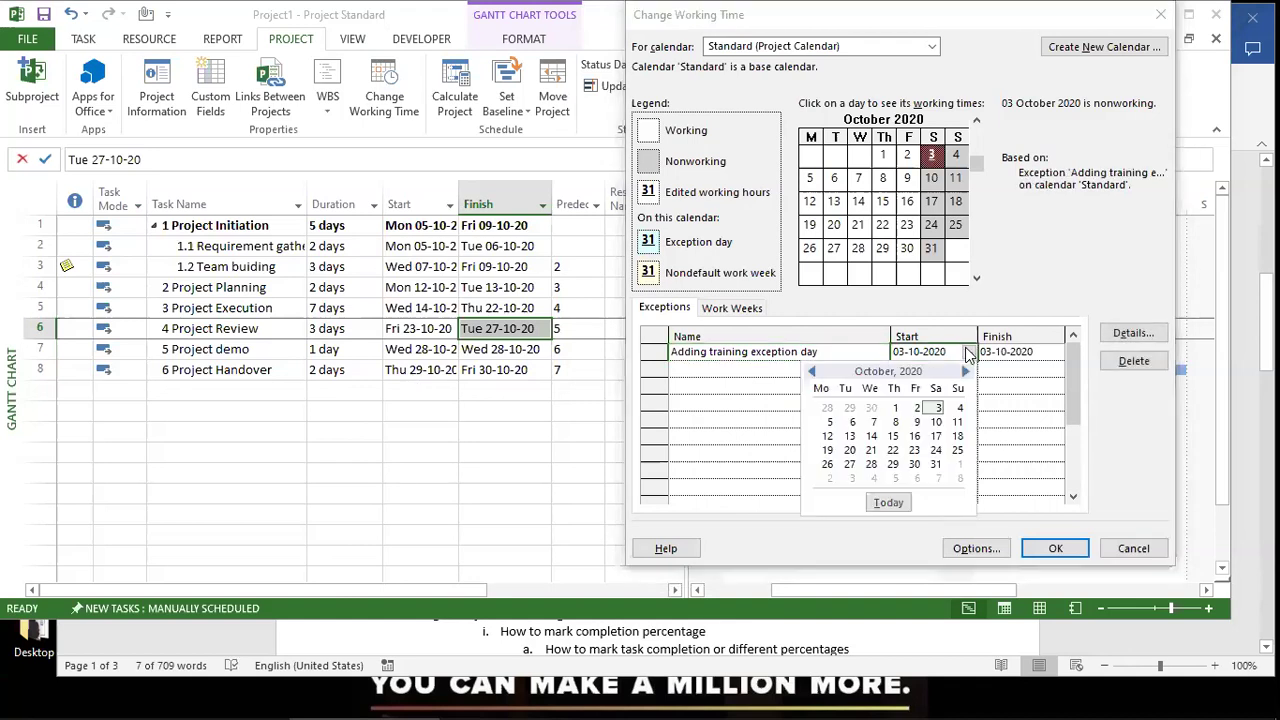
click(892, 464)
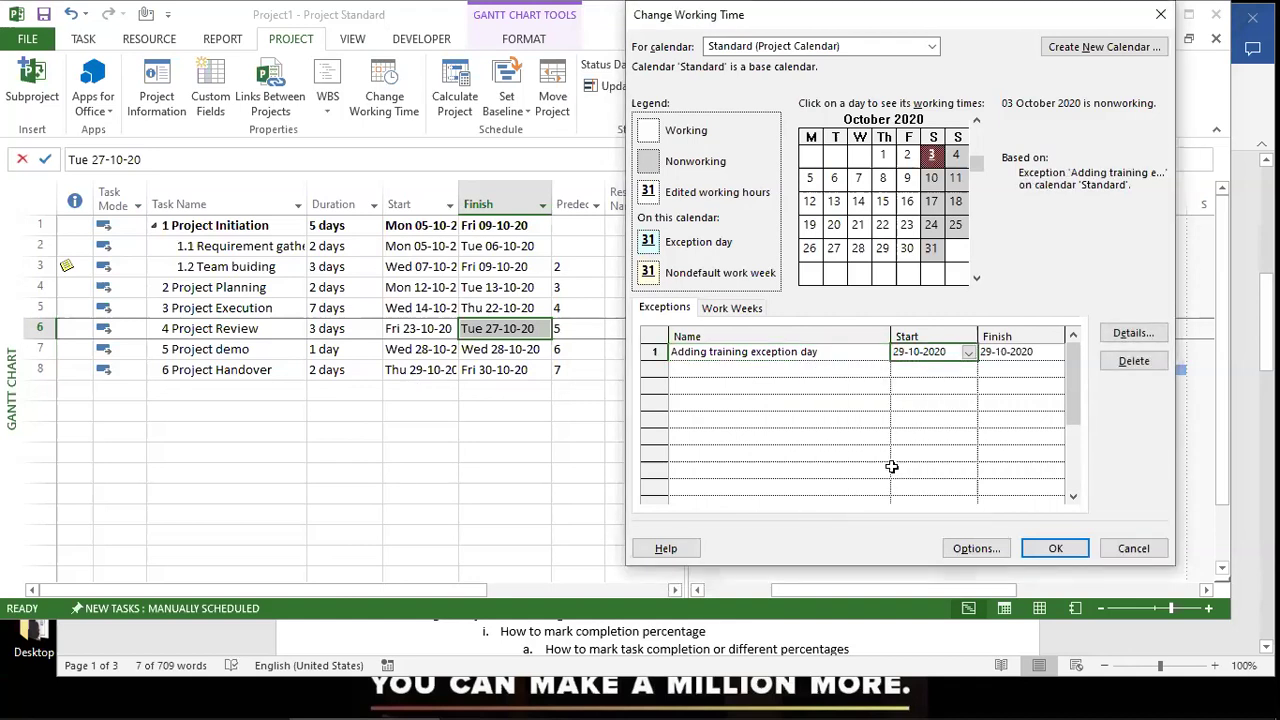
click(1012, 352)
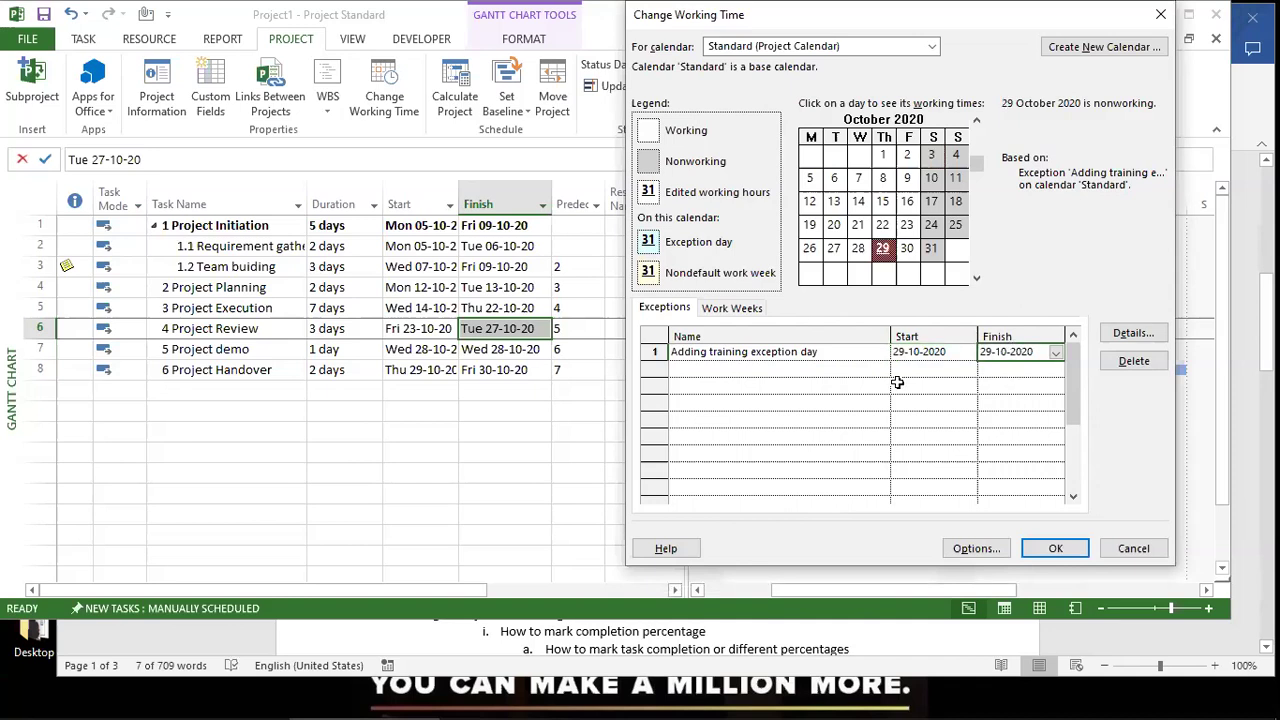
click(814, 420)
click(1055, 548)
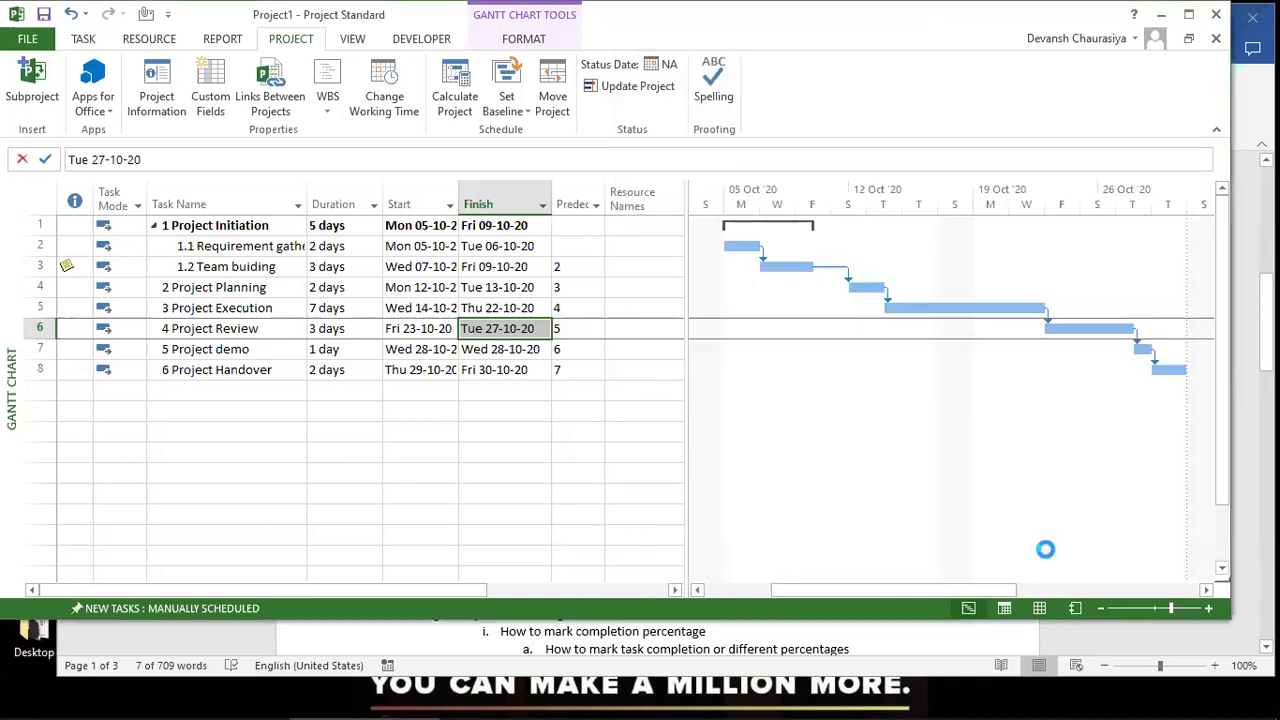
click(495, 472)
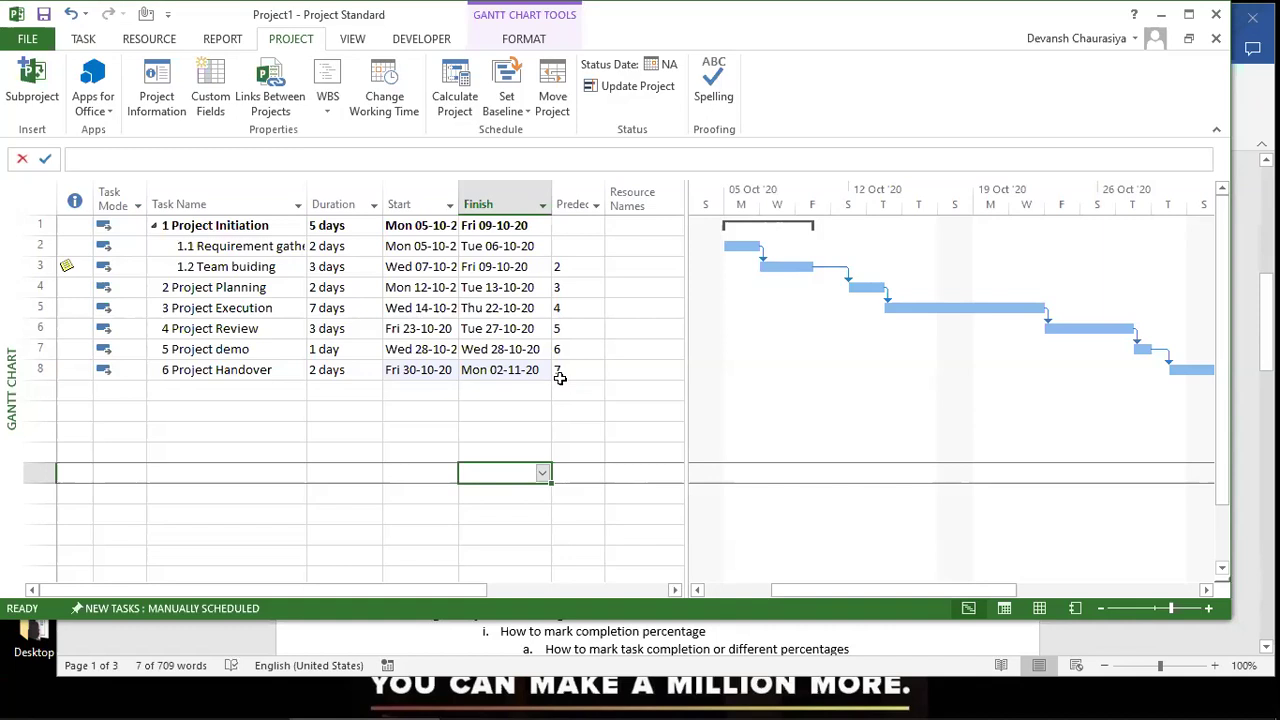
click(402, 96)
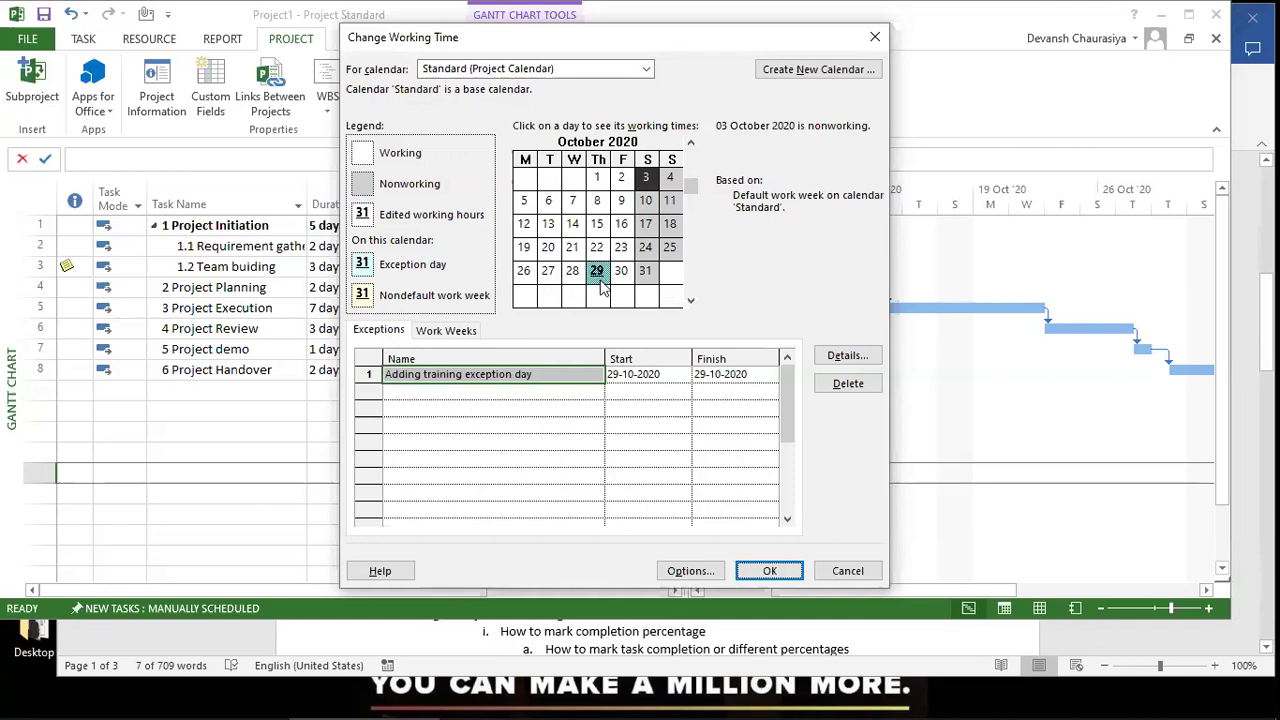
click(524, 247)
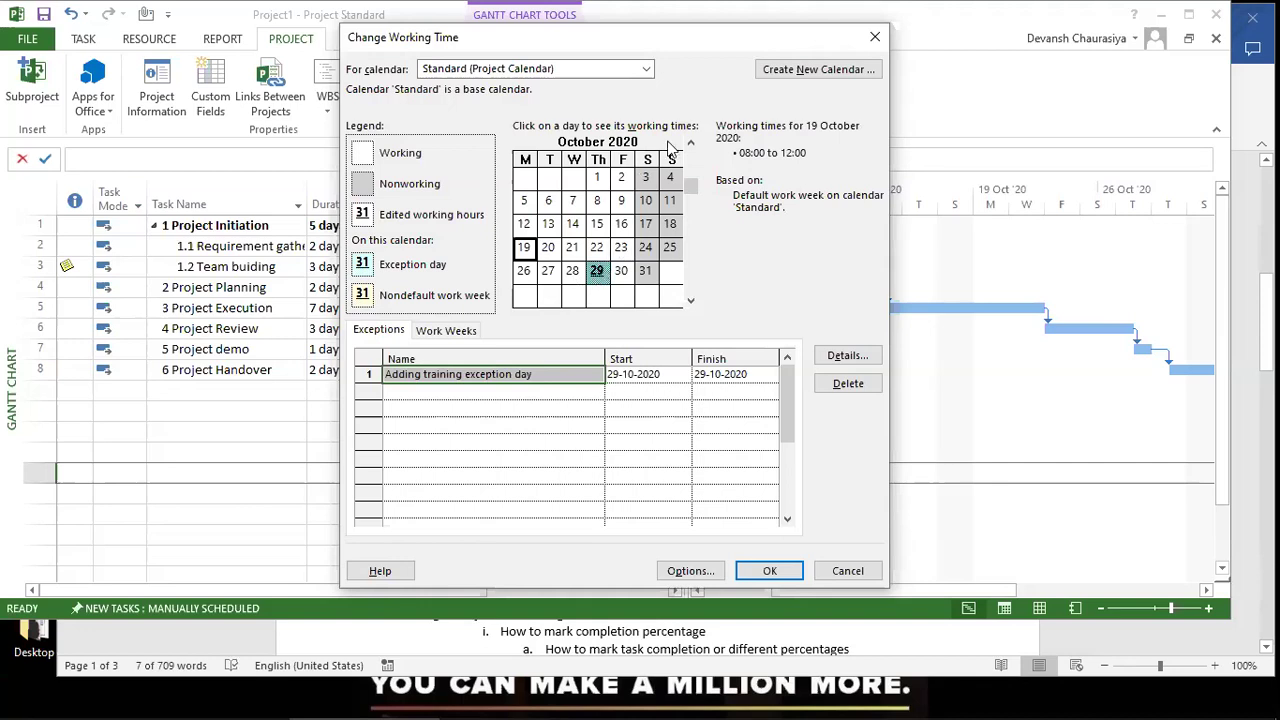
click(850, 571)
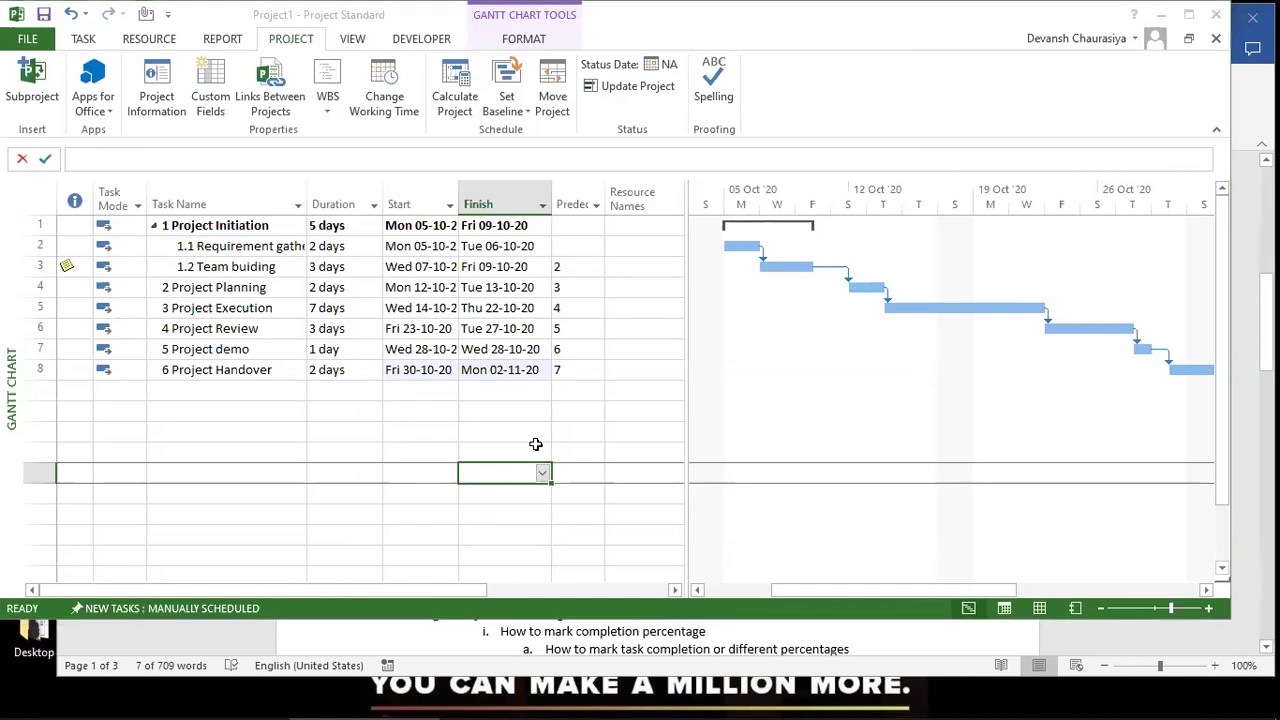
key(alt+Tab)
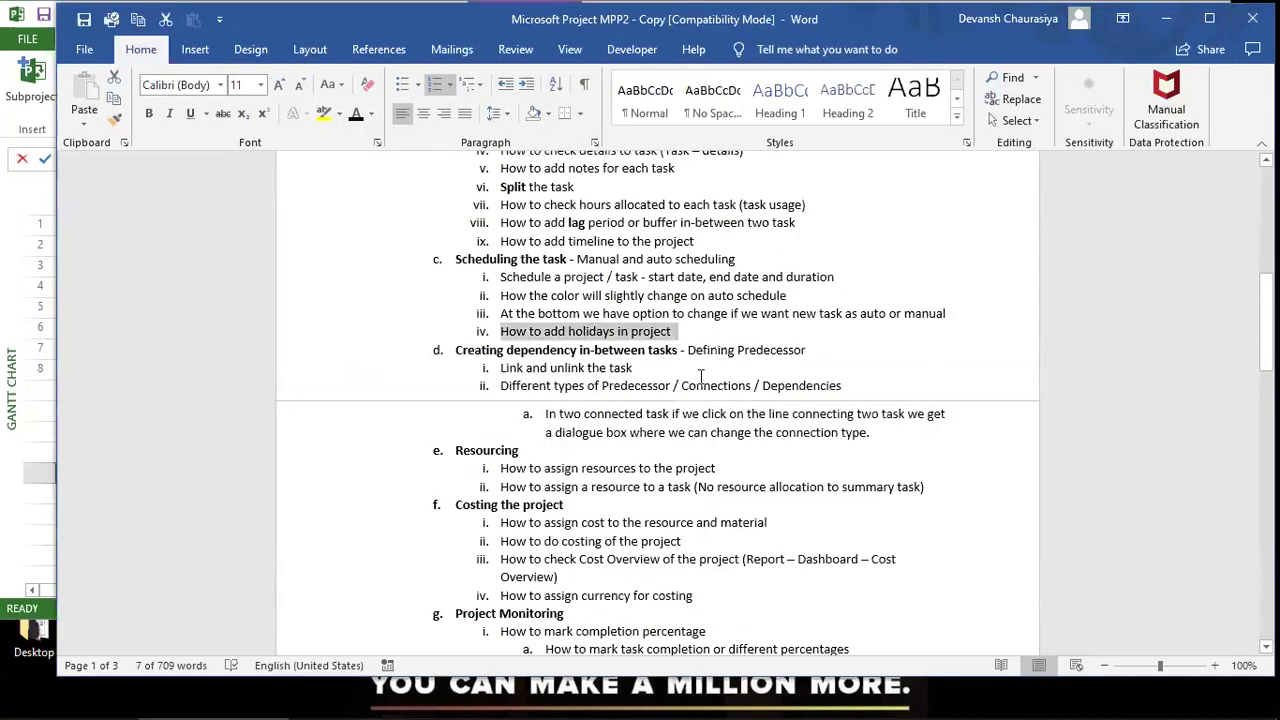
drag(452, 349, 804, 410)
key(alt+Tab)
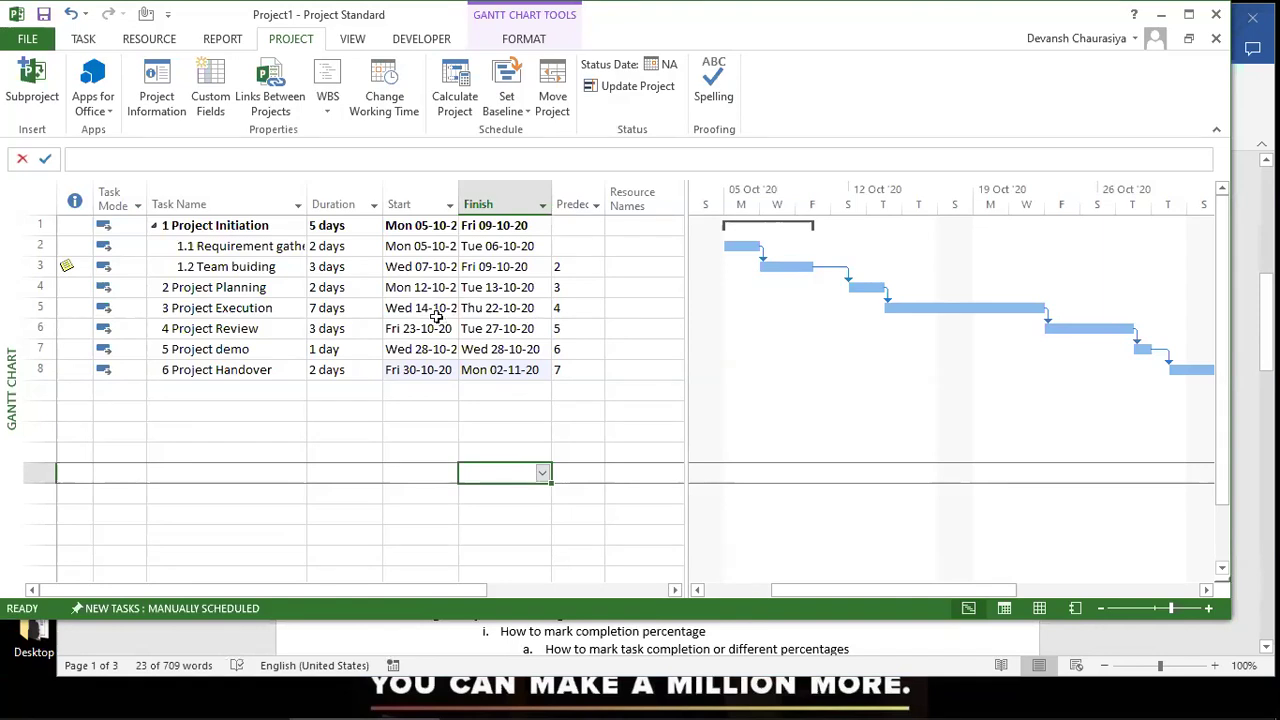
Step: Check Project Execution's predecessor link type in its task details, leaving it Finish-to-Start
click(436, 316)
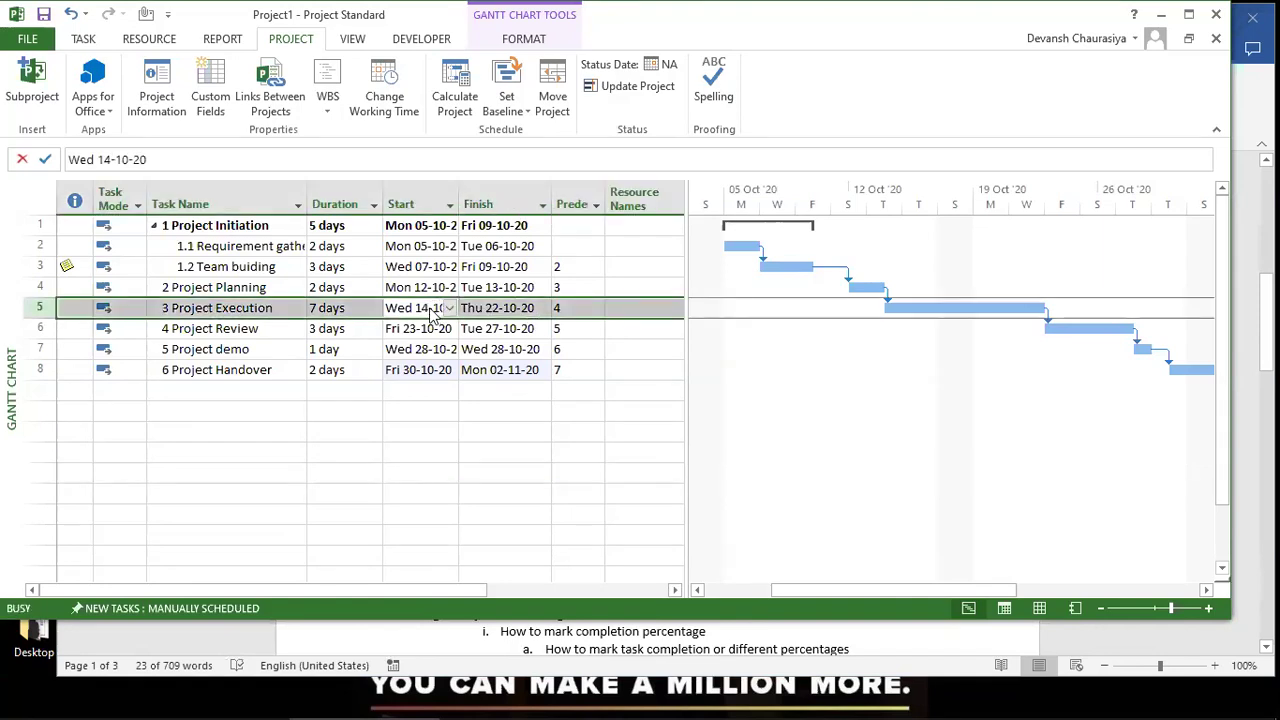
double_click(433, 313)
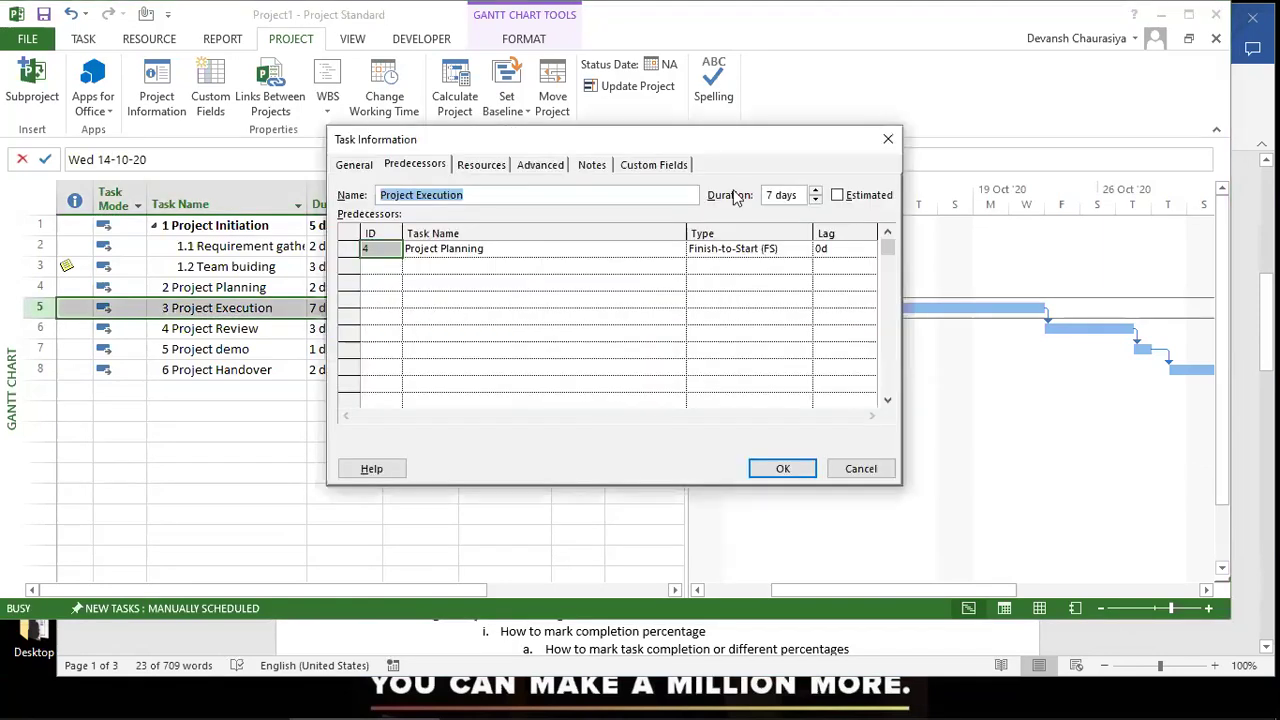
click(751, 249)
click(805, 251)
click(805, 251)
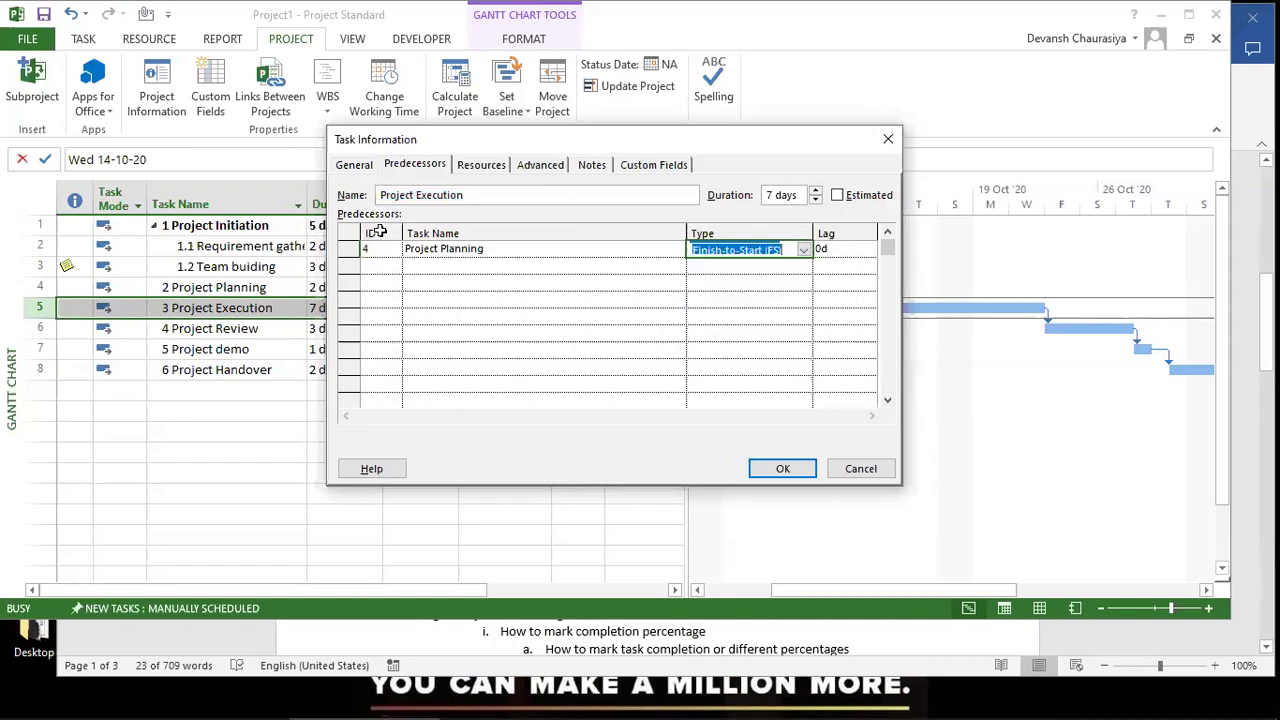
click(803, 251)
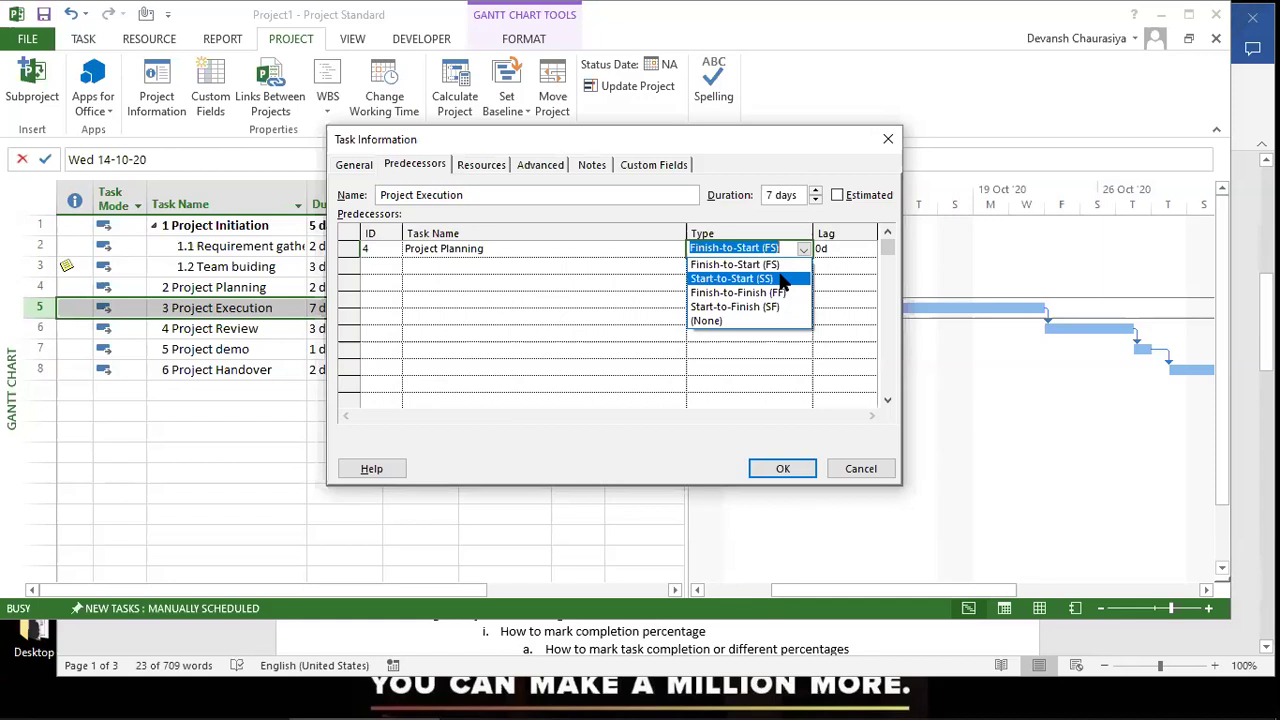
key(Escape)
click(860, 468)
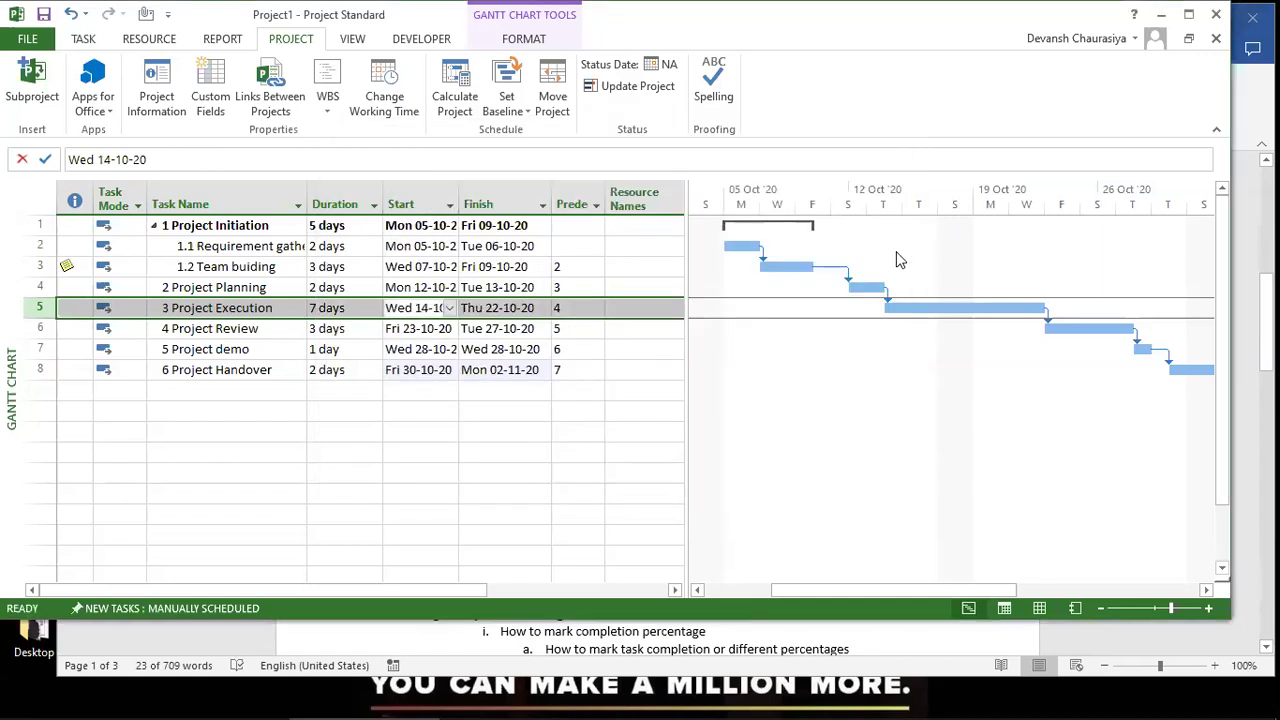
Step: Confirm the Project Planning to Project Execution link stays Finish-to-Start, then return to Word
double_click(888, 305)
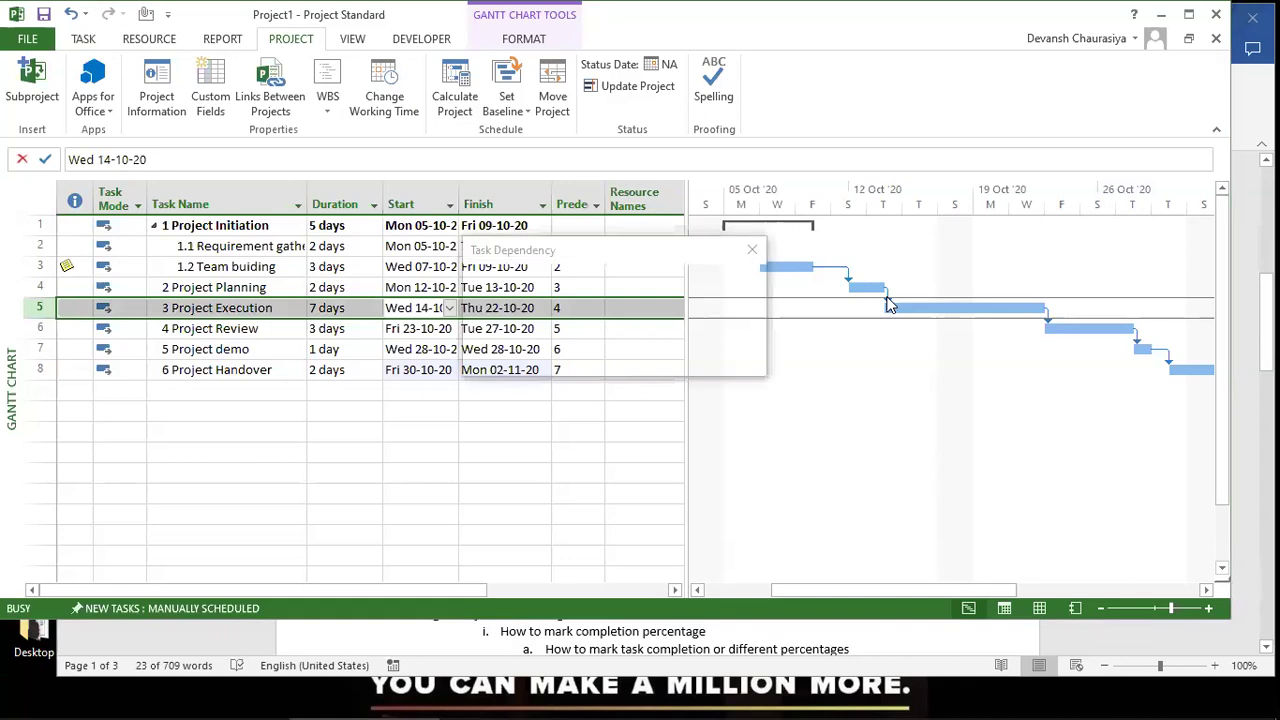
click(667, 329)
click(667, 329)
click(727, 360)
key(alt+Tab)
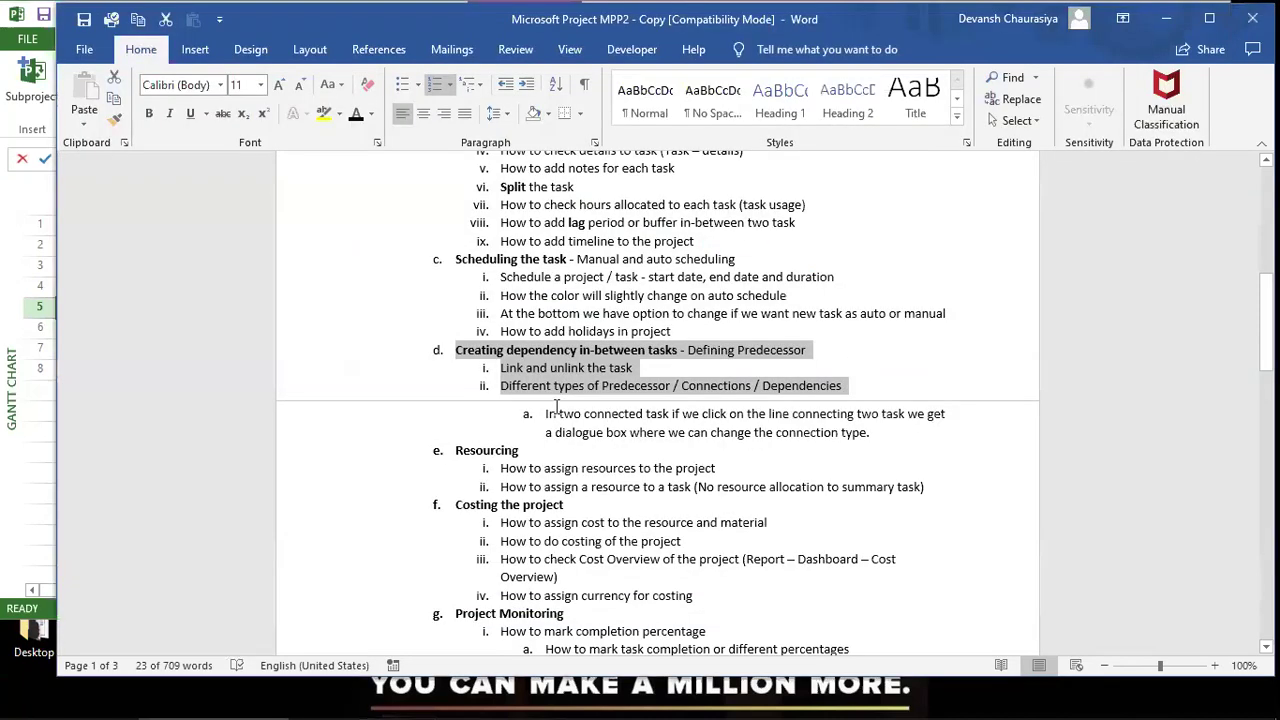
Step: Select the task name, start, finish, duration and predecessor columns, then widen the task table
key(alt+Tab)
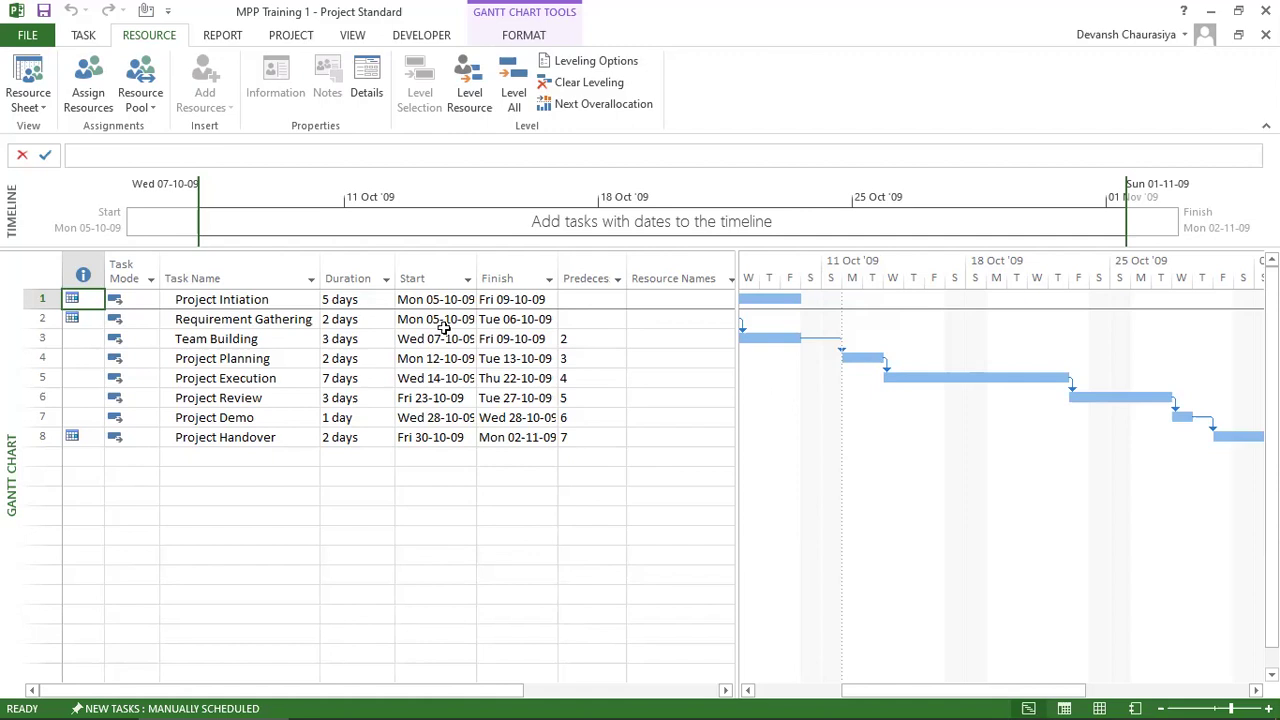
drag(131, 298, 246, 420)
drag(417, 299, 425, 440)
drag(520, 299, 525, 435)
drag(360, 300, 355, 440)
drag(568, 342, 583, 437)
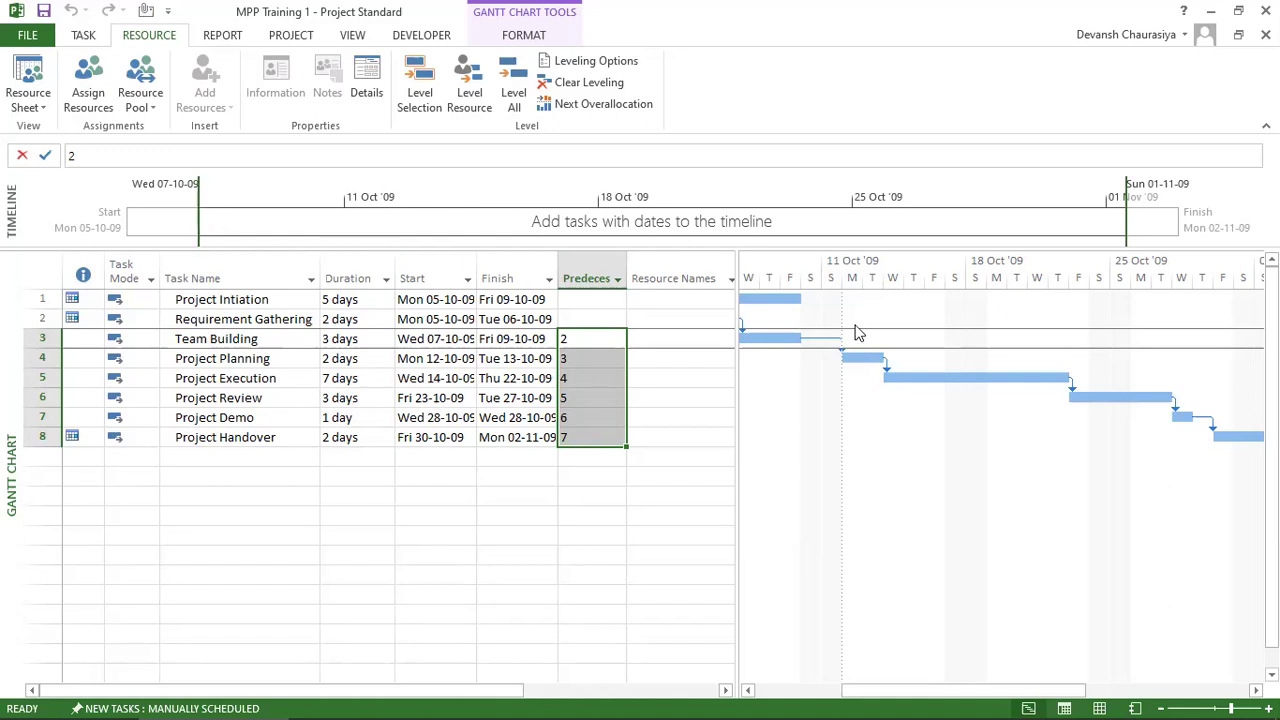
click(659, 305)
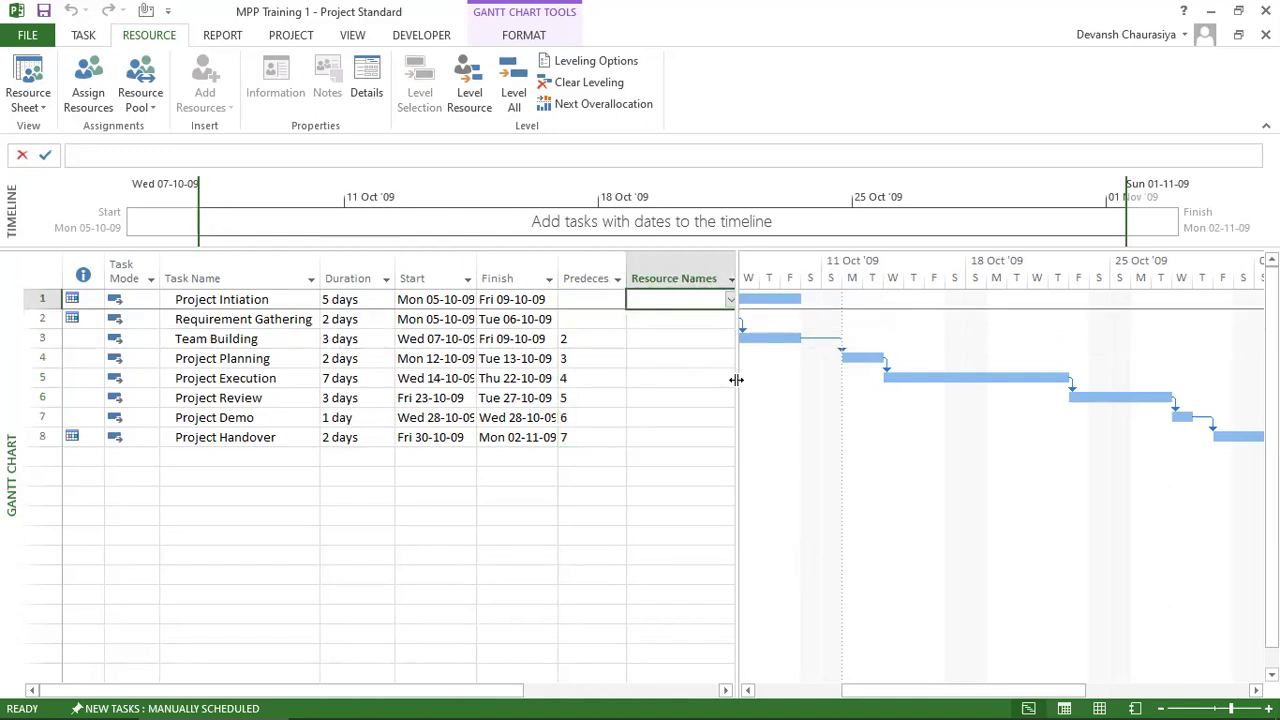
drag(737, 380, 836, 380)
Step: Indent Requirement Gathering and Team Building under Project Initiation
click(208, 300)
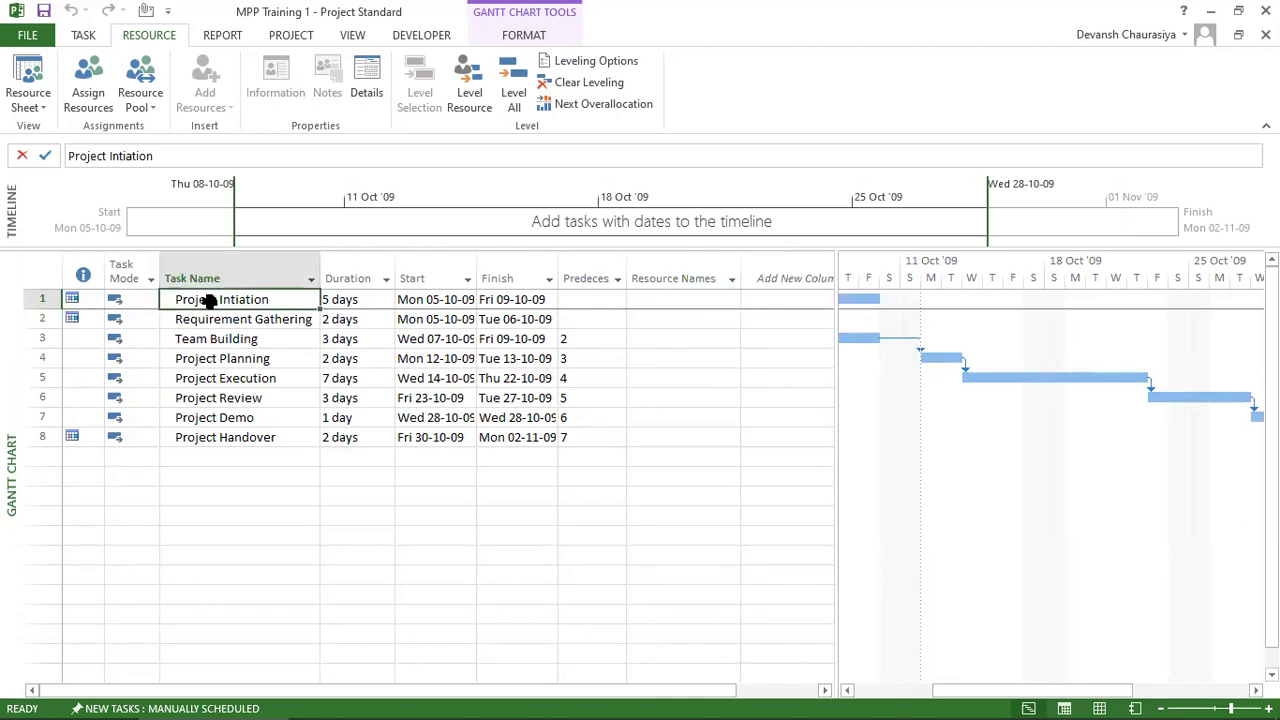
drag(222, 320, 225, 340)
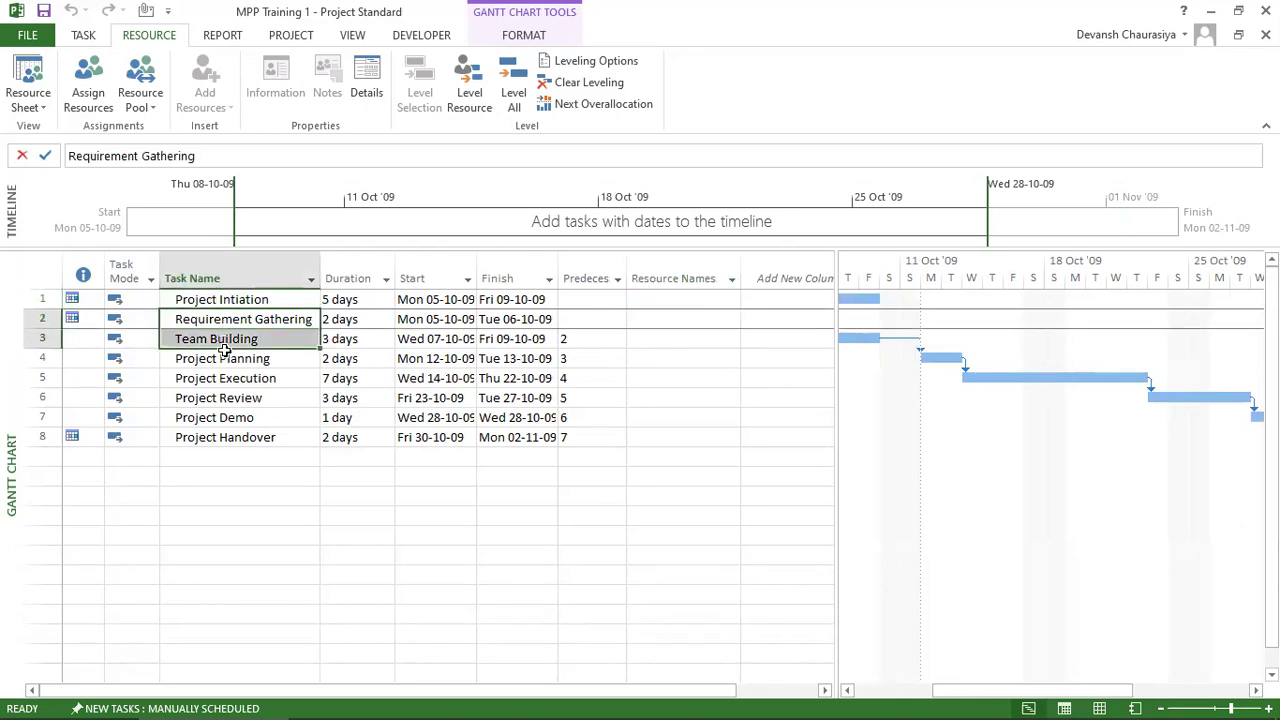
click(88, 38)
click(371, 97)
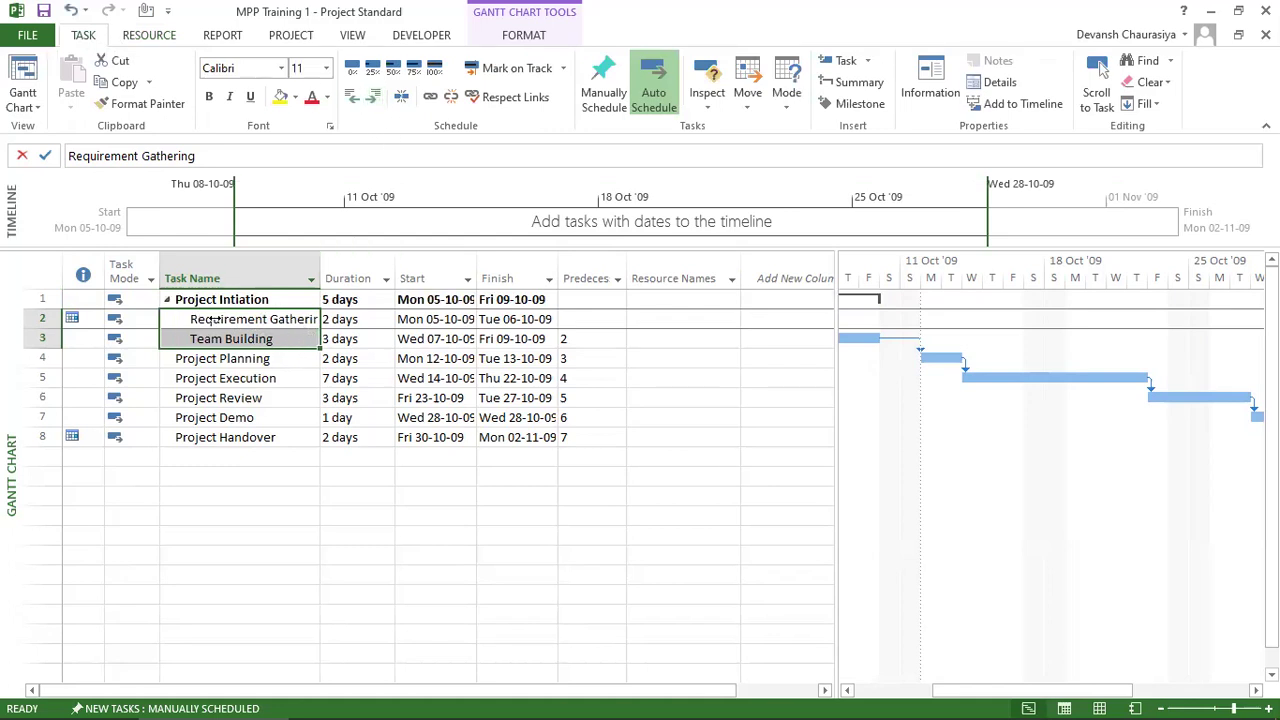
Step: Enter a team member's name as Requirement Gathering's resource
click(213, 319)
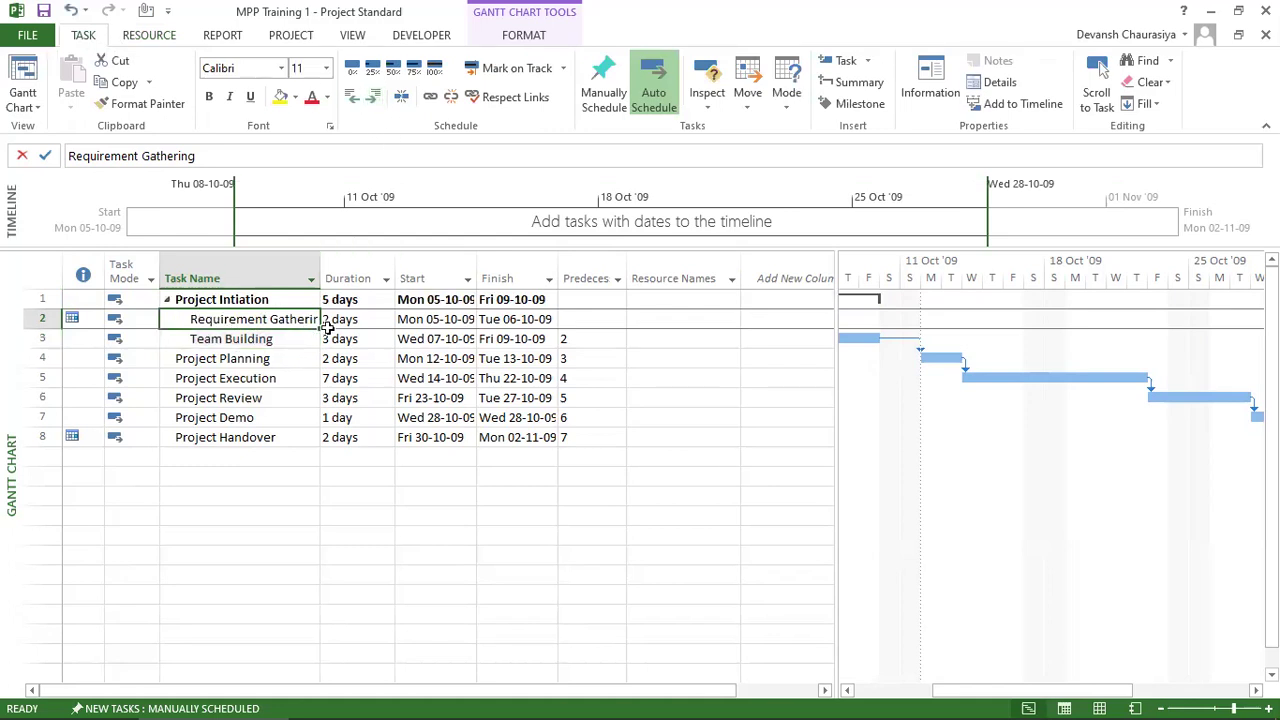
click(676, 320)
text(P)
key(BackSpace)
key(BackSpace)
key(BackSpace)
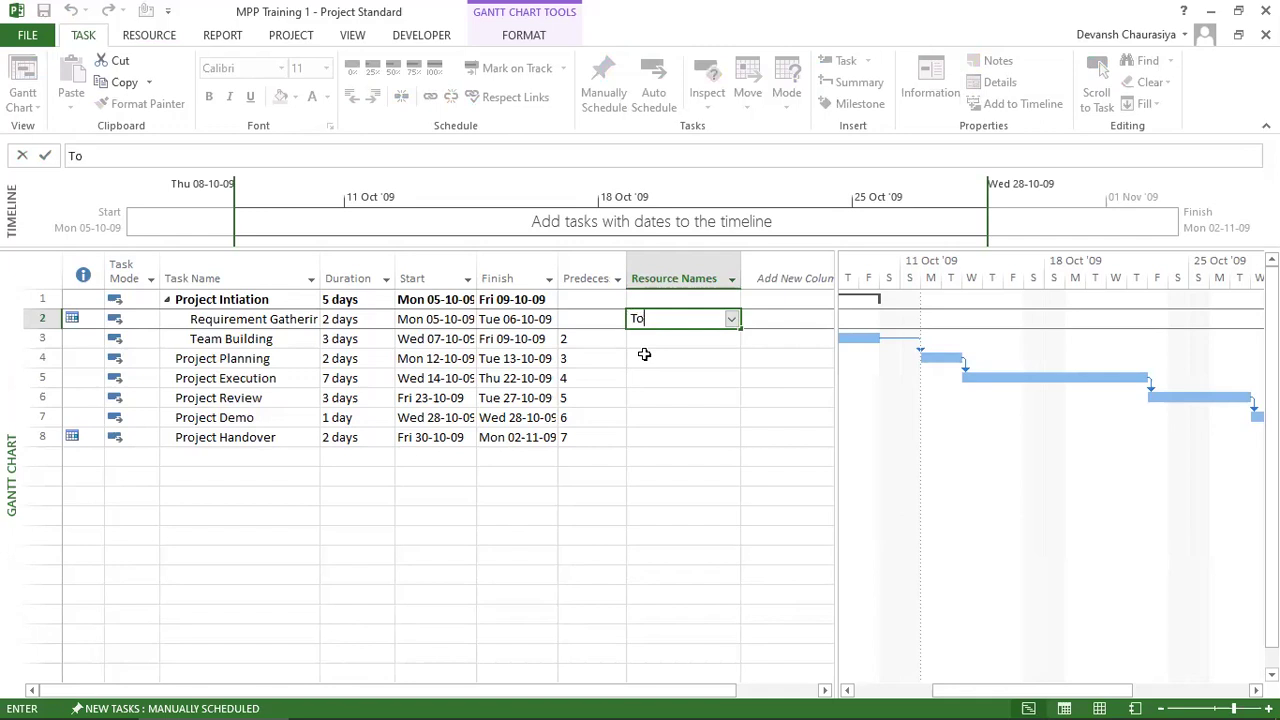
key(Return)
key(Up)
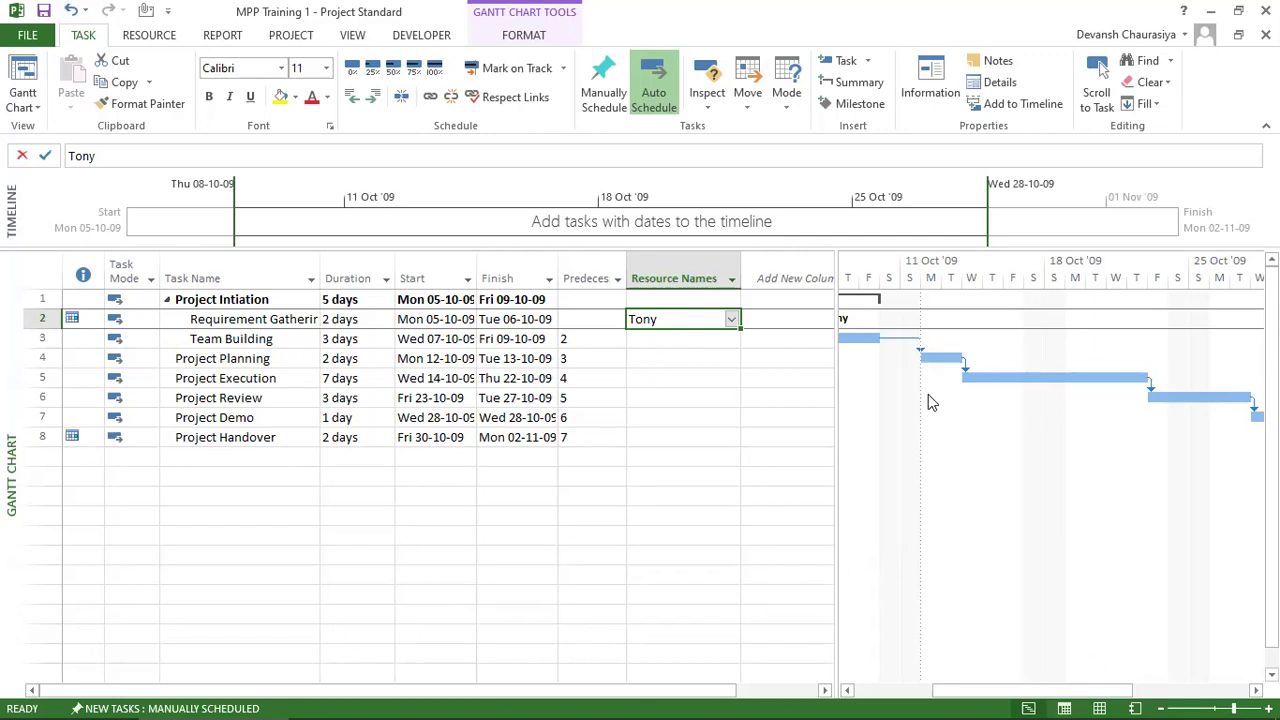
Step: Fit the entire project into the Gantt chart with View > Entire Project
click(318, 36)
click(360, 36)
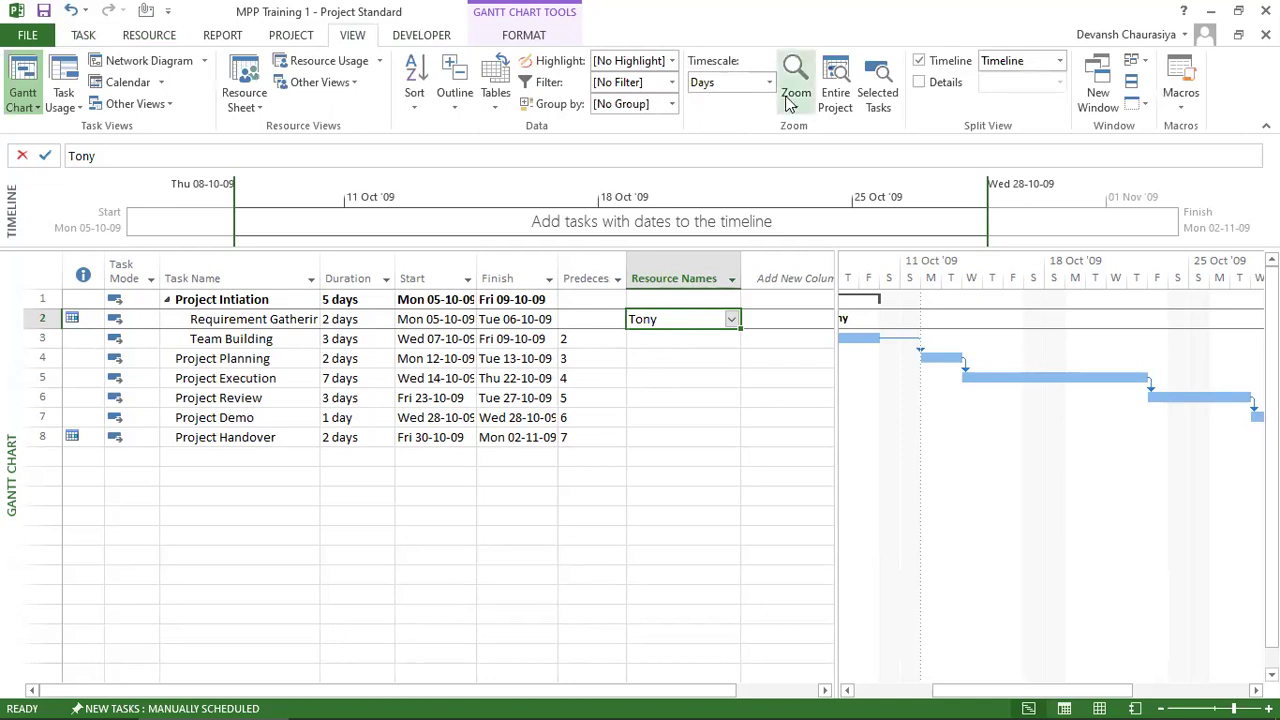
click(835, 92)
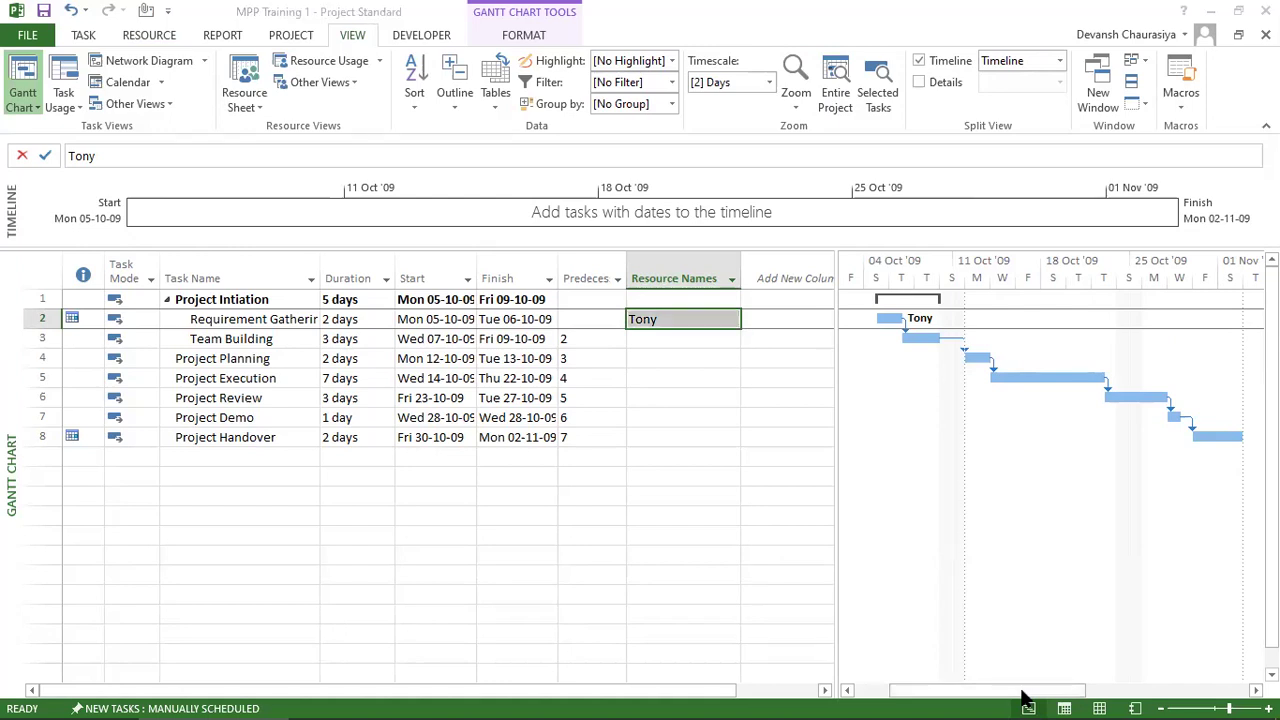
mouse_move(1035, 712)
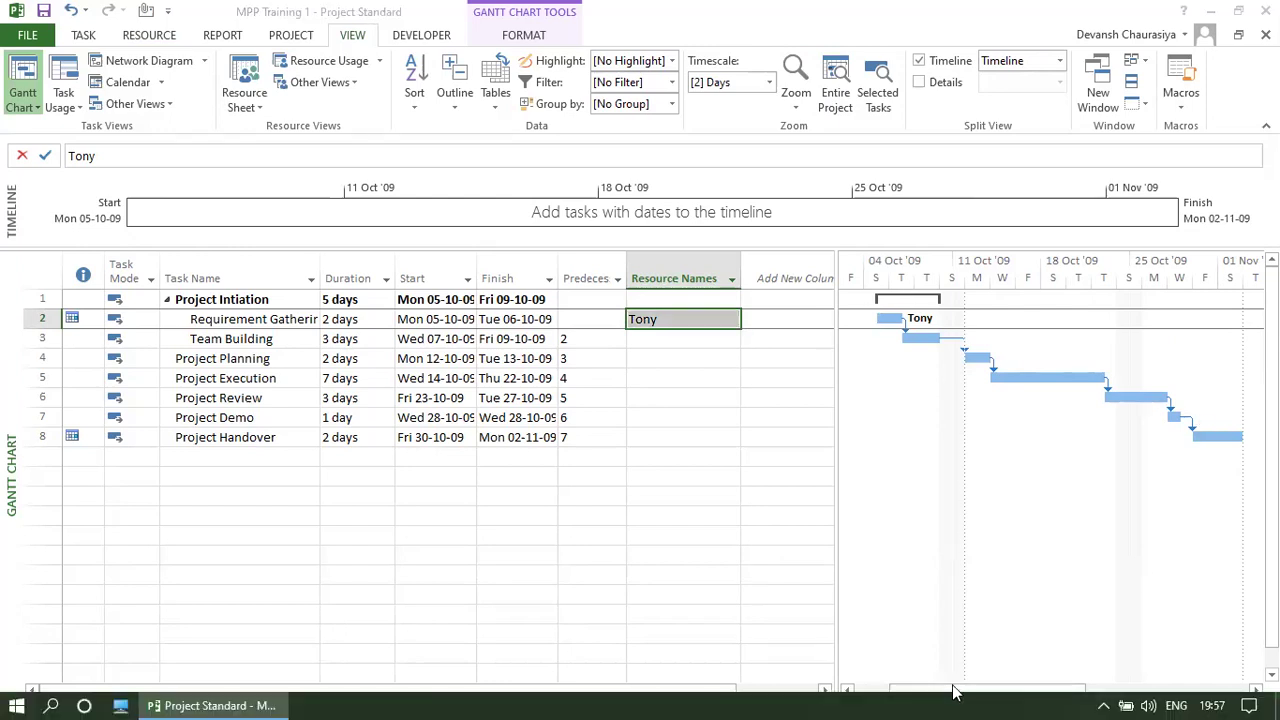
drag(931, 689, 960, 694)
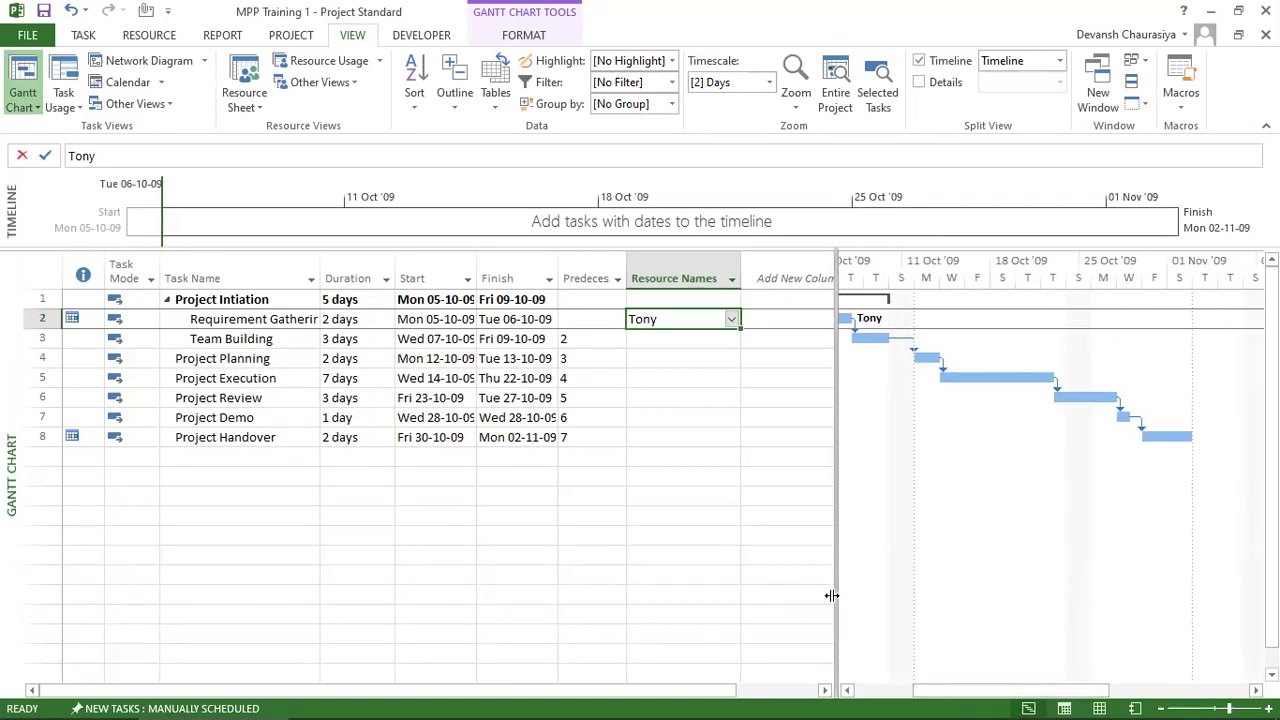
drag(831, 595, 789, 586)
drag(940, 689, 921, 689)
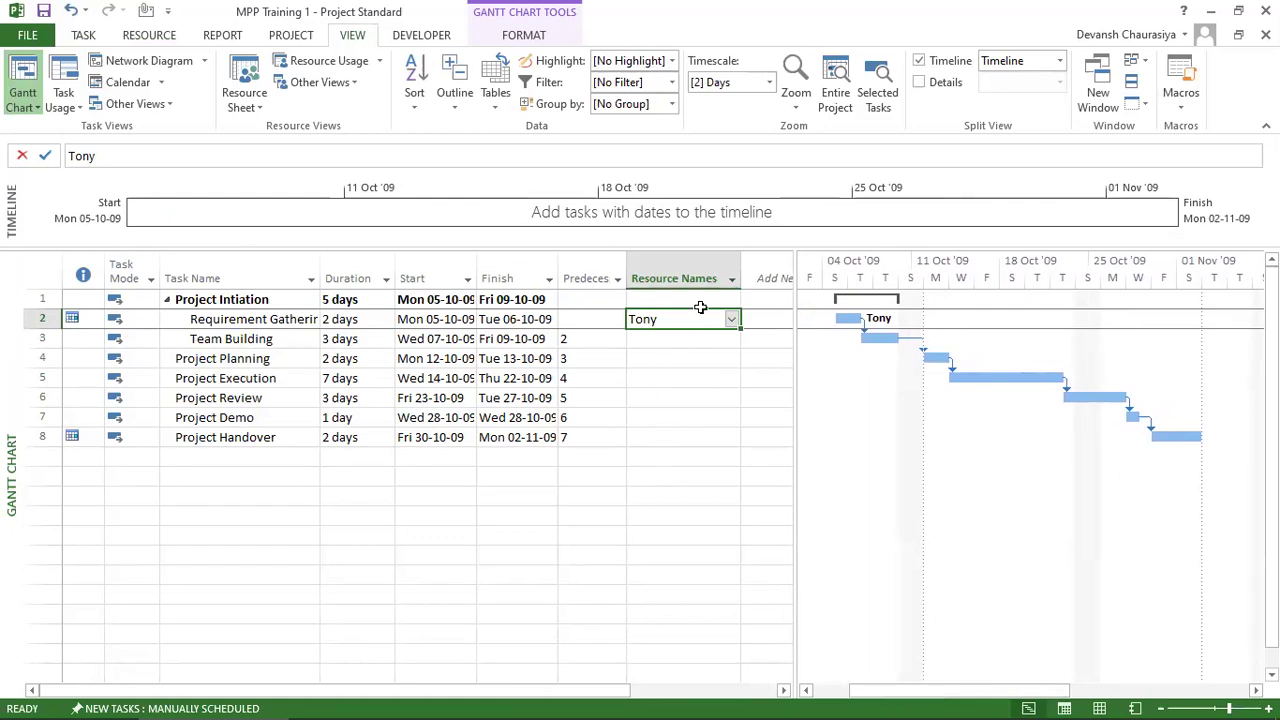
Step: Select the remaining tasks' resource cells and open the list of available views
drag(685, 338, 674, 431)
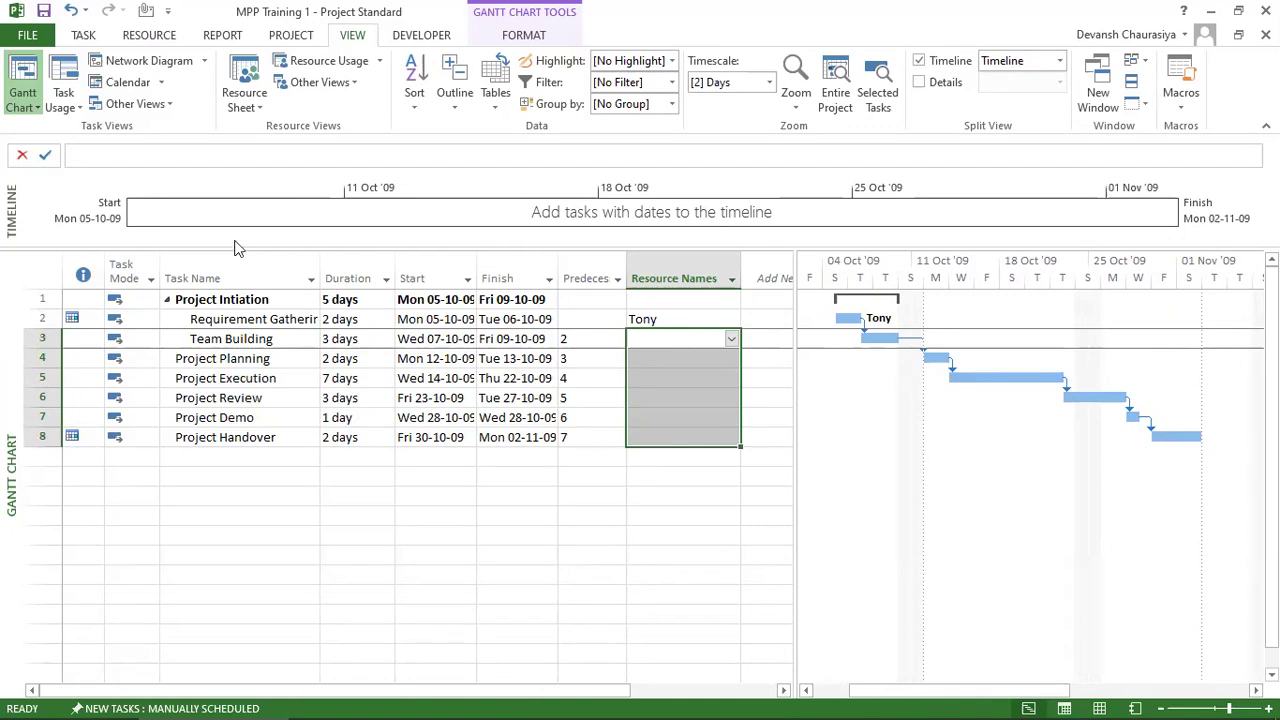
key(alt+Tab)
mouse_move(624, 695)
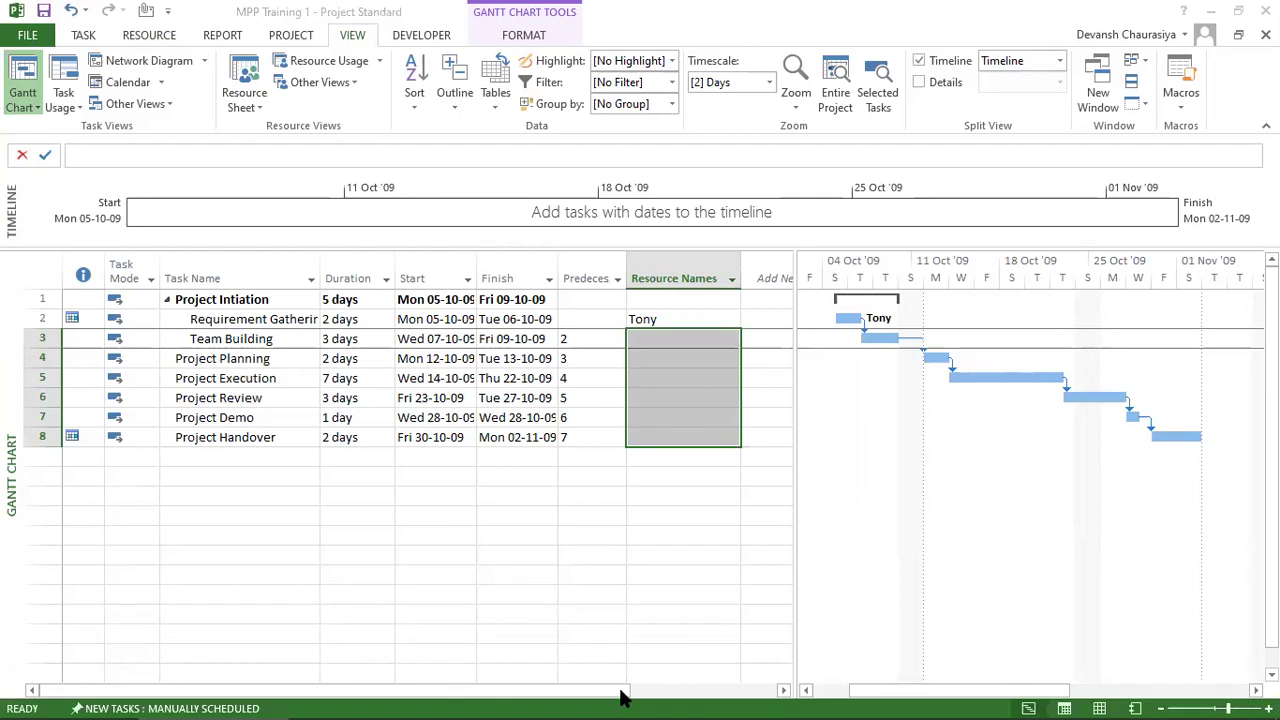
click(38, 108)
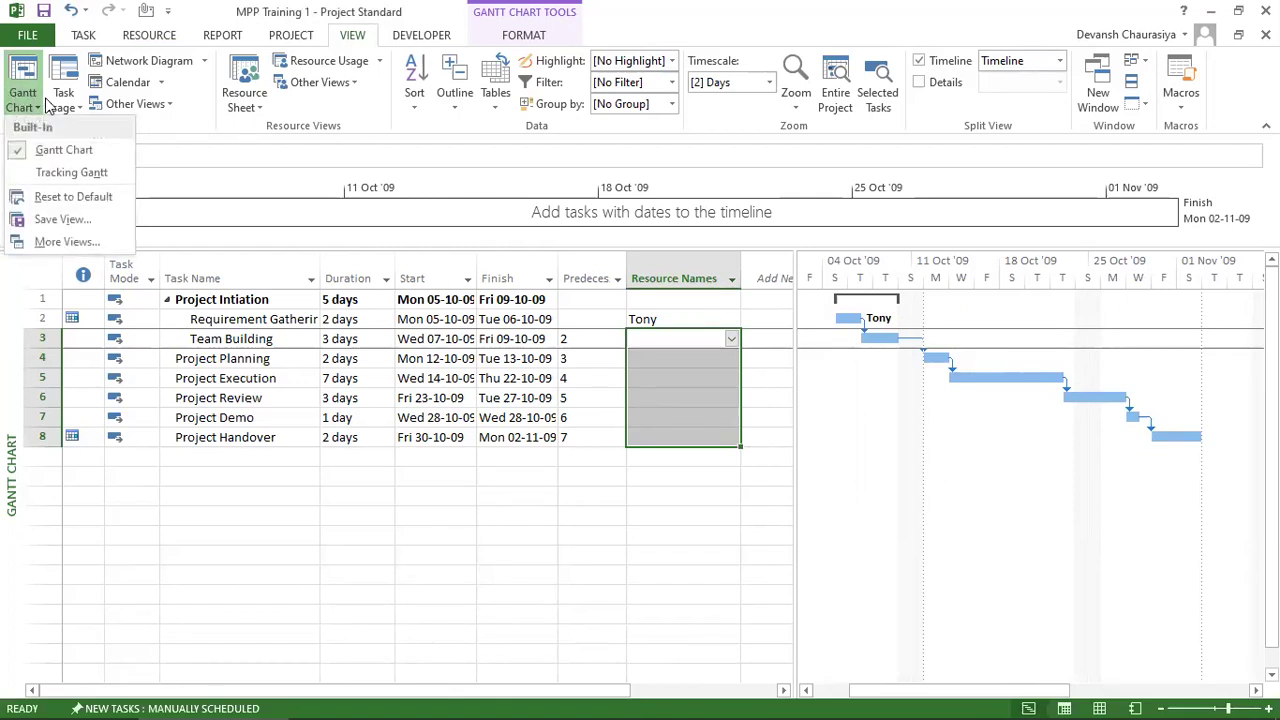
click(79, 37)
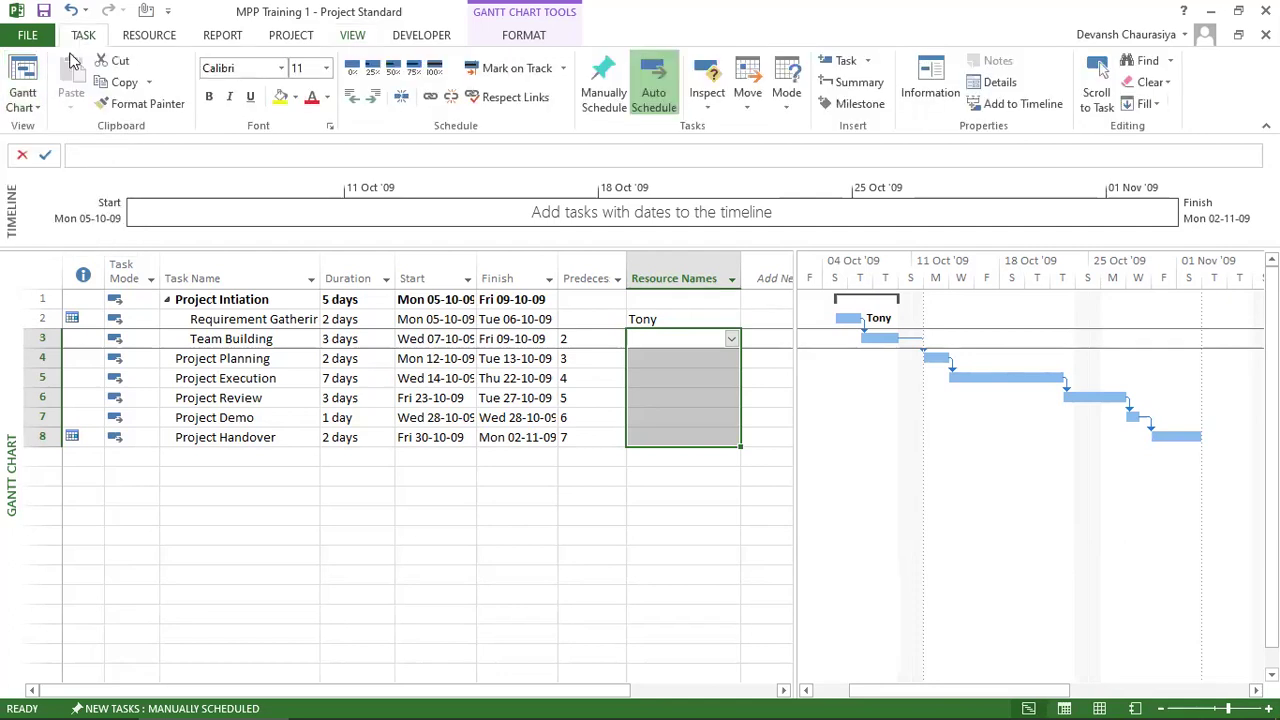
Step: Switch to the Resource Sheet view and select the resource rows
click(37, 107)
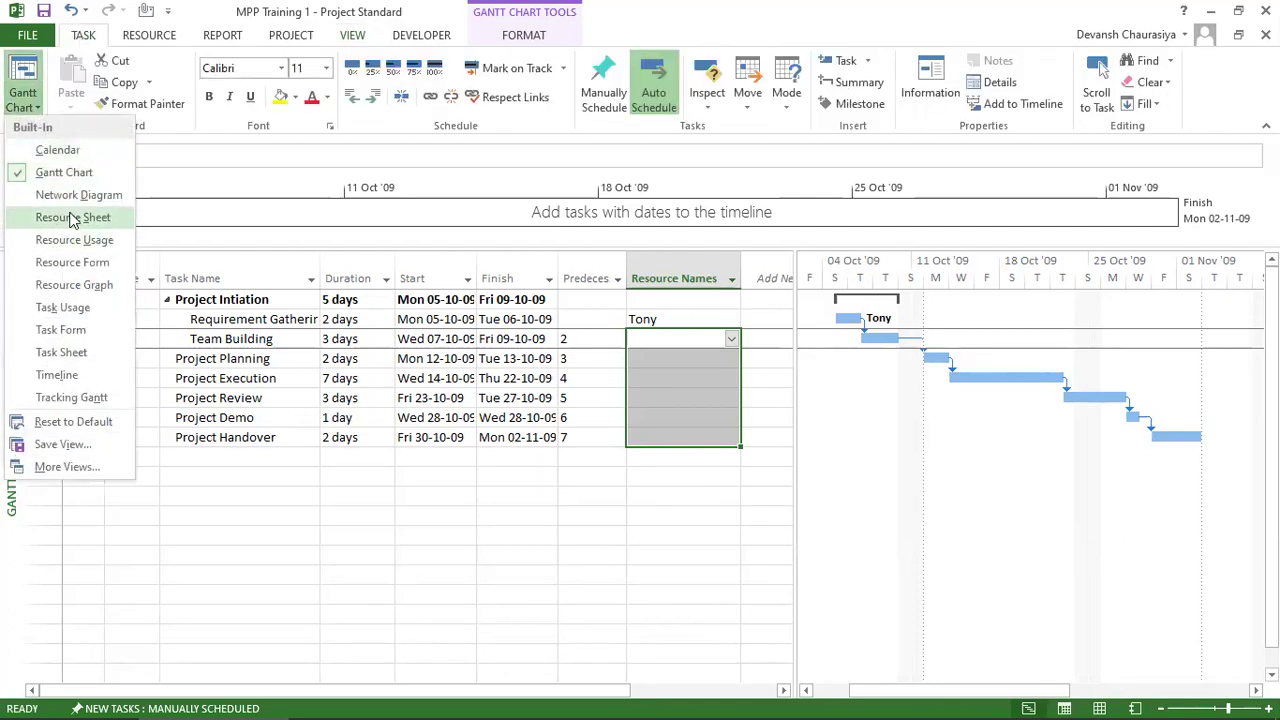
click(71, 216)
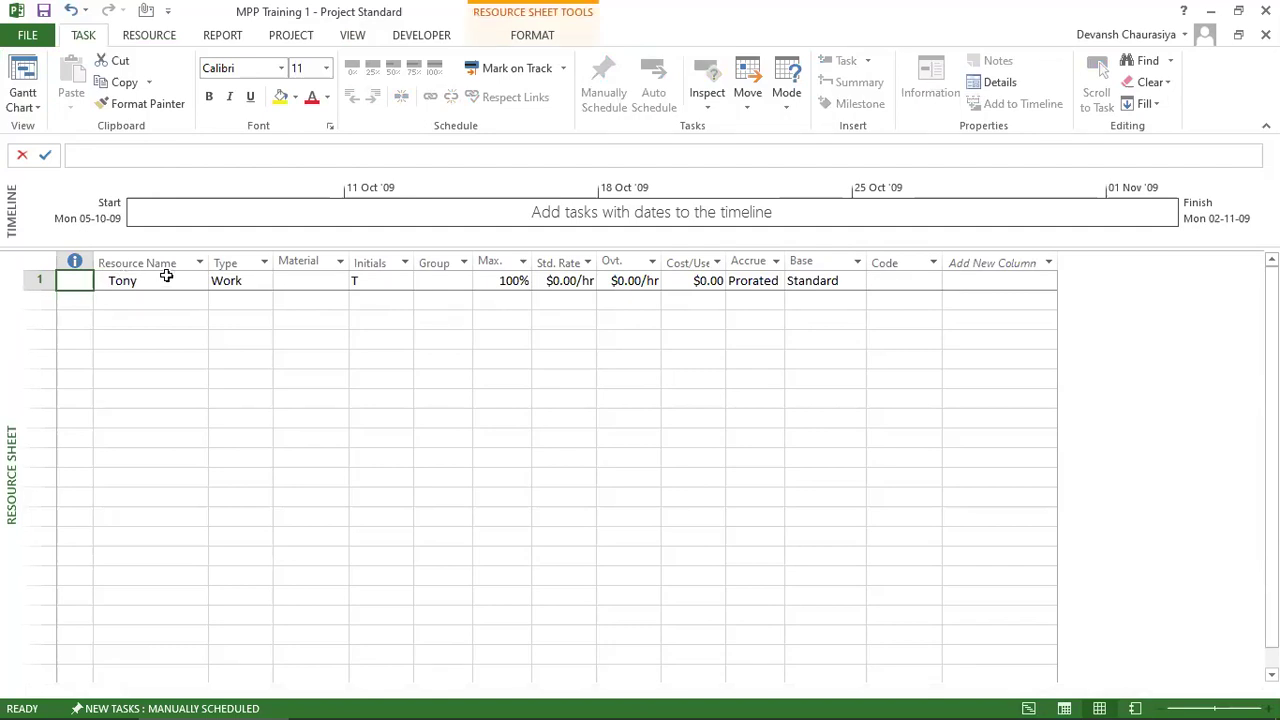
click(168, 280)
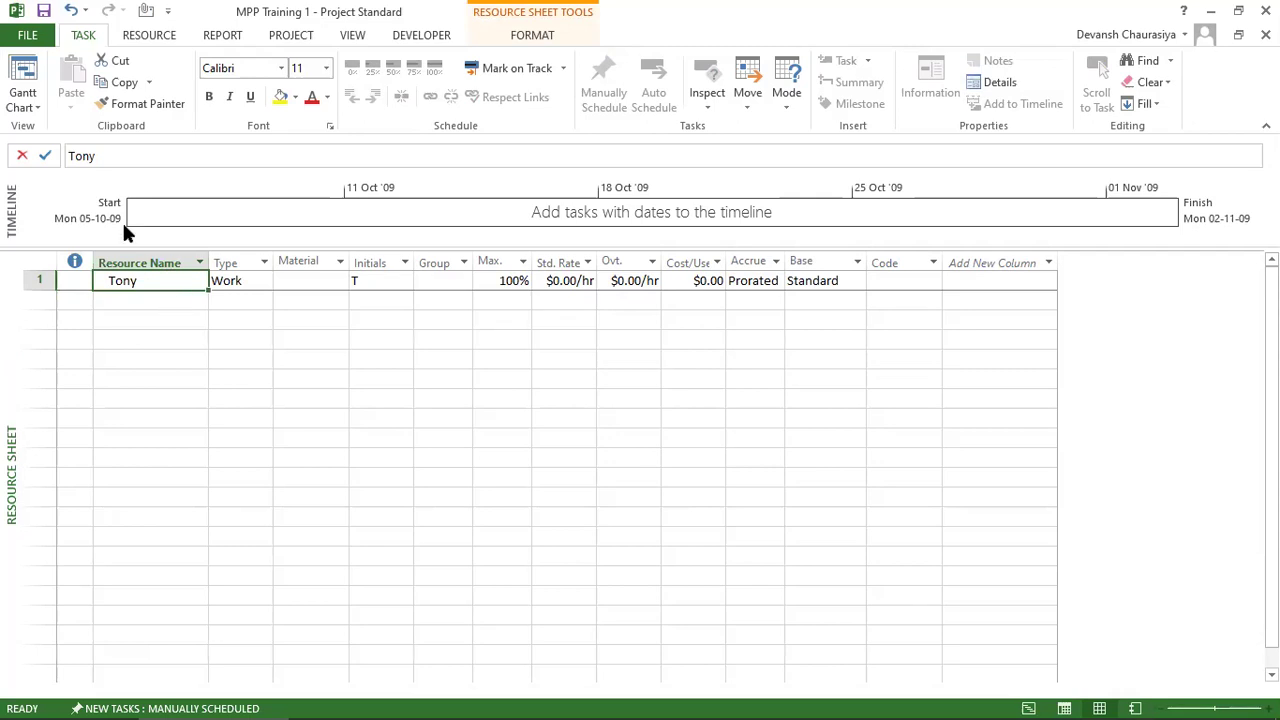
click(20, 107)
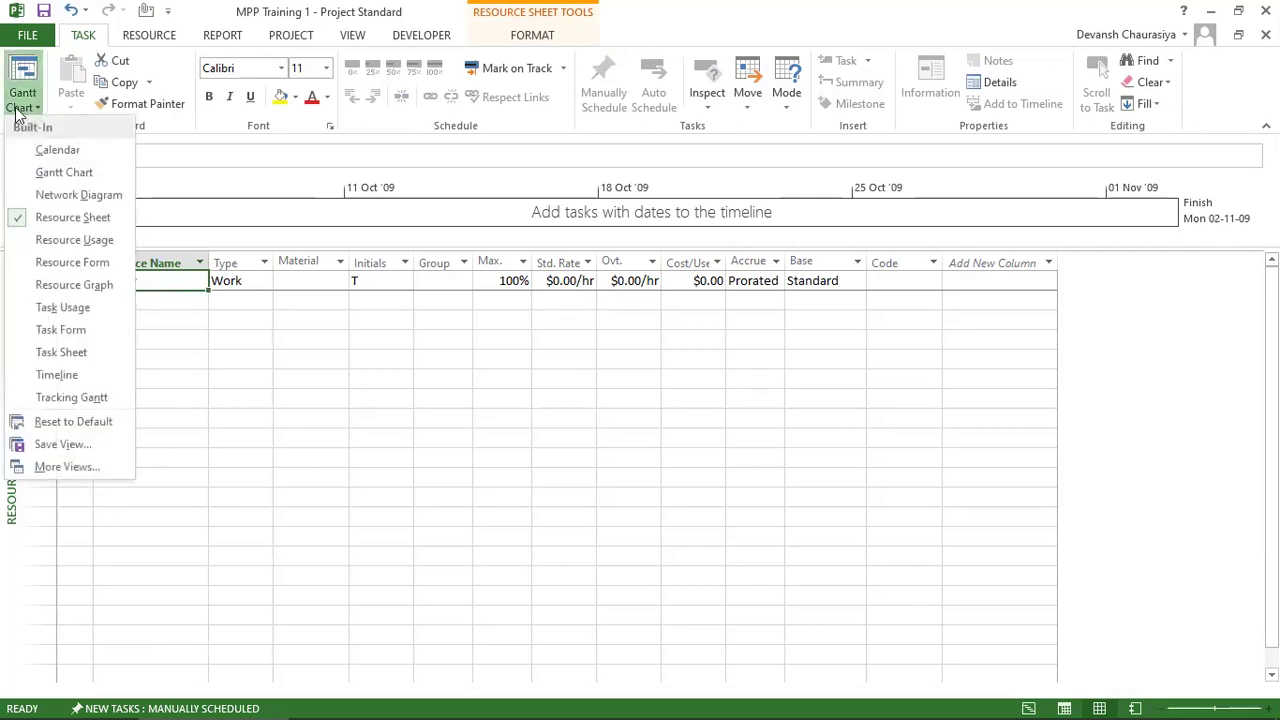
click(275, 318)
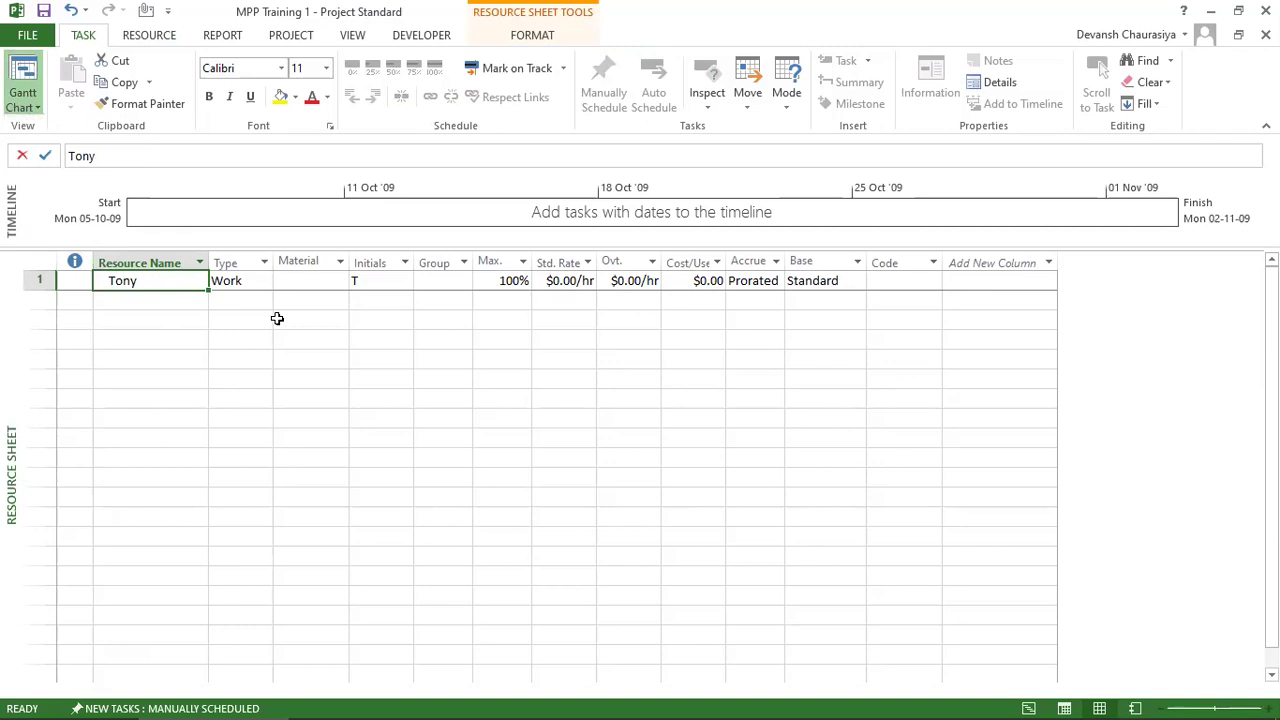
drag(108, 276, 975, 500)
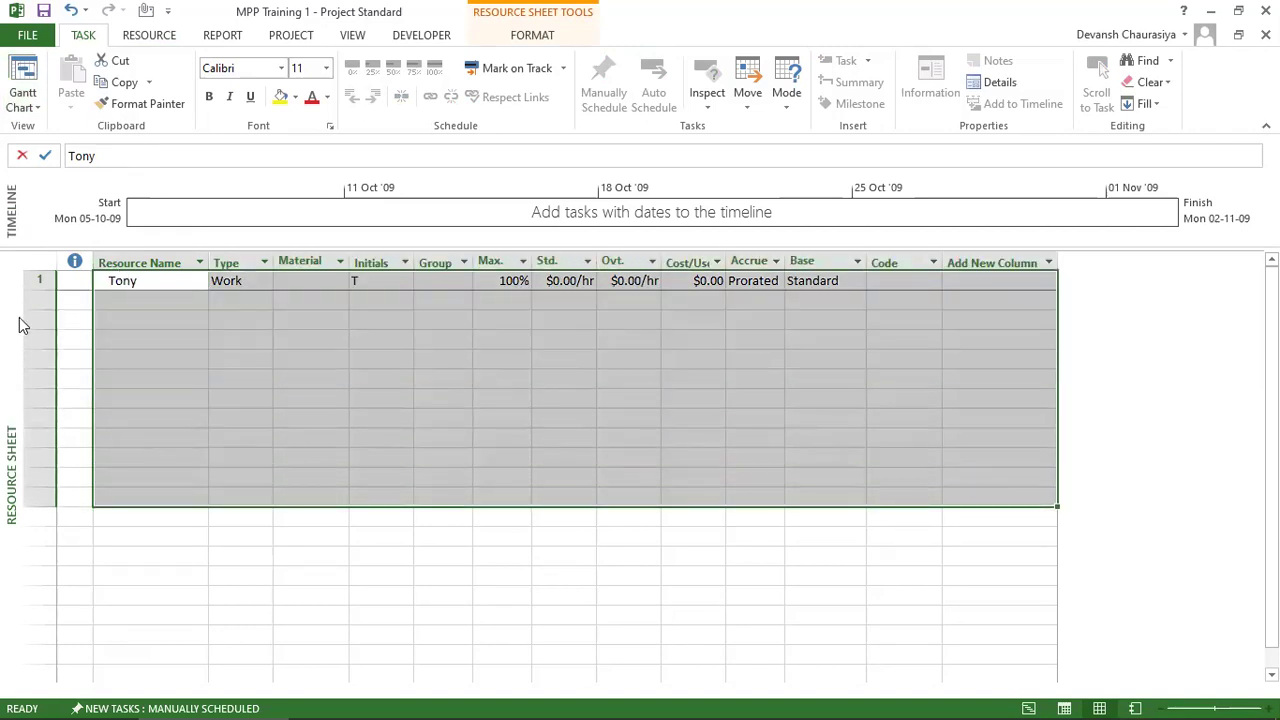
Step: Complete the first resource's name and enter the second, capitalising its first letter
click(143, 280)
click(157, 280)
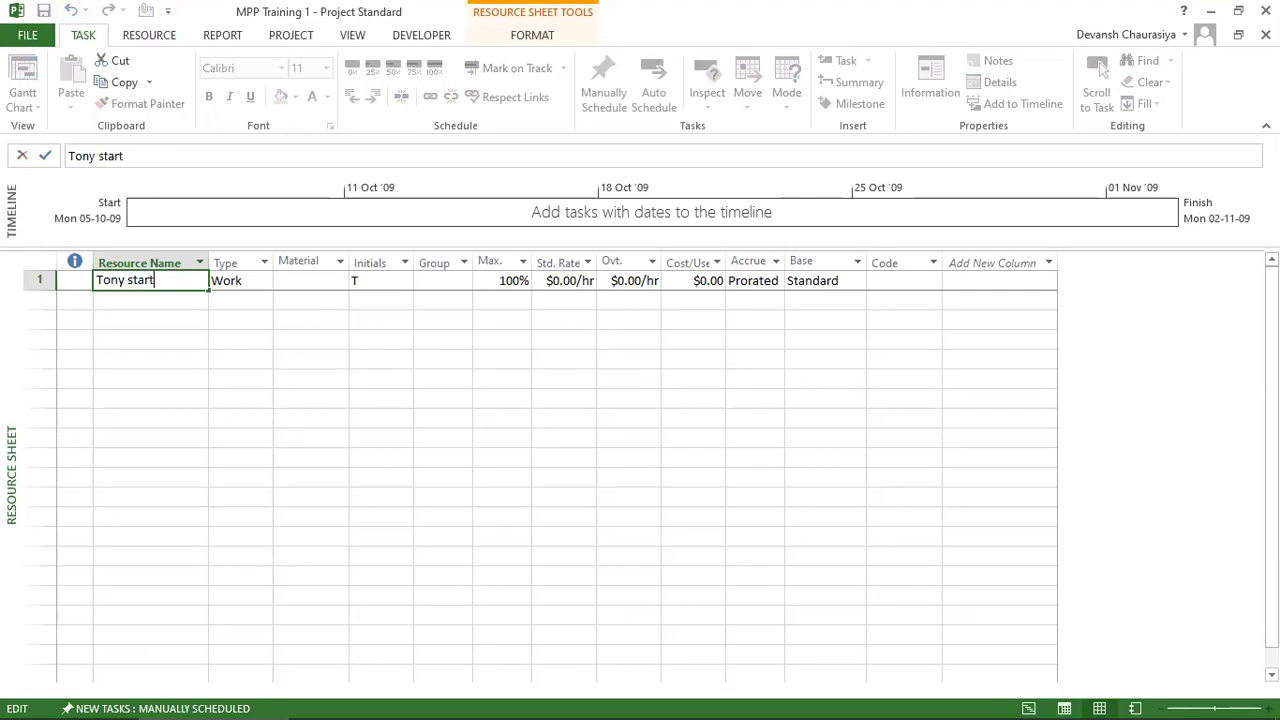
key(Return)
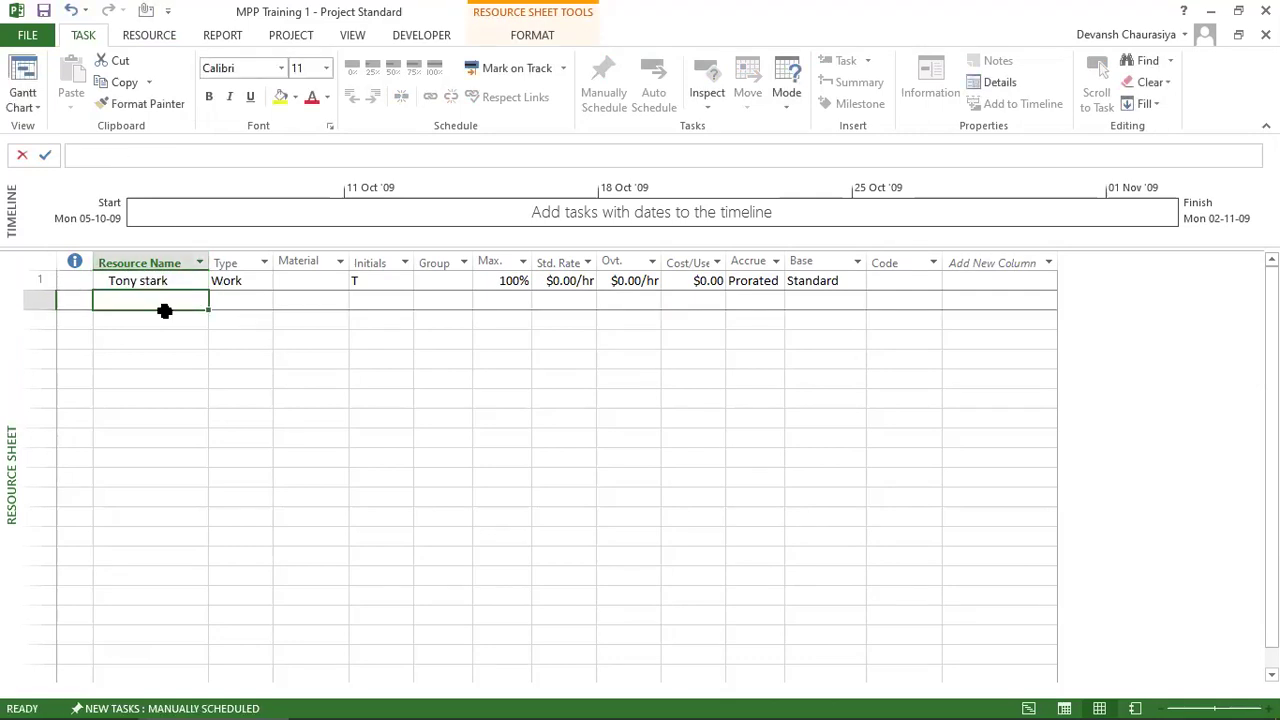
text(pepper Pot)
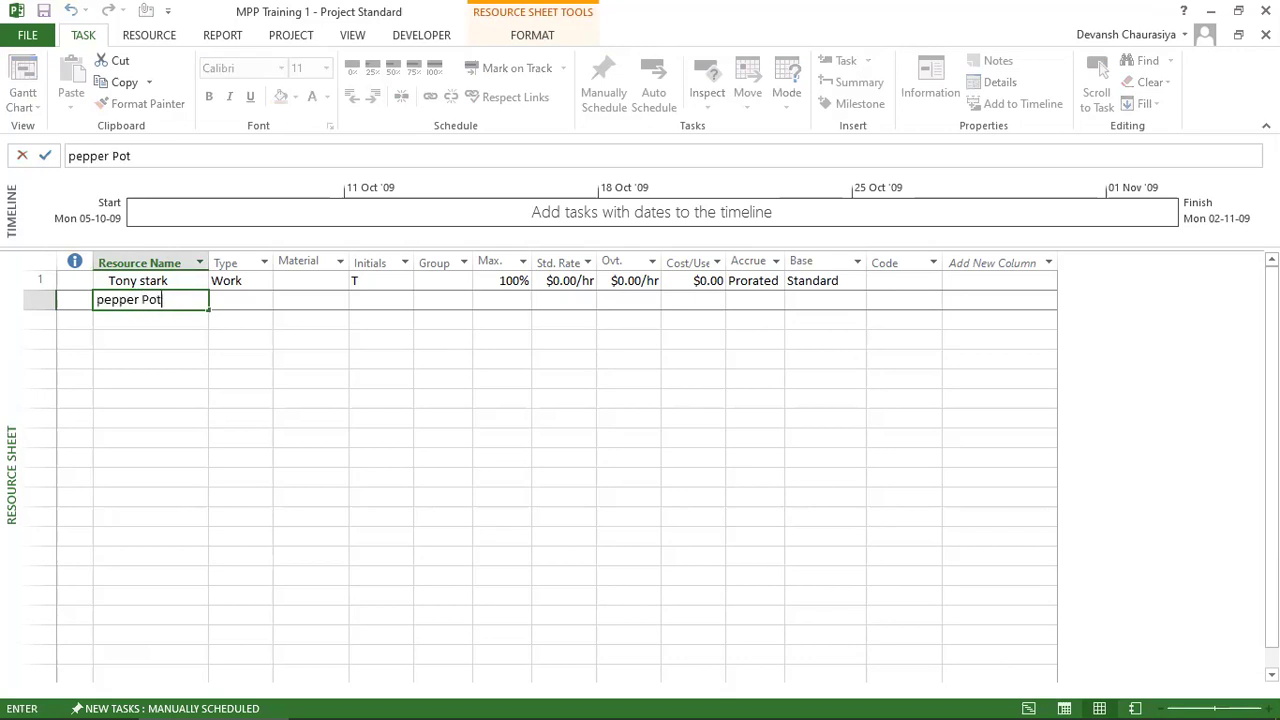
text(ts)
key(Return)
click(140, 300)
click(140, 300)
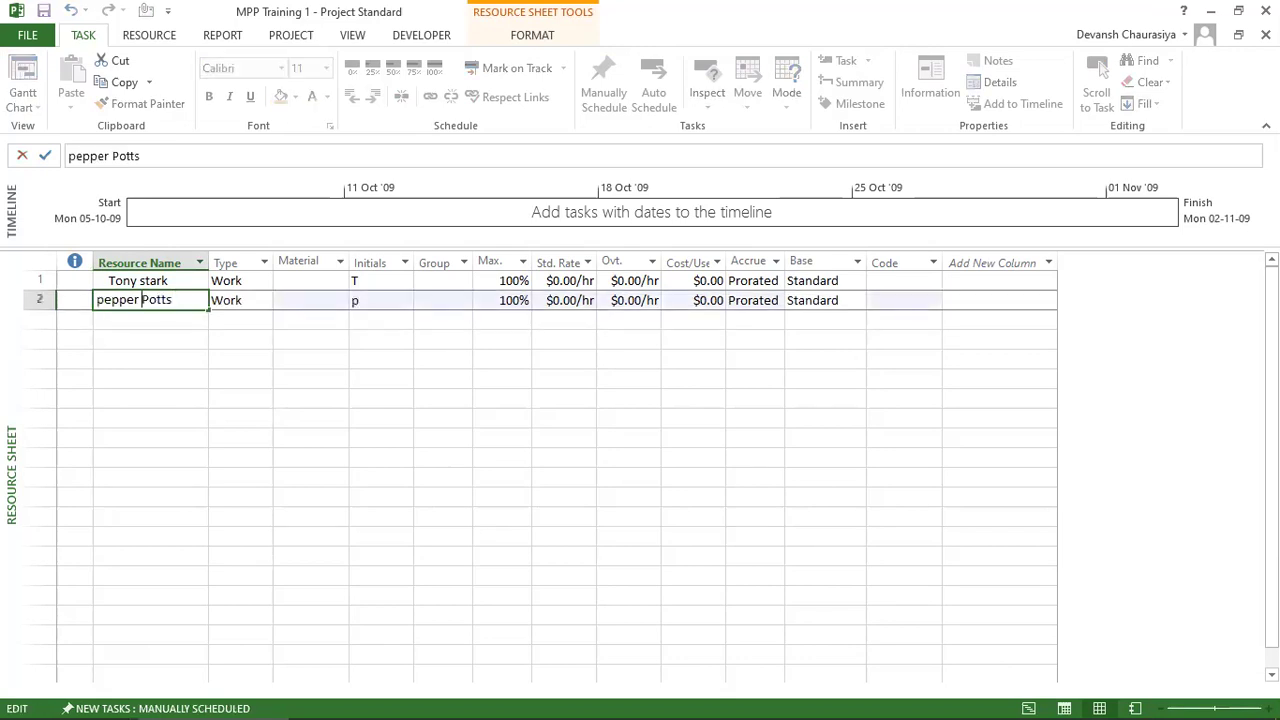
key(Delete)
text(P)
key(Return)
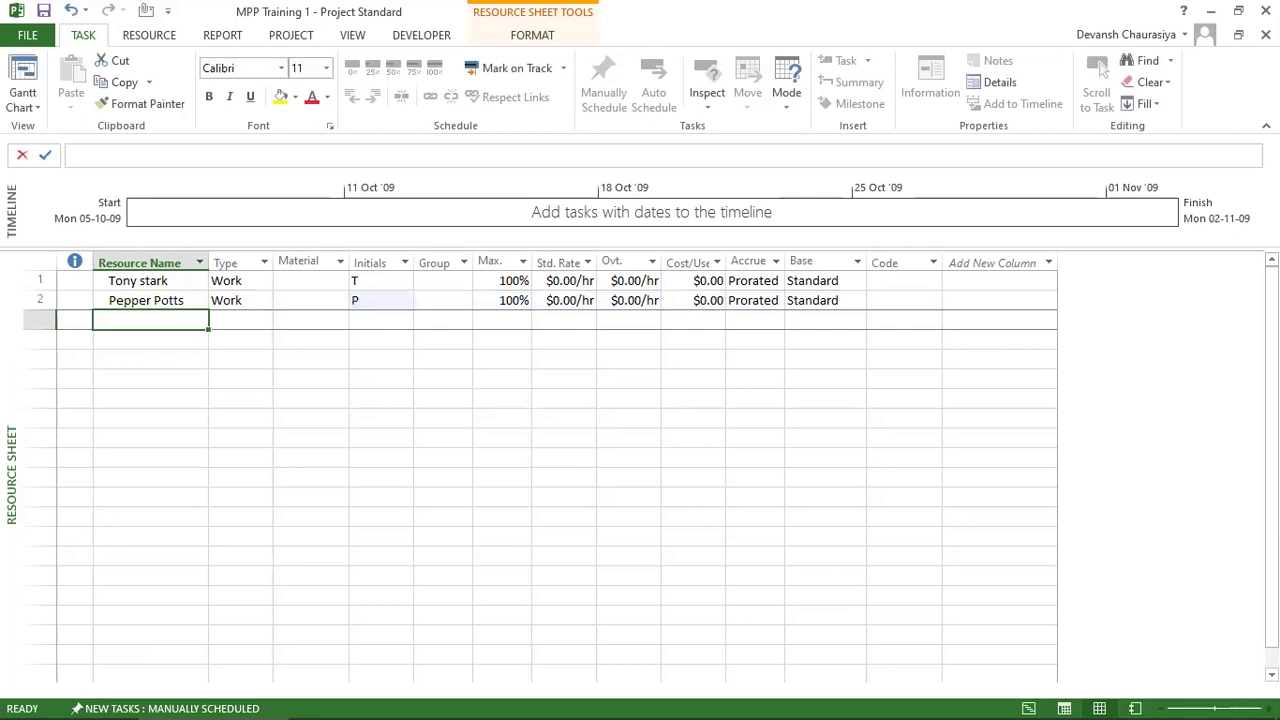
Step: Enter the third resource with a capitalised surname and the fourth, then select rows 1–2
text(Jack dorsan)
key(Return)
click(130, 319)
click(130, 319)
key(BackSpace)
text(D)
key(Return)
text(Rose)
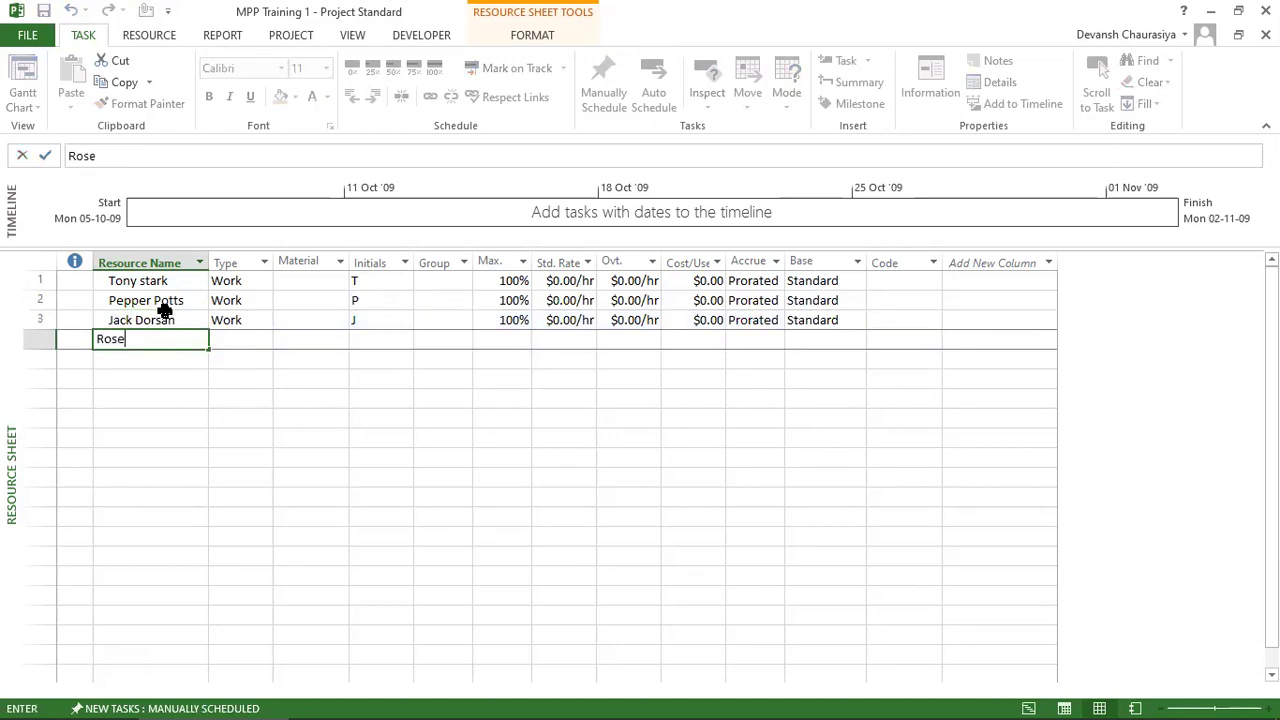
key(Return)
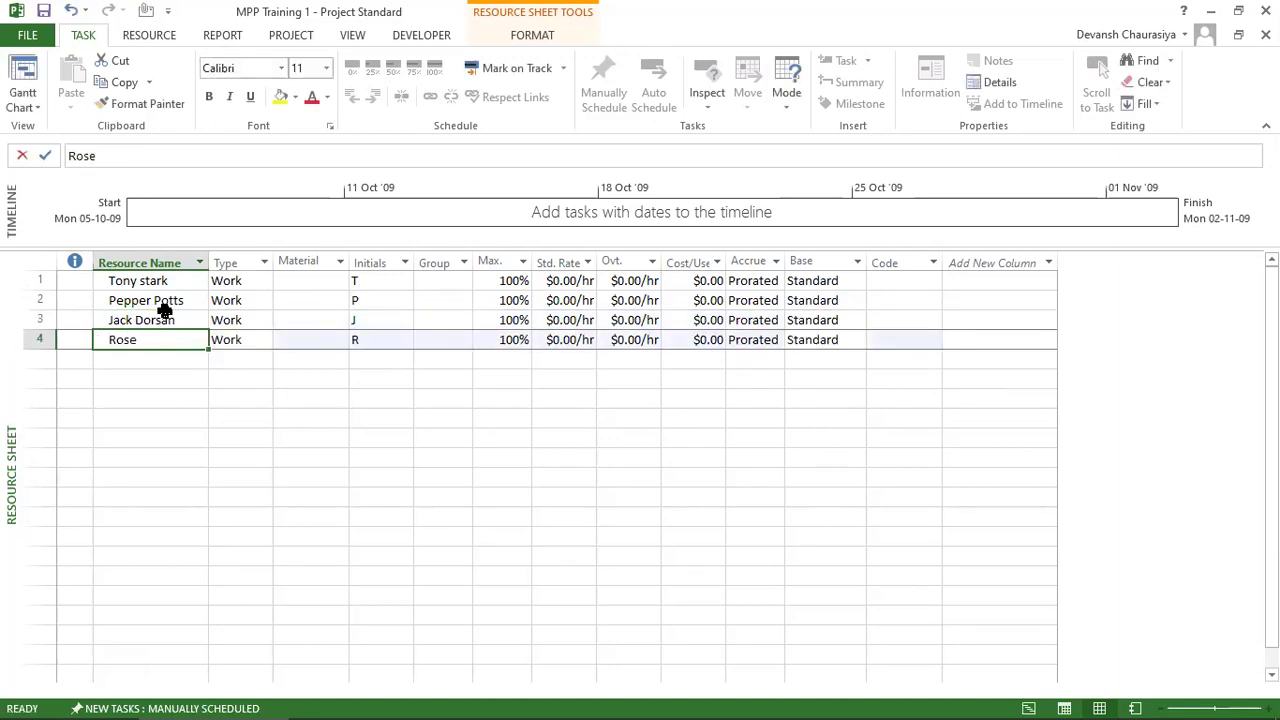
drag(142, 281, 850, 301)
Step: Move the first two resources below the others, then shift all four back to start at row 1
key(ctrl+x)
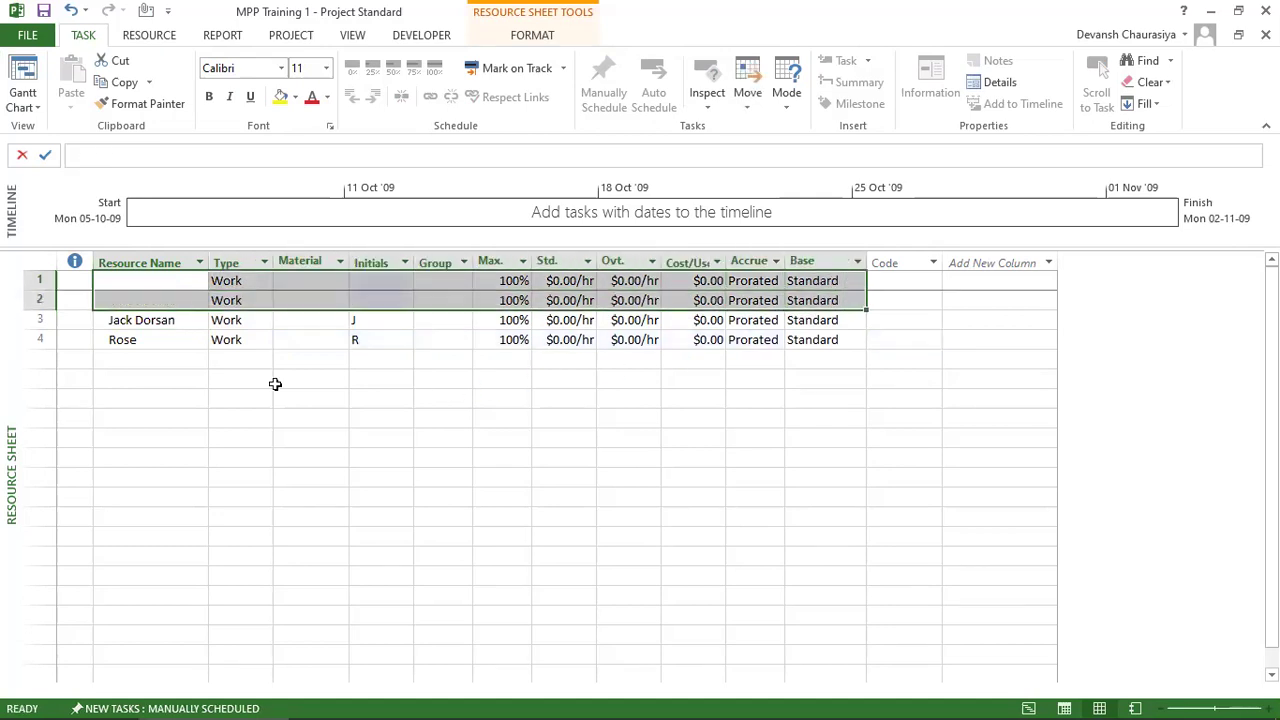
click(154, 359)
key(ctrl+v)
drag(160, 320, 848, 375)
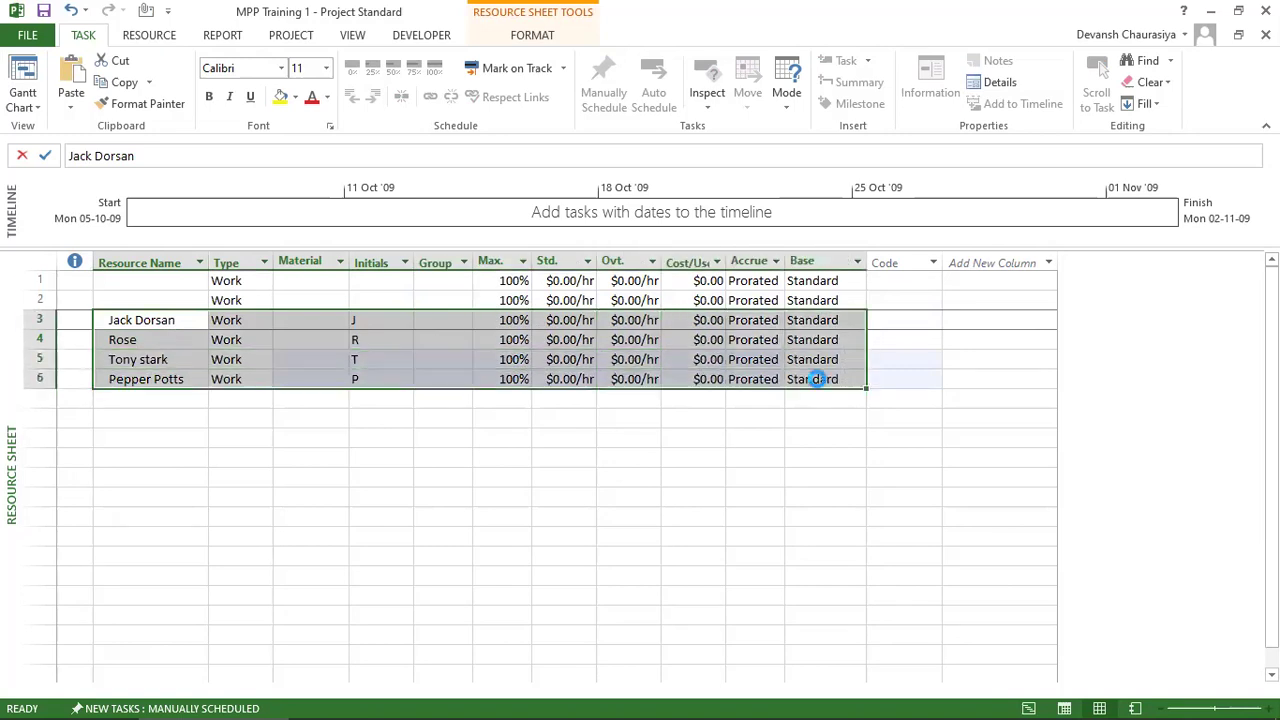
key(ctrl+x)
click(143, 280)
key(ctrl+v)
Step: Delete the leftover empty rows 5 and 6 from the Resource Sheet
drag(222, 358, 817, 380)
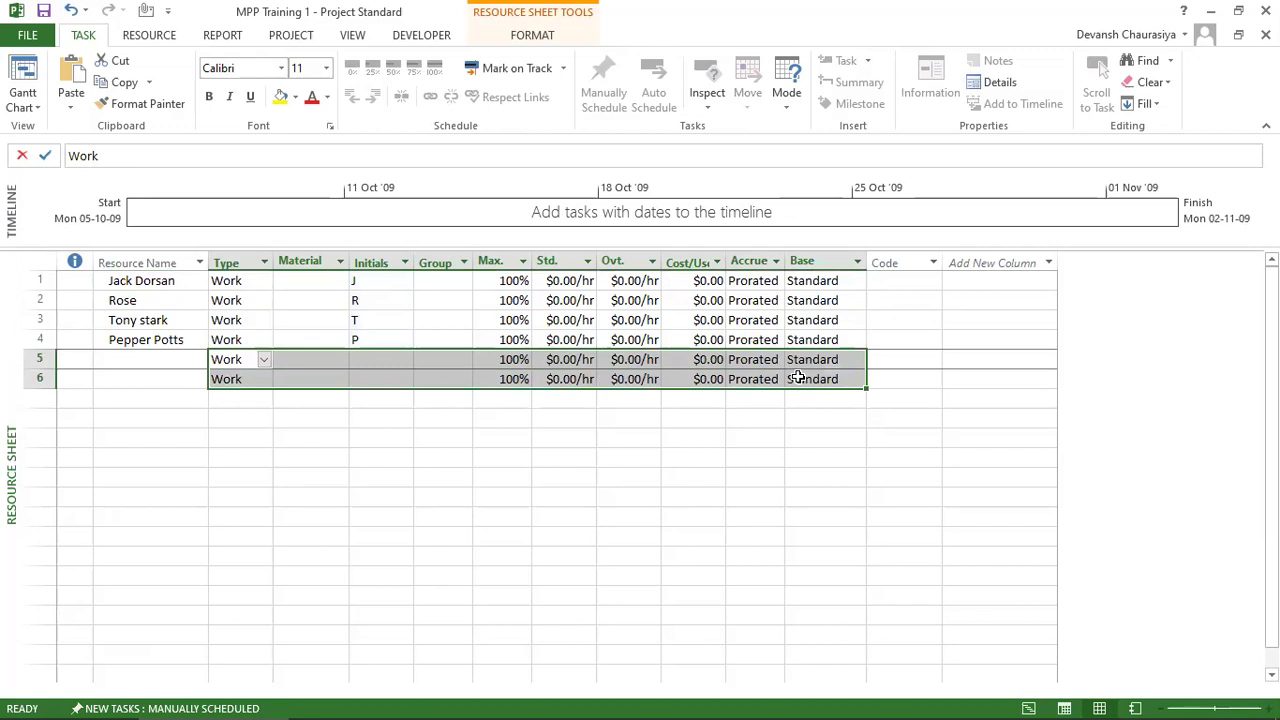
click(309, 478)
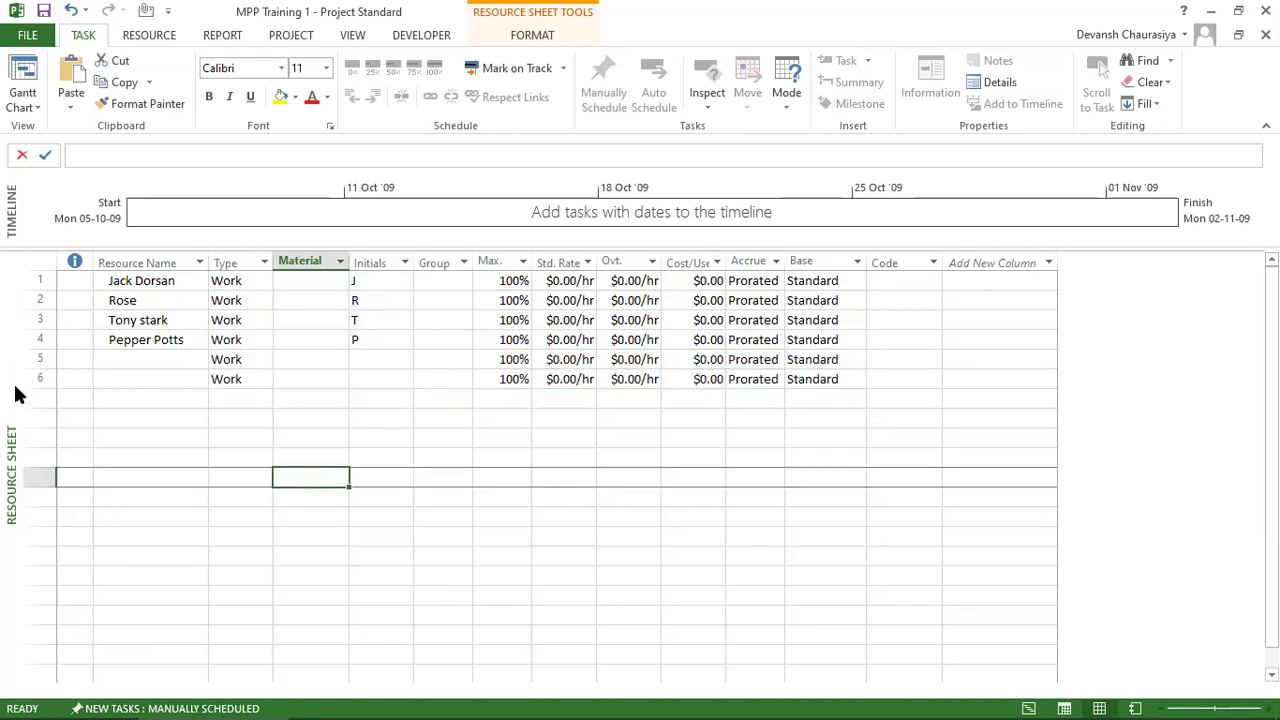
drag(36, 358, 36, 380)
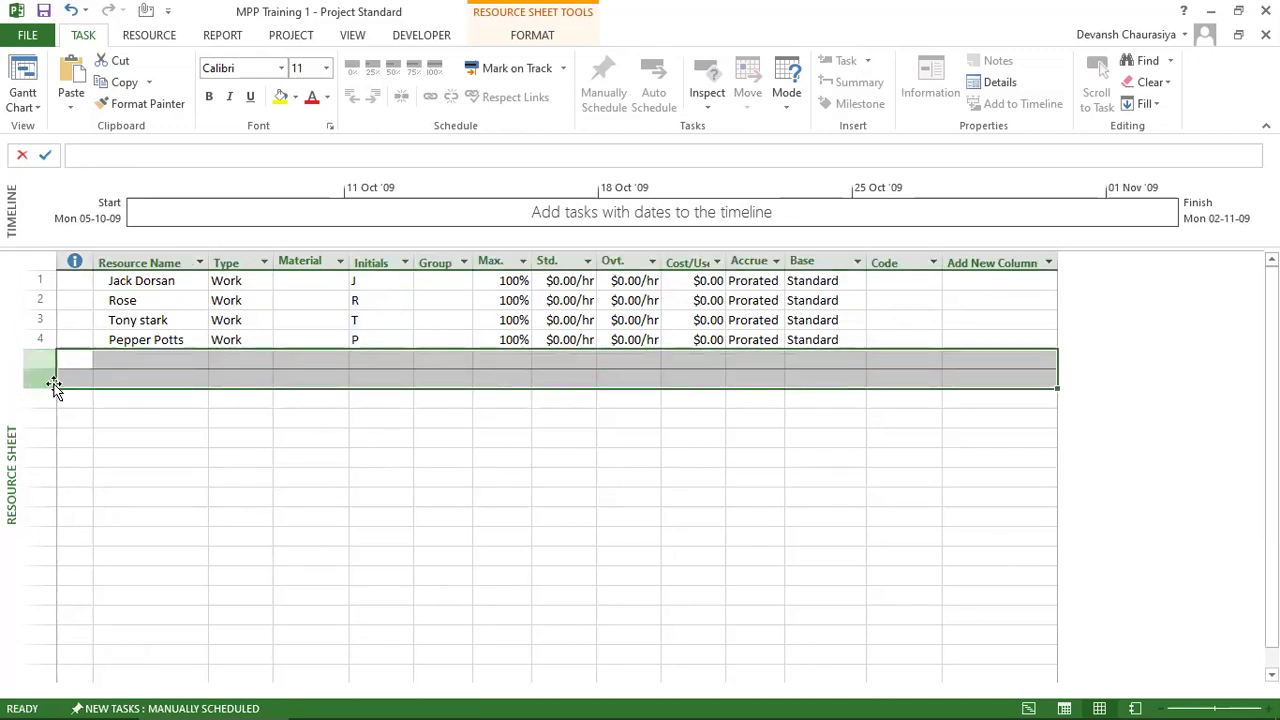
key(Delete)
click(157, 278)
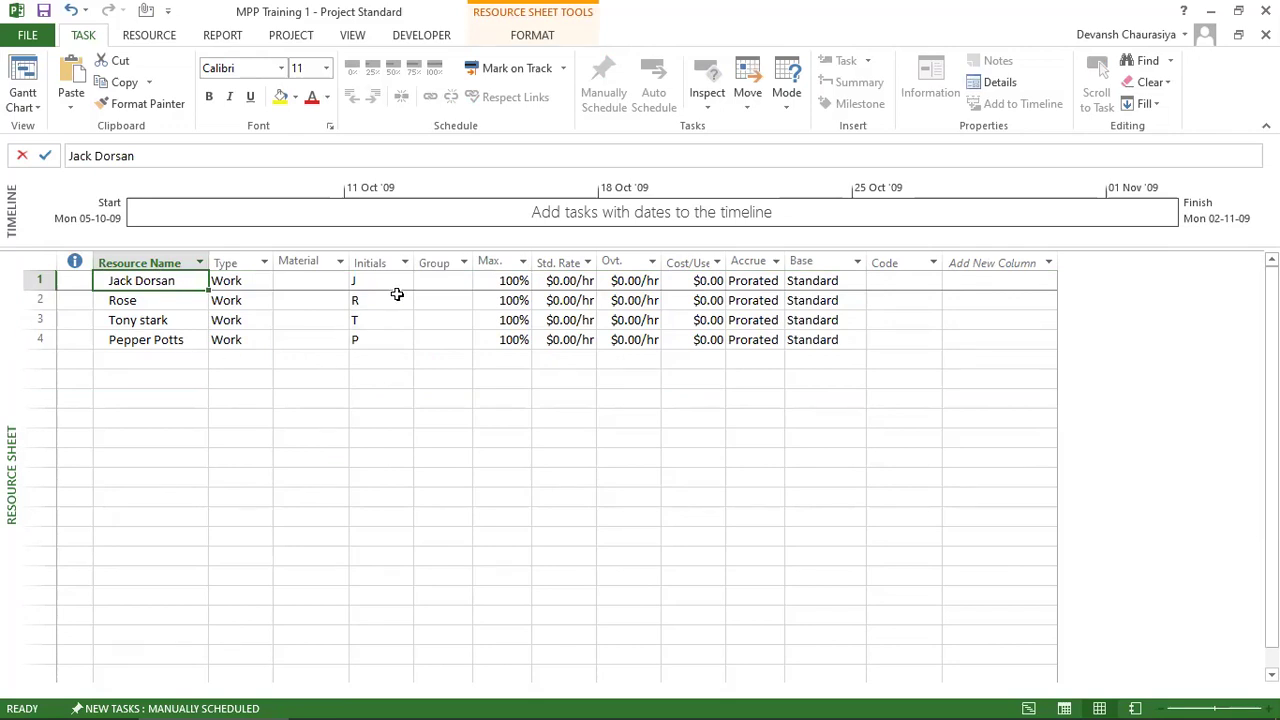
click(397, 276)
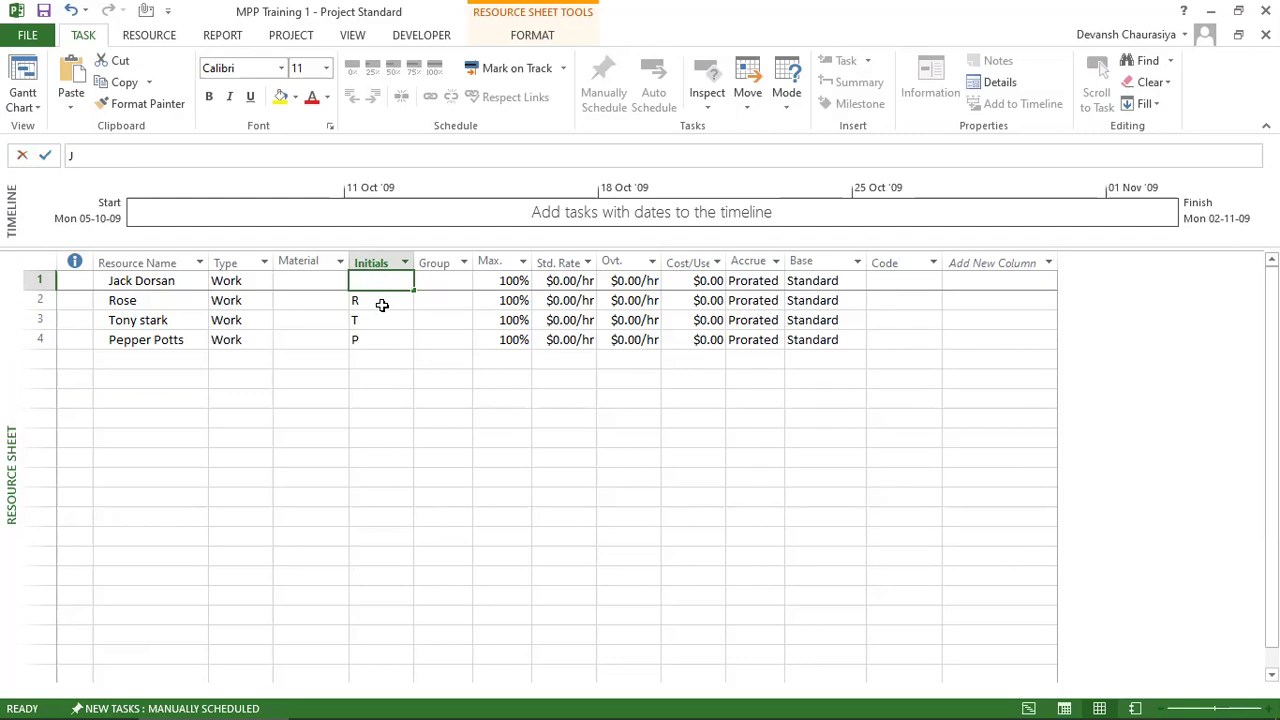
Step: Enter initials JD, R, TS and PP for the four resources
text(D)
key(Return)
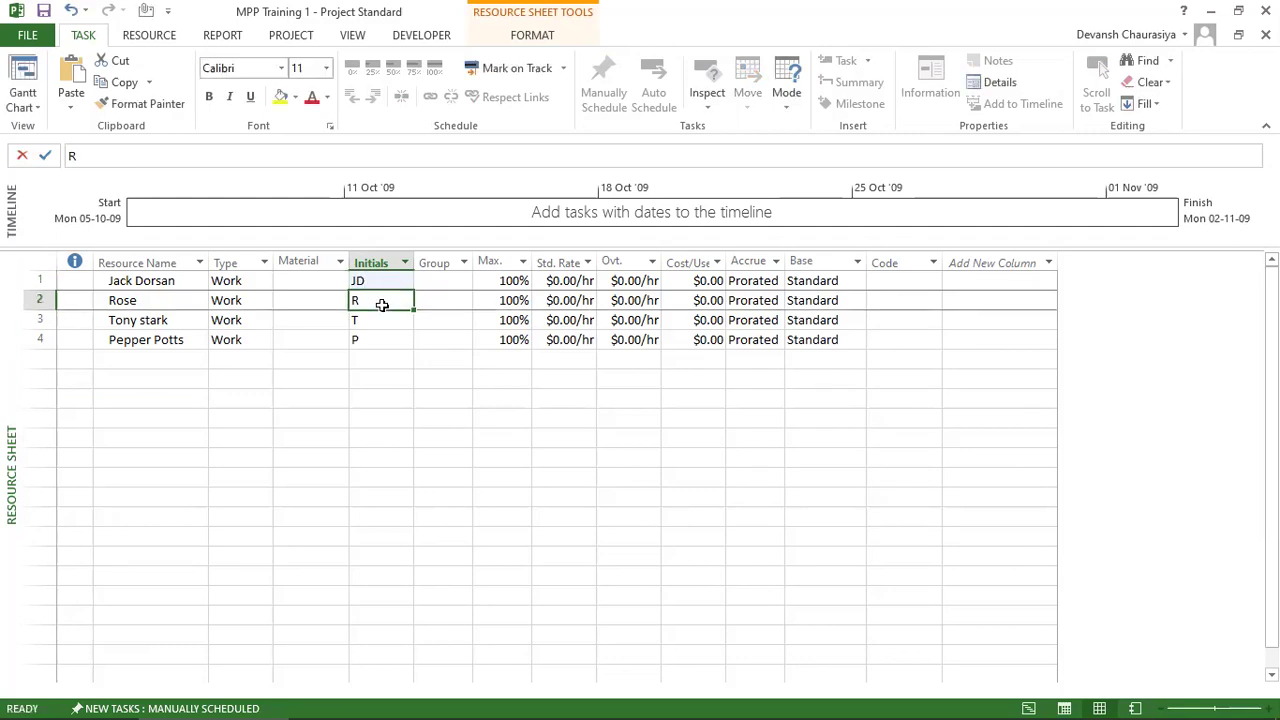
key(Return)
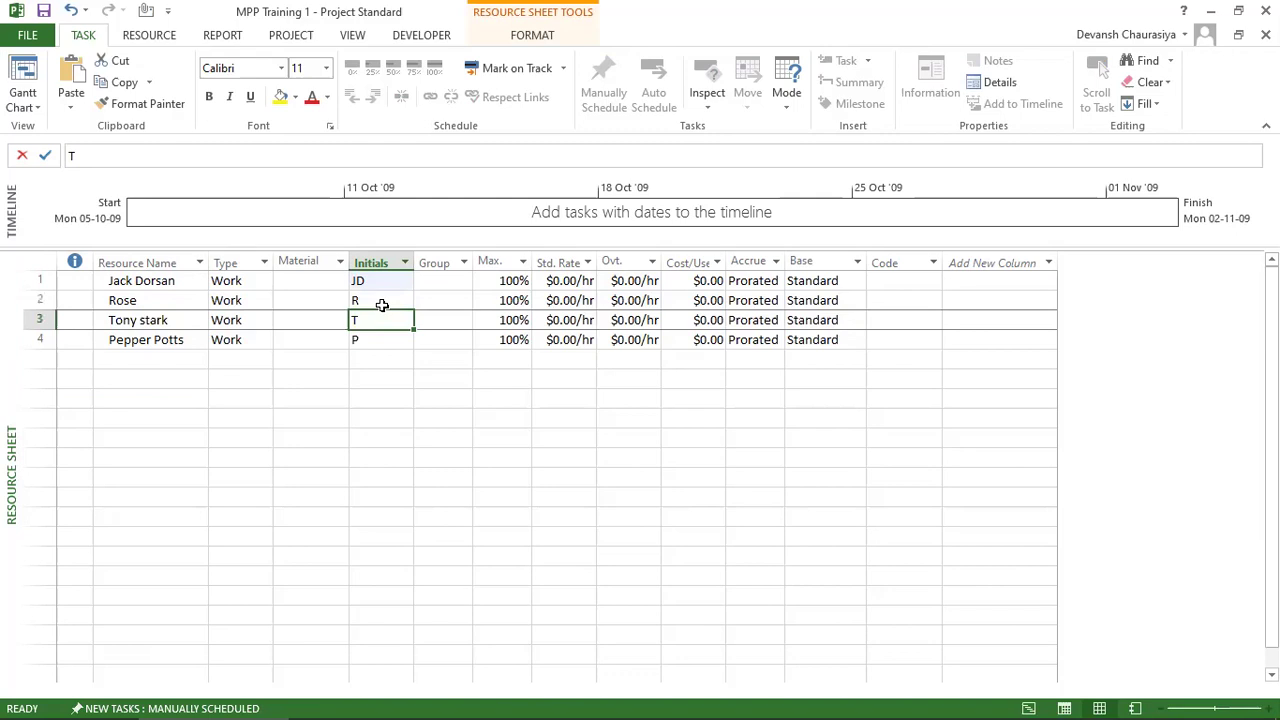
text(S)
key(Return)
text(P)
key(Tab)
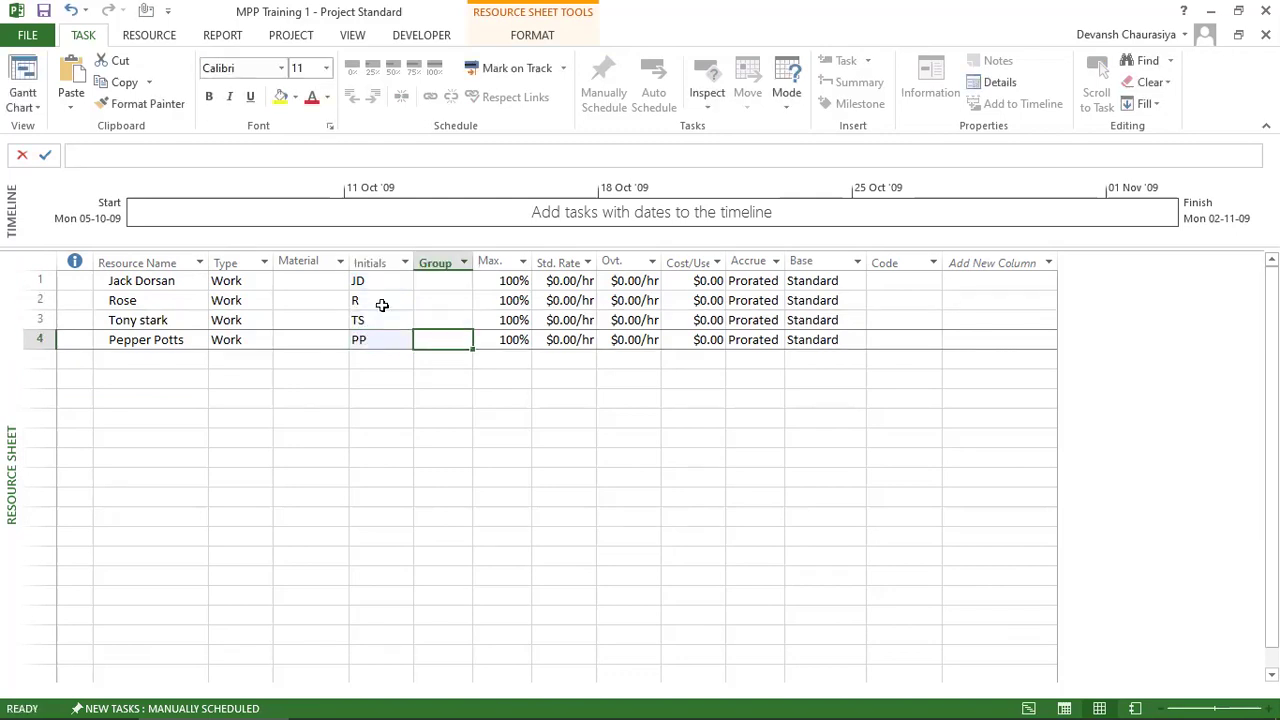
Step: Leave maximum units unchanged and set standard rates of $50, $50, $150 and $50 per hour
click(507, 285)
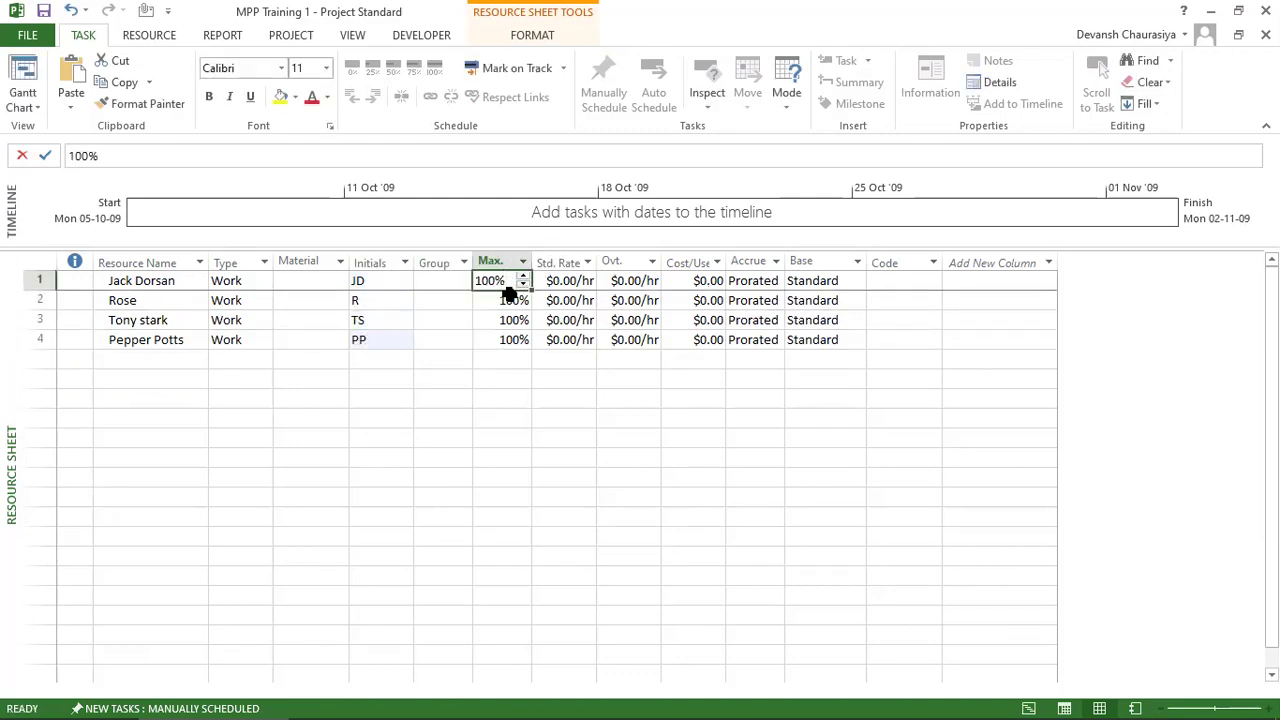
drag(510, 293, 512, 341)
click(506, 376)
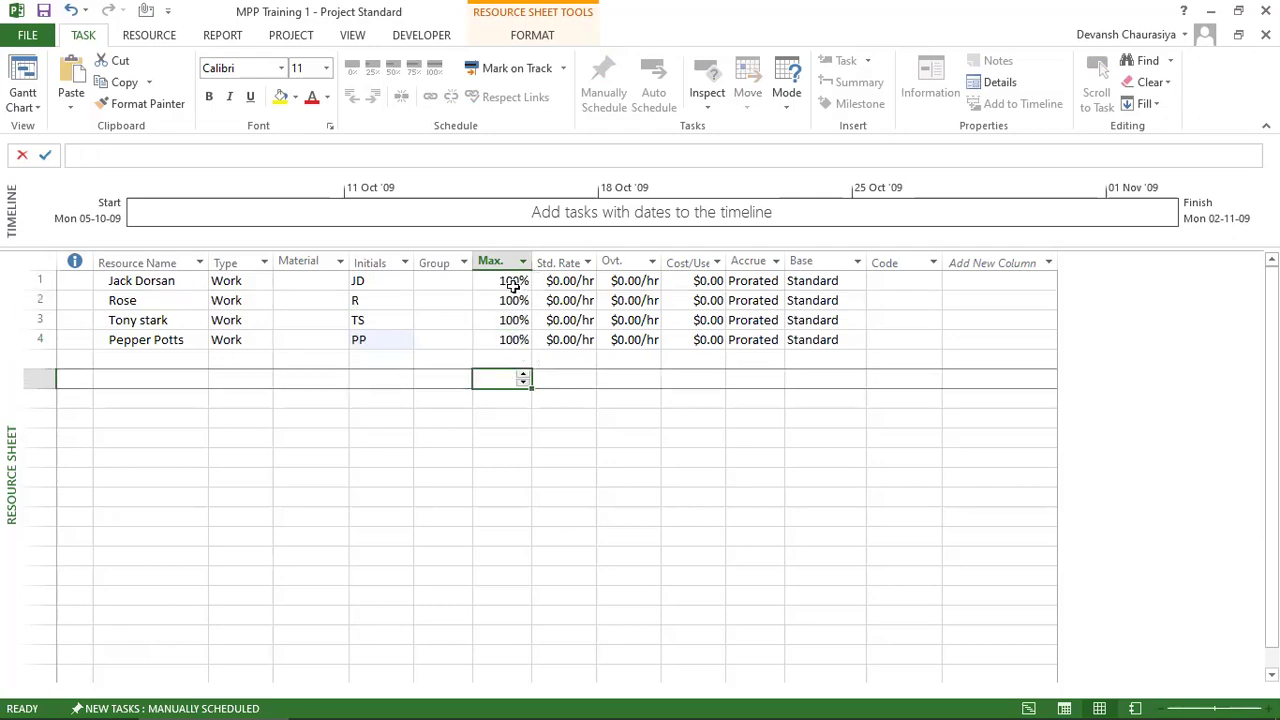
click(558, 285)
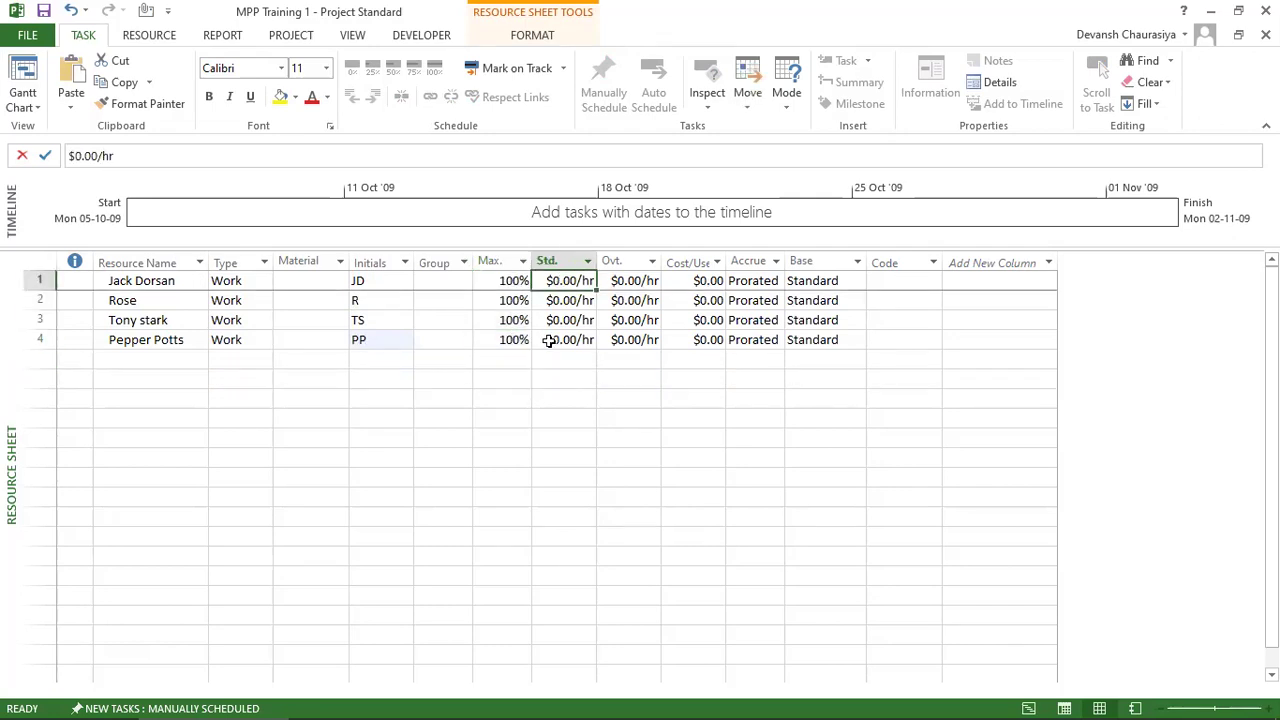
text(50)
key(Return)
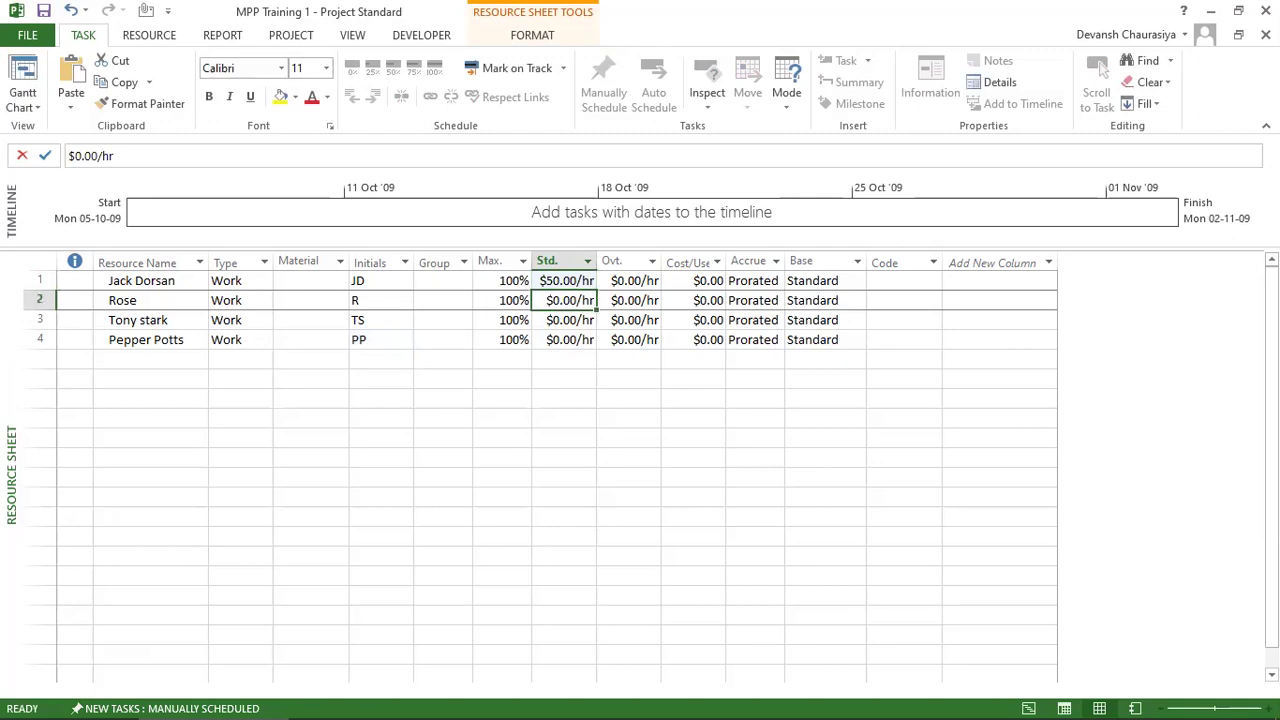
text(50)
key(Return)
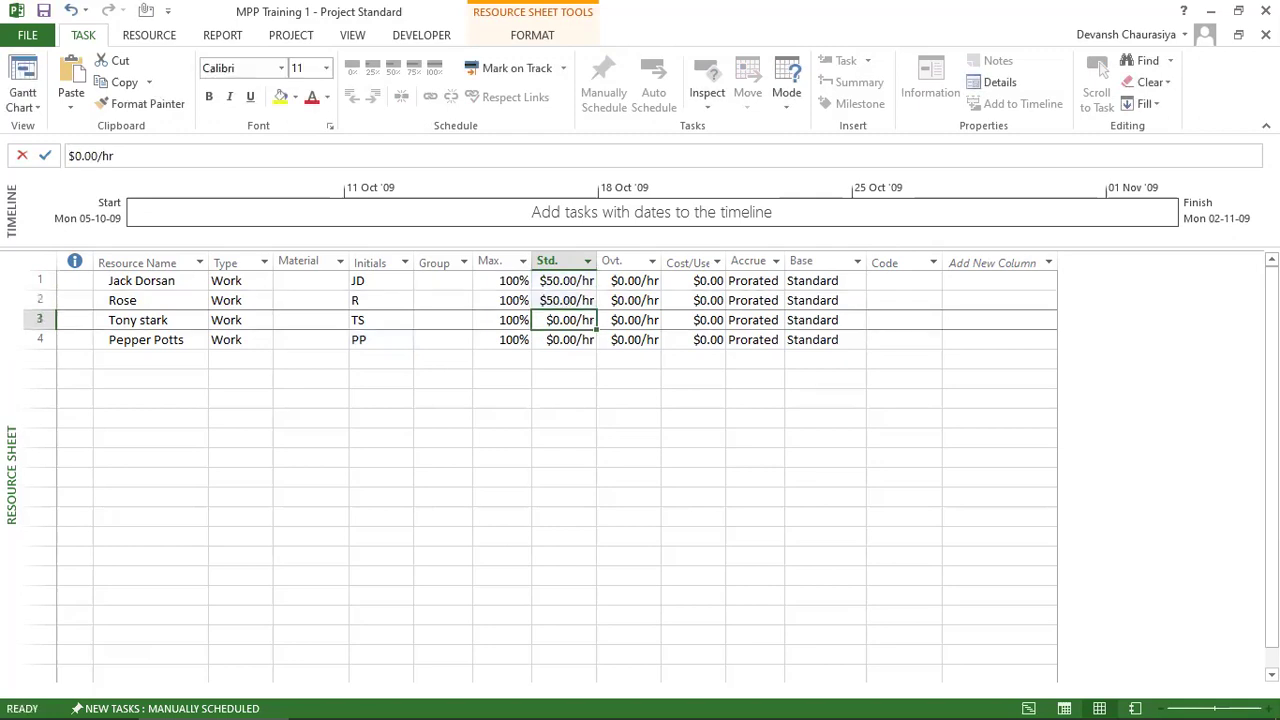
text(150)
key(Return)
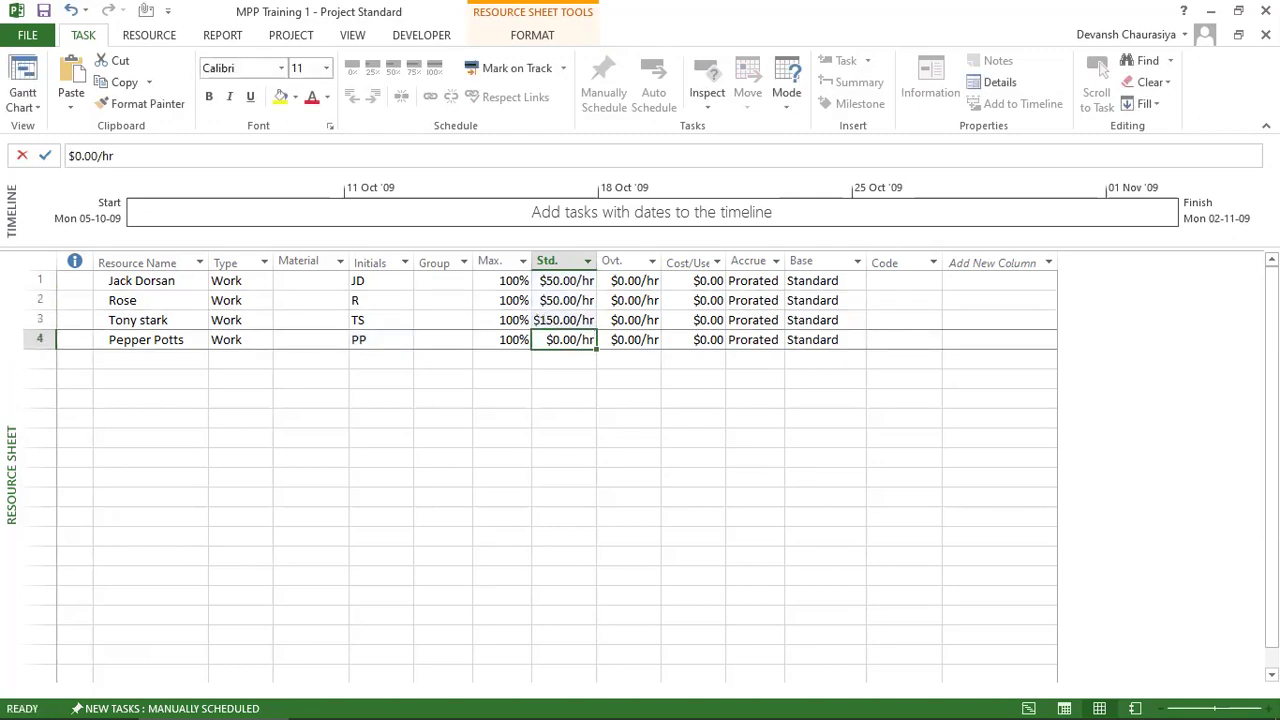
text(0)
key(Tab)
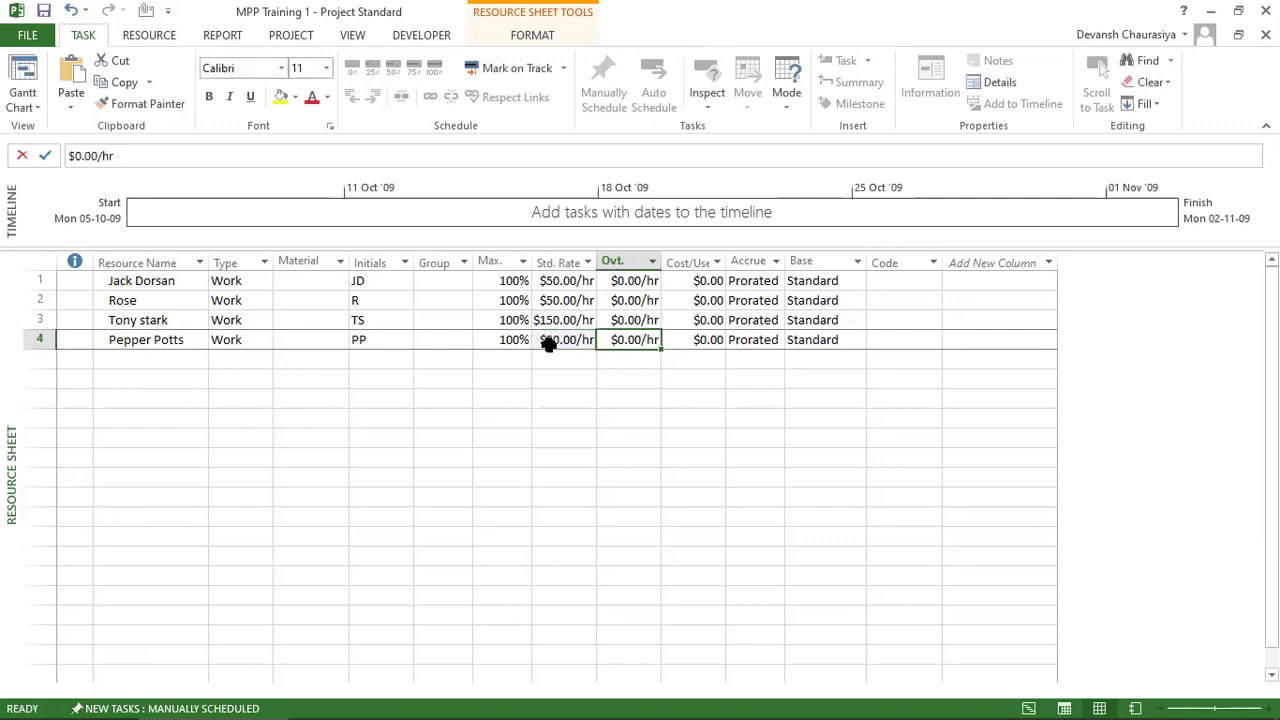
Step: Set overtime rates of $50, $50, $150 and $50 per hour
key(Up)
key(Up)
key(Up)
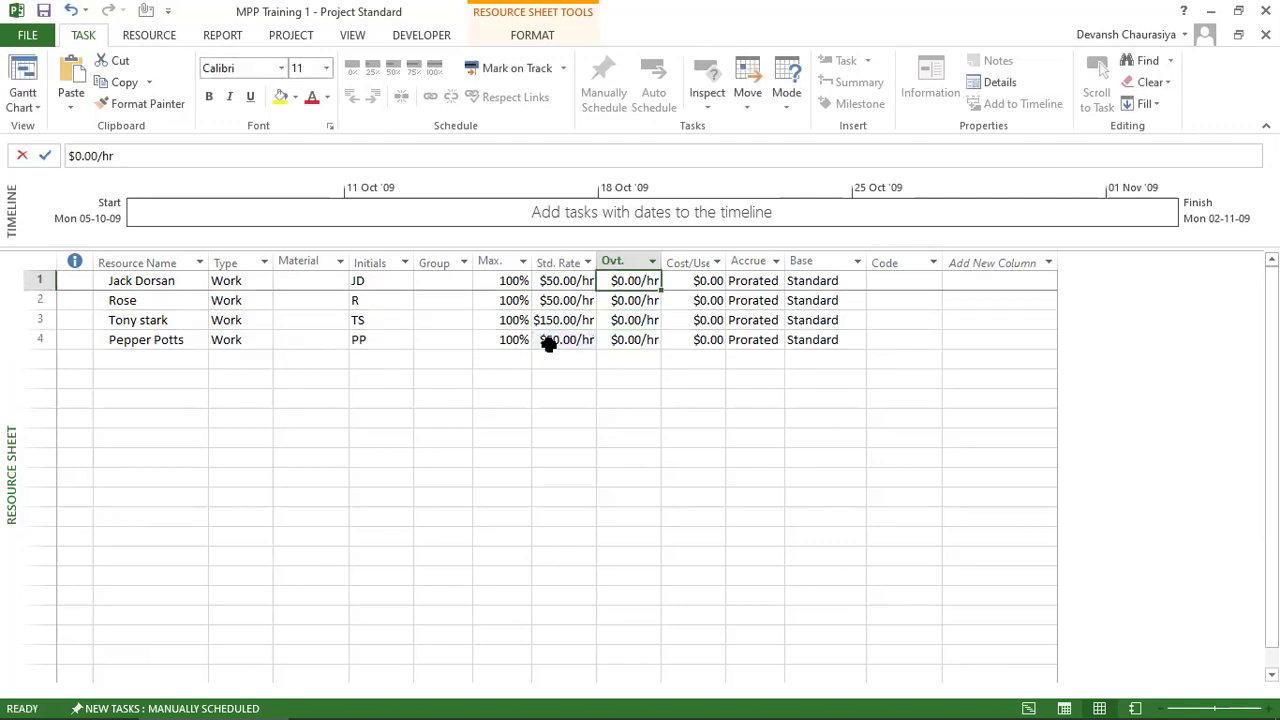
text(50)
key(Return)
text(50)
key(Return)
text(150)
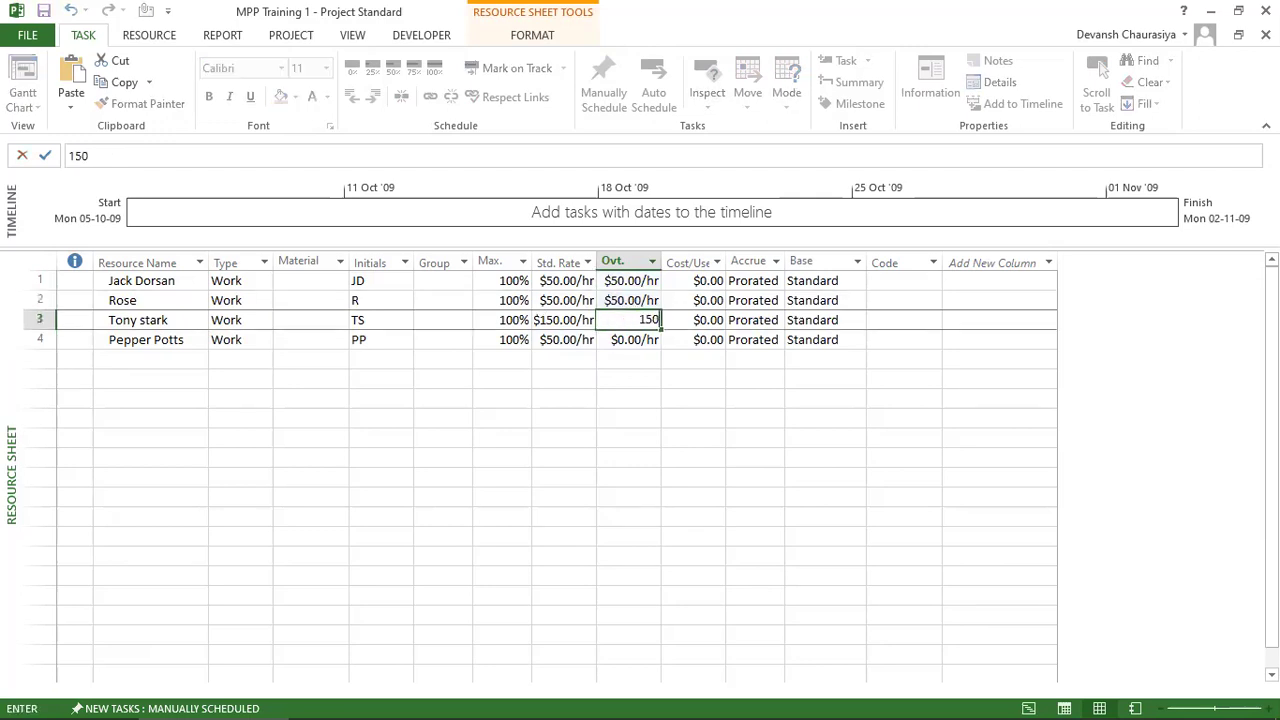
key(Return)
text(50)
key(Tab)
key(Up)
key(Up)
key(Up)
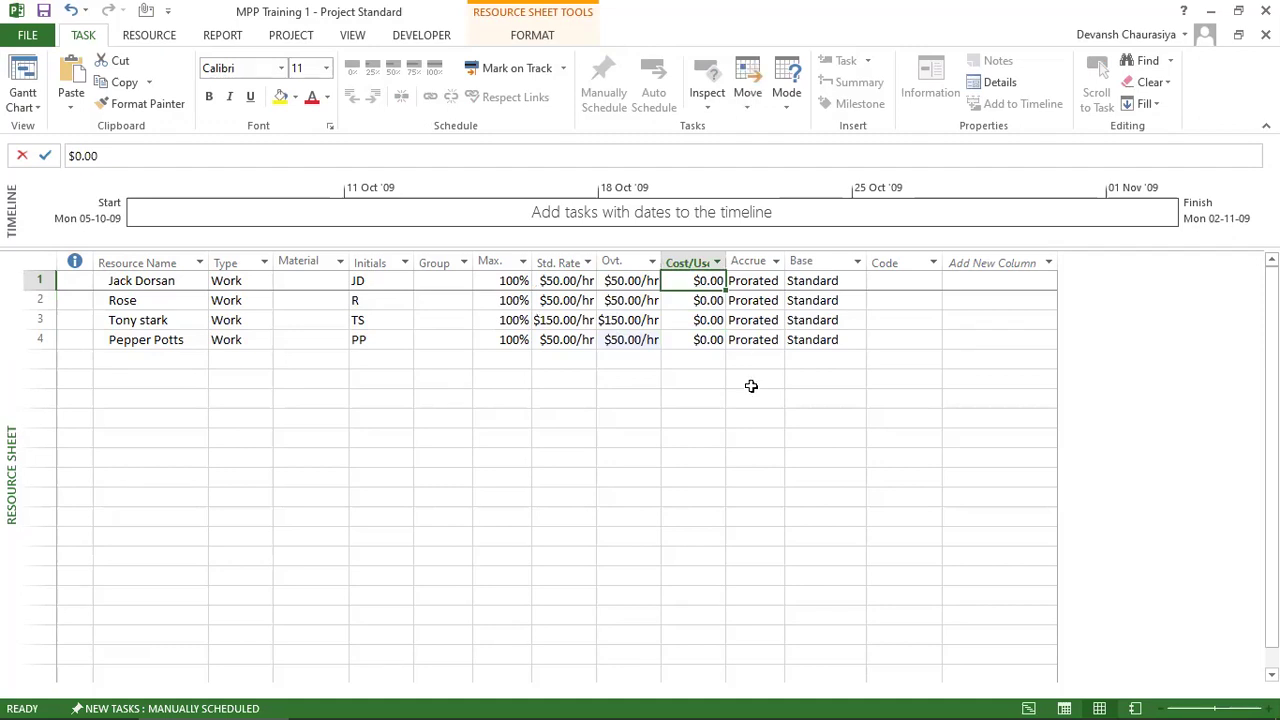
Step: Review each resource's maximum units value
click(490, 280)
click(493, 313)
click(500, 340)
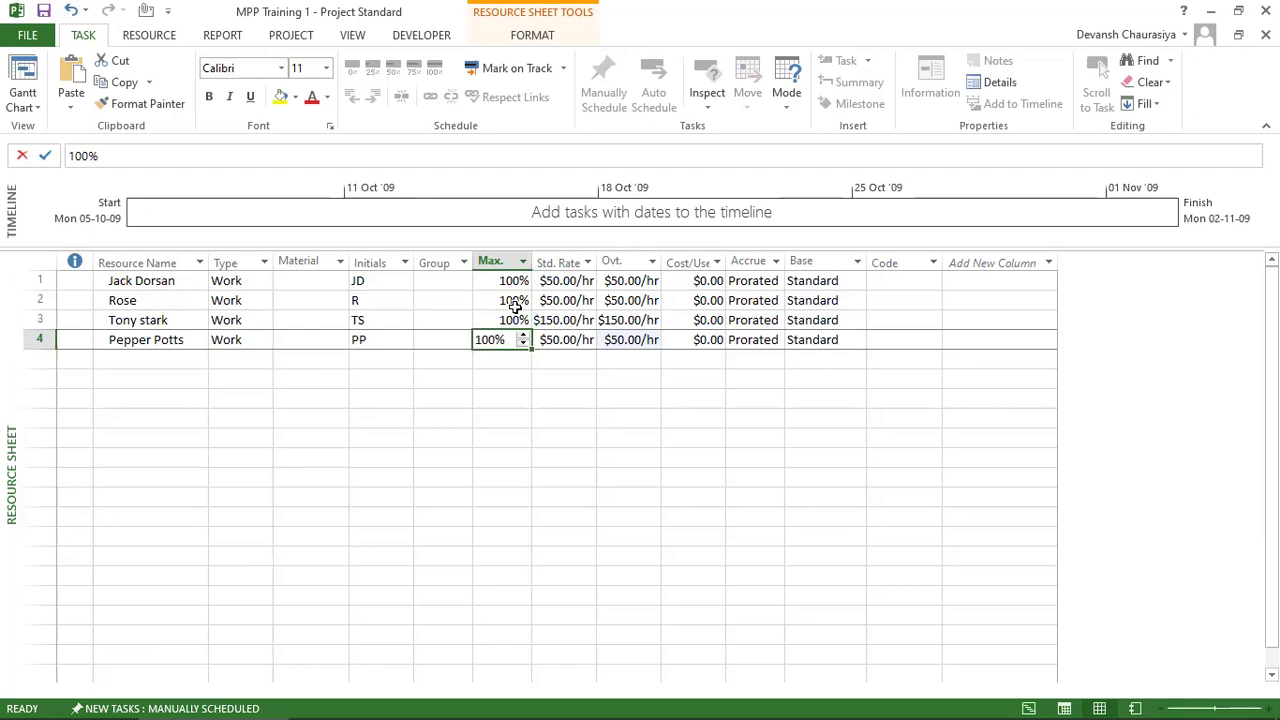
click(512, 302)
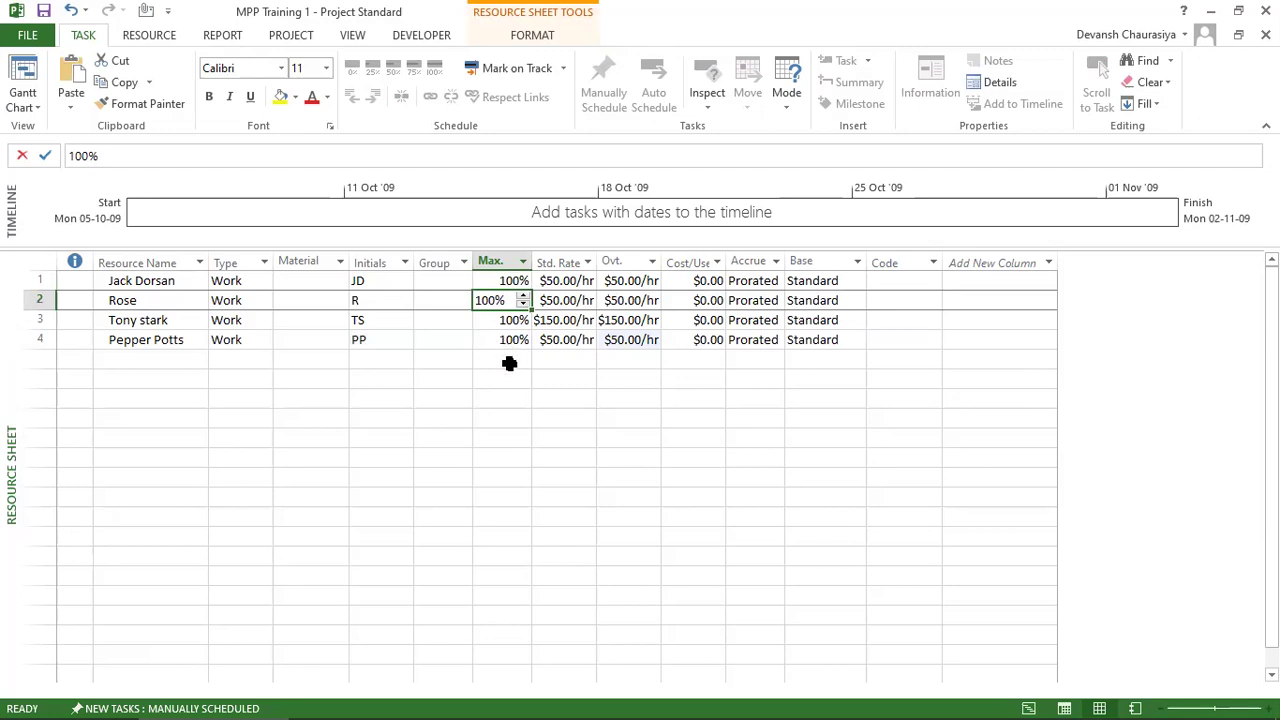
click(509, 363)
Step: Fill the Code column with F, F, C, C for the four resources
drag(911, 276, 904, 333)
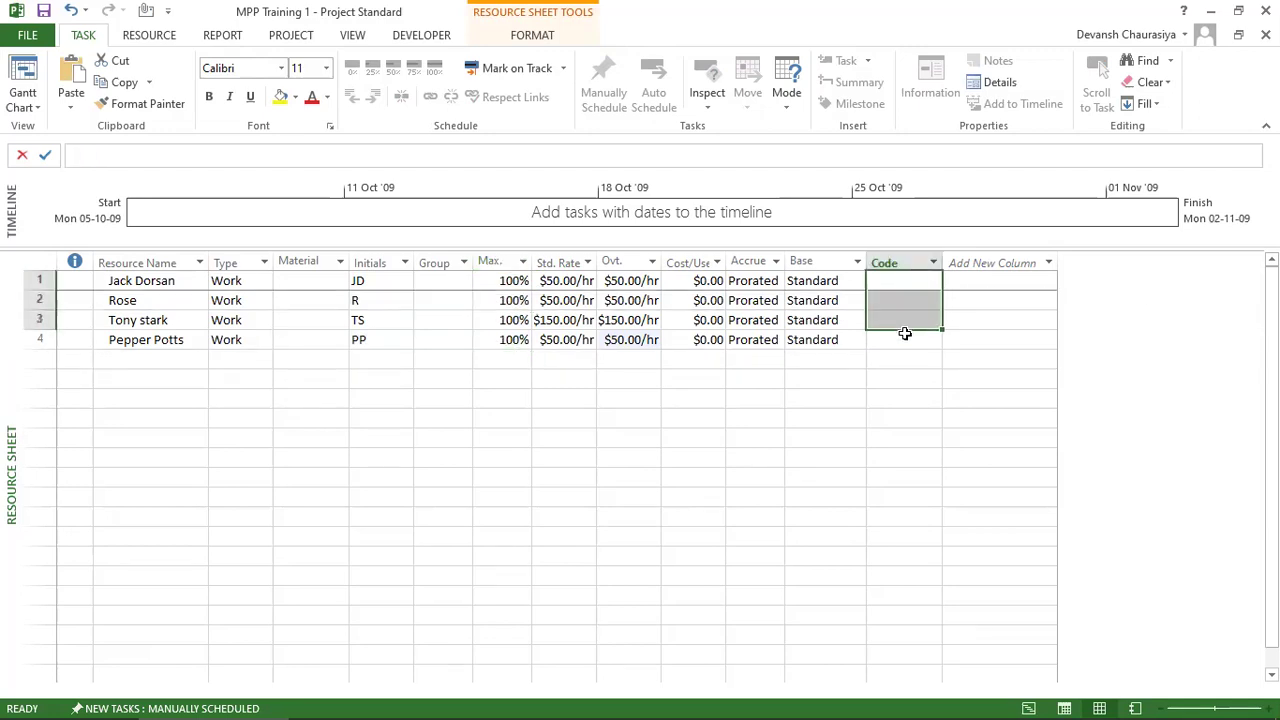
click(903, 280)
click(901, 281)
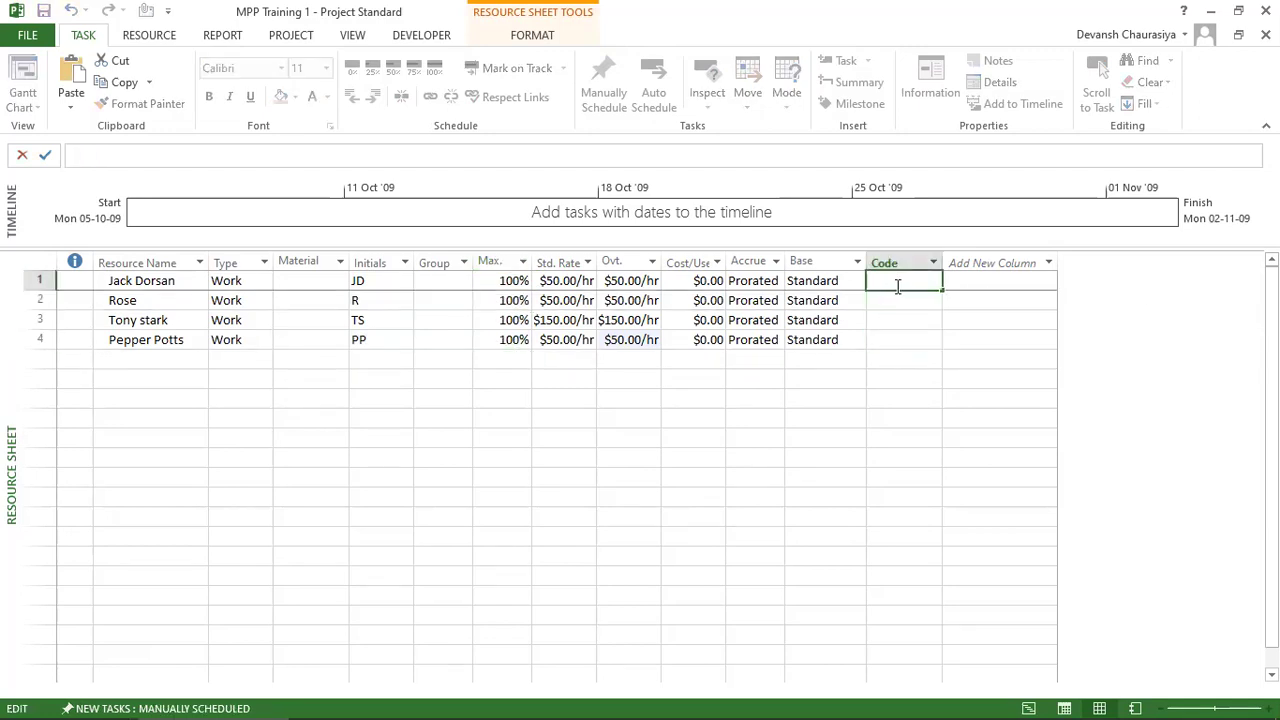
text(F)
key(Return)
text(F)
key(Return)
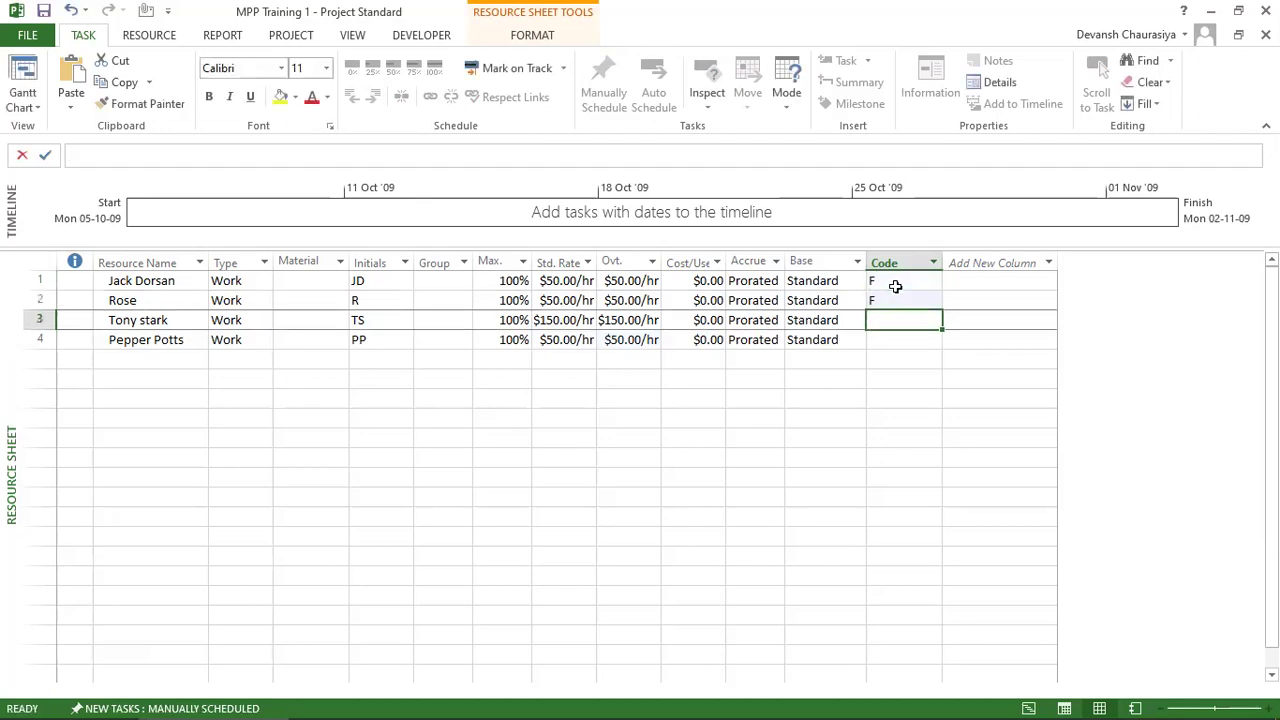
text(C)
key(Return)
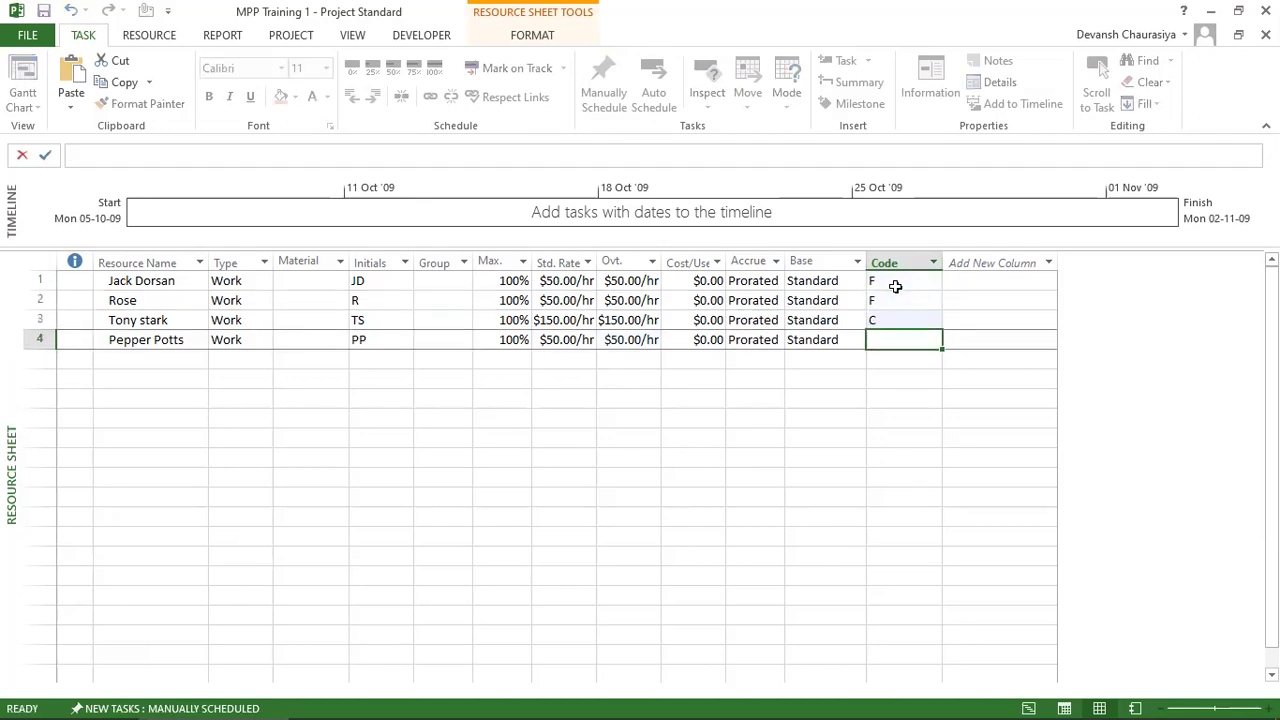
text(C)
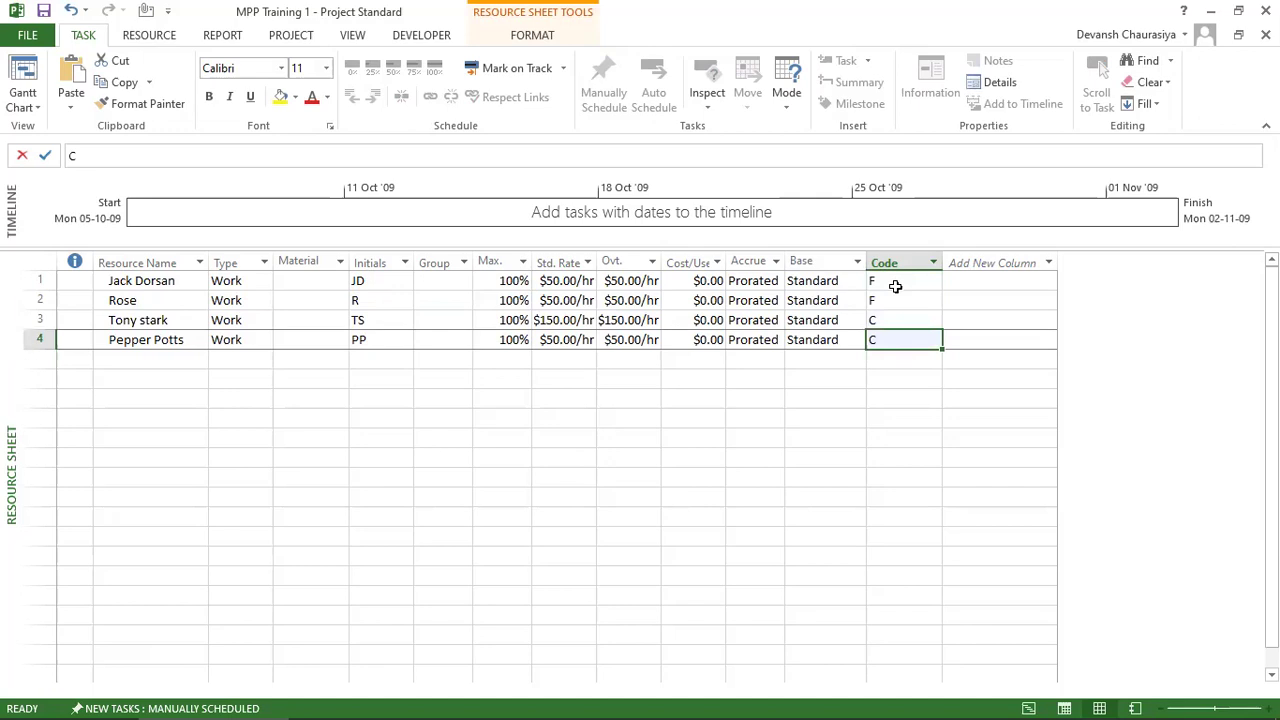
key(Return)
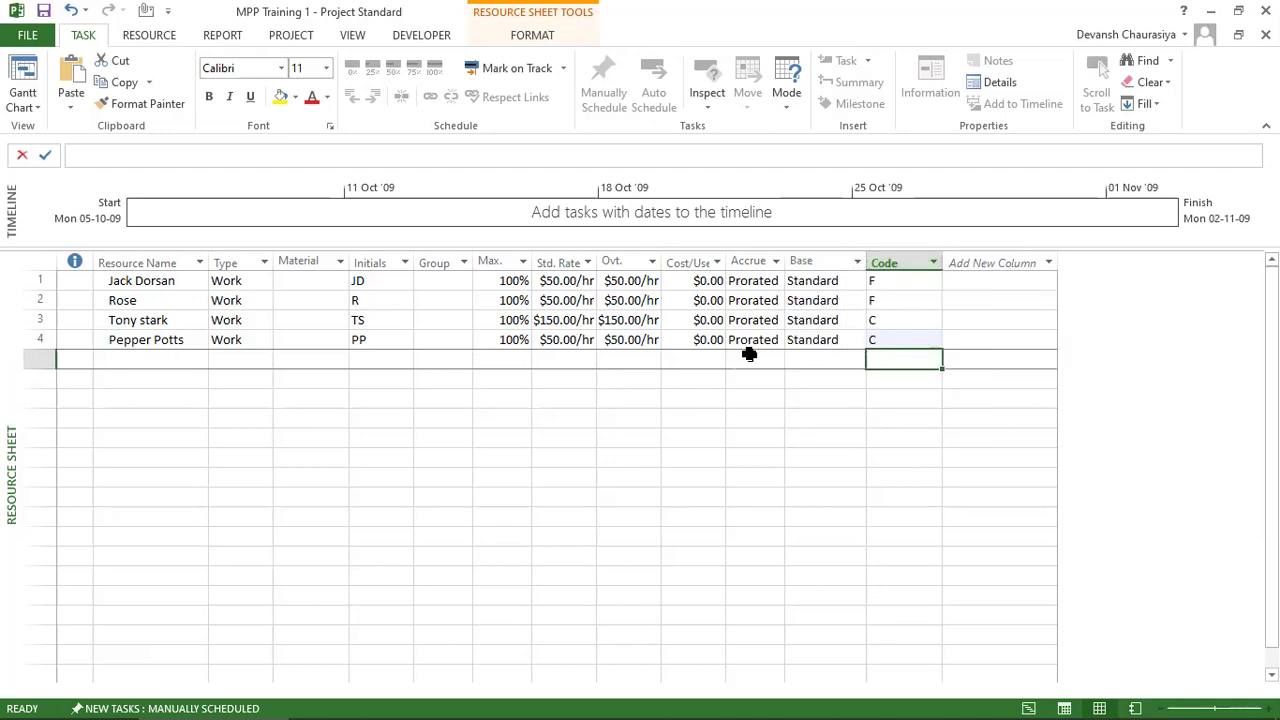
drag(155, 283, 860, 342)
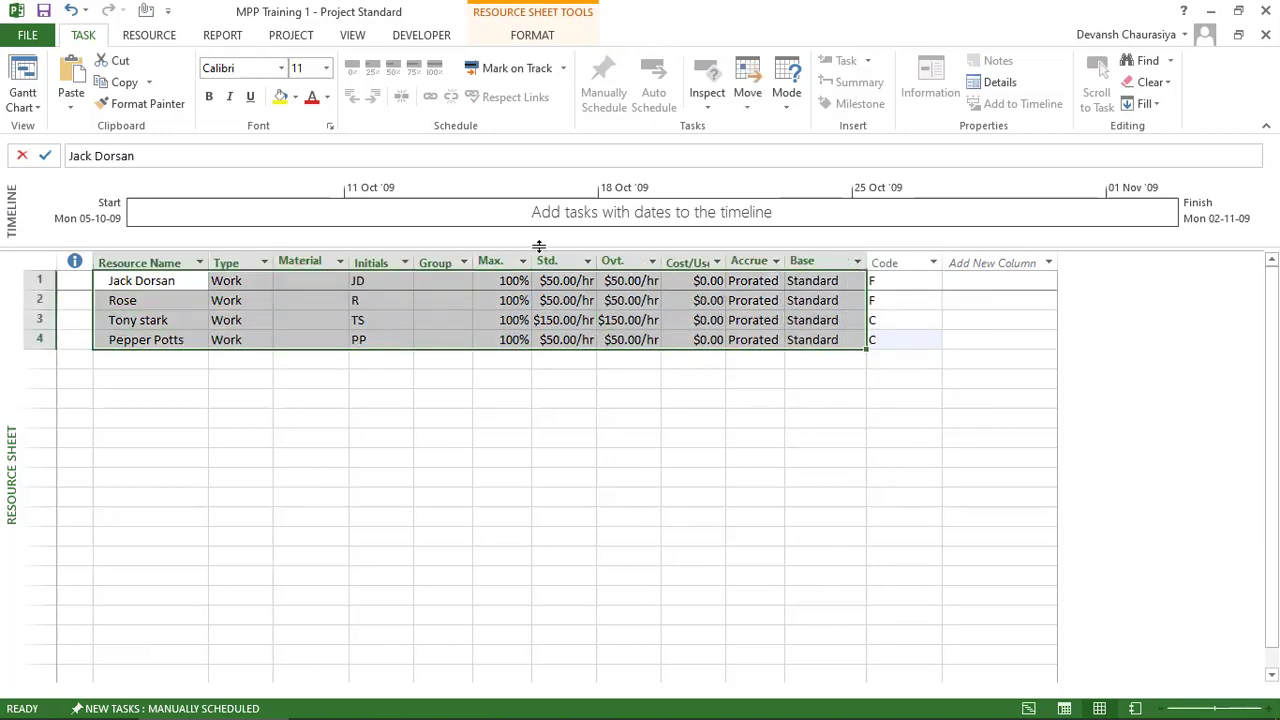
Step: Switch back to Gantt Chart view and select Requirement Gathering's resource entry
click(30, 105)
click(44, 172)
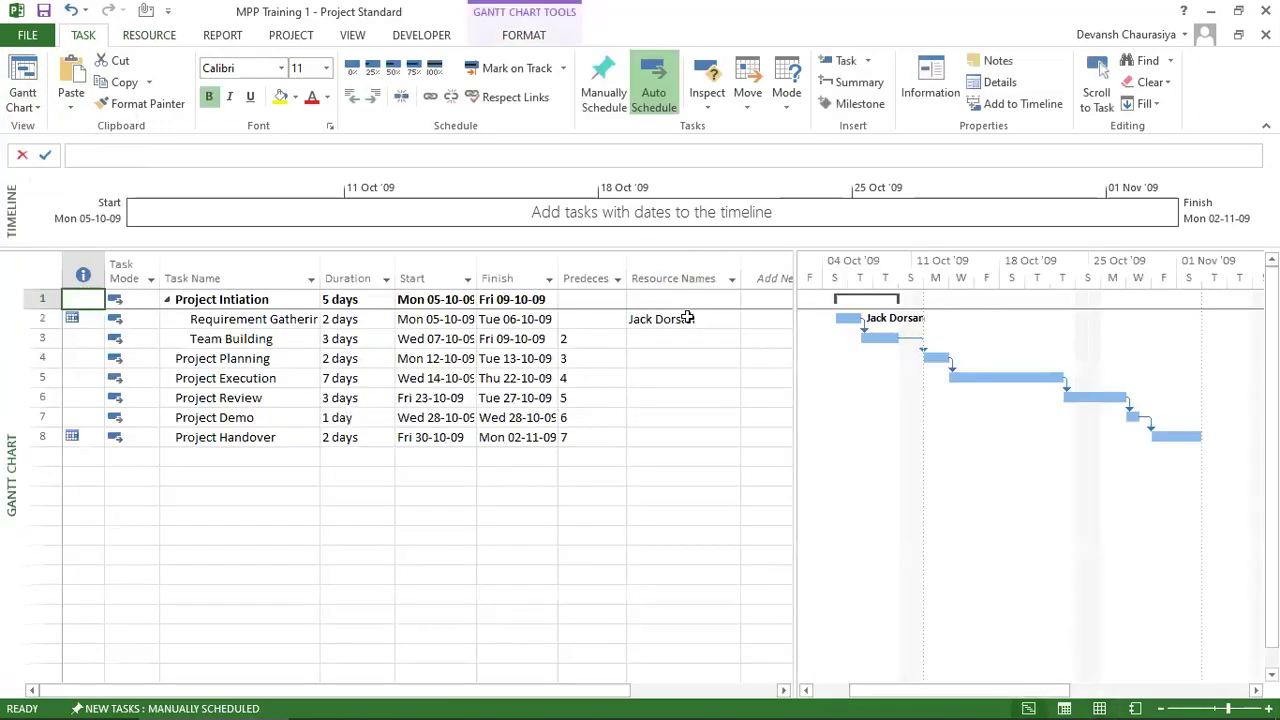
click(688, 318)
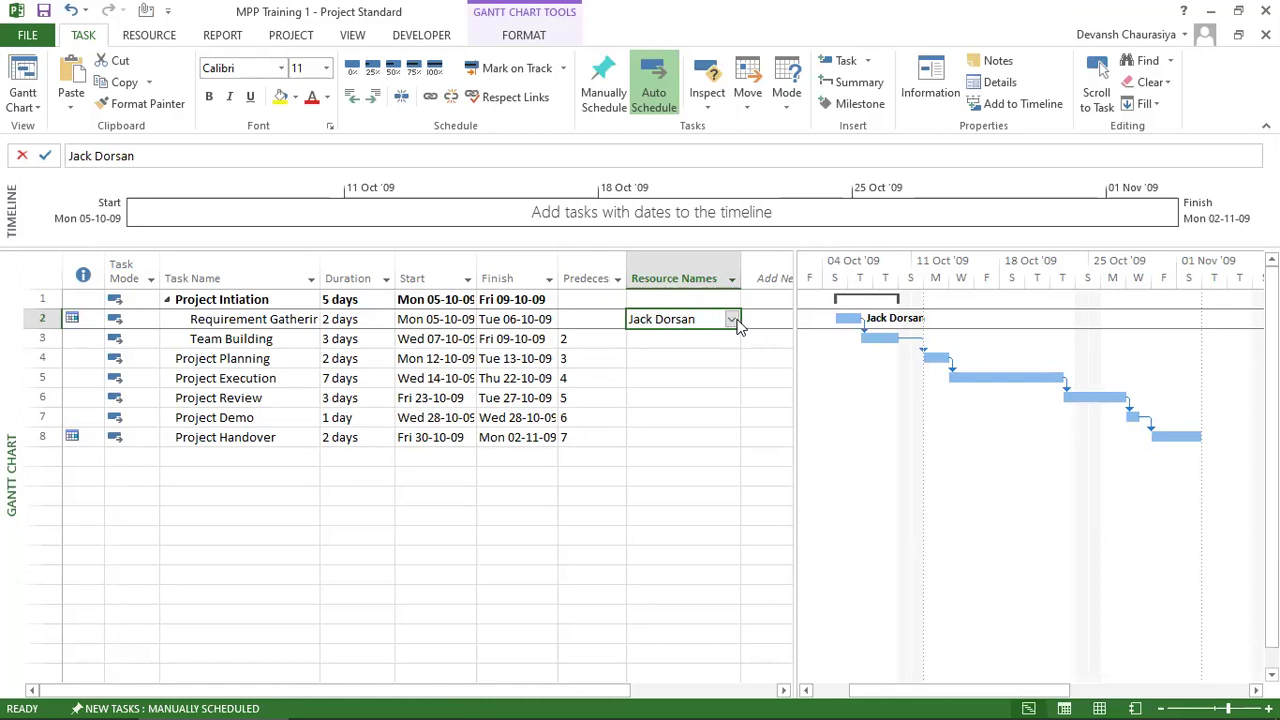
click(190, 319)
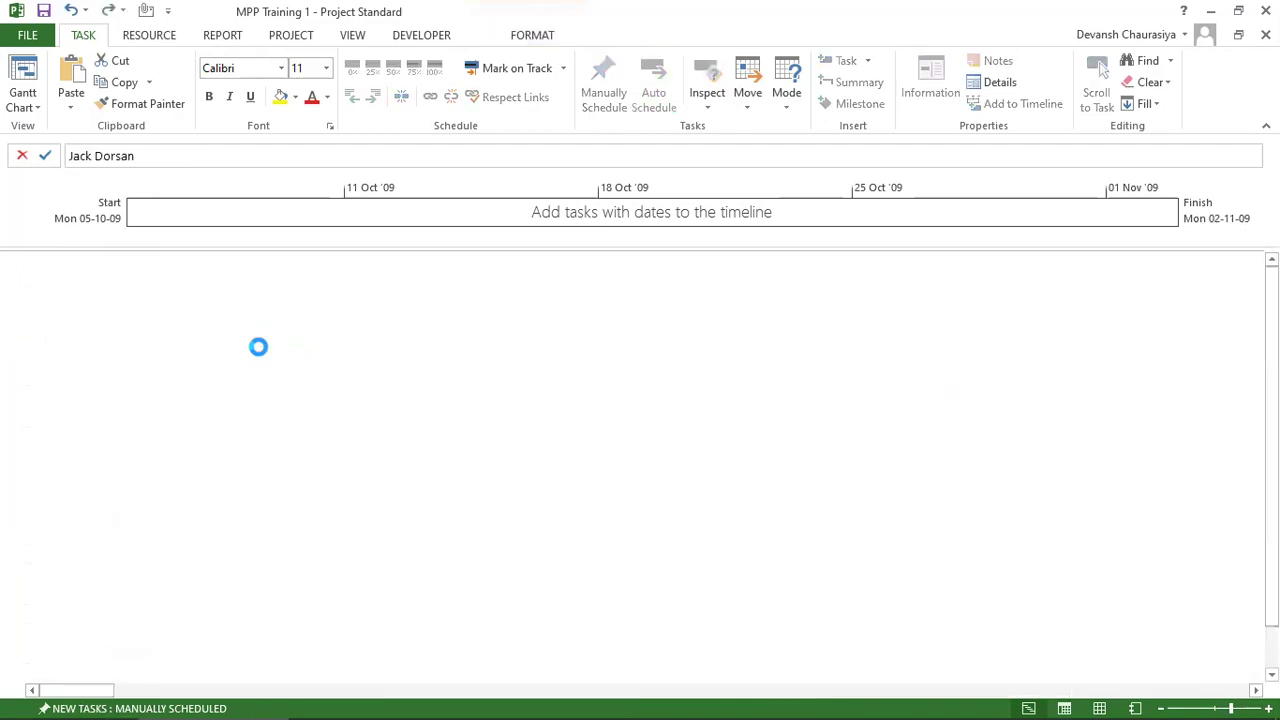
click(22, 100)
click(25, 72)
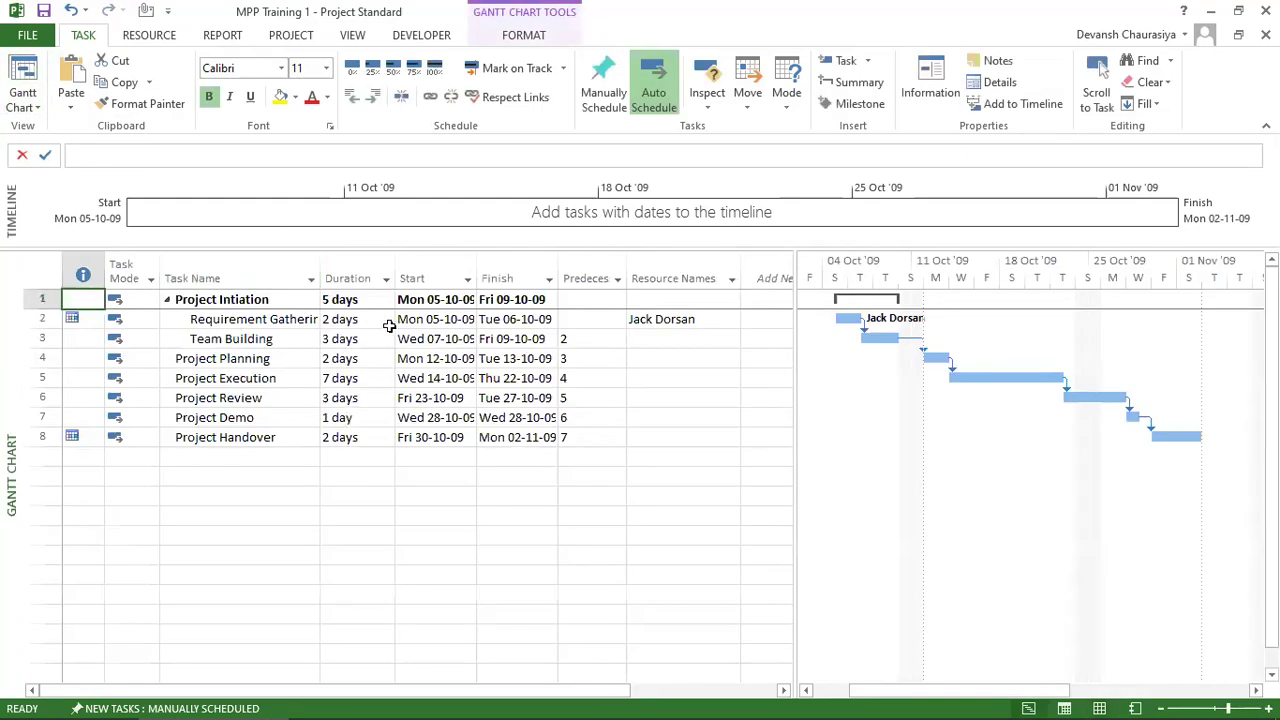
click(672, 319)
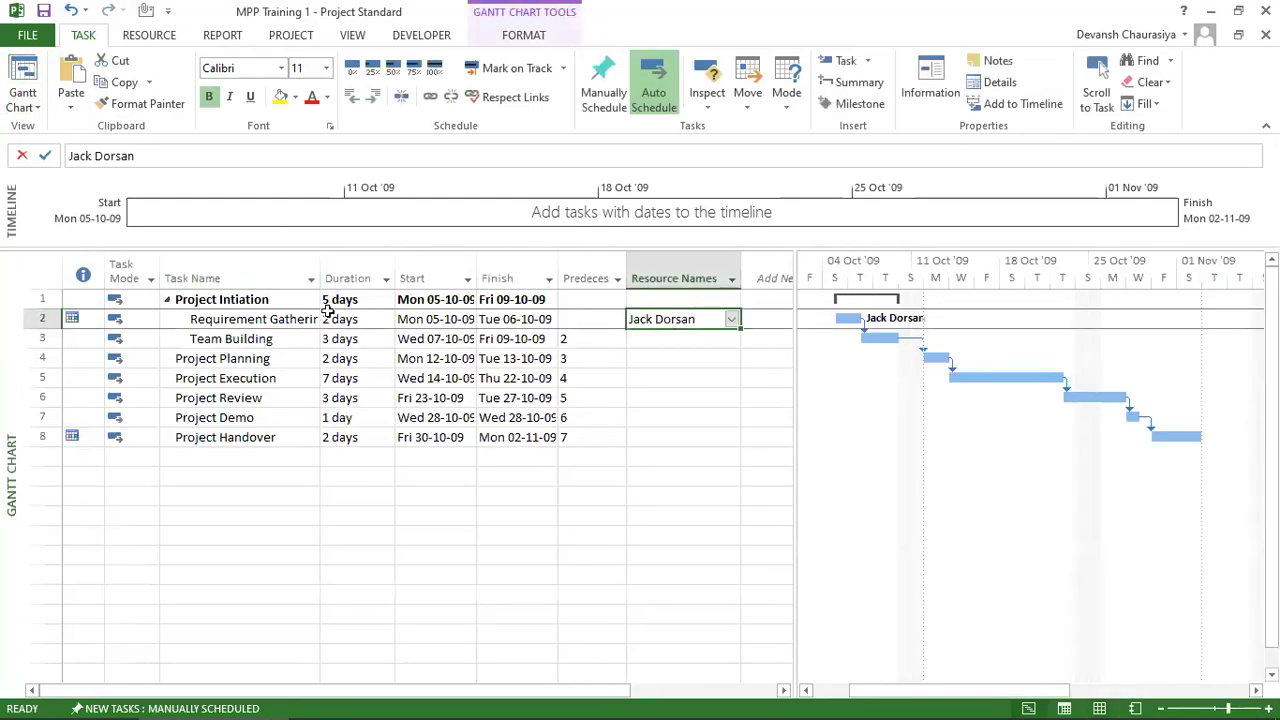
Step: Fit the Task Name column and swap Requirement Gathering to a different resource
double_click(320, 255)
click(751, 318)
click(674, 338)
click(674, 389)
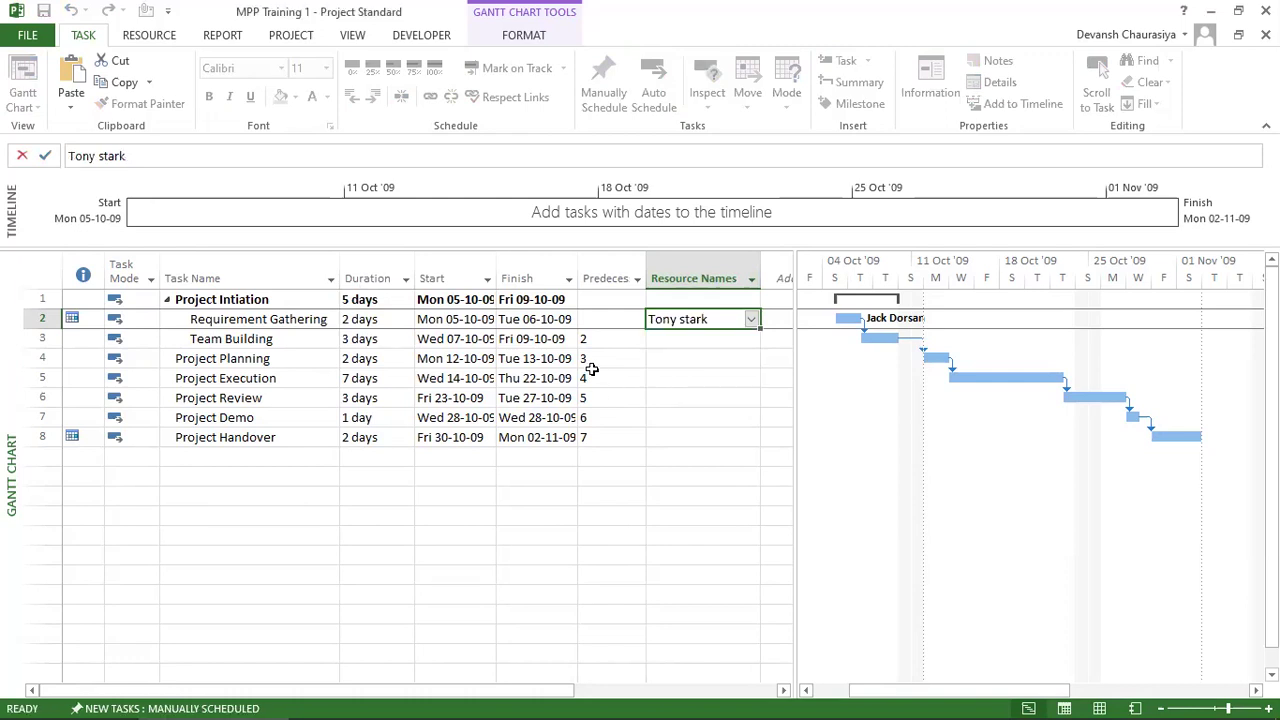
click(688, 338)
Step: Assign a resource to Team Building and to Project Planning
click(258, 345)
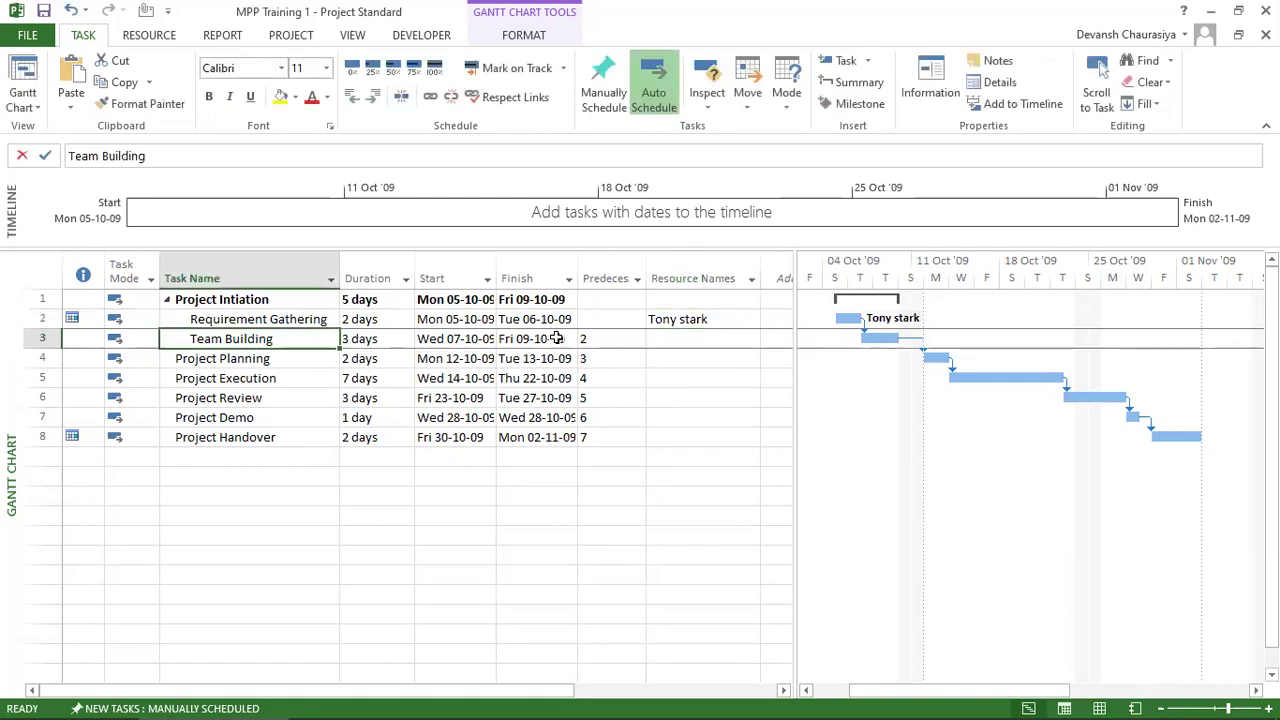
click(723, 338)
click(751, 338)
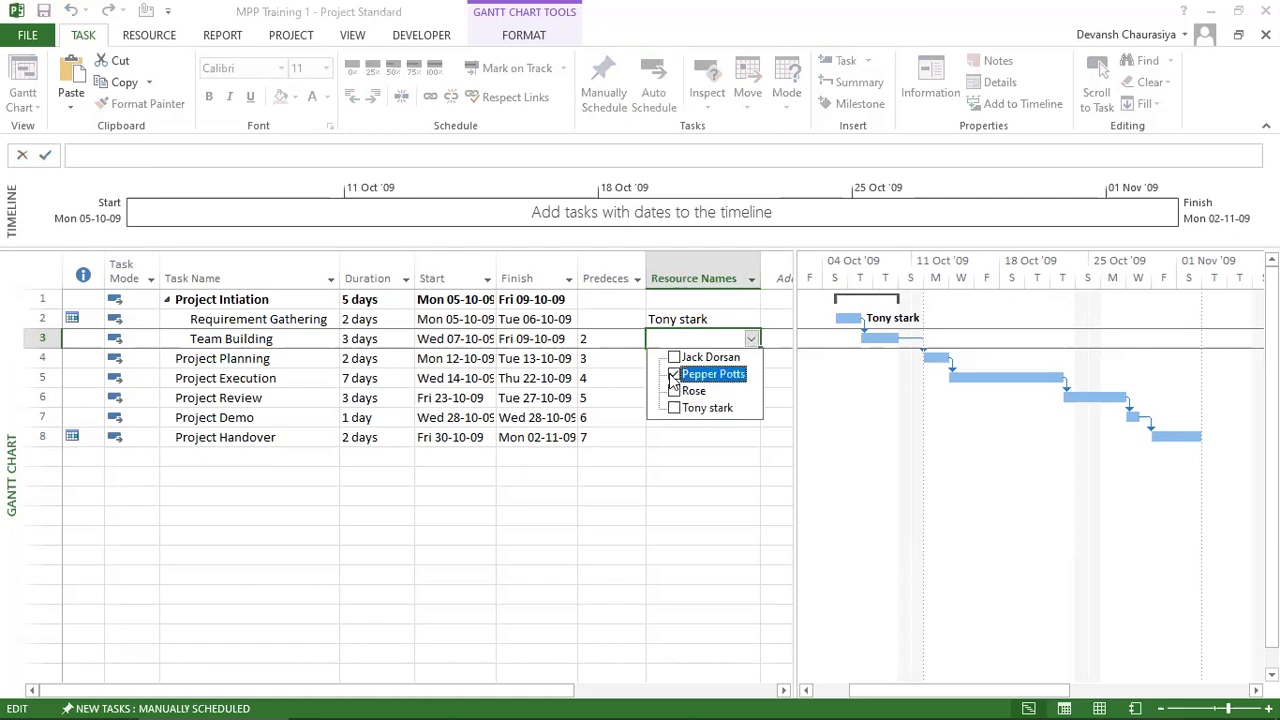
click(225, 358)
click(697, 357)
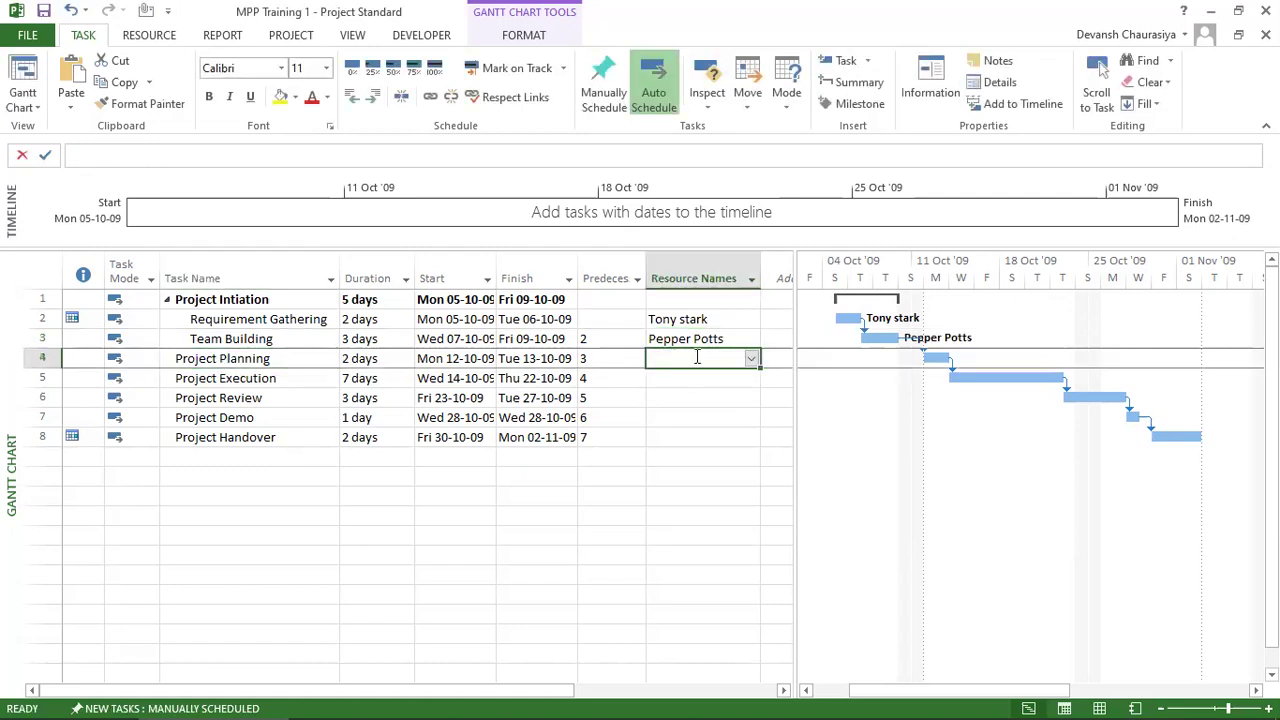
click(751, 360)
click(674, 377)
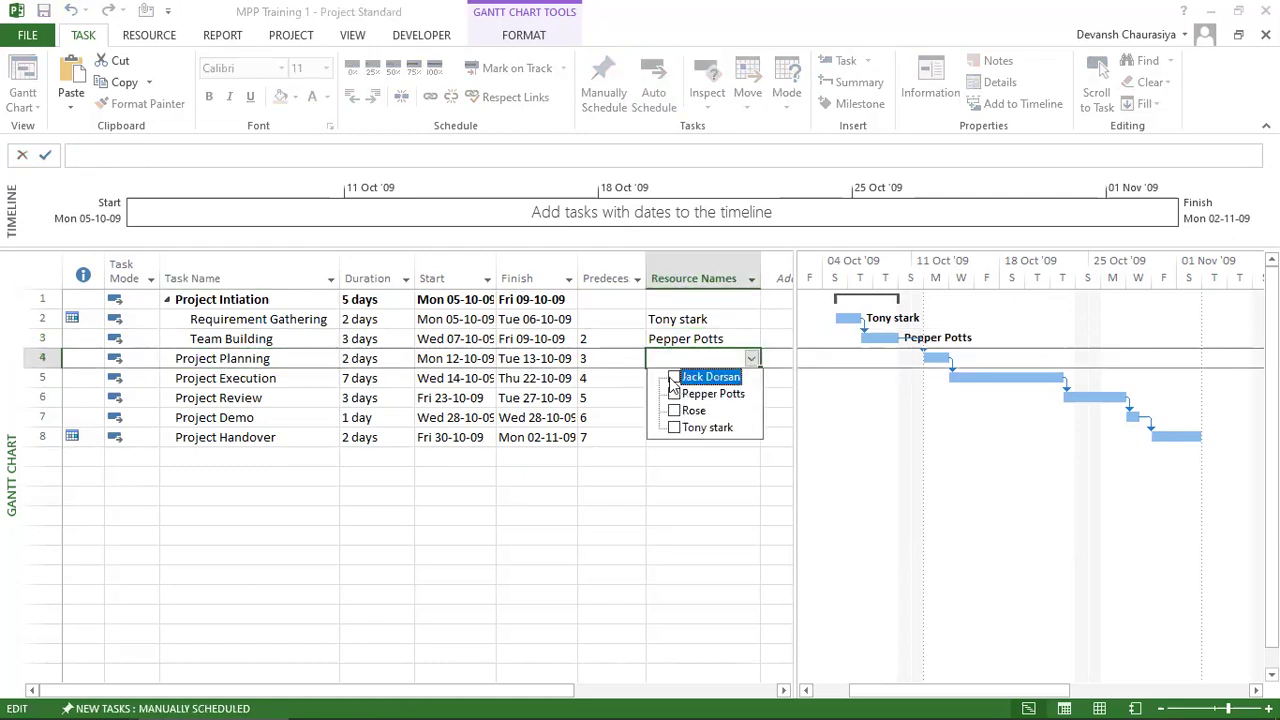
click(193, 385)
Step: Assign three resources to Project Execution
click(225, 378)
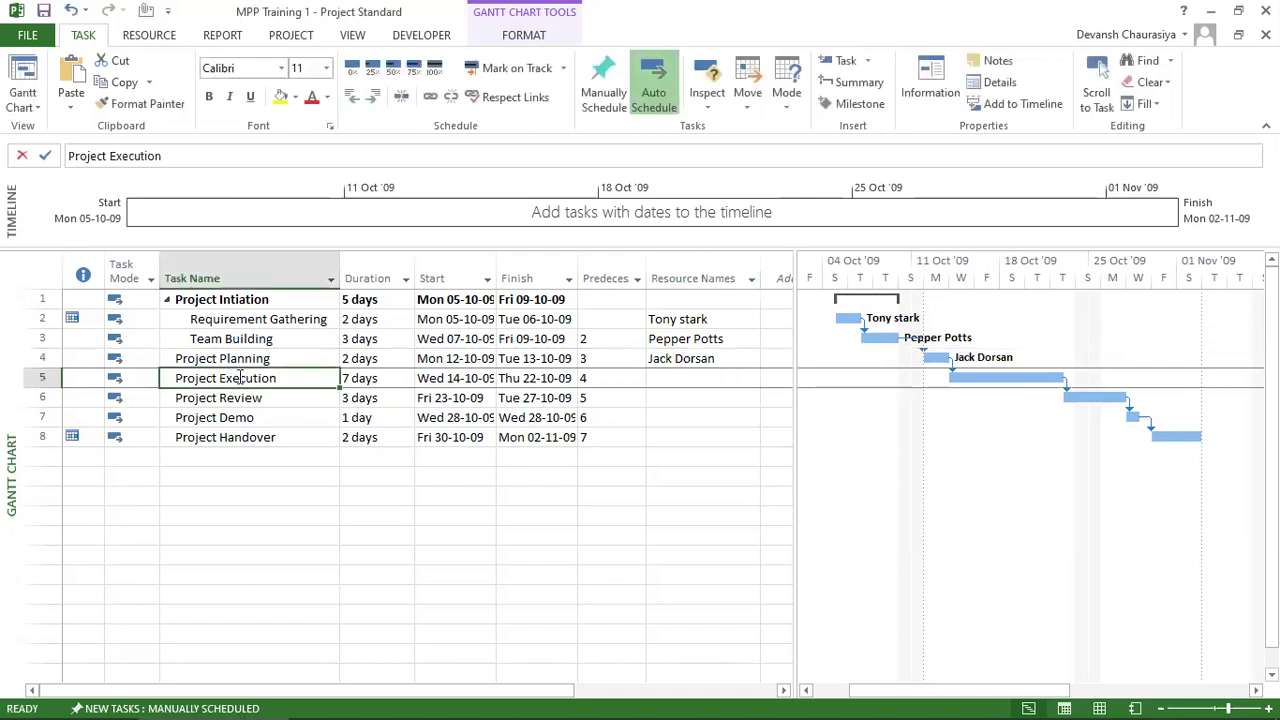
click(725, 378)
click(751, 378)
click(674, 397)
click(674, 413)
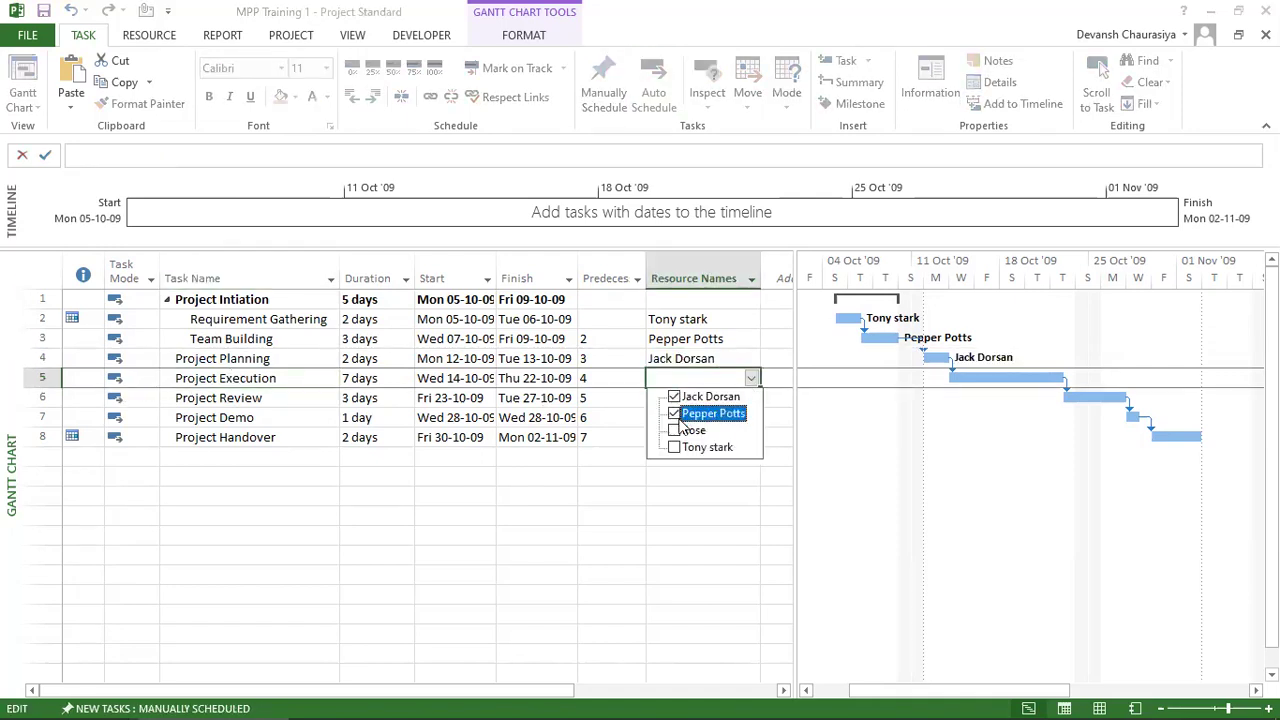
click(674, 430)
click(493, 430)
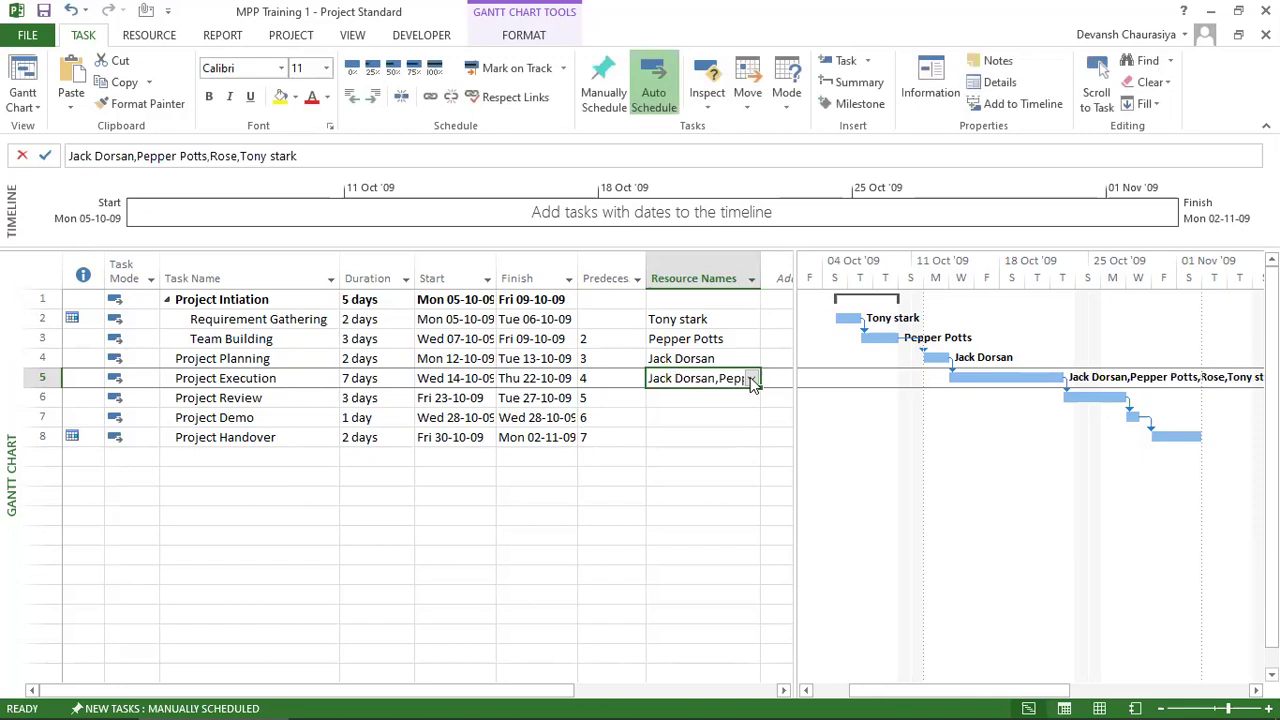
click(751, 378)
click(674, 447)
click(612, 440)
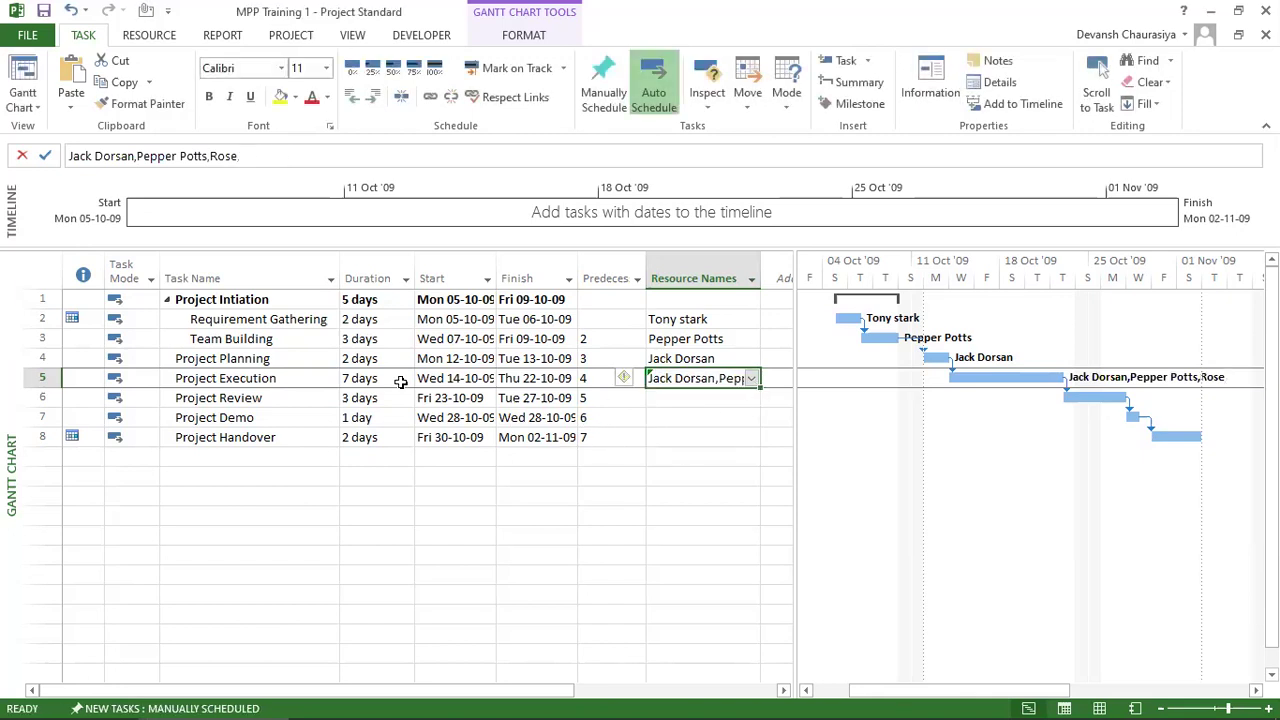
Step: Assign a resource each to Project Review and Project Demo
click(237, 398)
click(745, 398)
click(751, 398)
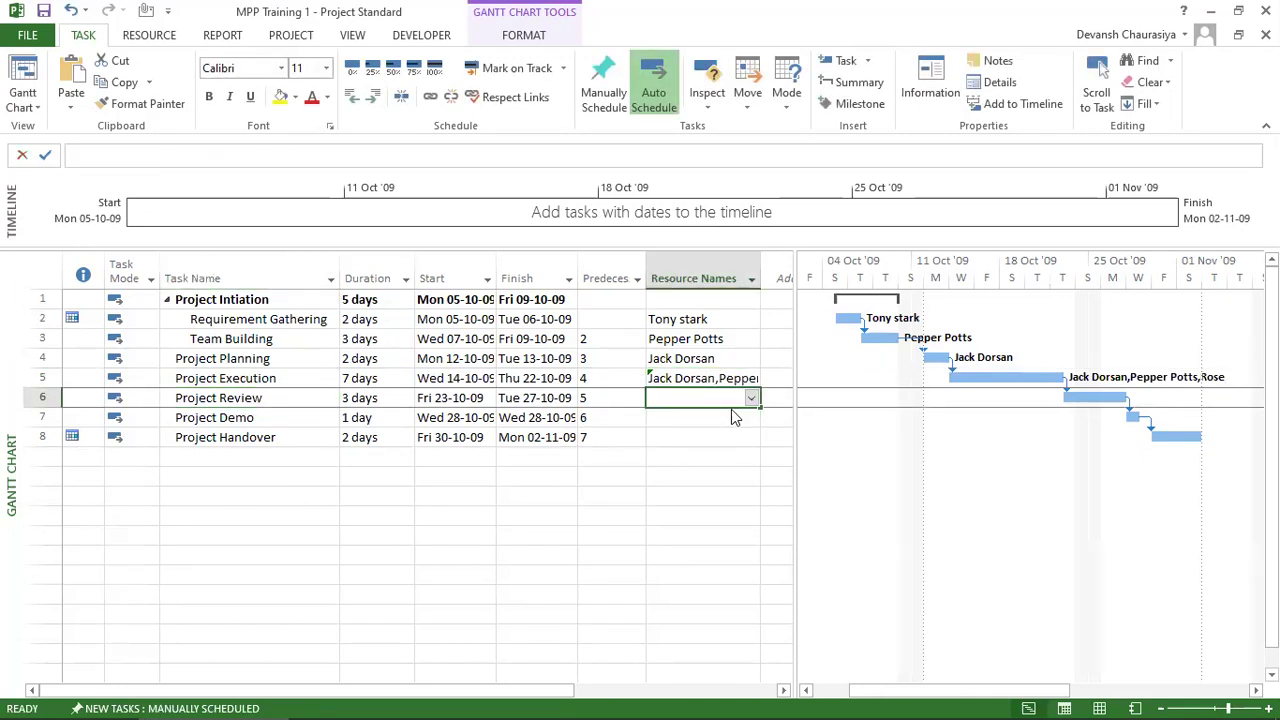
click(674, 467)
click(577, 464)
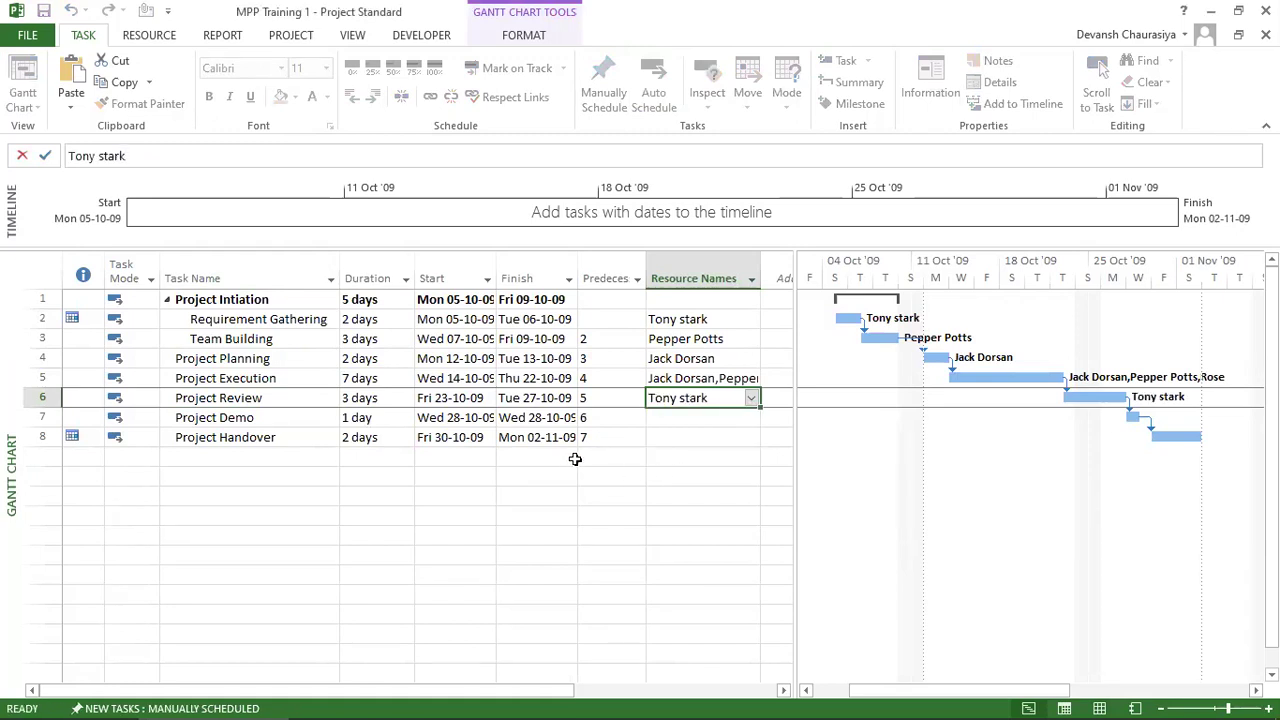
click(214, 417)
click(744, 420)
click(751, 418)
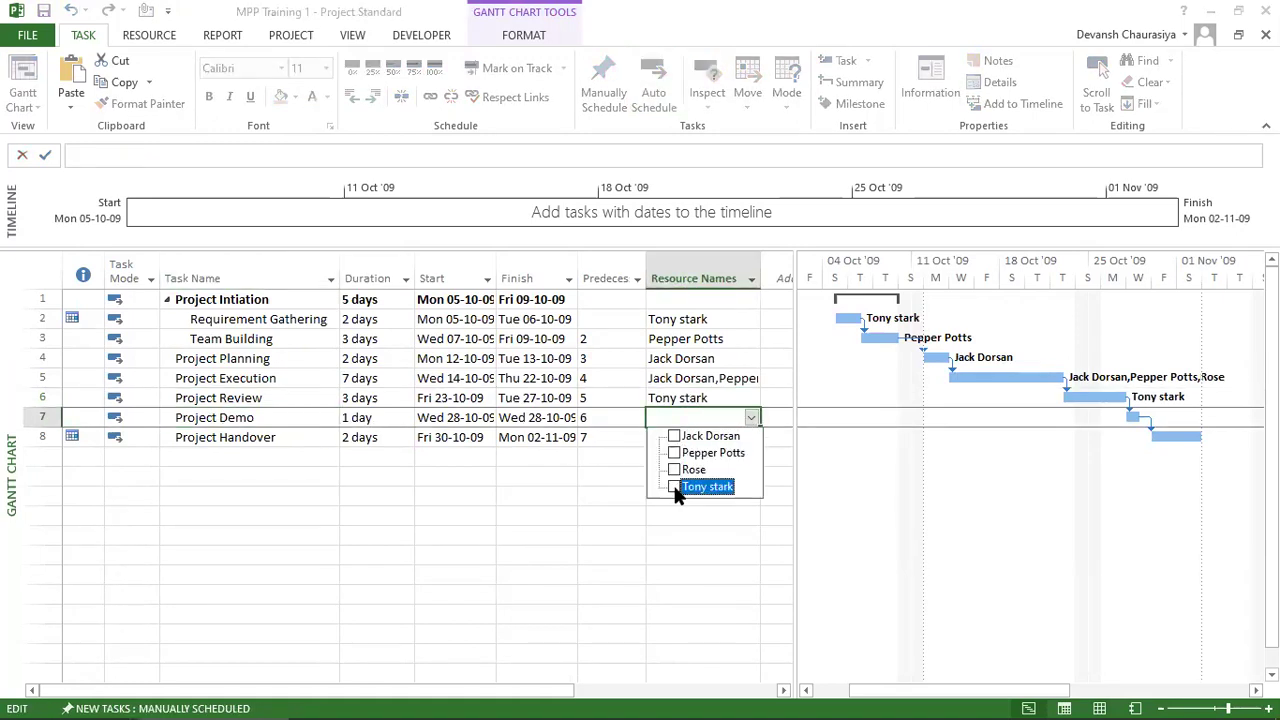
click(674, 486)
click(491, 486)
Step: Assign a resource to Project Handover and widen the task table
click(226, 437)
click(740, 437)
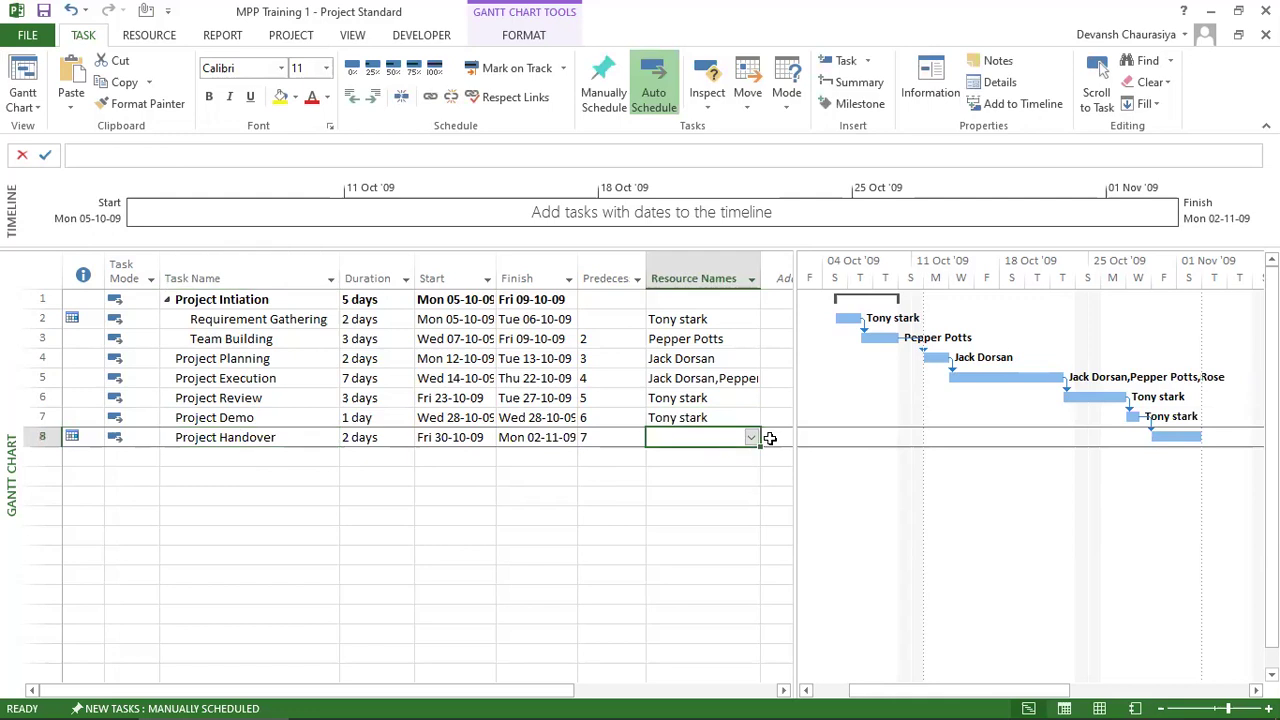
click(751, 437)
click(674, 506)
click(600, 491)
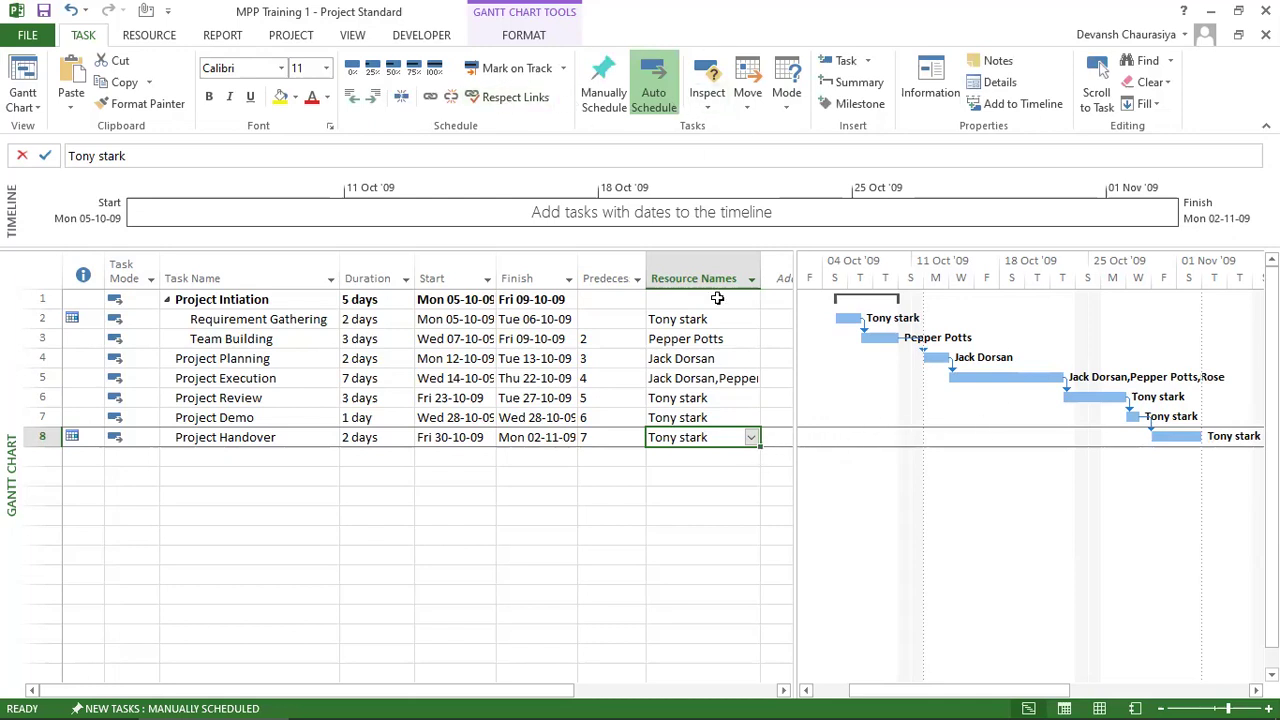
drag(792, 352, 894, 380)
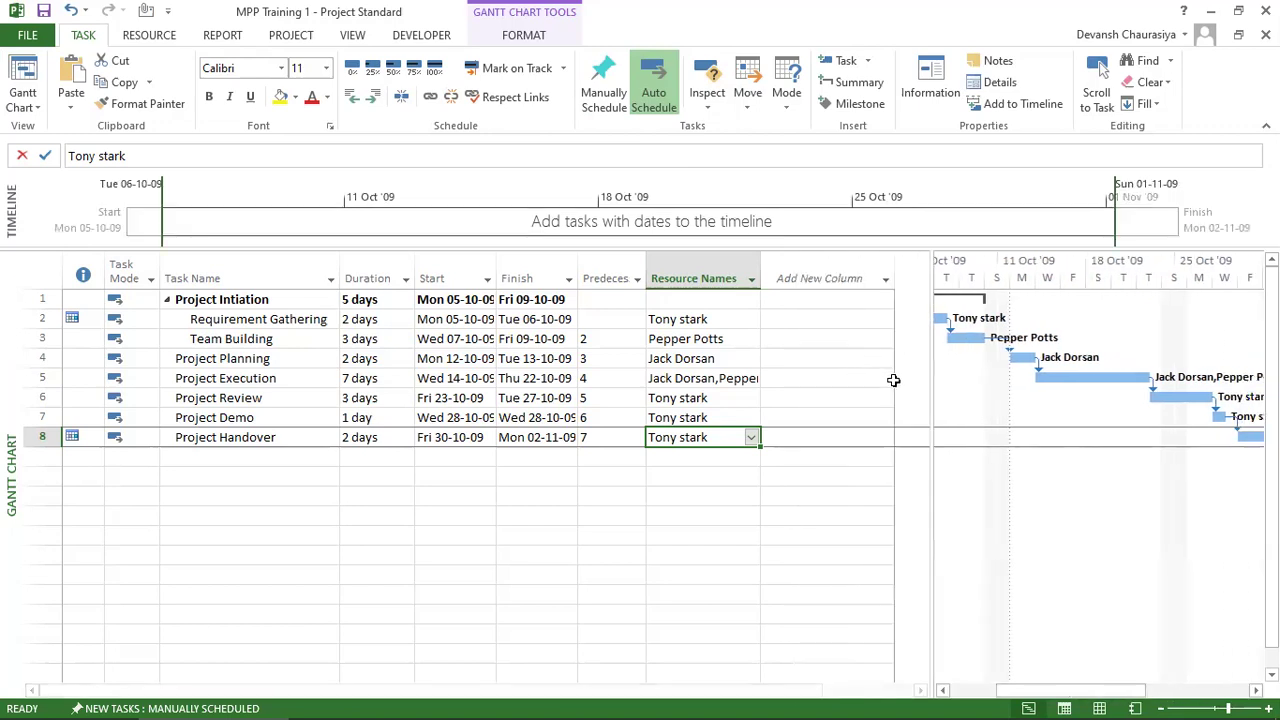
Step: Insert the Cost field as a new task-table column, showing $8,400.00 for Project Execution
click(880, 279)
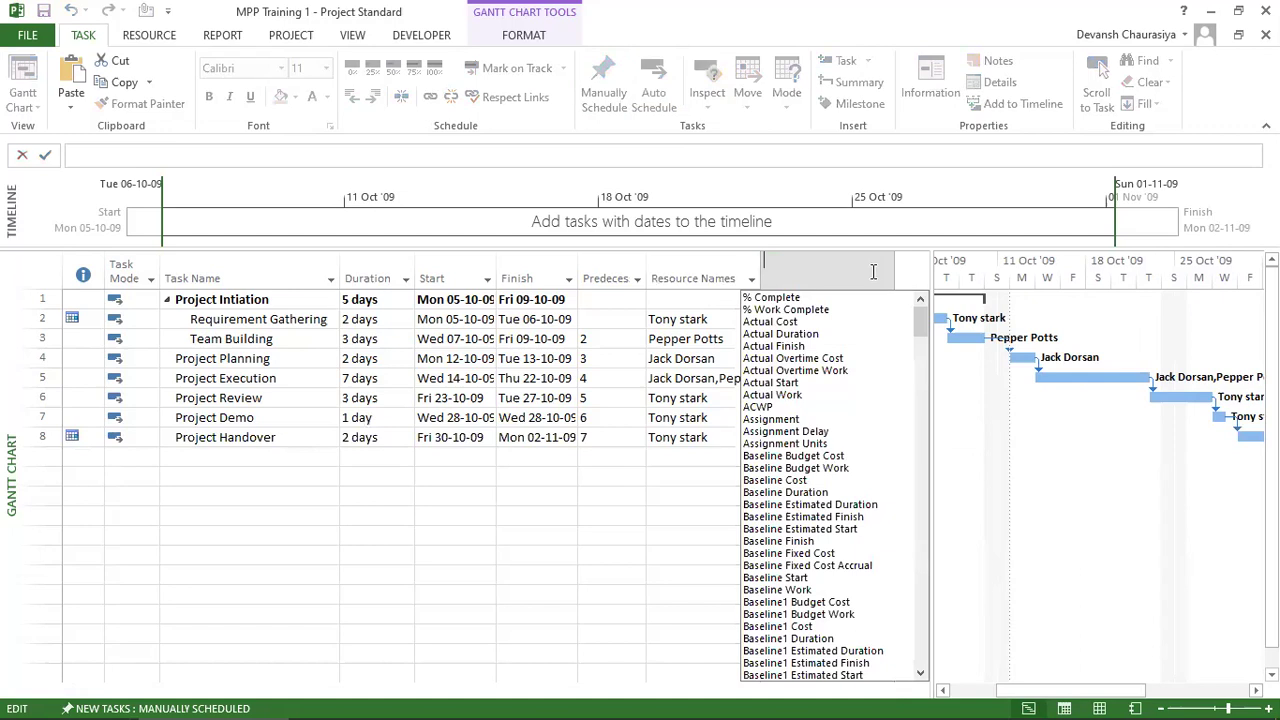
text(cst==os)
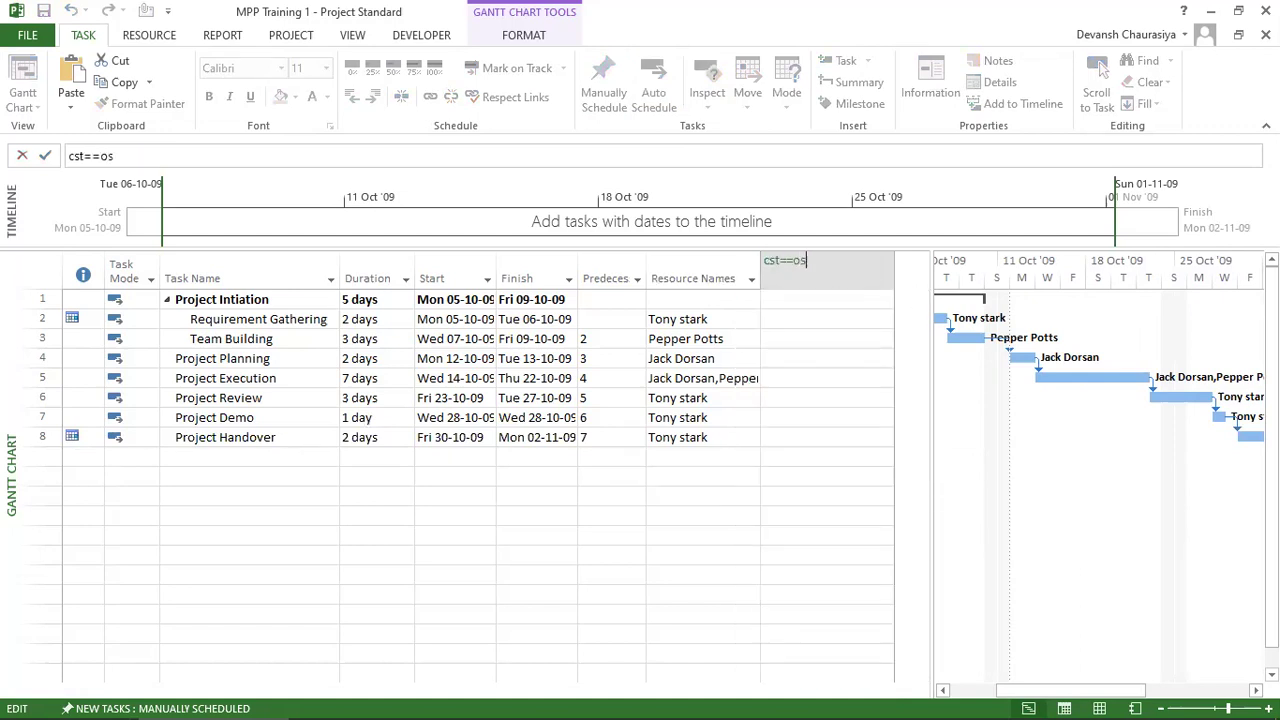
key(BackSpace)
key(BackSpace)
key(BackSpace)
key(BackSpace)
key(BackSpace)
key(BackSpace)
click(848, 497)
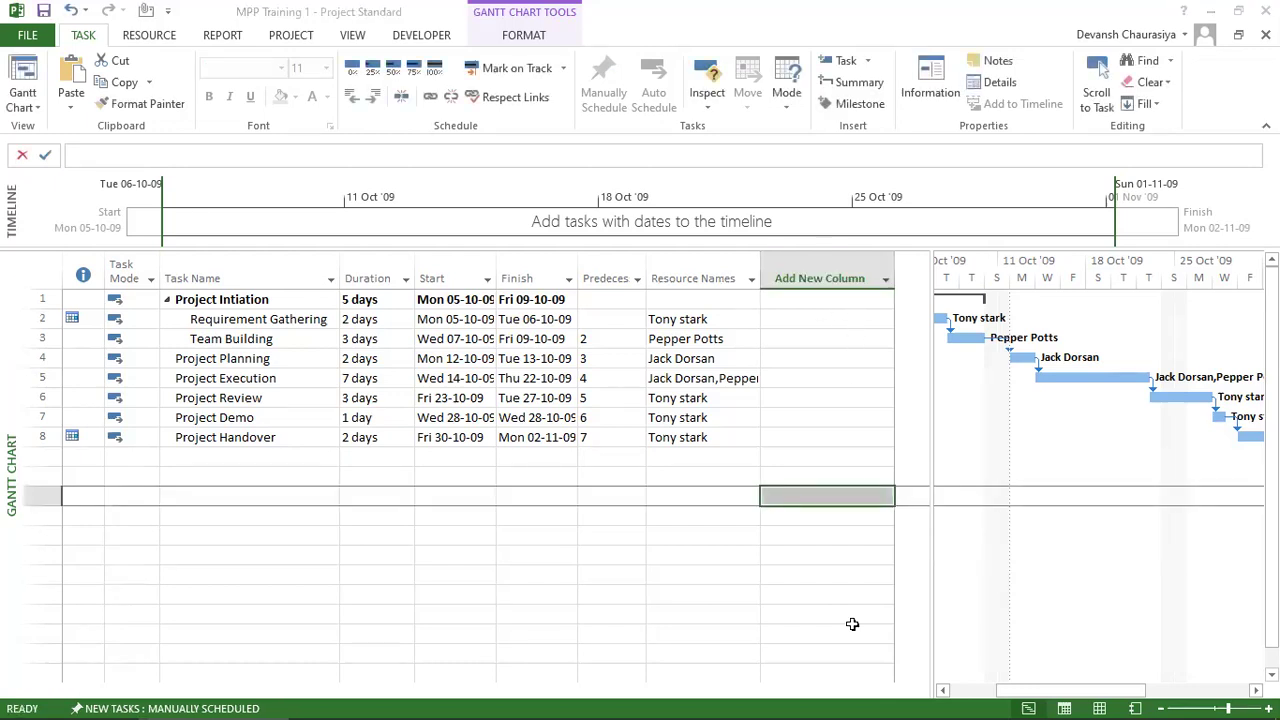
click(883, 278)
drag(922, 325, 932, 450)
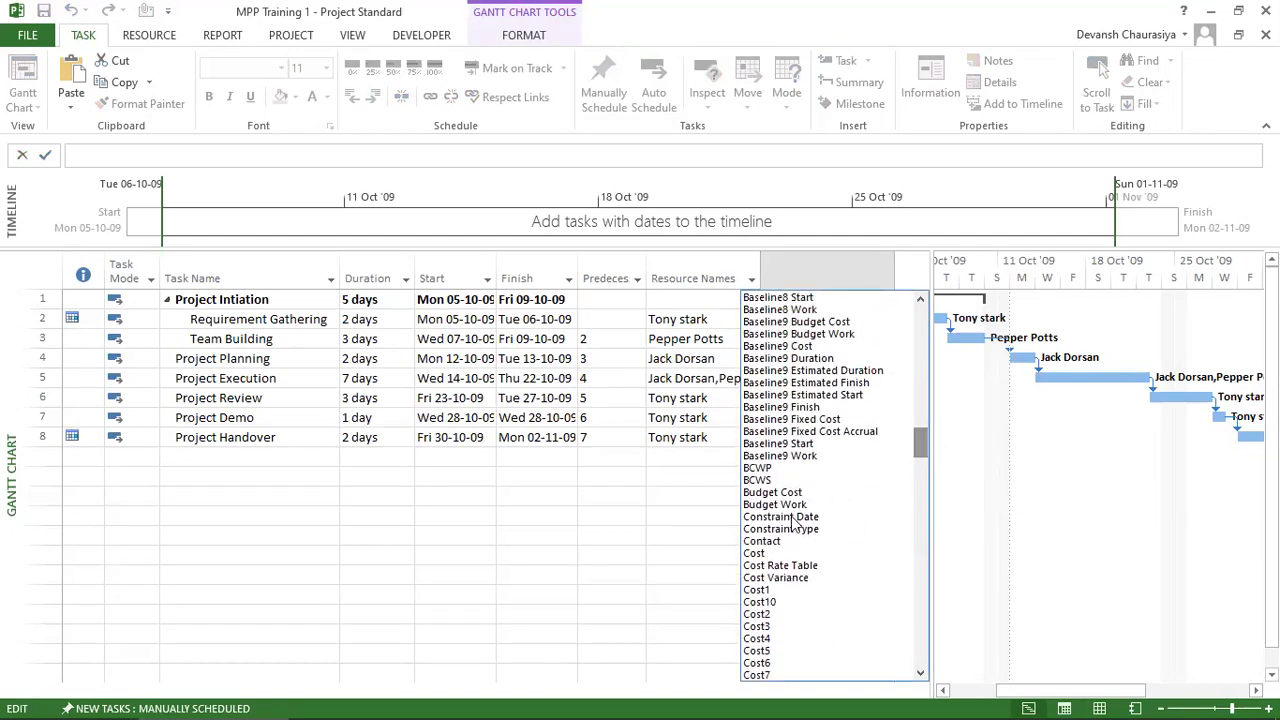
click(770, 553)
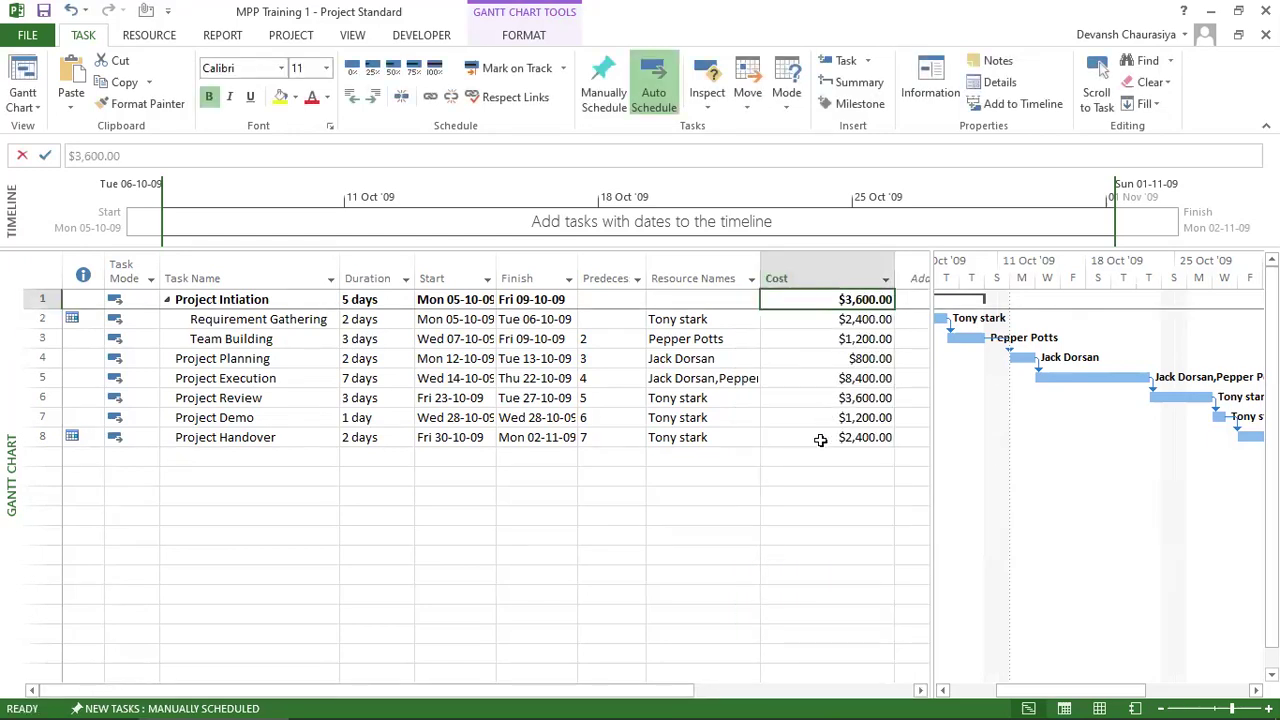
click(33, 106)
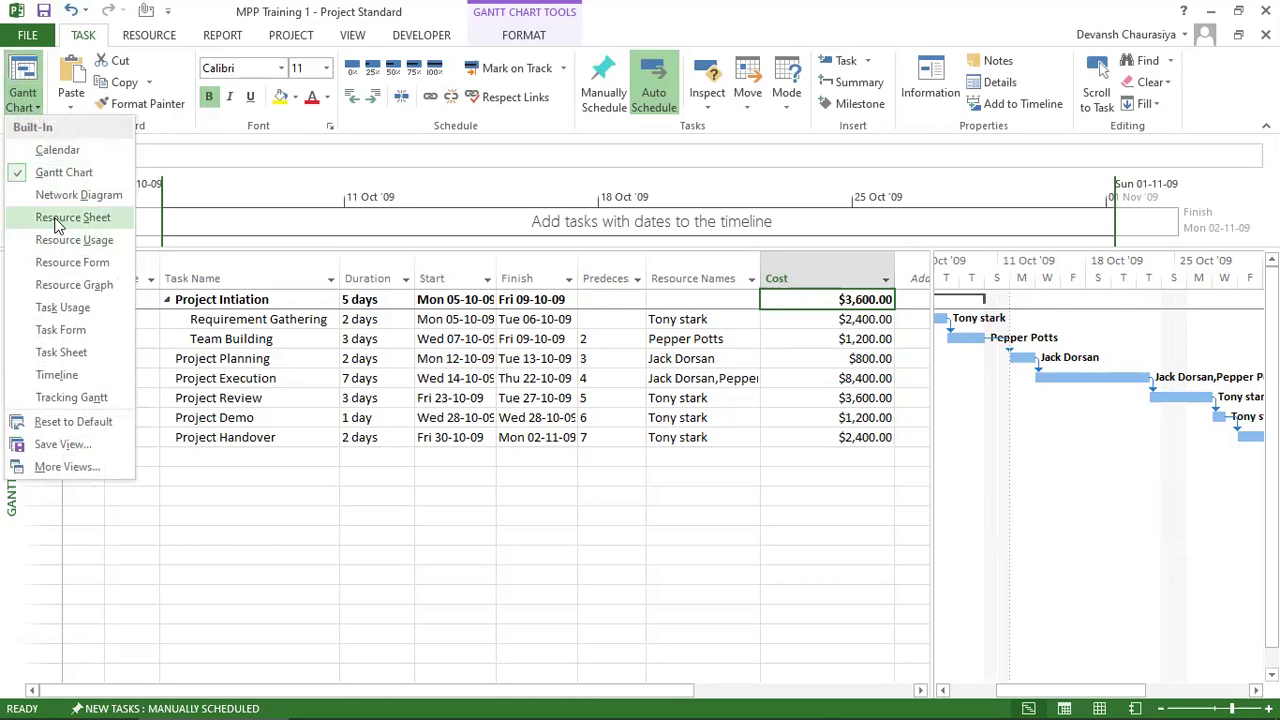
click(60, 220)
drag(614, 283, 614, 337)
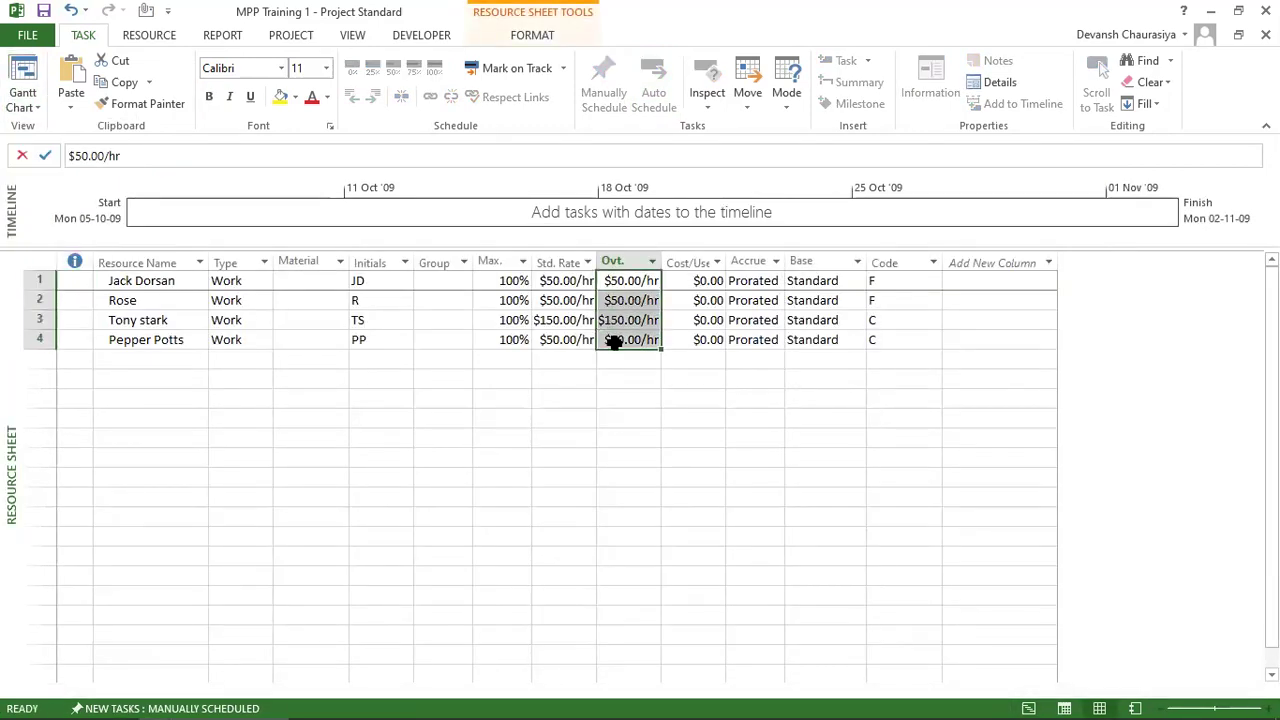
click(145, 36)
click(83, 35)
click(33, 106)
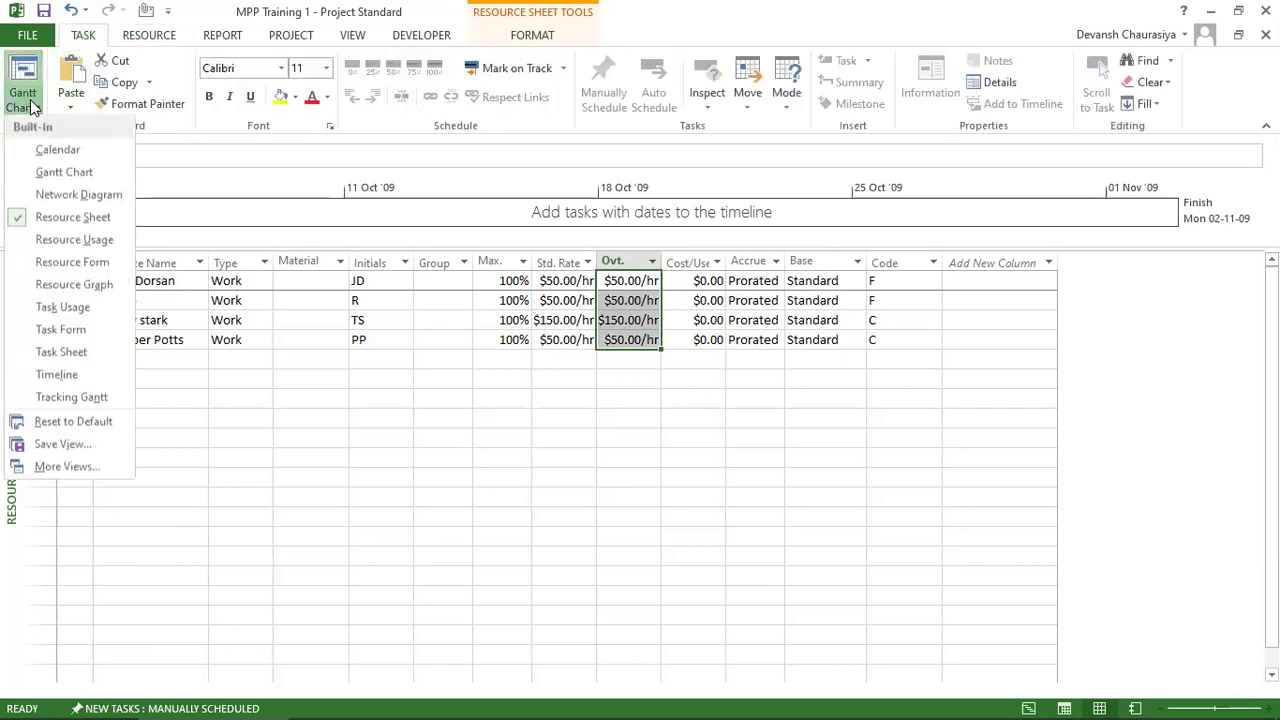
click(54, 174)
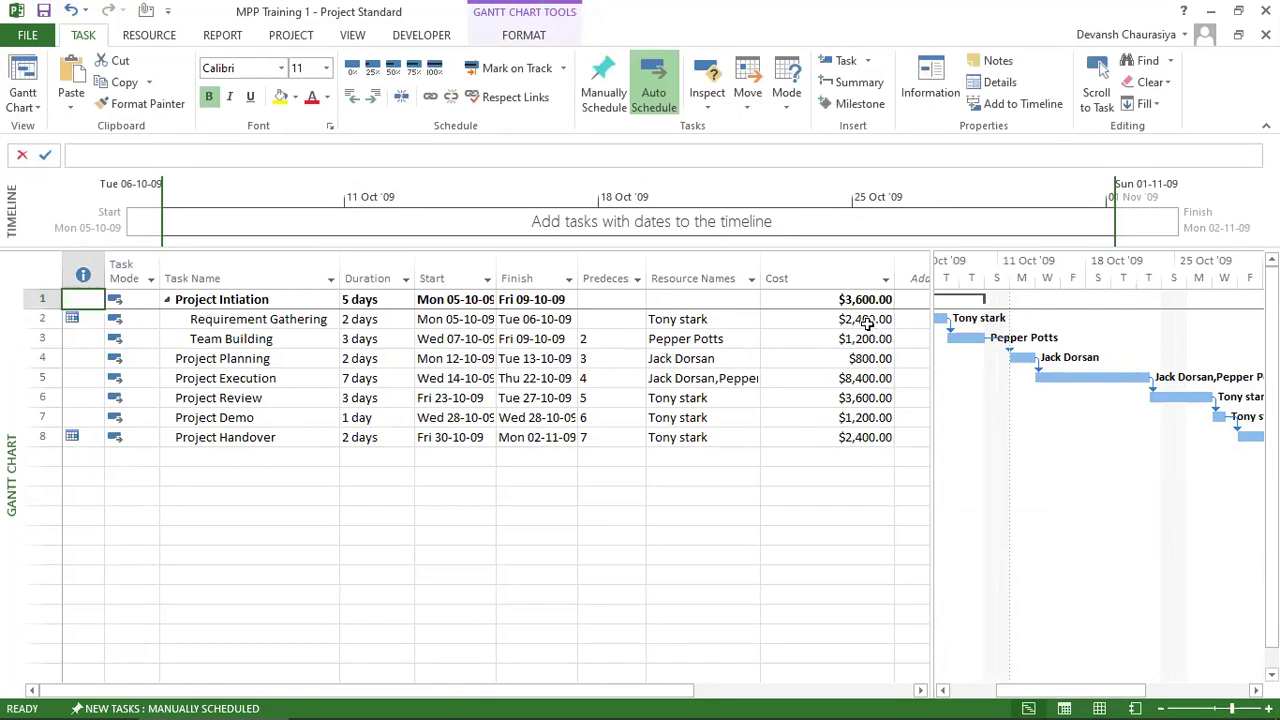
Step: Check Project Initiation's $3,600.00 equals its subtasks' $2,400.00 and $1,200.00 costs
drag(866, 318, 866, 338)
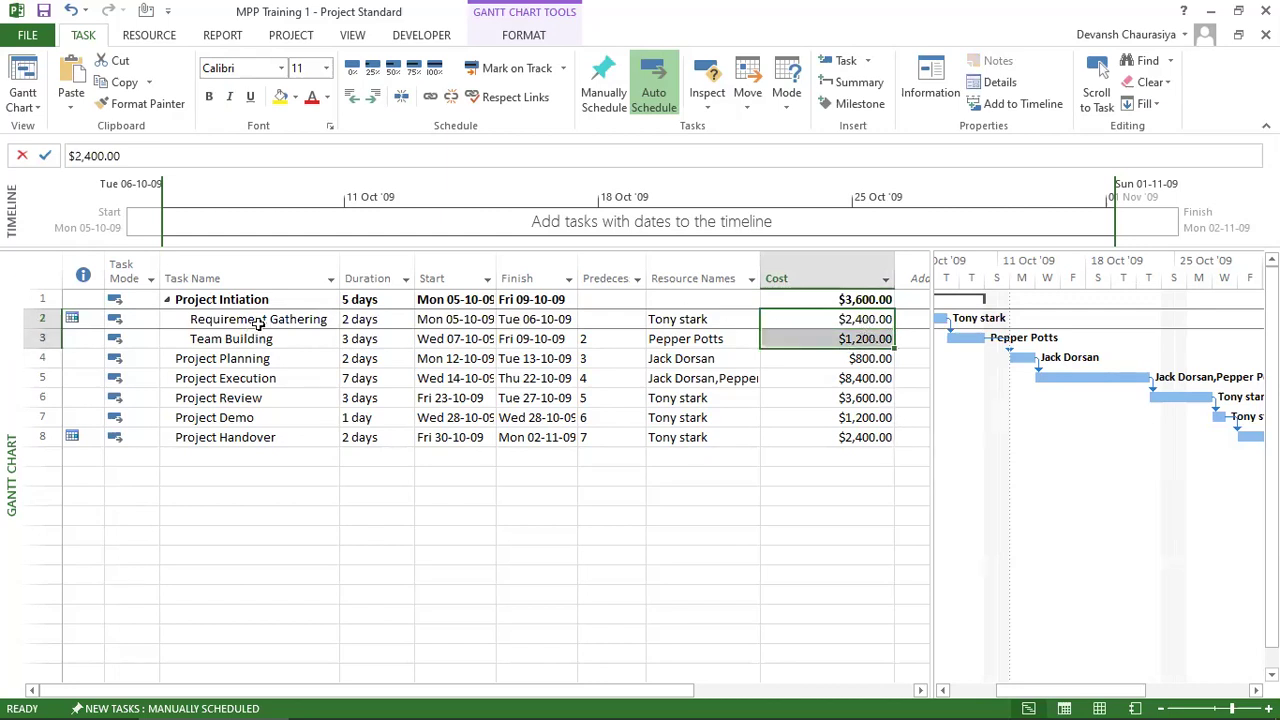
click(862, 298)
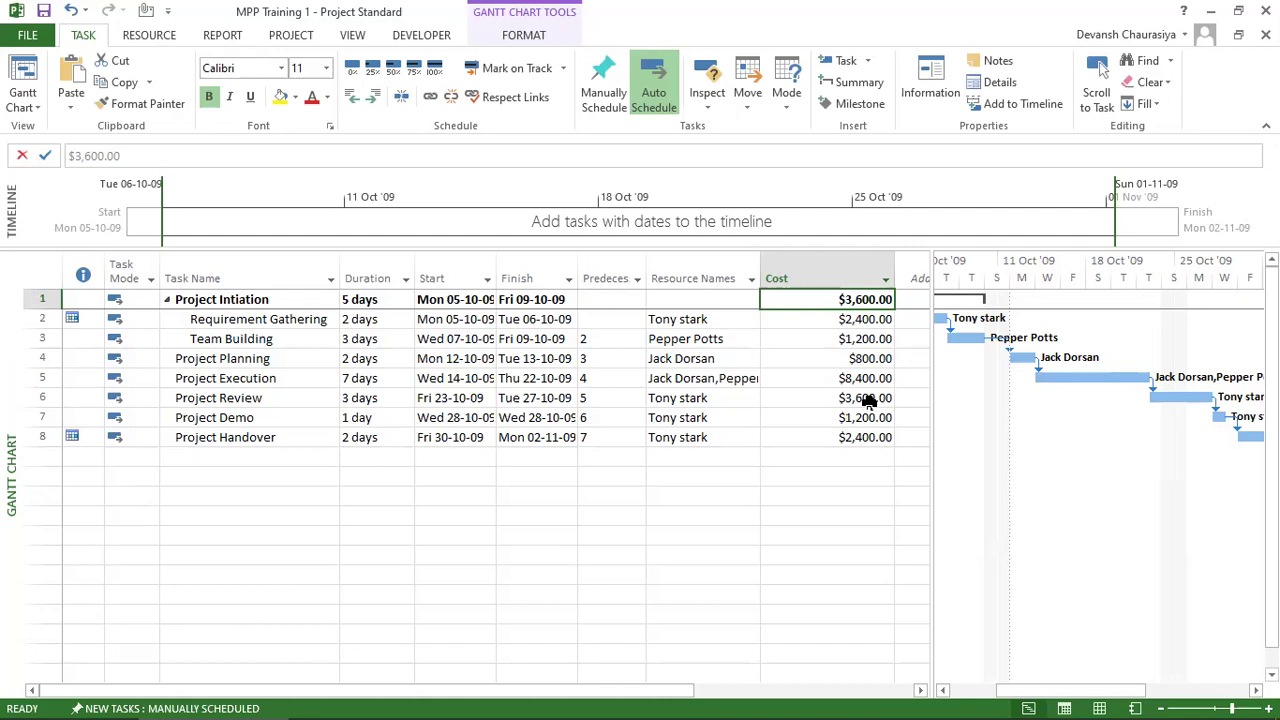
click(683, 318)
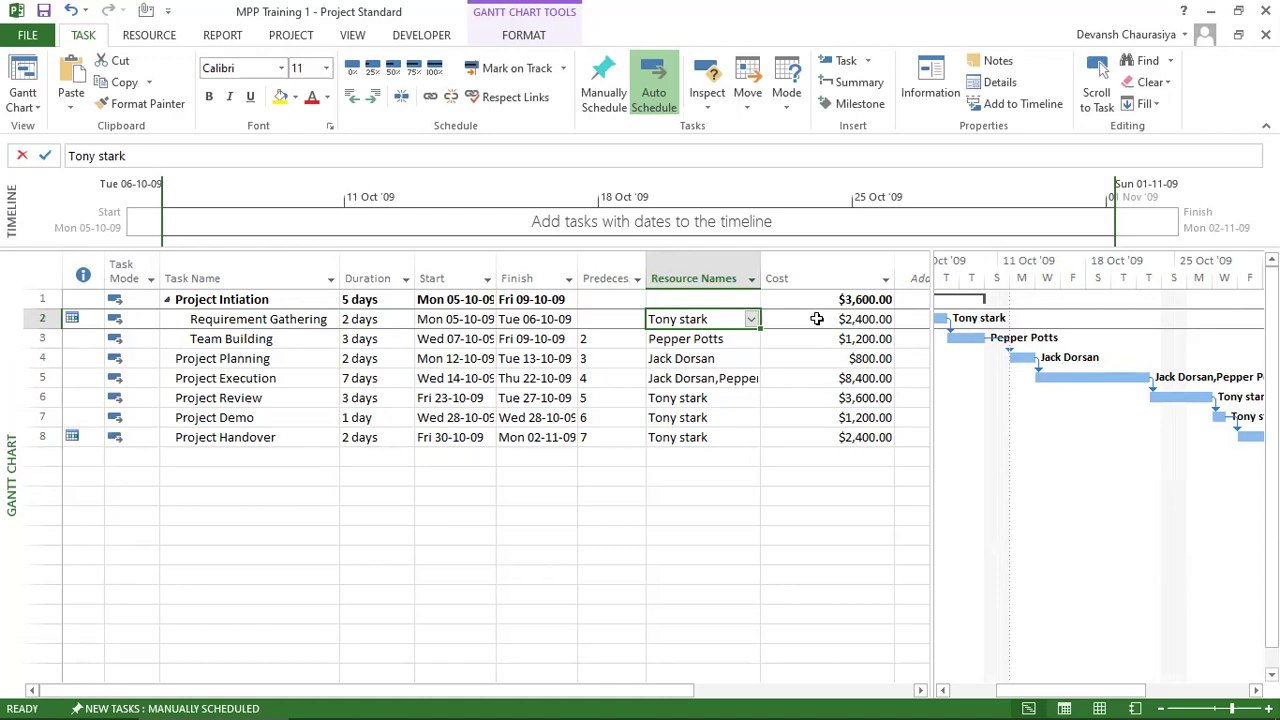
click(838, 360)
drag(846, 437, 836, 302)
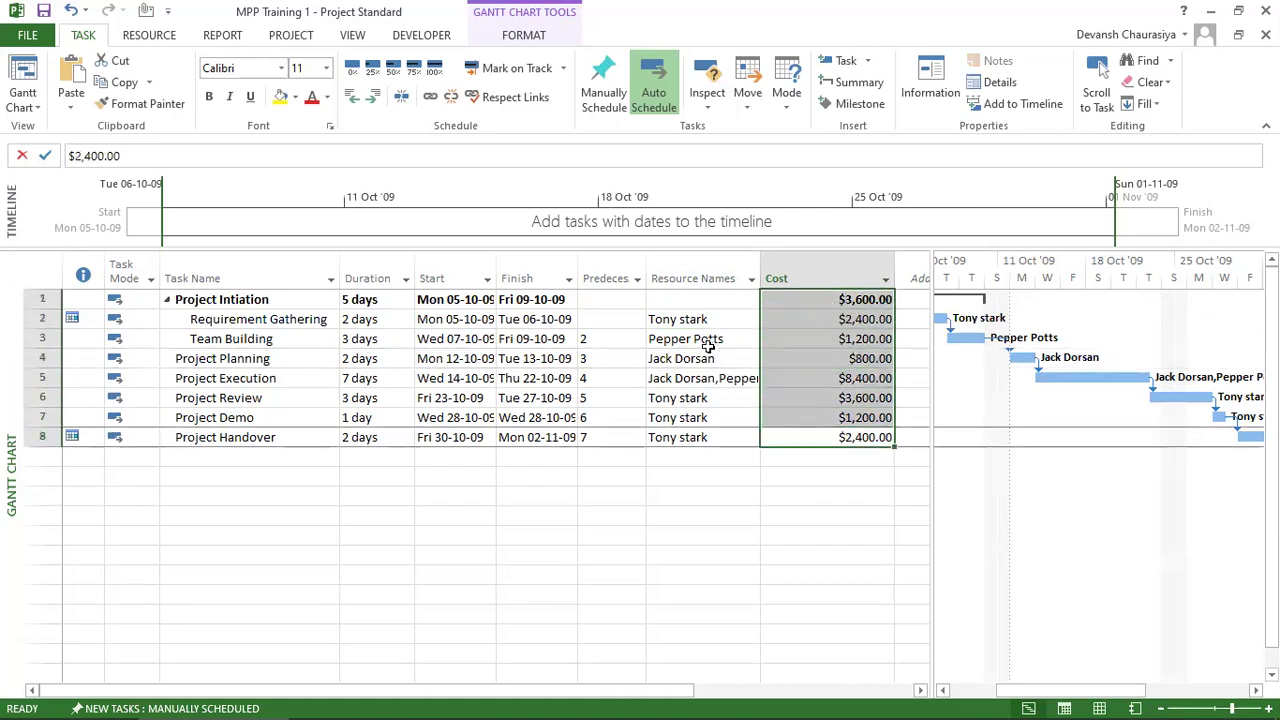
Step: Open Calculator beside the project and compute 150 × 8 × 2 = 2,400
key(super)
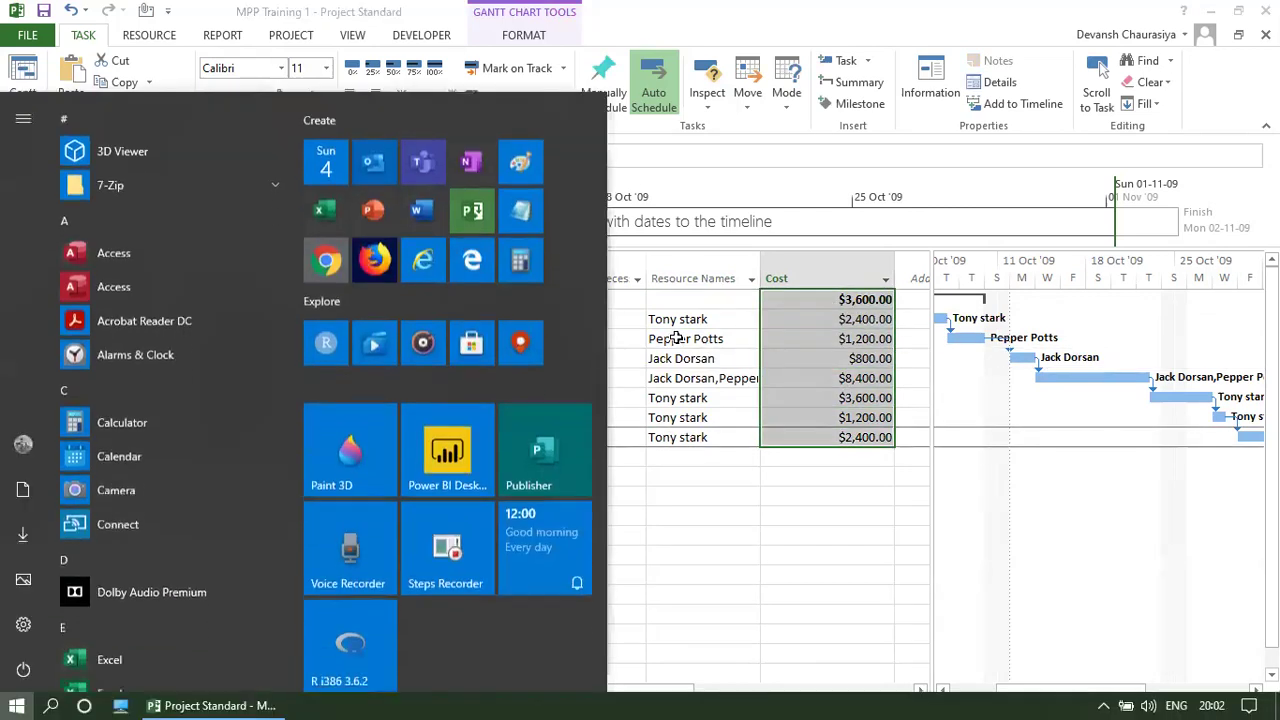
text(calc)
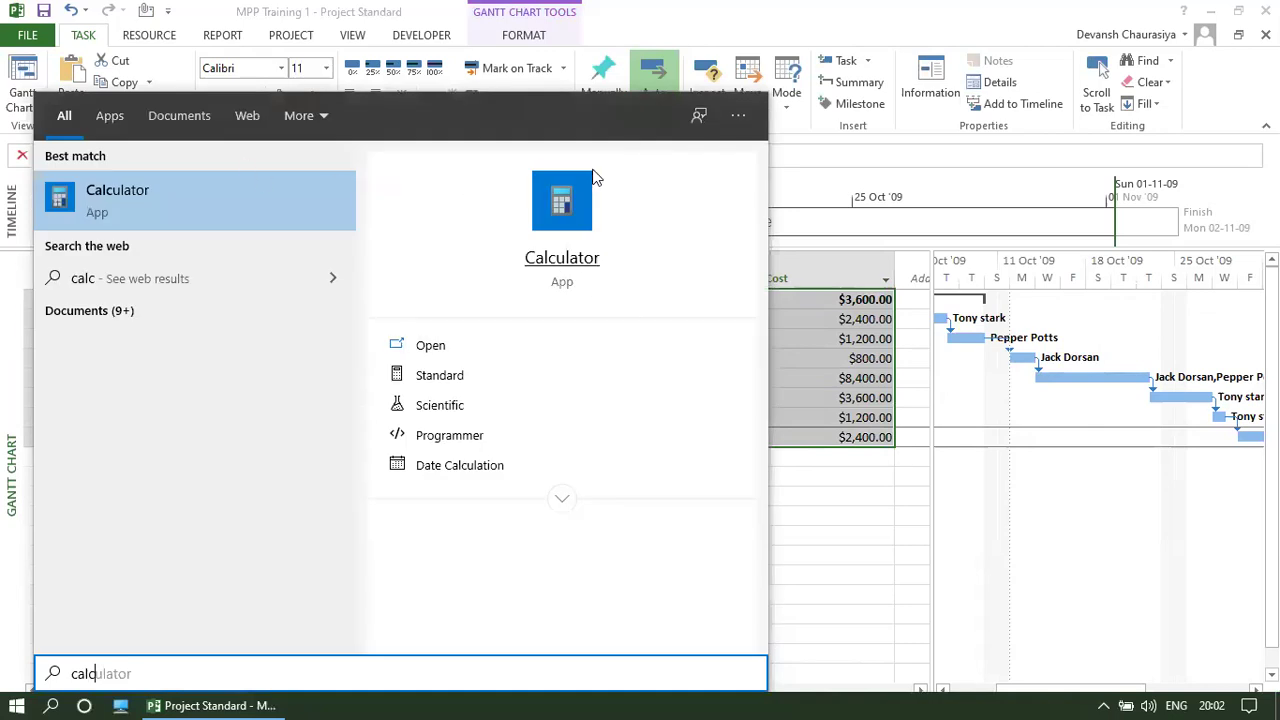
click(561, 257)
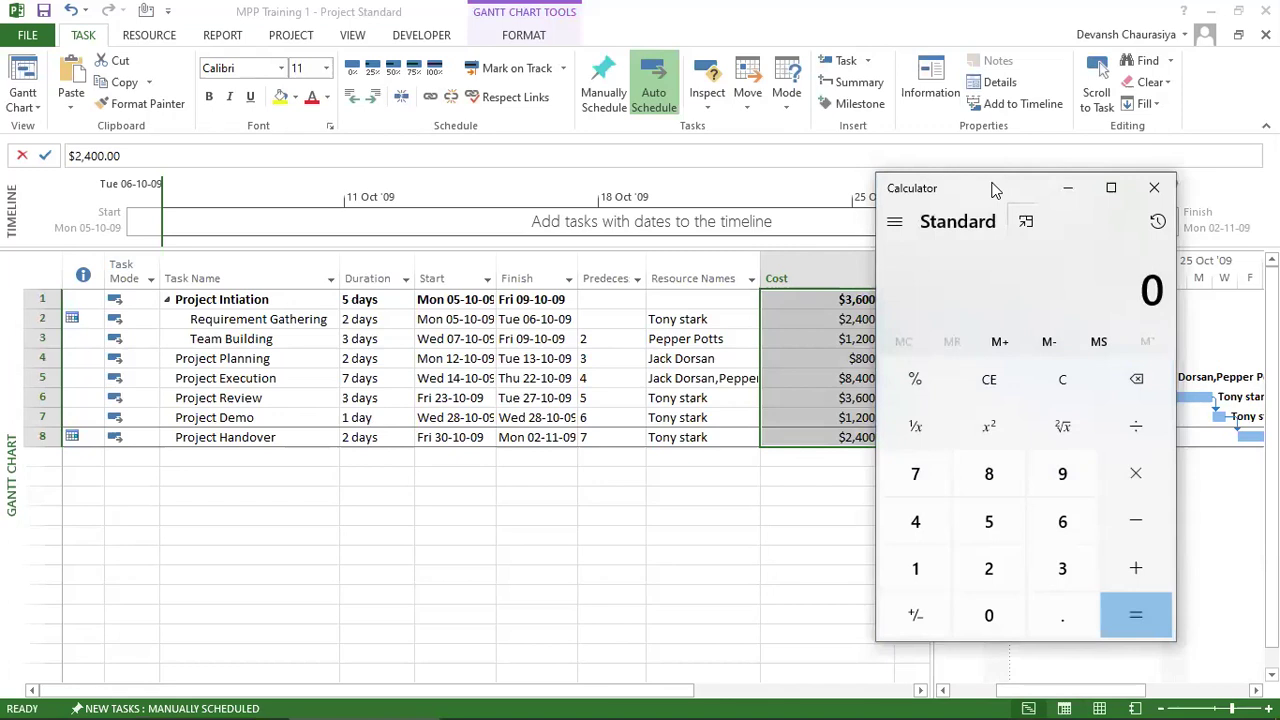
drag(995, 190, 1052, 170)
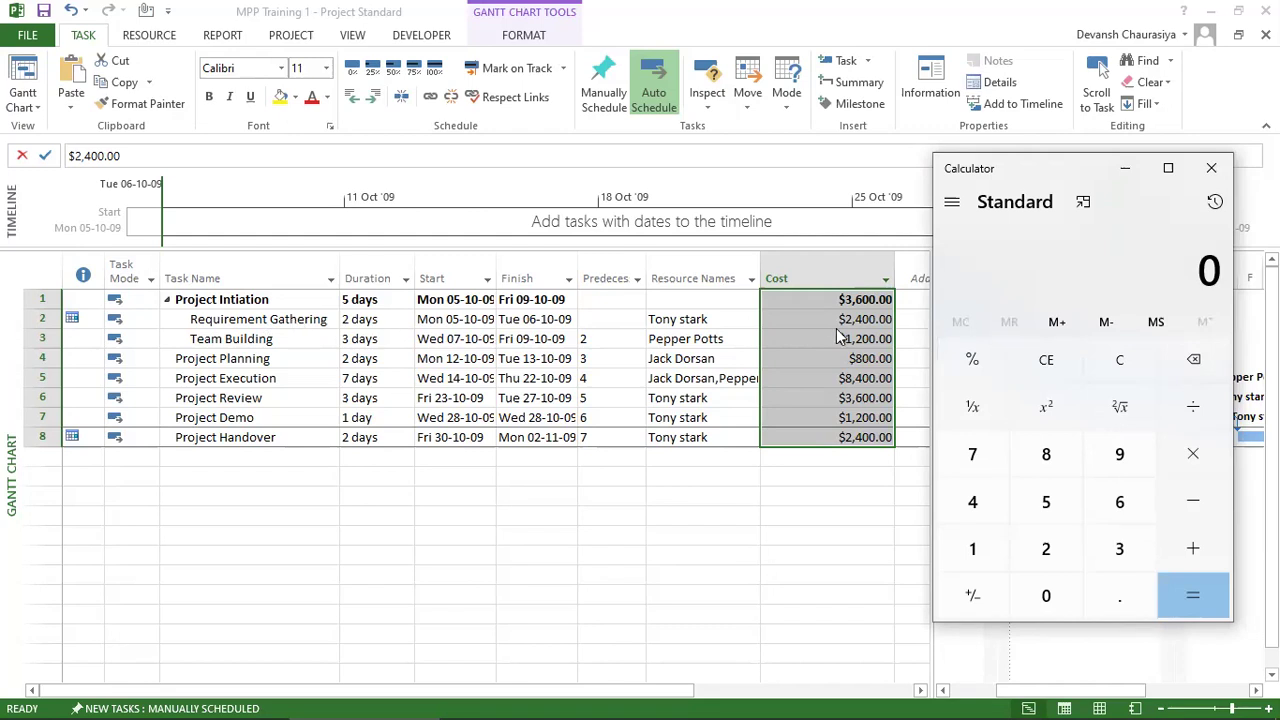
text(150)
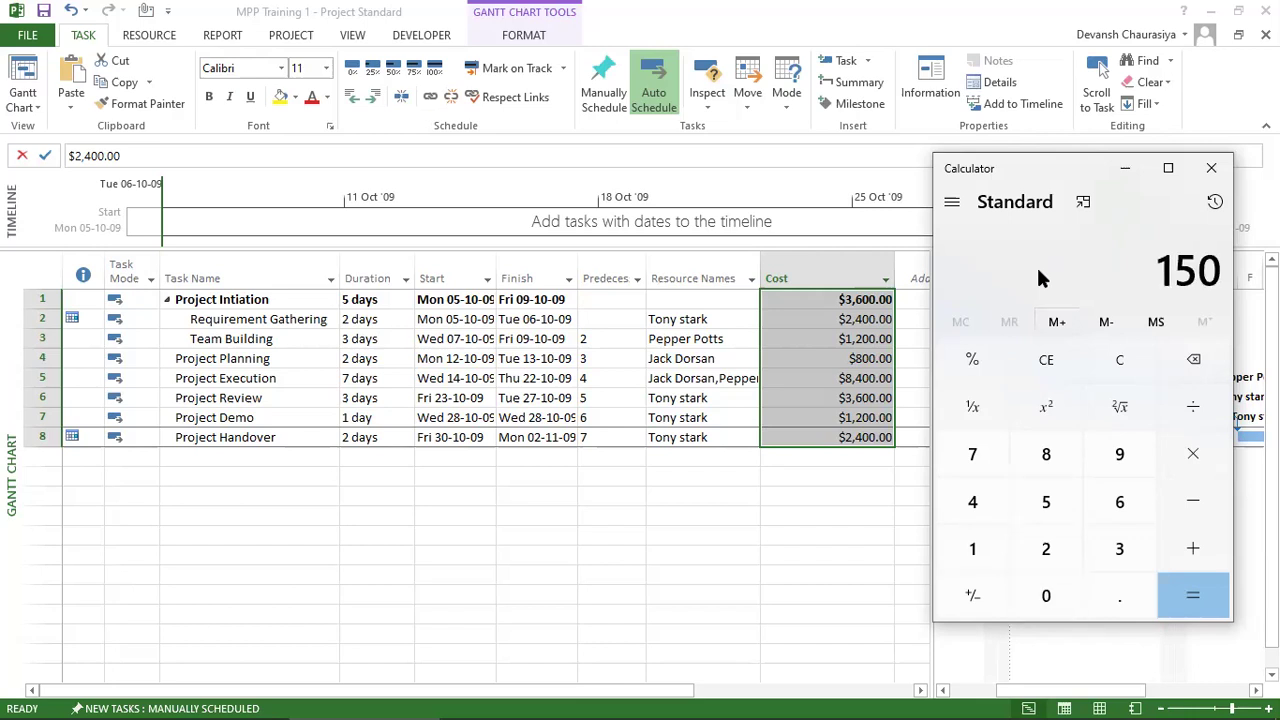
text(*8)
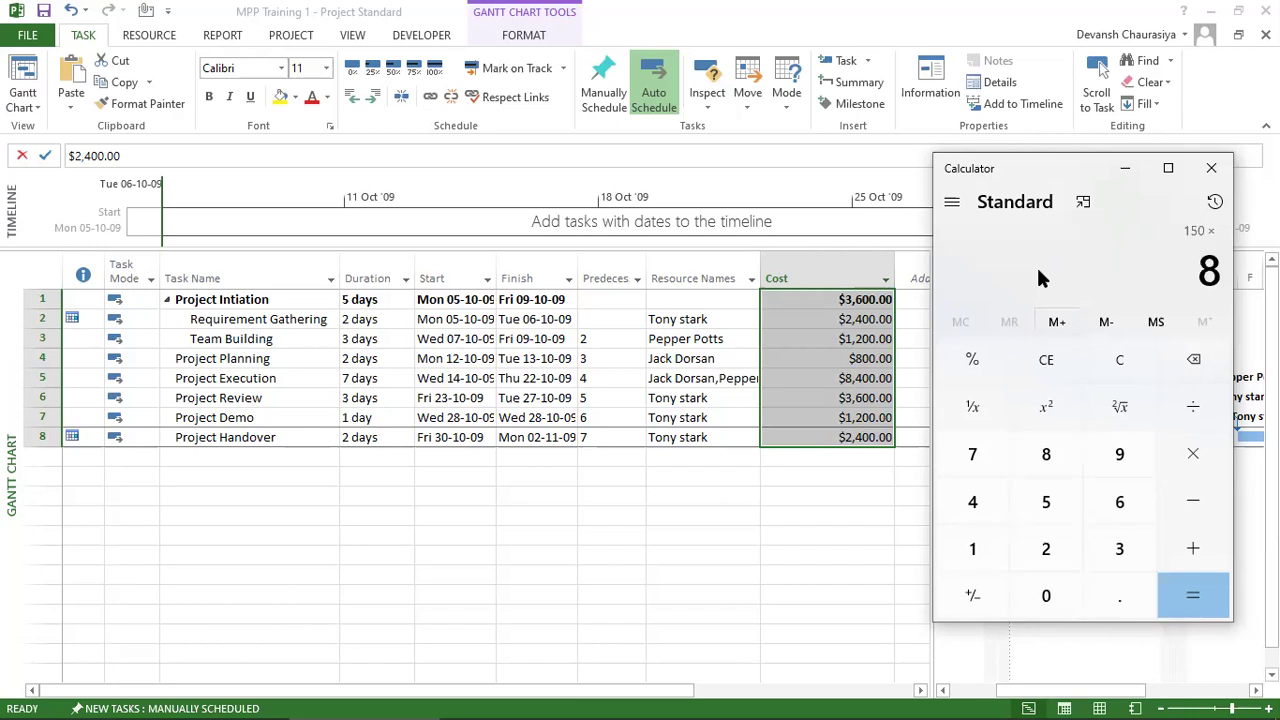
key(Return)
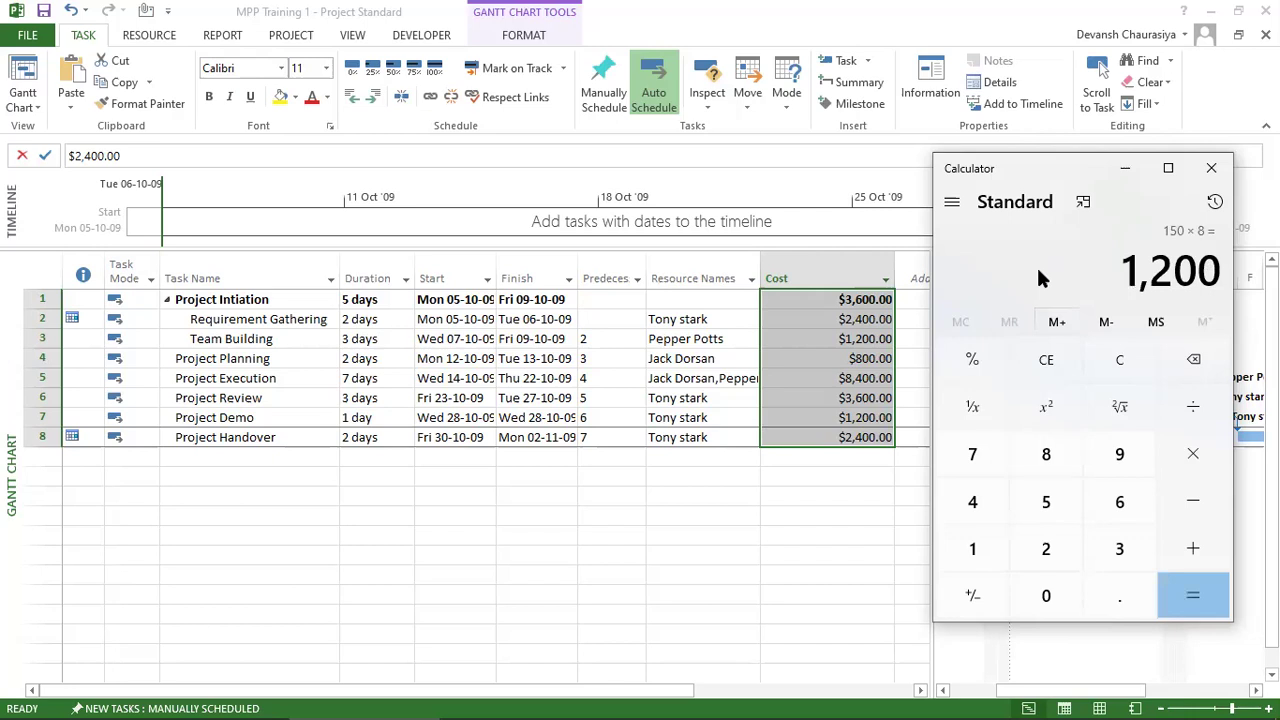
text(*)
text(2)
key(Return)
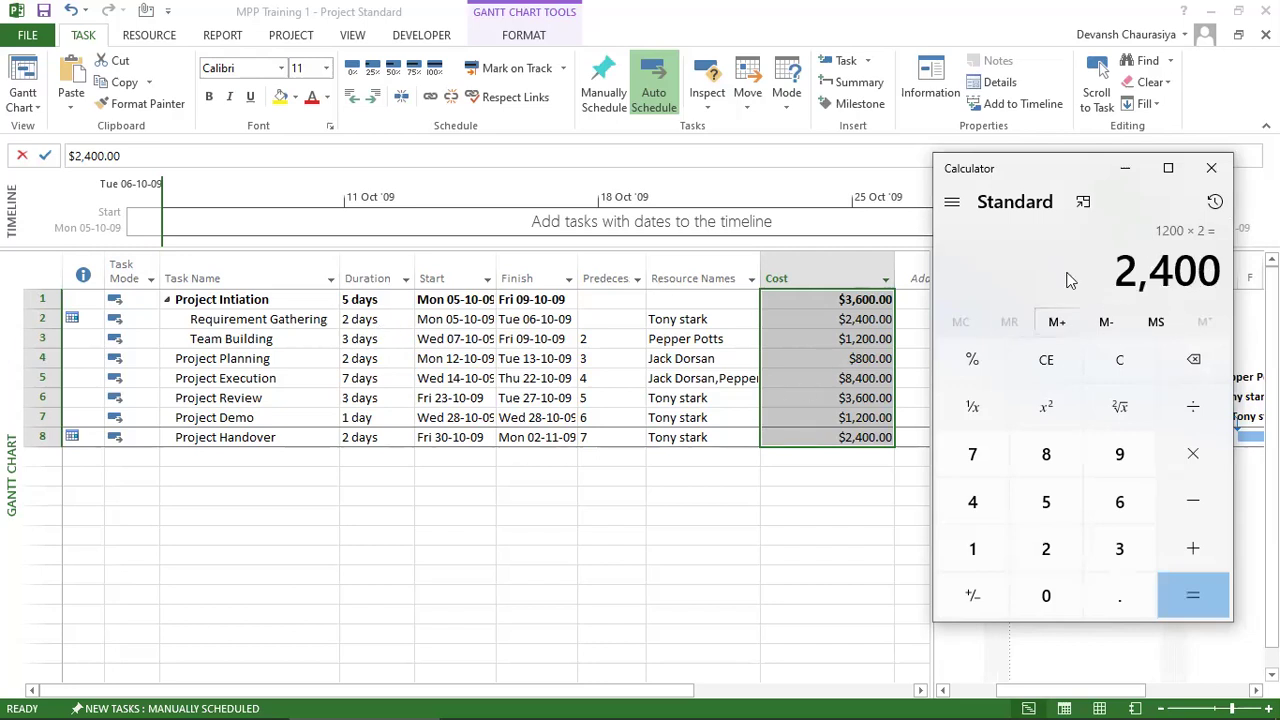
Step: Compute 50 × 8 × 3 = 1,200 and compare it with Team Building's cost
click(707, 637)
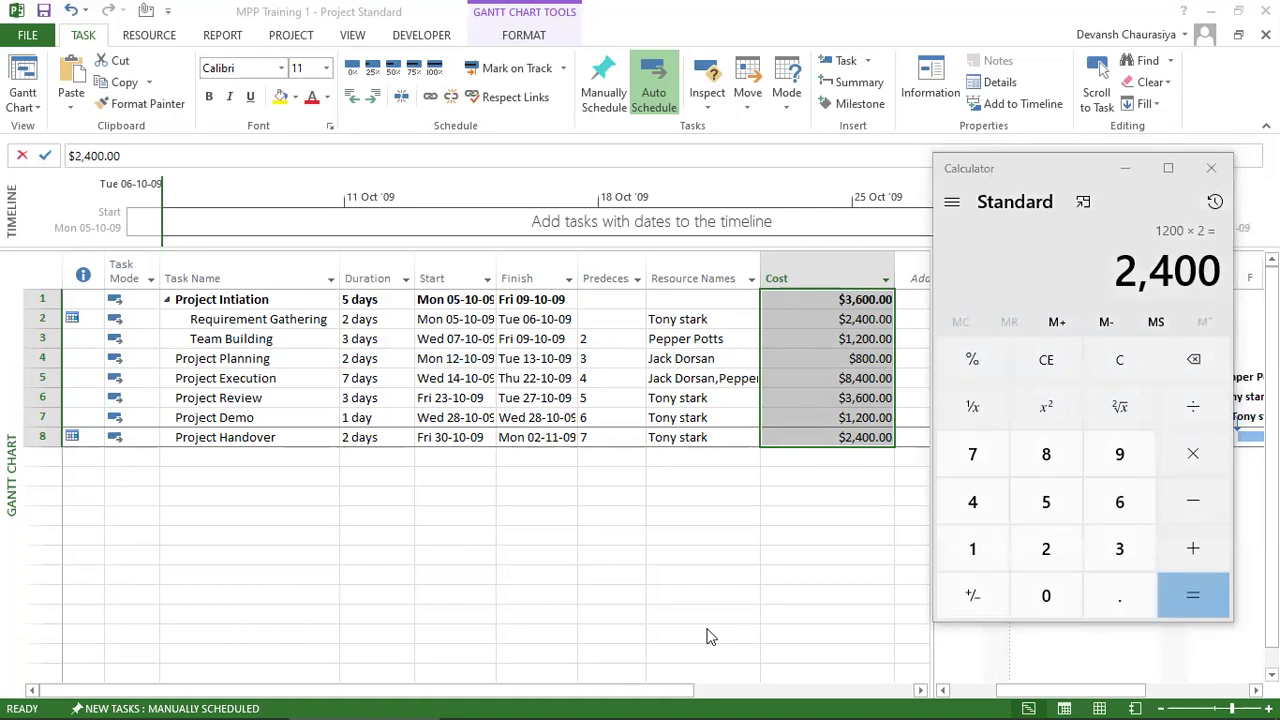
click(1117, 272)
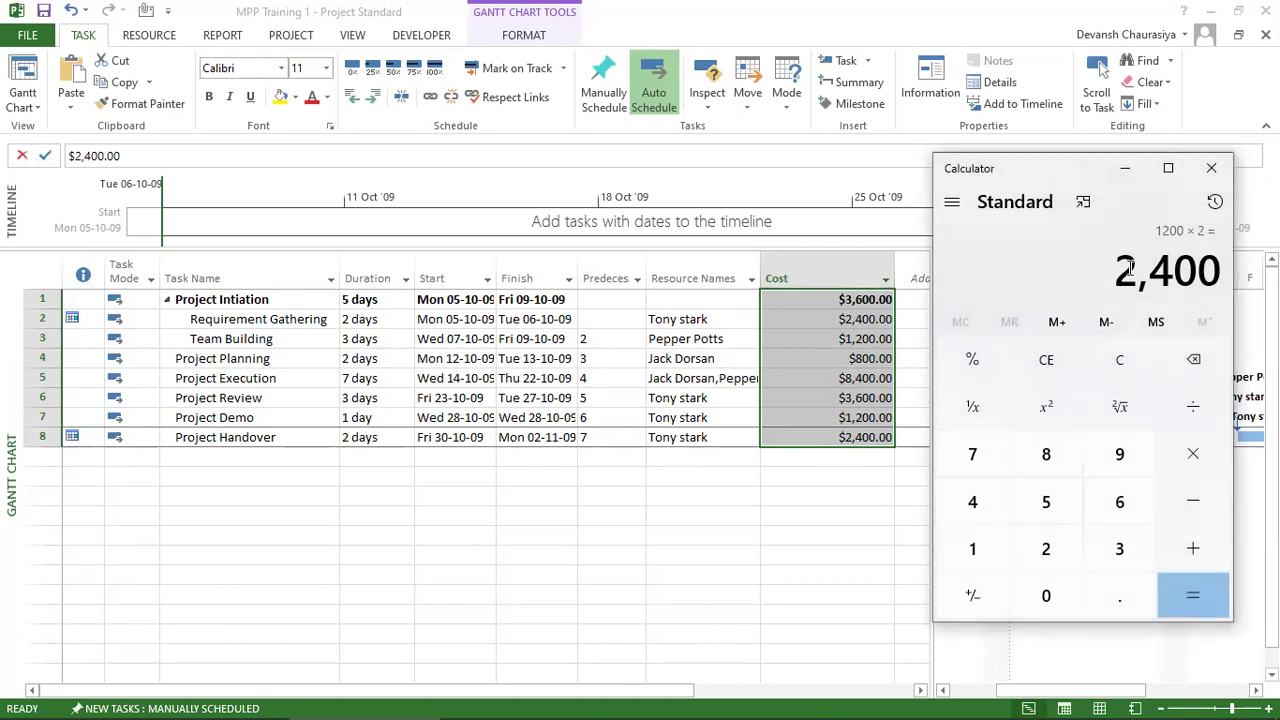
click(1119, 359)
text(50)
key(asterisk)
text(8)
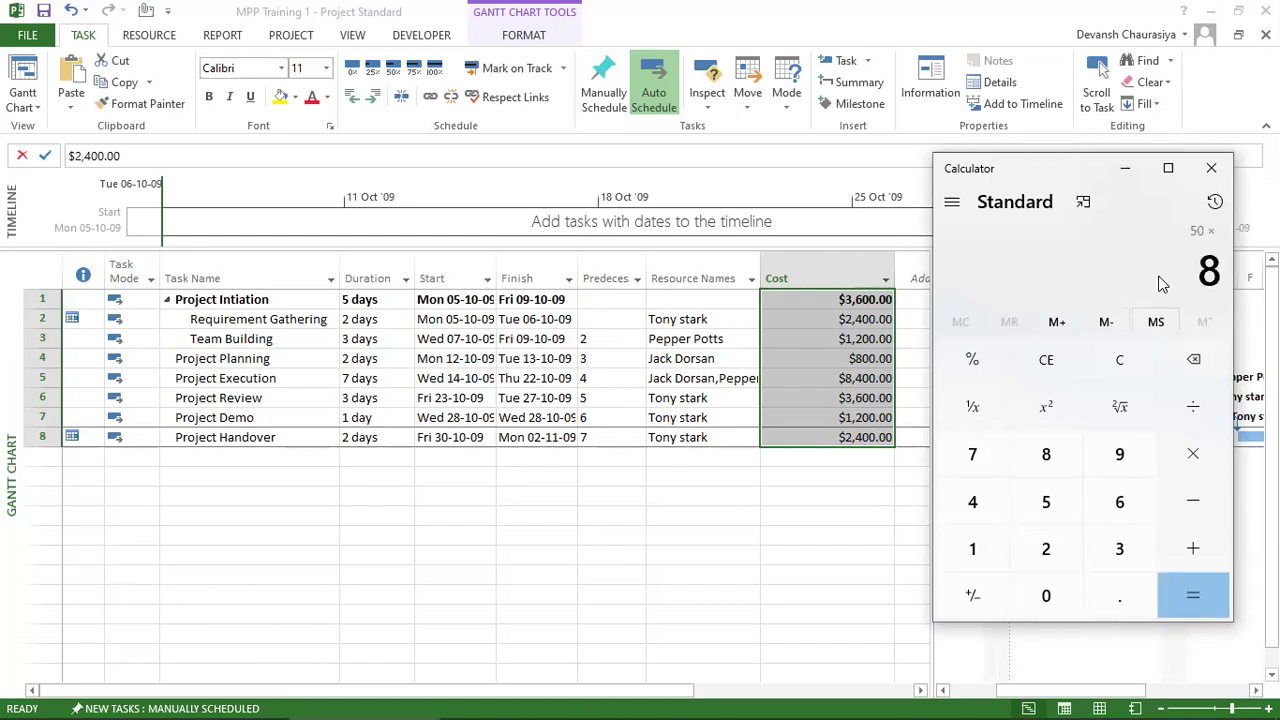
key(asterisk)
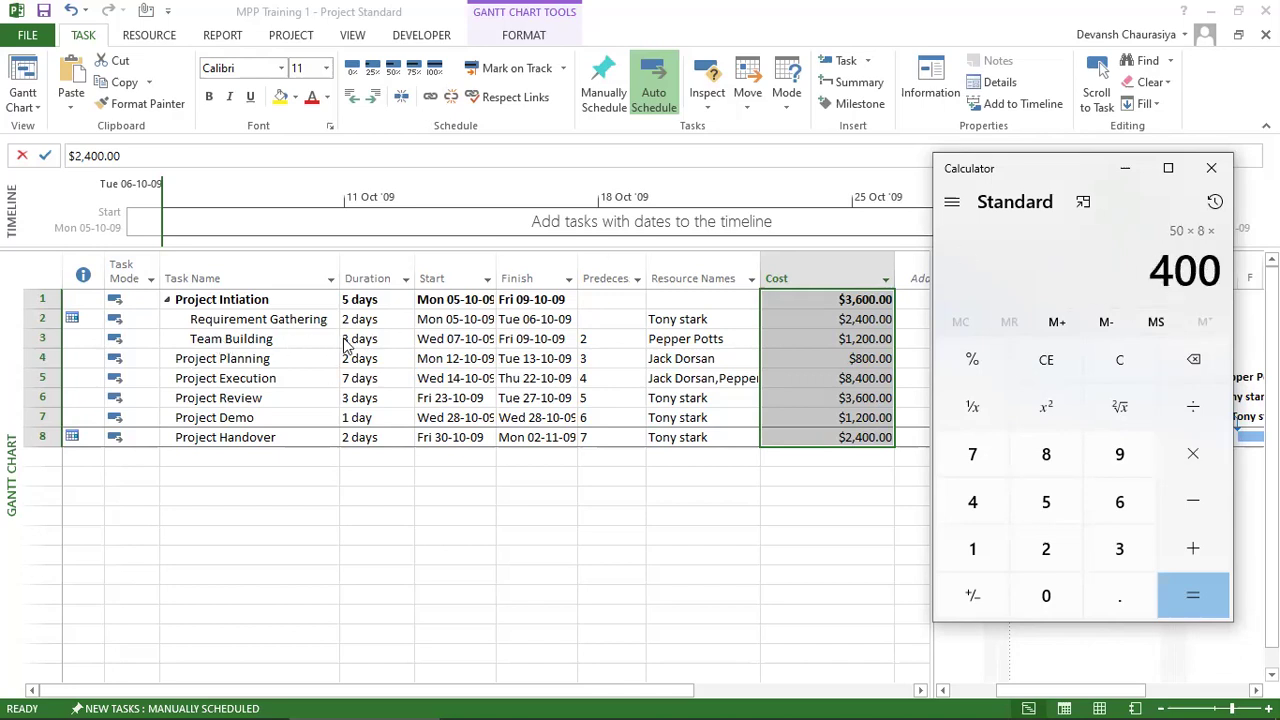
text(3)
key(Return)
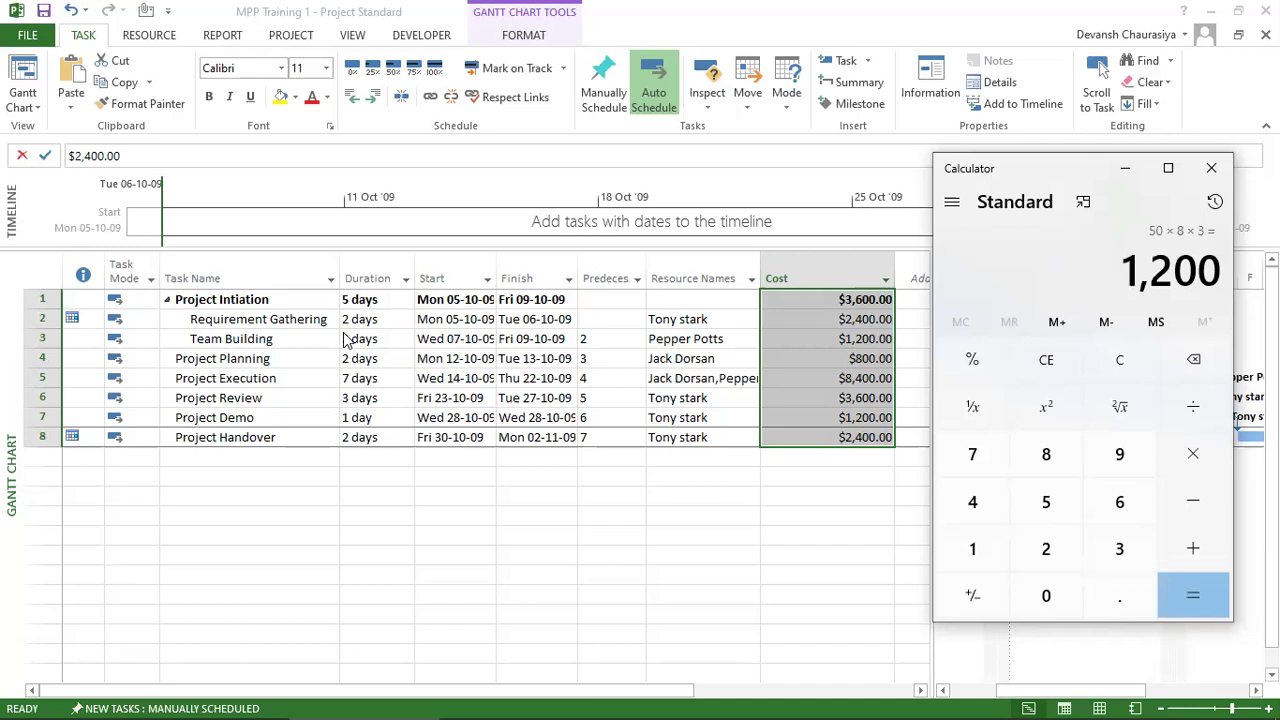
click(855, 325)
click(855, 338)
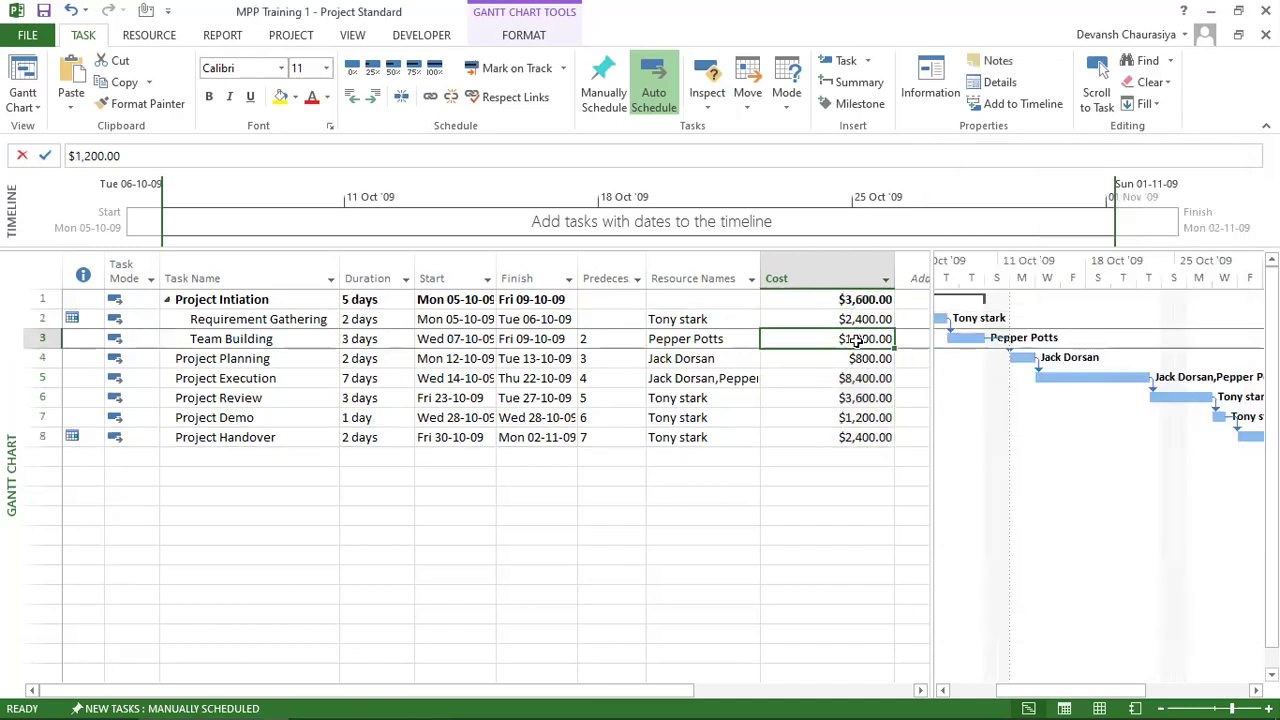
mouse_move(849, 299)
mouse_down()
mouse_move(849, 338)
mouse_move(849, 299)
mouse_up()
Step: Resize the task table and zoom the chart to show the Entire Project
click(30, 302)
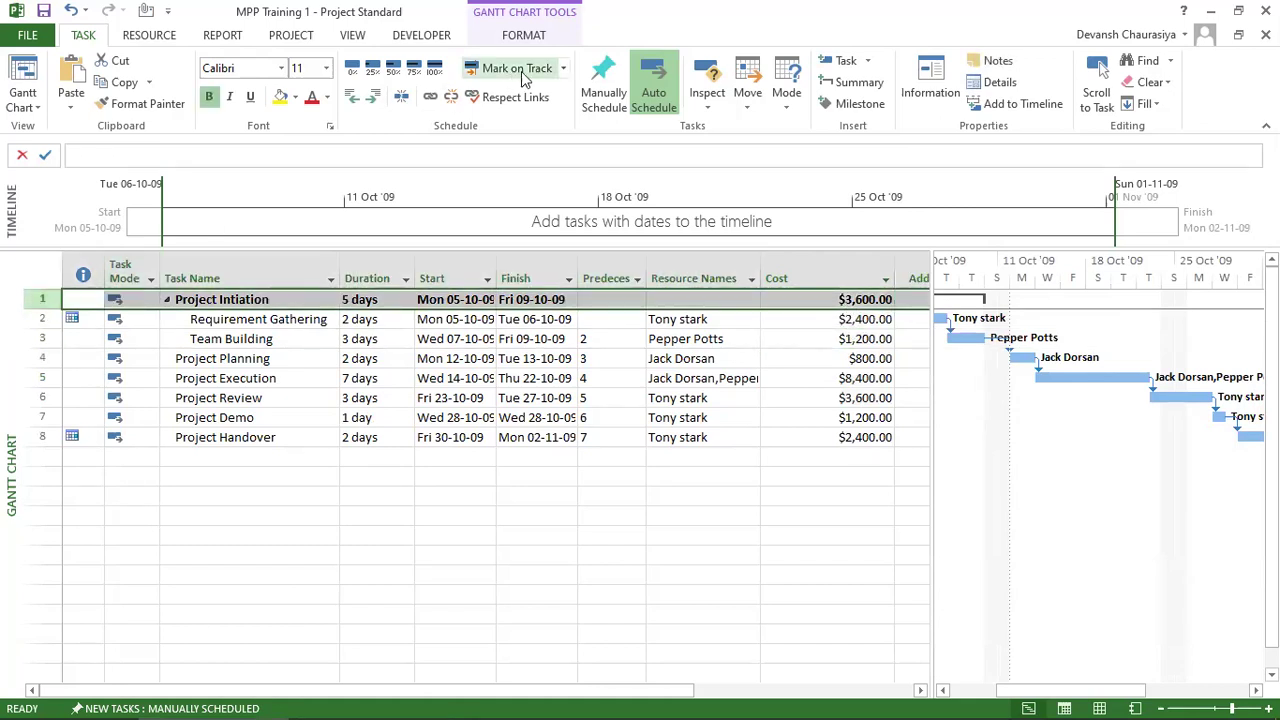
click(522, 35)
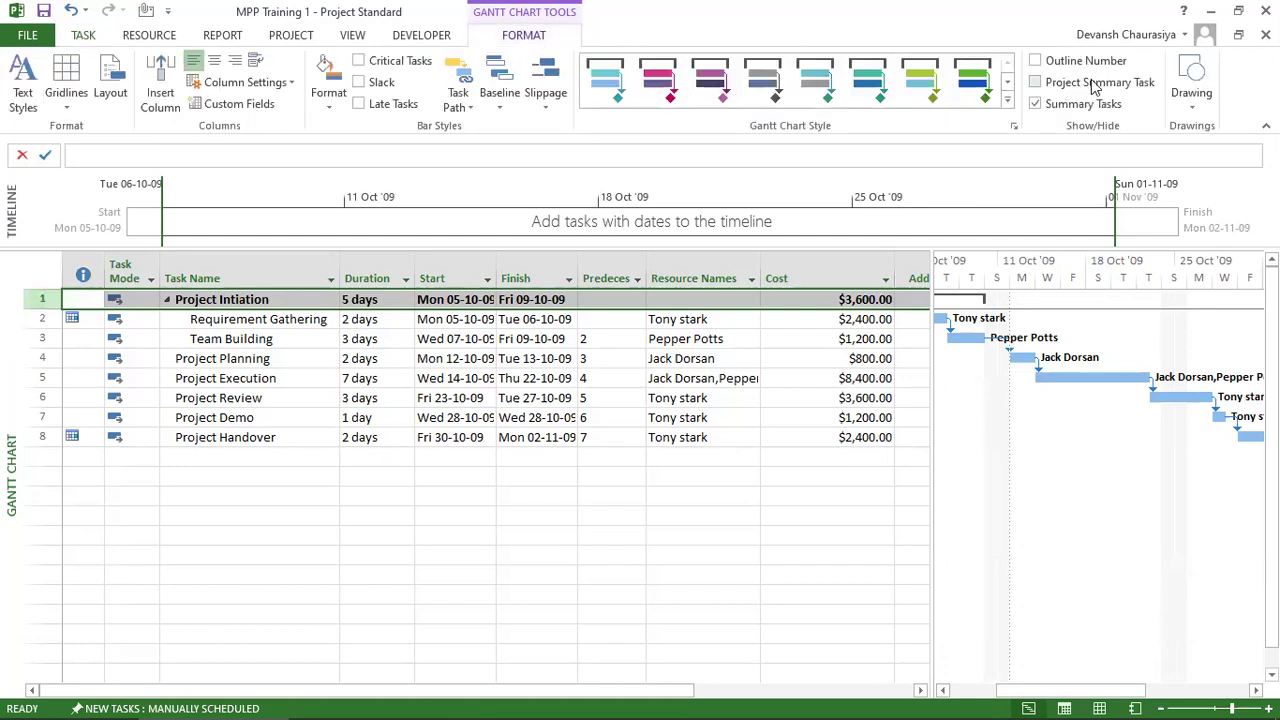
click(858, 436)
mouse_move(931, 374)
mouse_down()
mouse_move(983, 374)
mouse_move(916, 372)
mouse_up()
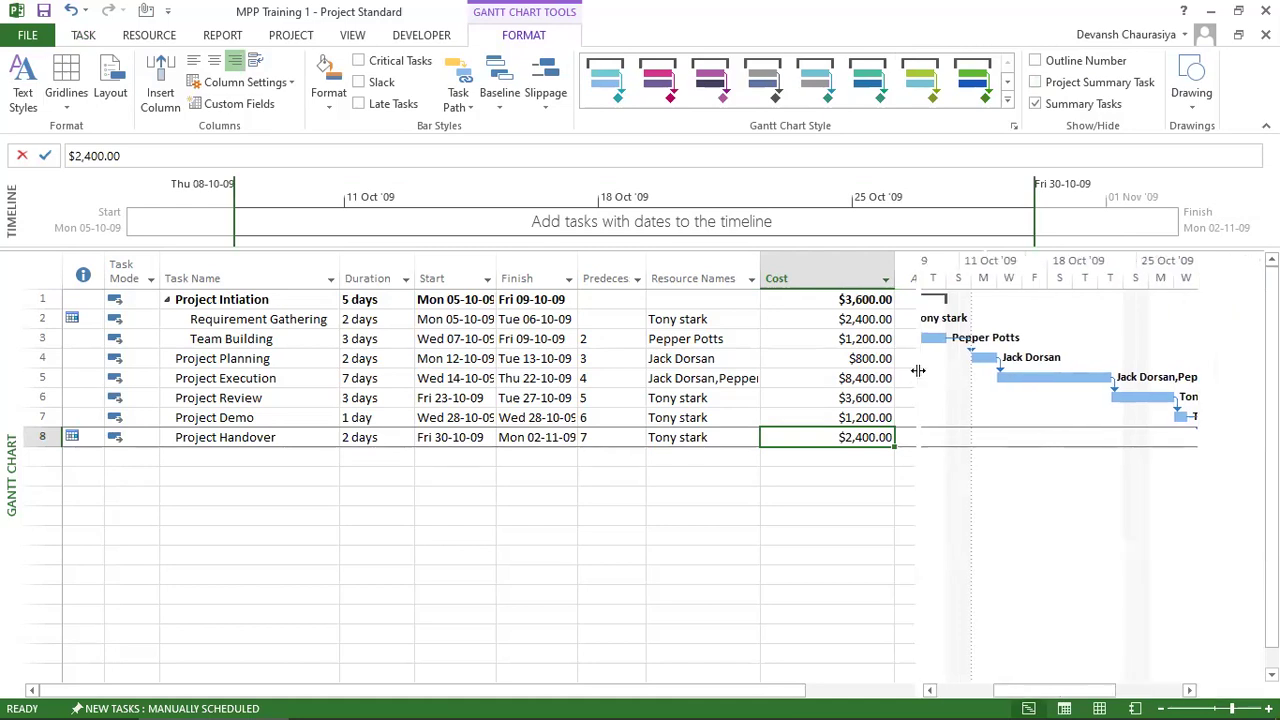
click(364, 40)
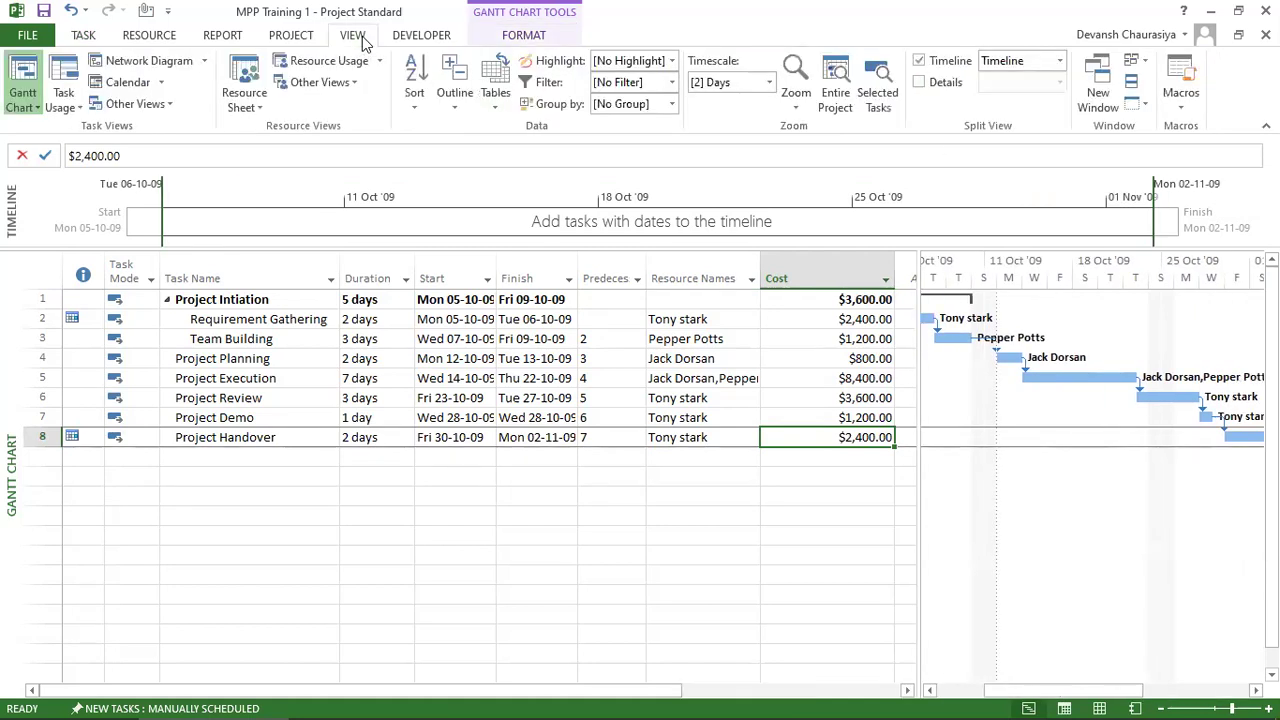
click(835, 85)
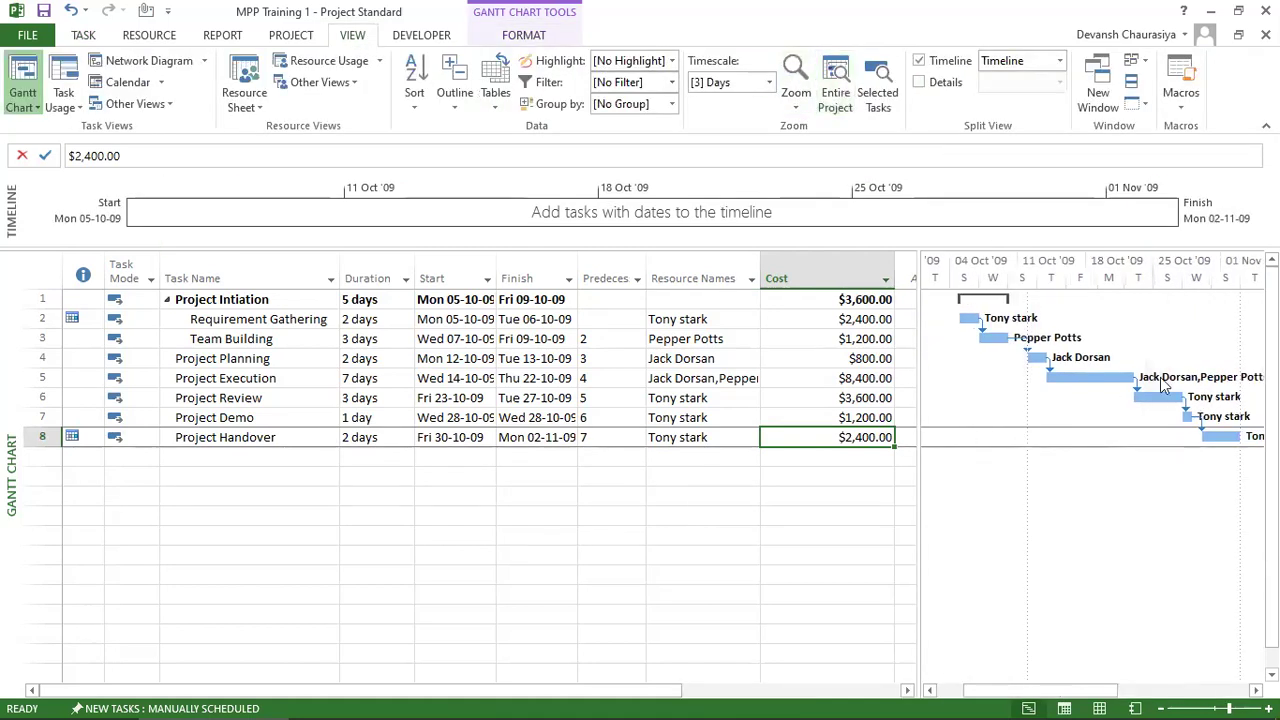
drag(1096, 695, 1110, 695)
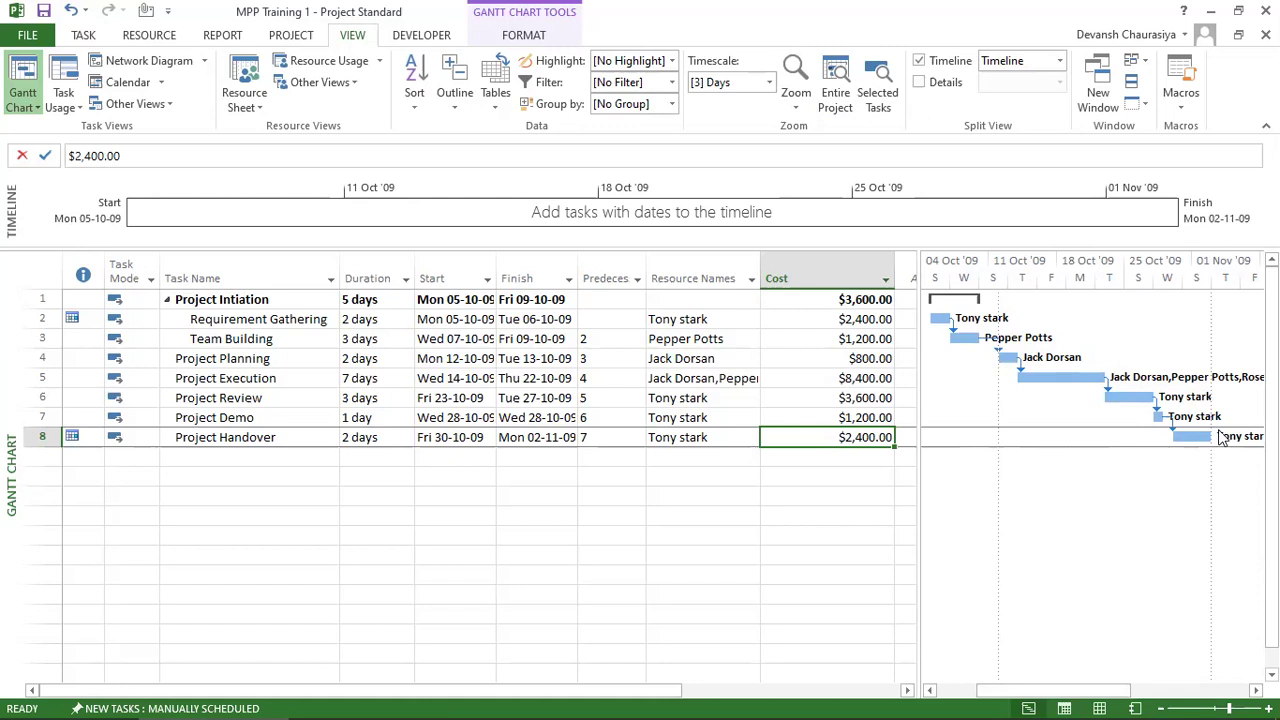
Step: Select the Cost cells from Project Initiation down to Project Handover
click(848, 299)
ctrl+click(850, 358)
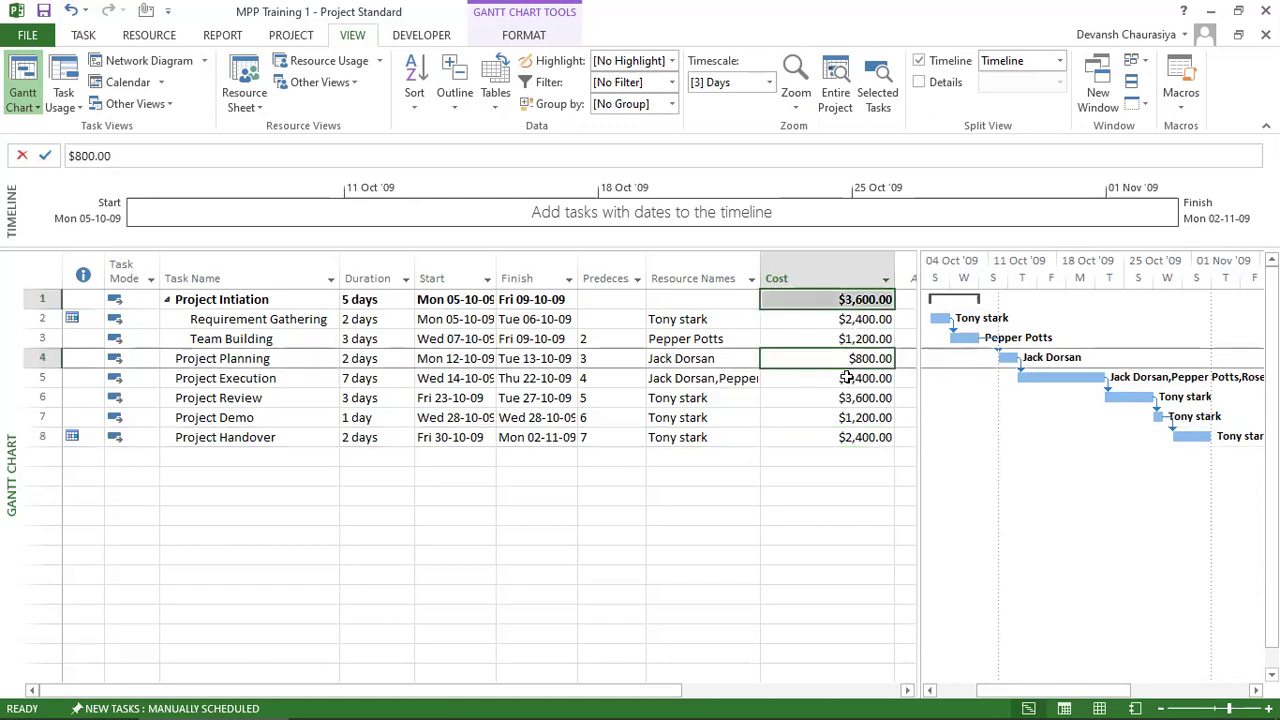
ctrl+click(847, 378)
ctrl+click(847, 398)
ctrl+click(851, 437)
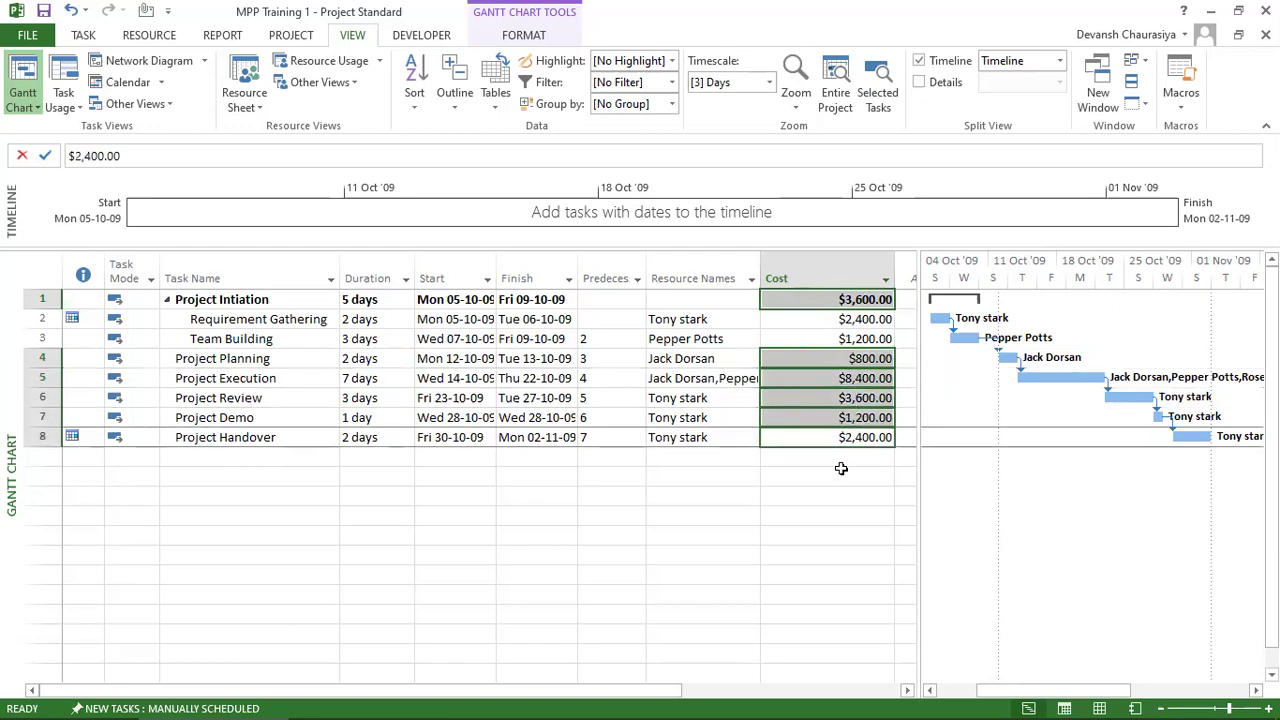
click(874, 300)
drag(853, 318, 845, 437)
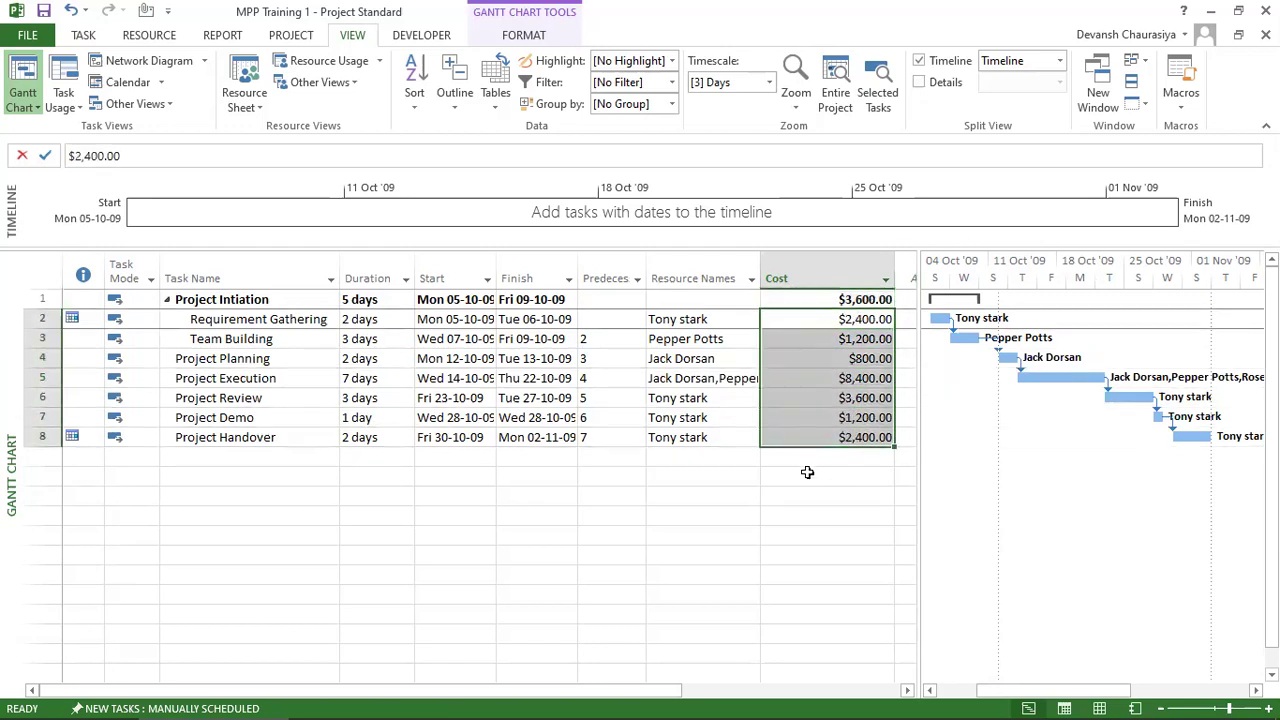
click(503, 34)
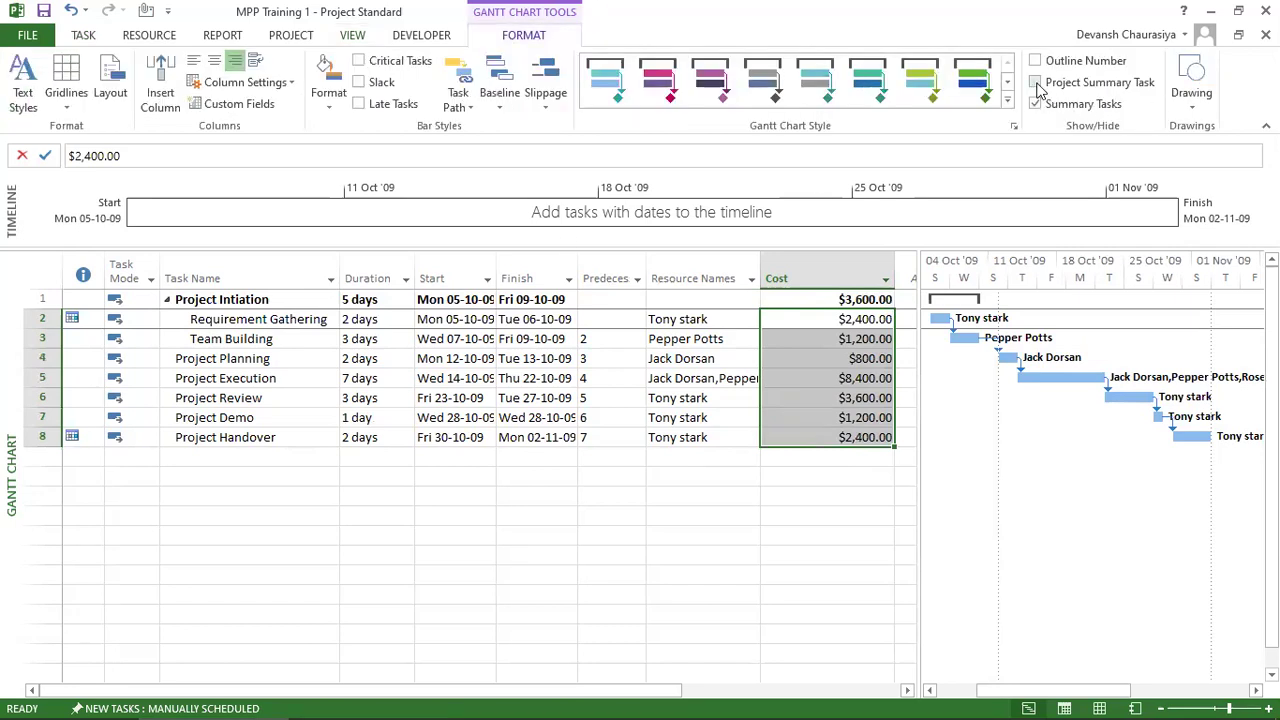
Step: Show the project summary row, then collapse and re-expand MPP Training 1 and Project Intiation
click(1036, 84)
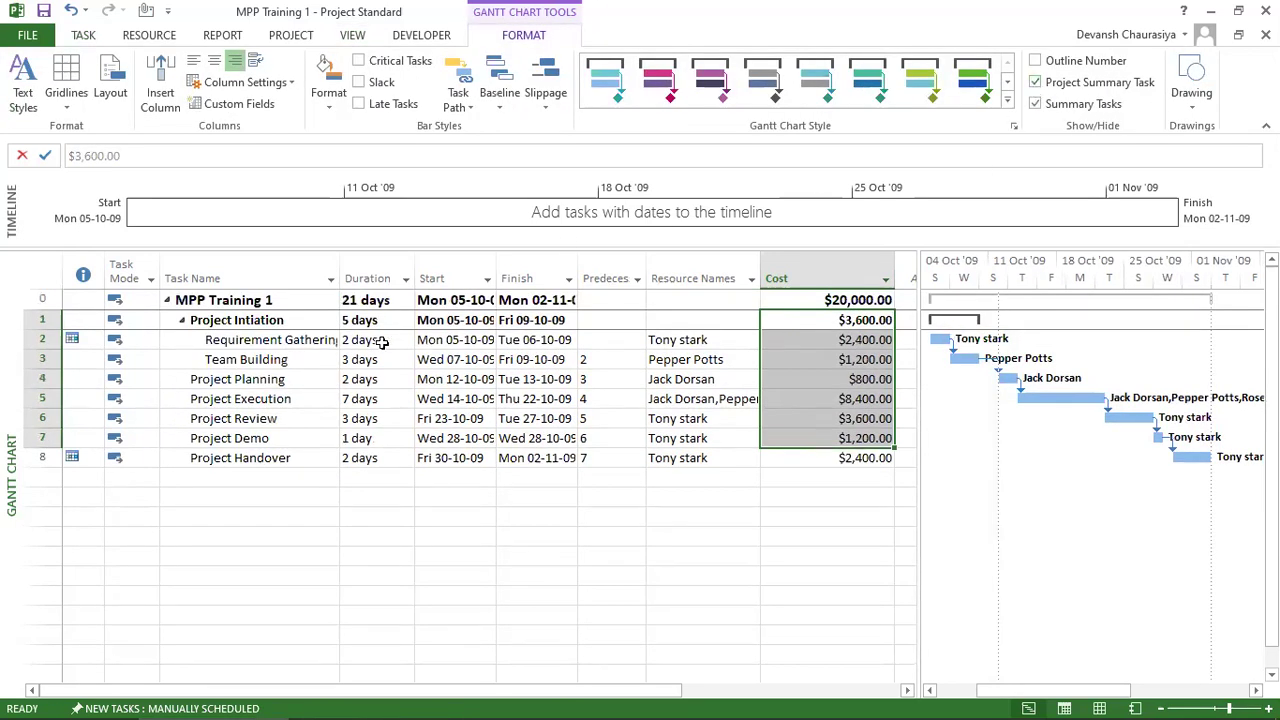
click(230, 299)
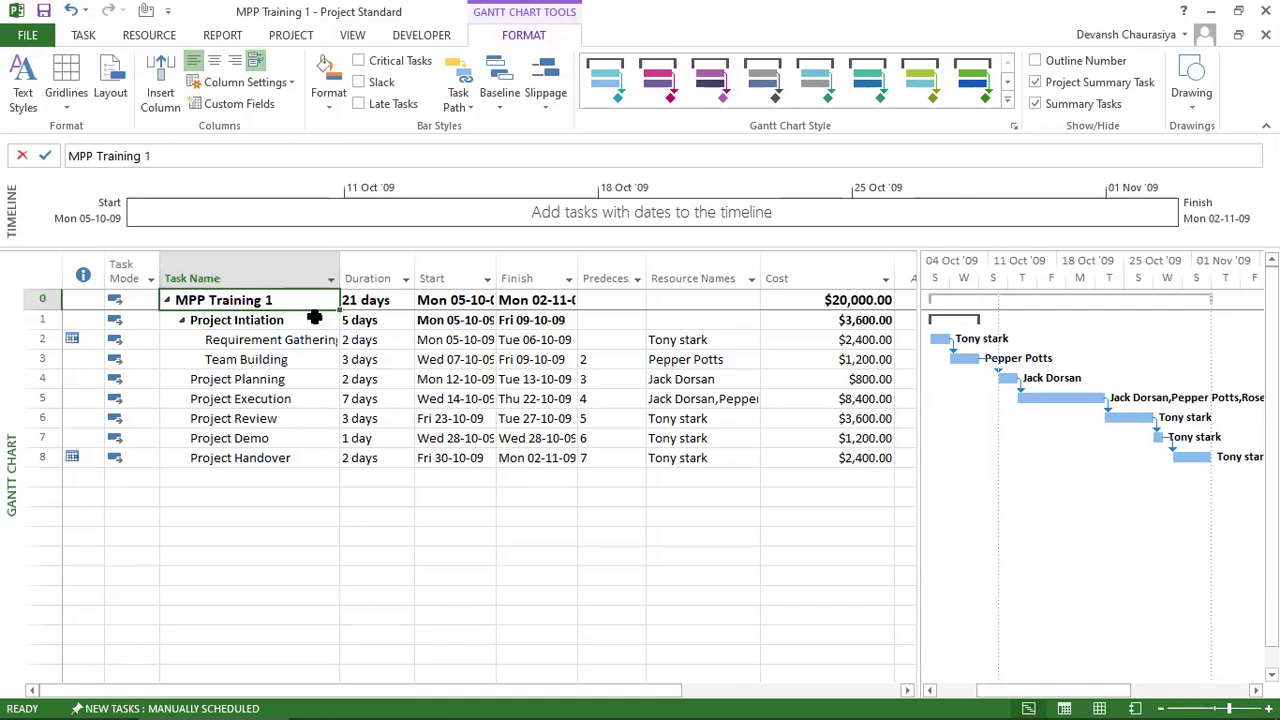
click(167, 300)
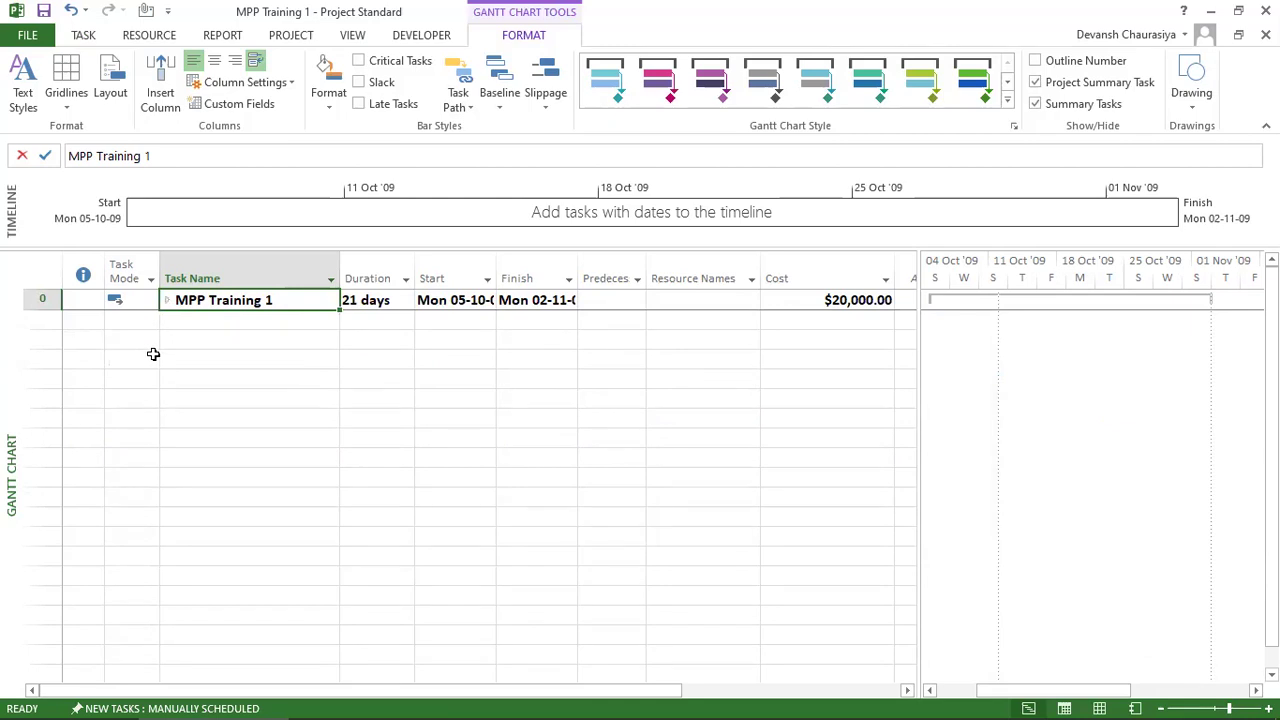
click(166, 301)
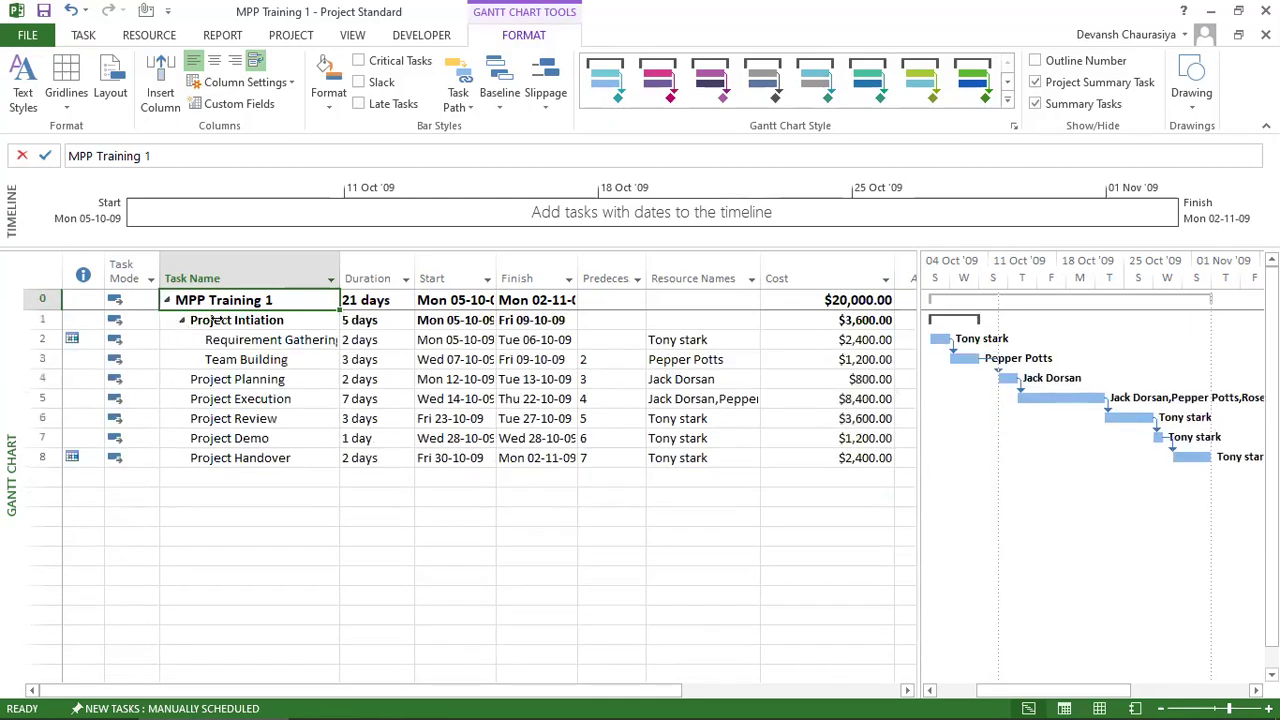
click(213, 320)
click(182, 320)
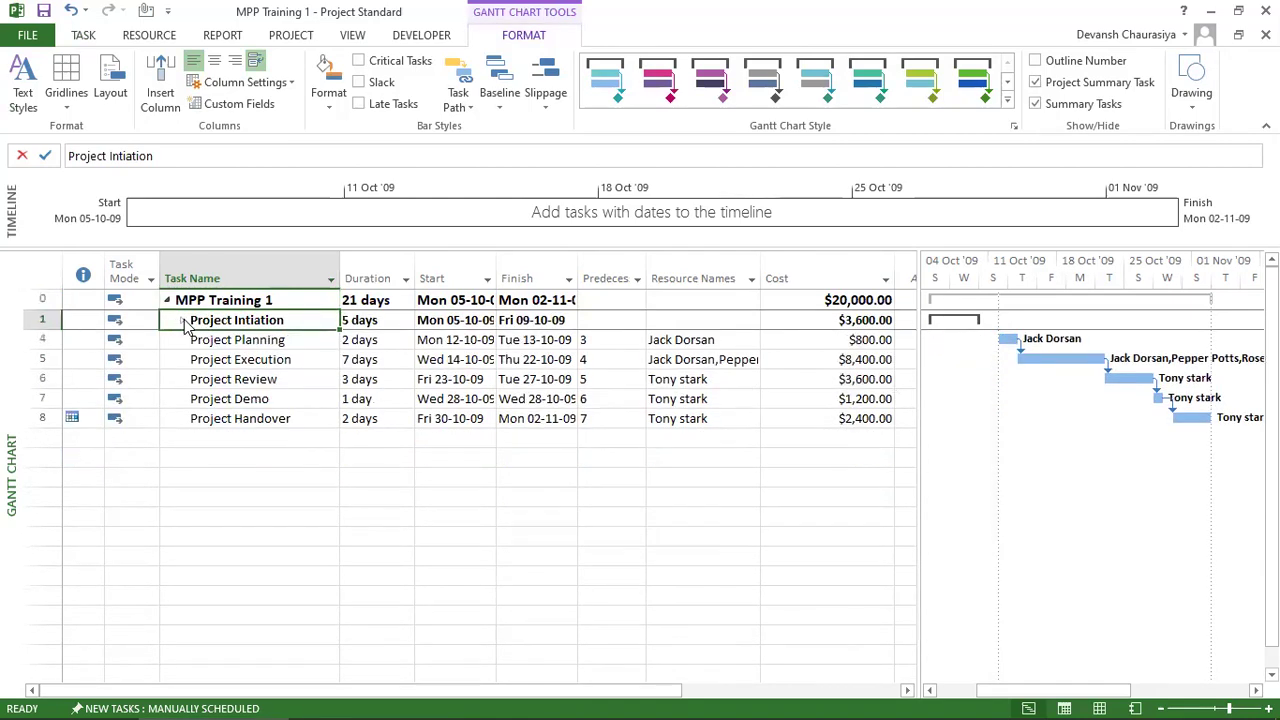
click(182, 320)
Step: Select the subtasks and review the project's total cost of $20,000.00
click(220, 340)
shift+click(220, 360)
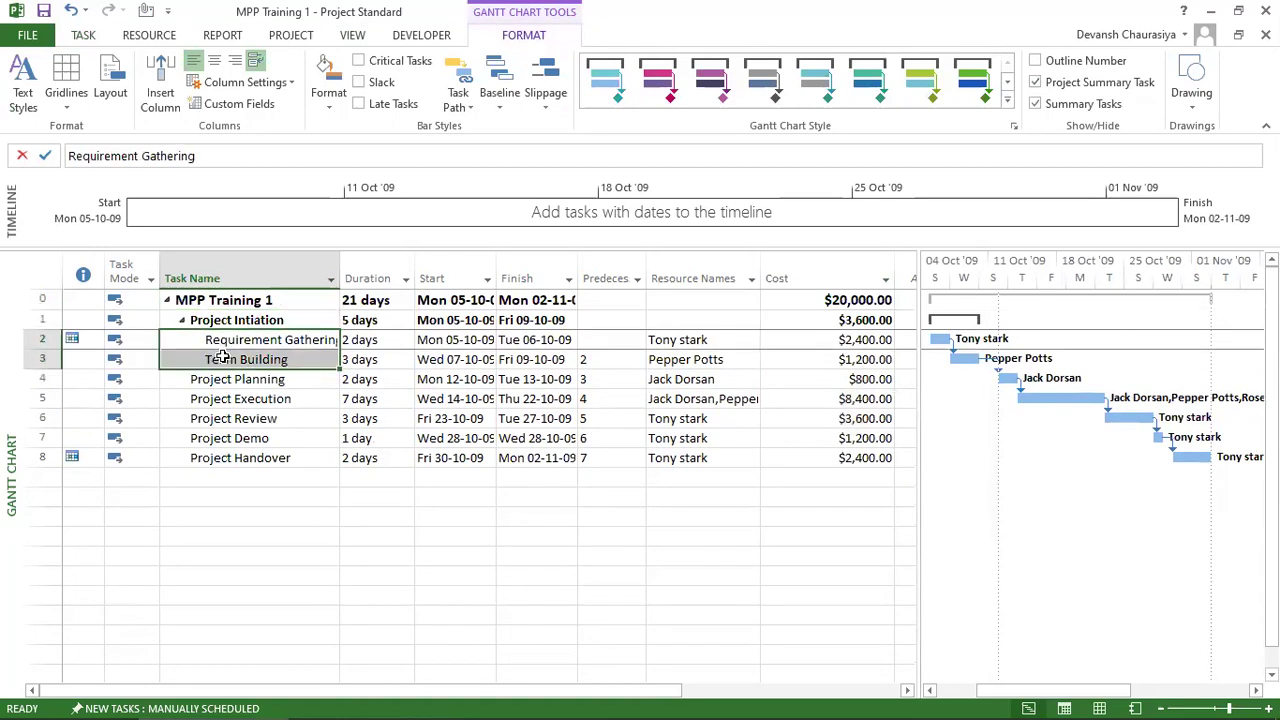
drag(222, 379, 220, 457)
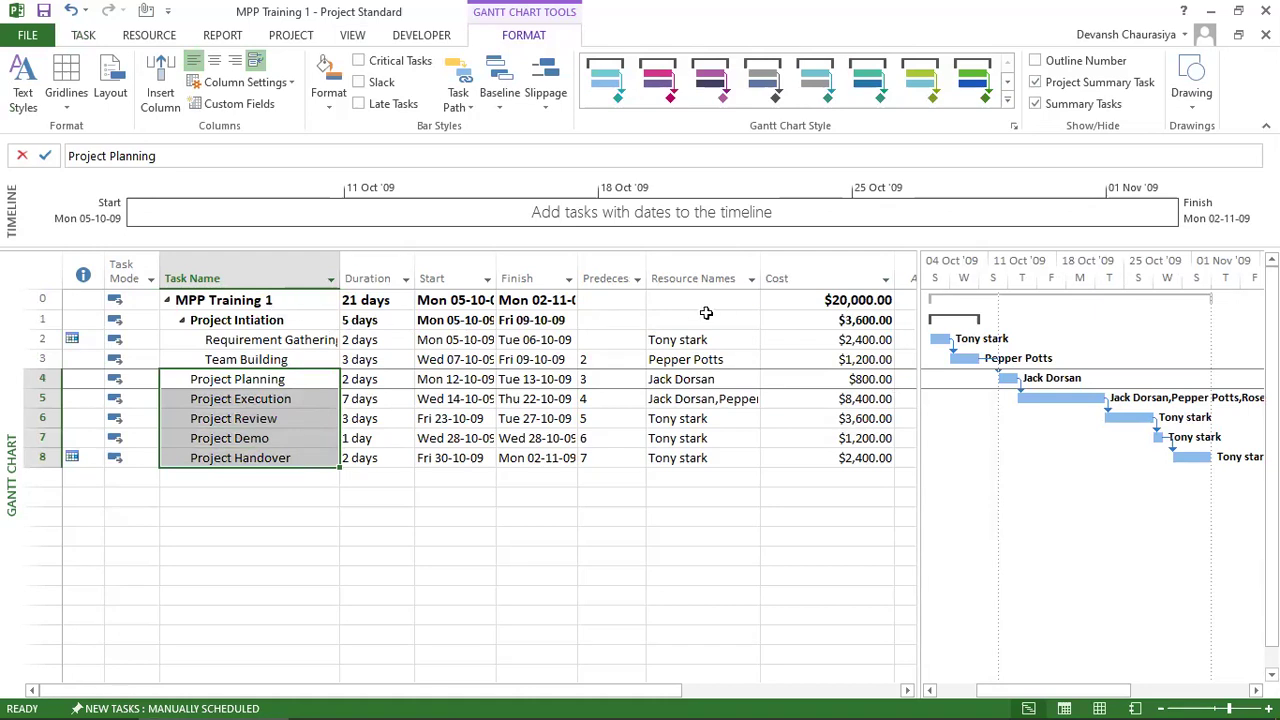
click(852, 300)
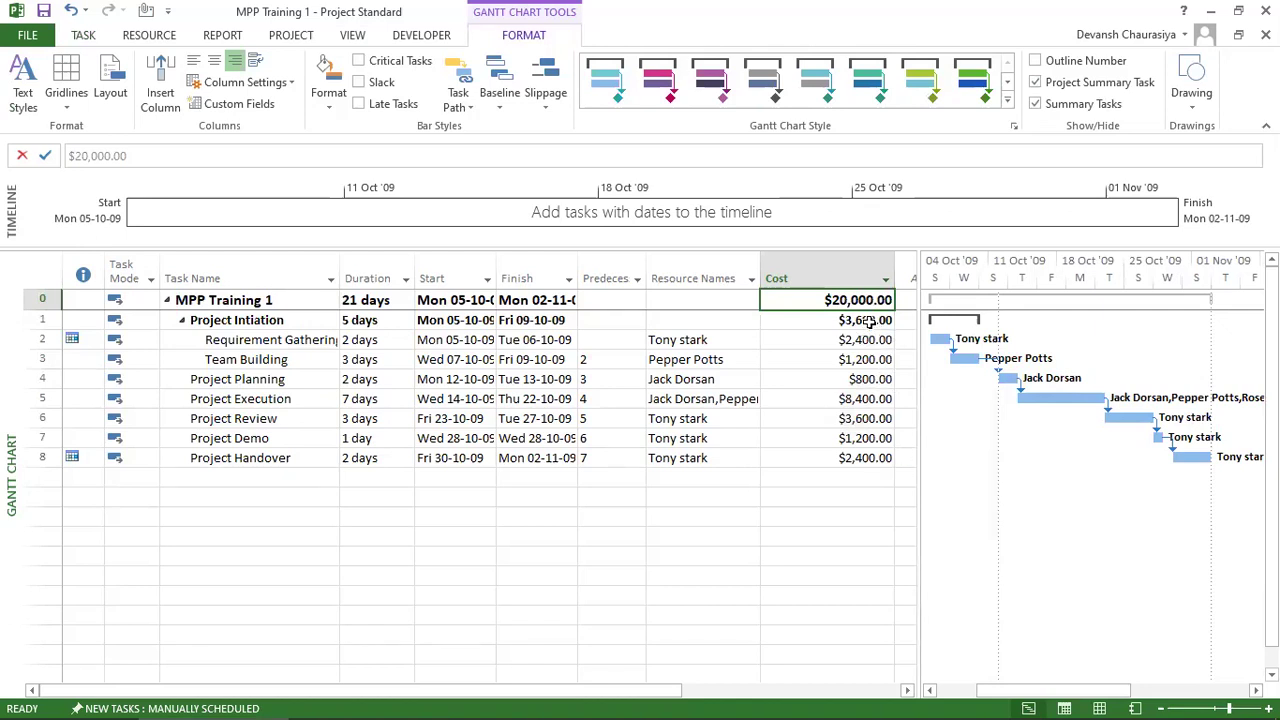
click(36, 319)
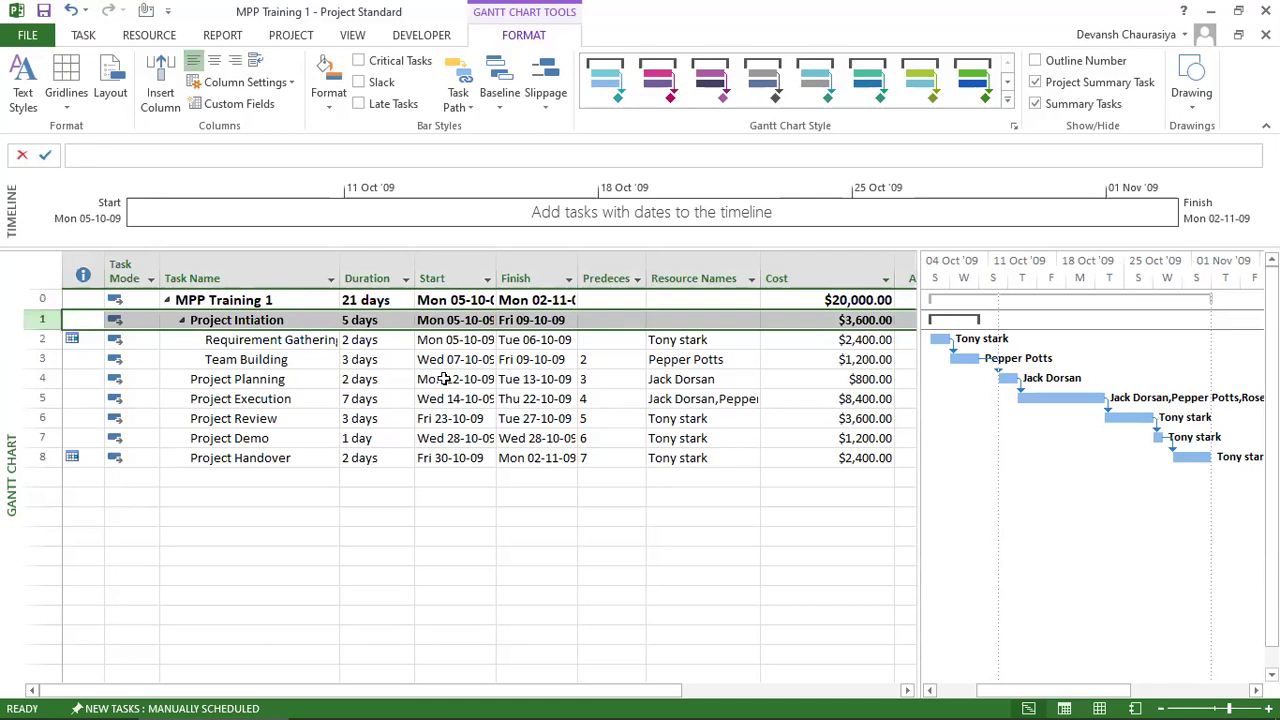
click(42, 380)
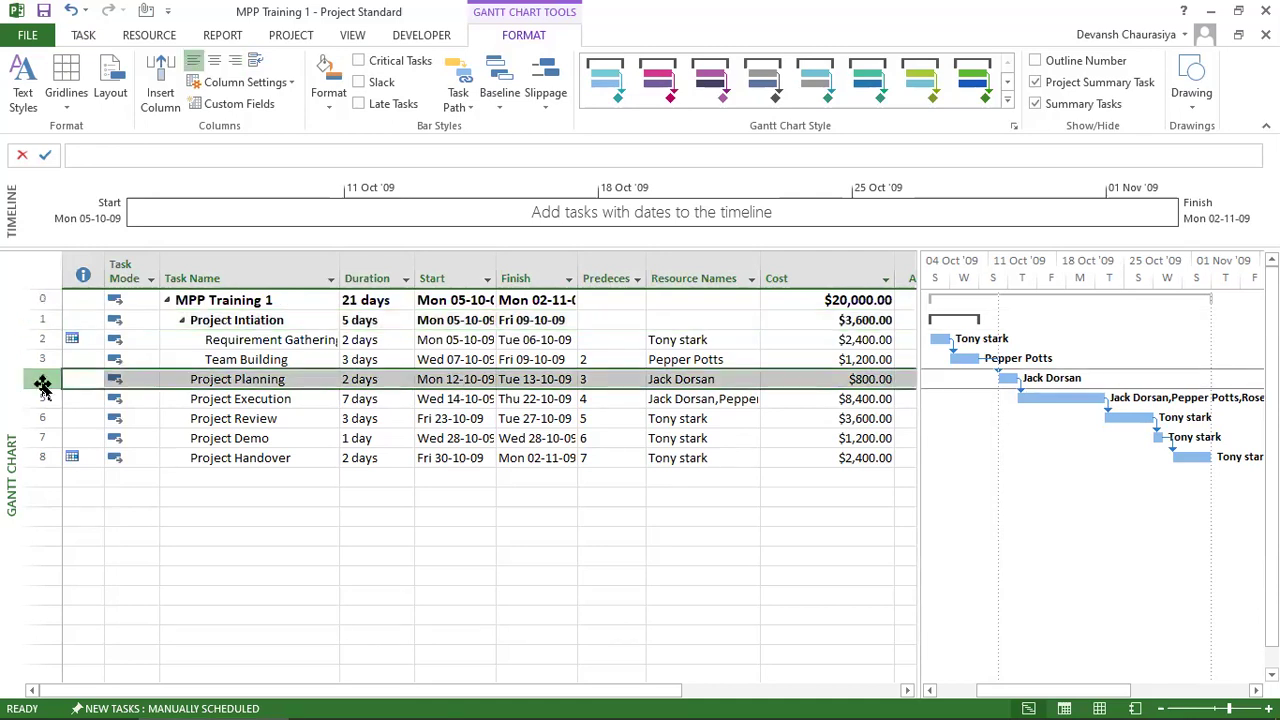
Step: Review Project Execution's three resources and $8,400.00 cost, then switch to Calculator
click(680, 379)
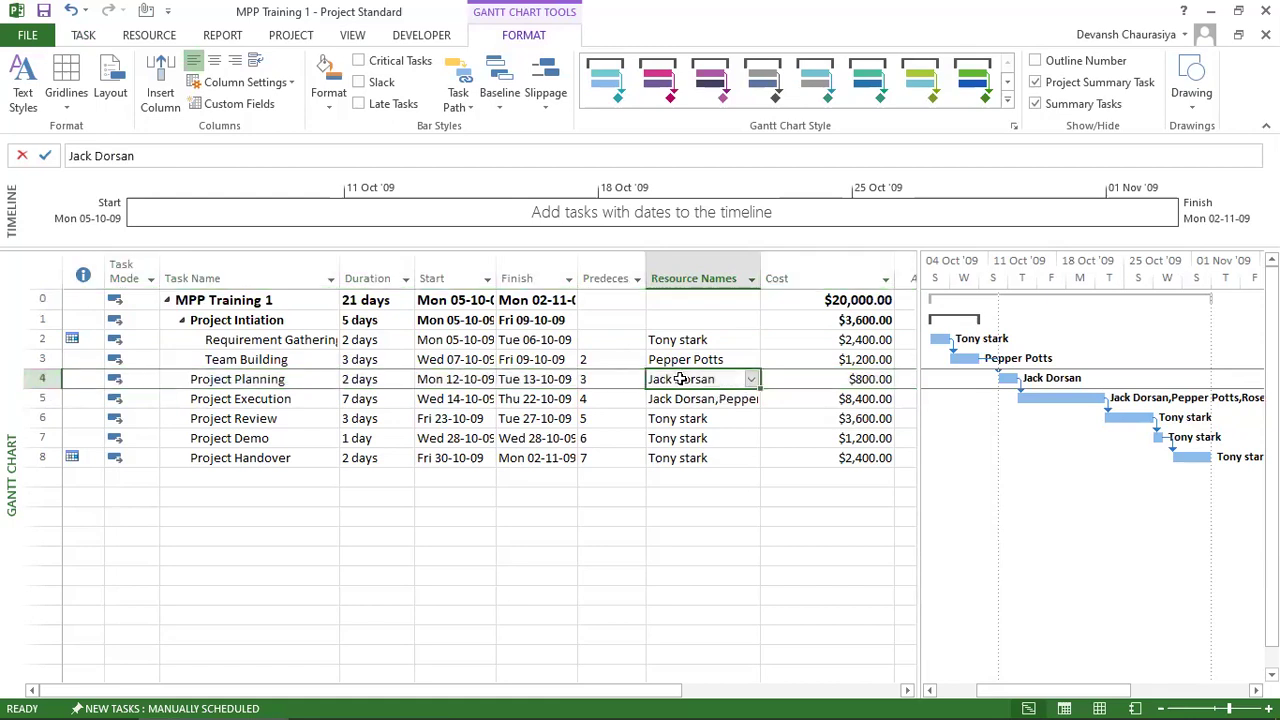
click(722, 400)
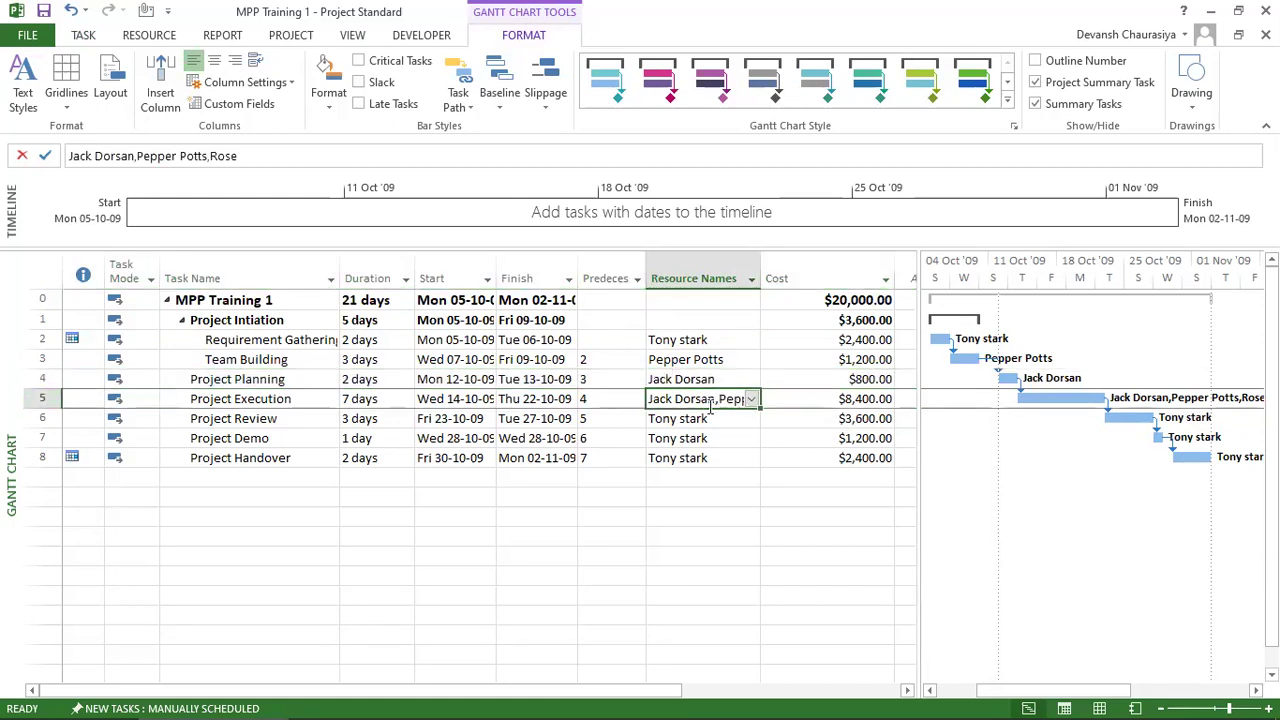
click(832, 400)
click(722, 402)
key(Tab)
key(alt+Tab)
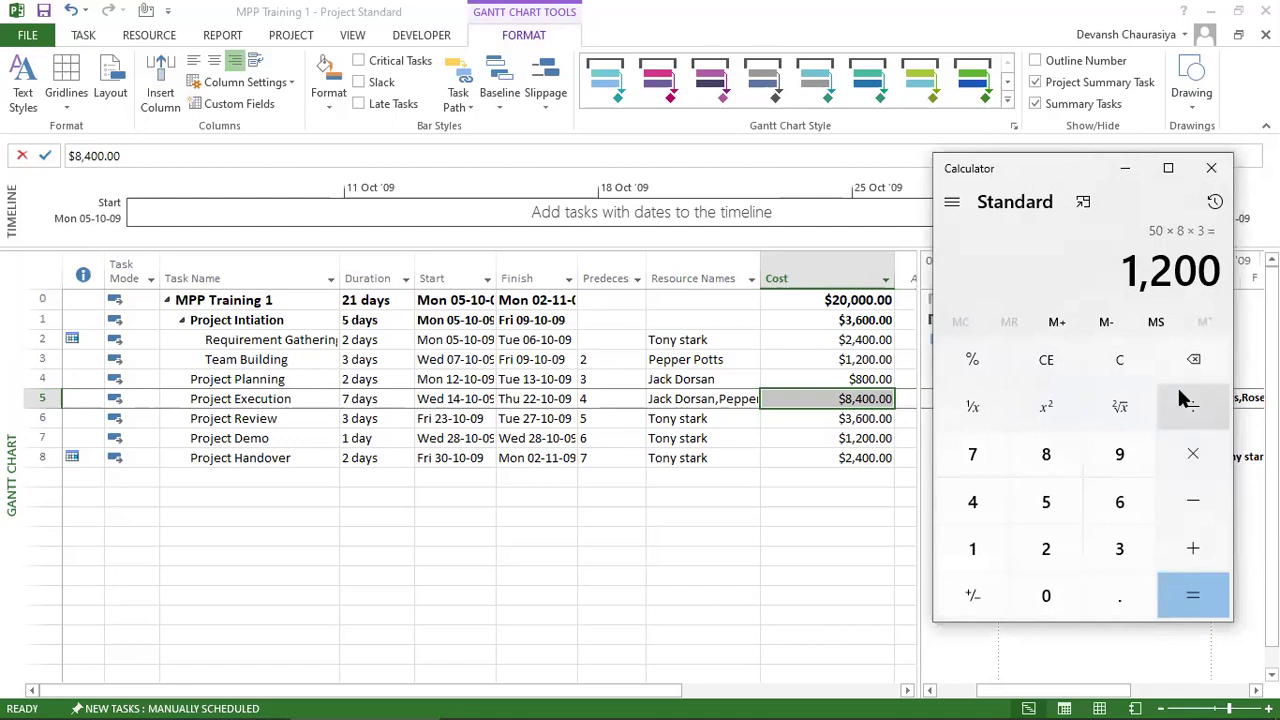
Step: Clear Calculator, start a 50 × 3 calculation, then clear it unfinished
click(1120, 360)
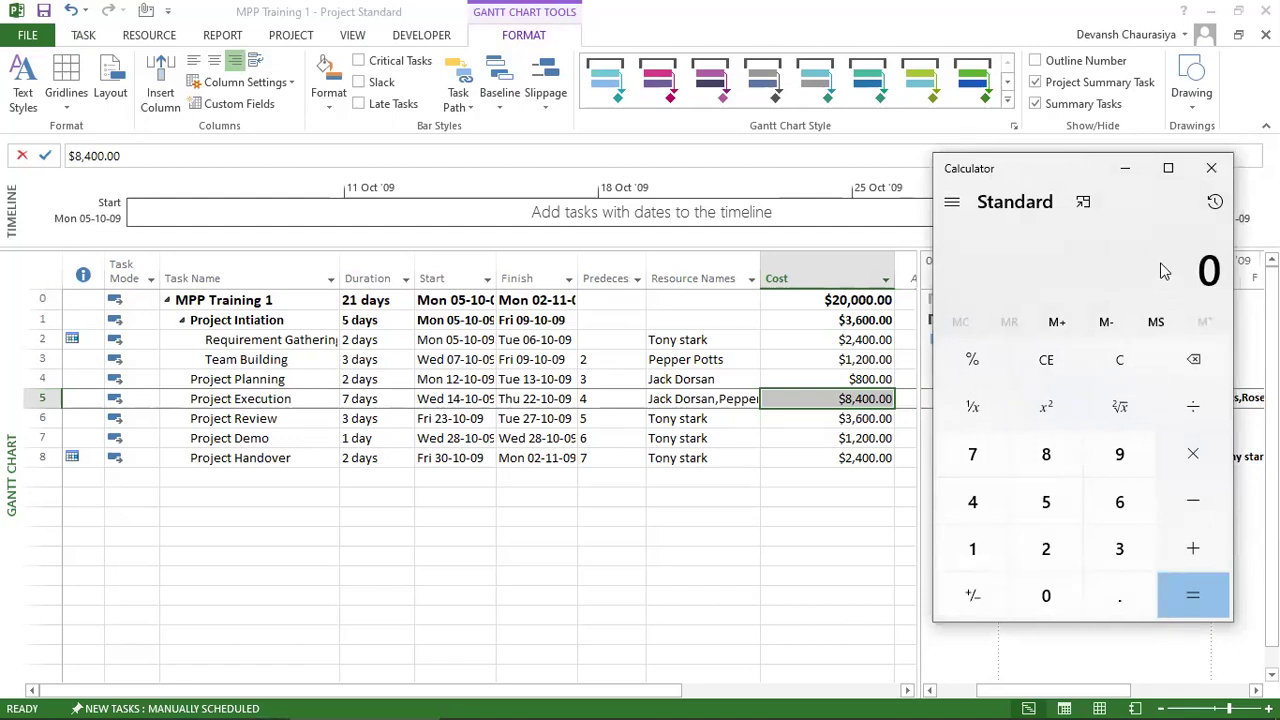
text(50)
key(asterisk)
text(3)
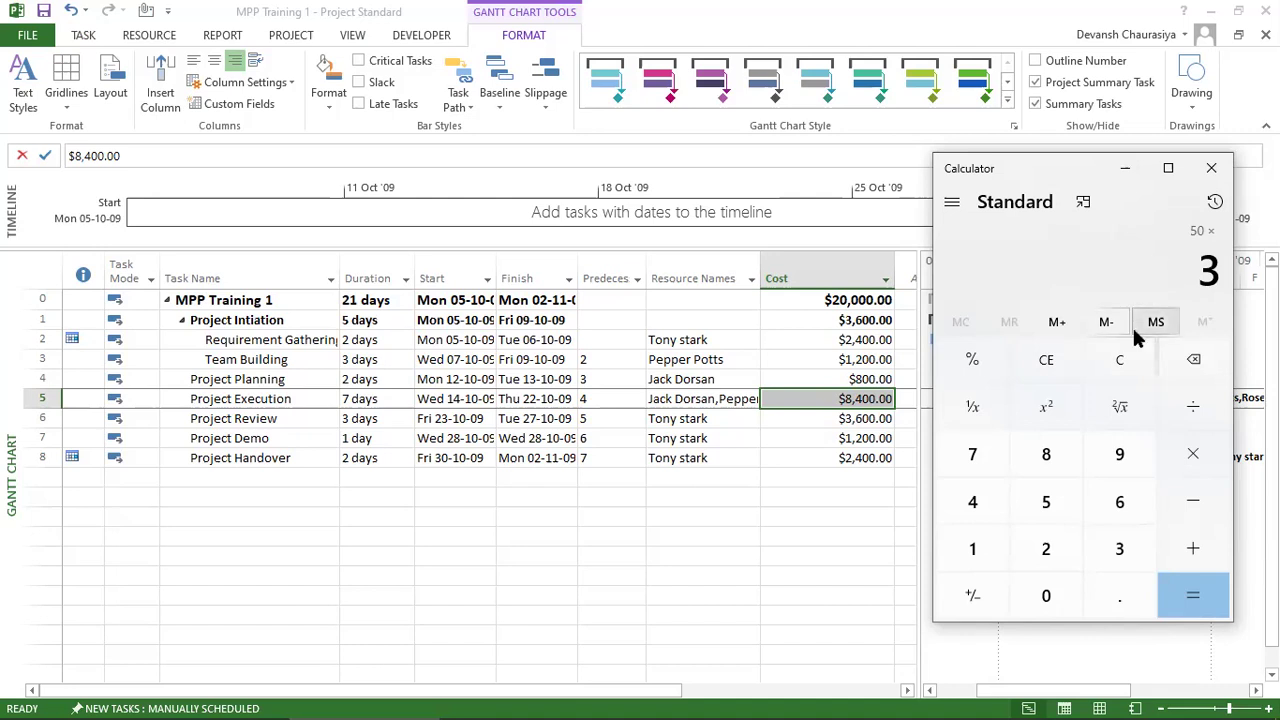
click(1122, 361)
Step: Compute 50+50+50 = 150, × 8 = 1,200, × 7 = 8,400, then return to Project
text(50)
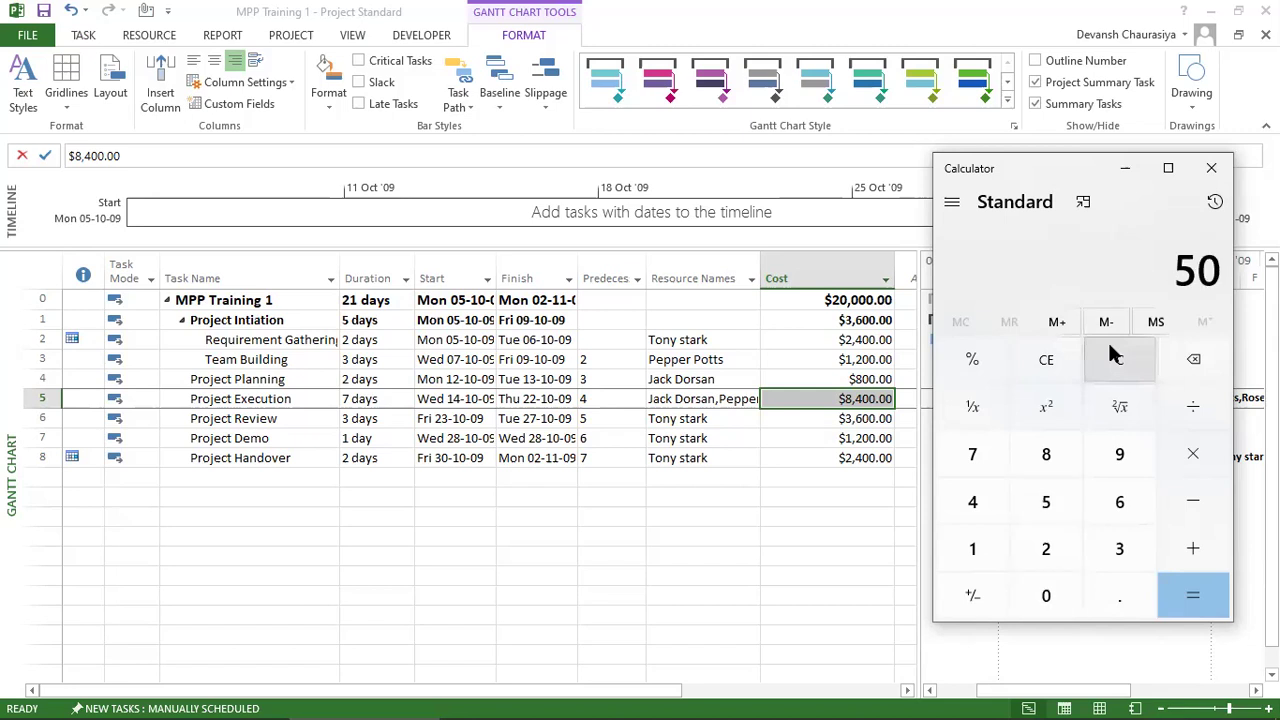
text(+ )
text(50+)
text(50 +)
key(Return)
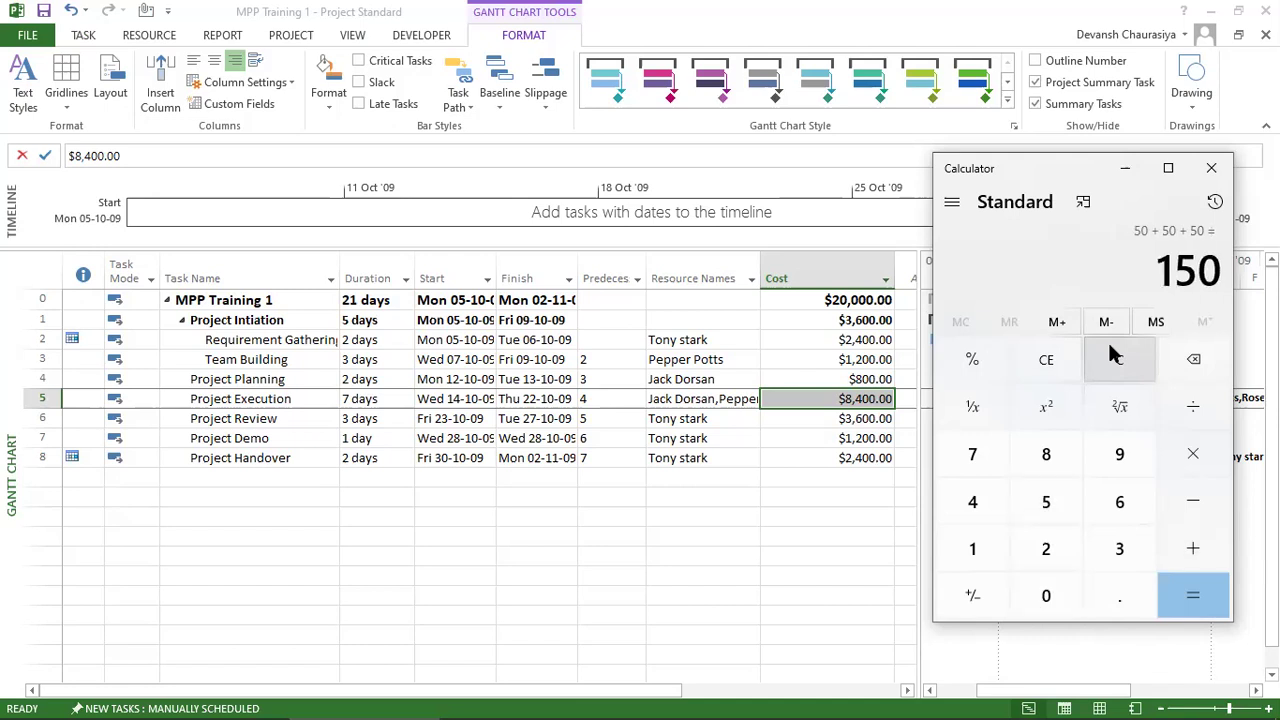
text(*8)
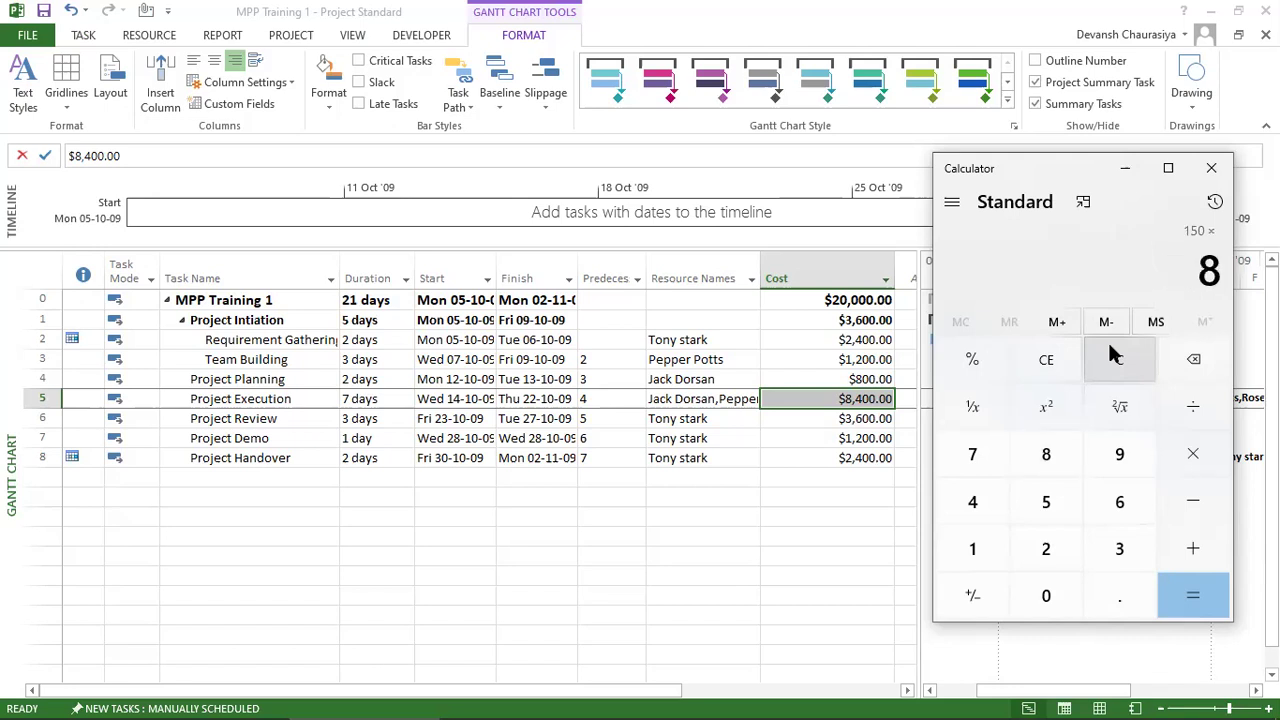
key(Return)
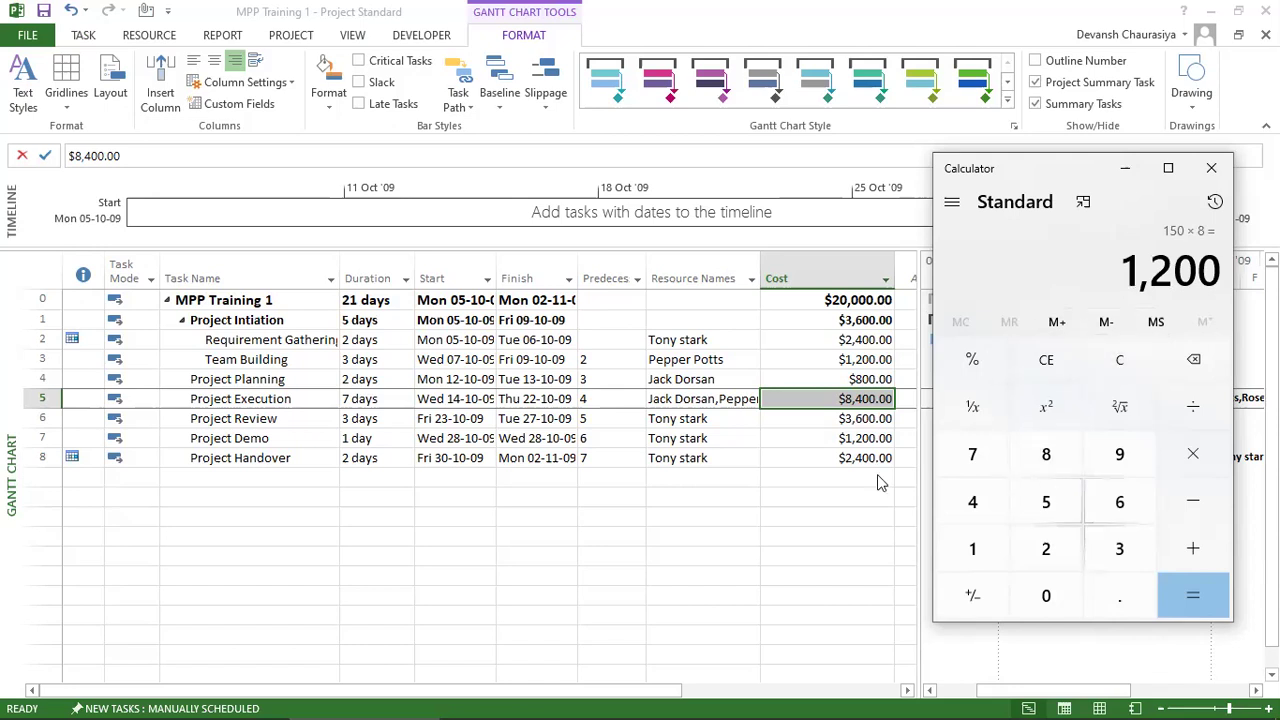
text(*7)
key(Return)
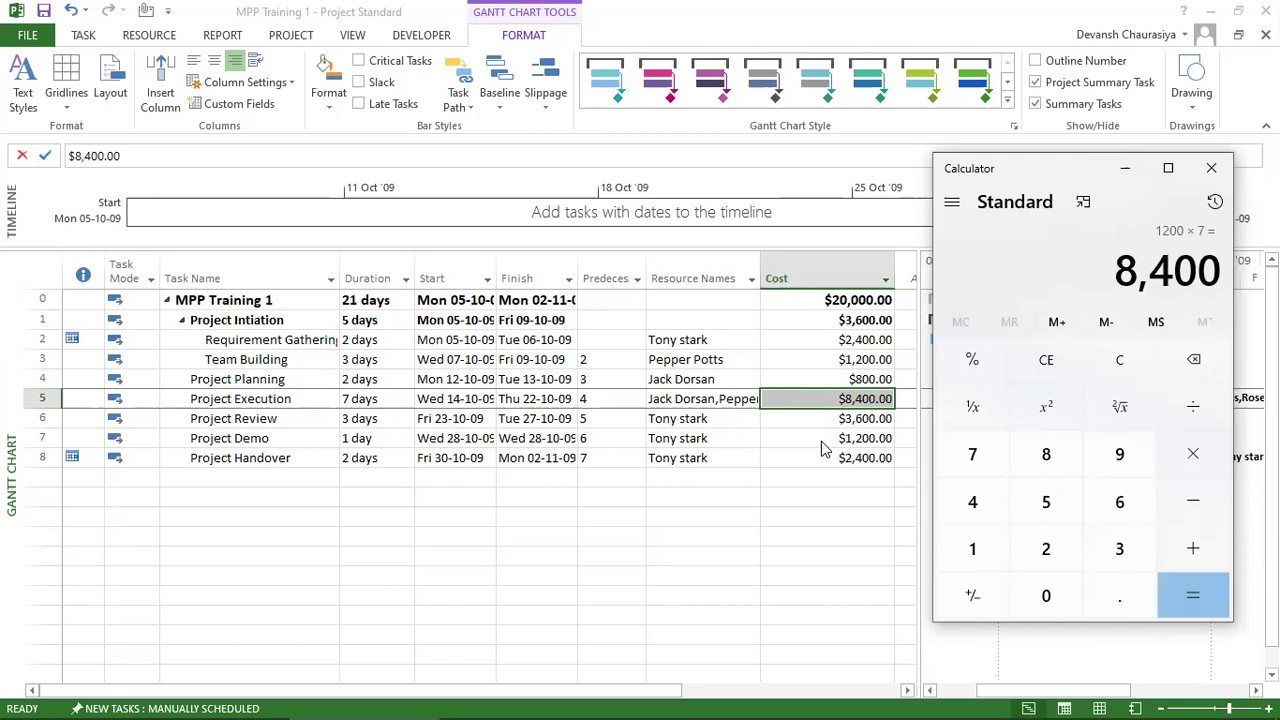
click(856, 407)
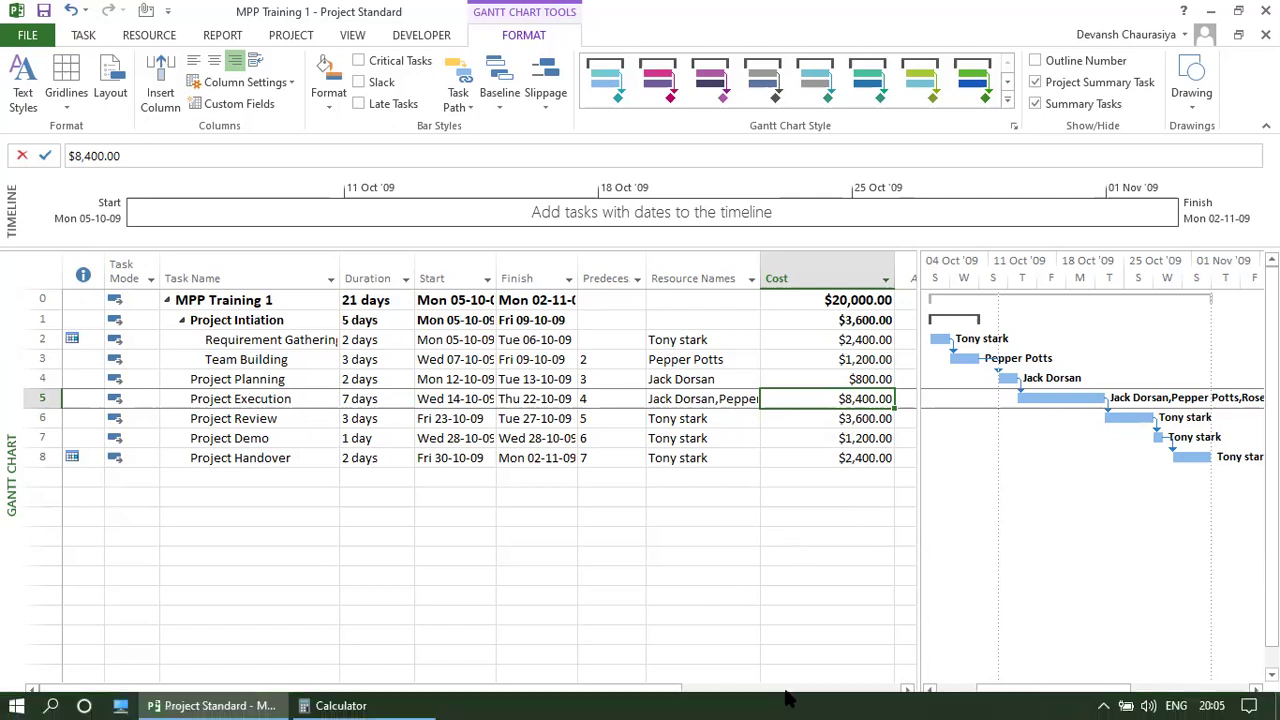
Step: Select the empty resource cell below the tasks, then bring up the Word course outline
click(650, 478)
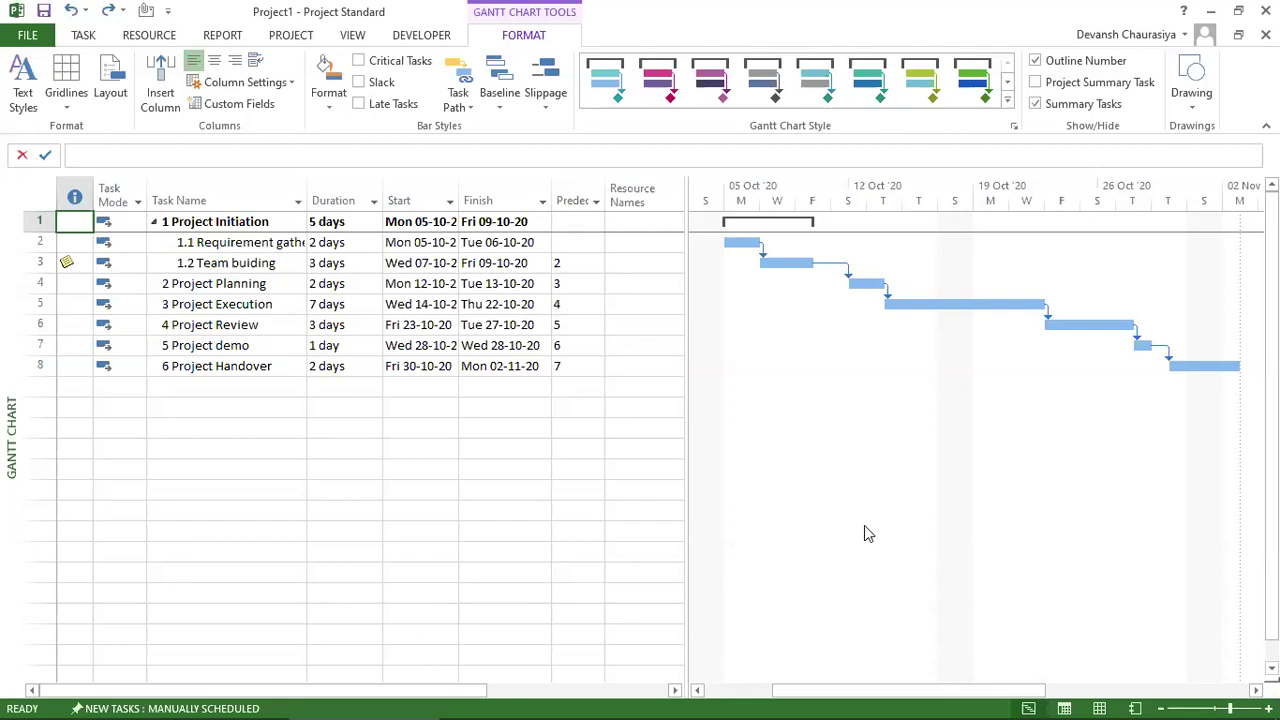
key(alt+Tab)
scroll(530, 489, up, 4)
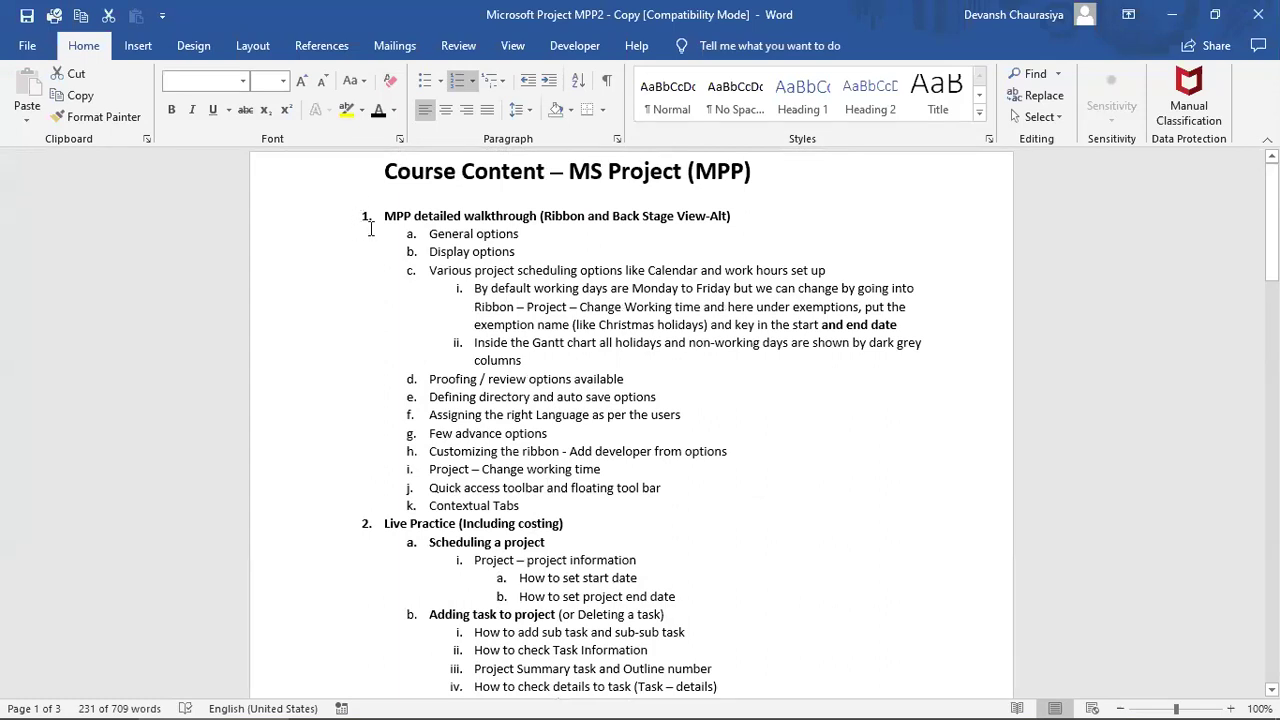
Step: Highlight section 1 of the Word outline and scroll down through the topics
drag(384, 215, 532, 506)
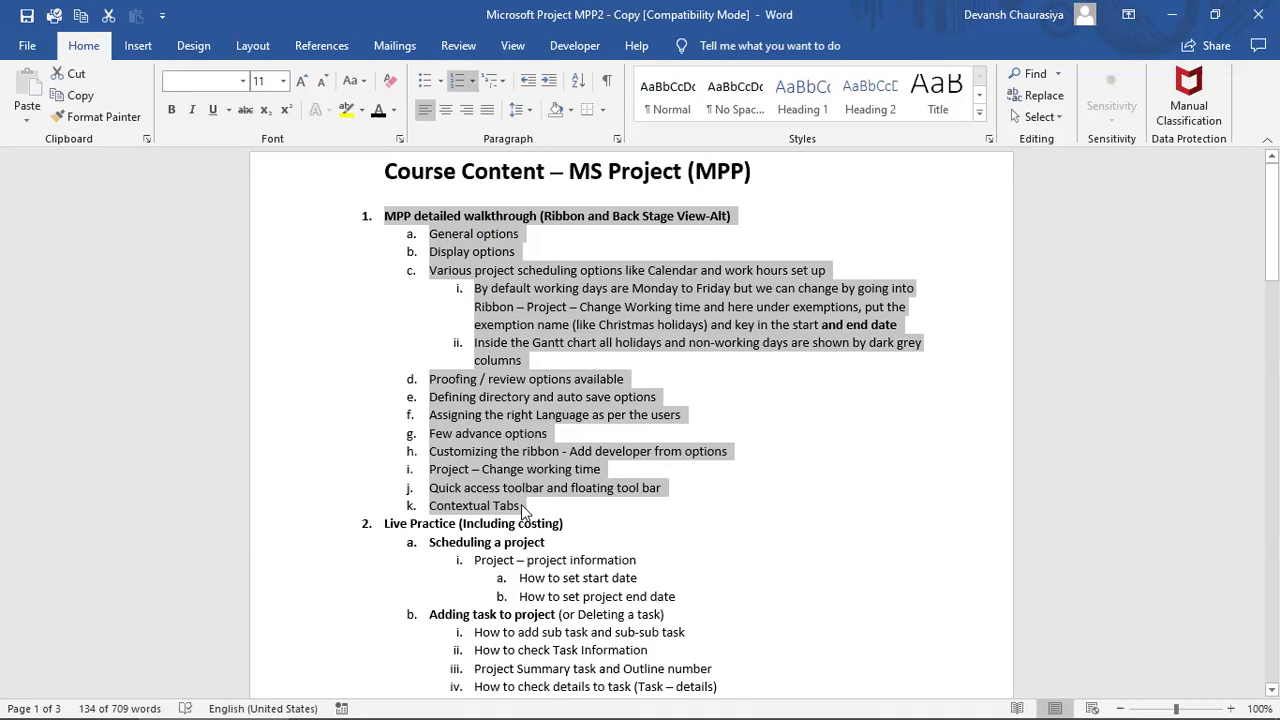
scroll(547, 487, down, 2)
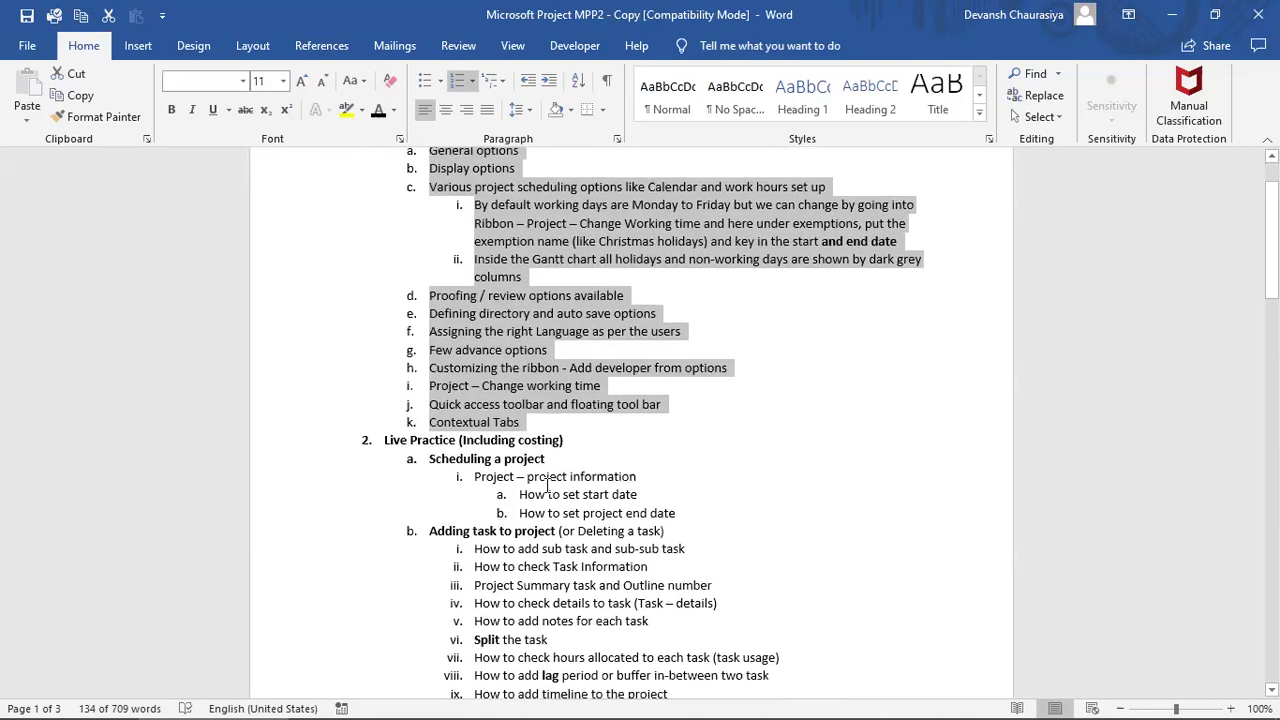
scroll(547, 487, down, 2)
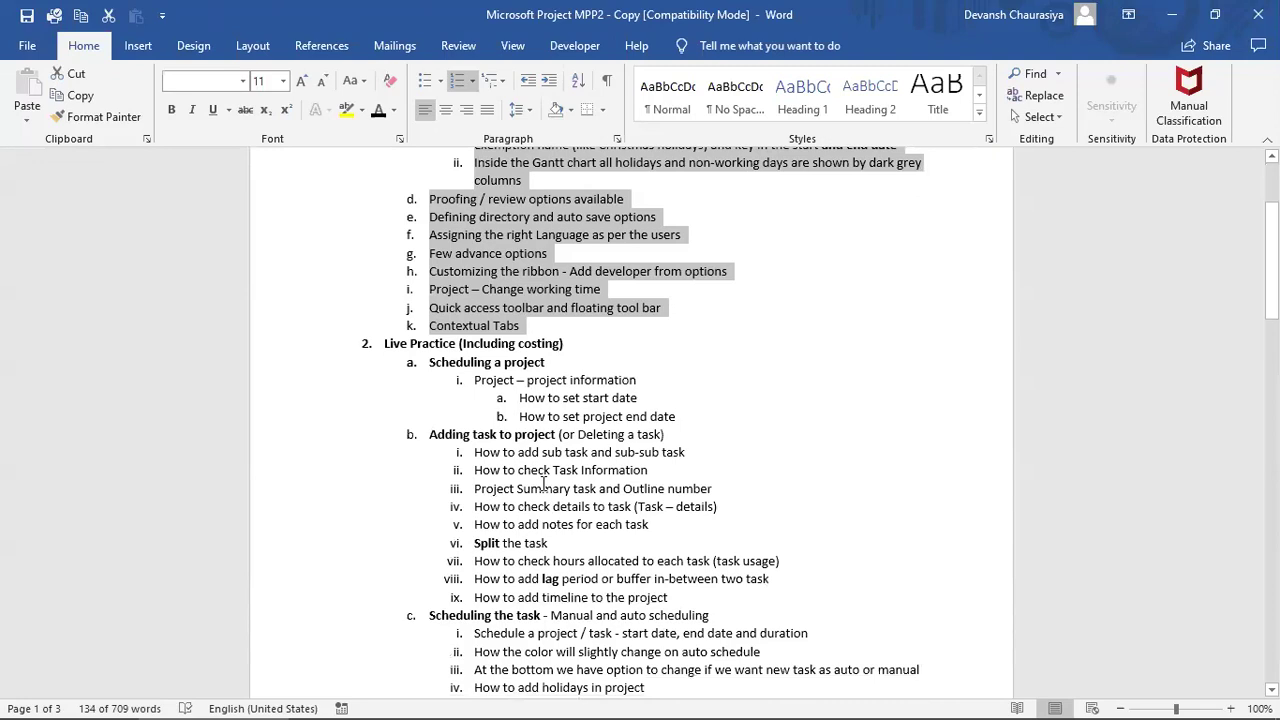
scroll(543, 484, down, 2)
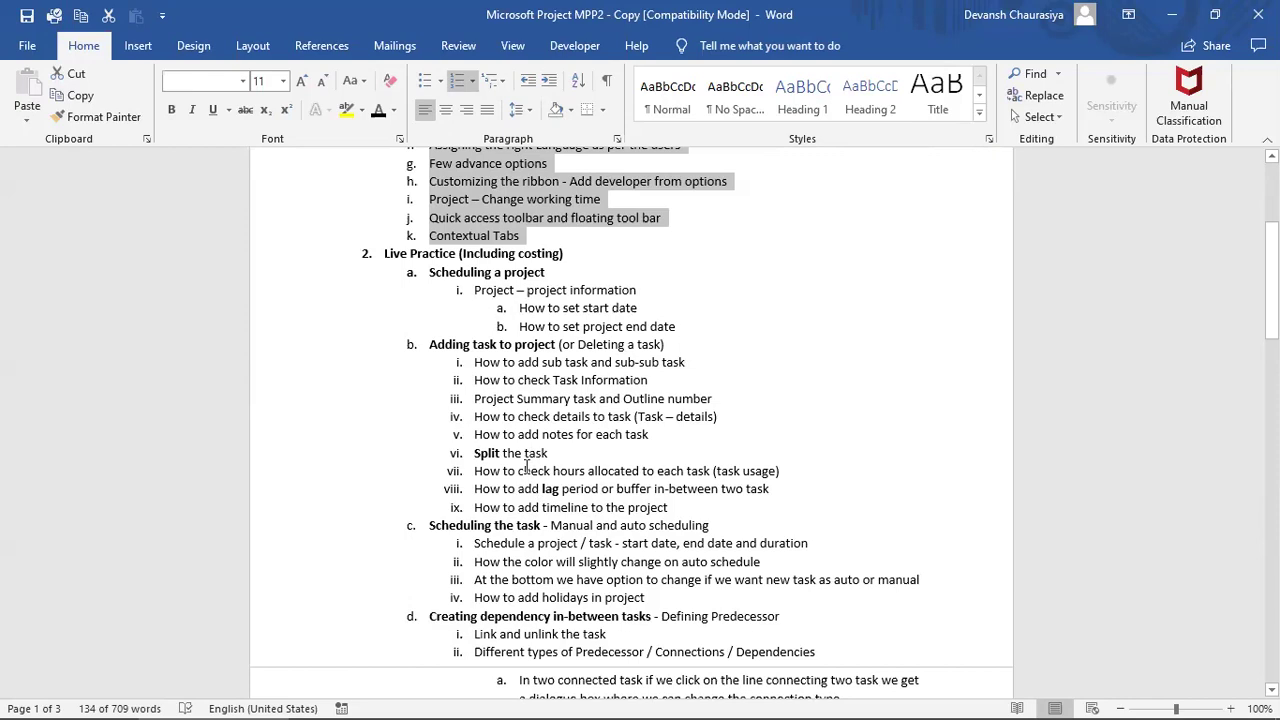
scroll(531, 463, down, 3)
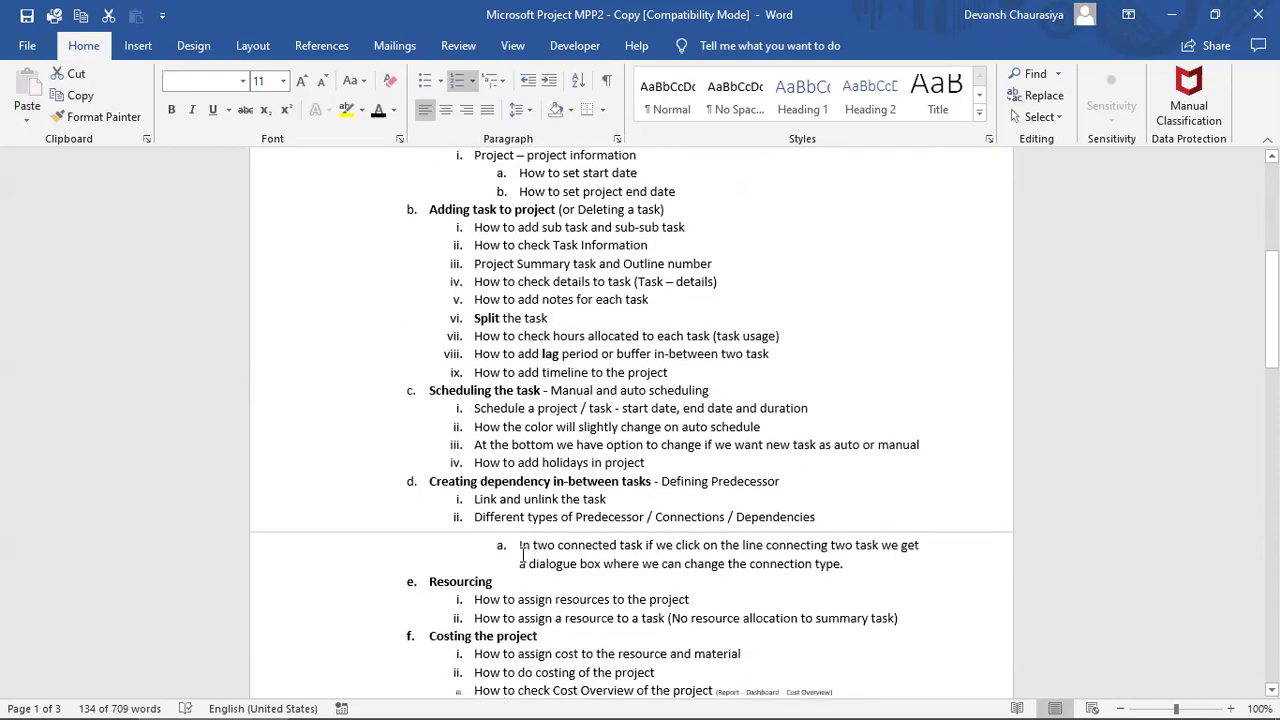
scroll(522, 541, down, 1)
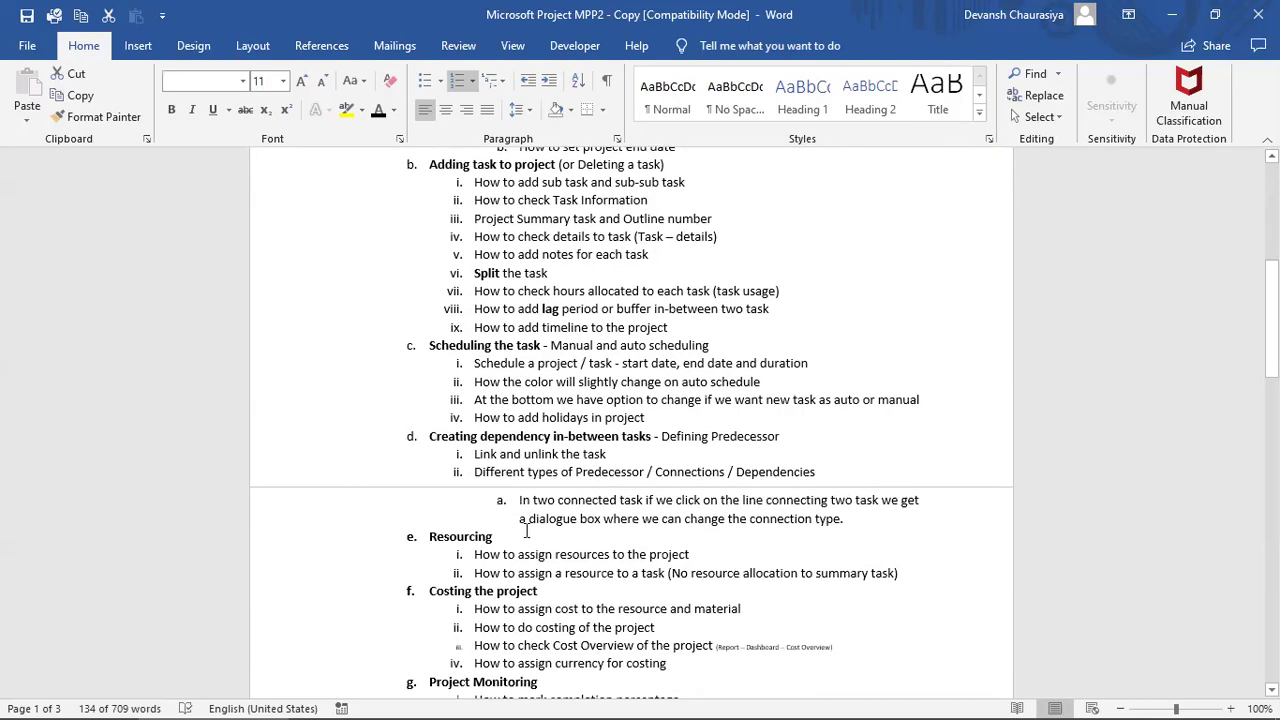
scroll(524, 533, down, 3)
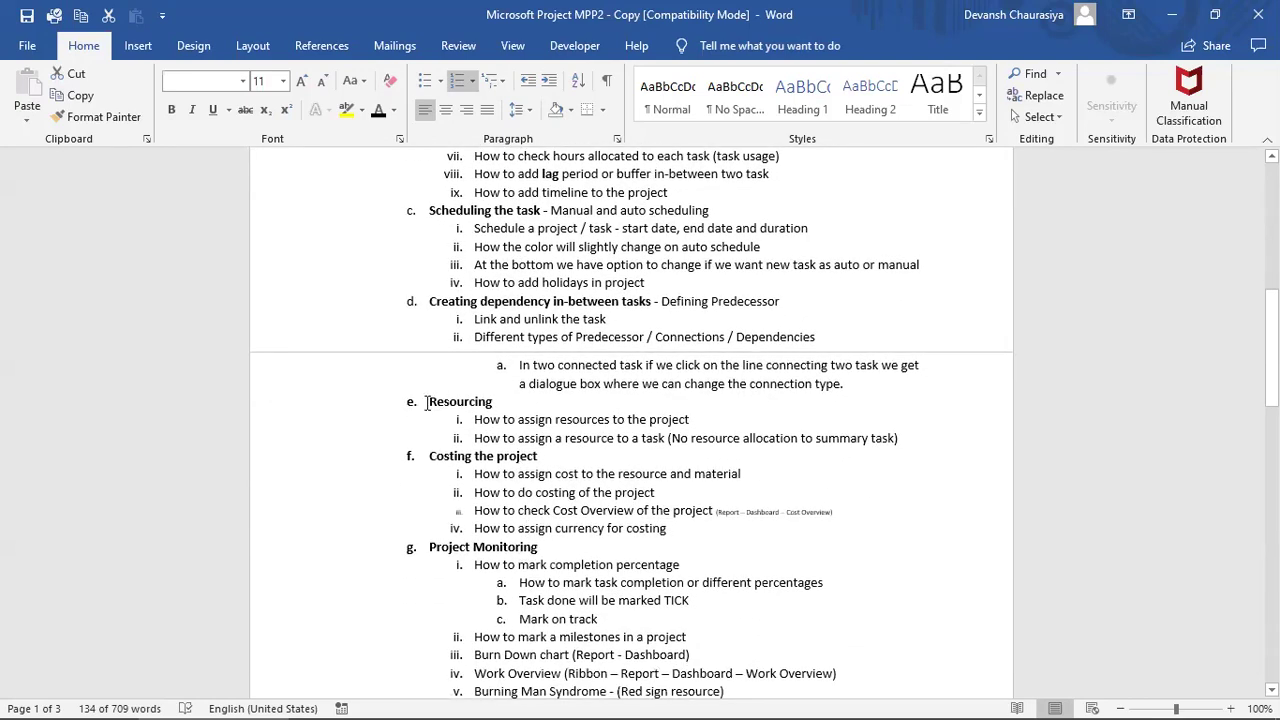
Step: Highlight the Resourcing and Costing the project topics, then minimize Word
drag(426, 402, 692, 532)
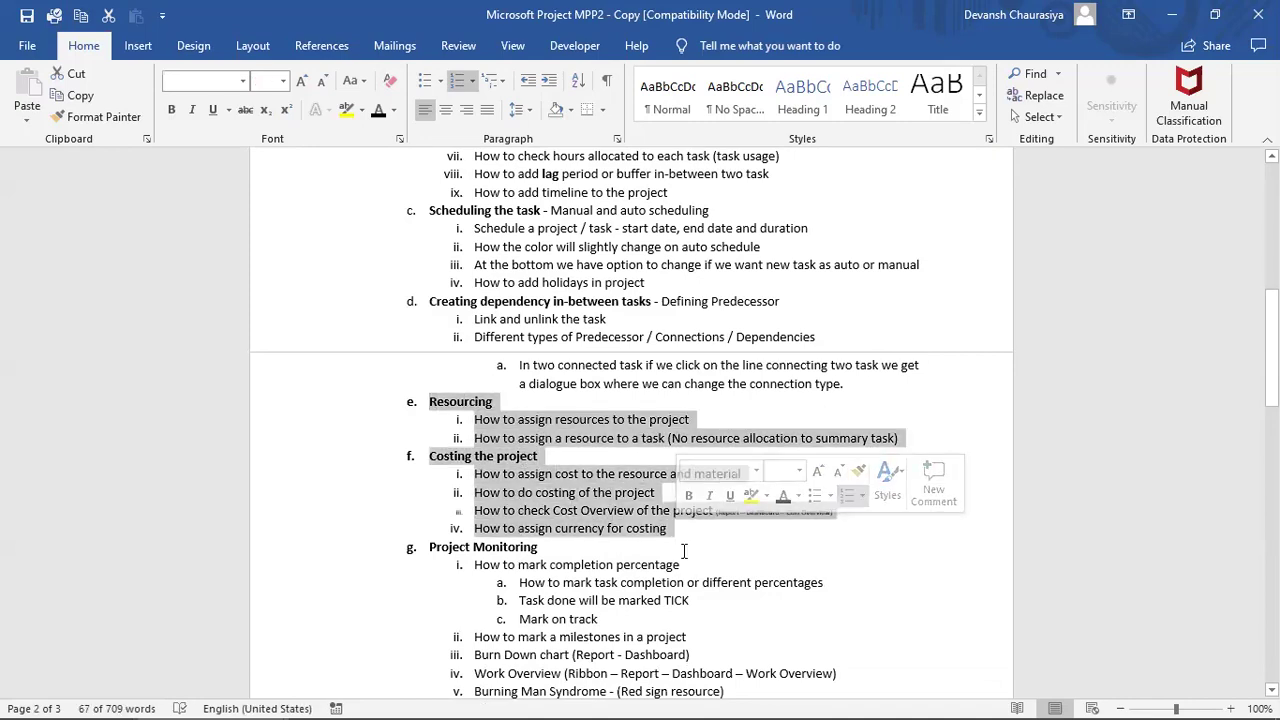
click(686, 548)
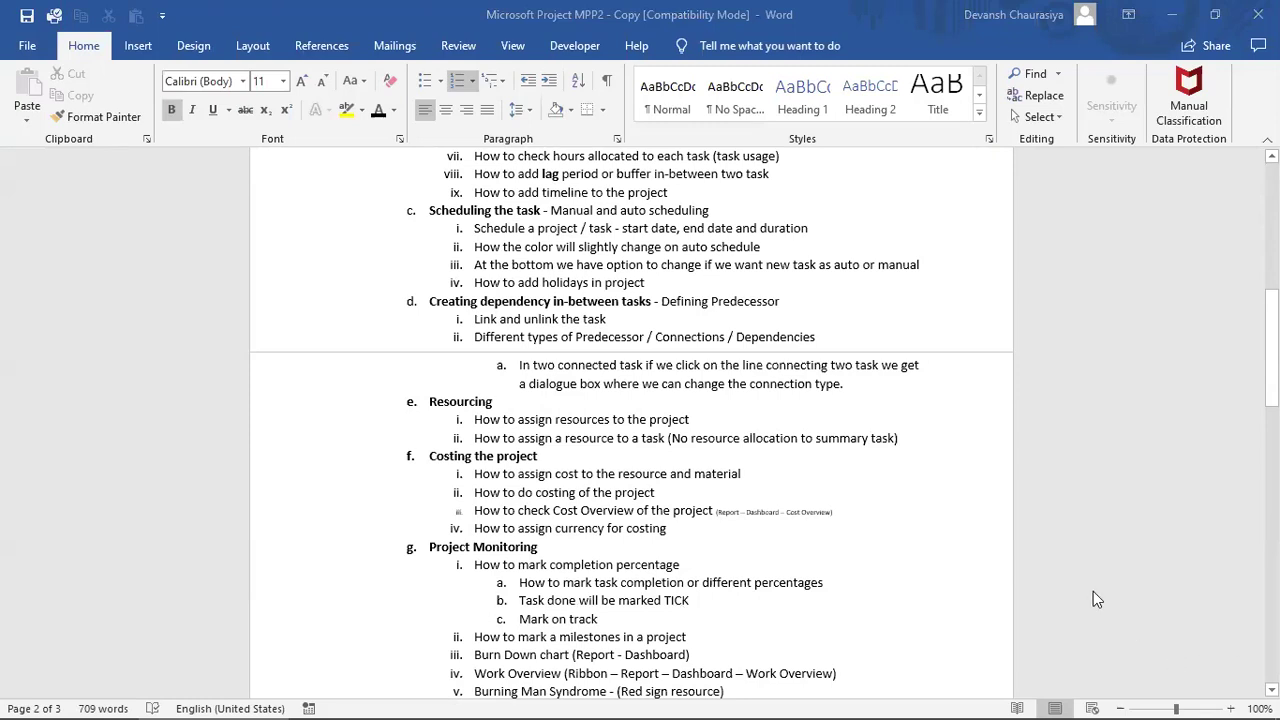
key(alt+Tab)
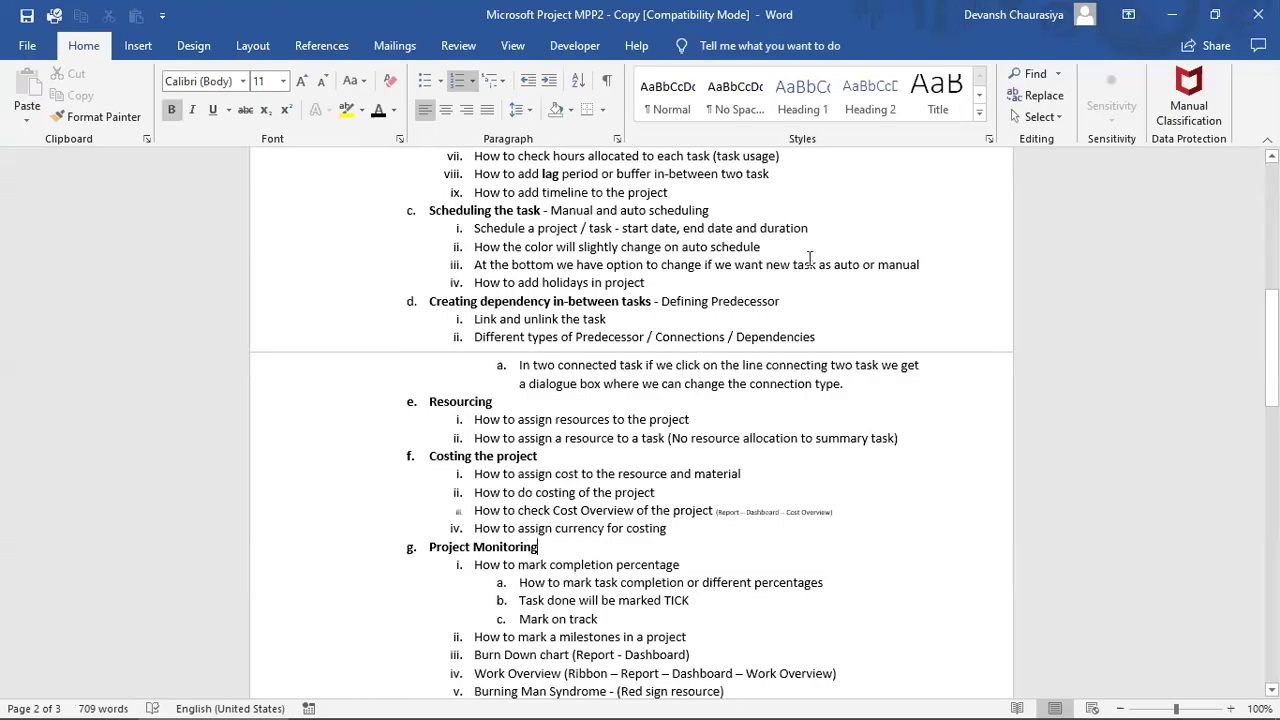
click(1172, 14)
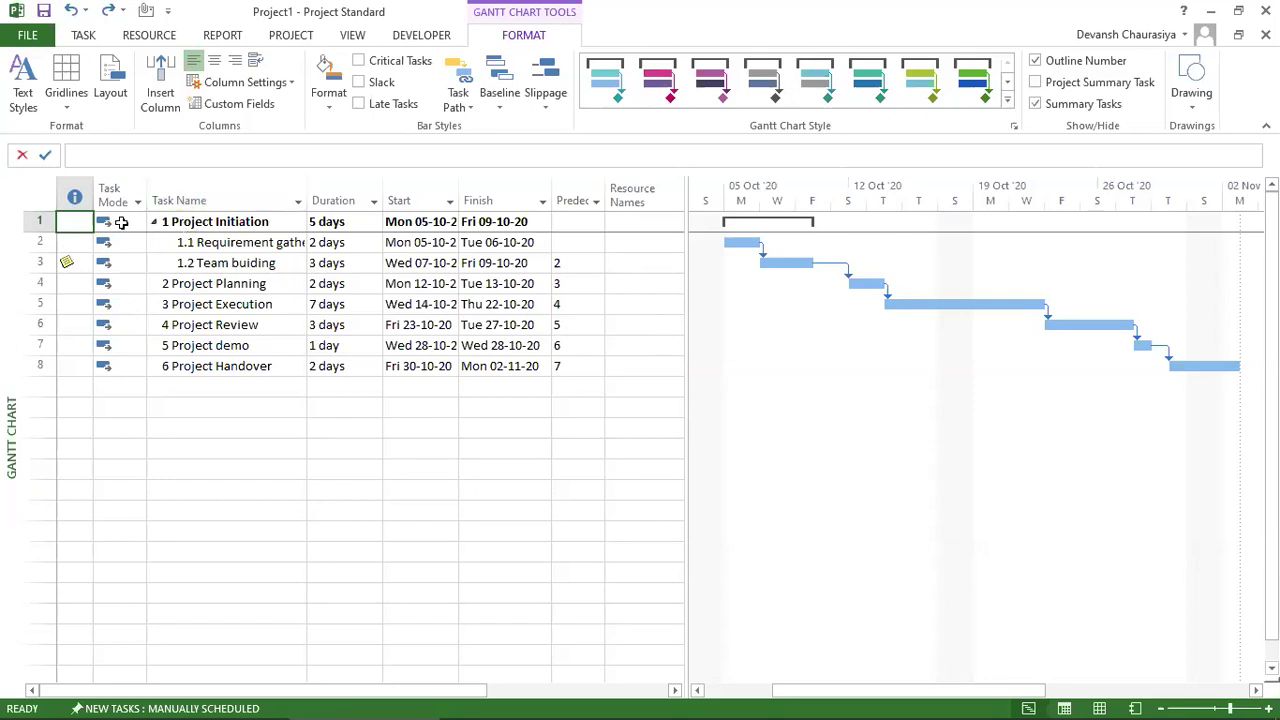
Step: Turn off Outline Number on the Gantt Chart Format tab so task names appear unnumbered
drag(118, 222, 576, 366)
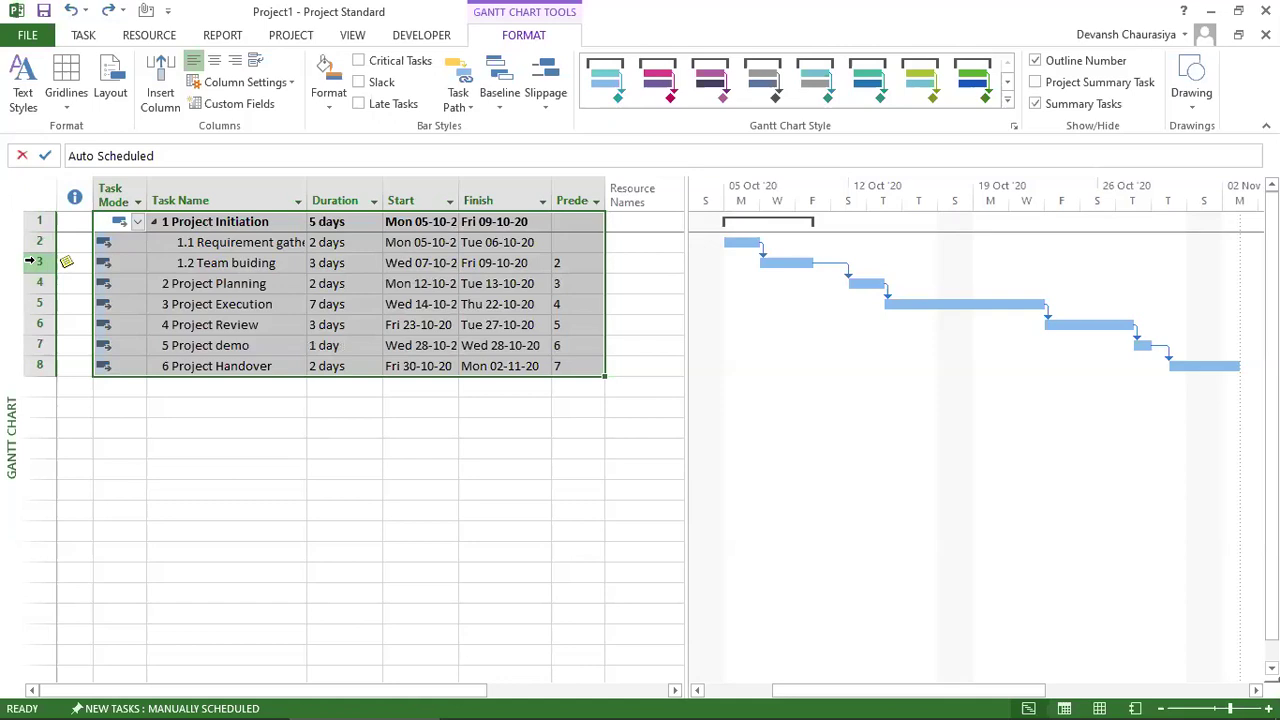
click(40, 265)
mouse_move(70, 263)
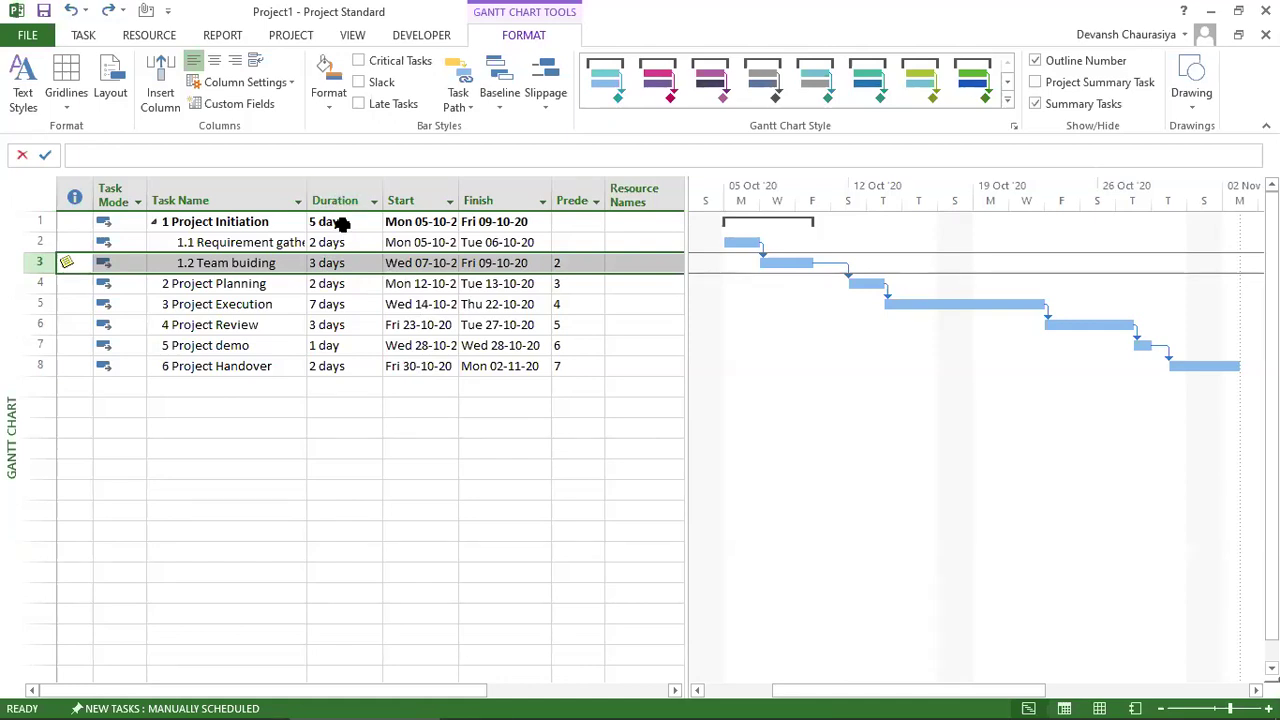
drag(235, 221, 530, 364)
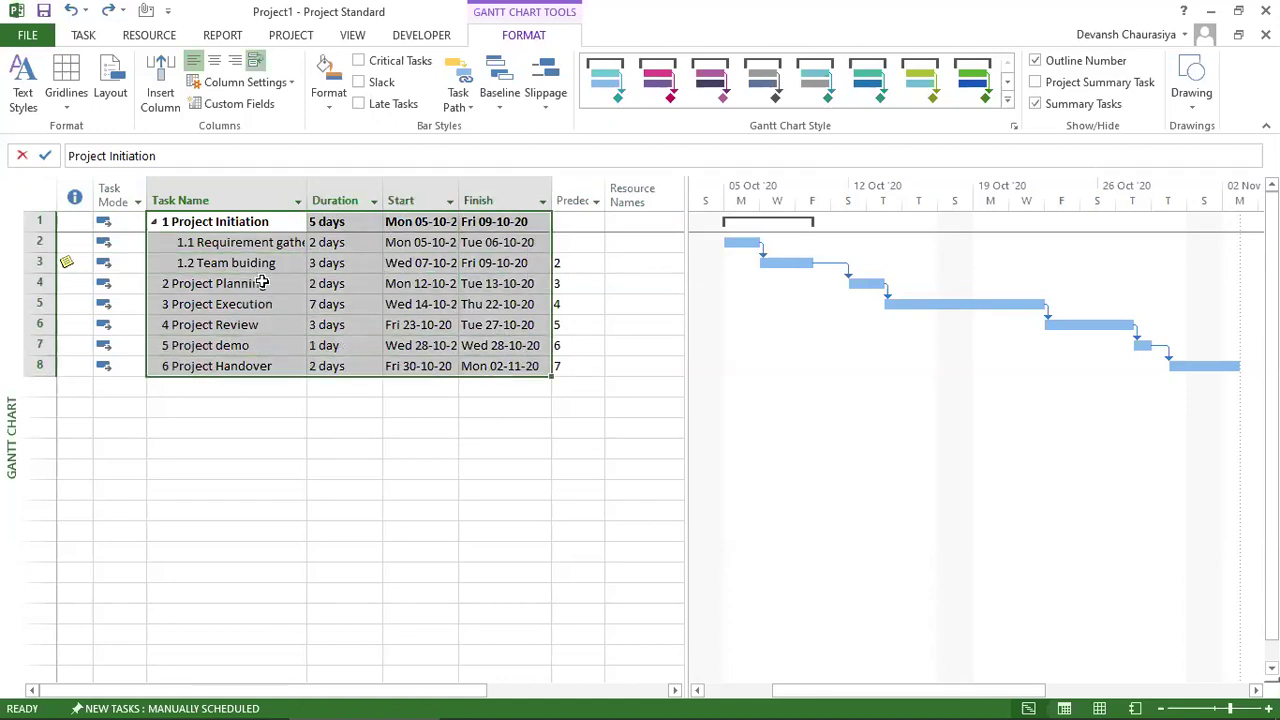
click(194, 219)
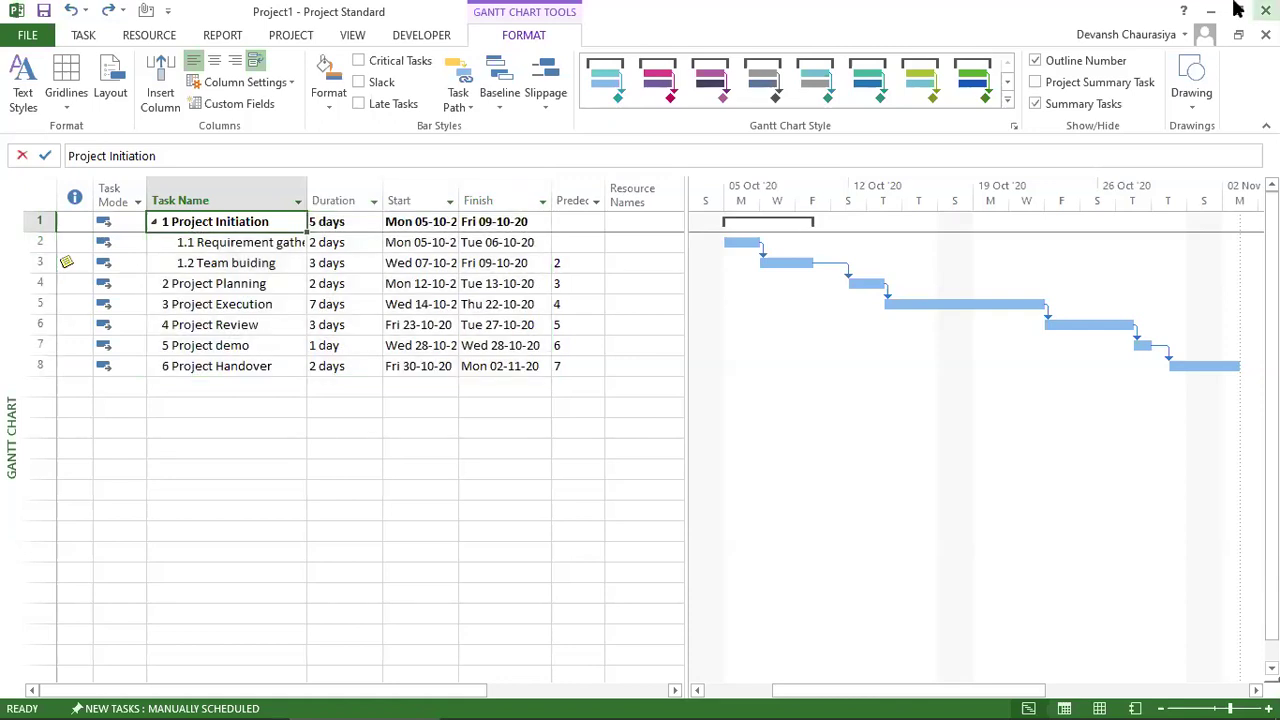
click(80, 38)
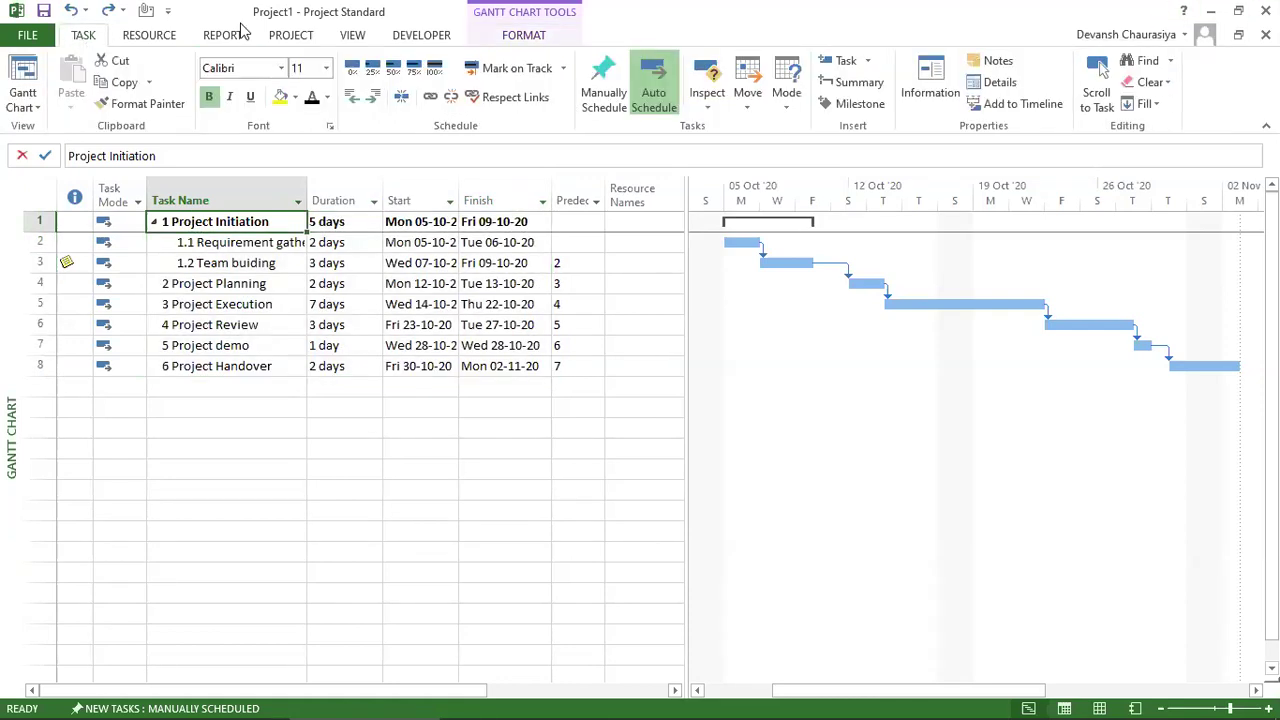
click(355, 37)
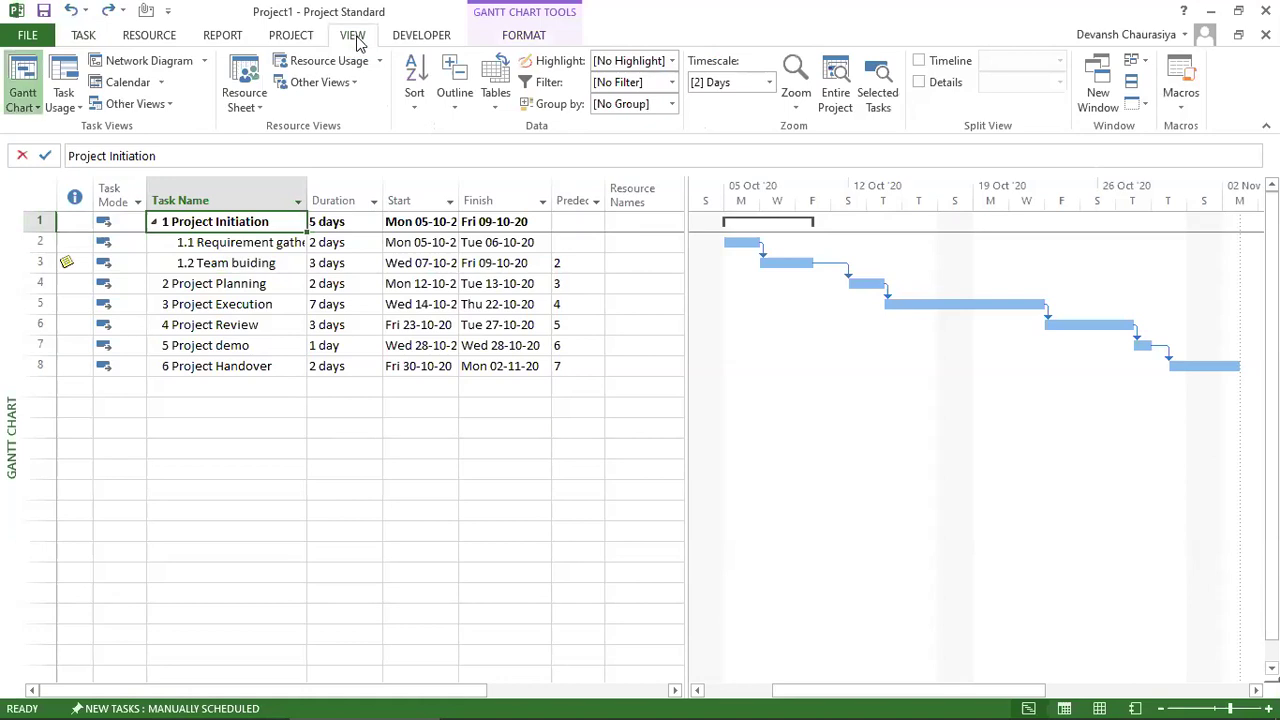
click(514, 40)
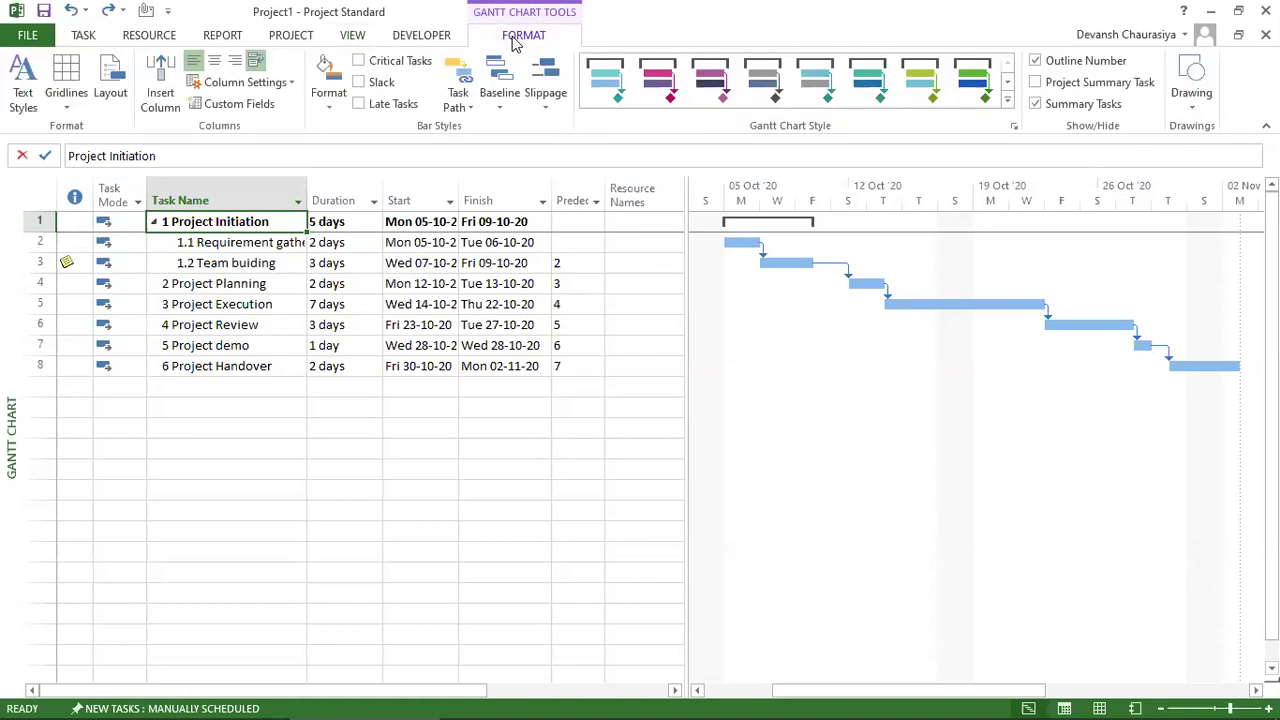
click(1036, 61)
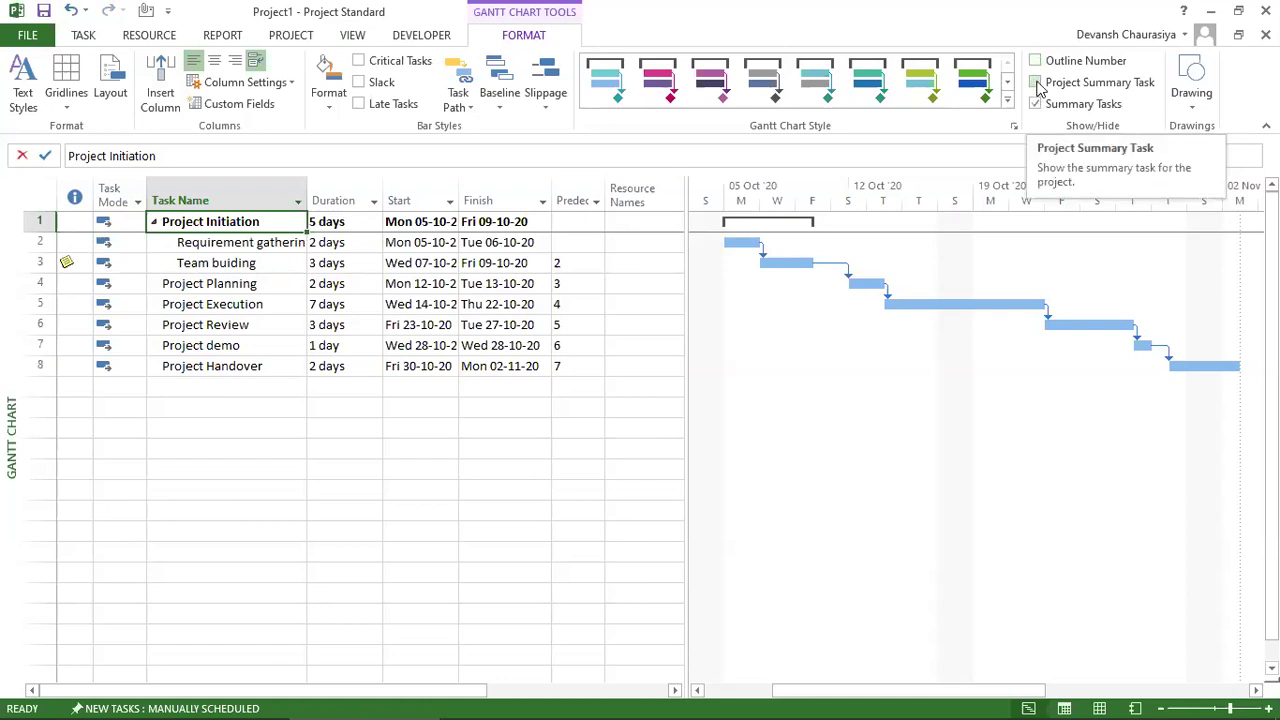
Step: Turn on the Project Summary Task row, labelled Project1
click(1036, 83)
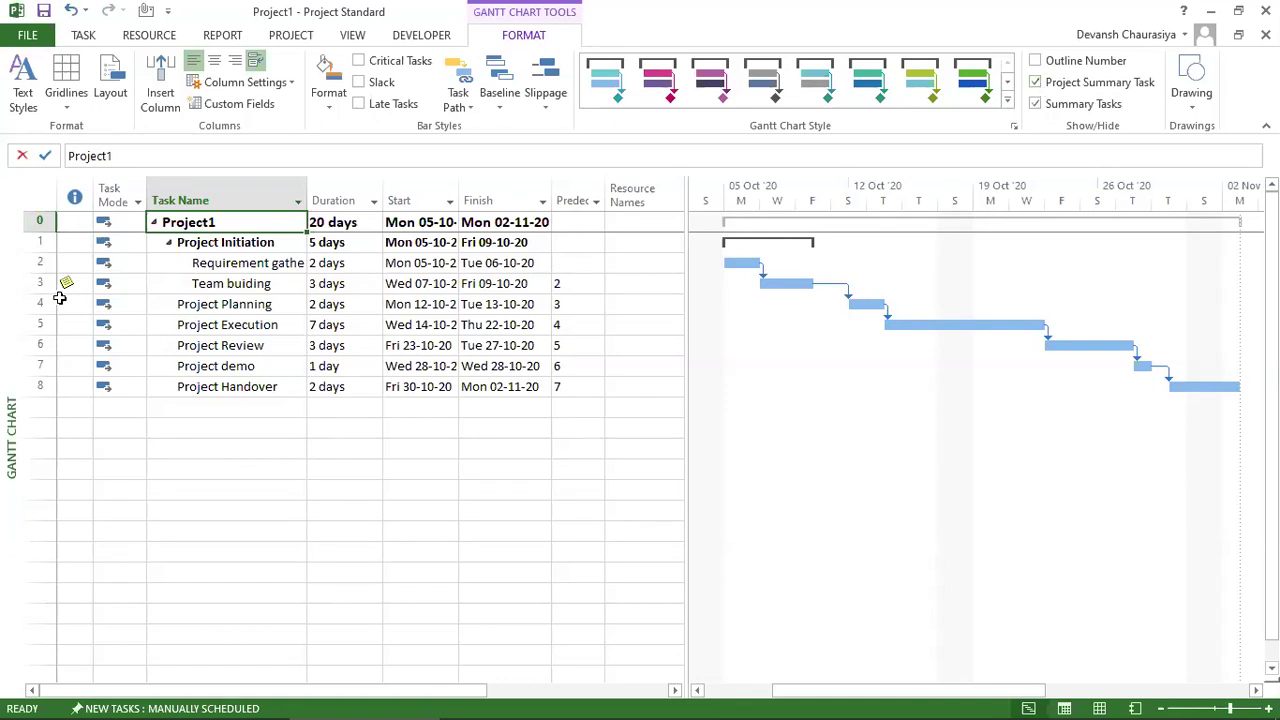
click(212, 240)
mouse_move(212, 263)
mouse_down()
mouse_move(218, 287)
mouse_move(222, 262)
mouse_up()
click(178, 223)
Step: Check the summary row's duration, start Mon 05-10-20 and finish Mon 02-11-20 against the tasks
click(349, 224)
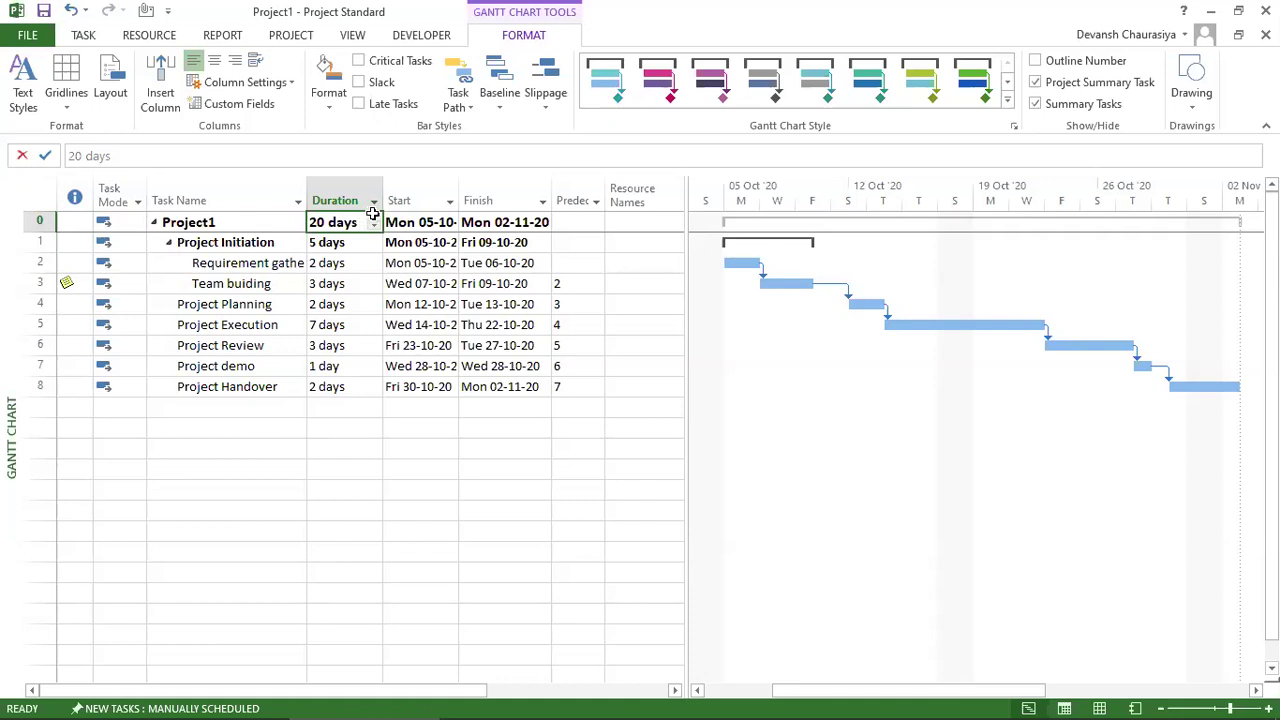
click(423, 222)
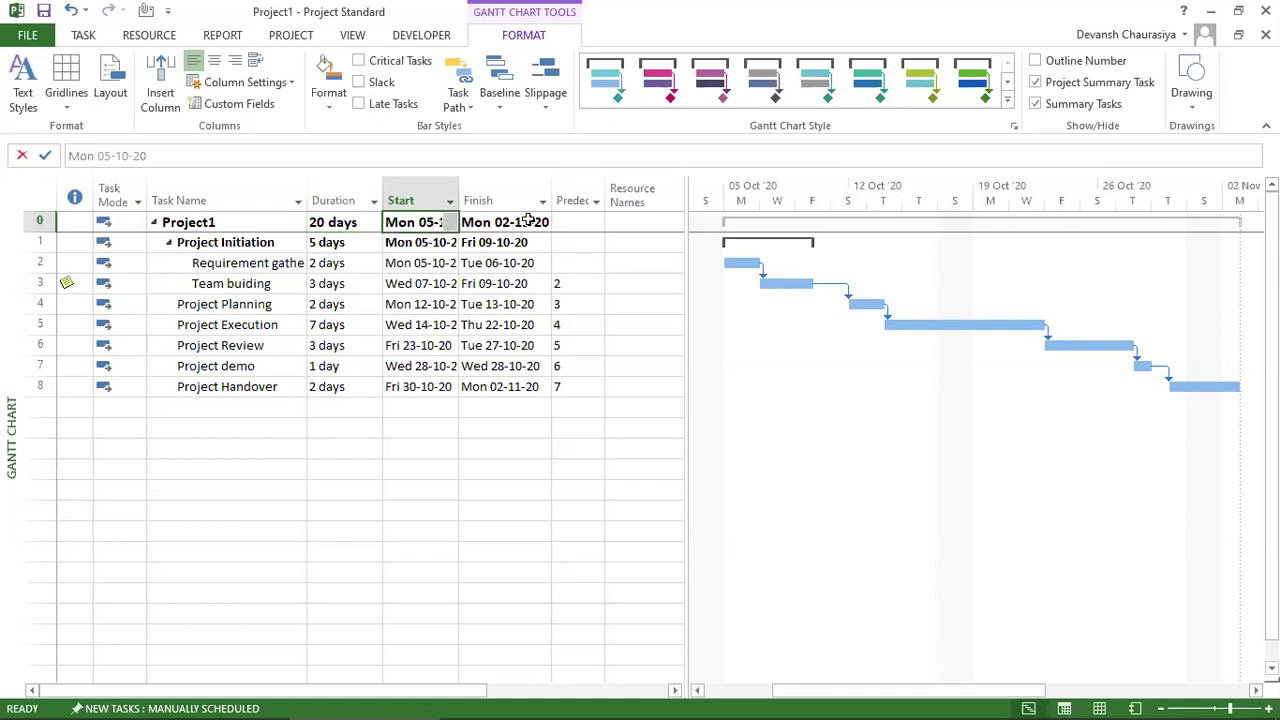
click(530, 221)
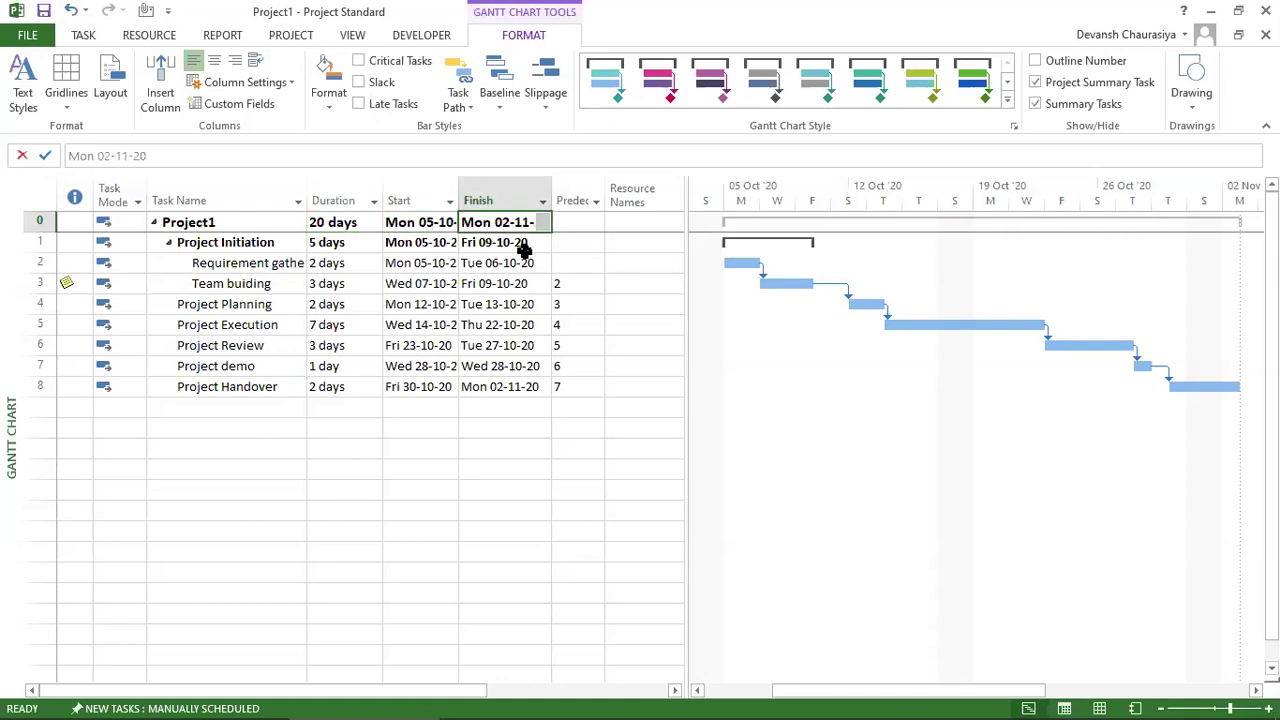
click(503, 387)
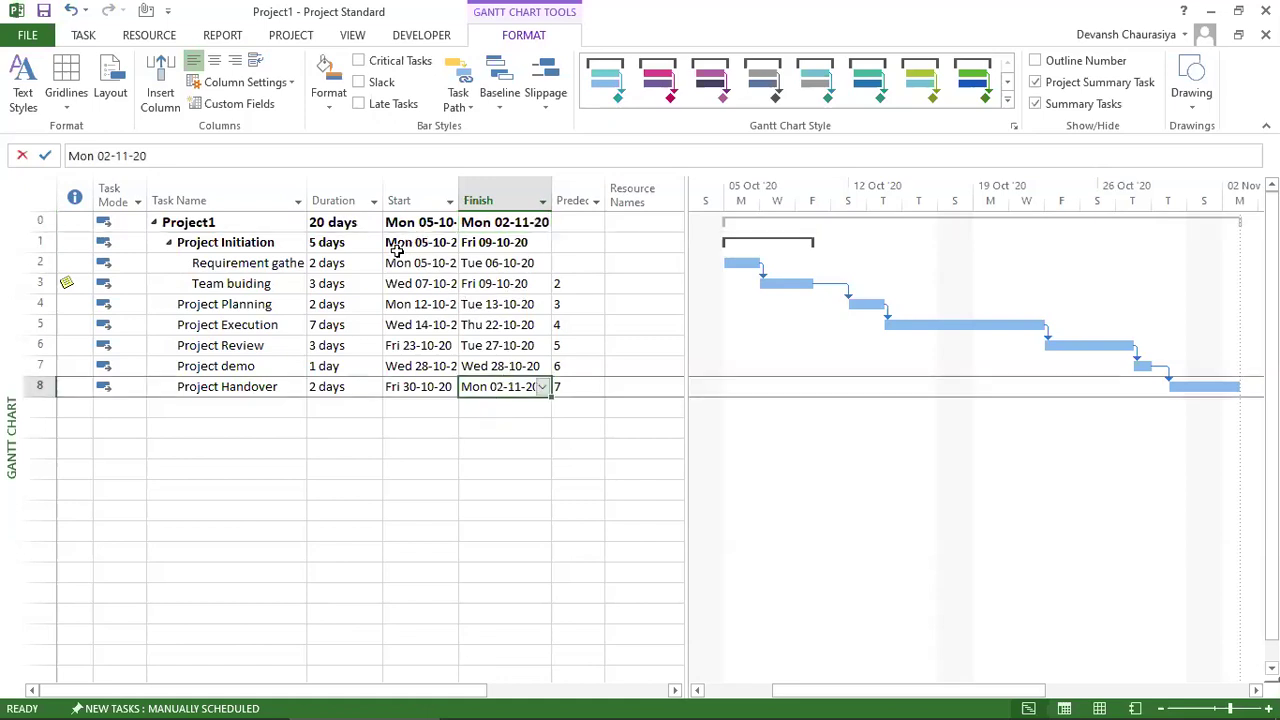
drag(400, 245, 403, 388)
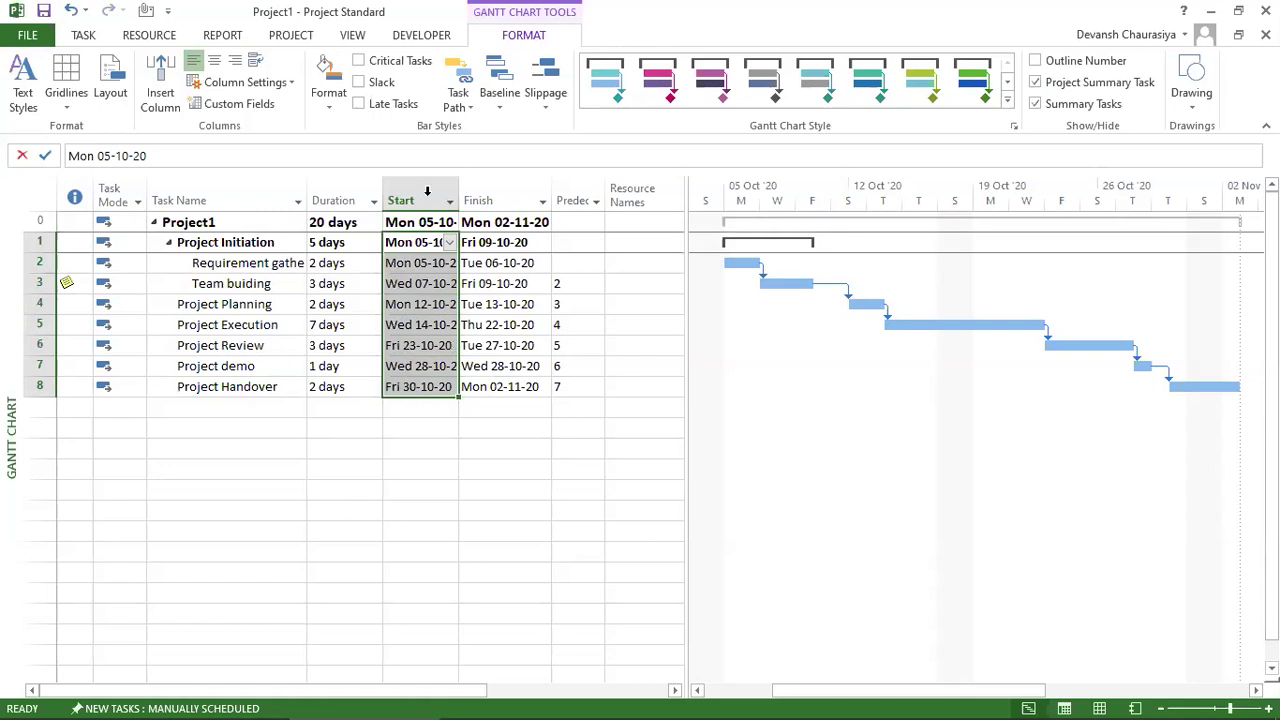
click(403, 222)
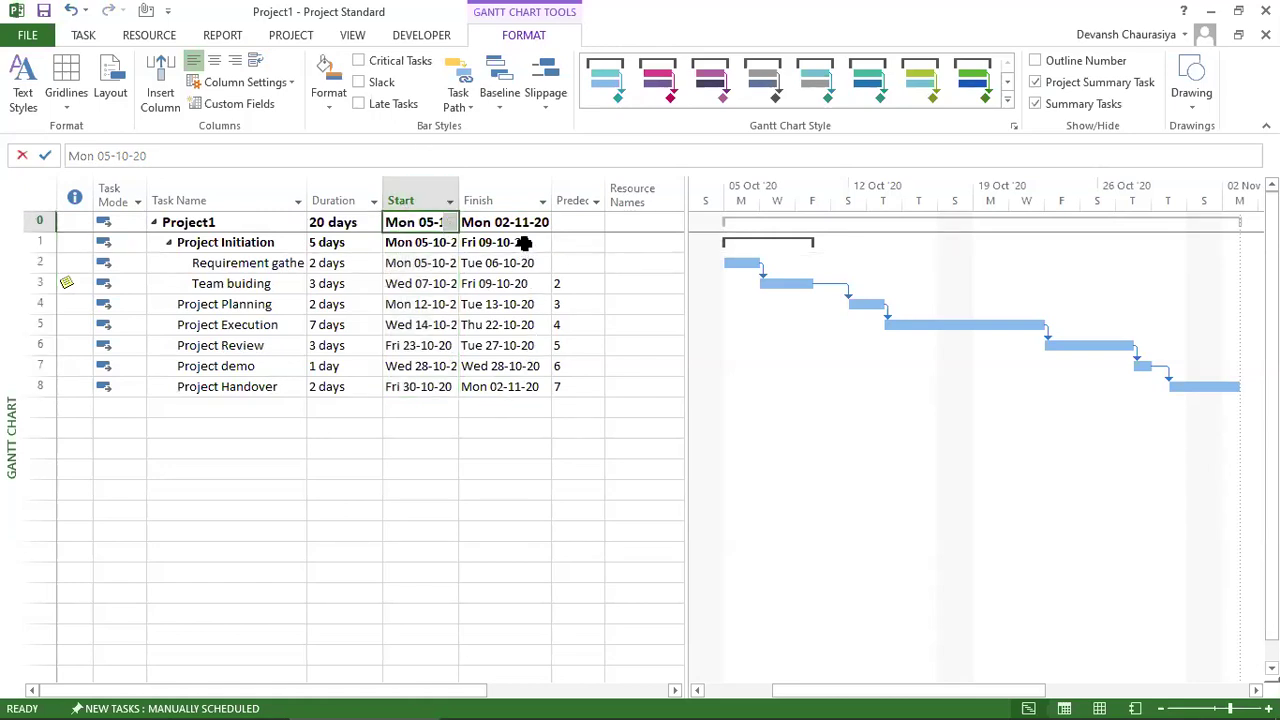
drag(520, 242, 500, 382)
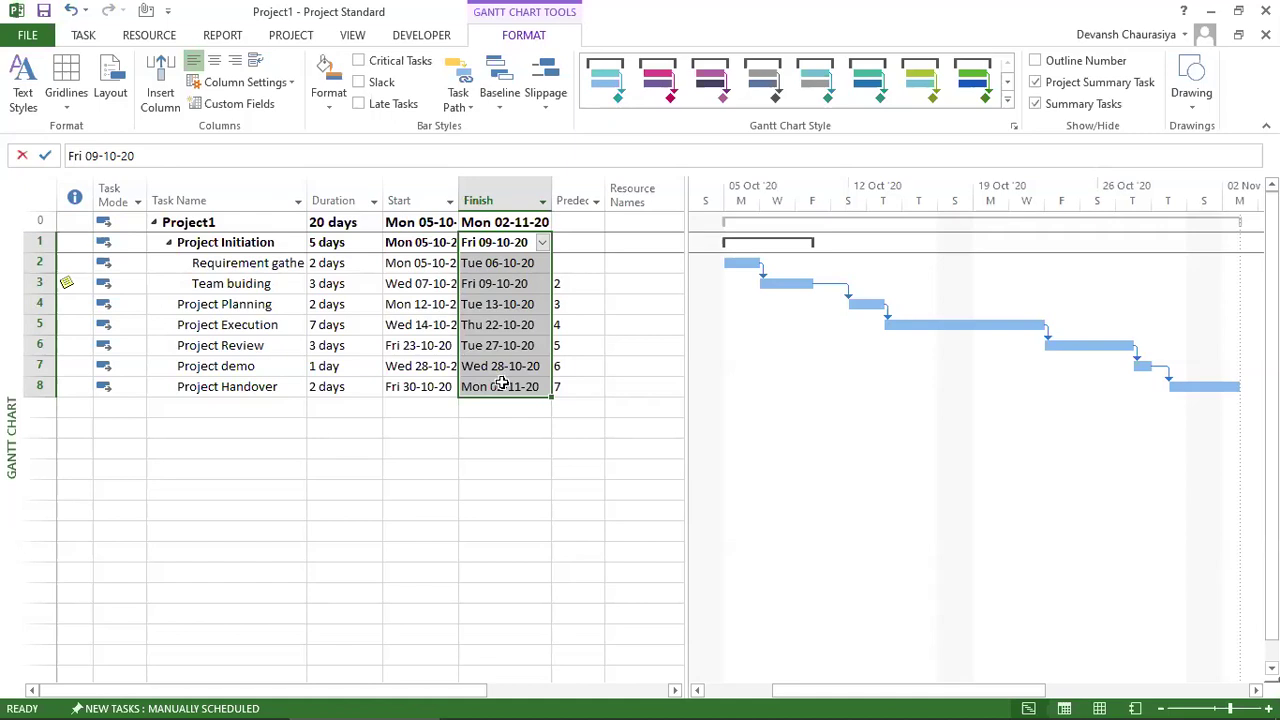
click(520, 224)
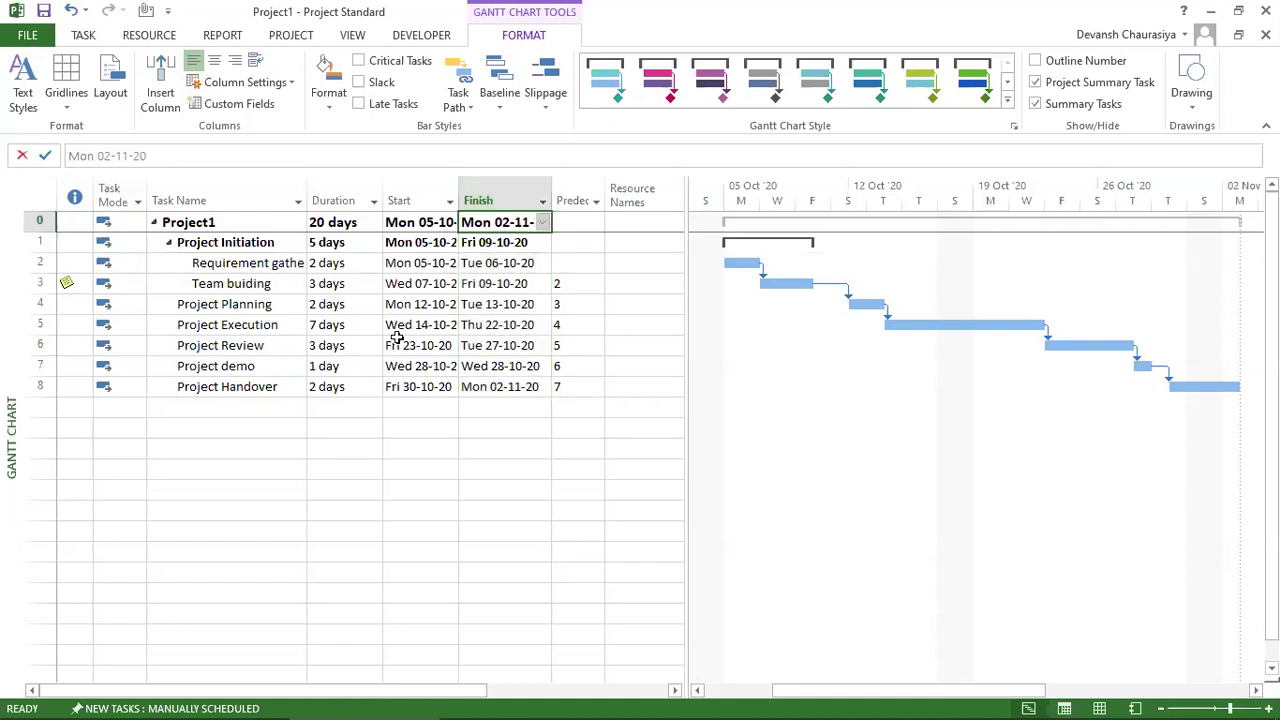
Step: Rename the Project1 summary row to 'MPP Training Project'
click(205, 222)
key(F2)
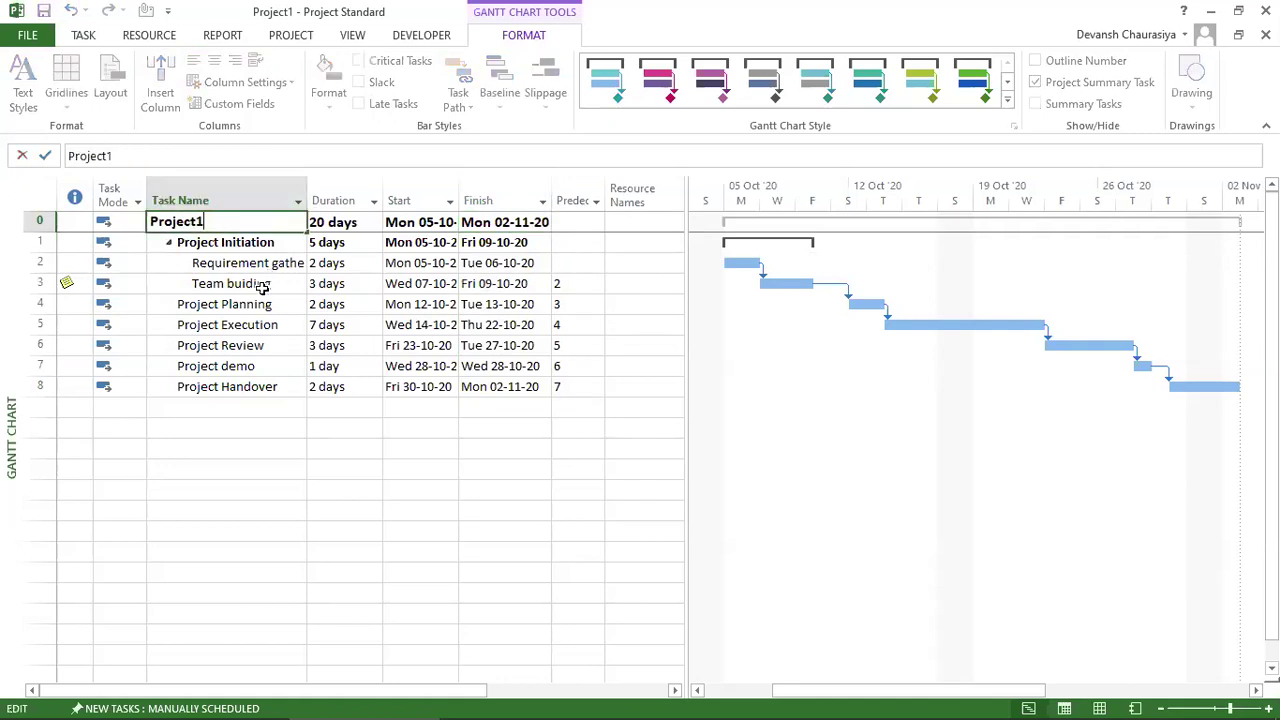
key(shift+Home)
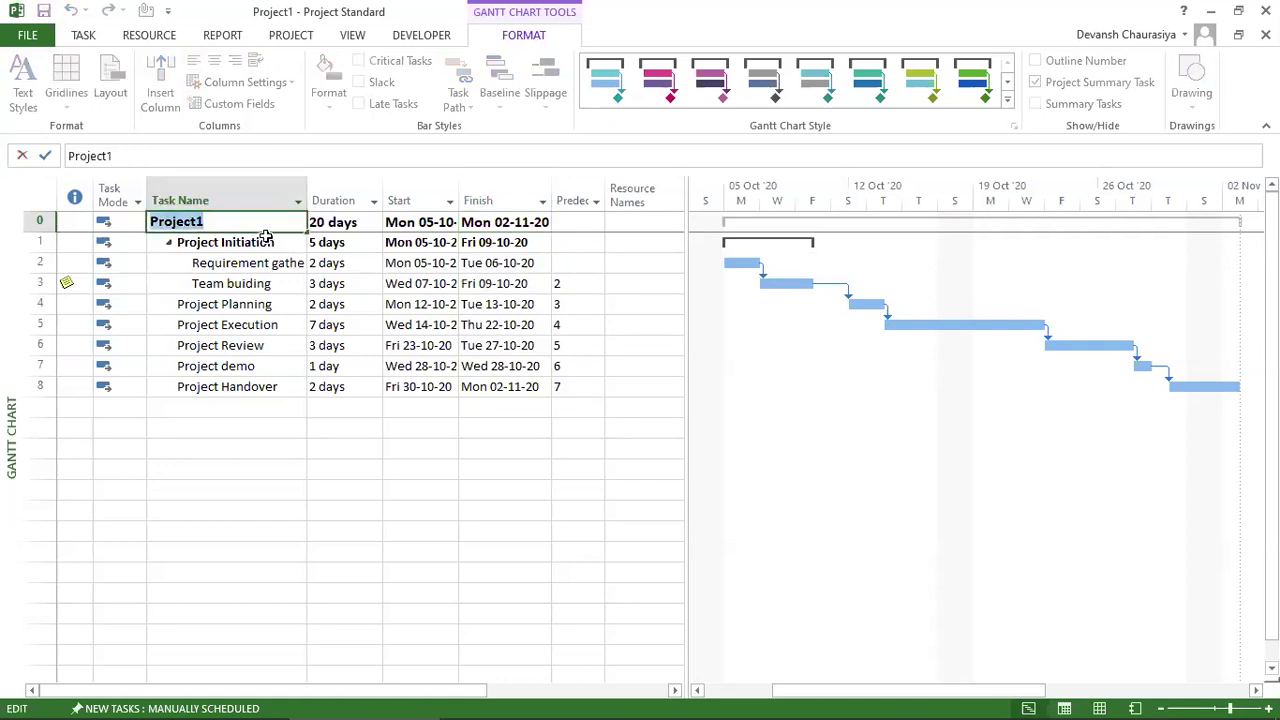
text(MPP Training )
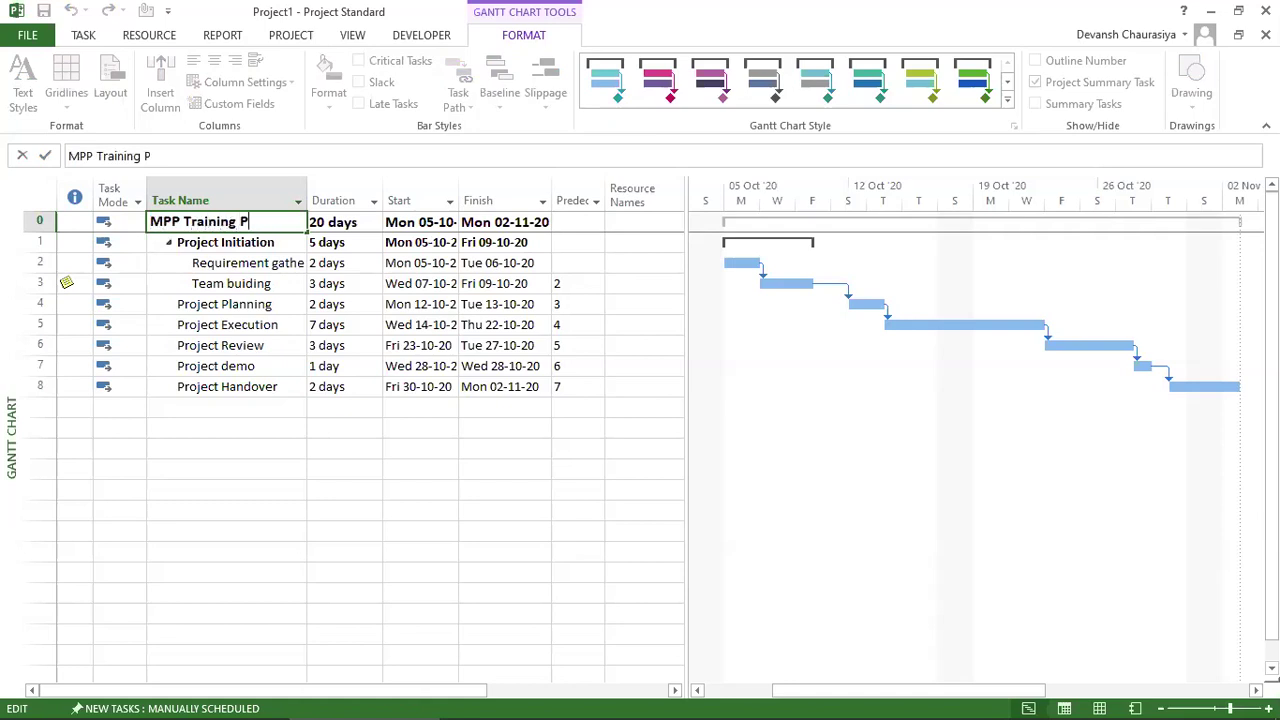
text(Project)
key(Return)
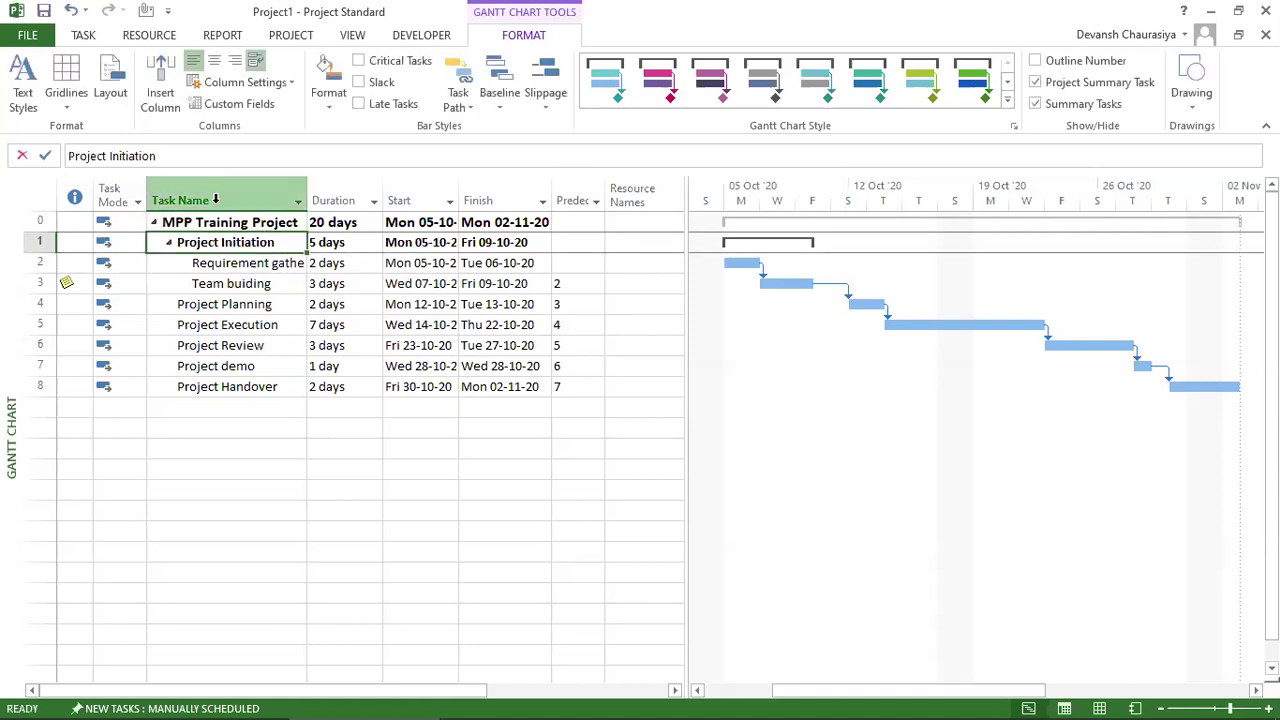
click(356, 36)
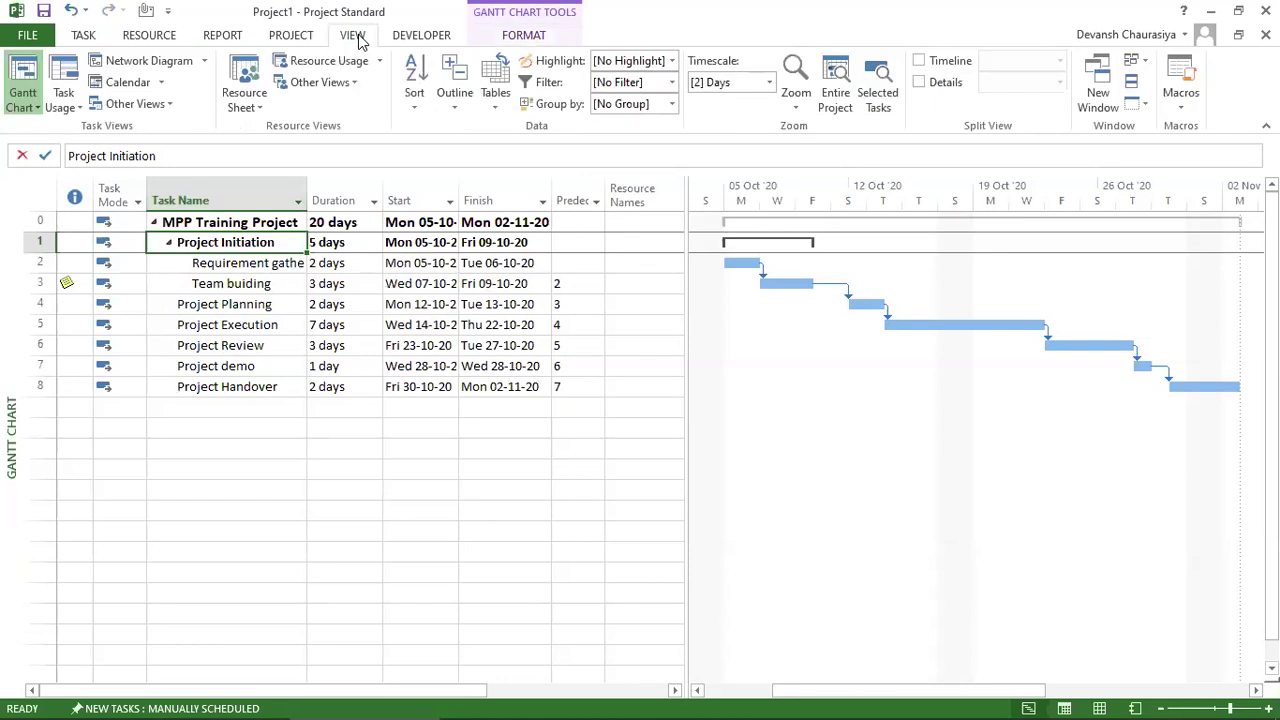
Step: Hide Project Initiation's subtasks via Outline, then collapse and re-expand the project summary
click(457, 111)
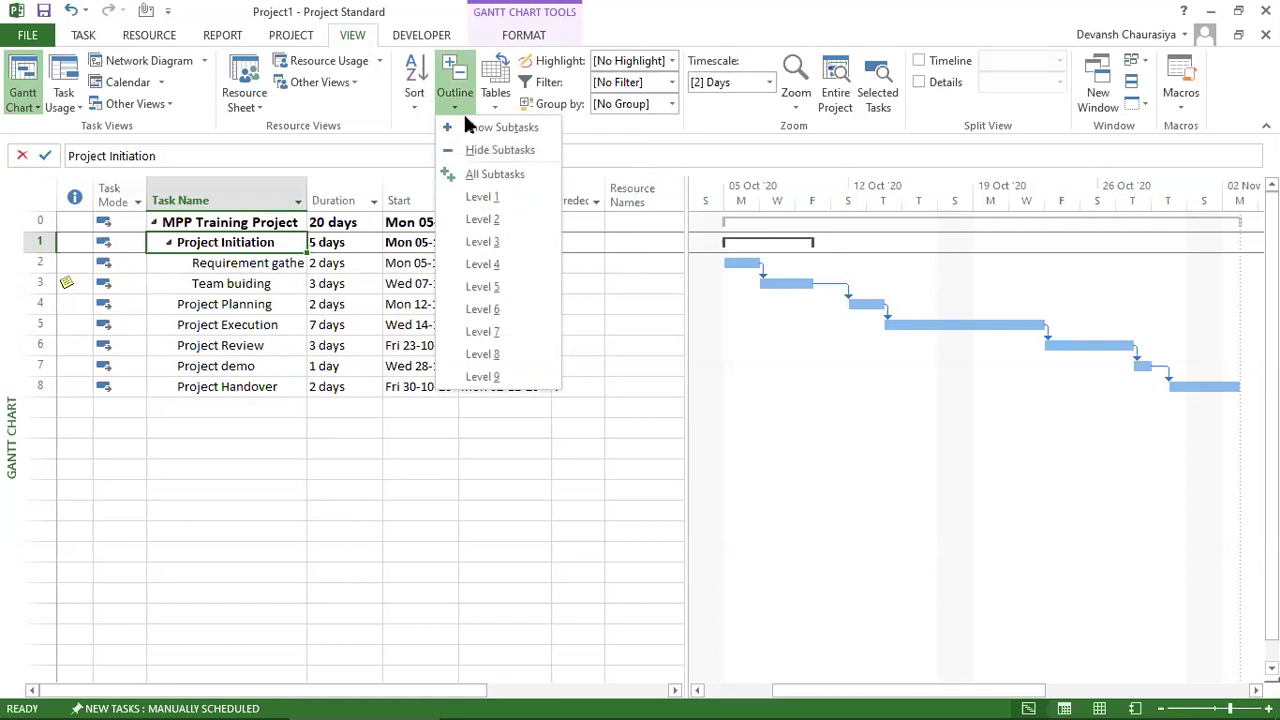
click(499, 150)
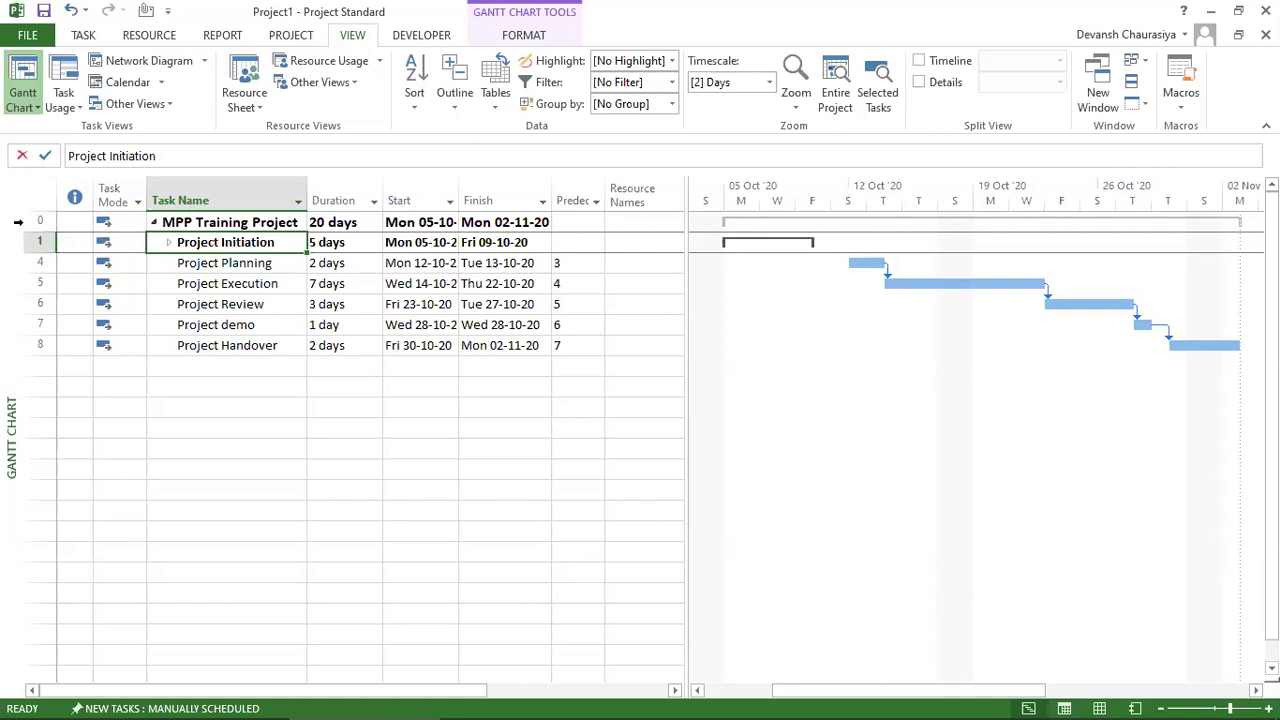
click(26, 221)
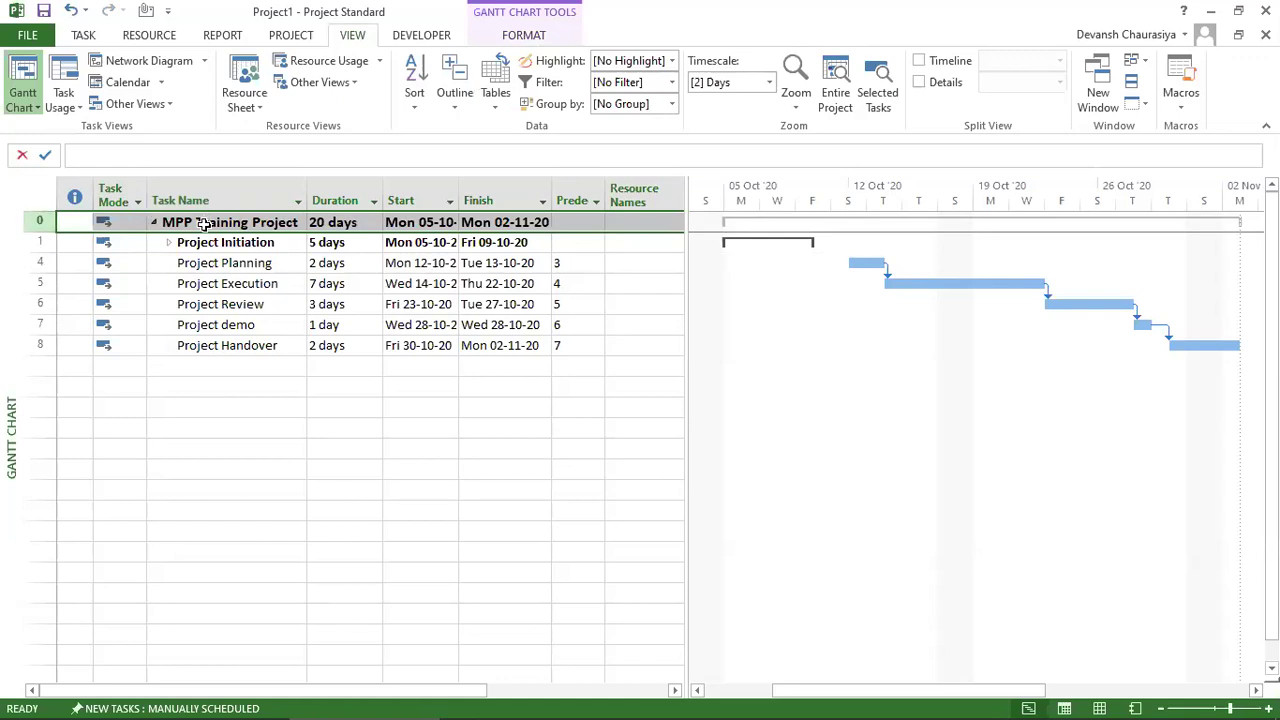
click(155, 224)
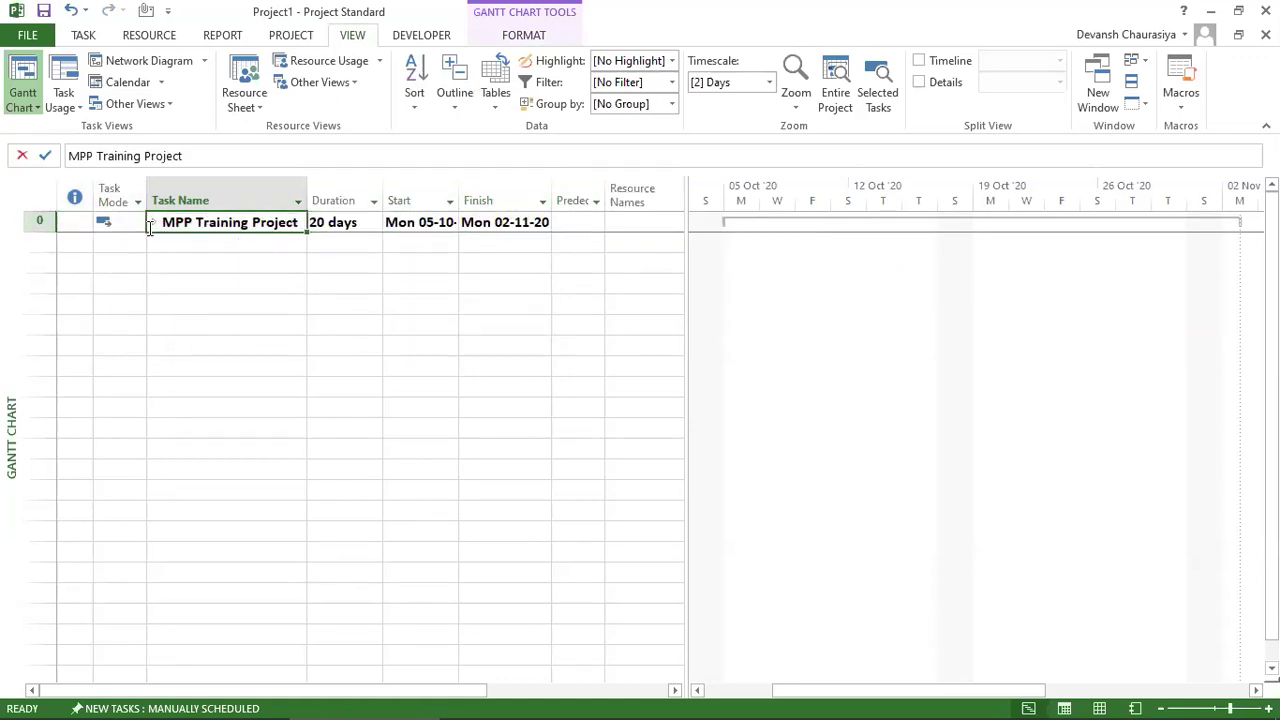
click(154, 224)
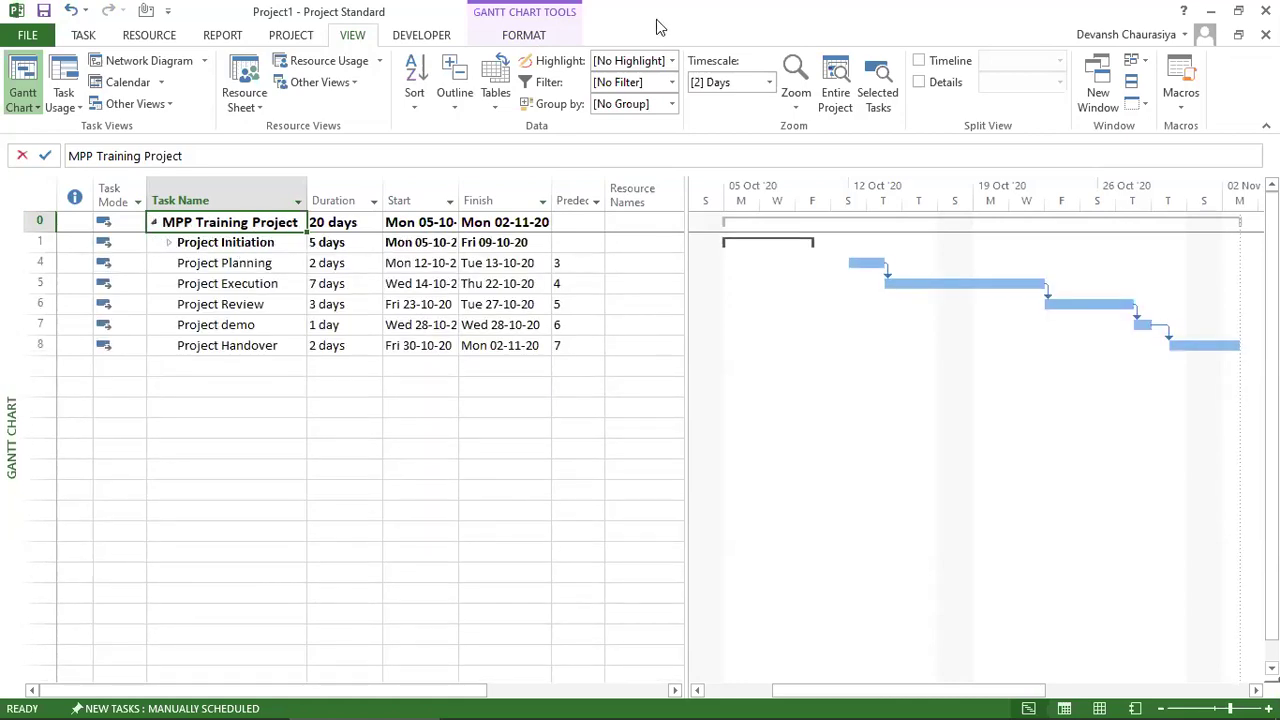
Step: Toggle Project Initiation's subtasks and choose Outline > All Subtasks
click(185, 243)
click(40, 242)
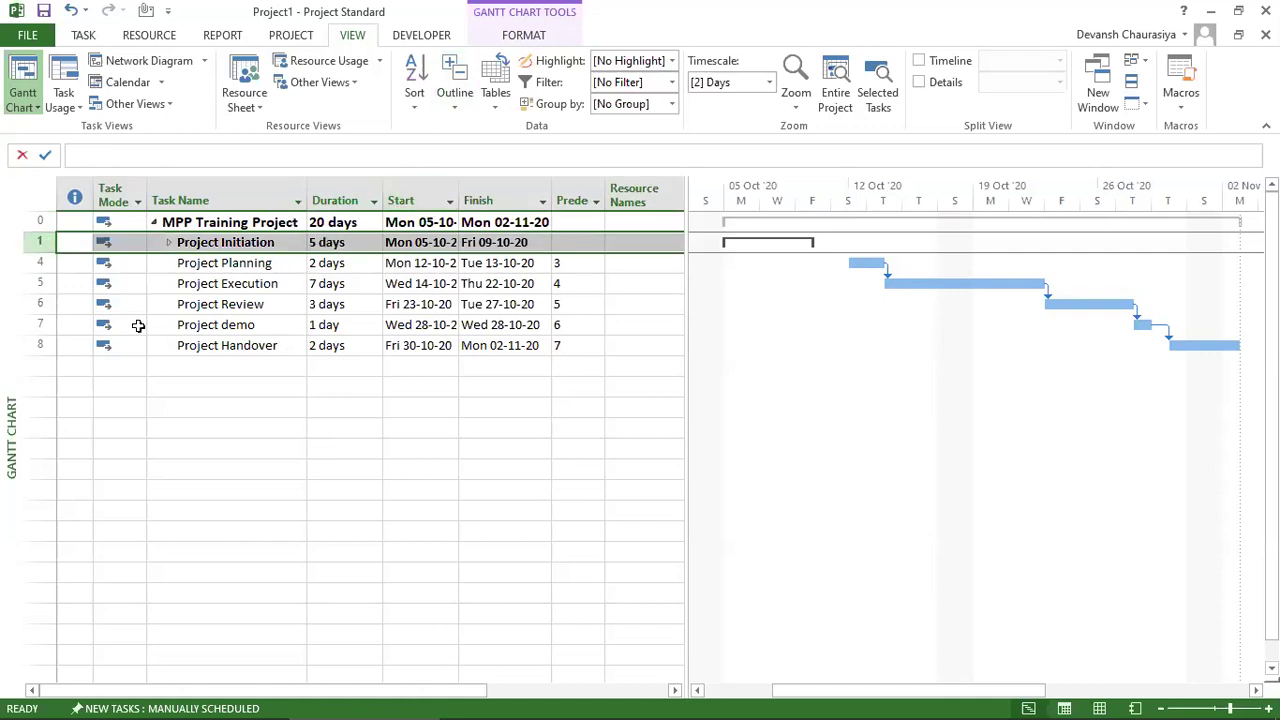
click(238, 302)
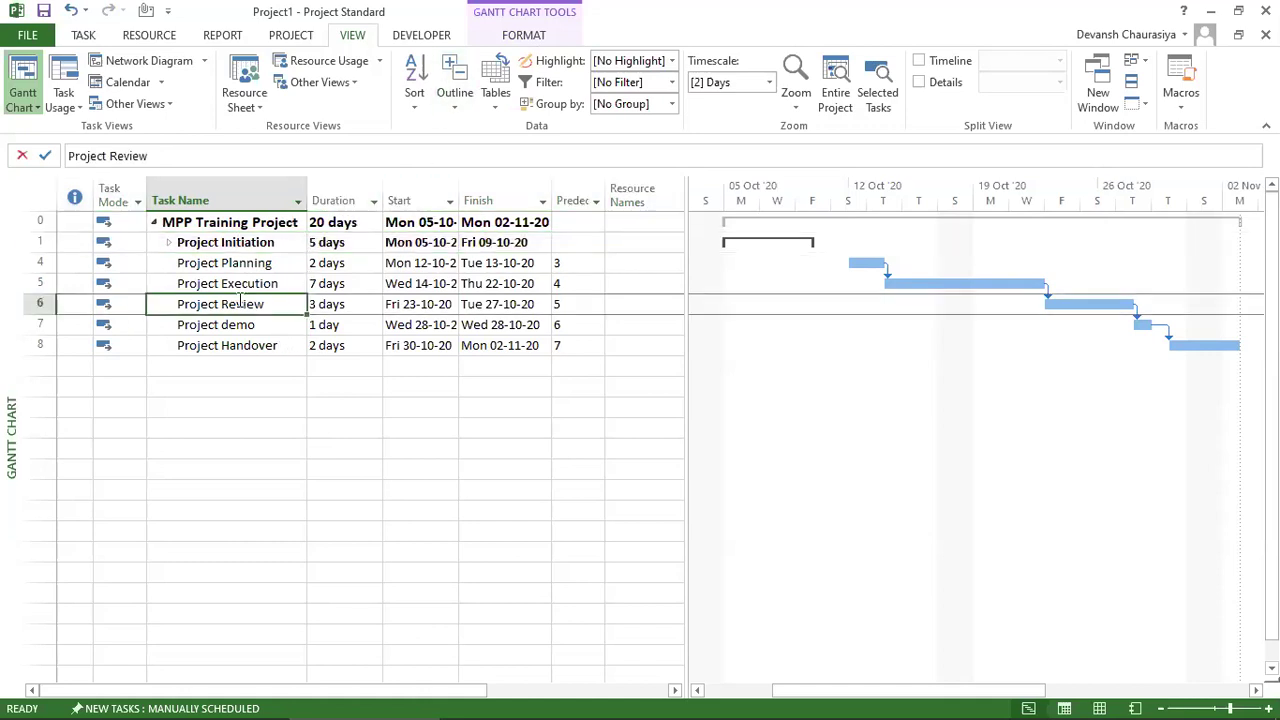
click(169, 243)
click(169, 243)
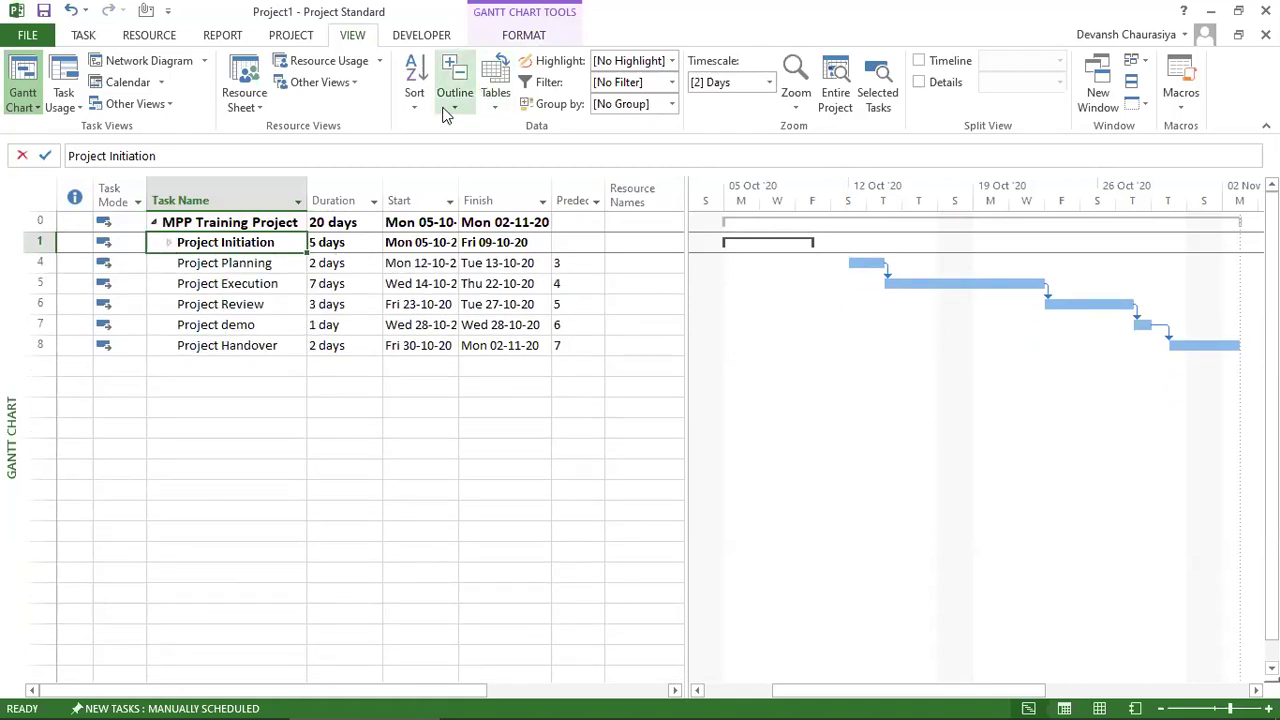
click(455, 108)
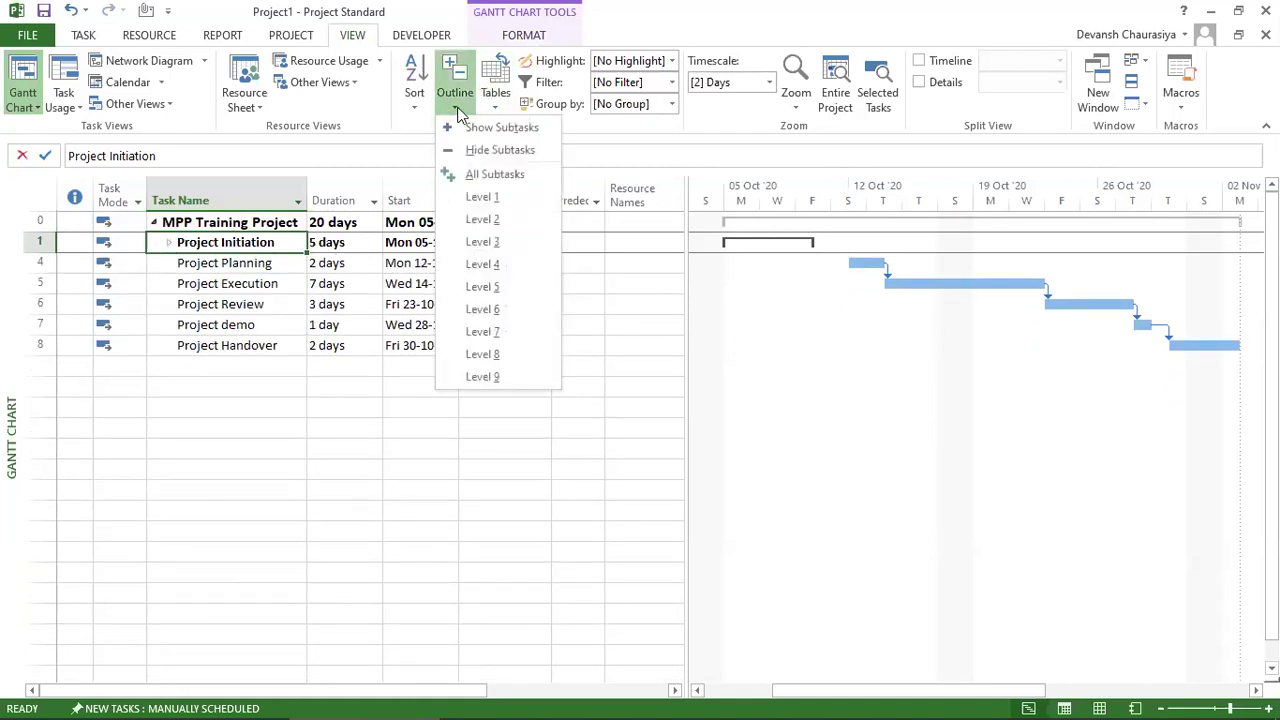
click(484, 174)
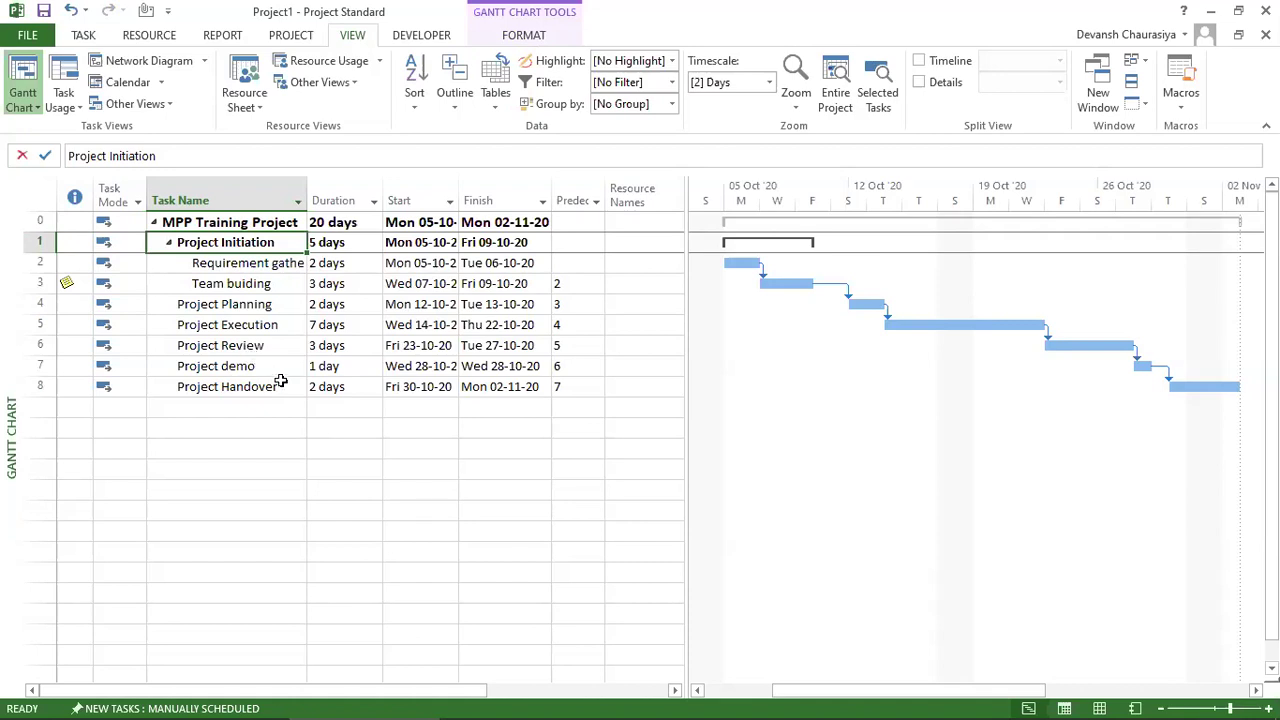
Step: Hide the subtasks again and switch the outline to show only Level 1
click(450, 104)
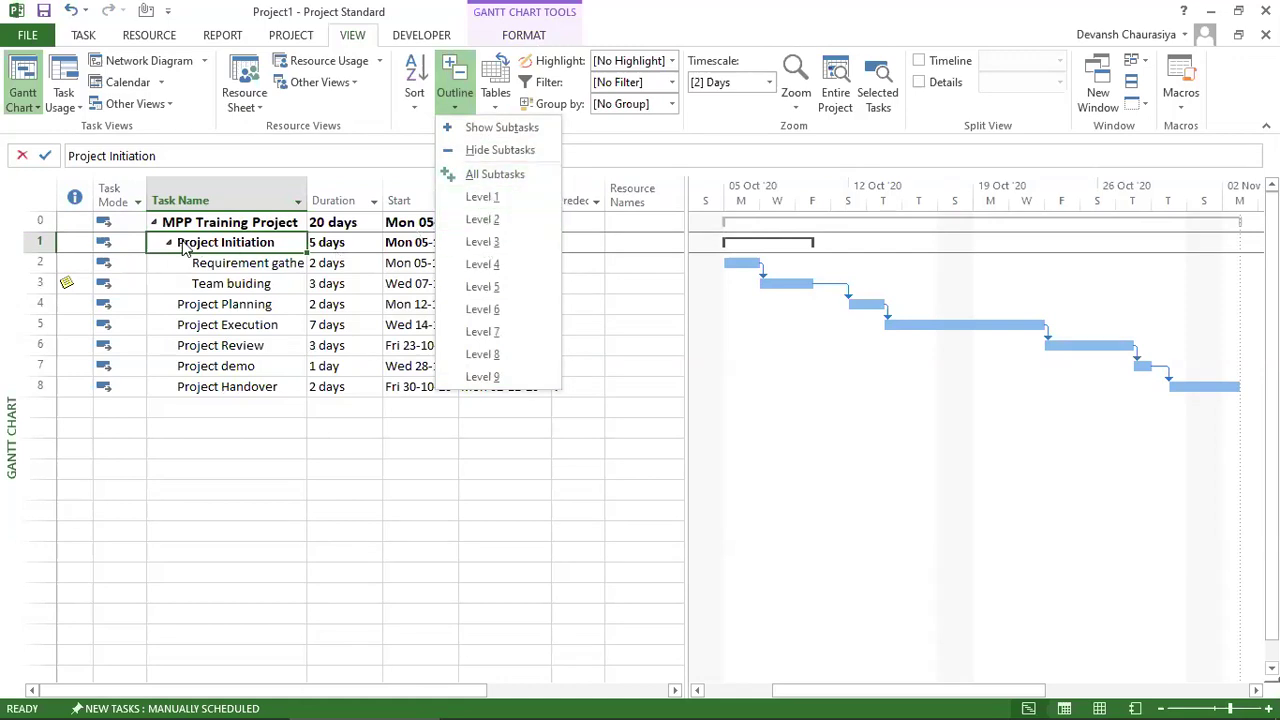
click(505, 150)
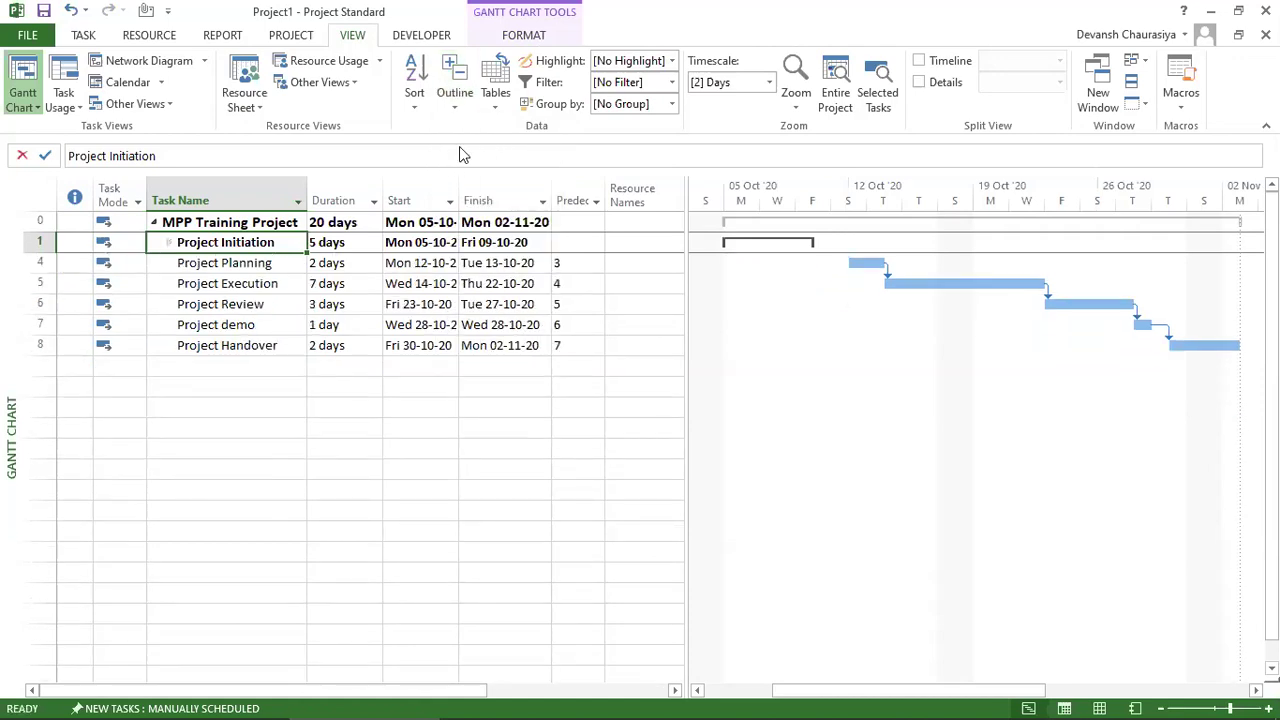
click(455, 92)
click(476, 197)
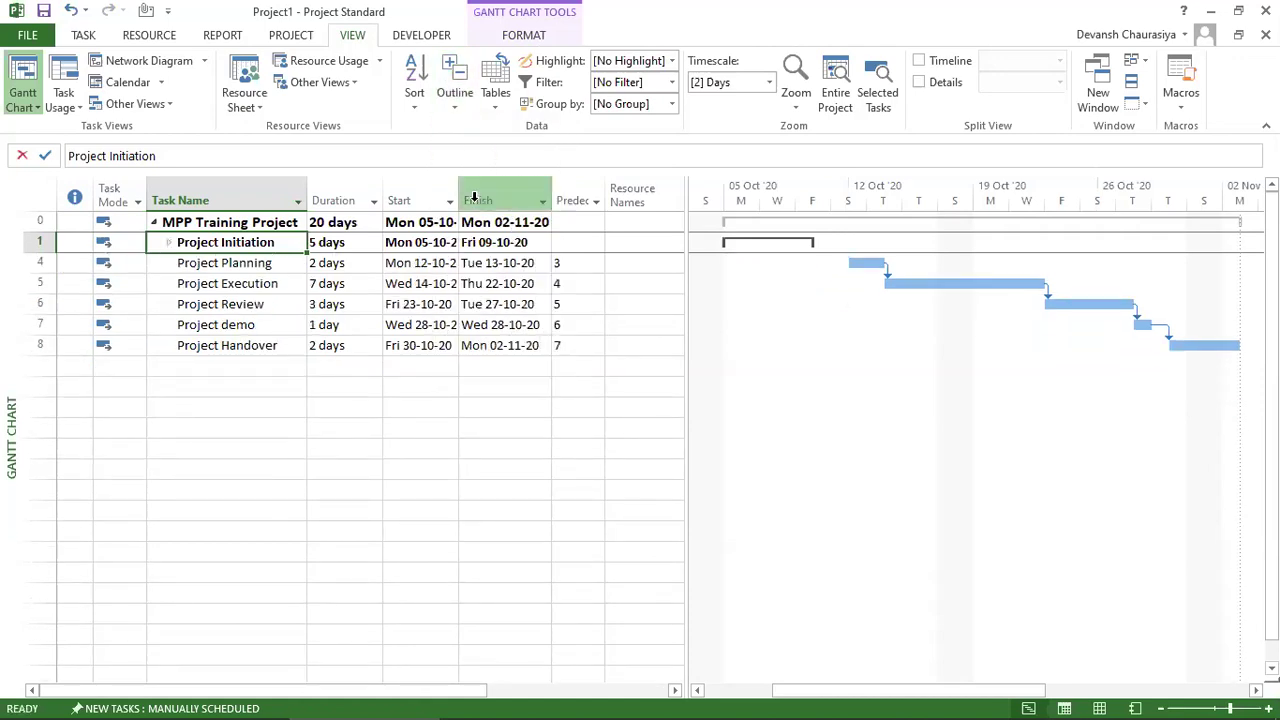
click(40, 243)
click(457, 100)
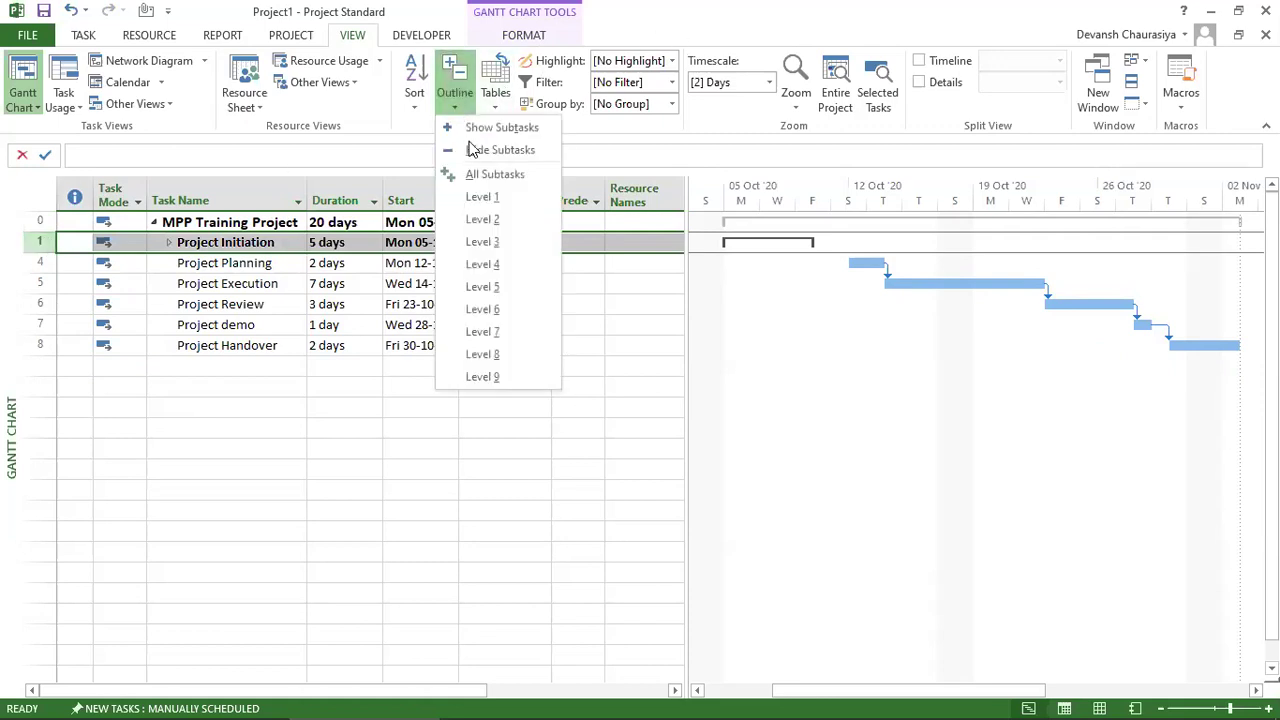
click(476, 197)
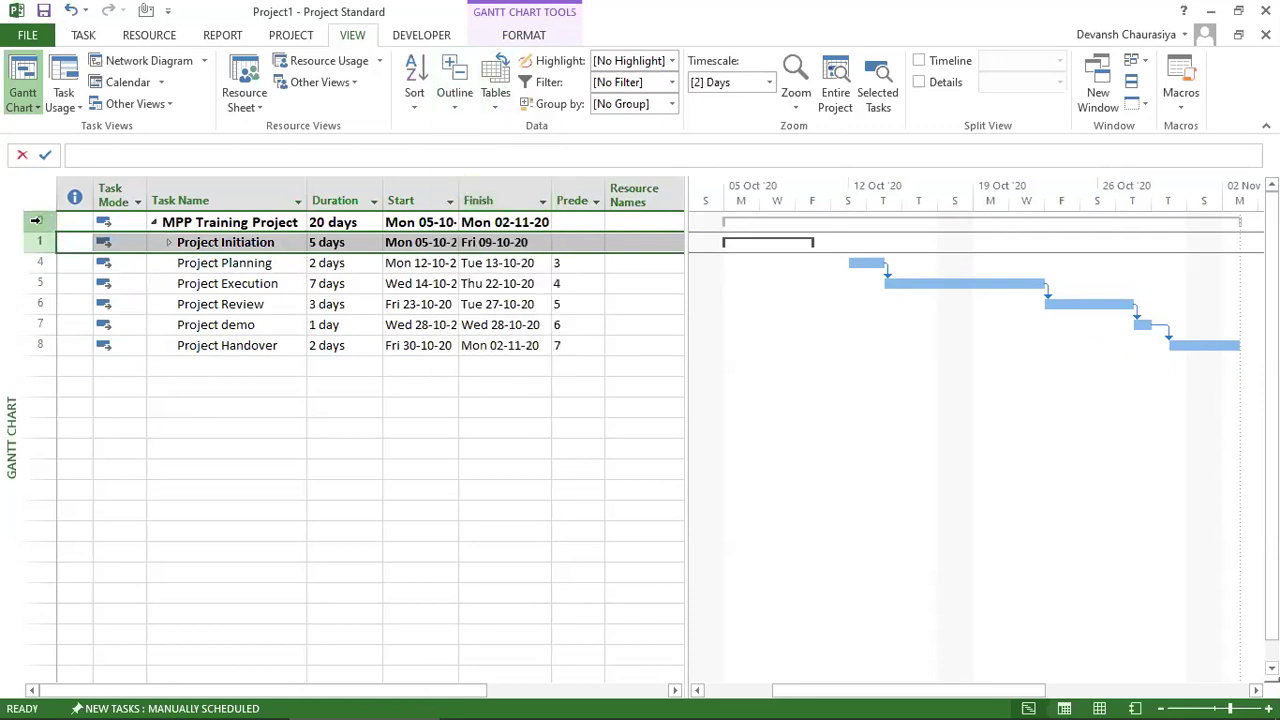
Step: Select rows 0 to 8 and show all subtasks, revealing Requirement gathering and Team building
click(37, 221)
drag(37, 221, 30, 345)
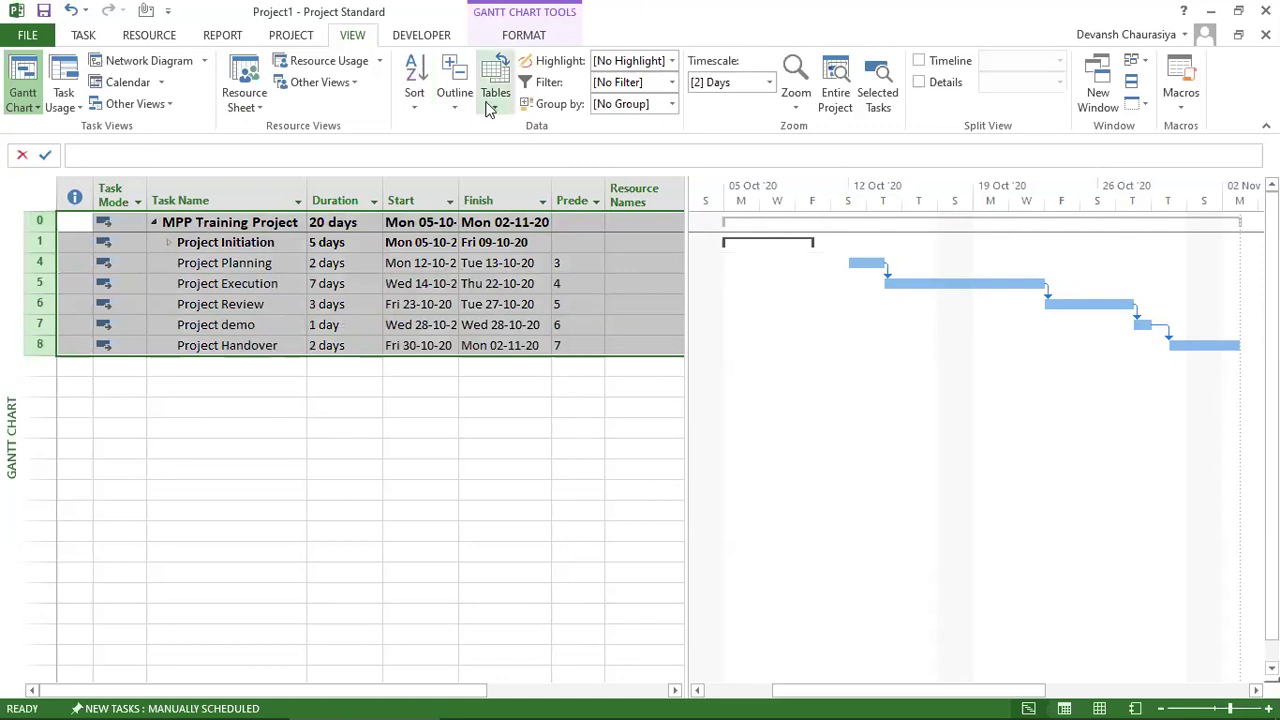
click(452, 100)
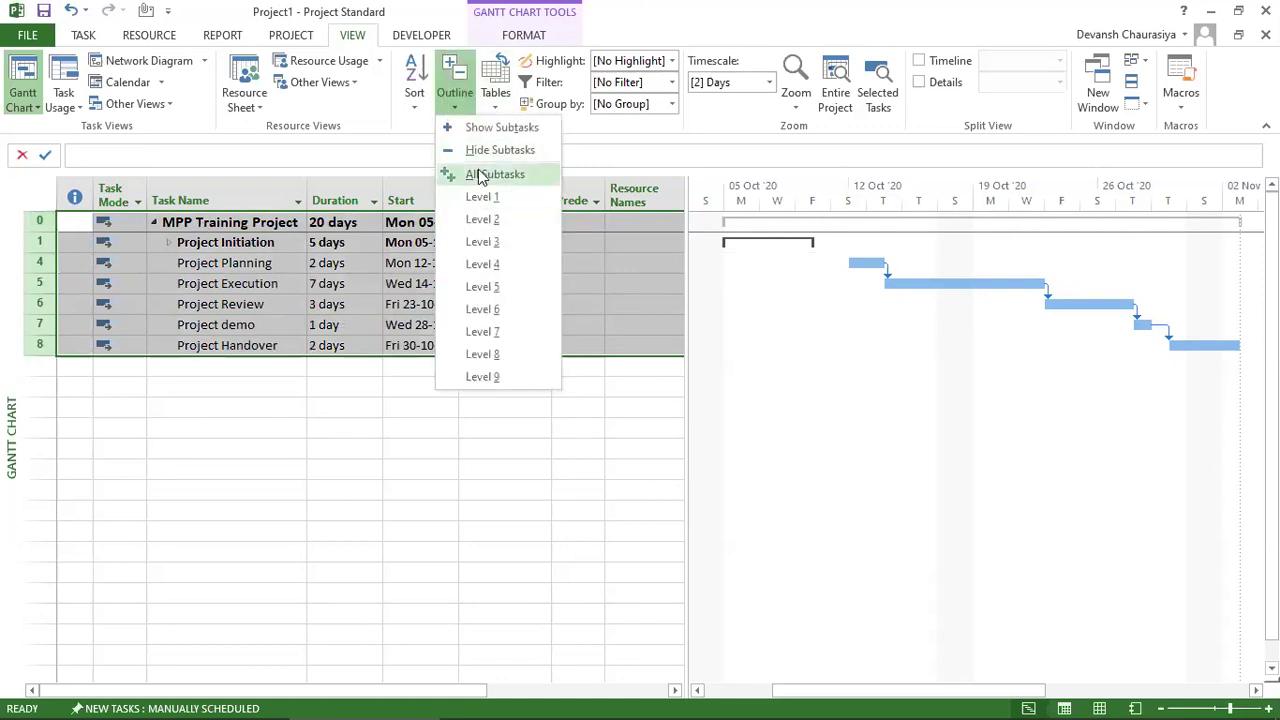
click(478, 171)
drag(210, 264, 212, 306)
click(245, 388)
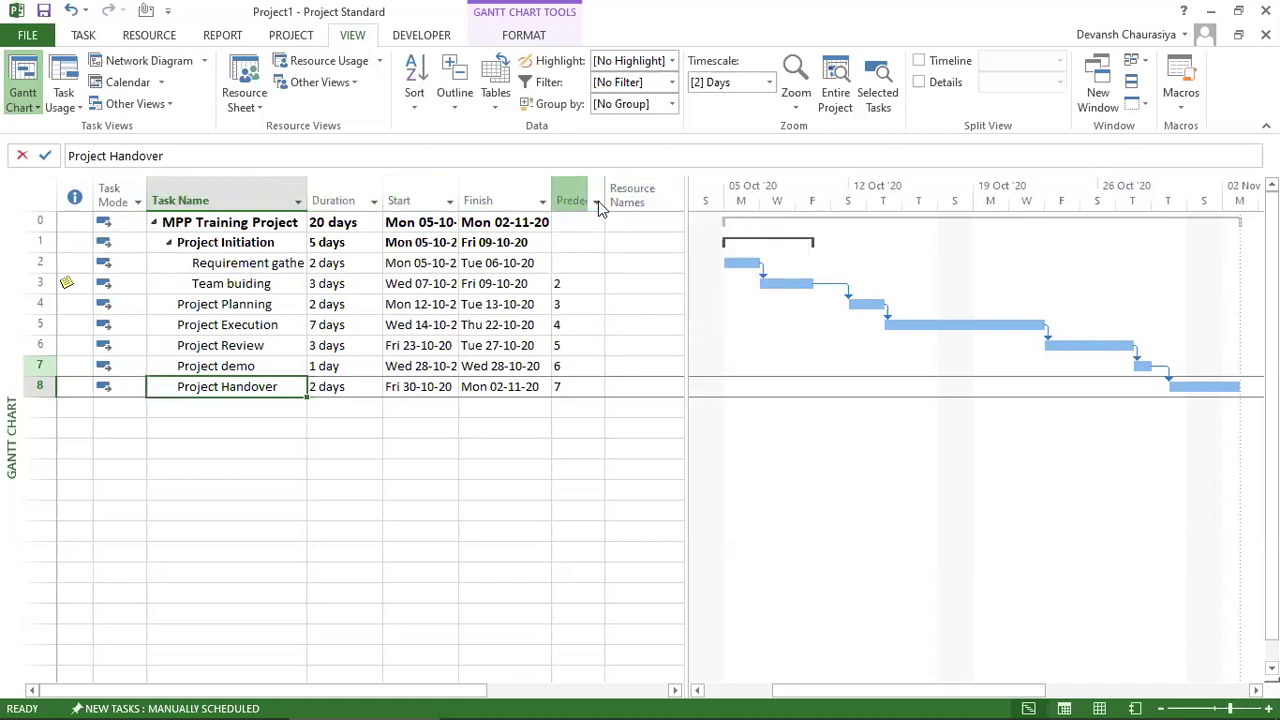
Step: Widen the task table, try a resource on the summary row, and clear it after the budget-resource error
drag(682, 229, 756, 228)
click(652, 222)
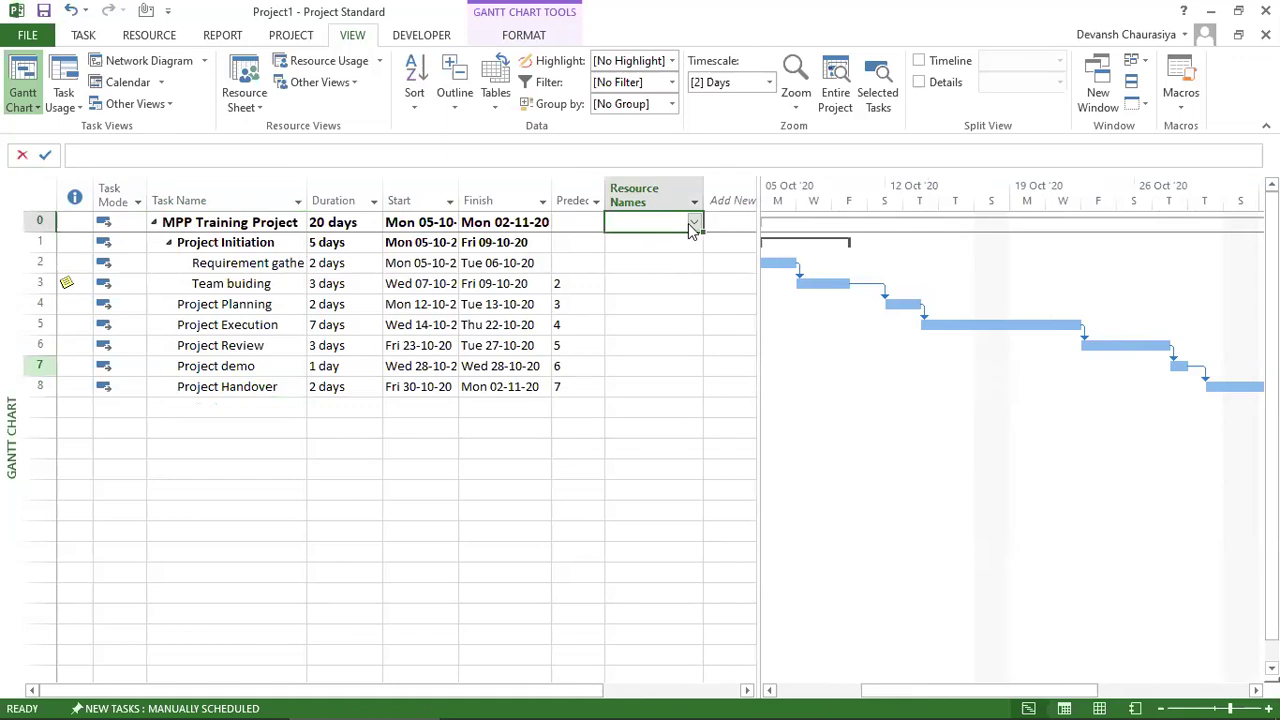
click(696, 222)
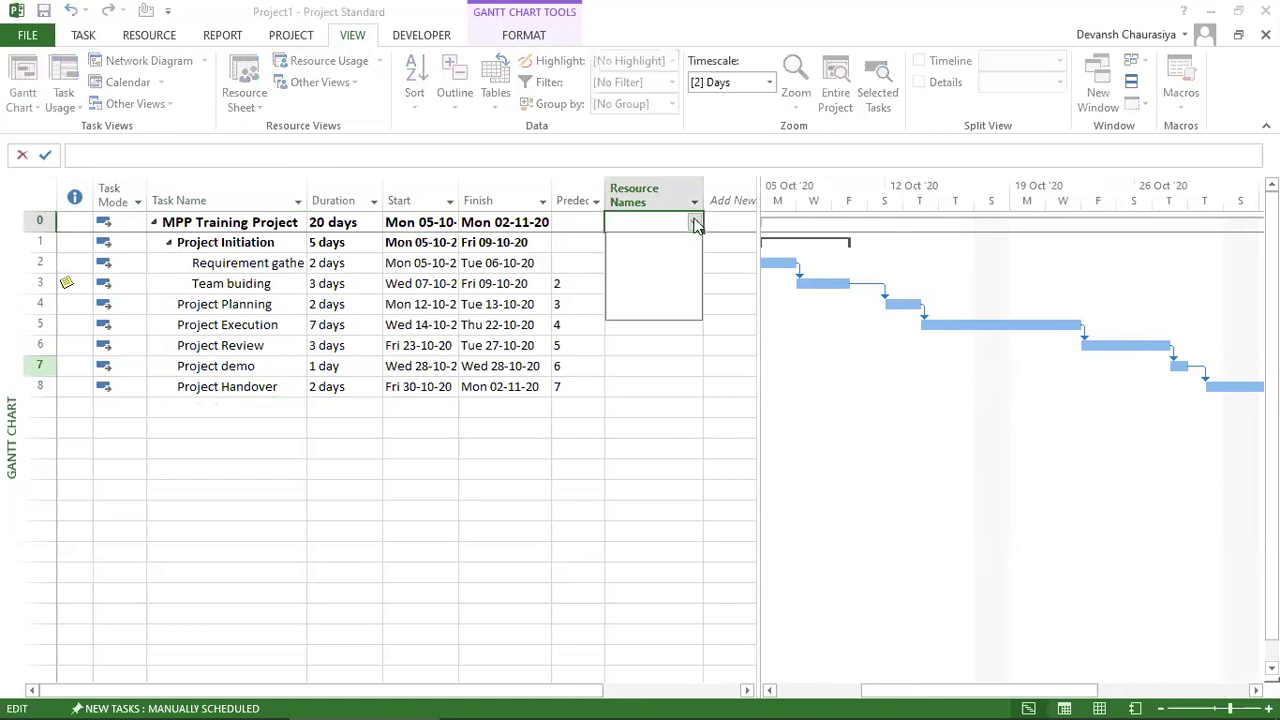
click(645, 275)
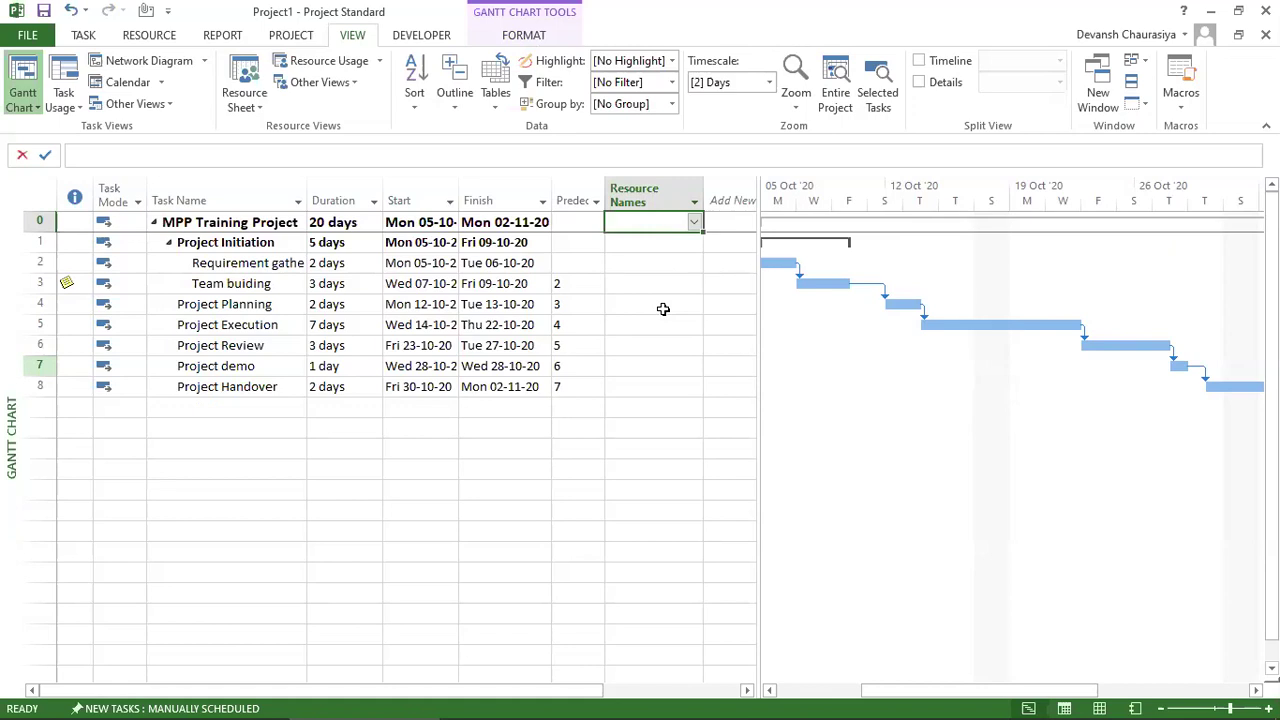
text(Jack)
key(Return)
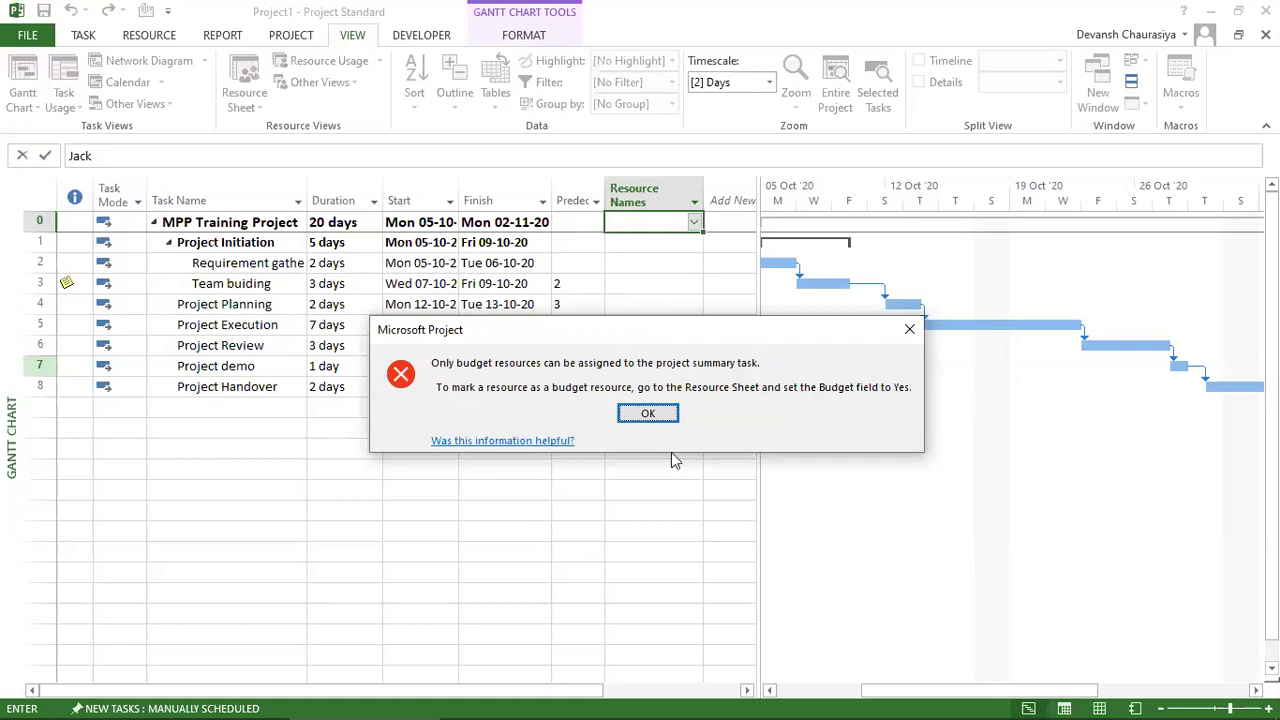
click(648, 413)
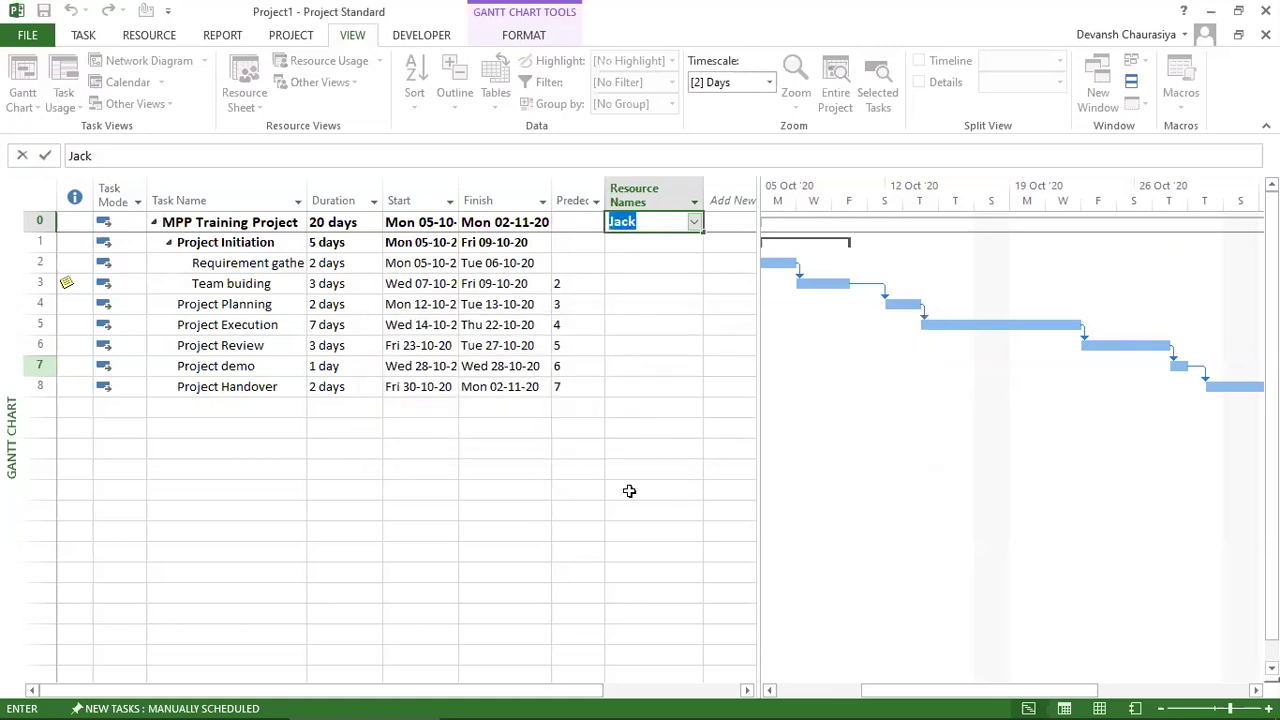
key(BackSpace)
click(606, 240)
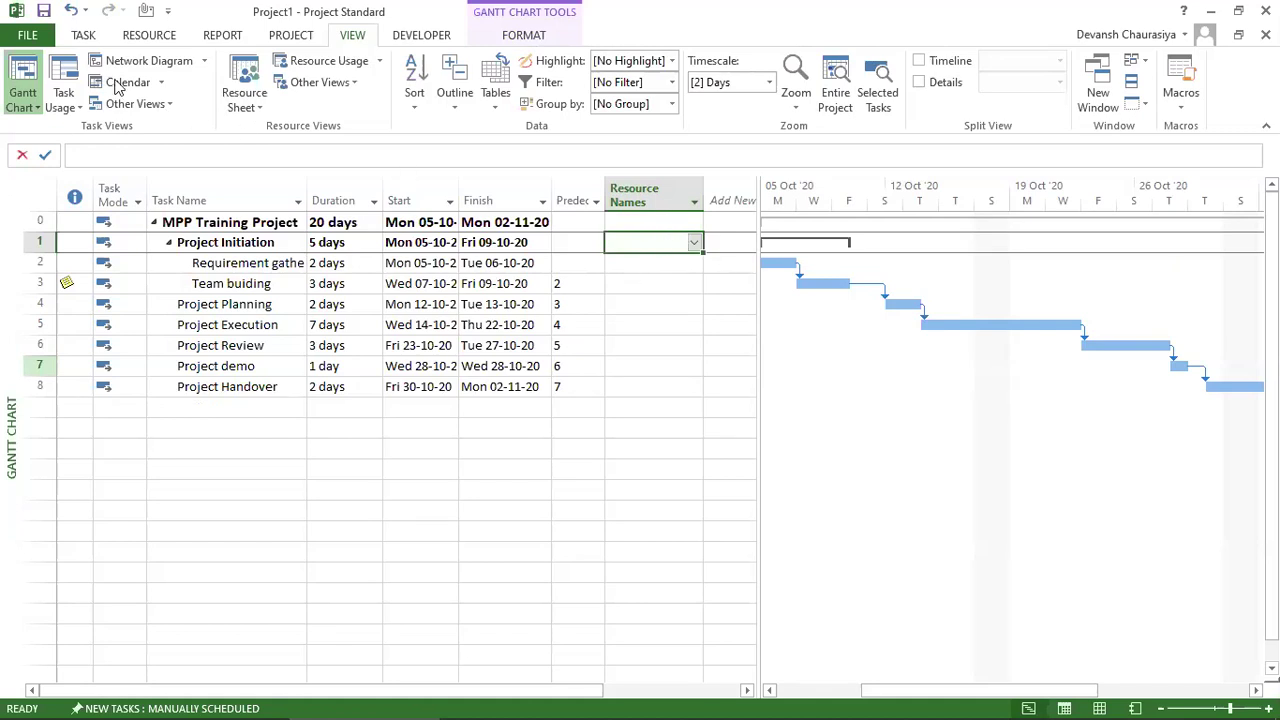
Step: On the Resource tab, look over Assign Resources and the views list, then open Resource Pool options
click(148, 36)
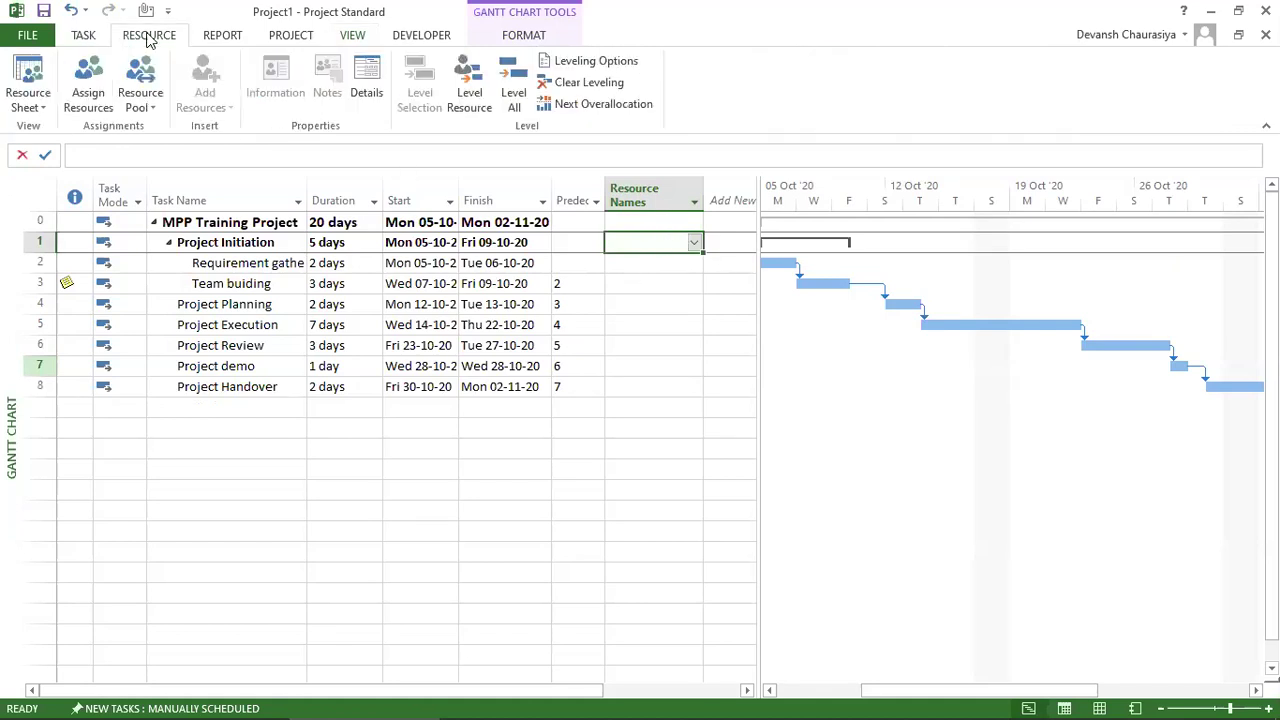
click(95, 92)
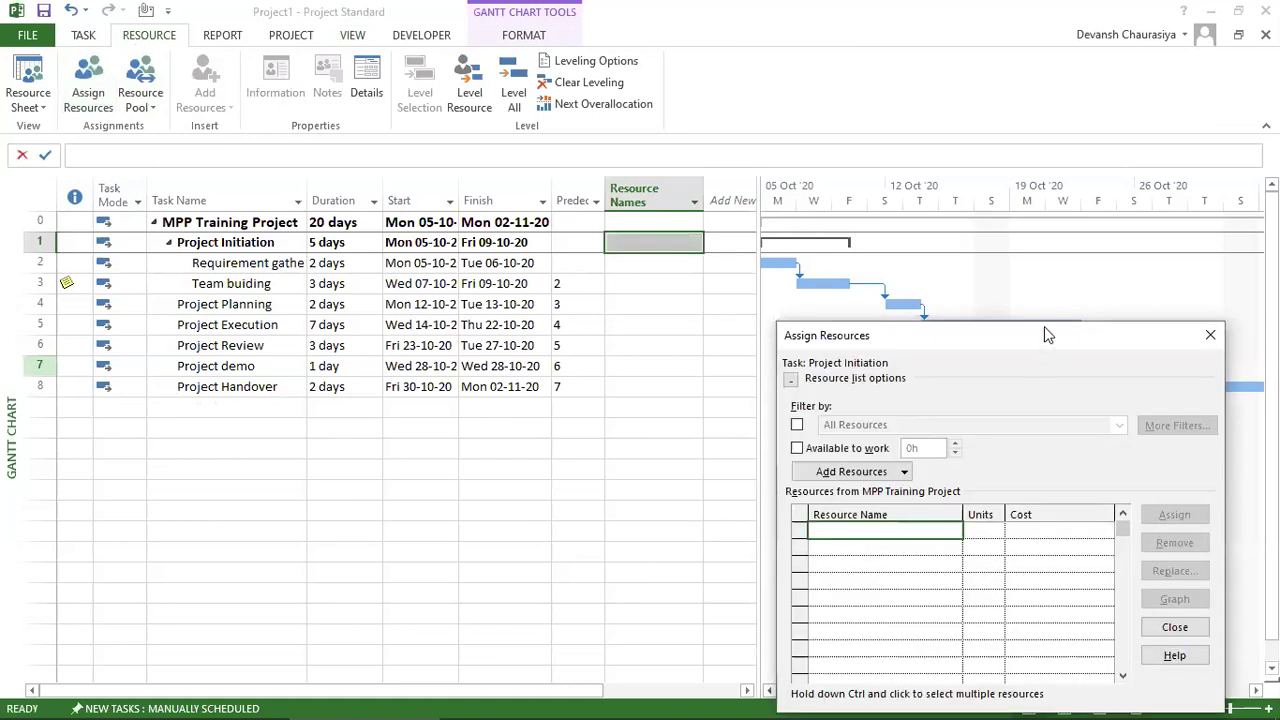
drag(1044, 335, 1049, 147)
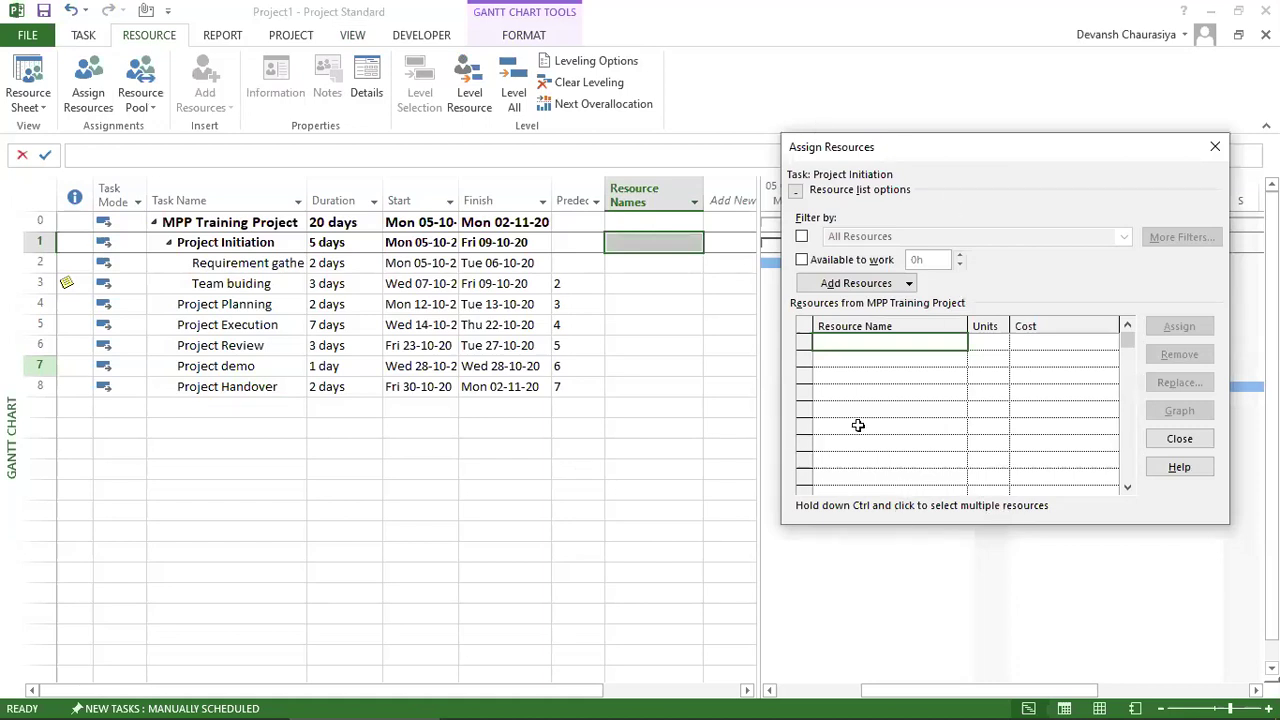
click(1215, 148)
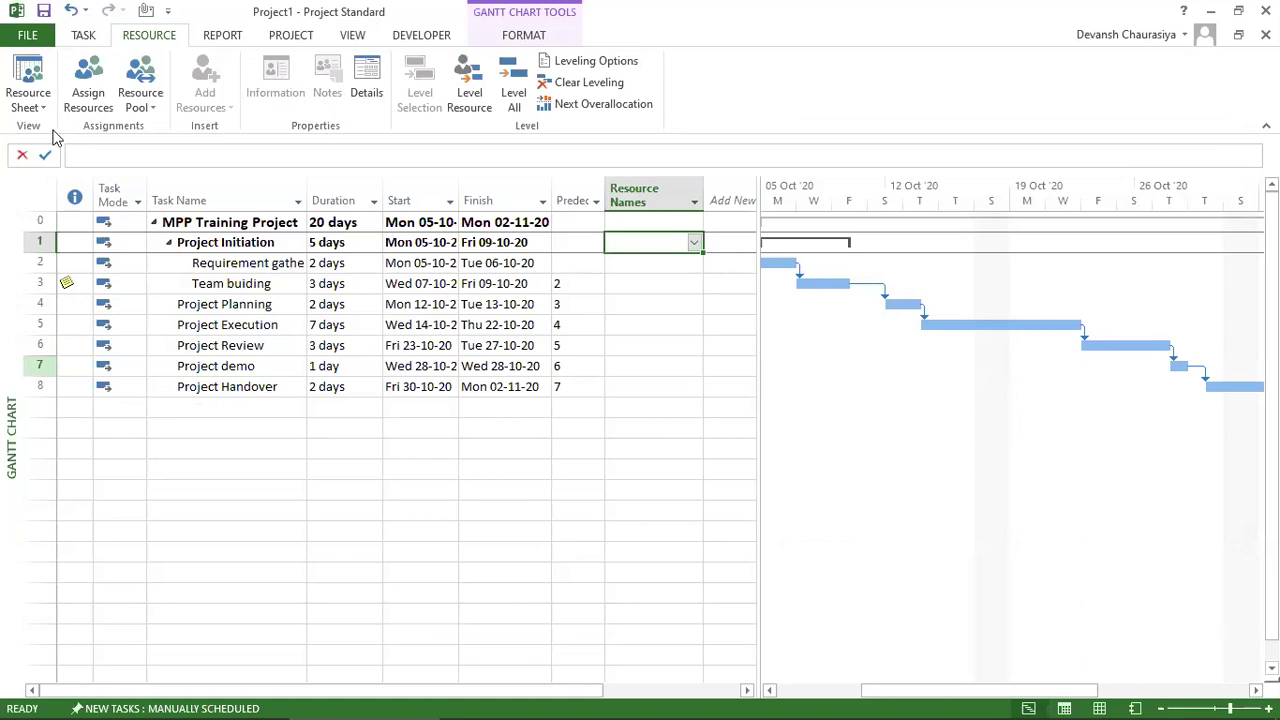
click(48, 101)
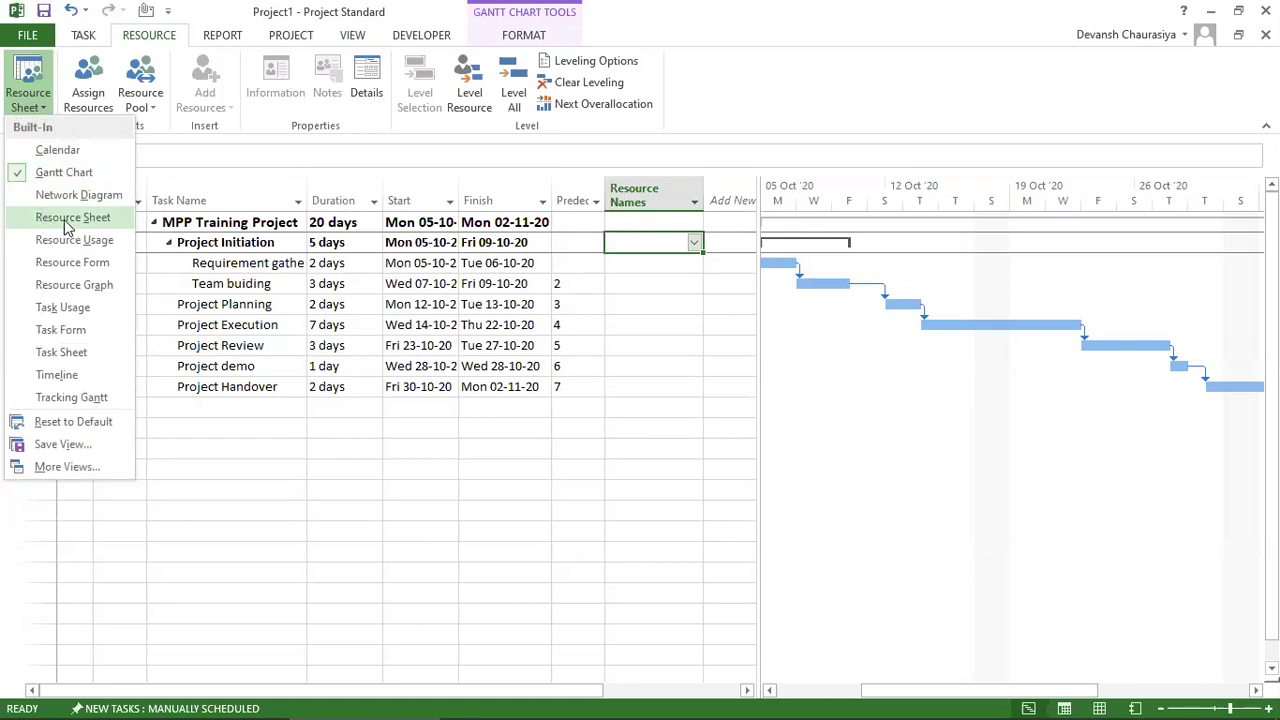
click(236, 250)
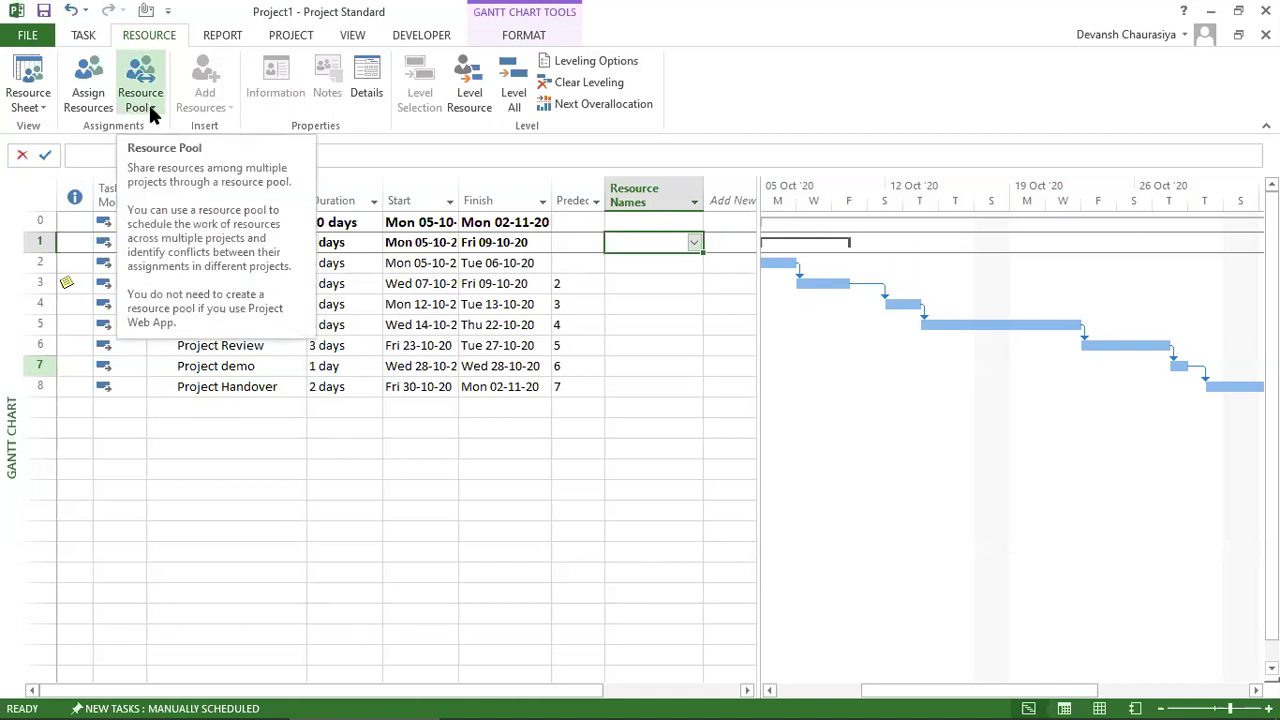
click(150, 110)
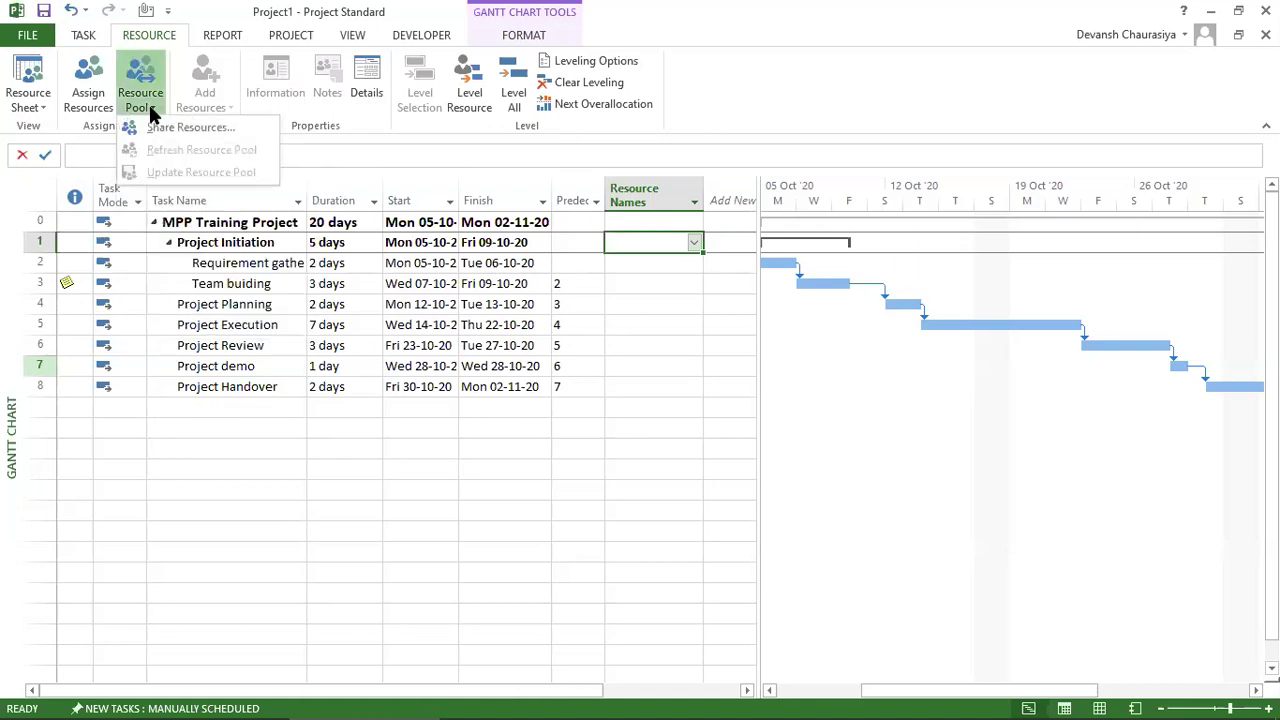
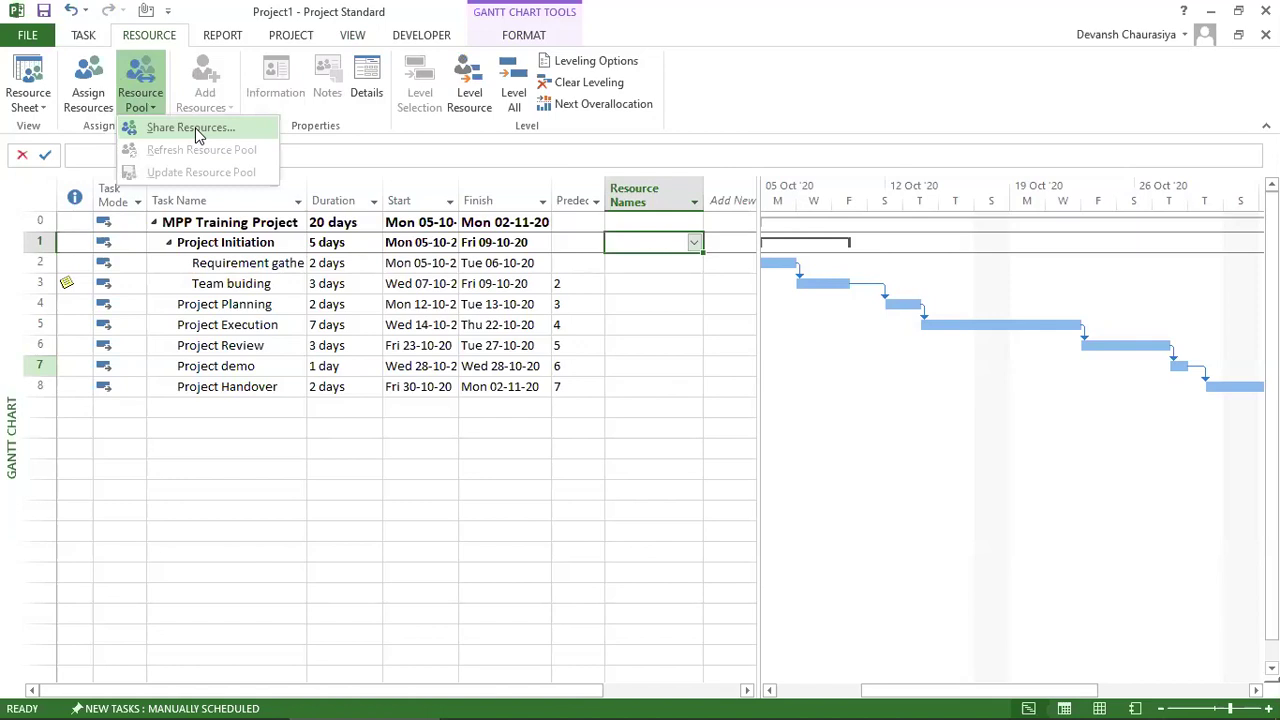
Step: Switch from the Gantt chart to the Resource Sheet view and select the first Resource Name cell
click(43, 108)
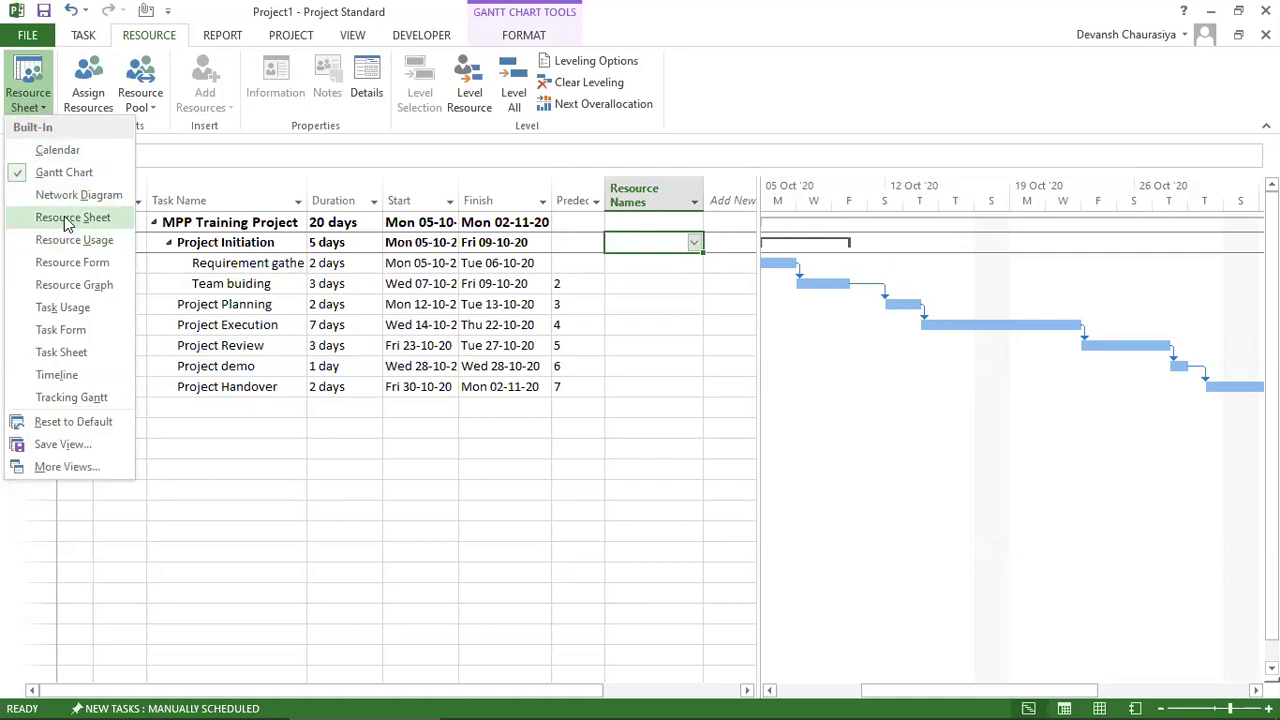
click(66, 222)
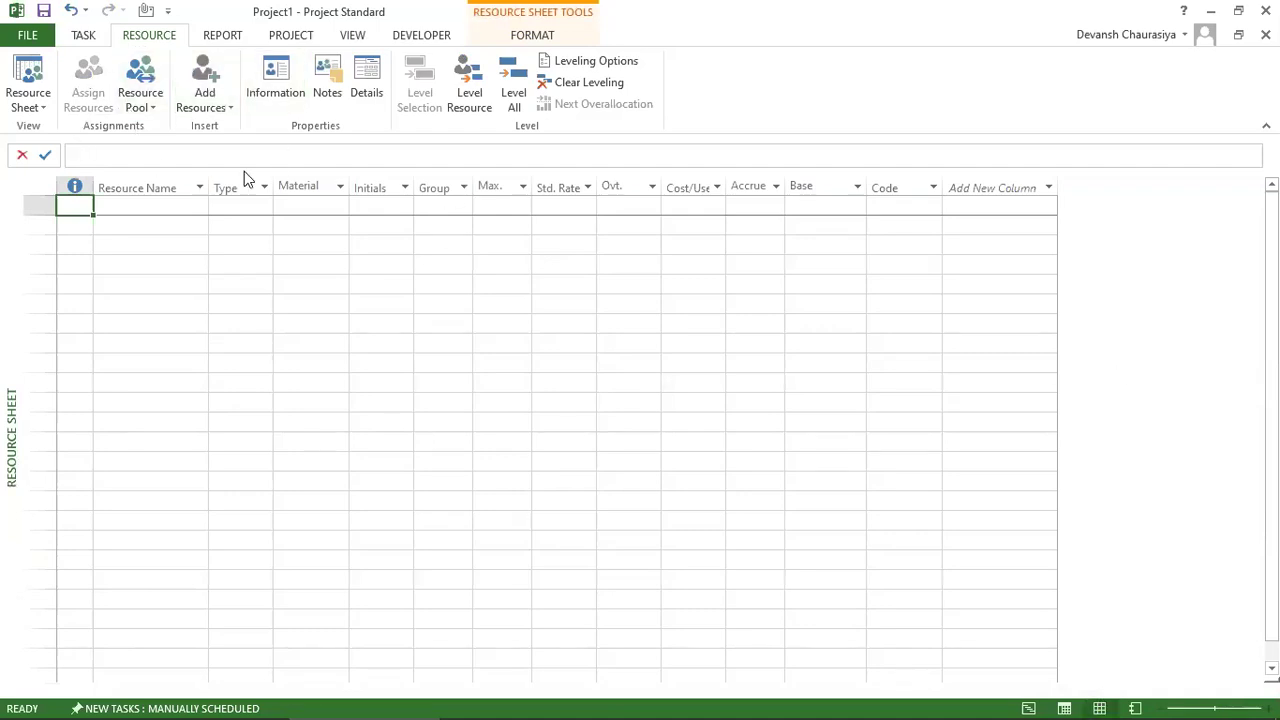
click(162, 207)
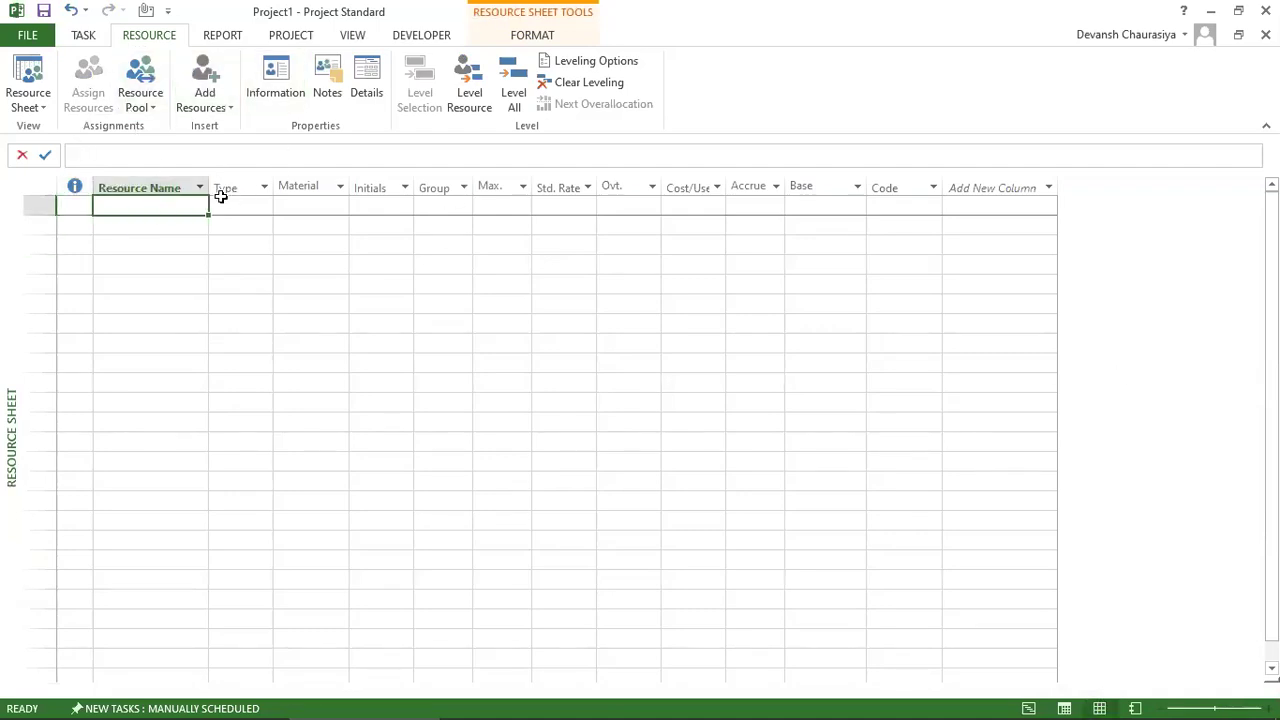
Step: Enter the first team member's name and keep its resource type as Work
text(Jac)
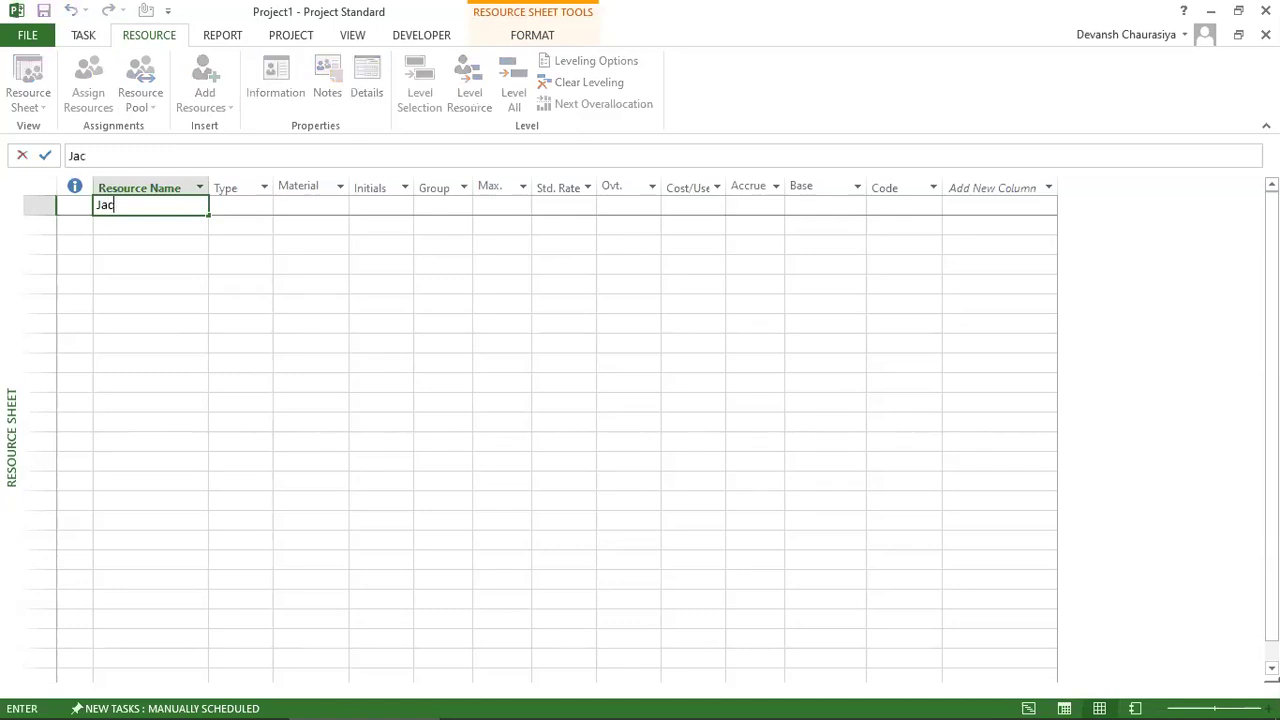
text(k Dorsan)
key(Tab)
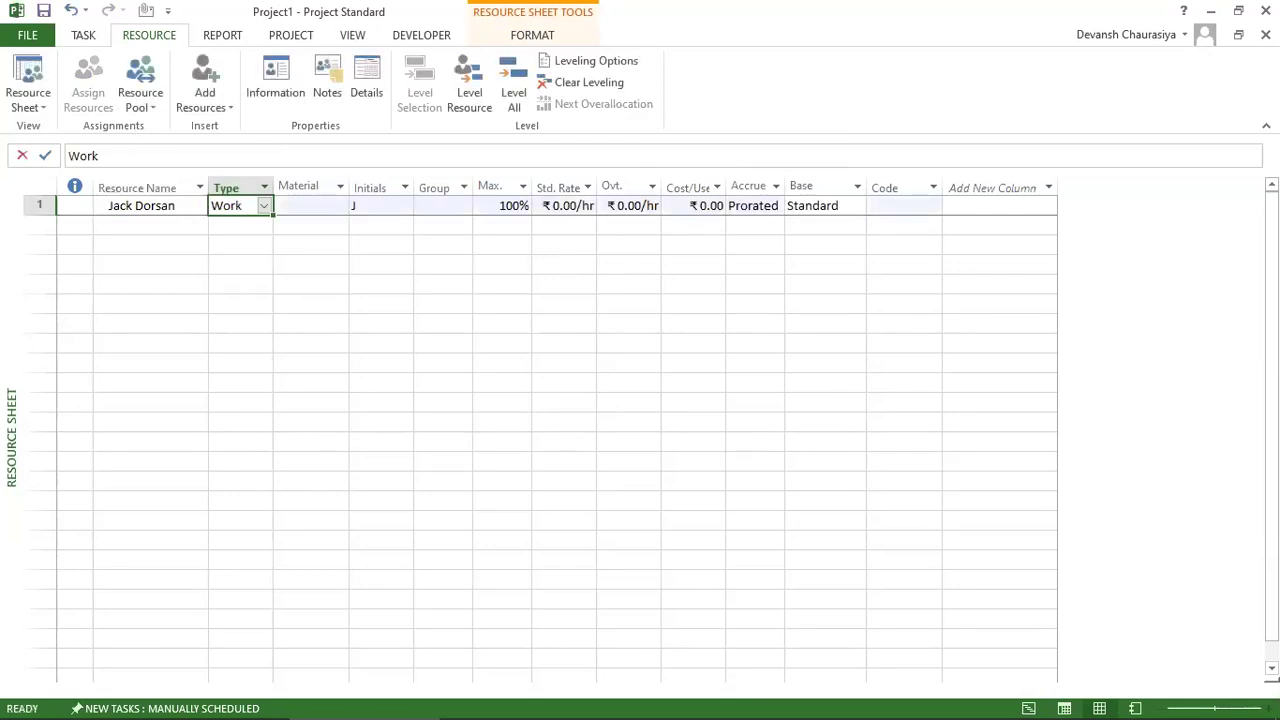
click(265, 206)
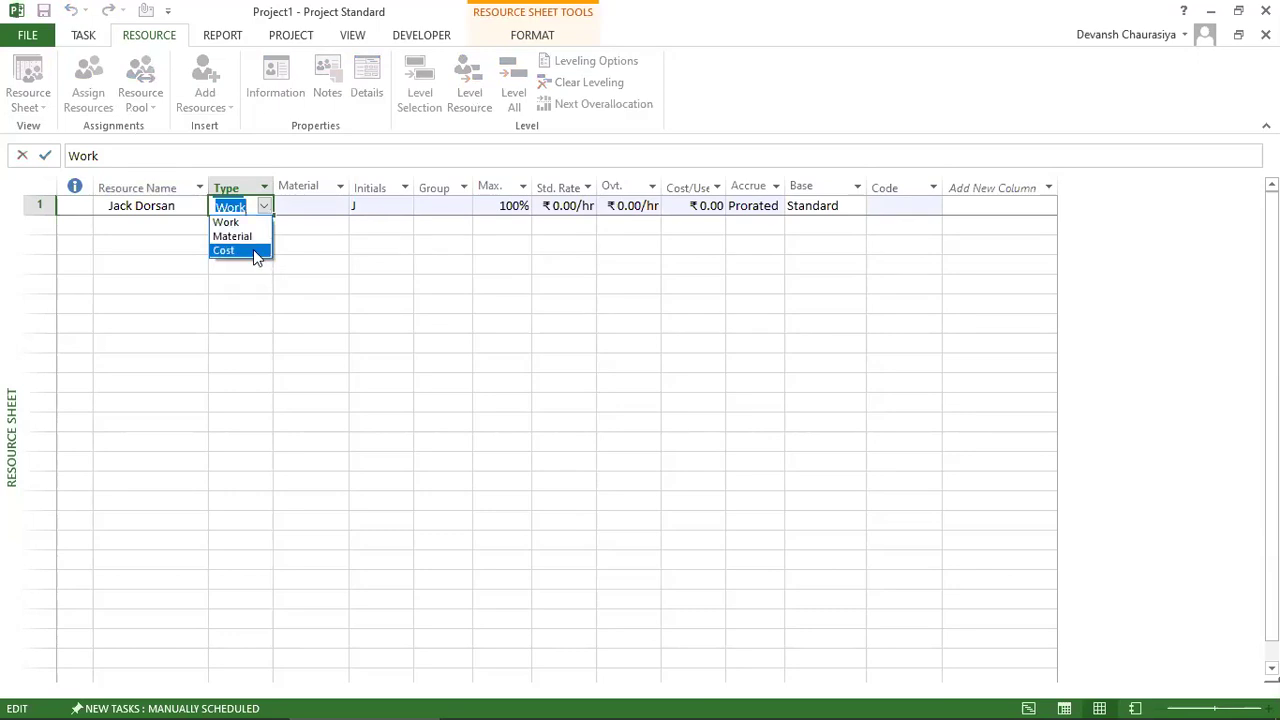
click(256, 223)
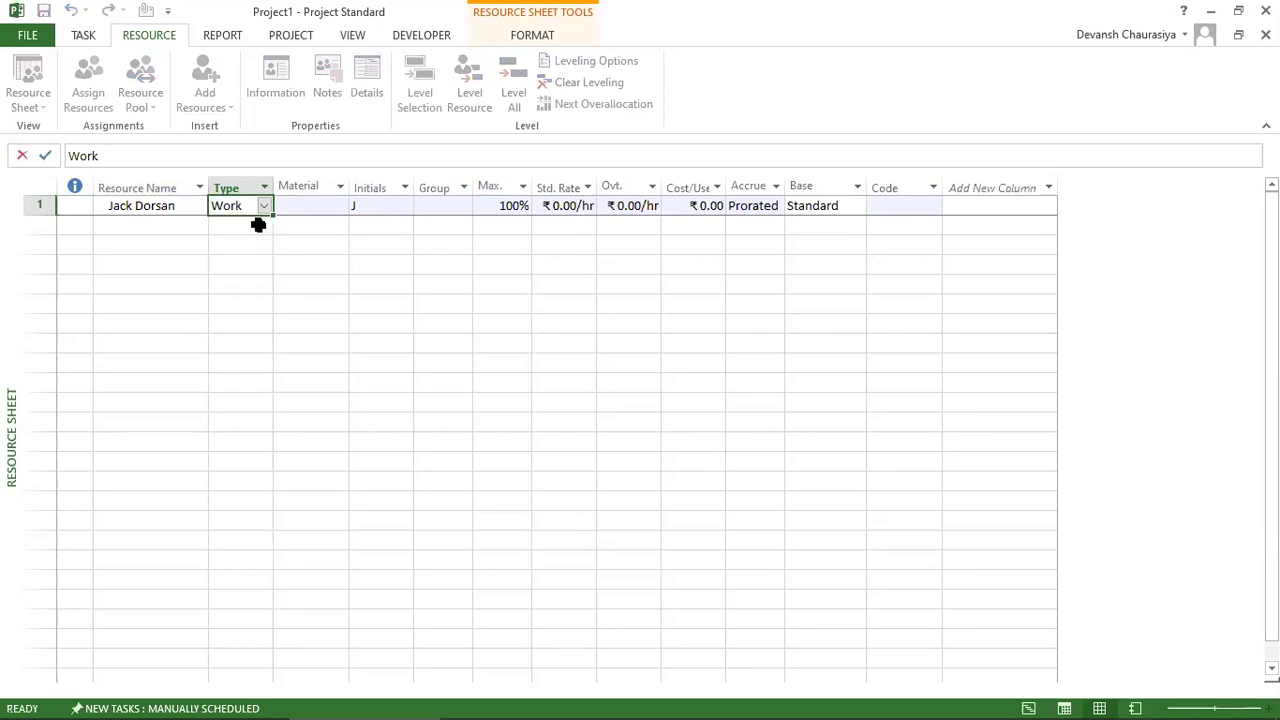
click(323, 206)
Step: Correct the first resource's initials to JD and leave its Group field empty
click(400, 205)
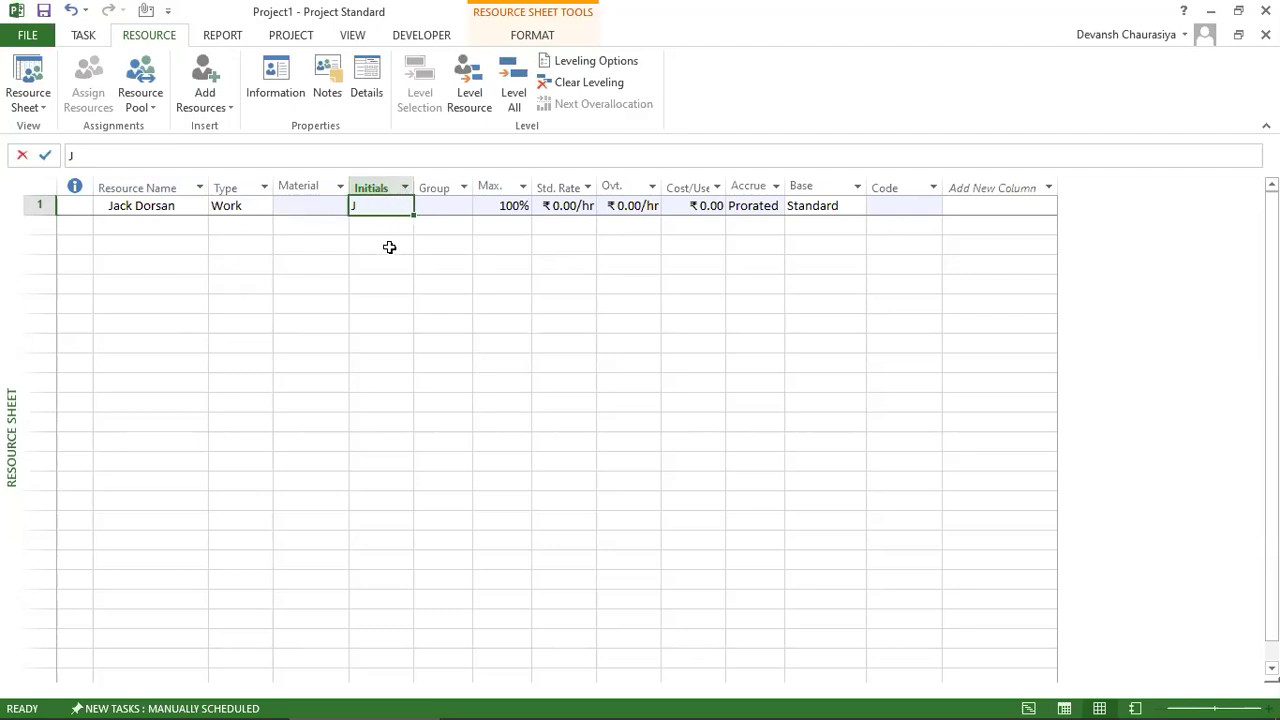
text(JD)
key(Escape)
text(D)
key(Tab)
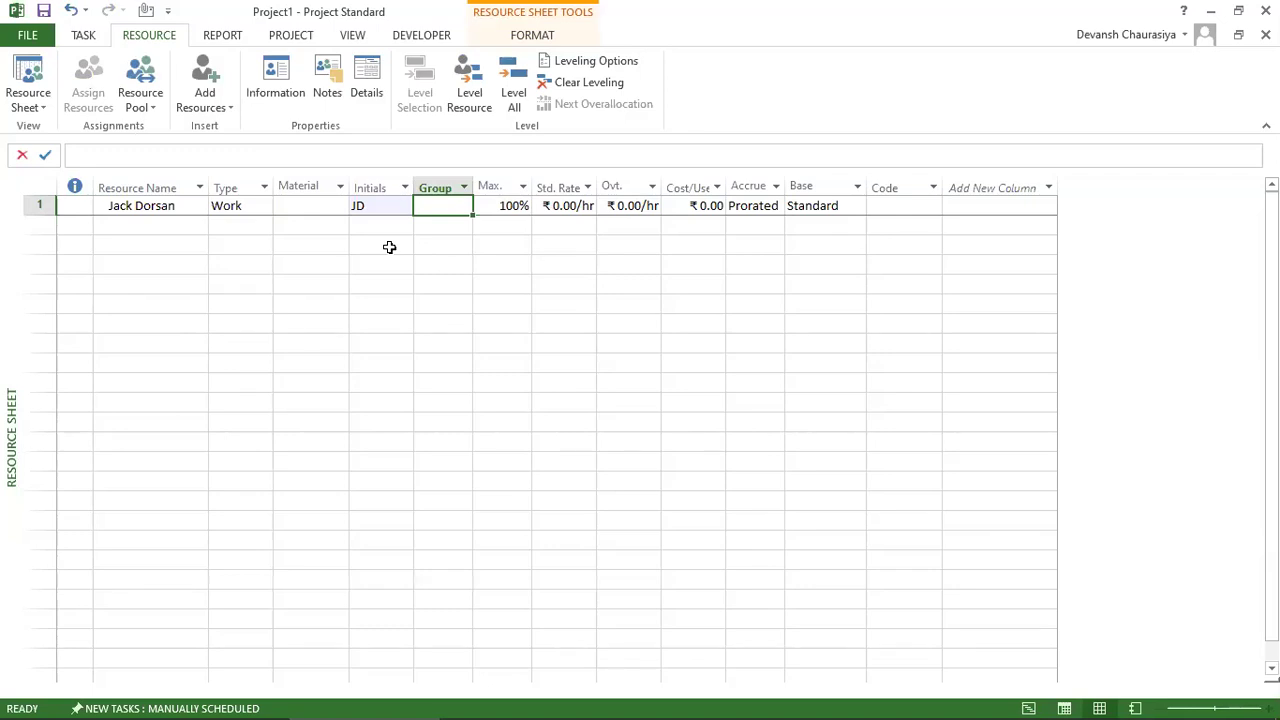
text(A)
key(BackSpace)
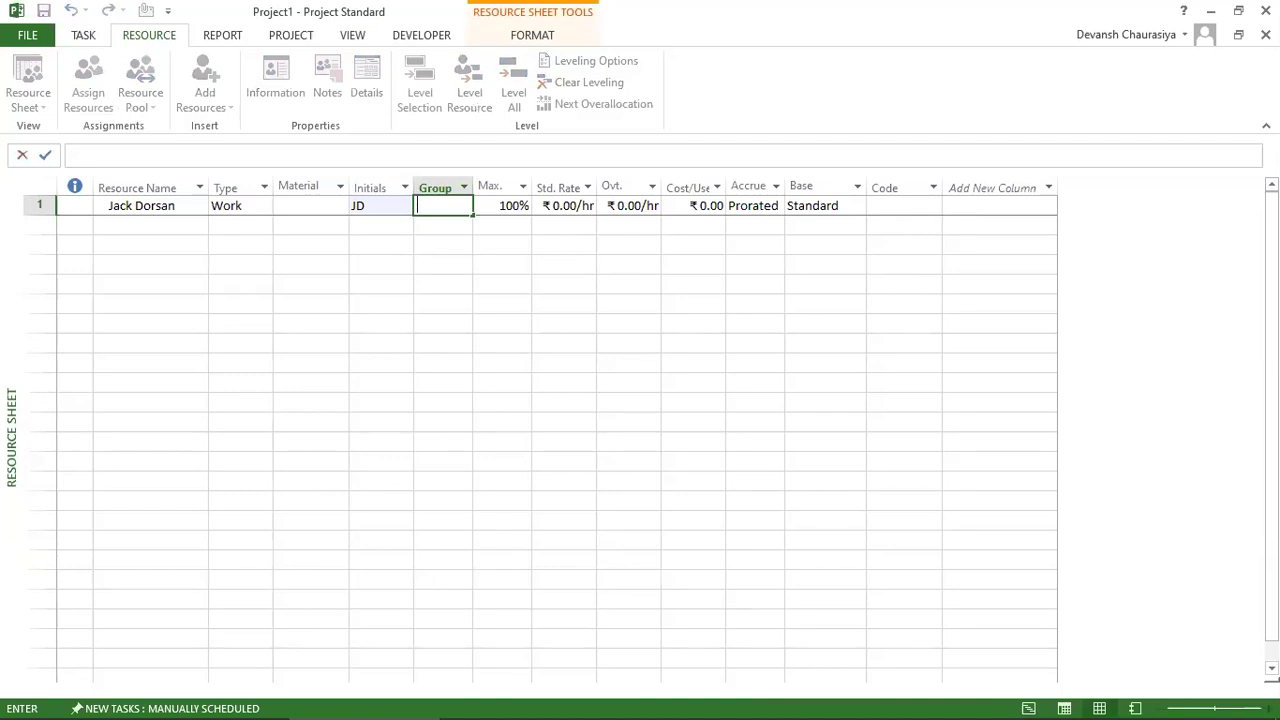
key(Tab)
key(Left)
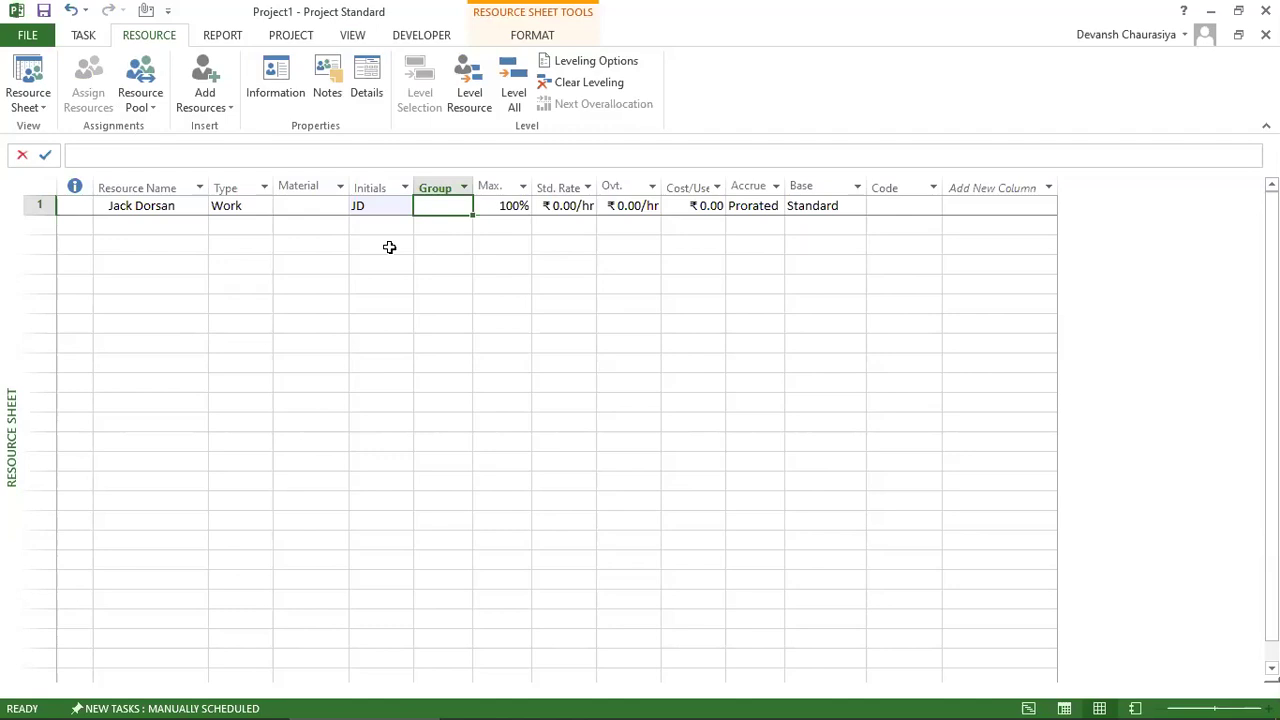
key(Tab)
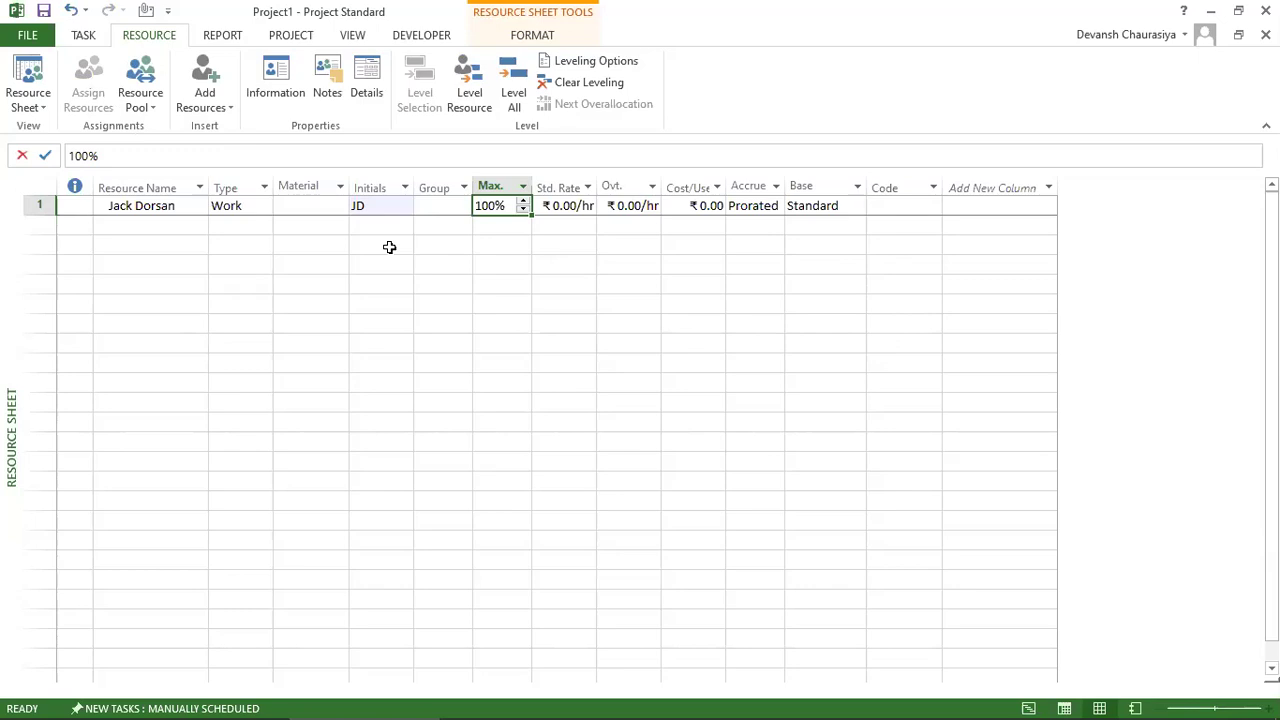
key(Tab)
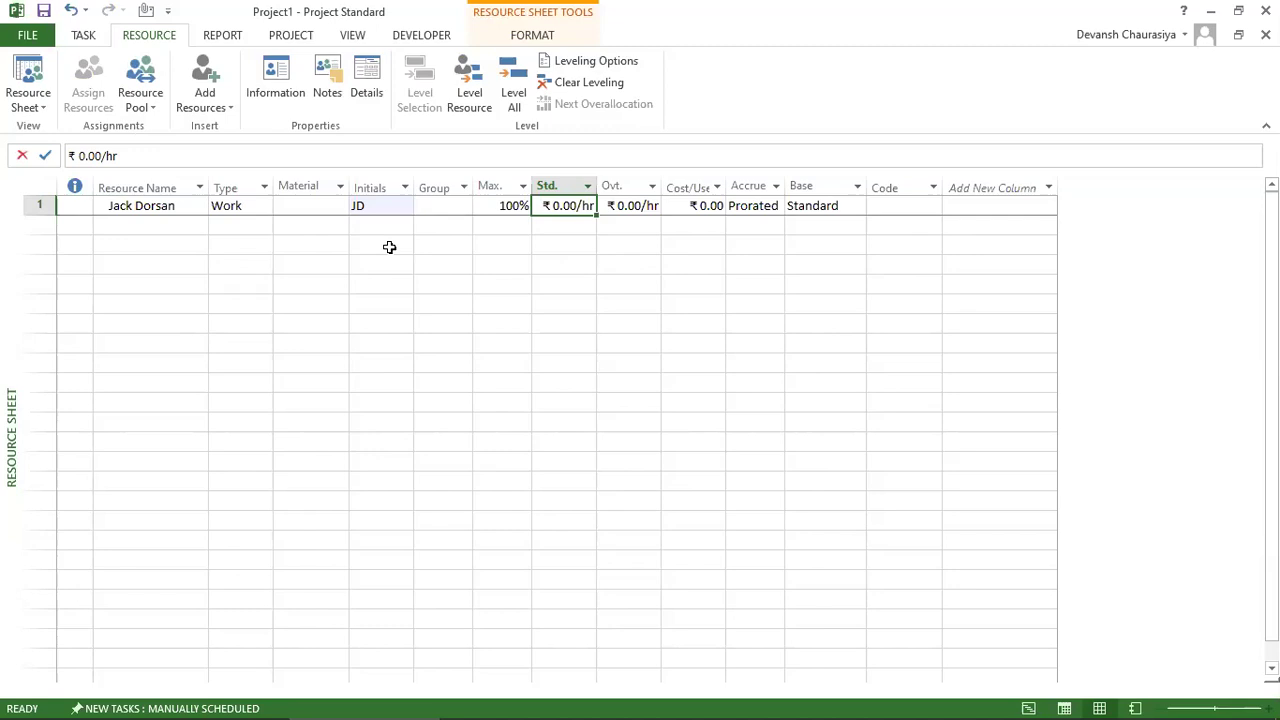
key(shift+Tab)
key(shift+Tab)
key(shift+Tab)
key(shift+Tab)
key(shift+Tab)
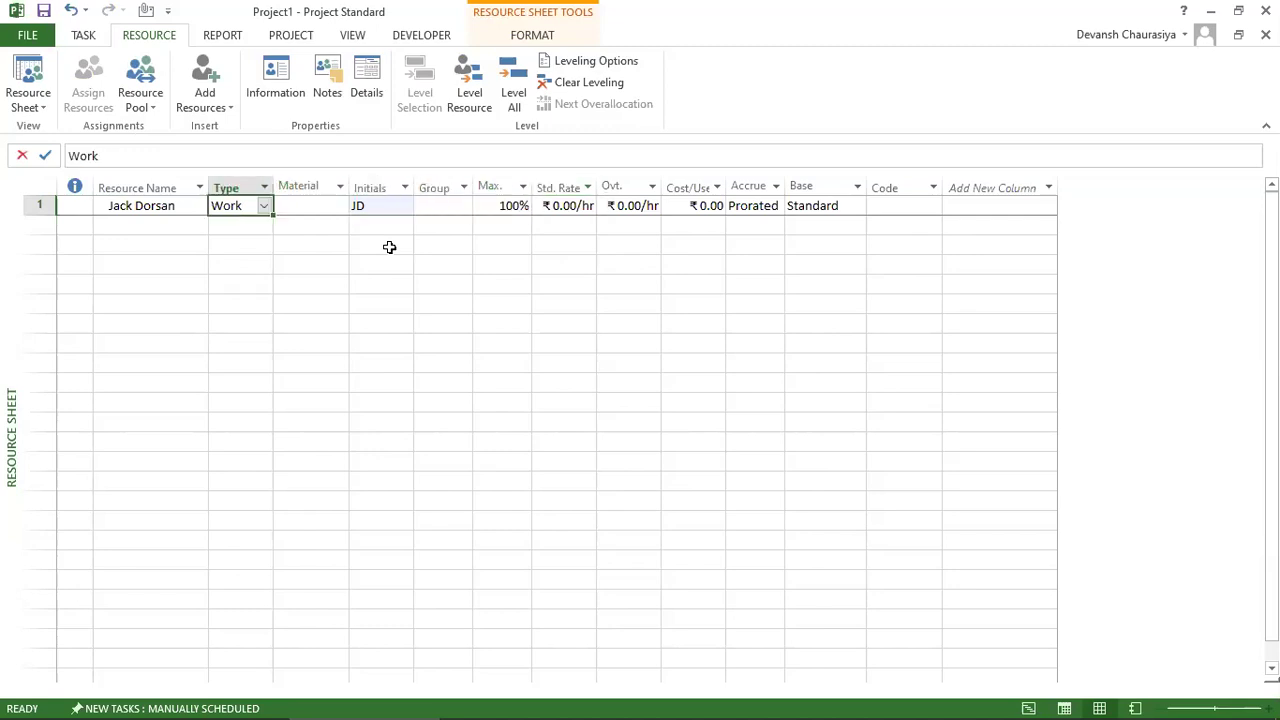
key(shift+Tab)
key(Down)
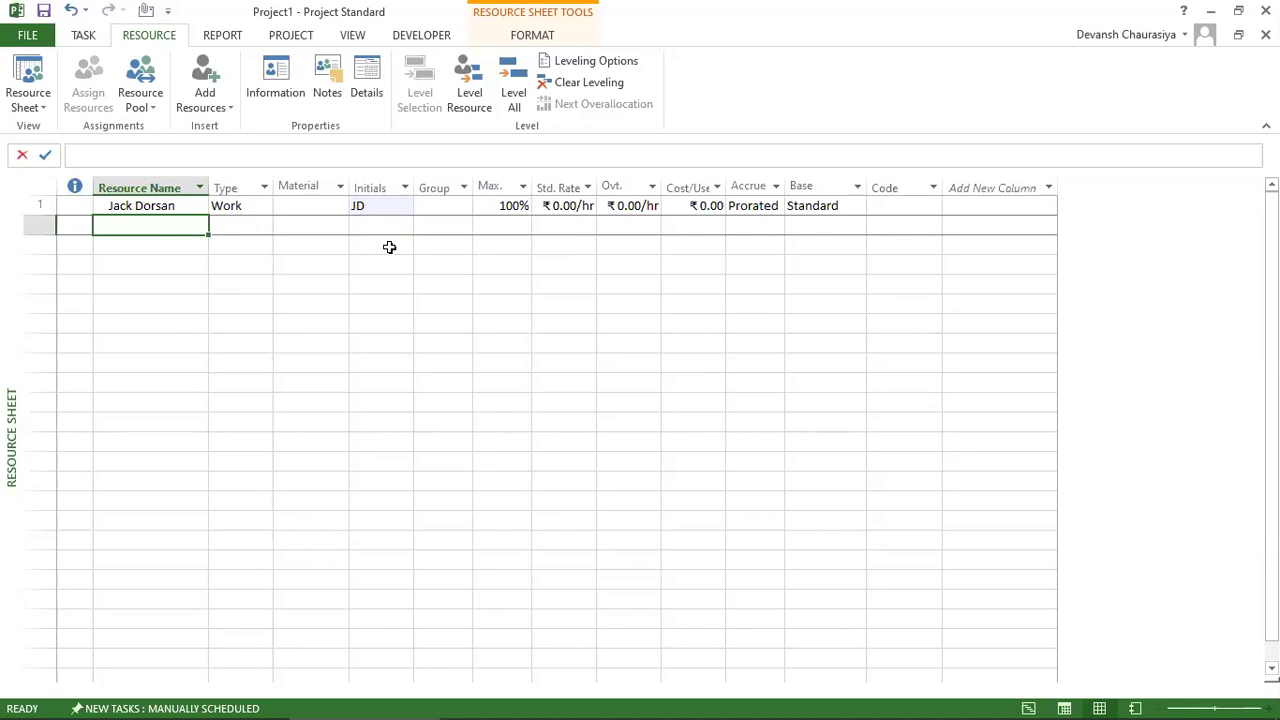
Step: Add the second team member as a new resource row on the sheet
text(Rose)
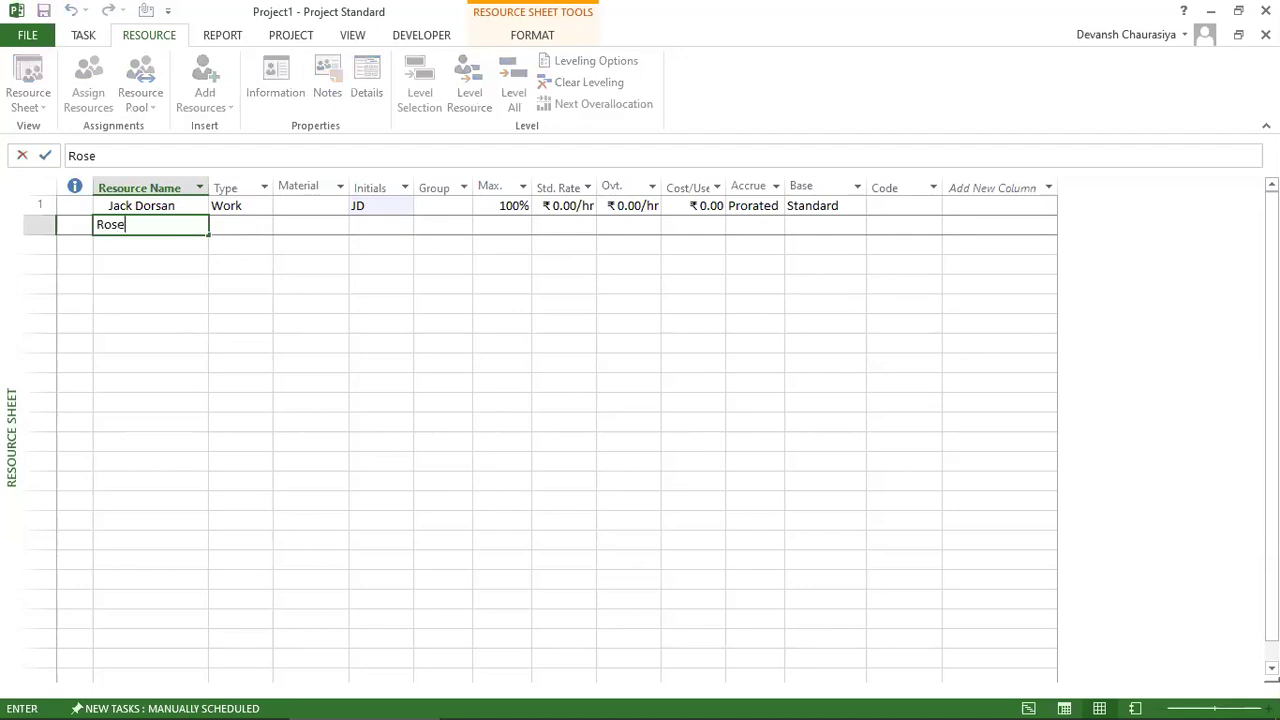
key(Return)
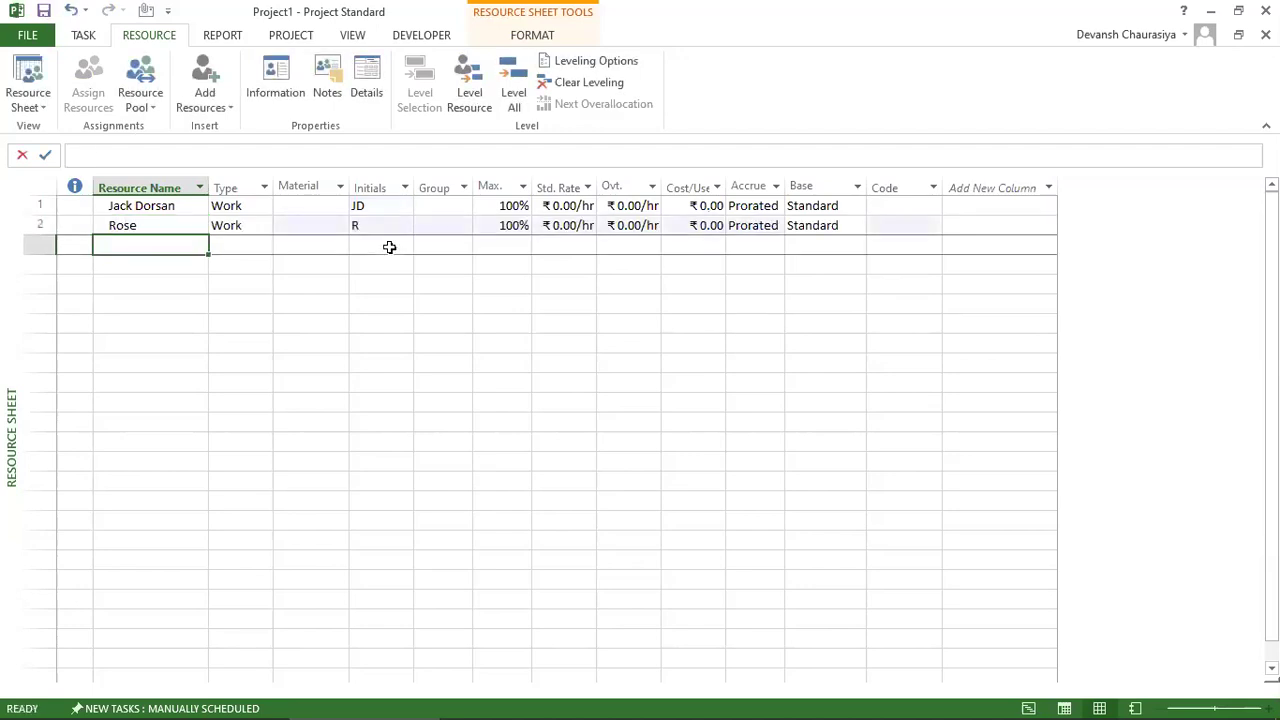
key(Up)
key(Tab)
key(Tab)
key(Tab)
key(shift+Tab)
key(shift+Tab)
key(shift+Tab)
key(Down)
key(Up)
key(Tab)
key(Tab)
key(Tab)
key(Tab)
key(Tab)
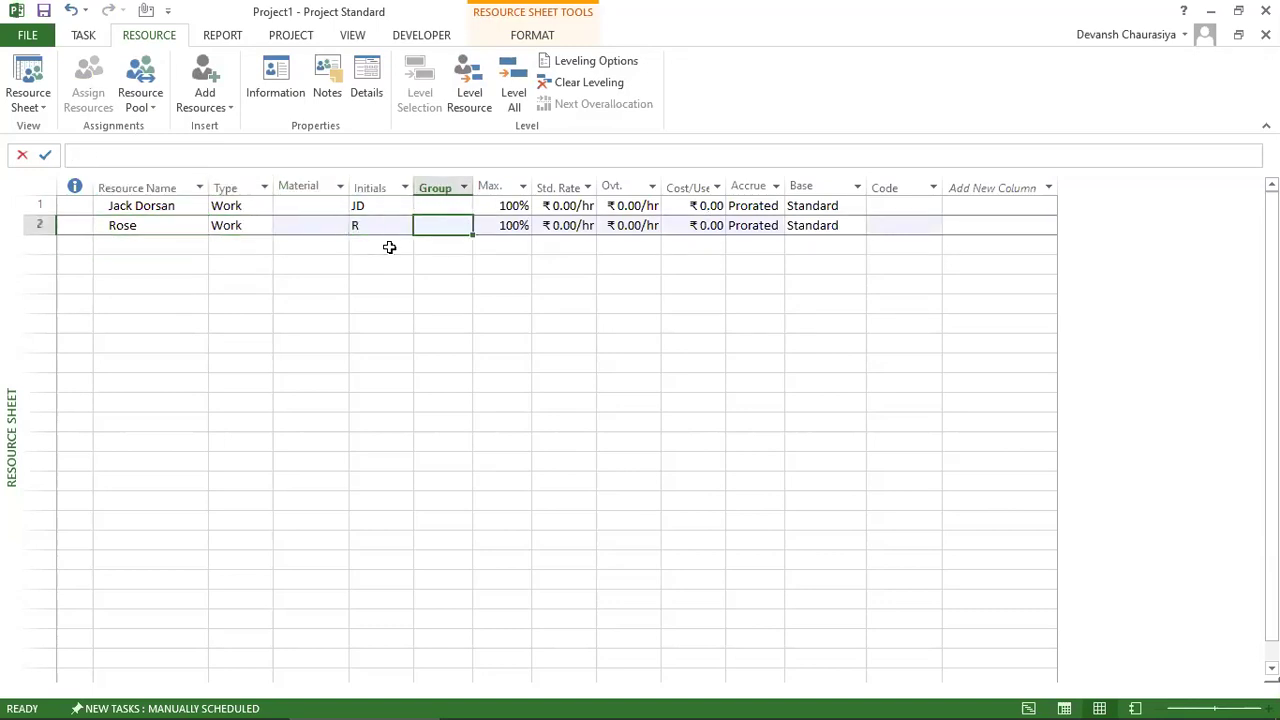
key(shift+Tab)
key(shift+Tab)
key(shift+Tab)
key(shift+Tab)
key(Down)
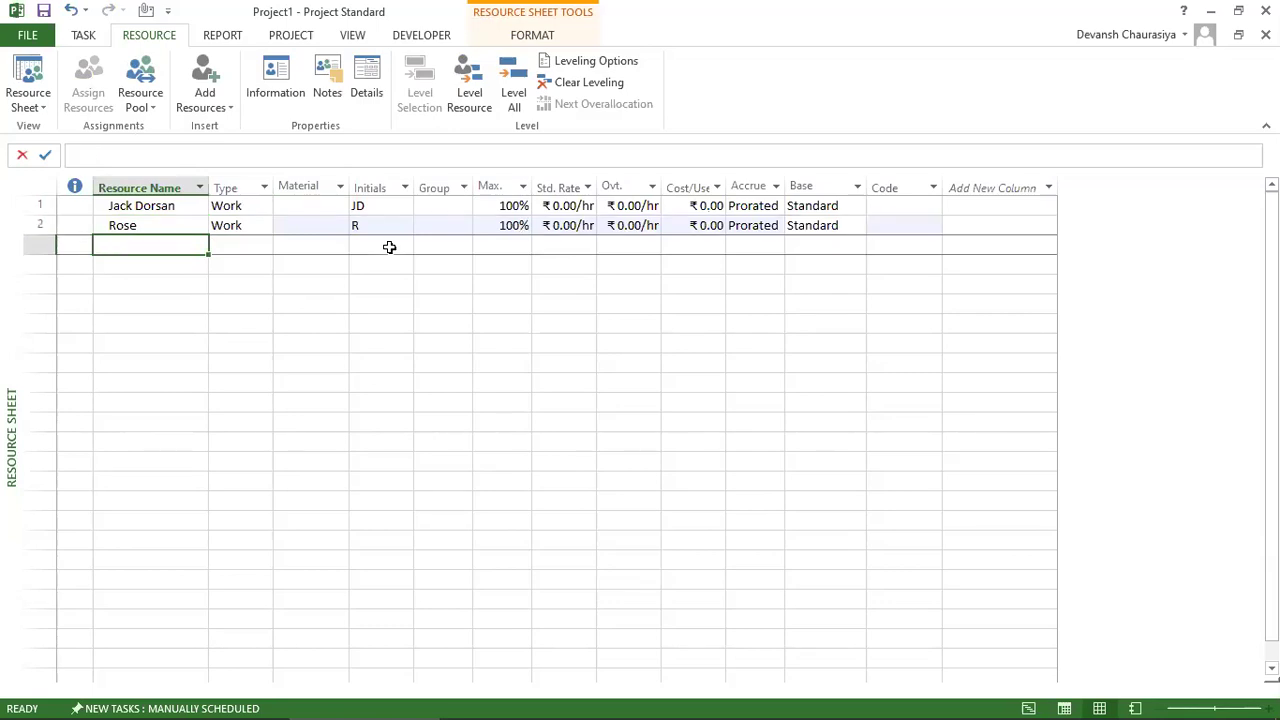
Step: Enter the third and fourth team members' names as resources
text(Tony Stark)
key(Return)
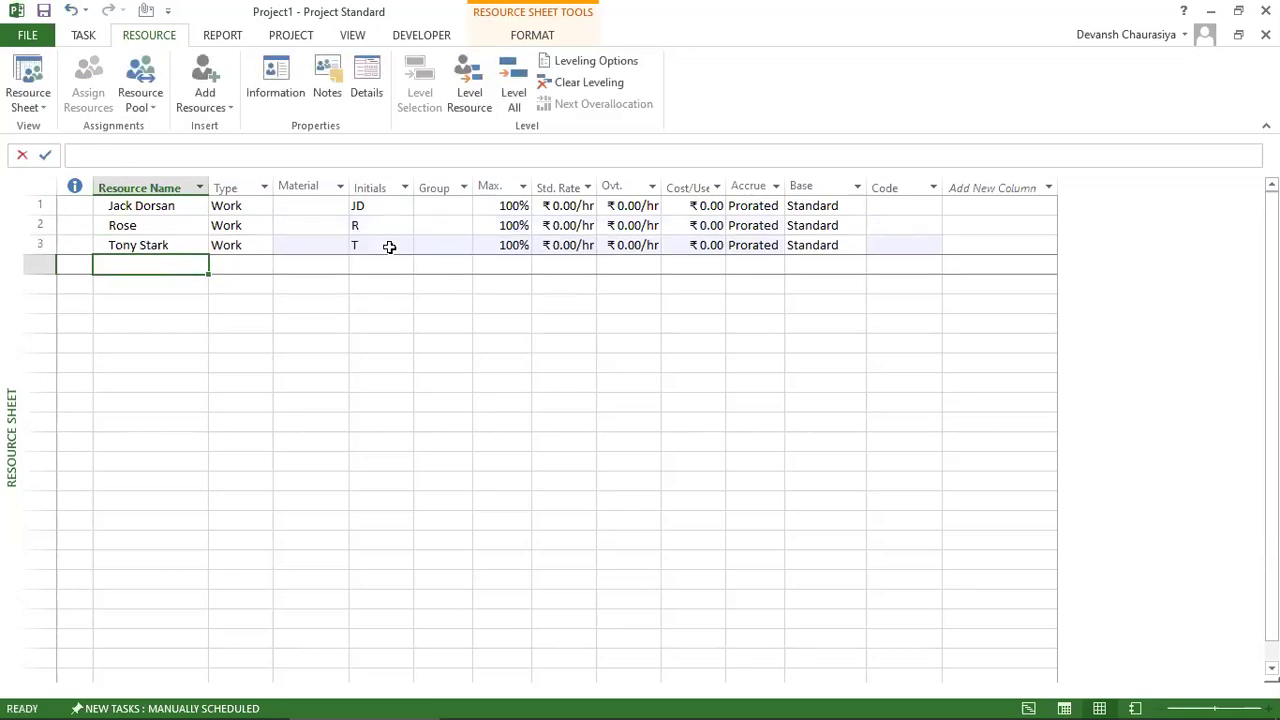
text(Pepper Potts)
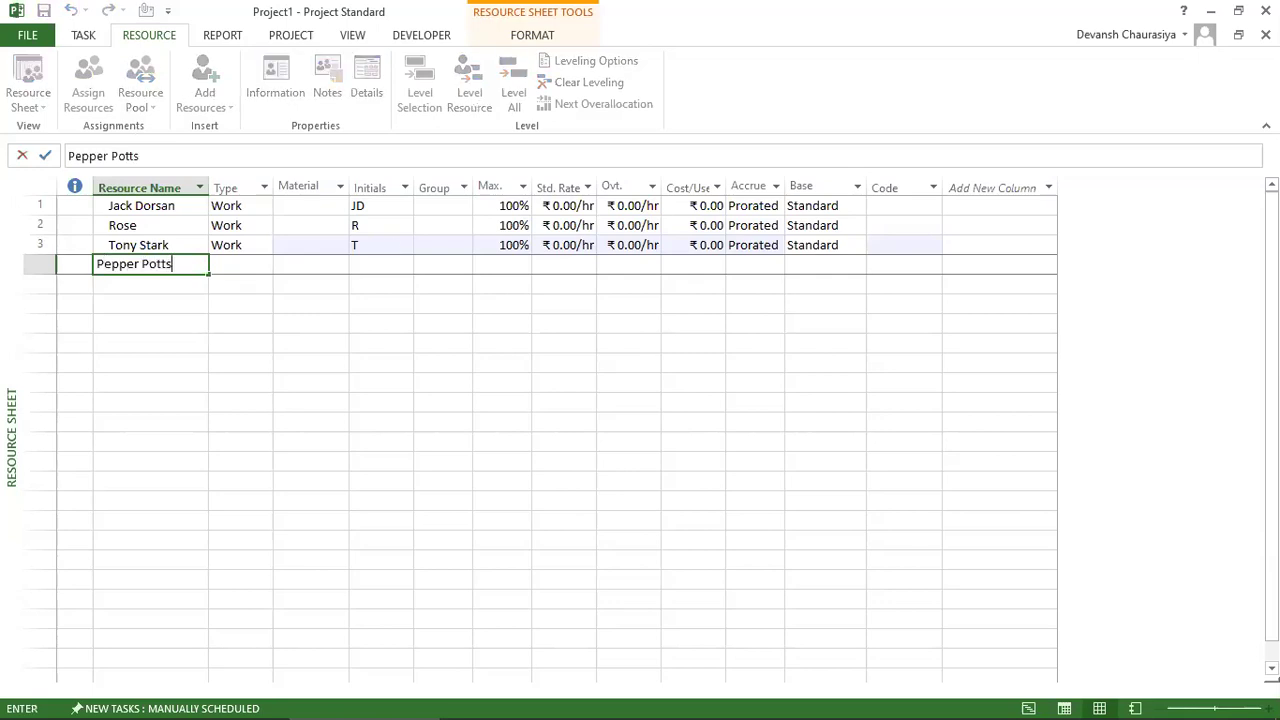
key(Tab)
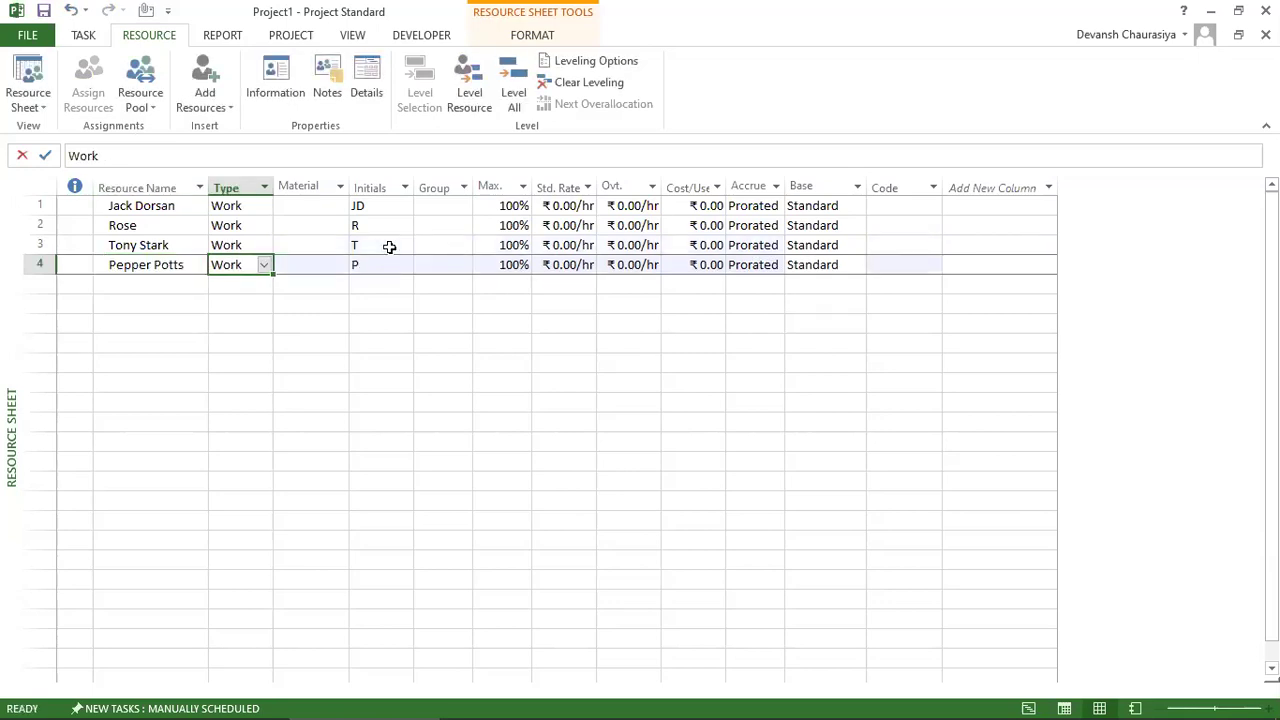
Step: Set the third and fourth resources' initials to TS and PP, then select all four Max. units values
key(Tab)
key(Tab)
text(PP)
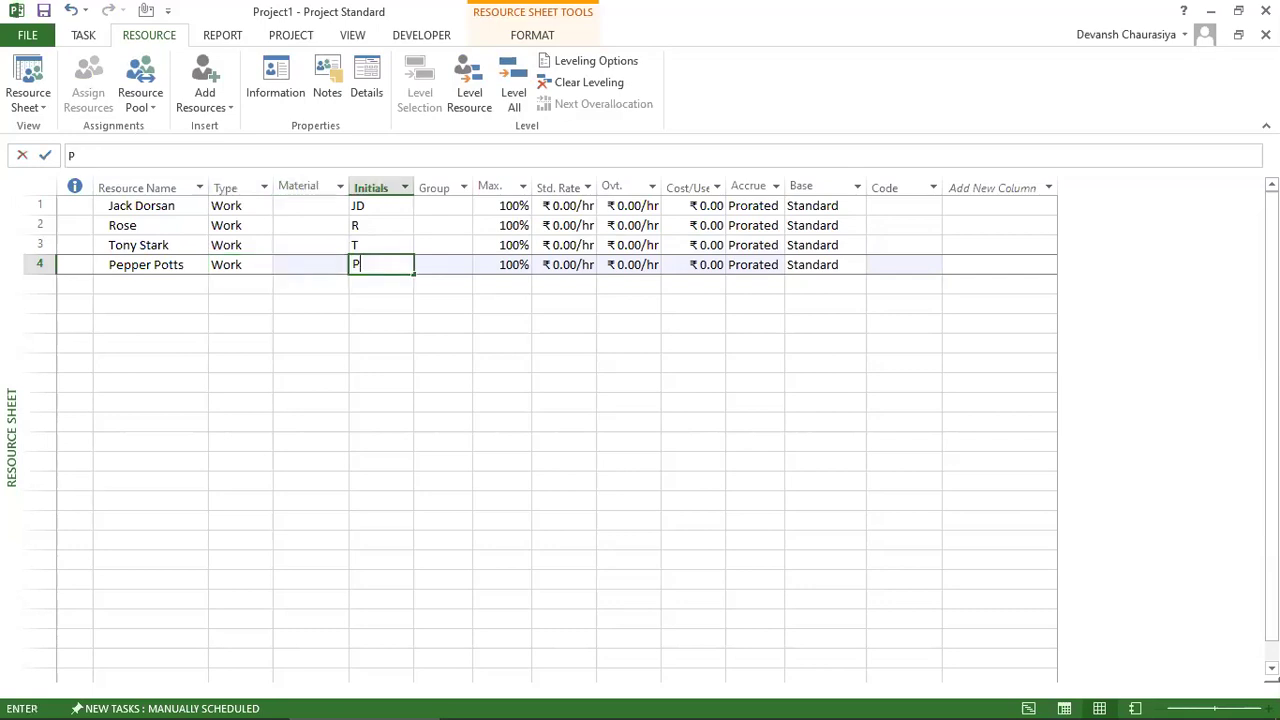
click(389, 247)
text(TS)
key(Tab)
key(shift+Tab)
key(Up)
key(Up)
key(Tab)
key(Tab)
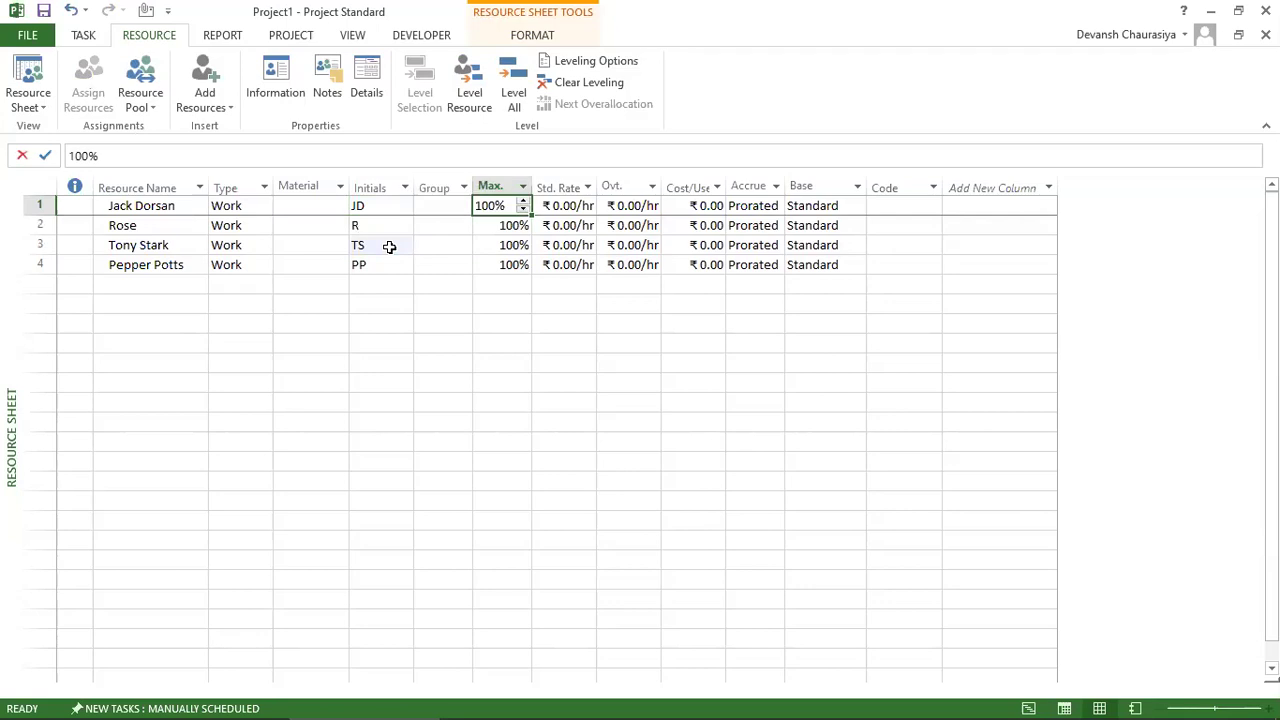
key(shift+Down)
key(shift+Down)
key(shift+Down)
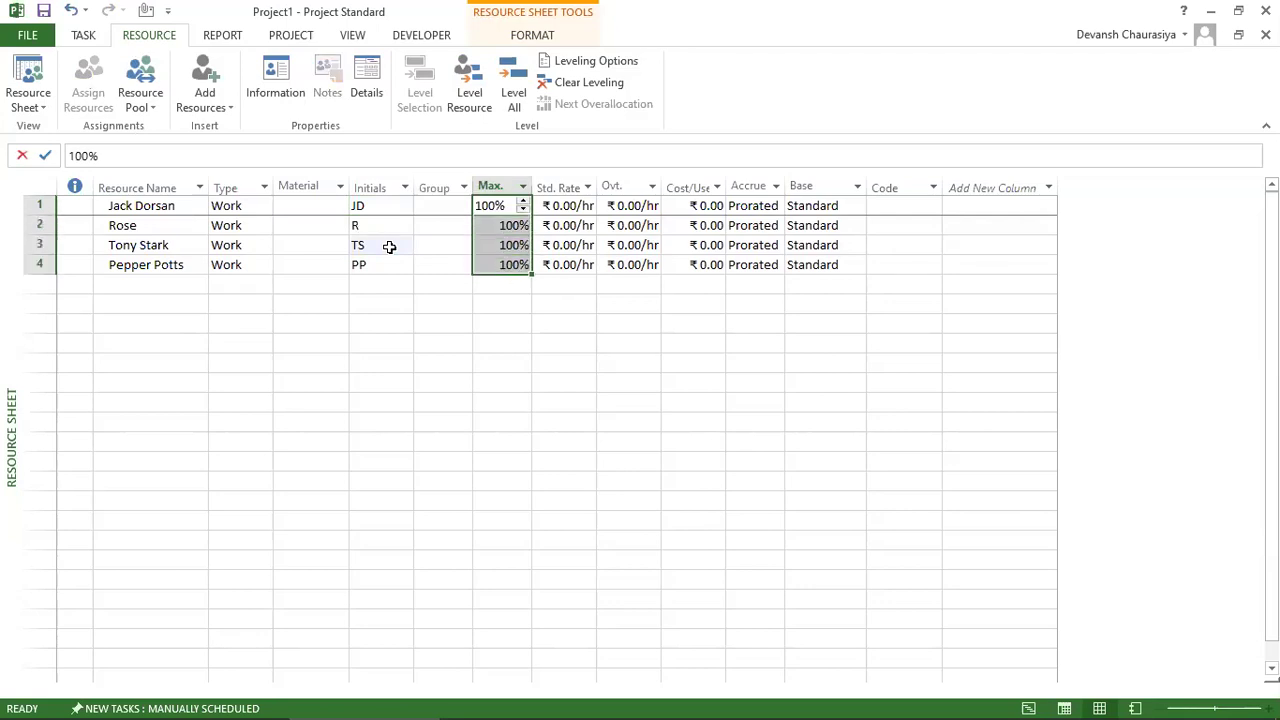
click(45, 107)
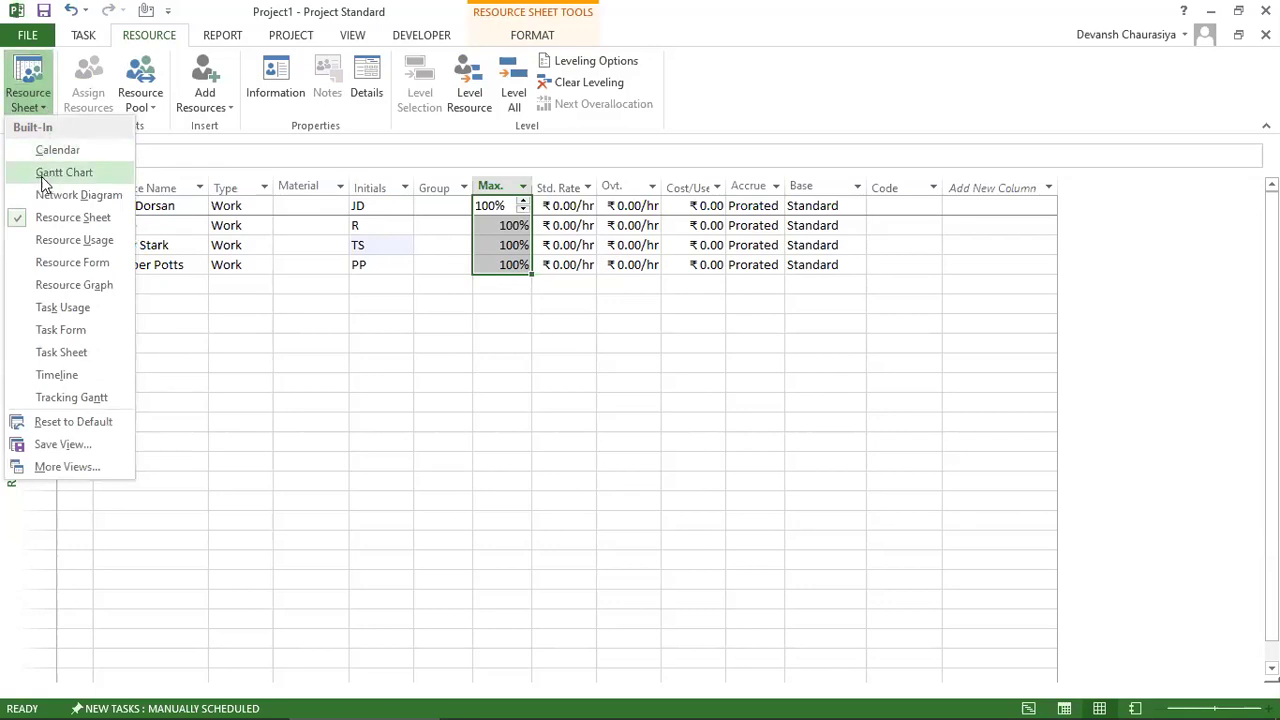
click(45, 175)
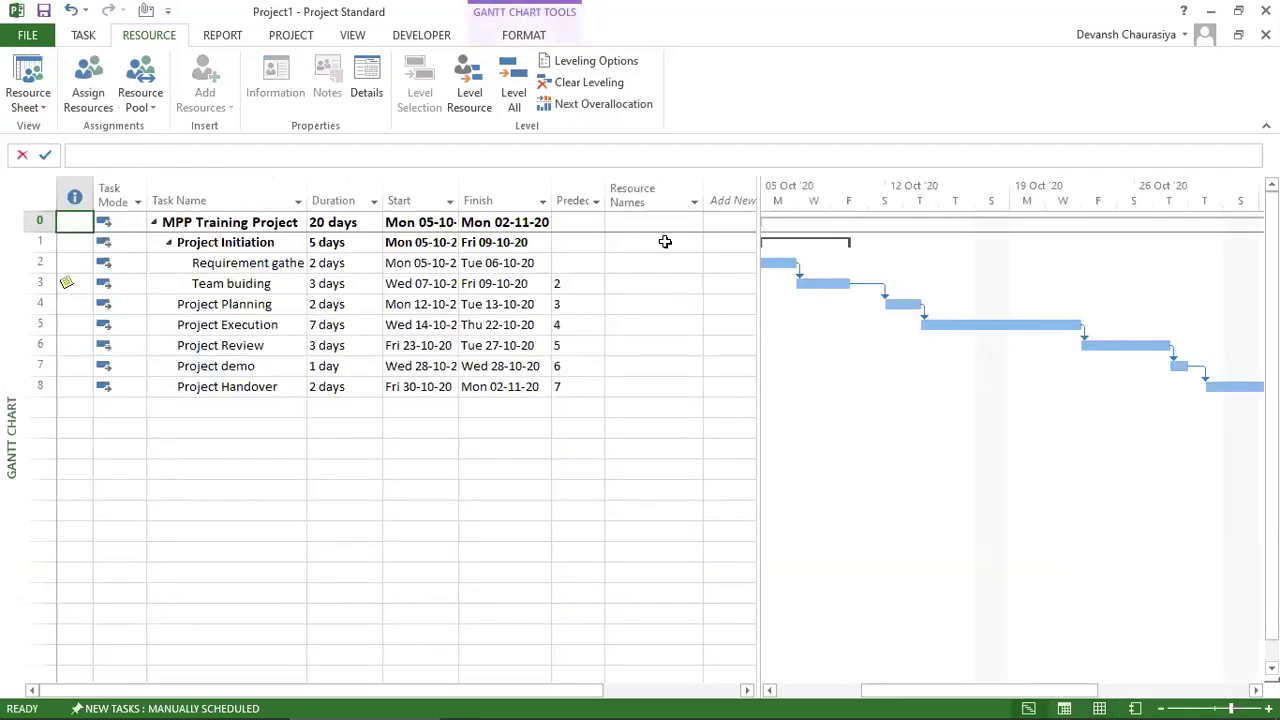
click(651, 245)
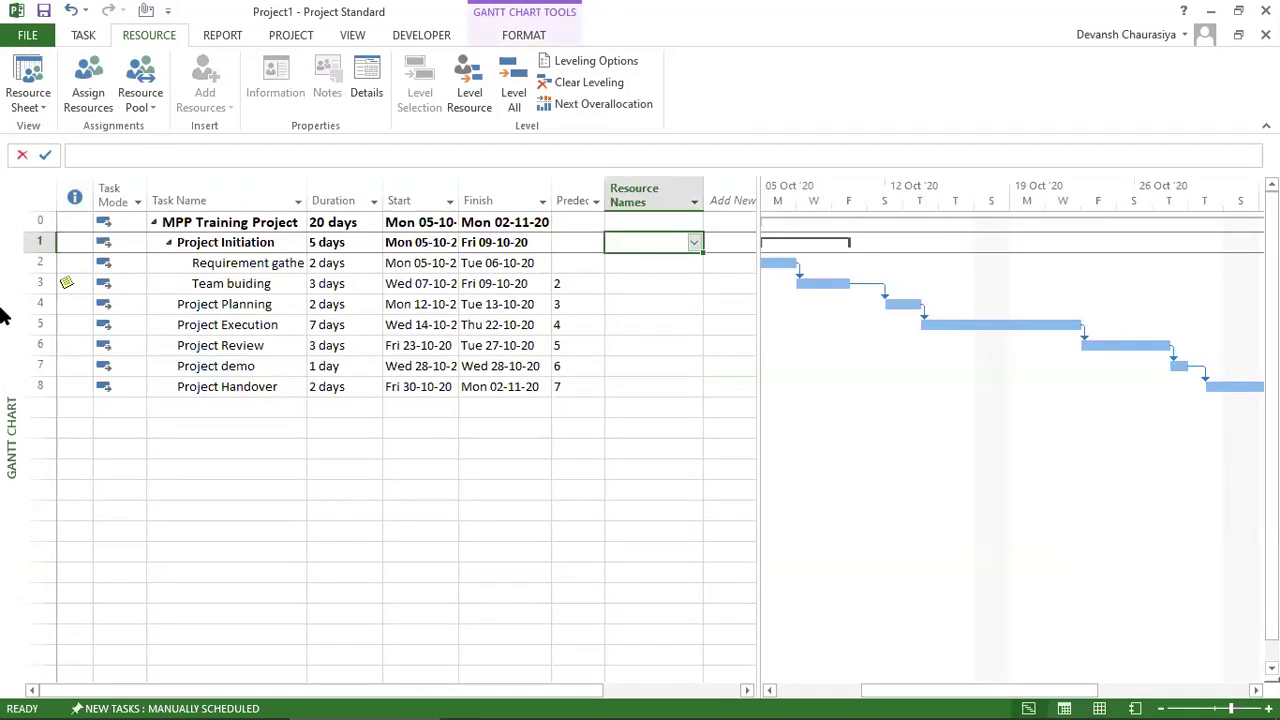
click(26, 244)
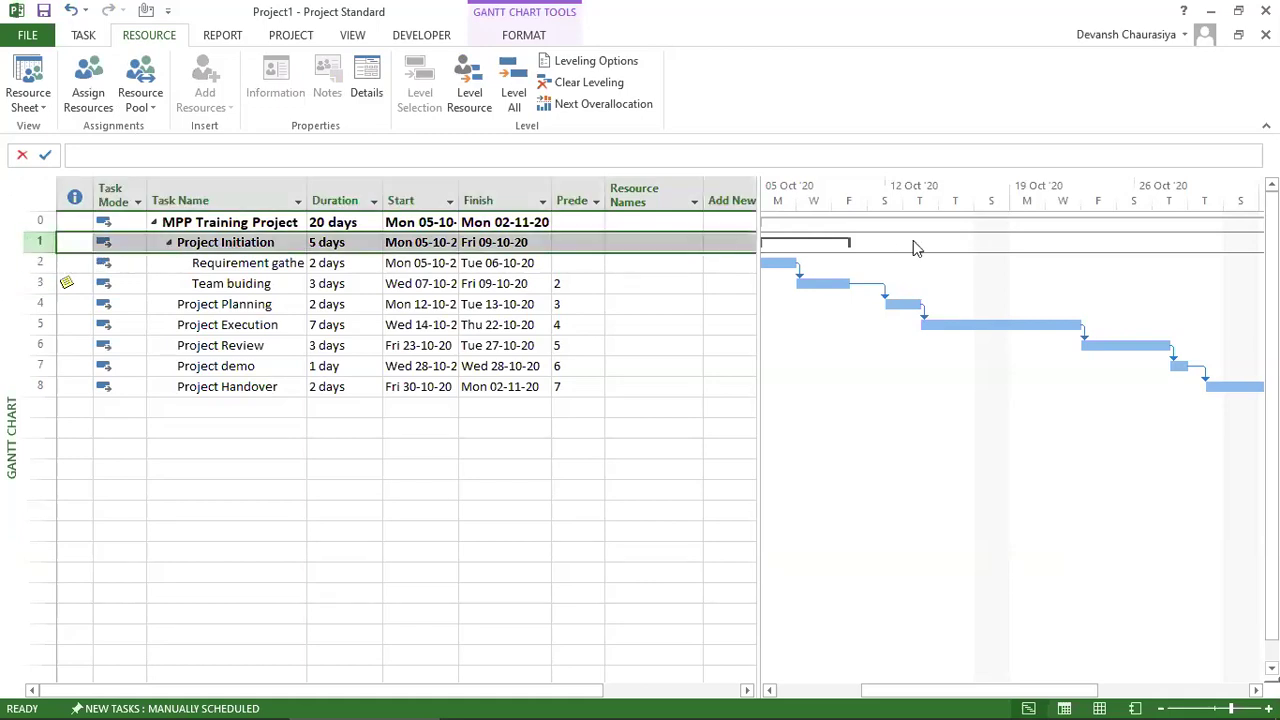
click(681, 244)
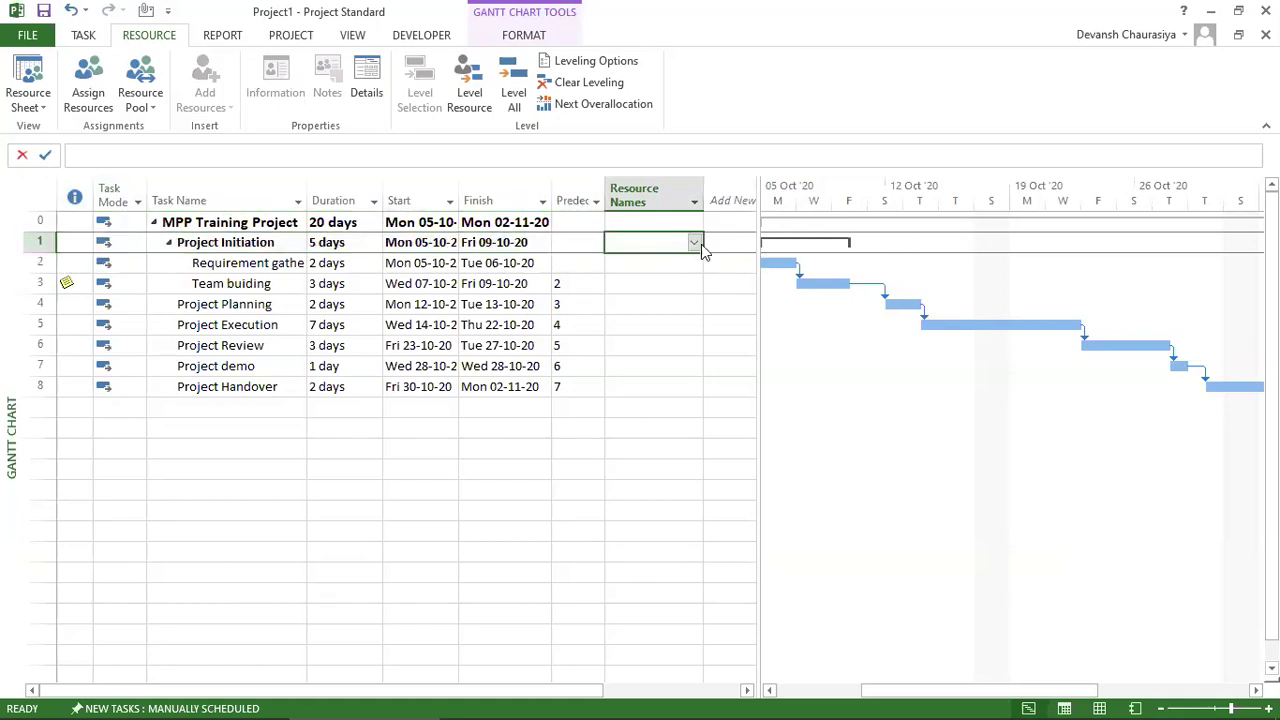
click(695, 244)
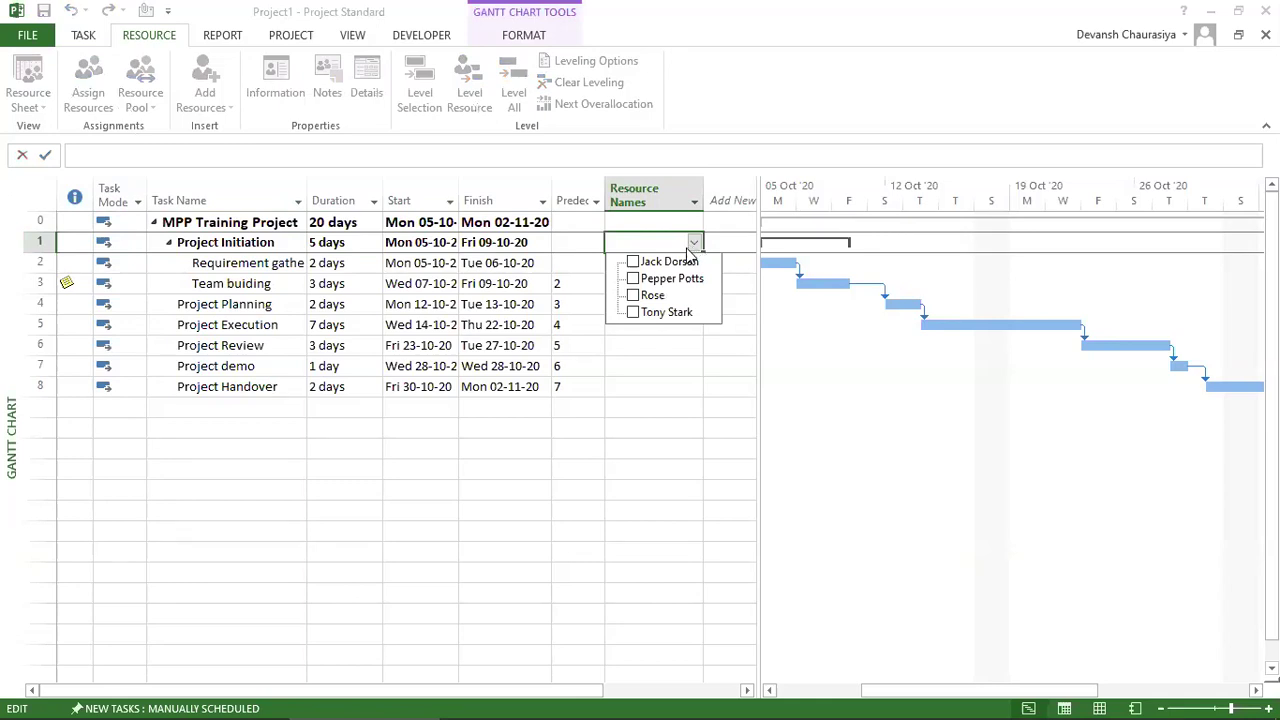
click(689, 262)
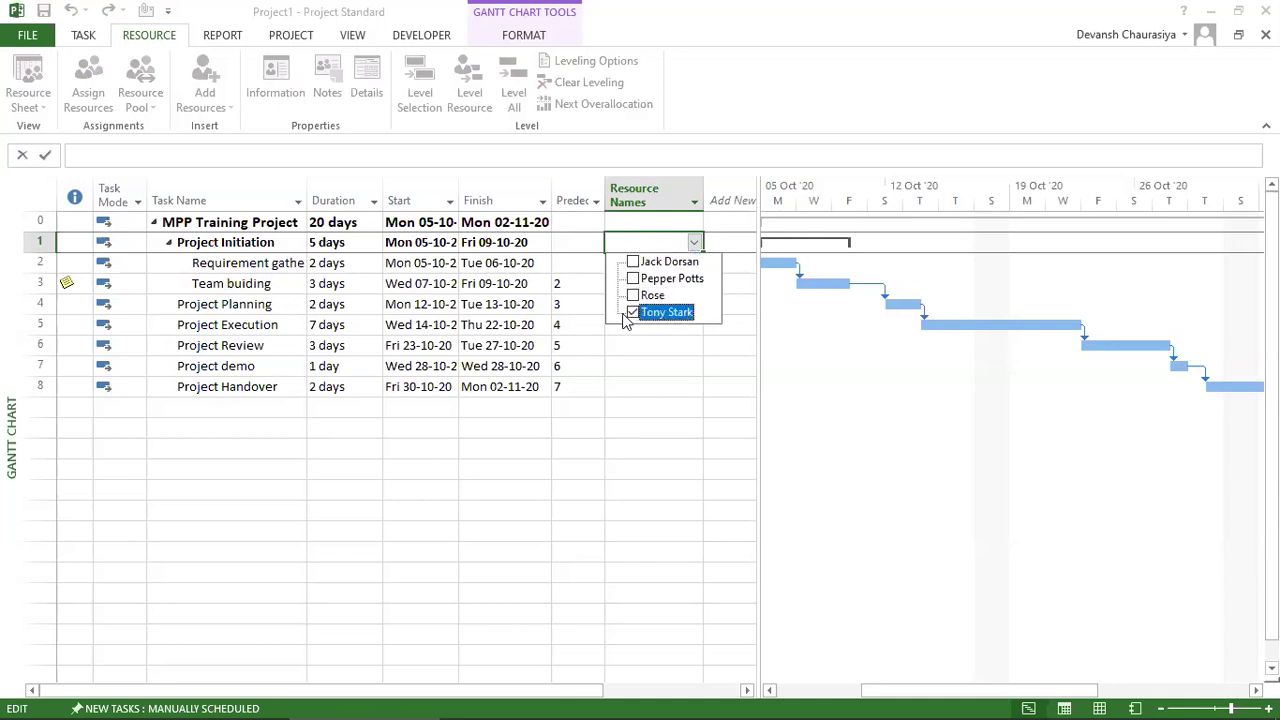
key(Escape)
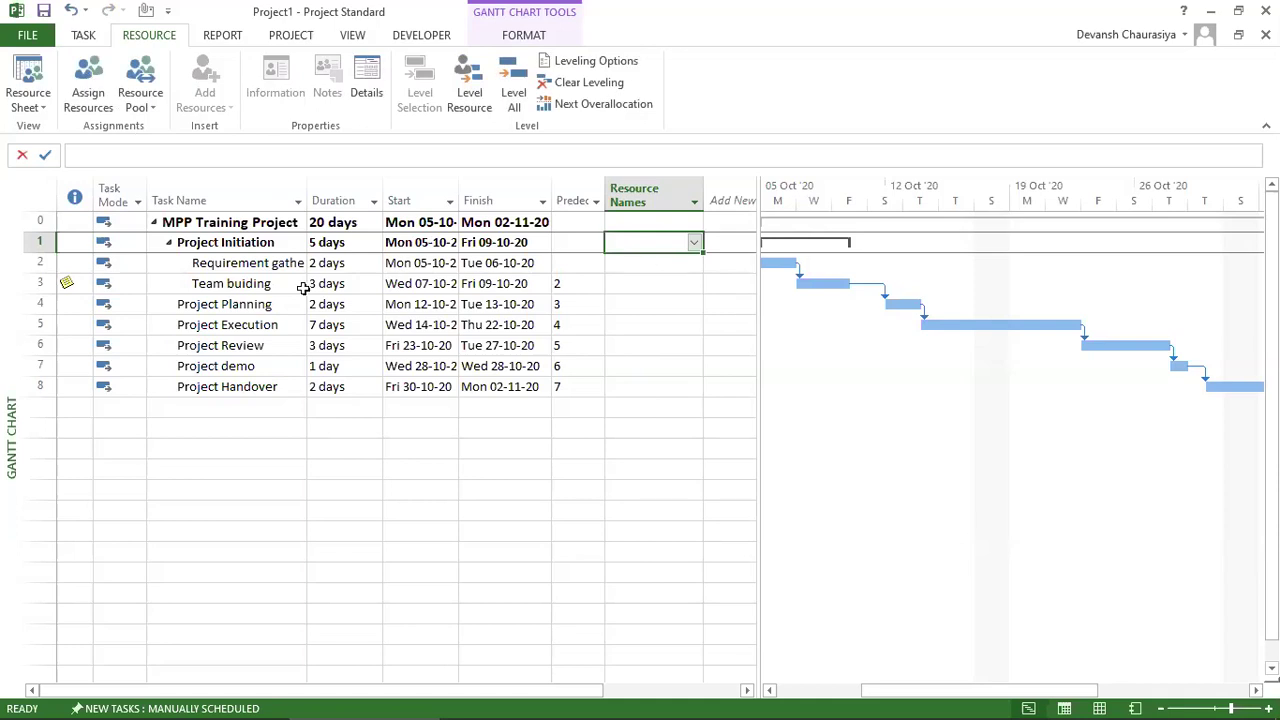
Step: Assign the last listed resource to Requirement gathering and narrow the task table
click(39, 263)
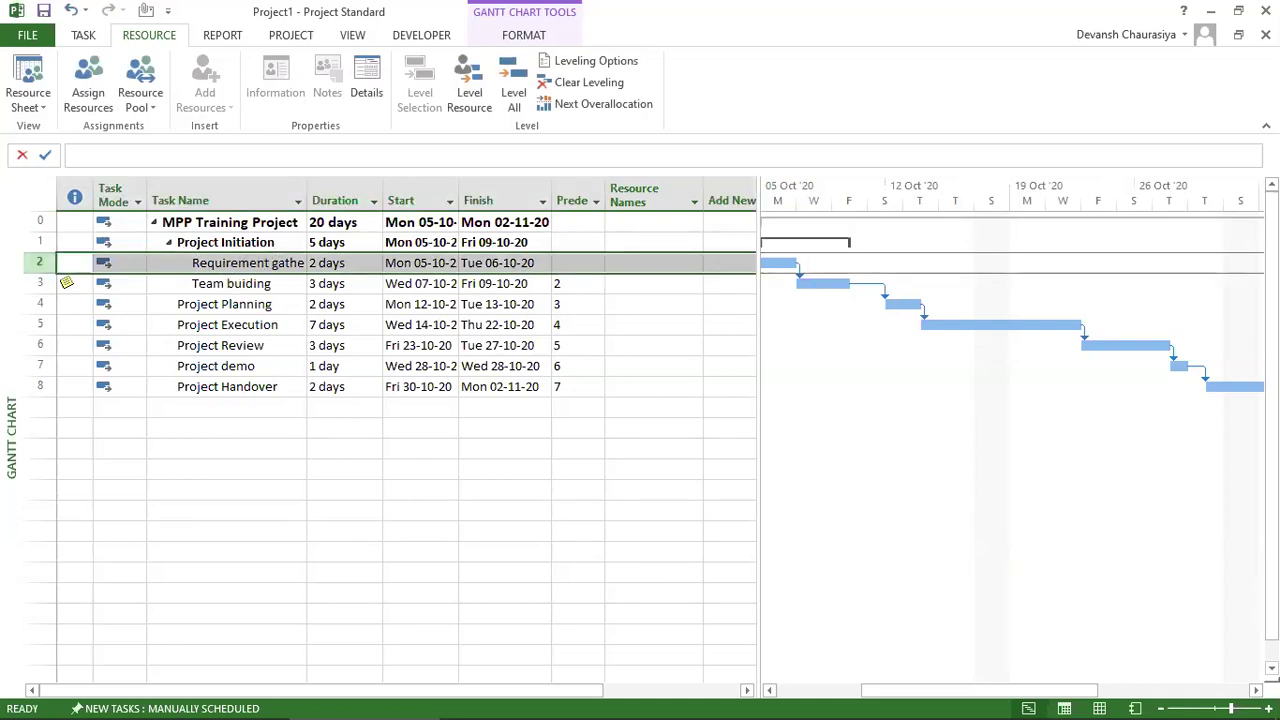
click(230, 266)
click(670, 266)
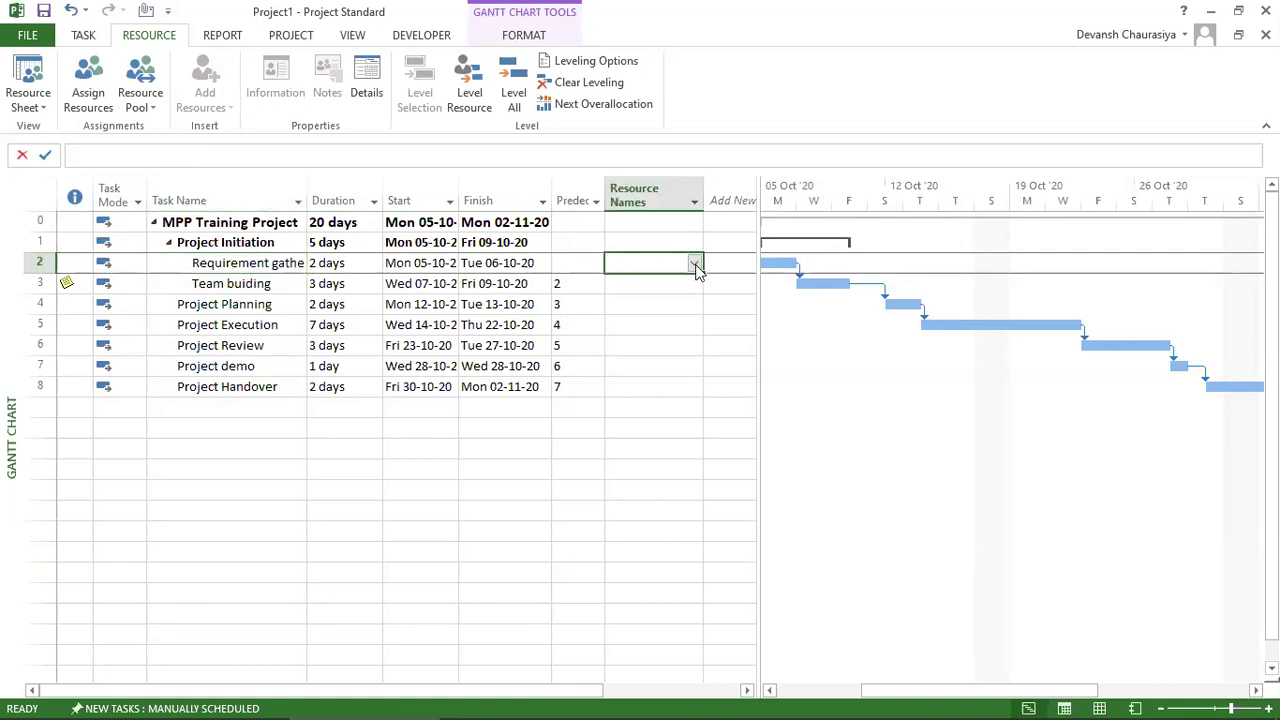
click(694, 265)
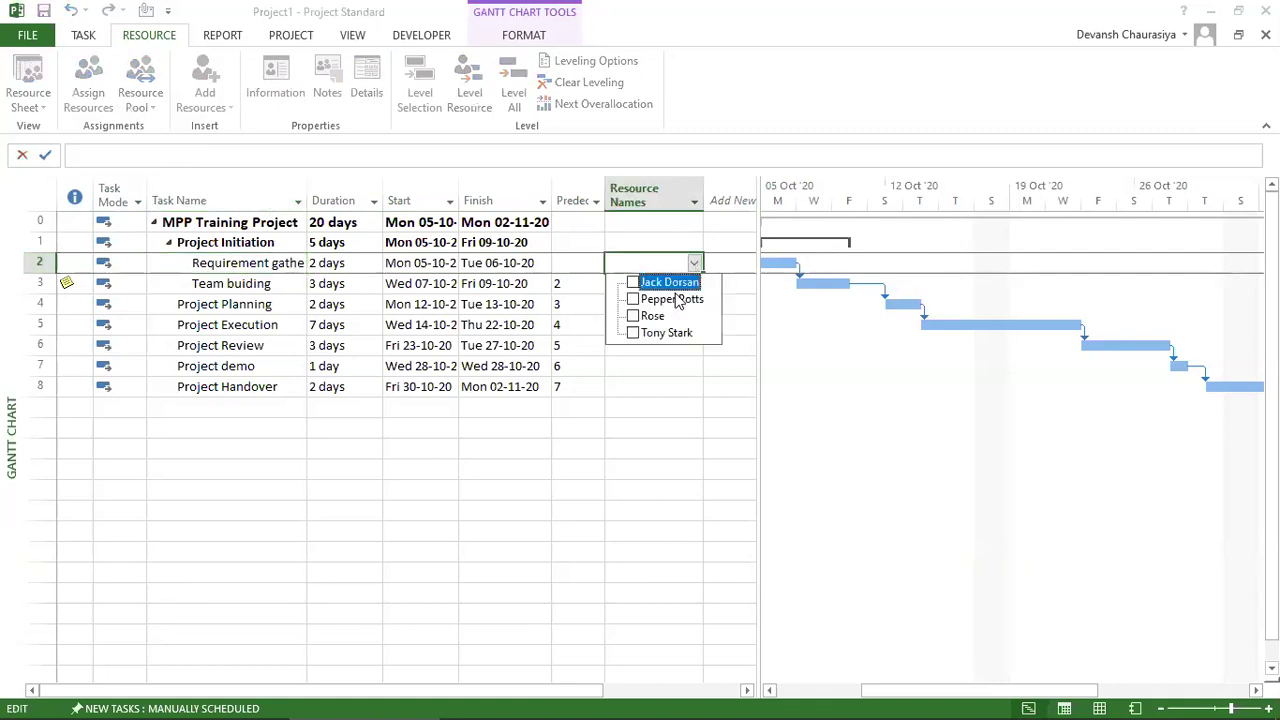
click(634, 332)
click(630, 354)
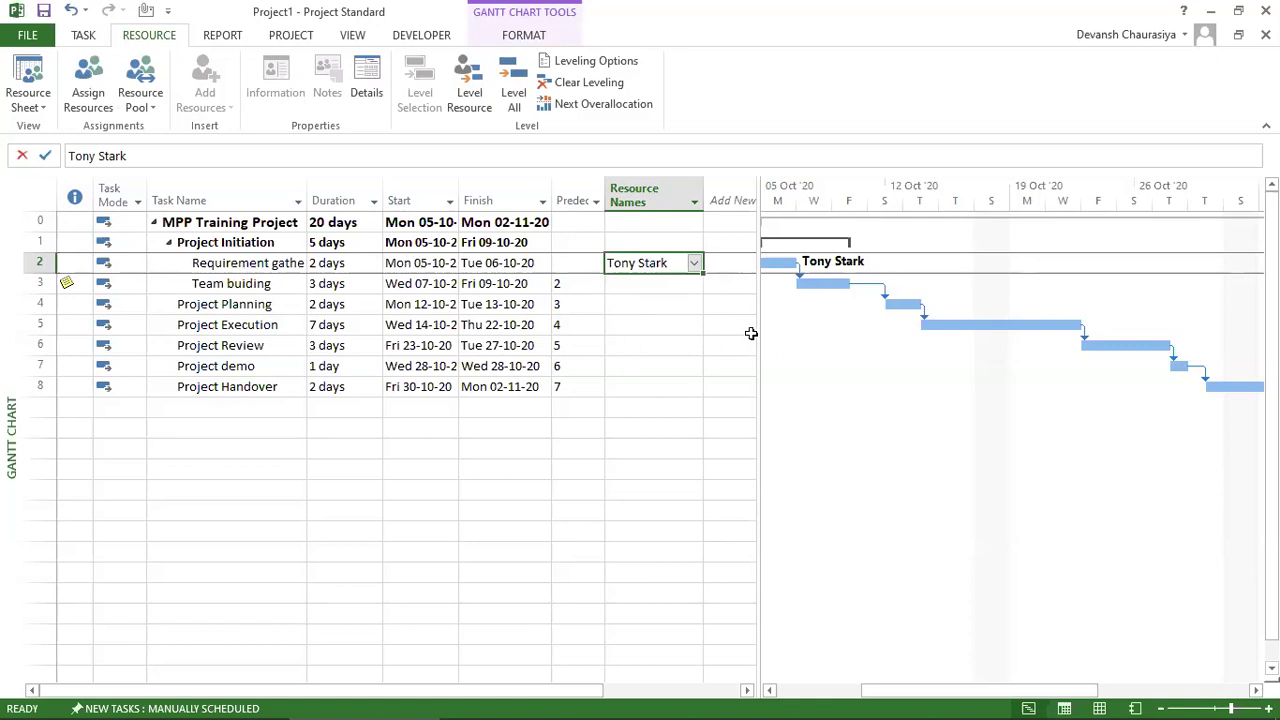
drag(759, 335, 723, 333)
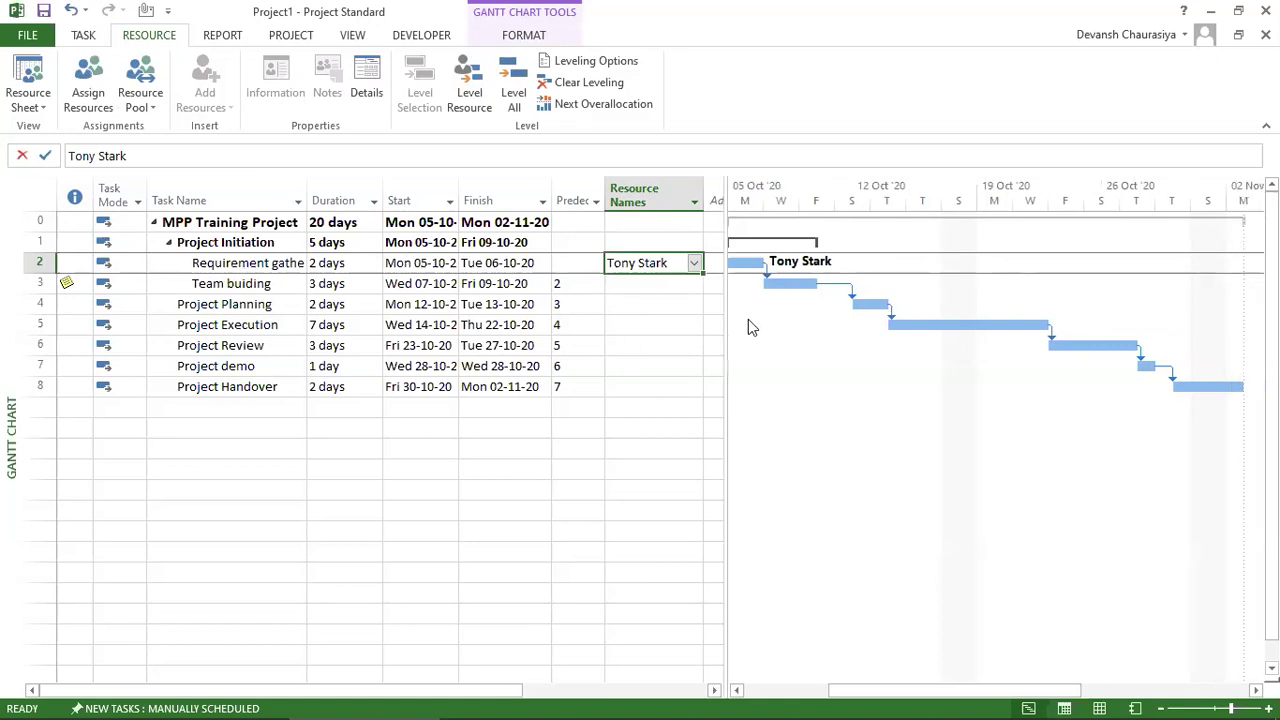
mouse_move(1157, 677)
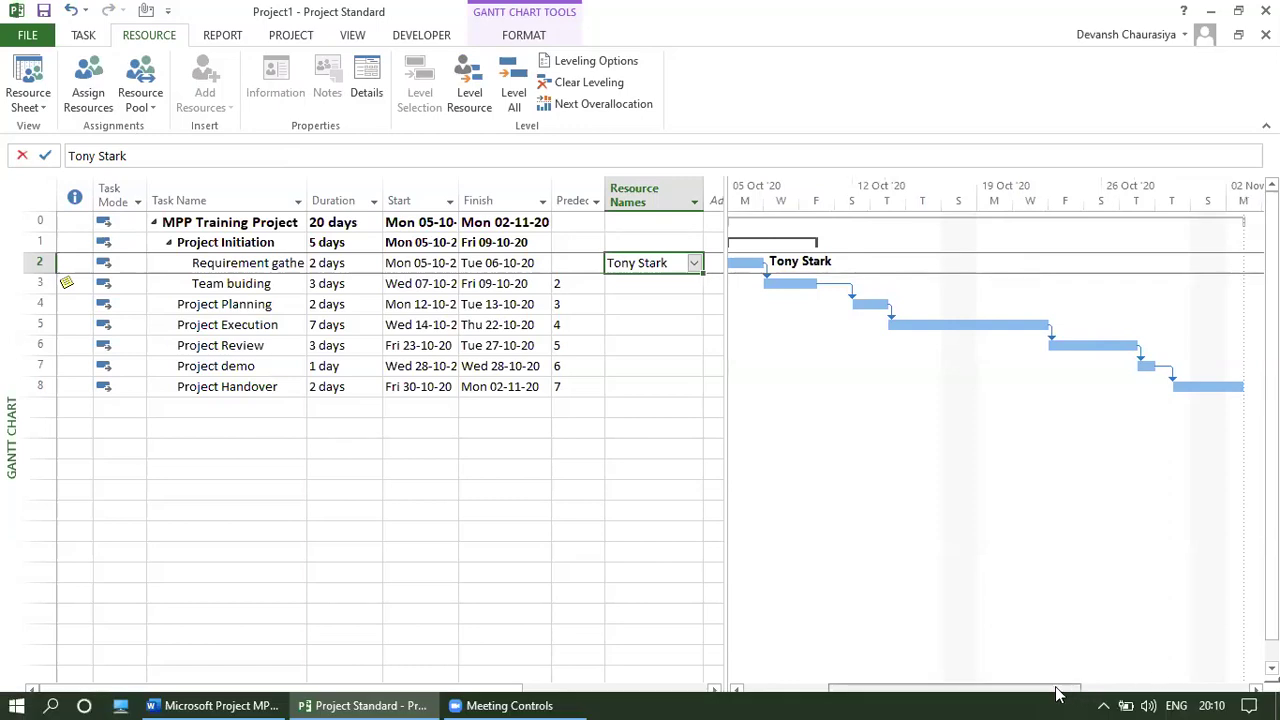
scroll(1058, 692, left, 2)
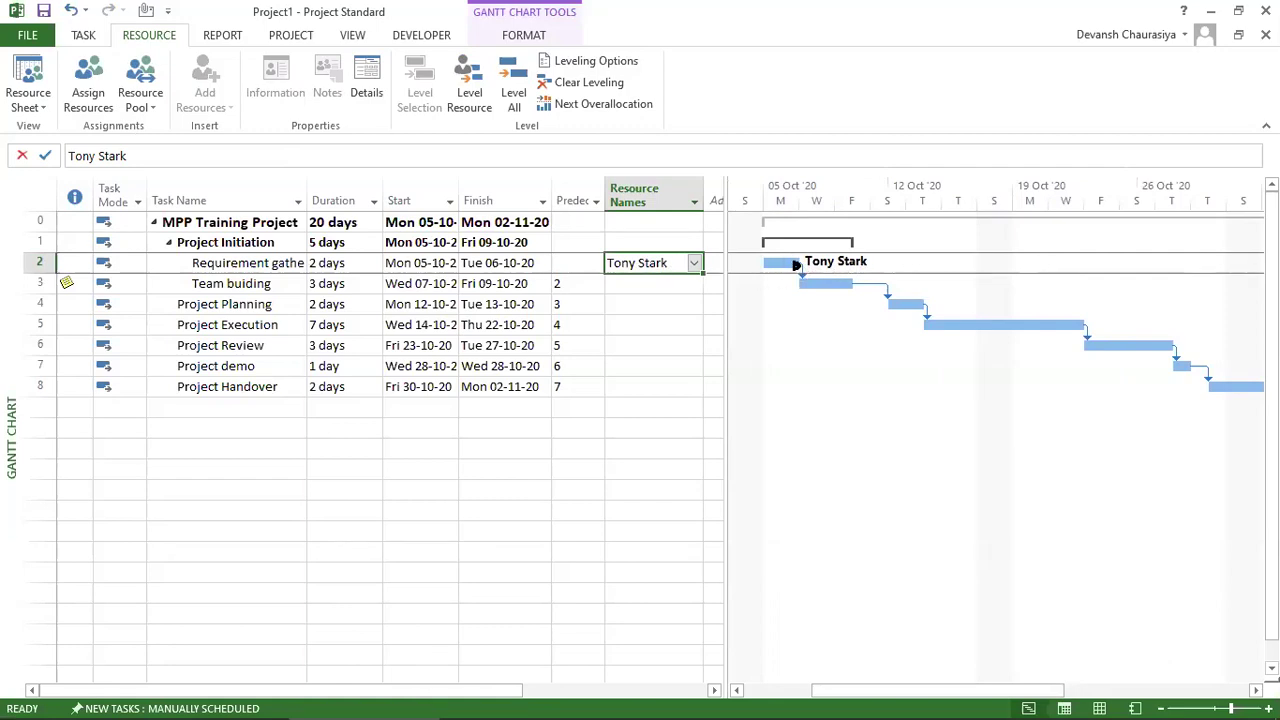
click(685, 284)
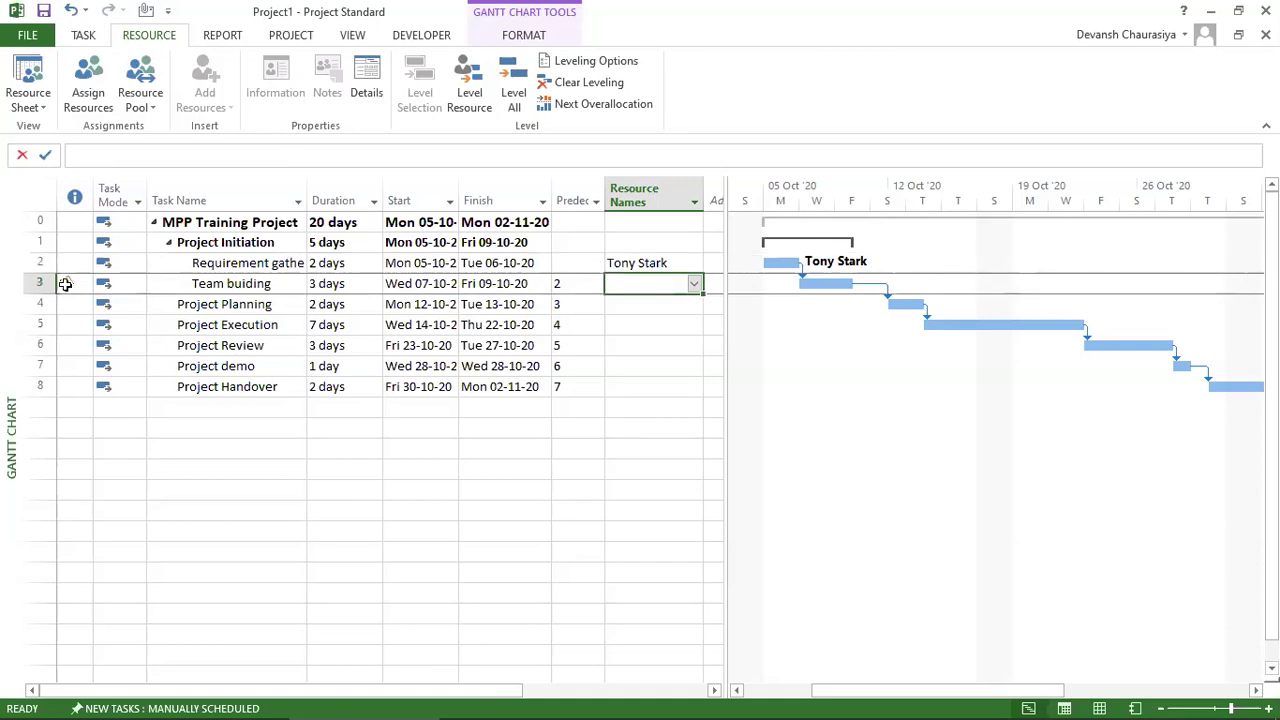
Step: Assign the second listed resource to the team-building task
click(38, 283)
click(680, 285)
click(695, 284)
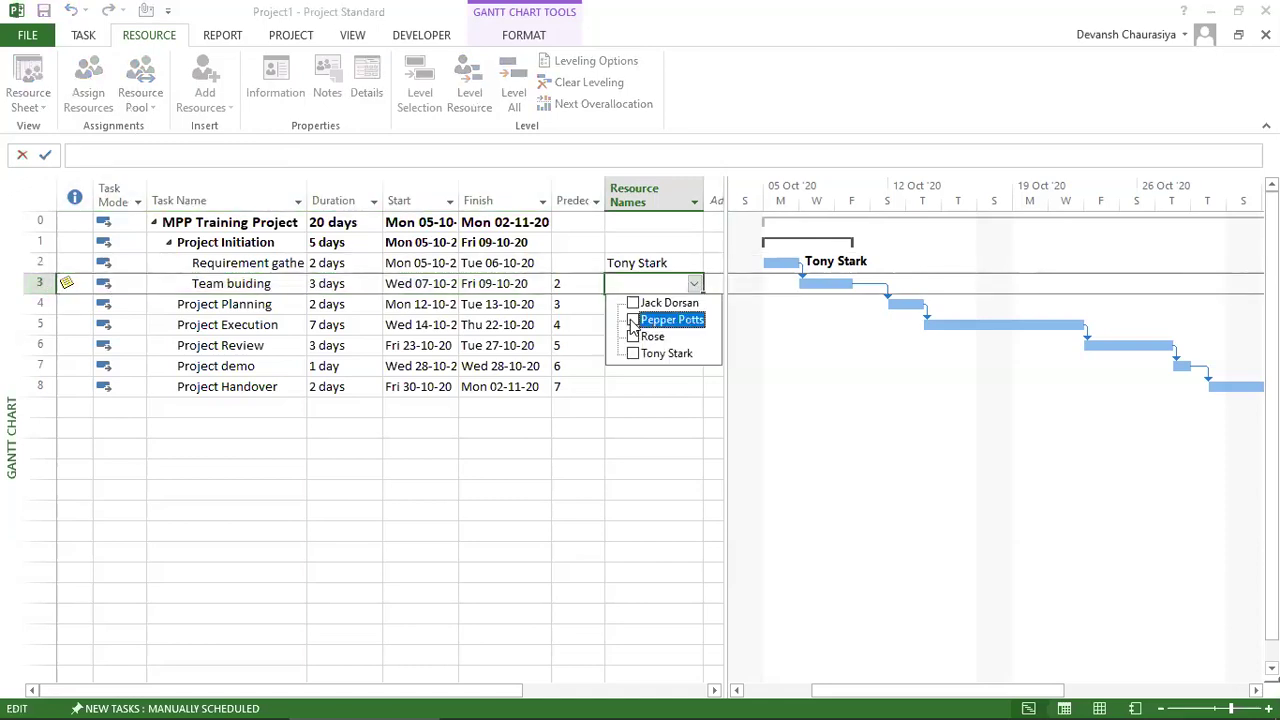
click(586, 320)
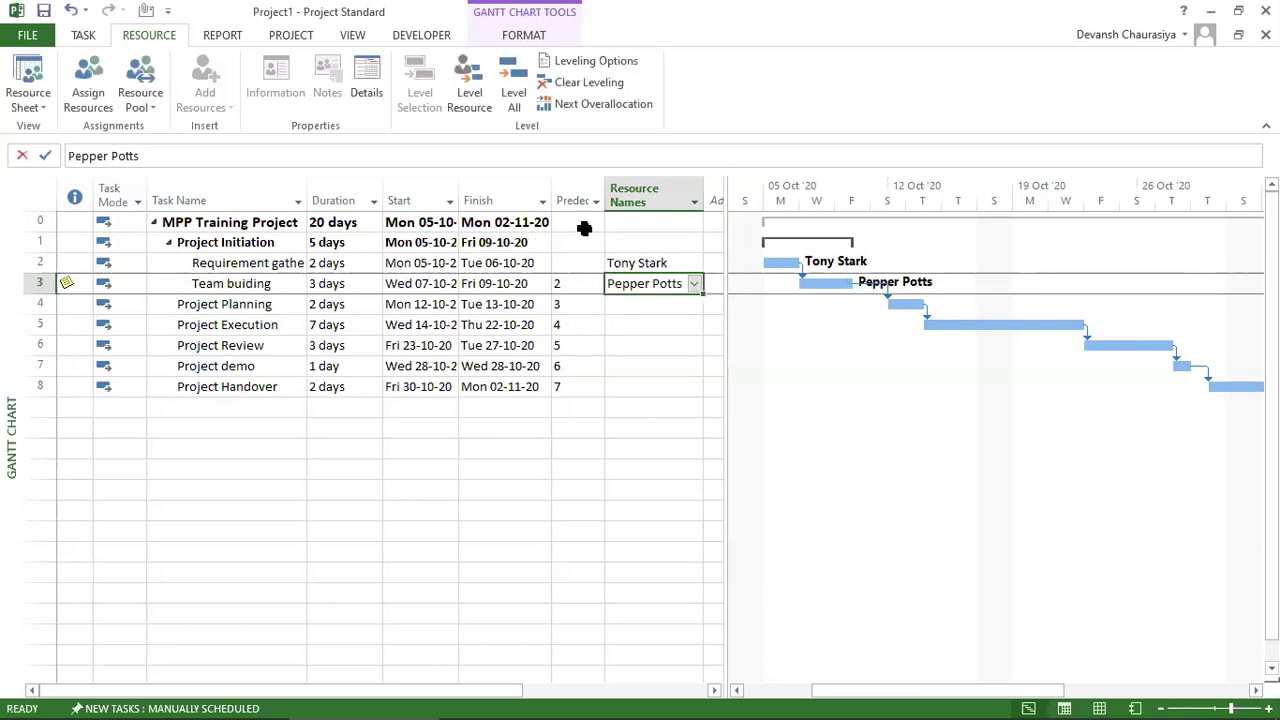
Step: Assign two resources to the Project Initiation summary row
click(634, 242)
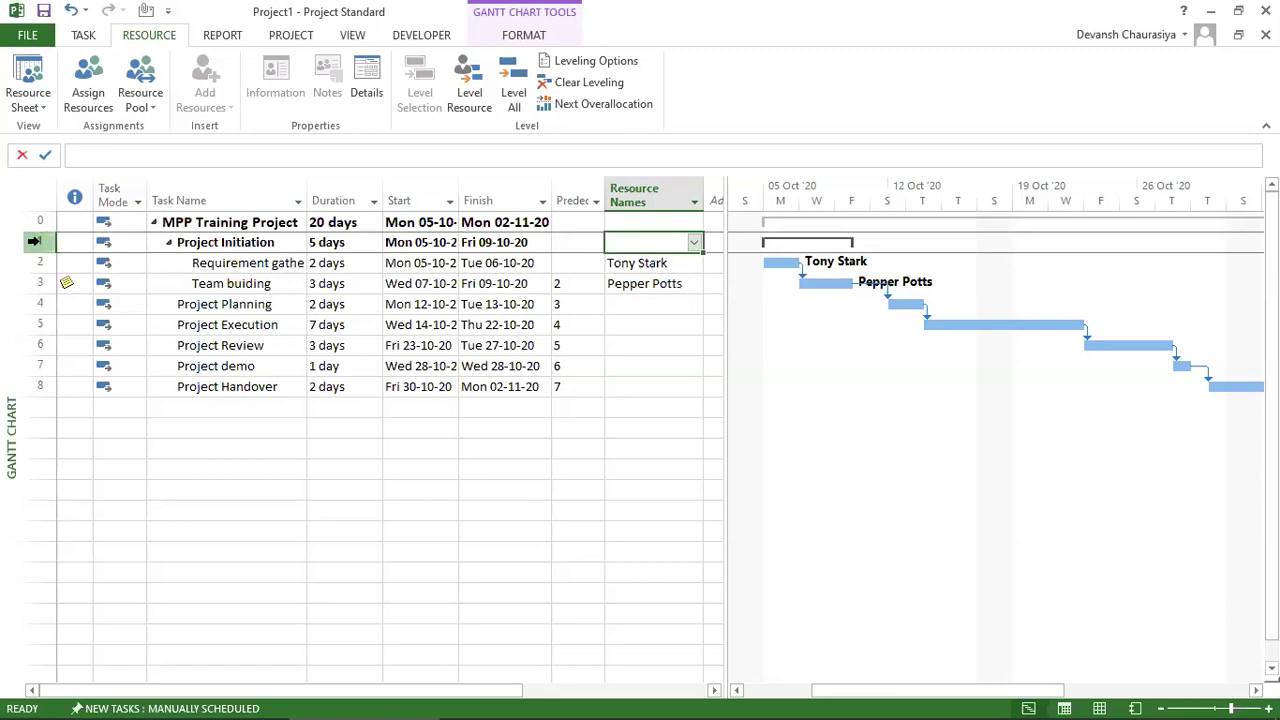
click(33, 241)
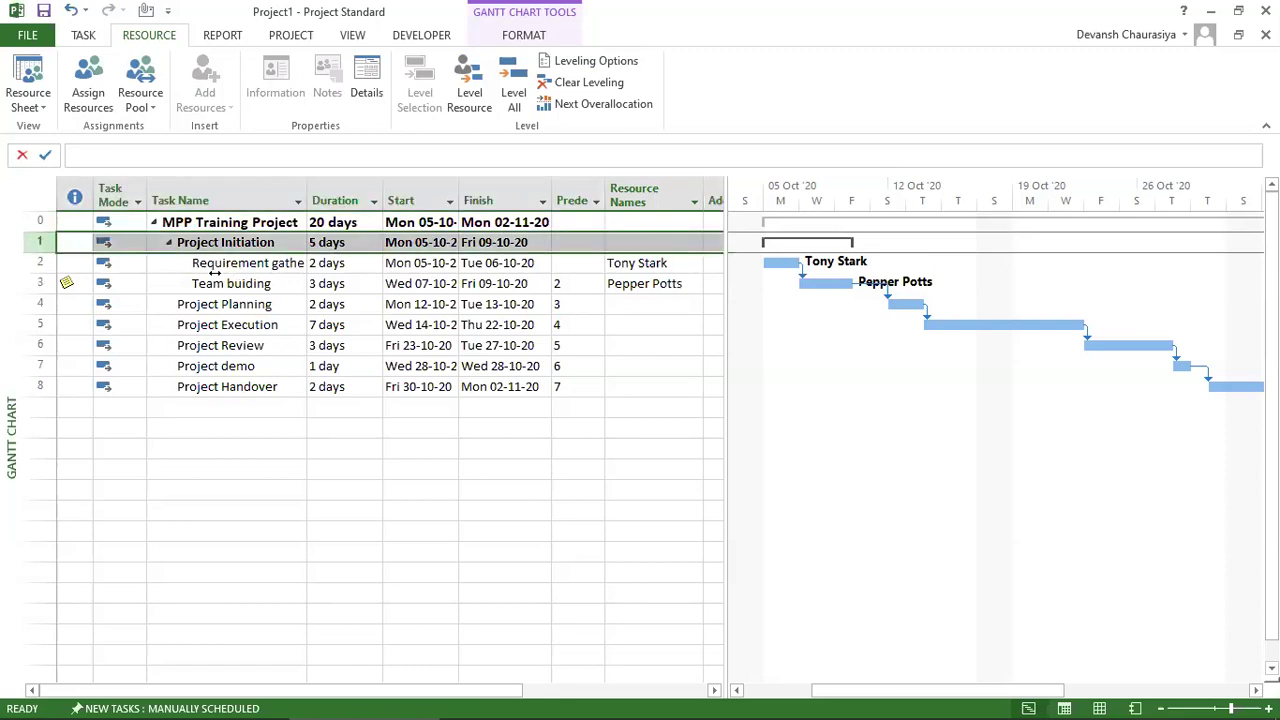
drag(213, 268, 216, 281)
click(658, 263)
click(652, 283)
click(675, 248)
click(695, 245)
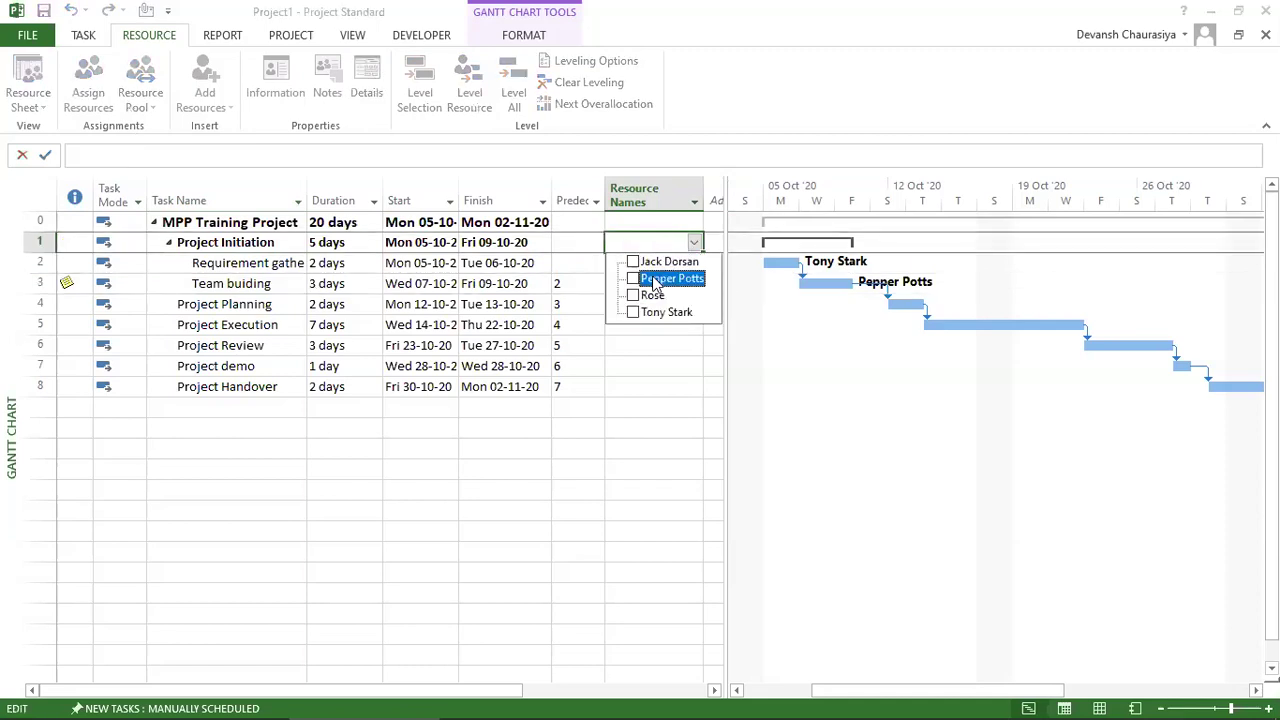
click(633, 312)
click(633, 283)
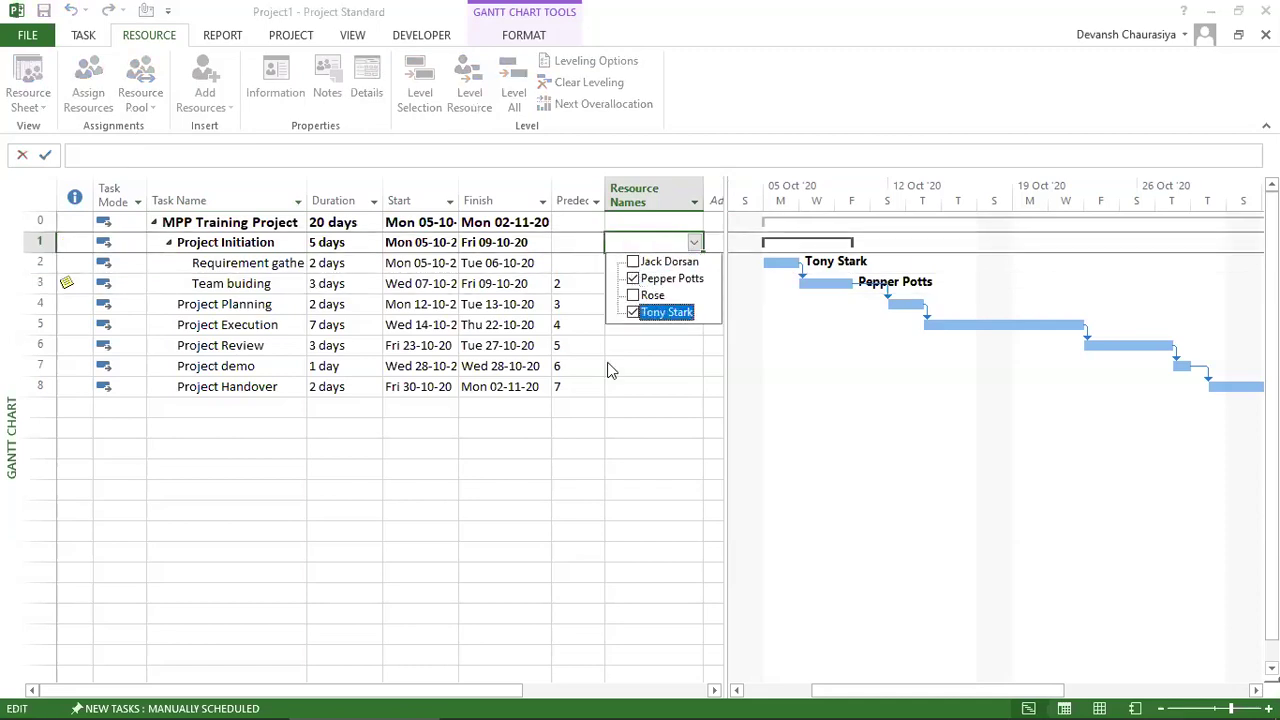
click(609, 366)
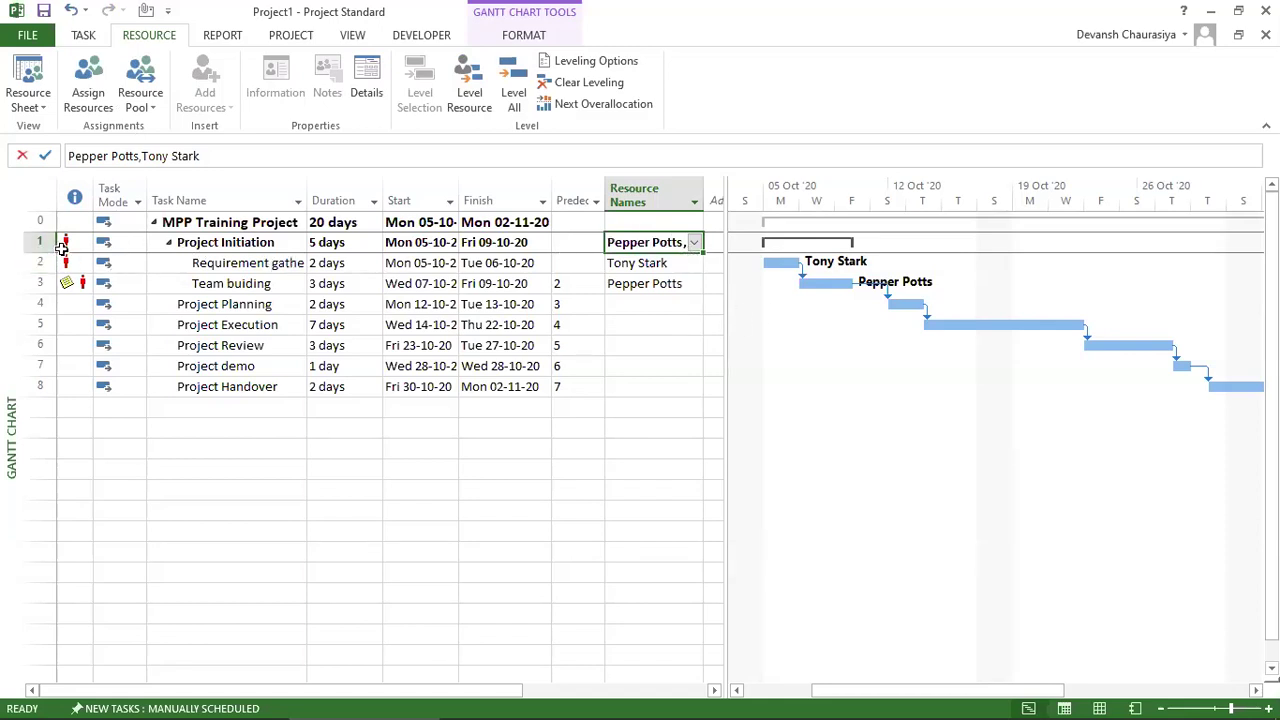
Step: Clear all resources from Project Initiation, leaving only its subtasks assigned
click(692, 245)
click(694, 244)
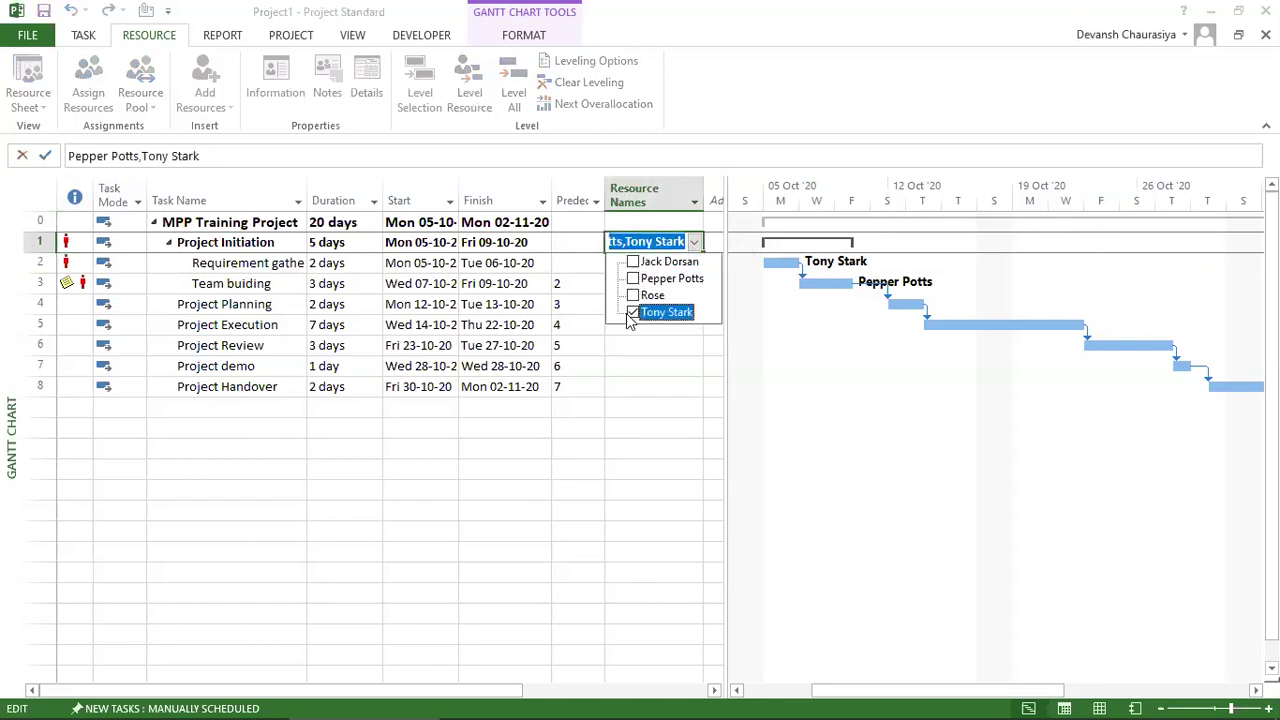
key(Delete)
key(Return)
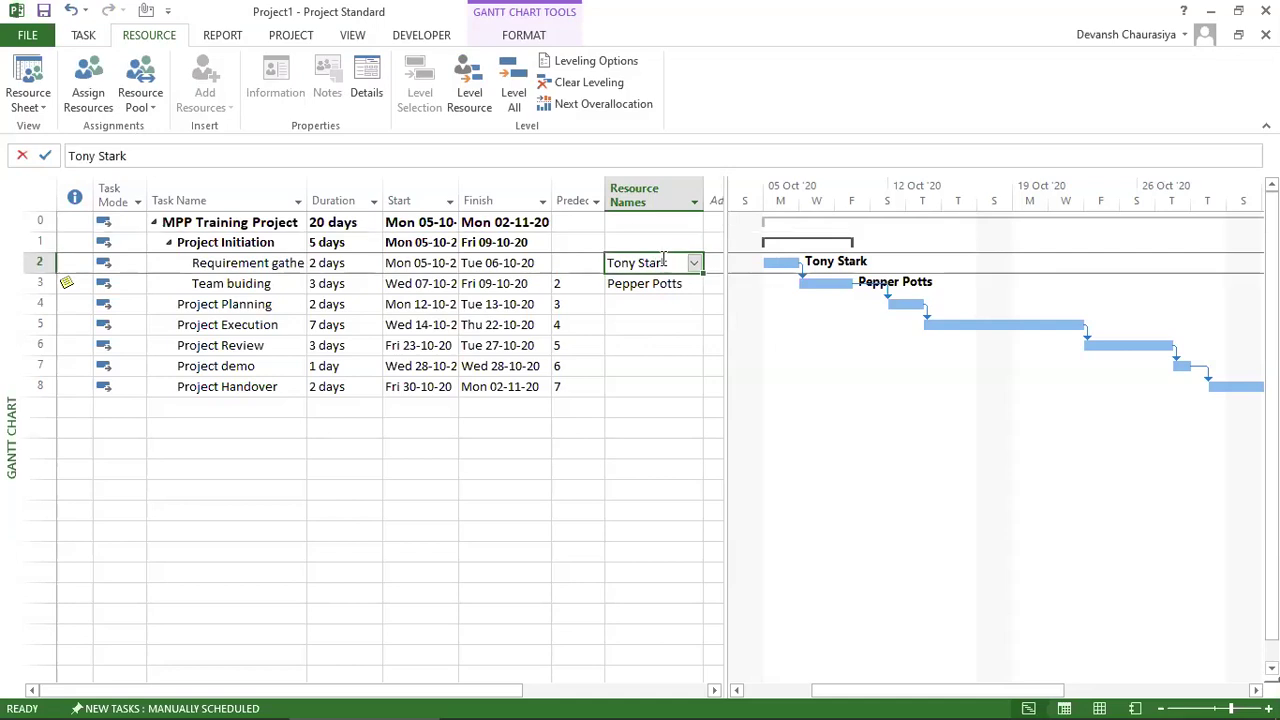
click(652, 284)
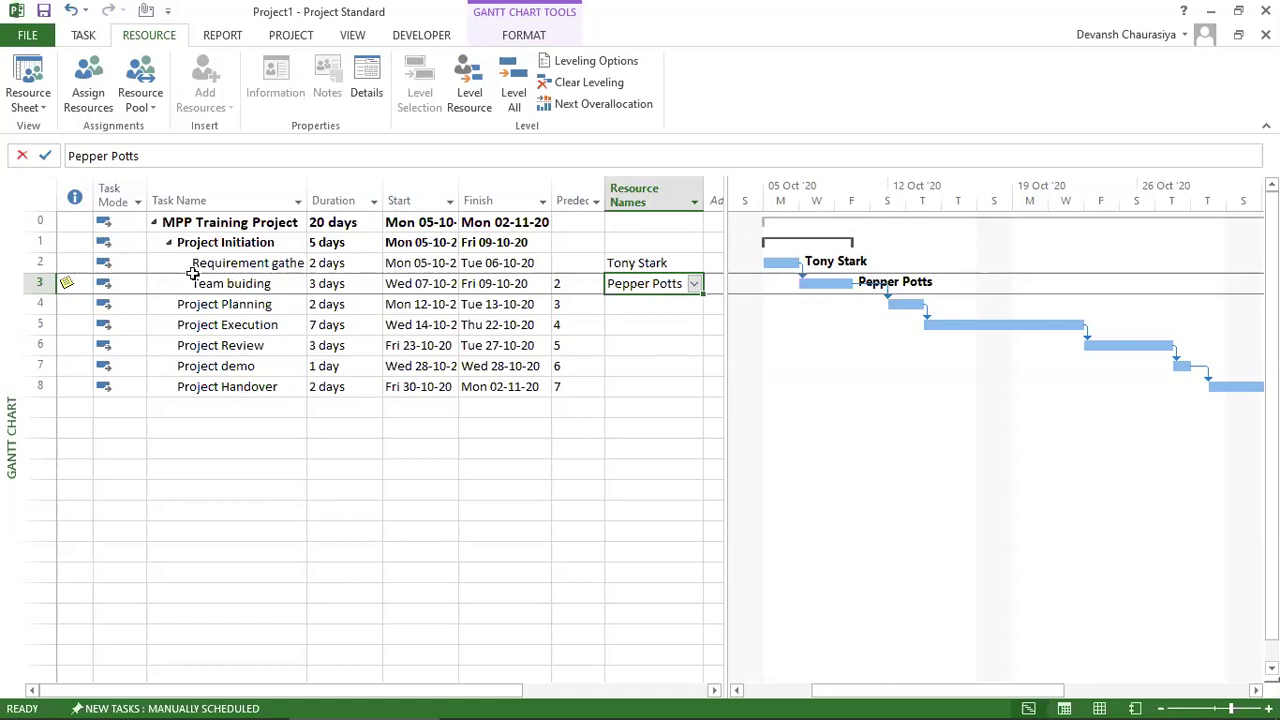
drag(659, 258, 663, 284)
Step: Check the subtasks' dates and assign the first listed resource to Project Planning
click(209, 306)
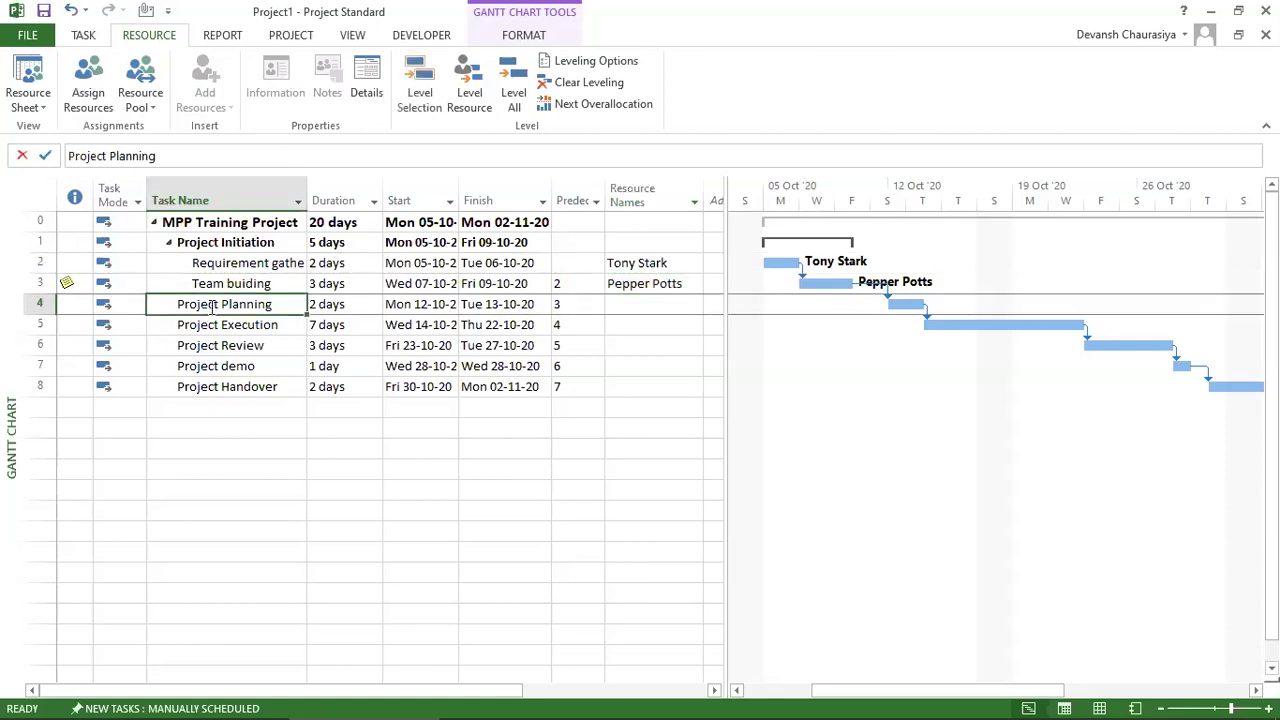
drag(651, 262, 249, 283)
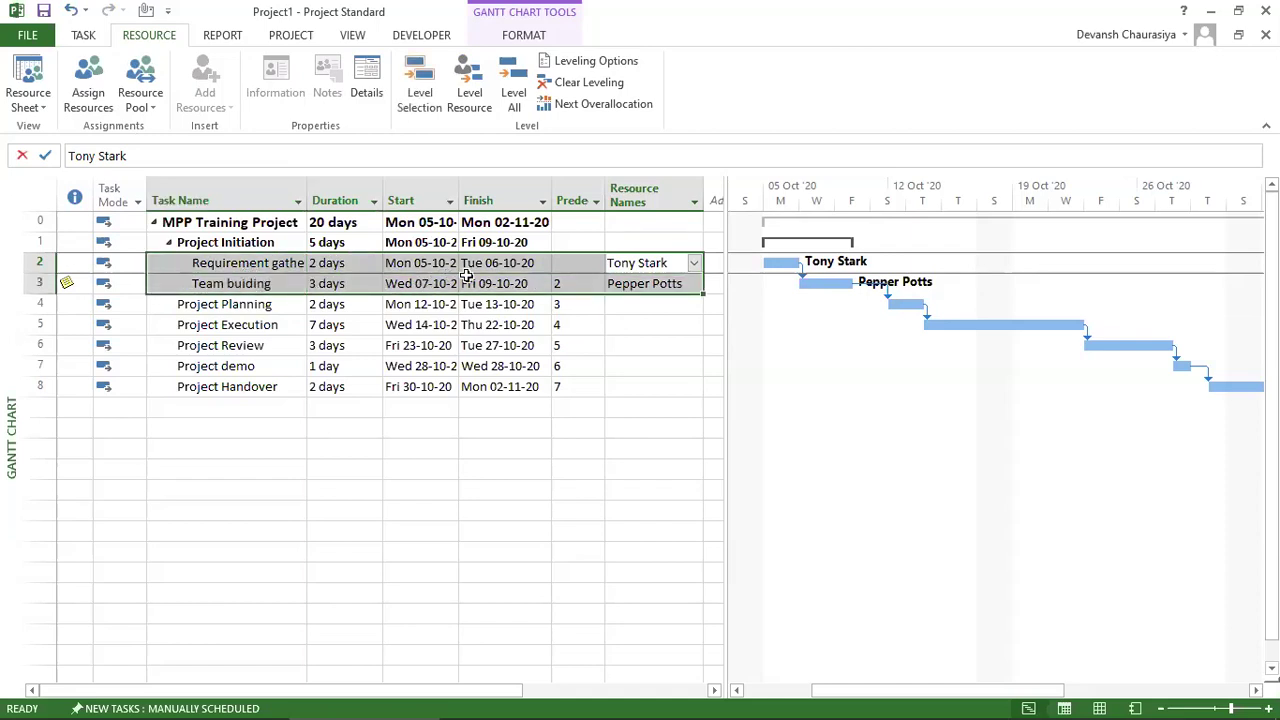
drag(428, 263, 500, 266)
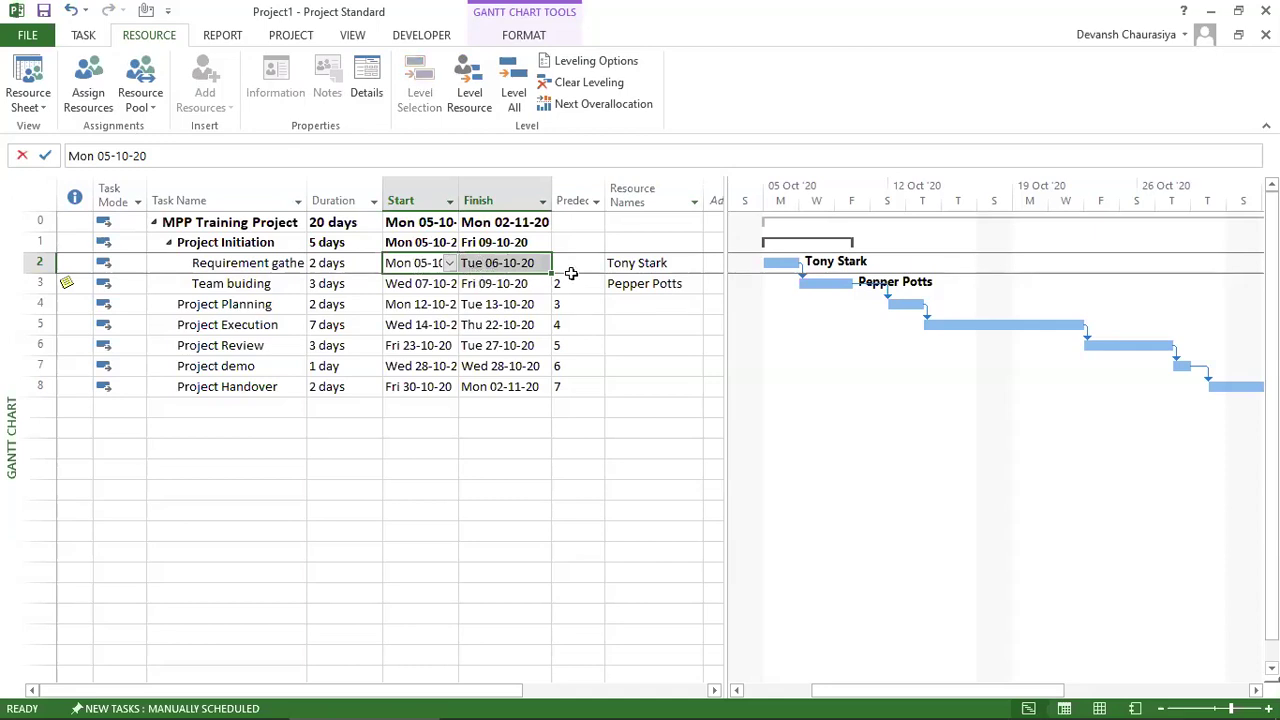
click(412, 283)
drag(476, 283, 471, 283)
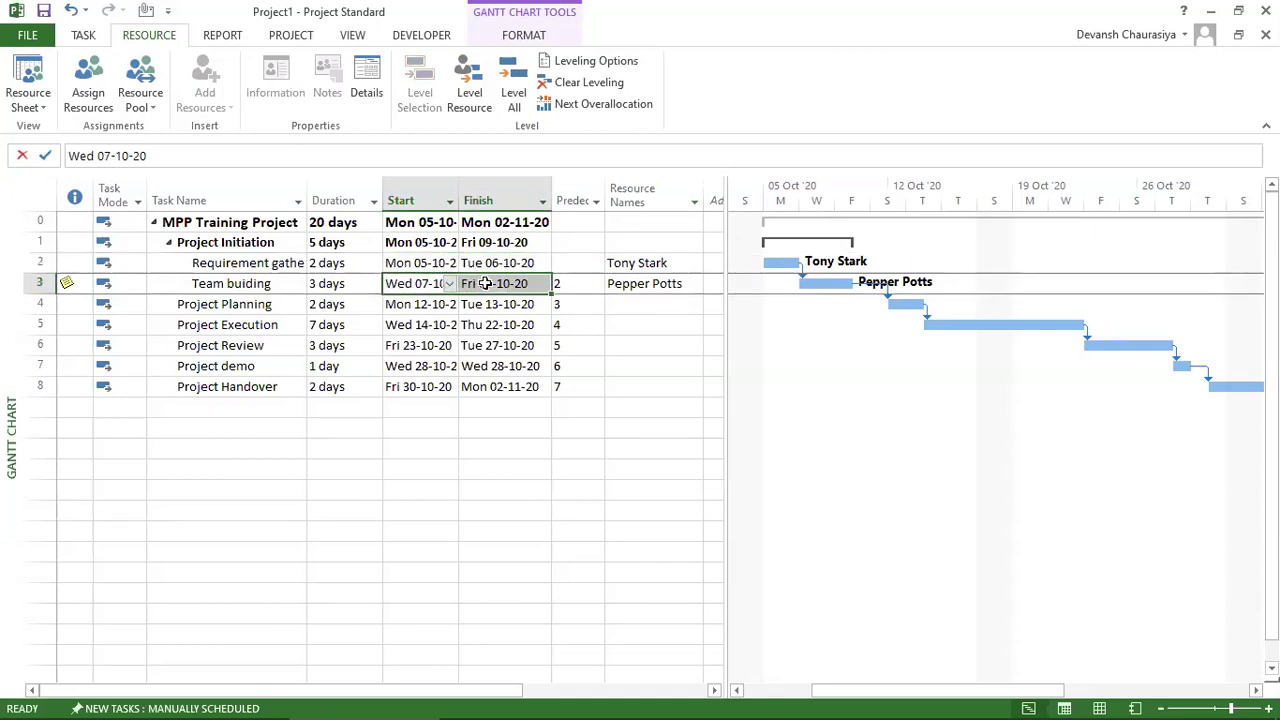
drag(222, 304, 476, 304)
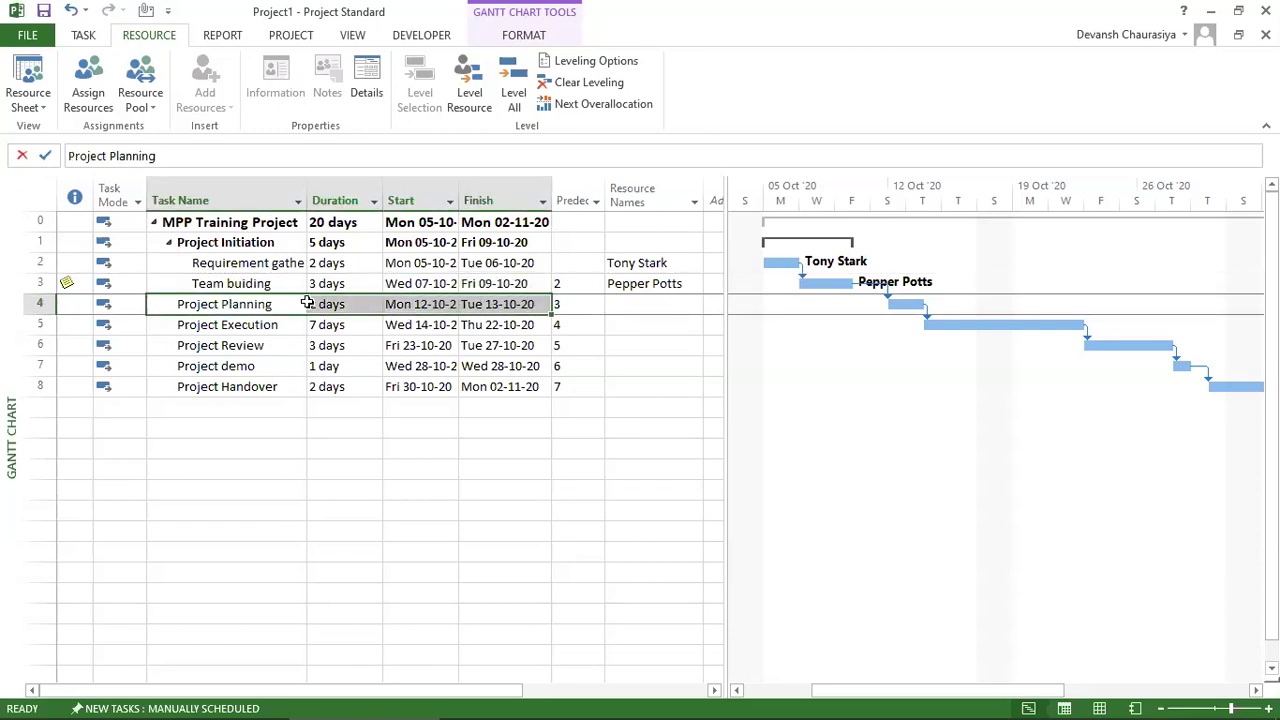
click(645, 304)
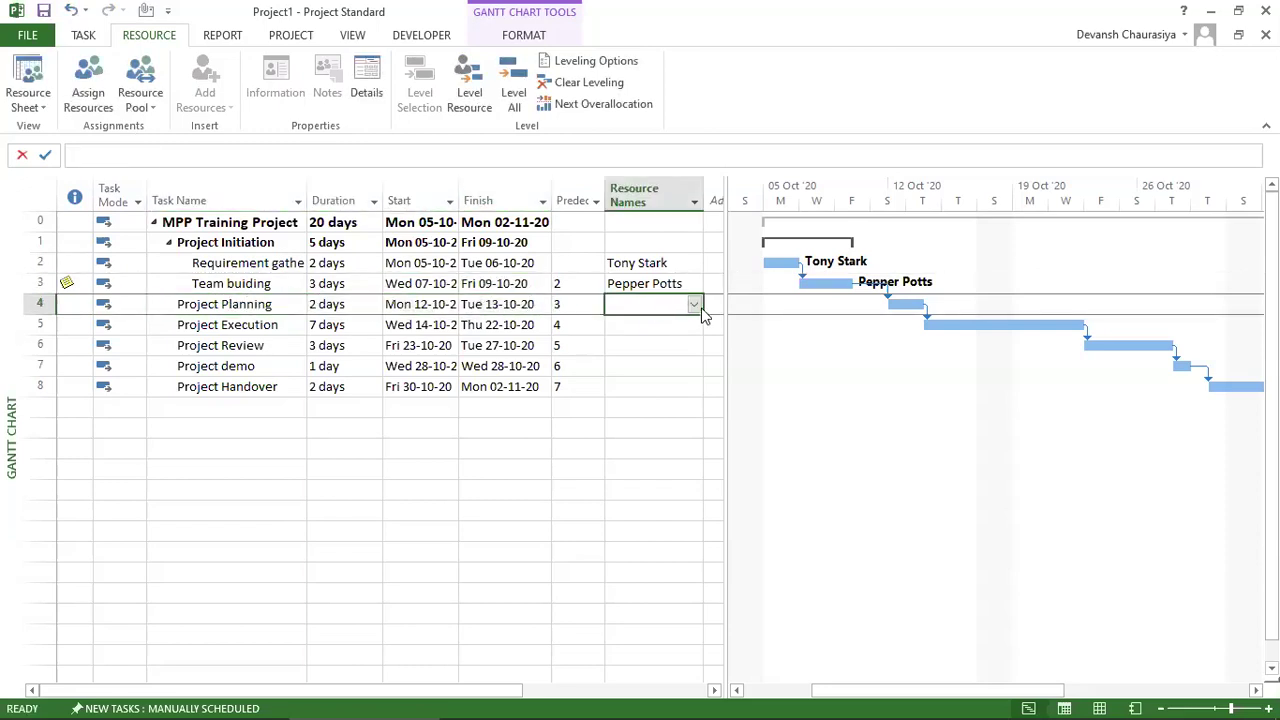
click(694, 305)
click(633, 324)
click(621, 312)
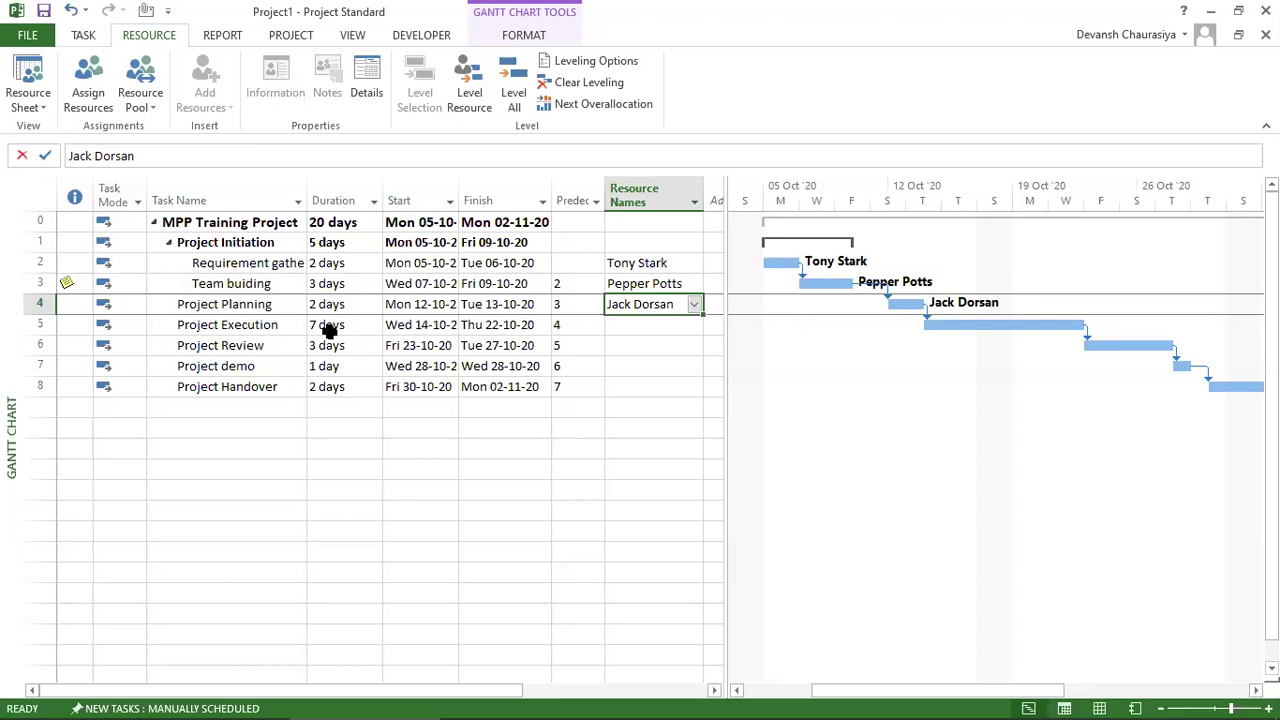
Step: Review the durations and start/finish dates of Project Execution, Project Planning and the assigned subtasks
drag(335, 325, 483, 321)
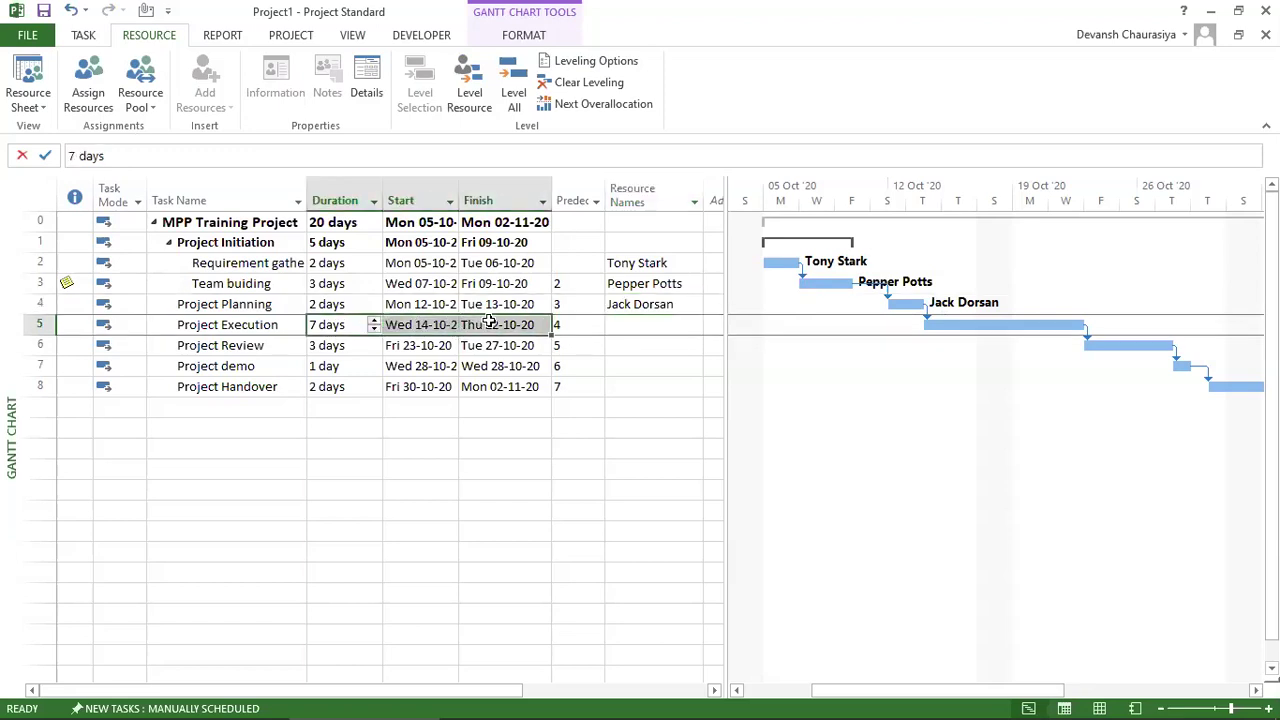
click(510, 323)
drag(512, 304, 250, 308)
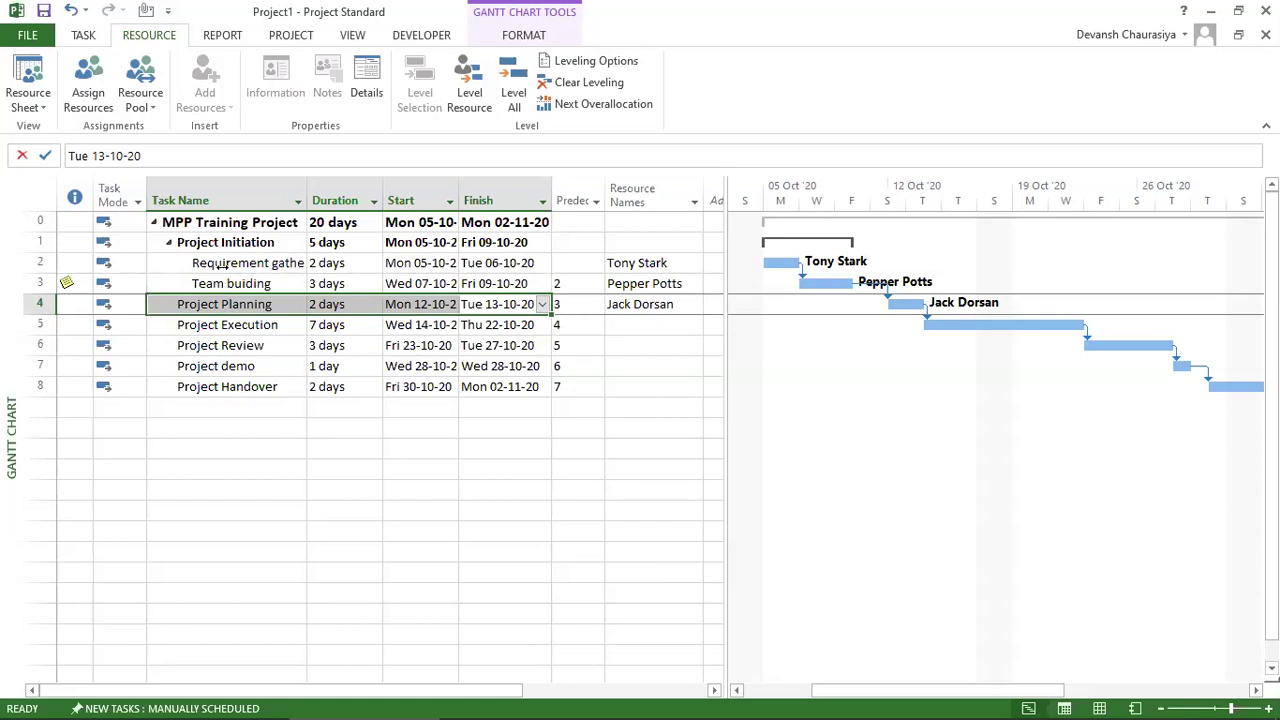
drag(40, 262, 44, 306)
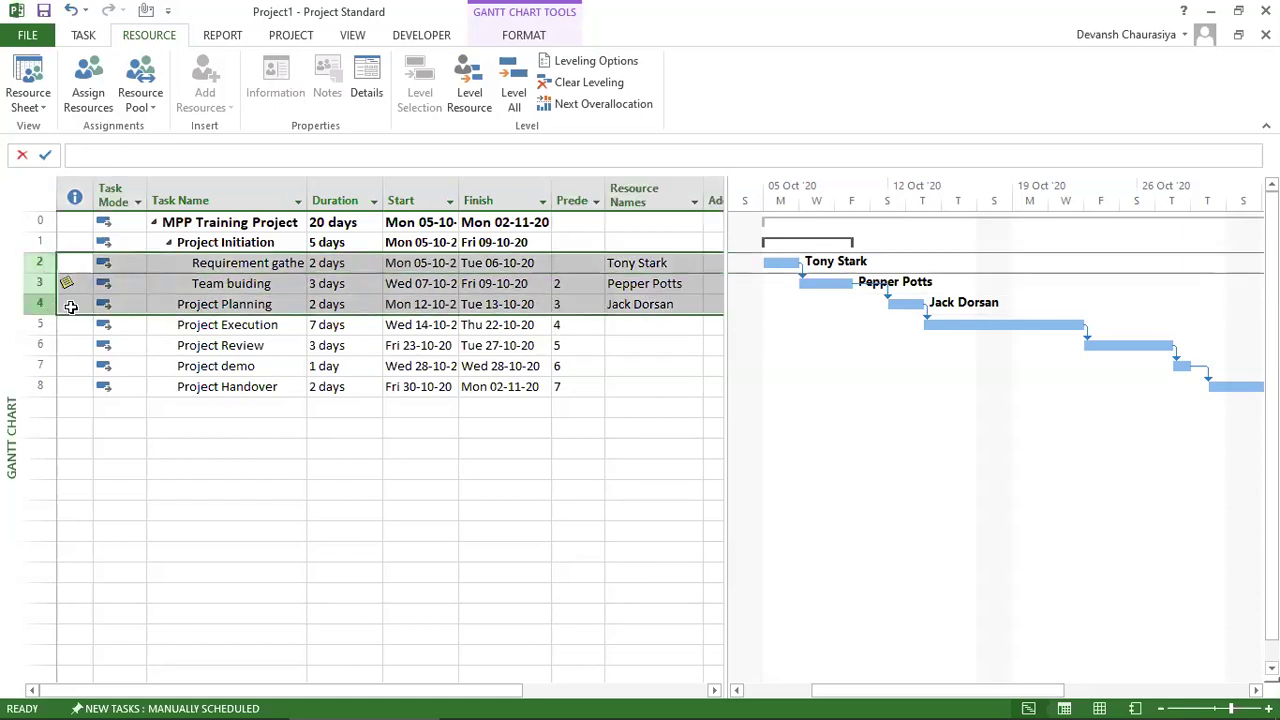
click(262, 262)
drag(396, 262, 460, 283)
click(444, 262)
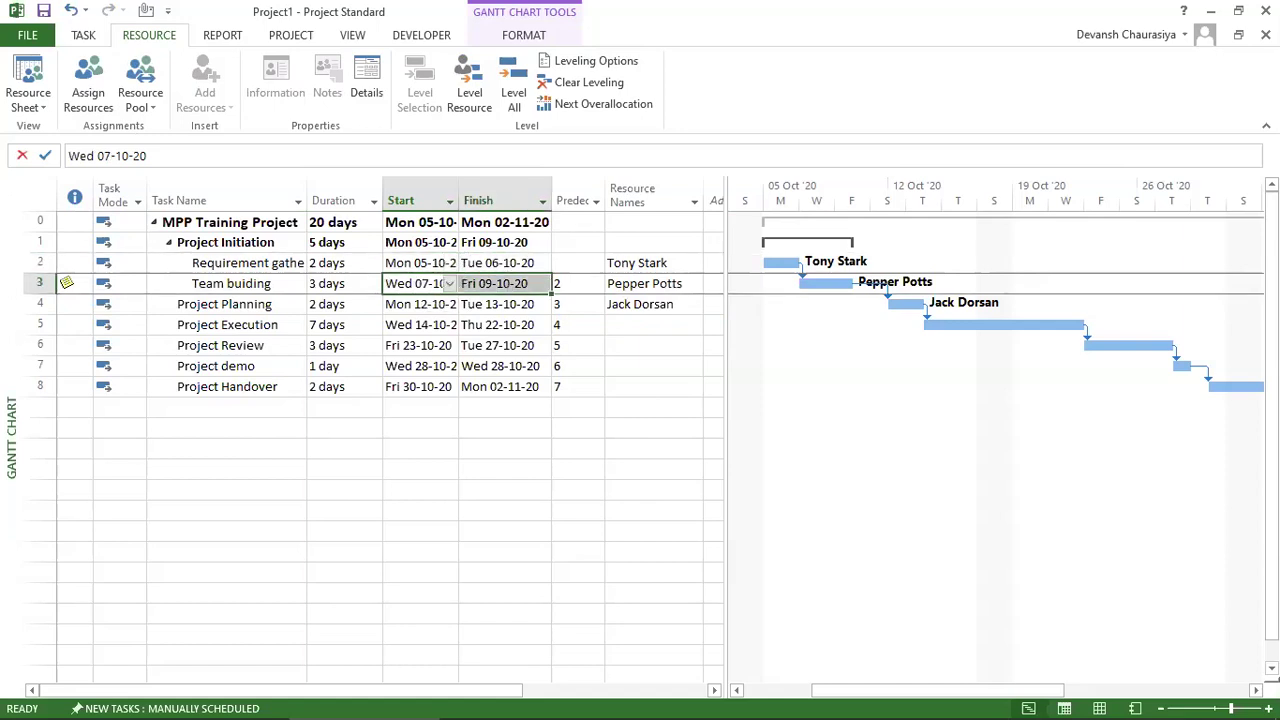
drag(240, 325, 495, 322)
Step: Assign three resources to Project Execution, removing a fourth ticked by mistake
click(651, 324)
click(694, 324)
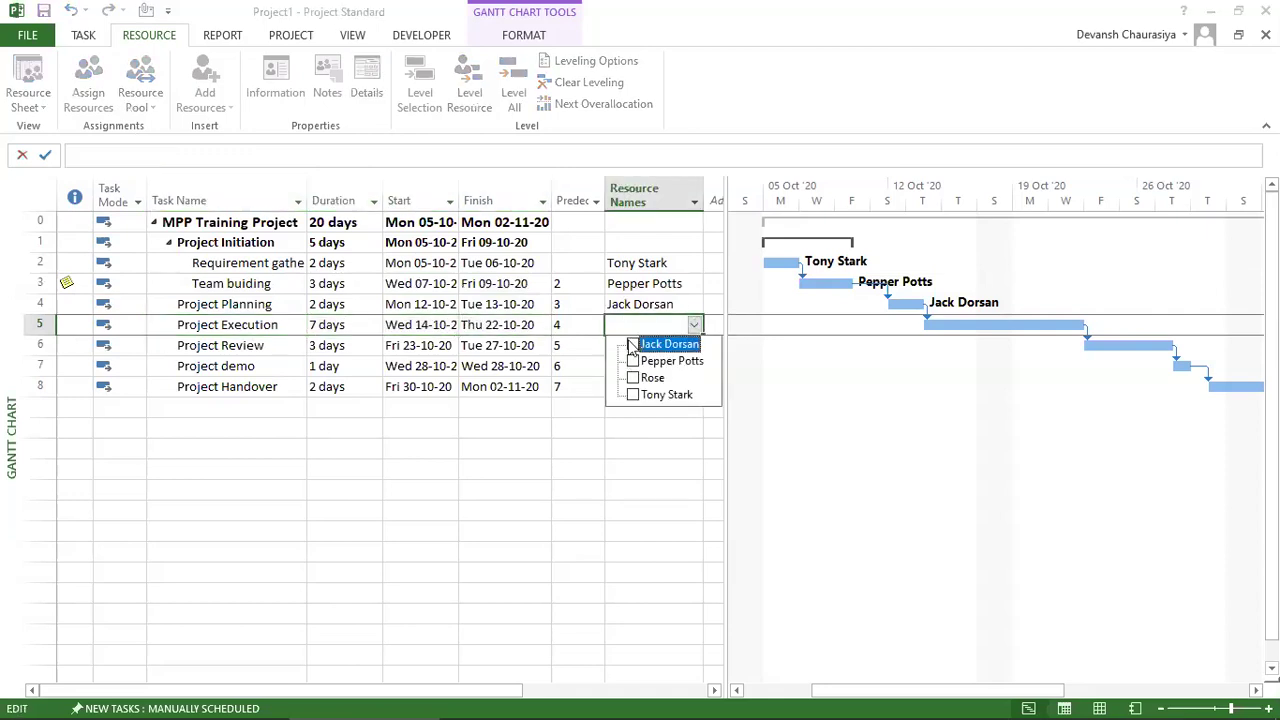
click(632, 344)
click(633, 361)
click(632, 378)
click(632, 395)
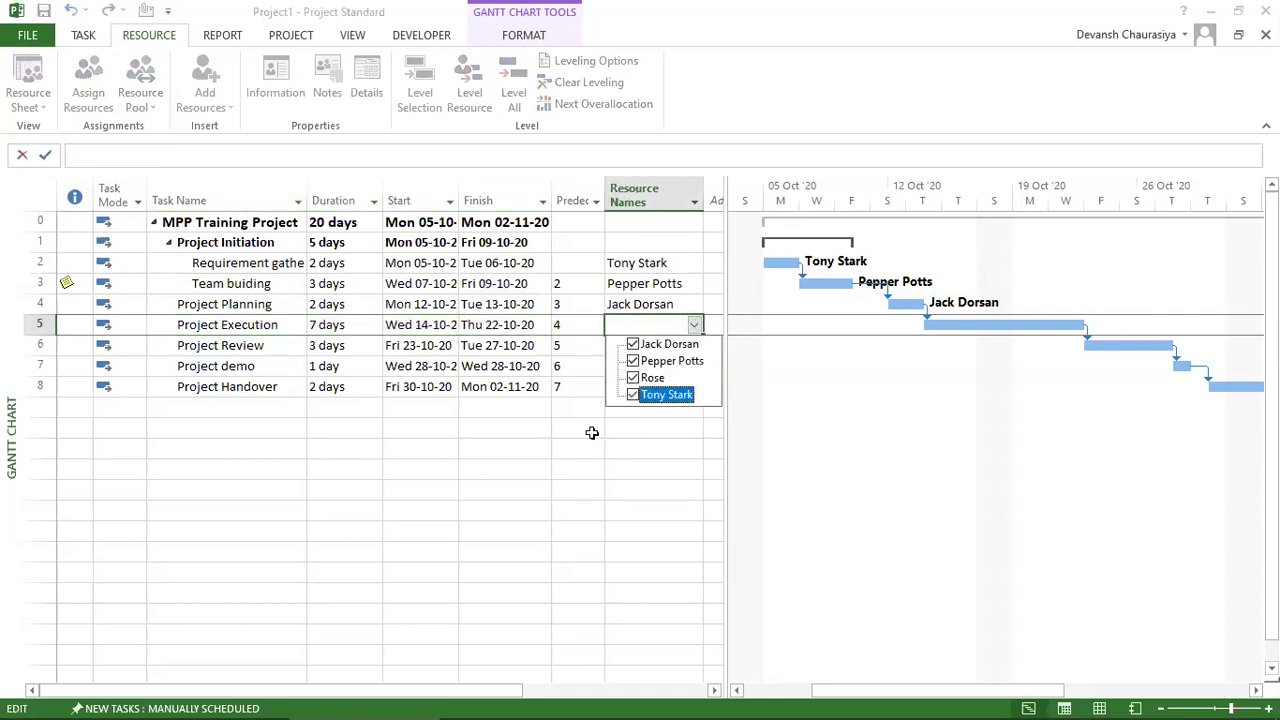
click(605, 434)
click(263, 345)
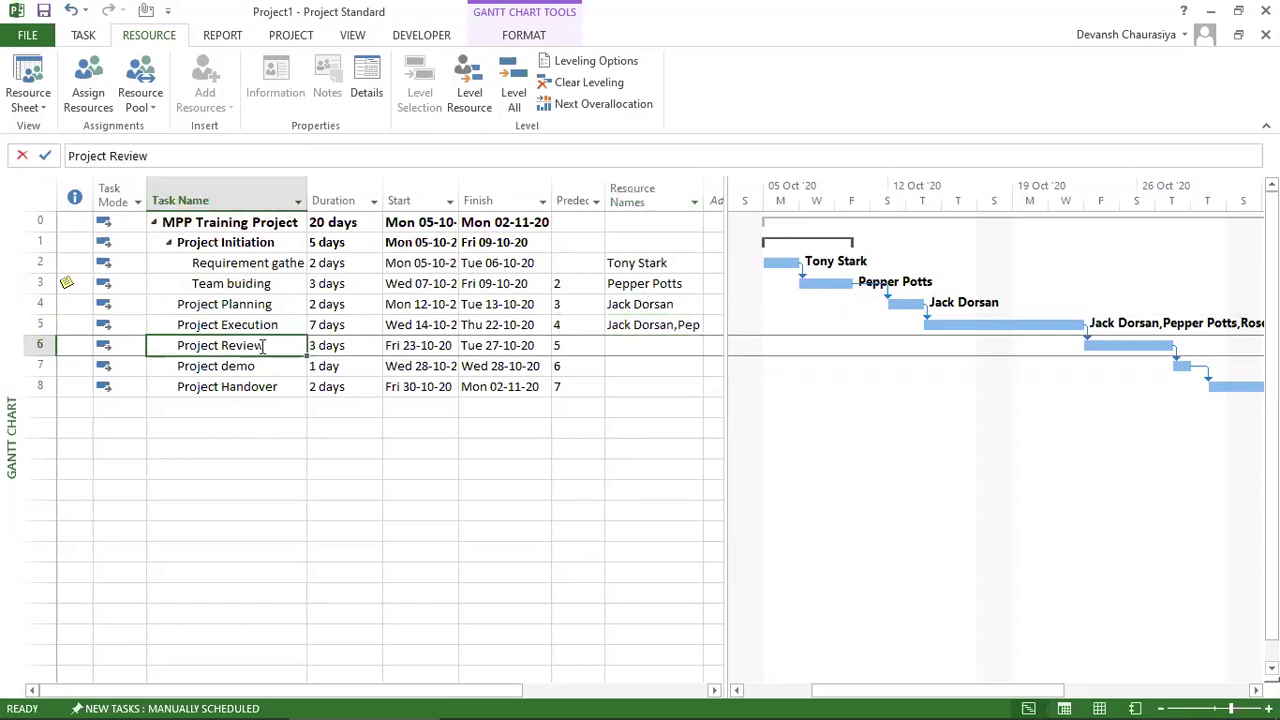
click(640, 326)
click(694, 324)
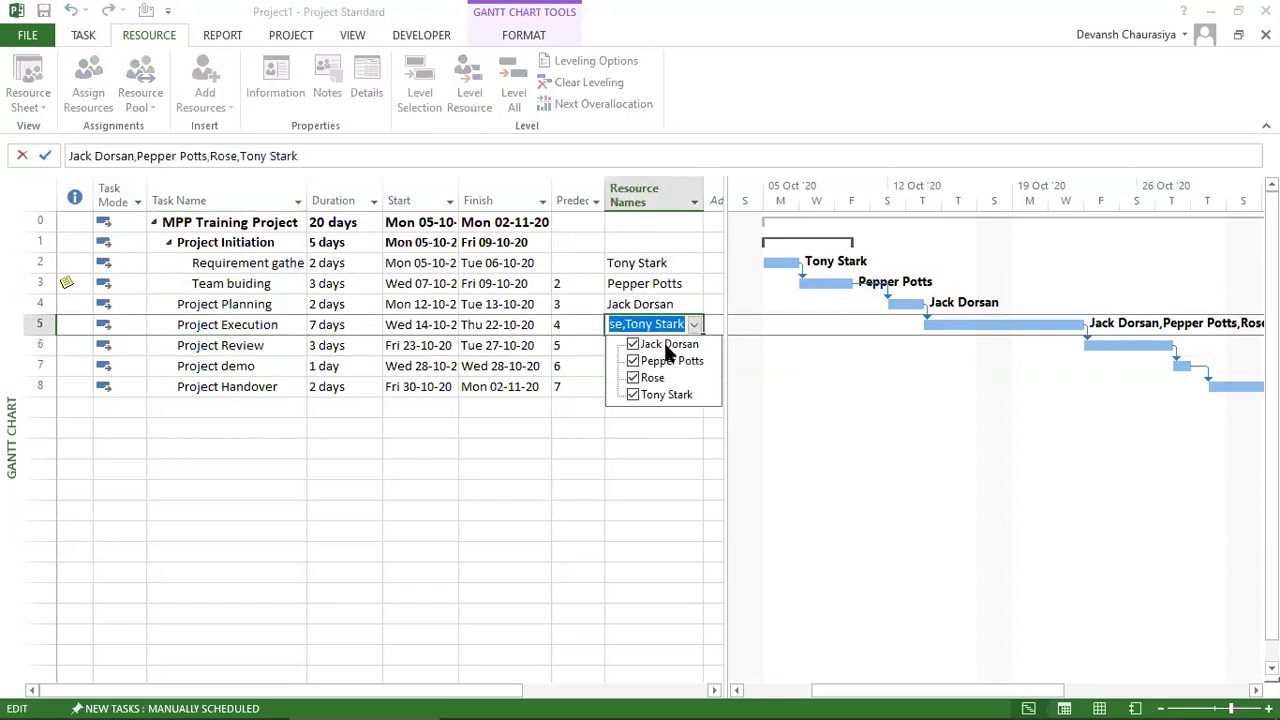
click(633, 395)
click(431, 379)
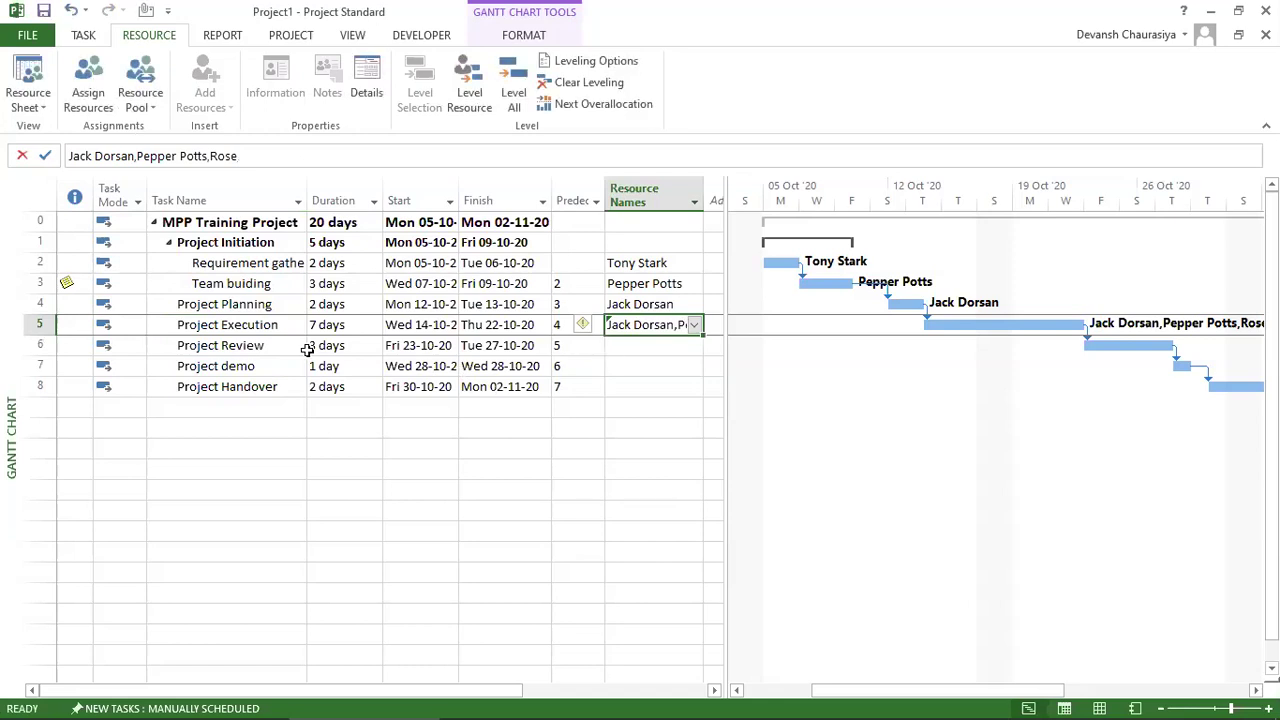
Step: Assign one resource each to Project Review and Project demo
click(252, 345)
click(672, 345)
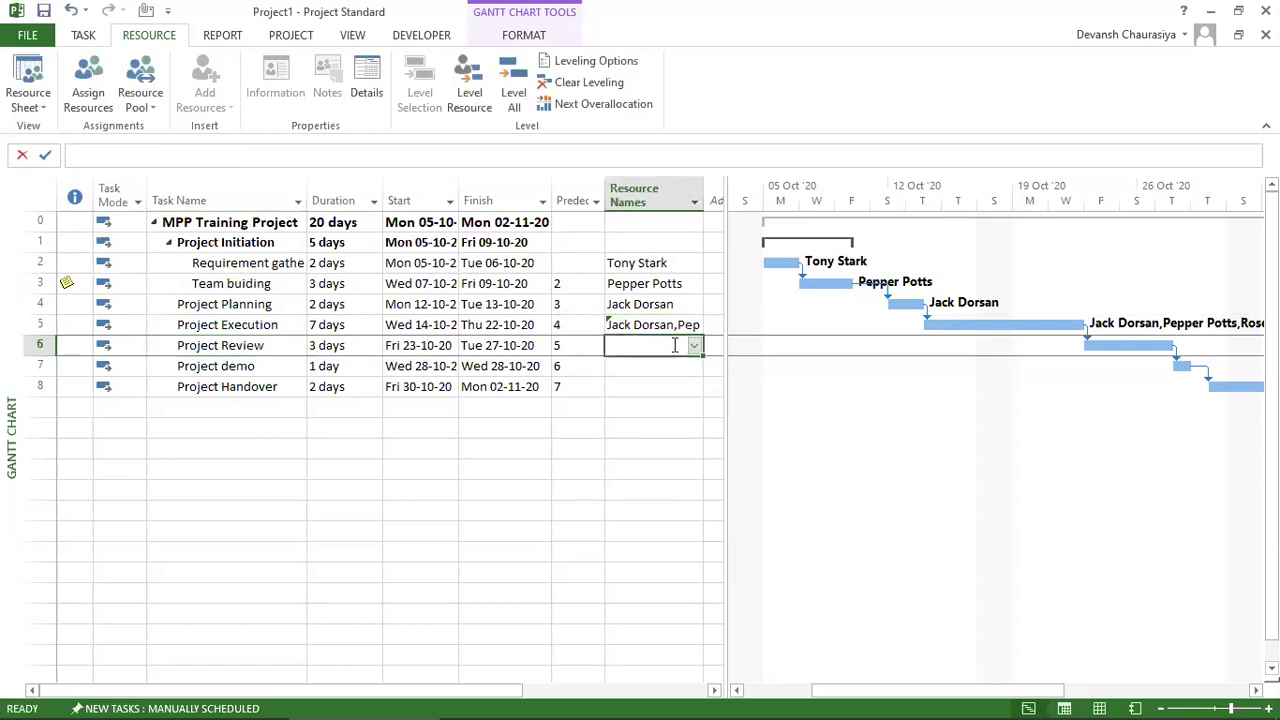
click(693, 346)
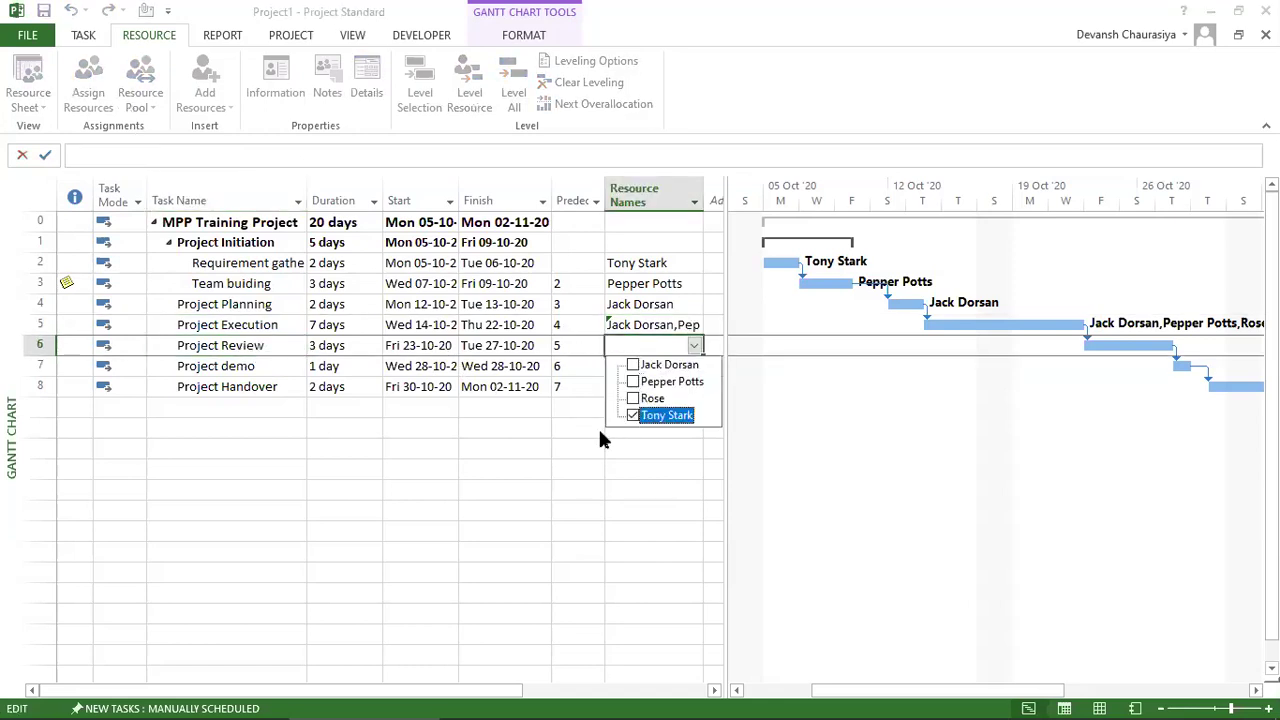
click(608, 394)
click(190, 366)
click(676, 368)
click(693, 368)
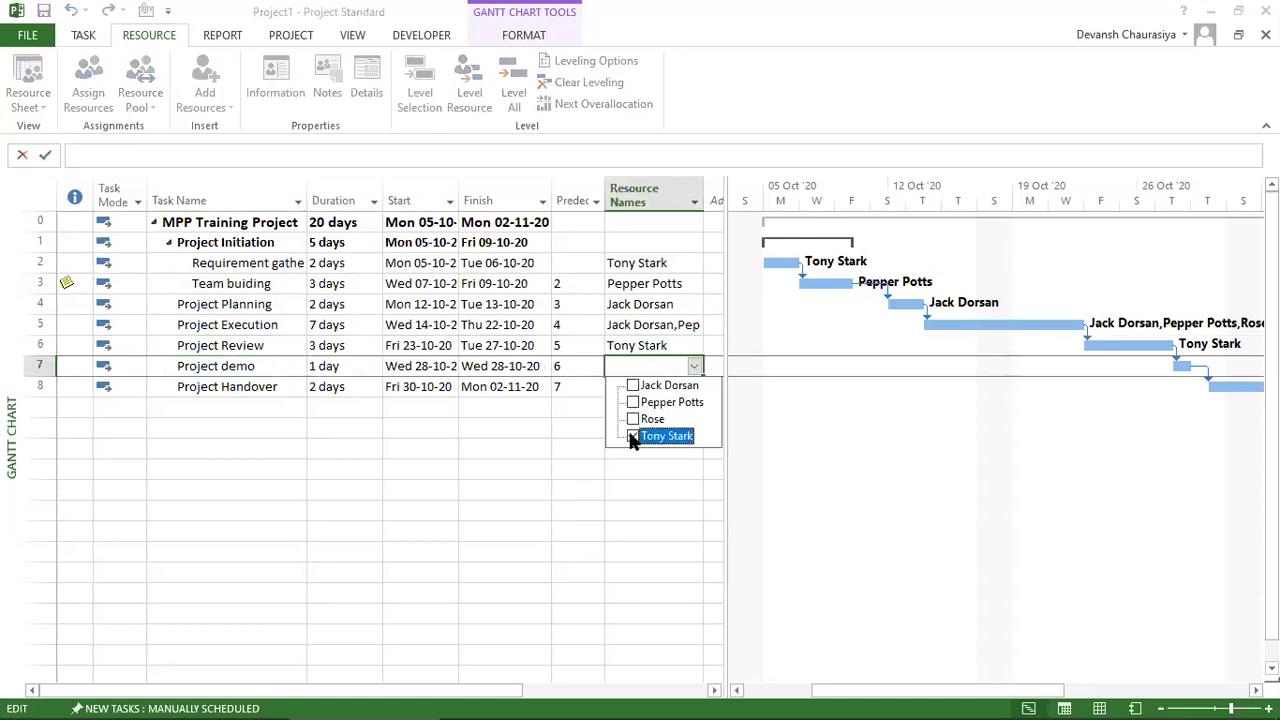
click(634, 437)
Step: Assign two resources to Project Handover
click(227, 390)
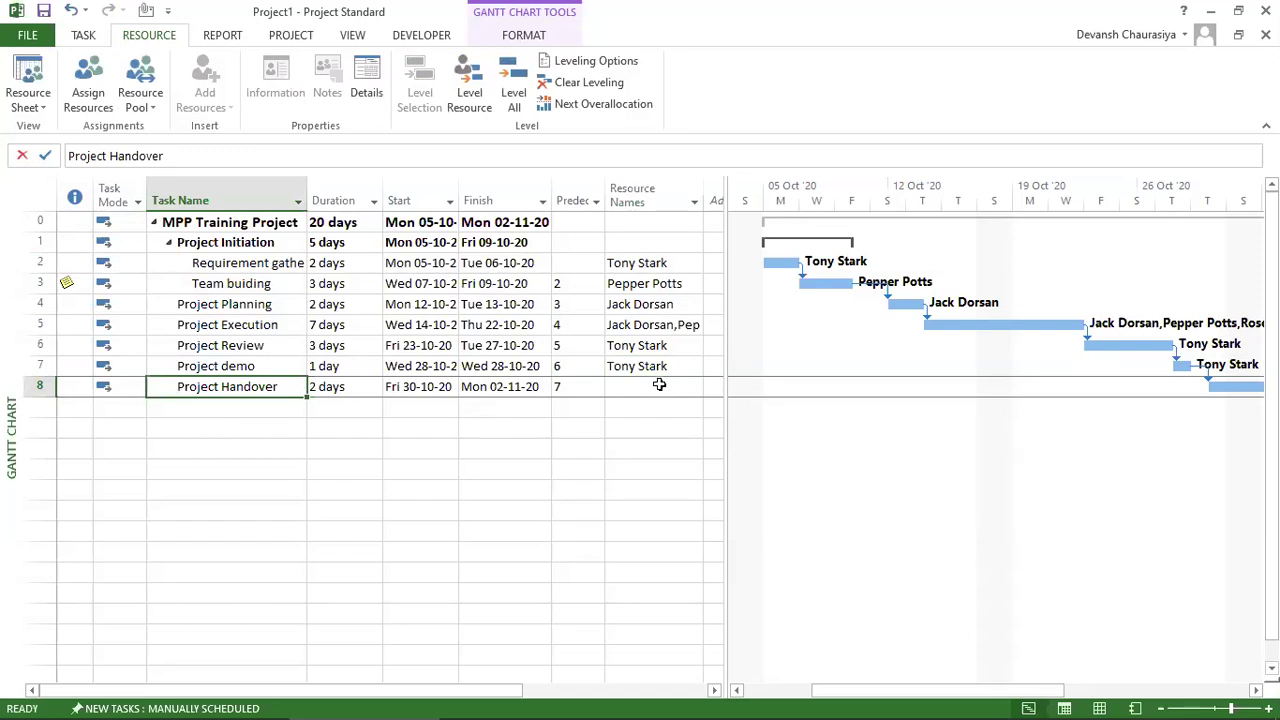
click(684, 388)
click(693, 389)
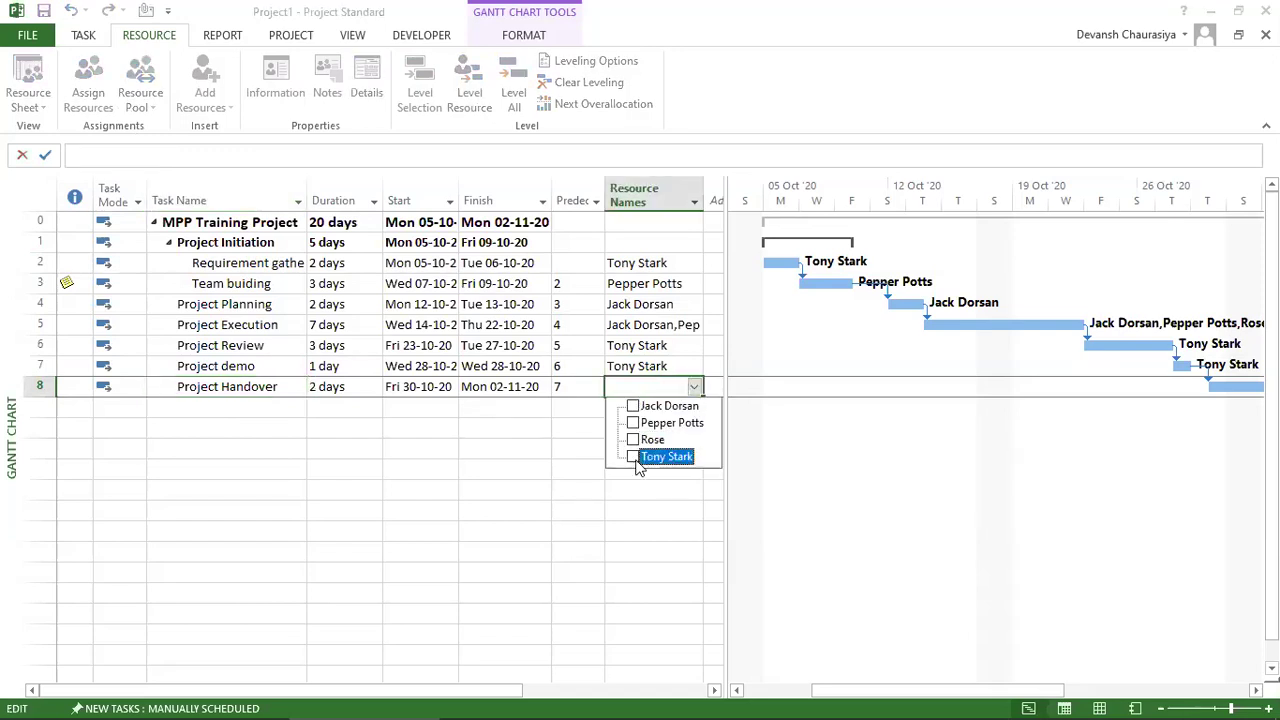
click(396, 442)
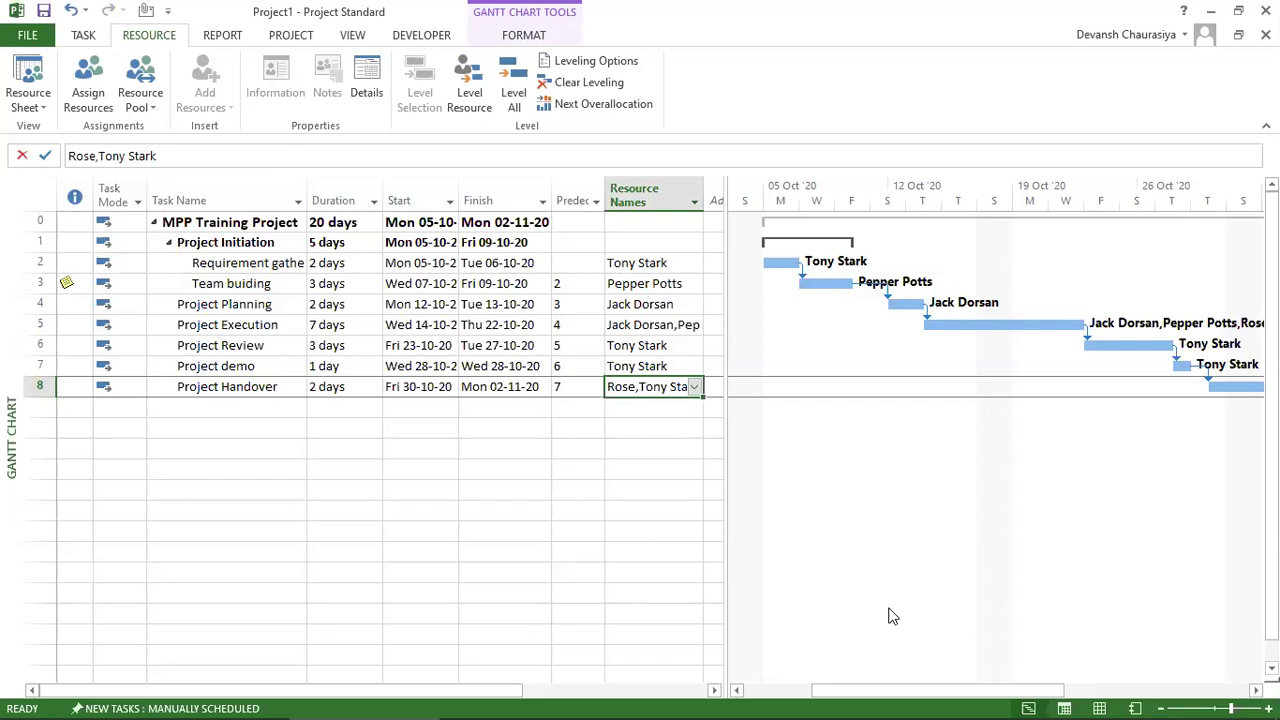
mouse_move(1034, 691)
mouse_down()
mouse_move(1152, 697)
mouse_move(1040, 694)
mouse_up()
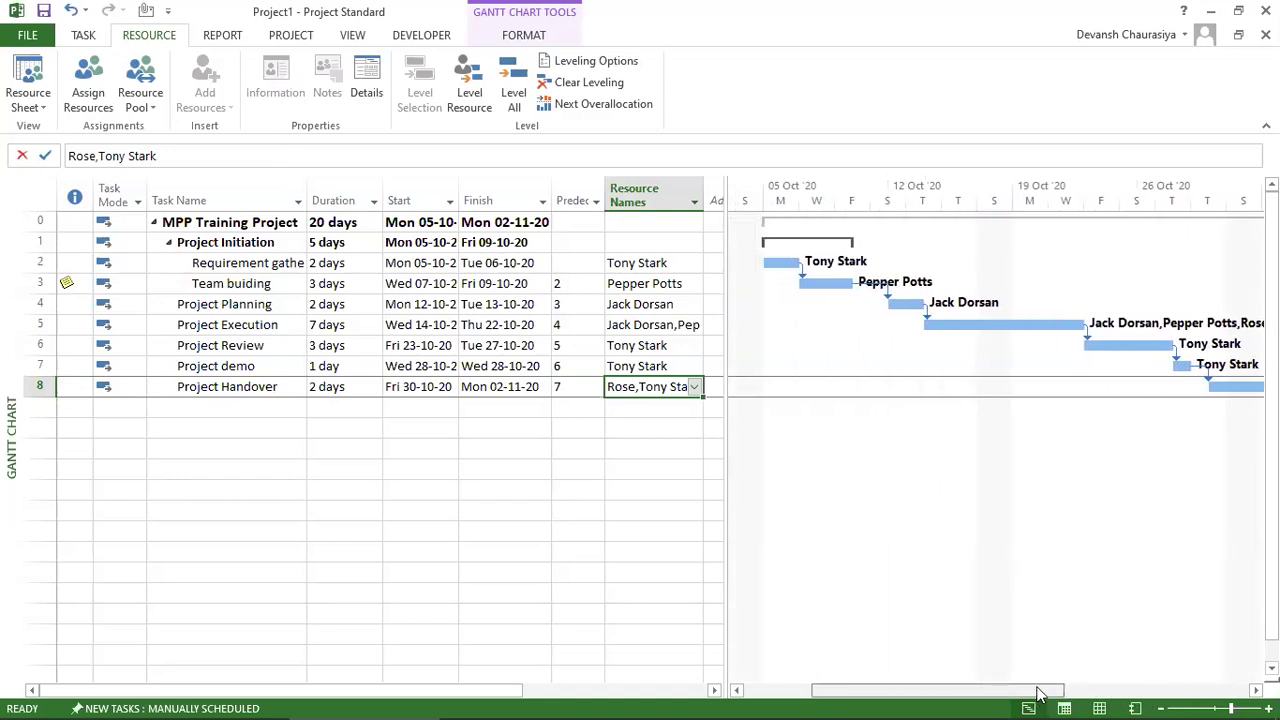
Step: Switch from the Resource Sheet to the Resource Usage view
click(32, 106)
click(84, 218)
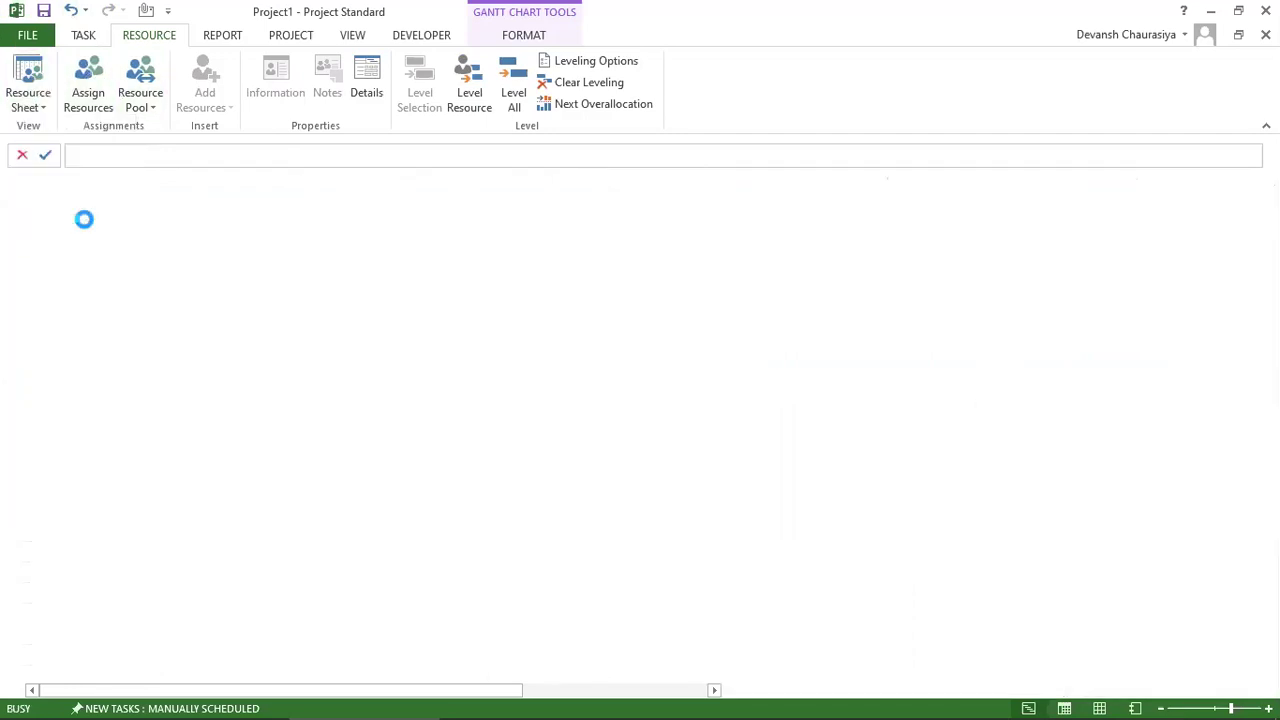
drag(838, 207, 14, 277)
click(28, 104)
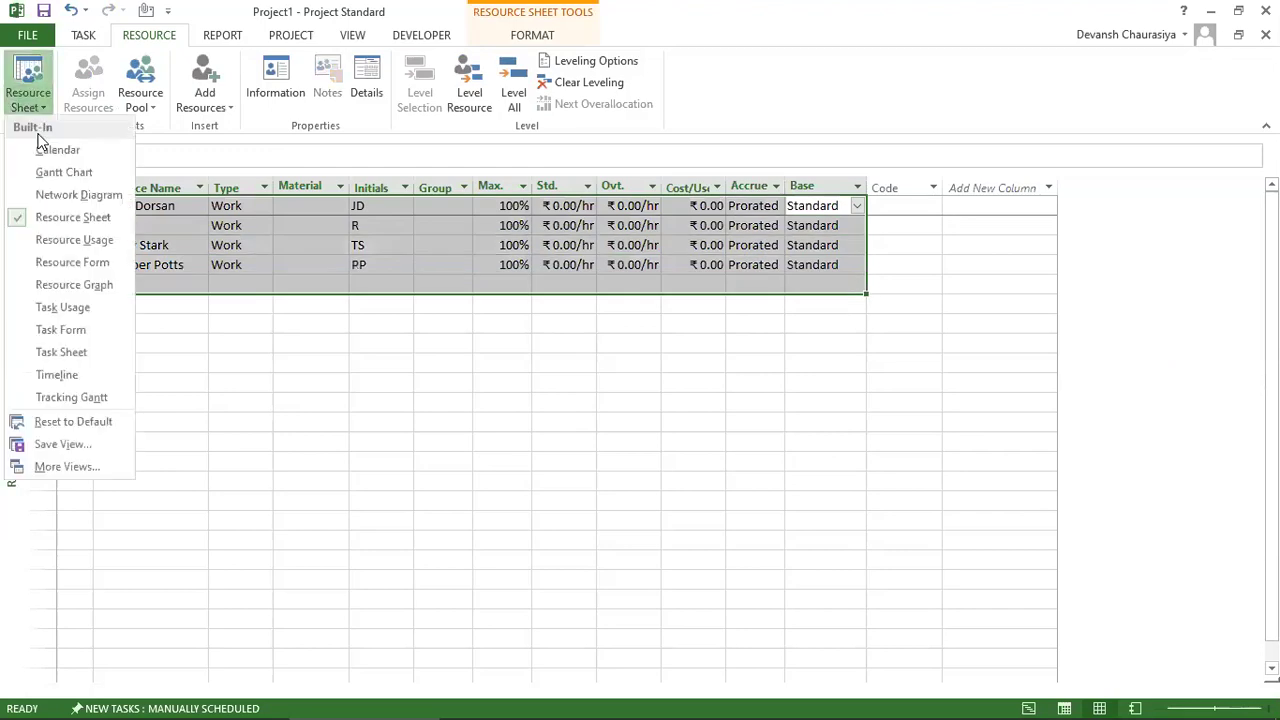
click(72, 240)
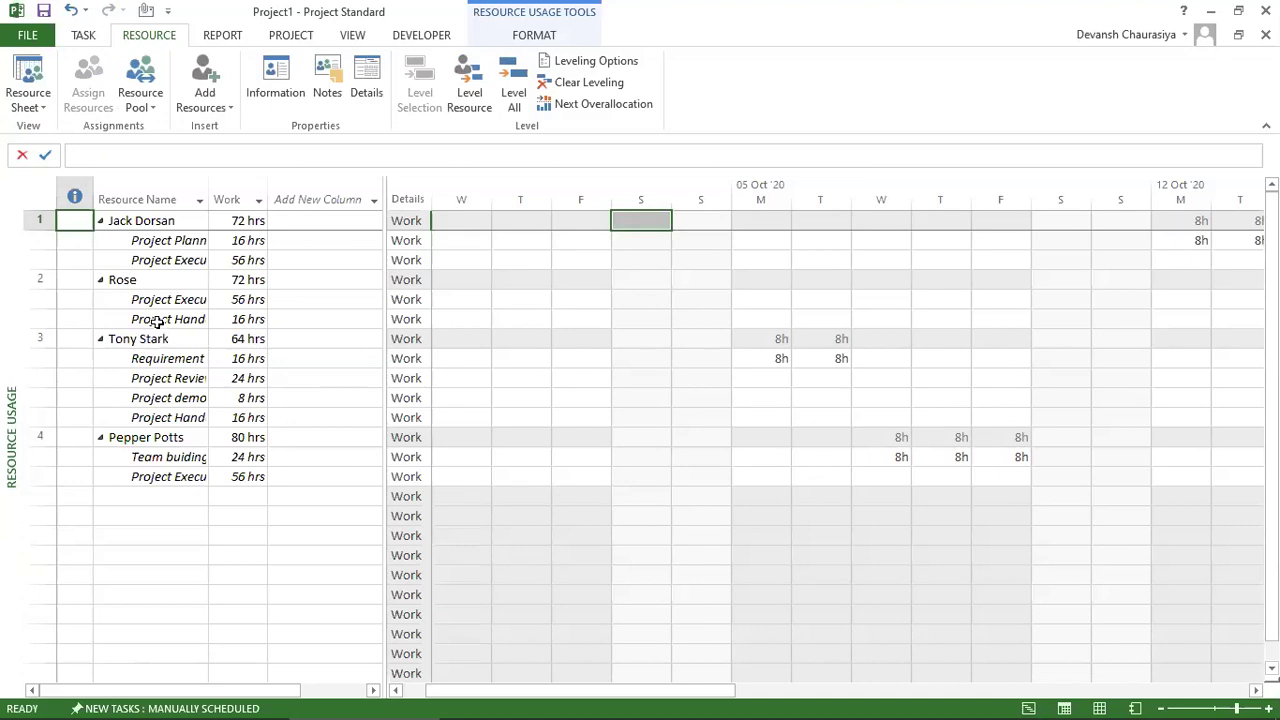
Step: Inspect each resource's daily 8h allocations, scrolling the timescale and returning to the 05 Oct week
drag(764, 247, 993, 470)
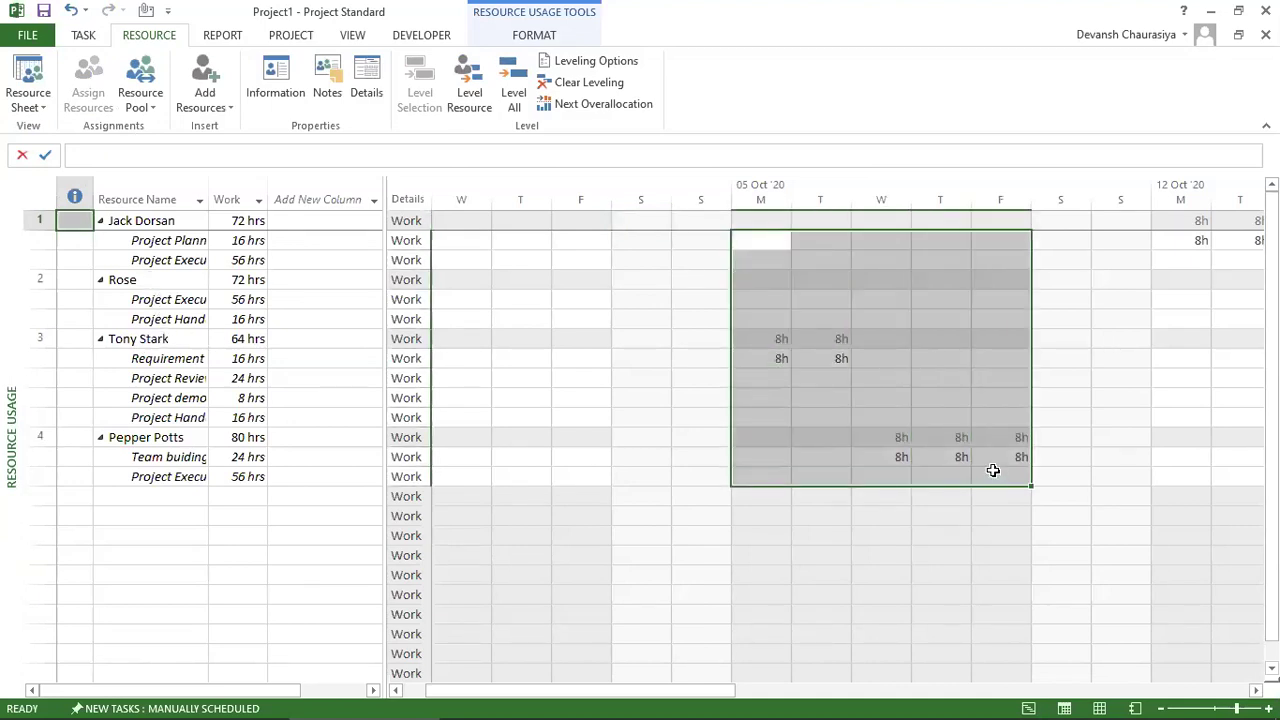
click(144, 438)
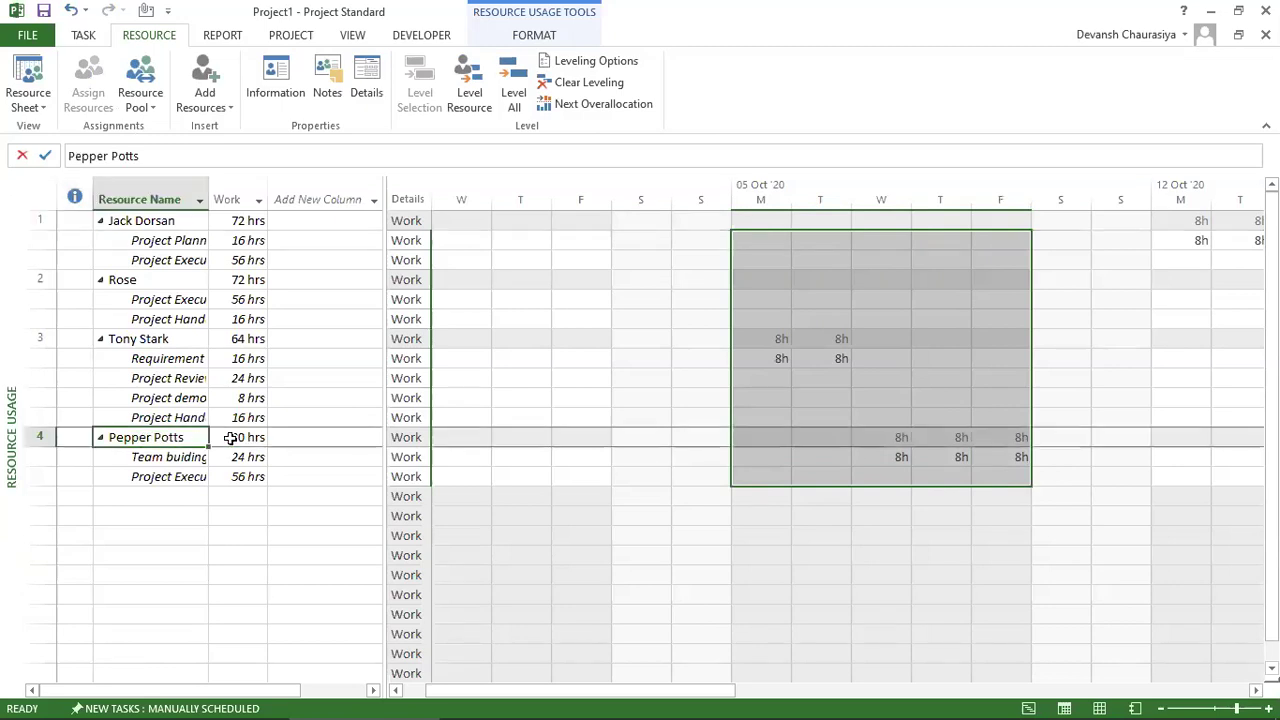
drag(230, 438, 294, 437)
click(40, 437)
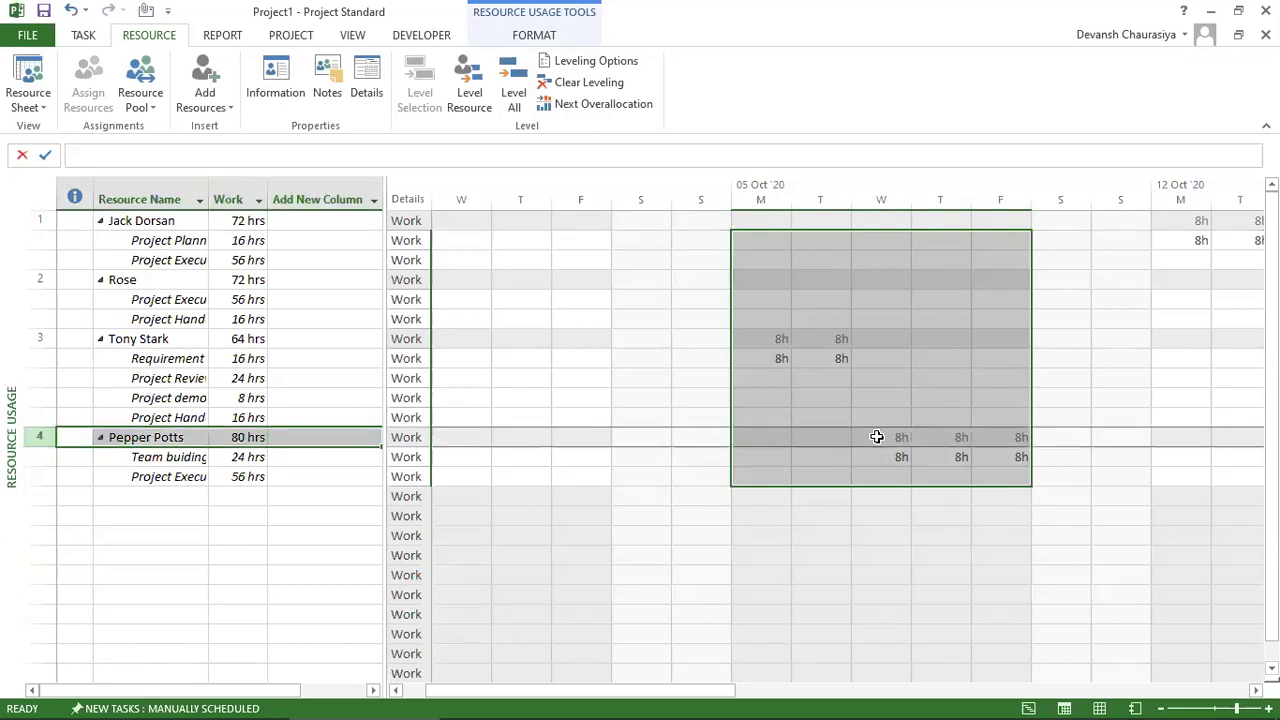
click(880, 437)
drag(886, 437, 1006, 457)
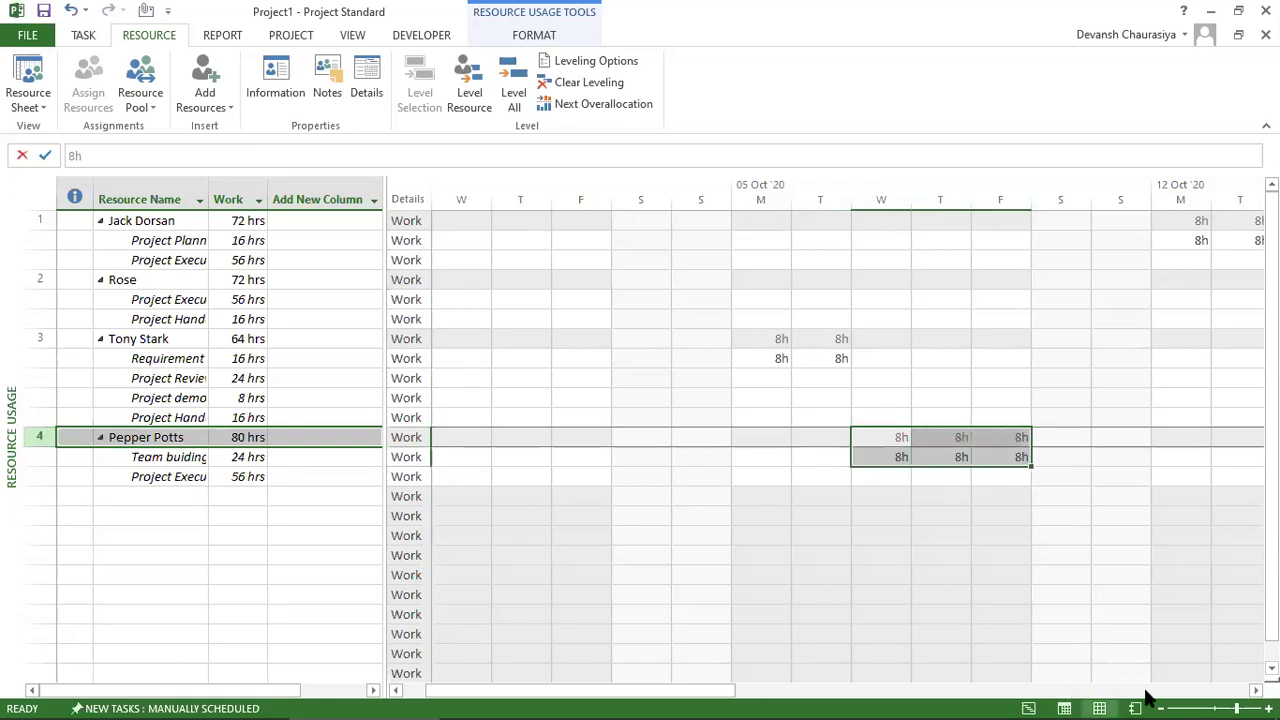
scroll(848, 440, right, 9)
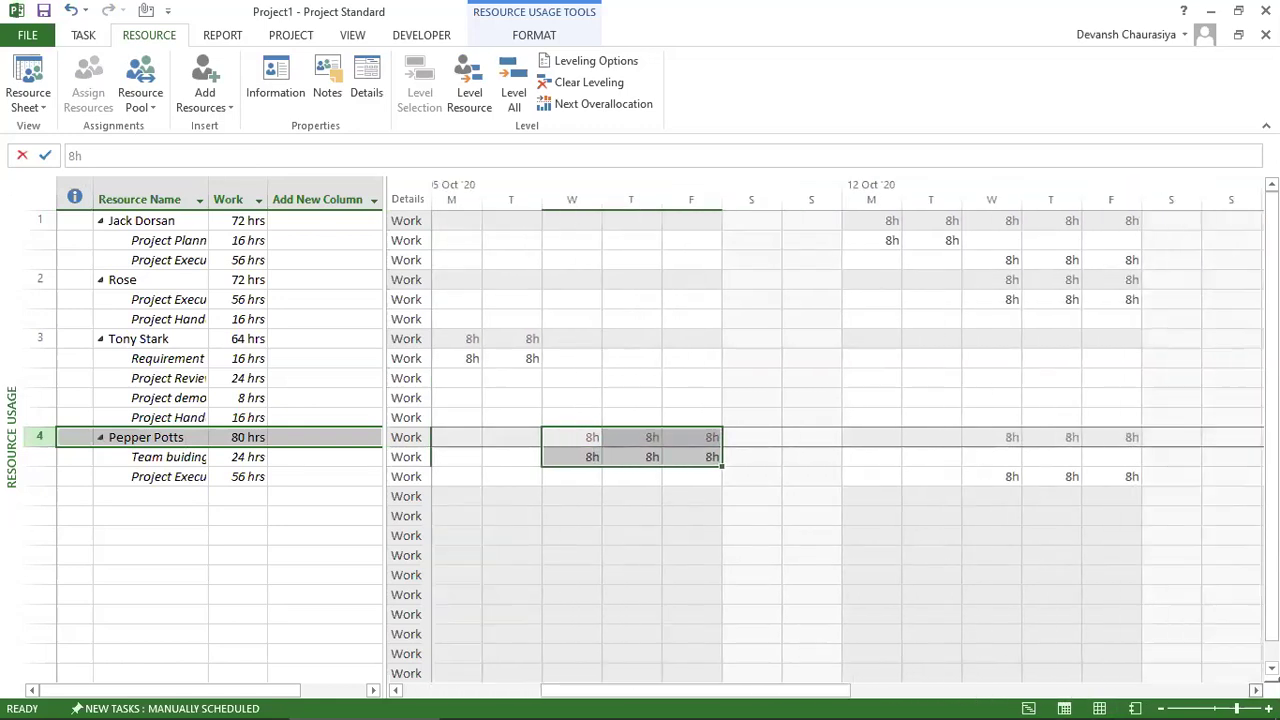
scroll(848, 440, right, 18)
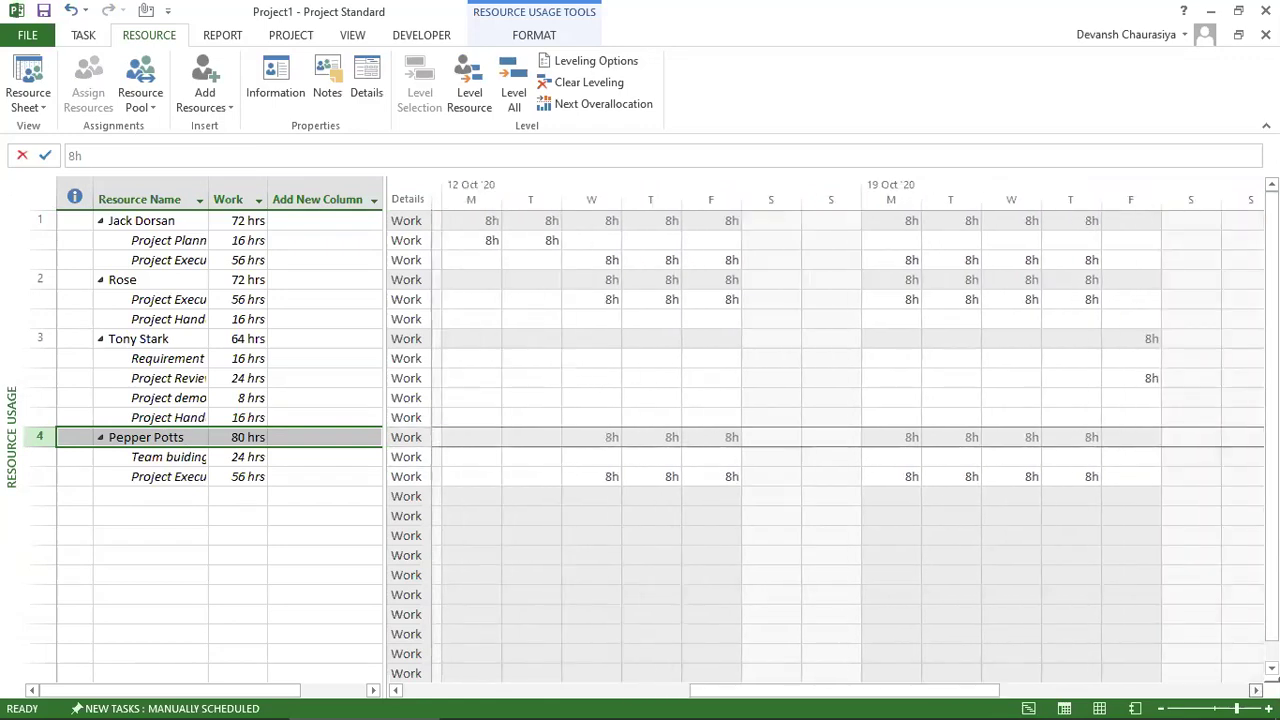
scroll(848, 440, right, 1)
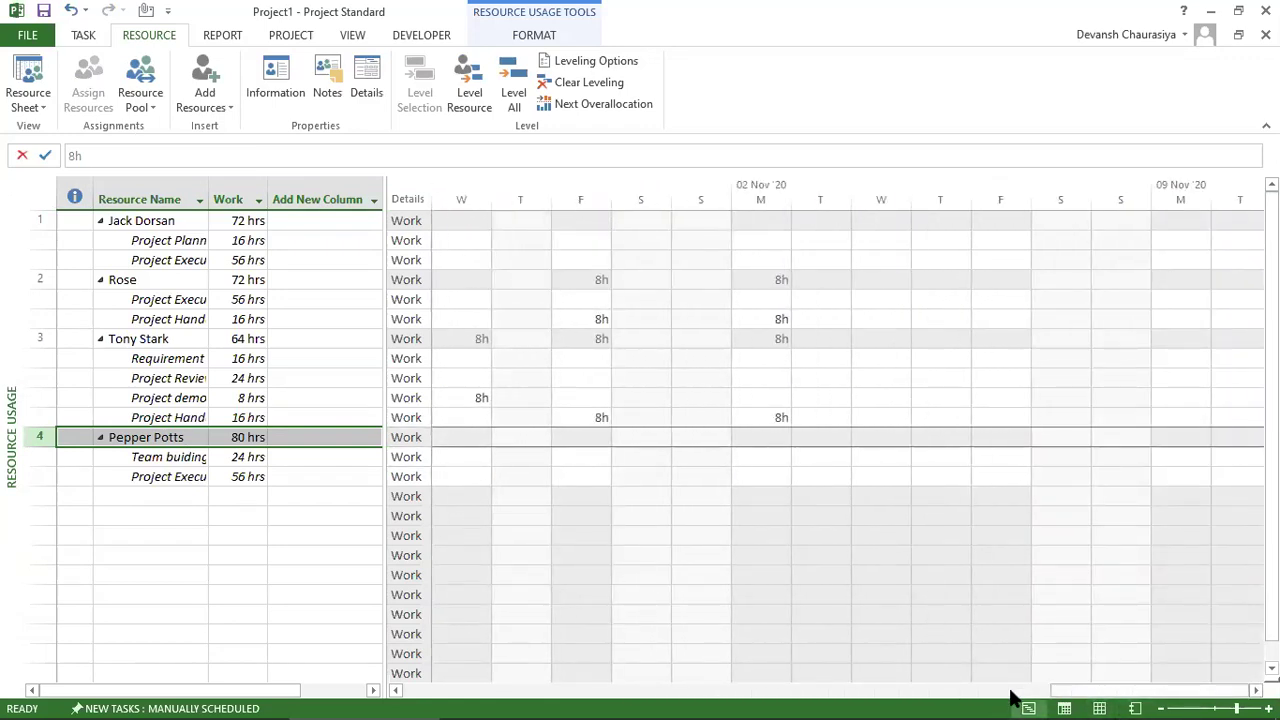
drag(1197, 693, 995, 697)
key(ctrl+shift+F5)
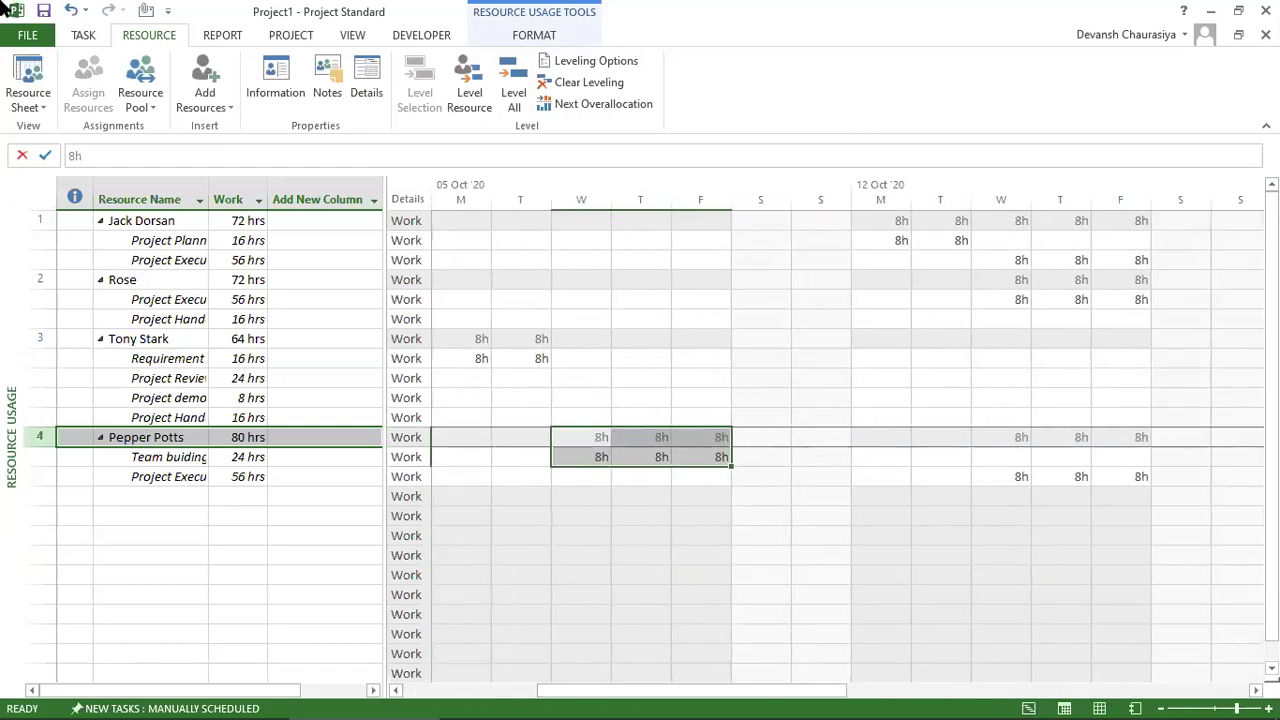
click(35, 105)
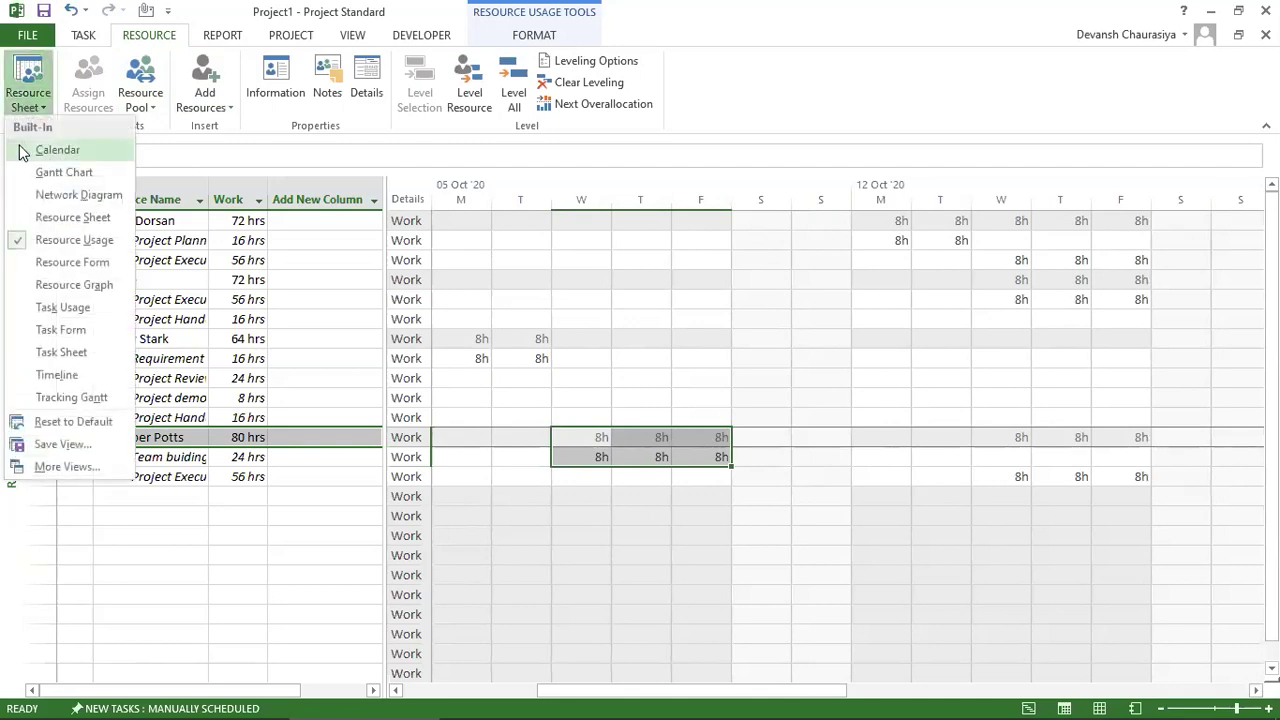
Step: Cycle through the Network Diagram and Calendar views, then return to the Gantt chart
click(45, 192)
click(35, 107)
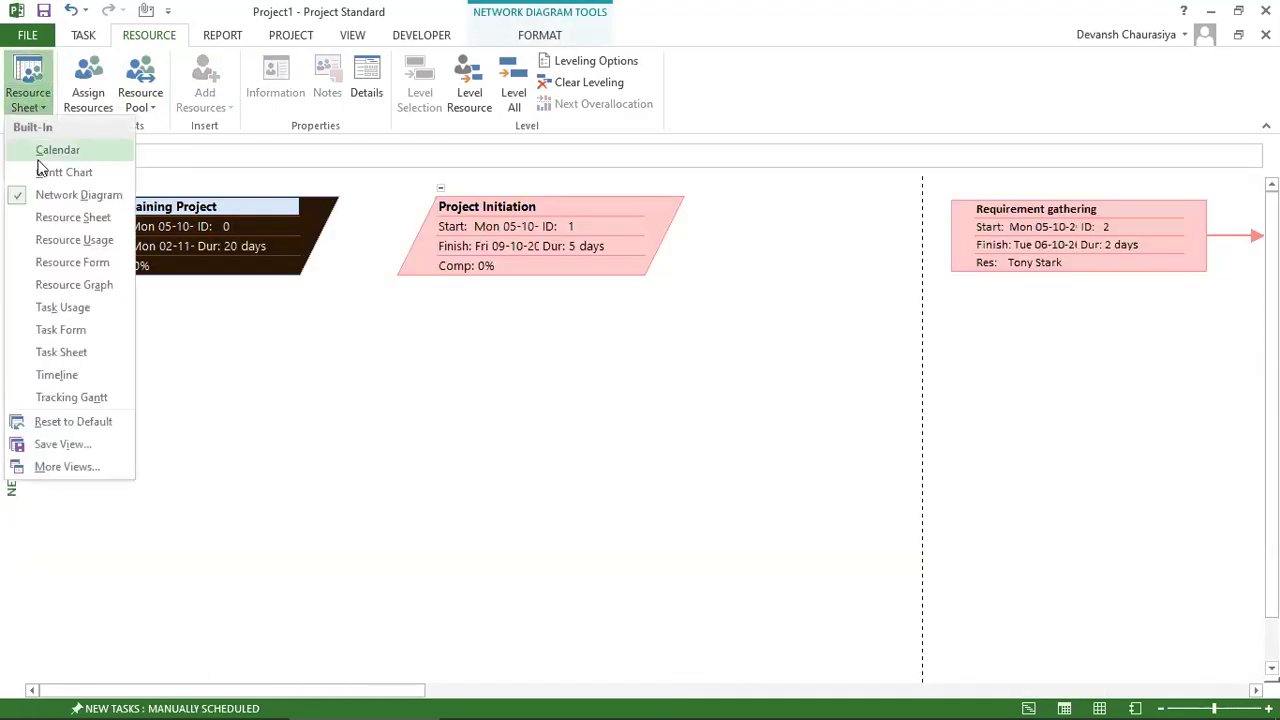
click(46, 151)
click(38, 107)
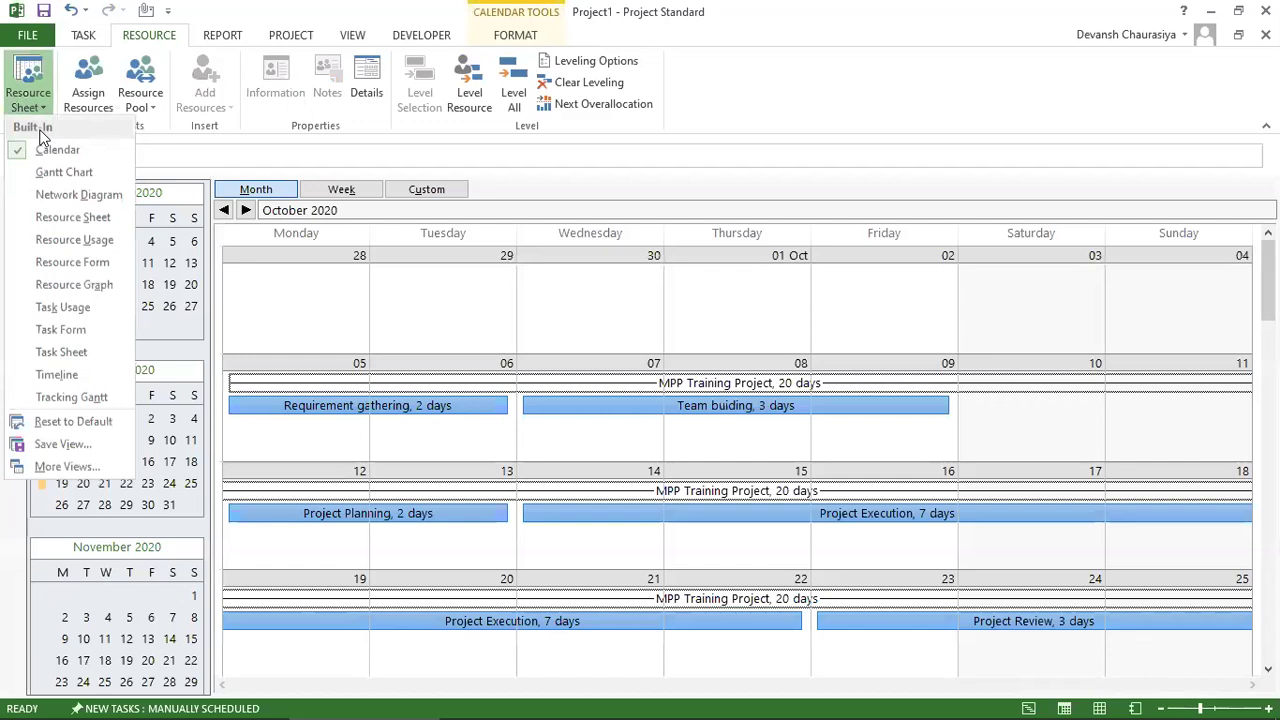
click(43, 174)
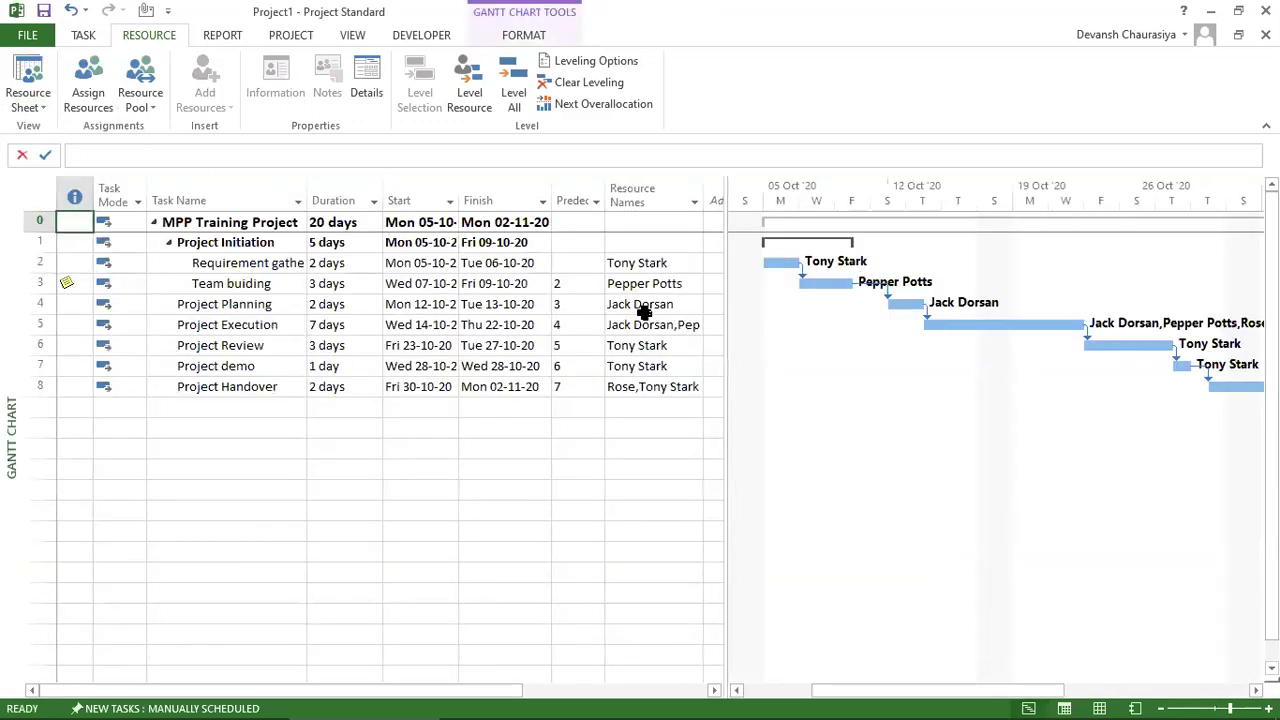
Step: Try adding a second resource to Requirement gathering, then undo it
click(662, 262)
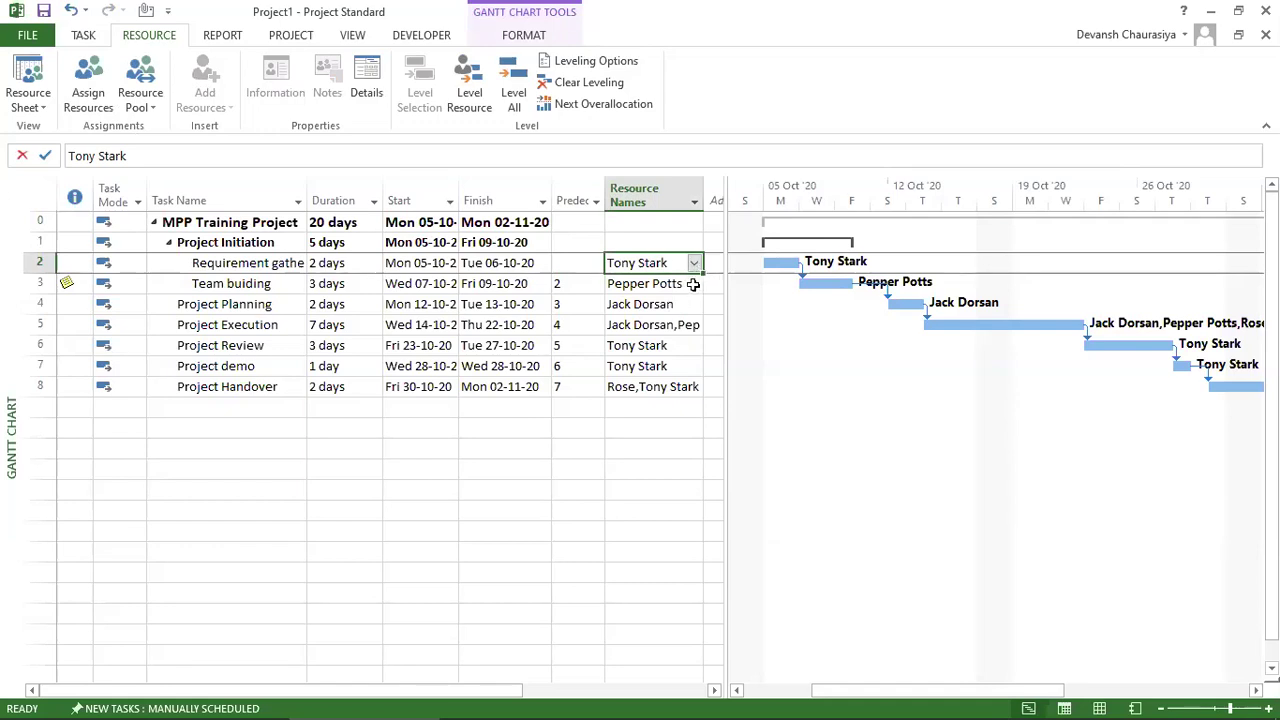
click(692, 263)
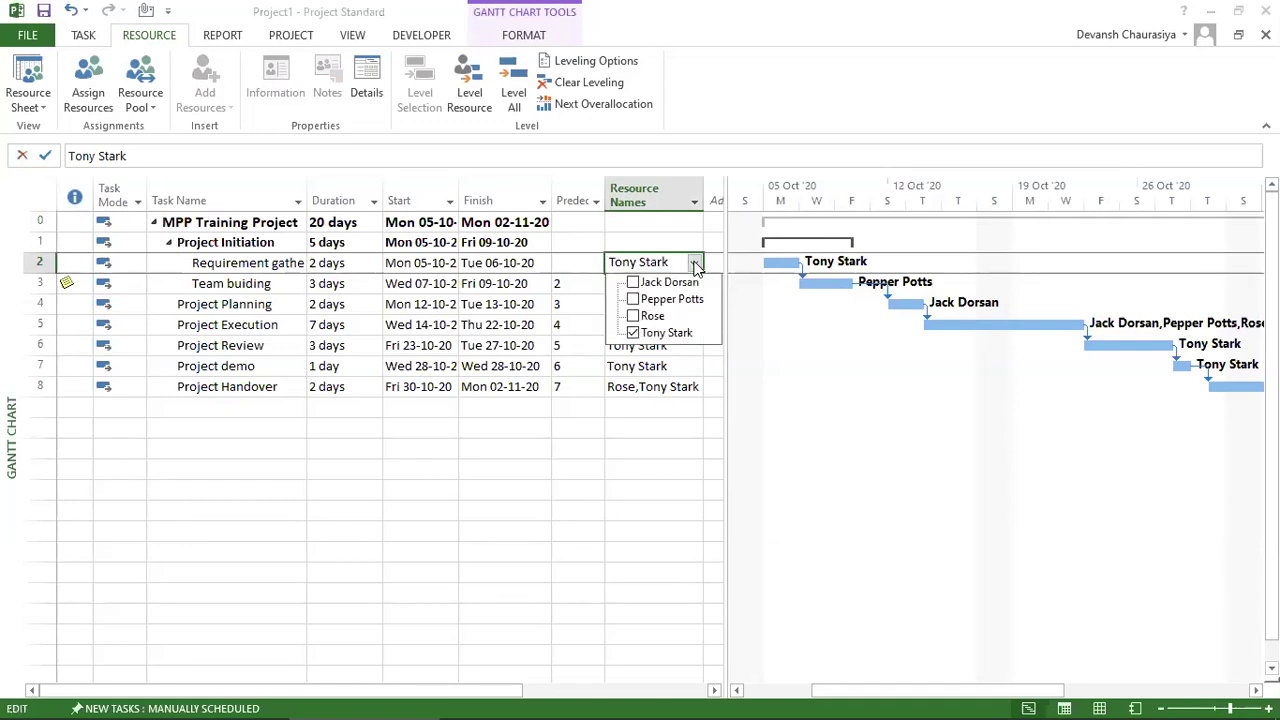
click(634, 300)
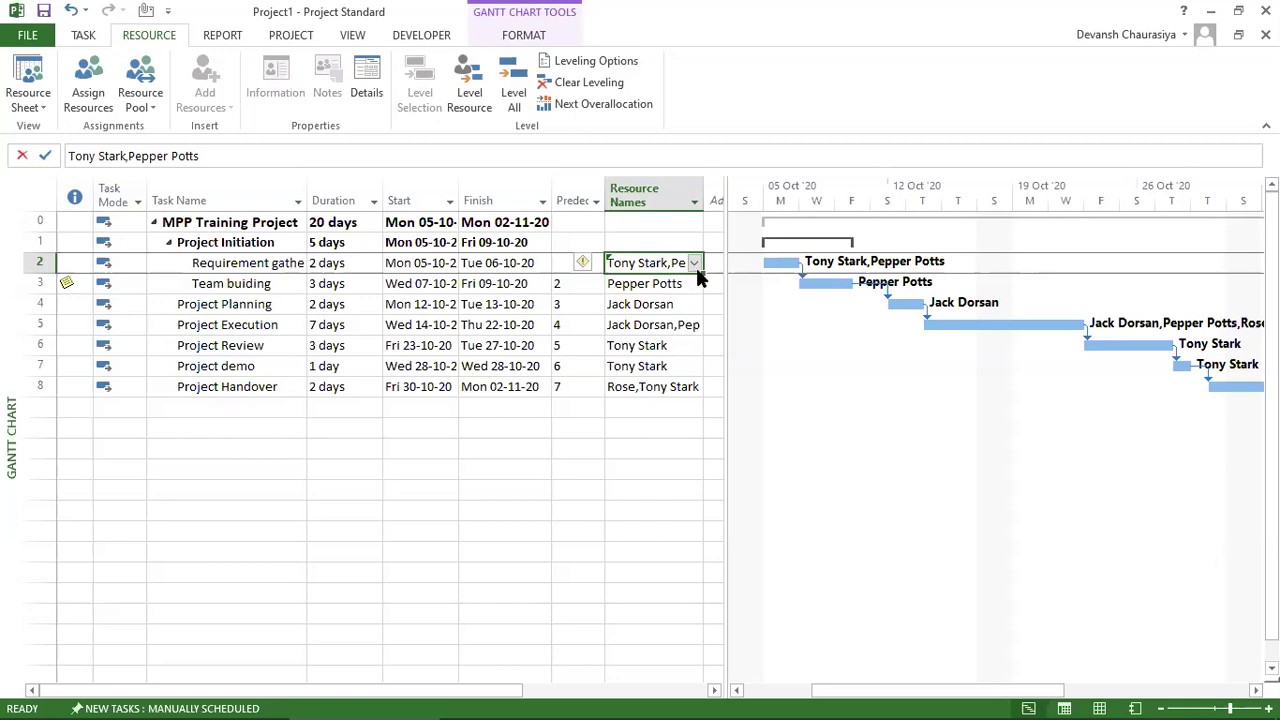
key(ctrl+z)
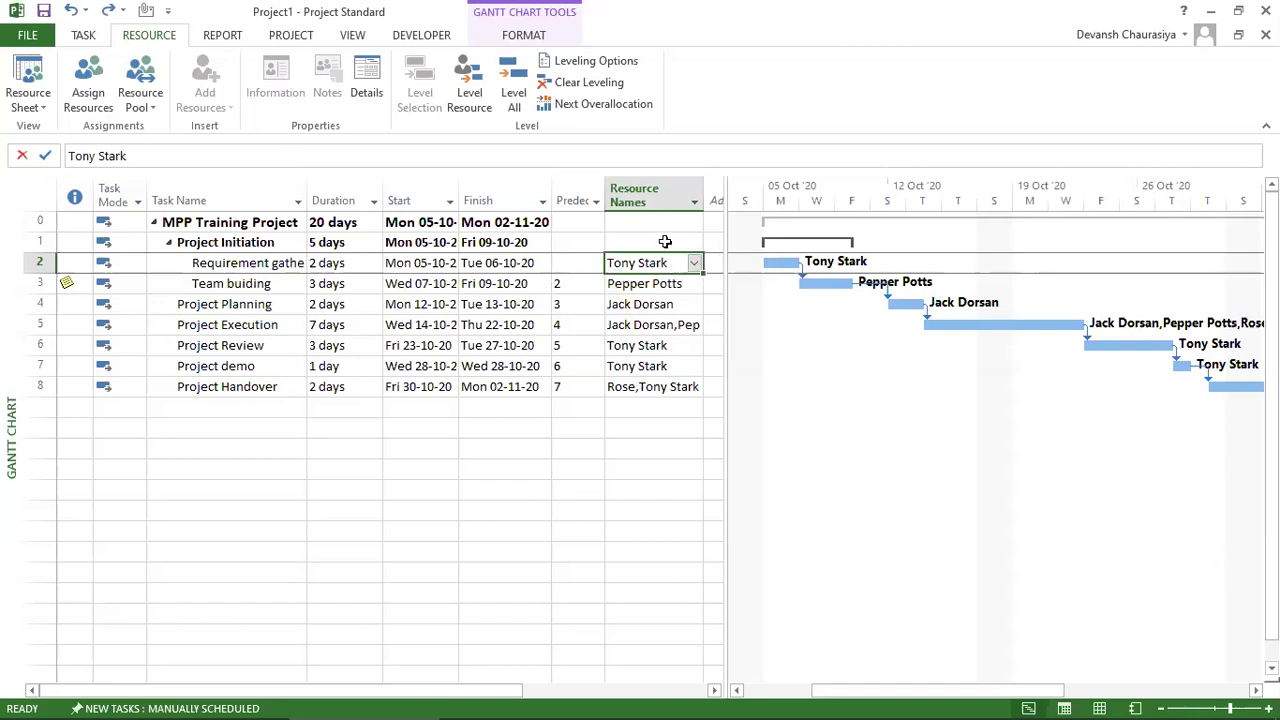
Step: Assign Requirement gathering's resource to Project Initiation, flagging both as overallocated
click(664, 241)
click(694, 245)
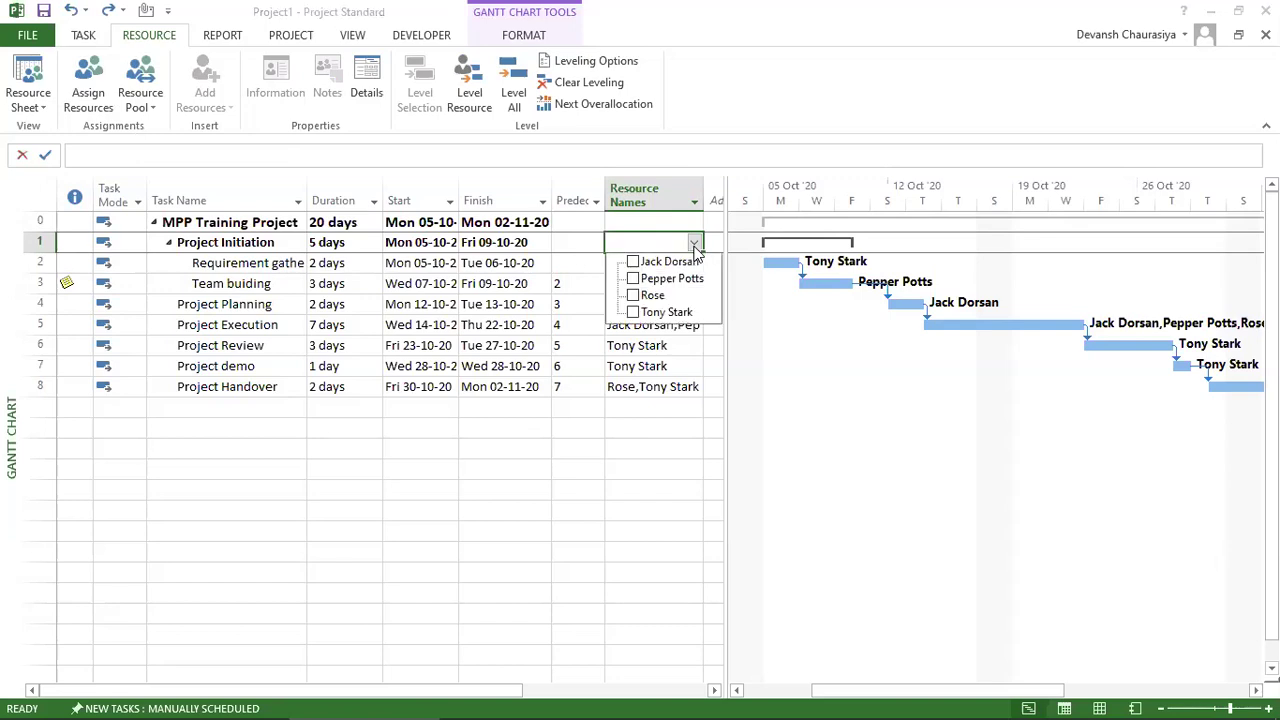
click(633, 312)
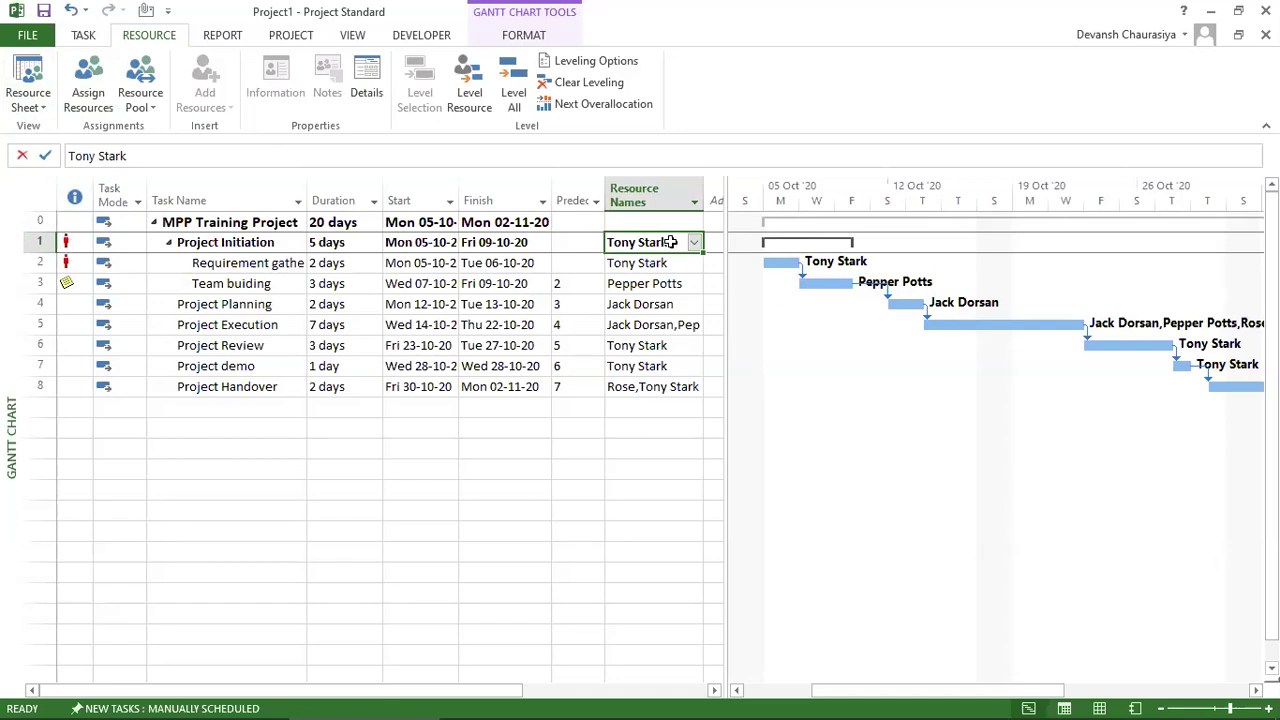
click(28, 102)
Step: Switch to Resource Usage and inspect the overallocated resource's 16-hour Monday and Tuesday, week of 5 Oct
click(37, 246)
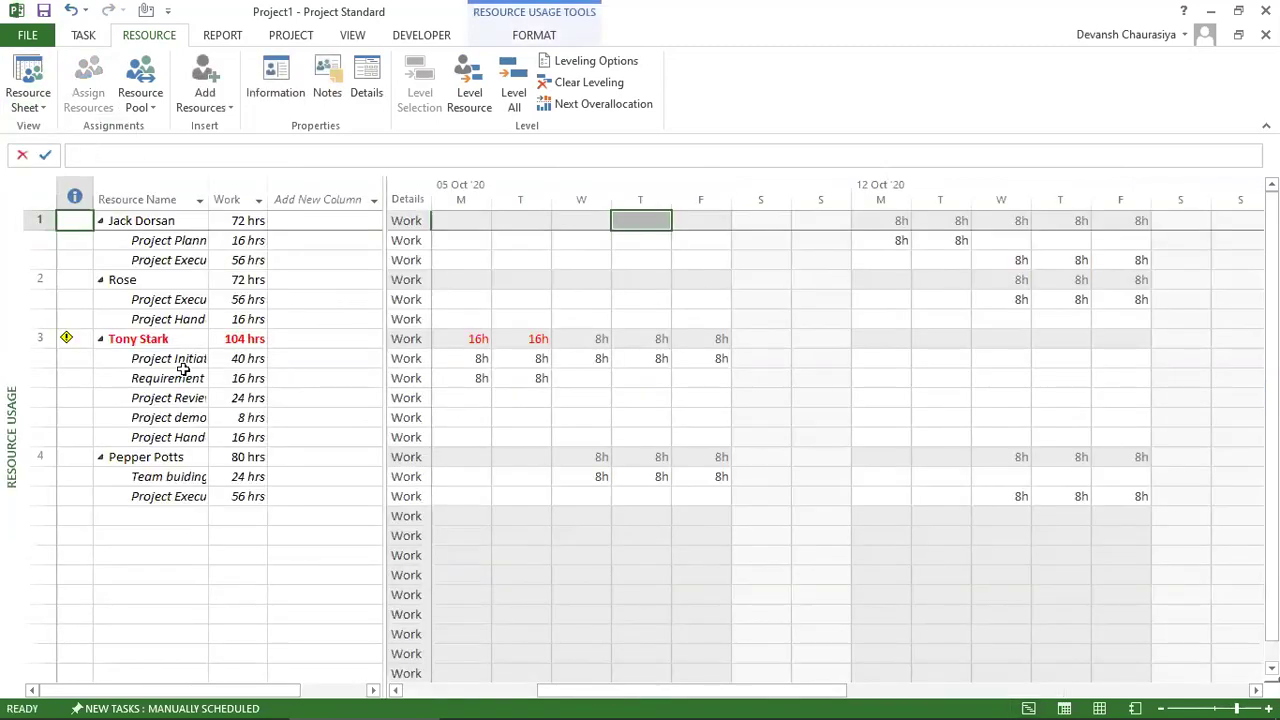
click(198, 339)
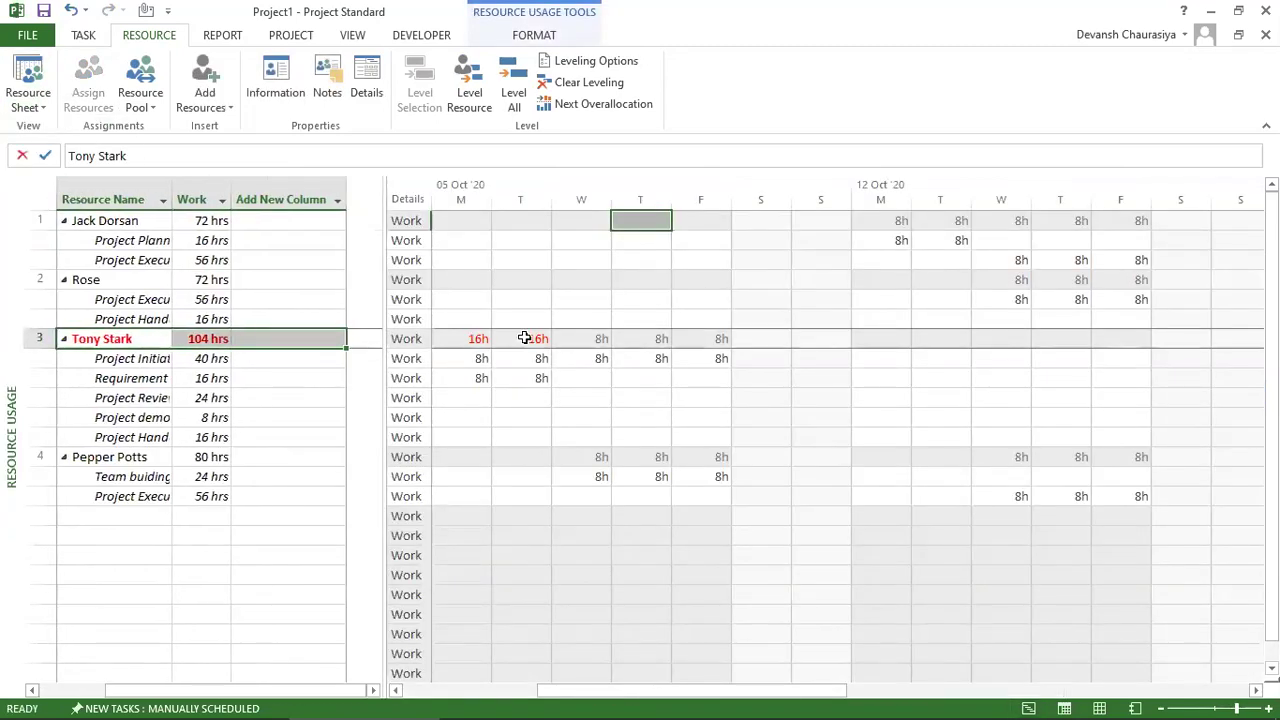
click(477, 338)
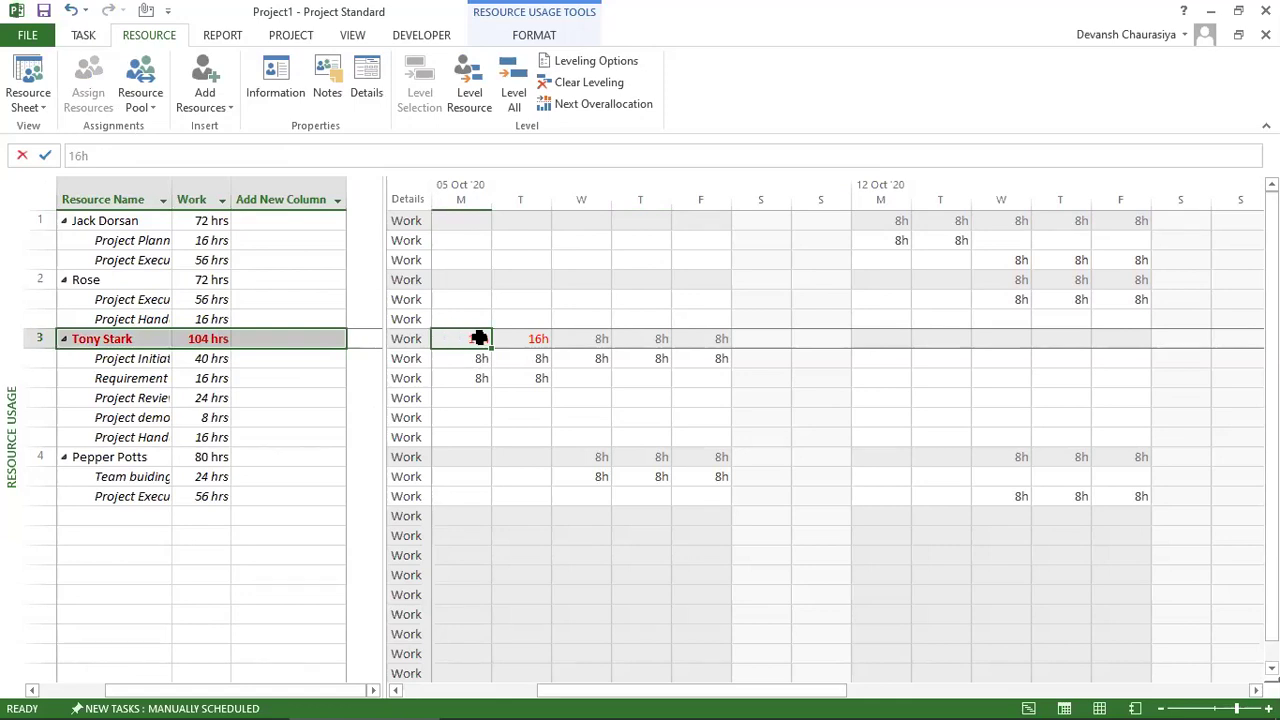
click(519, 341)
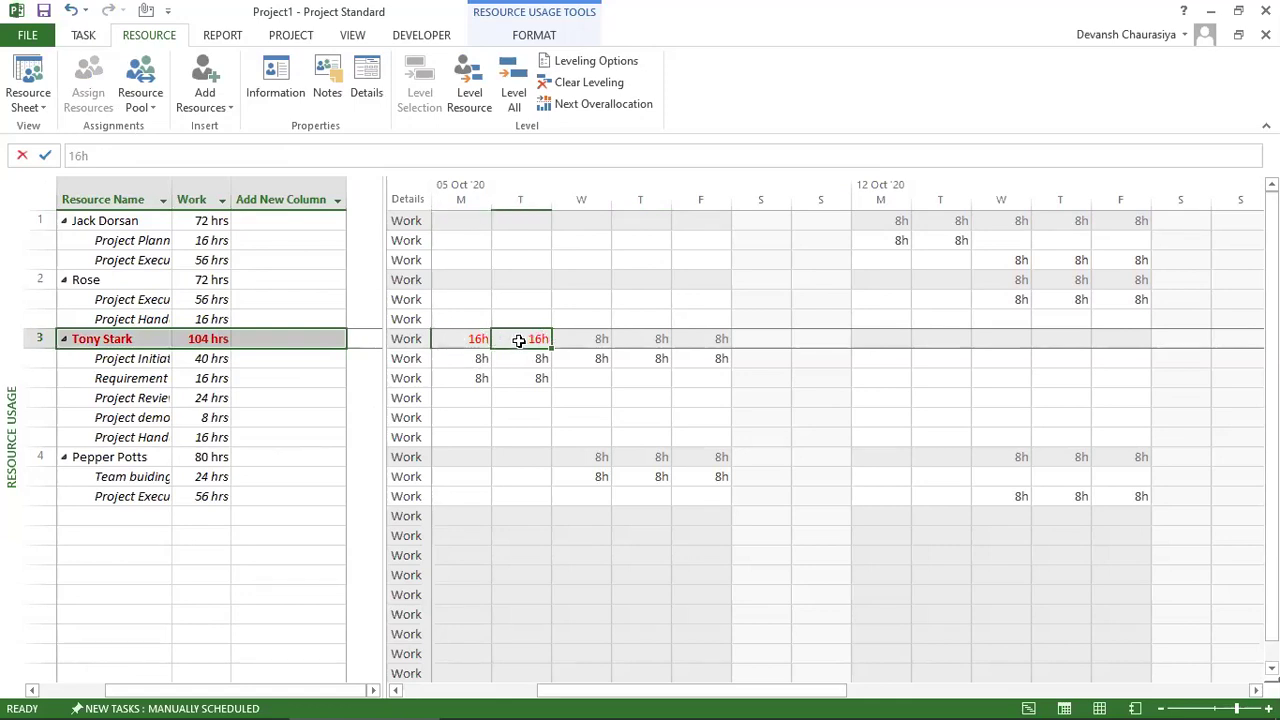
click(28, 104)
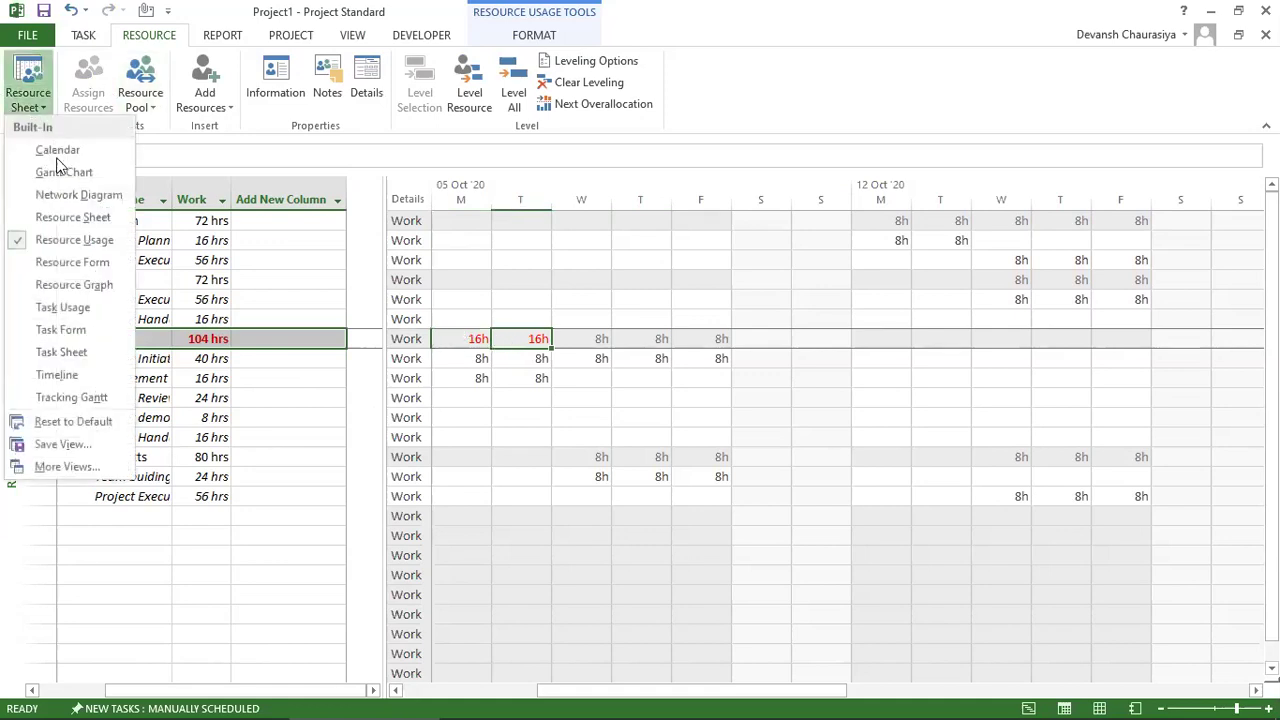
Step: Back in the Gantt chart, uncheck the overallocated resource from Project Initiation's Resource Names
click(58, 178)
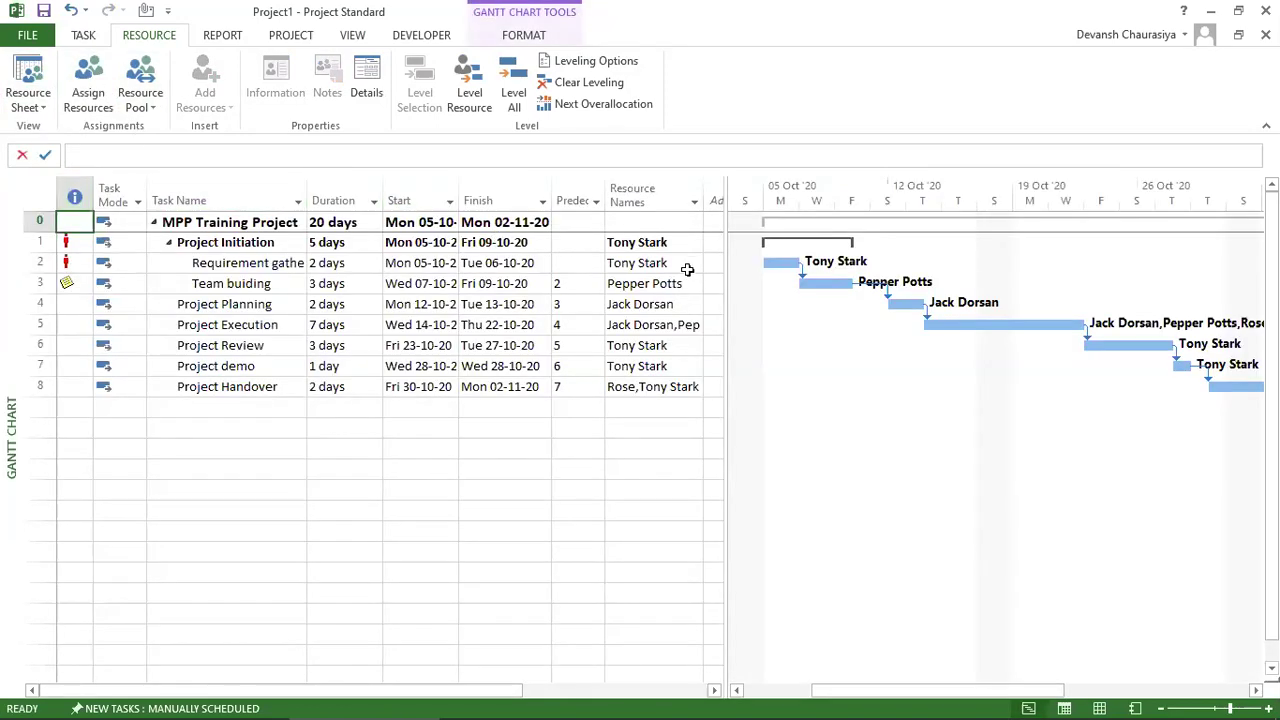
click(645, 241)
click(694, 243)
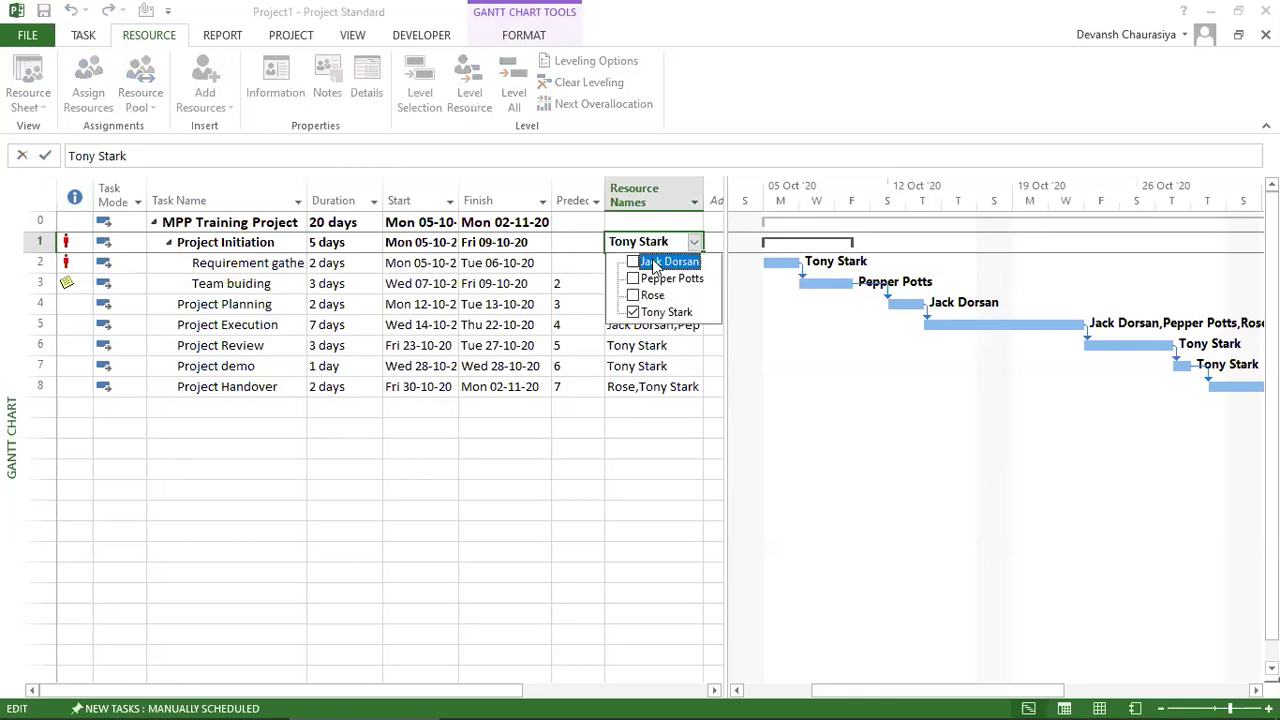
click(633, 313)
key(Return)
Step: Select the Project Initiation row and its subtask names, including Requirement gathering
drag(229, 242, 608, 254)
drag(230, 262, 235, 283)
click(598, 242)
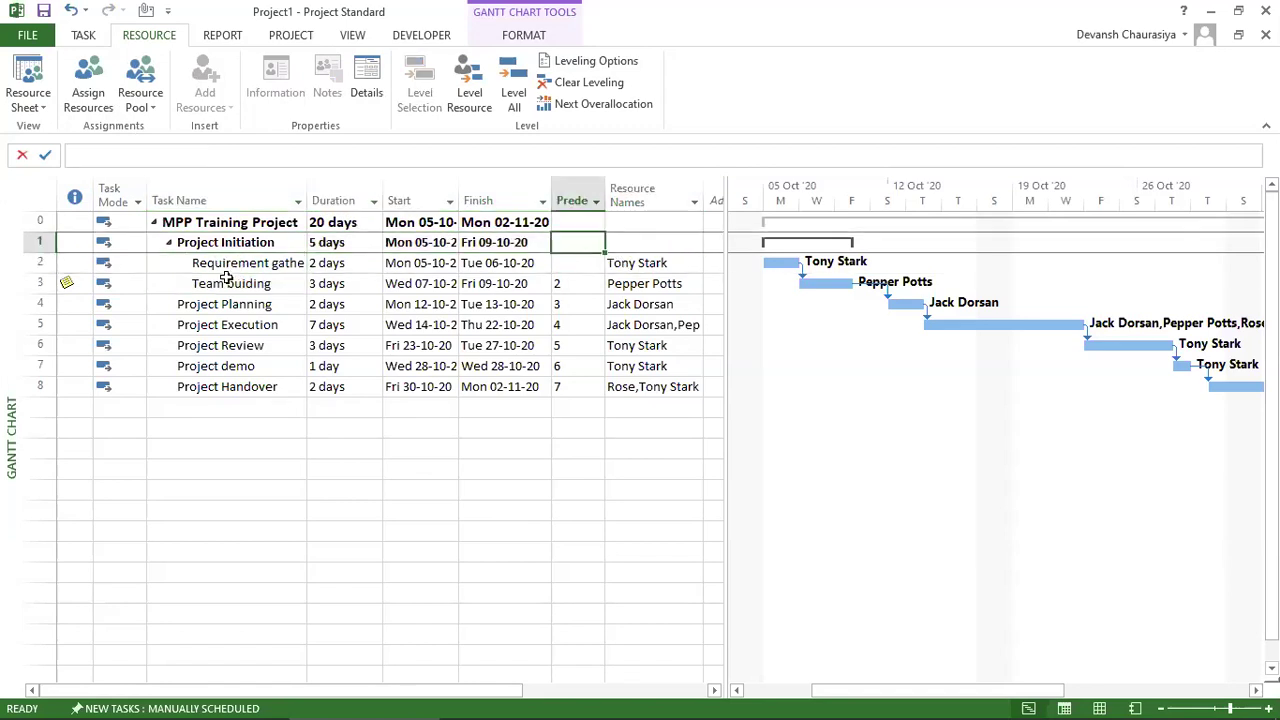
click(200, 266)
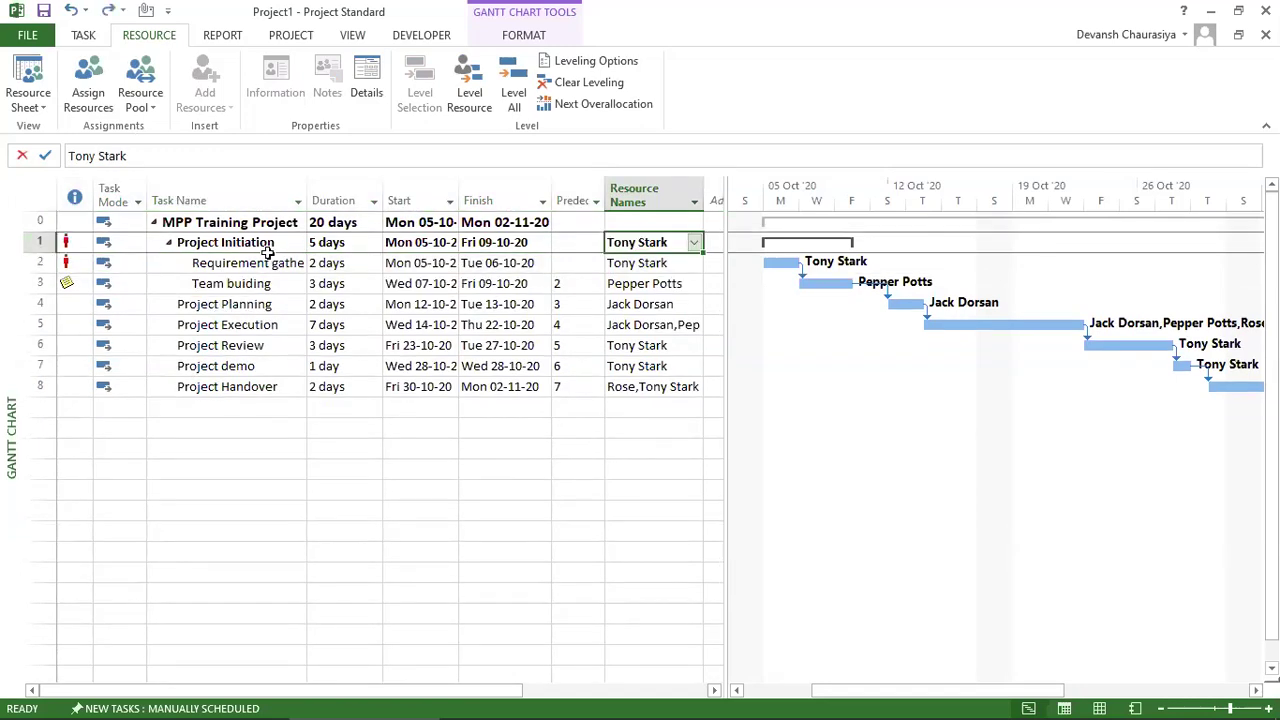
click(255, 263)
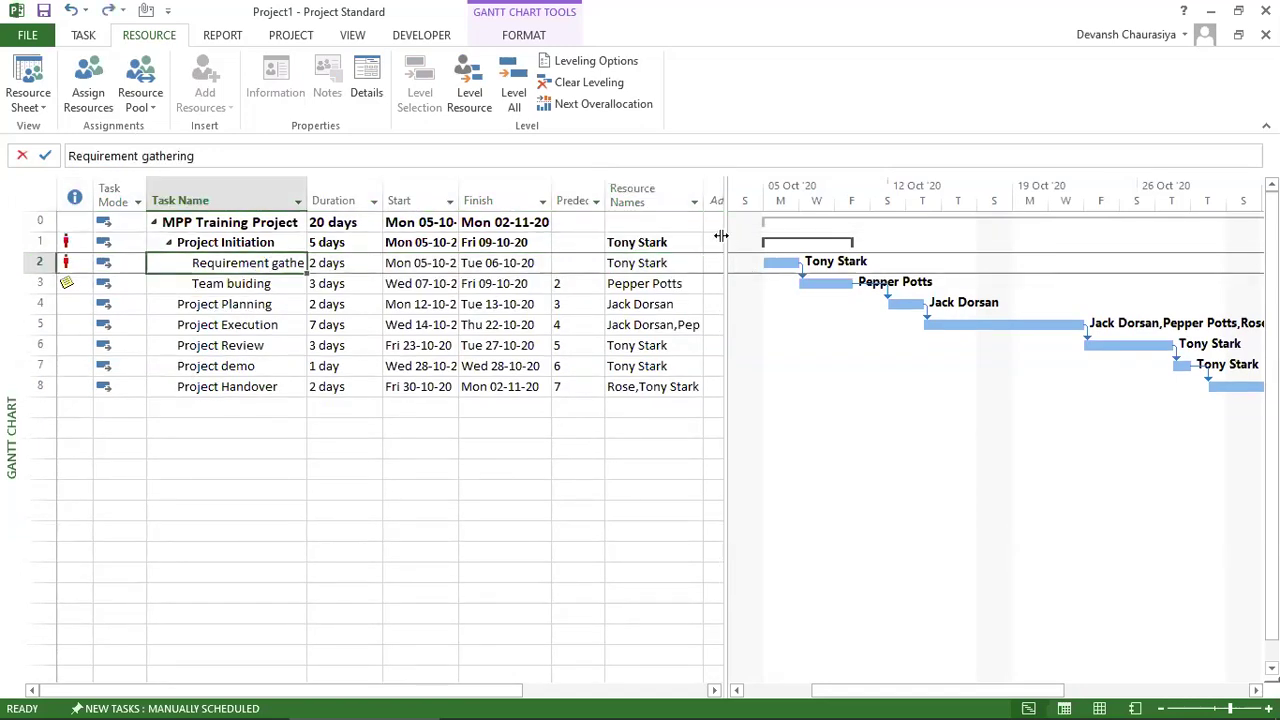
Step: Remove the resource from Project Initiation again so its overallocation flags disappear
click(676, 244)
click(693, 243)
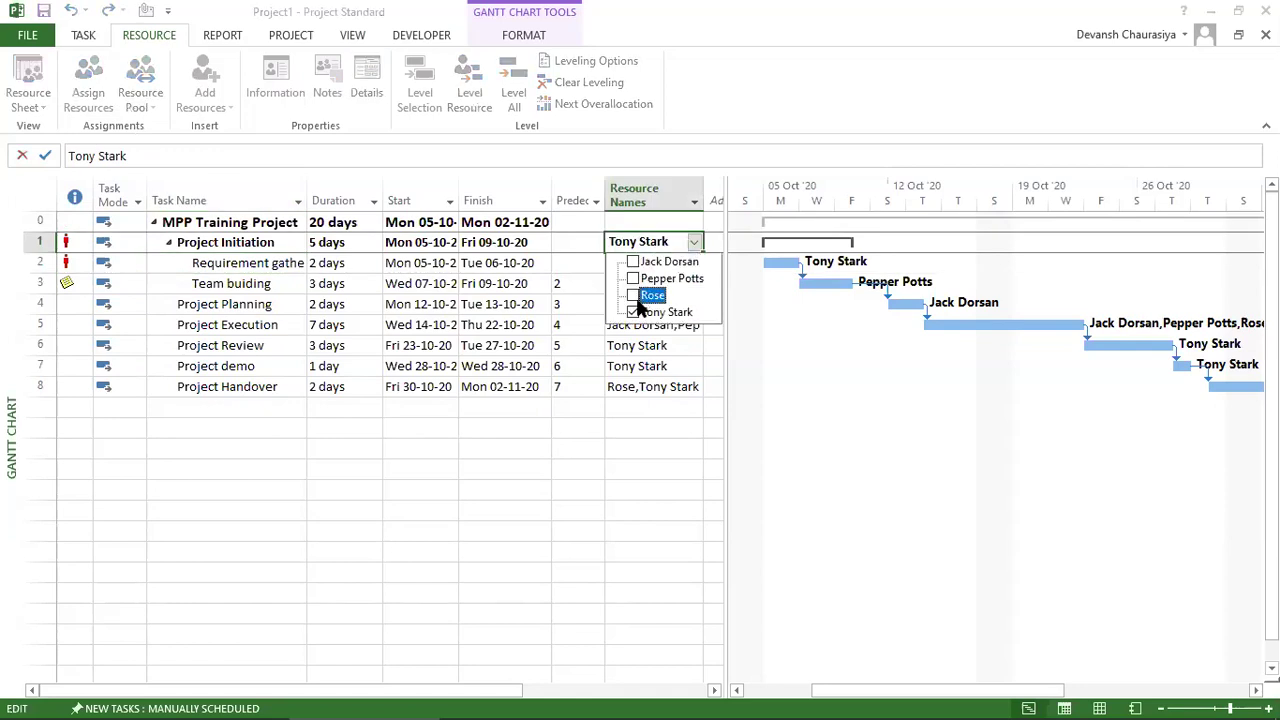
click(635, 313)
click(455, 343)
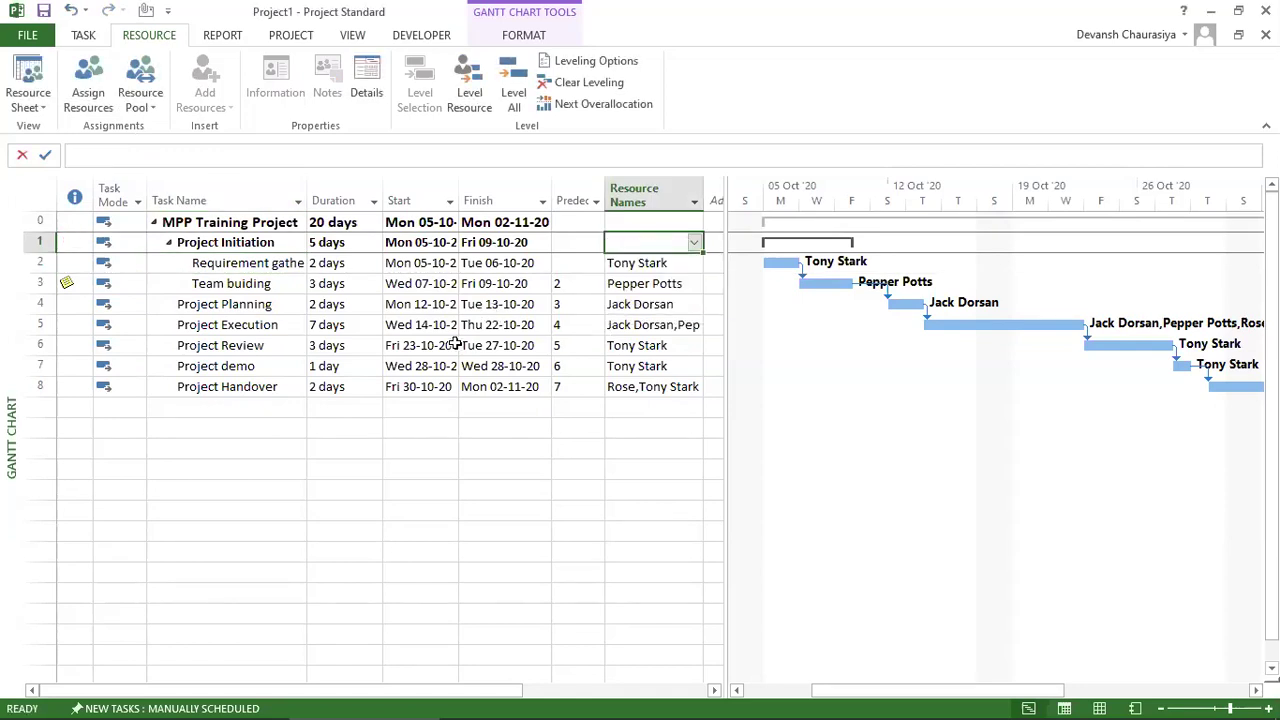
click(84, 243)
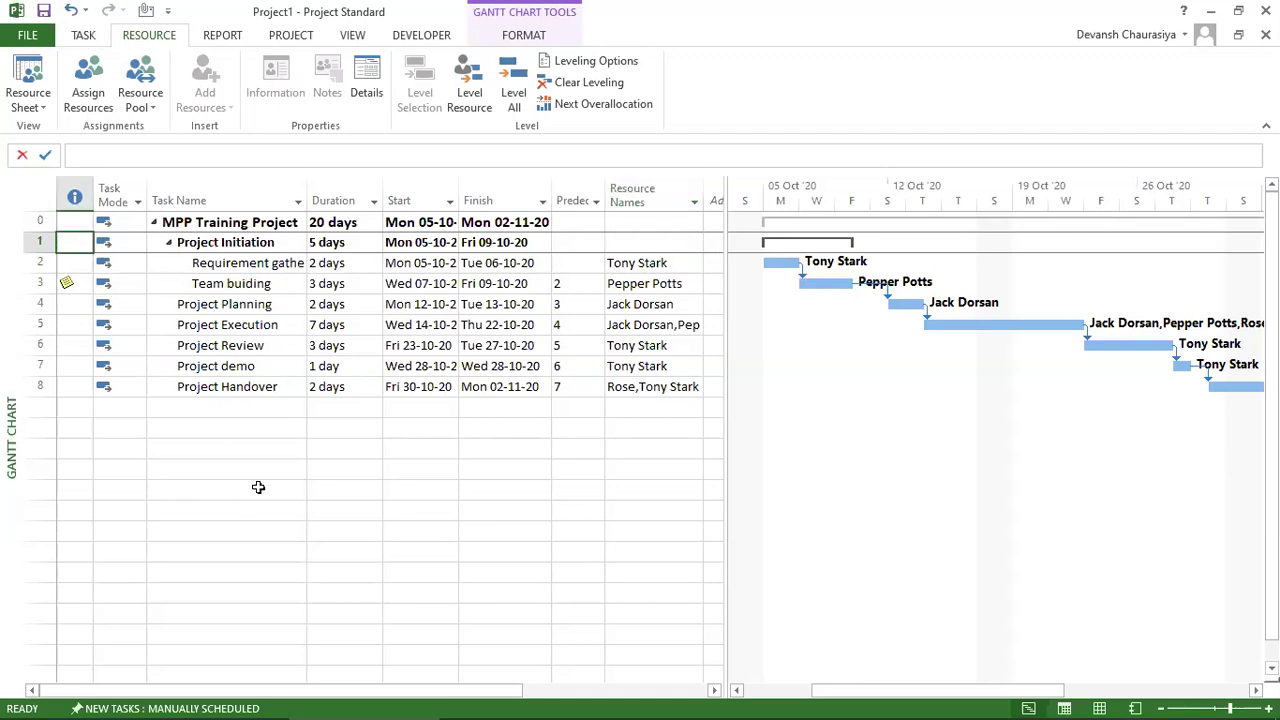
click(38, 107)
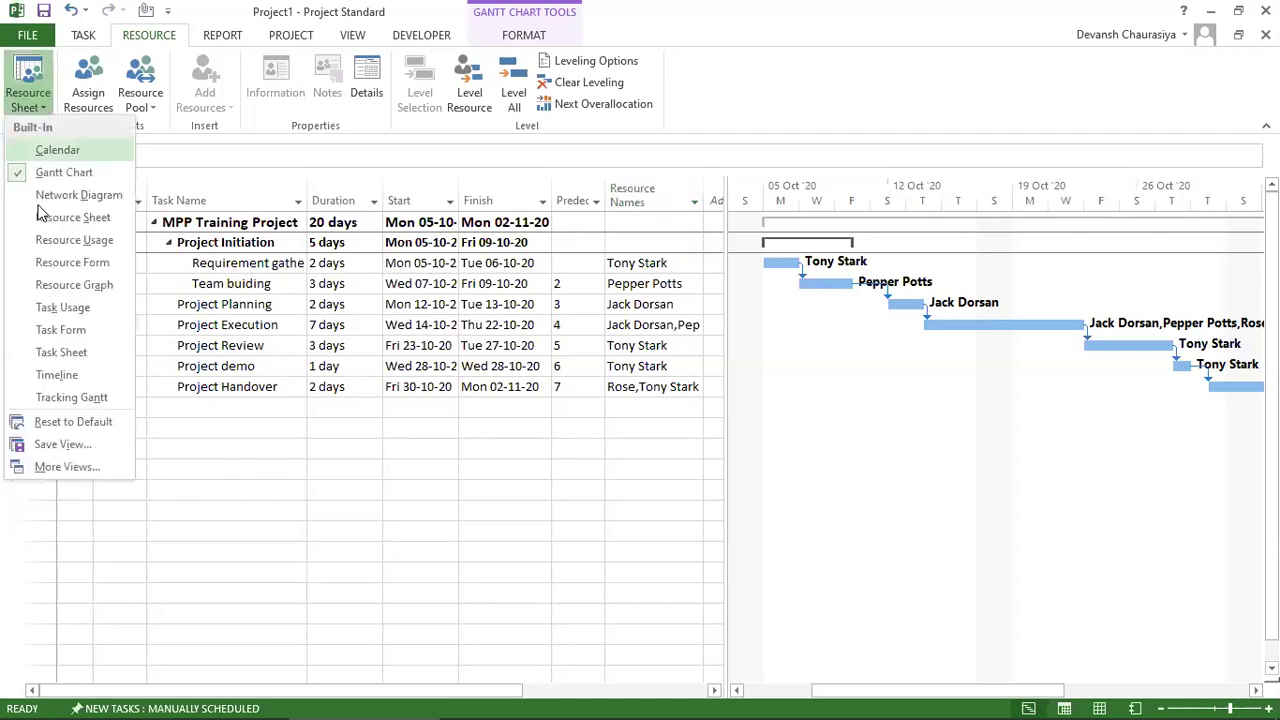
Step: Display the Resource Graph with the resource's allocation peaking at 100% units
click(72, 286)
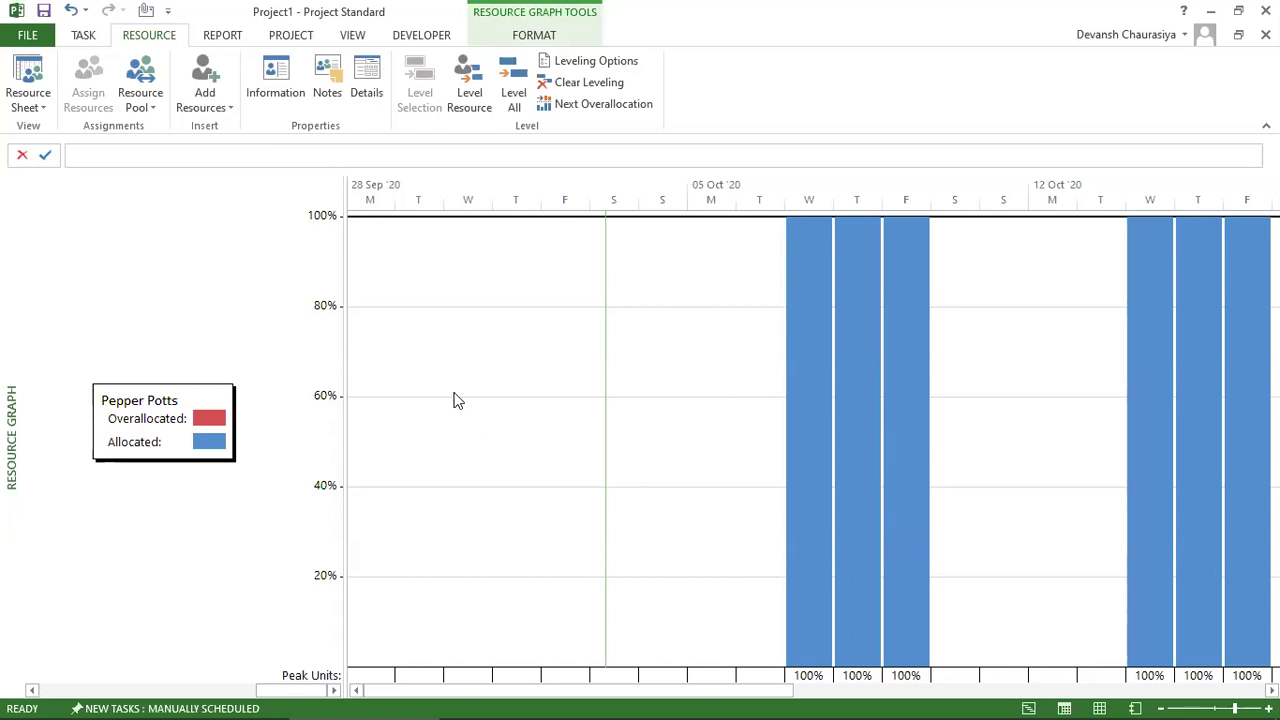
click(42, 108)
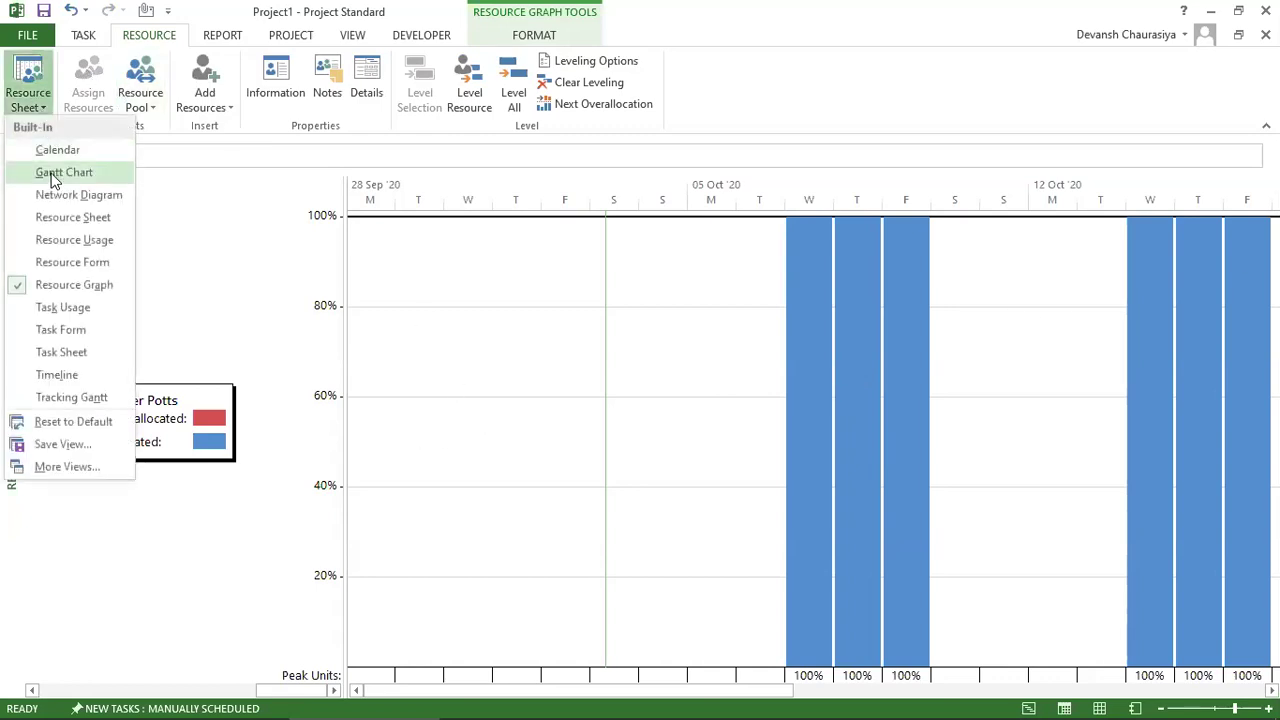
Step: In the Resource Sheet, set the first resource's overtime rate to ₹35/hr
click(73, 222)
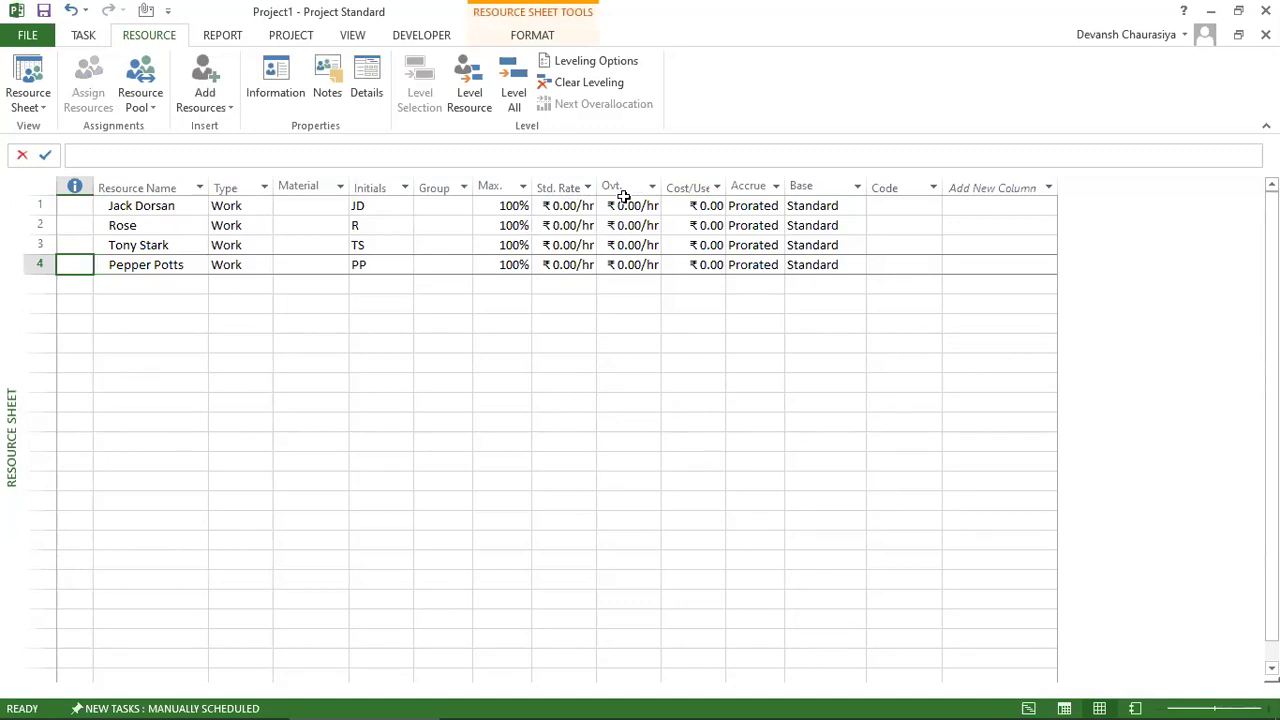
click(626, 206)
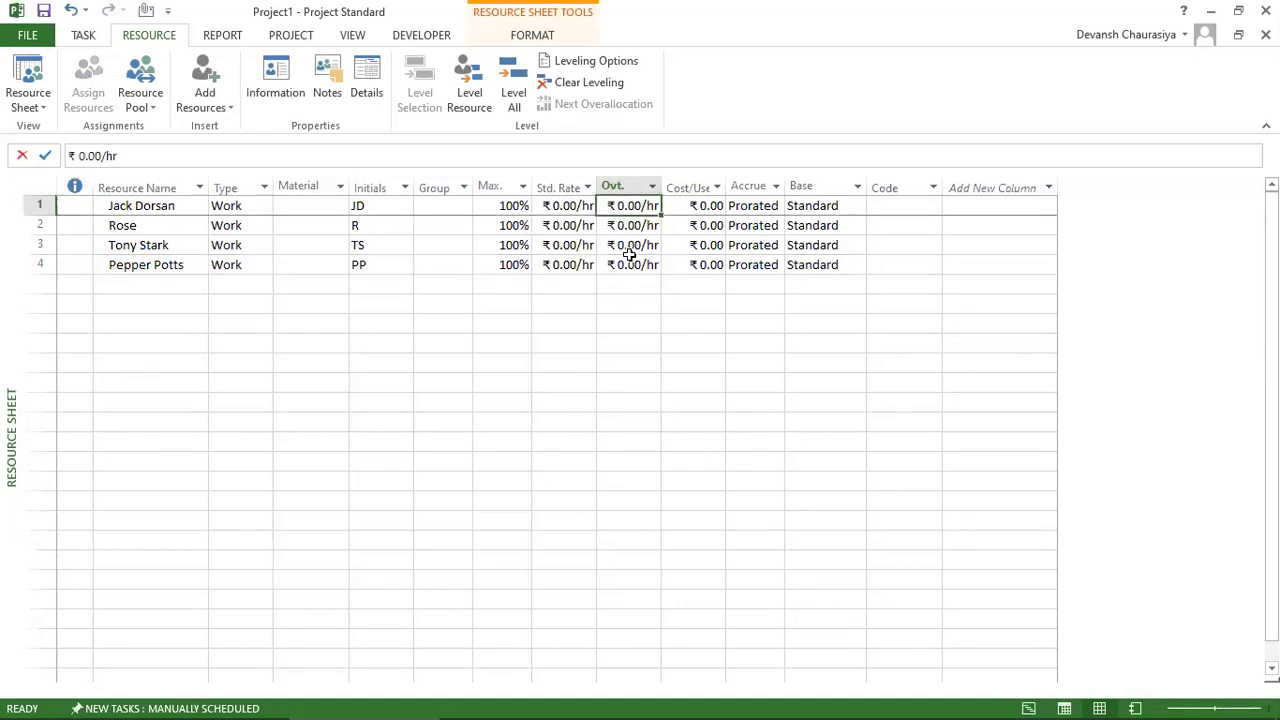
drag(630, 264, 631, 208)
click(631, 208)
text(35)
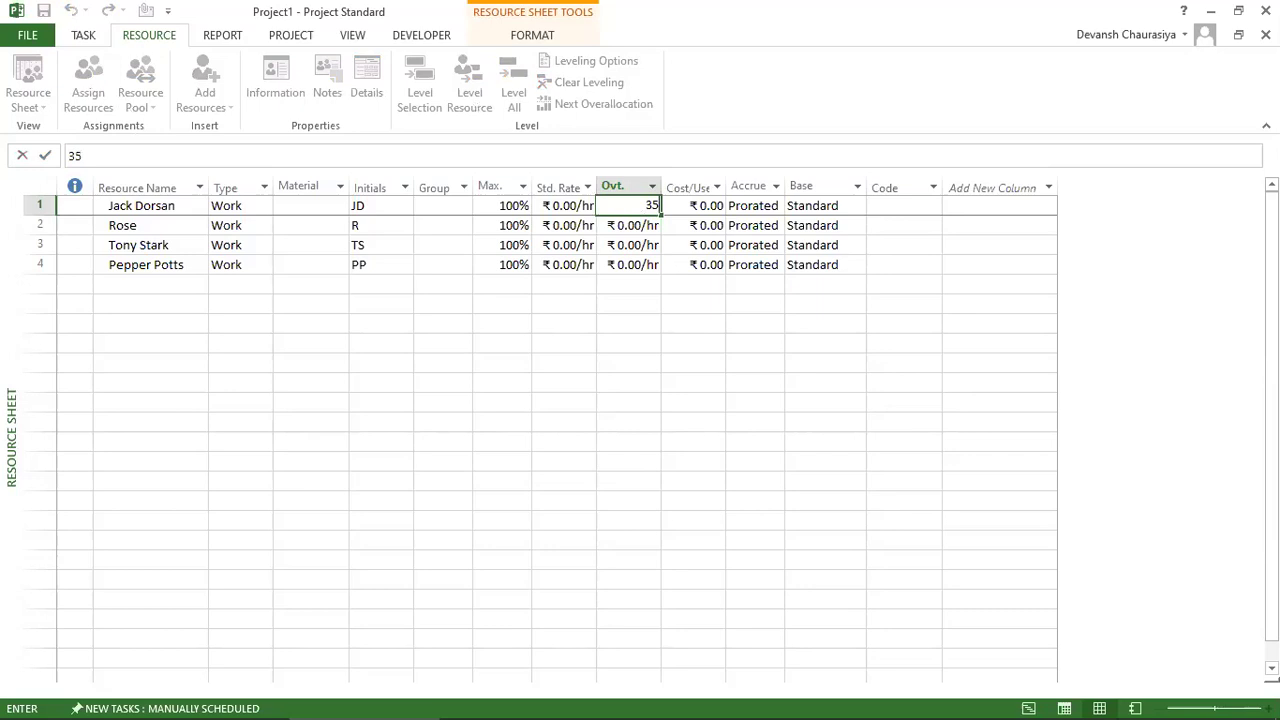
key(Return)
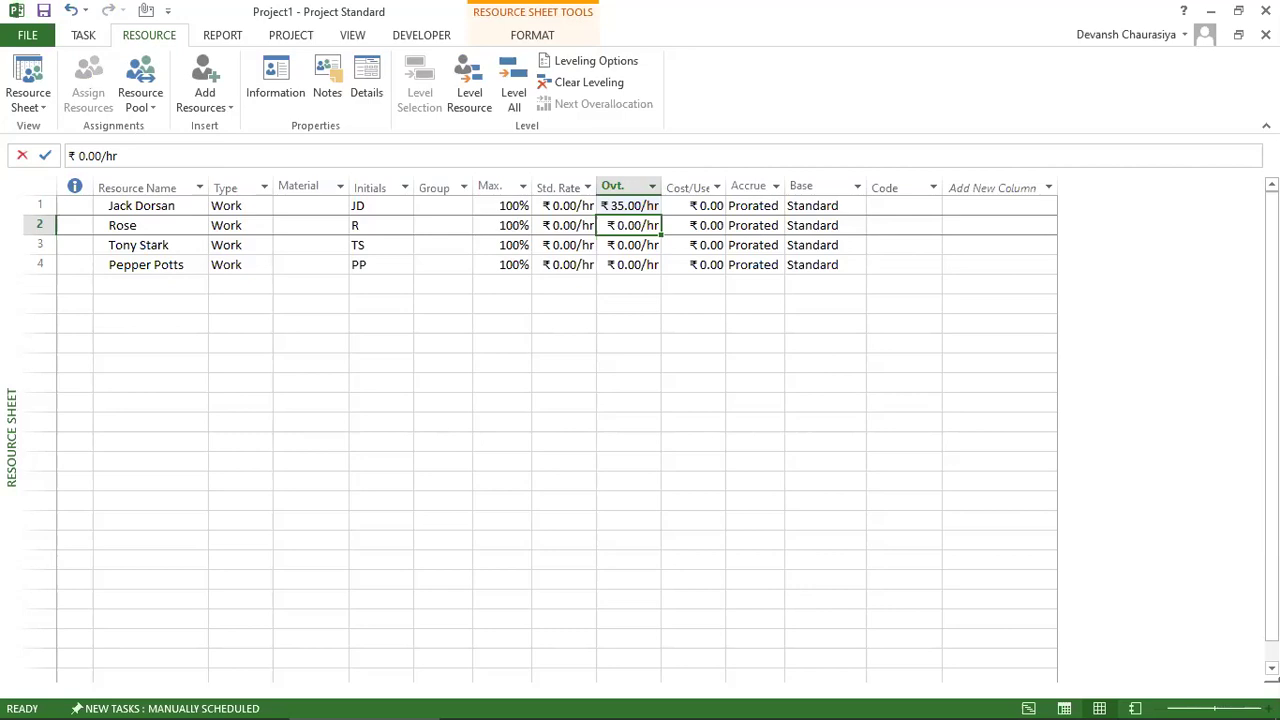
Step: Enter overtime rates of ₹70, ₹150 and ₹60/hr for the other three resources, autofitting the column
text(70)
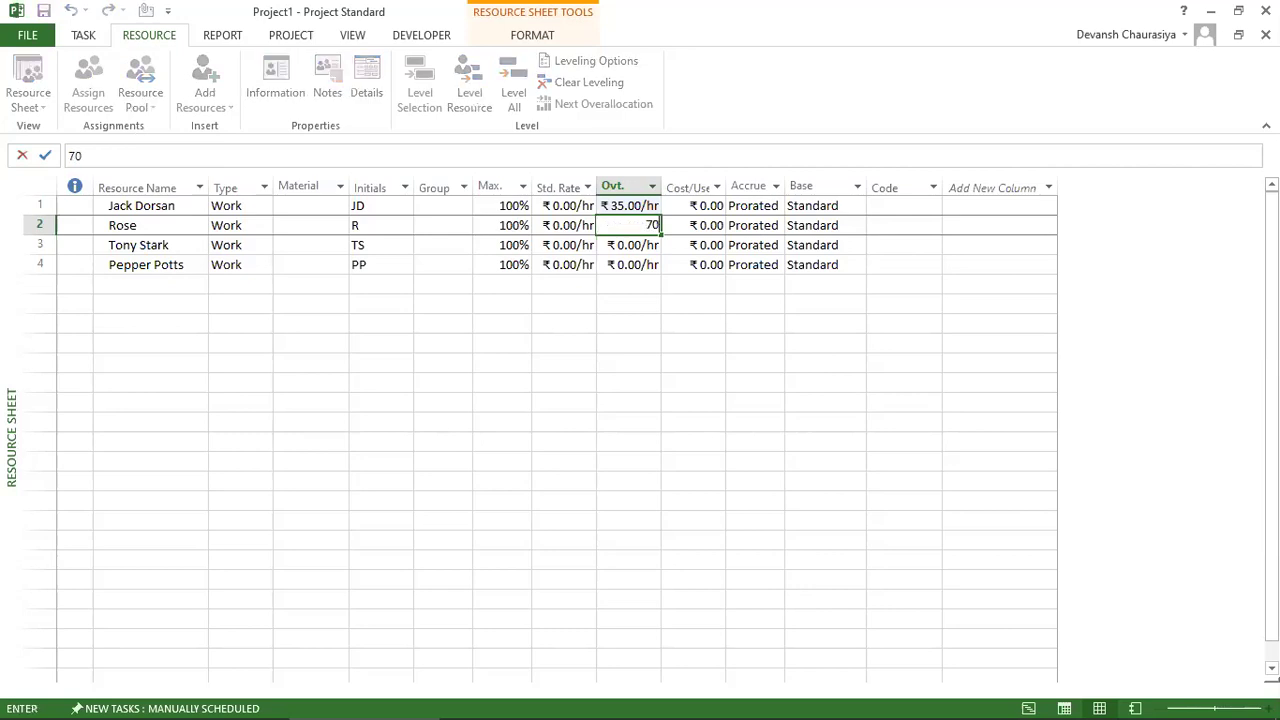
key(Return)
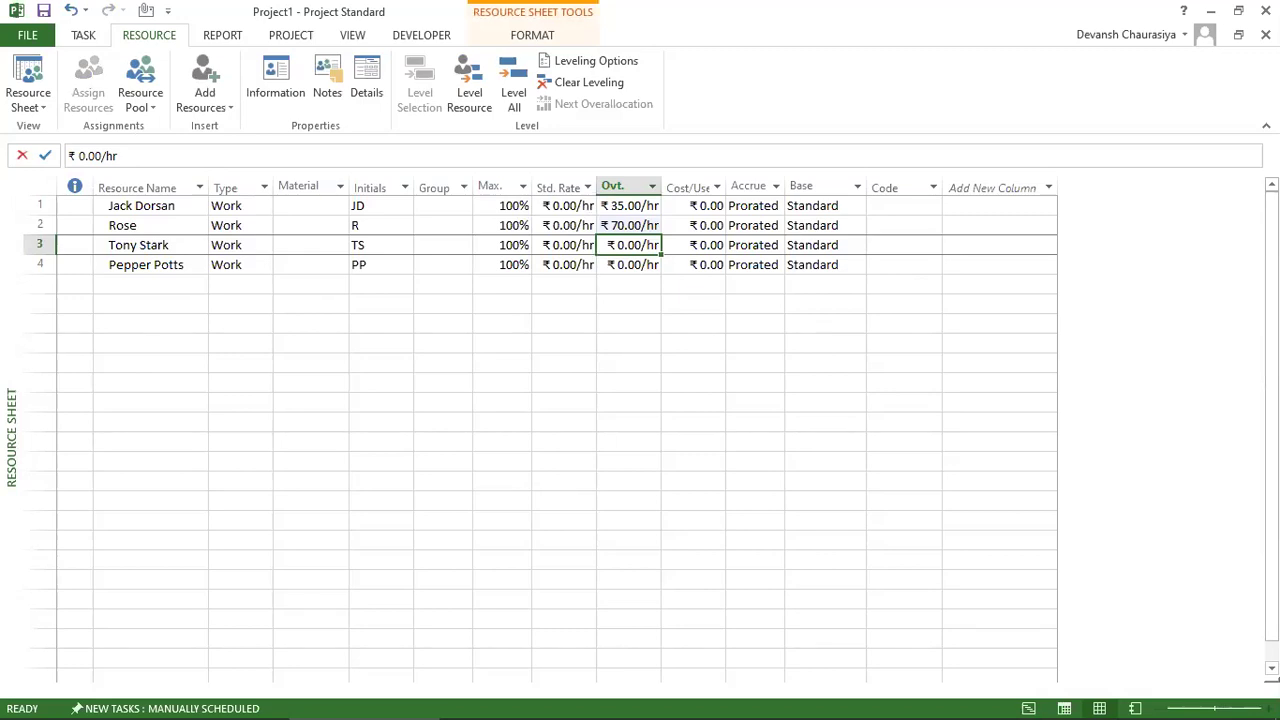
text(150)
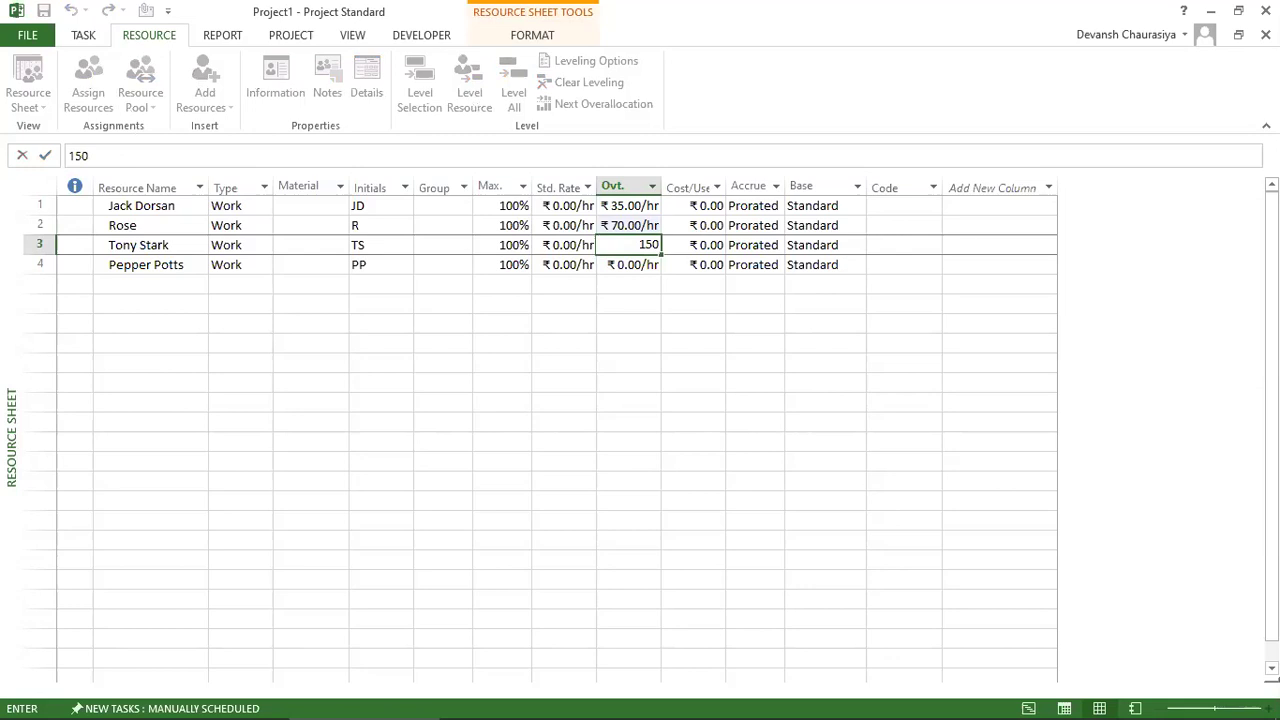
key(Return)
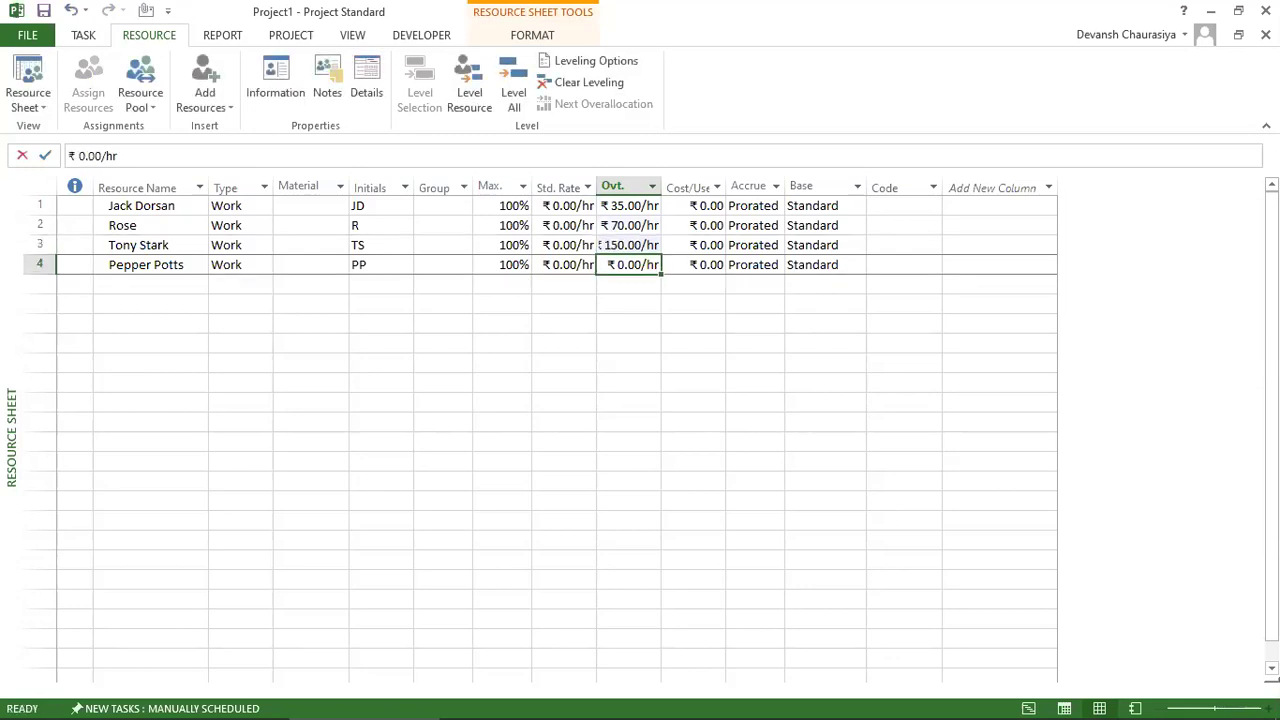
double_click(665, 185)
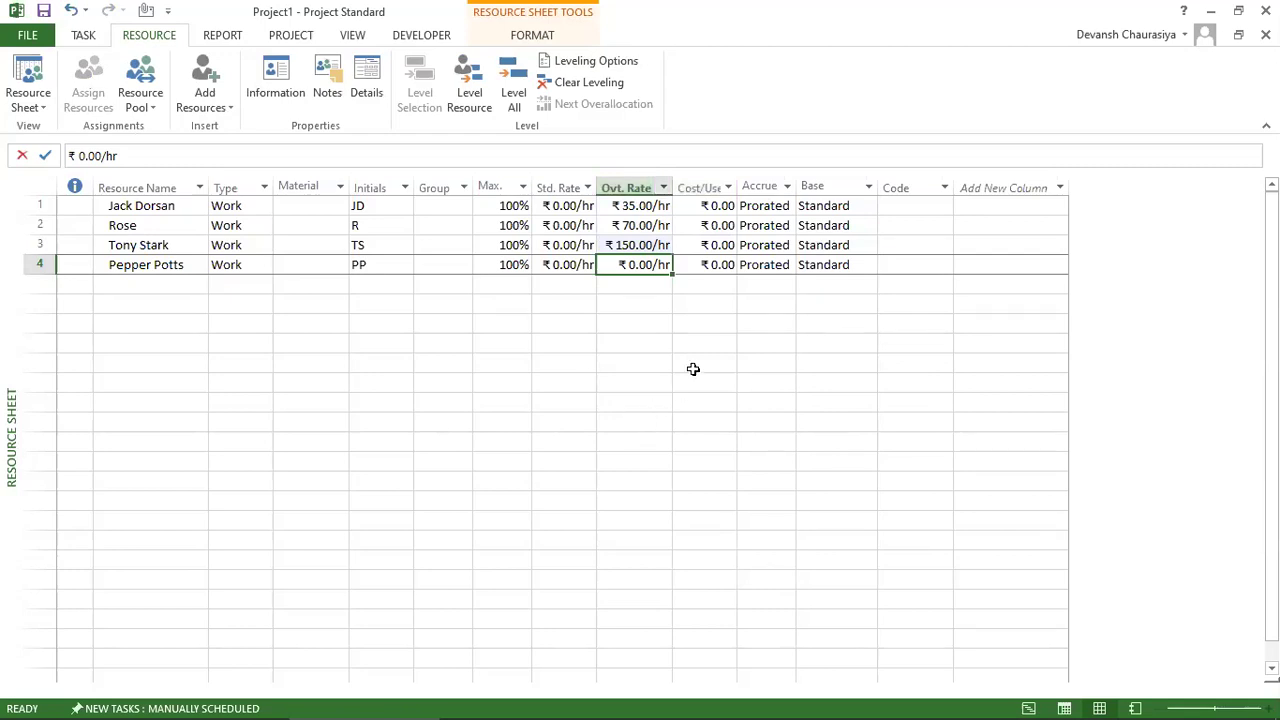
text(60)
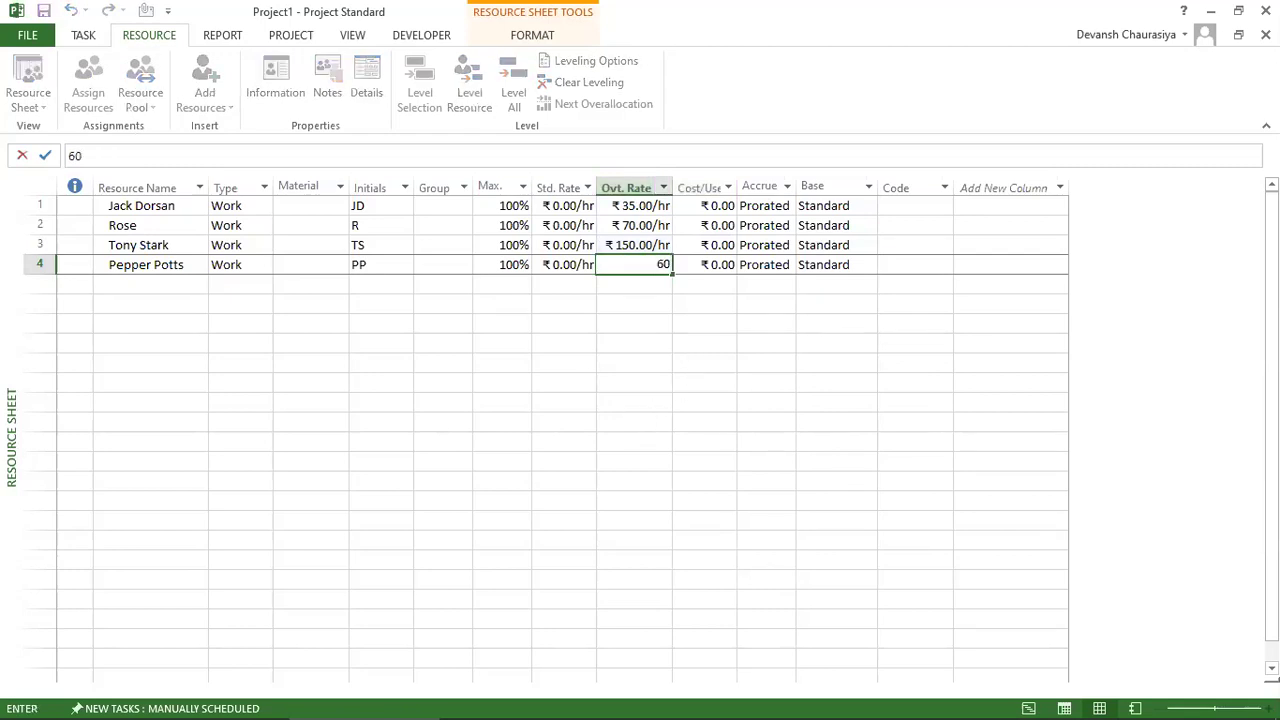
key(Return)
click(634, 264)
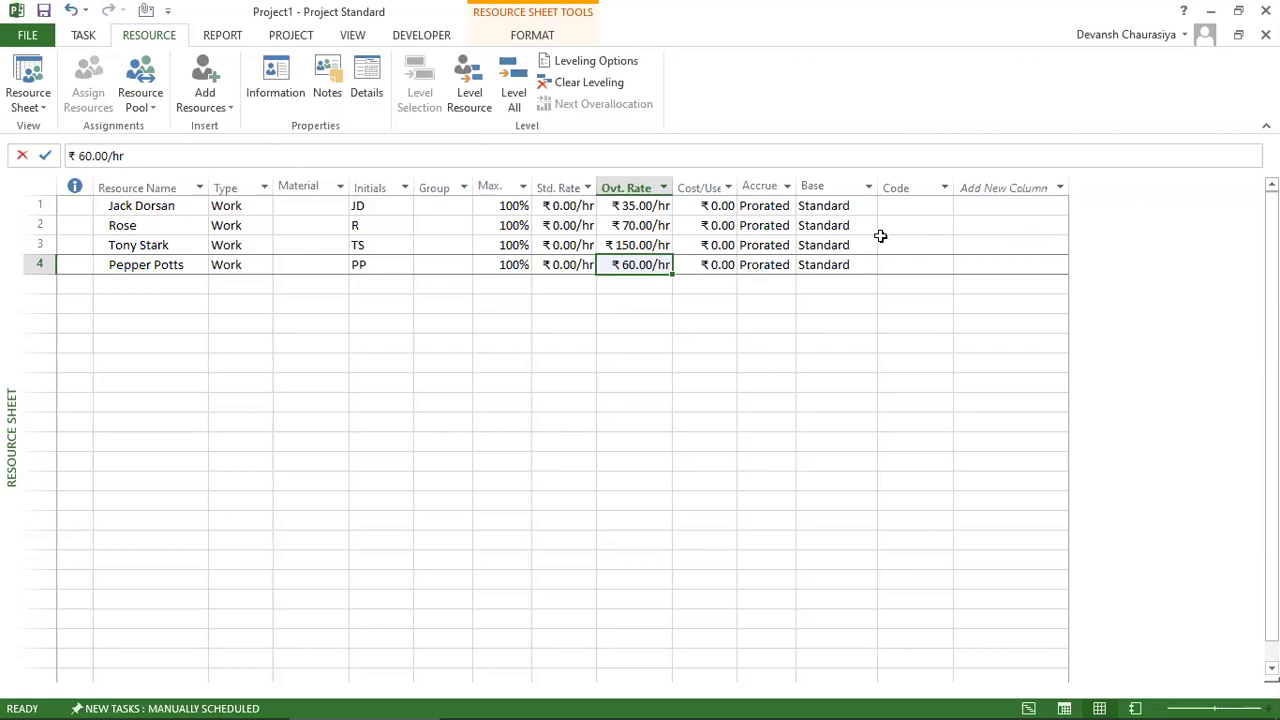
click(42, 106)
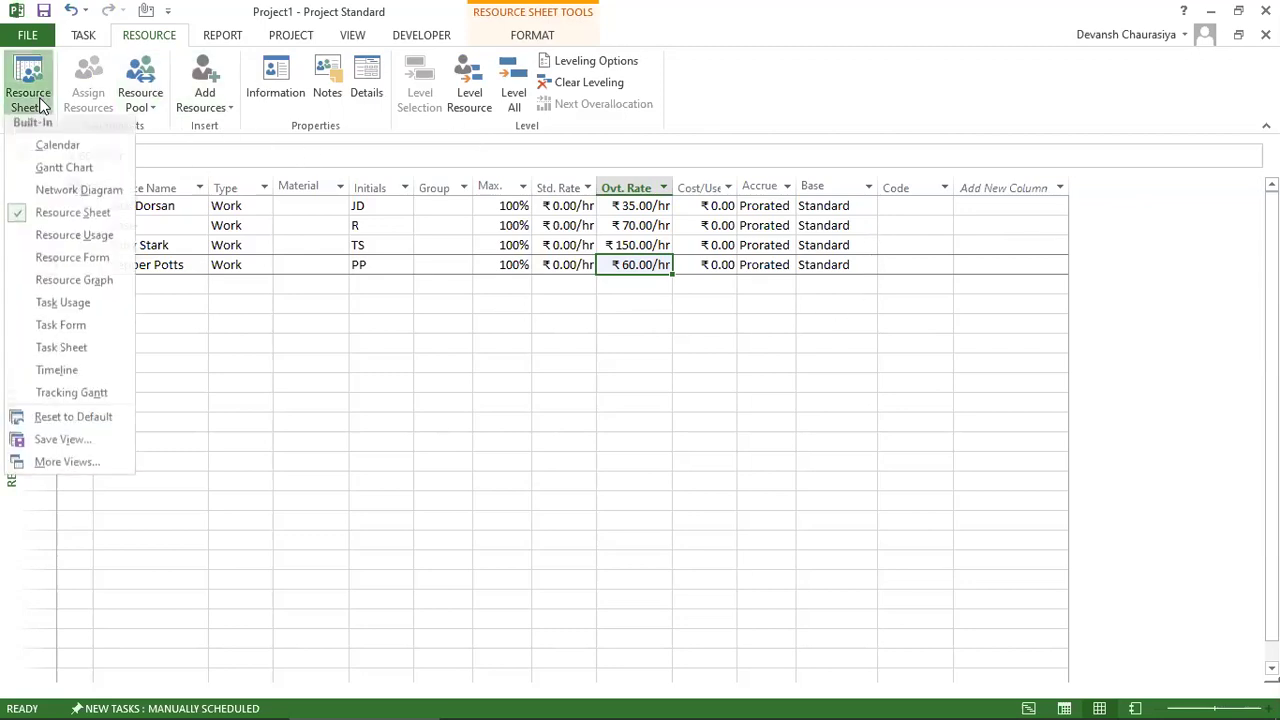
Step: In the Gantt chart, widen the task table and add a Cost column
click(47, 174)
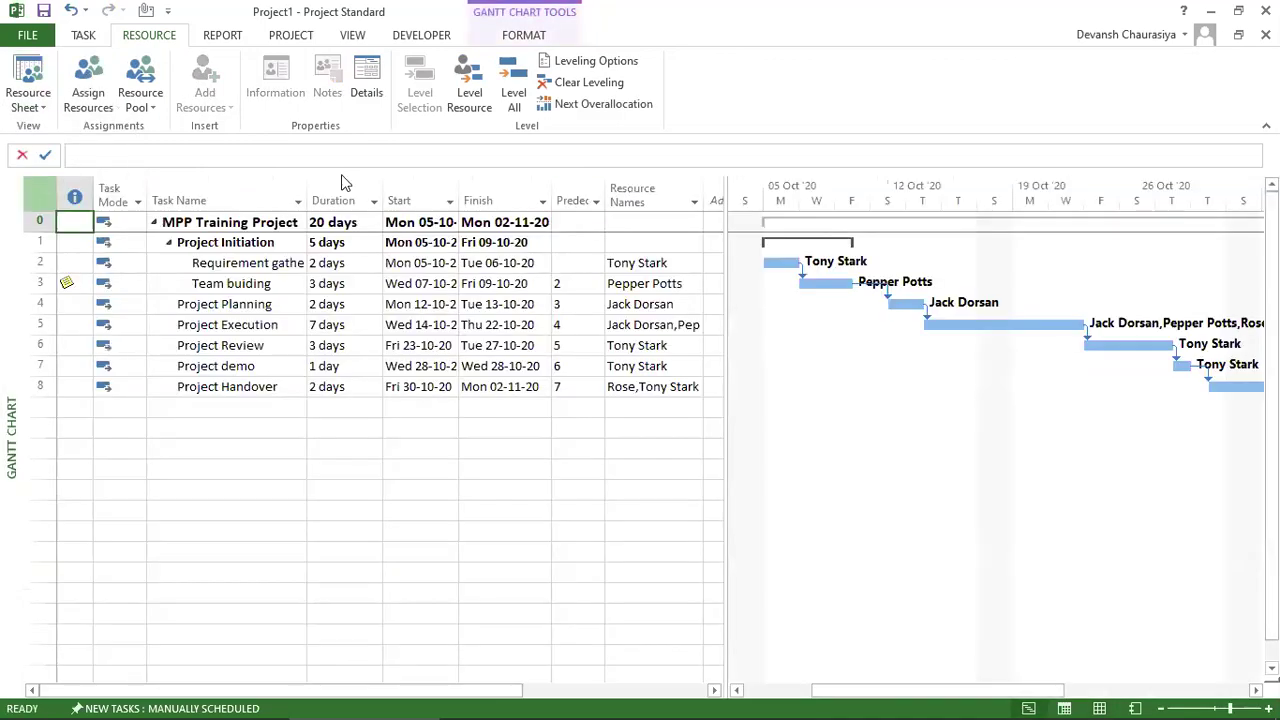
drag(726, 260, 858, 260)
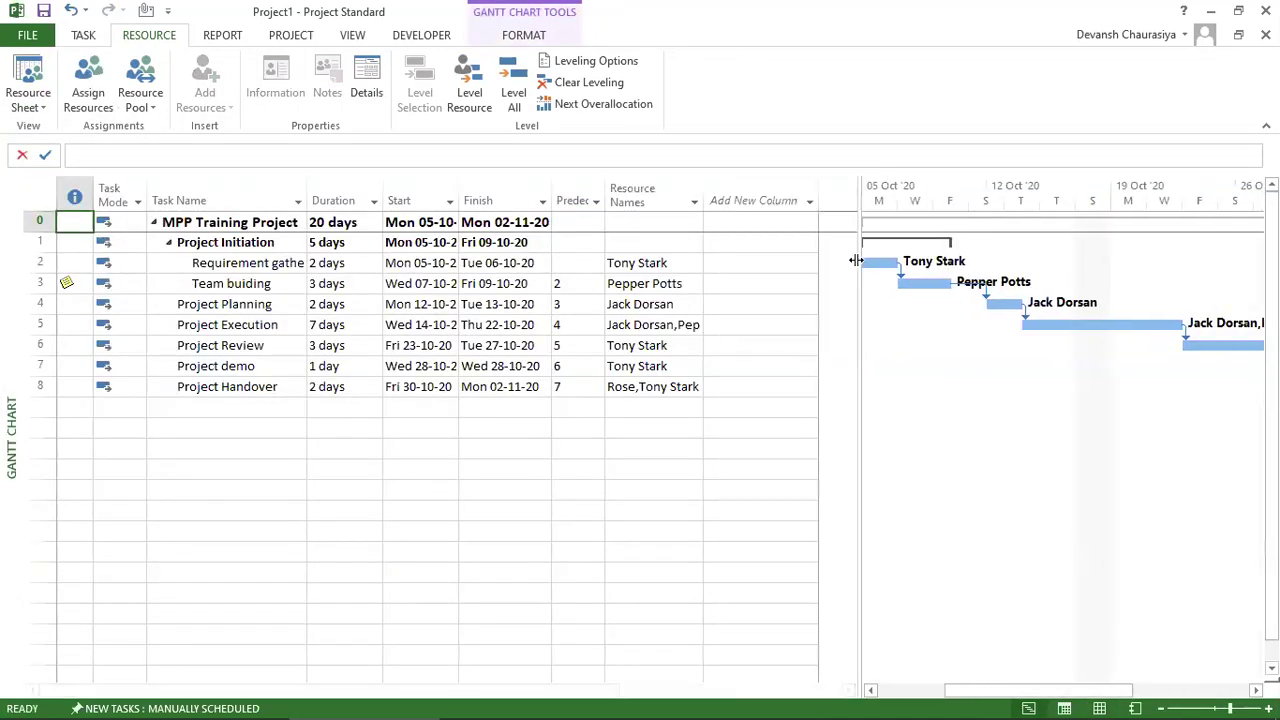
click(808, 199)
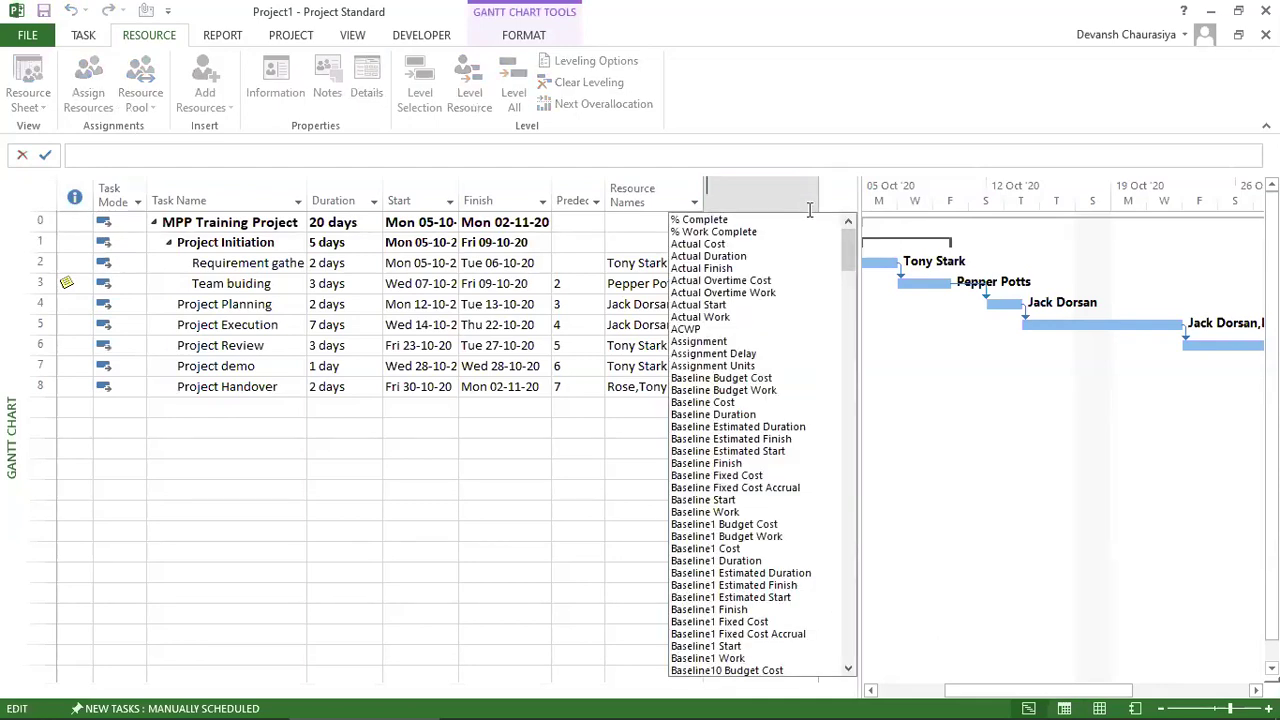
text(cost)
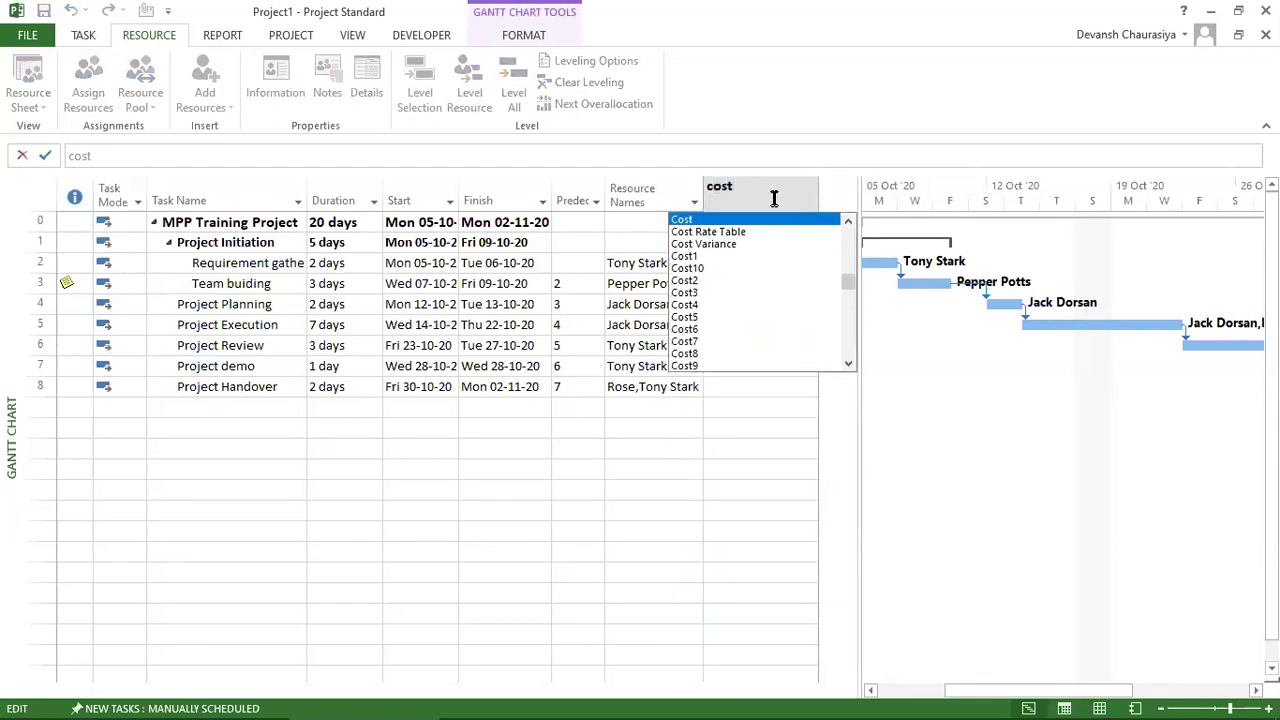
click(767, 220)
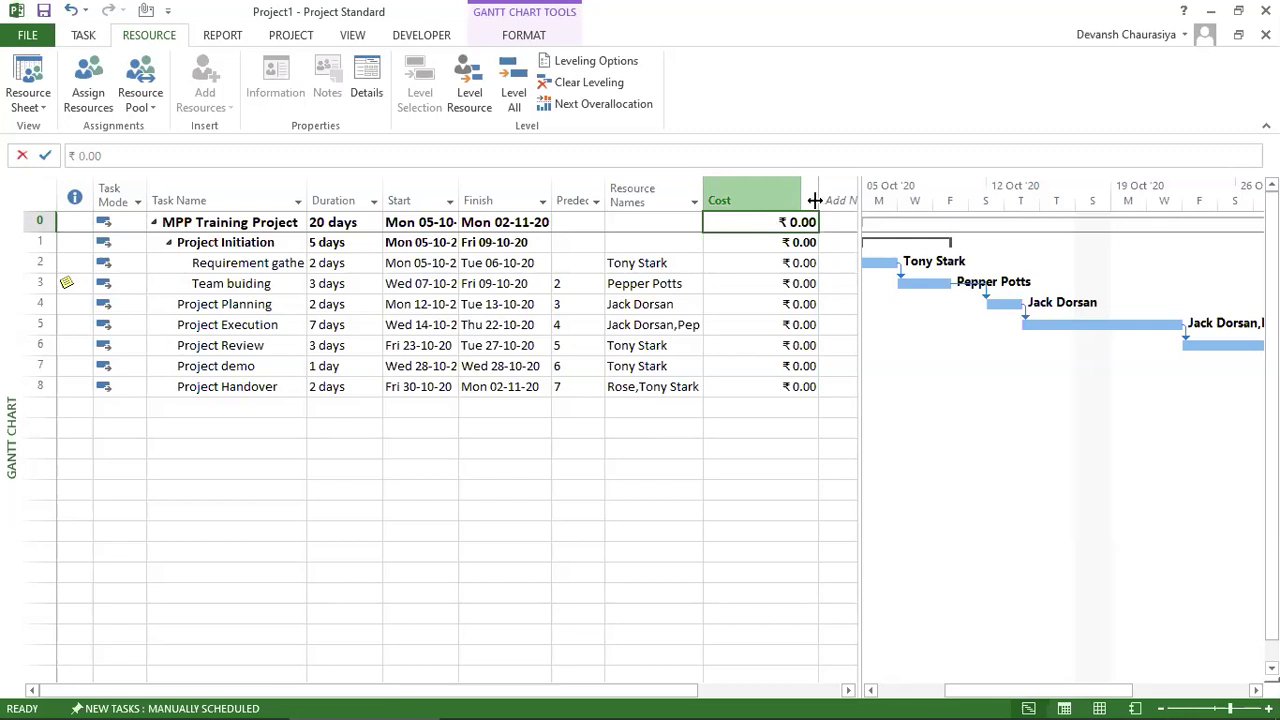
Step: Select the task costs, all ₹0.00, and dismiss the Cost filter without filtering
click(810, 203)
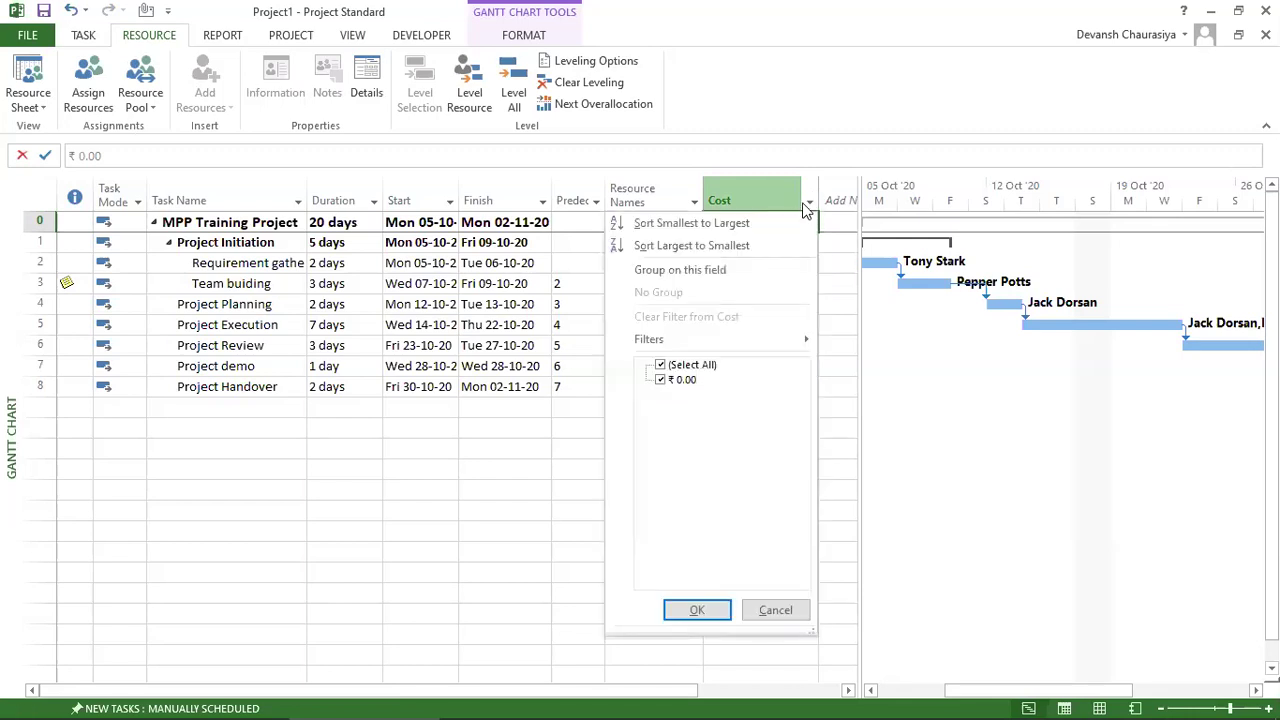
click(809, 203)
click(768, 240)
mouse_move(772, 220)
mouse_down()
mouse_move(752, 394)
mouse_move(757, 383)
mouse_up()
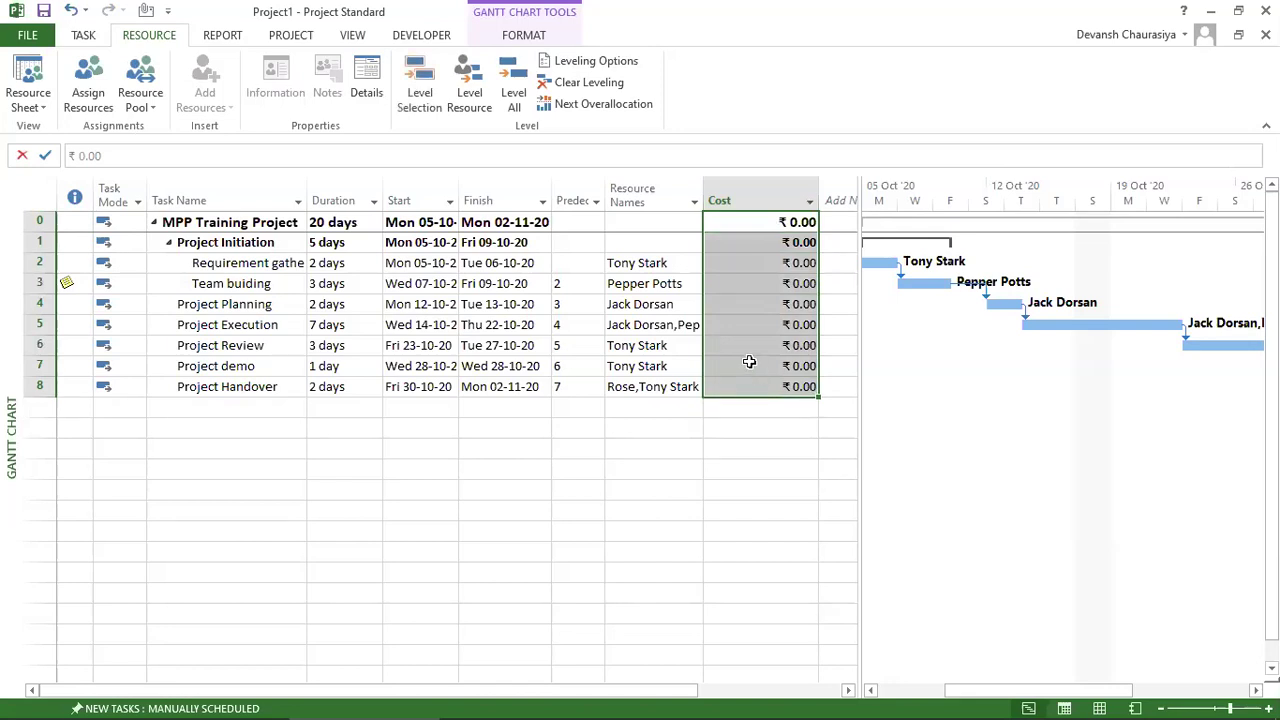
click(810, 203)
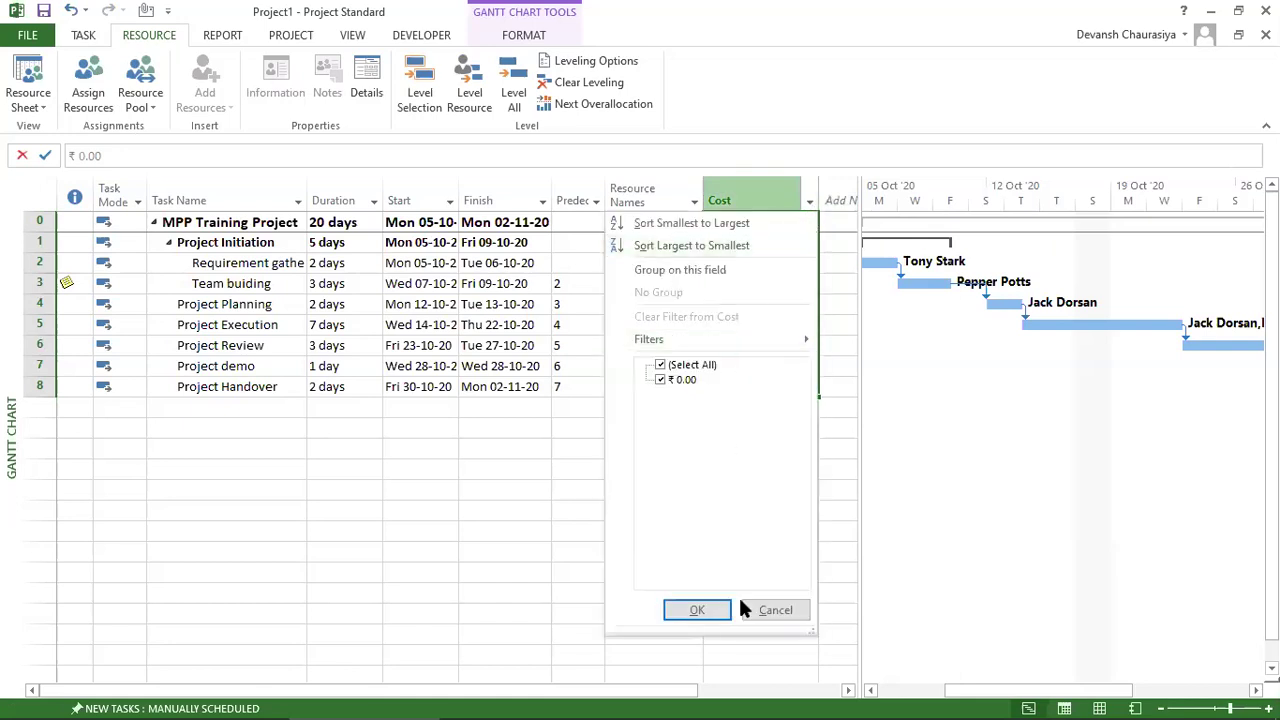
click(776, 612)
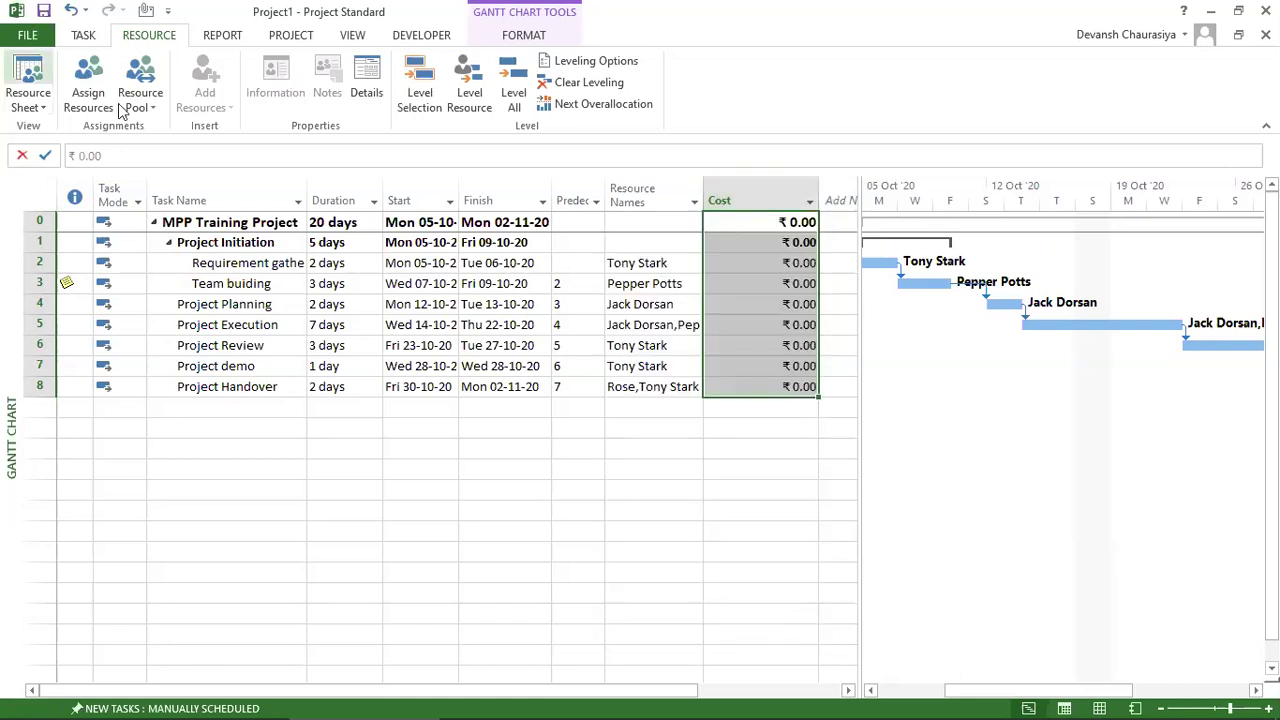
click(97, 38)
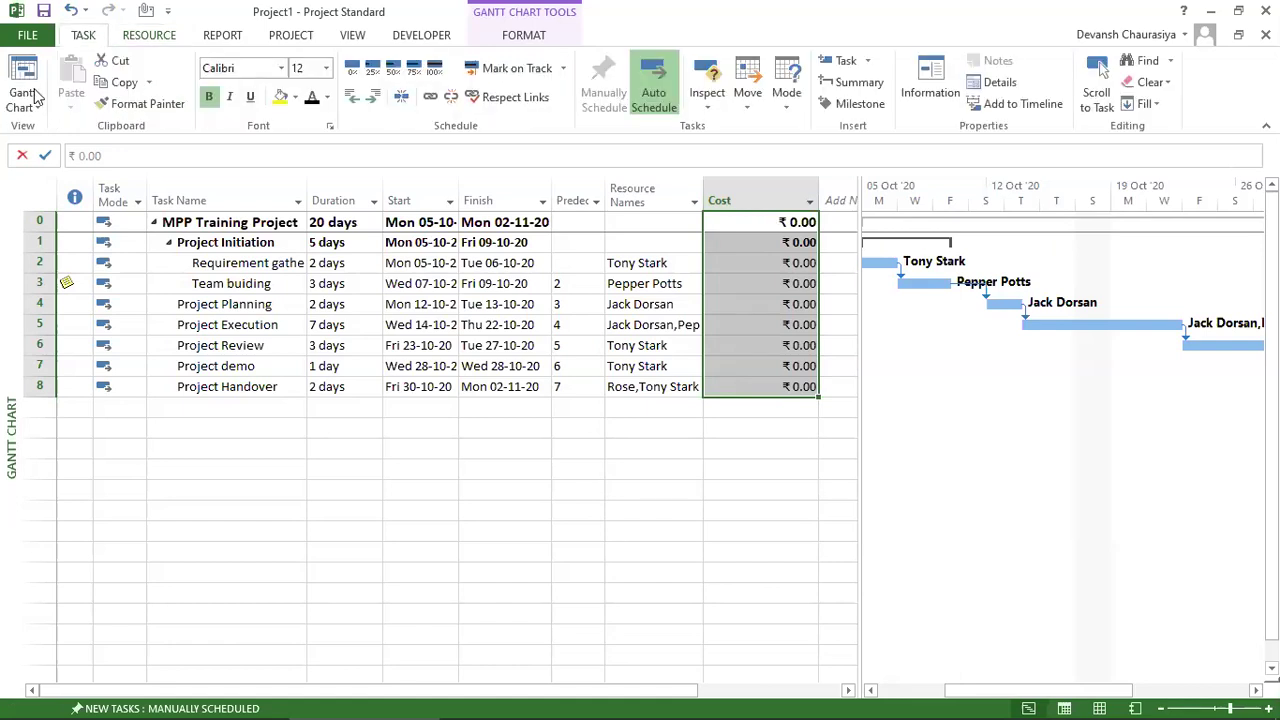
click(23, 104)
Step: In the Resource Sheet, select the first per-use cost and widen the Cost/Use column
click(55, 217)
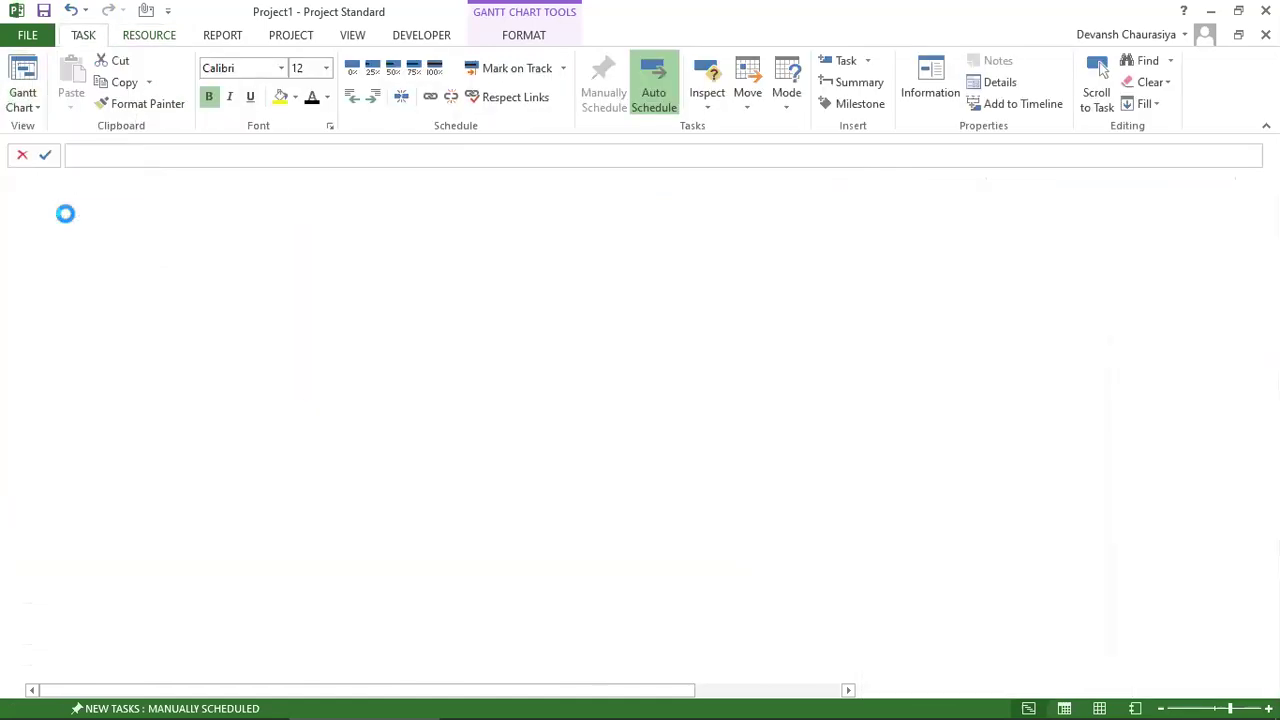
drag(634, 206, 622, 262)
drag(497, 206, 508, 262)
click(720, 205)
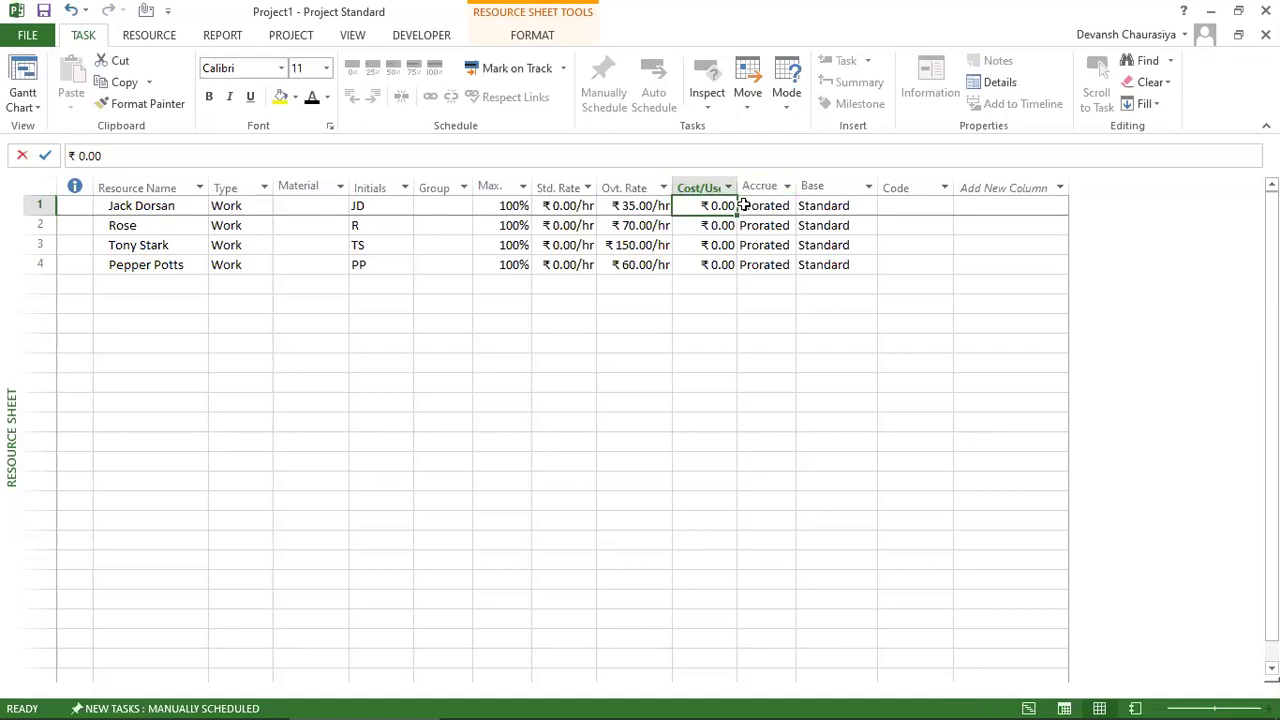
drag(737, 186, 789, 188)
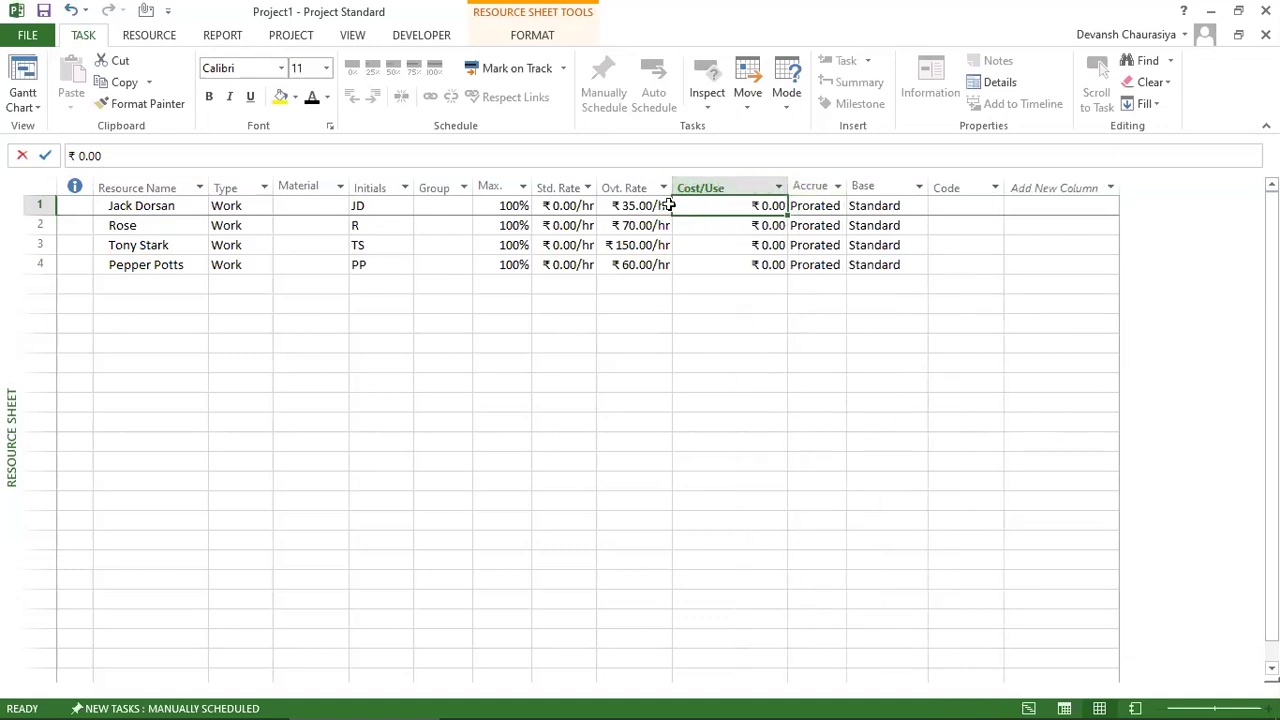
Step: Enter per-use costs of ₹35, ₹70, ₹150 and ₹60, then return to the Gantt chart
mouse_move(712, 186)
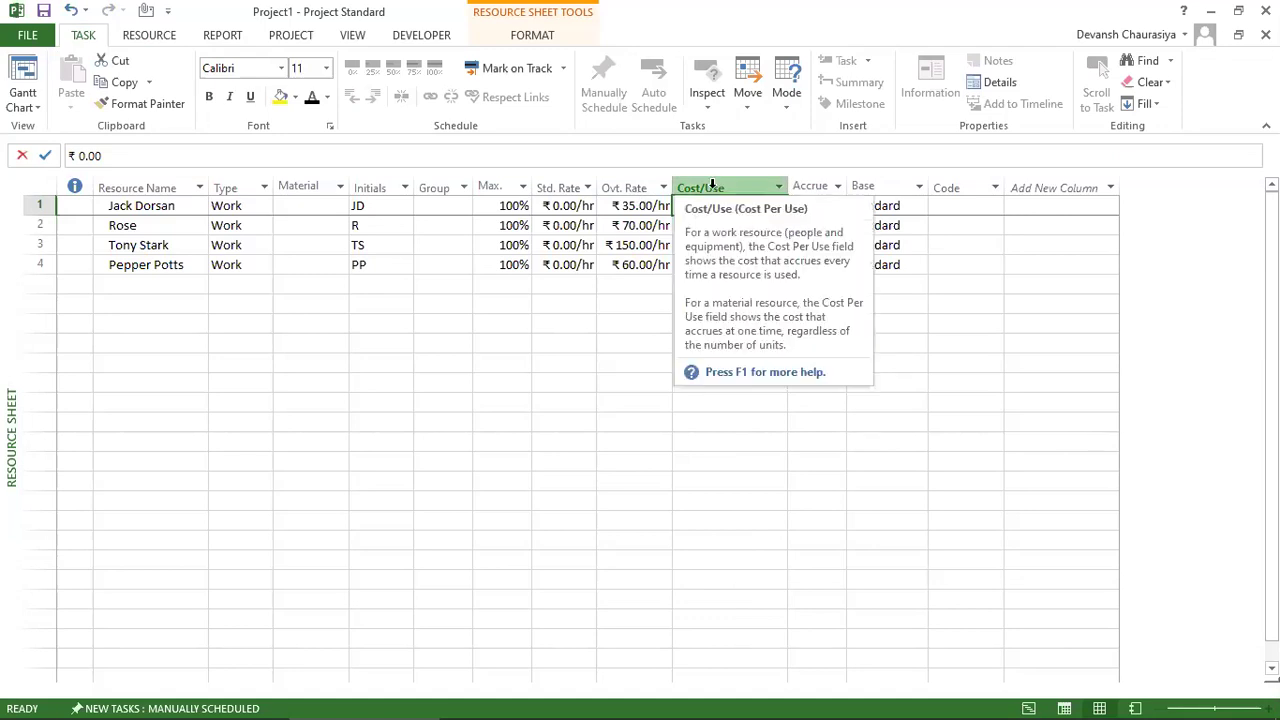
text(35)
key(Return)
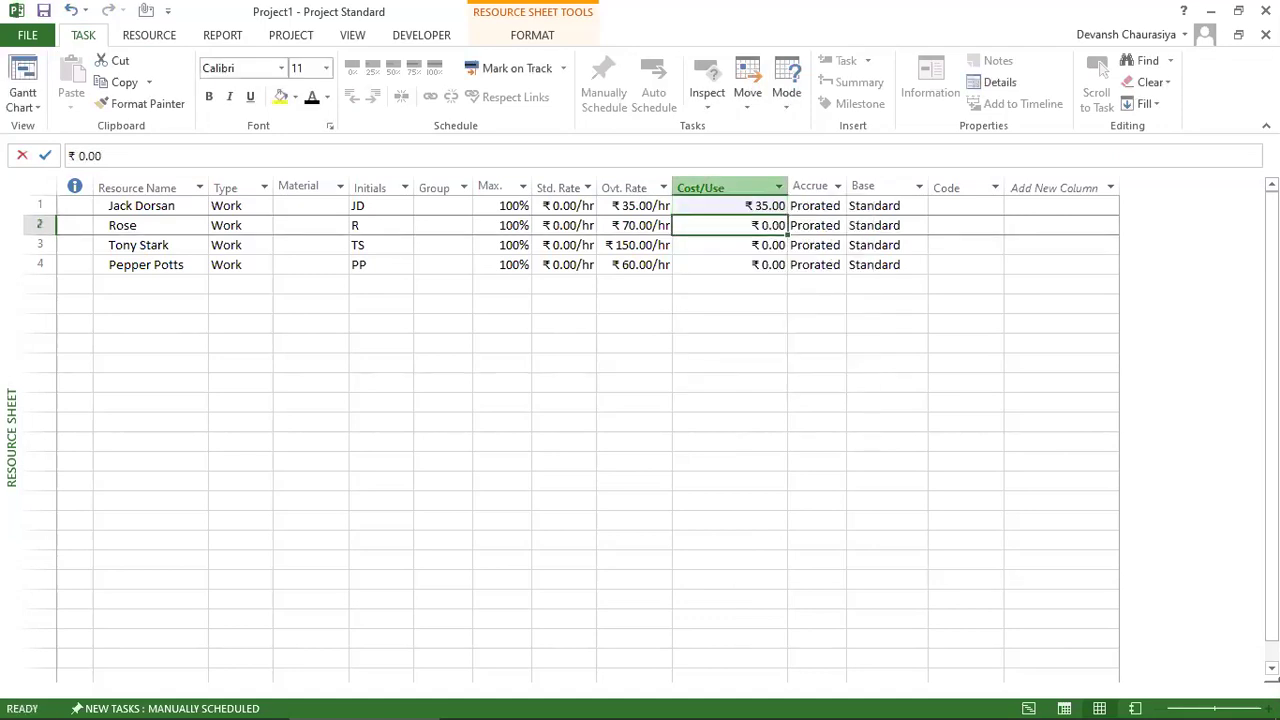
text(70)
key(Return)
text(150)
key(Return)
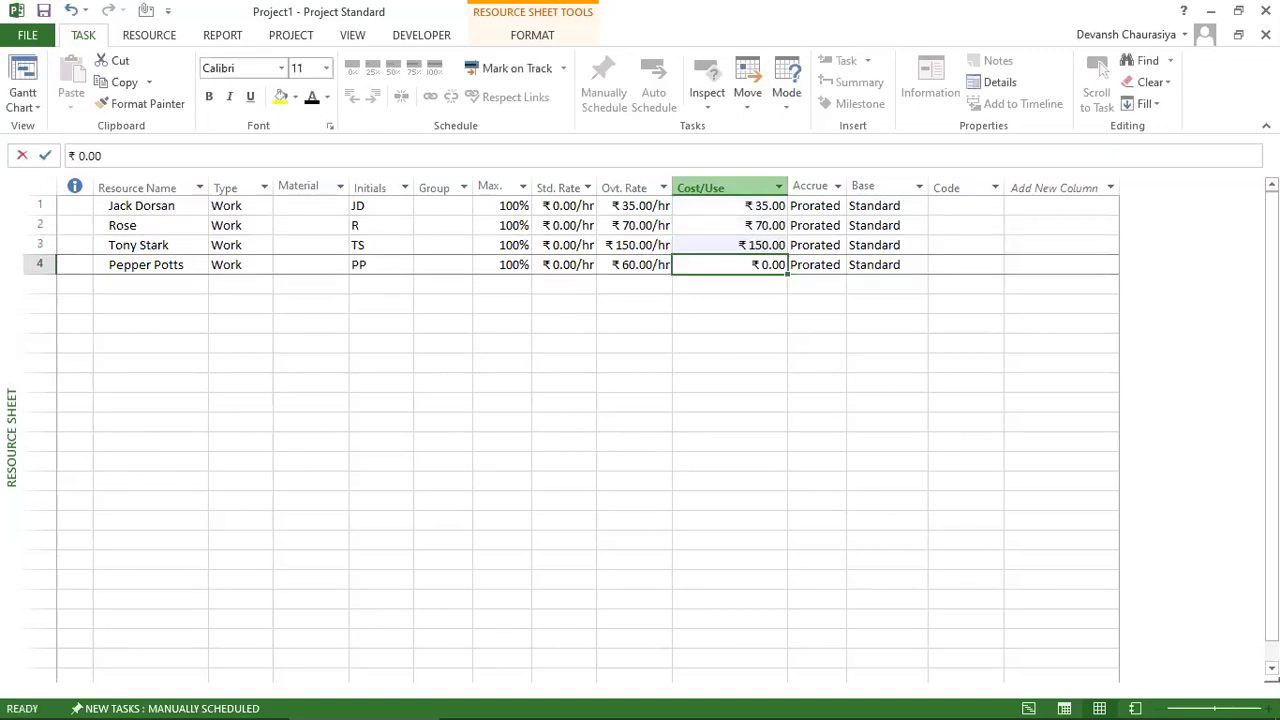
text(60)
key(Return)
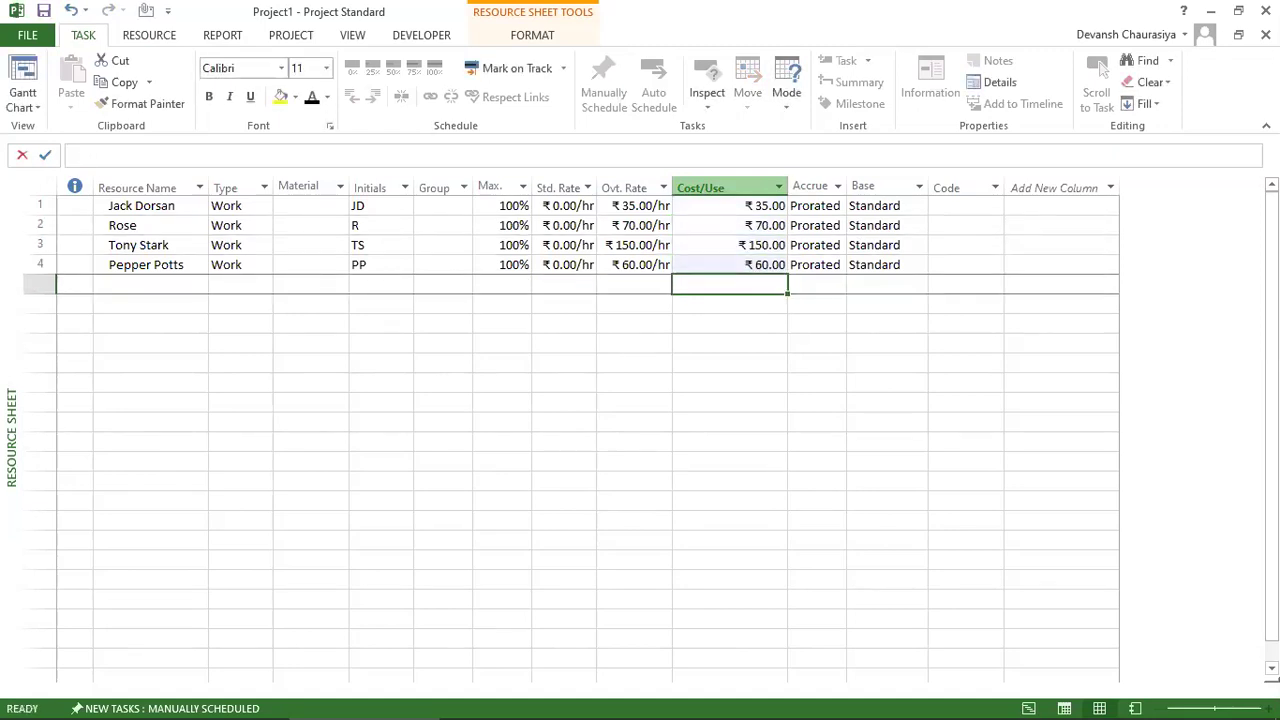
click(18, 76)
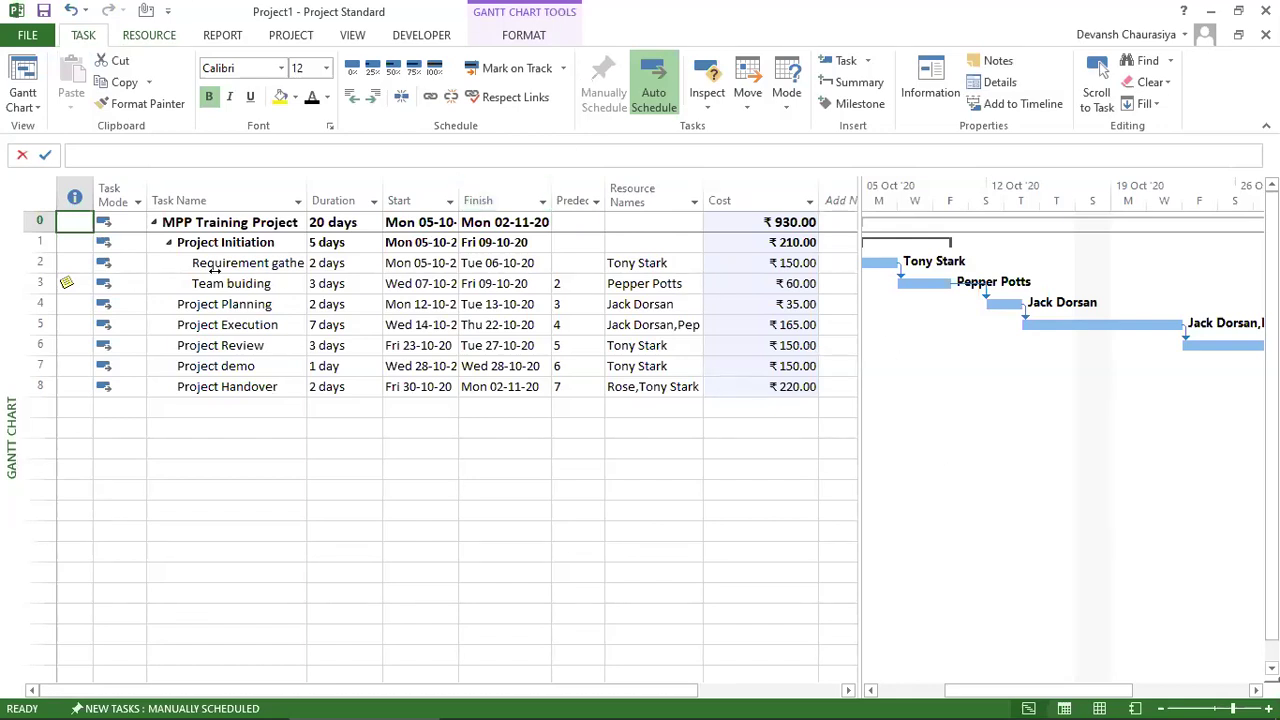
Step: Select task rows and check the Requirement gathering and team building task costs
drag(35, 243, 18, 390)
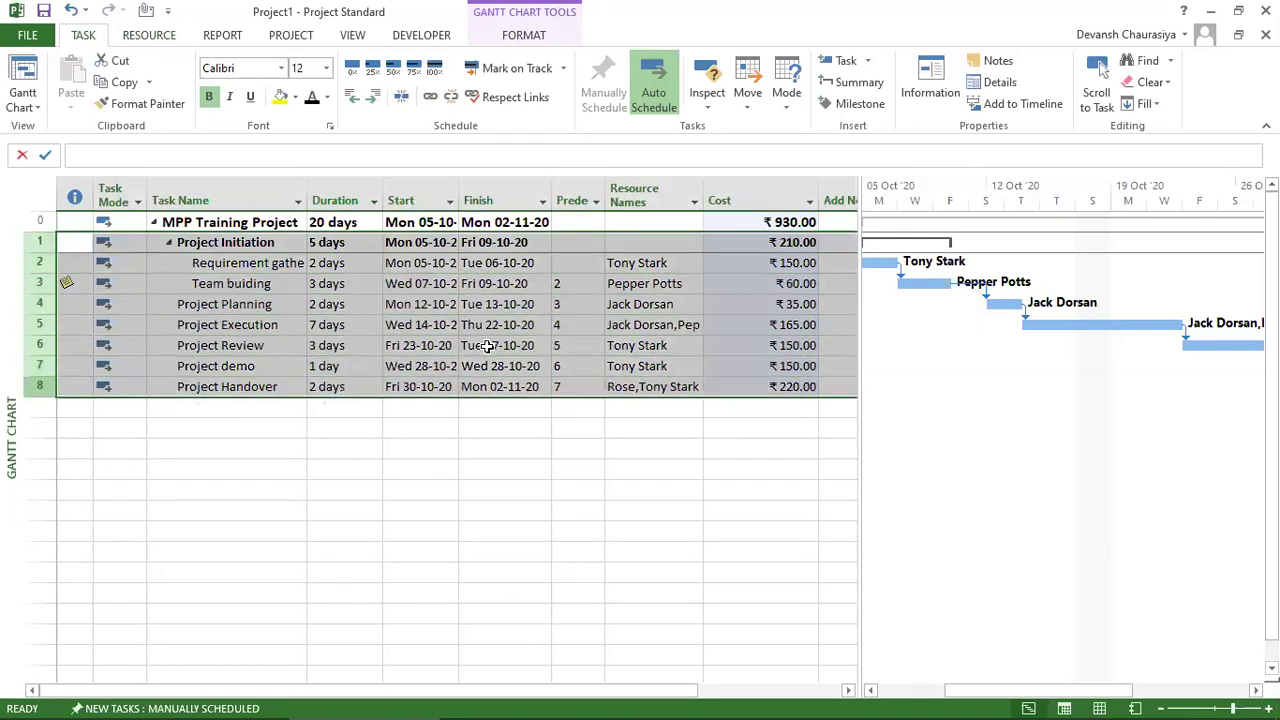
click(615, 263)
click(213, 264)
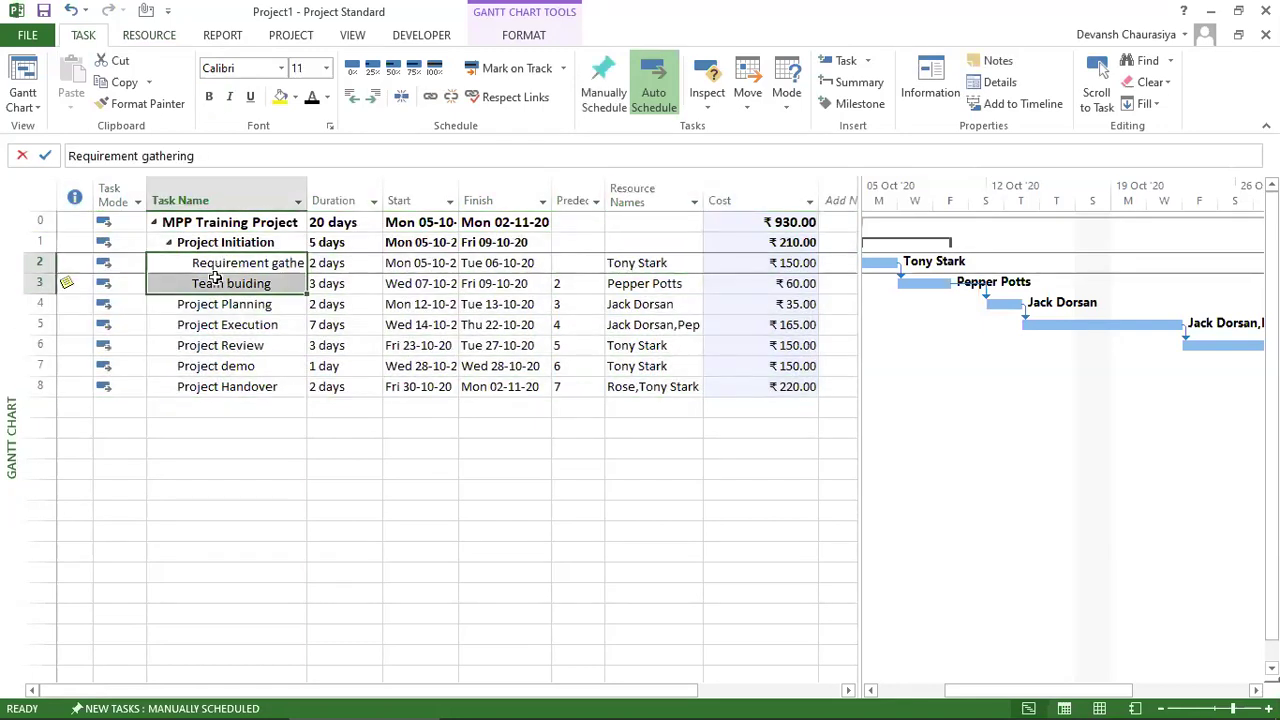
click(36, 262)
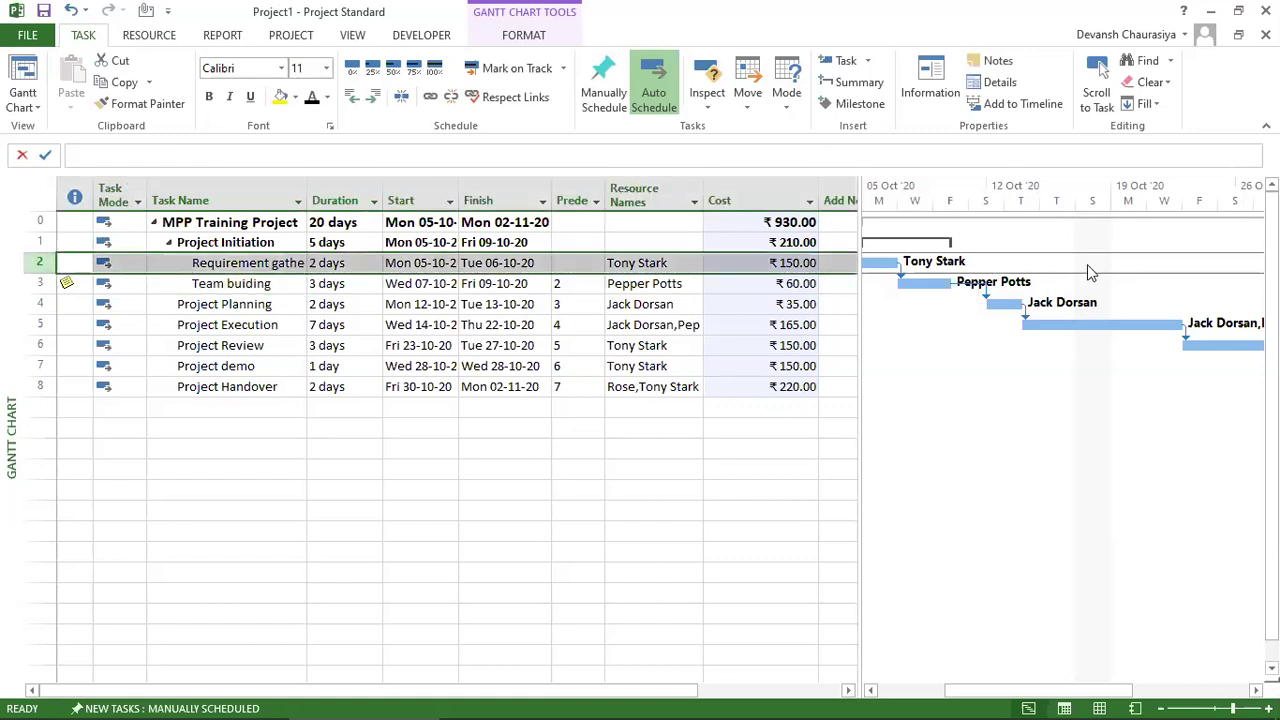
click(790, 264)
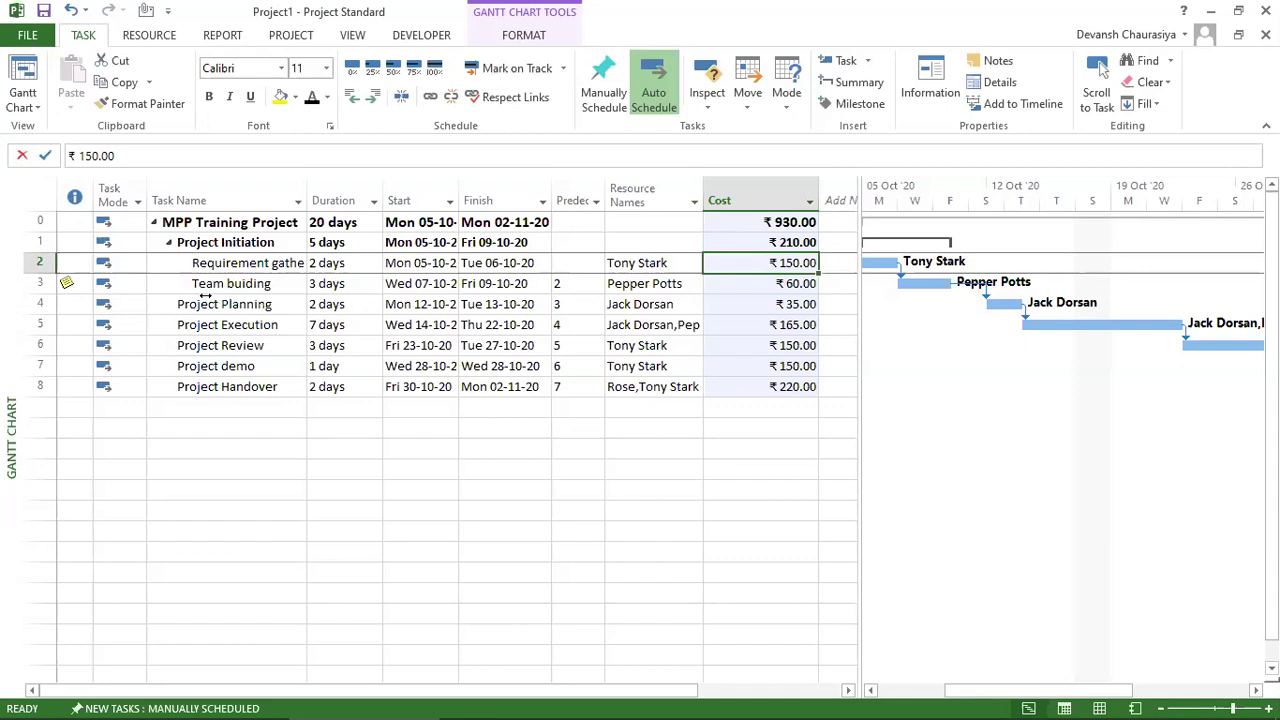
click(38, 283)
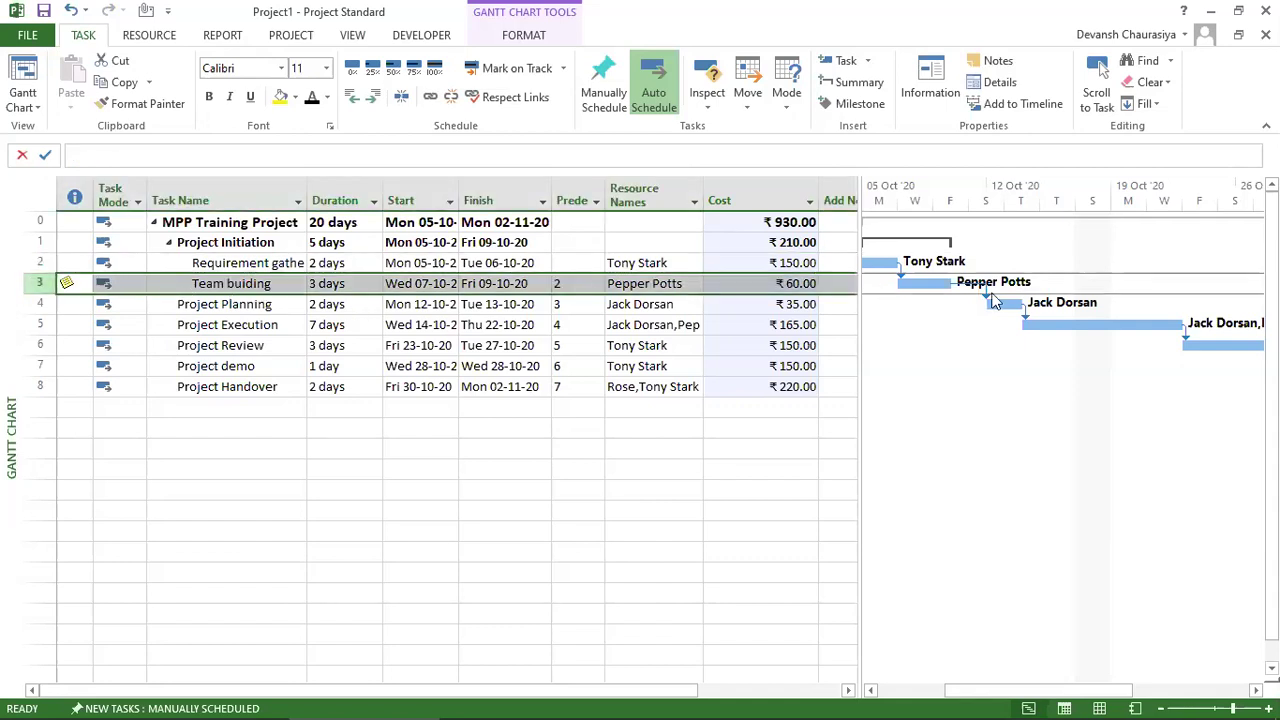
click(808, 284)
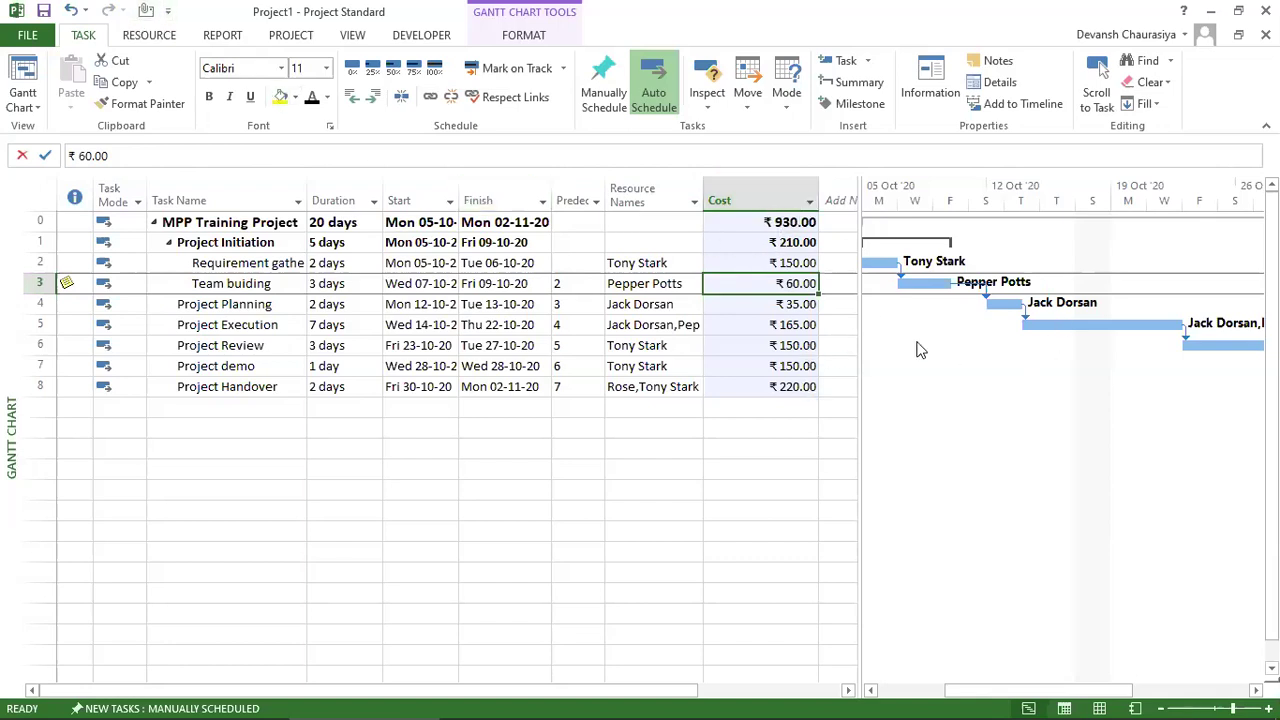
Step: Select ranges of task costs and check the ₹930.00 project total
drag(790, 262, 786, 389)
click(783, 221)
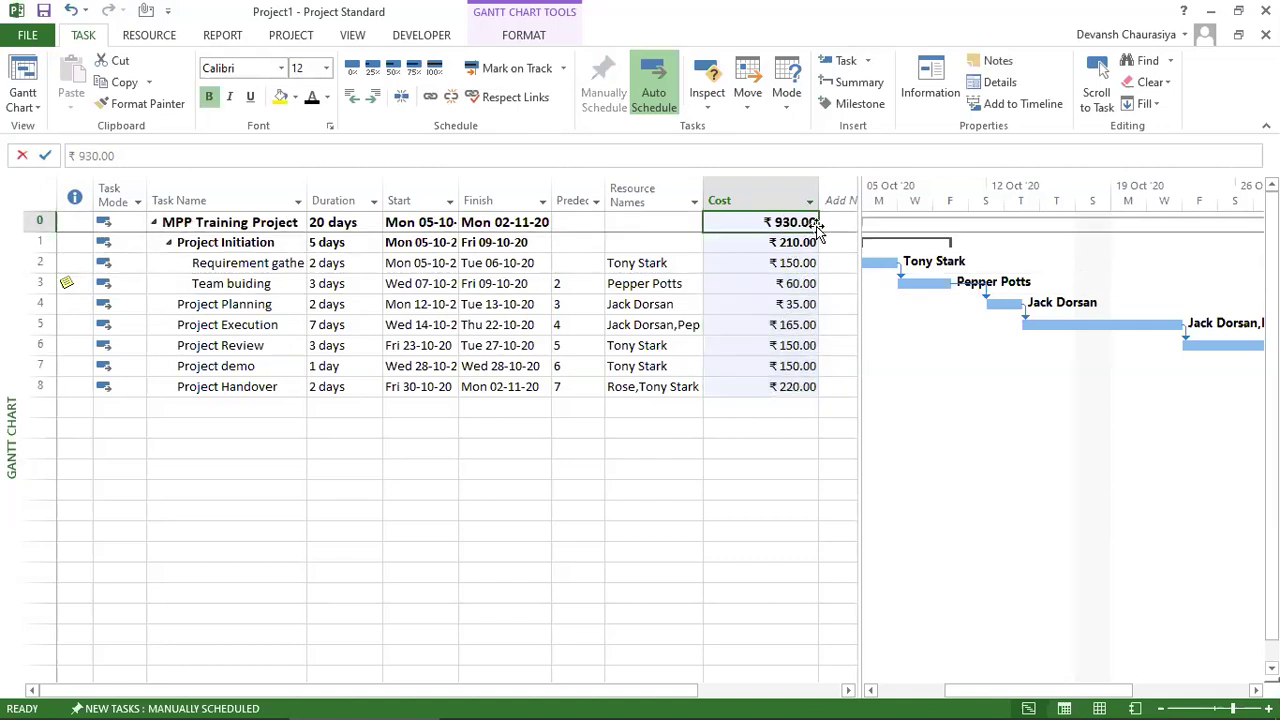
drag(787, 242, 755, 388)
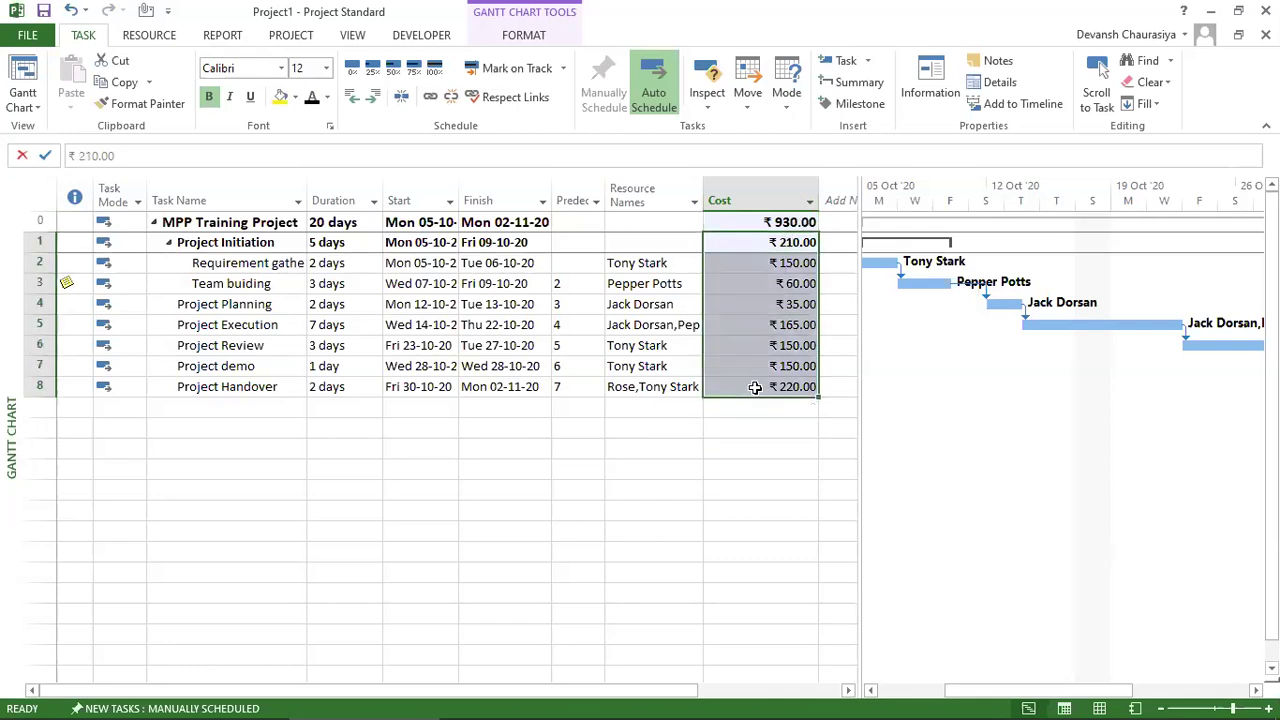
click(775, 263)
drag(45, 260, 20, 383)
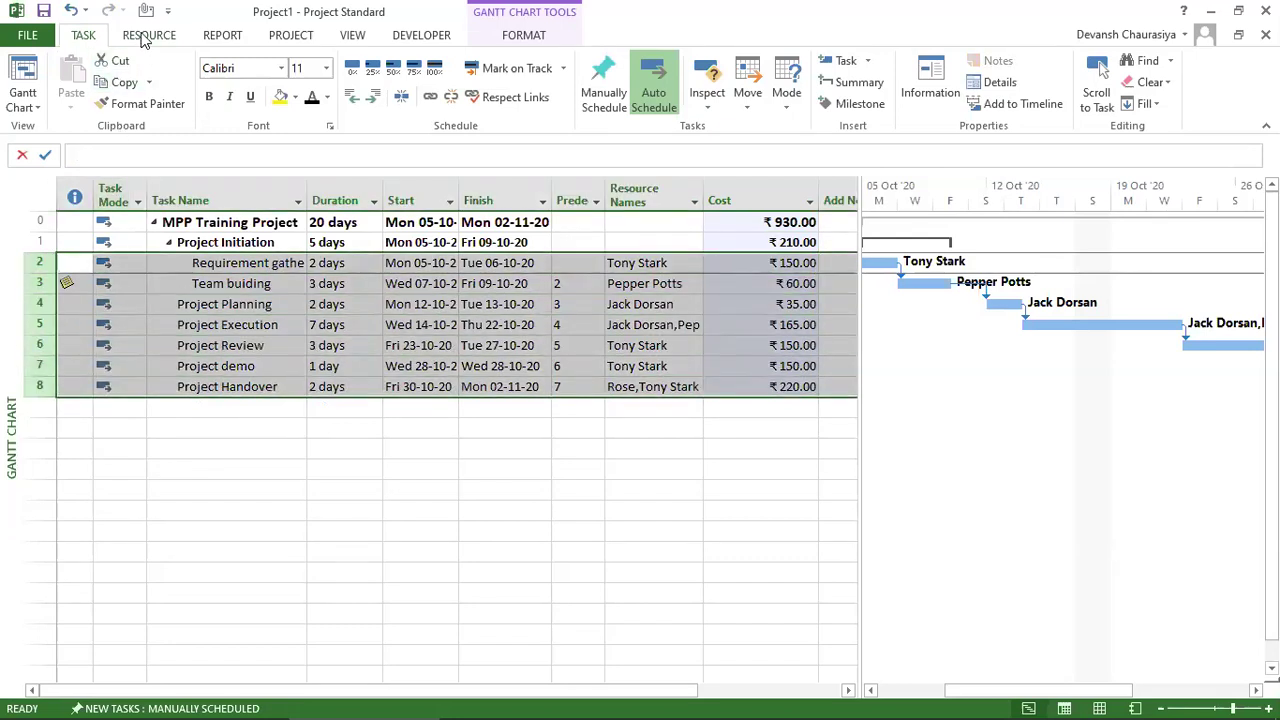
click(24, 104)
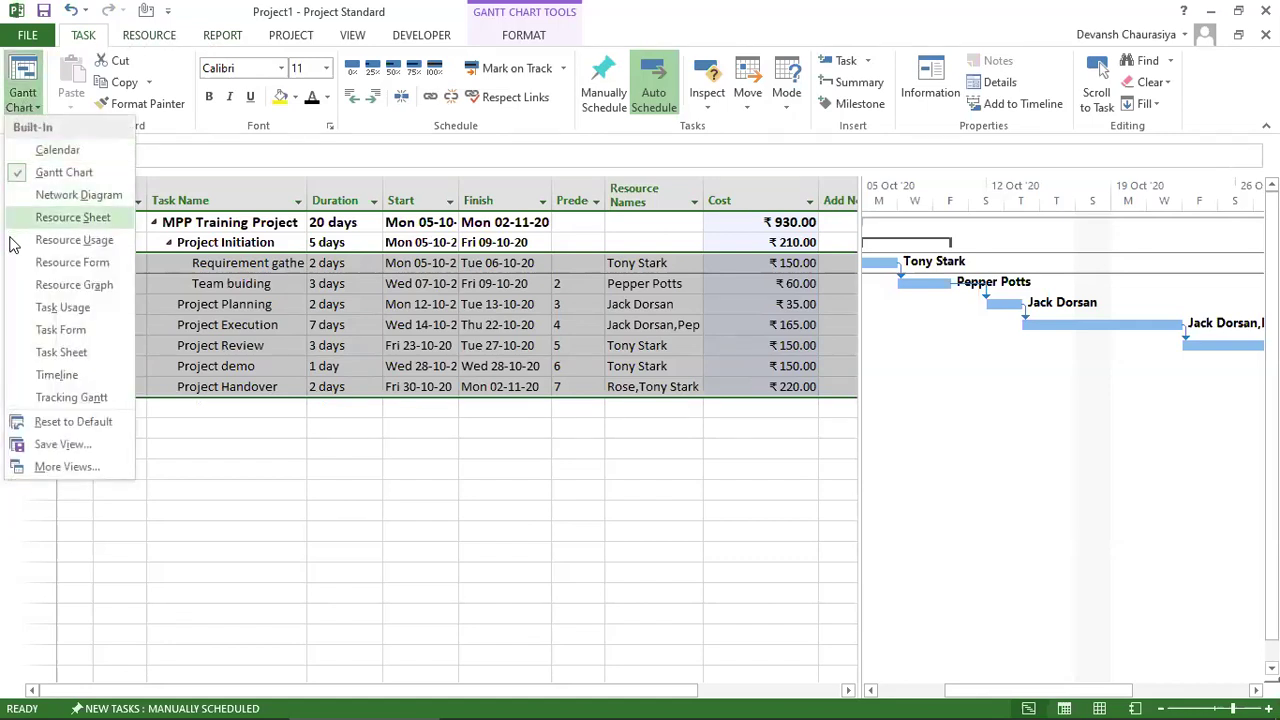
Step: Switch to Task Usage and inspect task durations and work hours totalling 288 hrs
click(44, 290)
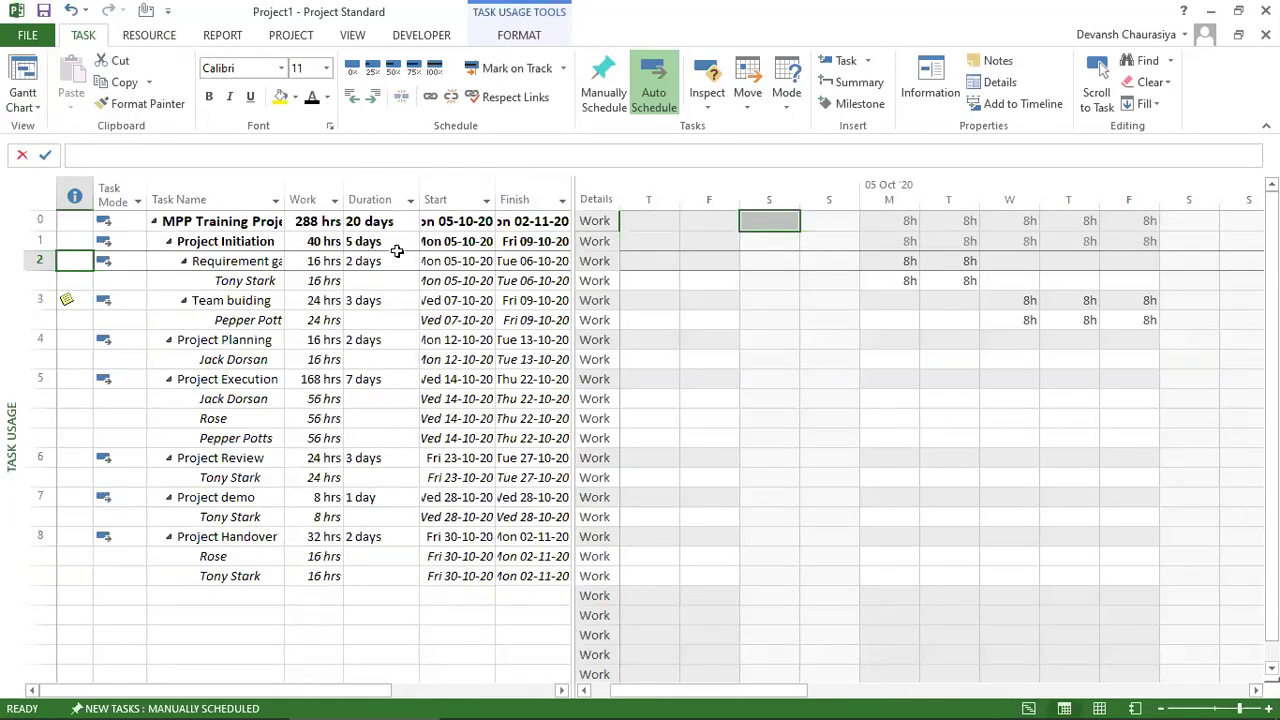
drag(367, 238, 354, 580)
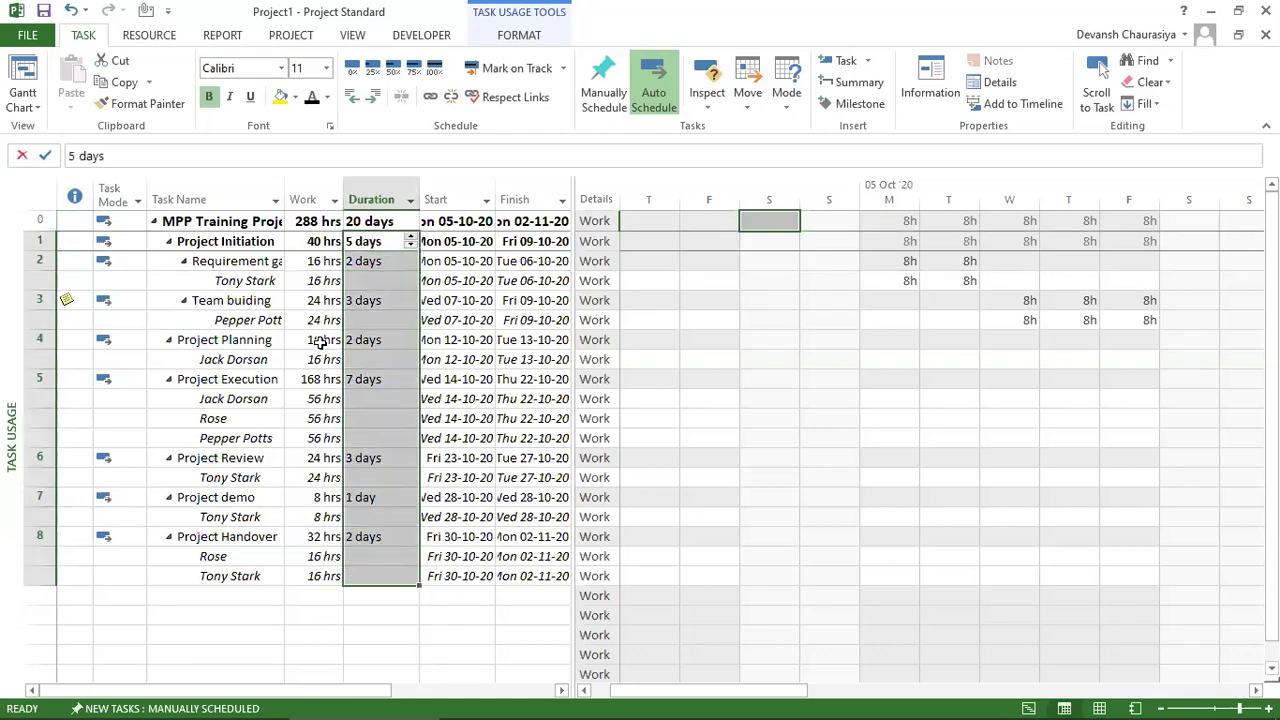
click(320, 341)
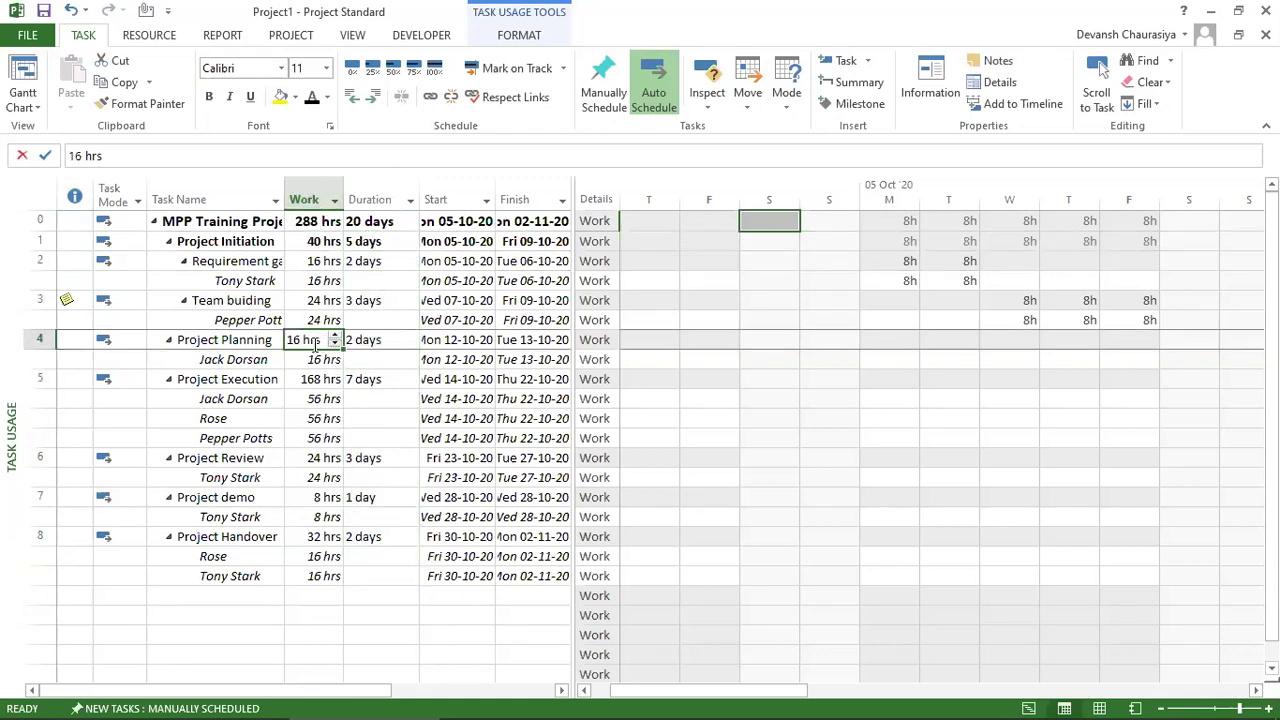
click(312, 360)
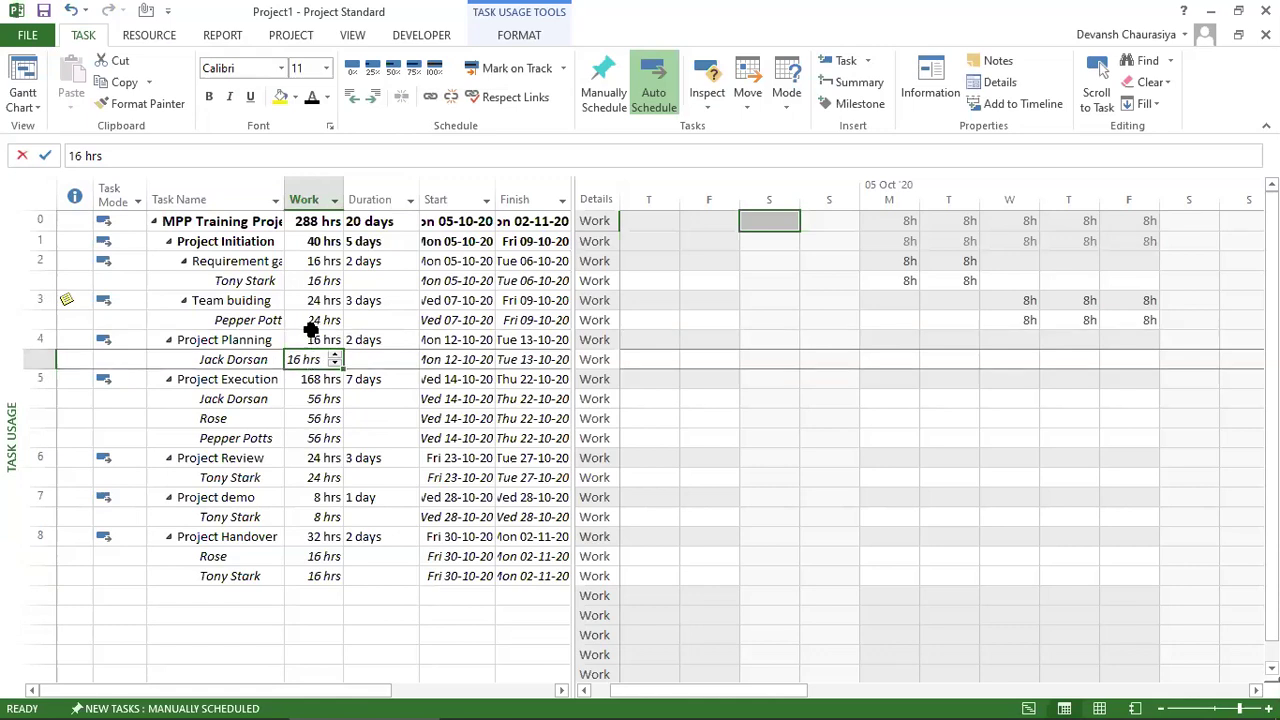
click(320, 197)
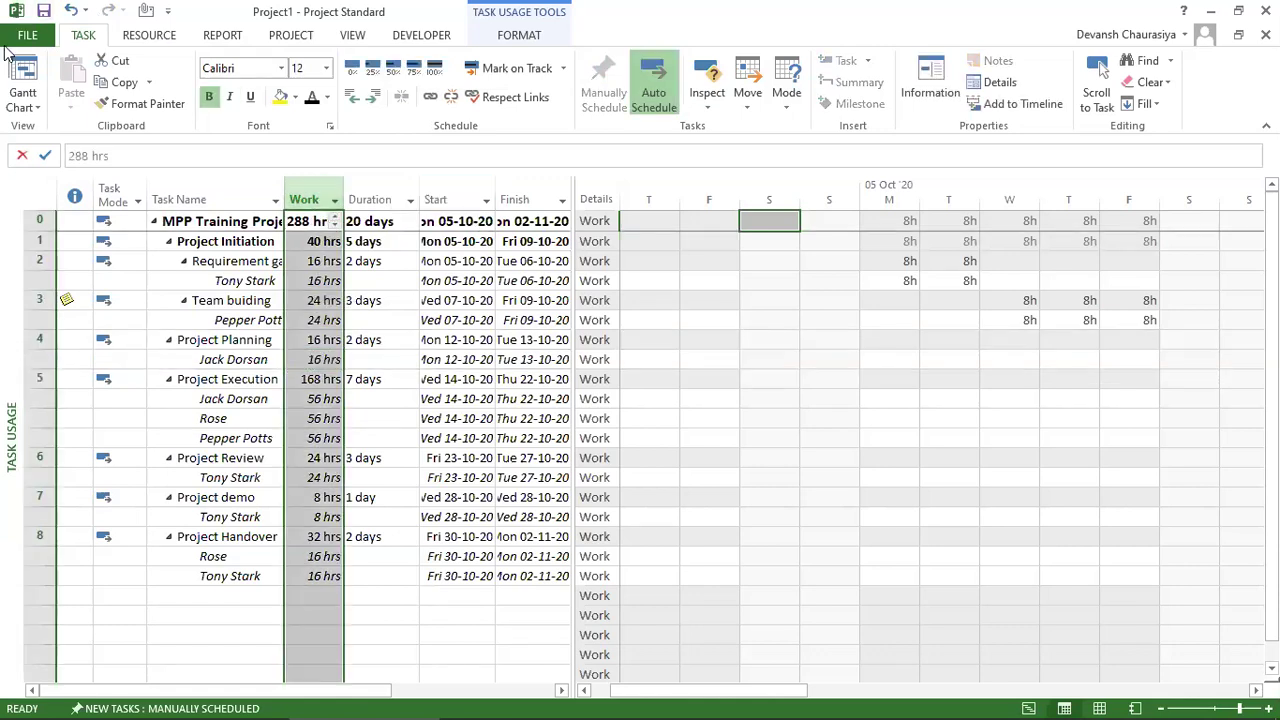
click(25, 112)
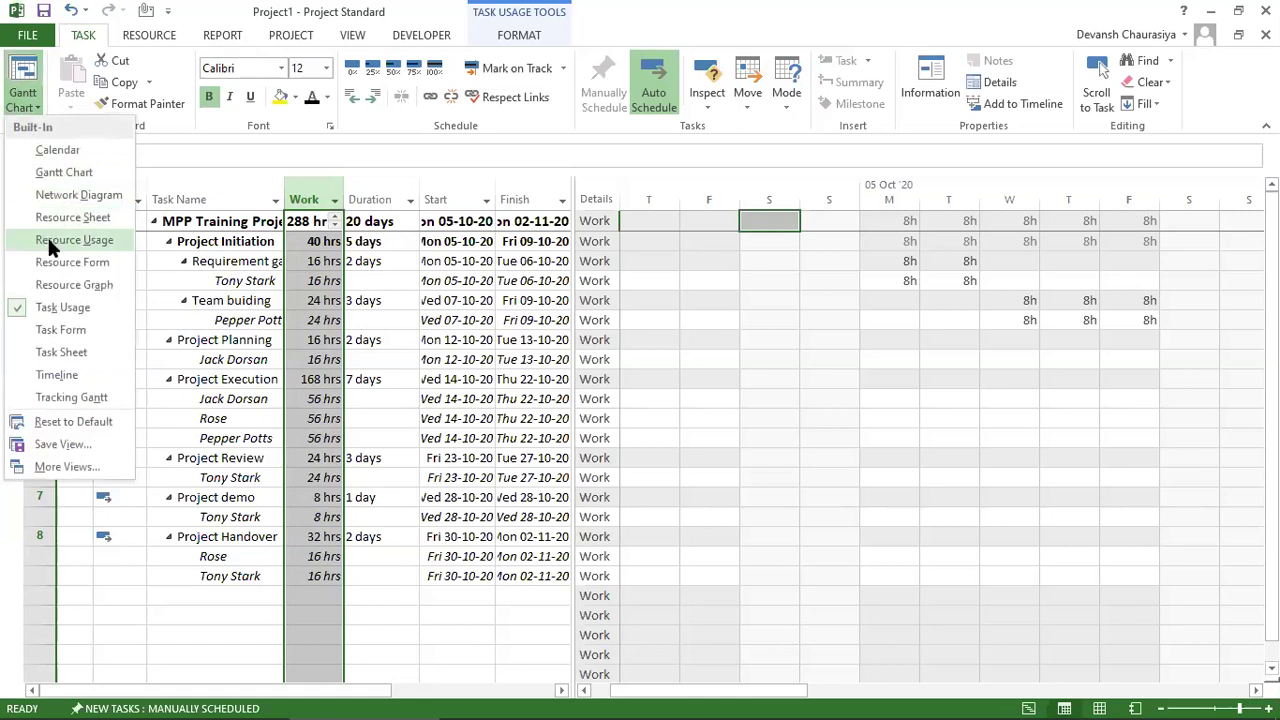
click(54, 244)
click(24, 108)
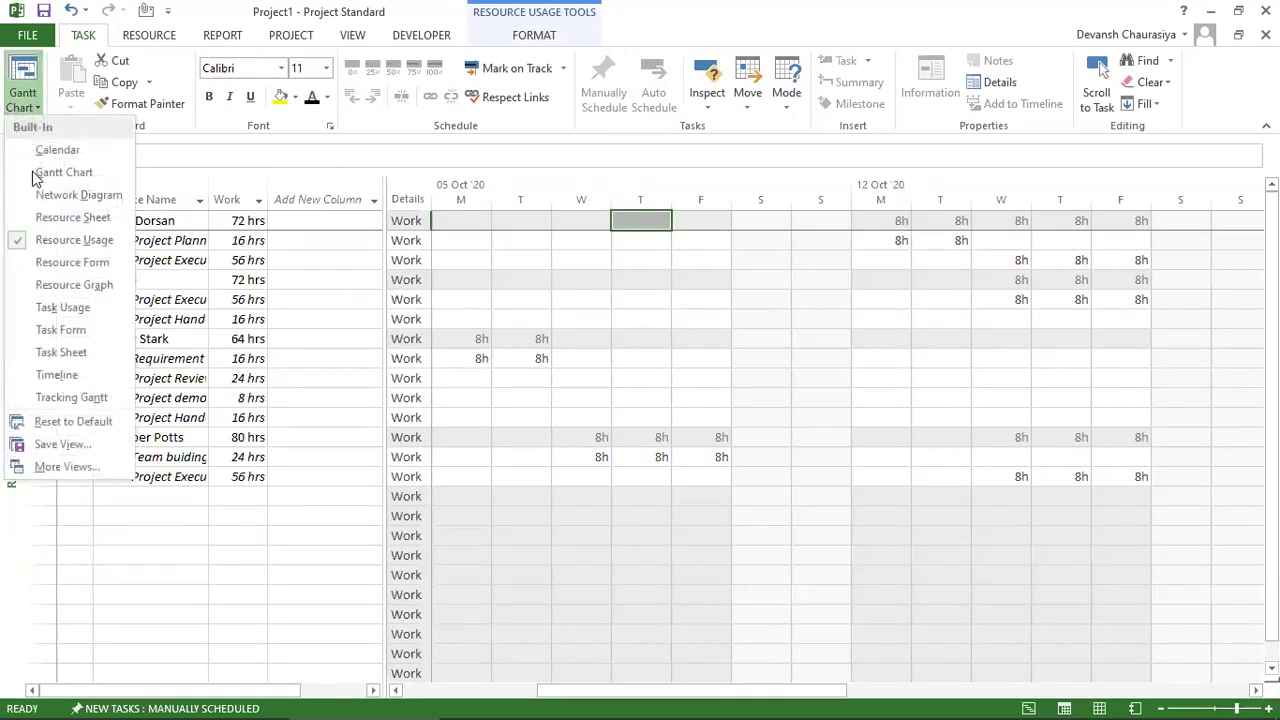
click(48, 217)
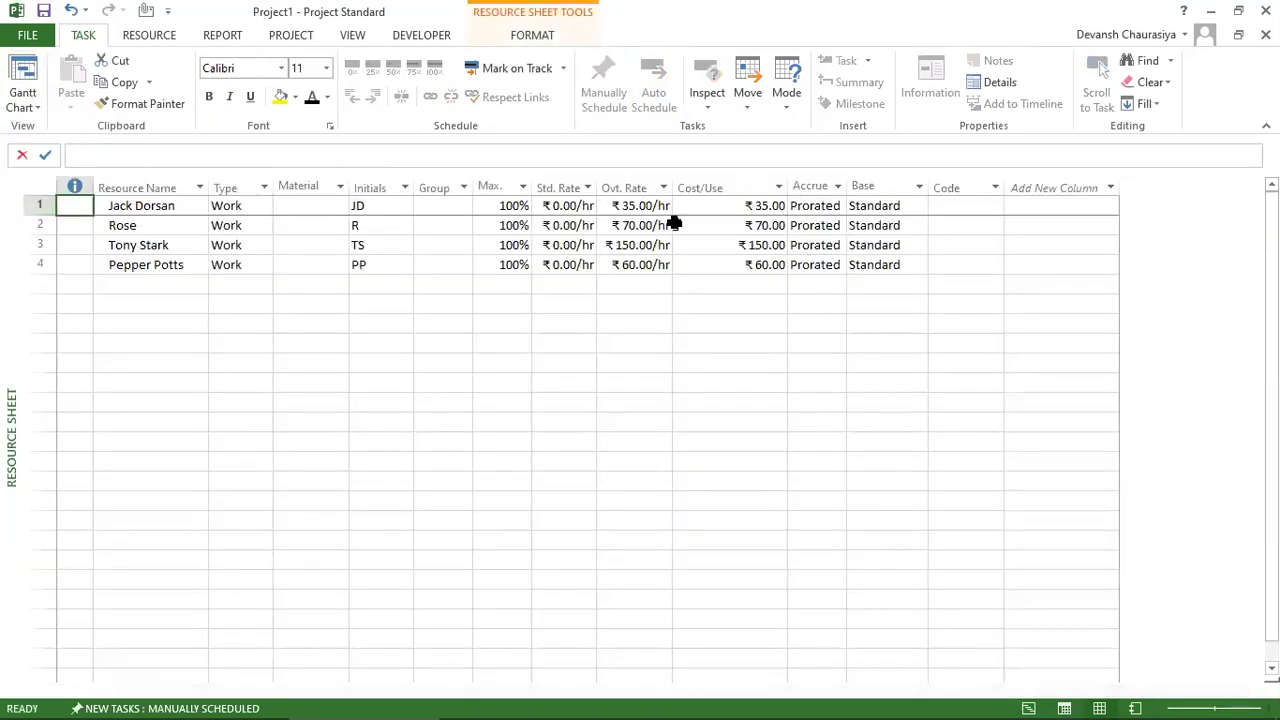
click(743, 204)
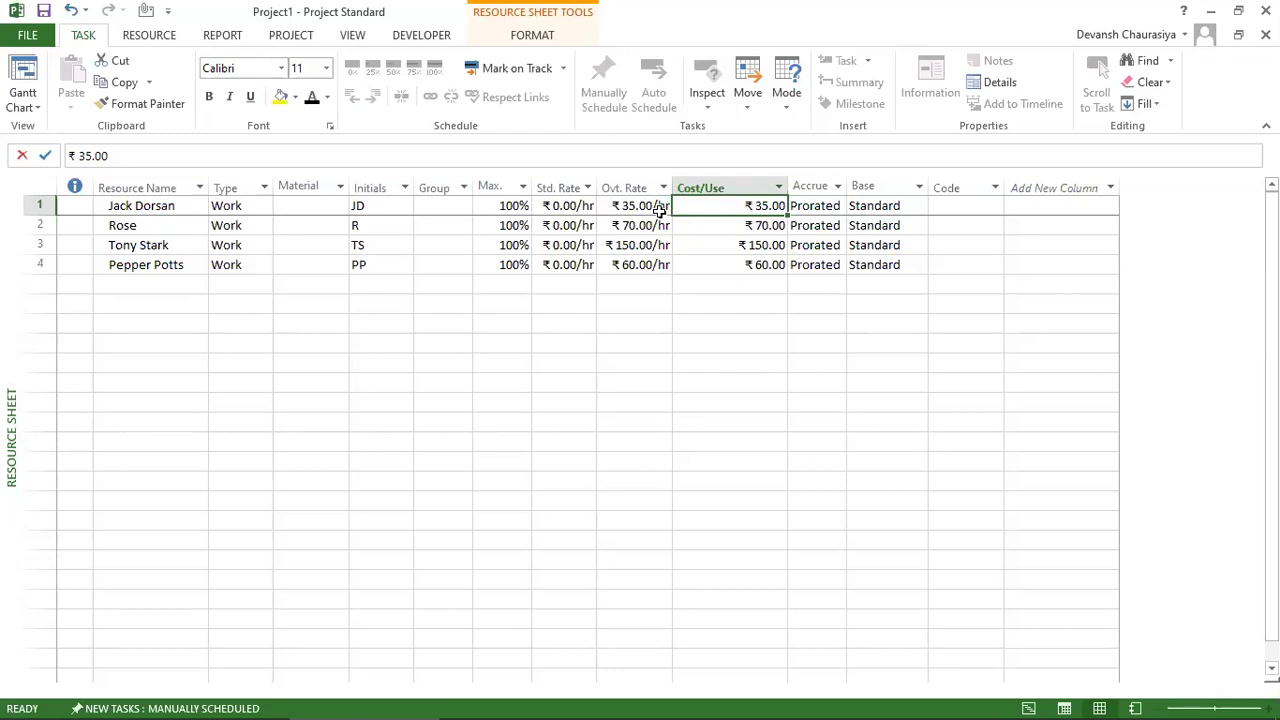
click(36, 105)
click(40, 175)
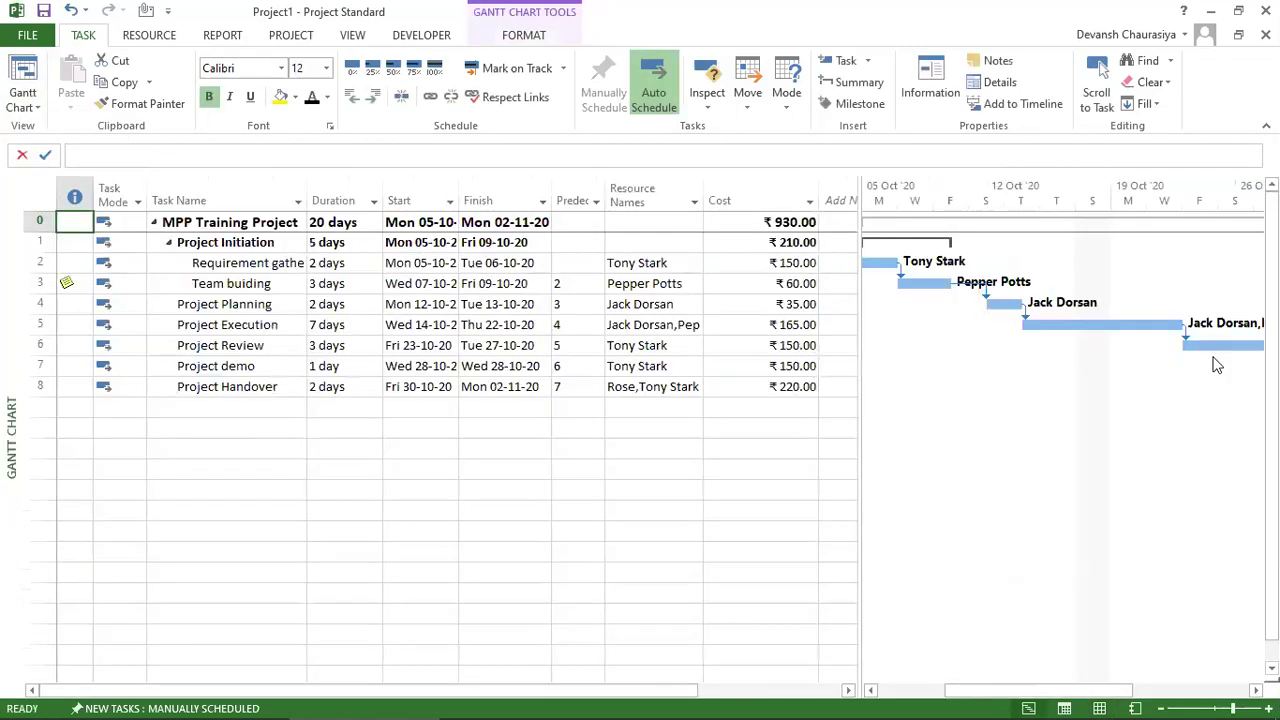
click(783, 223)
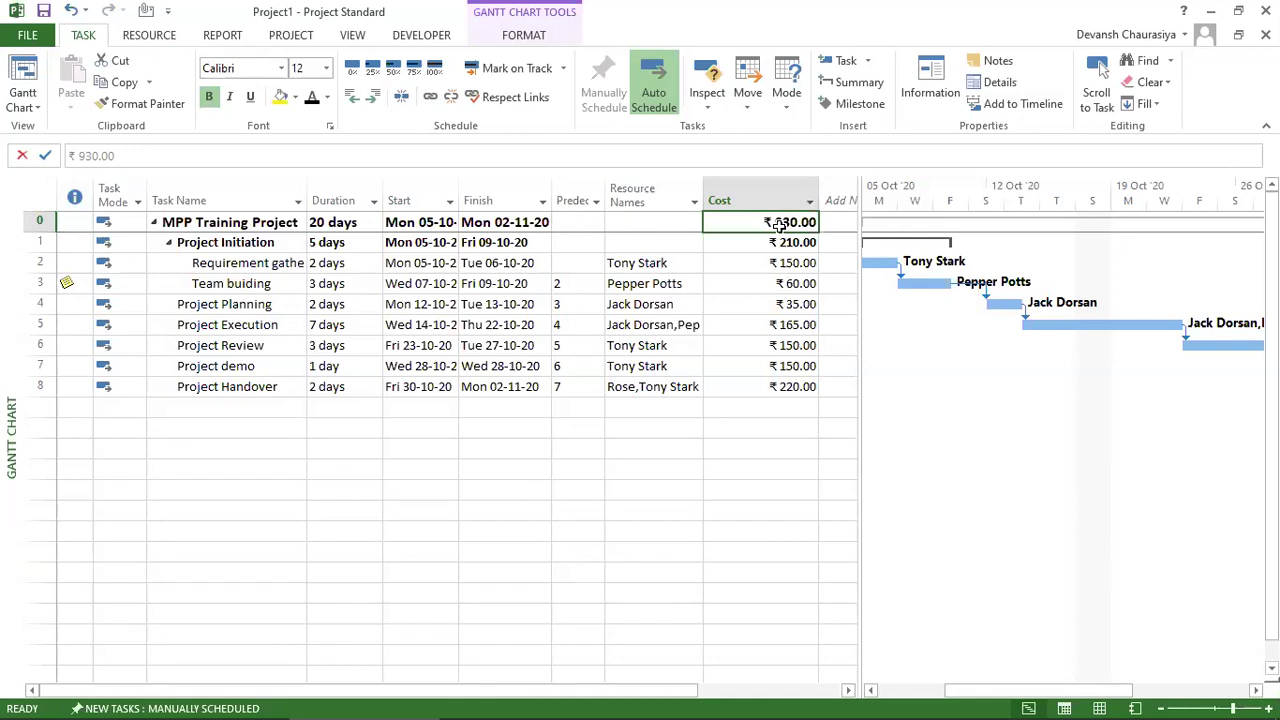
click(834, 243)
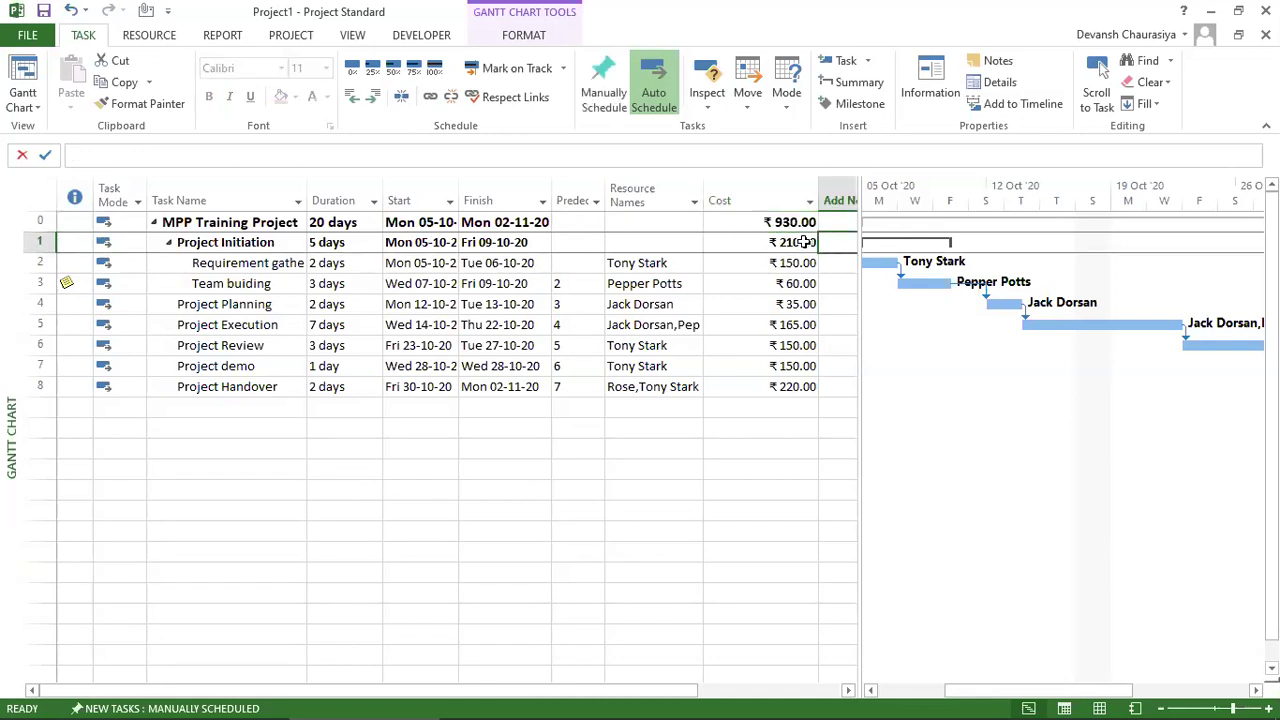
click(801, 242)
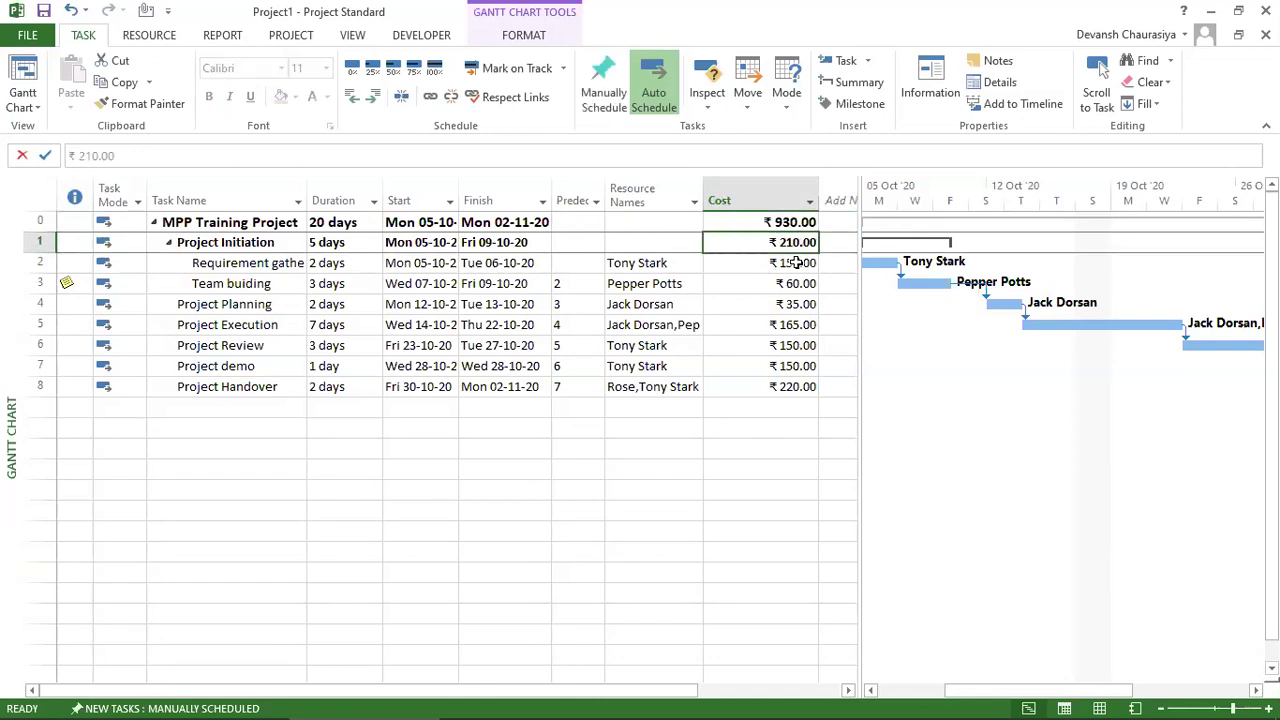
click(783, 362)
click(791, 386)
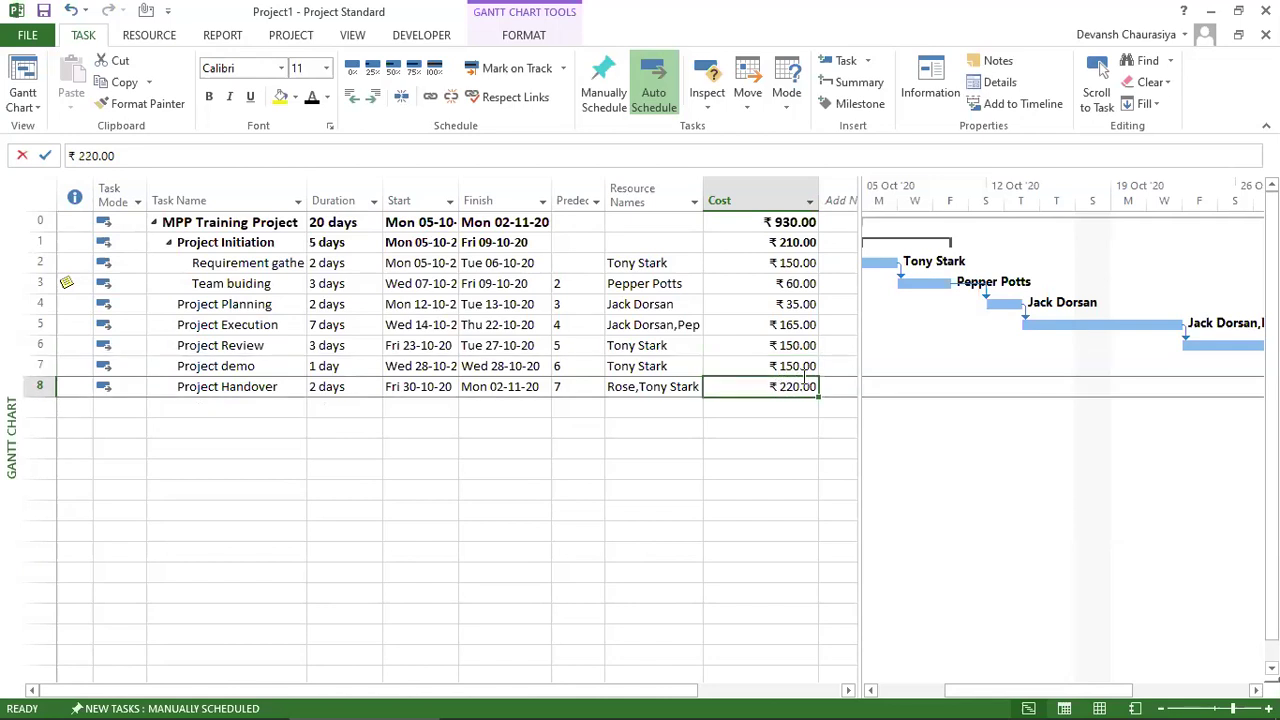
Step: Highlight the Resourcing heading in the Word course notes, then return to Project's view list
key(alt+Tab)
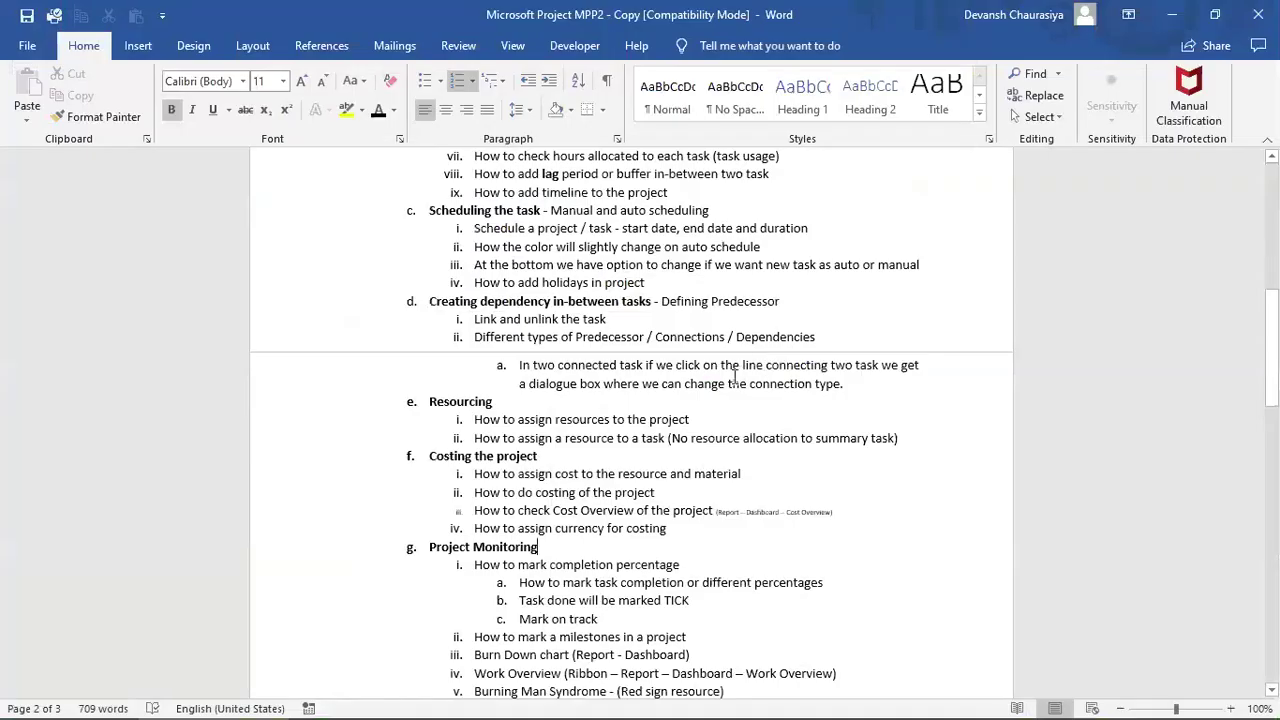
drag(426, 403, 737, 483)
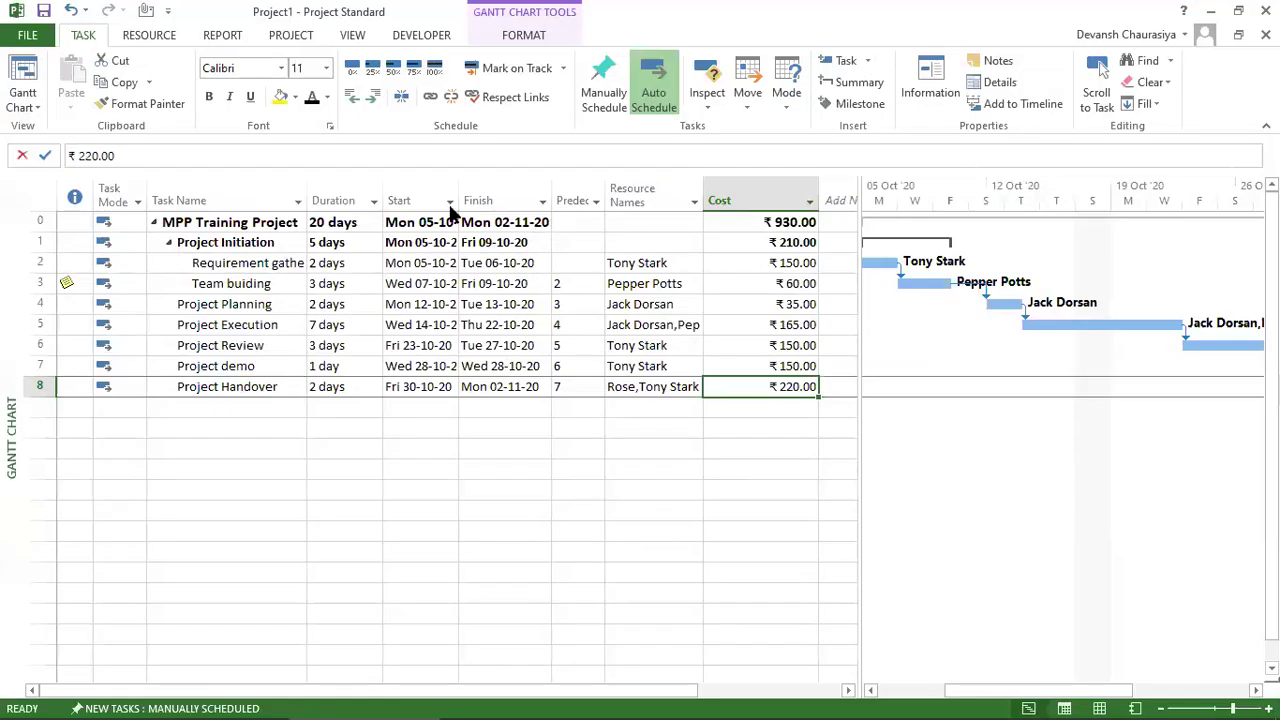
click(33, 113)
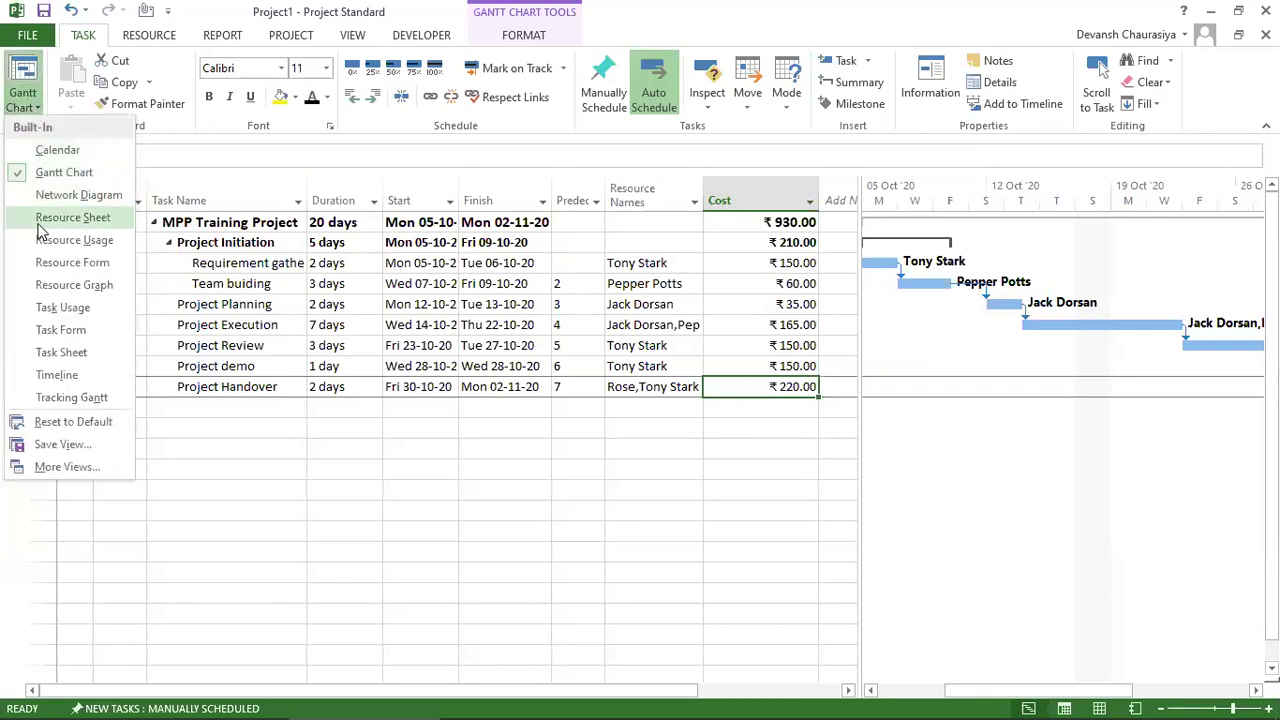
Step: Add Cement to the Resource Sheet as a Material resource
click(42, 215)
click(165, 290)
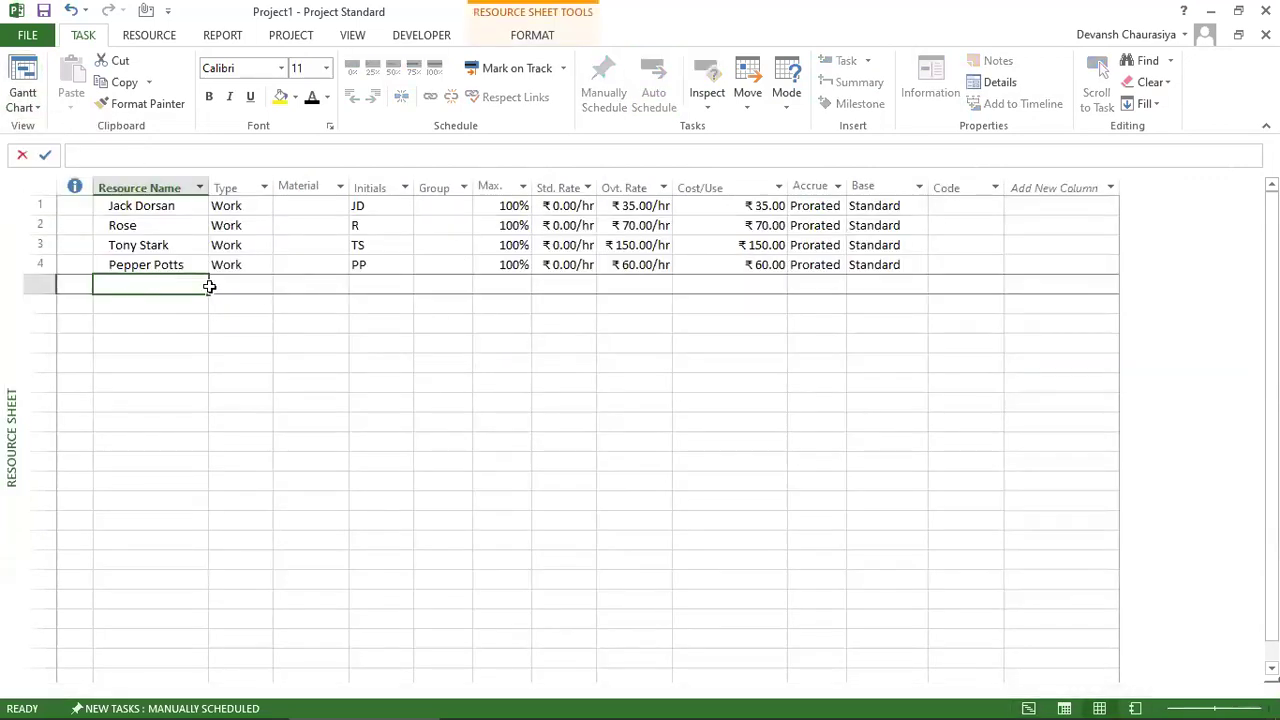
text(Cement)
key(Tab)
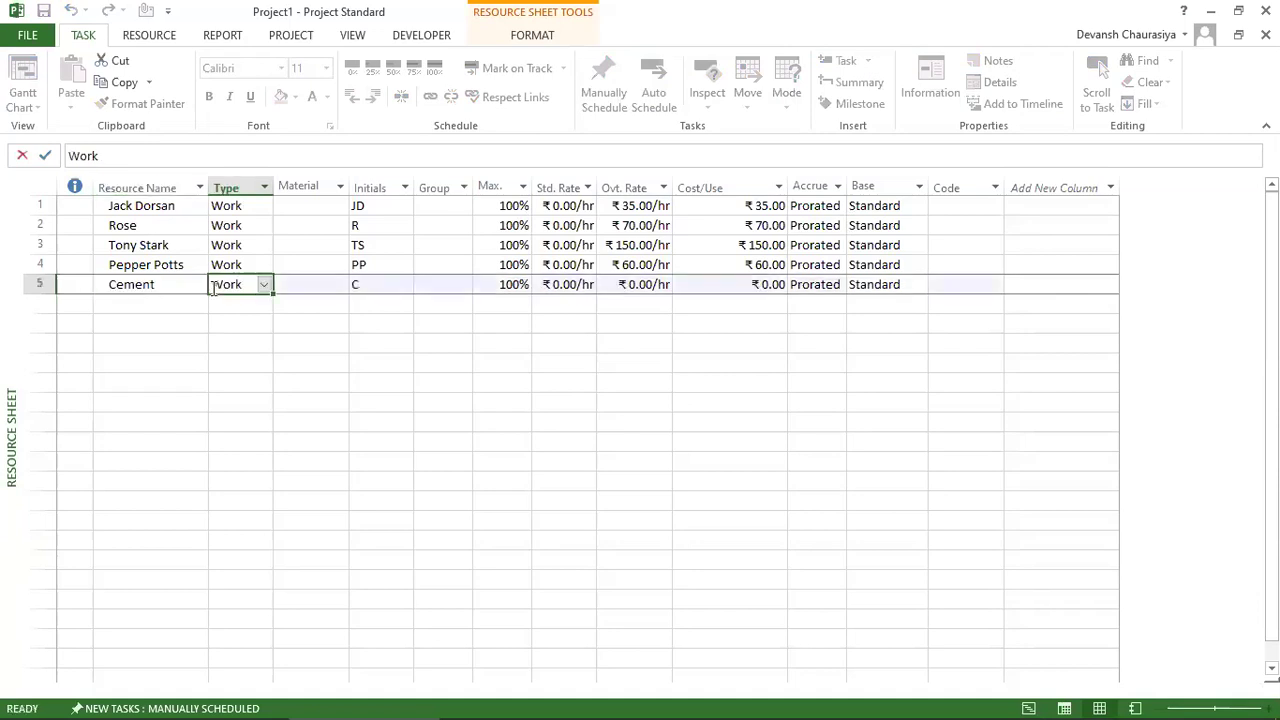
click(374, 276)
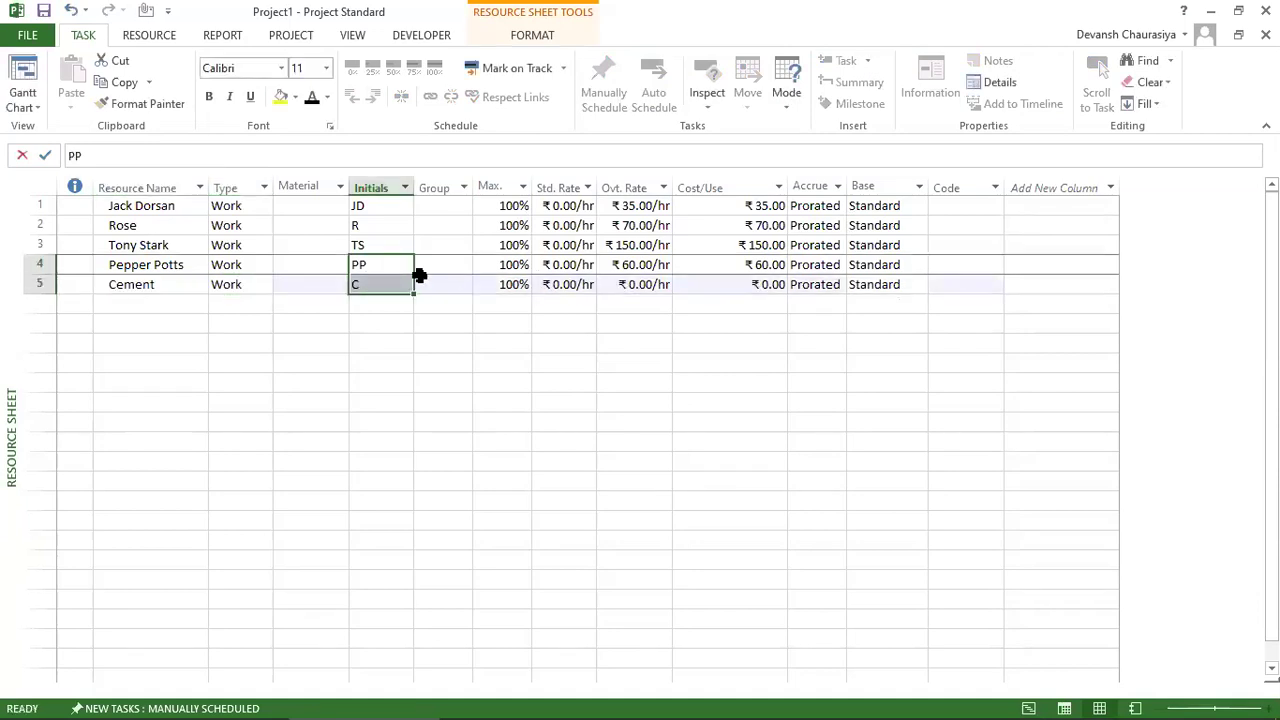
click(266, 283)
click(264, 285)
click(244, 316)
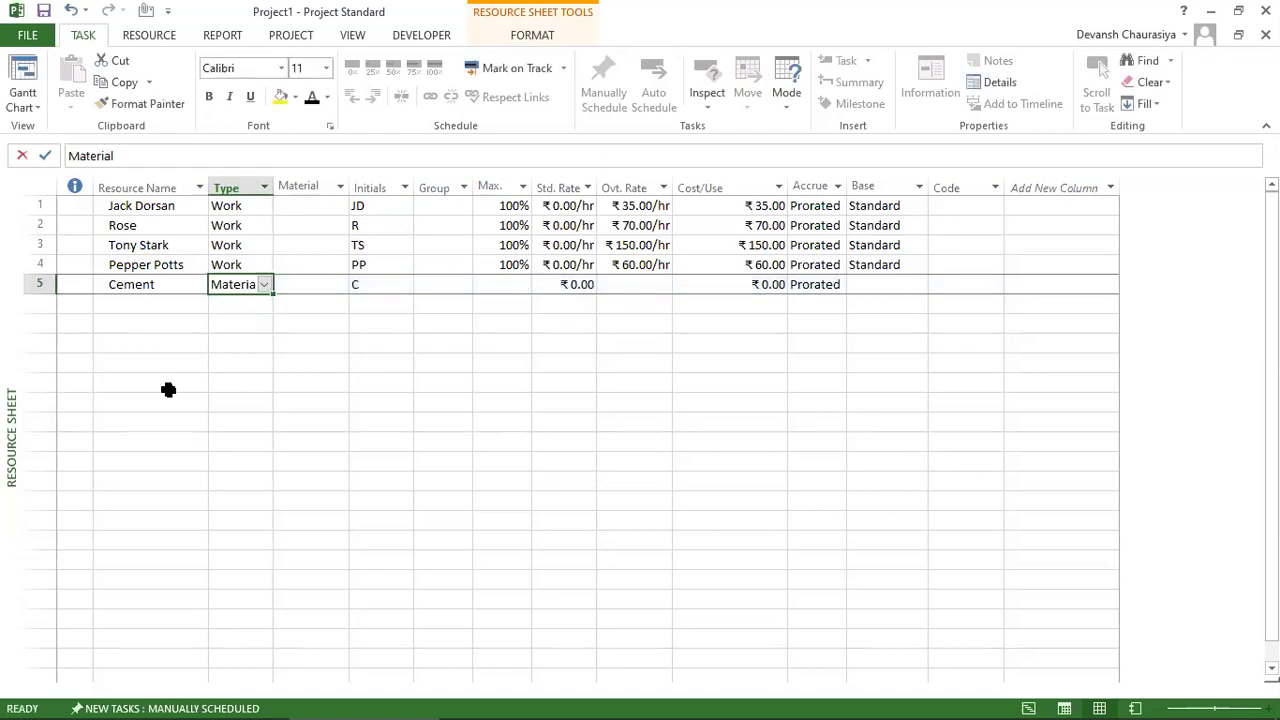
click(838, 286)
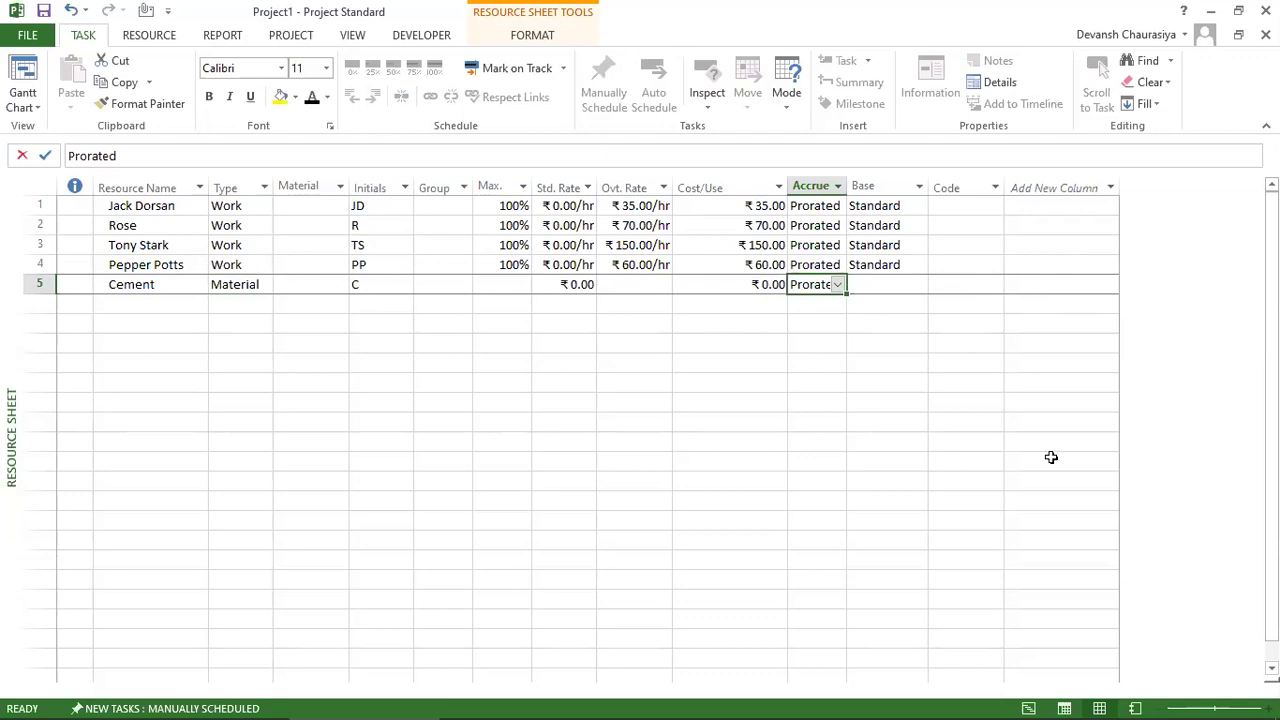
Step: Add Rent as a Cost resource, then switch back to the Word notes
click(243, 303)
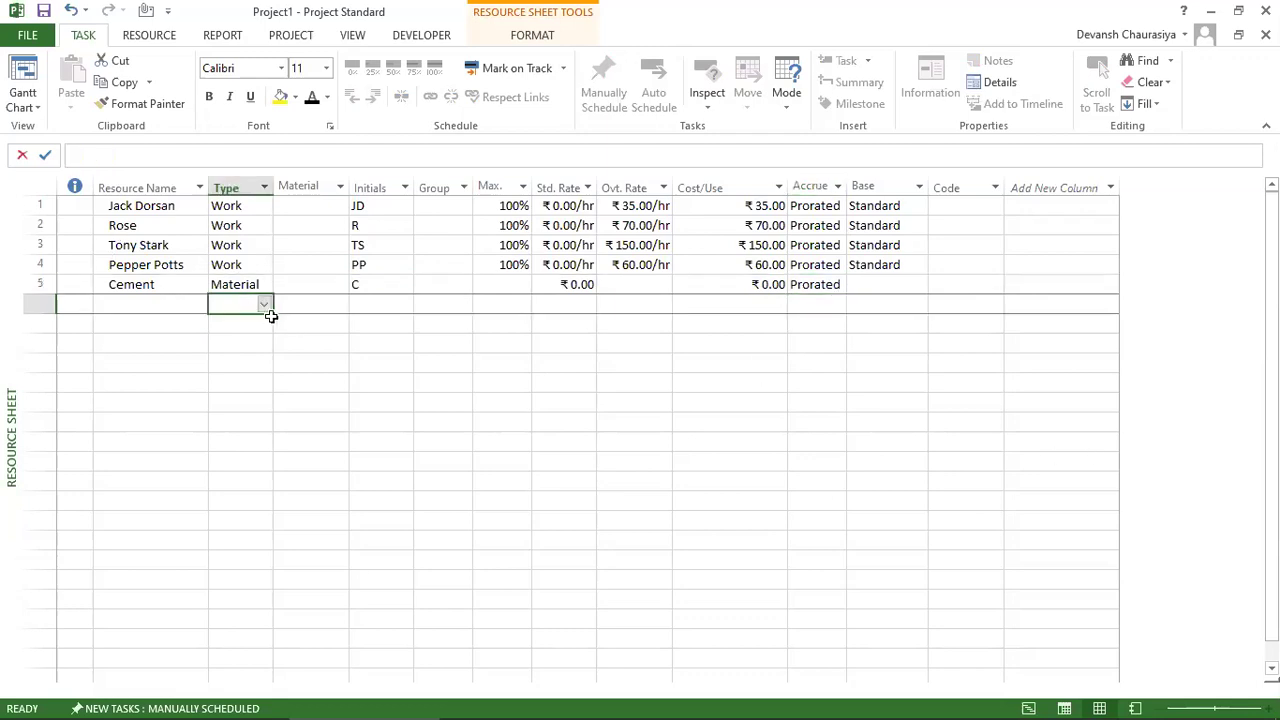
click(265, 304)
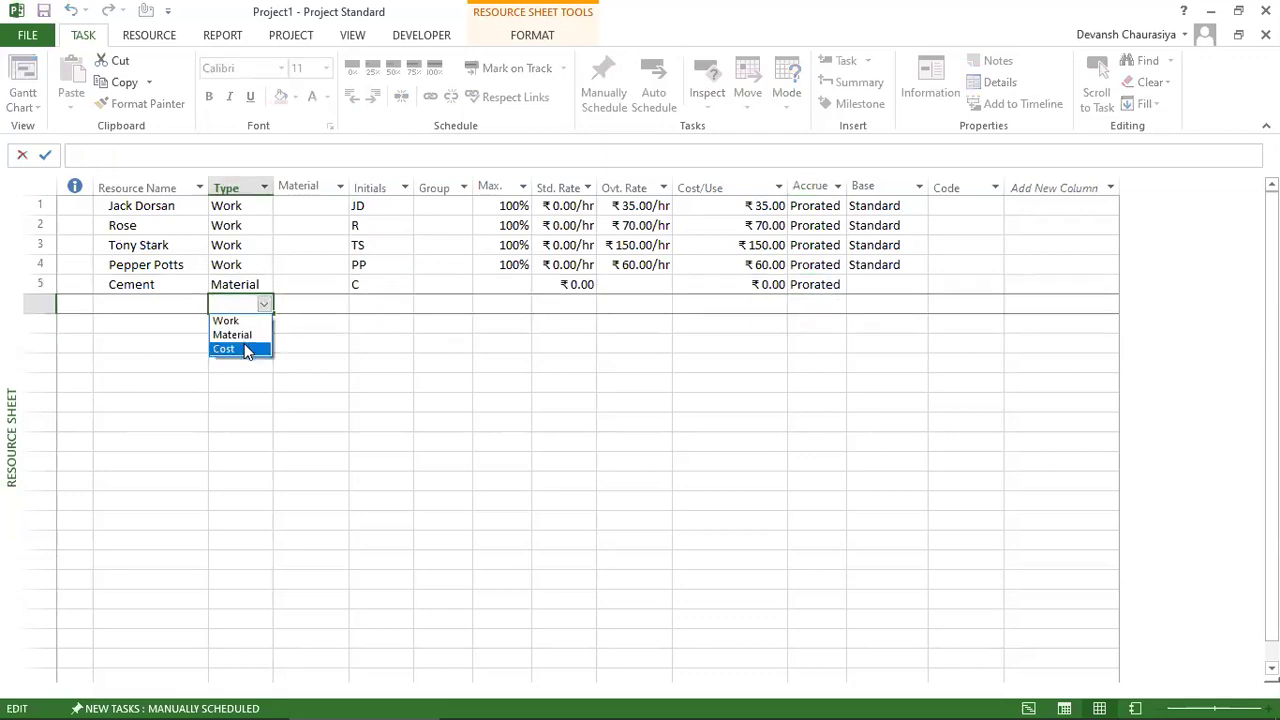
click(248, 348)
click(170, 310)
text(dmin)
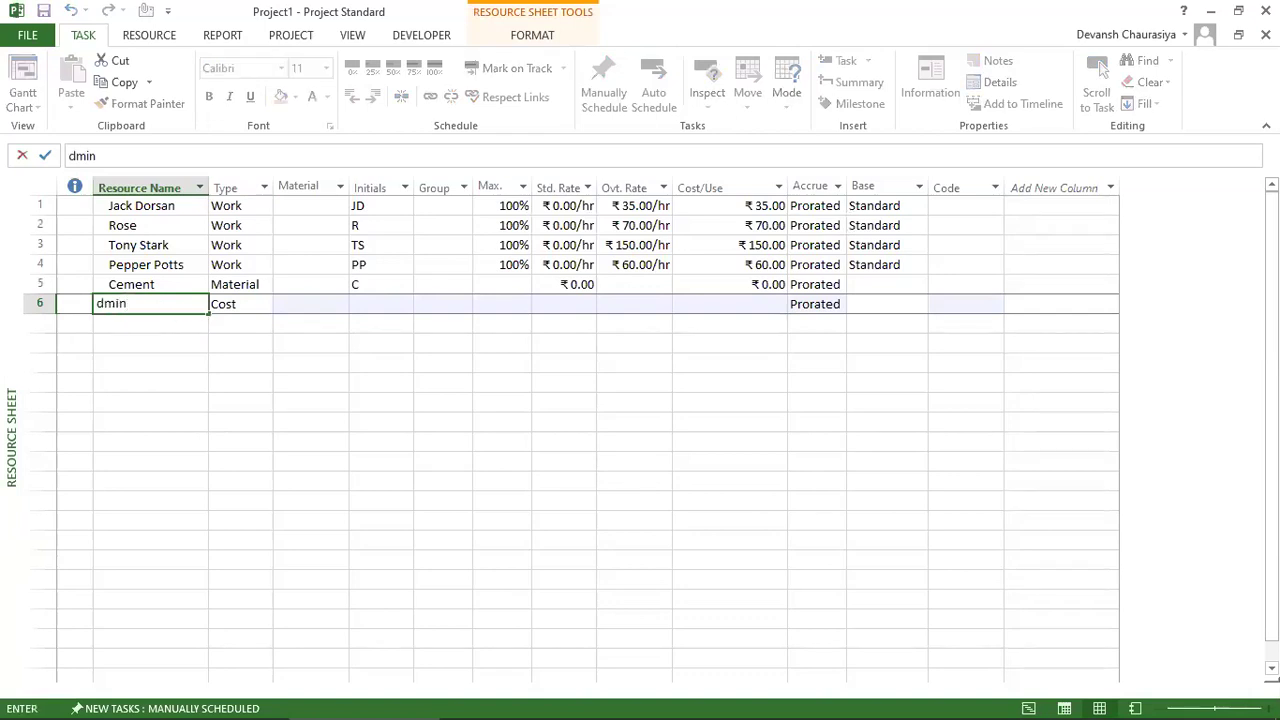
key(Escape)
text(FC)
key(BackSpace)
key(BackSpace)
text(Rent)
key(Tab)
key(Tab)
key(Tab)
key(Tab)
key(Tab)
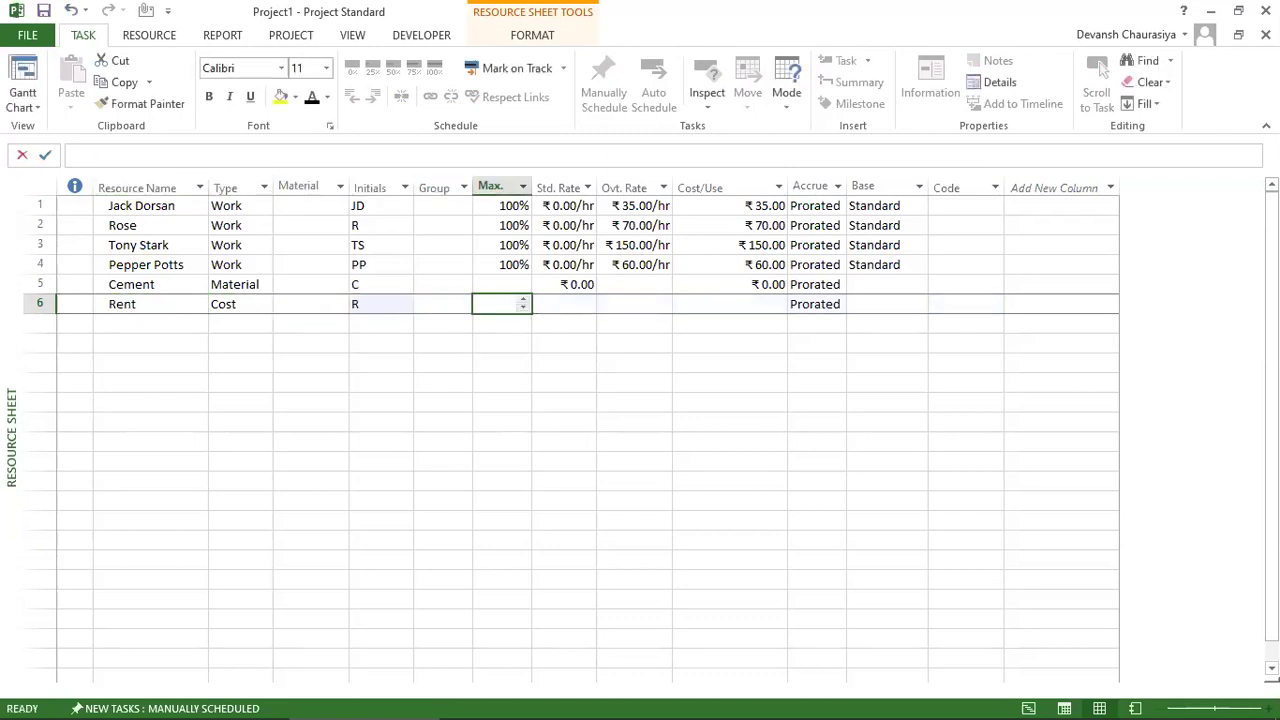
key(alt+Tab)
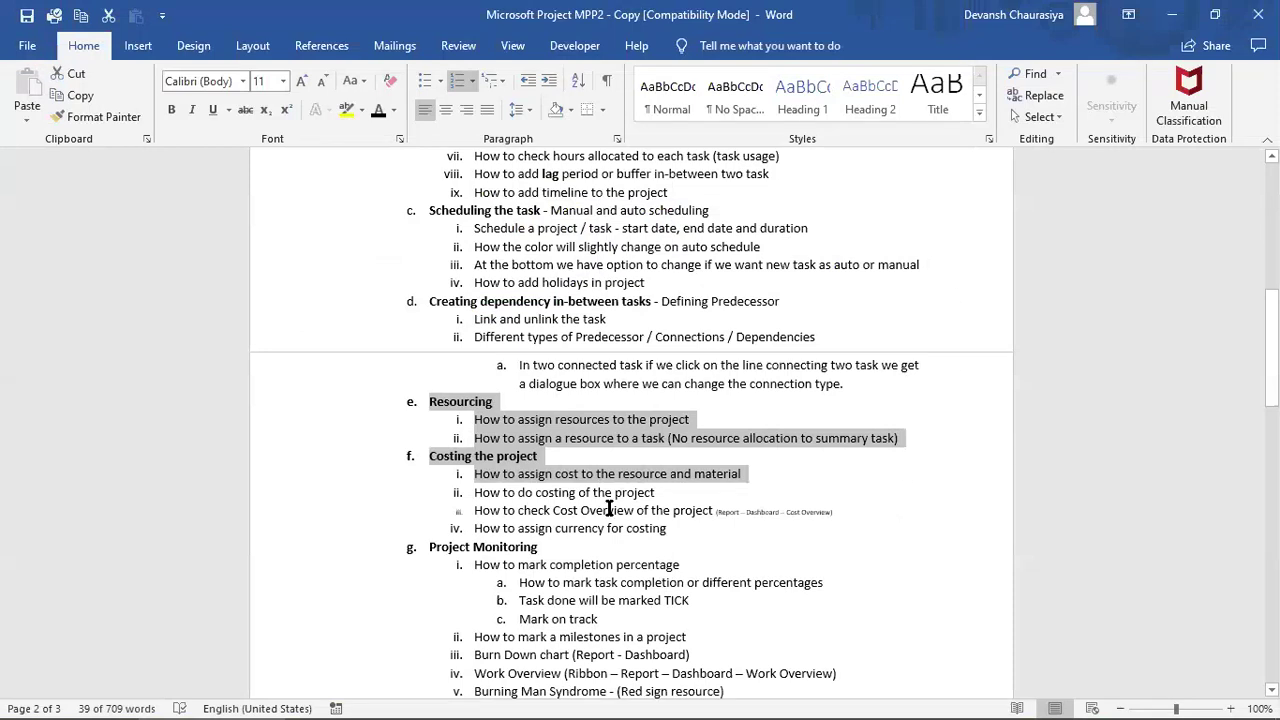
Step: Read the Costing topics in the Word notes, then go to Project's Report tab
drag(669, 497, 742, 520)
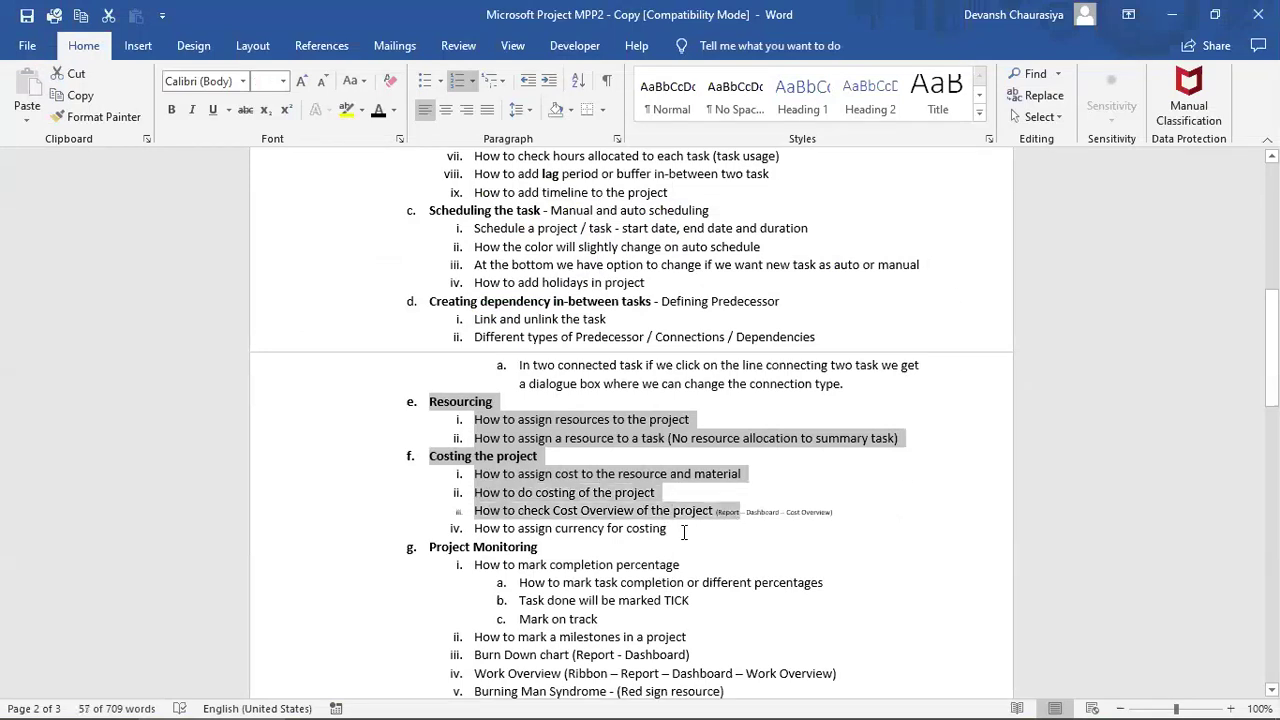
click(675, 530)
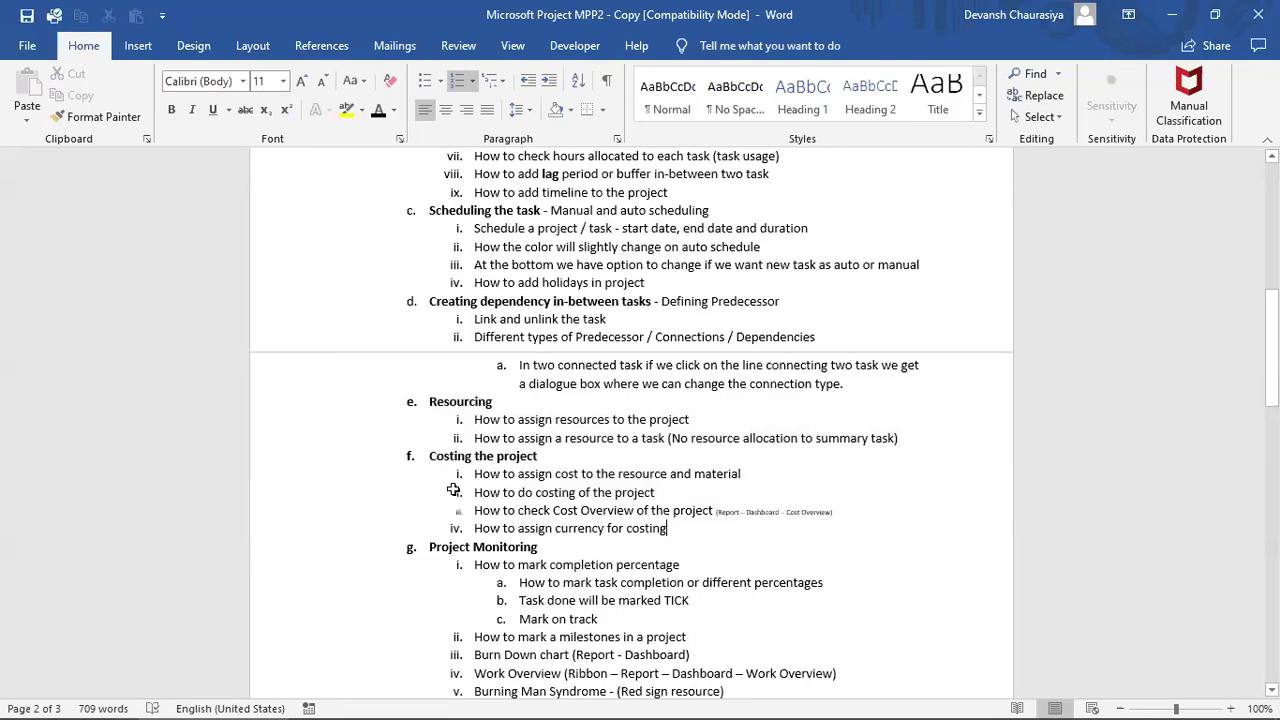
key(alt+Tab)
click(222, 35)
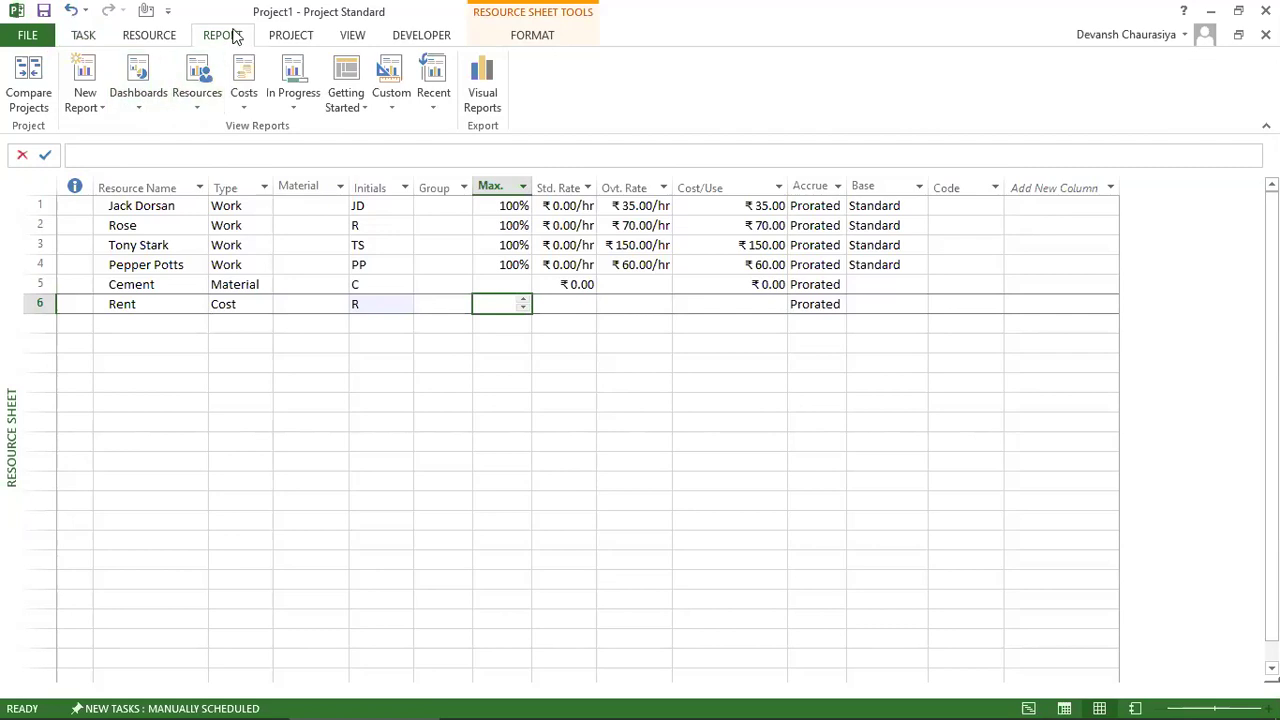
Step: Open the Project Overview dashboard and review its 0% complete status
click(137, 108)
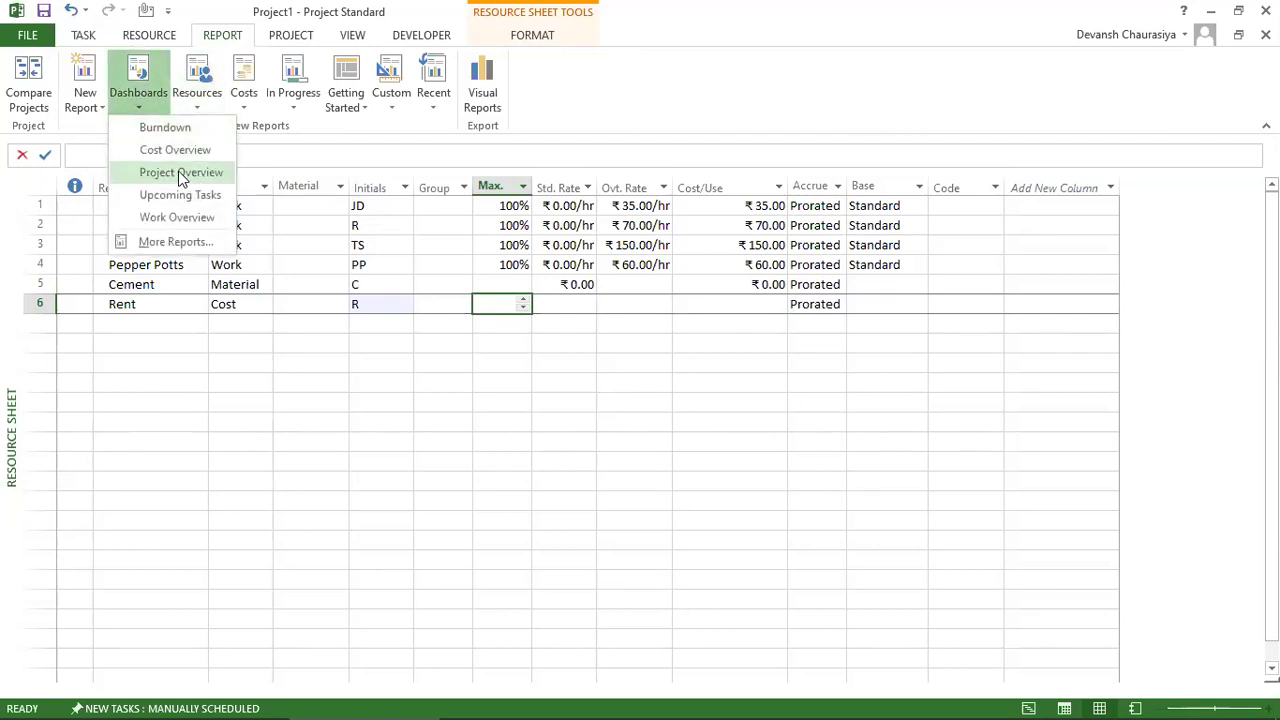
click(182, 173)
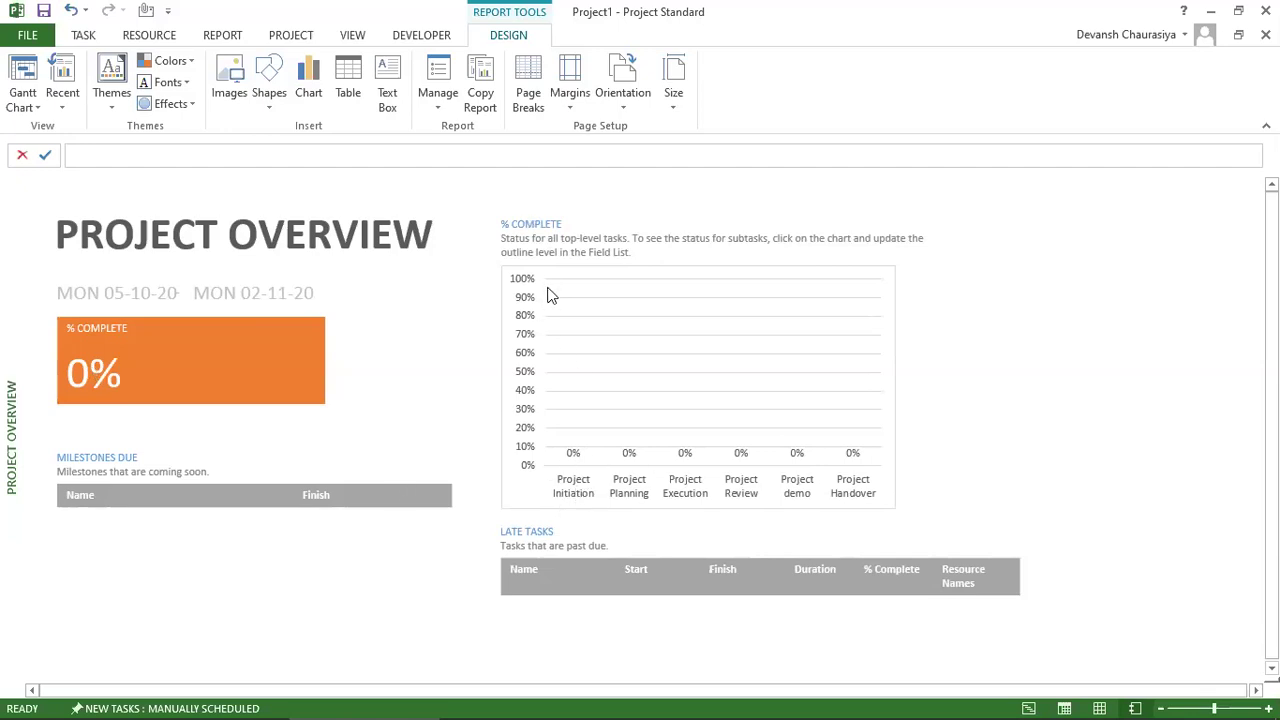
scroll(1070, 455, down, 1)
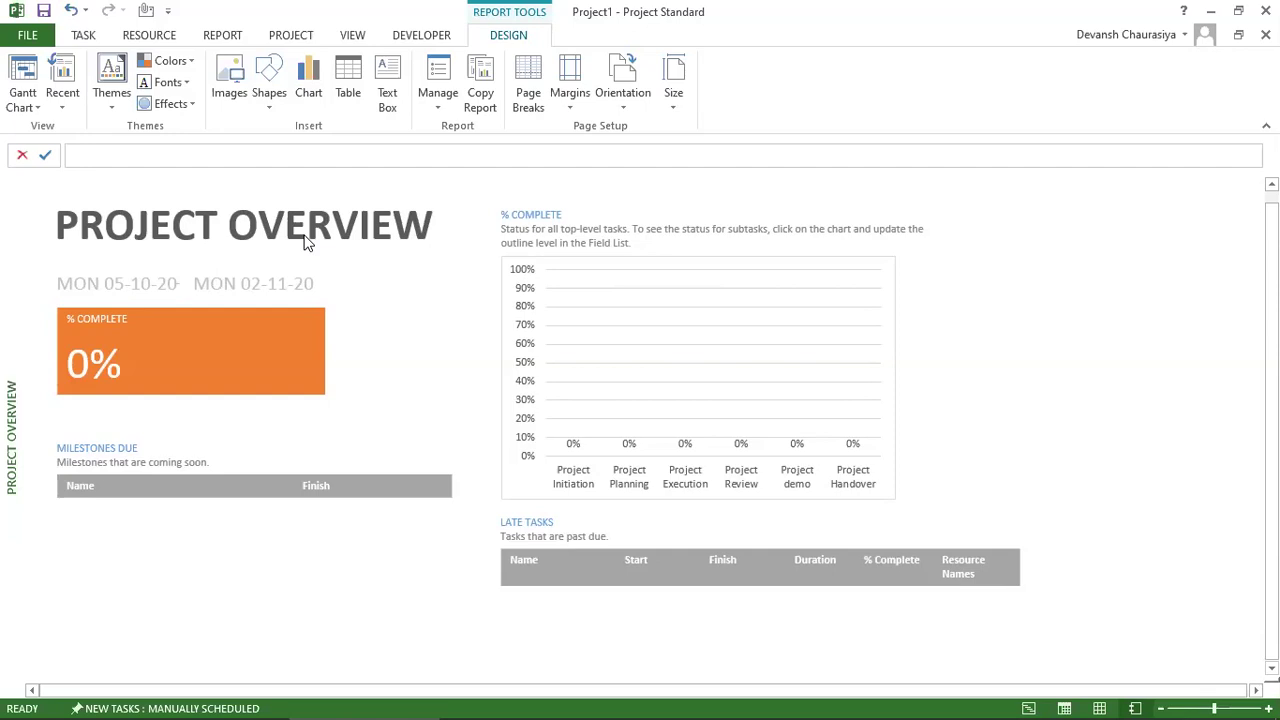
Step: Return to the Gantt Chart view and check the Resourcing and Costing notes in Word
click(30, 104)
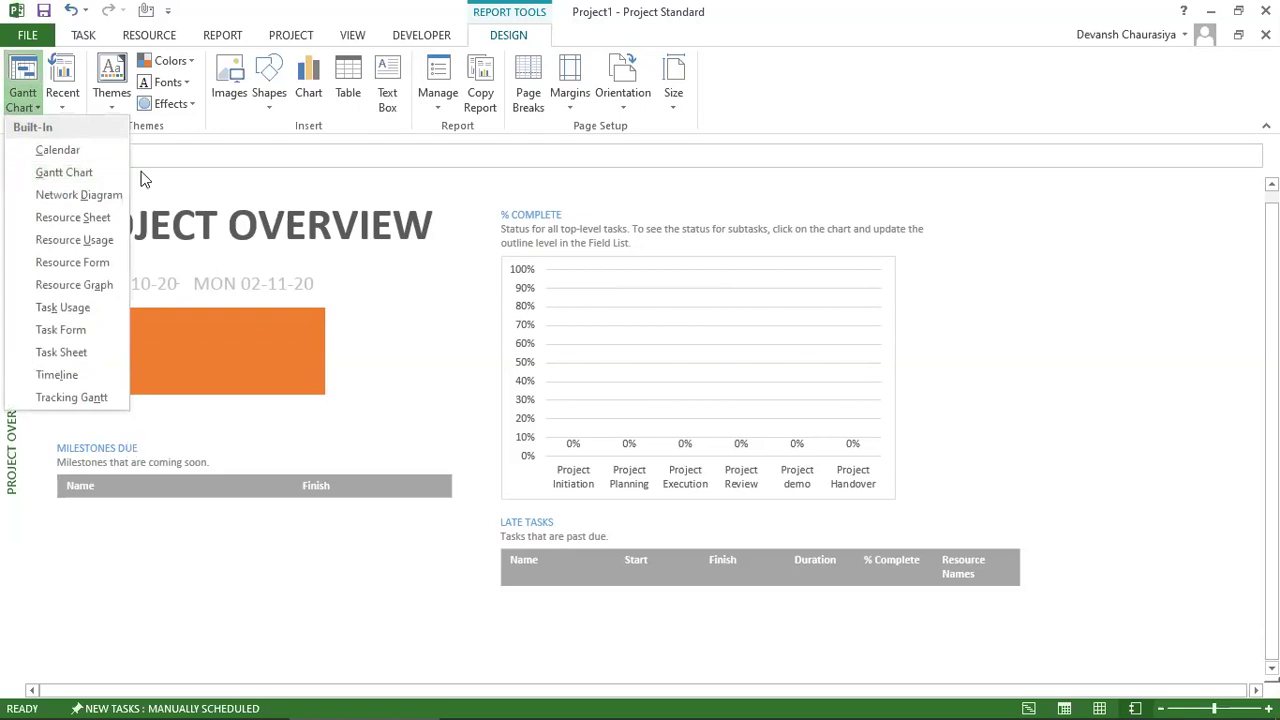
click(55, 174)
key(alt+Tab)
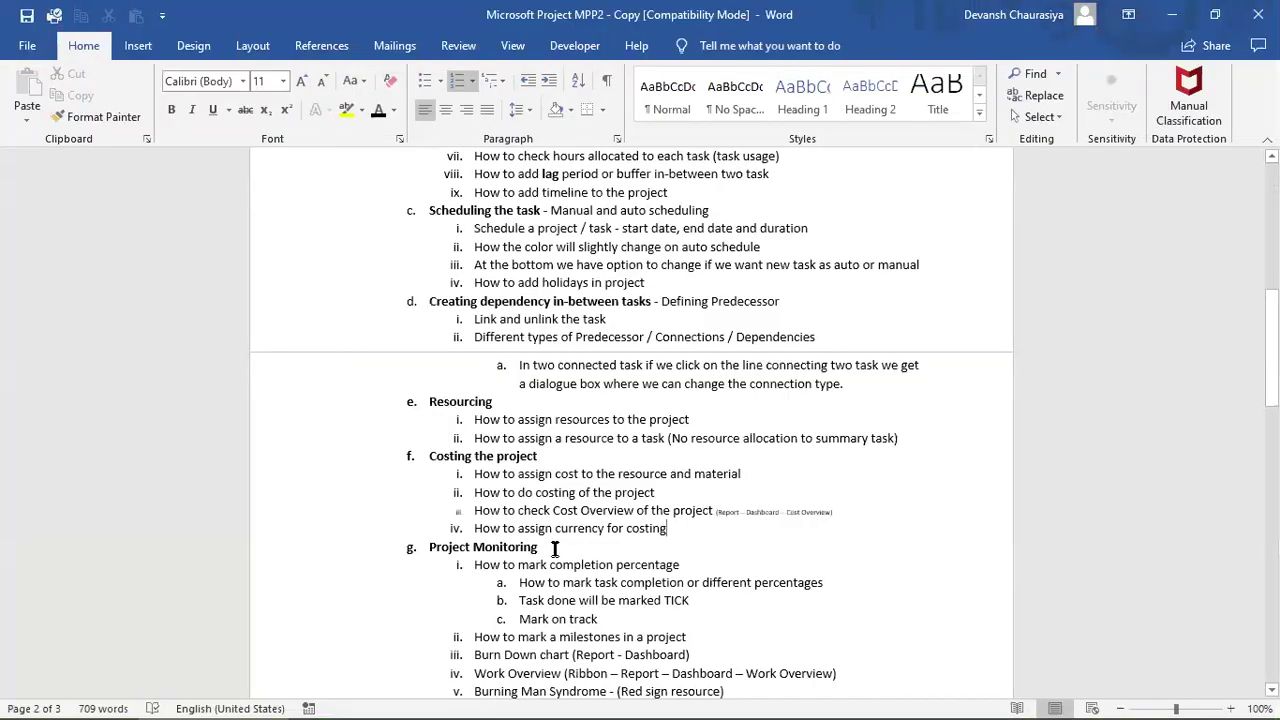
drag(662, 528, 438, 401)
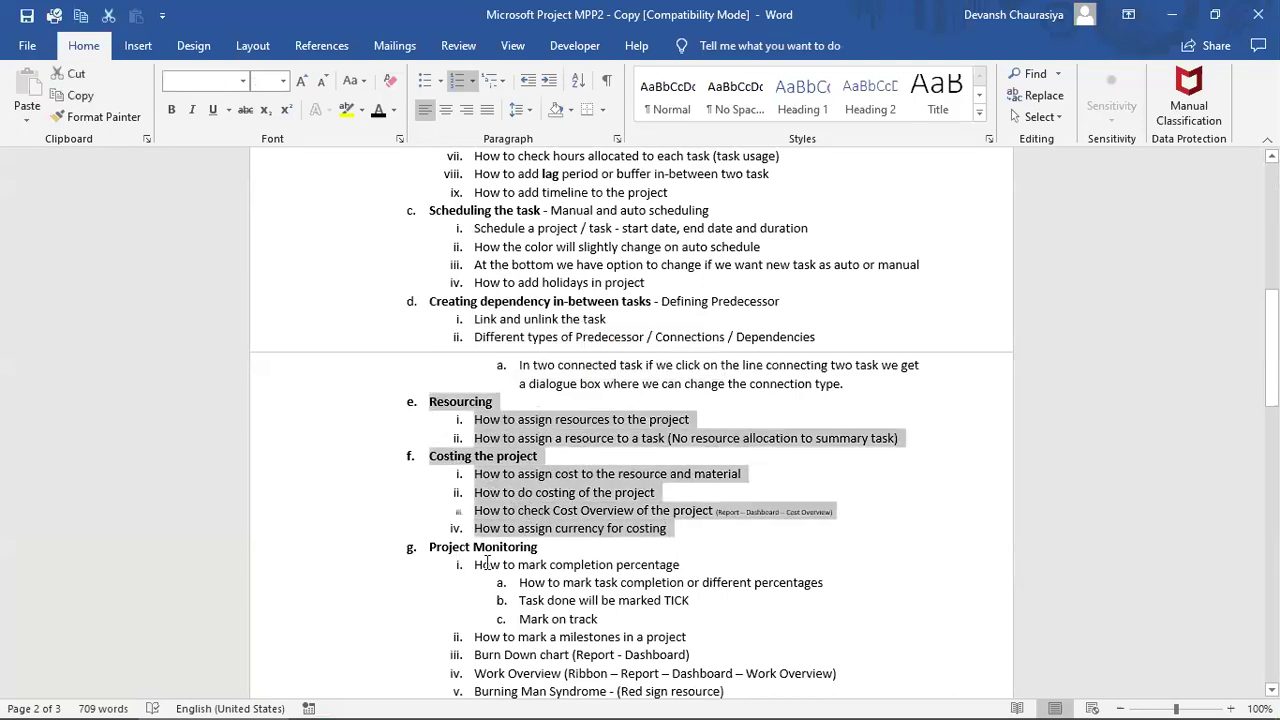
key(alt+Tab)
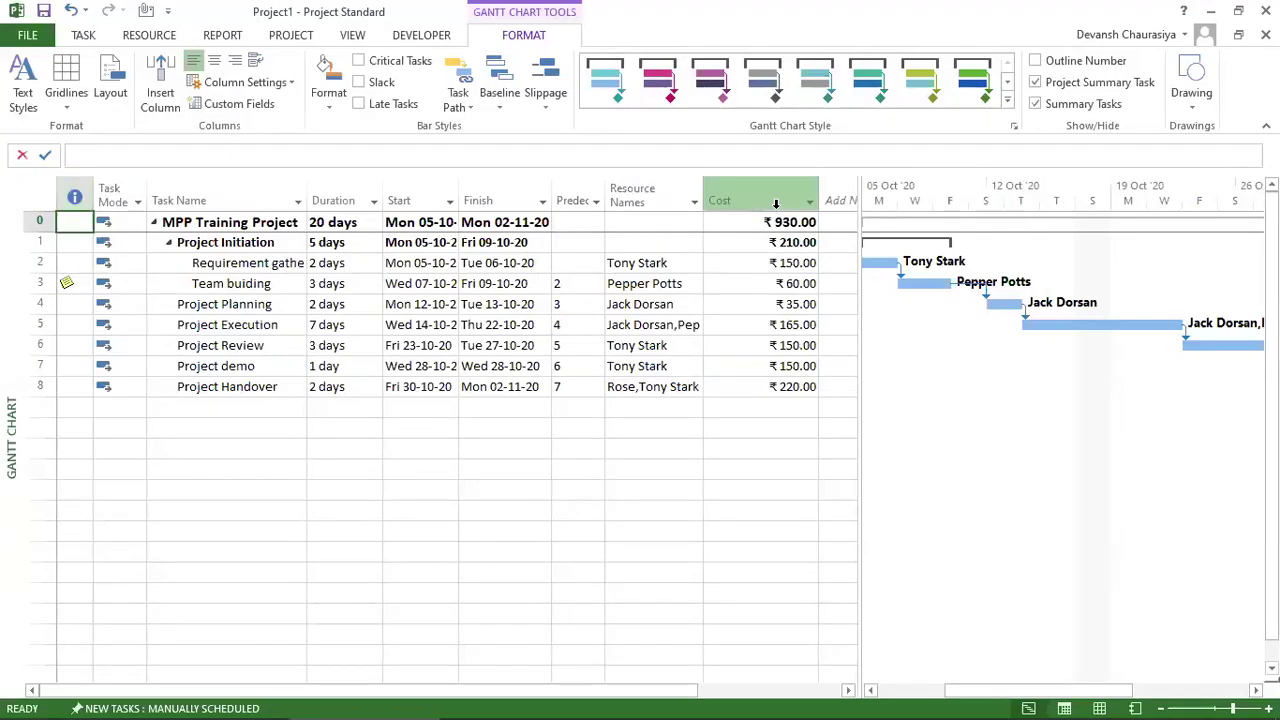
Step: In Project Options Display, keep INR as currency with ₹ placed before amounts, and apply
drag(769, 224, 755, 388)
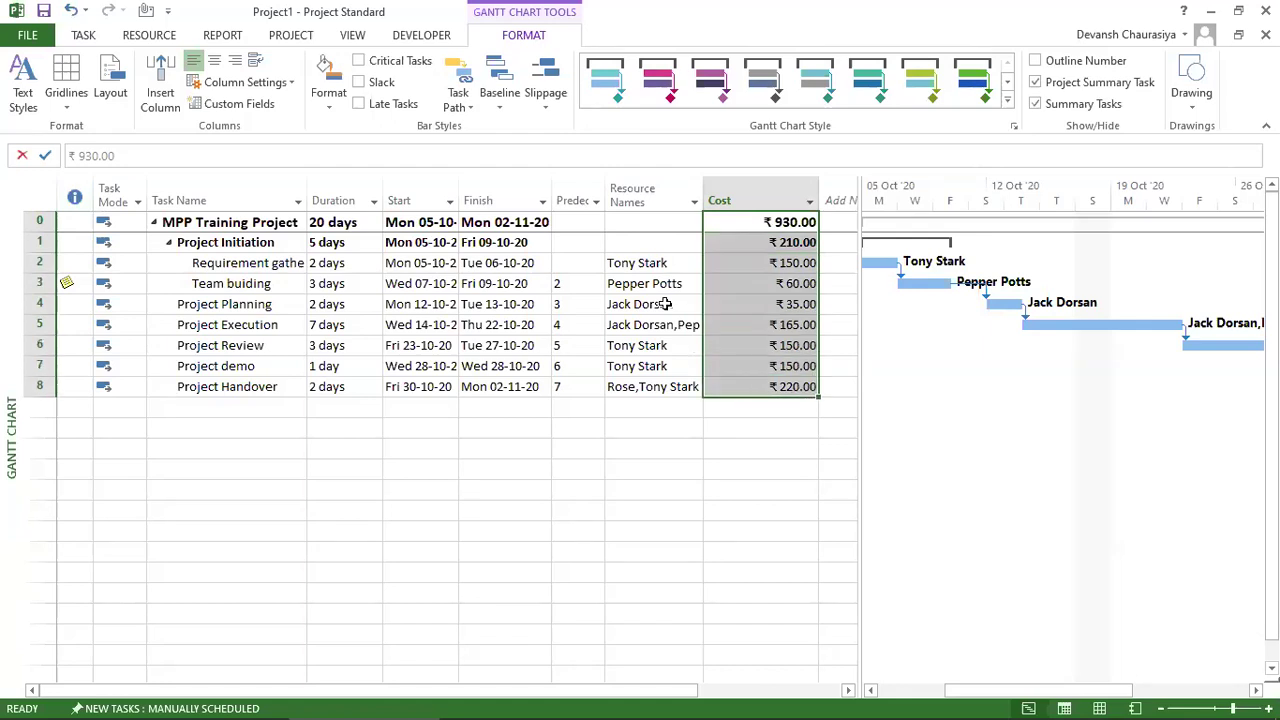
click(16, 38)
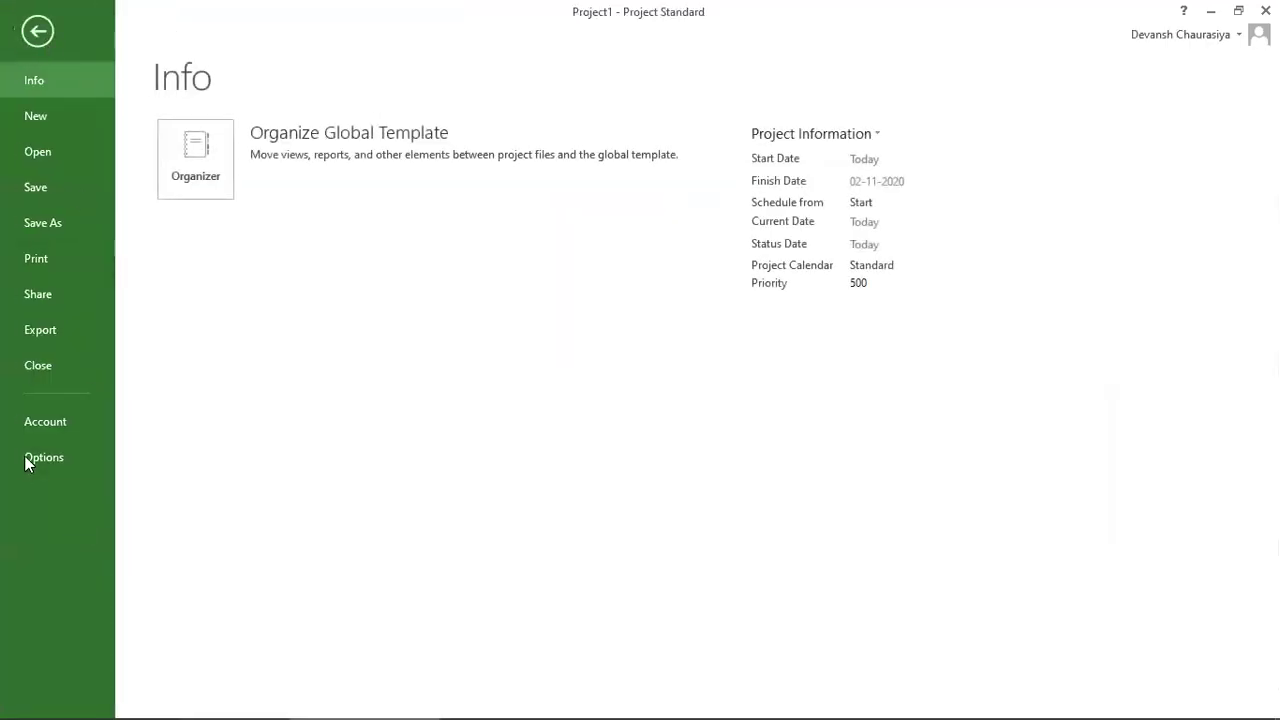
click(28, 456)
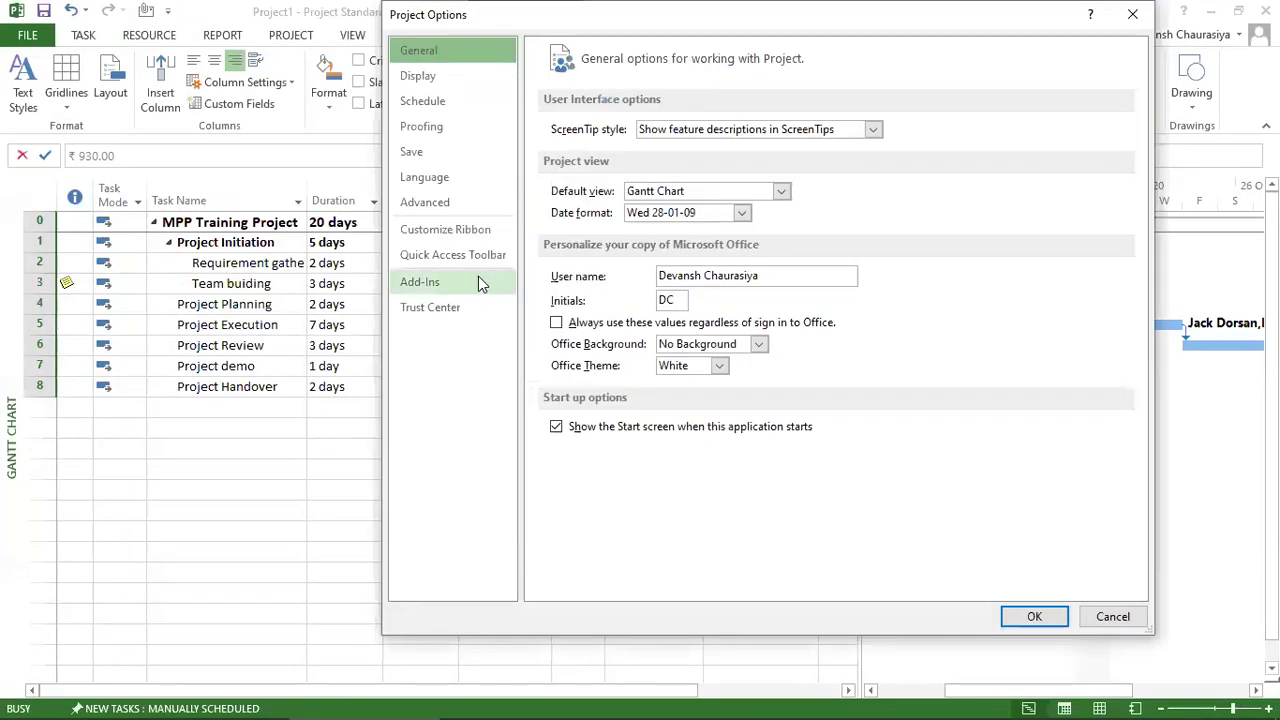
click(433, 72)
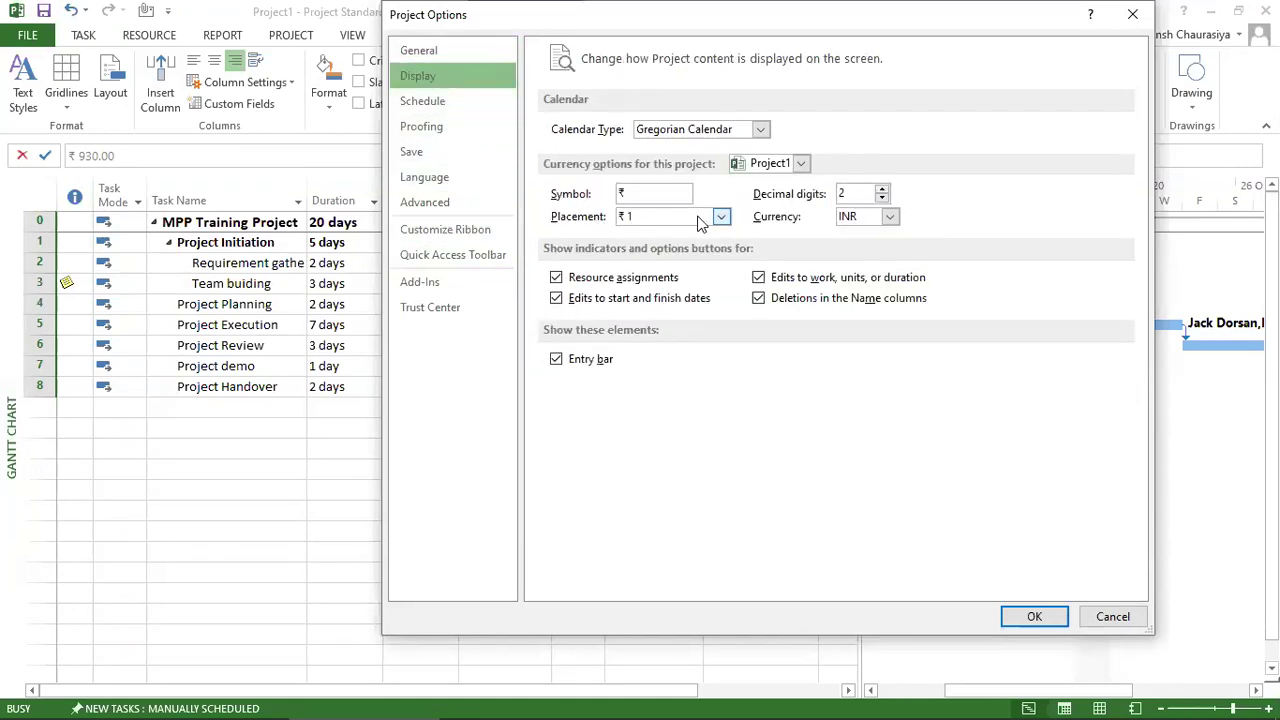
click(890, 218)
click(890, 218)
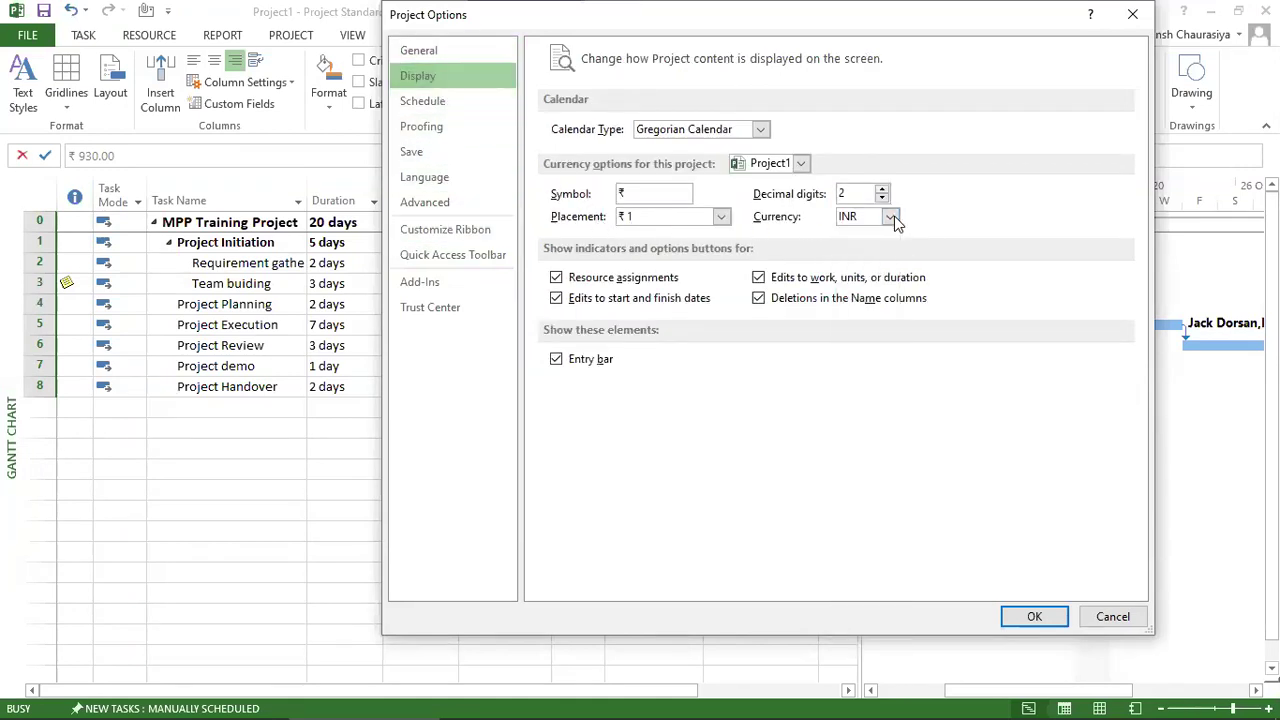
drag(636, 193, 600, 190)
click(624, 218)
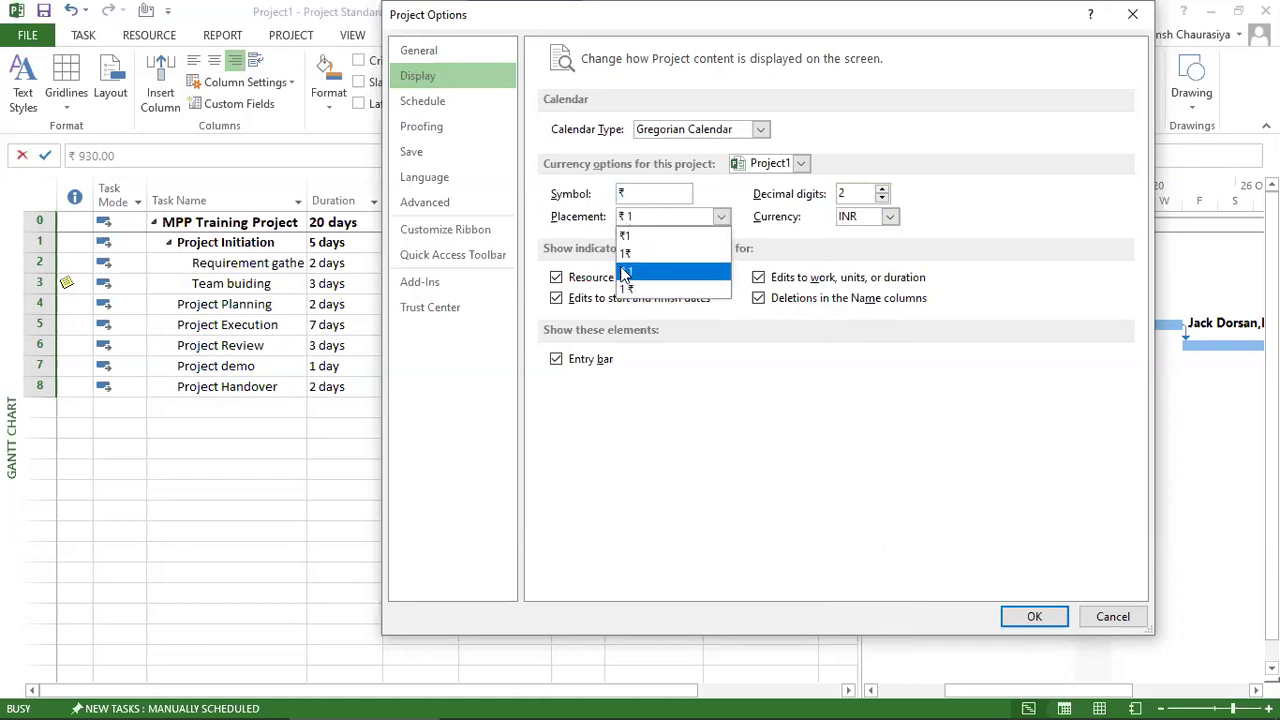
click(655, 450)
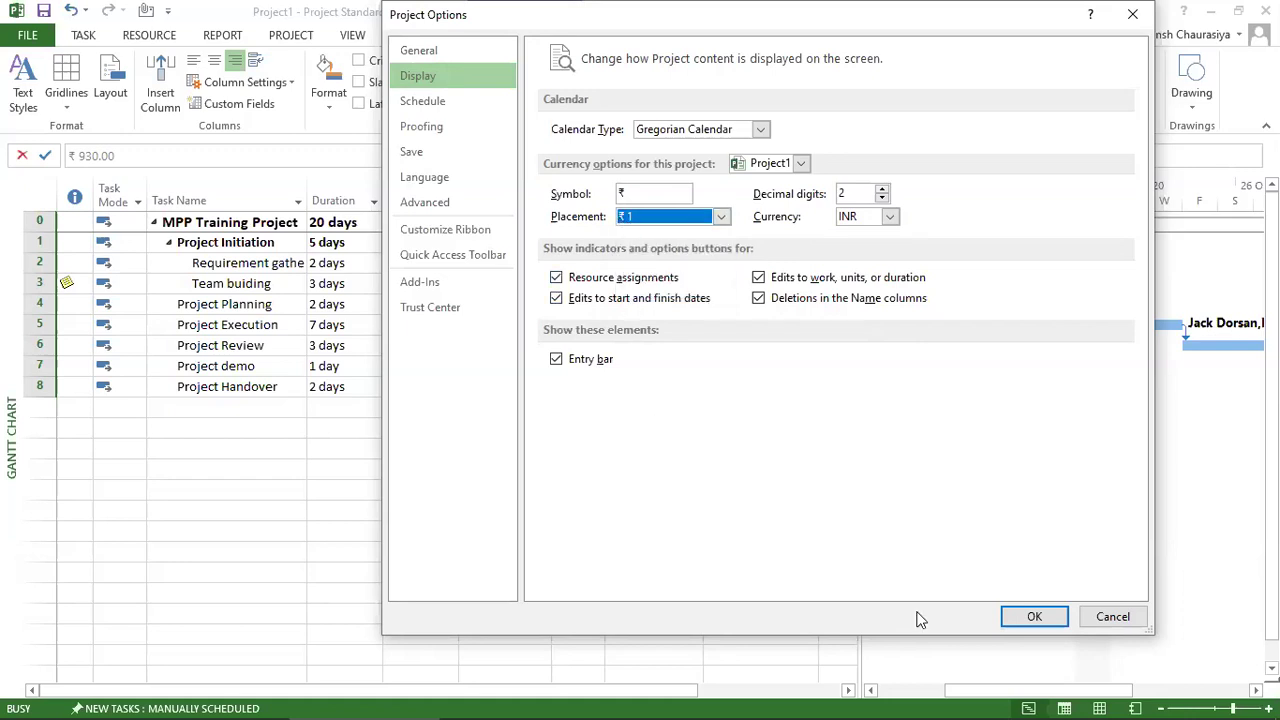
click(1036, 616)
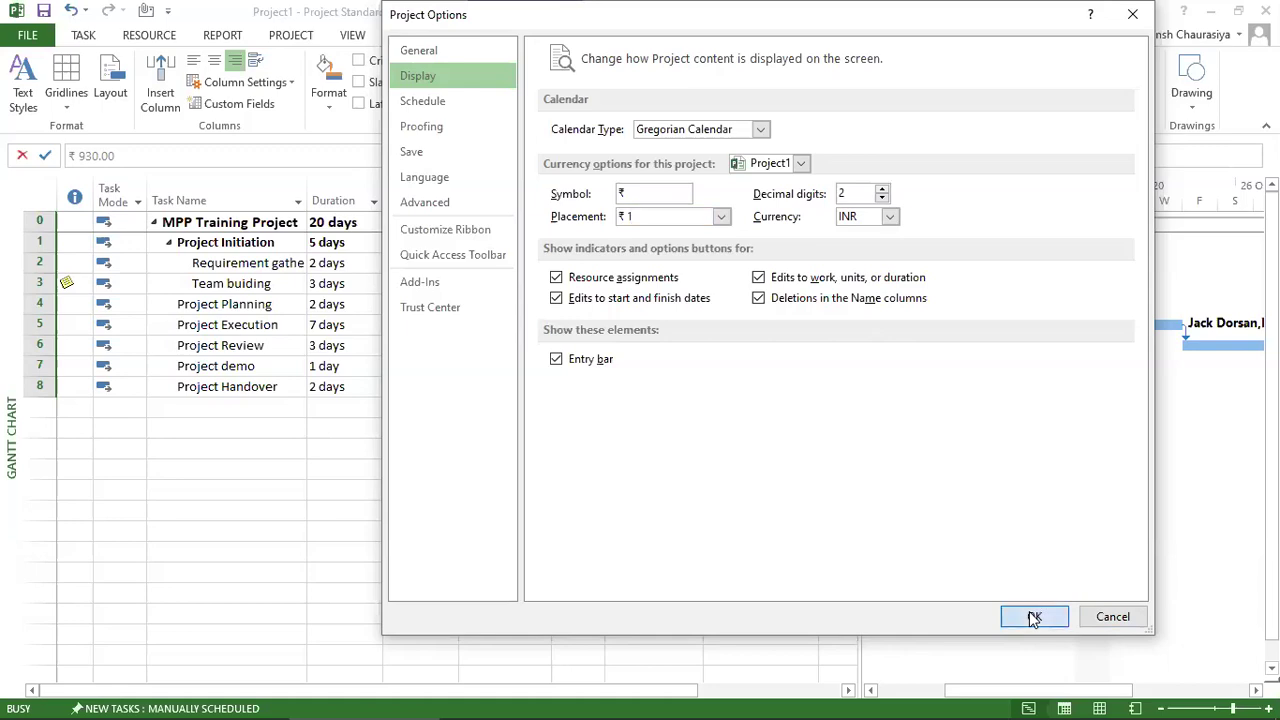
click(673, 261)
key(alt+Tab)
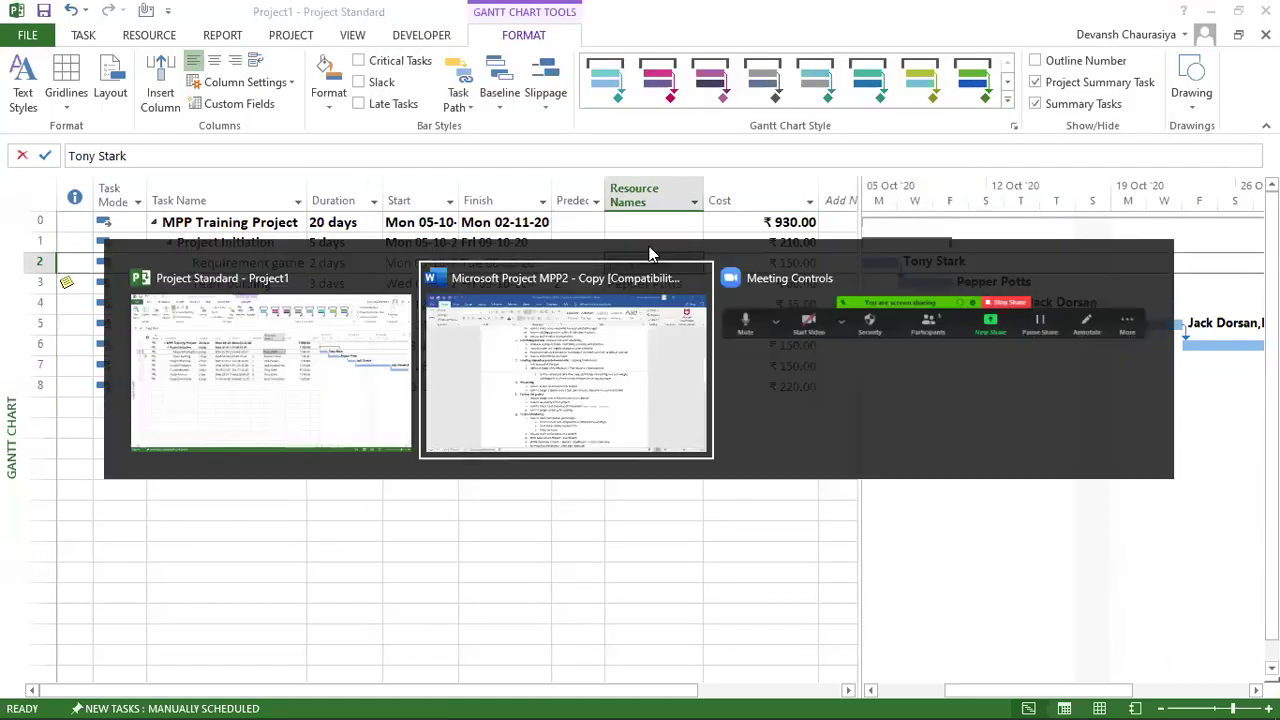
scroll(530, 503, down, 3)
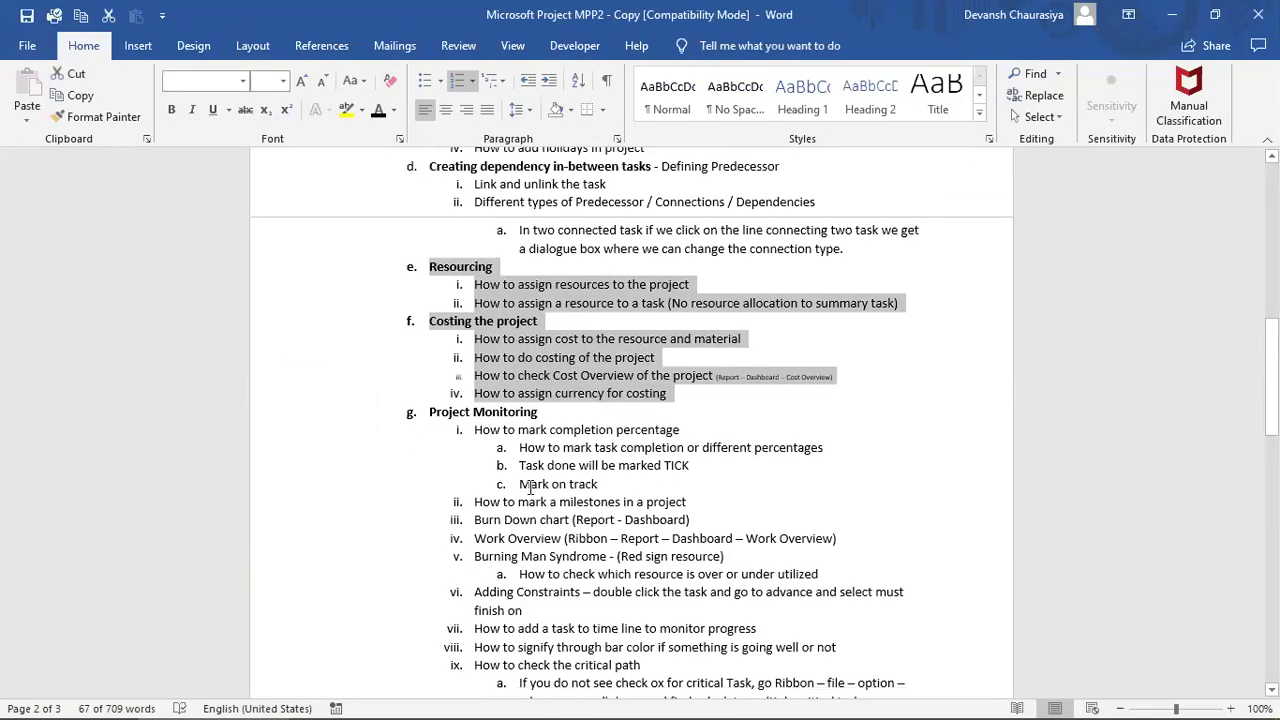
scroll(507, 476, down, 4)
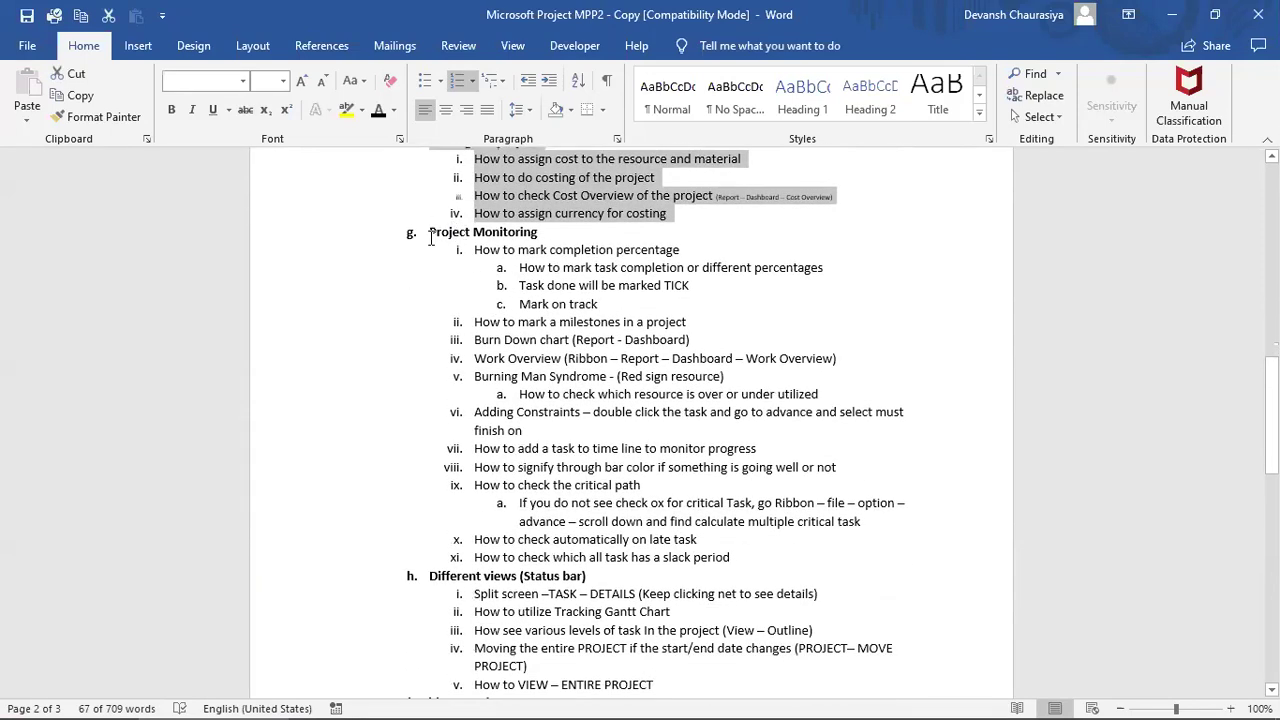
drag(436, 246, 740, 563)
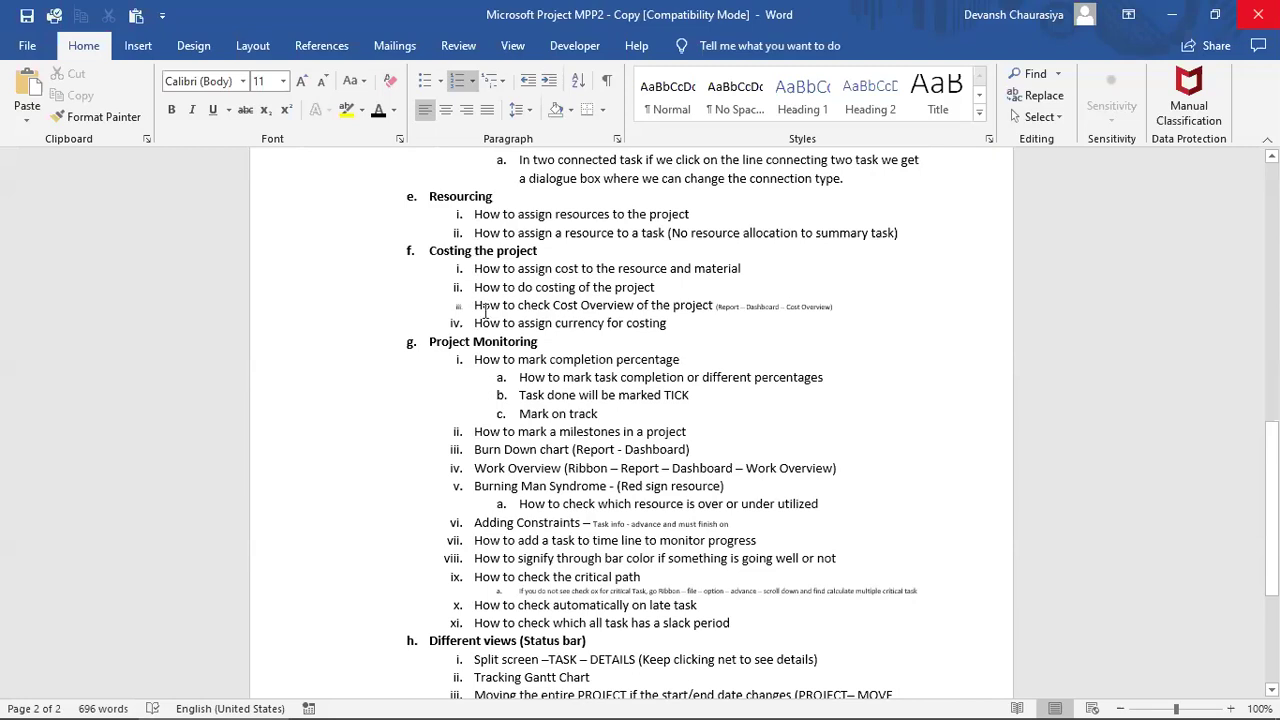
scroll(484, 312, up, 20)
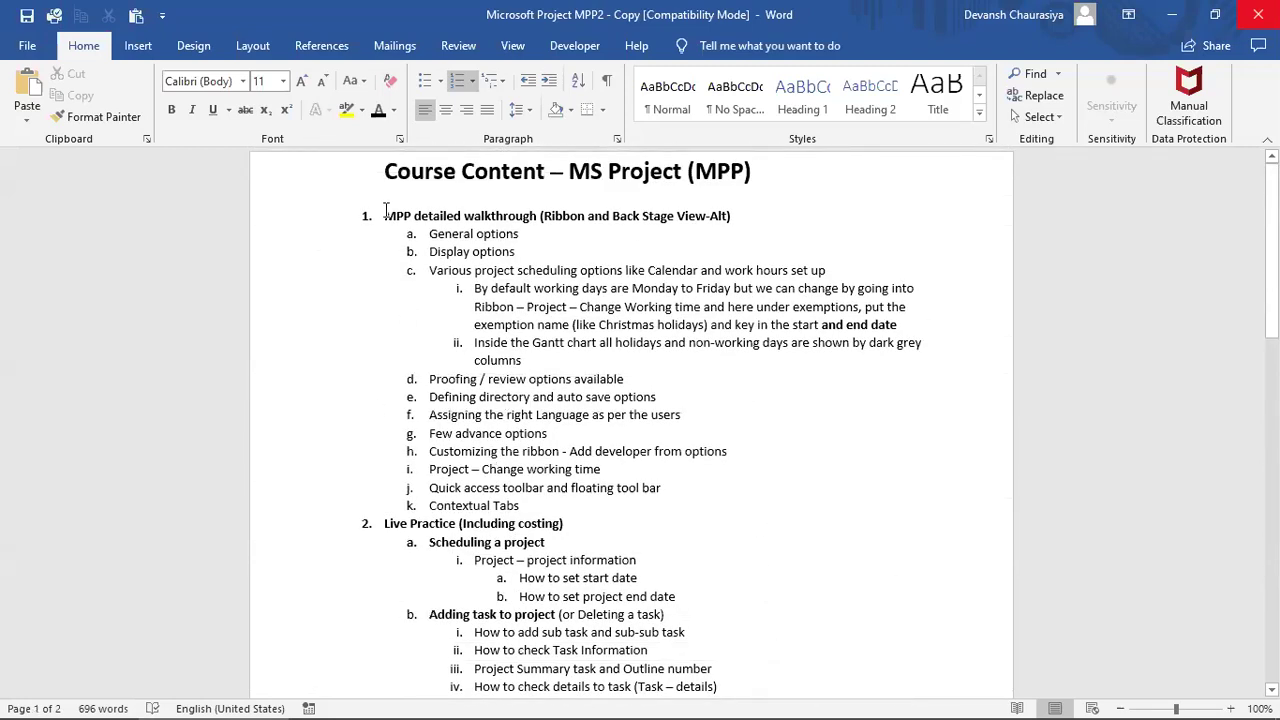
drag(395, 222, 530, 518)
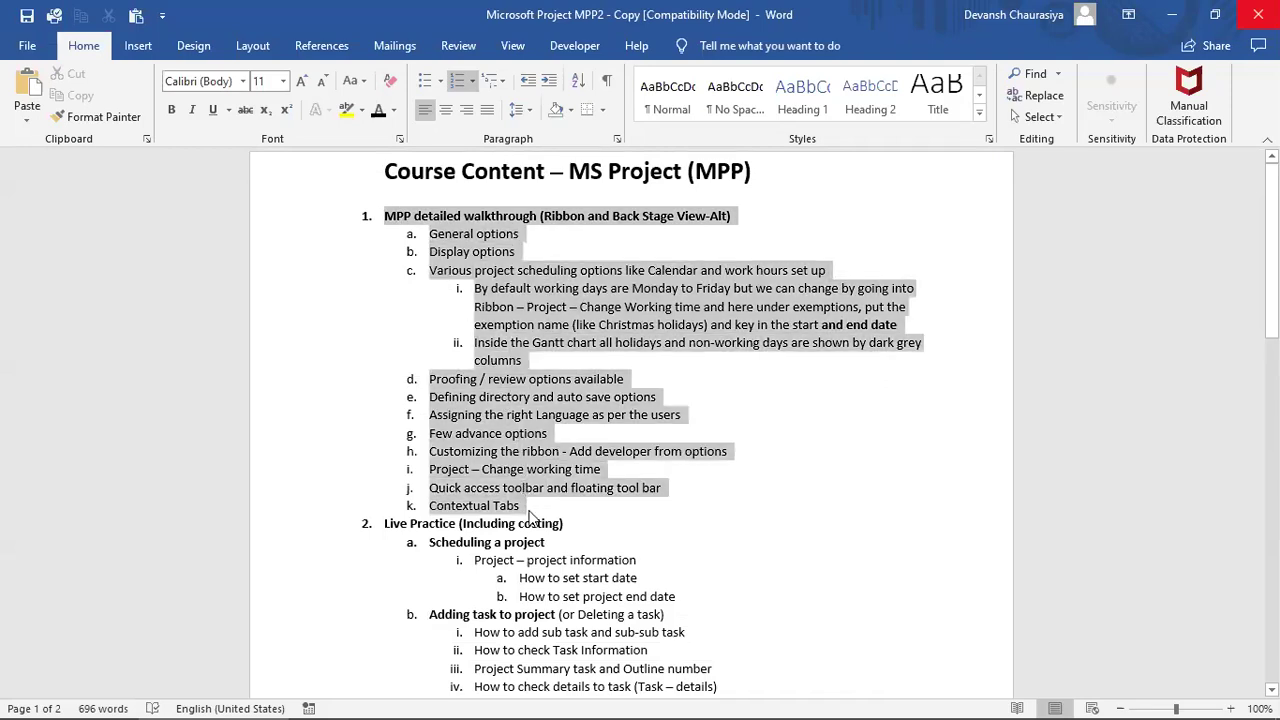
scroll(388, 334, down, 4)
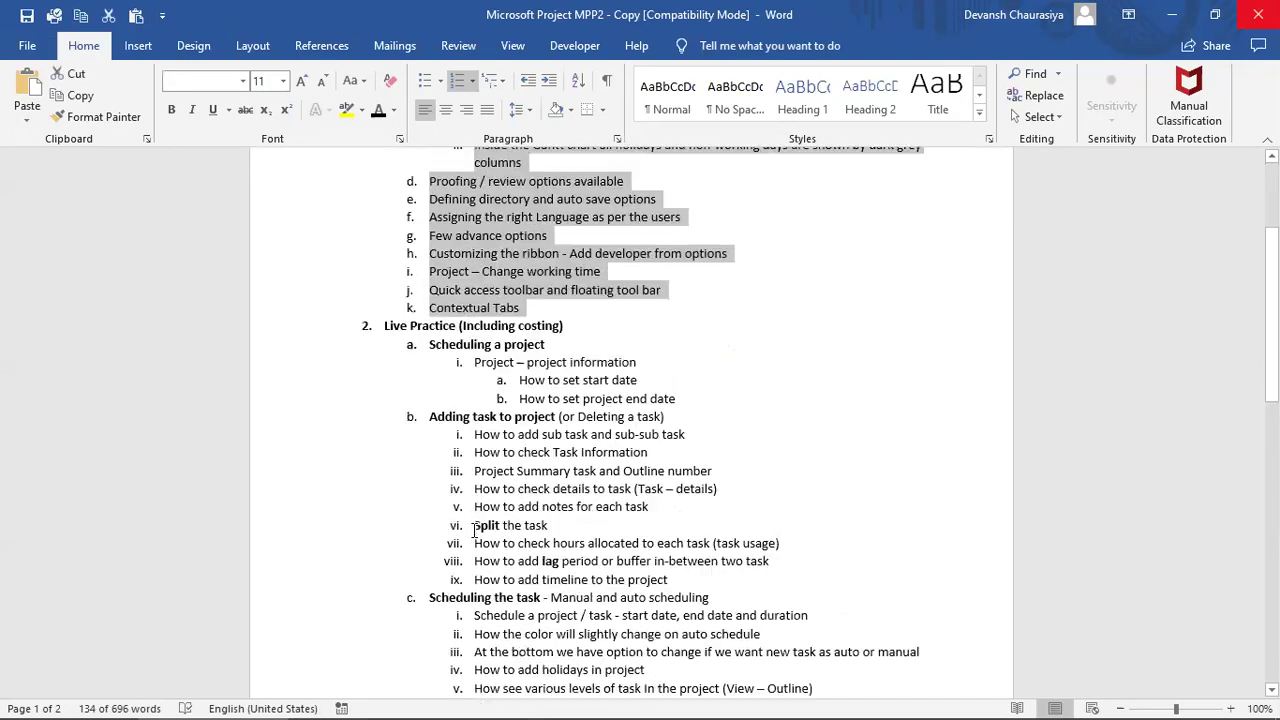
drag(436, 318, 724, 552)
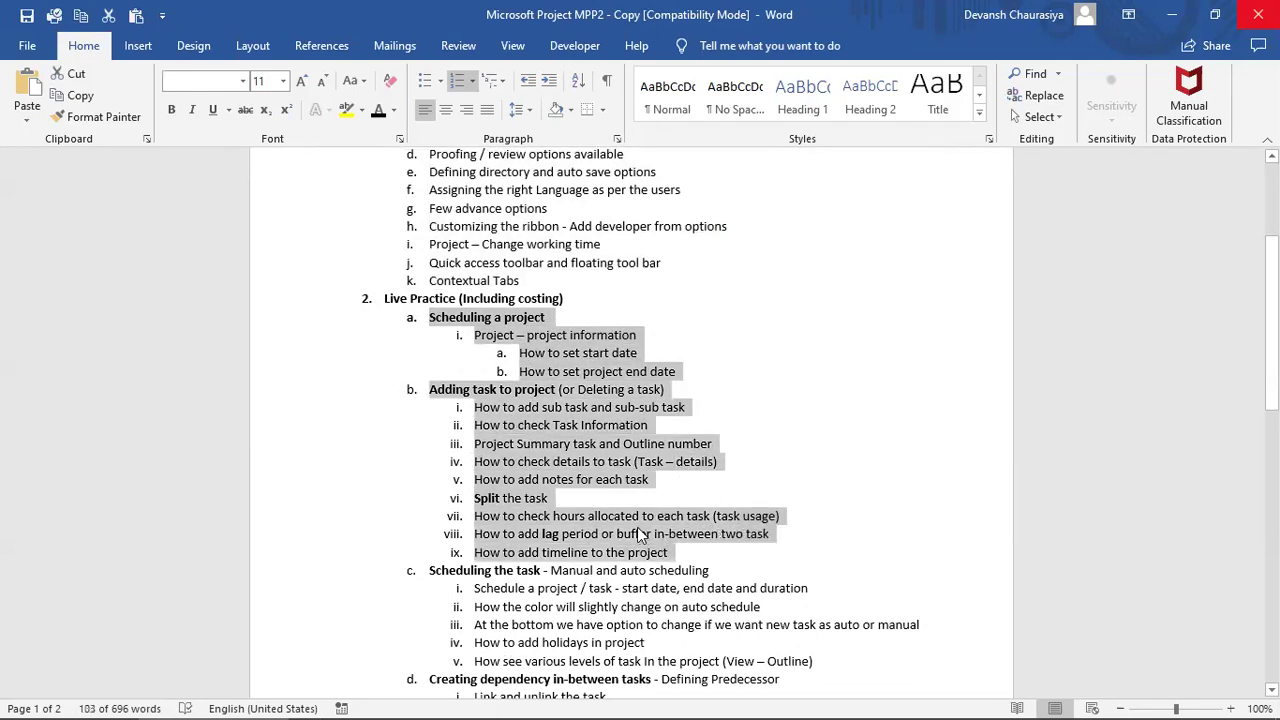
scroll(637, 528, down, 3)
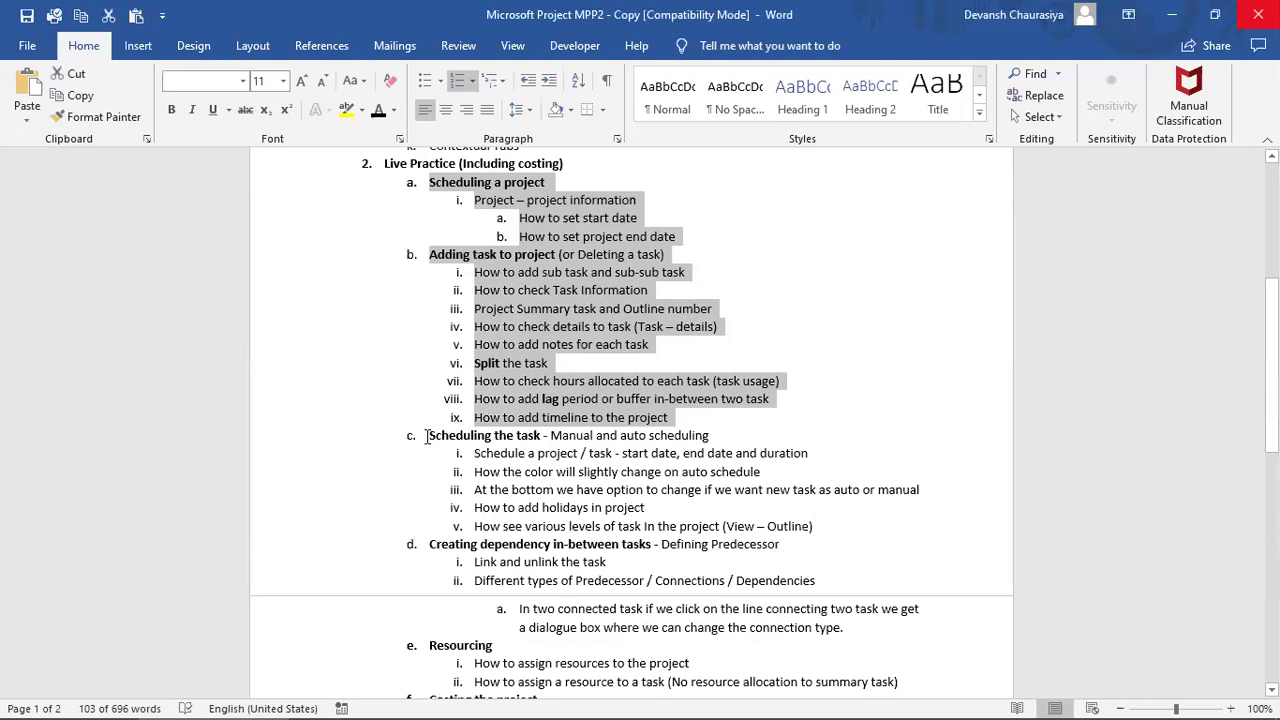
drag(428, 435, 820, 526)
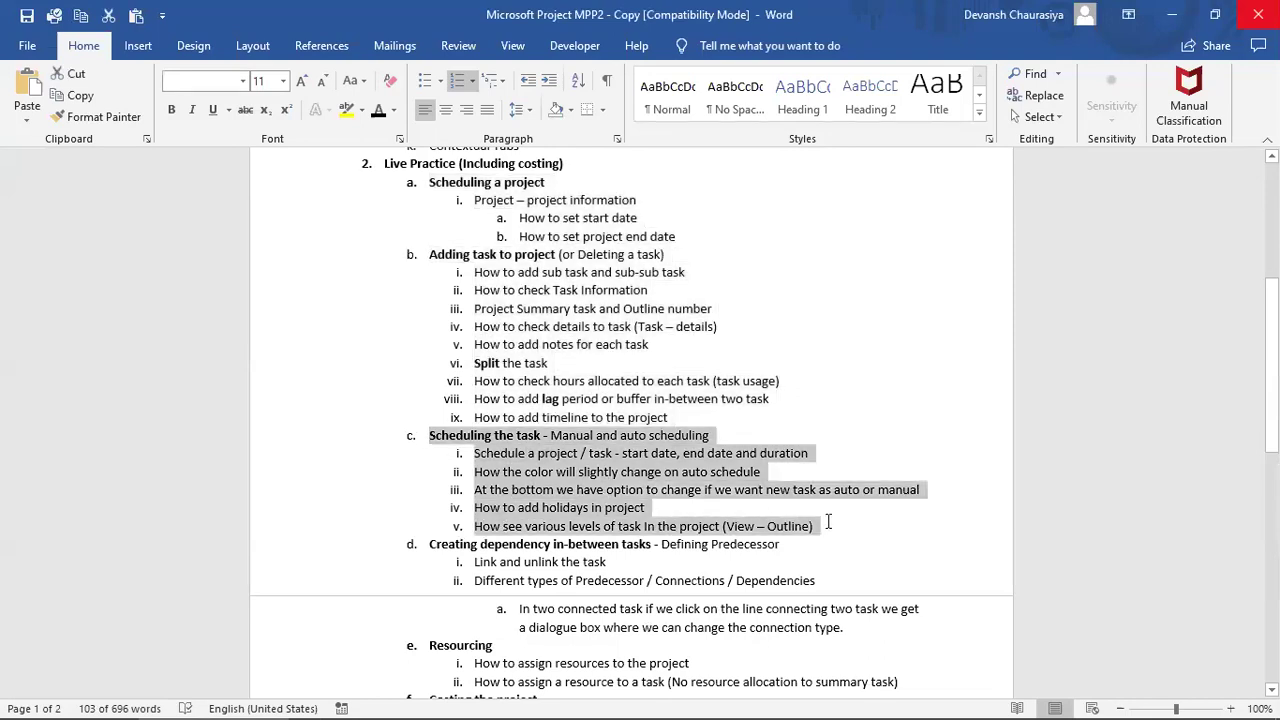
scroll(710, 530, down, 1)
scroll(699, 521, down, 3)
drag(430, 364, 503, 483)
drag(428, 465, 887, 503)
drag(684, 598, 418, 519)
scroll(451, 353, down, 7)
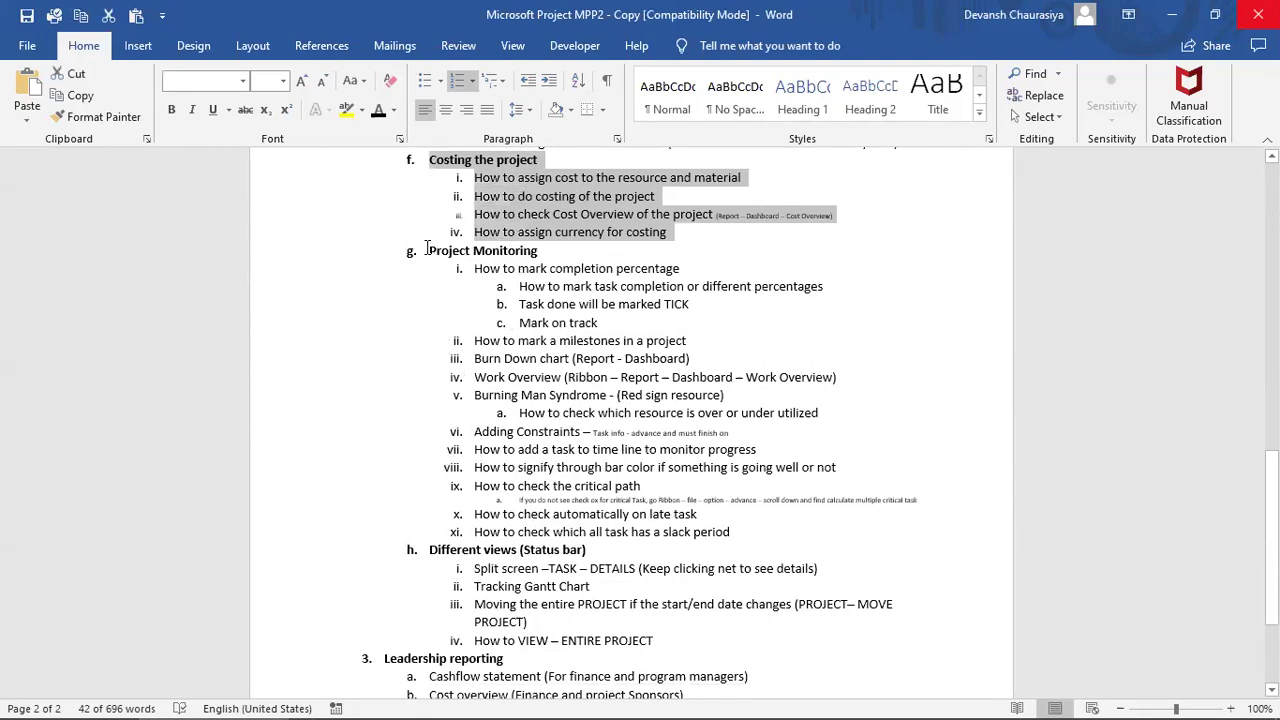
drag(426, 249, 648, 634)
scroll(645, 600, down, 3)
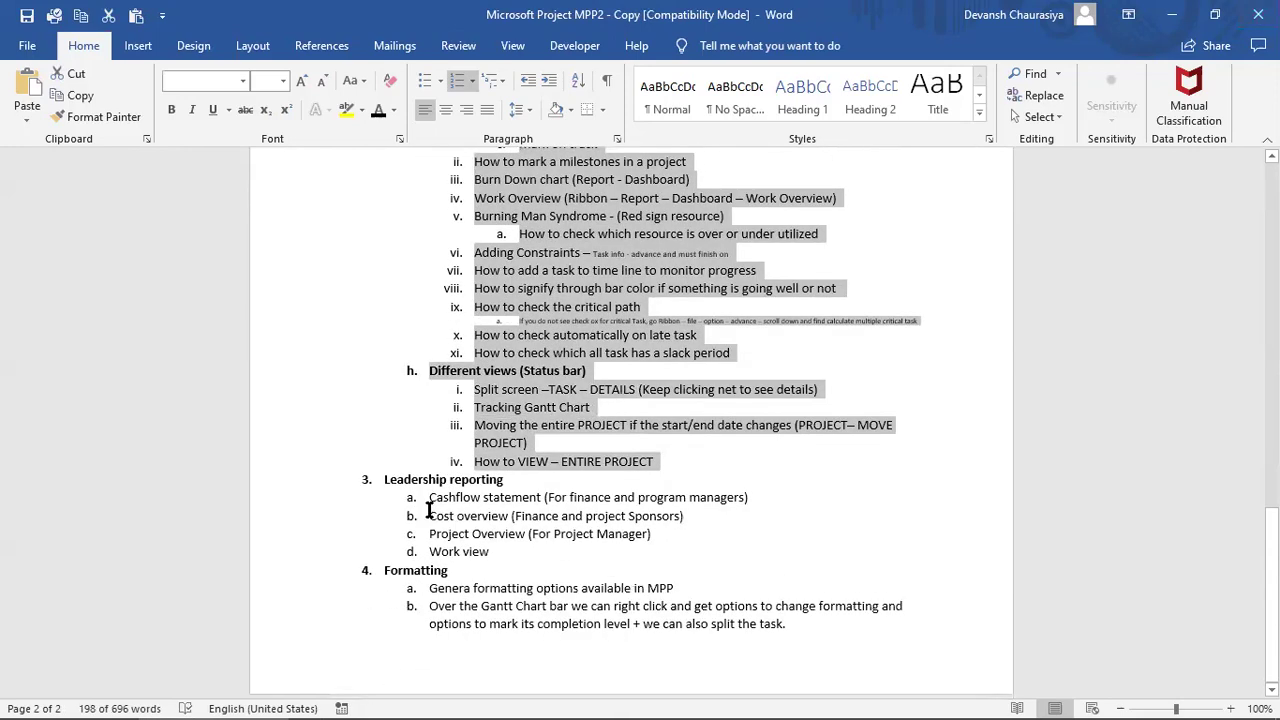
drag(380, 480, 516, 559)
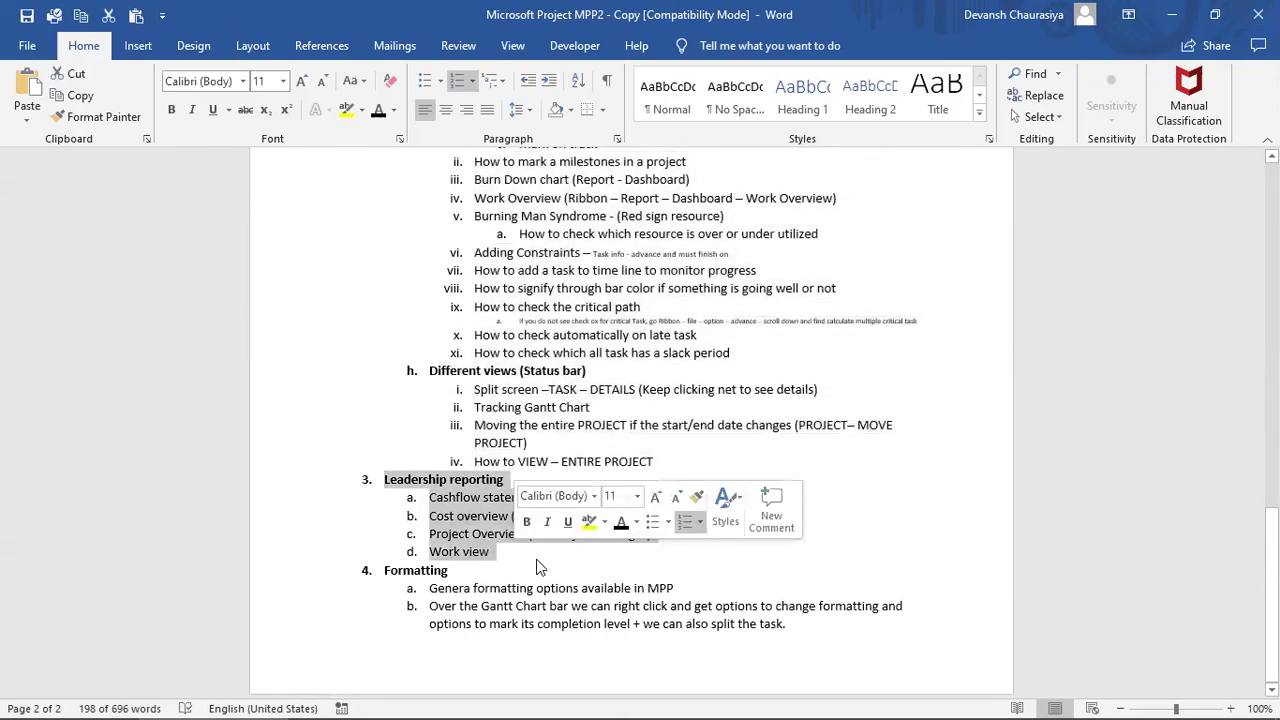
scroll(486, 530, up, 4)
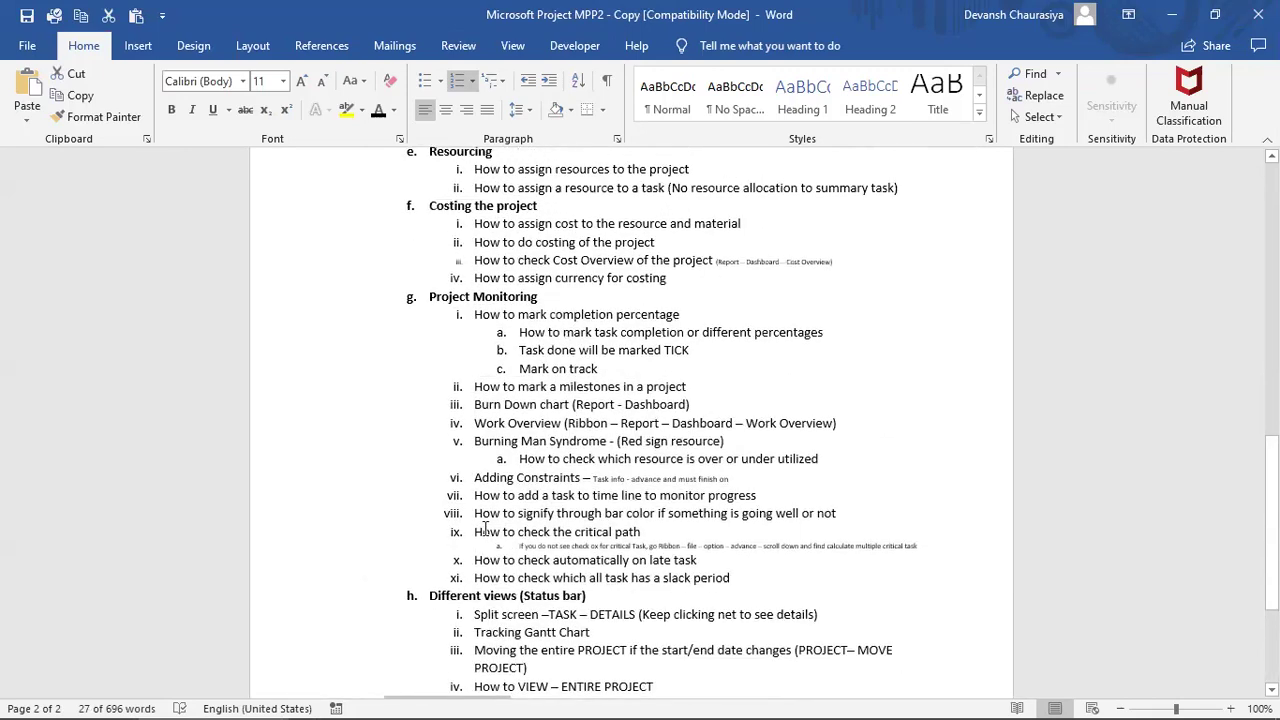
click(436, 290)
key(alt+Tab)
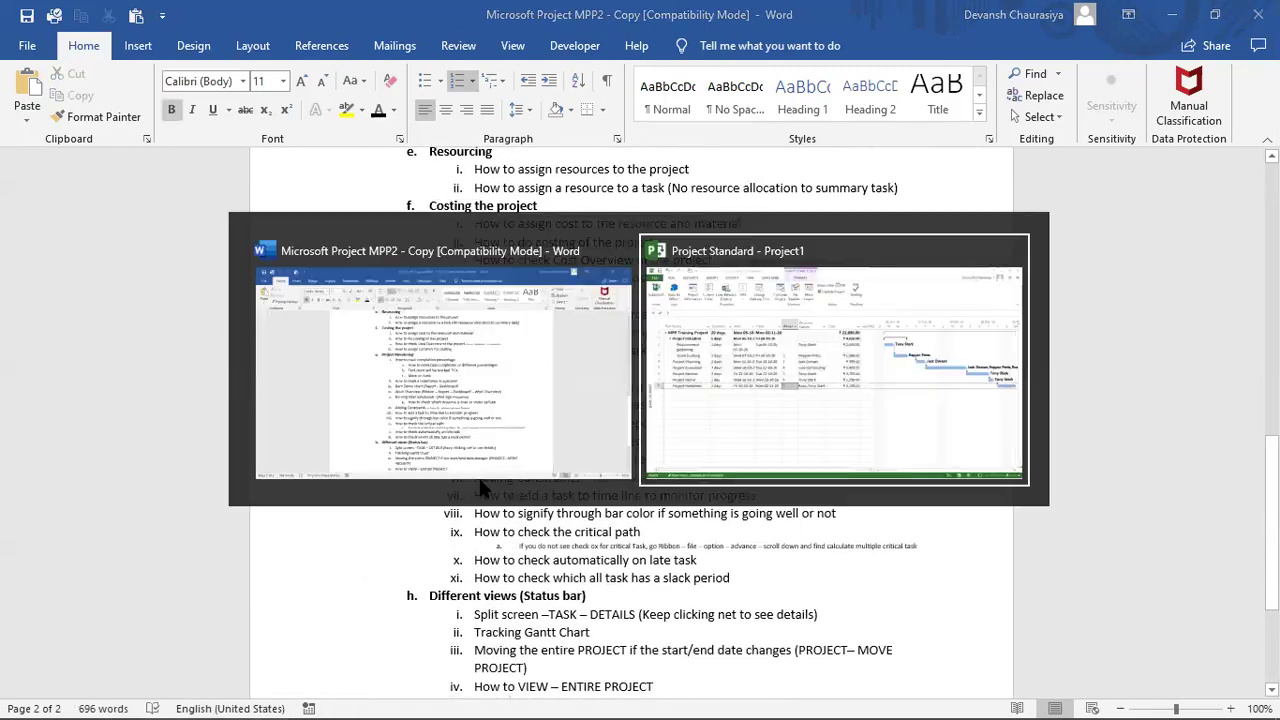
key(alt+Tab)
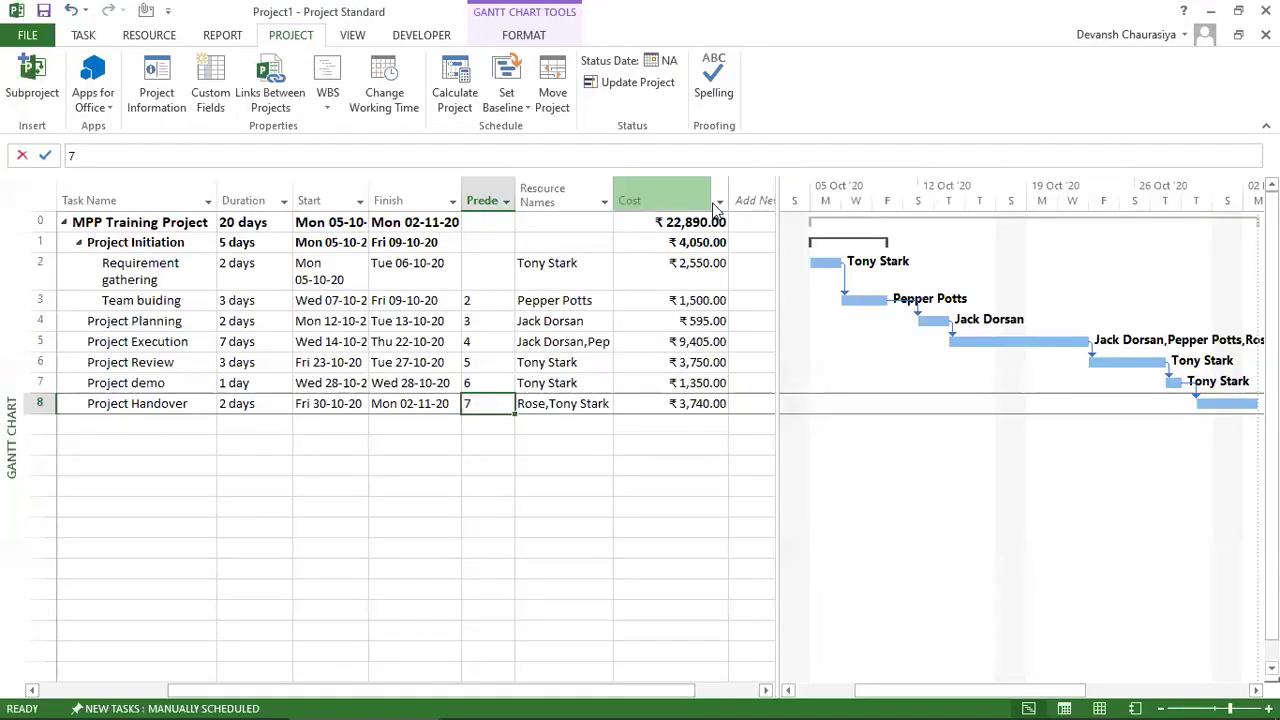
Step: Switch to the Resource Sheet view and select the four people's standard rates
drag(665, 224, 719, 405)
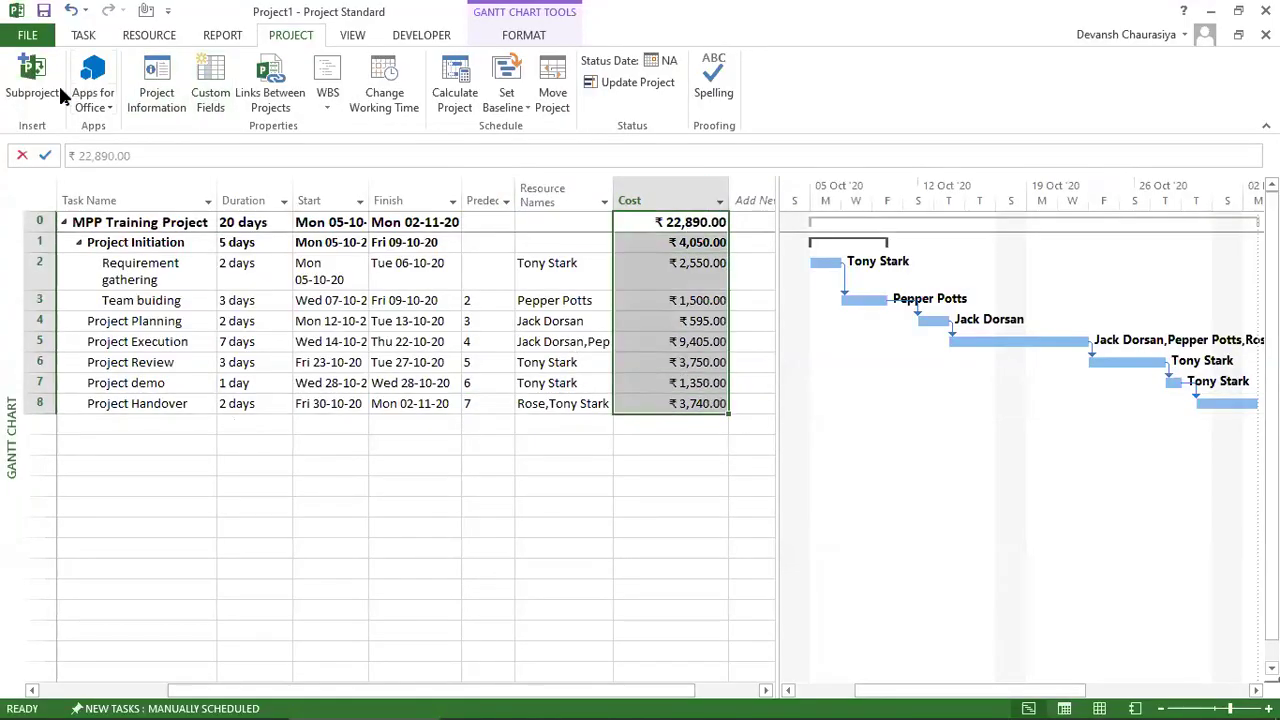
click(83, 35)
click(36, 107)
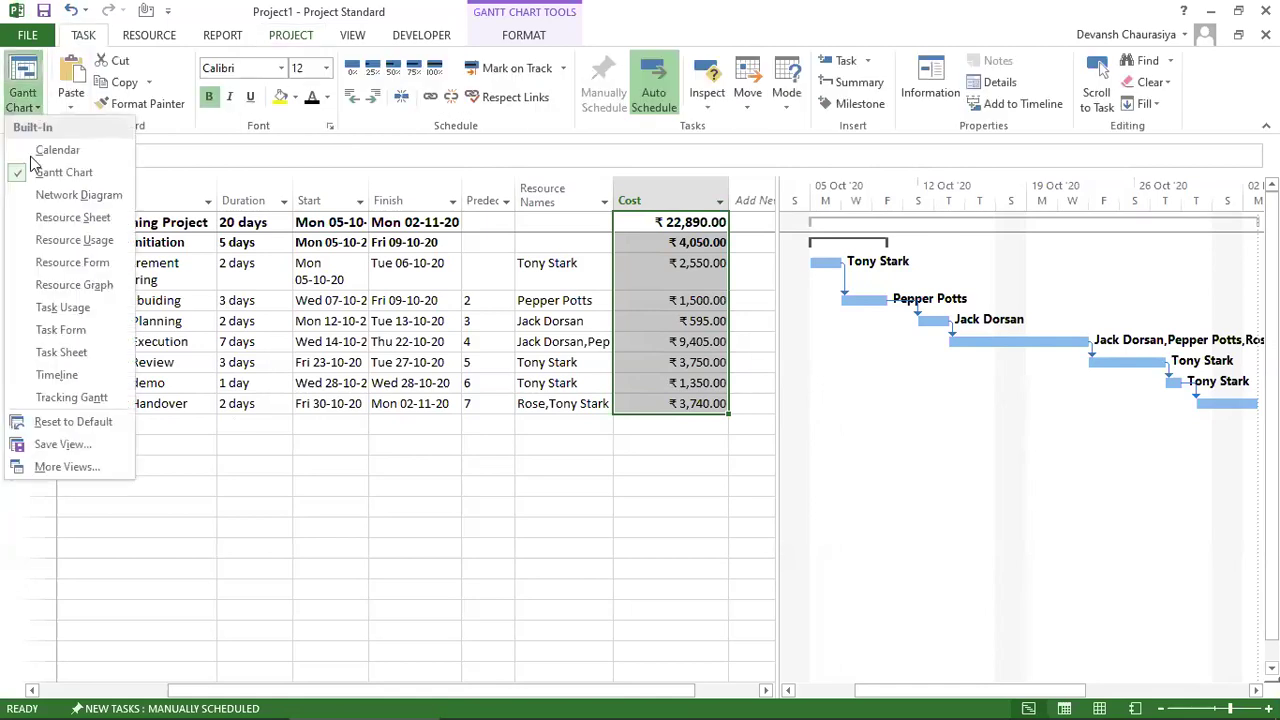
click(59, 219)
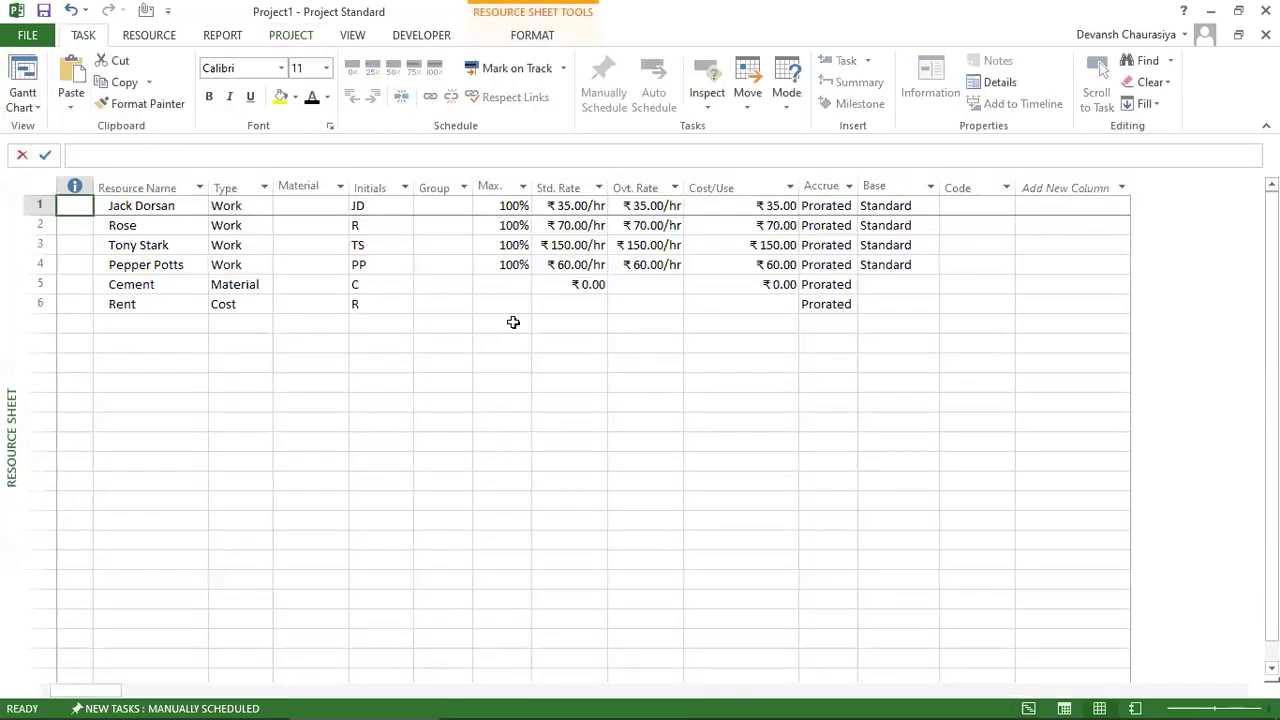
click(562, 203)
click(558, 188)
click(567, 214)
click(568, 225)
click(568, 245)
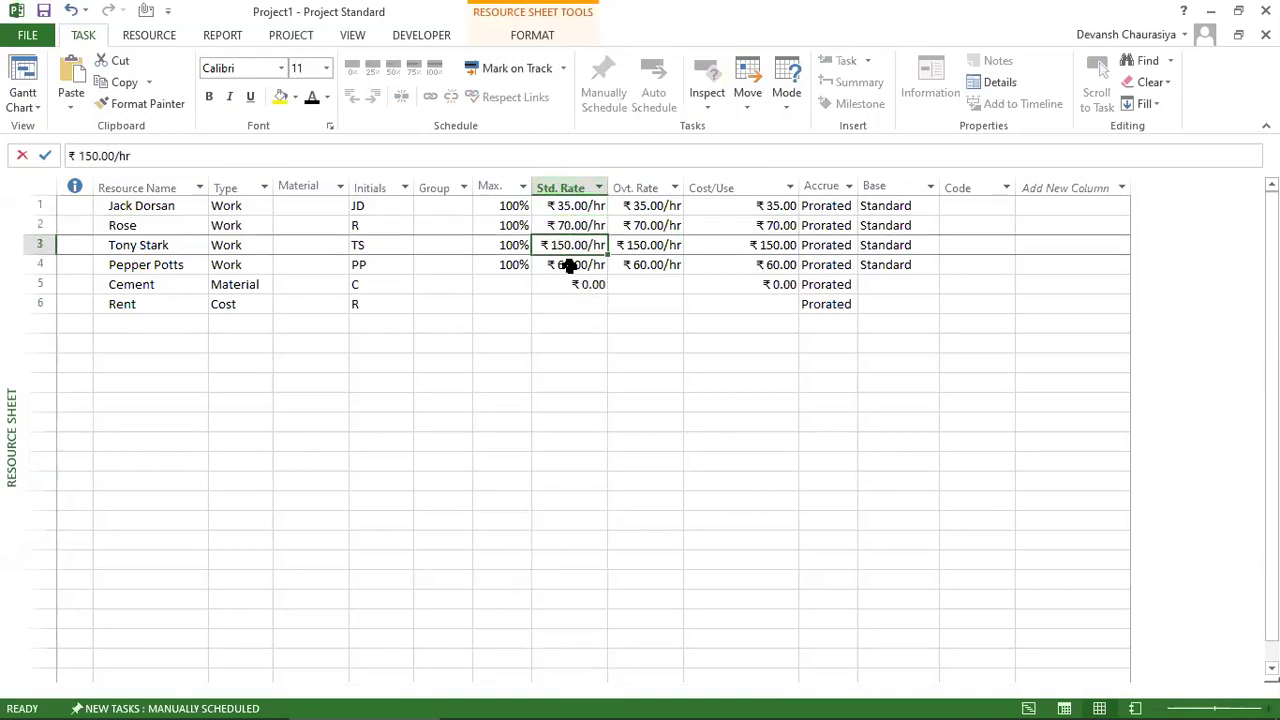
click(571, 266)
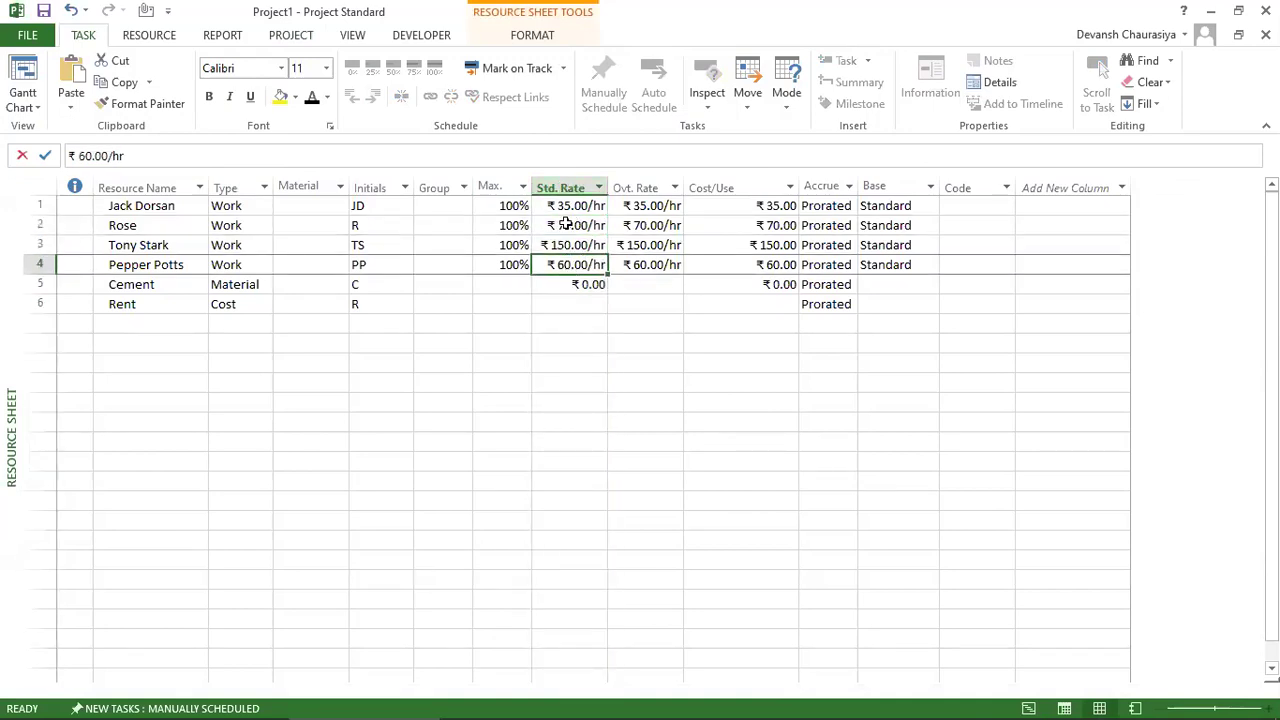
click(567, 206)
drag(567, 206, 571, 265)
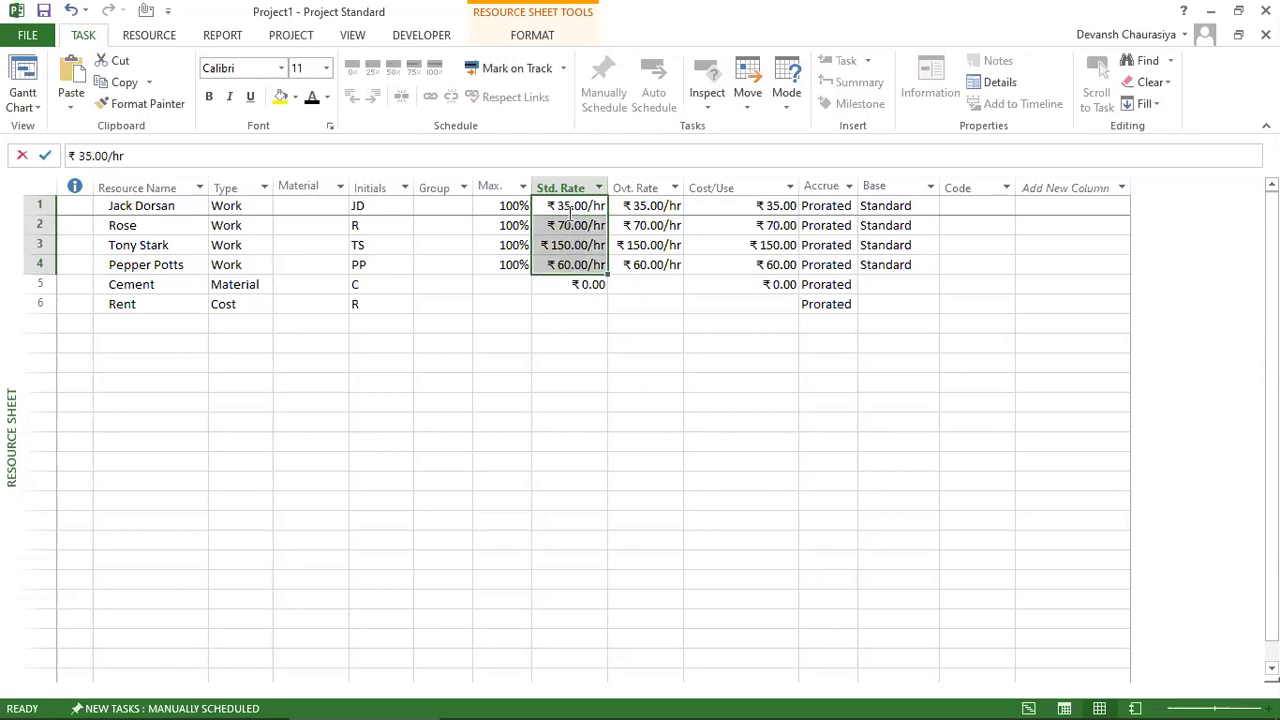
click(572, 206)
Step: Set ₹50.00/hr standard rates for resources 1, 2 and 4
key(F2)
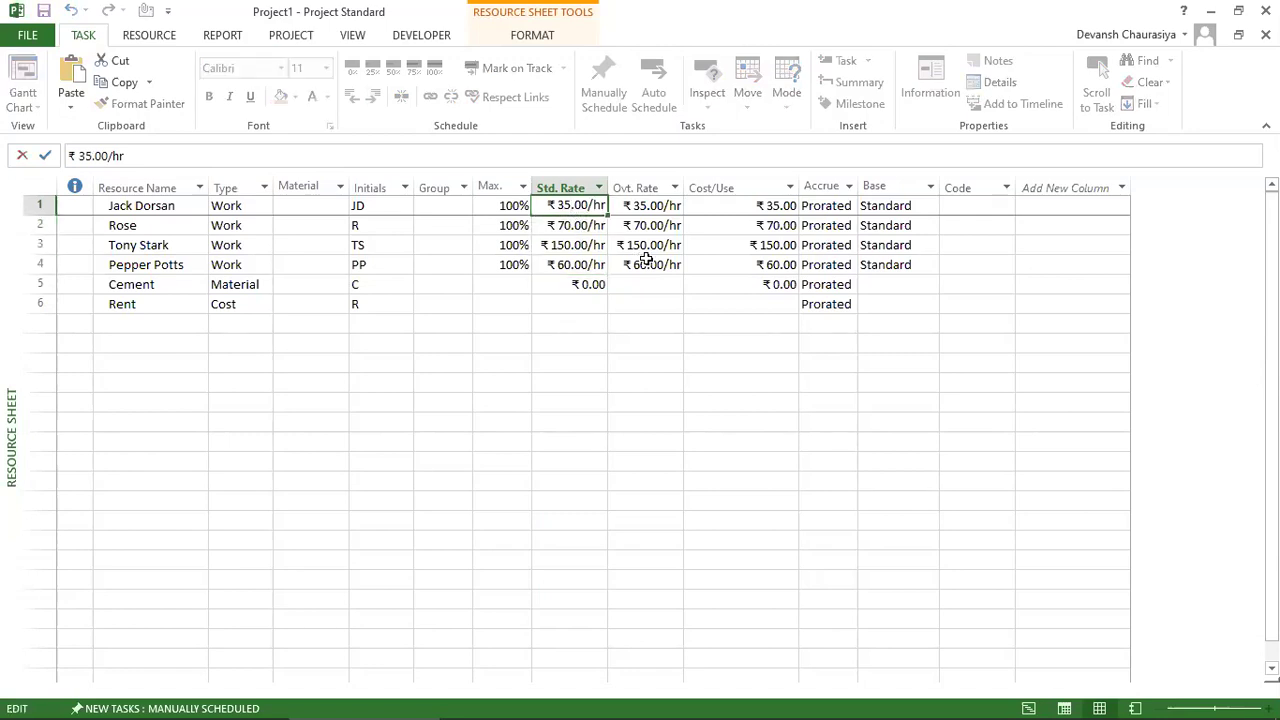
text(50)
key(Return)
click(570, 205)
text(50)
key(Return)
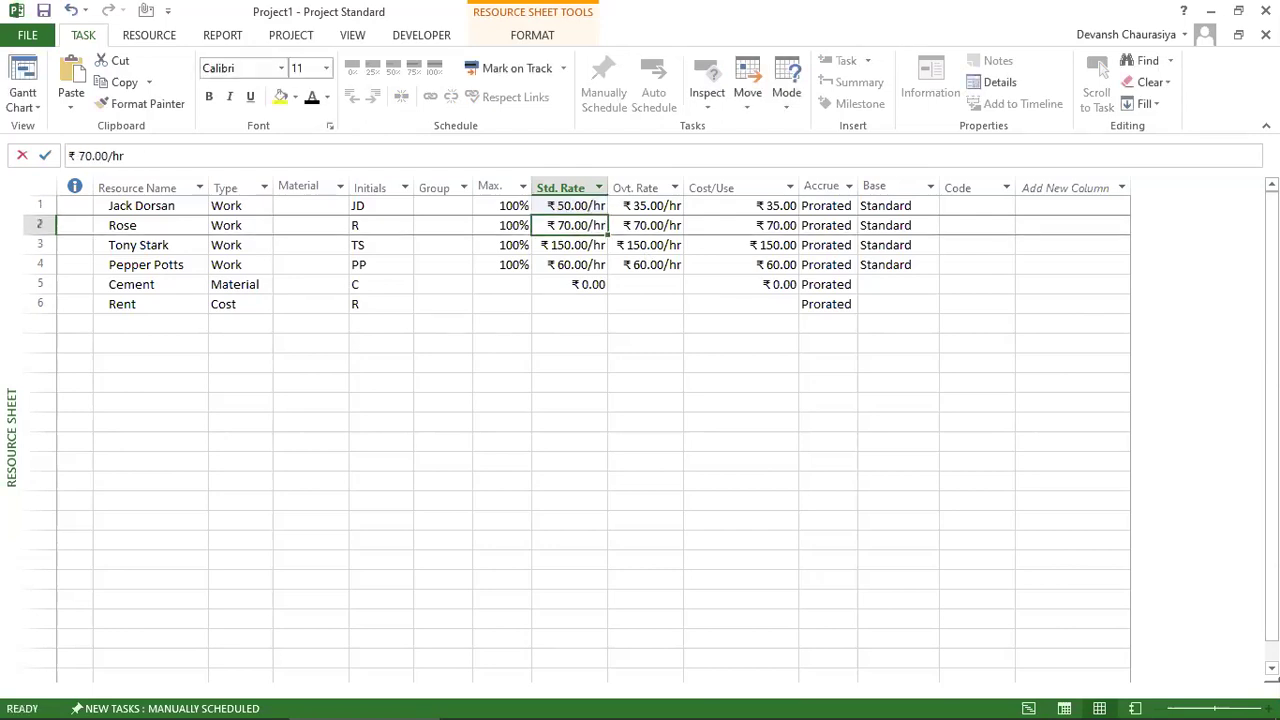
text(50)
key(Return)
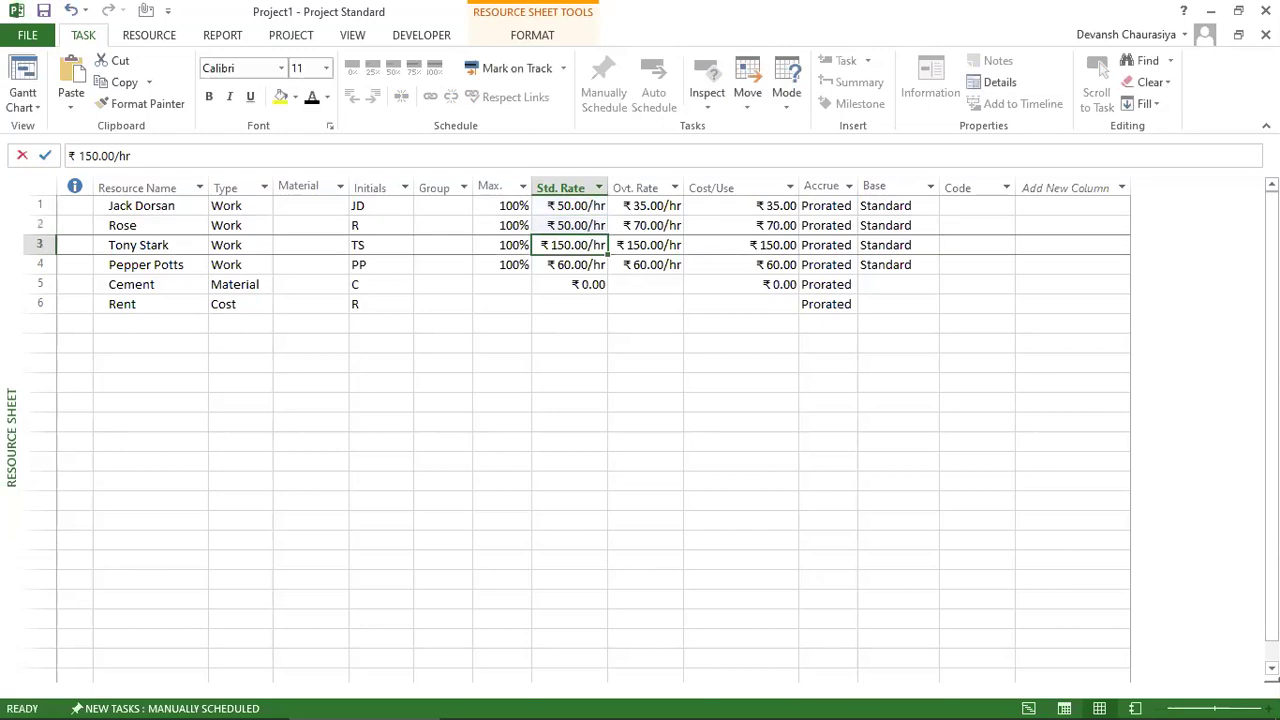
click(570, 264)
text(50)
key(Return)
click(570, 264)
click(570, 245)
click(570, 225)
click(570, 205)
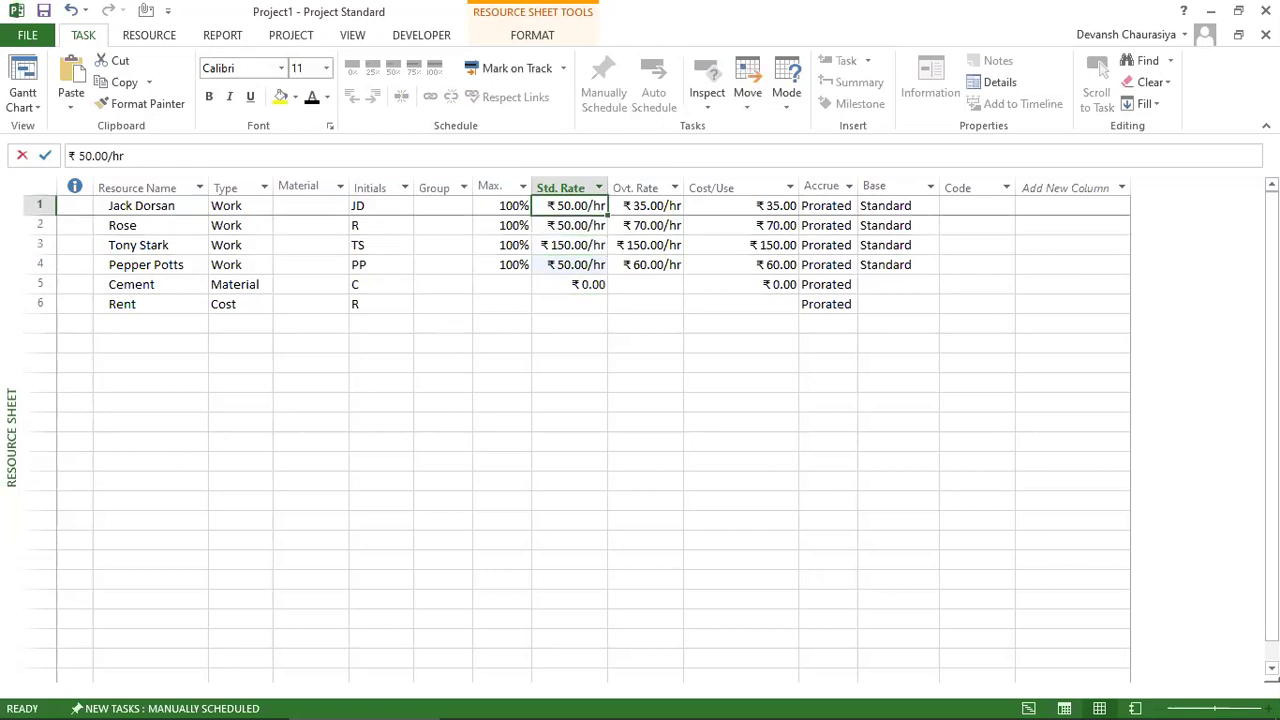
Step: Give resources 1, 2 and 4 a ₹50 overtime rate, leaving row 3 at ₹150
click(645, 205)
text(50)
key(Return)
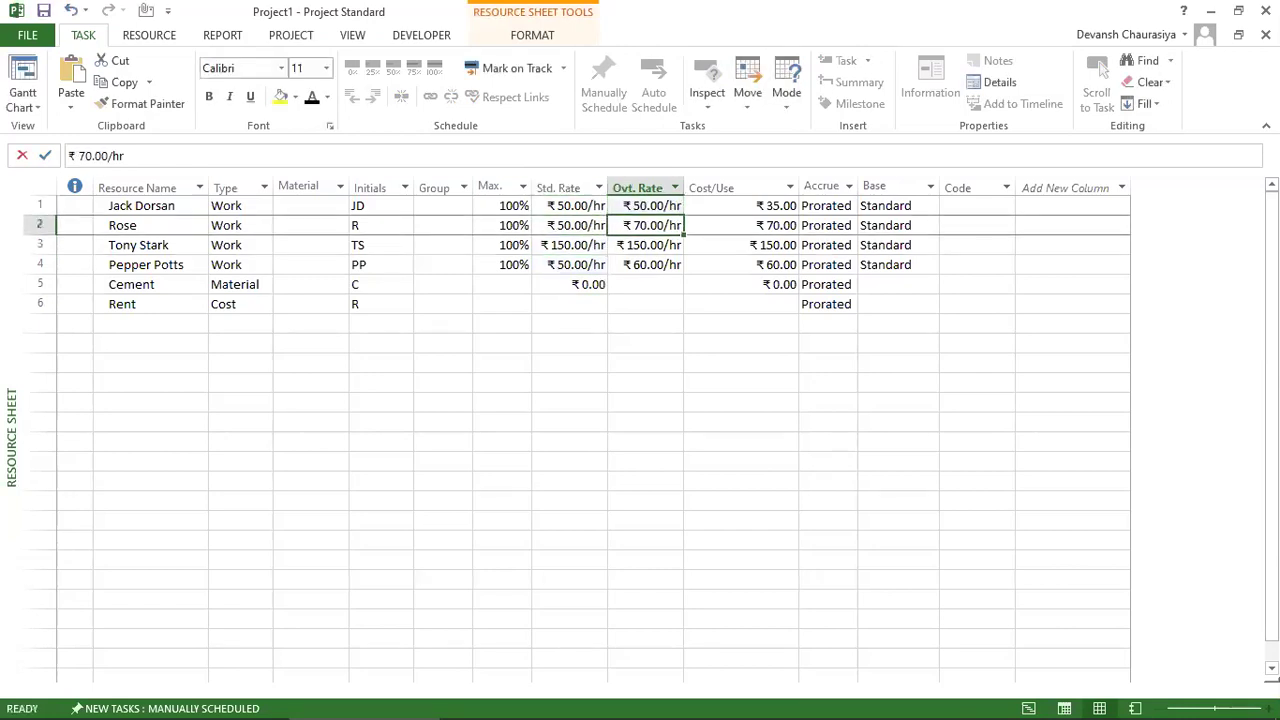
text(50)
key(Return)
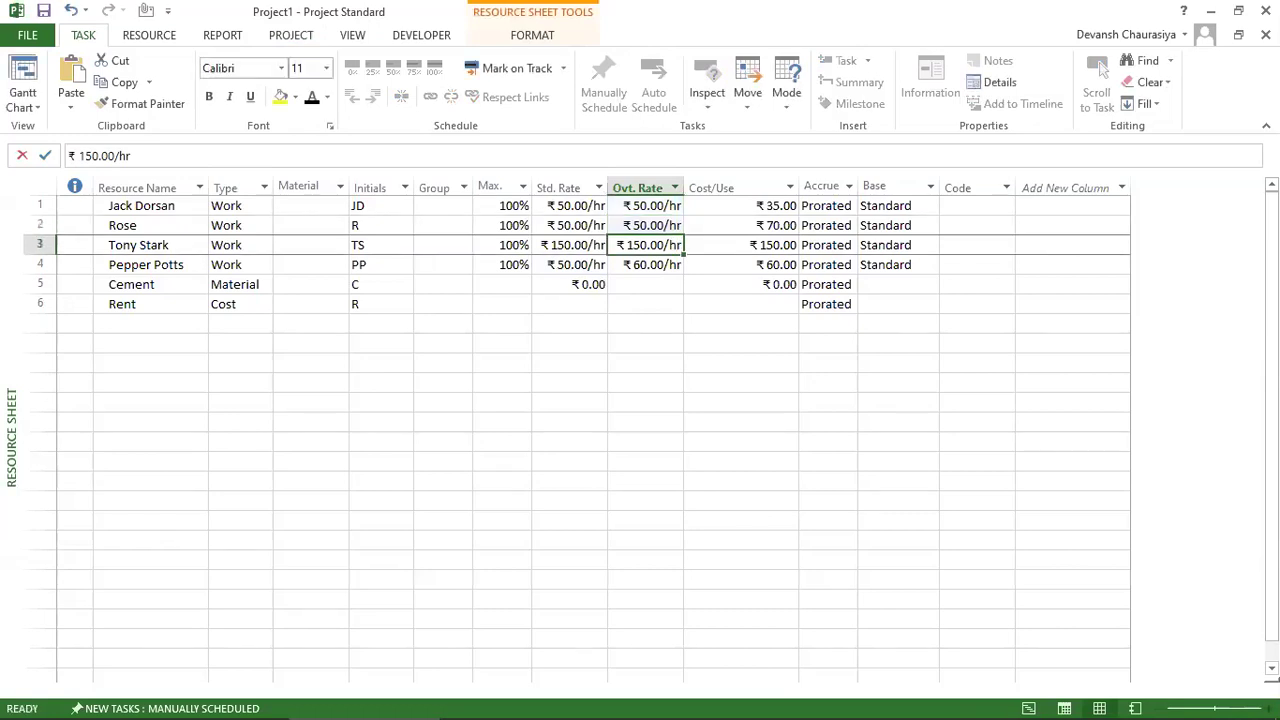
key(Return)
text(50)
key(Return)
Step: Set ₹50 cost per use for resources 1, 2 and 4, then return to the Gantt chart
key(Up)
key(Up)
key(Up)
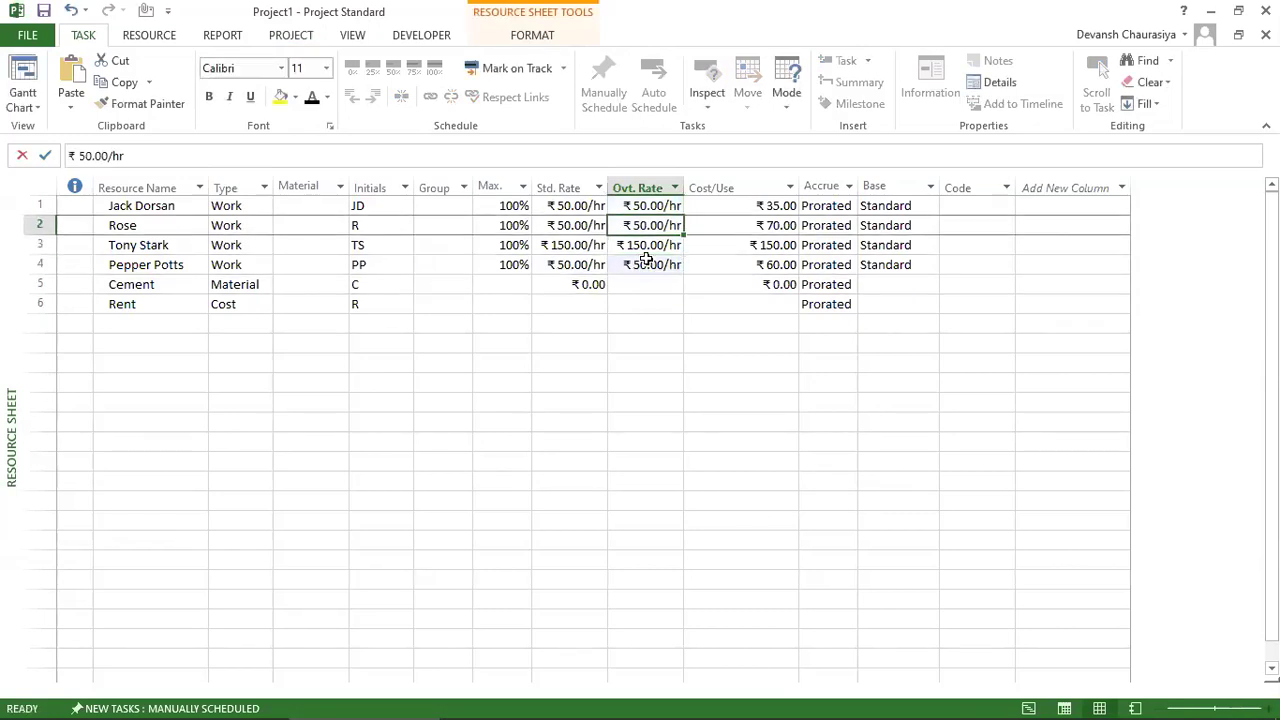
key(Up)
key(Left)
key(shift+Right)
key(shift+Down)
key(shift+Down)
key(shift+Down)
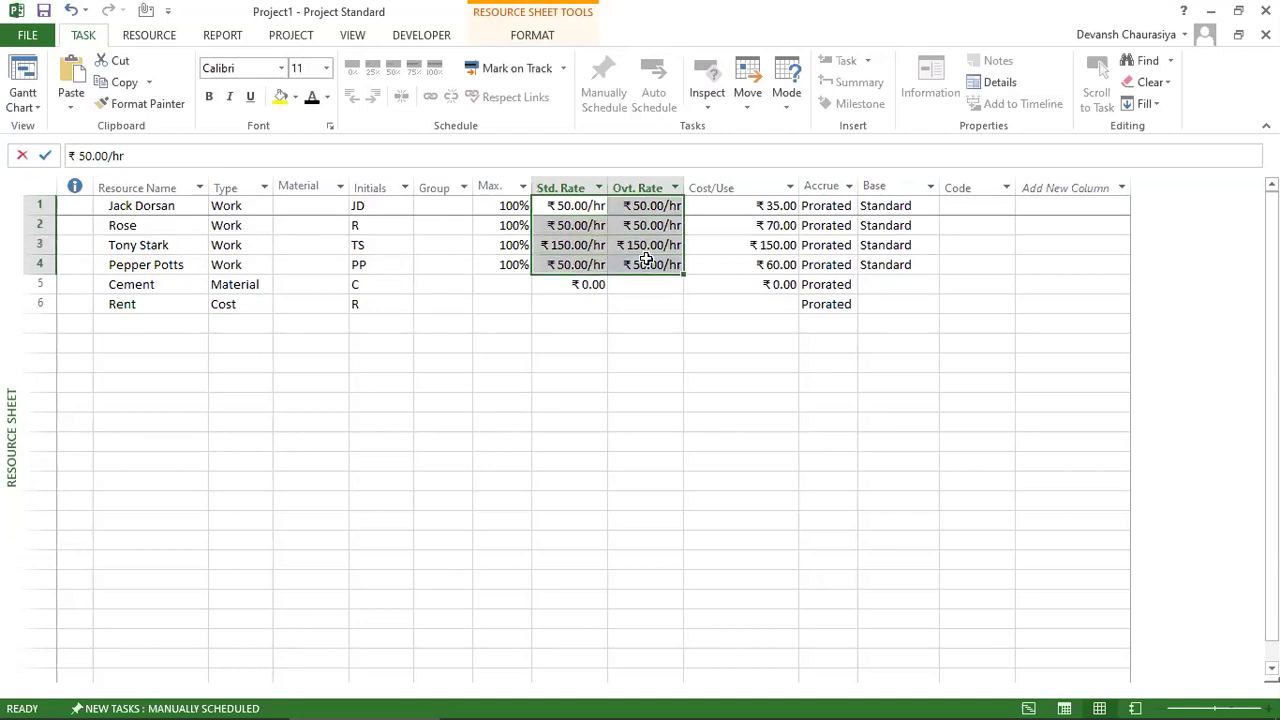
key(Right)
key(Right)
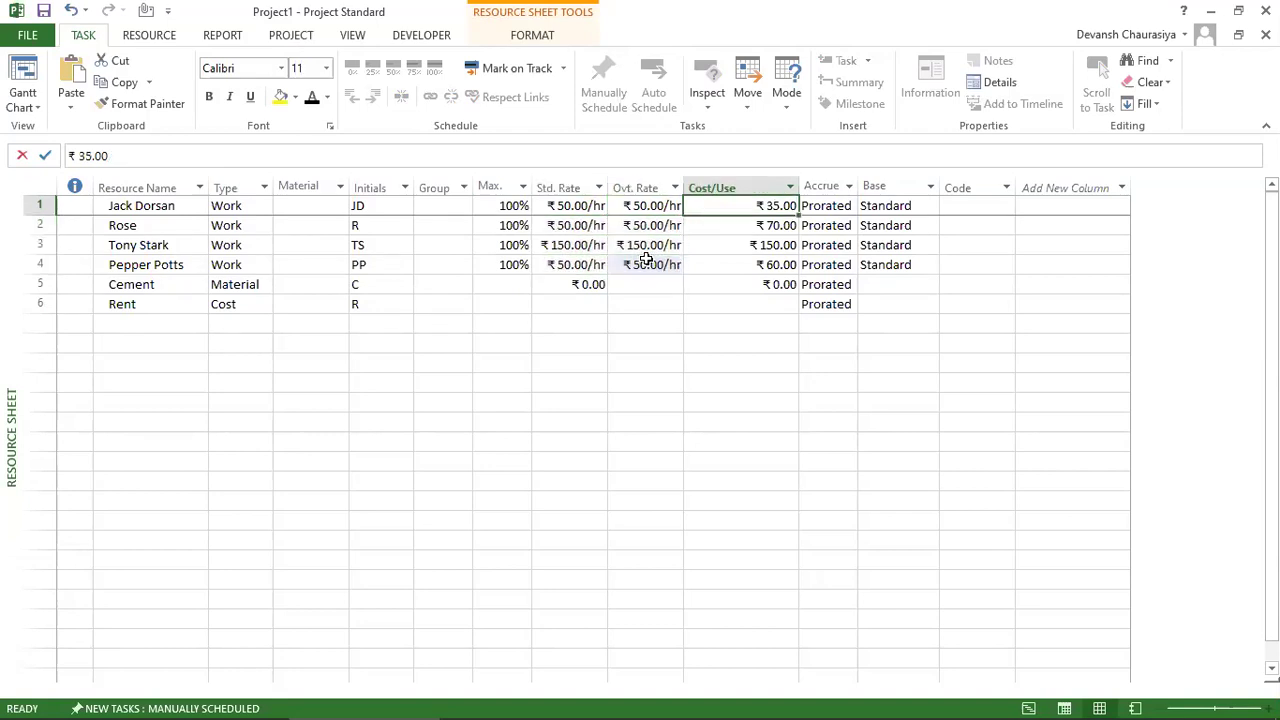
text(50)
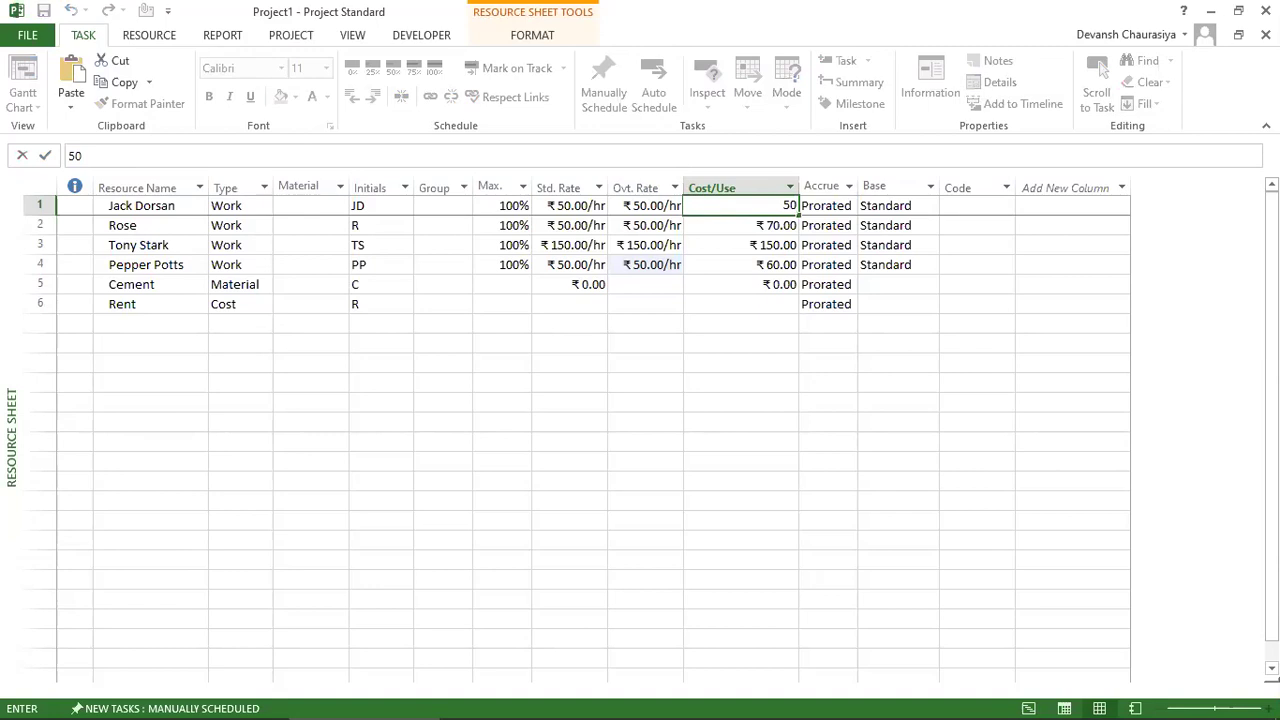
key(Return)
text(50)
key(Return)
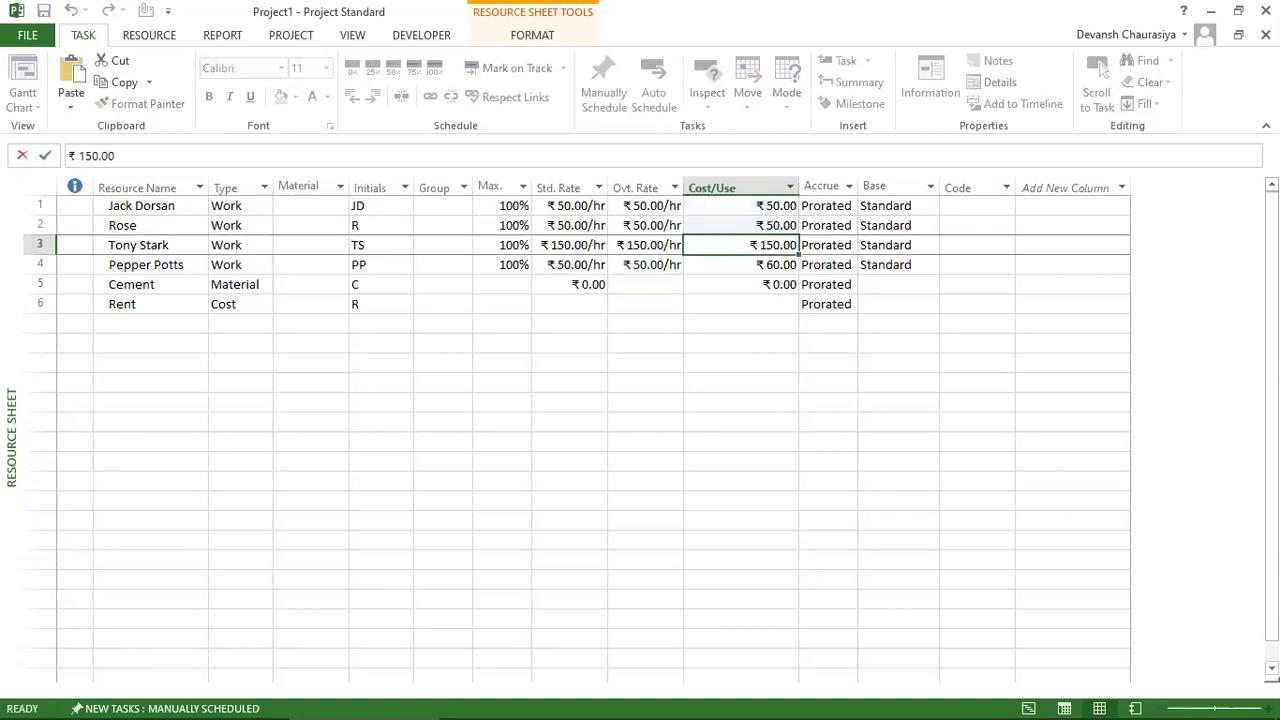
key(Return)
text(50)
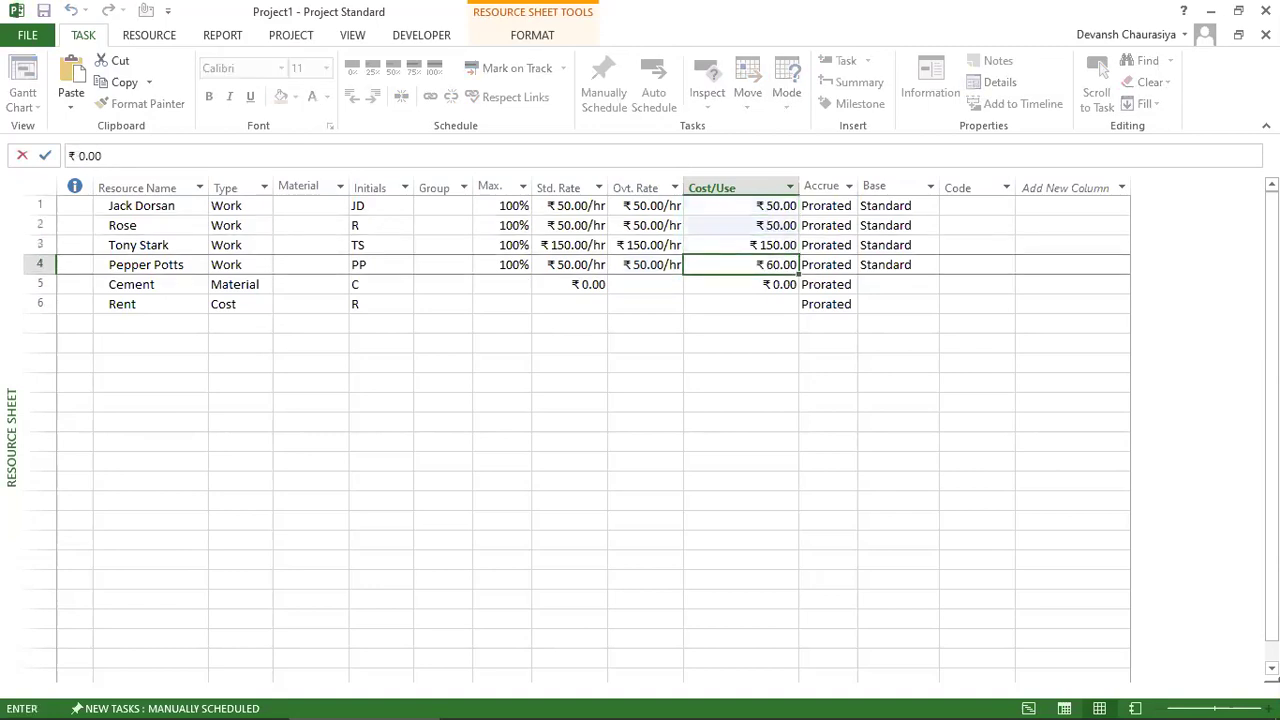
key(Return)
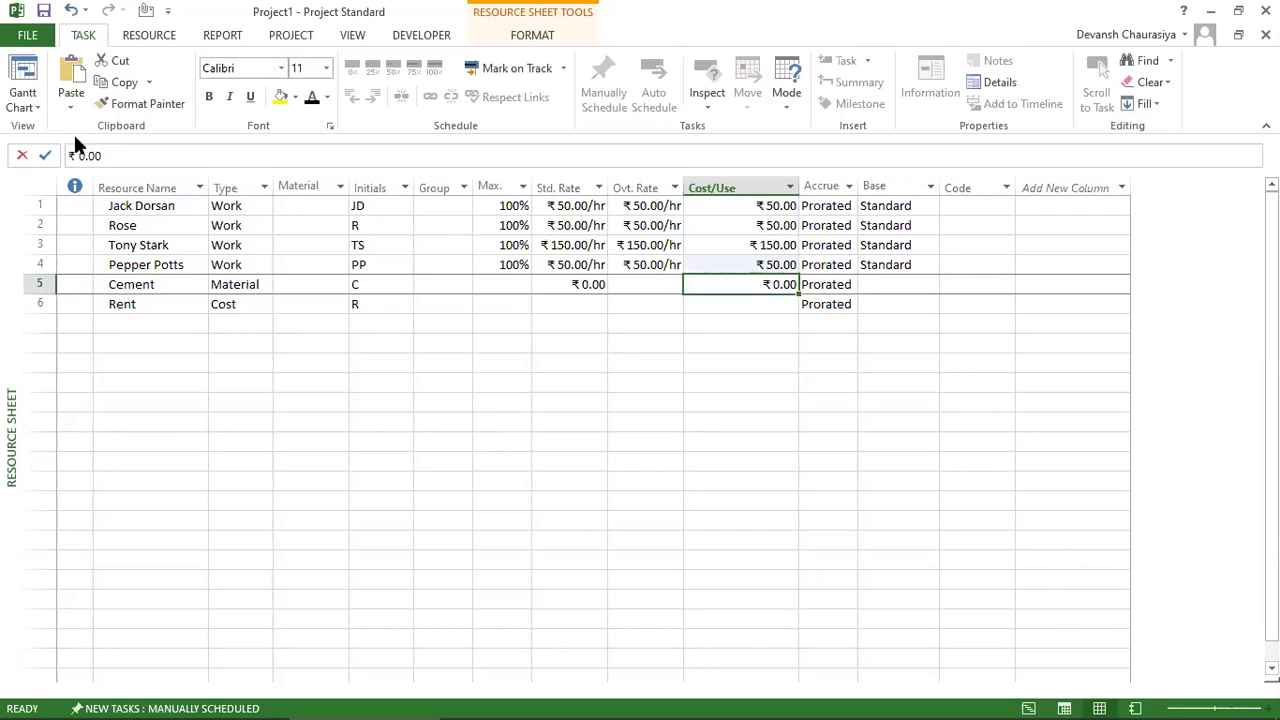
click(22, 72)
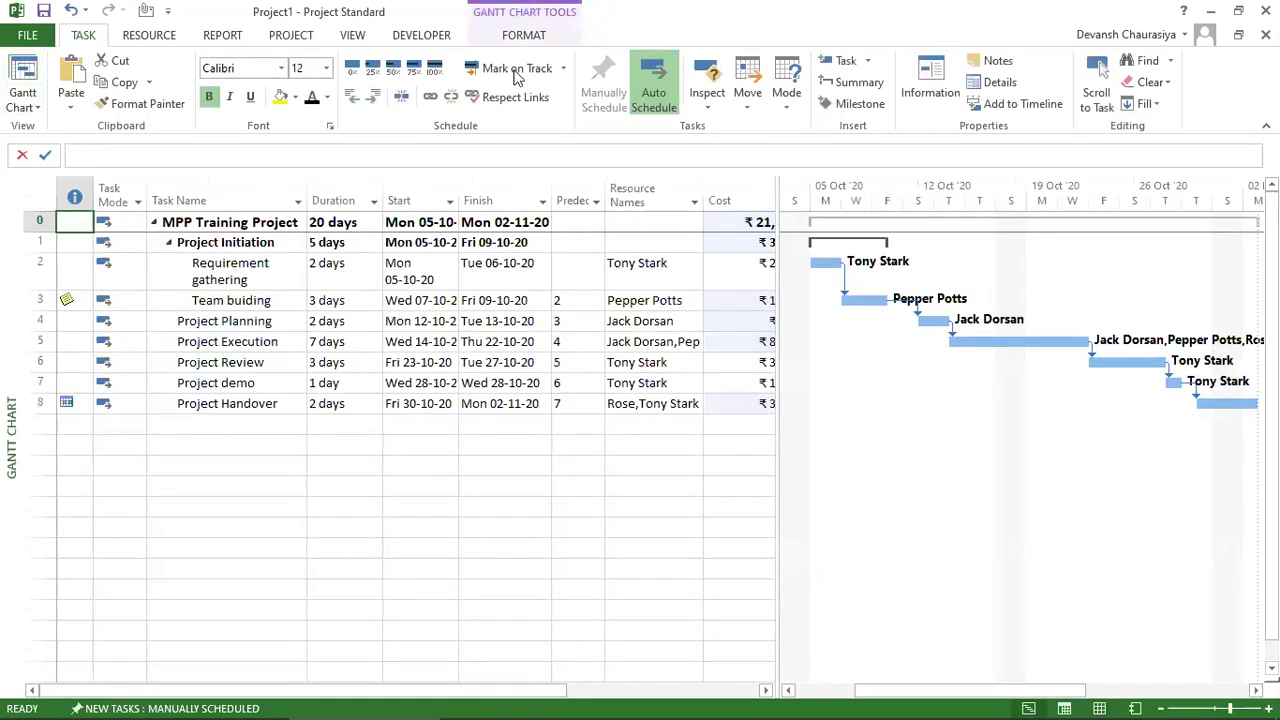
Step: Inspect the Predecessors and cost columns, then select the Duration column
click(595, 341)
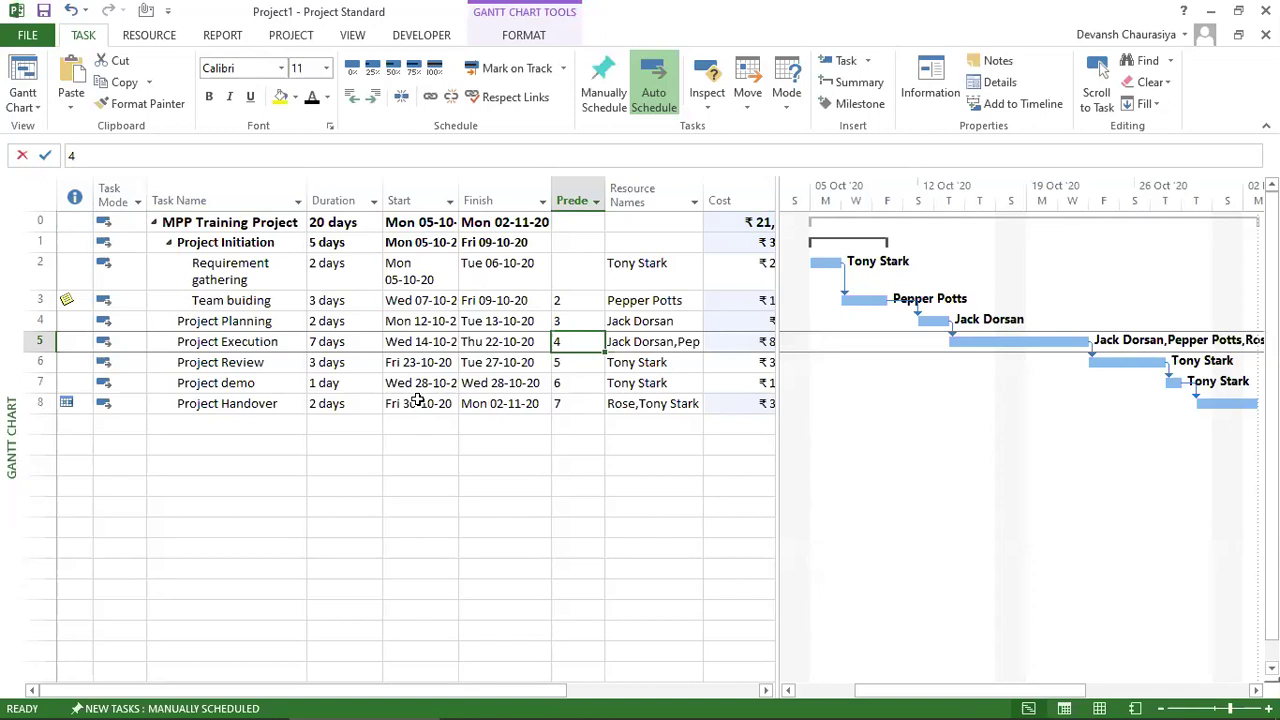
key(Down)
key(Down)
key(Down)
key(Down)
key(ctrl+Up)
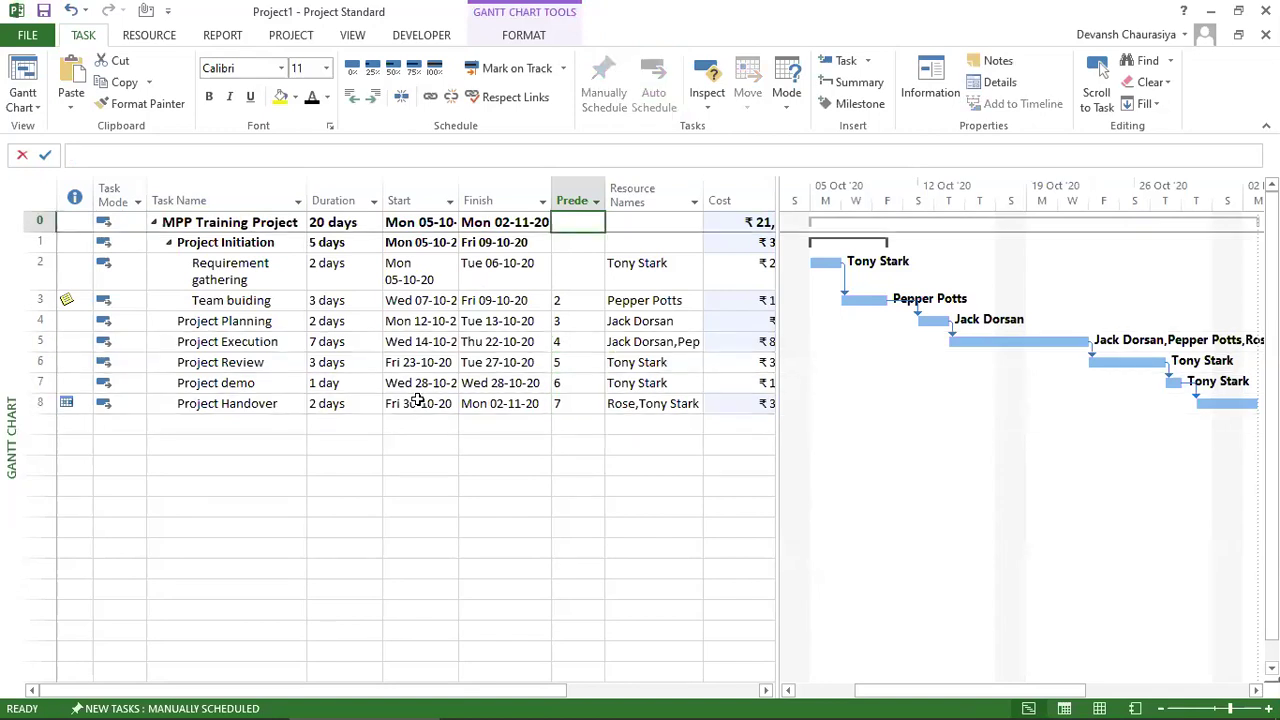
key(Right)
key(Right)
key(Right)
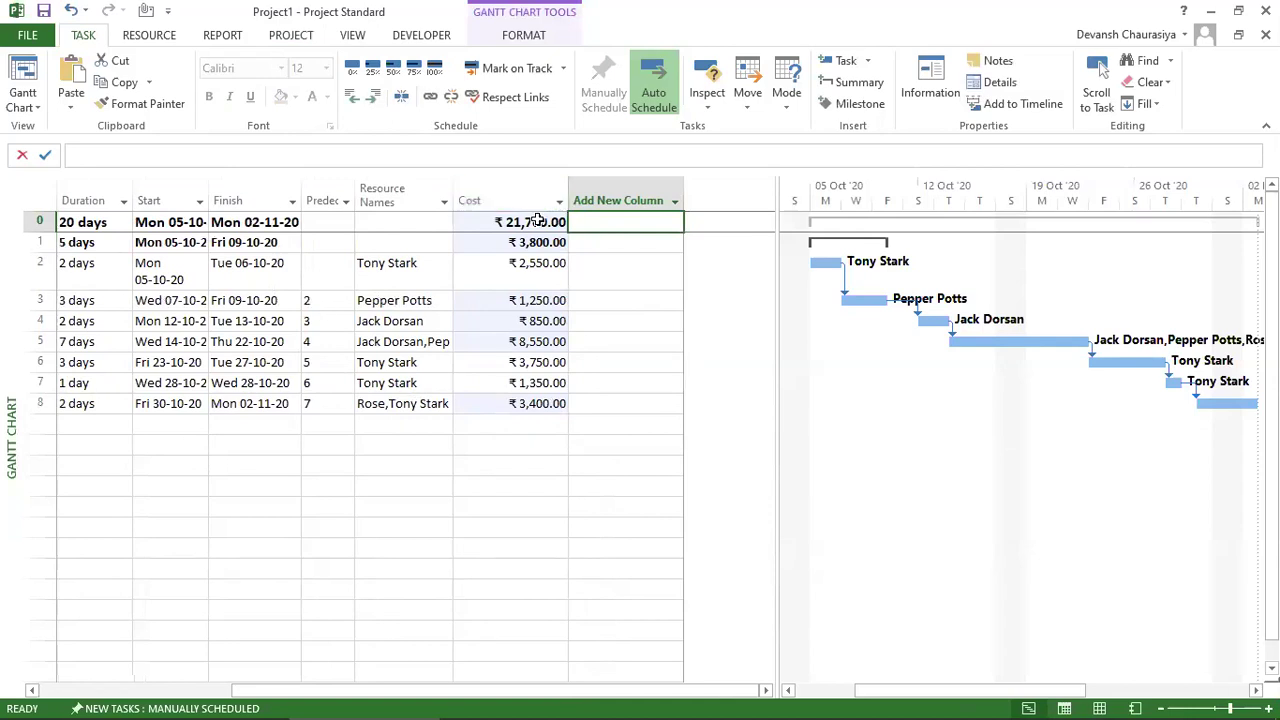
key(Left)
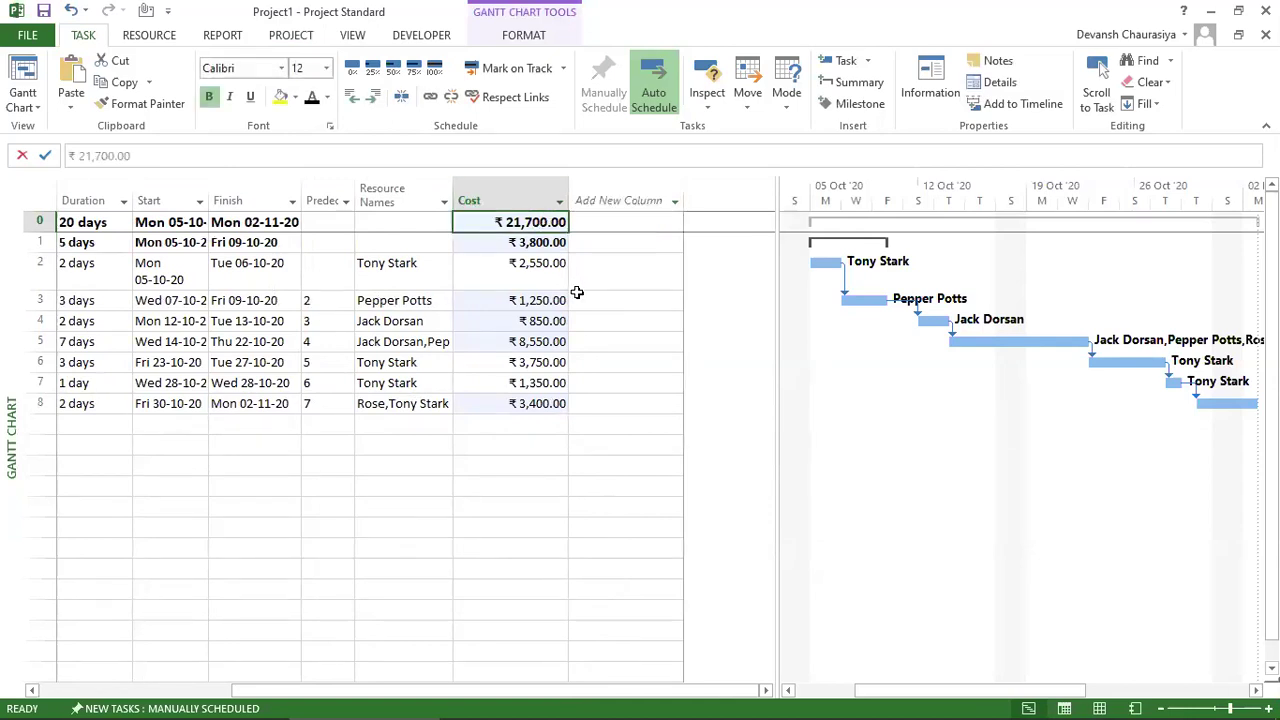
key(Left)
key(Left)
key(Left)
key(Left)
key(Left)
key(Left)
key(Left)
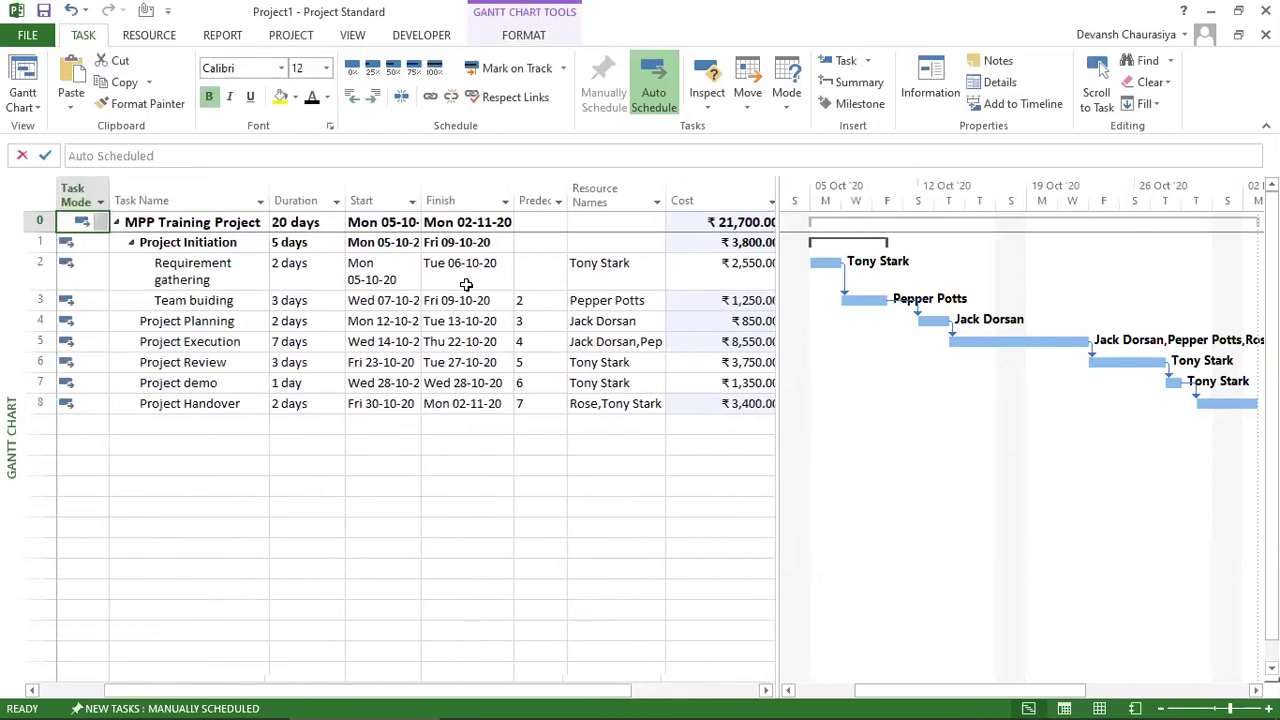
click(305, 200)
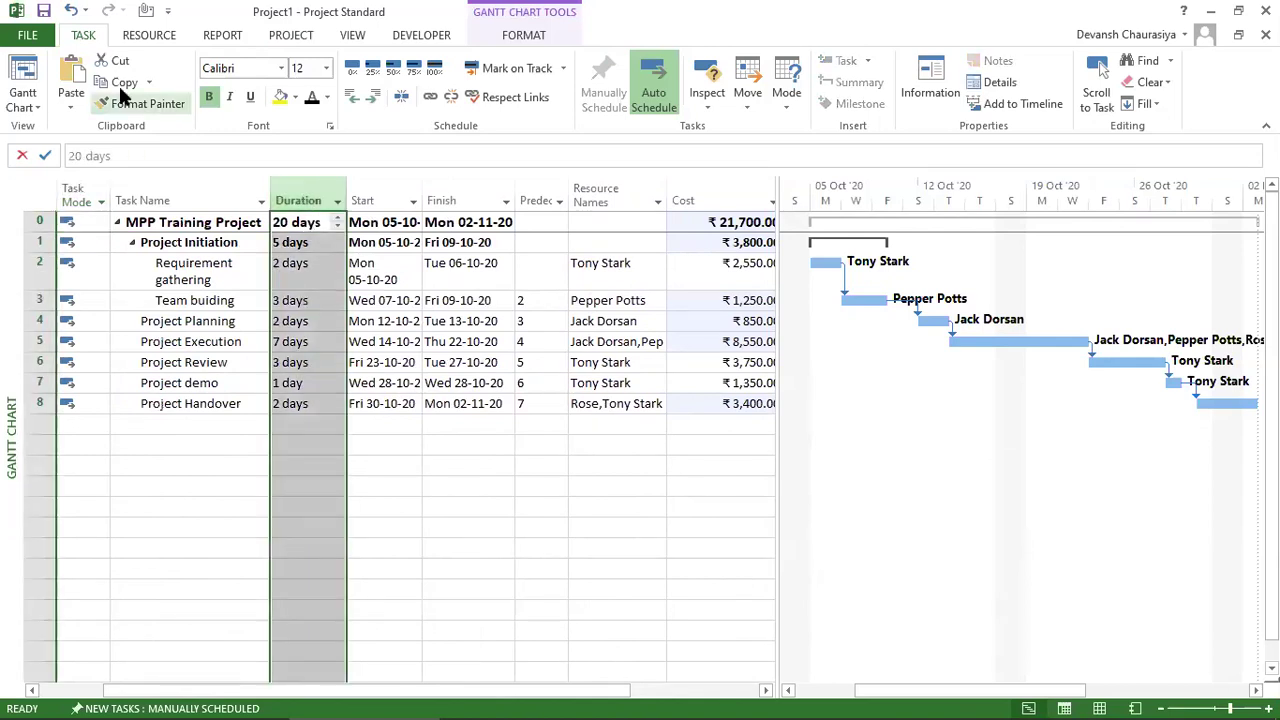
Step: Open the Schedule page of Project Options
click(27, 35)
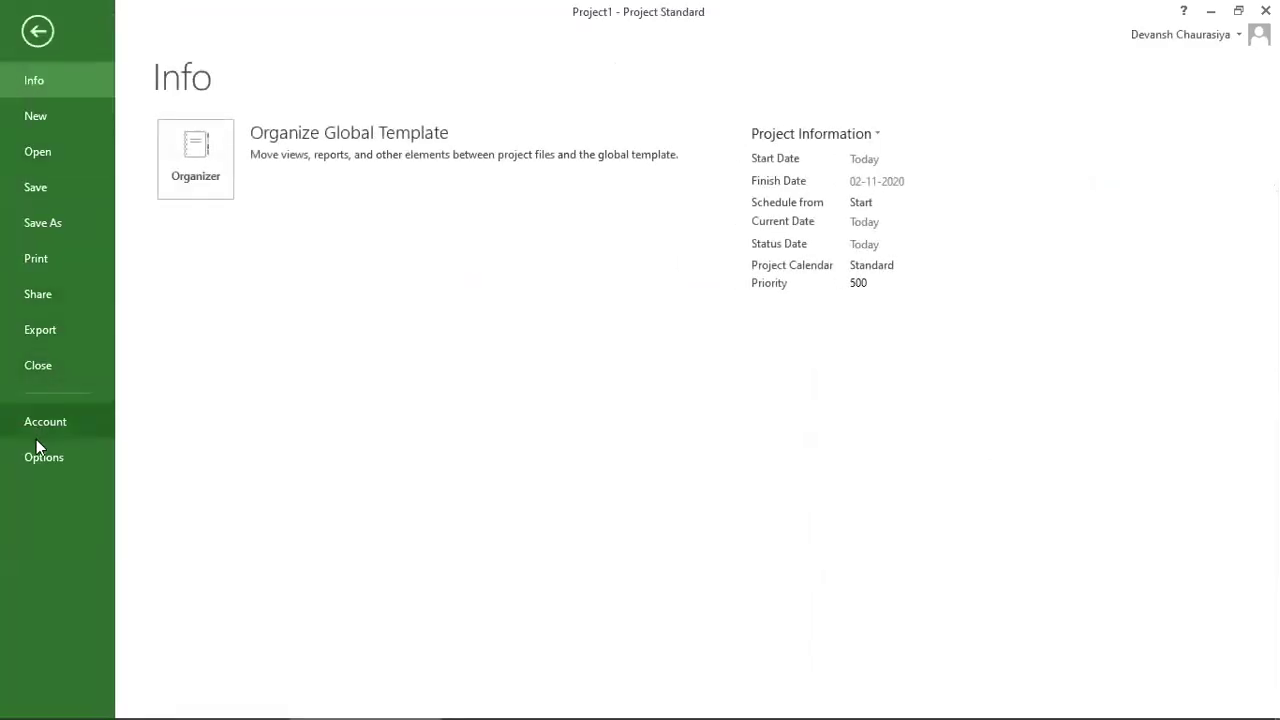
click(37, 451)
click(347, 104)
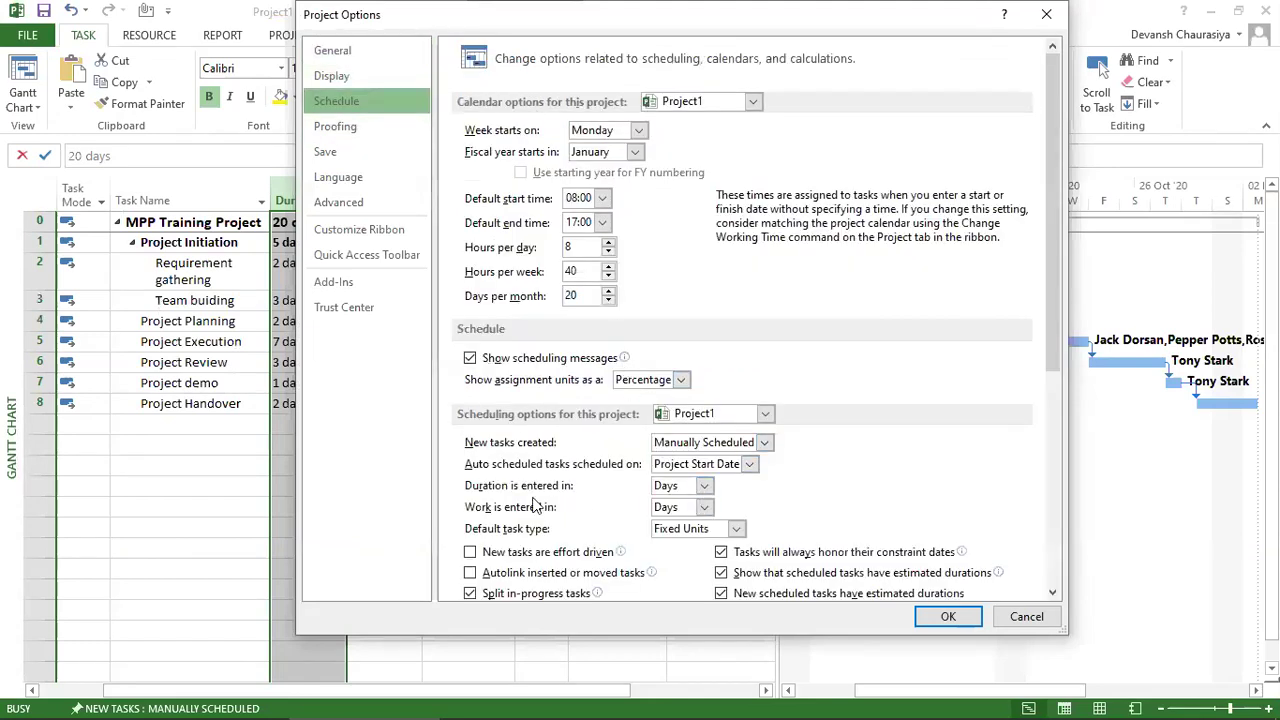
Step: Set durations to be entered in Hours and apply, then undo back to days
click(704, 485)
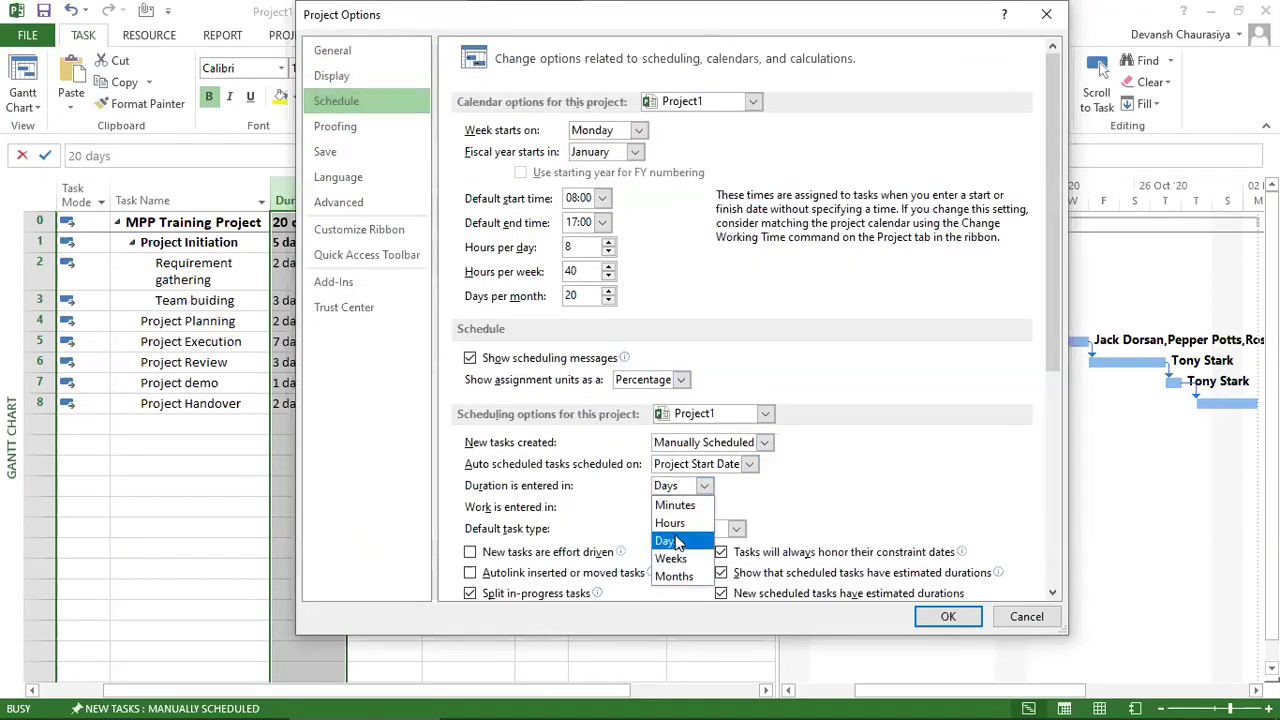
click(670, 523)
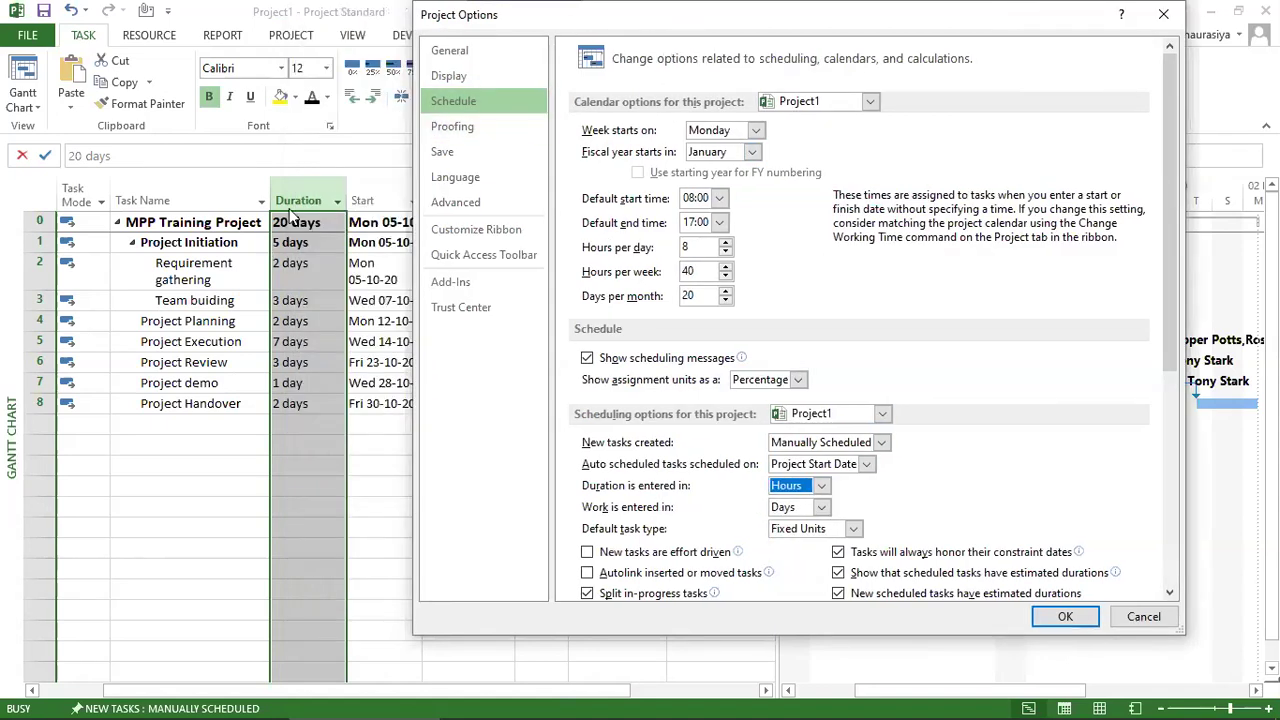
click(1068, 616)
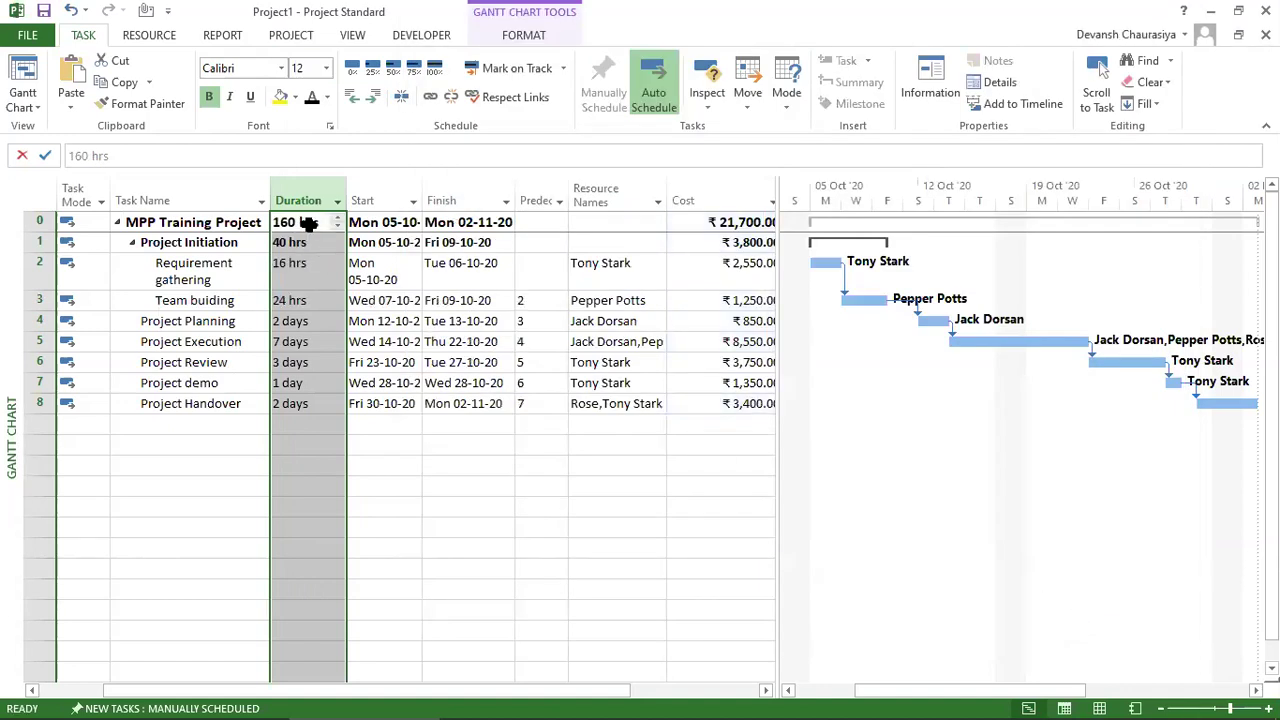
key(ctrl+z)
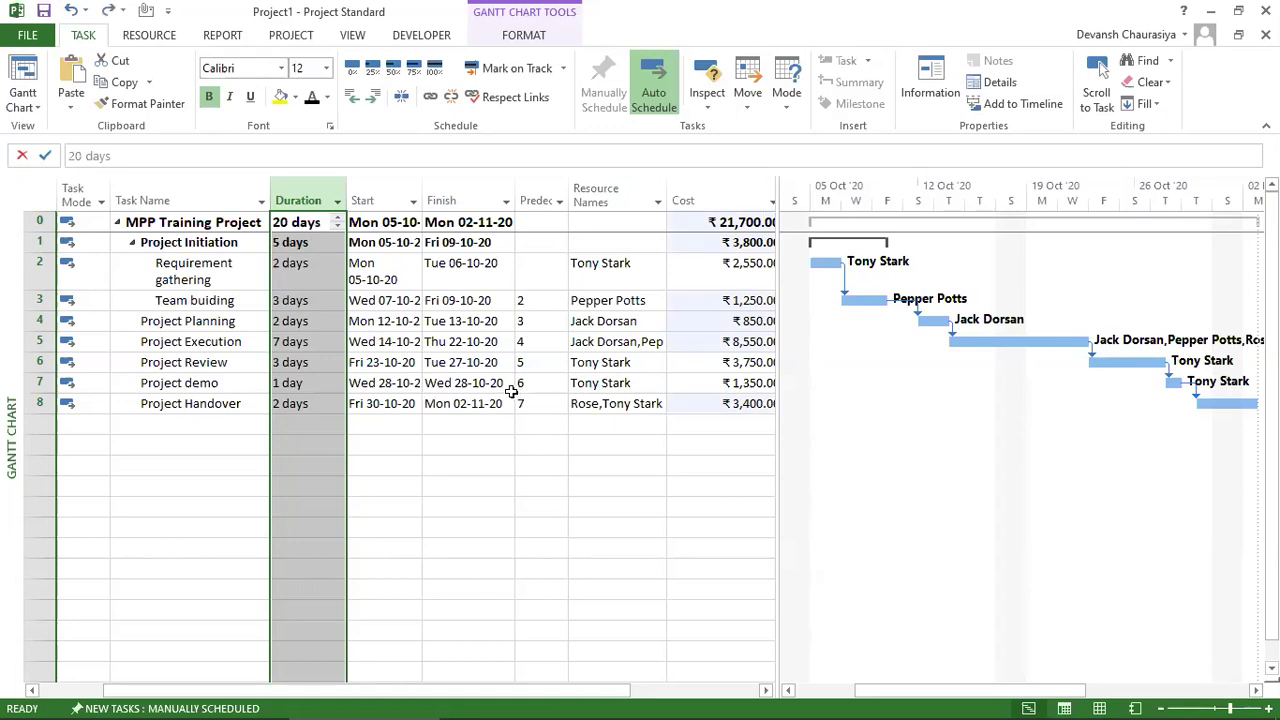
Step: Check the completion-percentage topic in Word, then widen the Gantt chart and select Requirement gathering
key(alt+Tab)
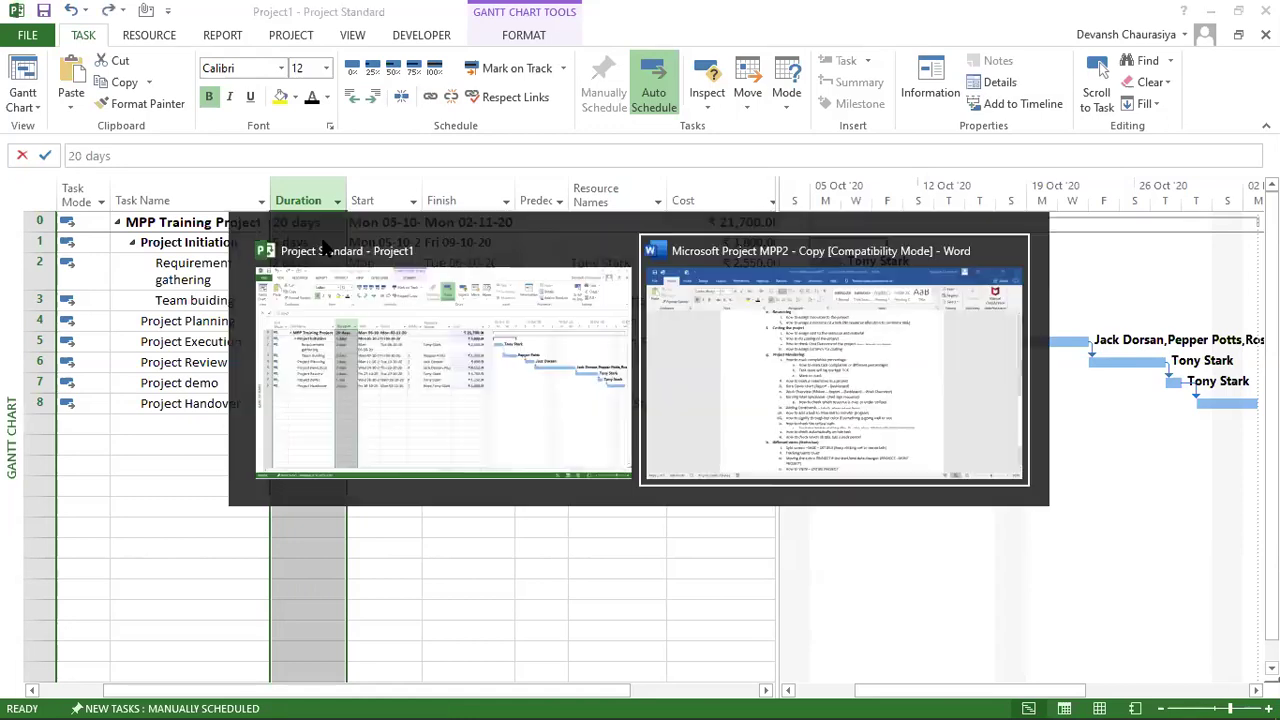
drag(473, 314, 710, 310)
key(alt+Tab)
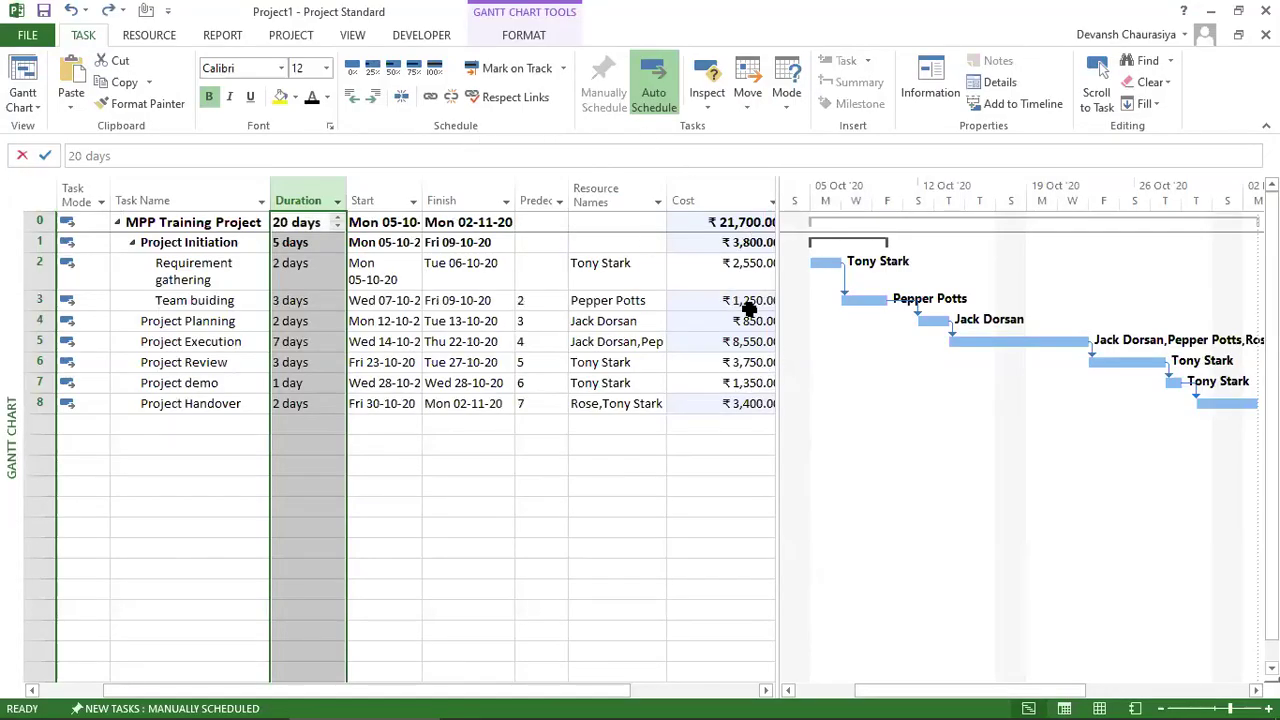
drag(777, 310, 650, 308)
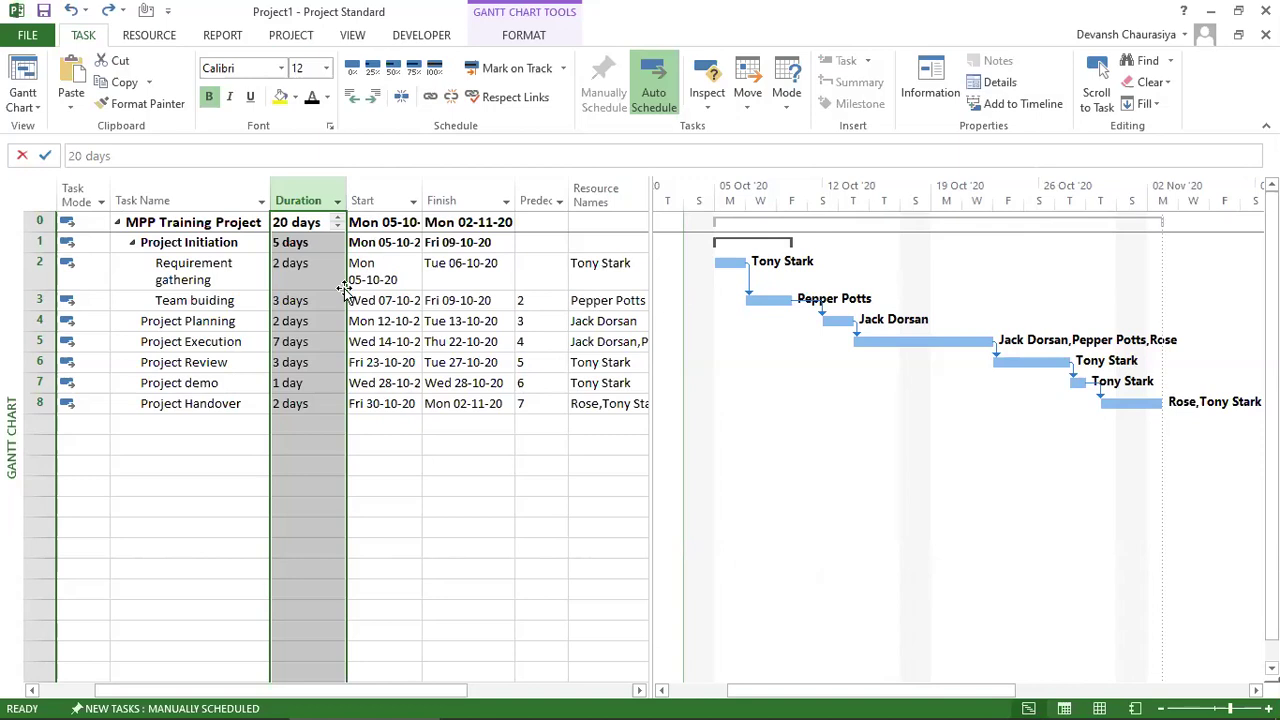
click(192, 272)
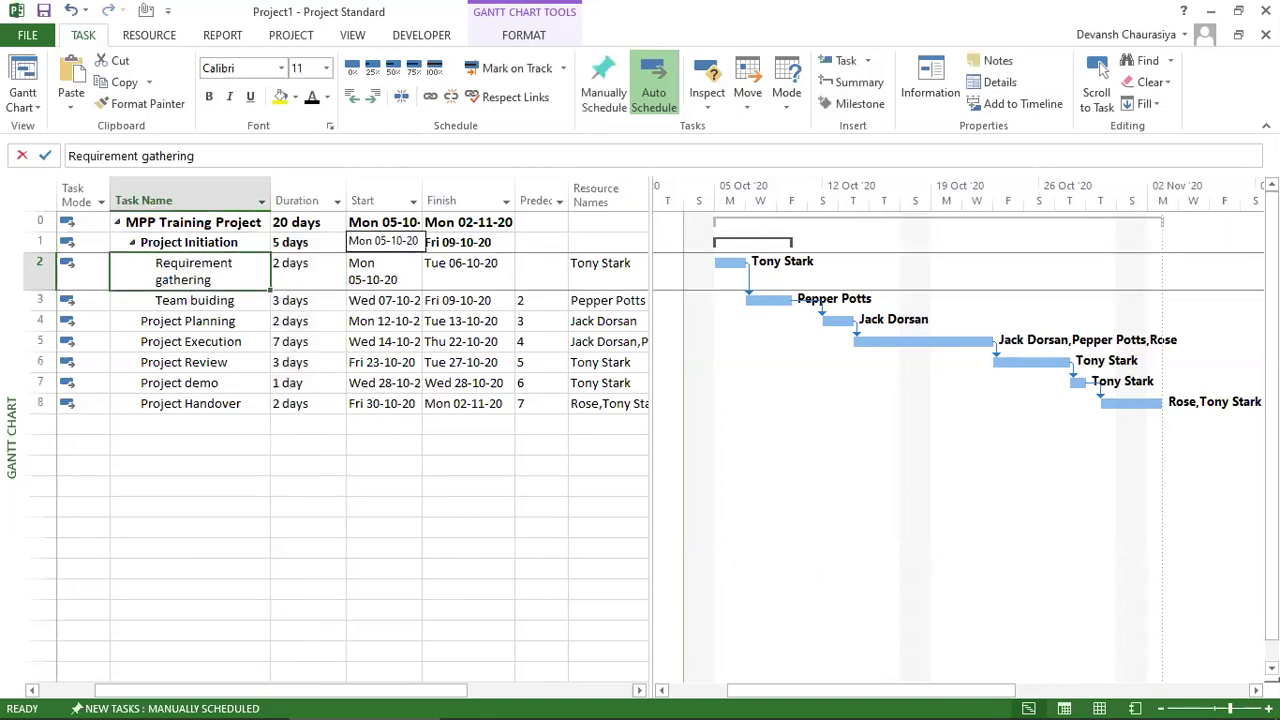
Step: Mark Requirement gathering 25% then 50% complete, checking the Word notes in between
click(33, 265)
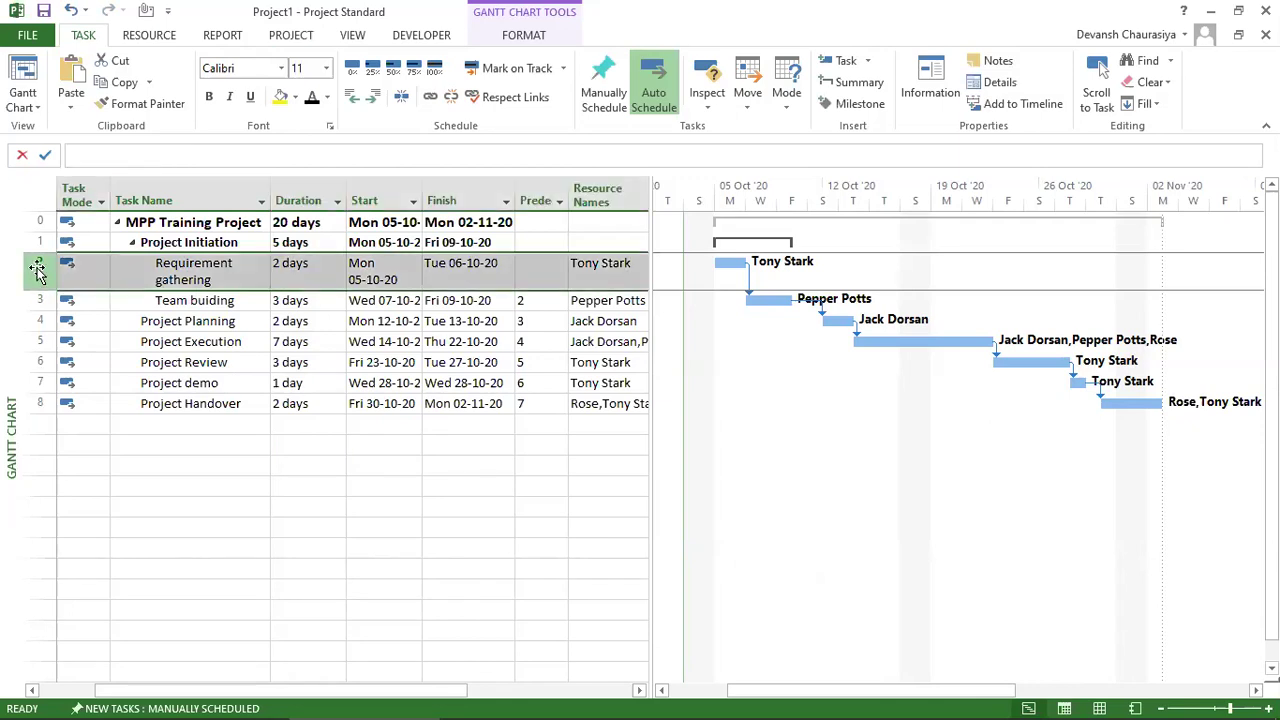
click(373, 72)
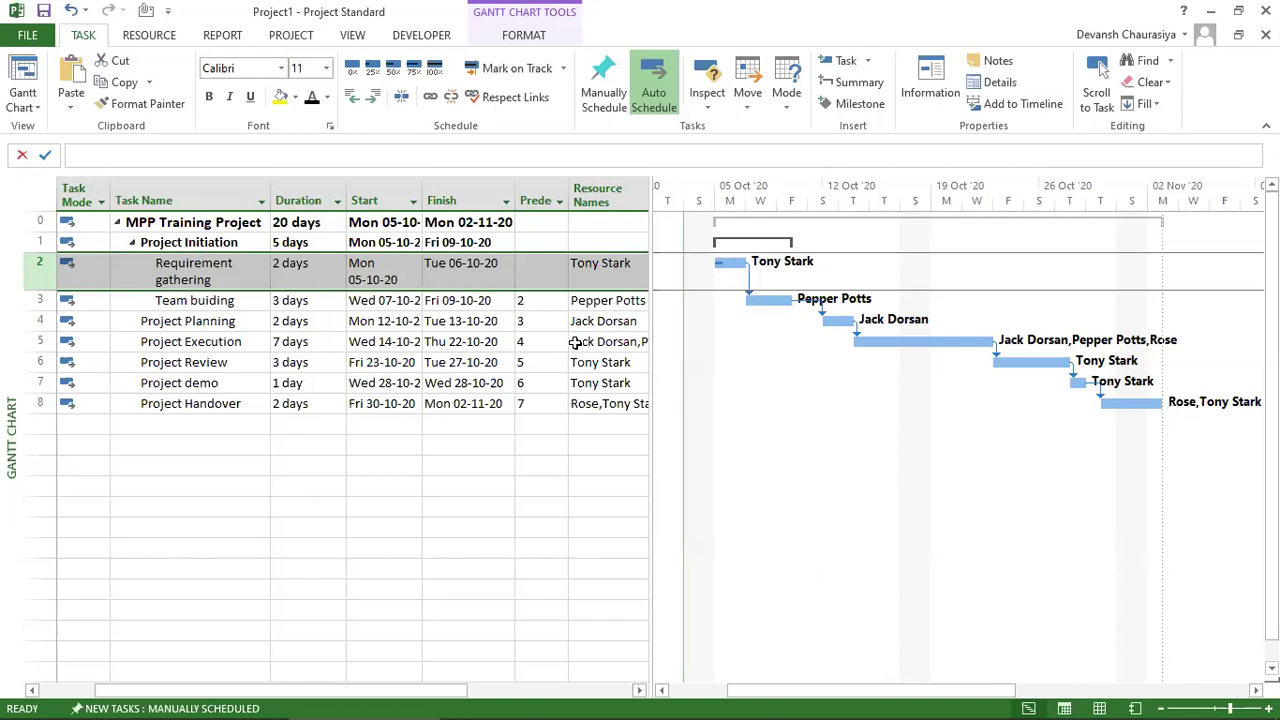
click(393, 70)
key(alt+Tab)
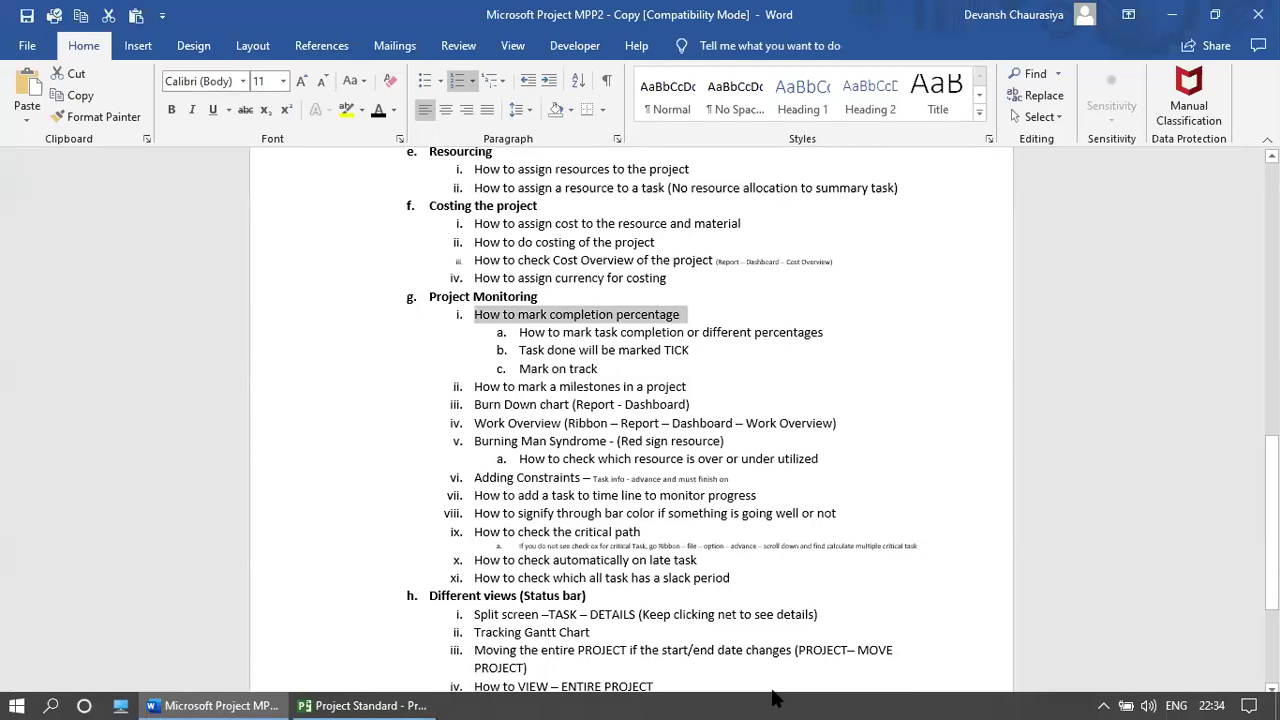
click(592, 420)
key(alt+Tab)
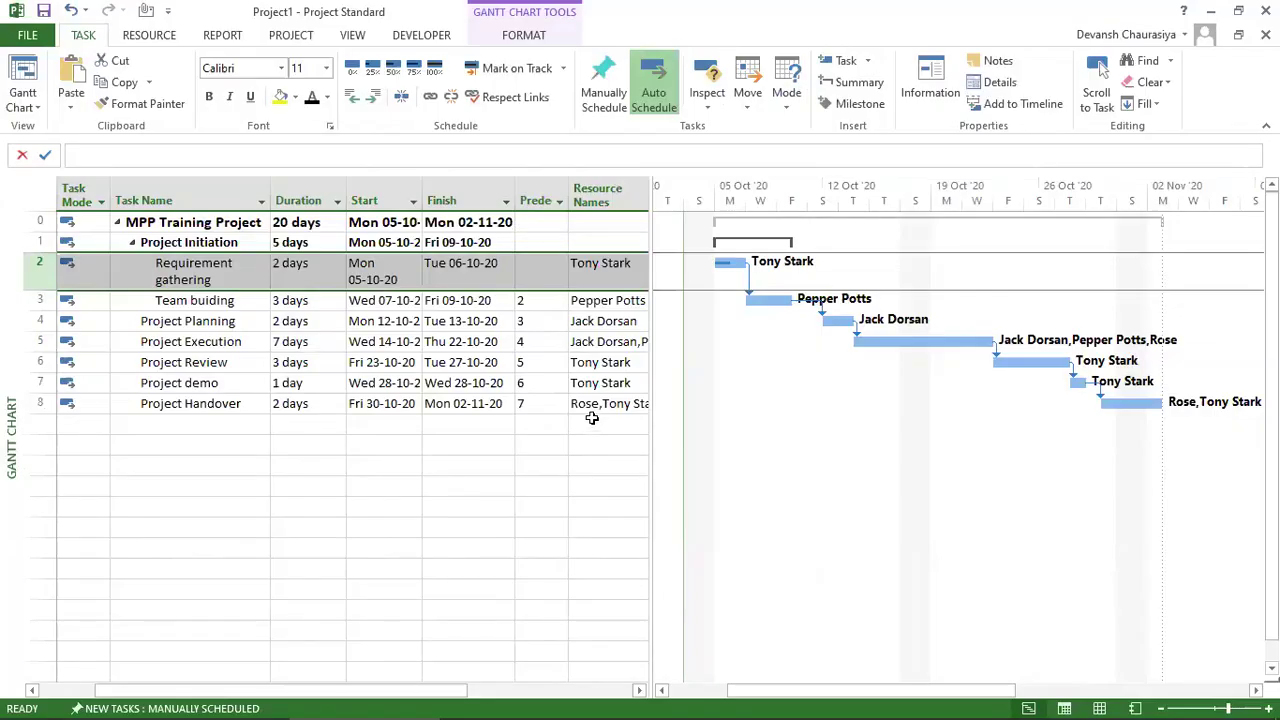
click(618, 379)
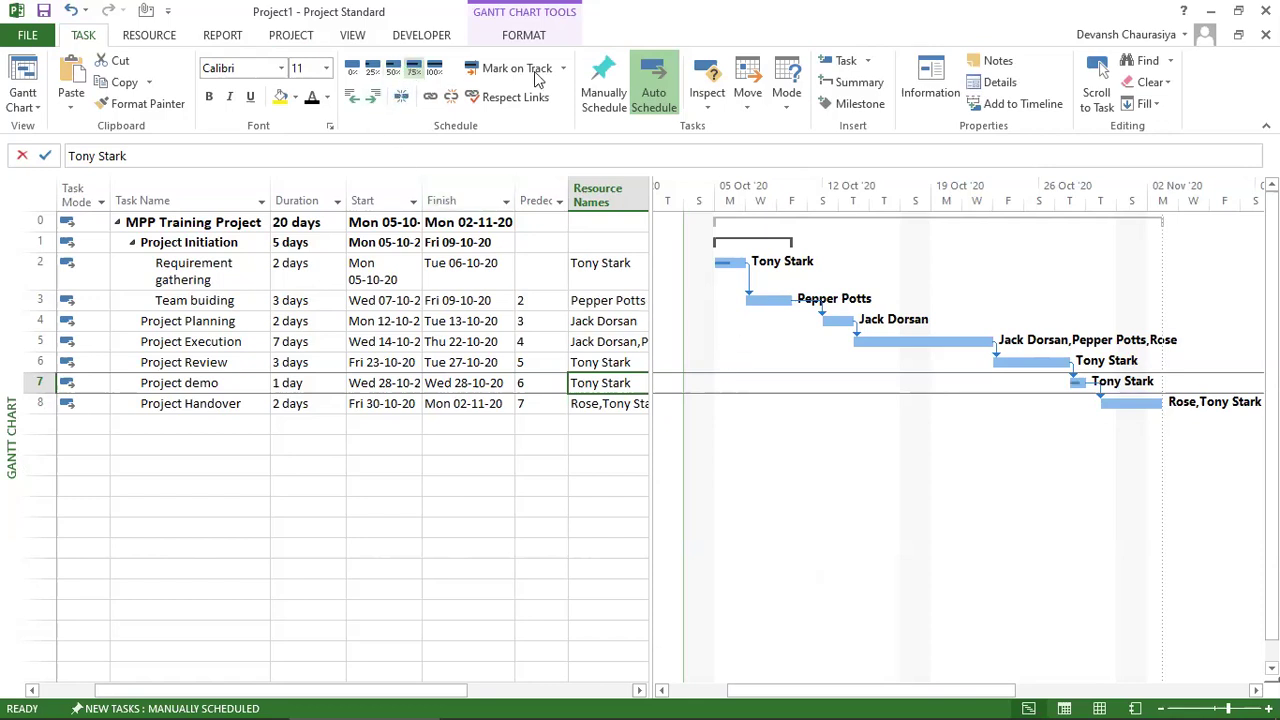
Step: Reselect the Requirement gathering task, restoring the accidentally hidden indicators column
click(58, 267)
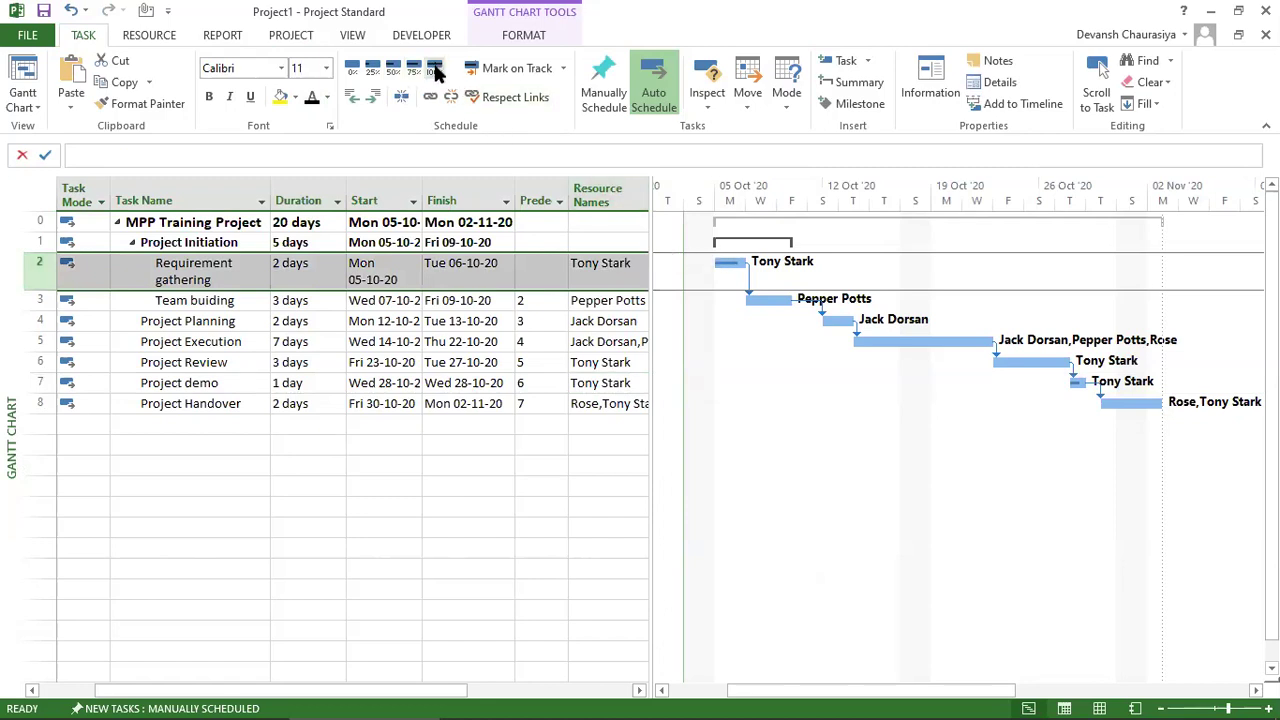
click(100, 282)
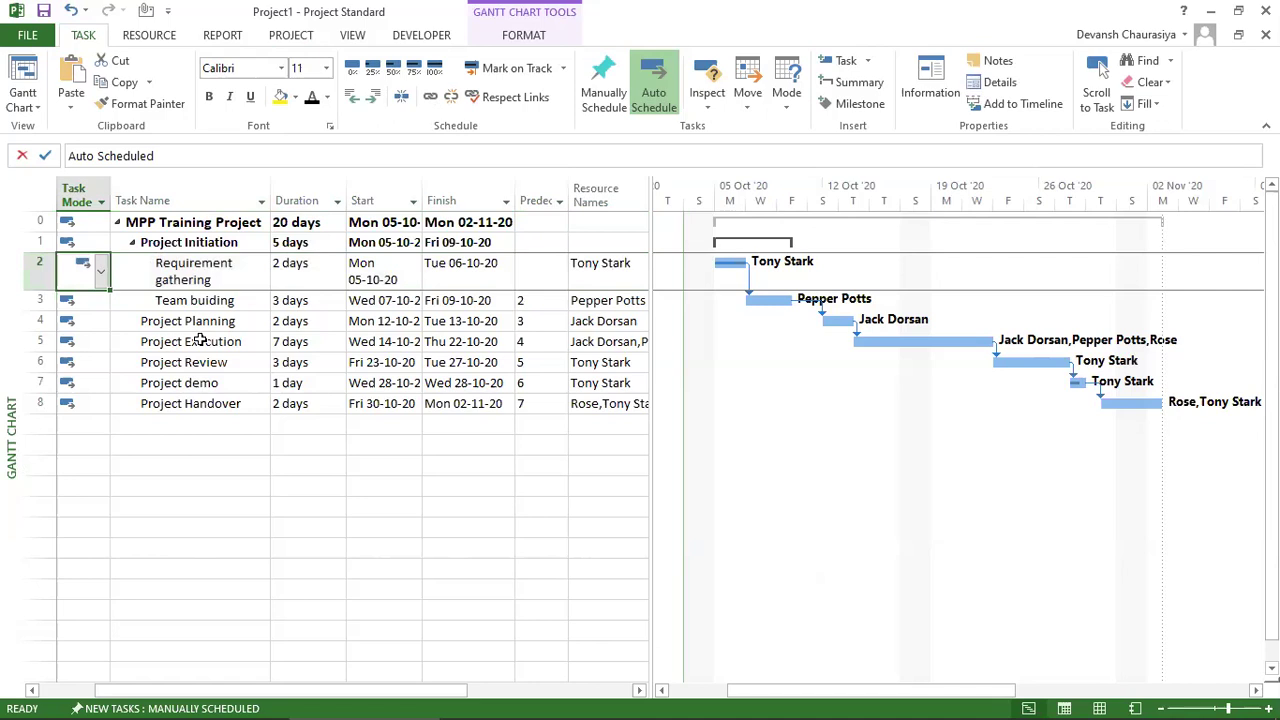
click(240, 362)
key(ctrl+z)
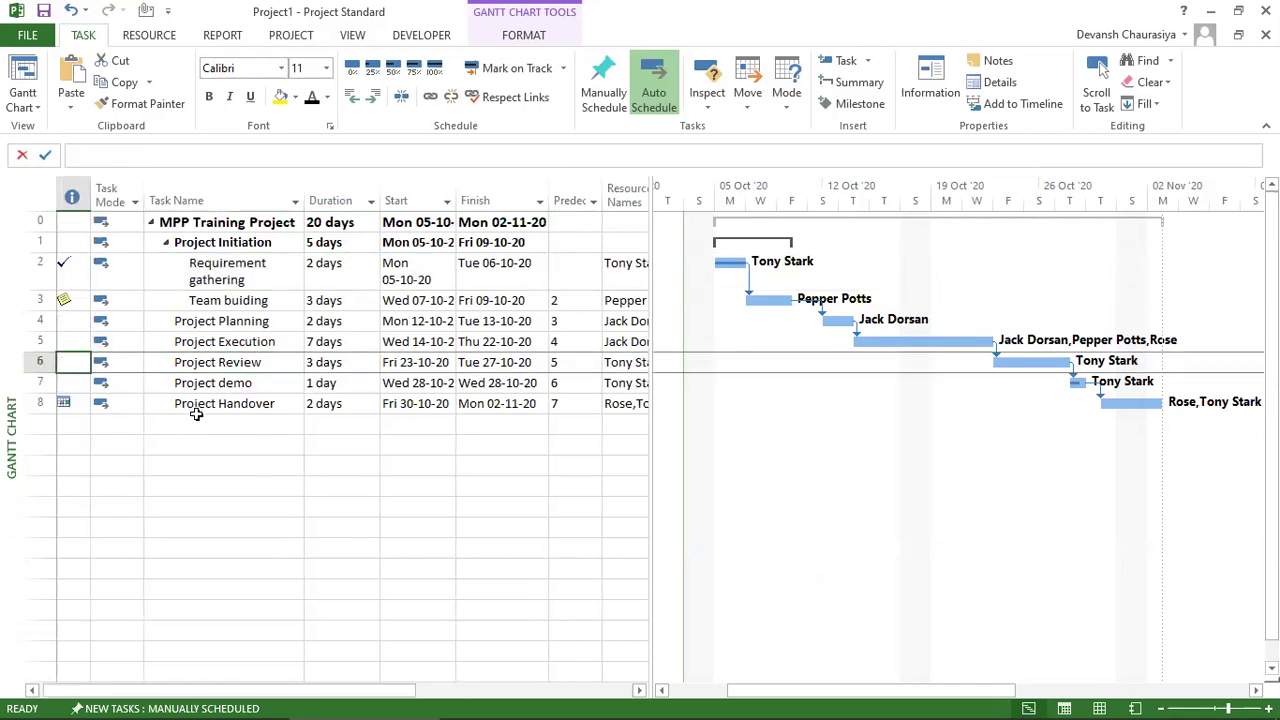
click(74, 274)
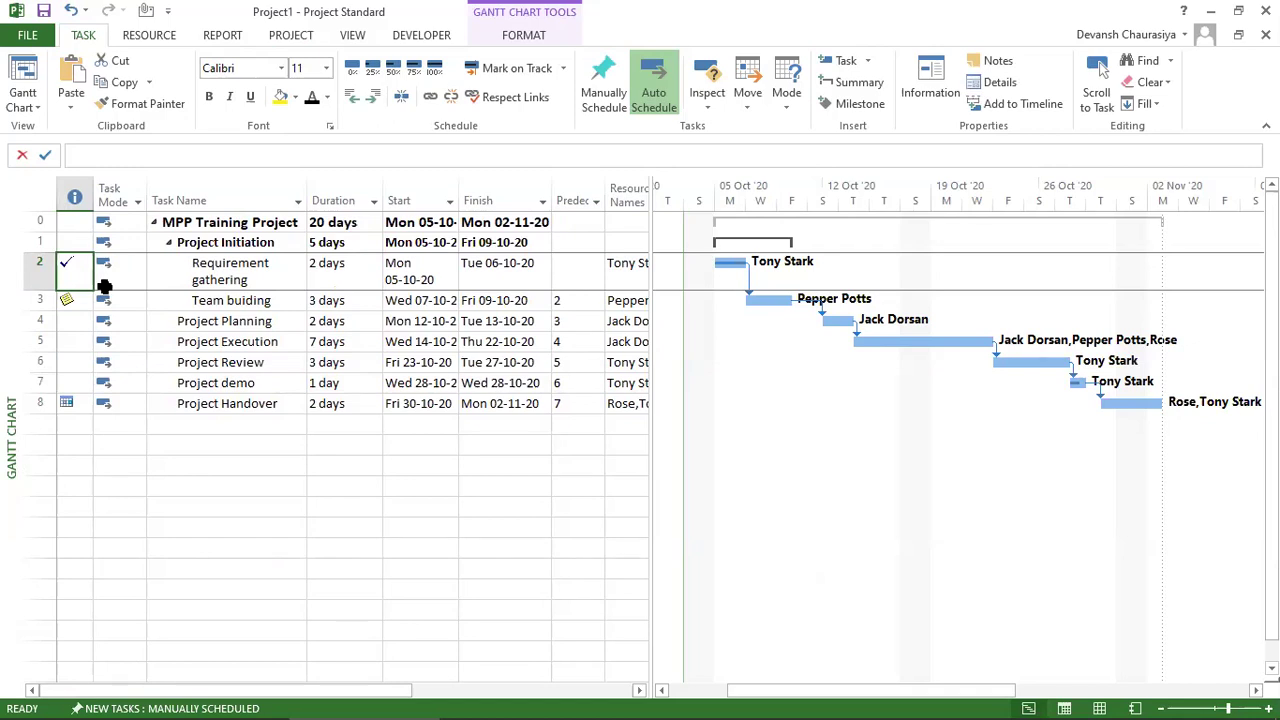
click(76, 275)
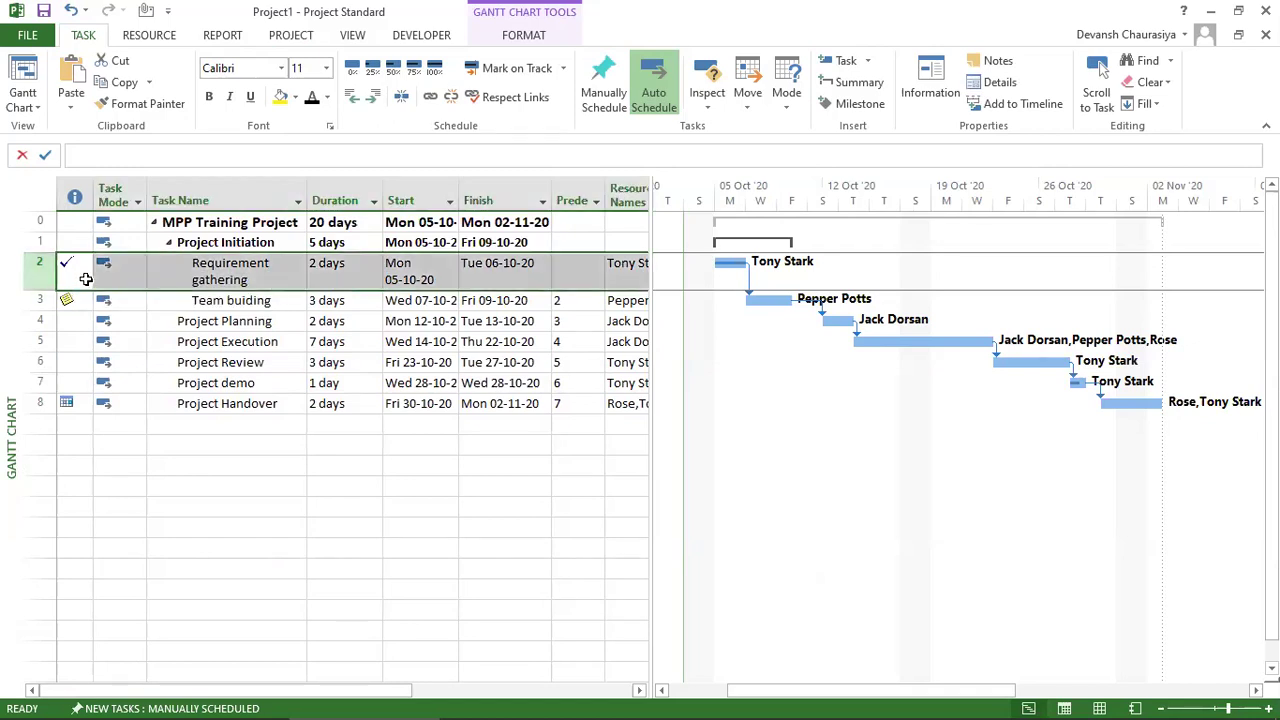
Step: Set Requirement gathering to 75%, 100%, then back to 0%, and select task rows 2–8
click(415, 69)
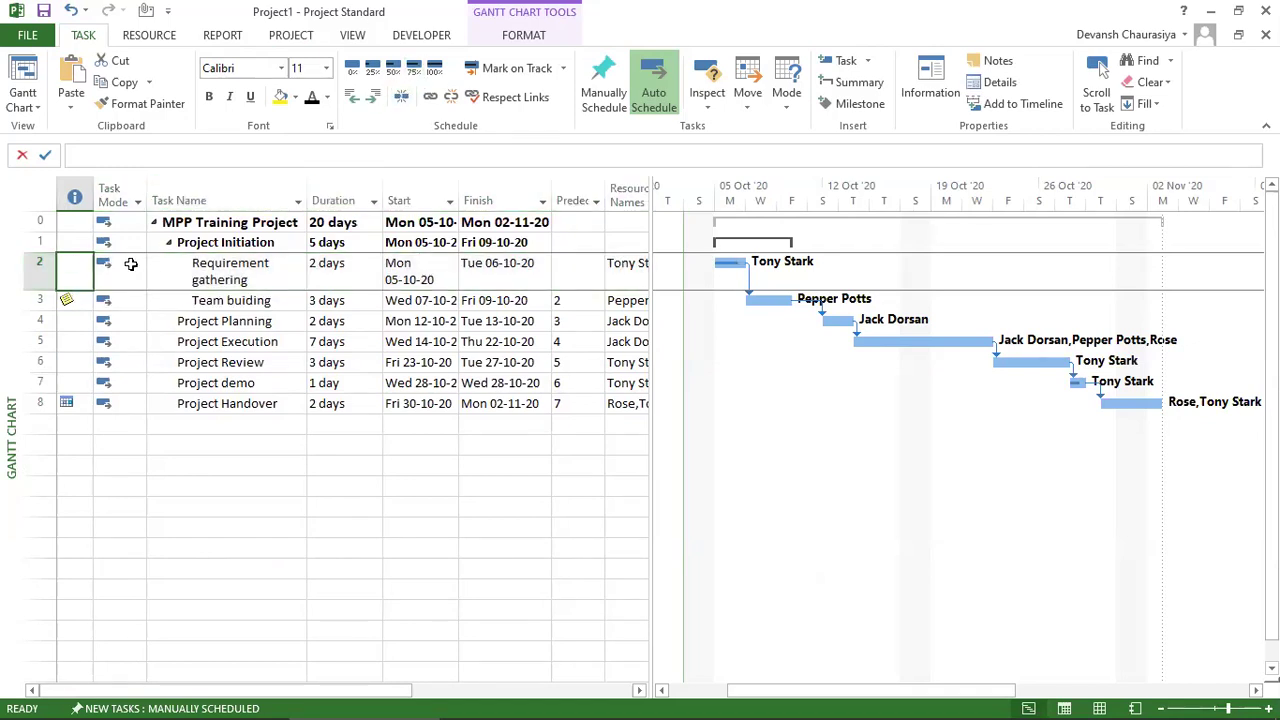
click(434, 68)
click(350, 70)
click(38, 266)
drag(38, 266, 38, 403)
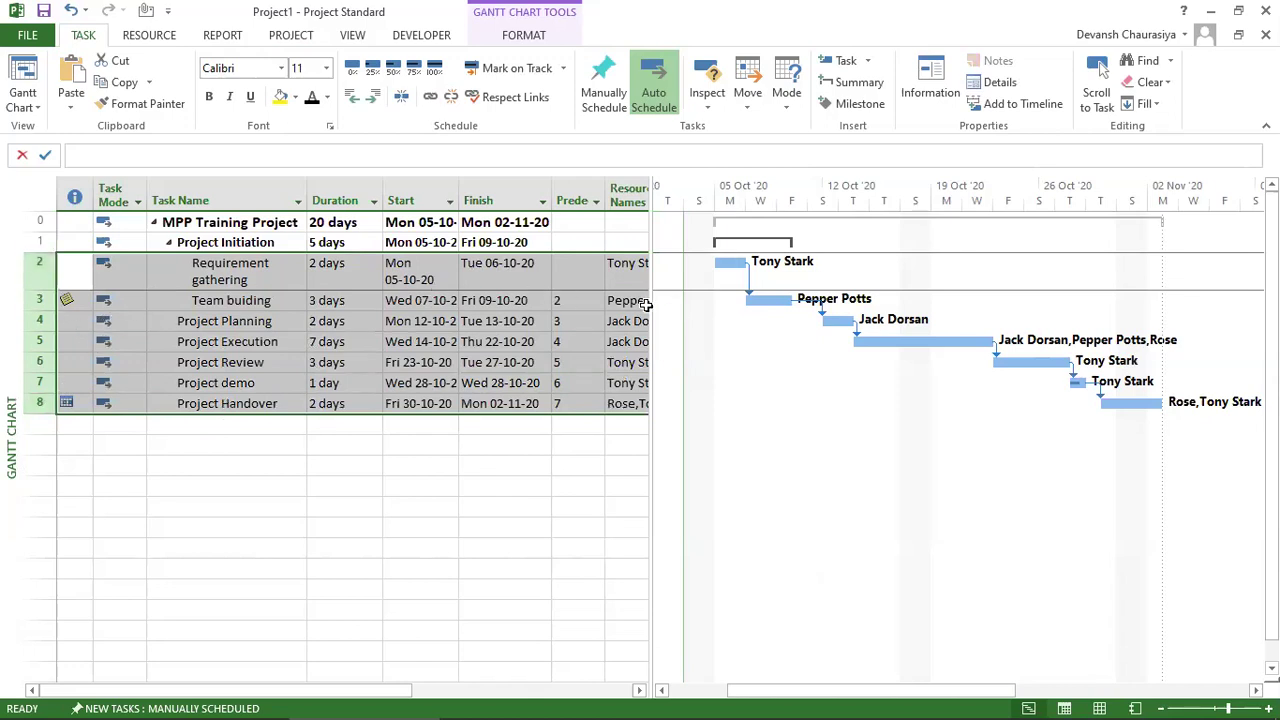
Step: Widen the task table and set Requirement gathering to 50% complete, then recheck its details
drag(651, 306, 699, 310)
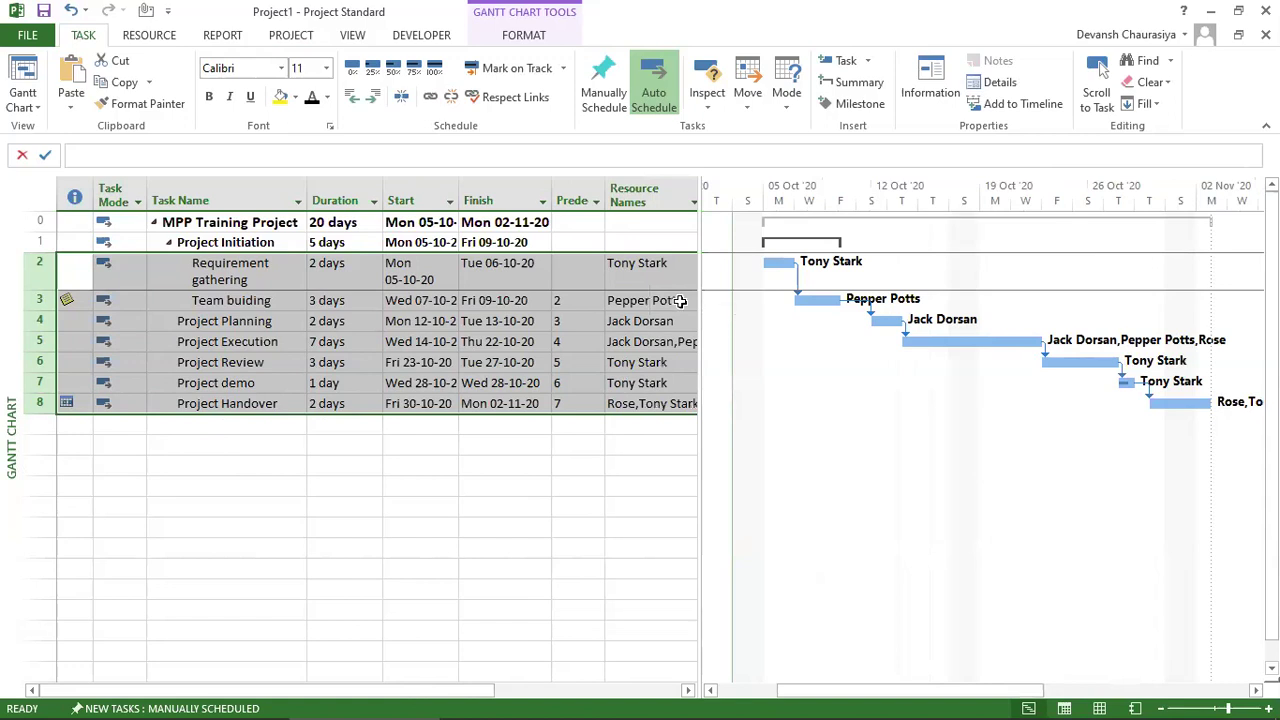
double_click(225, 270)
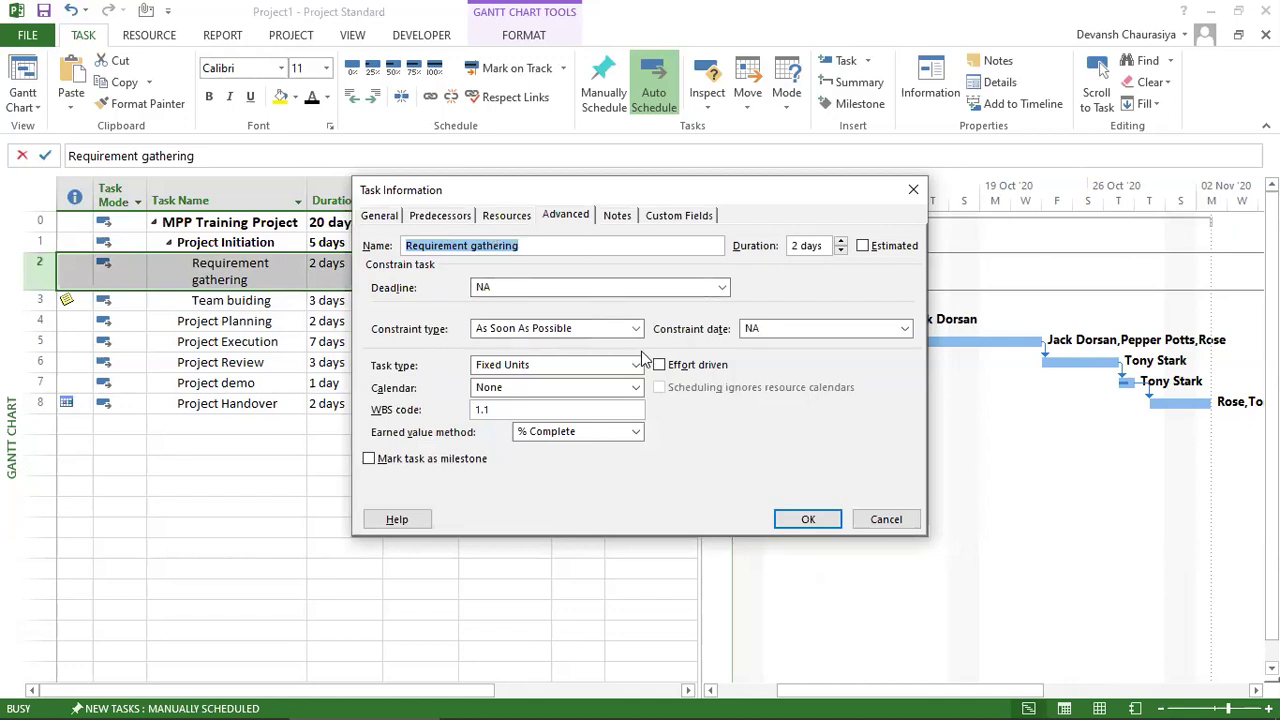
click(574, 431)
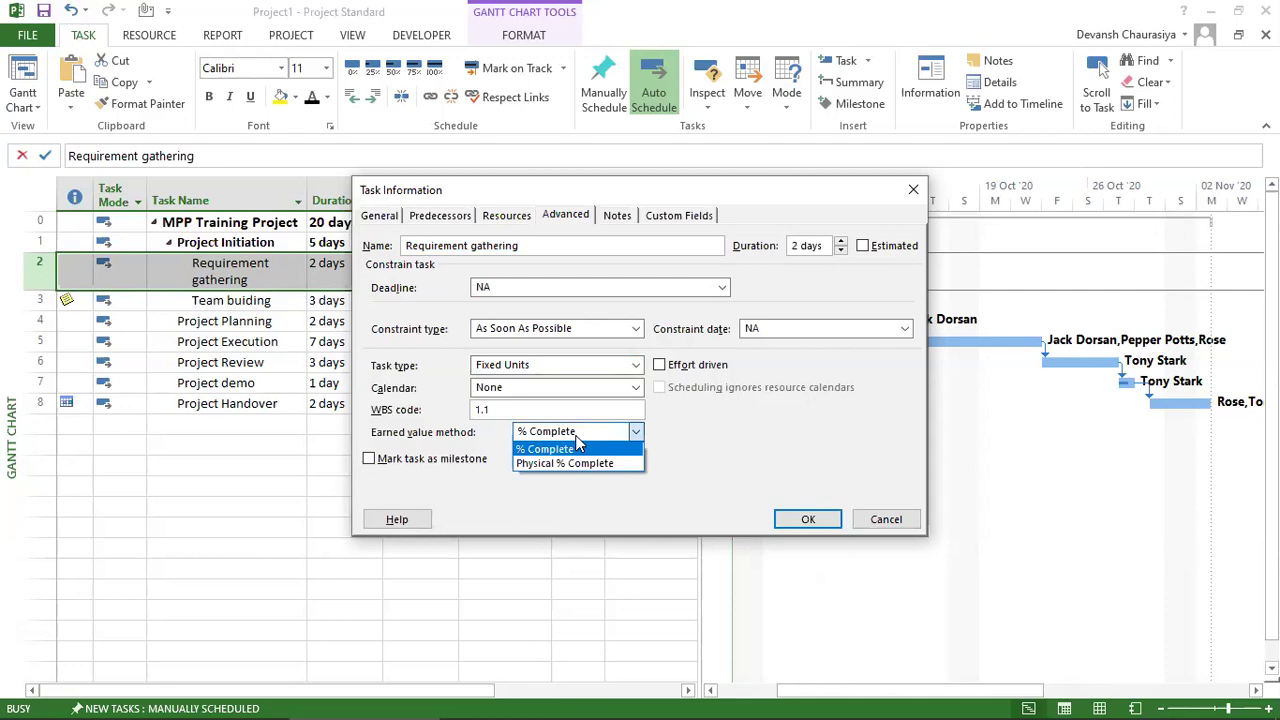
click(575, 440)
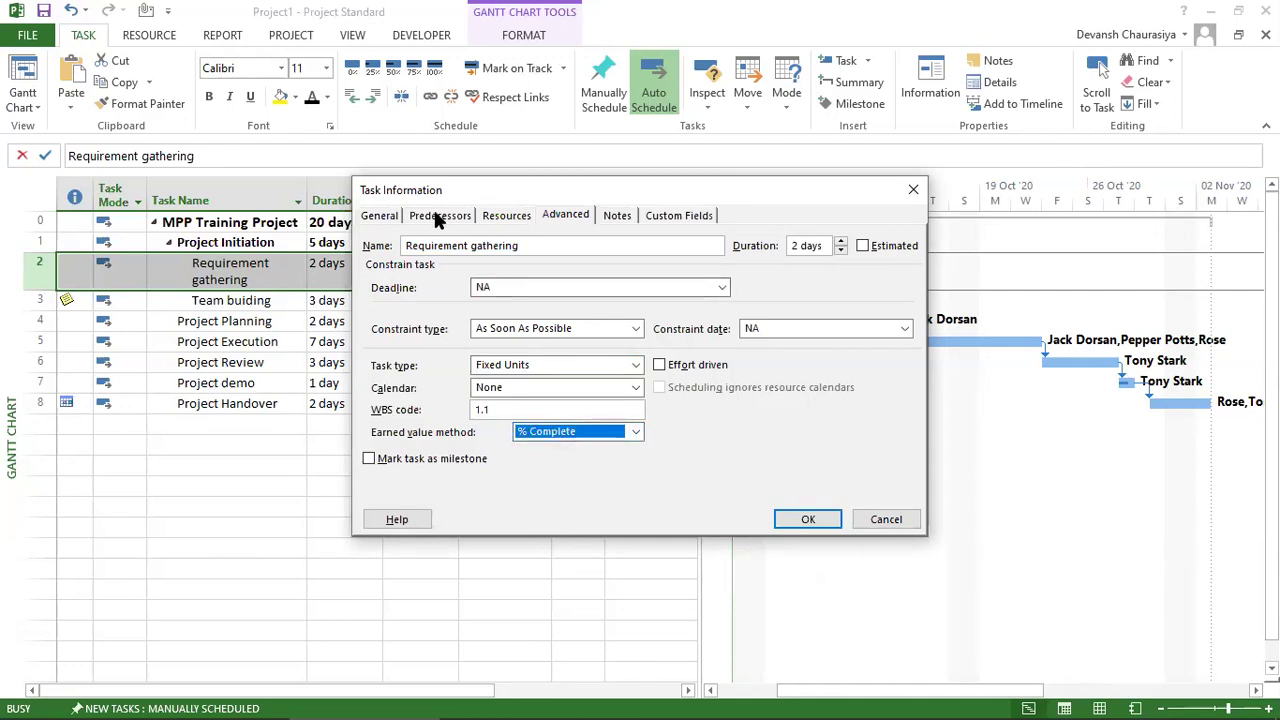
click(378, 216)
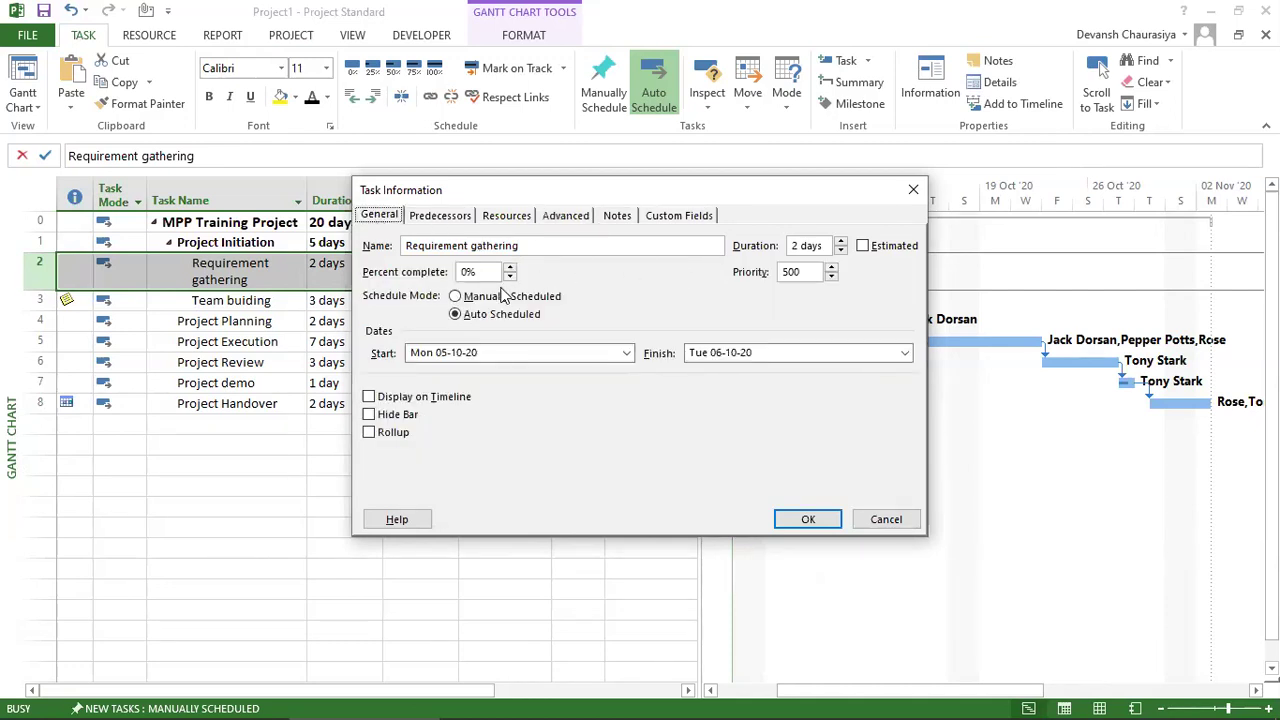
click(467, 272)
click(808, 518)
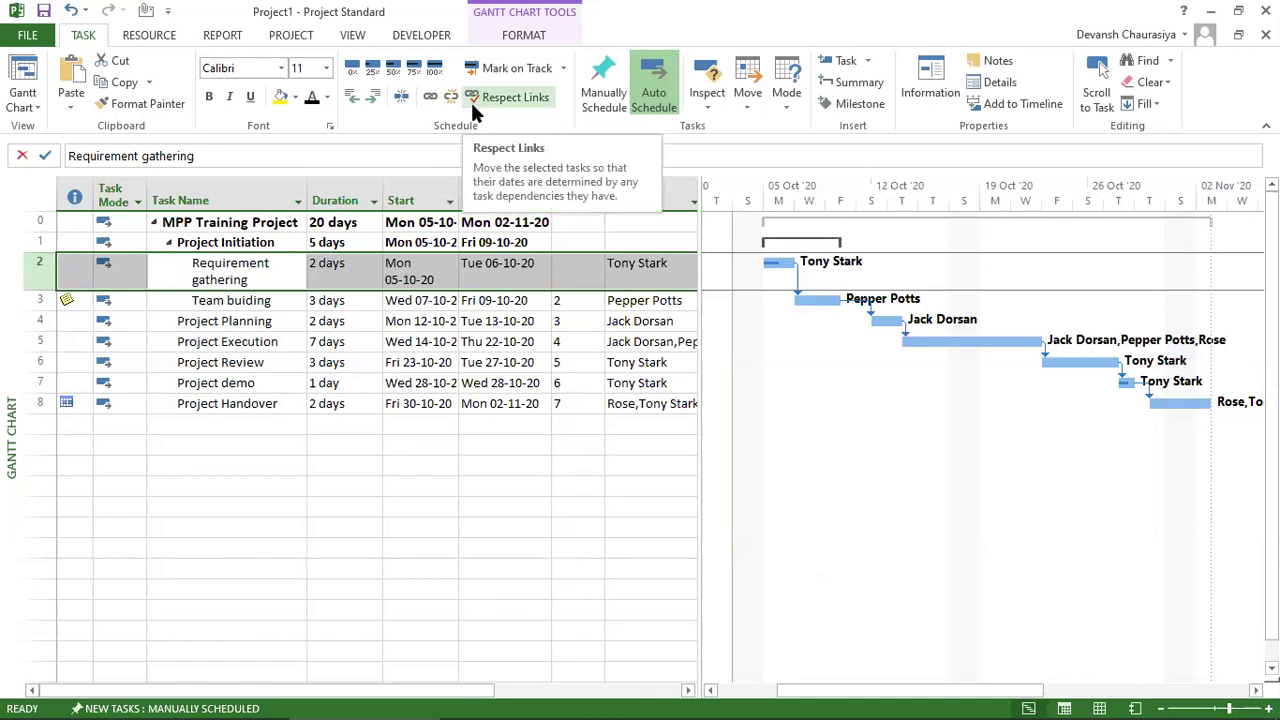
double_click(261, 267)
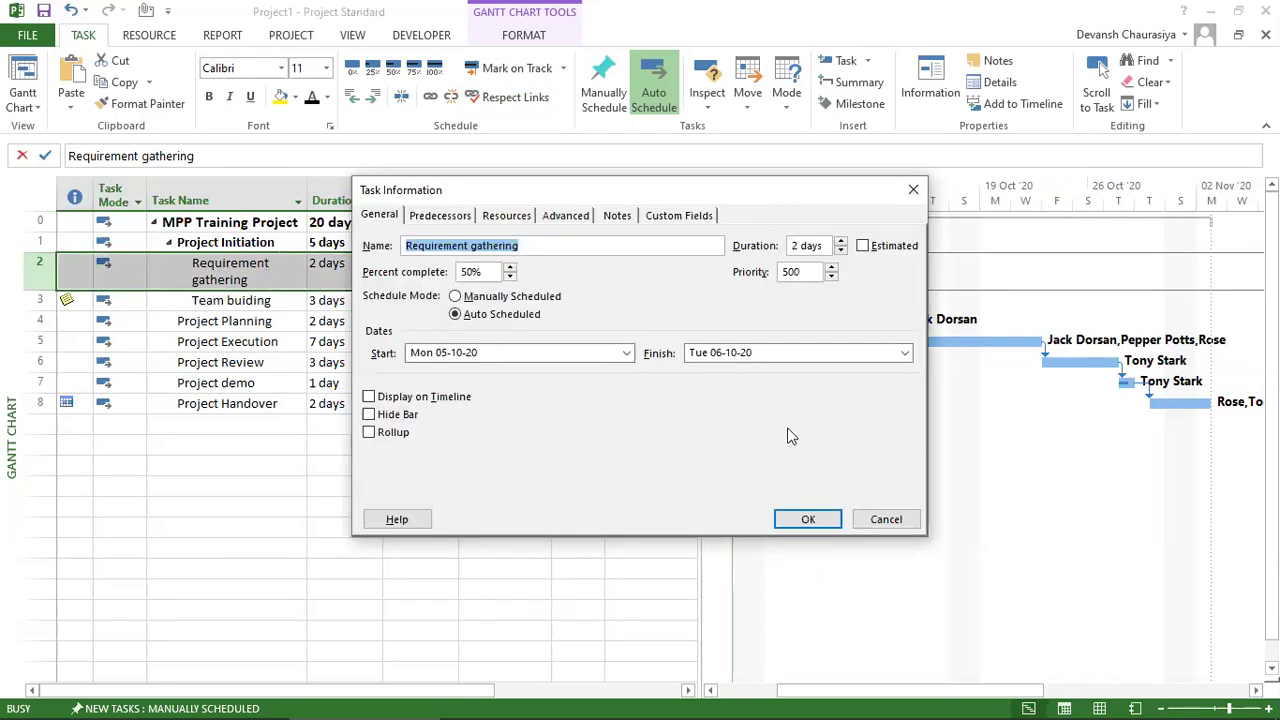
click(884, 519)
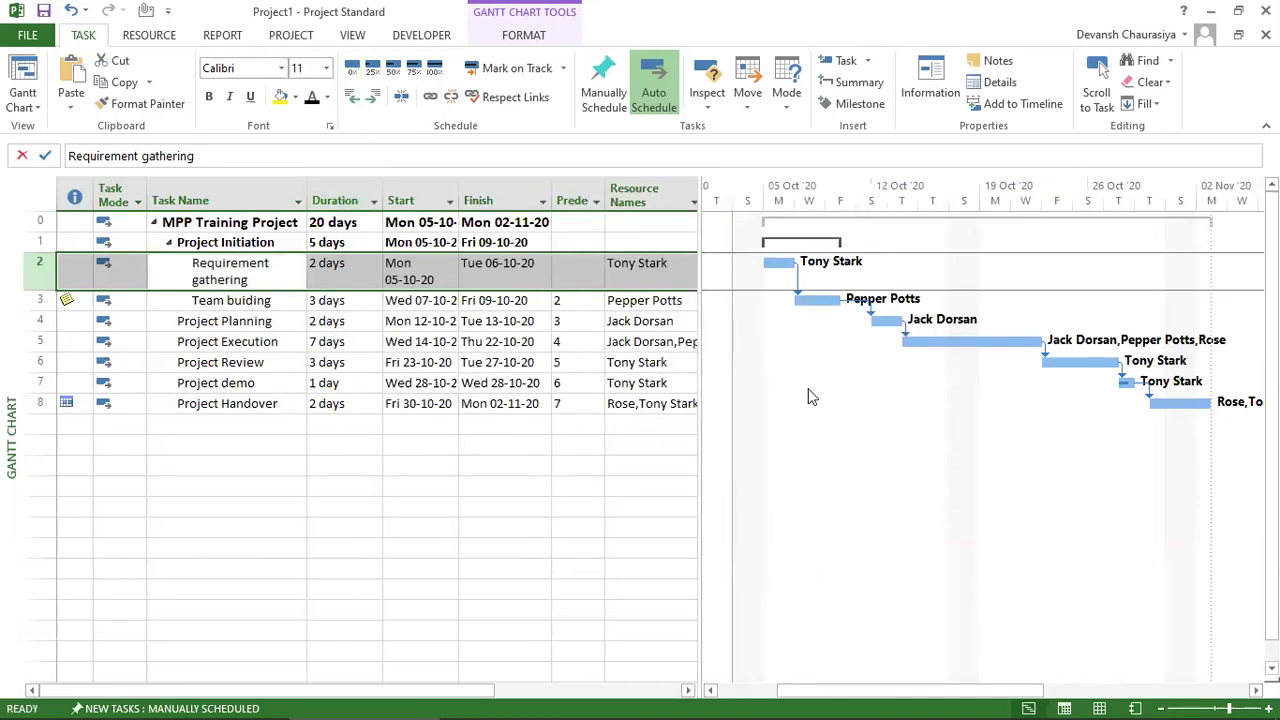
Step: Select the completion-percentage and milestone items in the Word notes, then select the Team buiding row
key(alt+Tab)
drag(512, 328, 690, 388)
key(alt+Tab)
click(232, 303)
click(36, 300)
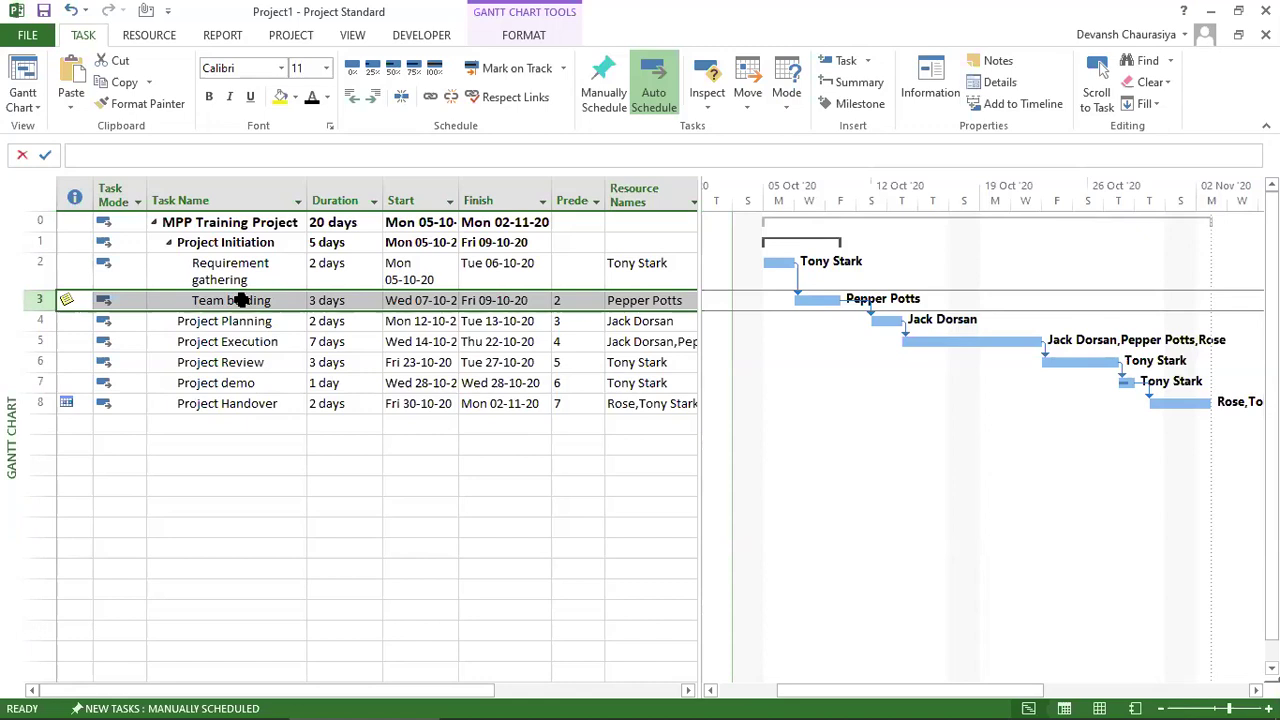
Step: Check Mark task as milestone on Team buiding's Advanced task settings, reapplying it to confirm
double_click(38, 302)
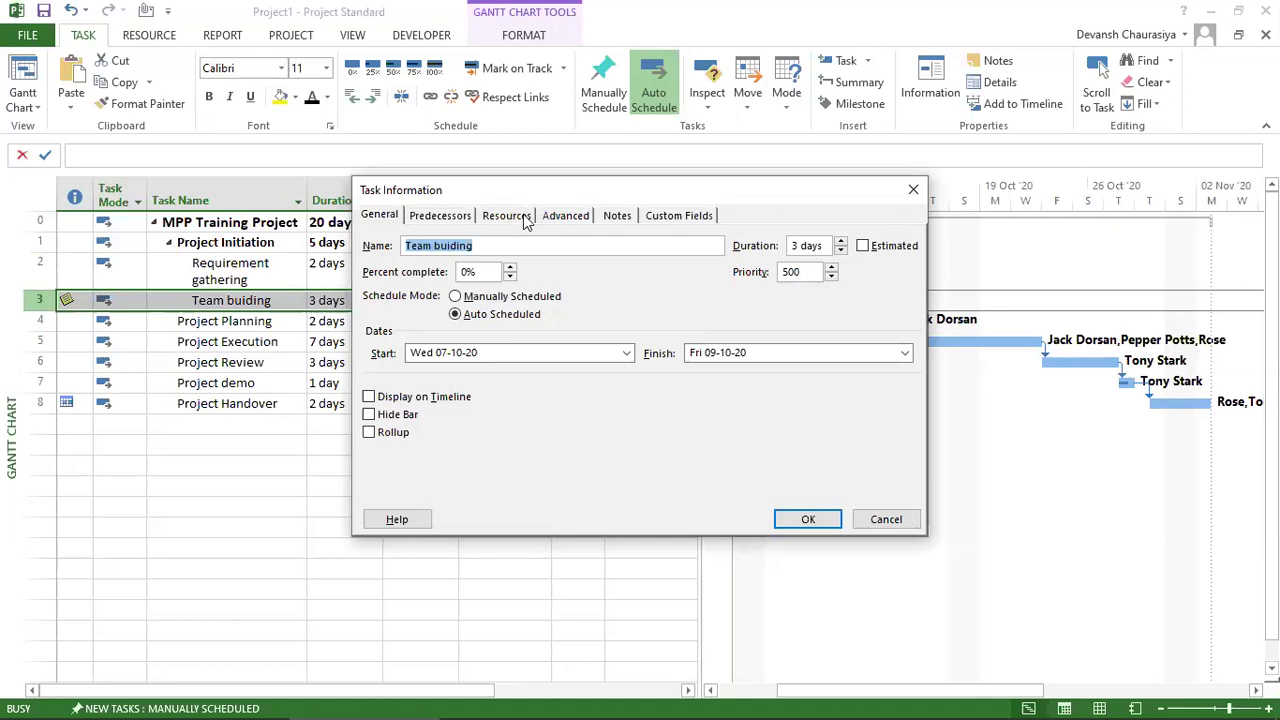
click(567, 216)
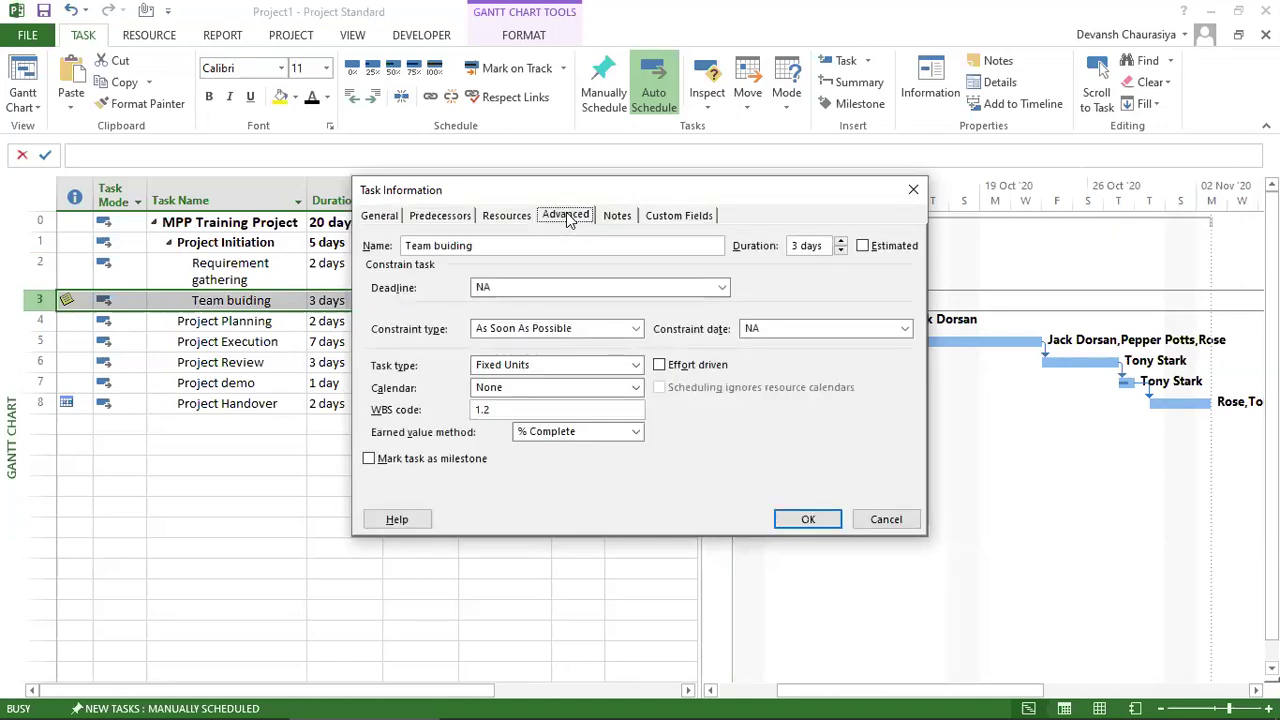
click(368, 459)
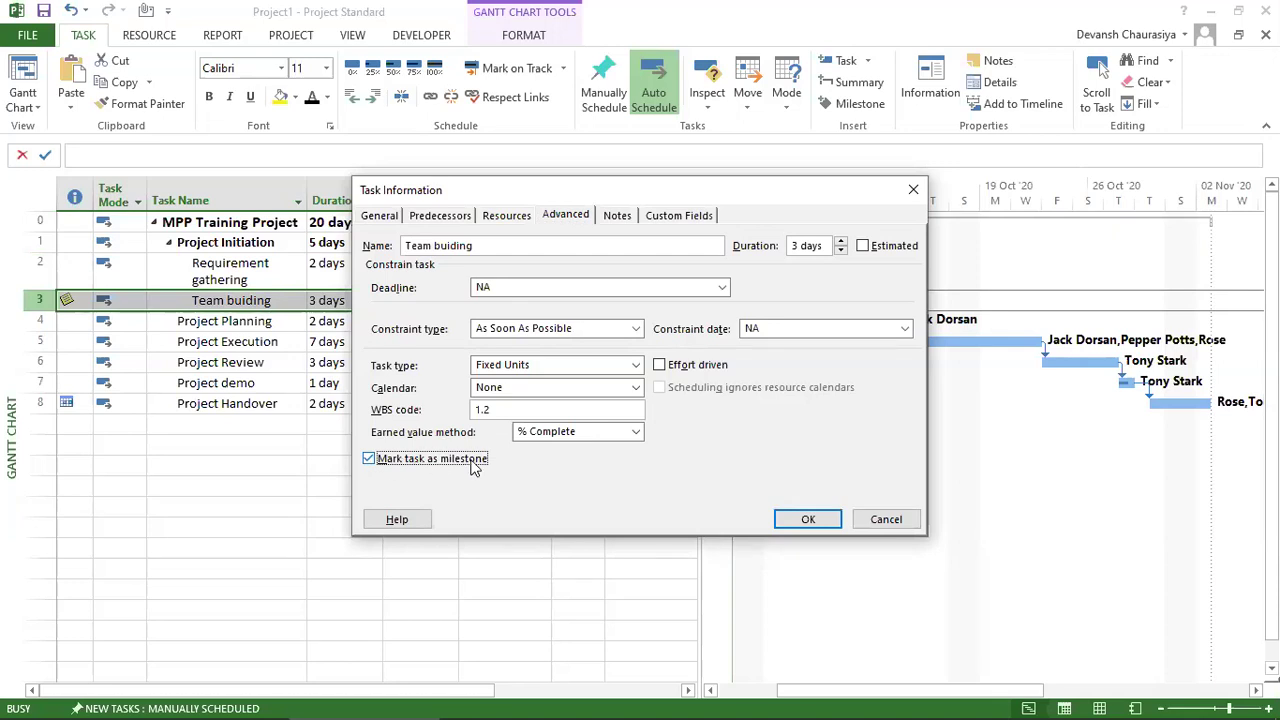
click(790, 521)
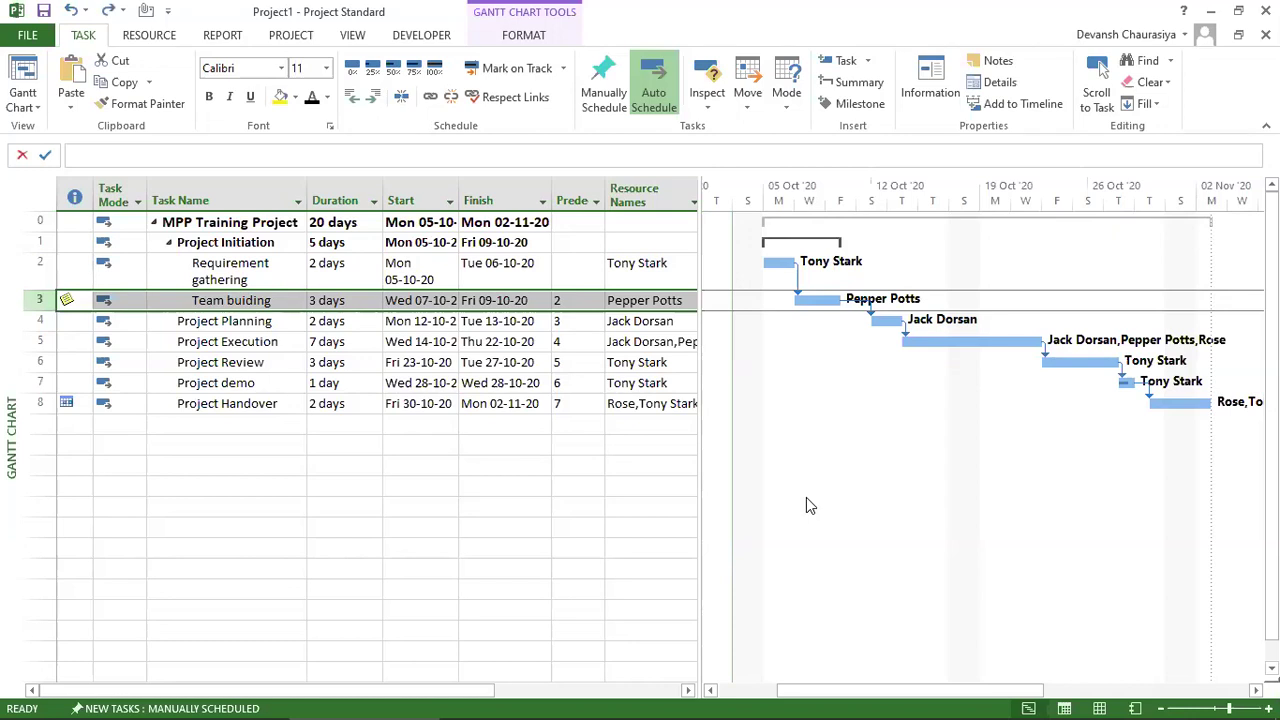
double_click(232, 300)
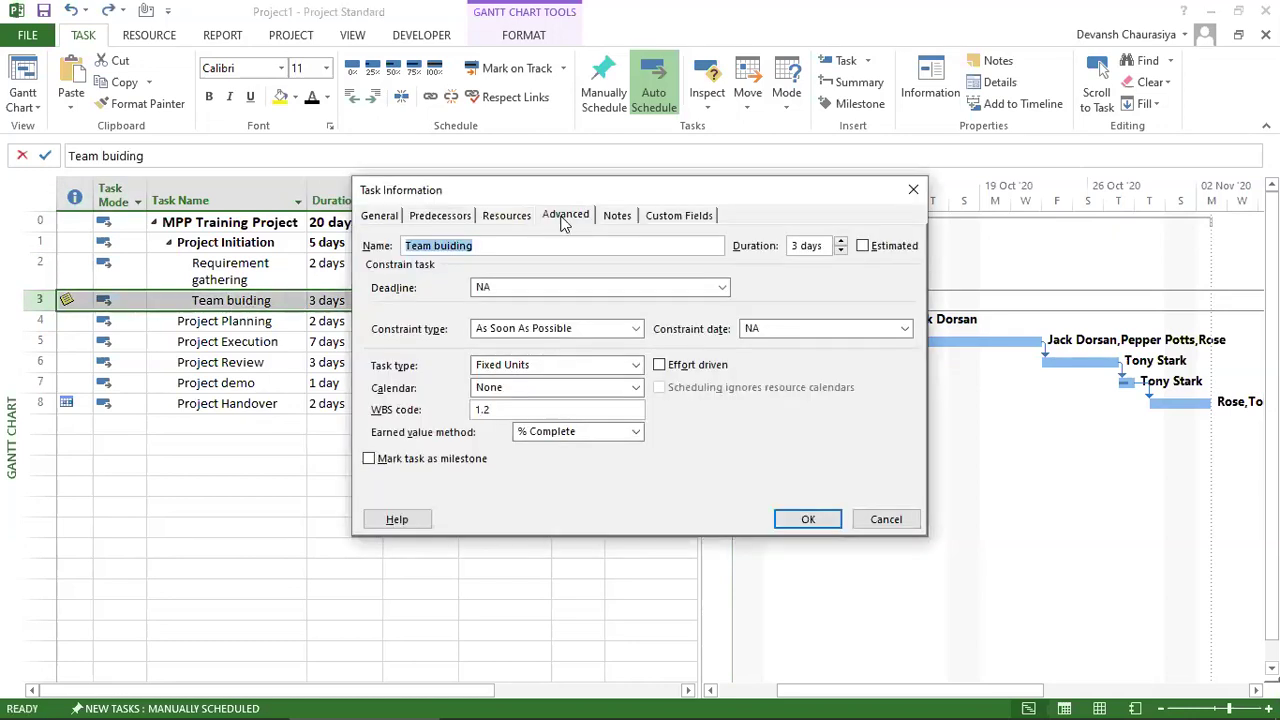
click(565, 218)
click(376, 460)
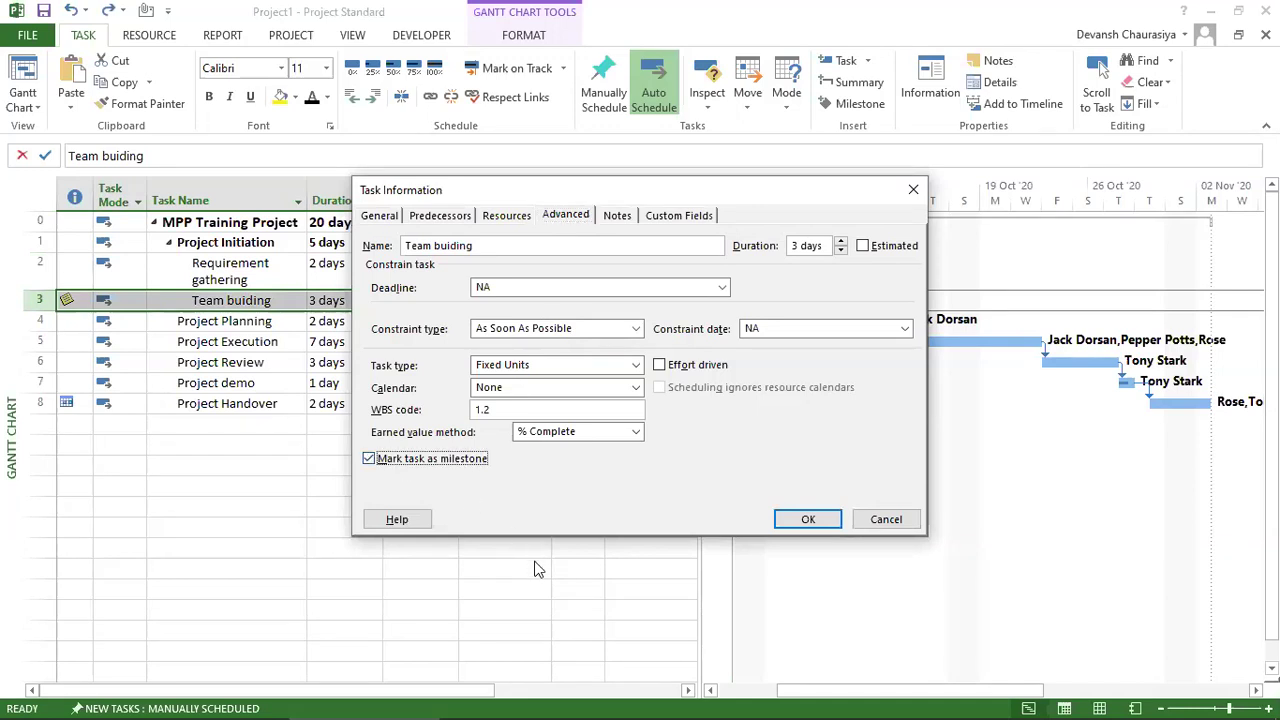
click(896, 518)
Step: Extend the Word notes selection to the Burn Down chart item, then bring up Project's report commands
key(alt+Tab)
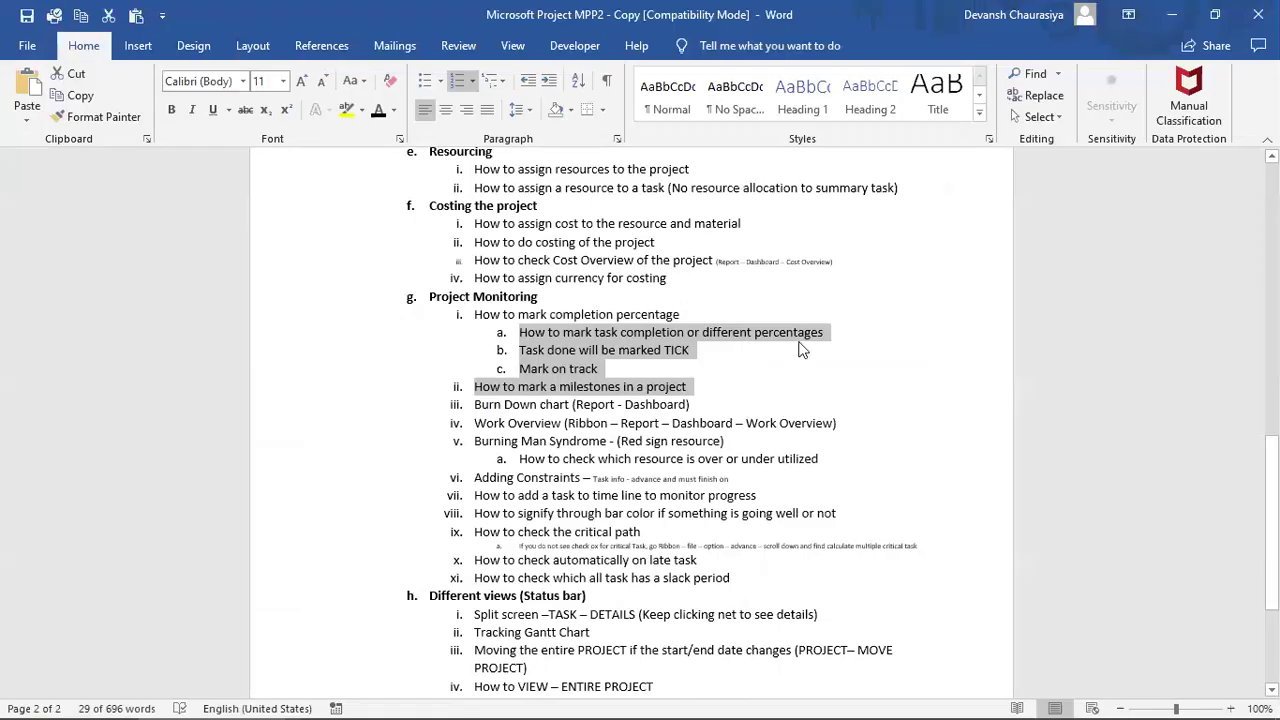
shift+click(690, 404)
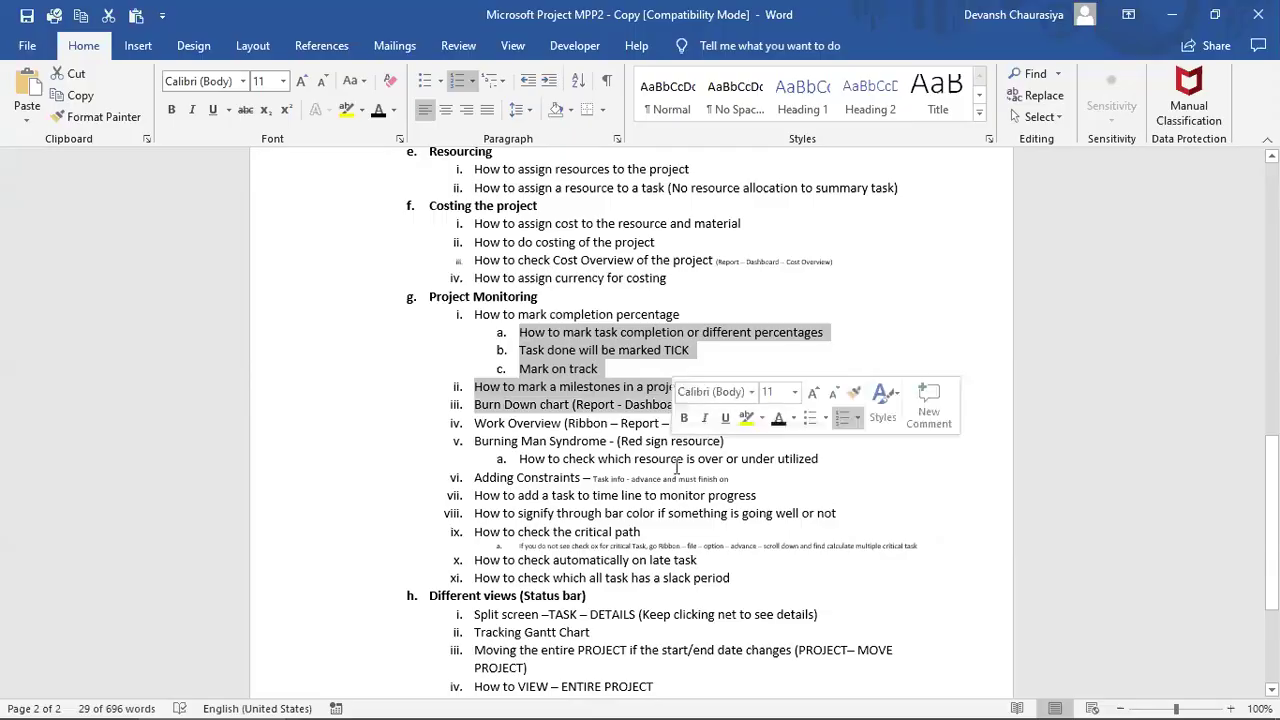
key(alt+Tab)
click(222, 35)
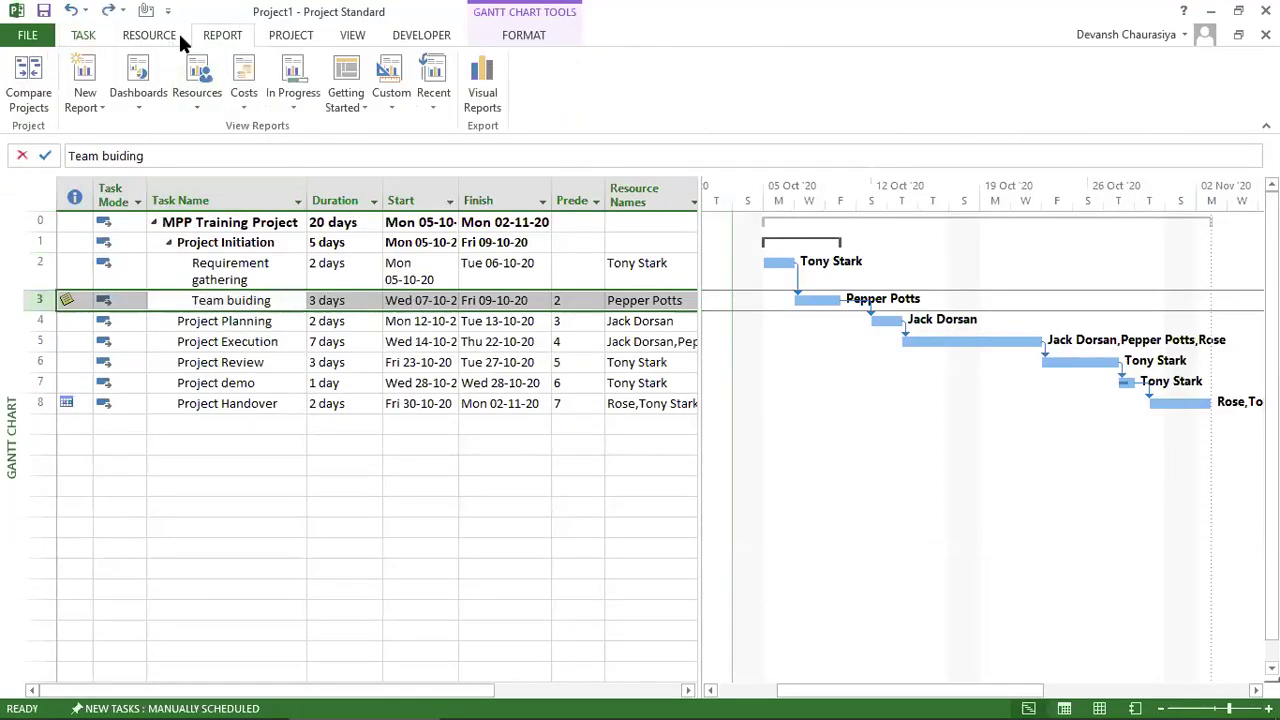
Step: Show the Burndown dashboard, then note Work Overview as the next topic and reopen the dashboards list
click(139, 105)
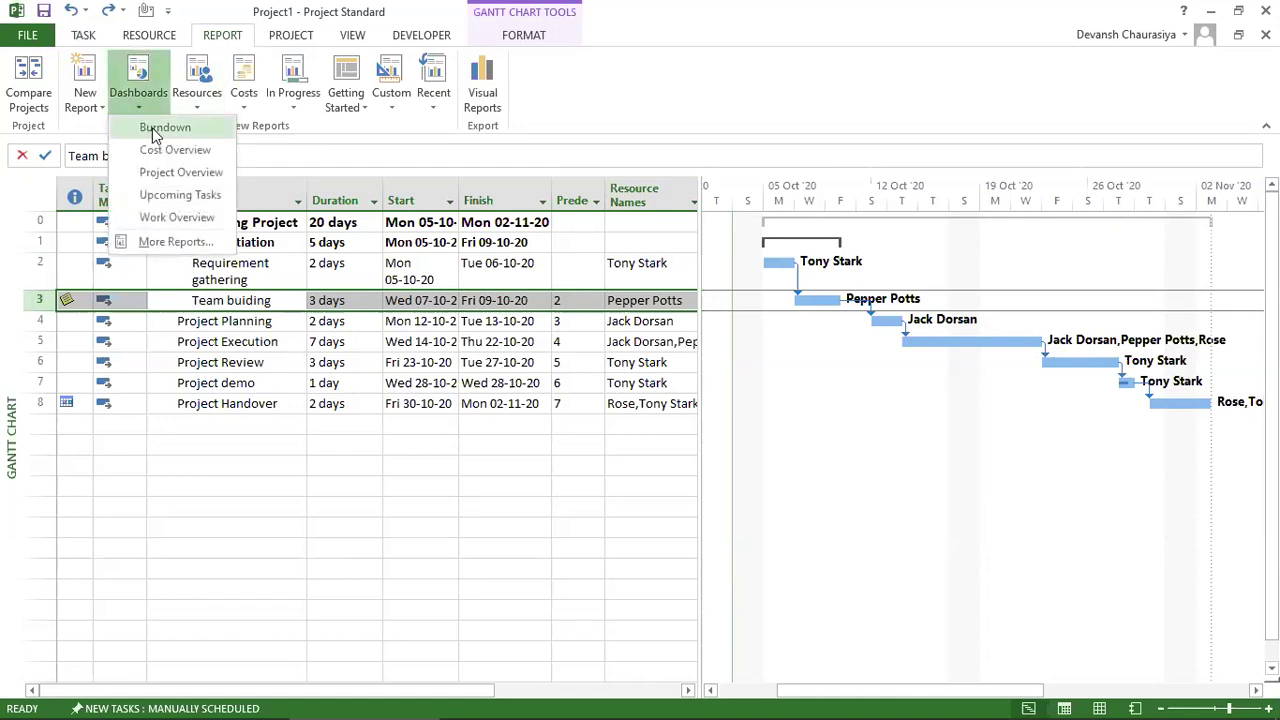
click(165, 128)
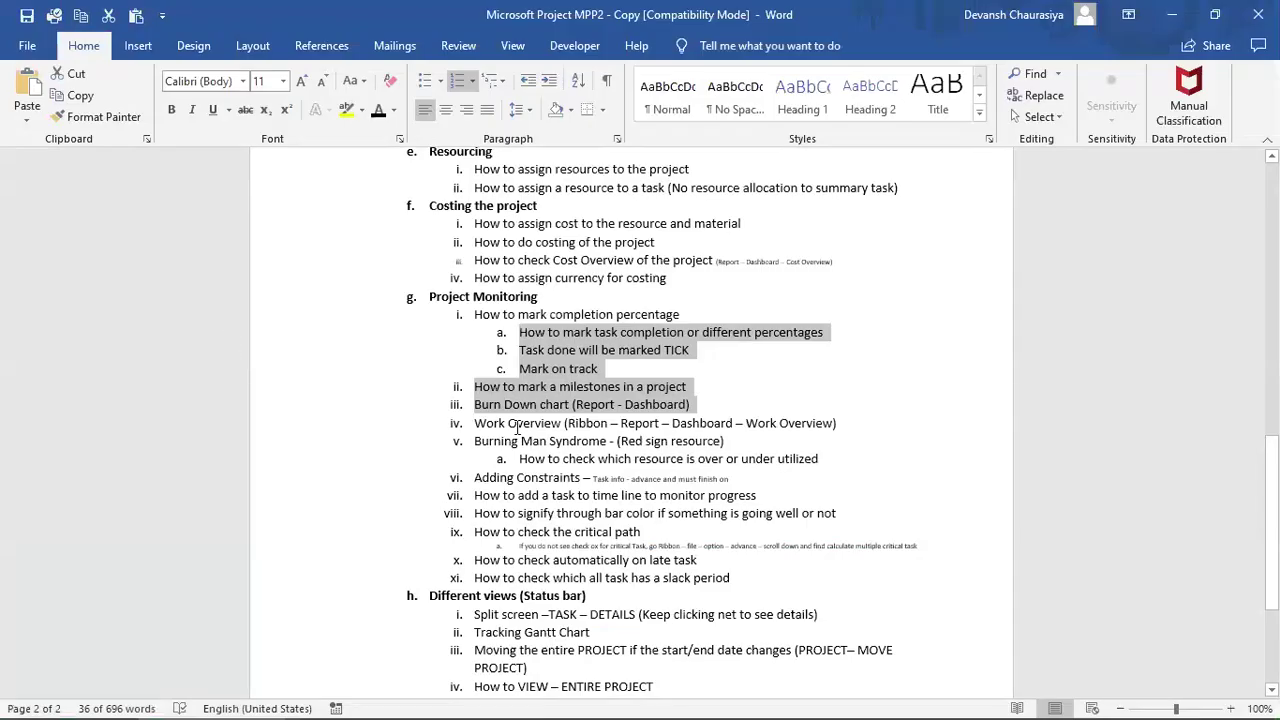
shift+click(836, 423)
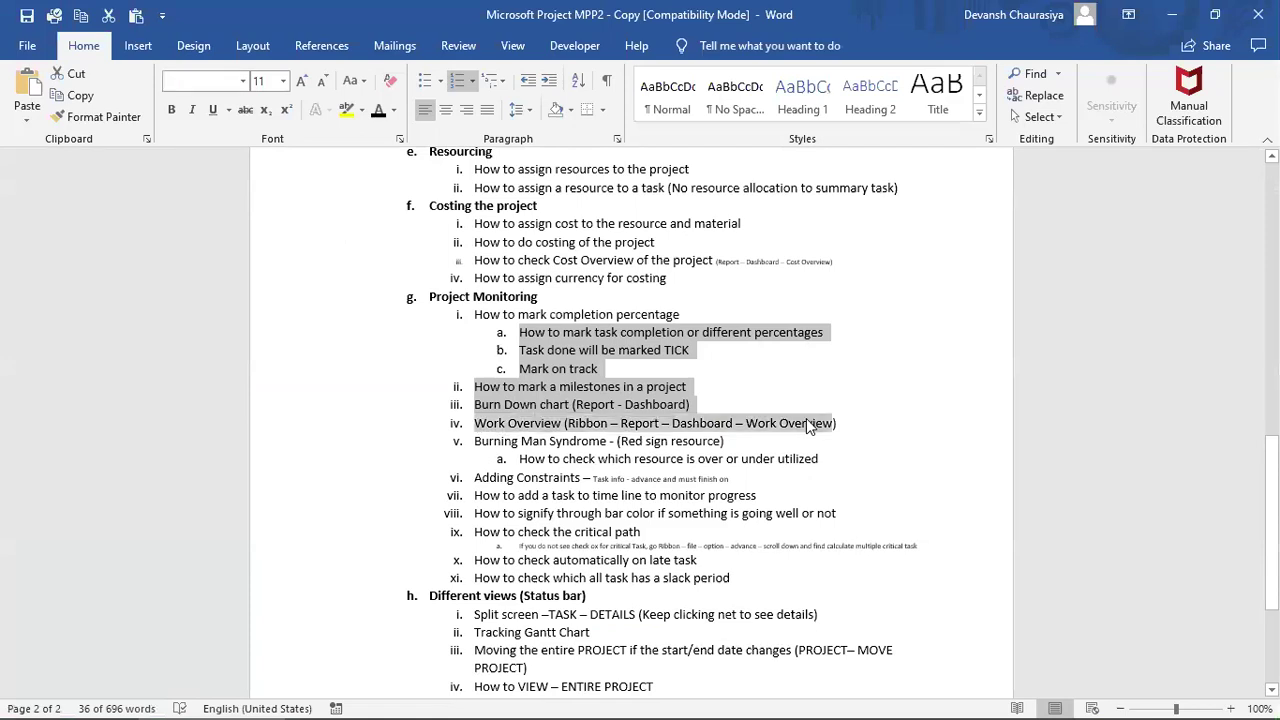
click(555, 449)
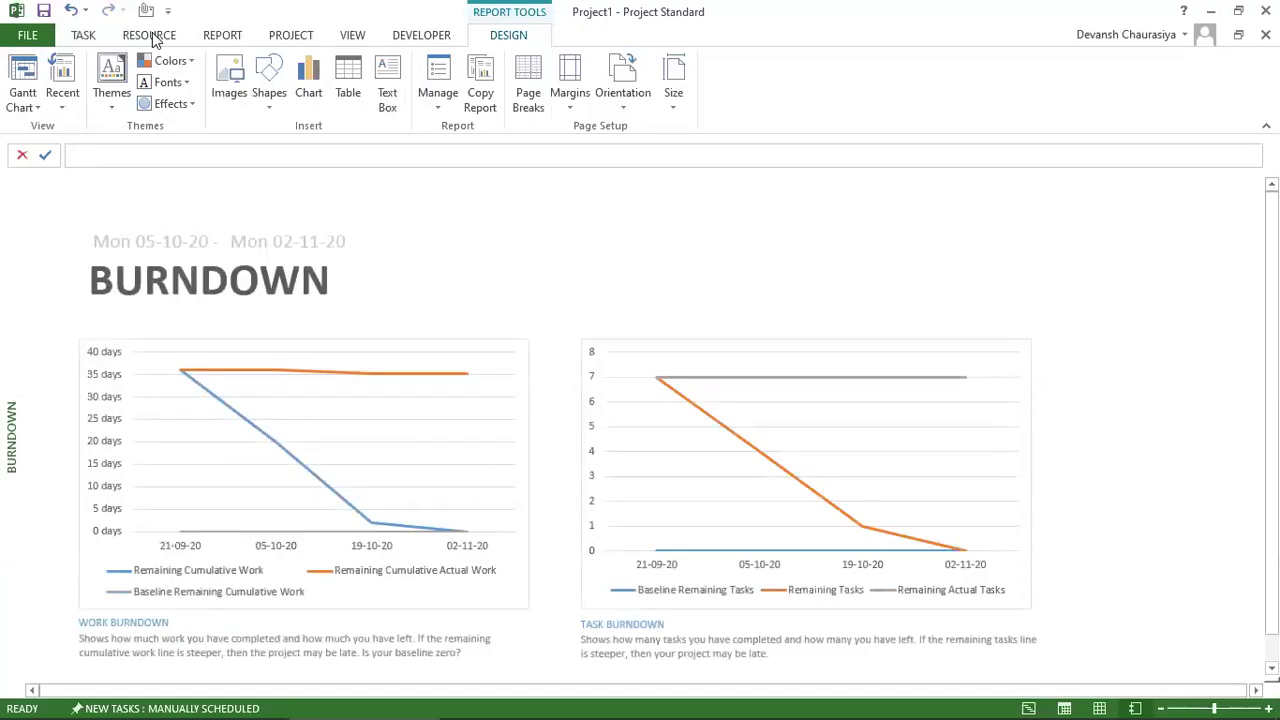
click(224, 35)
click(141, 104)
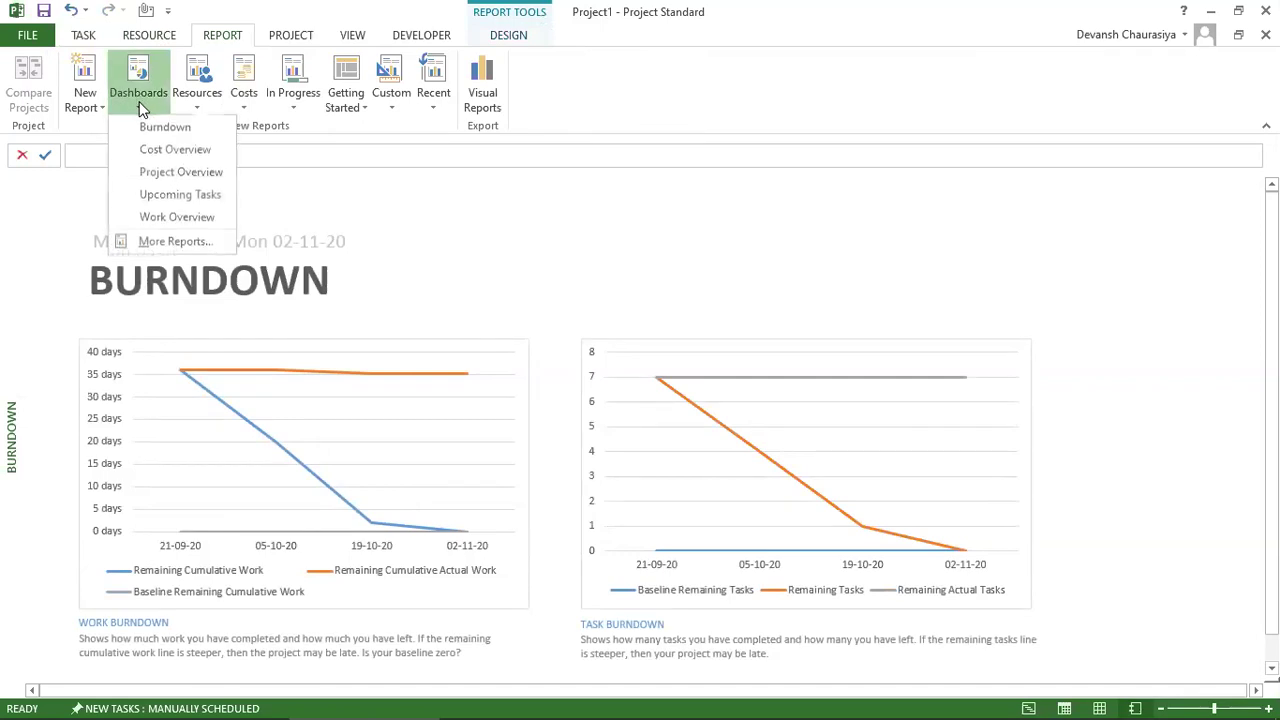
Step: Open the Work Overview dashboard showing 2% work complete and 35.25 days remaining
click(165, 217)
click(222, 35)
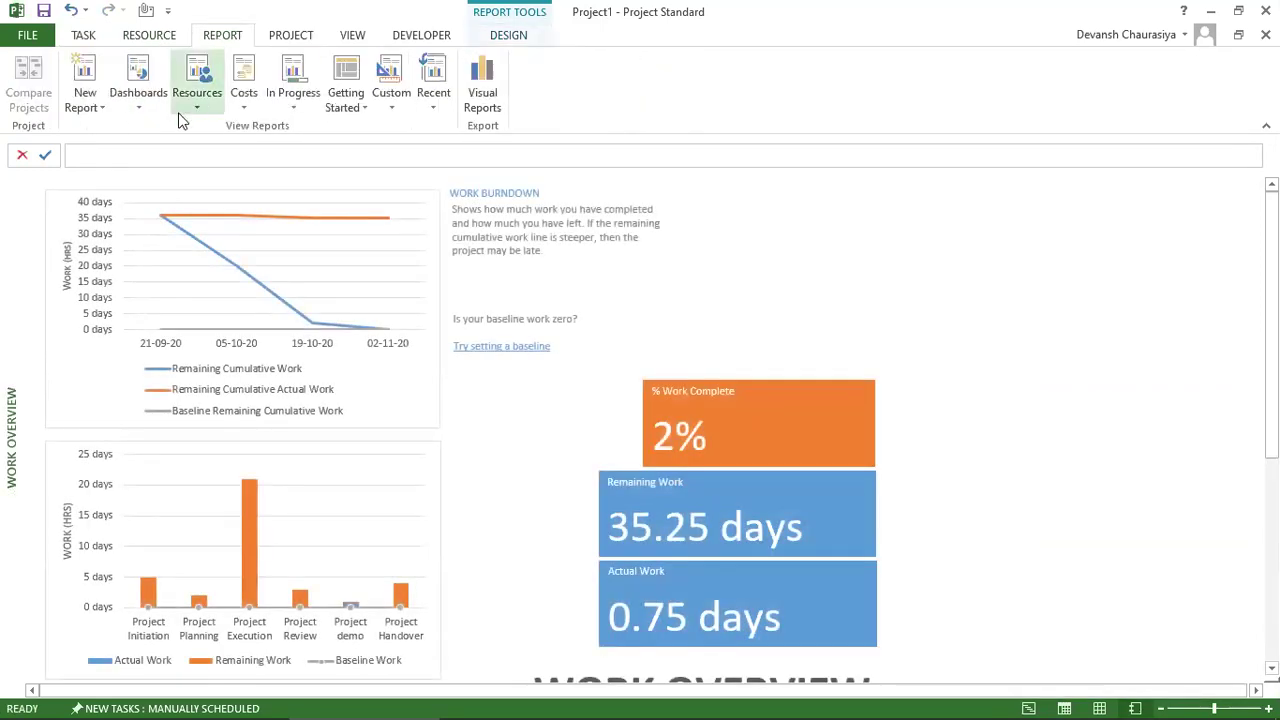
click(140, 106)
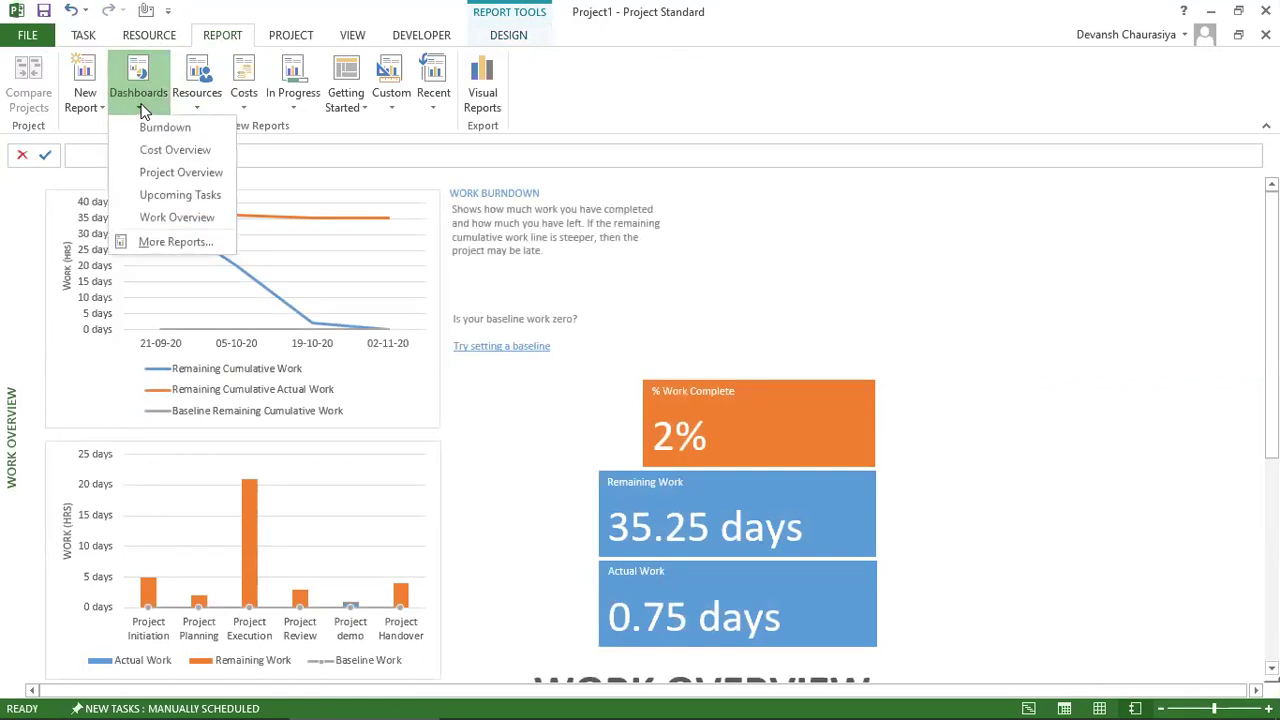
click(168, 222)
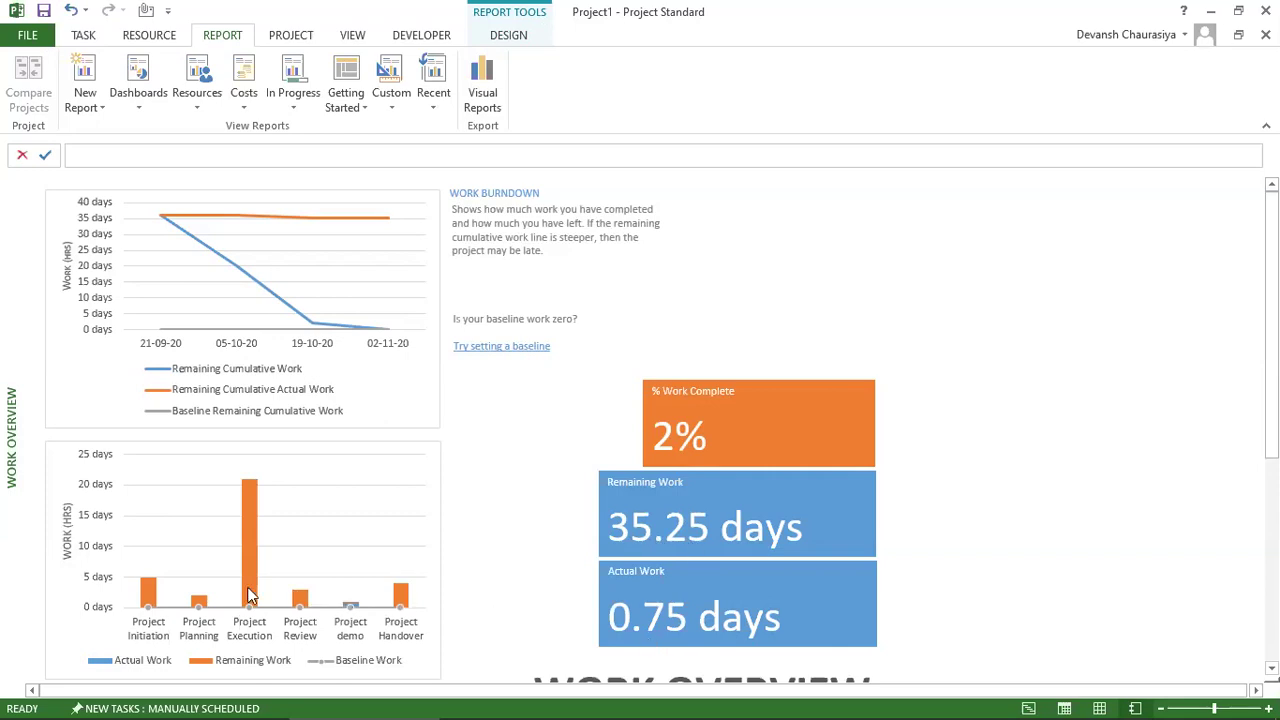
scroll(180, 605, down, 1)
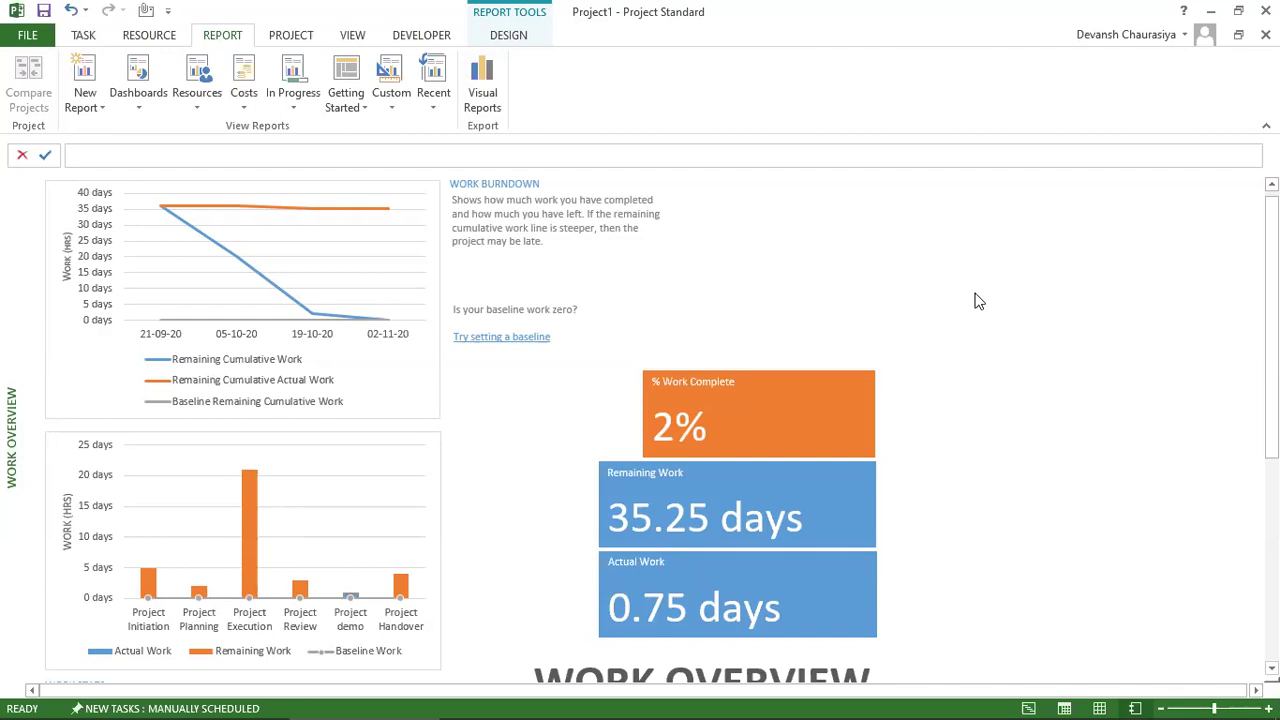
Step: Highlight the 'Burning Man Syndrome (Red sign resource)' line in the Word outline and return to Project
key(alt+Tab)
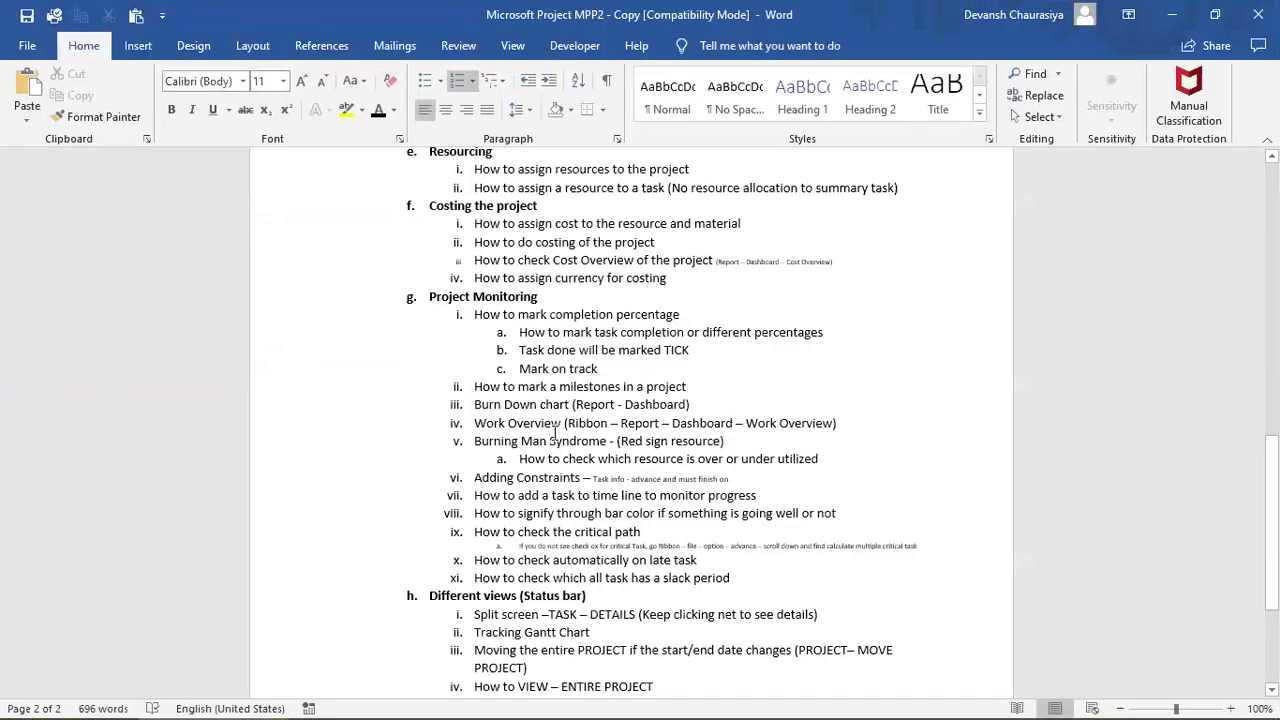
drag(549, 441, 624, 440)
drag(477, 441, 734, 442)
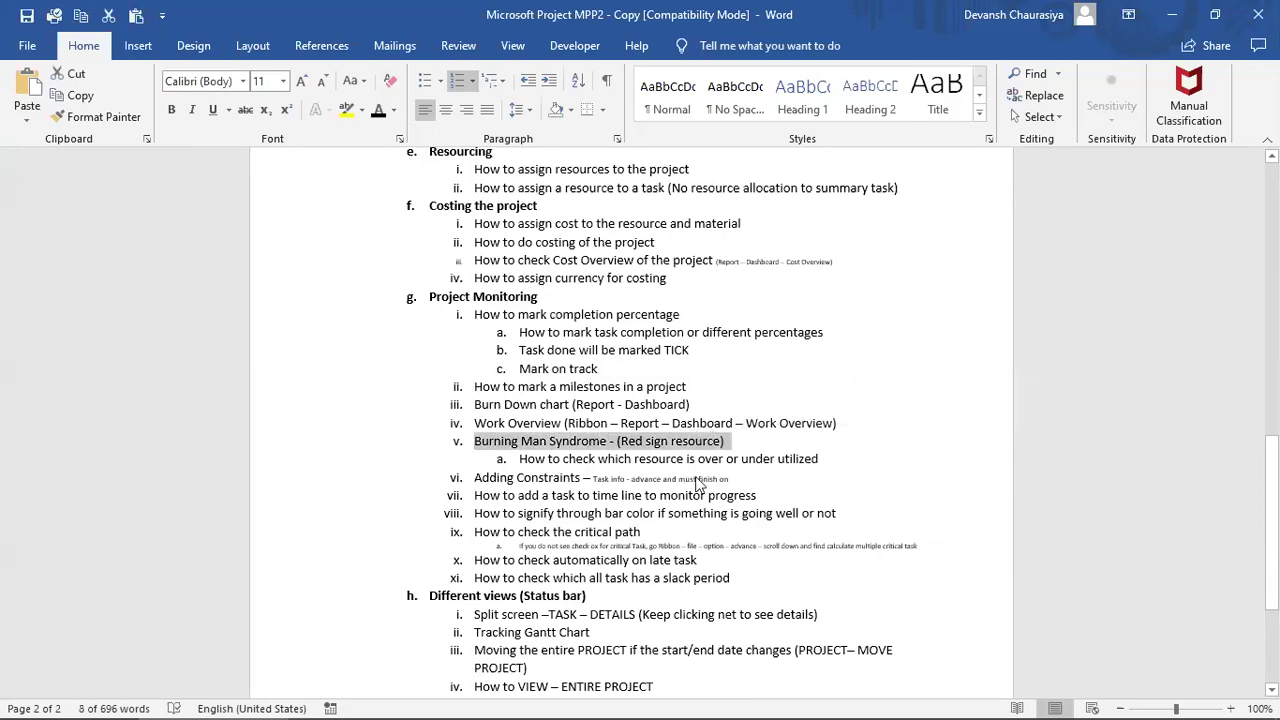
key(alt+Tab)
click(83, 36)
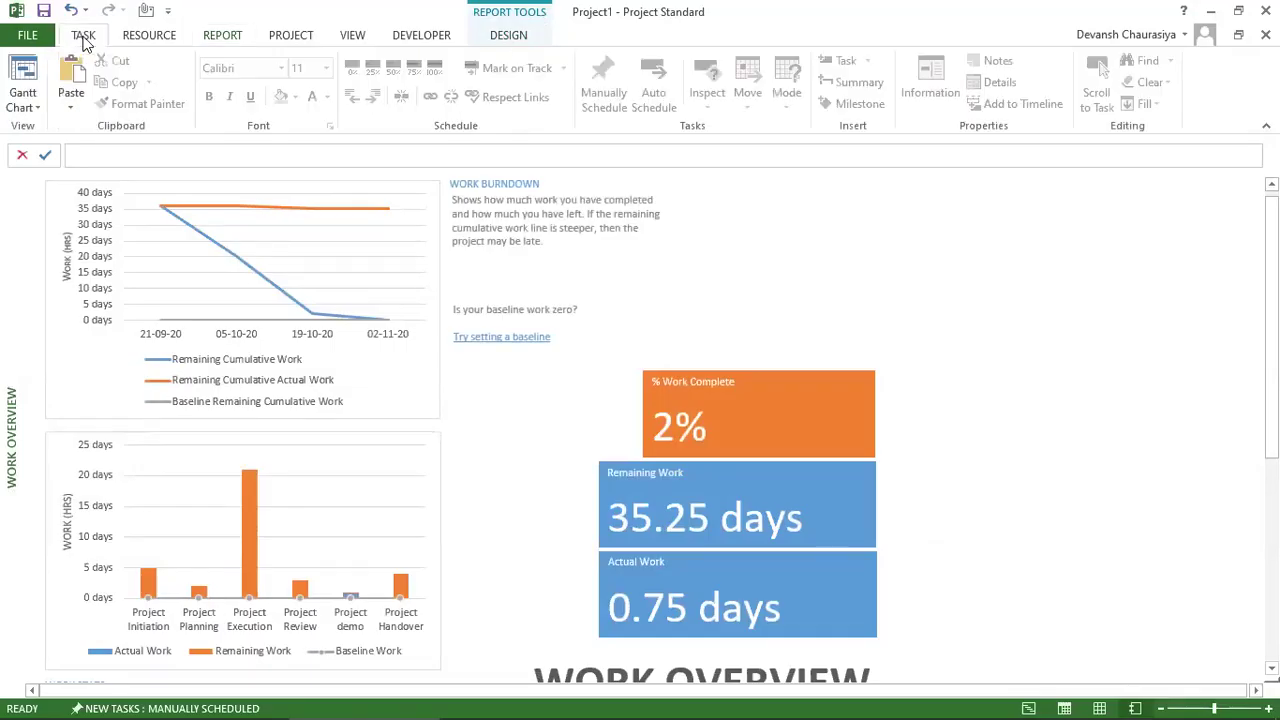
Step: In the Gantt Chart, delete Project Handover's predecessor link to Project demo
click(23, 78)
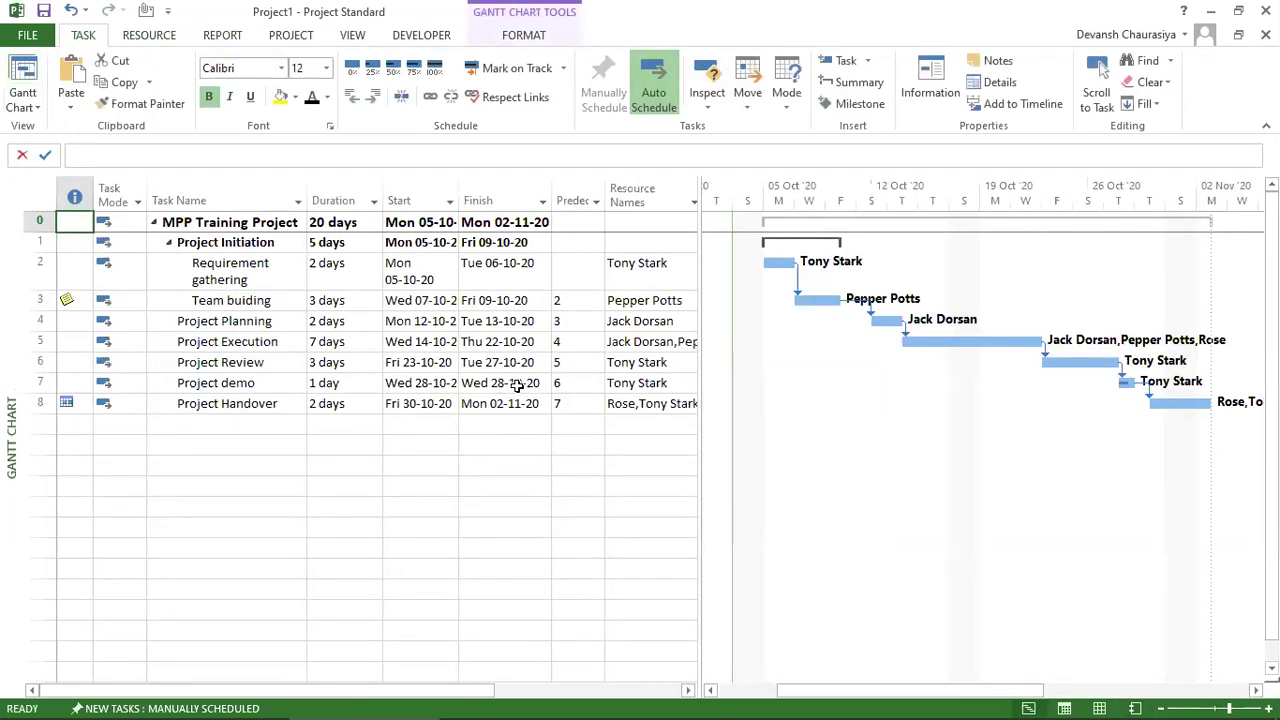
click(40, 383)
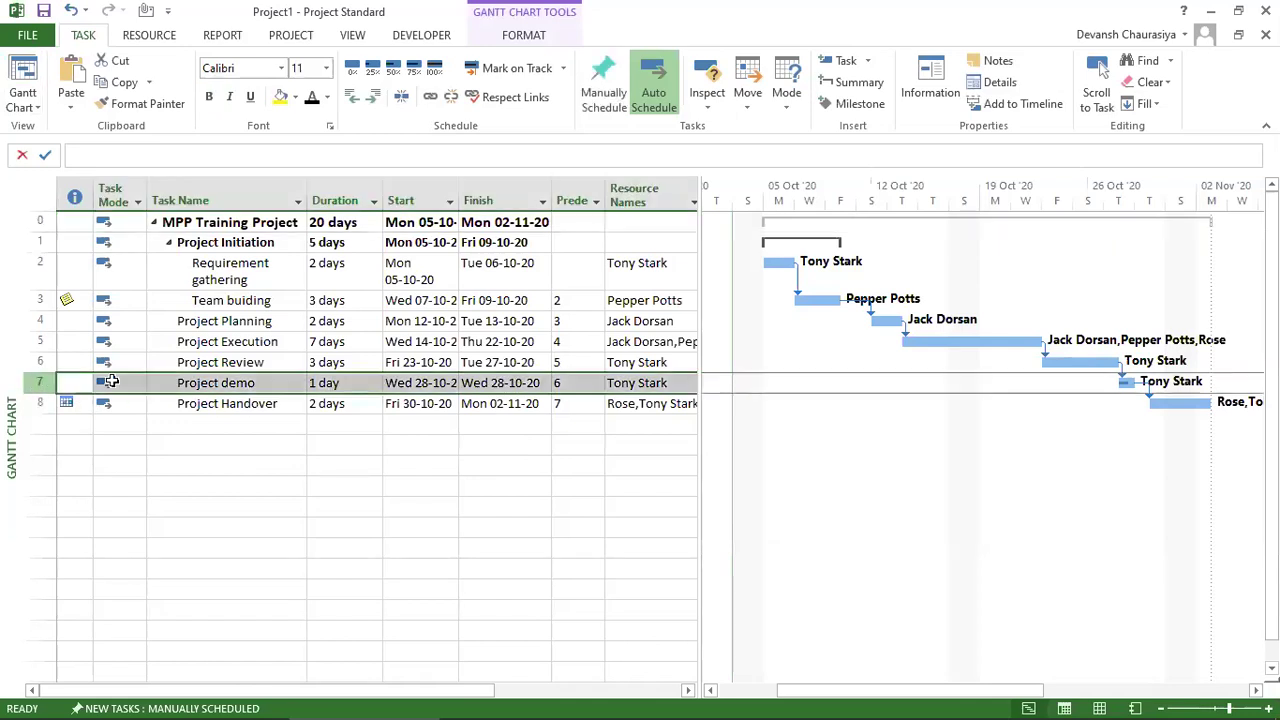
click(510, 383)
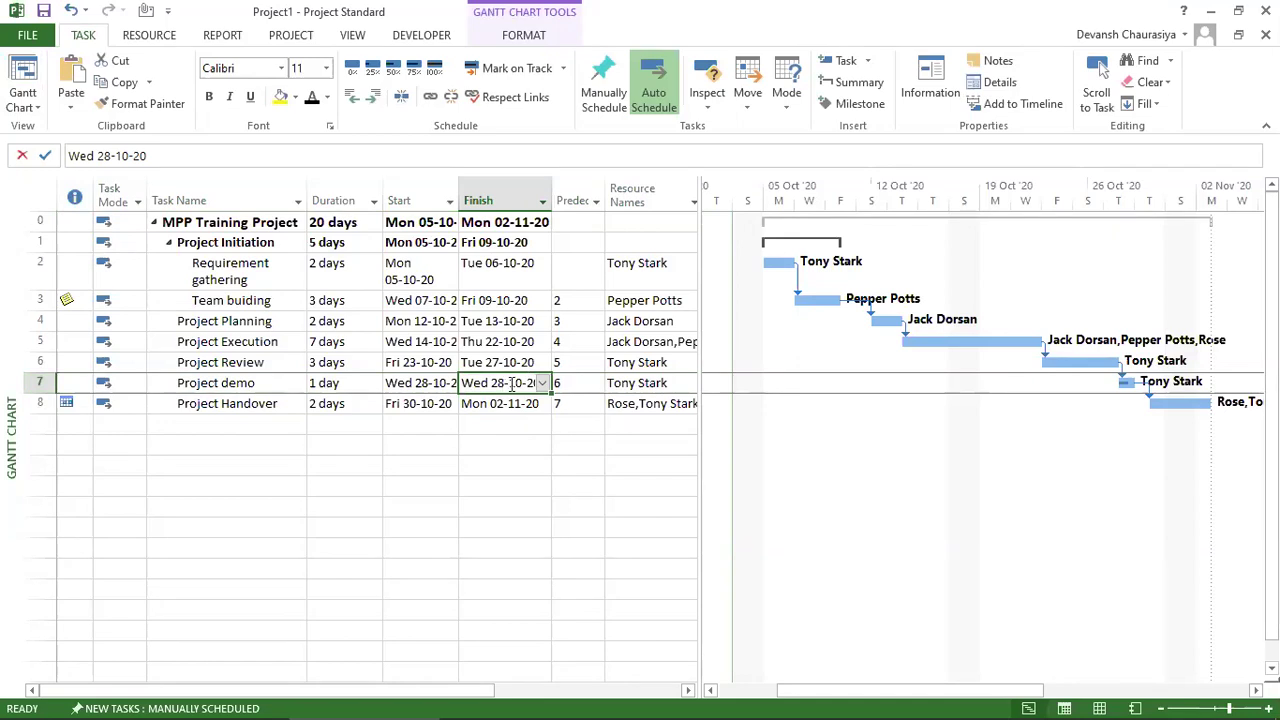
click(40, 403)
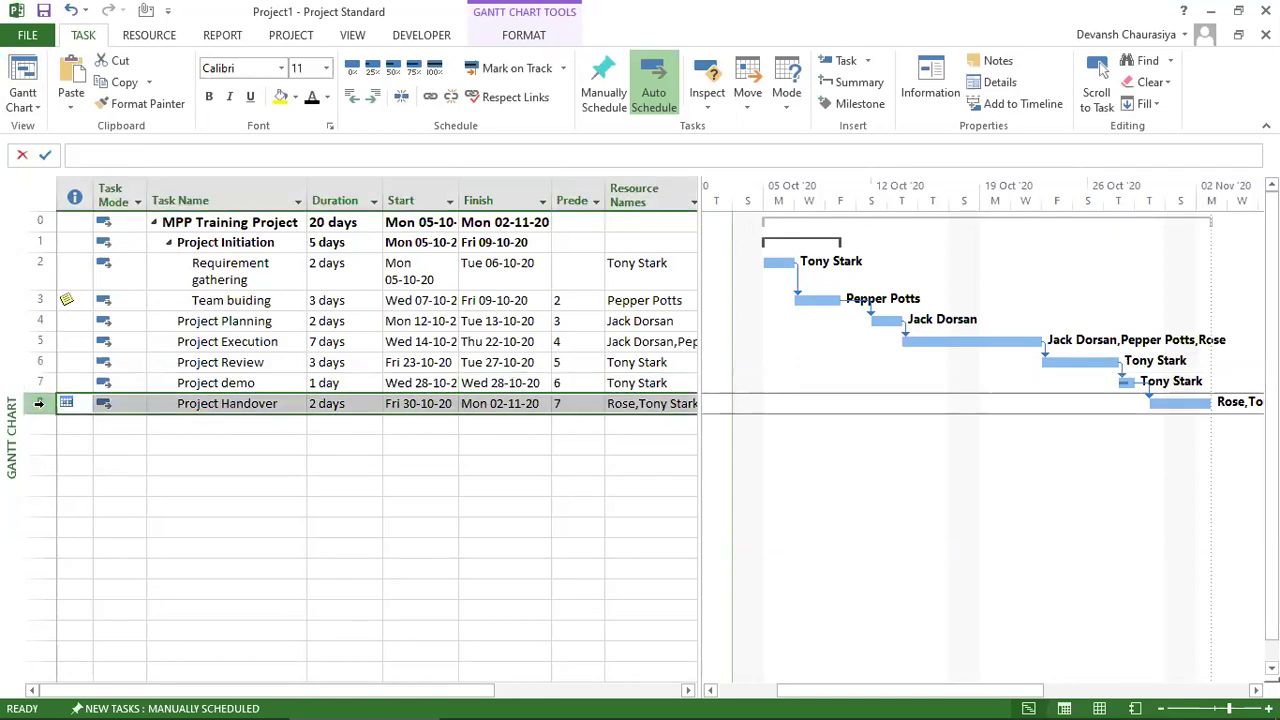
click(571, 402)
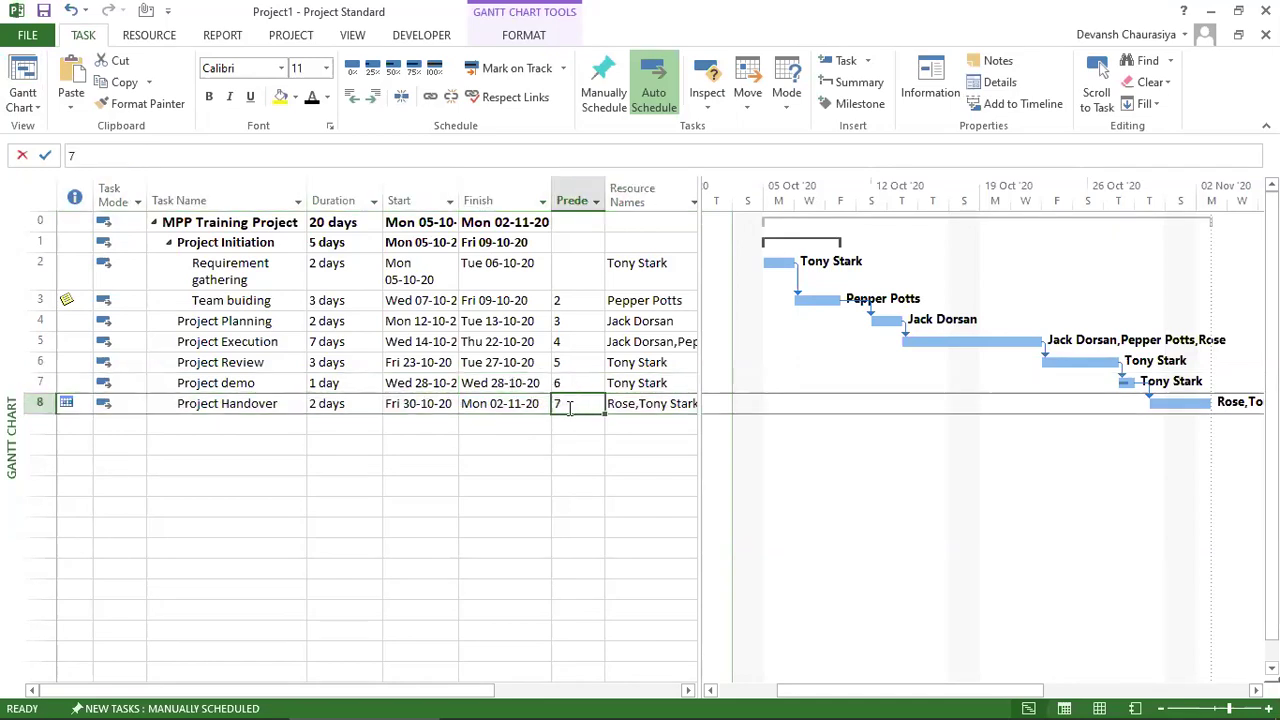
double_click(568, 408)
key(BackSpace)
Step: Start Project Handover on Wed 28-10-20 and review both tasks' assigned resources
click(427, 403)
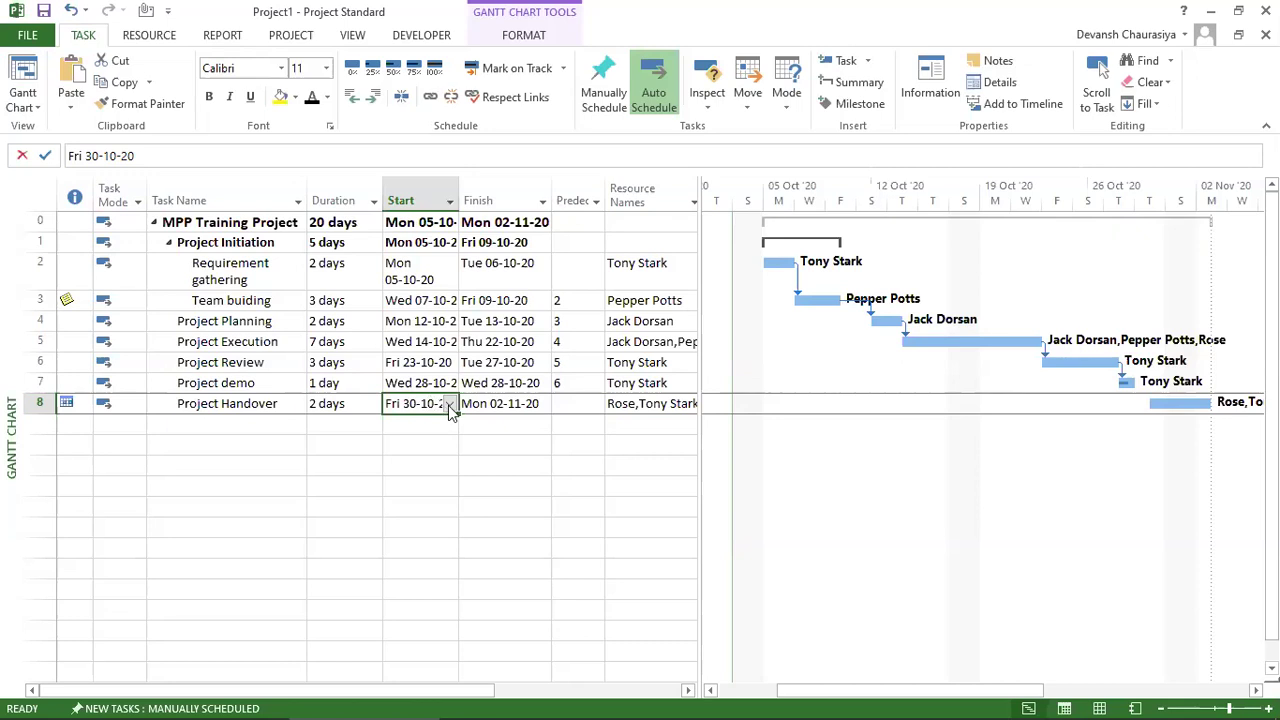
click(450, 404)
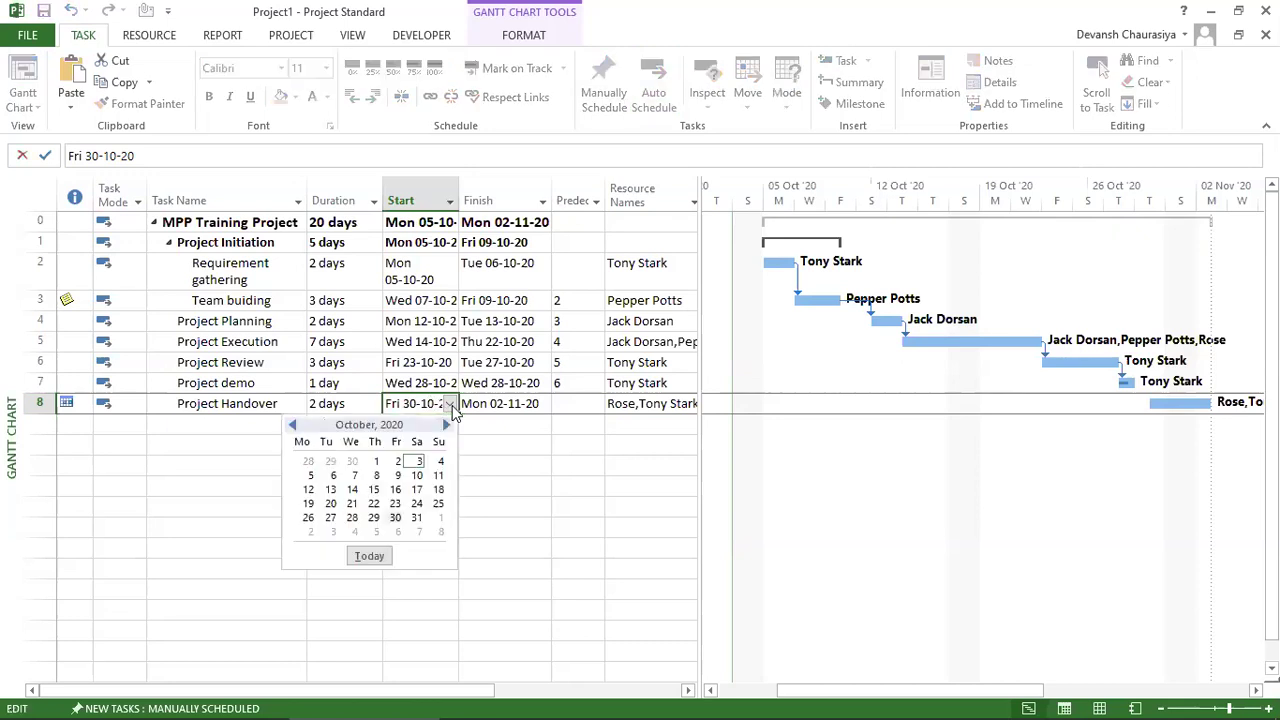
click(352, 518)
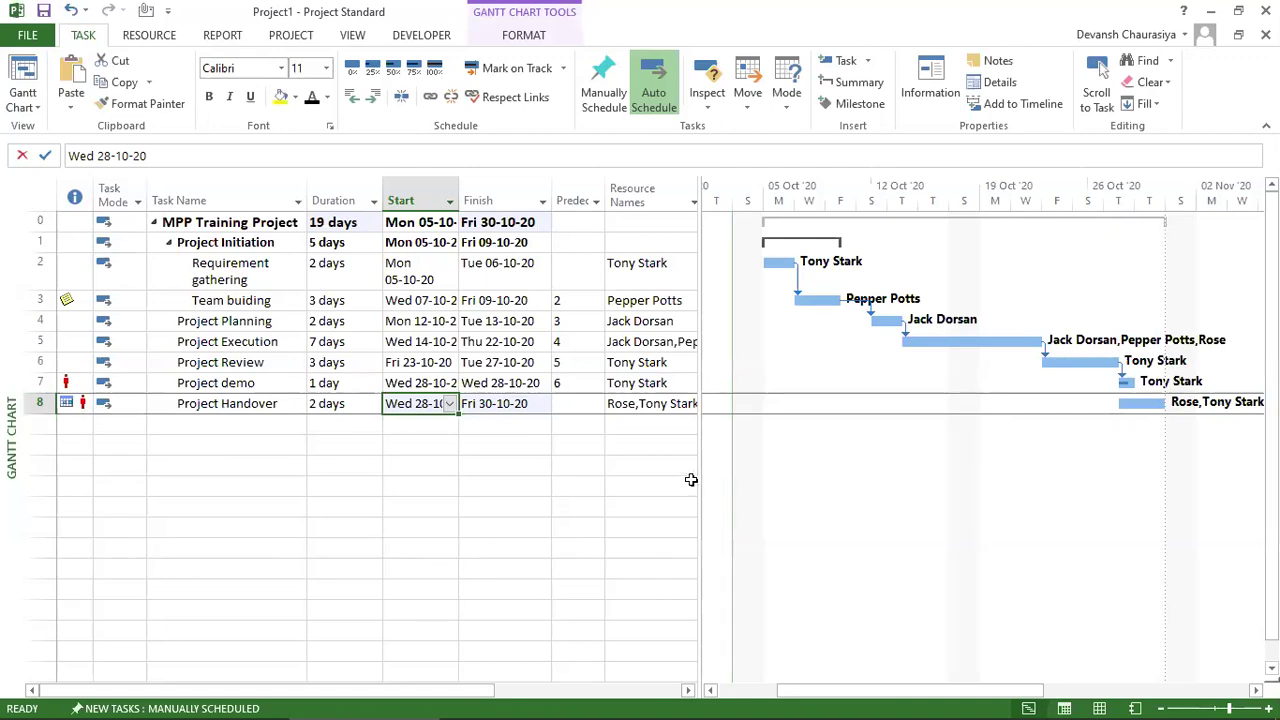
drag(702, 479, 747, 477)
click(660, 384)
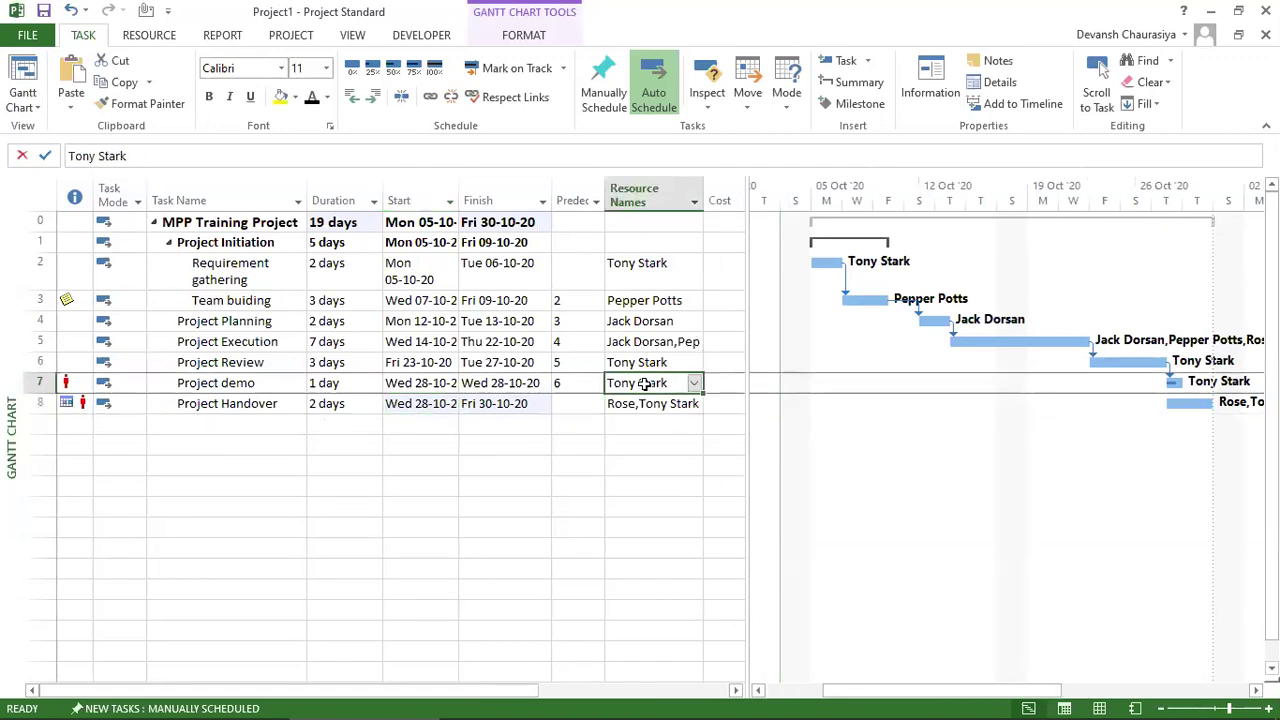
click(30, 384)
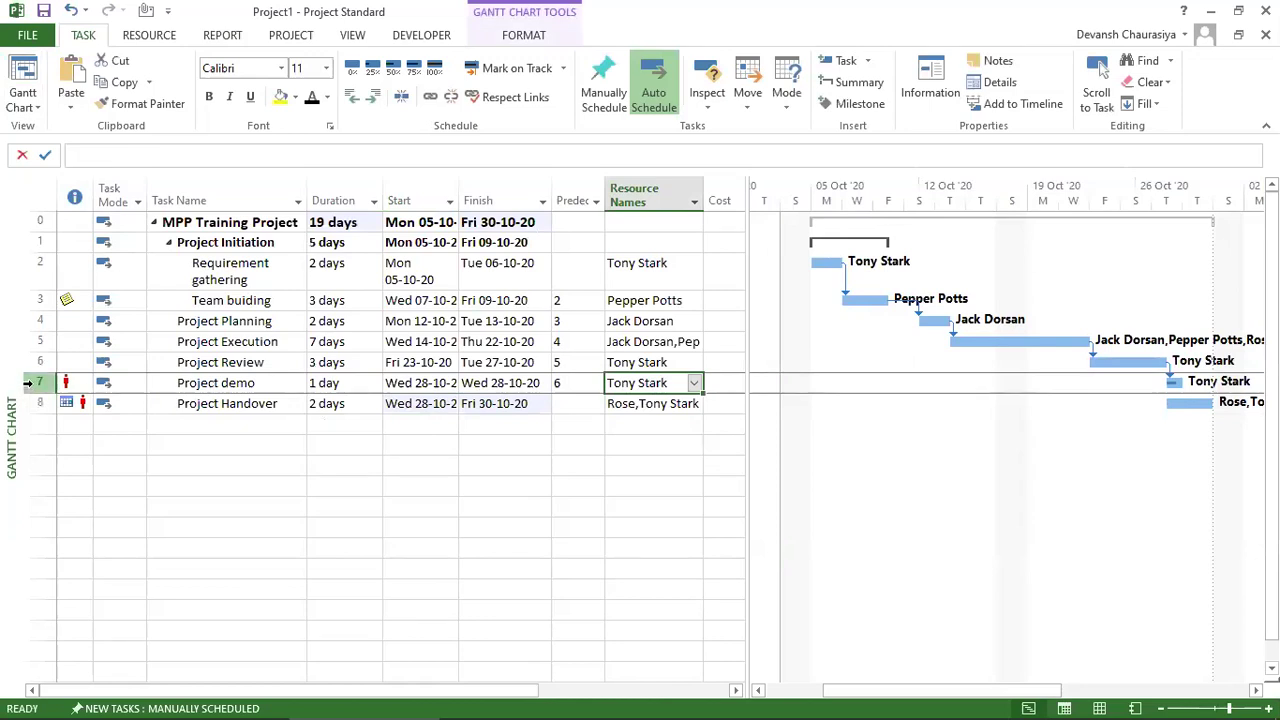
click(638, 403)
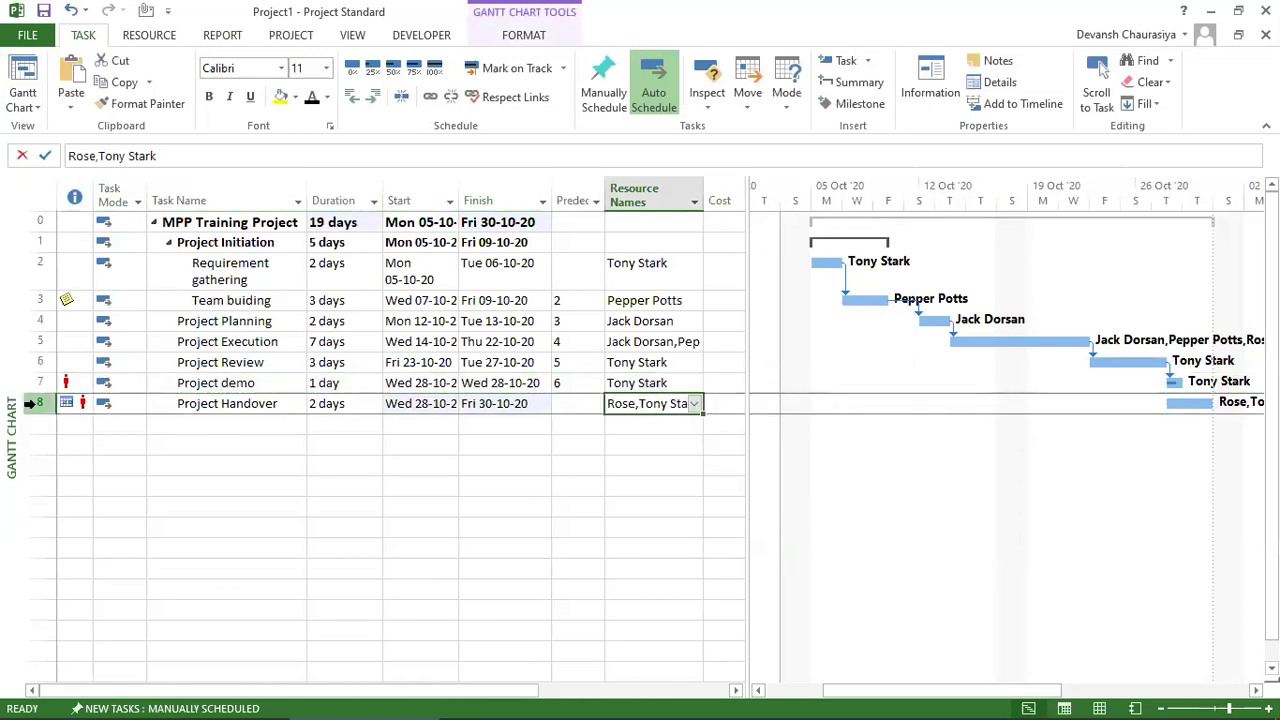
click(33, 405)
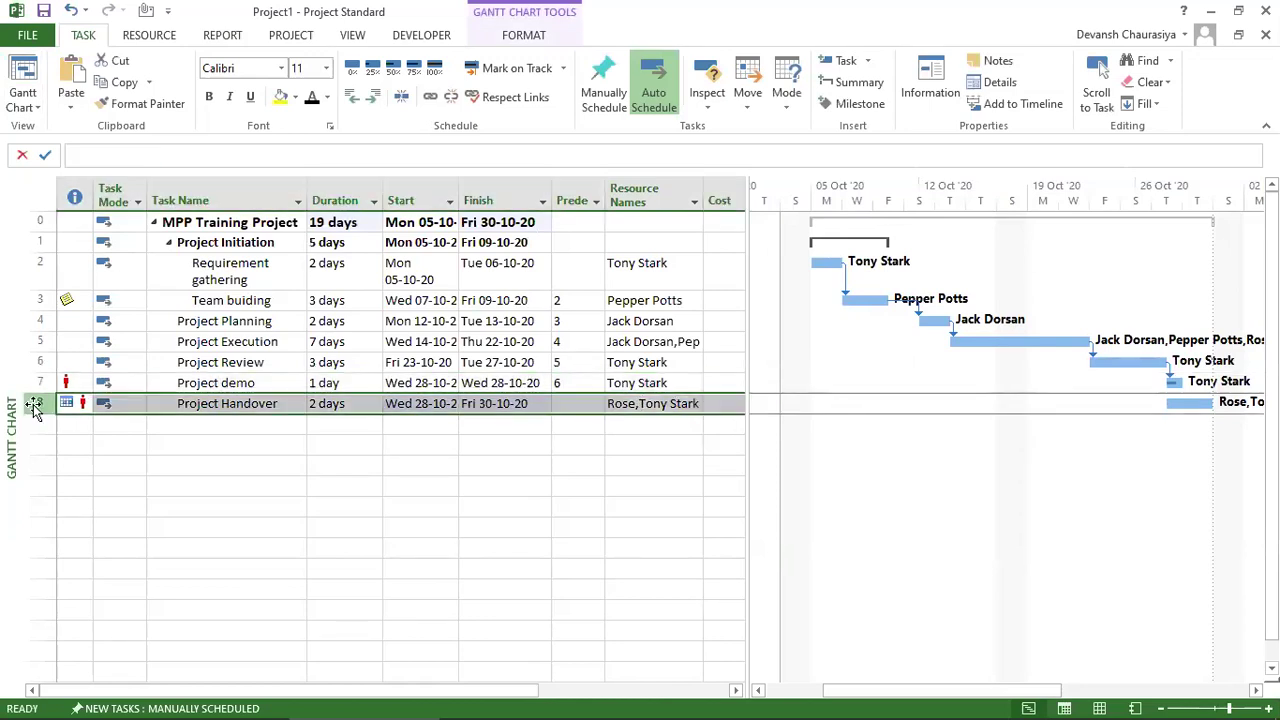
click(452, 463)
mouse_move(86, 391)
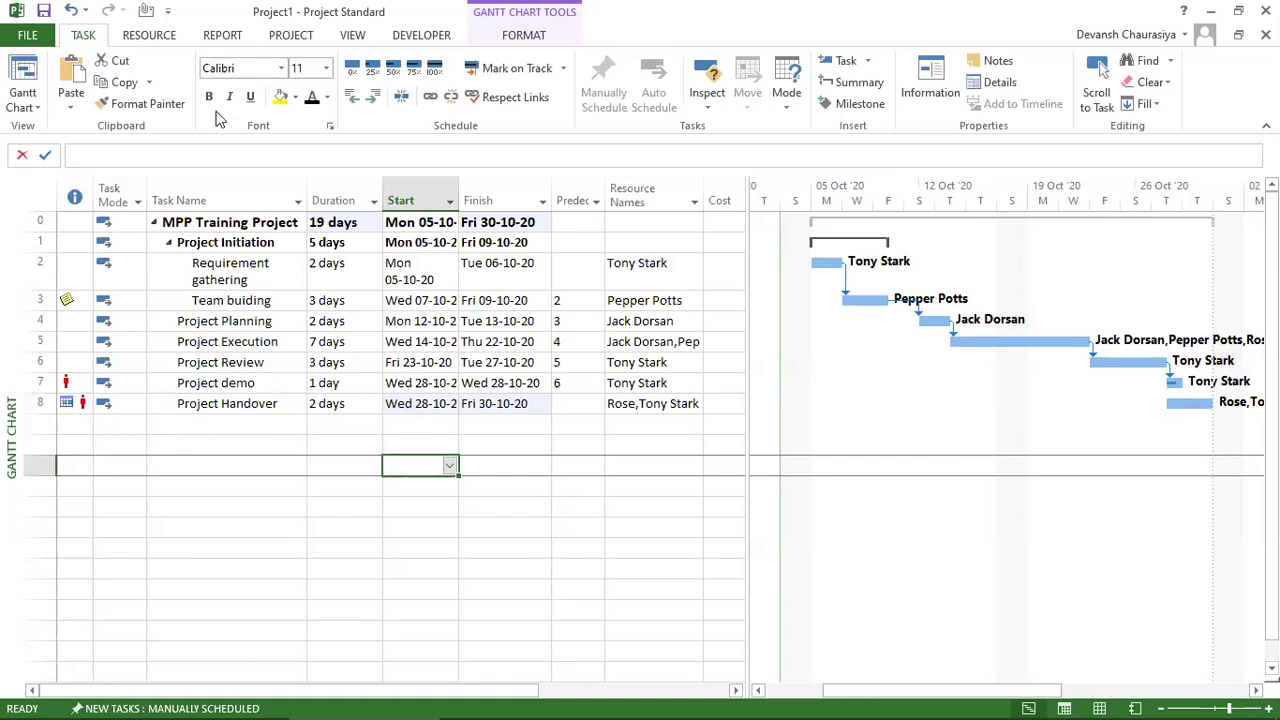
Step: In Resource Usage, locate the overallocated resource's 2d booking on Wednesday, 28 October
click(24, 107)
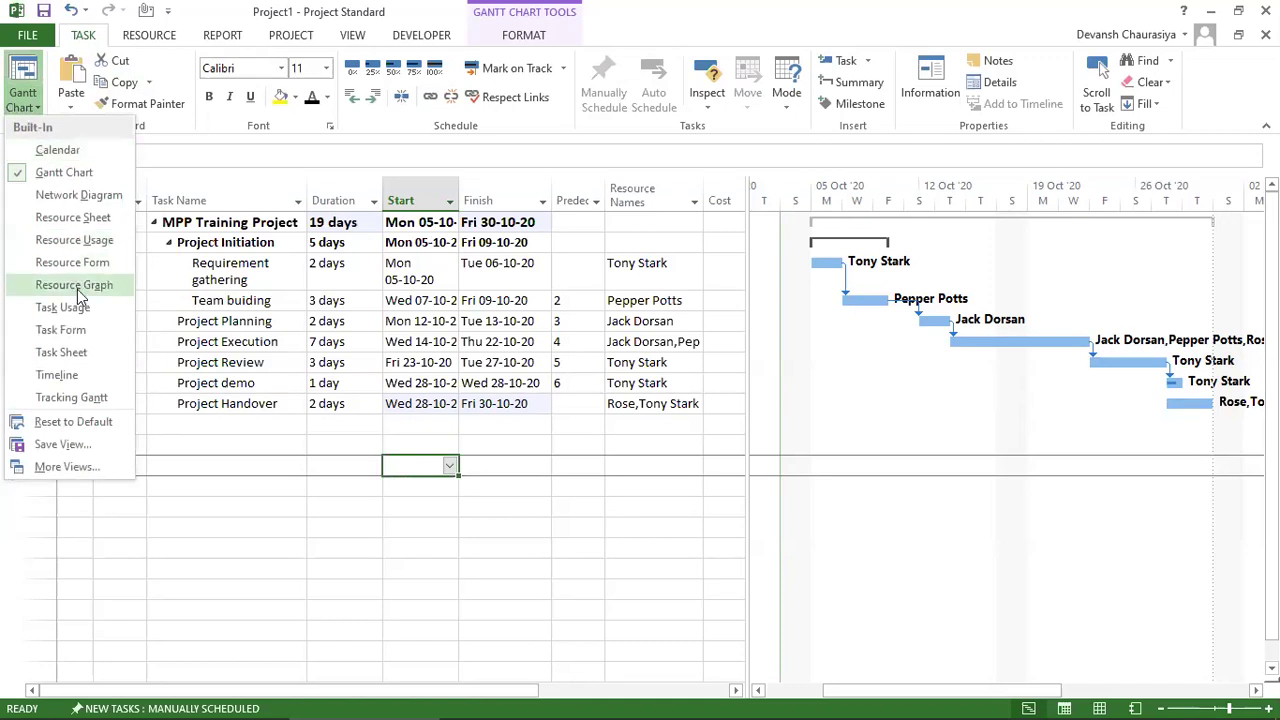
click(88, 247)
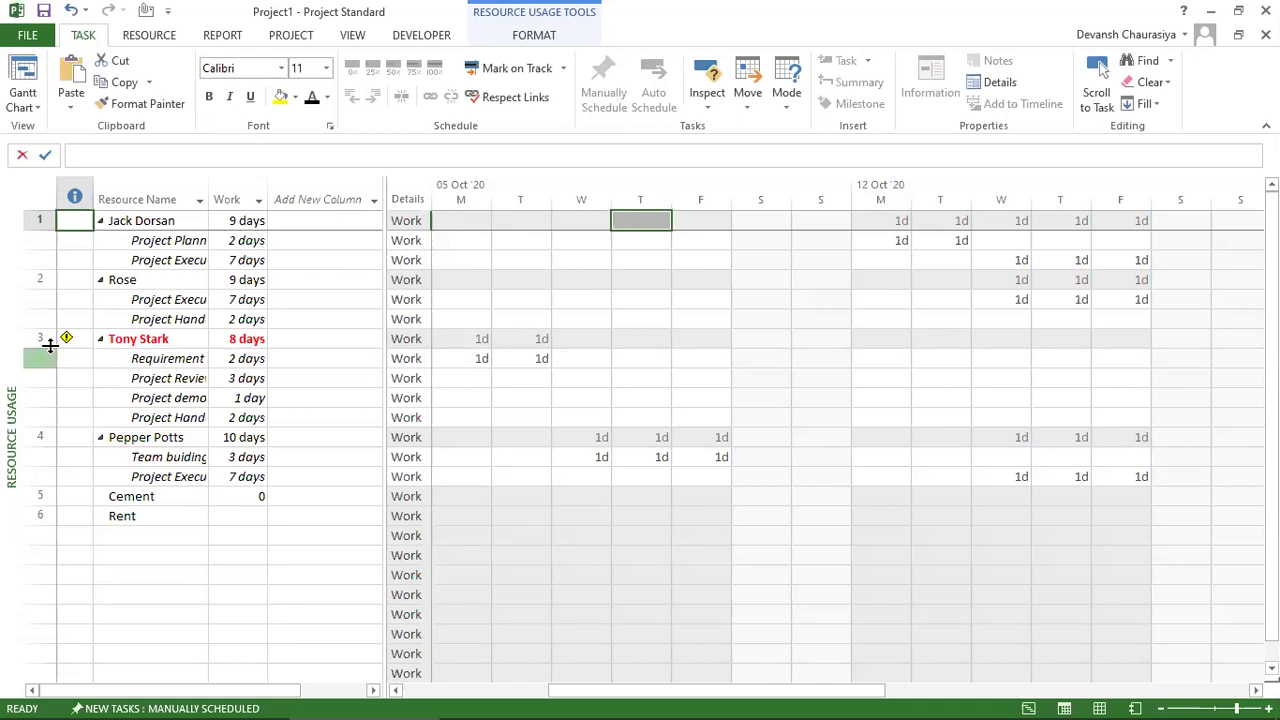
click(250, 339)
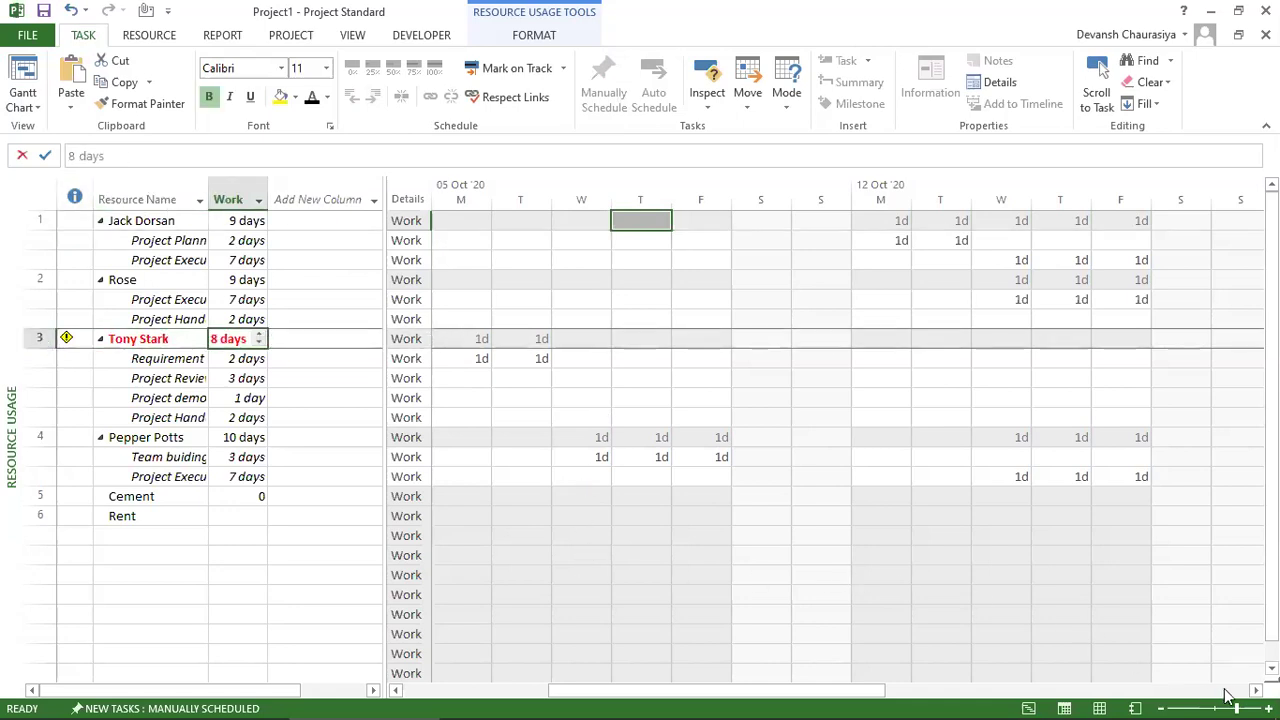
click(1256, 690)
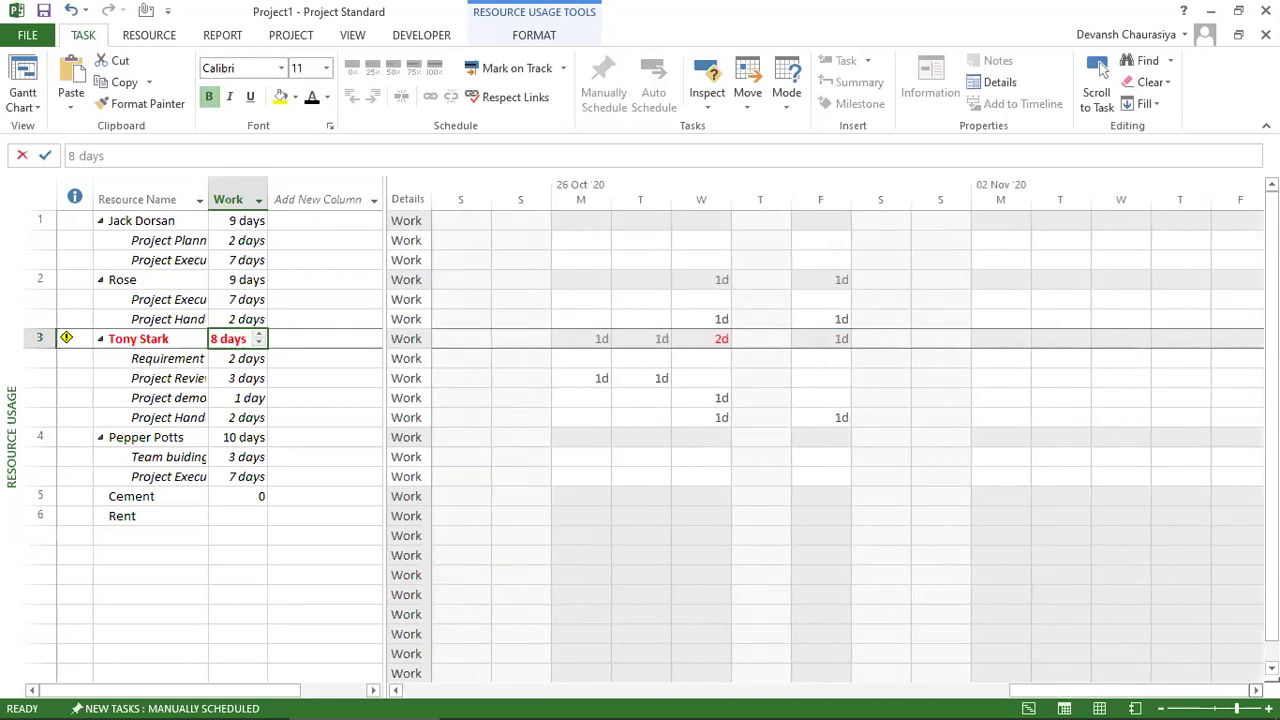
click(697, 193)
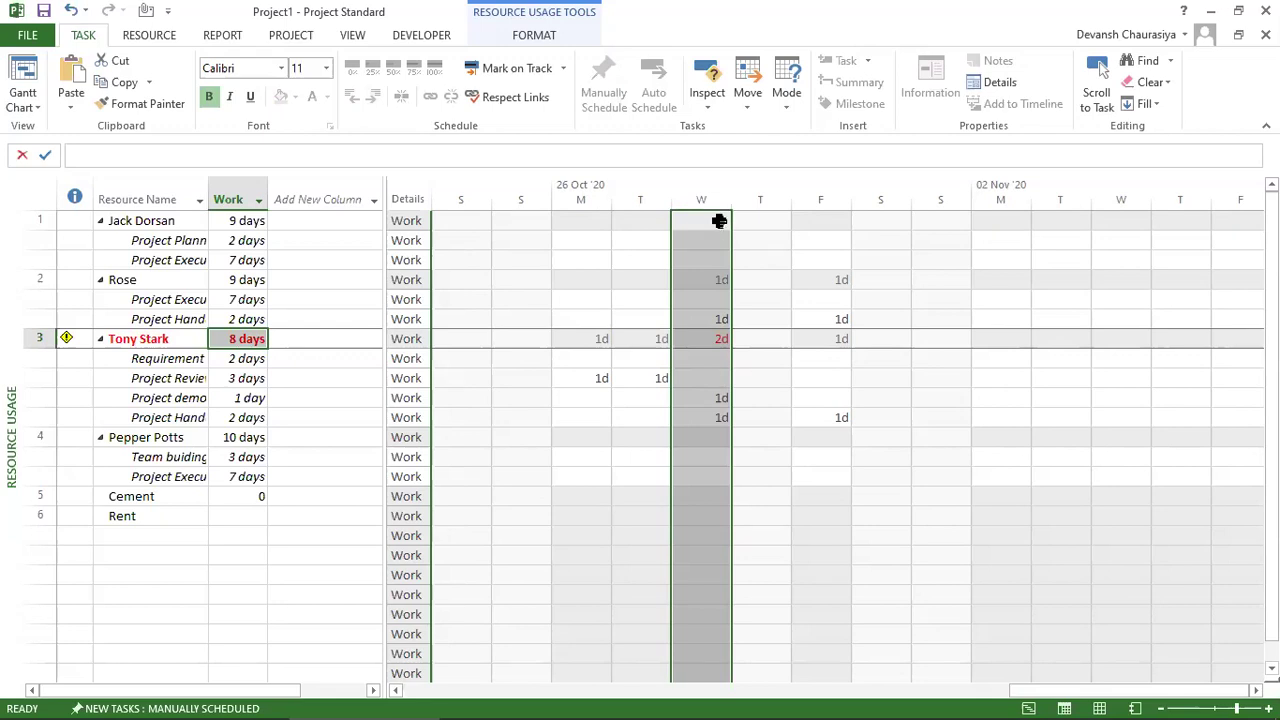
click(713, 338)
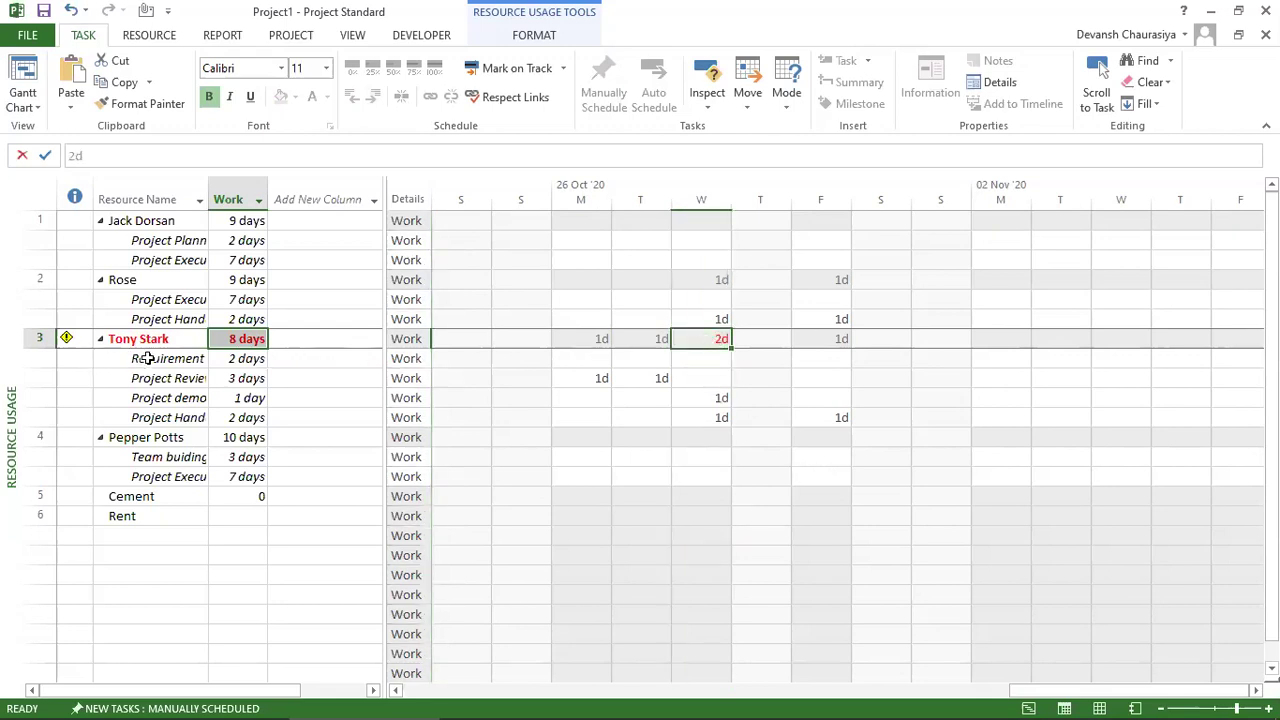
click(22, 88)
Step: Highlight the over/under-utilized sub-item and 'Adding Constraints' line in the Word outline, then return to Project
key(alt+Tab)
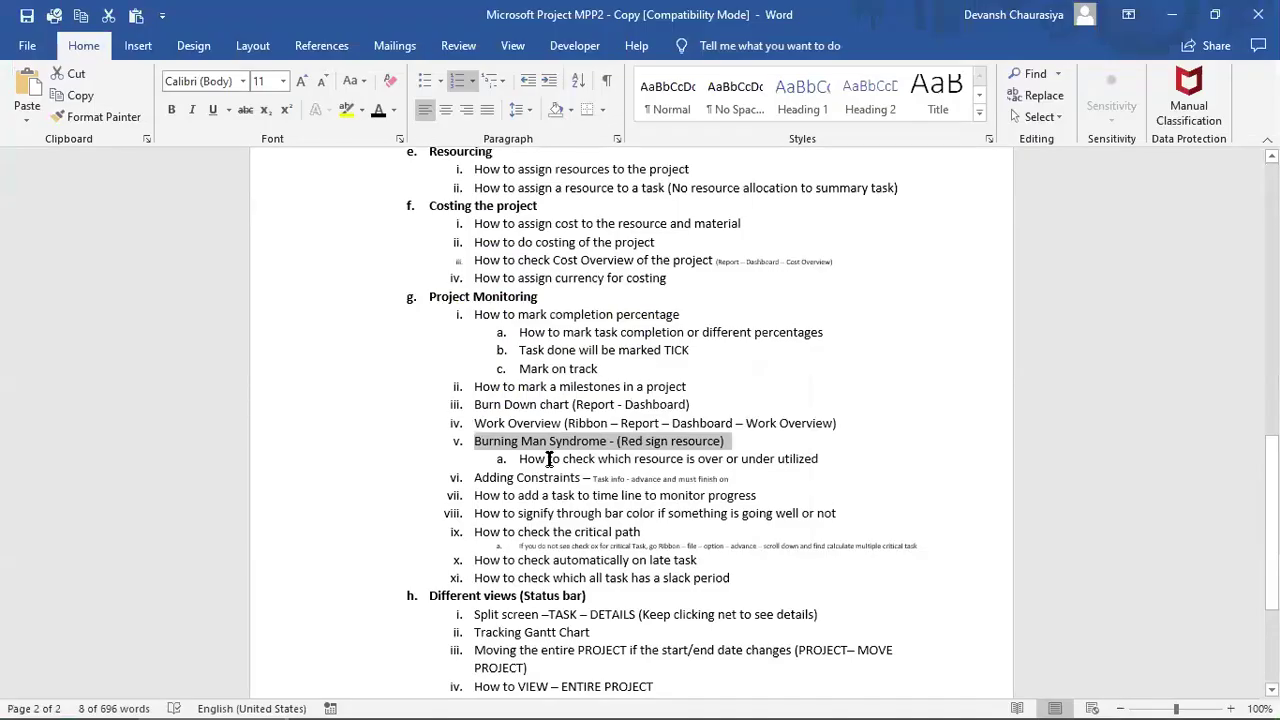
shift+click(841, 459)
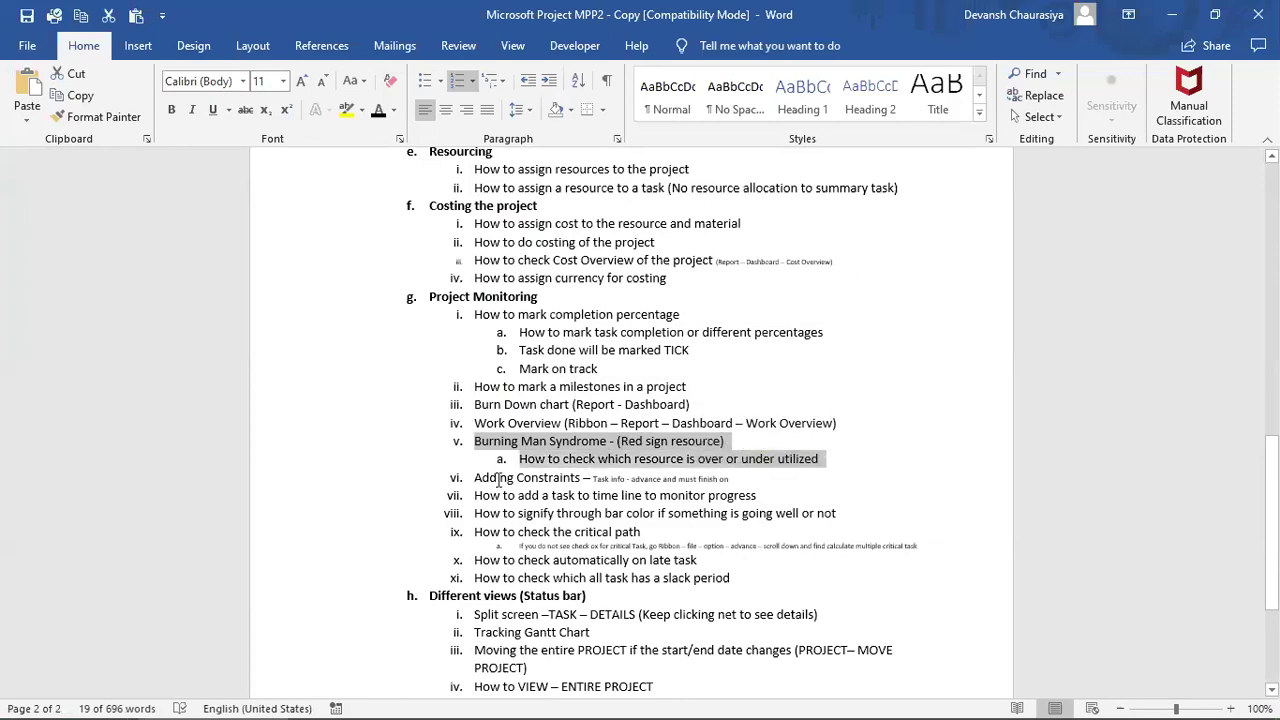
drag(478, 478, 745, 480)
key(alt+Tab)
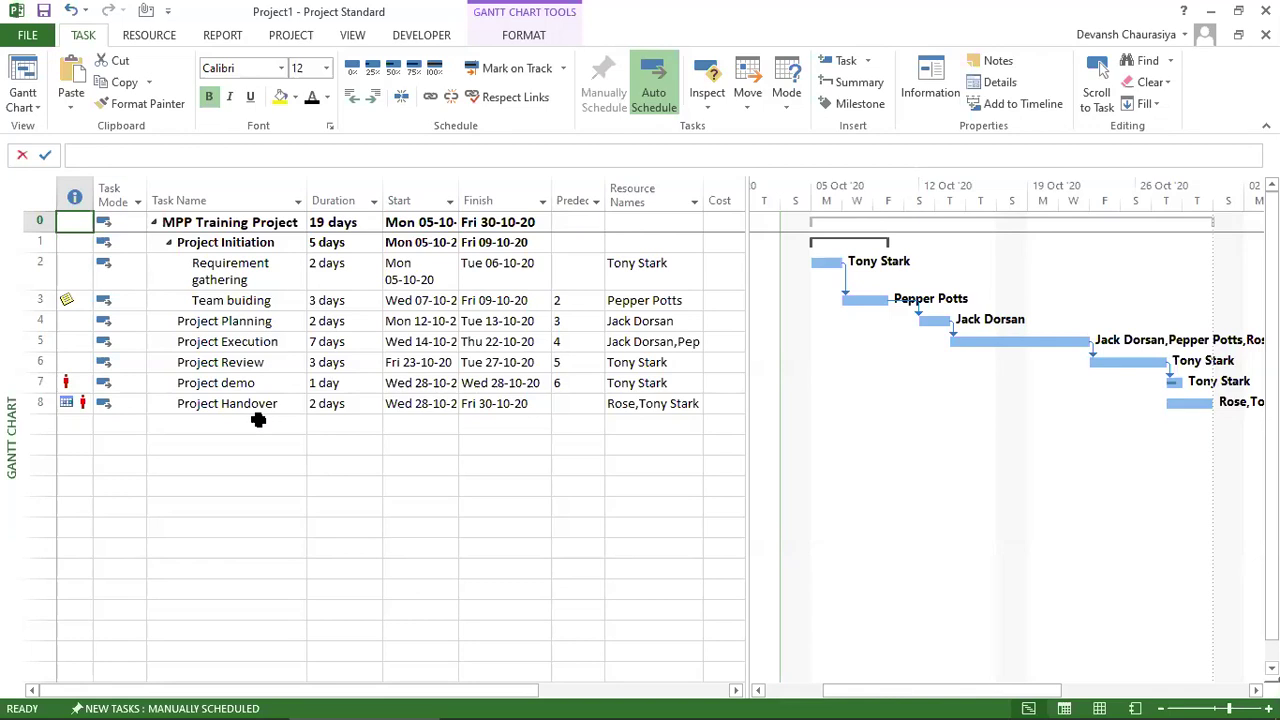
Step: Give Project Handover a constraint date of 30-10-20 in Task Information, then undo it
click(520, 403)
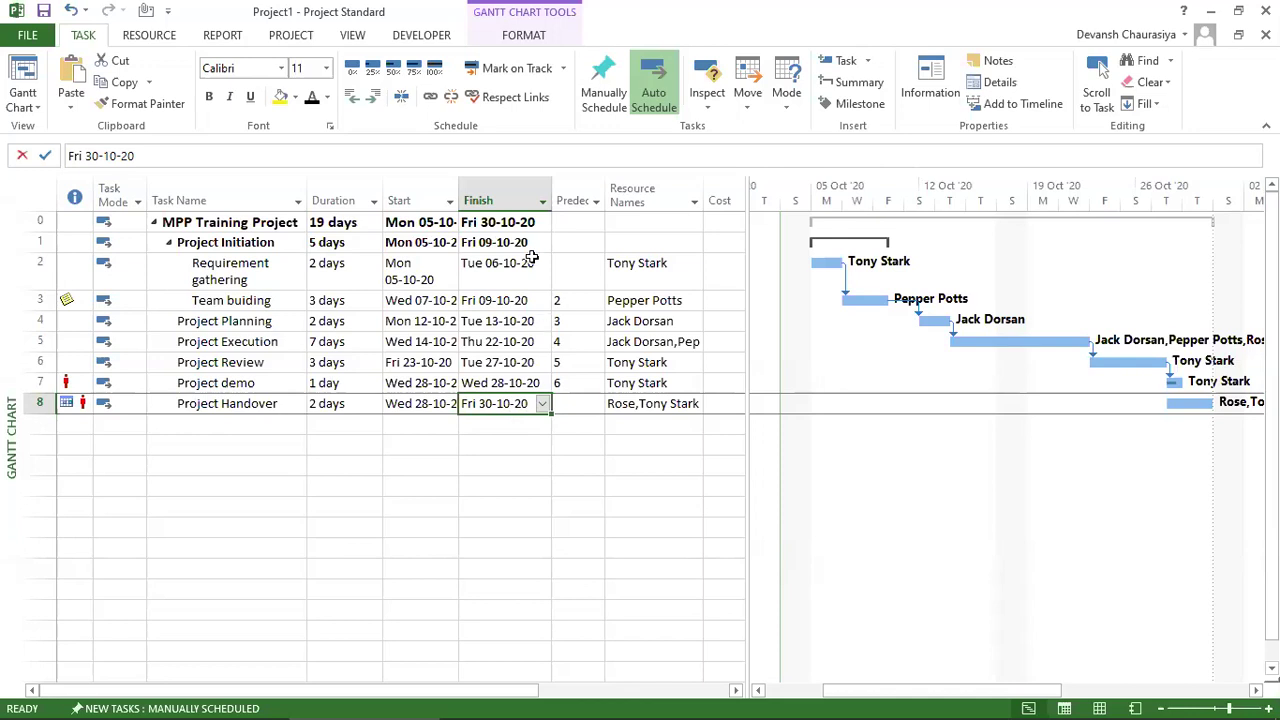
double_click(211, 404)
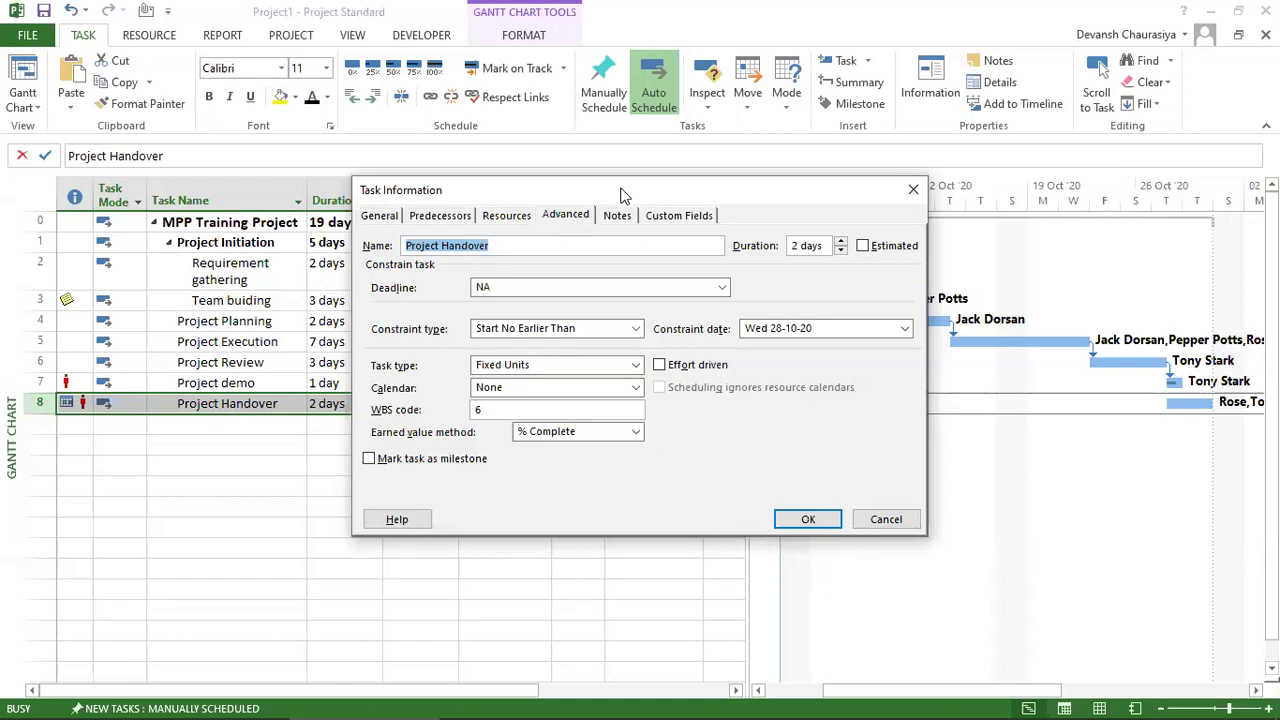
drag(624, 193, 820, 121)
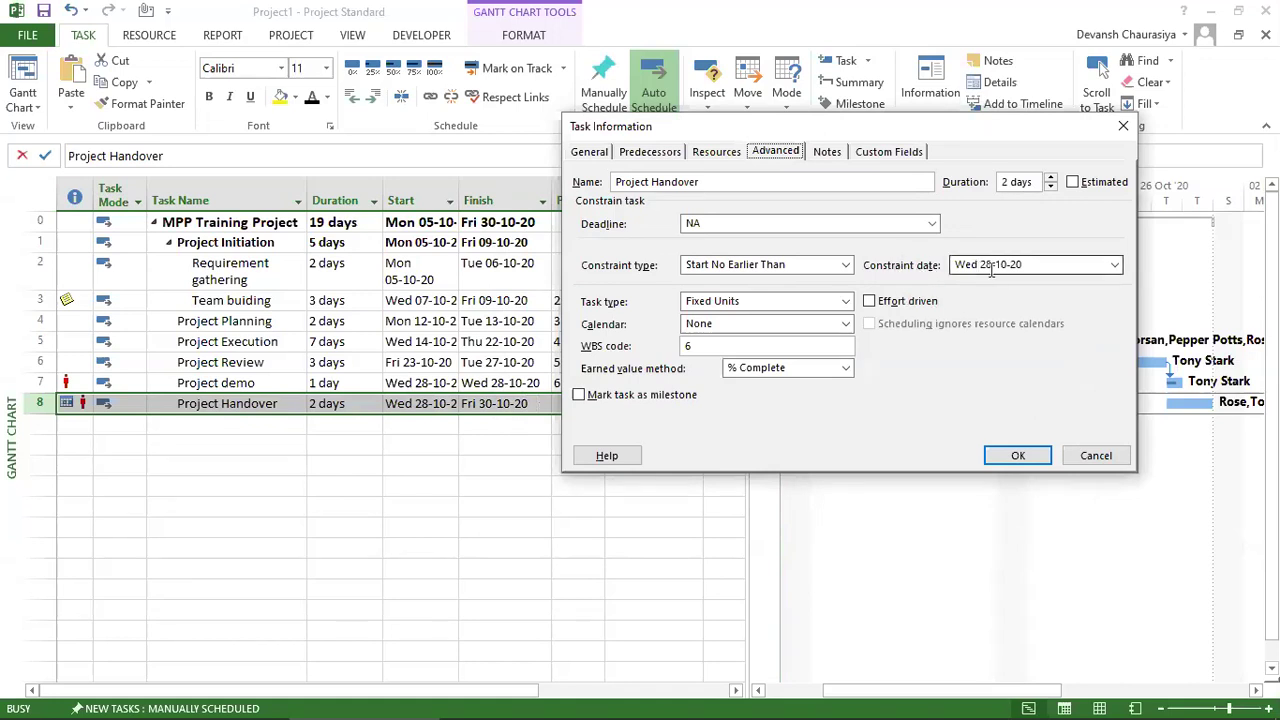
click(1114, 265)
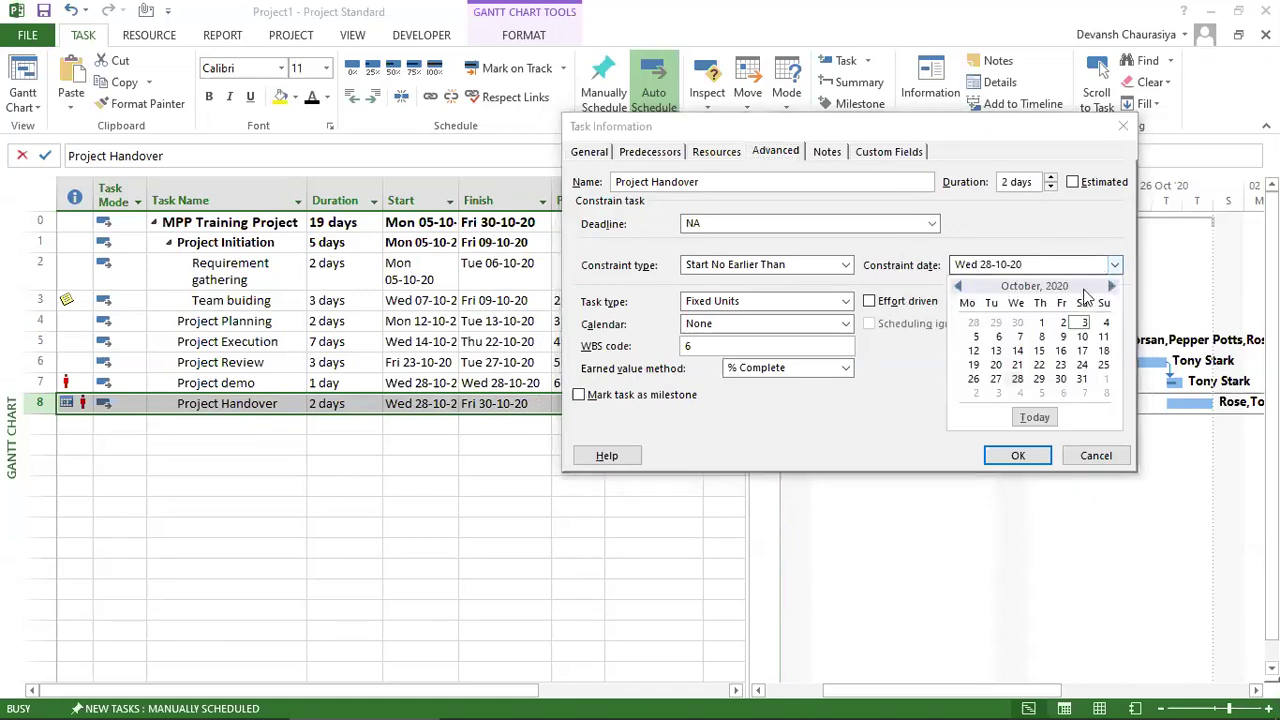
click(1061, 379)
click(1017, 456)
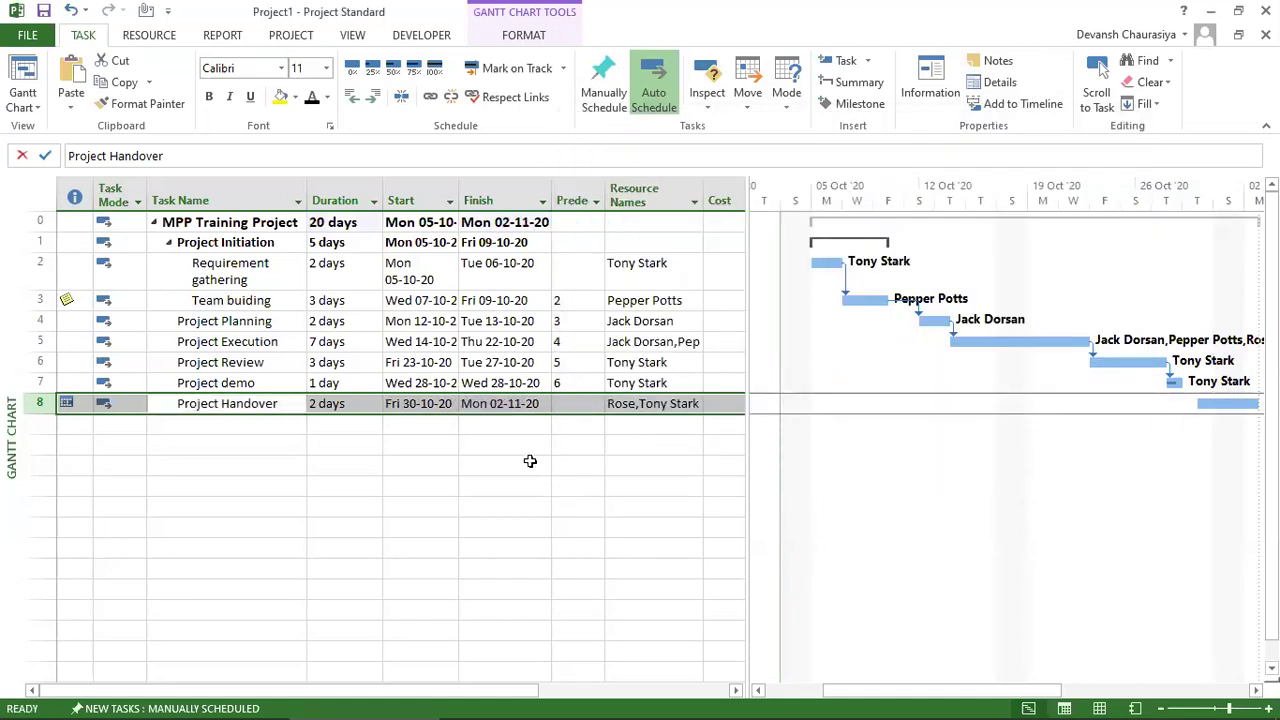
key(ctrl+z)
Step: Set Project Handover's constraint to Finish No Later Than, dated 30-10-20
double_click(491, 403)
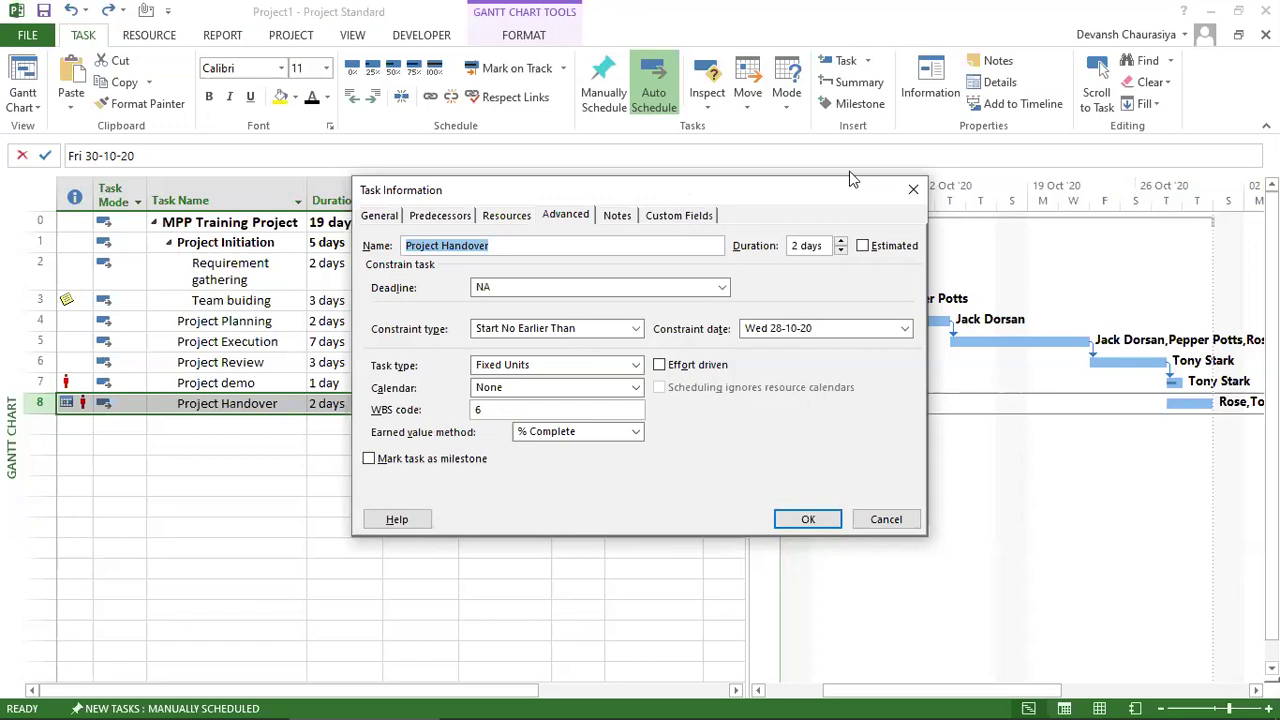
drag(851, 178, 1026, 160)
click(763, 312)
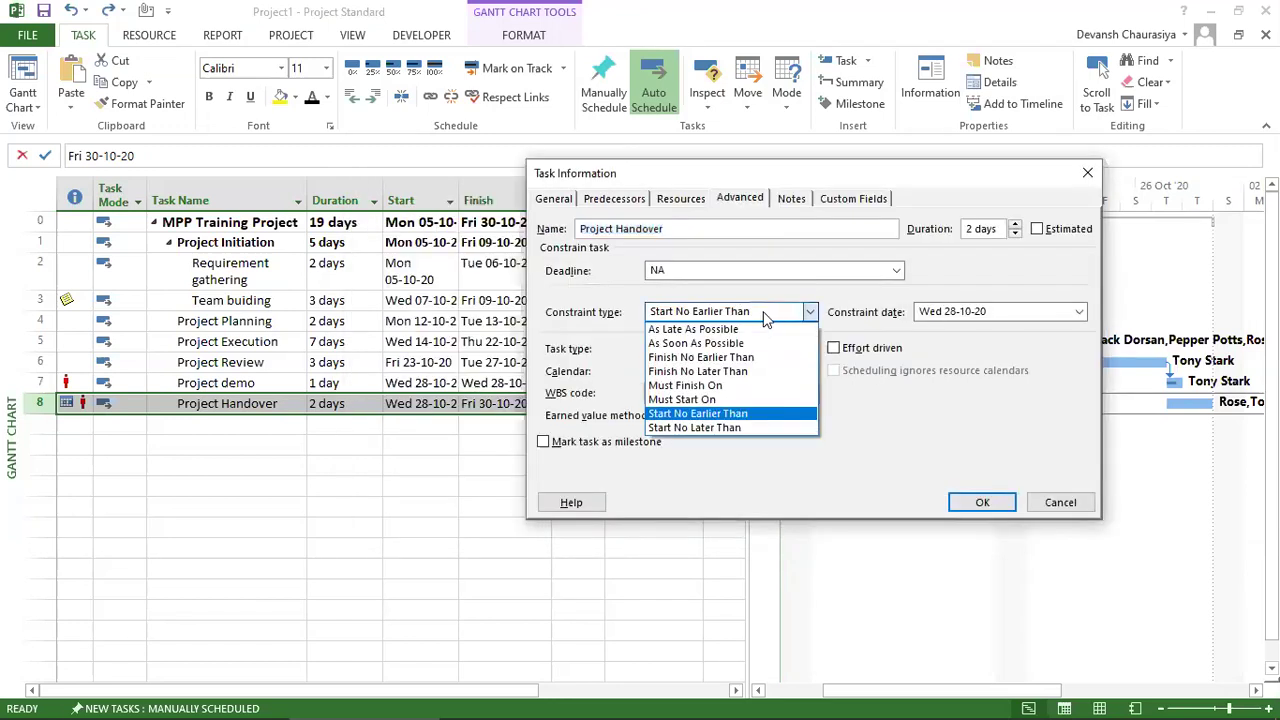
click(710, 372)
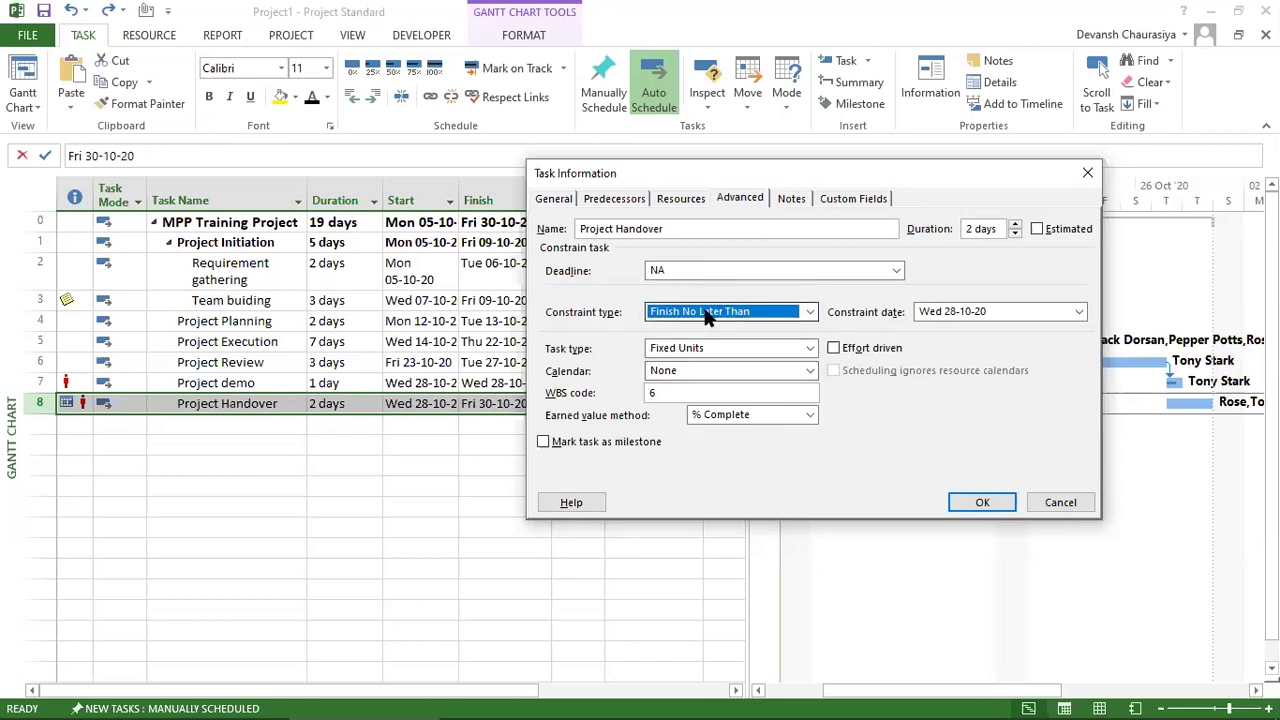
click(990, 311)
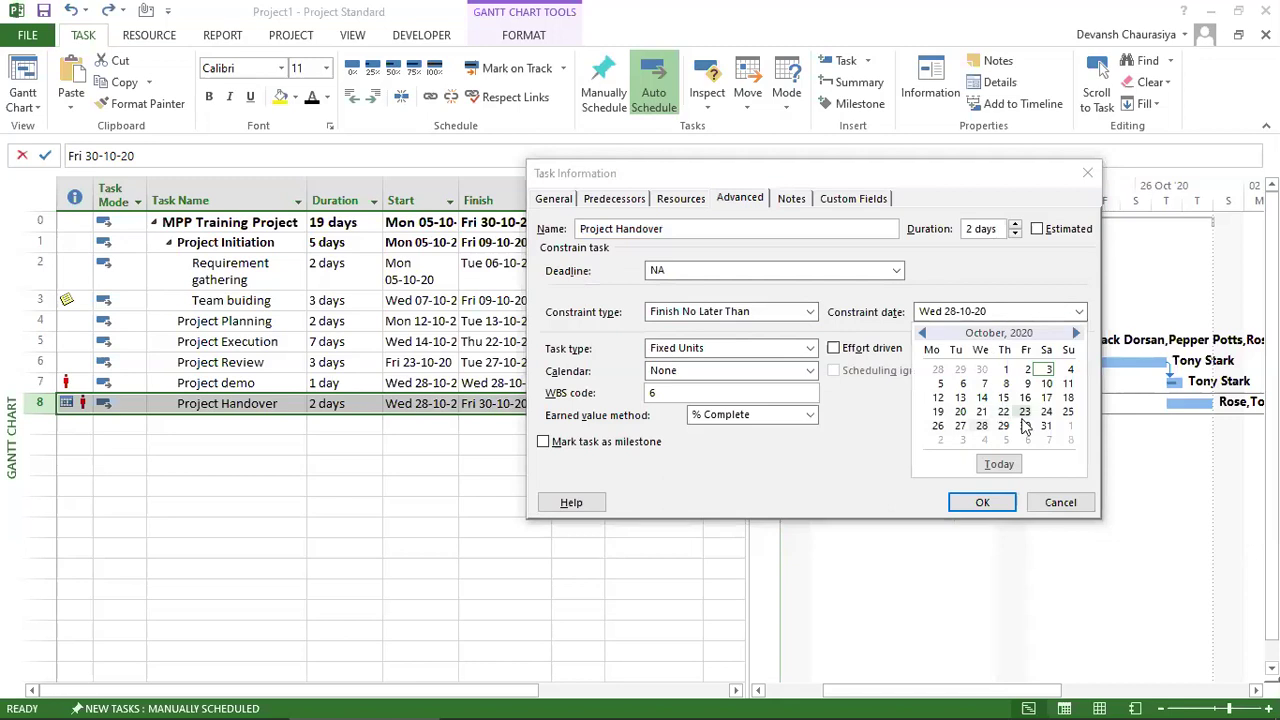
click(1025, 426)
click(982, 503)
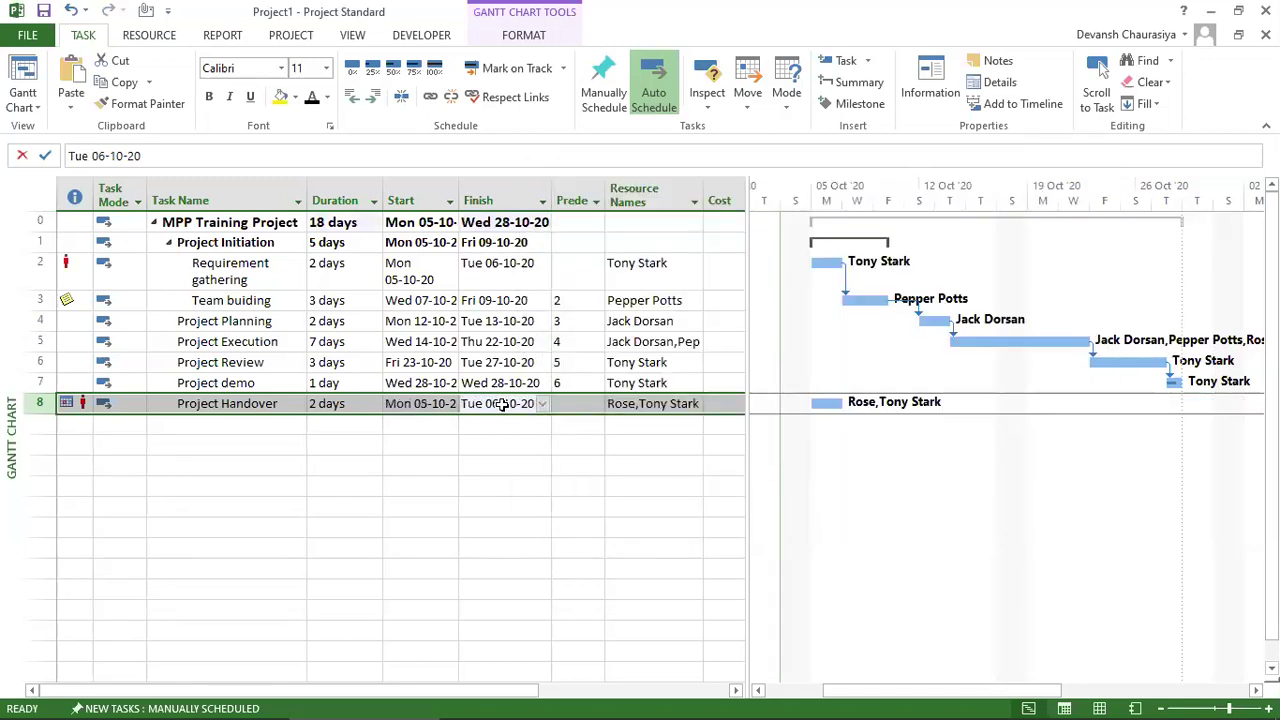
click(520, 463)
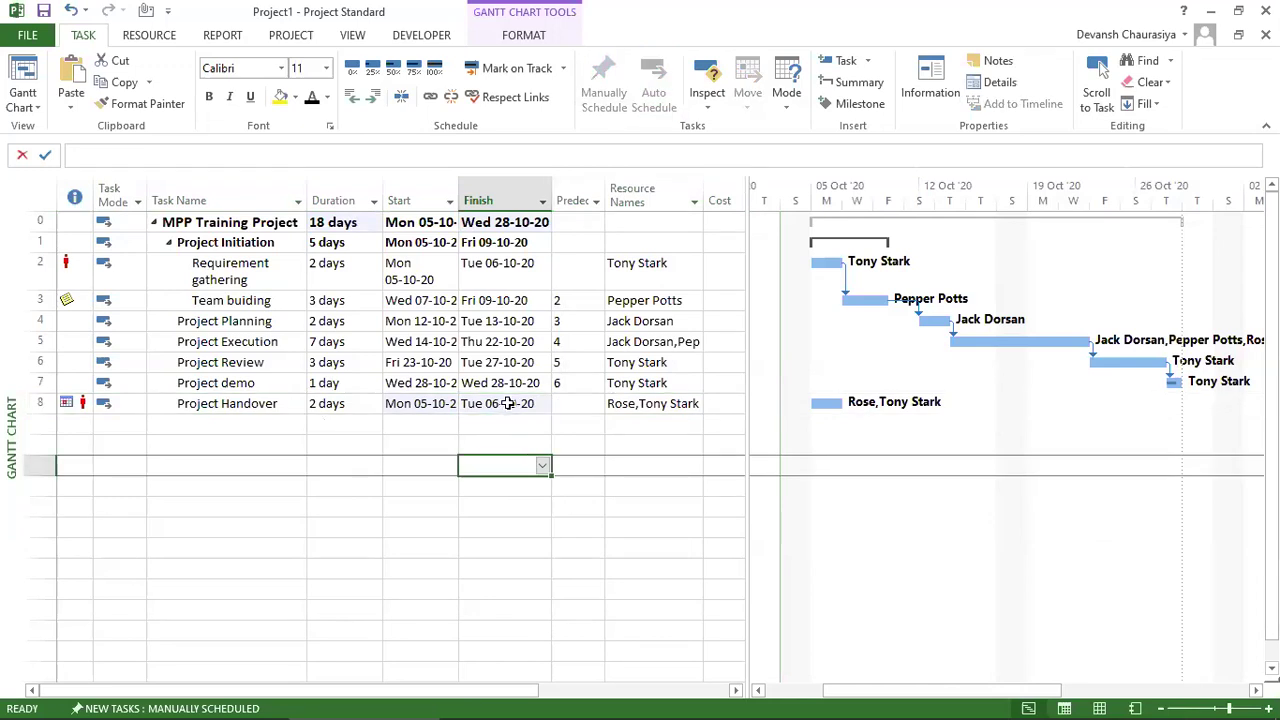
Step: Undo, then reapply Finish No Later Than 30-10-20 to Project Handover
click(503, 223)
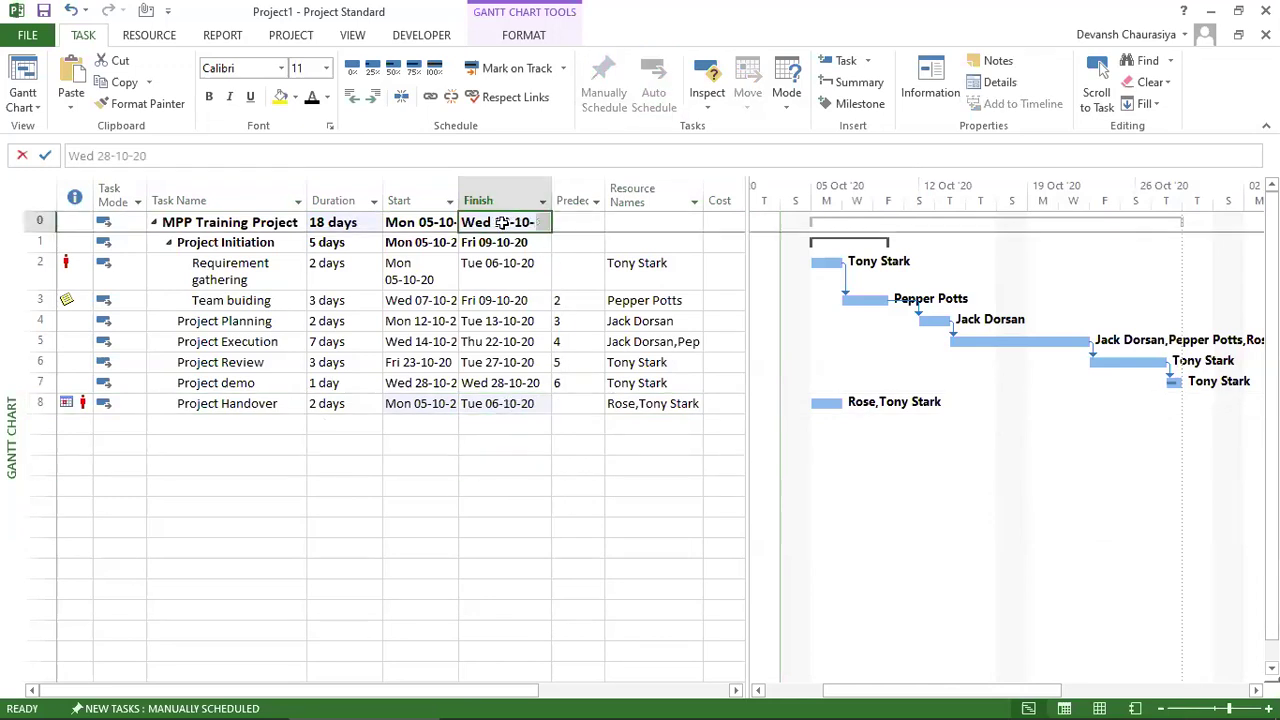
key(ctrl+z)
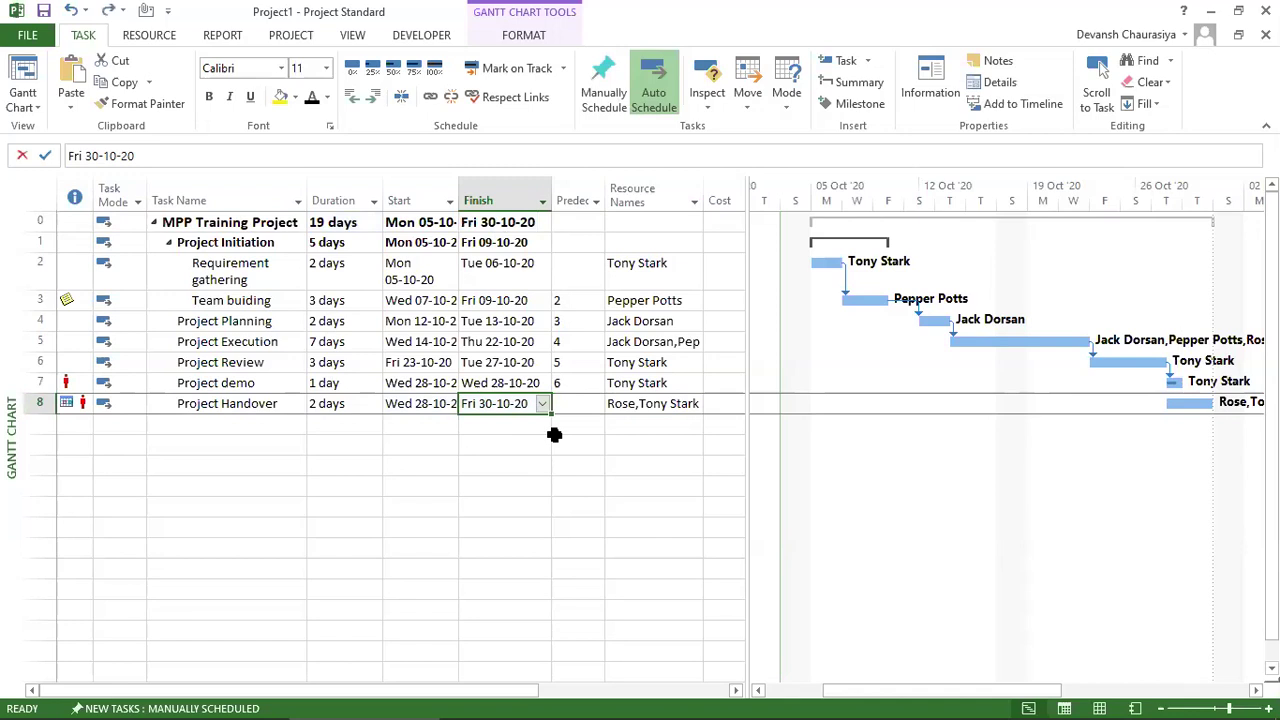
double_click(35, 403)
drag(666, 195, 994, 158)
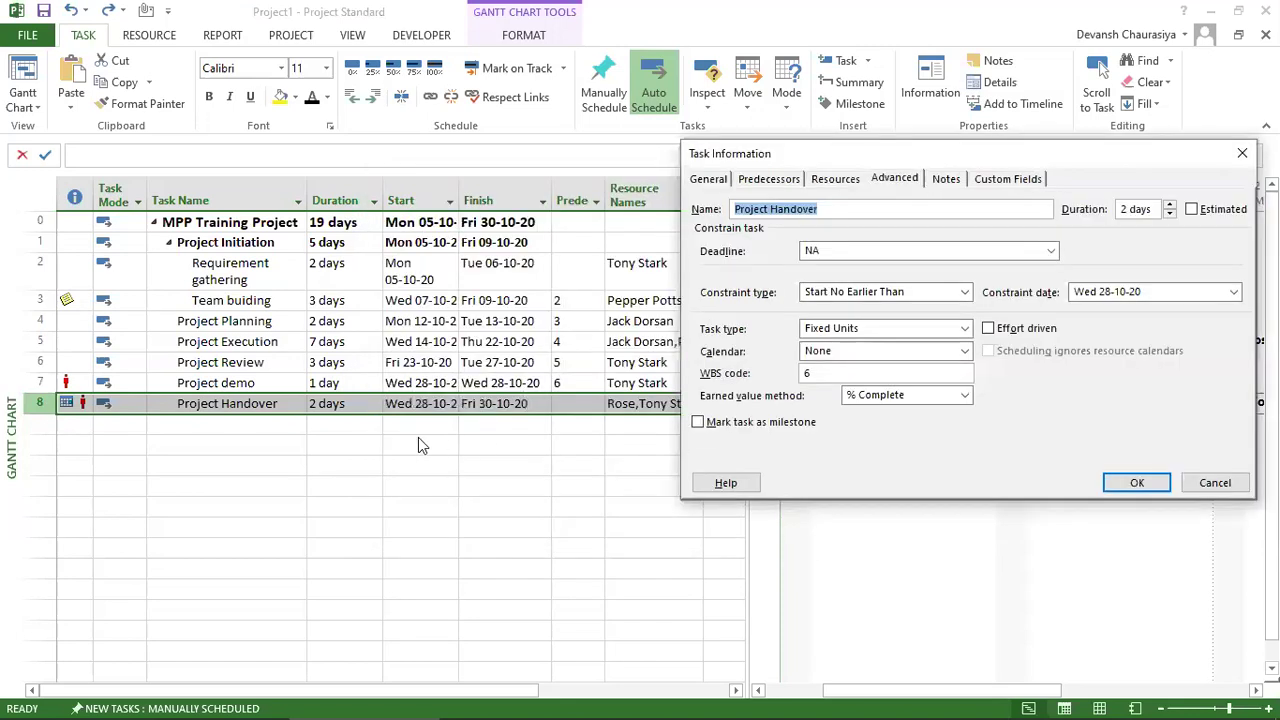
click(912, 293)
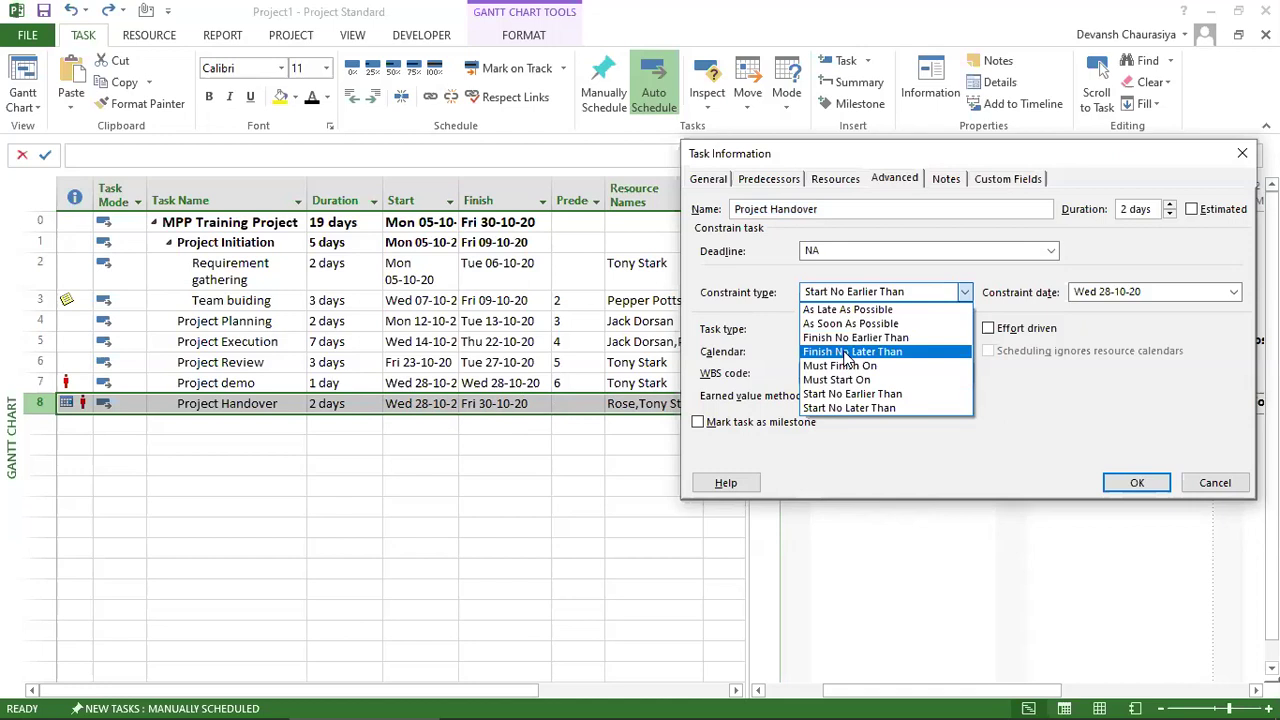
click(847, 352)
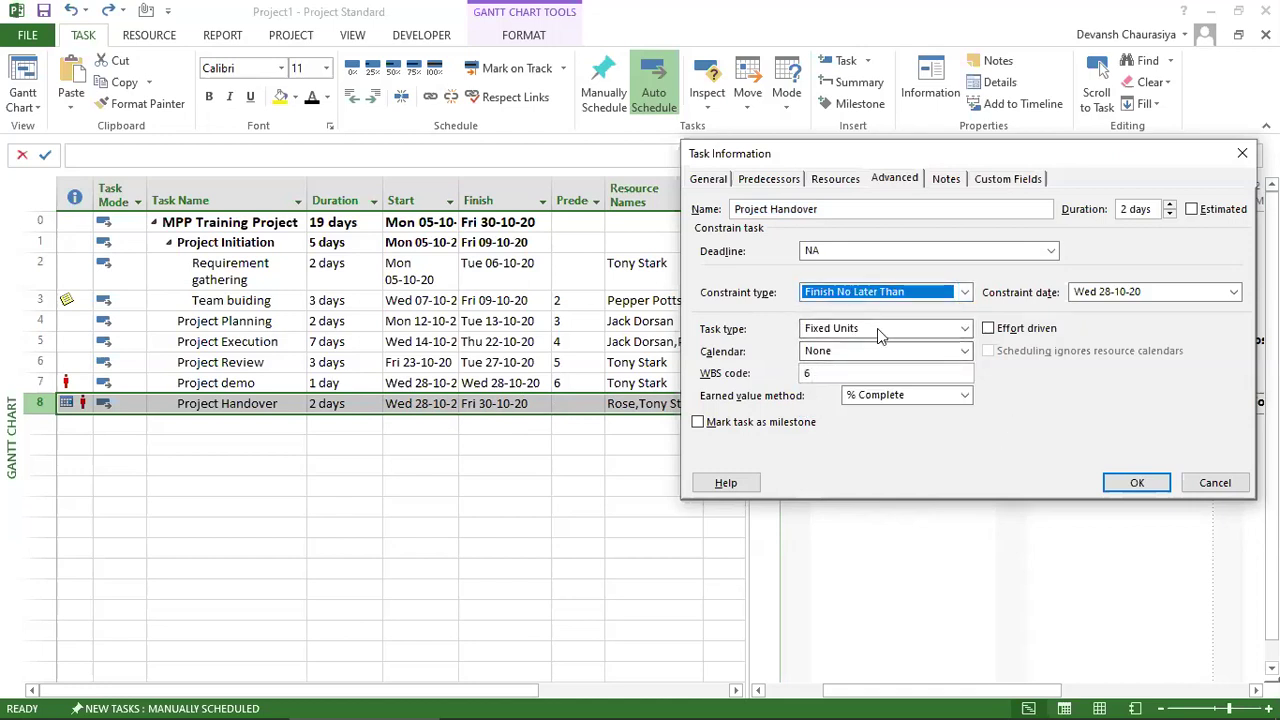
click(768, 180)
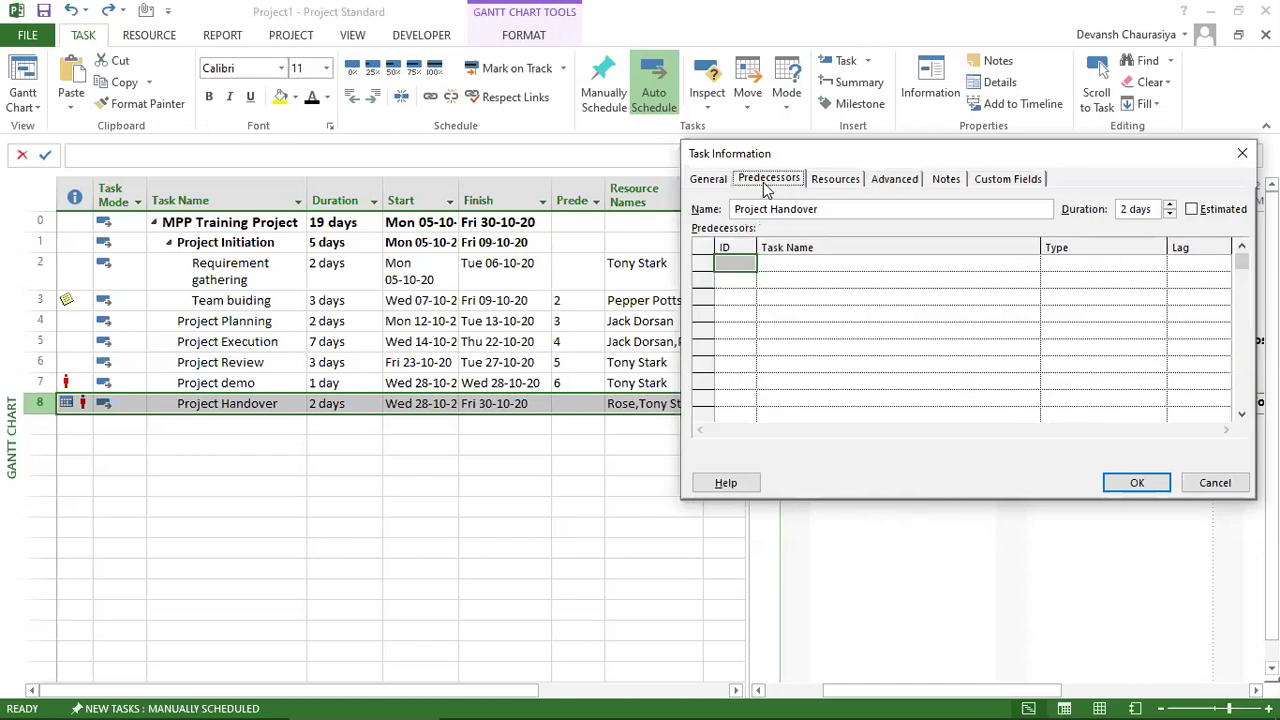
click(896, 180)
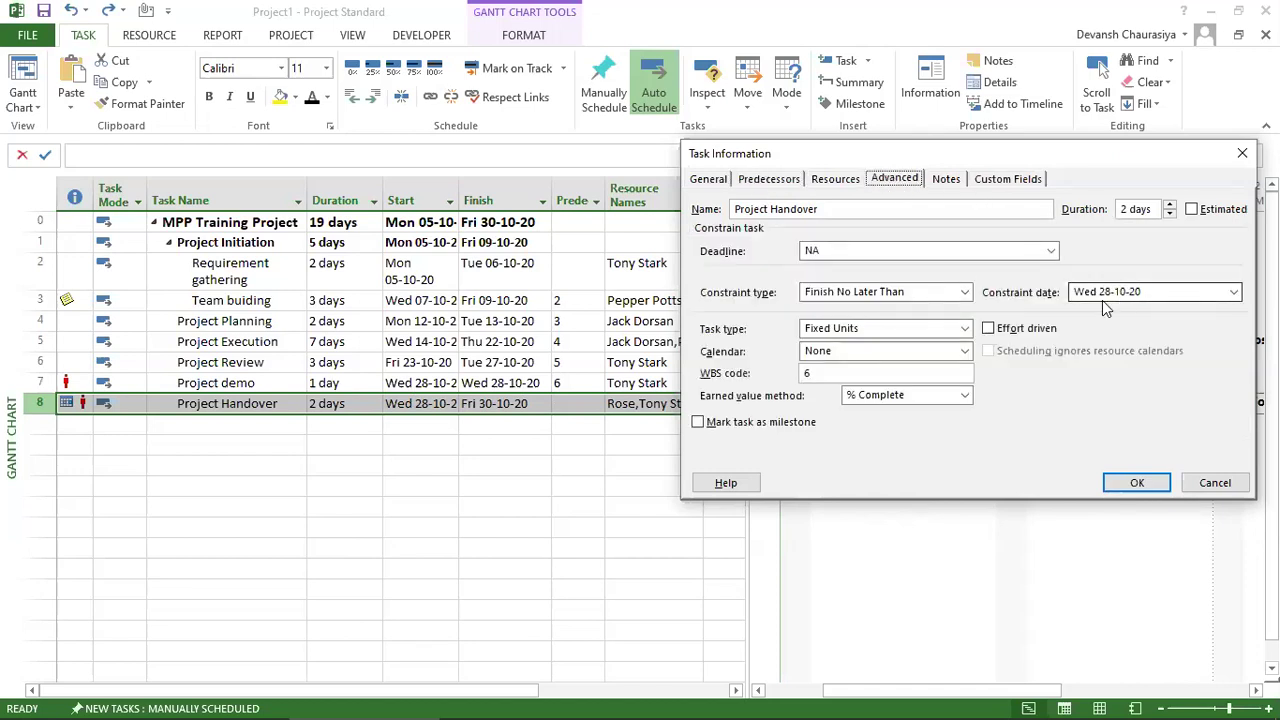
click(1234, 291)
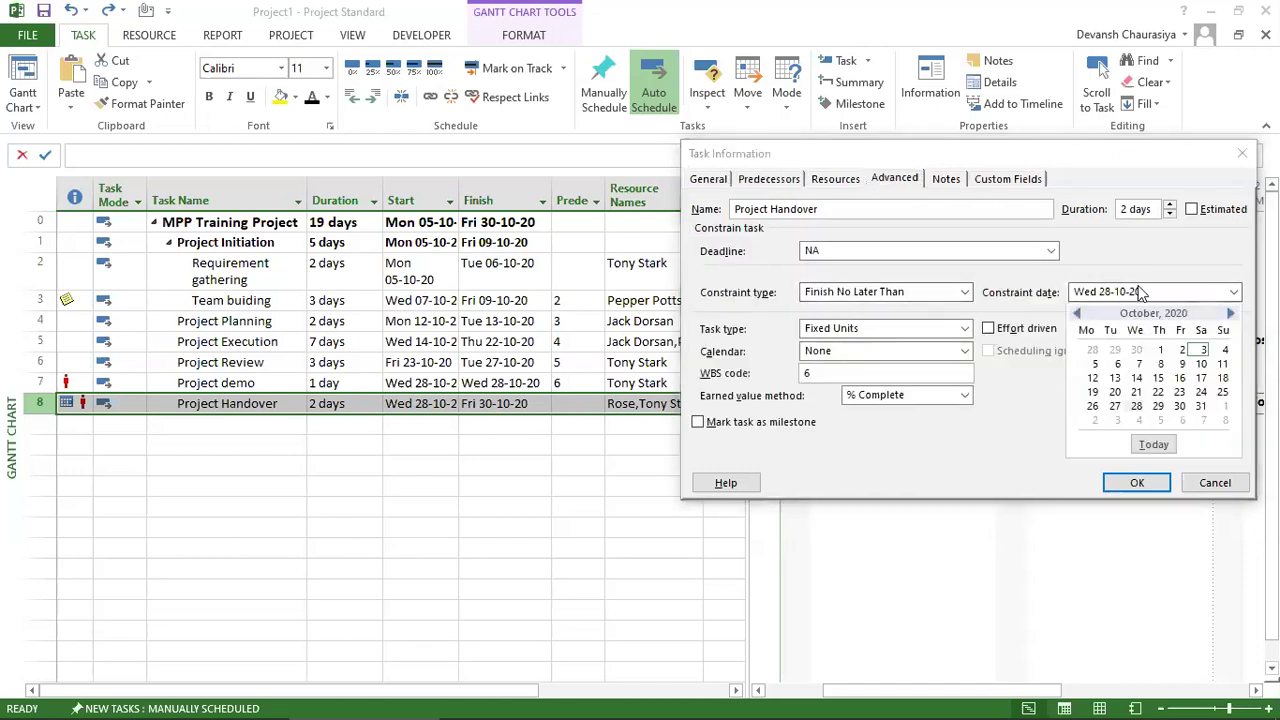
click(1178, 420)
click(1137, 482)
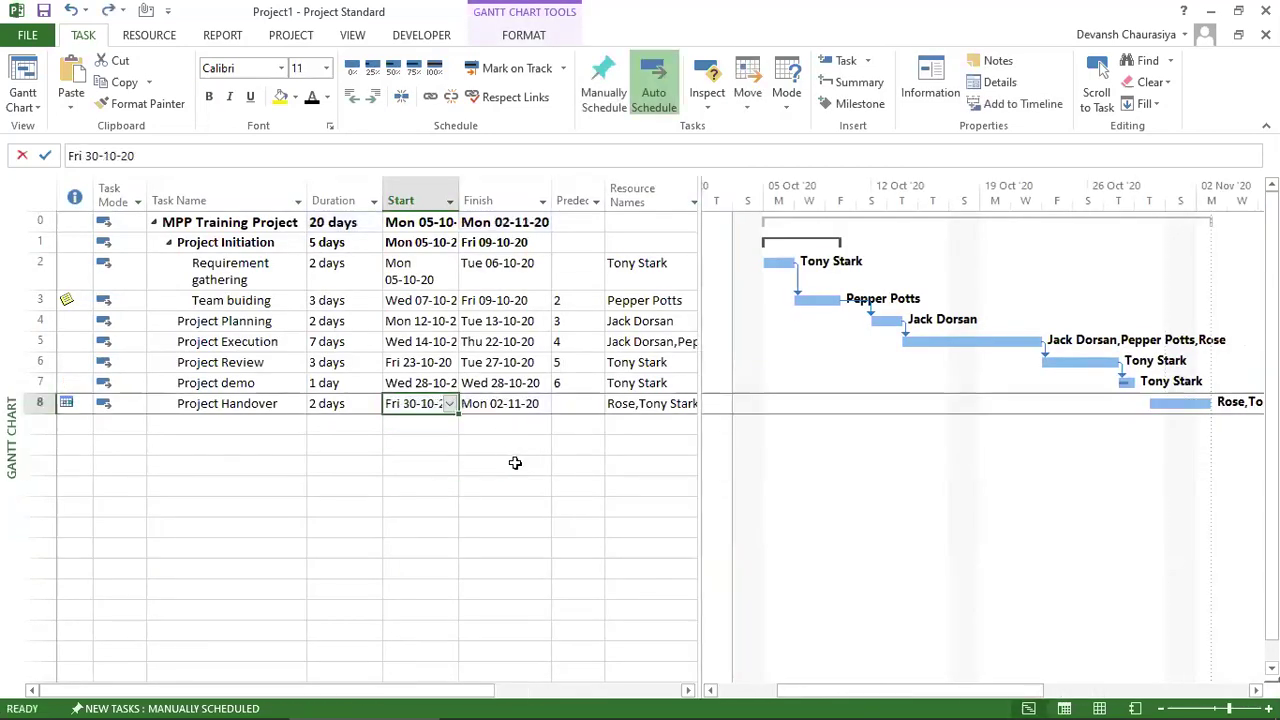
Step: Highlight the adding-tasks-to-the-timeline topic in the Word notes and return to Project
key(alt+Tab)
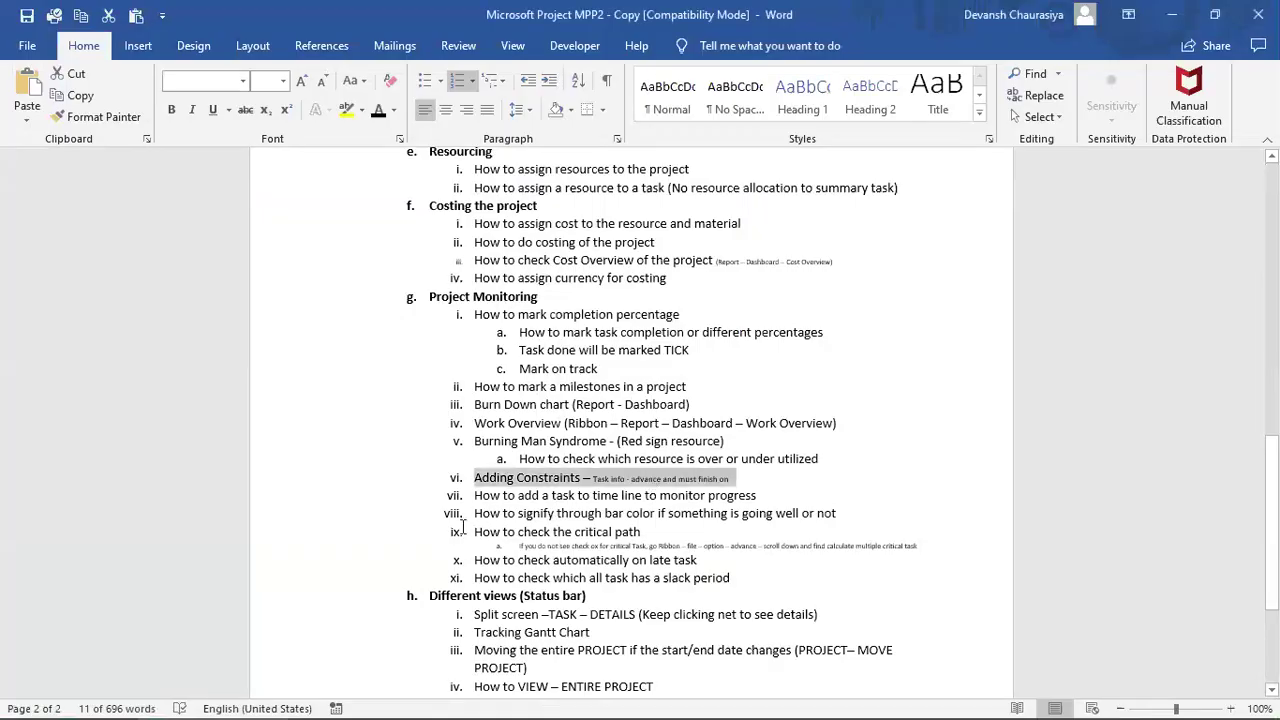
drag(472, 495, 741, 495)
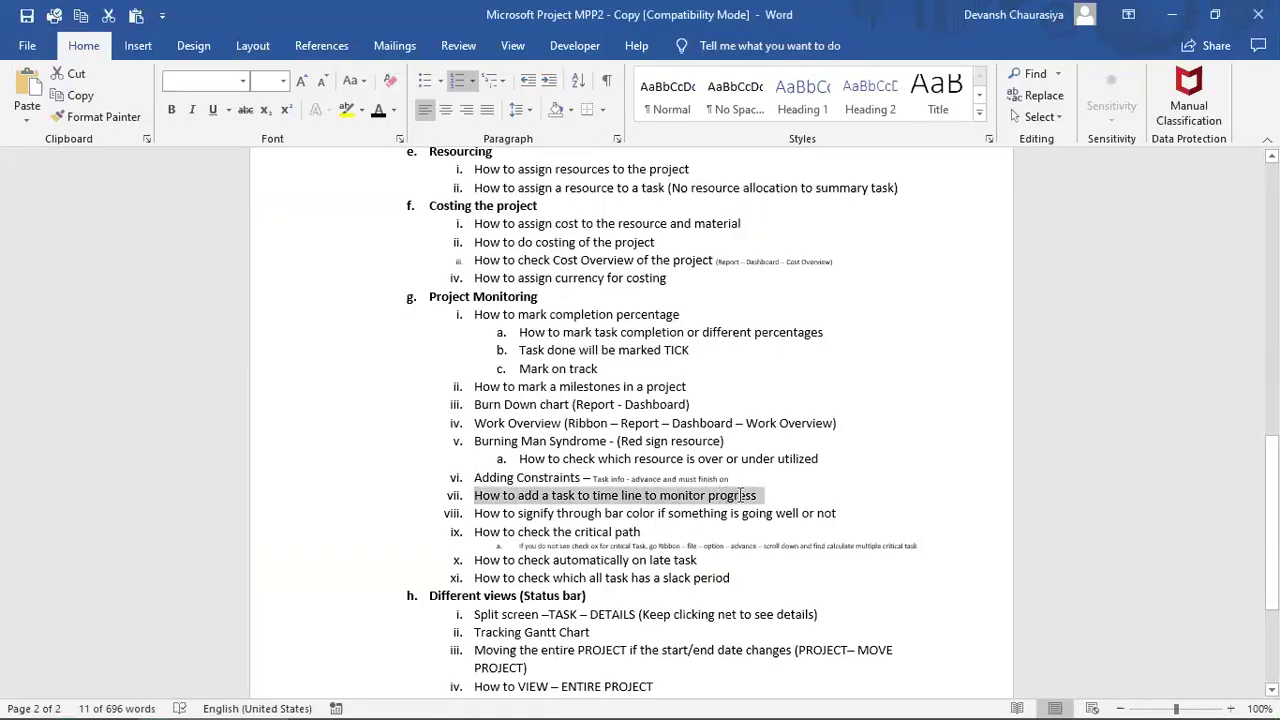
key(alt+Tab)
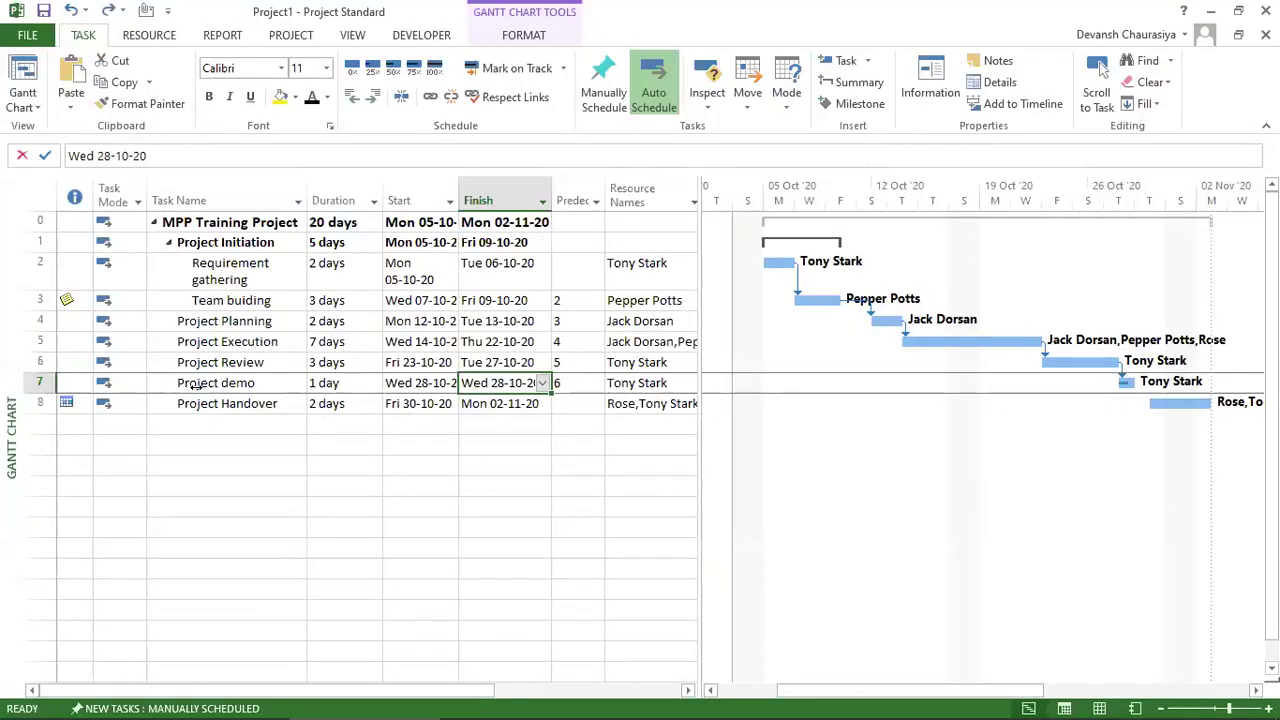
click(40, 383)
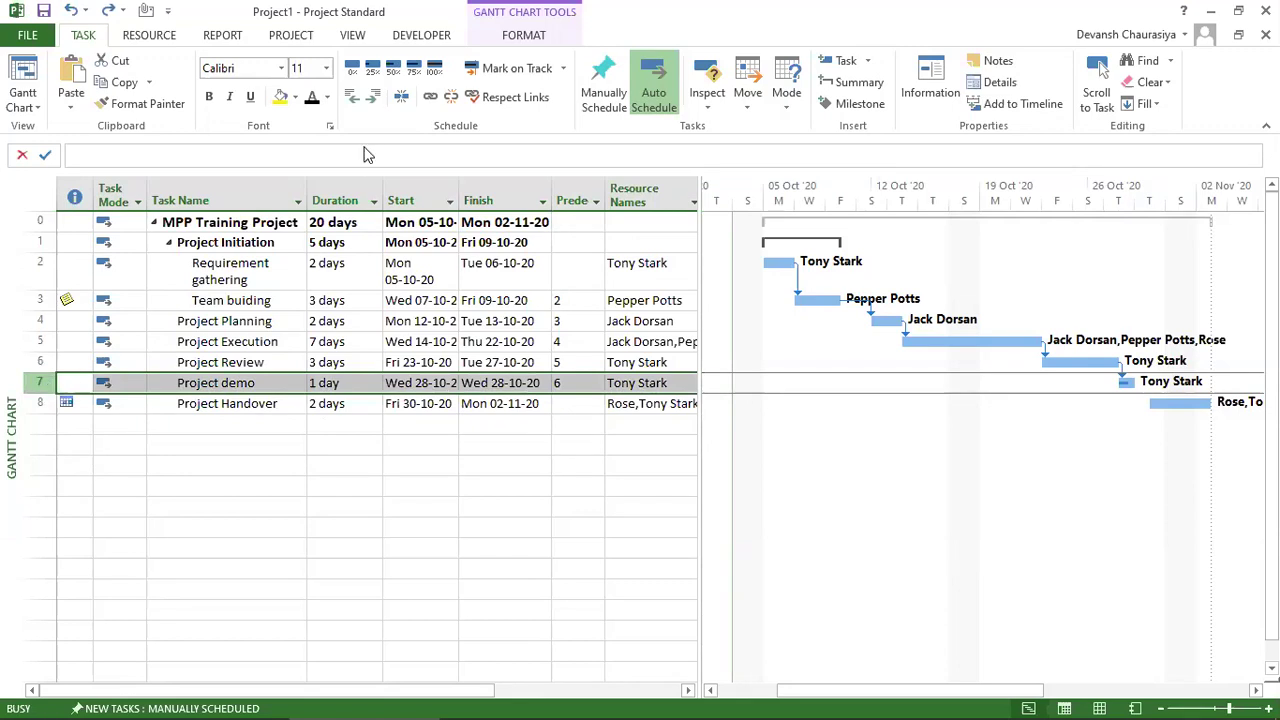
key(shift+F2)
key(Escape)
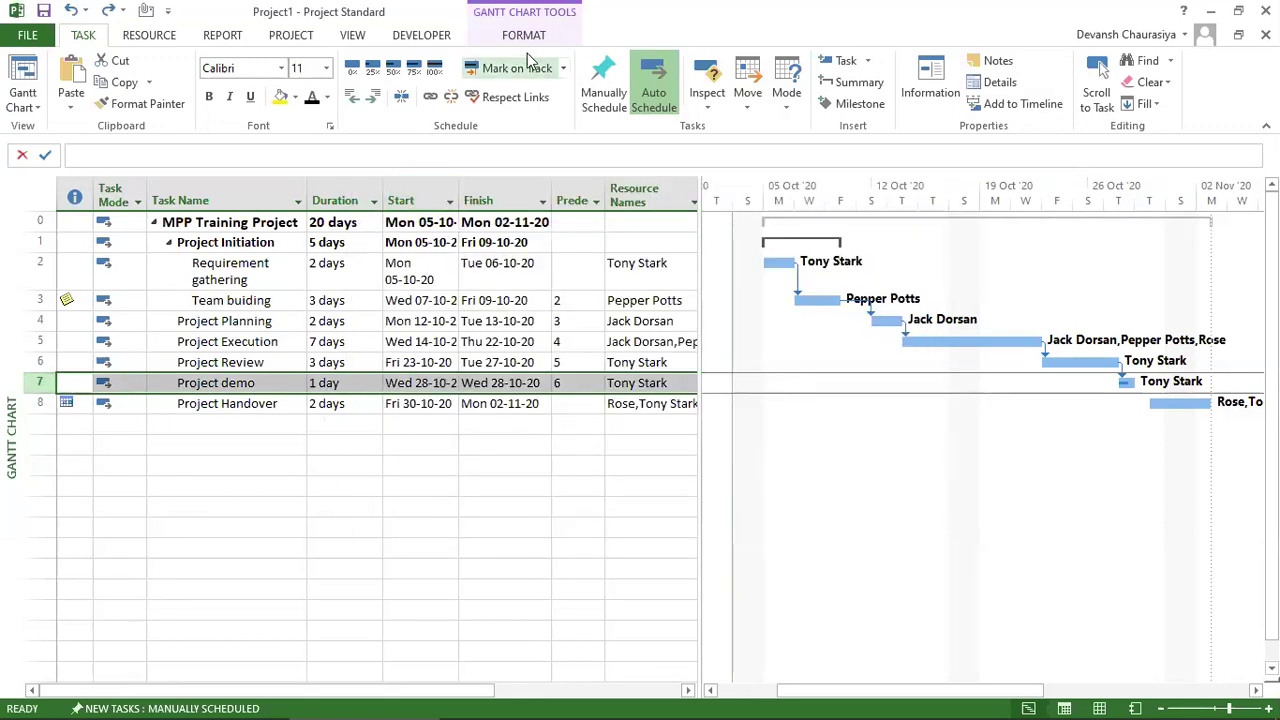
click(522, 37)
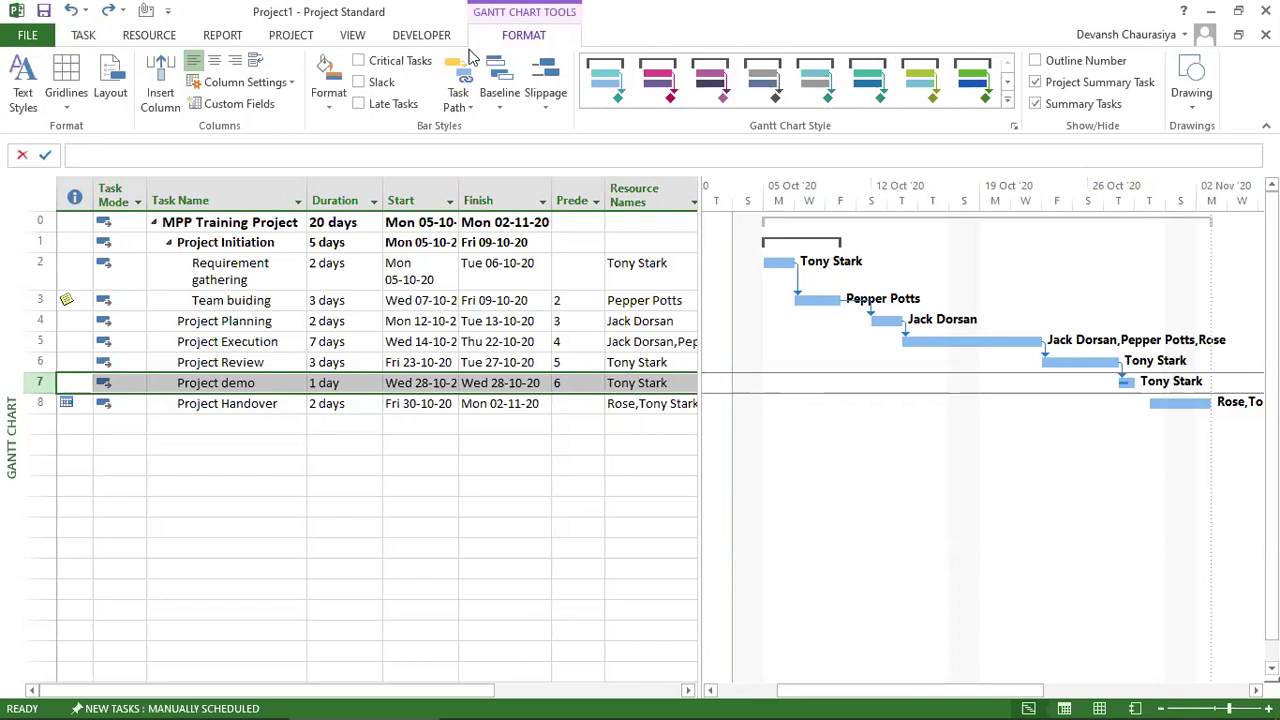
click(347, 40)
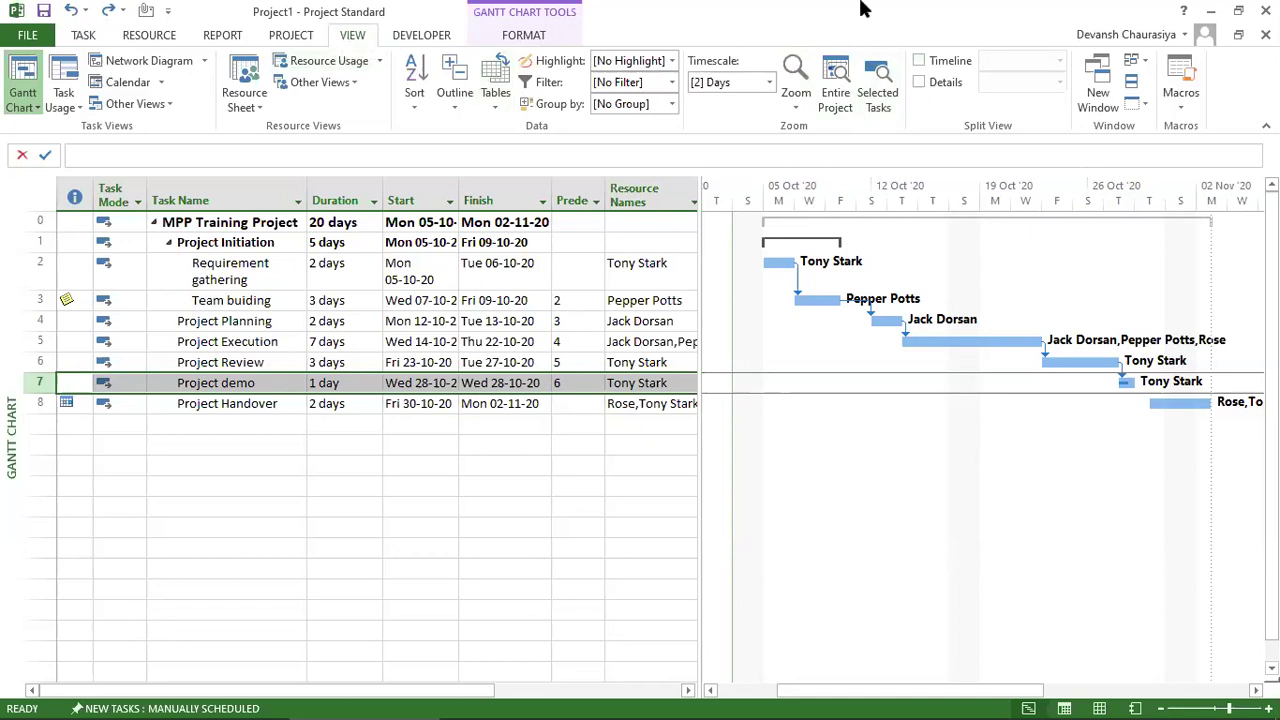
click(919, 61)
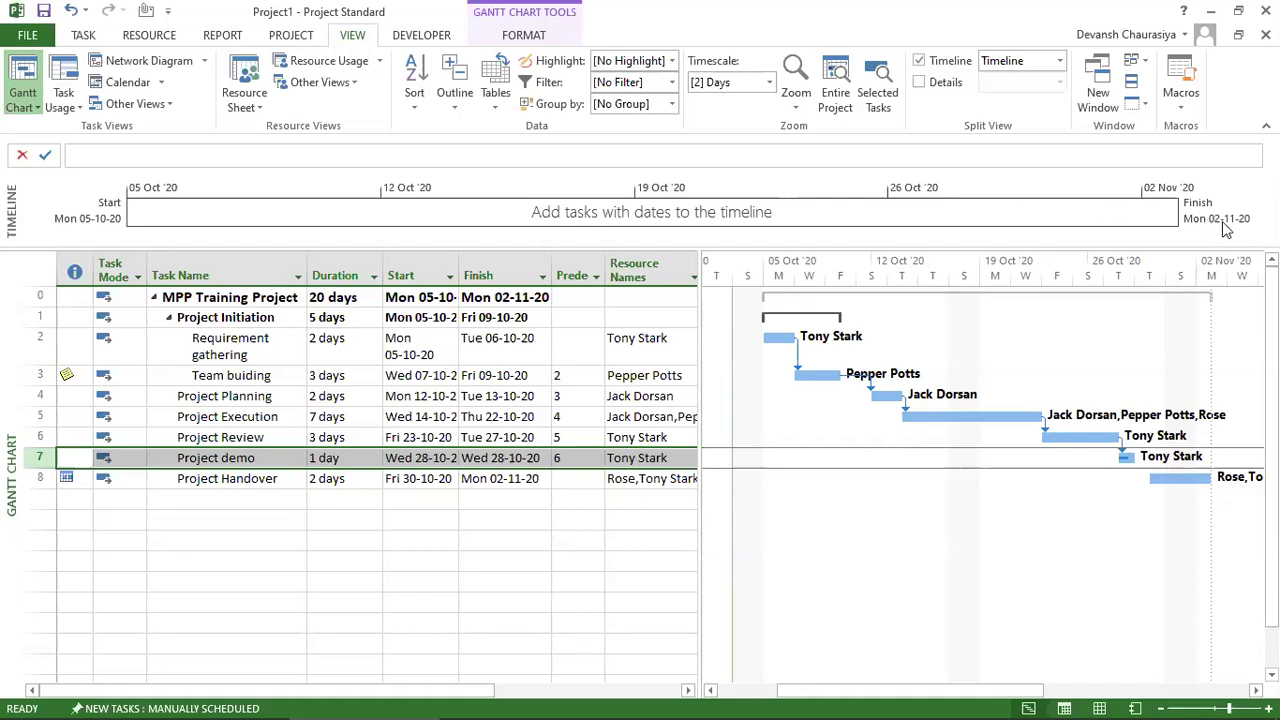
click(512, 479)
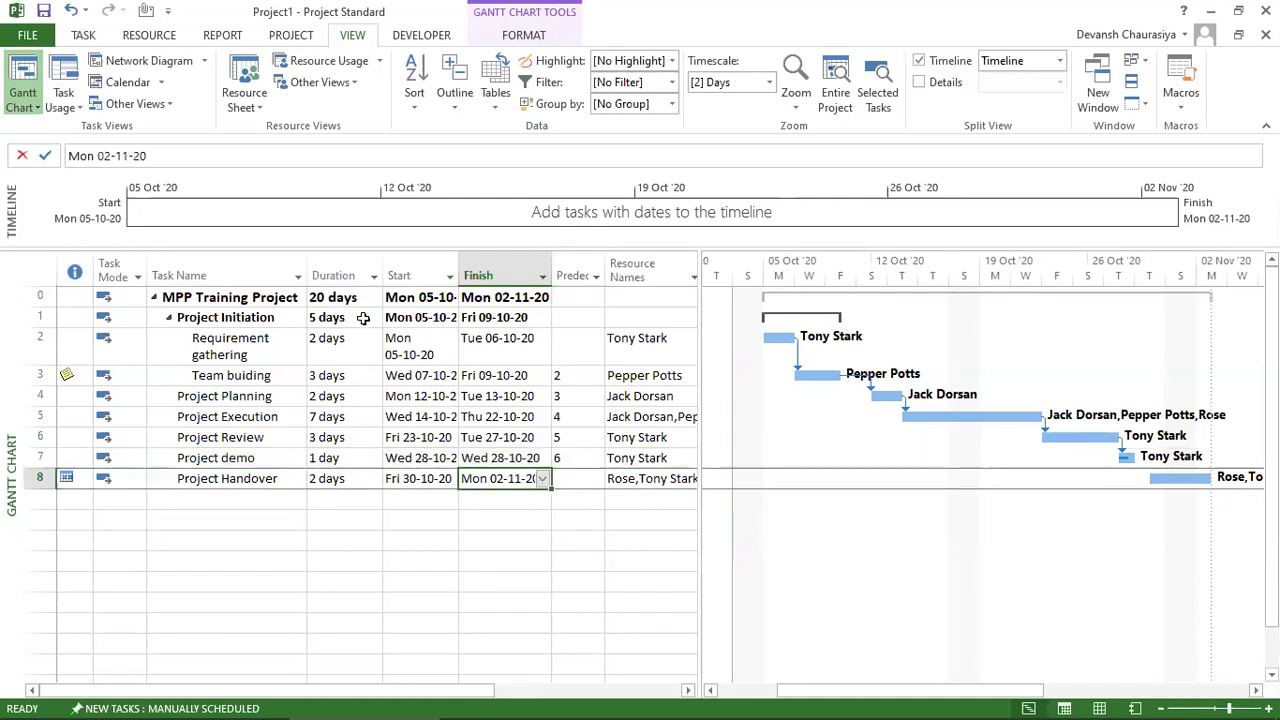
click(398, 298)
click(519, 465)
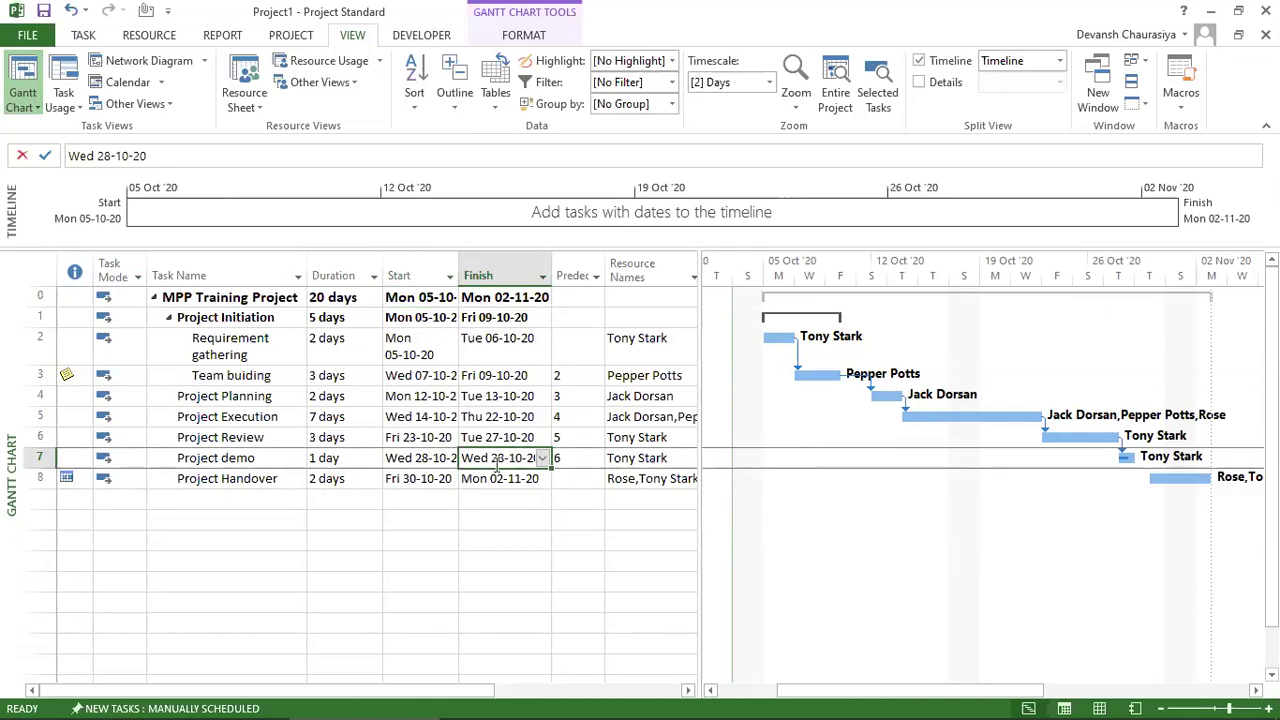
key(alt+Tab)
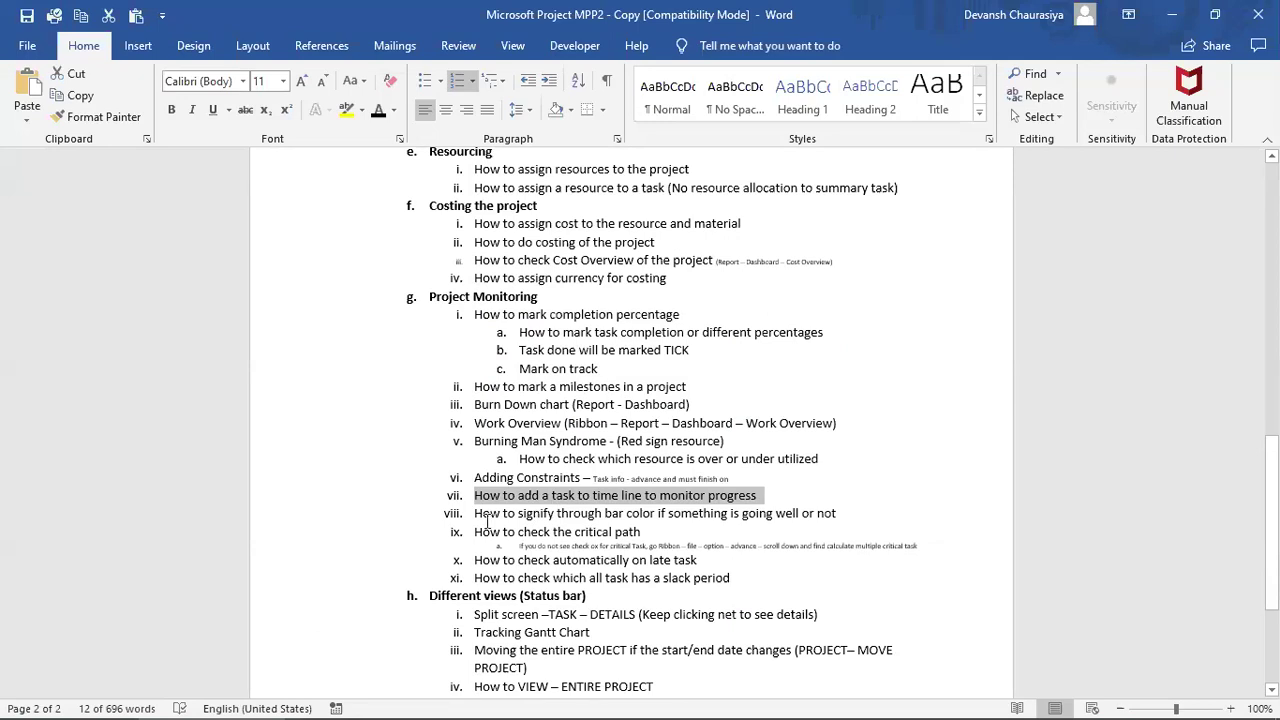
drag(477, 515, 846, 514)
key(alt+Tab)
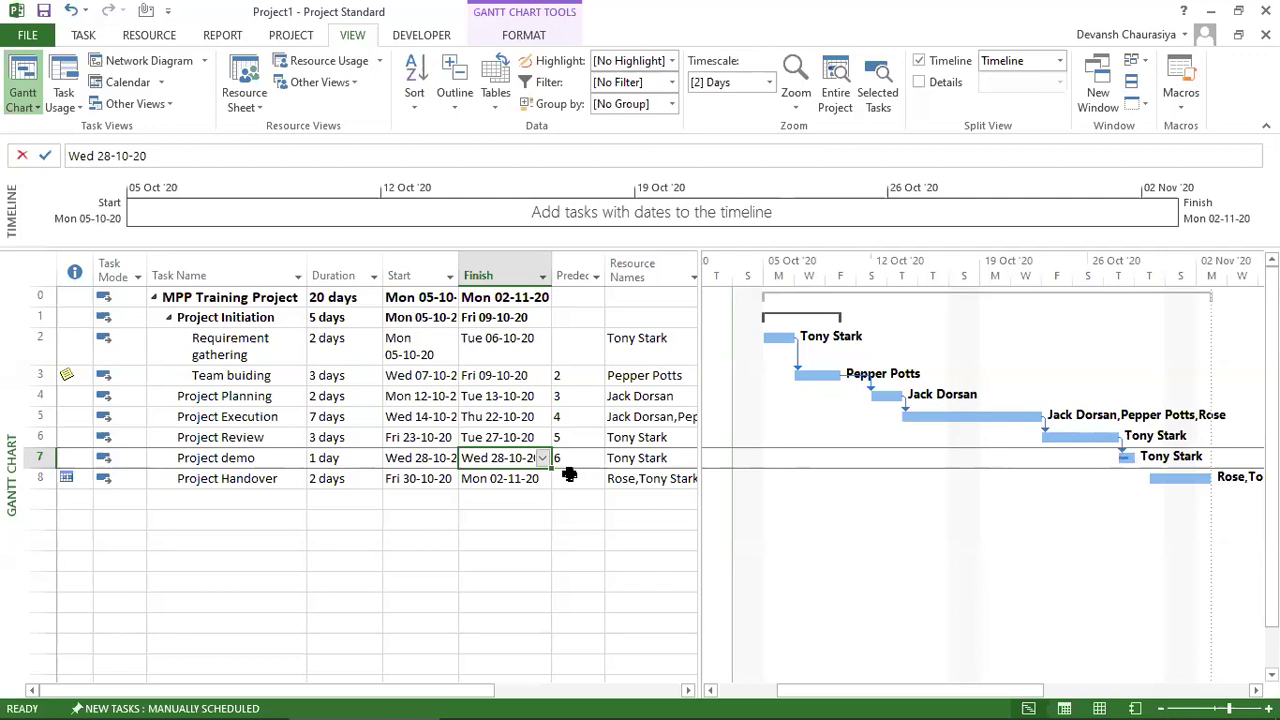
Step: Try a gold bar colour on Project Handover, then undo it
double_click(1176, 477)
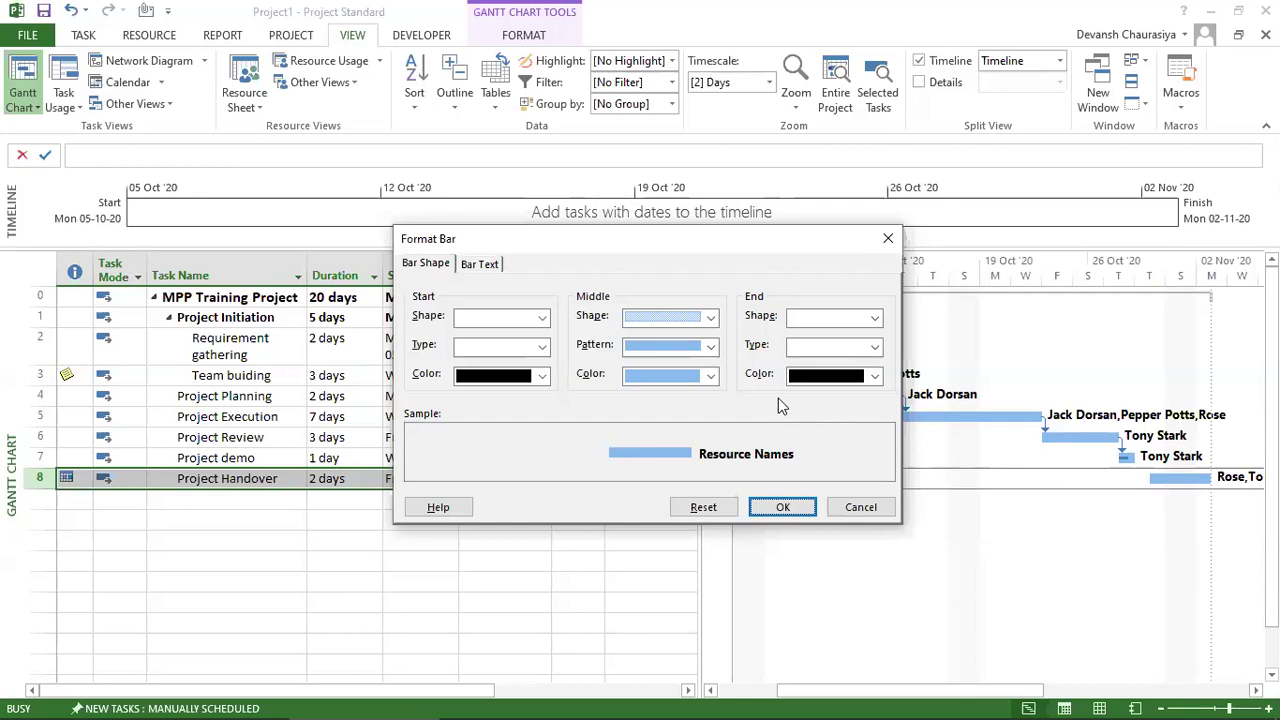
click(709, 375)
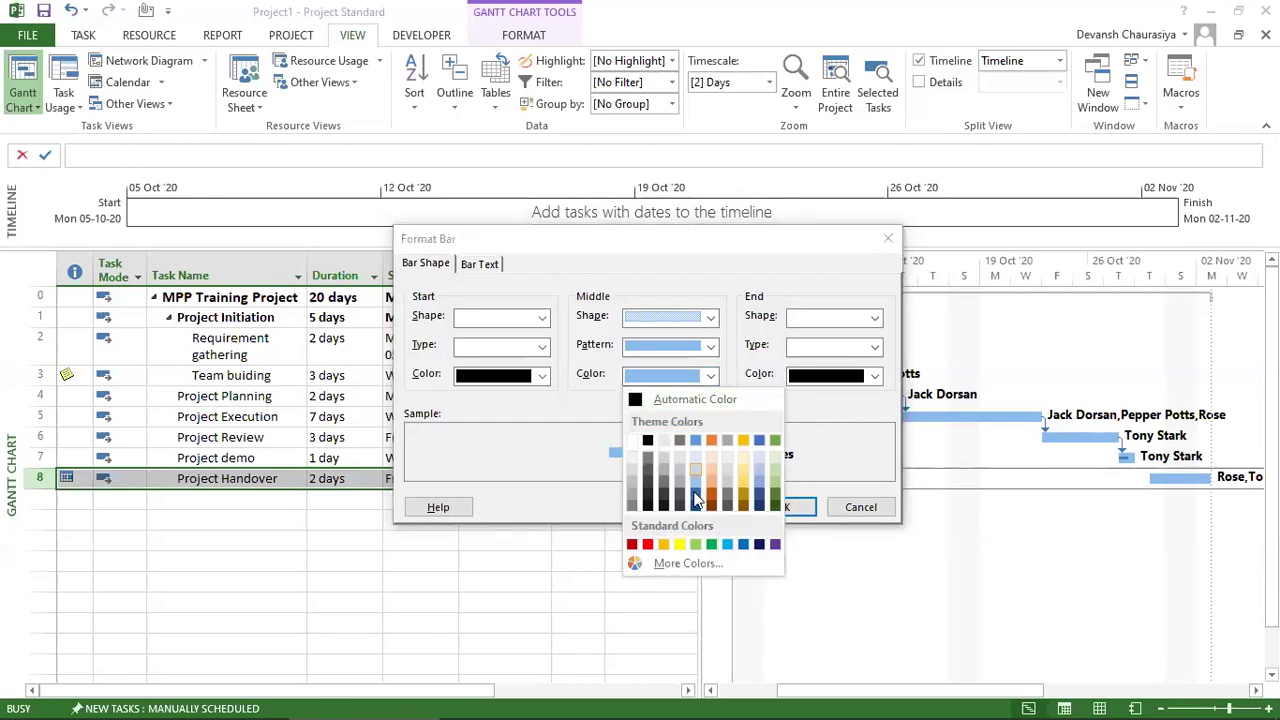
click(663, 544)
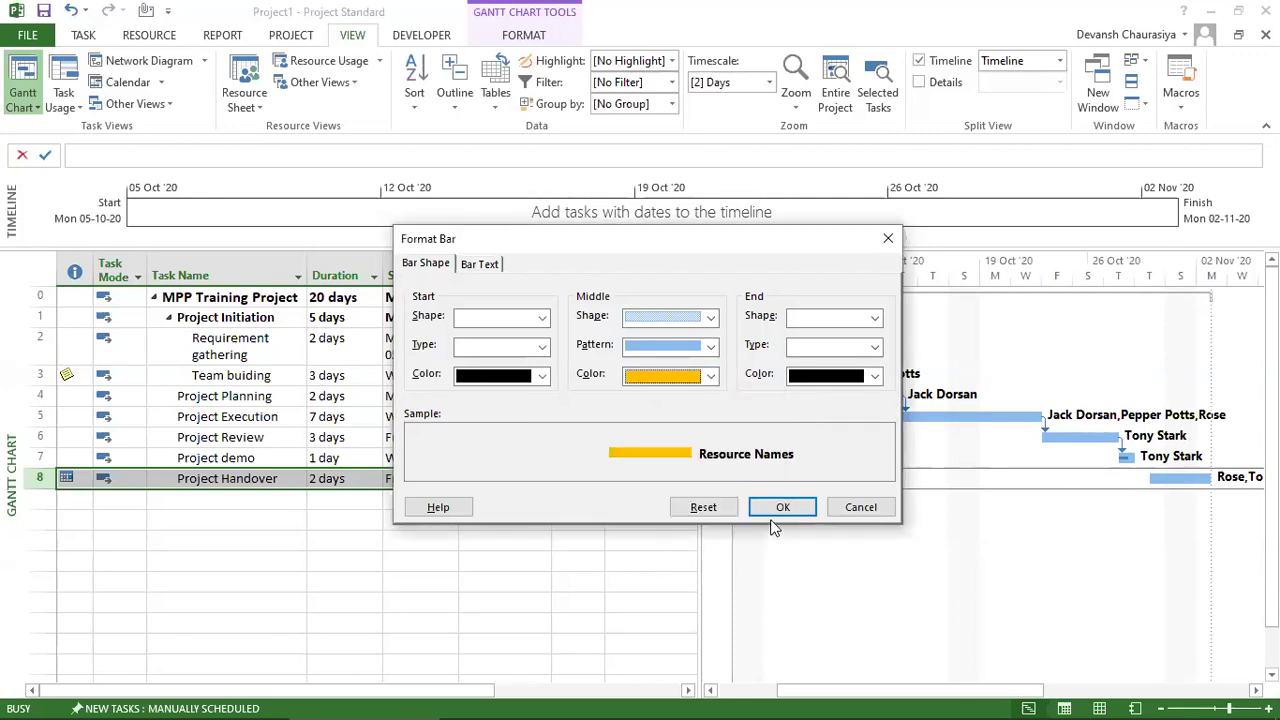
click(784, 508)
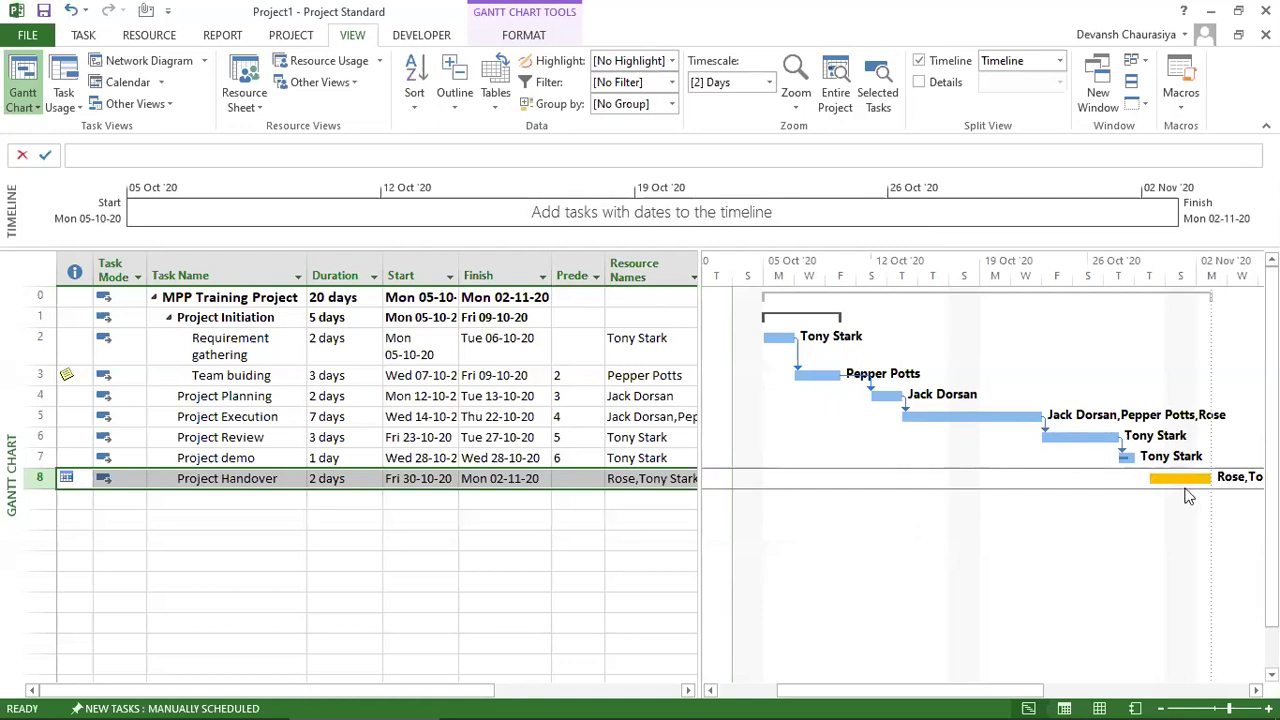
key(ctrl+z)
Step: Set the Project Planning bar's colour to dark green
double_click(881, 398)
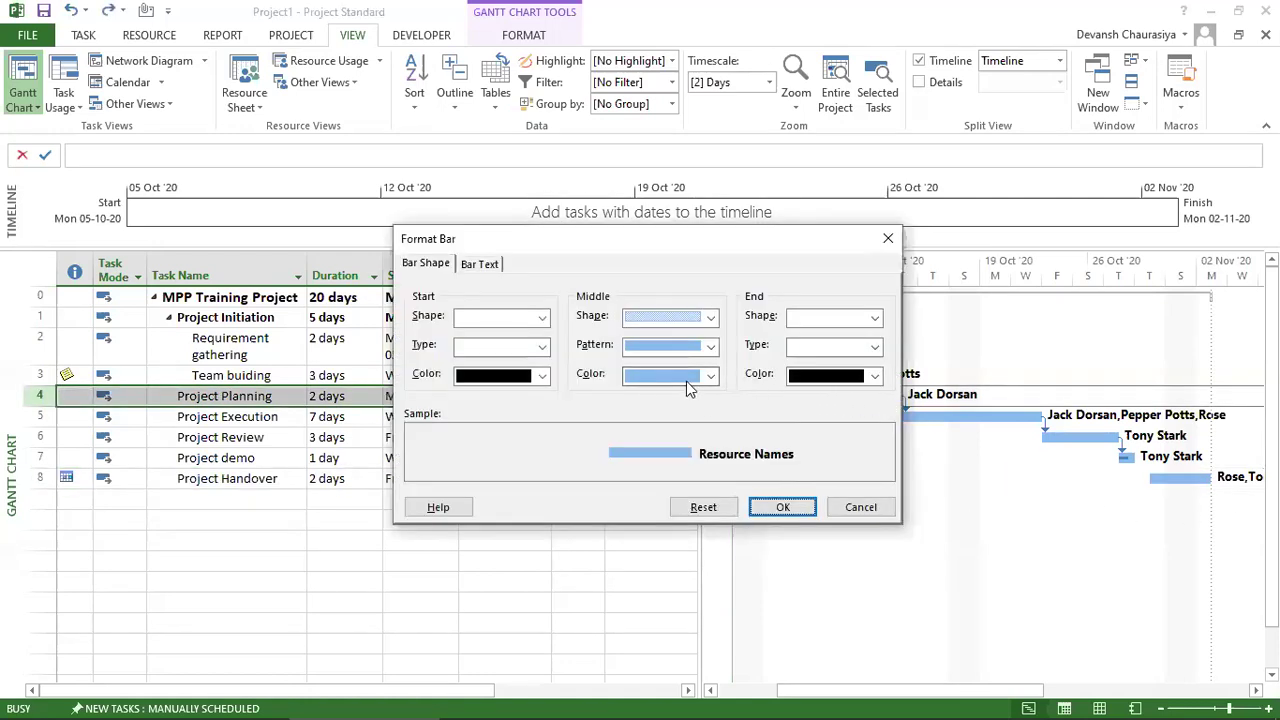
click(686, 377)
click(776, 493)
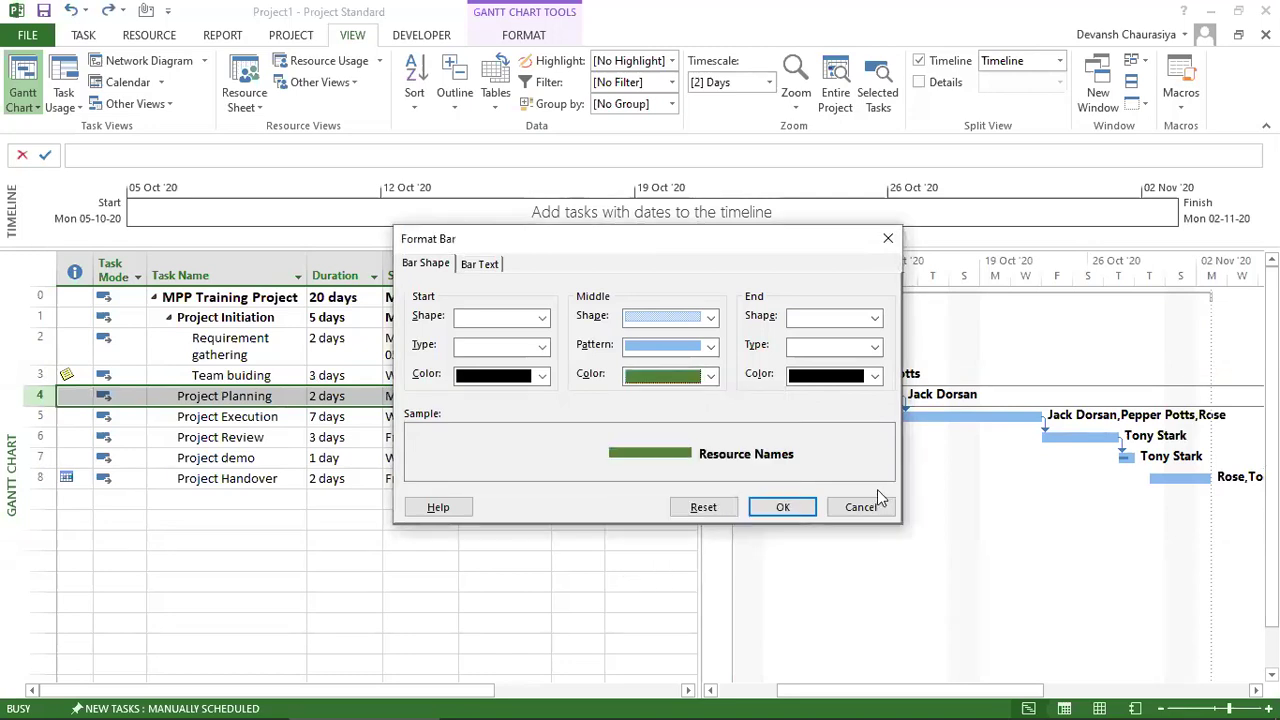
click(783, 507)
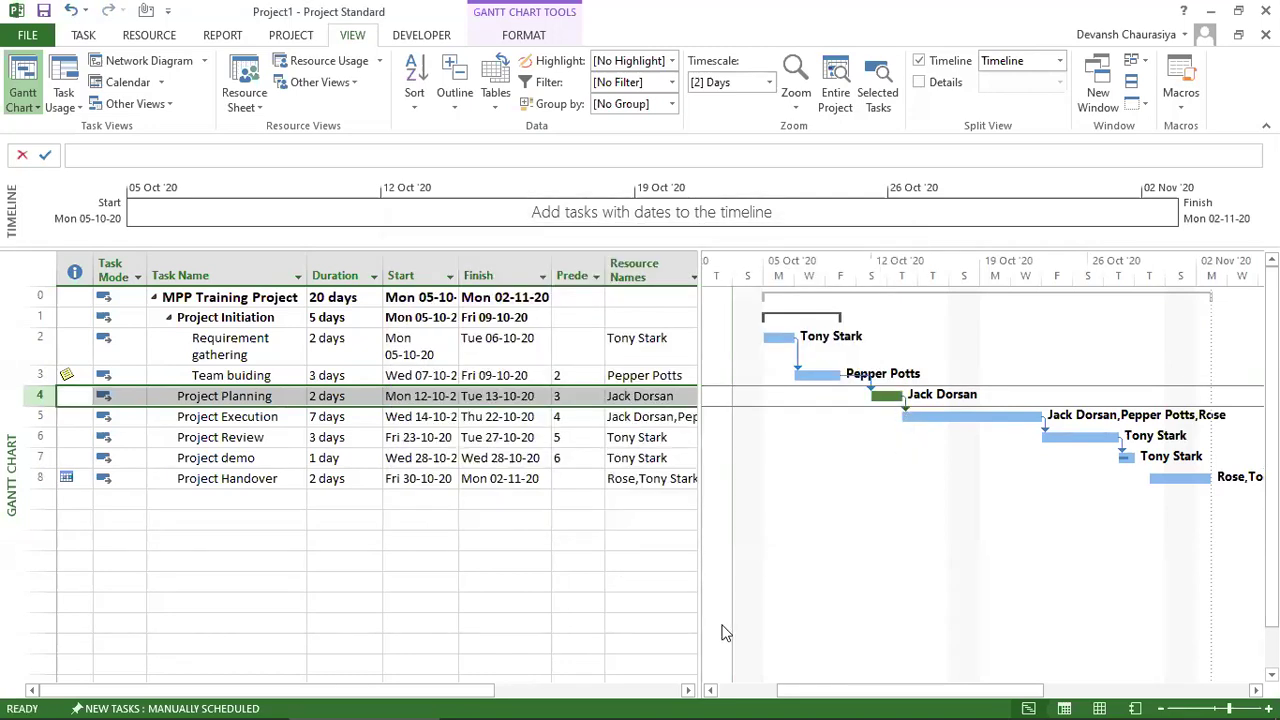
key(alt+Tab)
Step: Note the critical path topic, then indent Project Planning under Project Initiation and fit the entire project
drag(477, 533, 636, 533)
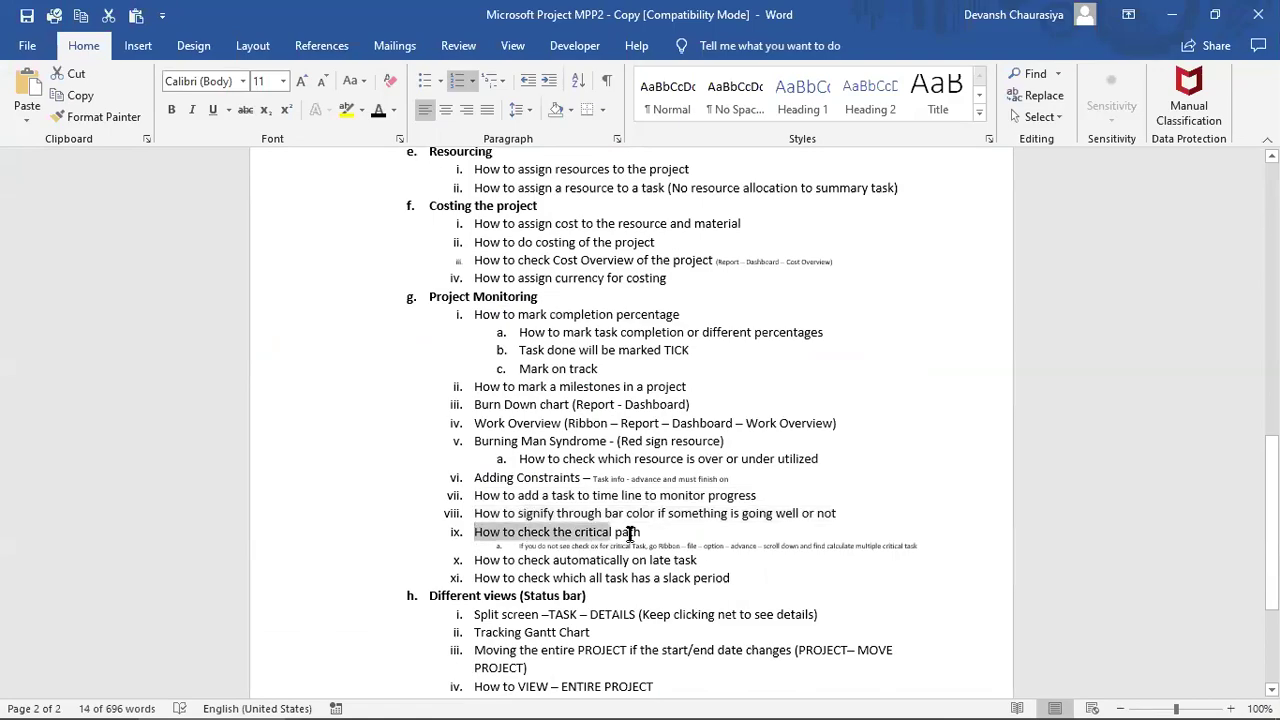
key(alt+Tab)
click(524, 477)
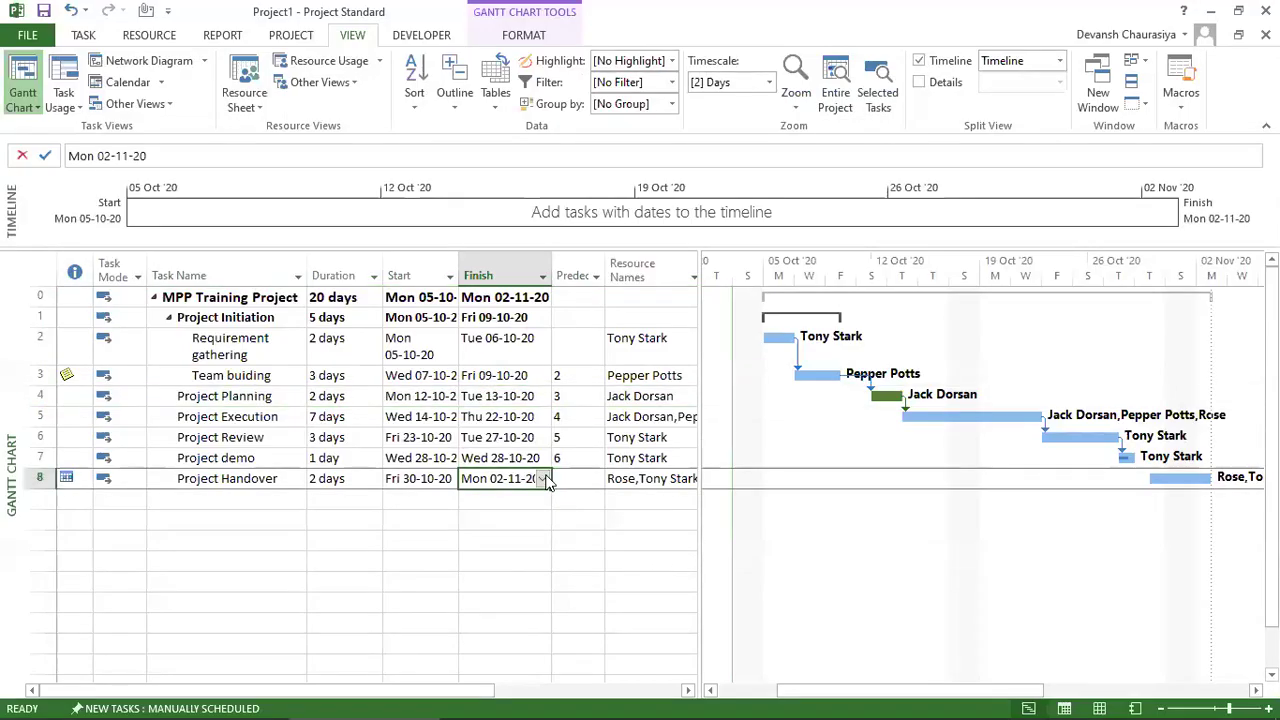
click(886, 395)
click(147, 8)
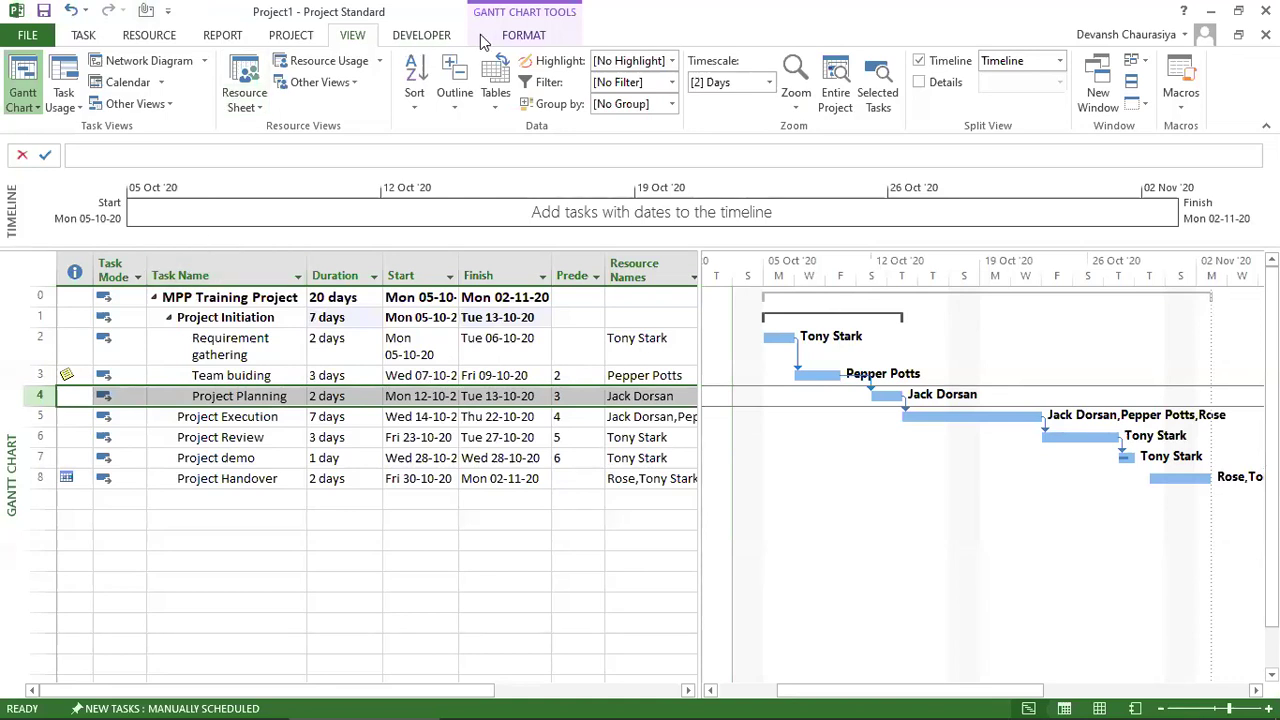
click(840, 92)
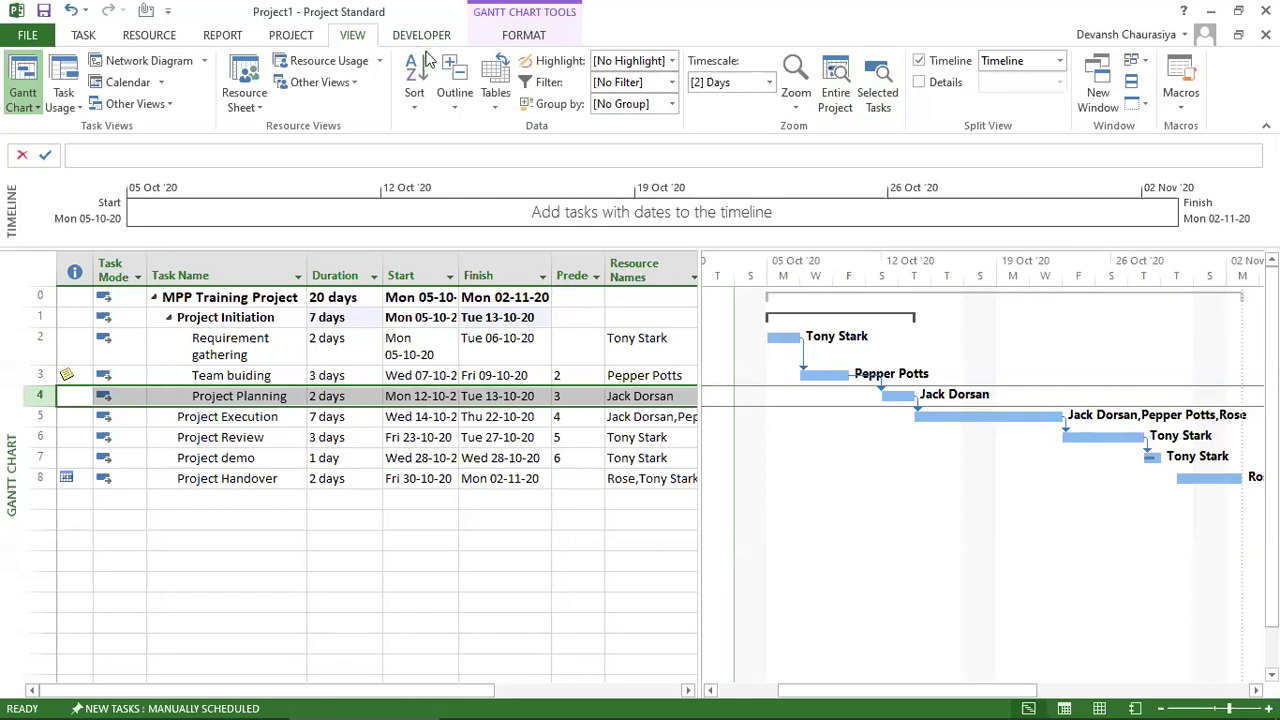
click(510, 36)
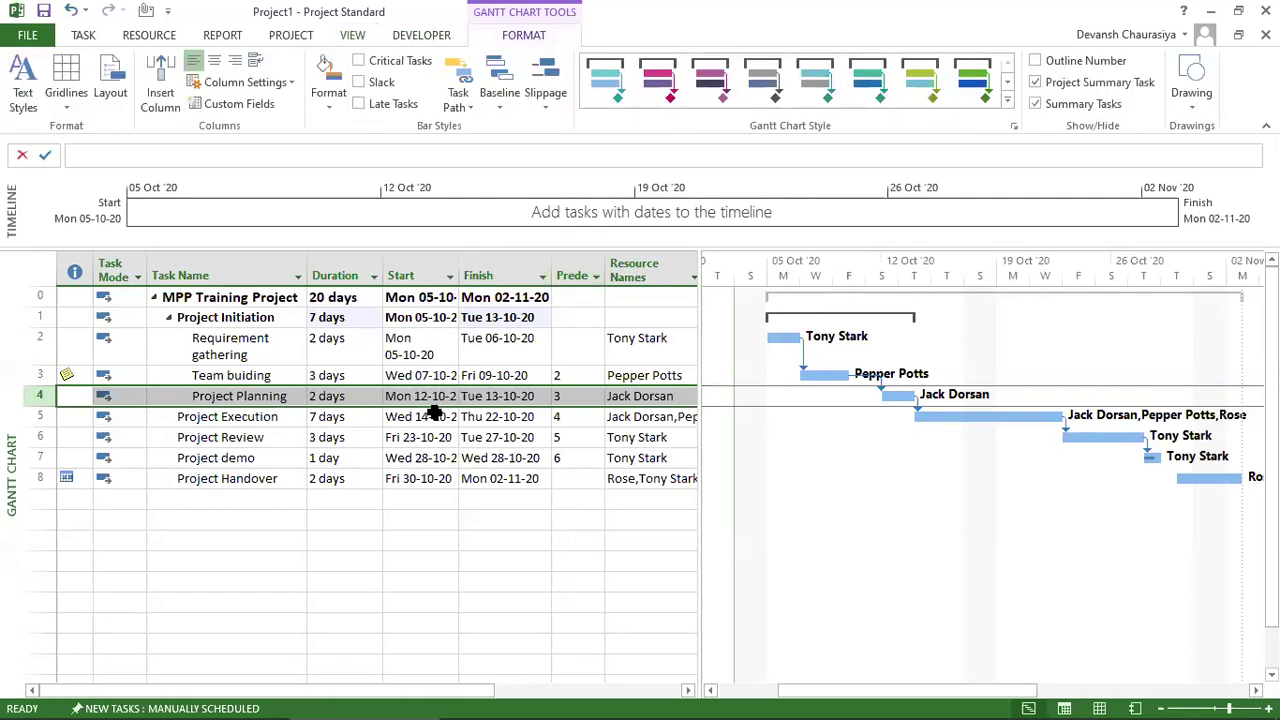
Step: Turn on the Critical Tasks and Late Tasks bar styles in the Gantt chart
click(422, 316)
click(435, 298)
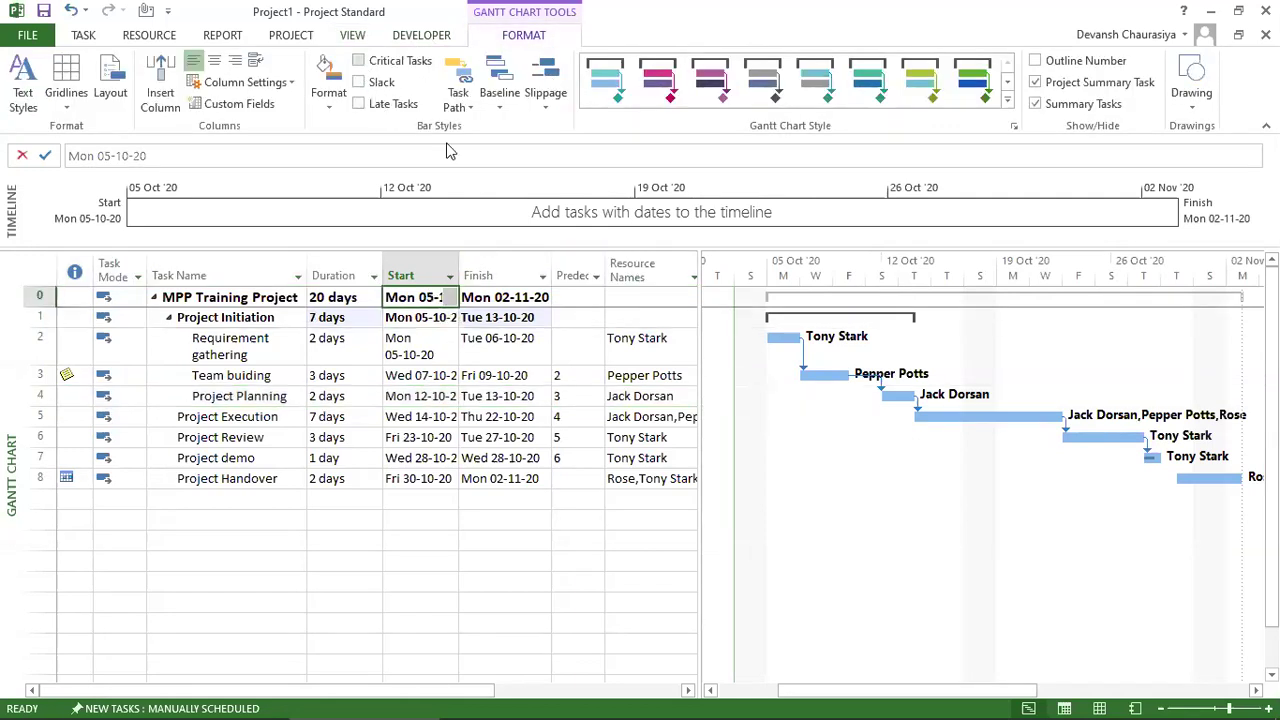
click(359, 62)
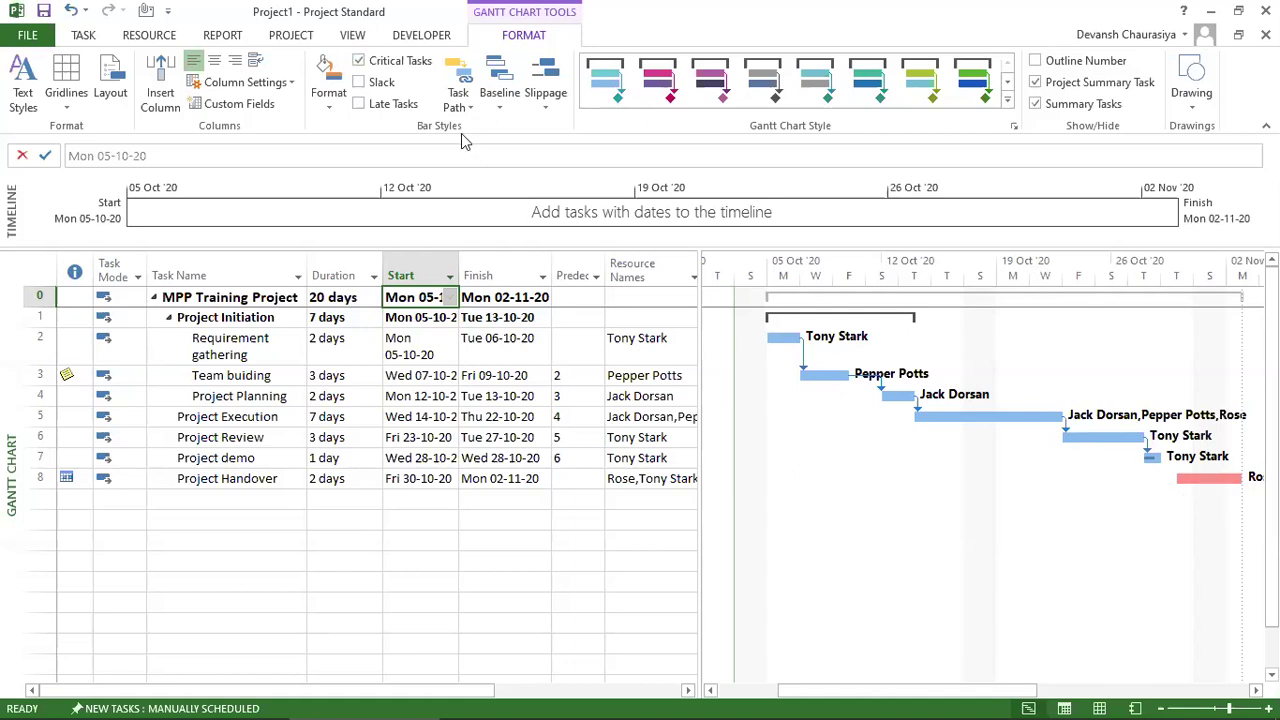
click(358, 105)
click(405, 318)
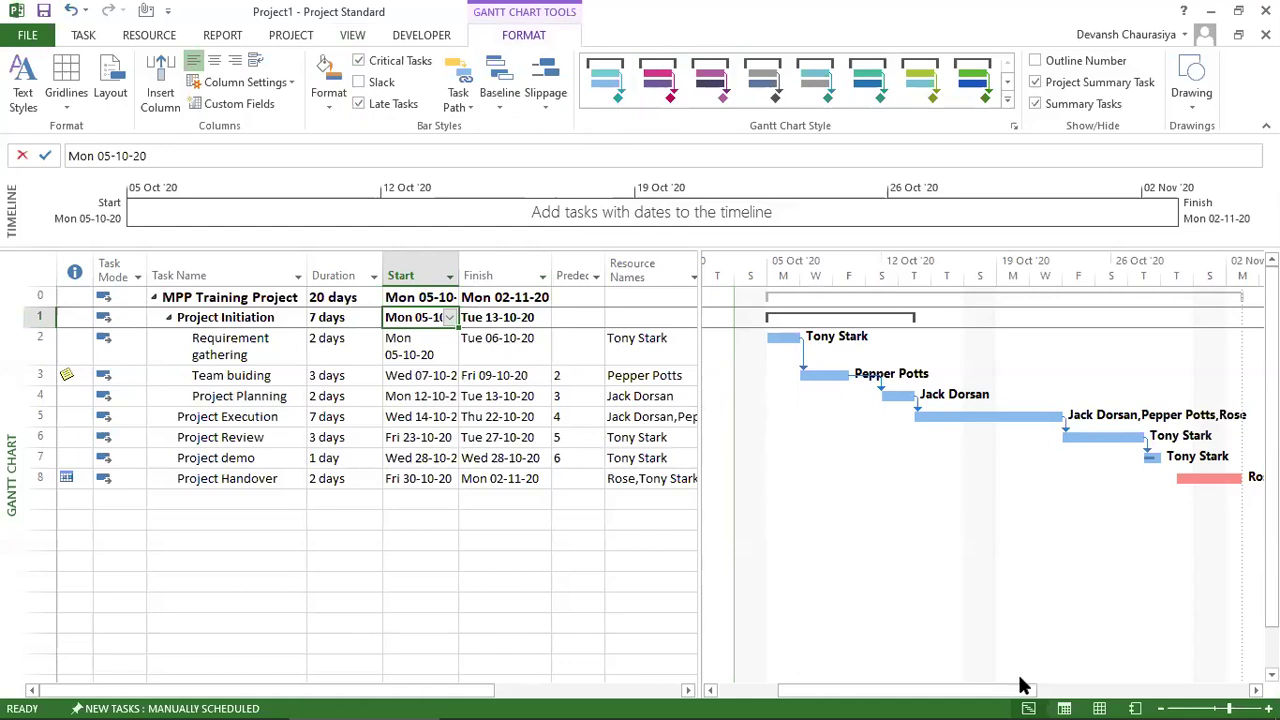
drag(1037, 697, 1067, 695)
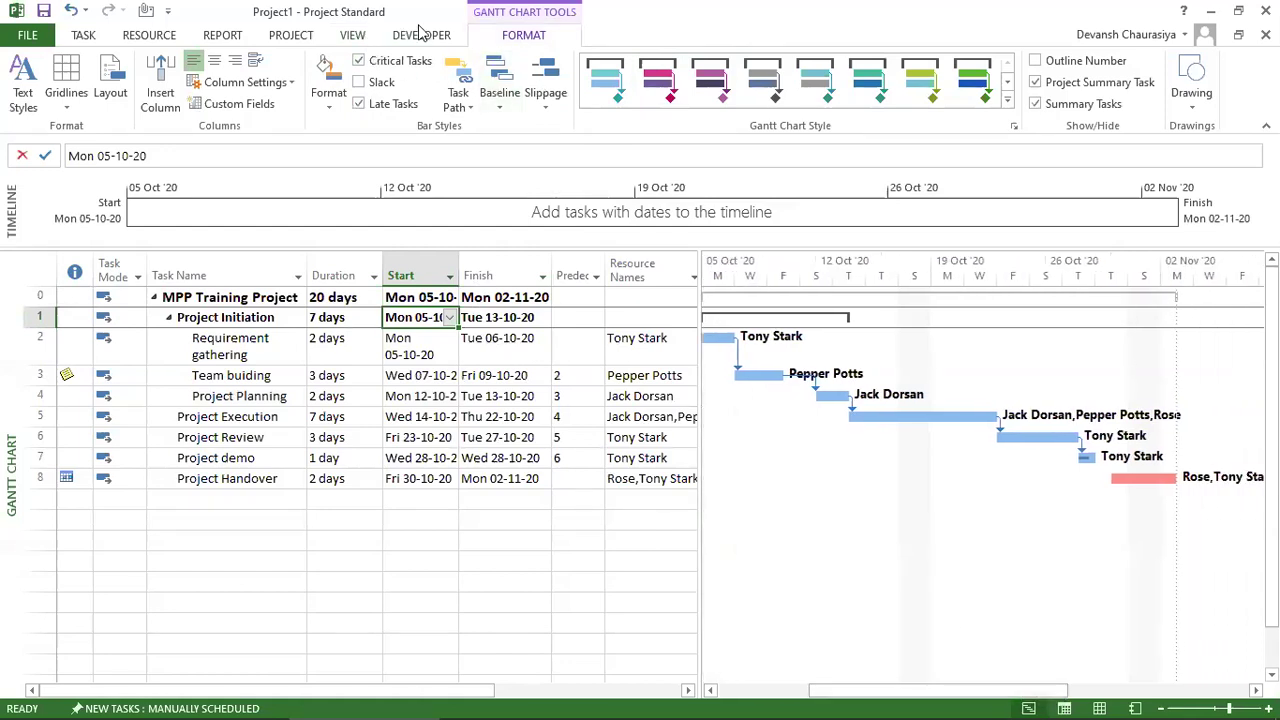
Step: Fit the entire project in view and add Slack lines to the Gantt bars
click(358, 35)
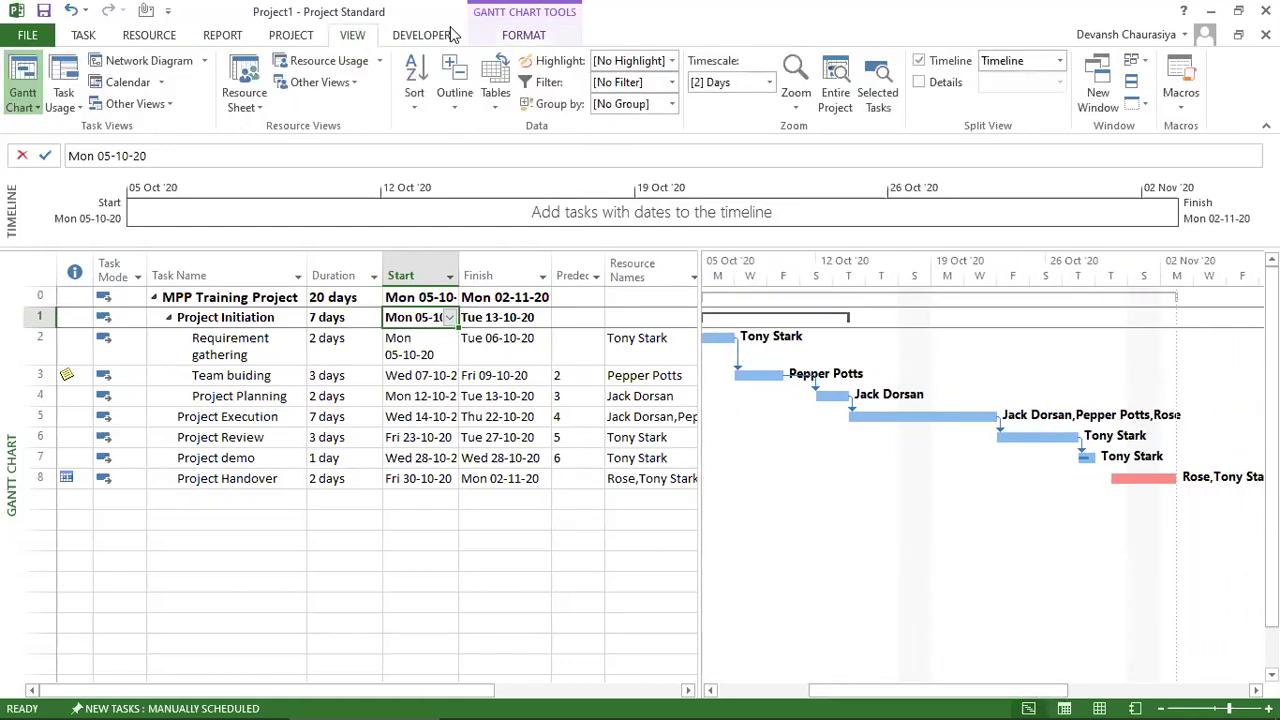
click(835, 90)
click(519, 34)
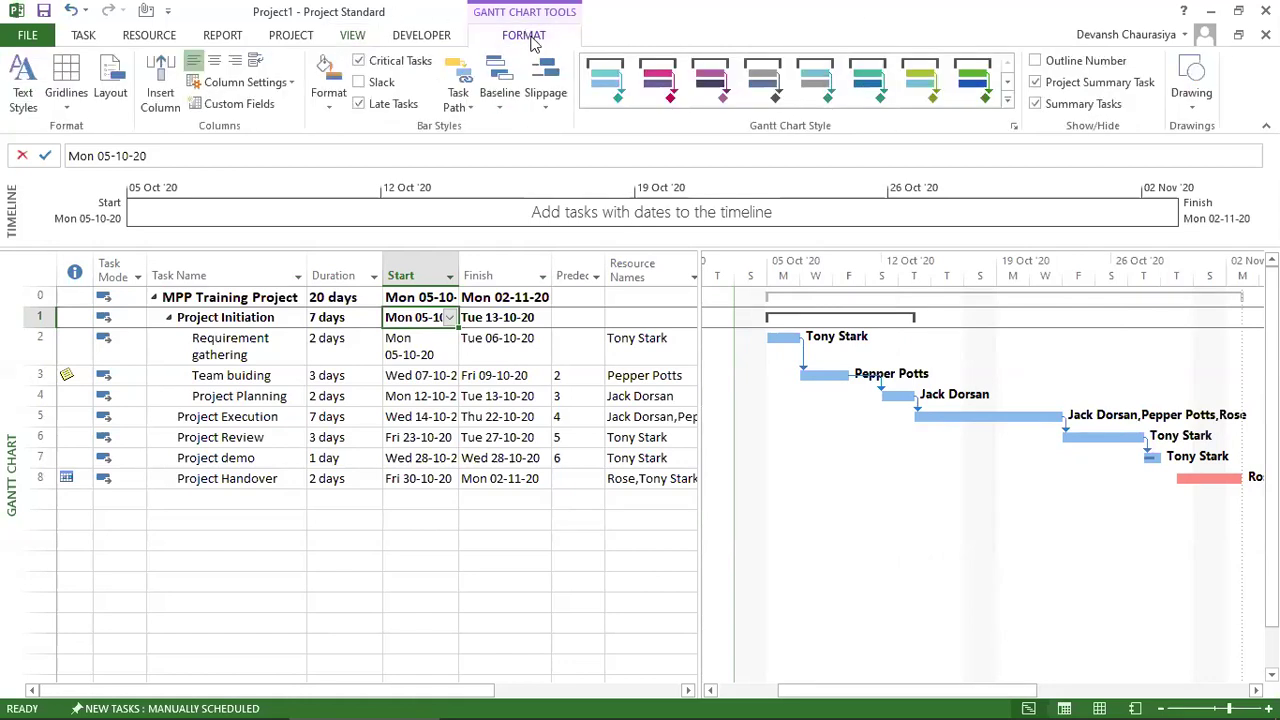
click(359, 82)
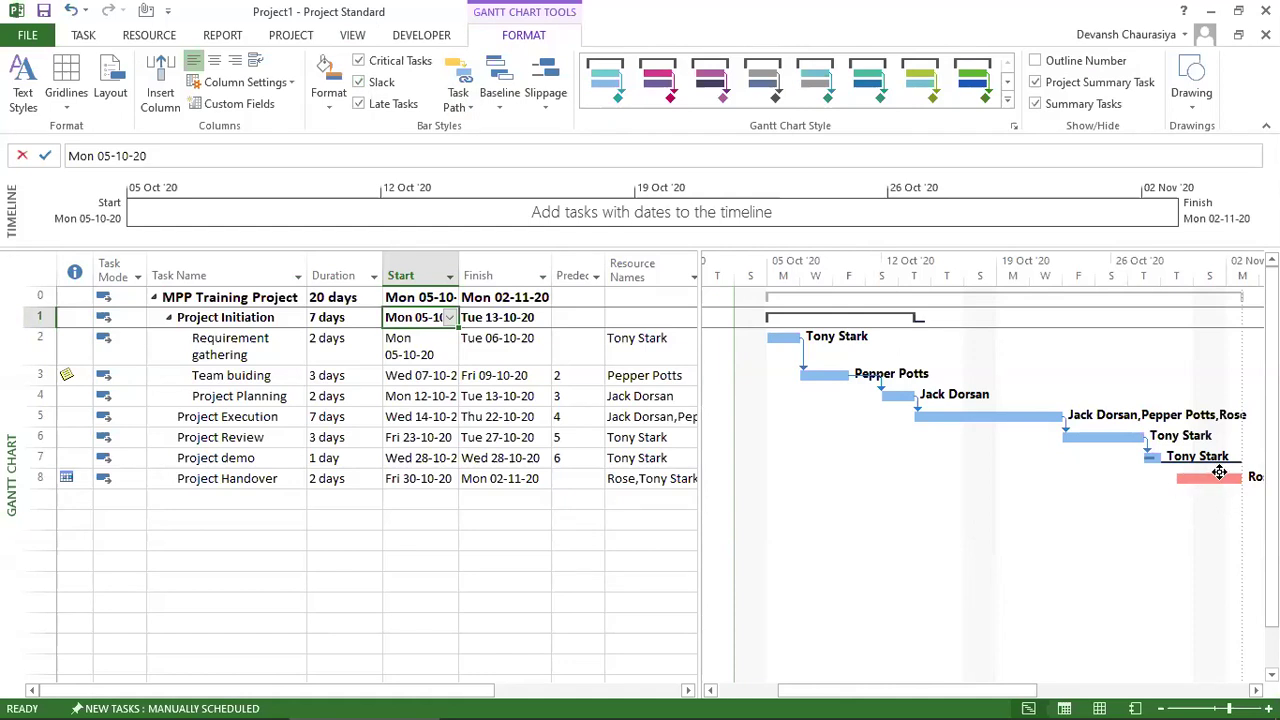
click(490, 459)
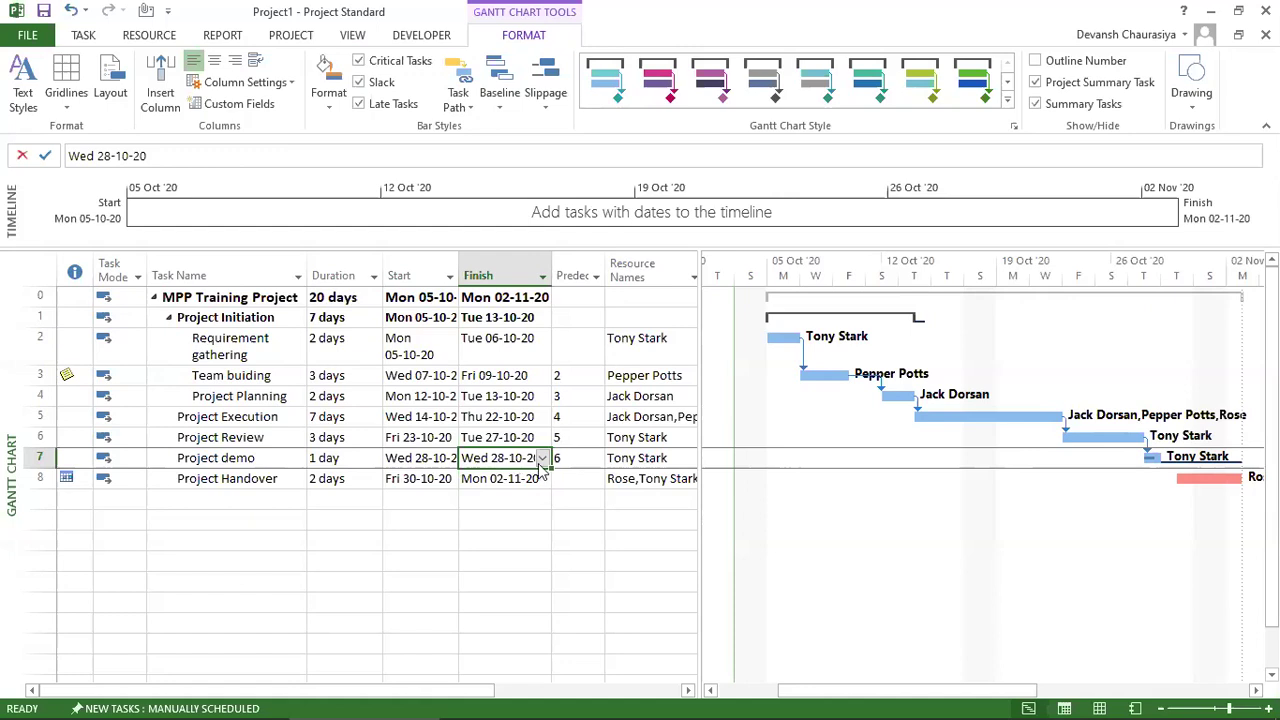
click(418, 482)
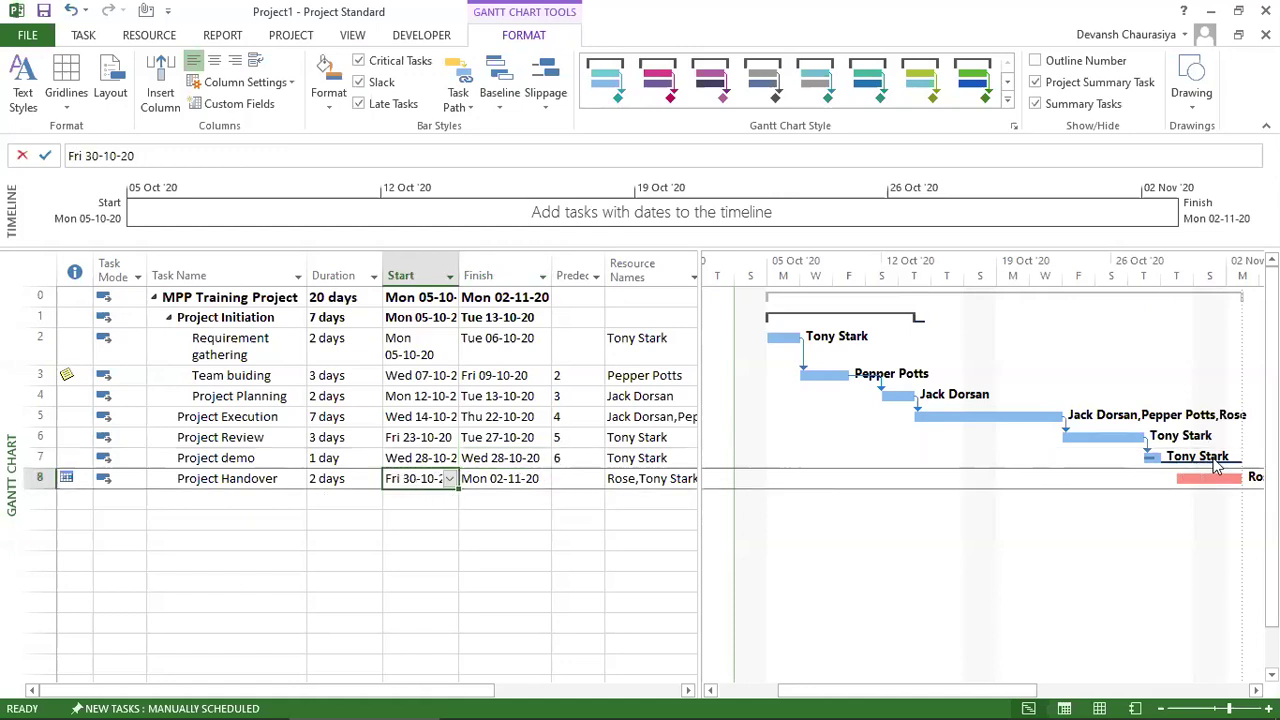
key(alt+Tab)
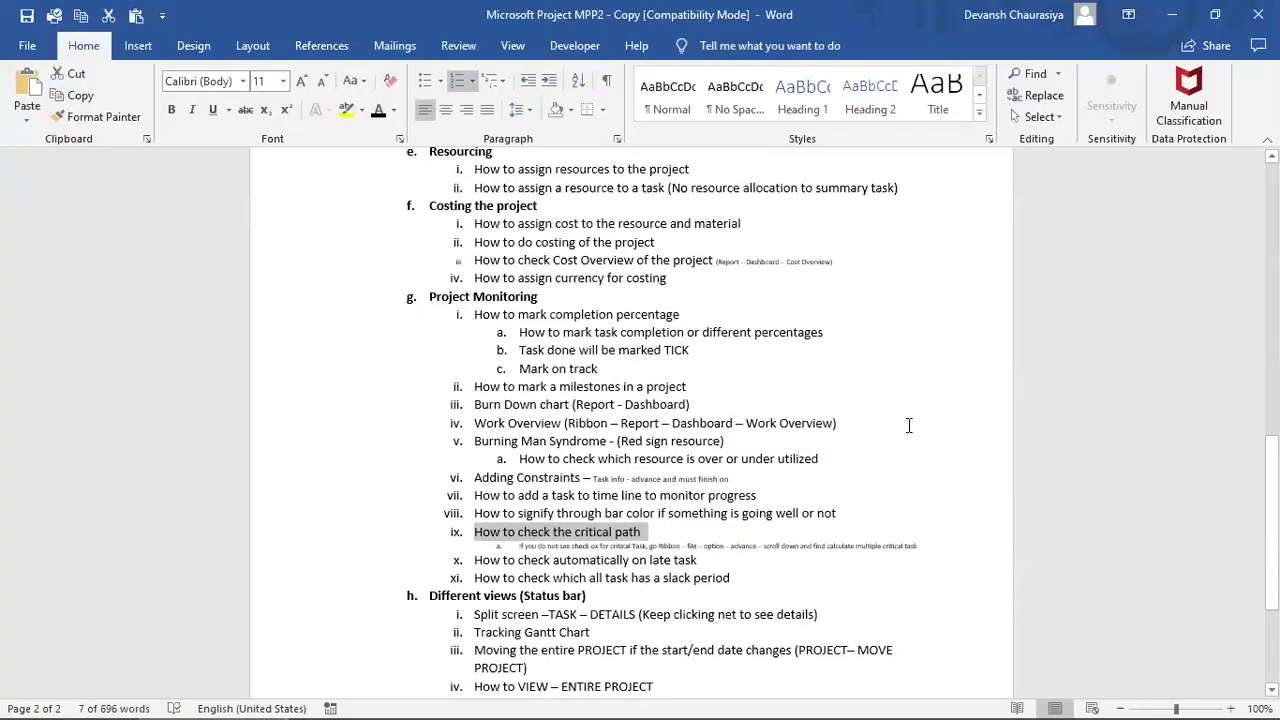
Step: Highlight the late-task, slack and split-screen topics in the Word outline, then go back to Project
drag(478, 562, 740, 579)
scroll(648, 512, down, 4)
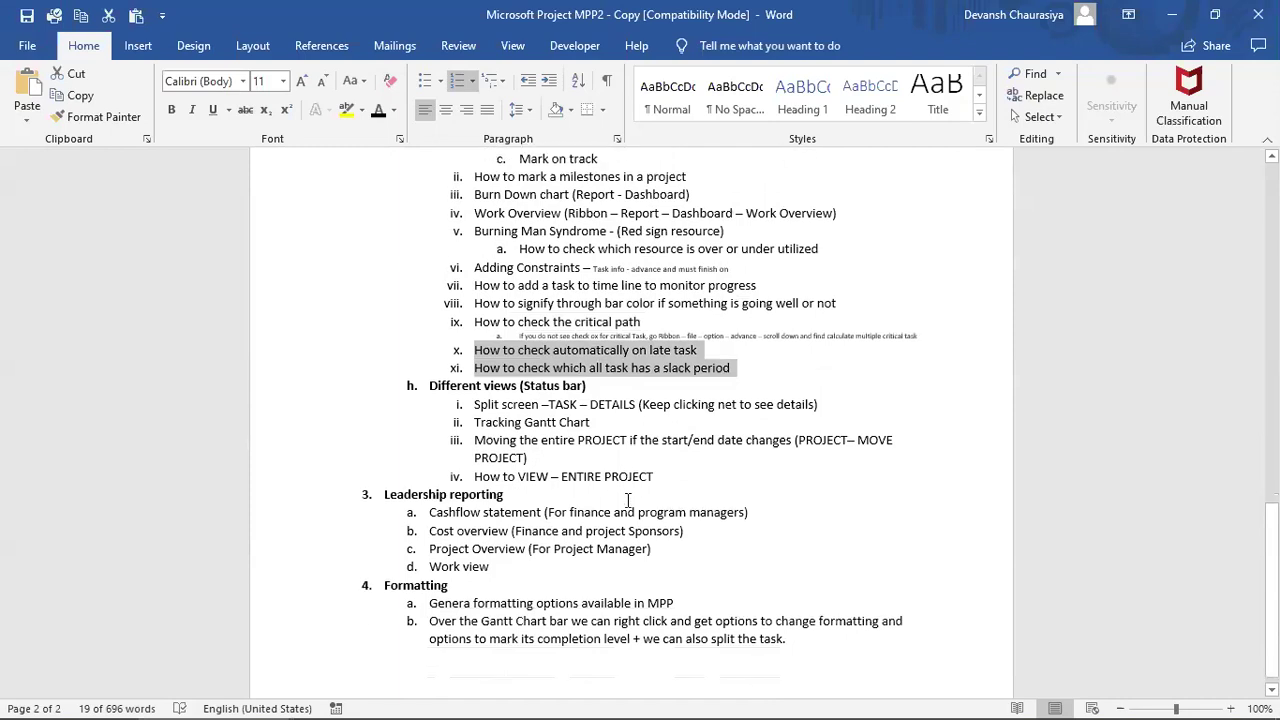
drag(474, 390, 817, 390)
key(alt+Tab)
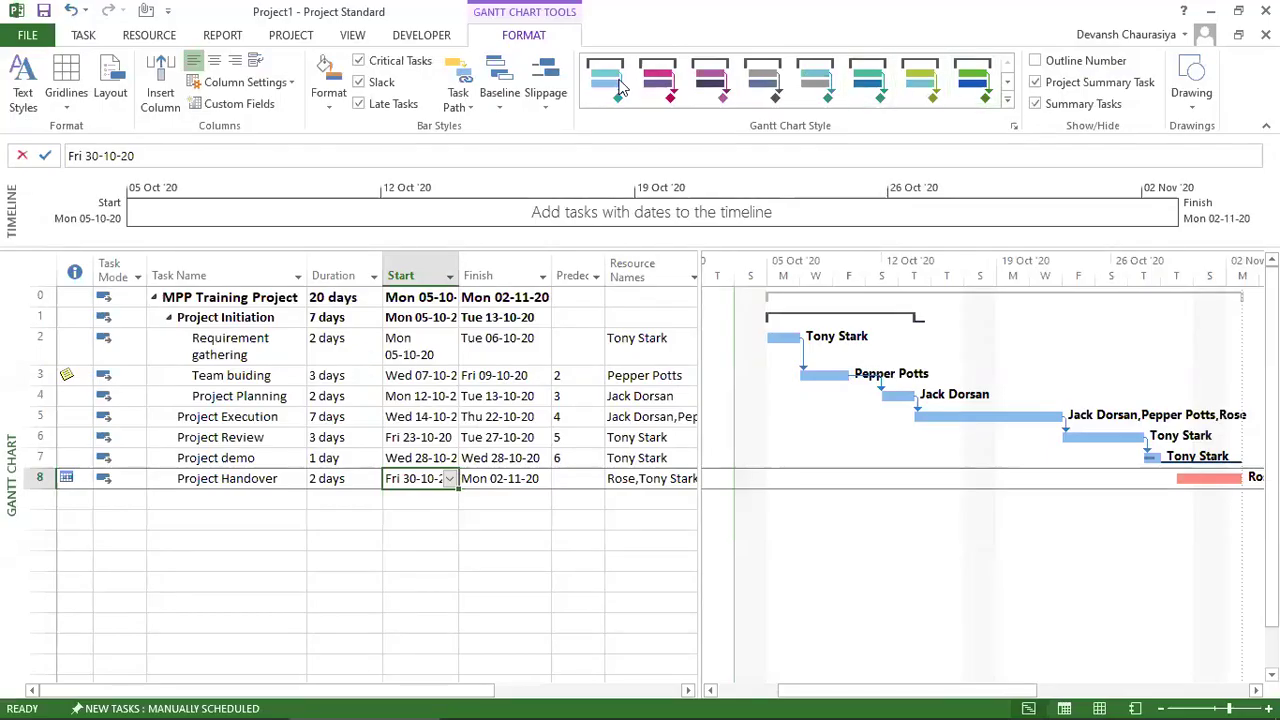
click(358, 35)
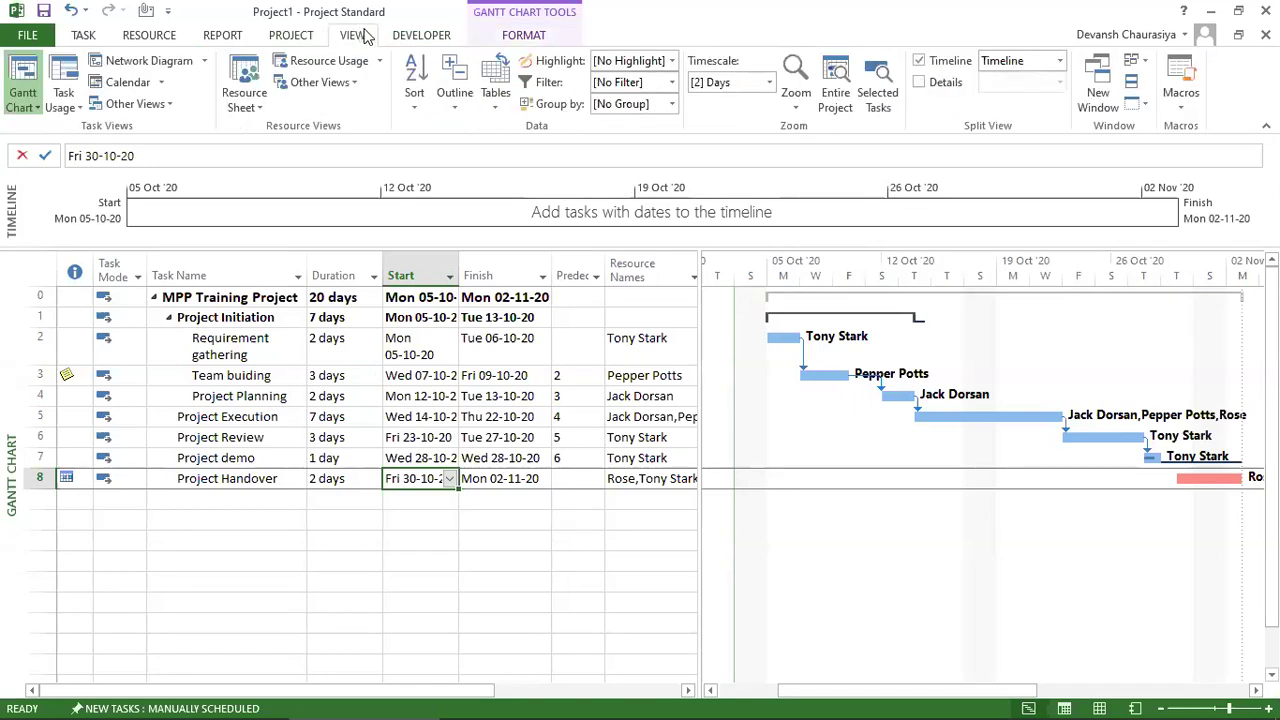
Step: Split the view with a Task Form, review Project Handover's assignment, then show Project demo
click(919, 83)
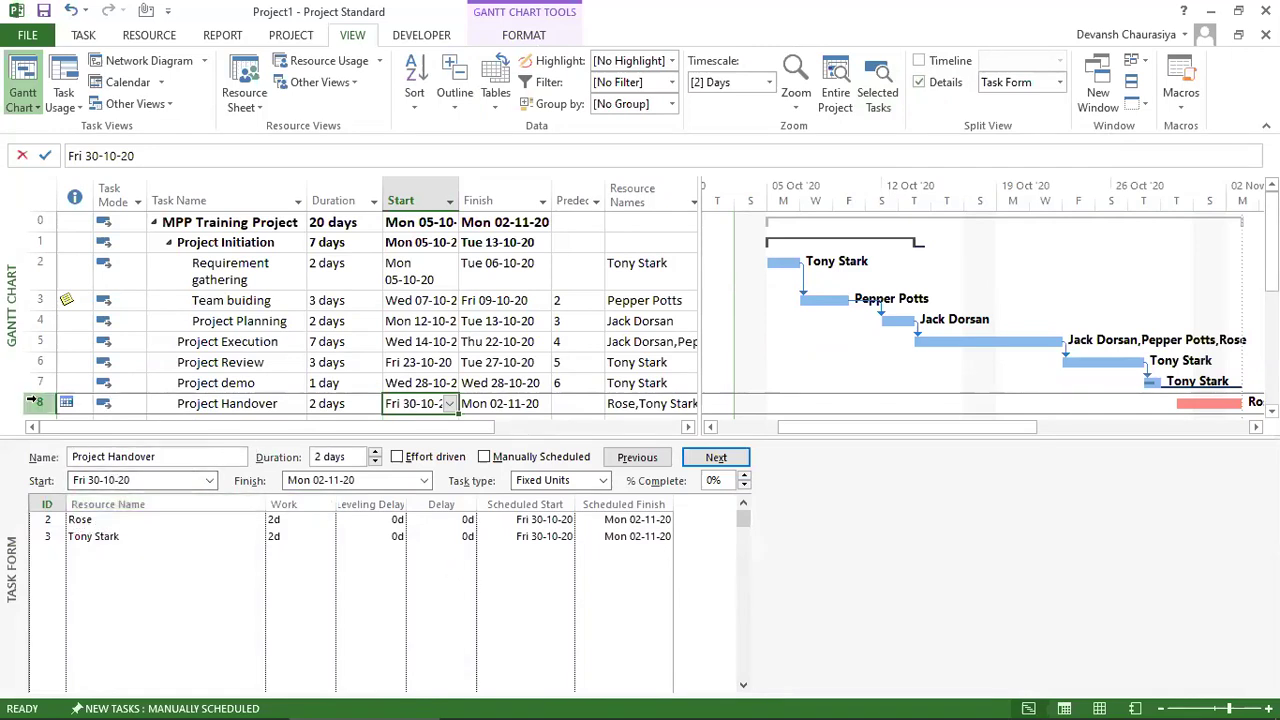
click(90, 536)
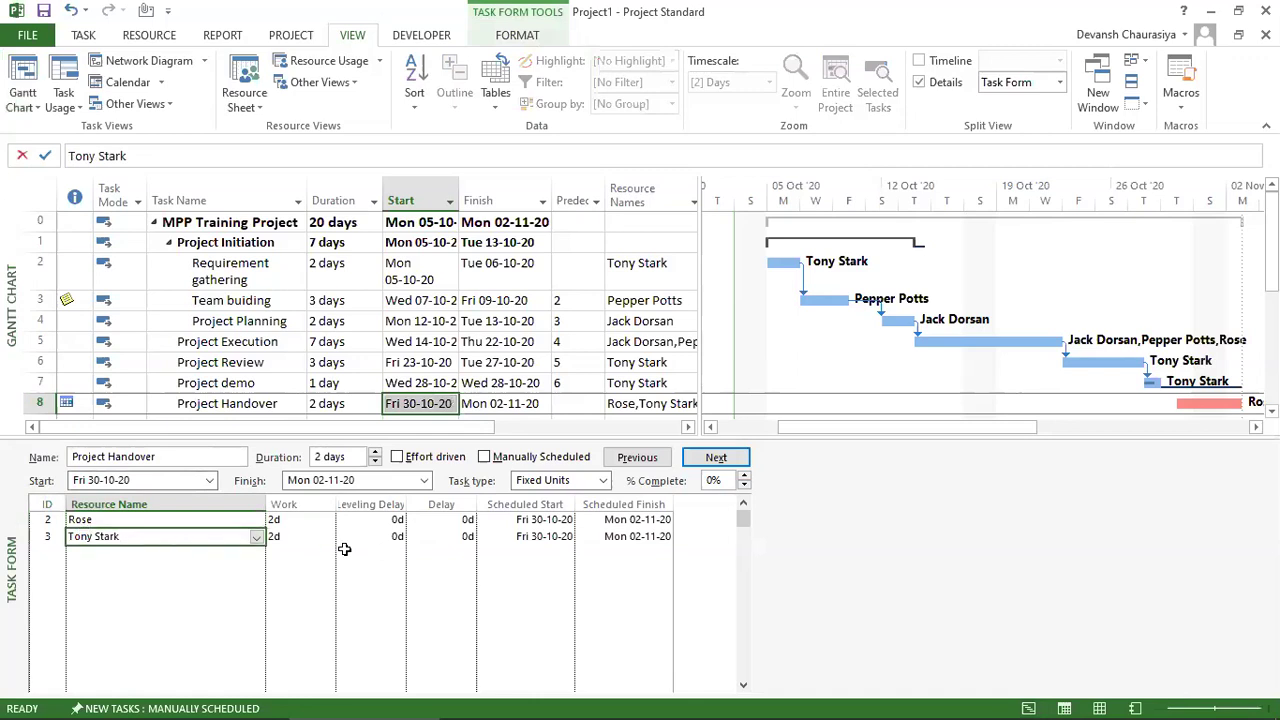
key(Tab)
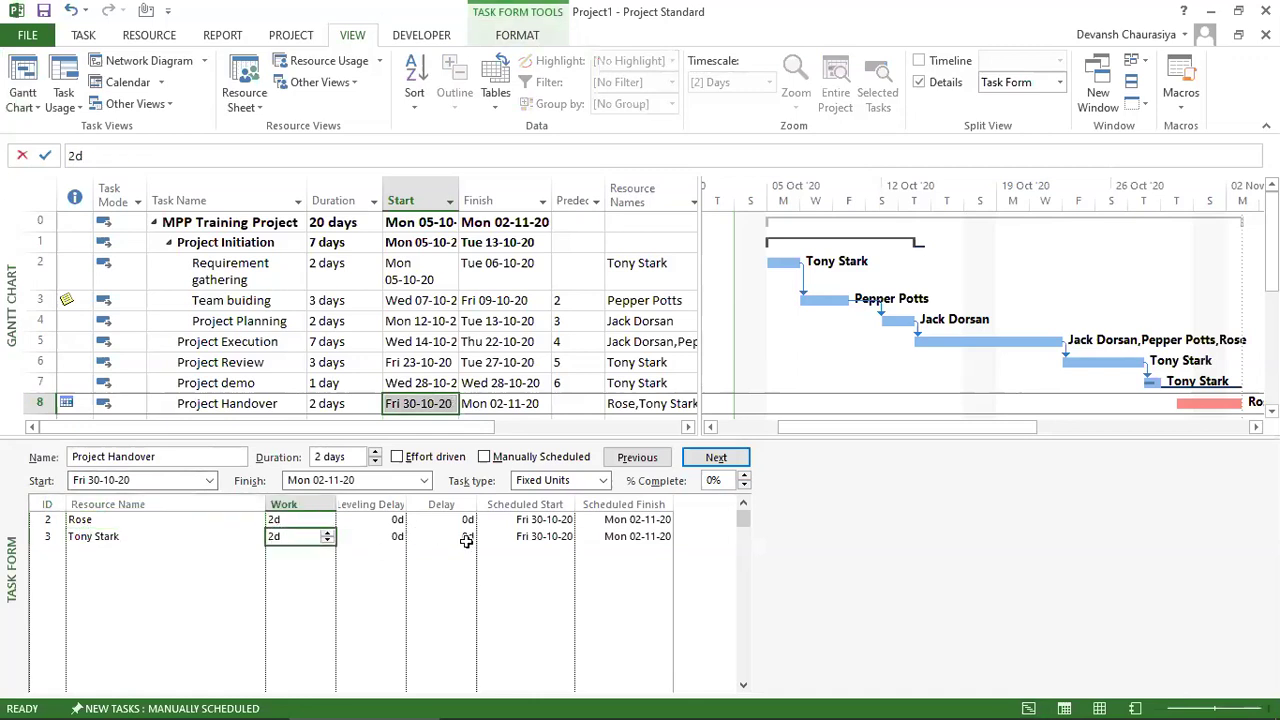
click(560, 520)
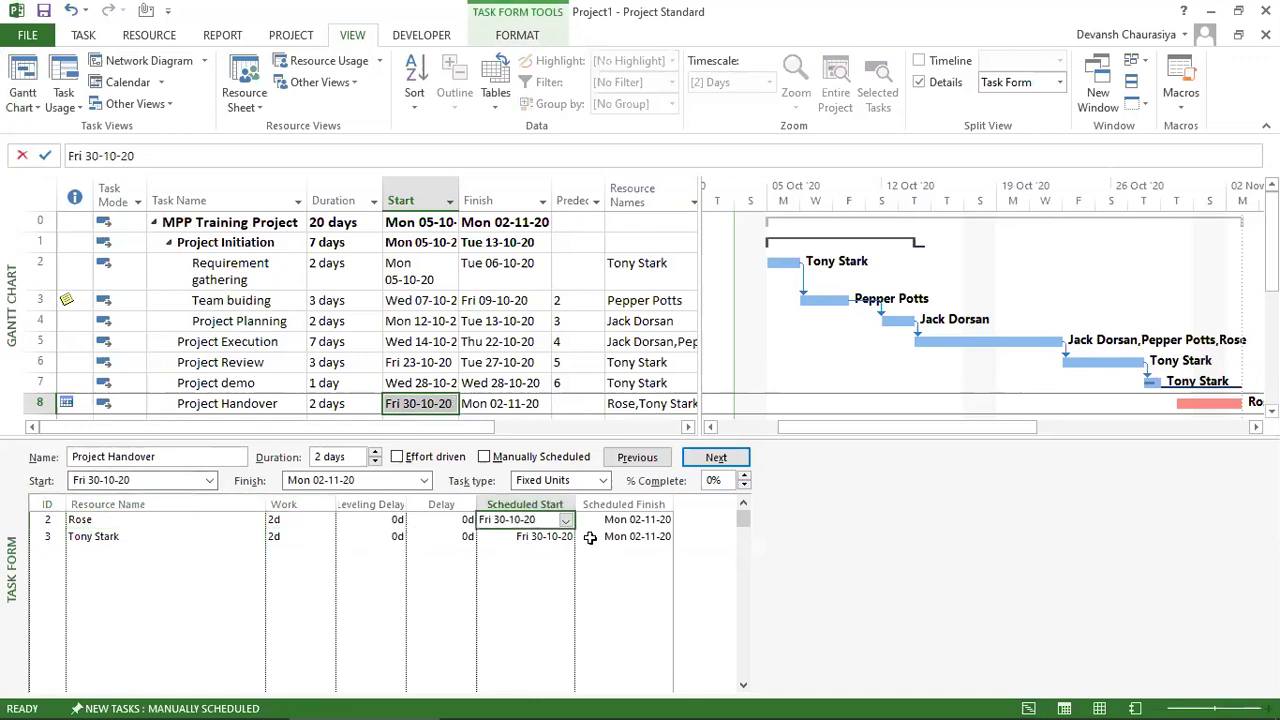
click(625, 540)
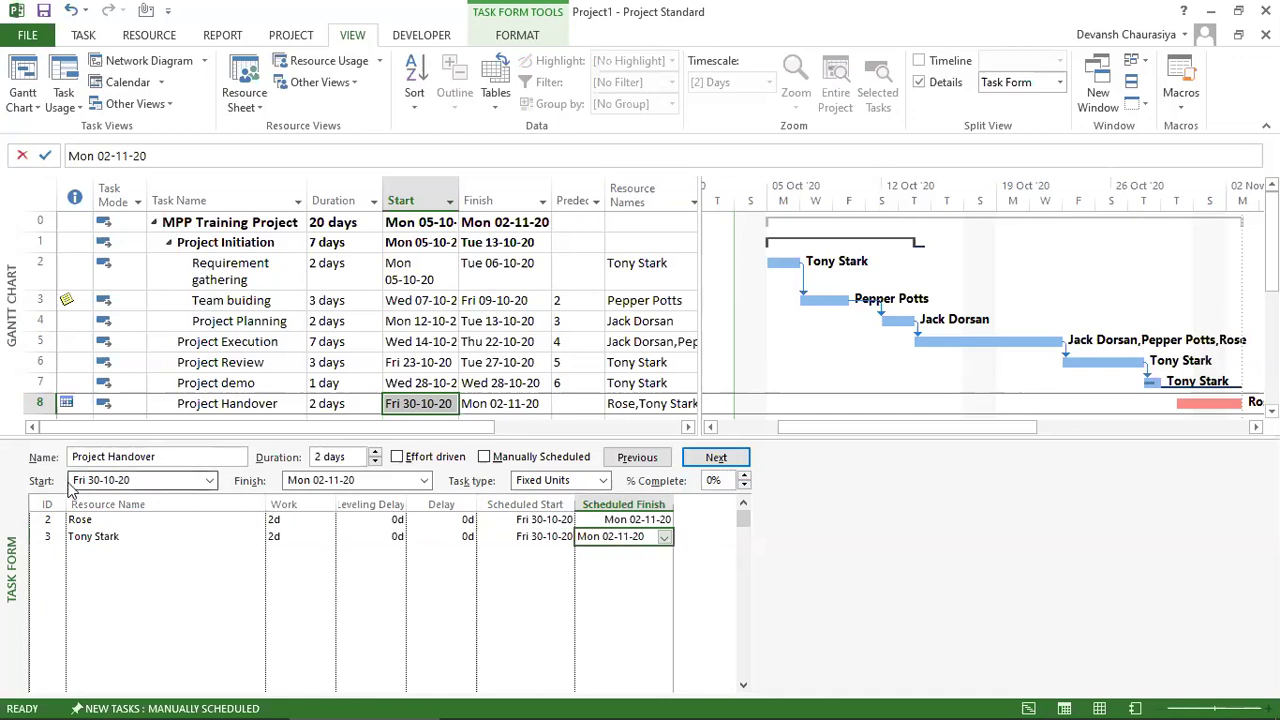
click(140, 480)
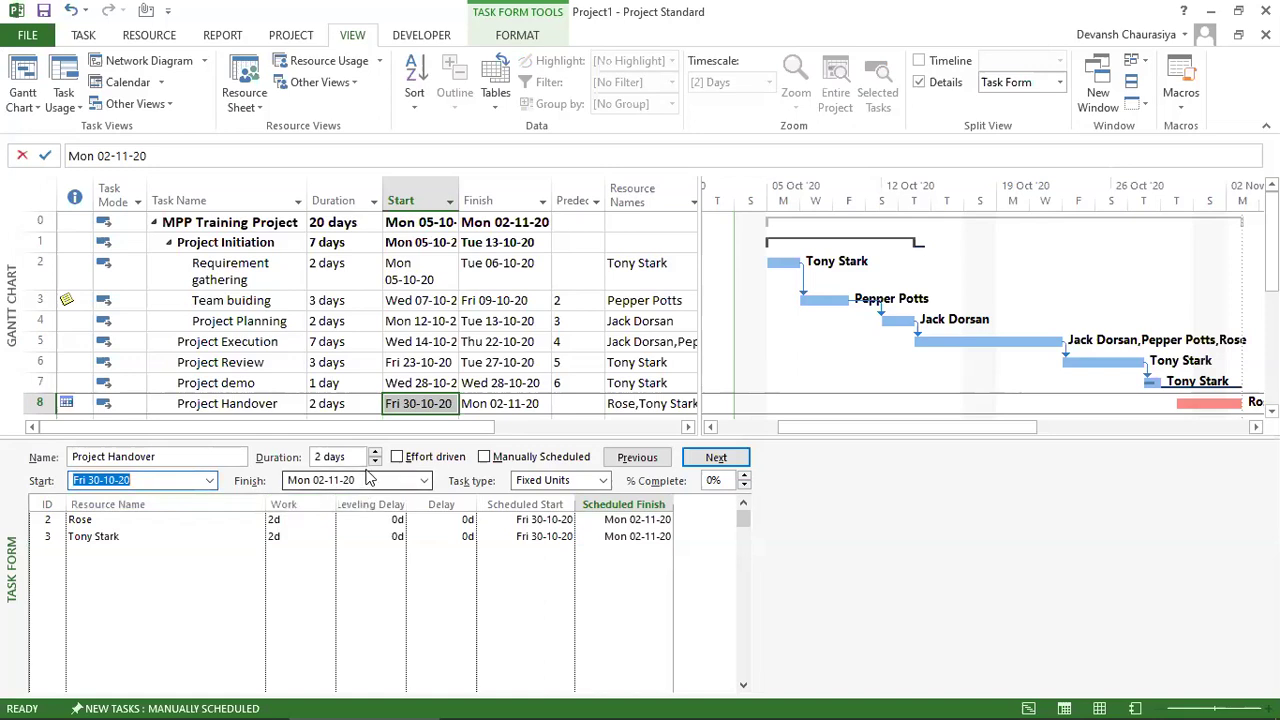
click(331, 456)
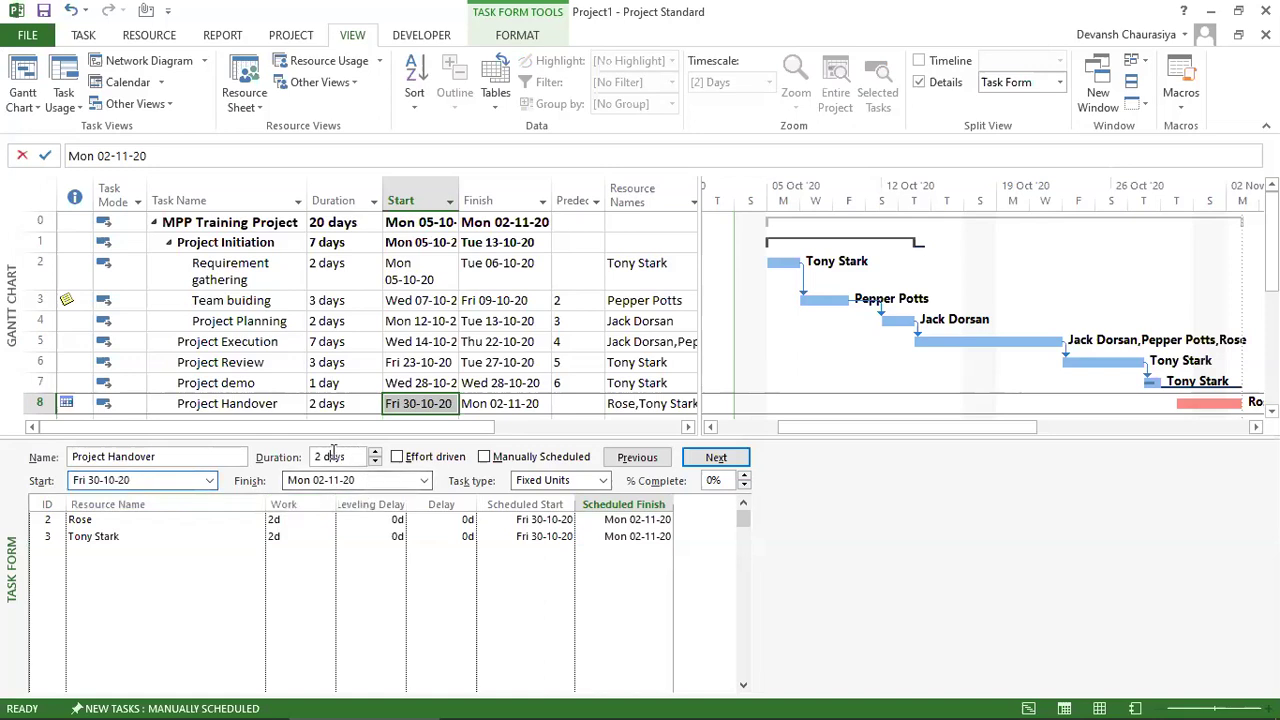
click(645, 461)
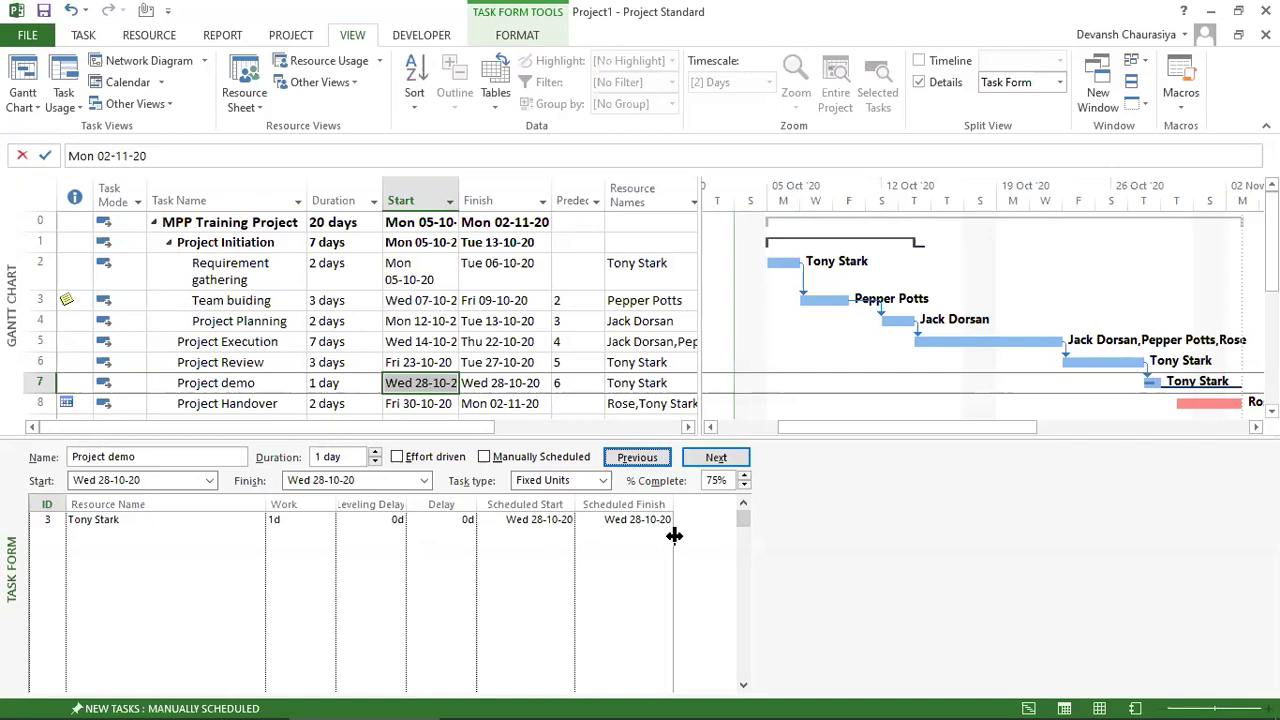
Step: Highlight the Tracking Gantt Chart topic in the Word notes and return to Project
key(alt+Tab)
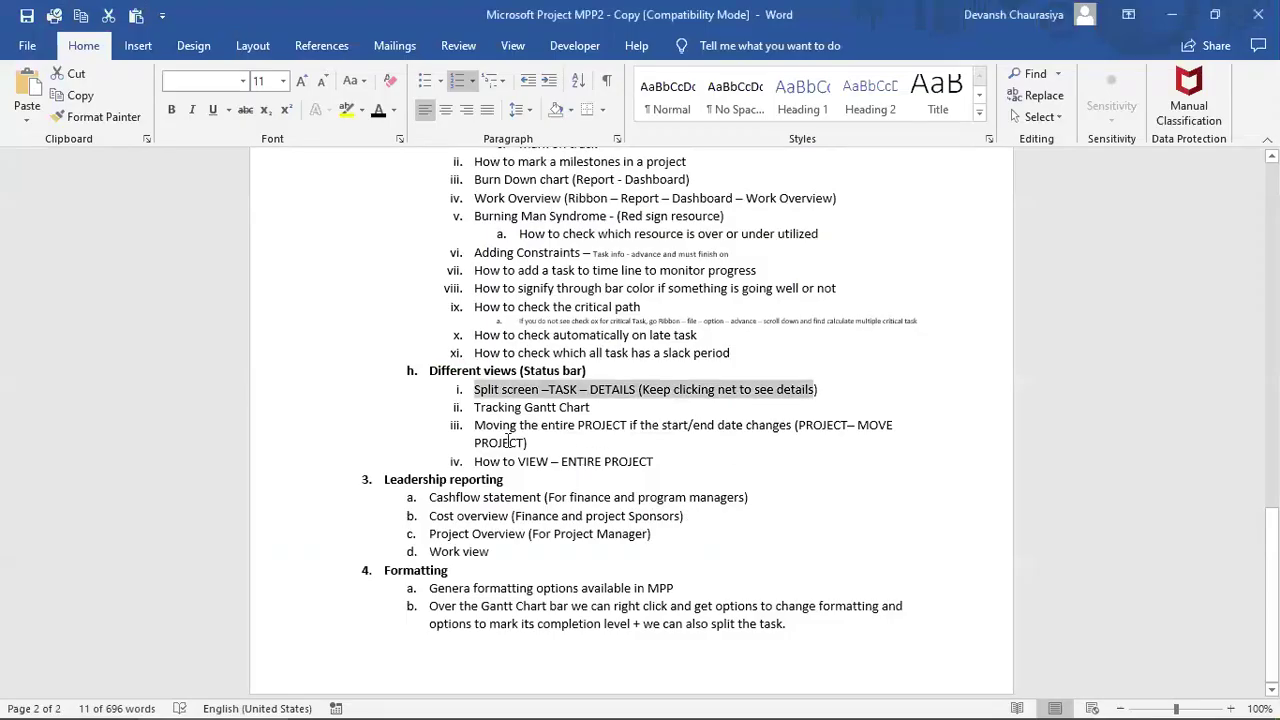
drag(476, 407, 590, 407)
key(alt+Tab)
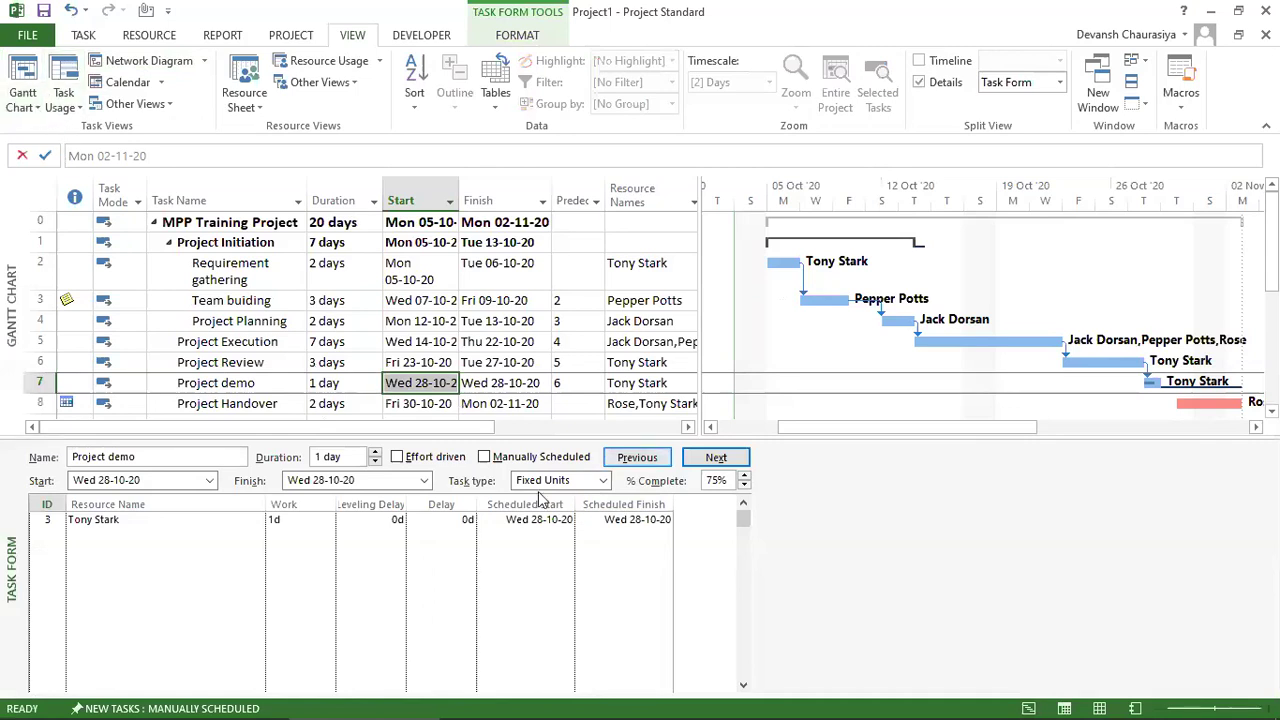
Step: Hide the Details pane, switch to the Tracking Gantt view and scroll the timeline
click(920, 82)
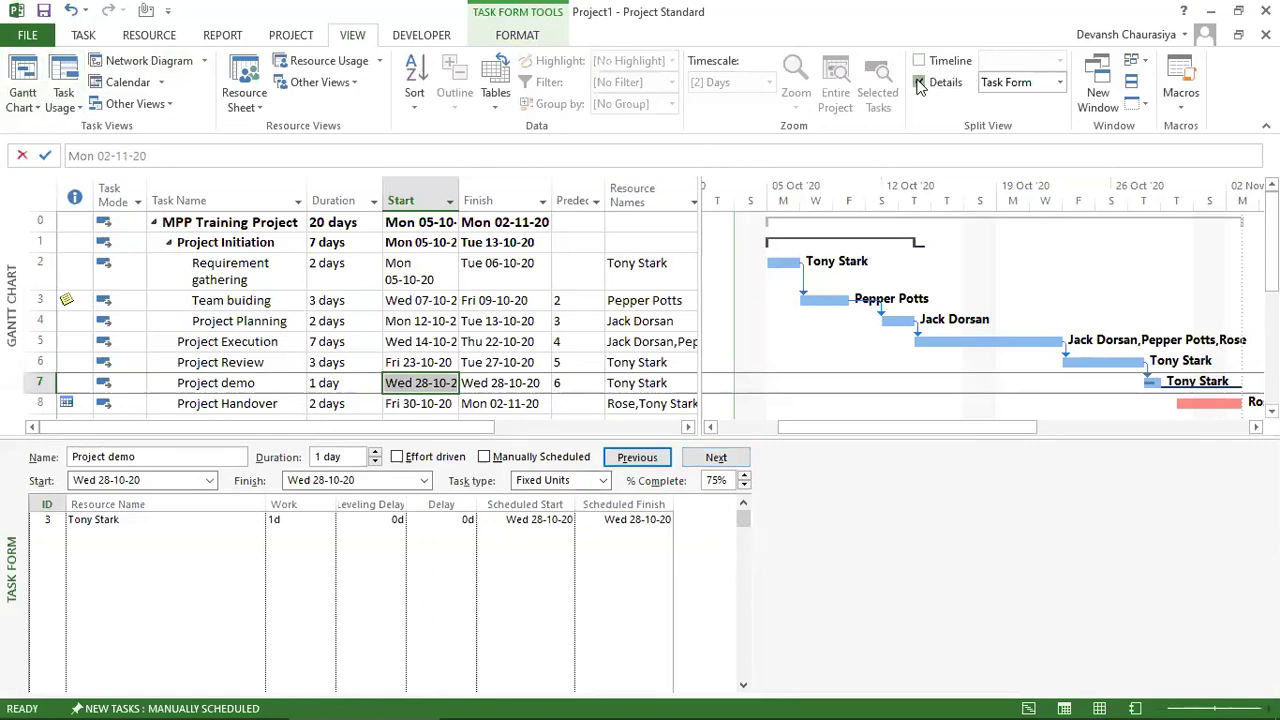
click(22, 108)
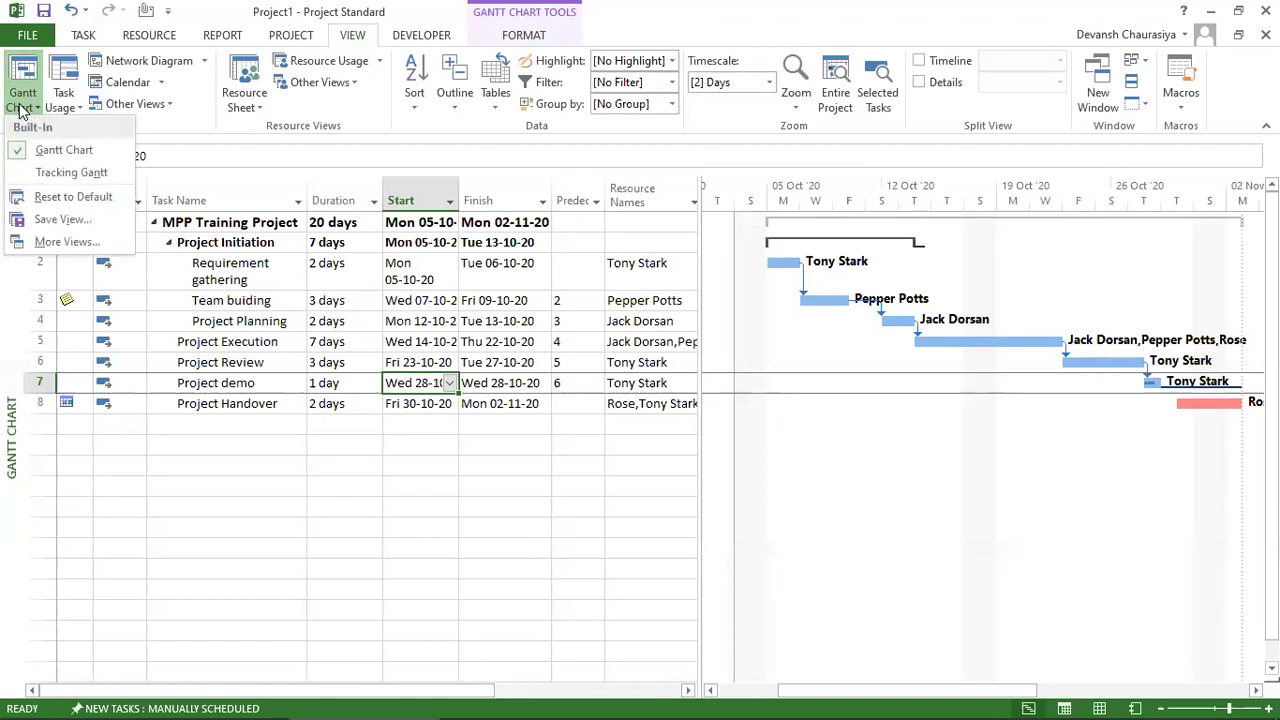
click(75, 174)
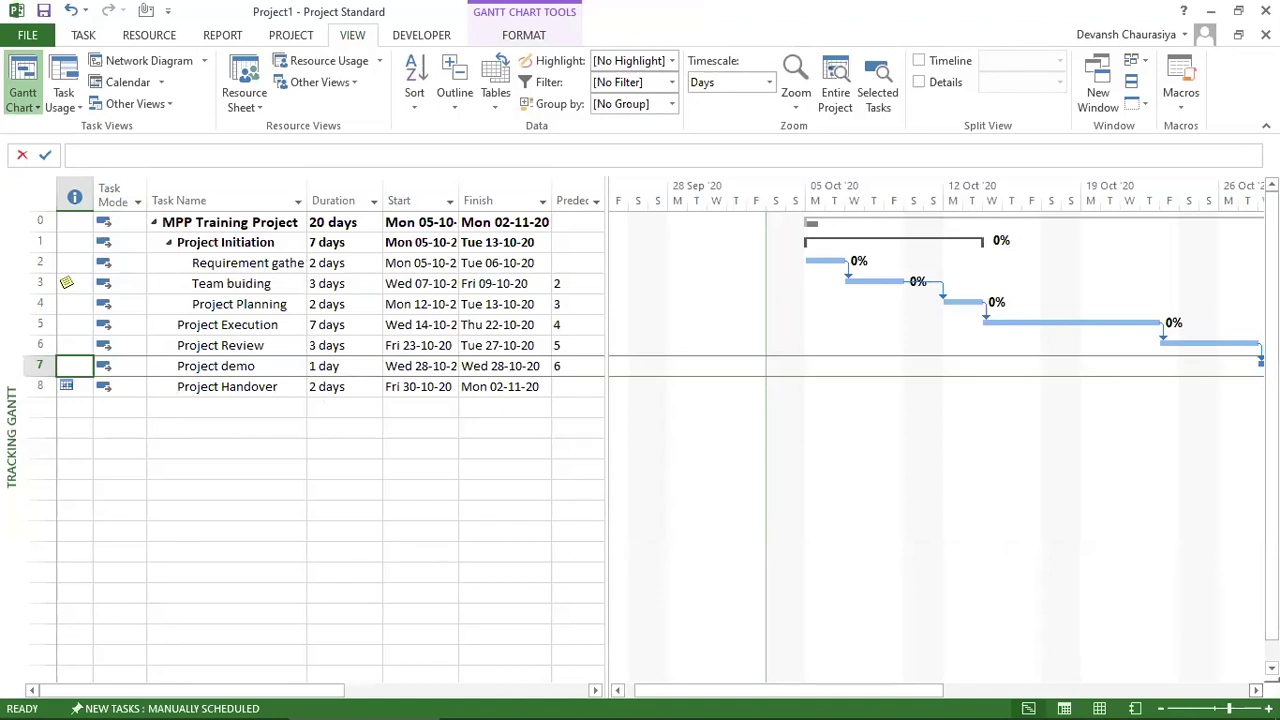
scroll(941, 439, right, 5)
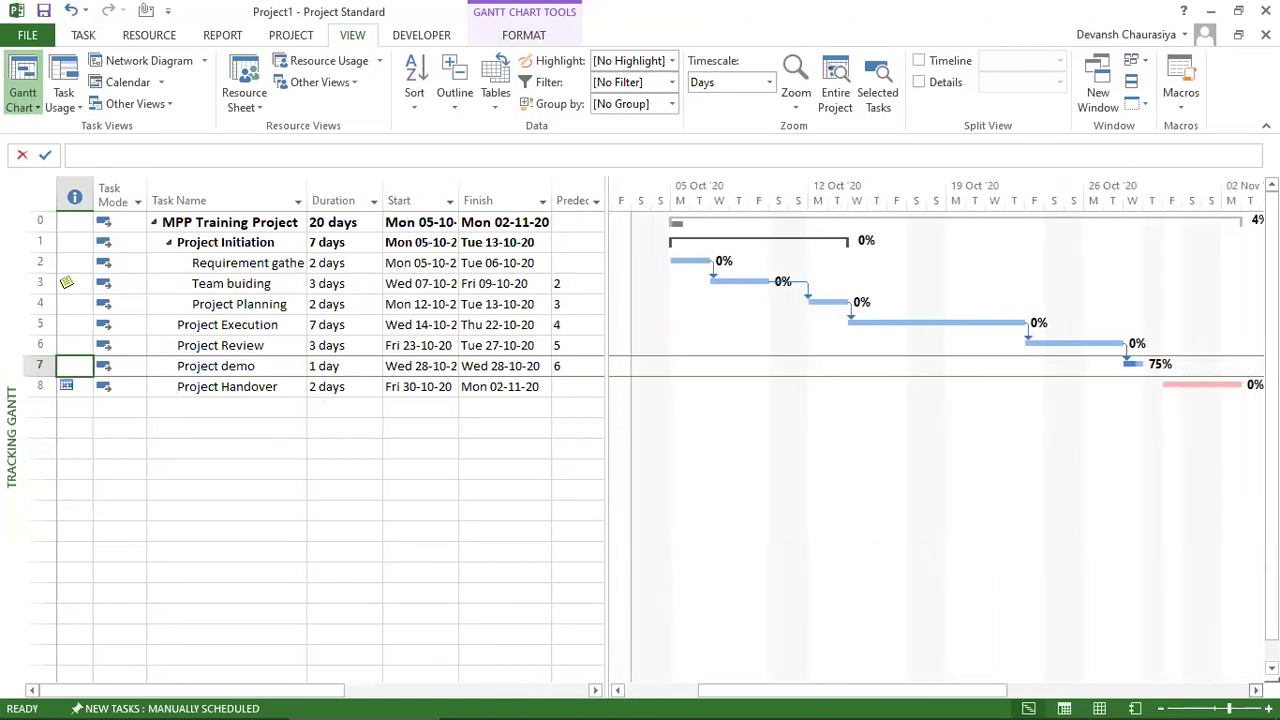
scroll(941, 439, right, 1)
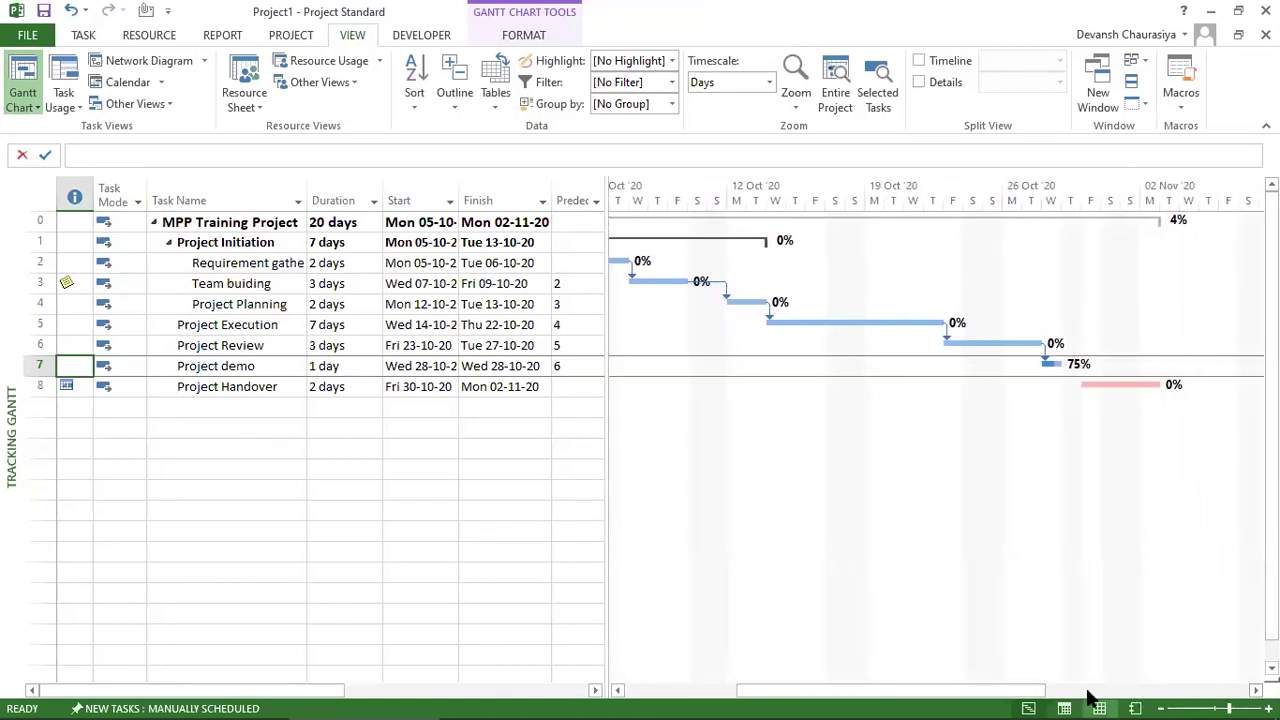
drag(1030, 697, 1020, 695)
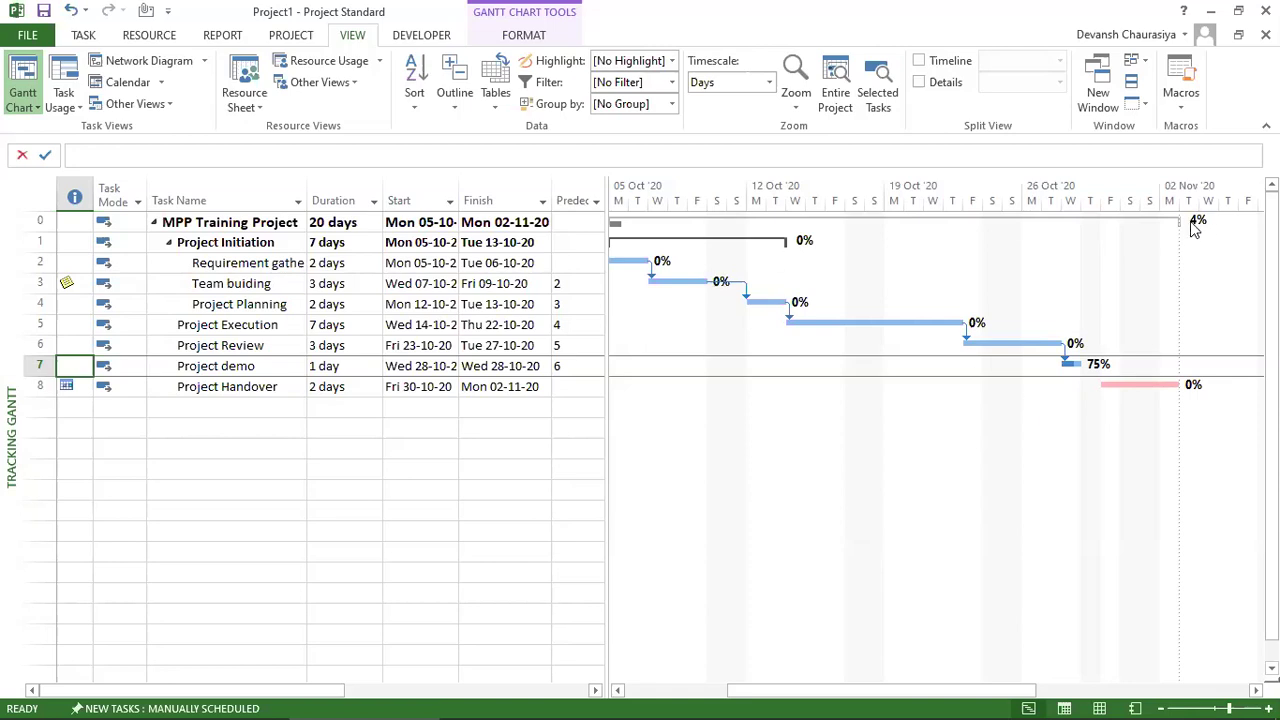
Step: Highlight the moving-the-project topic in the Word notes and return to Project
key(alt+Tab)
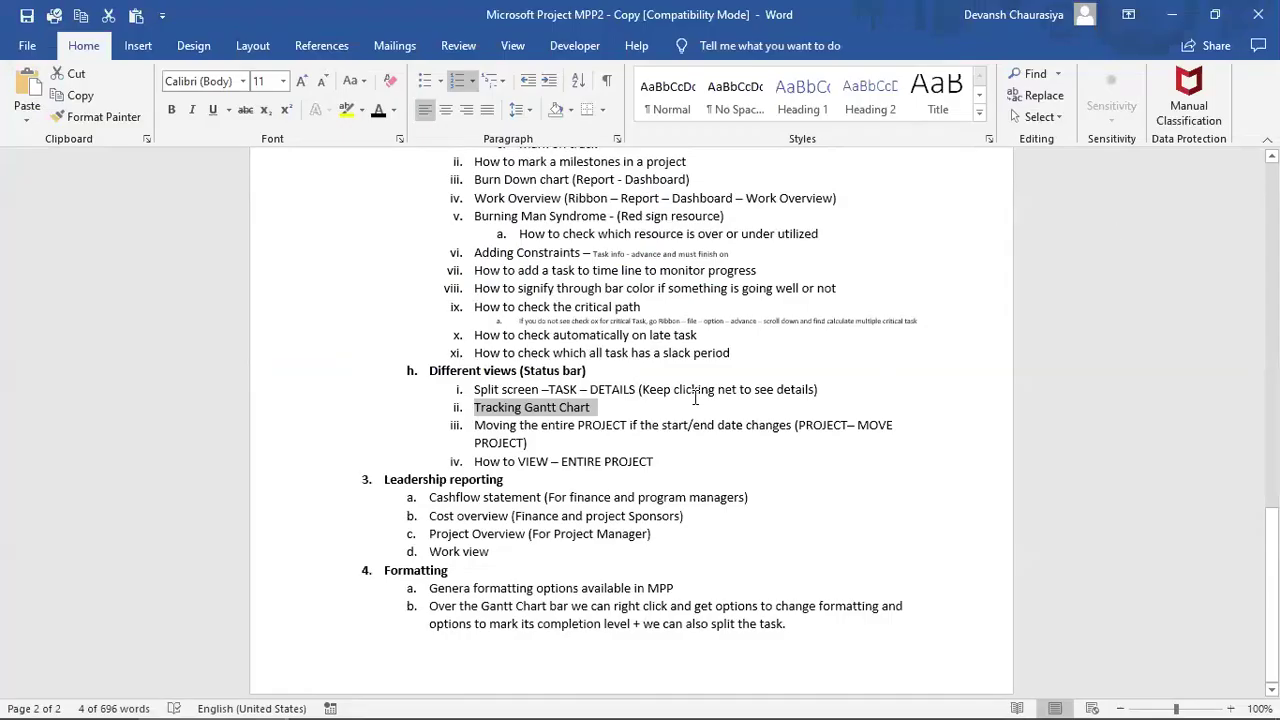
drag(480, 425, 547, 442)
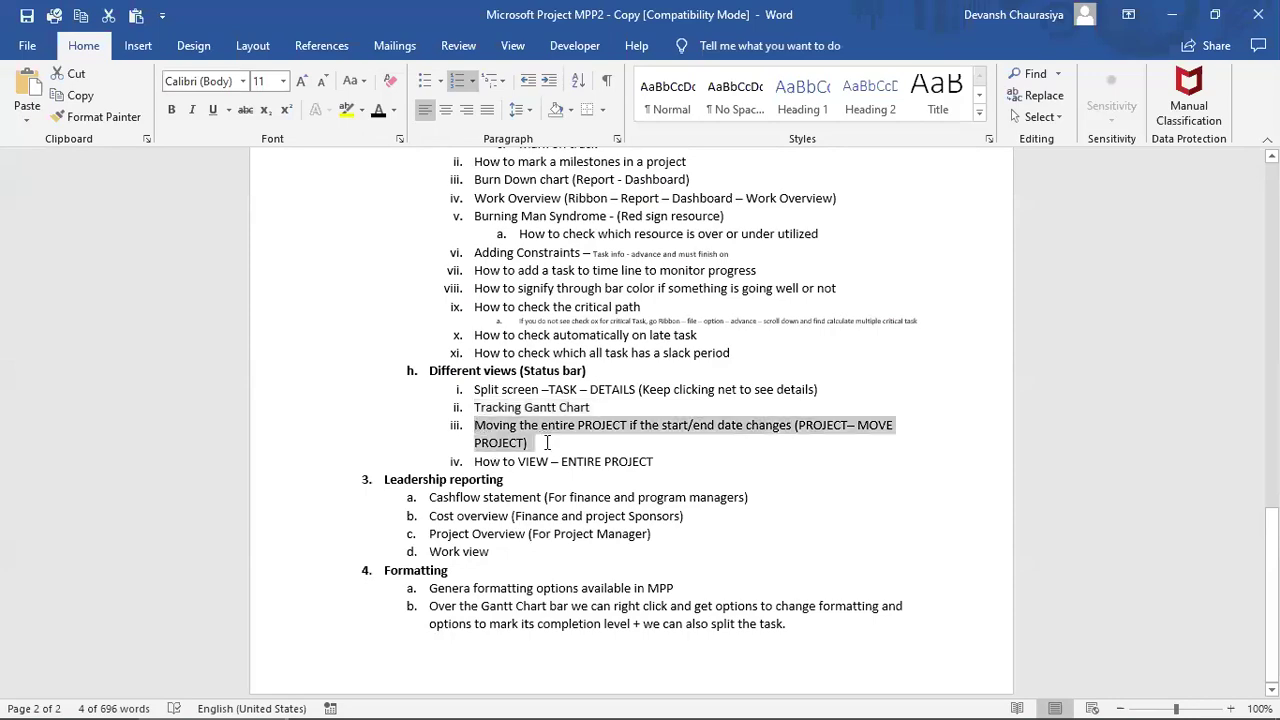
key(alt+Tab)
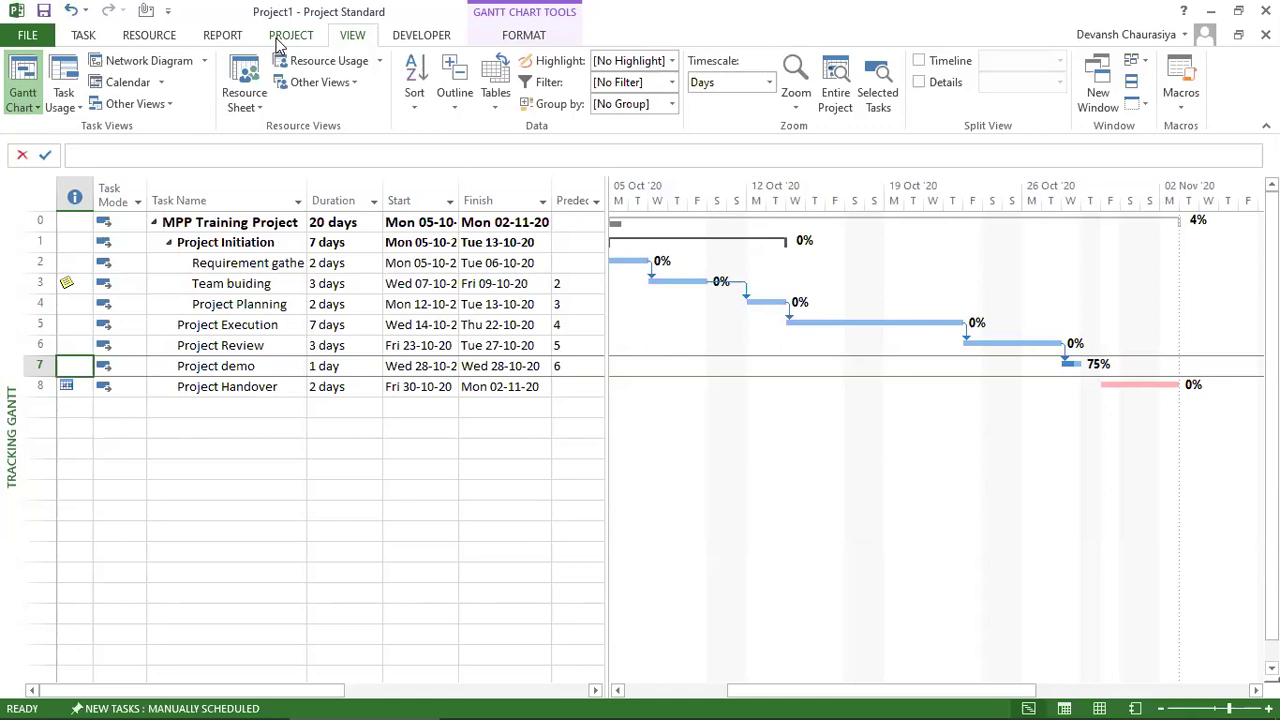
Step: Move the whole project to start on 8 October 2020, confirming despite reported progress
click(418, 222)
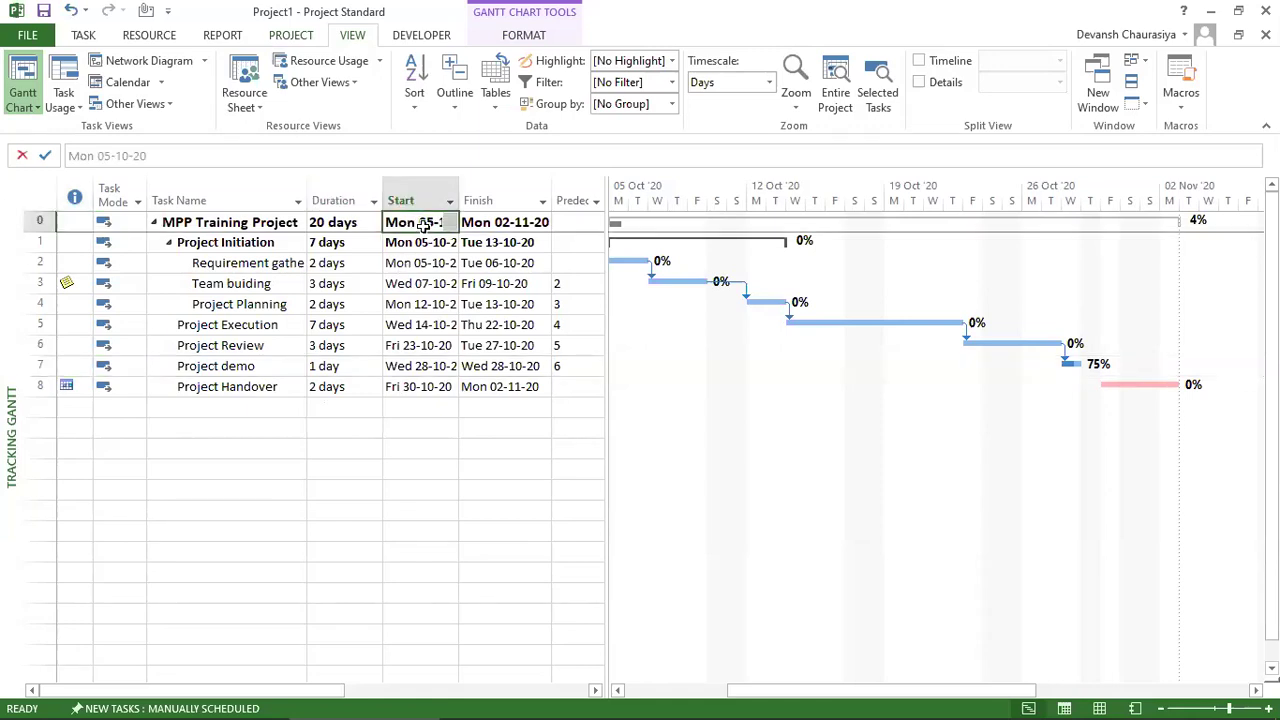
click(833, 87)
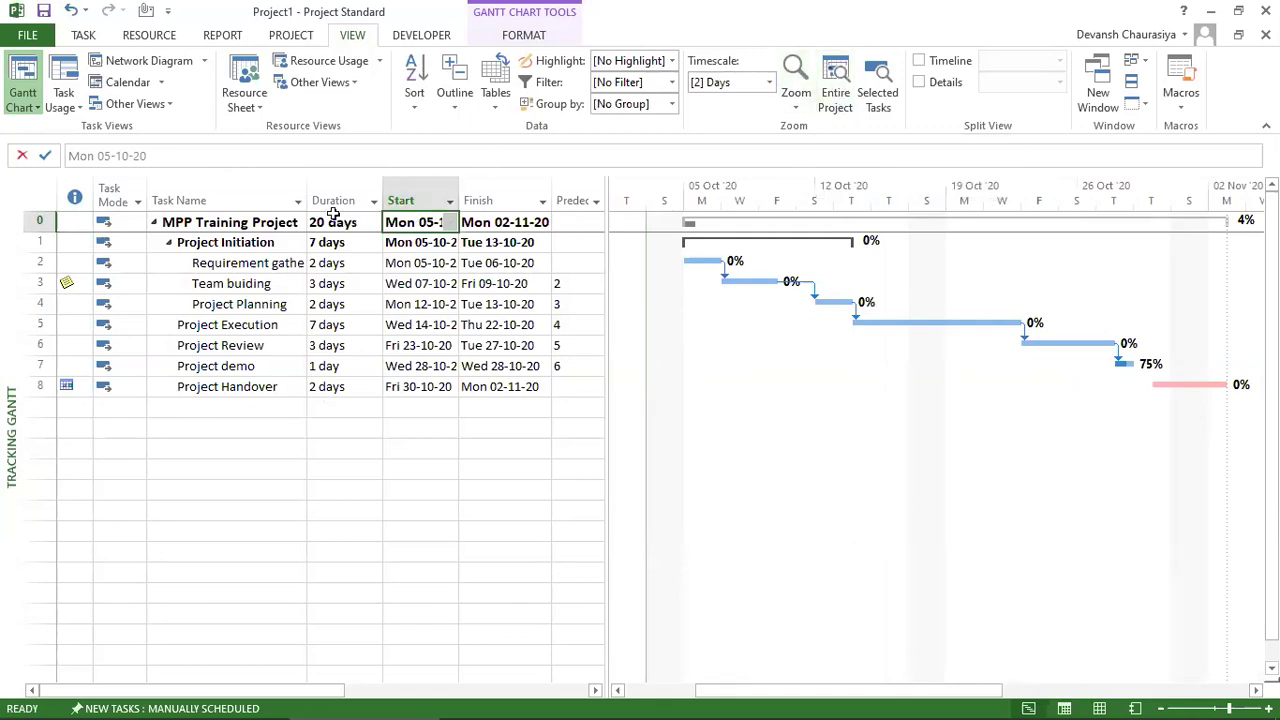
click(287, 36)
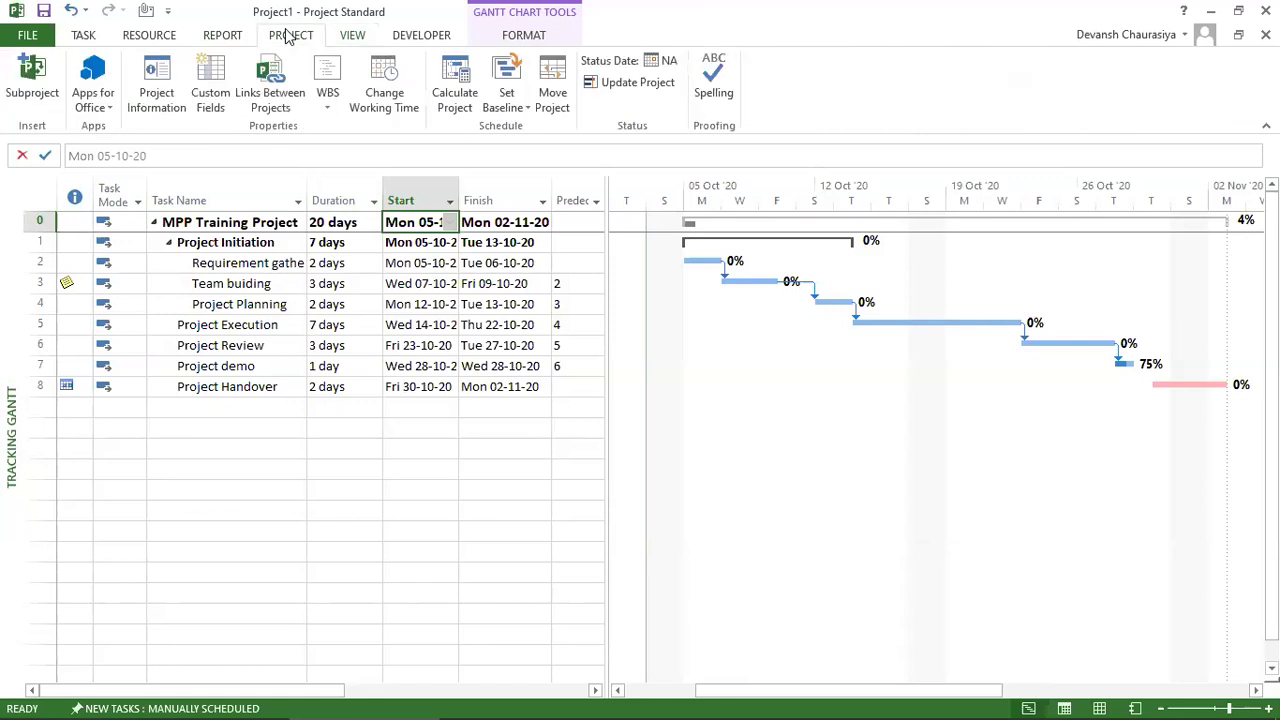
drag(110, 221, 112, 387)
click(556, 76)
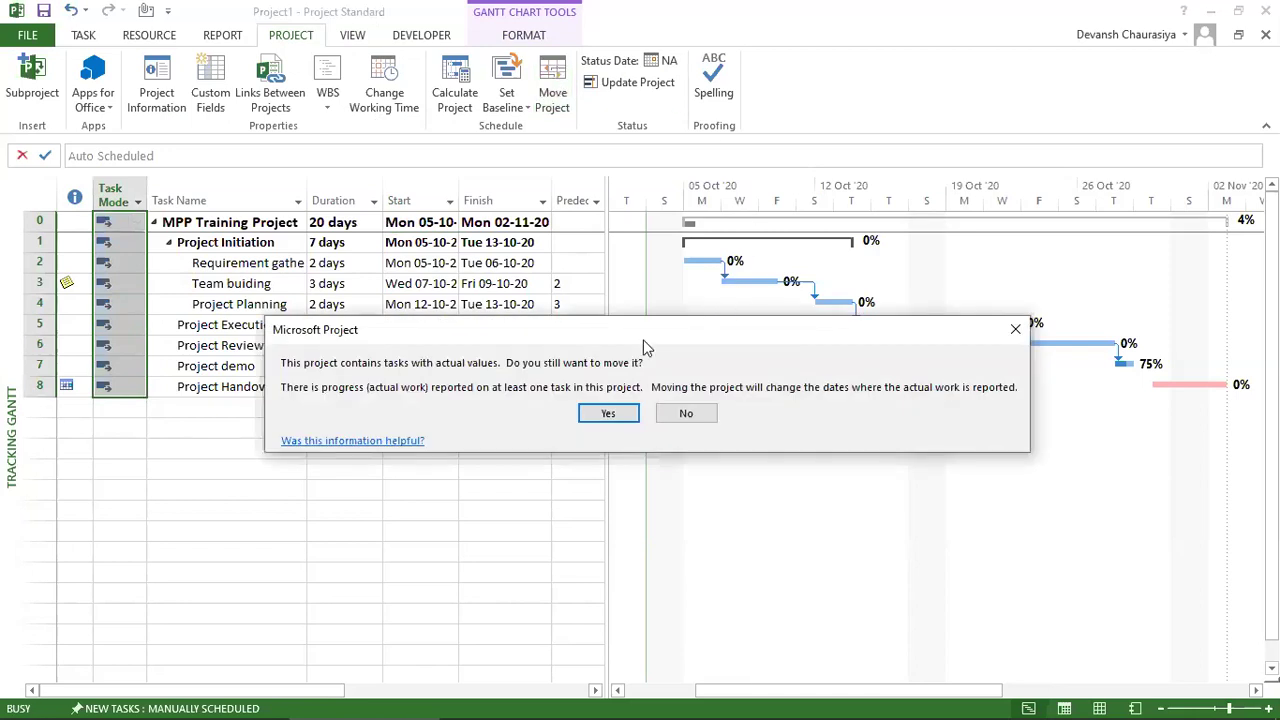
click(604, 413)
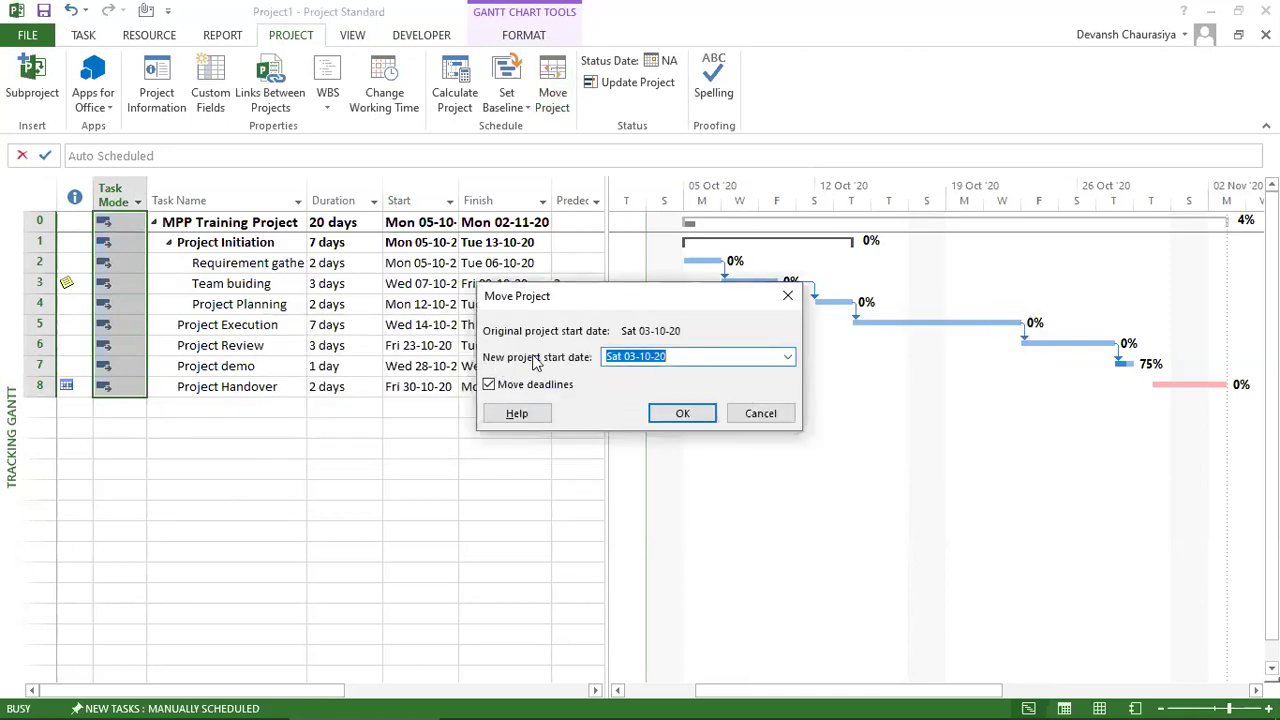
click(787, 358)
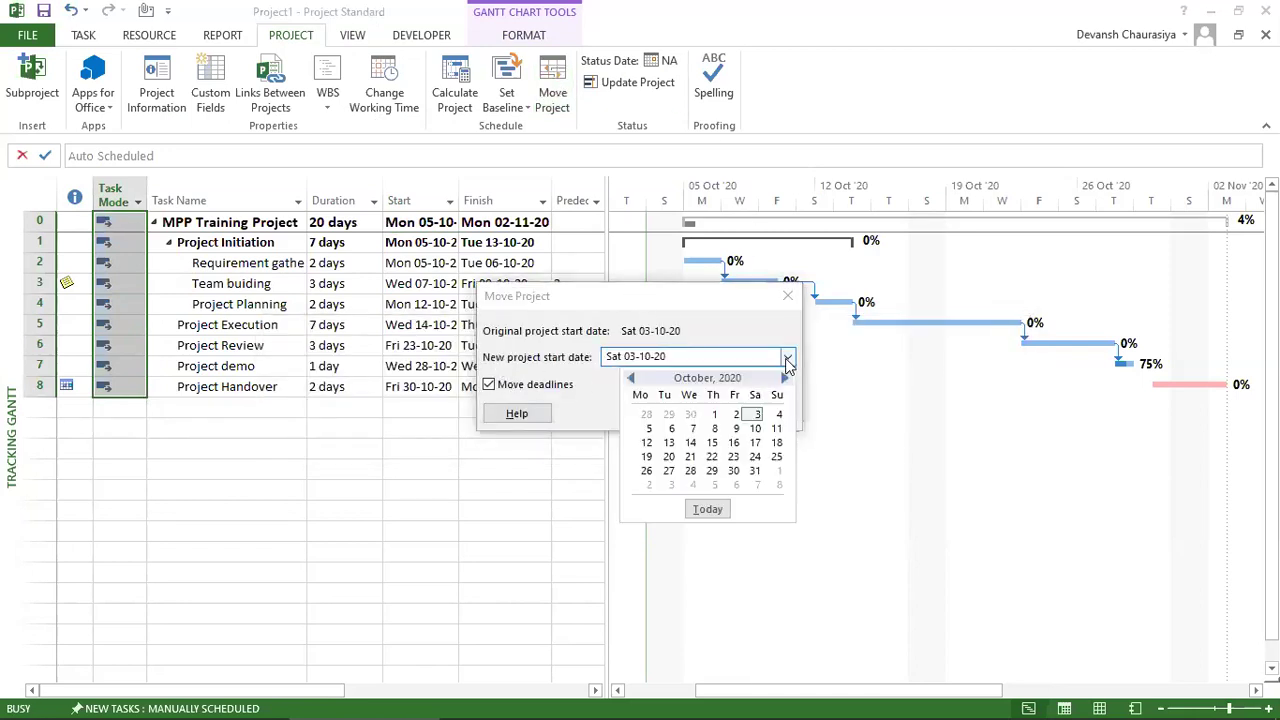
click(713, 428)
click(695, 414)
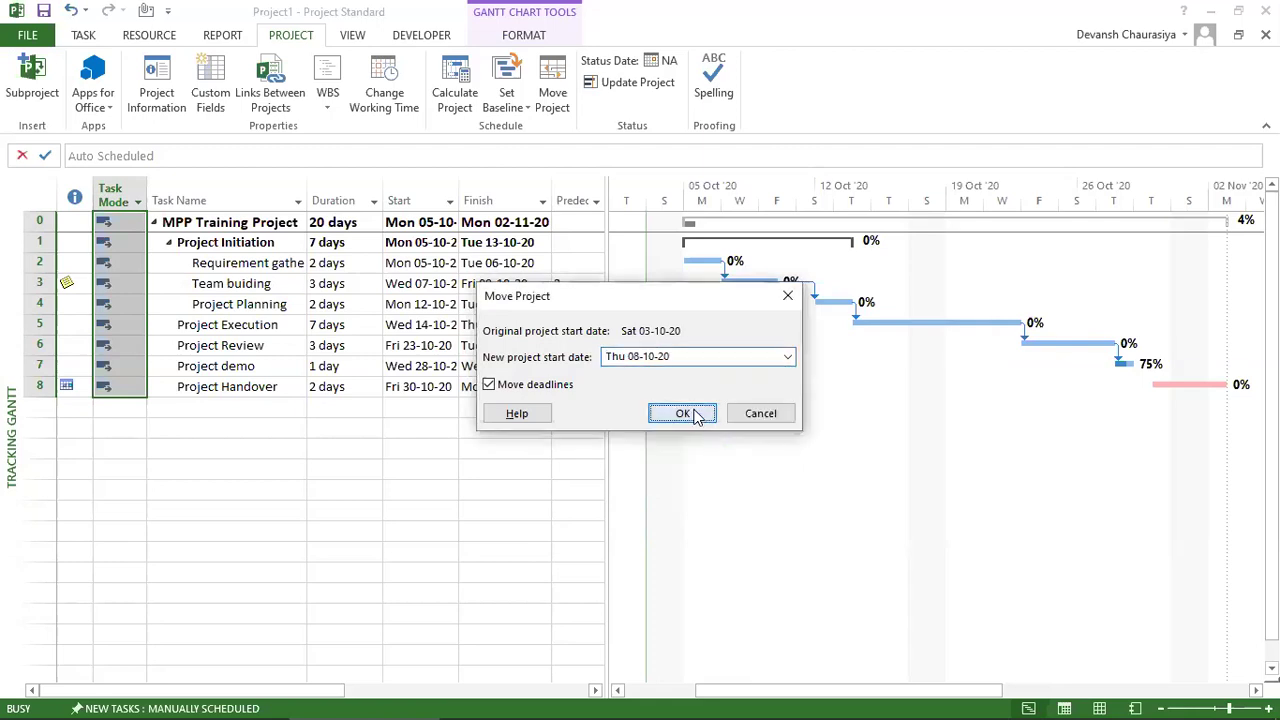
Step: Review the shifted dates, reveal Resource Names and set all tasks to Auto Scheduled
click(412, 222)
drag(412, 222, 510, 386)
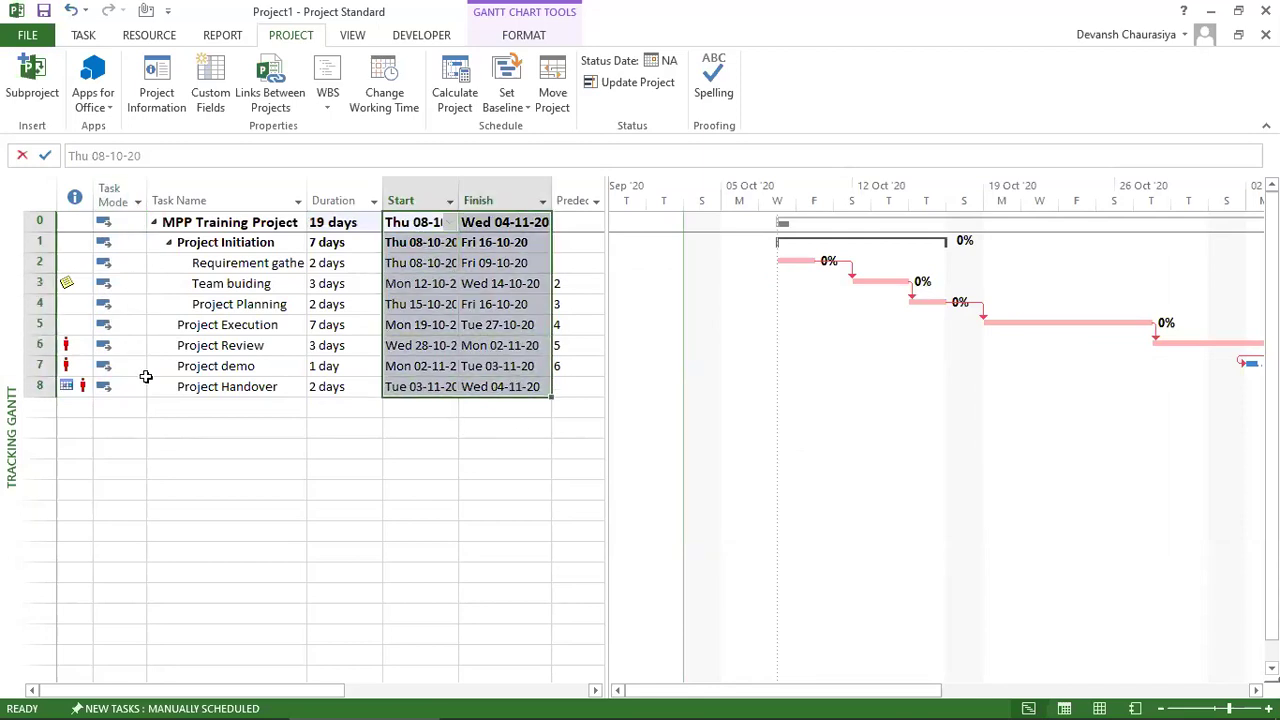
click(512, 386)
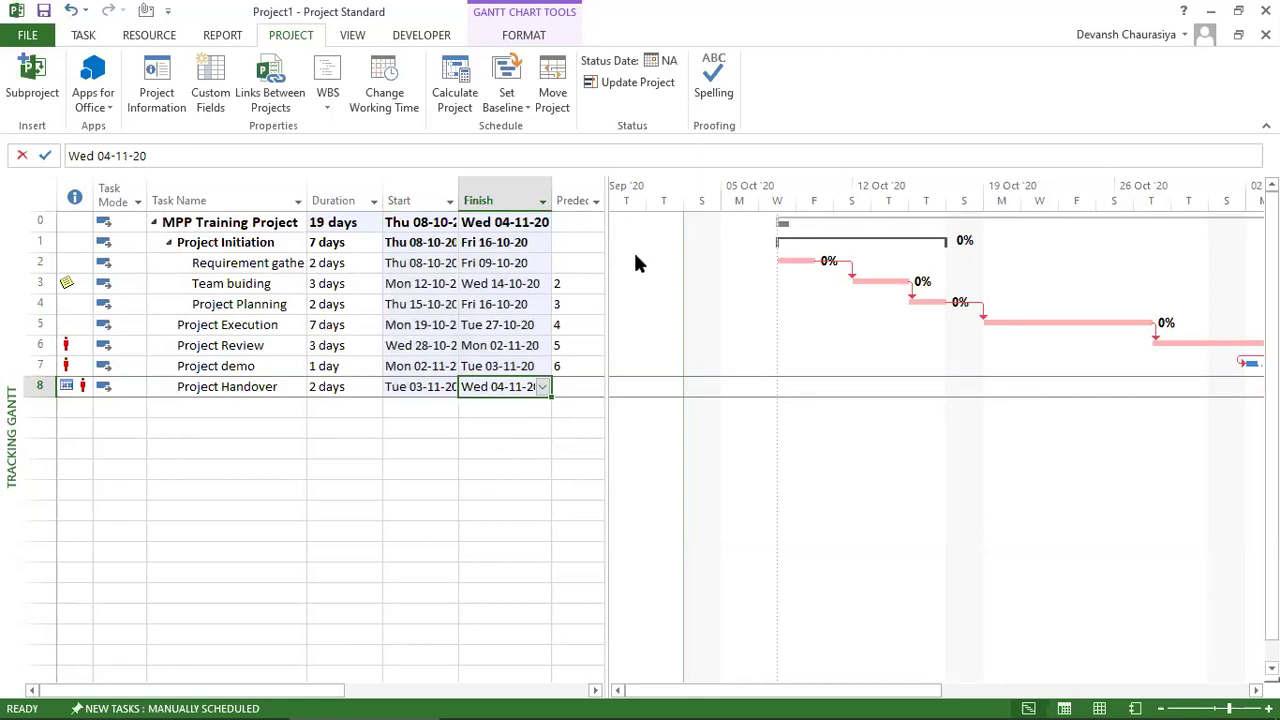
drag(607, 228, 720, 312)
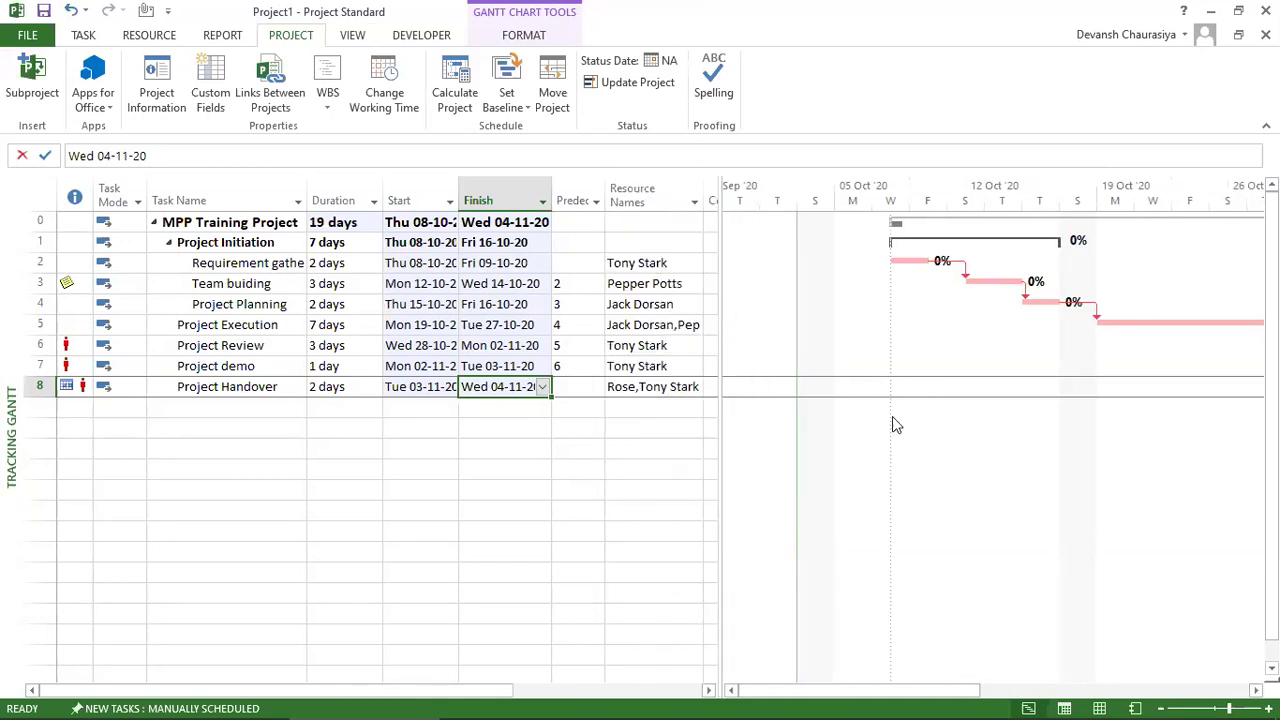
click(1256, 690)
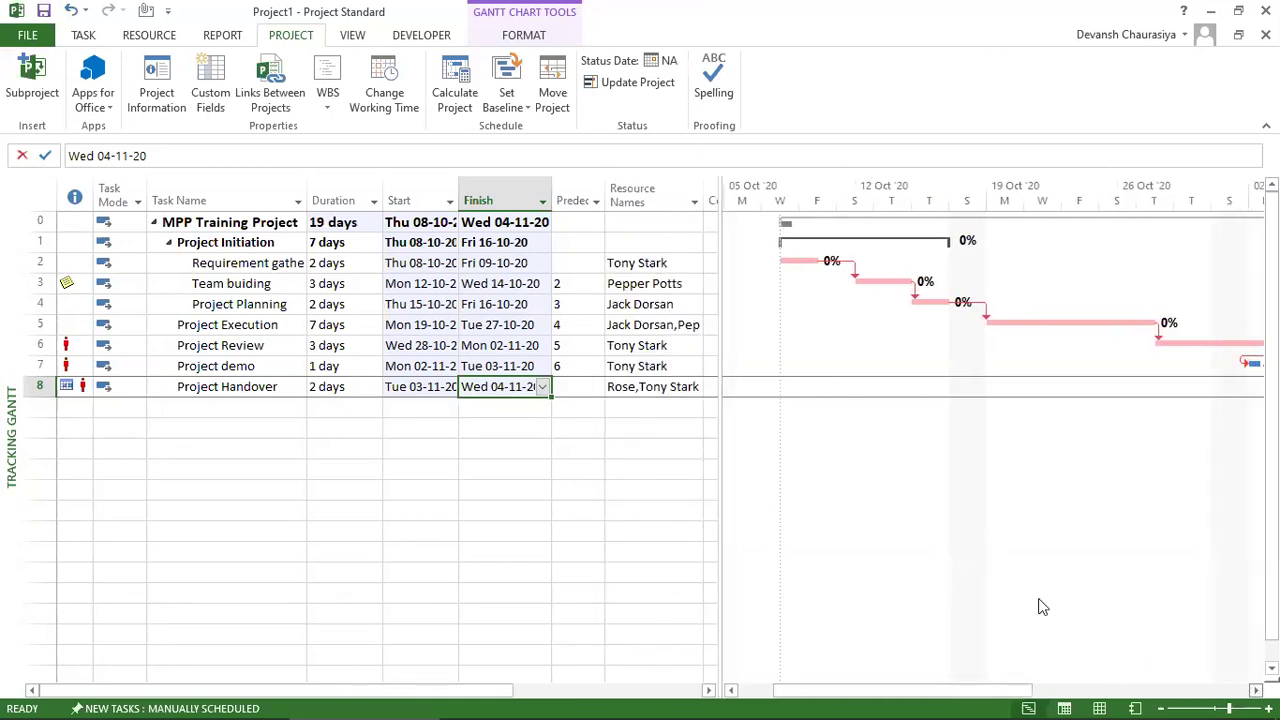
click(408, 390)
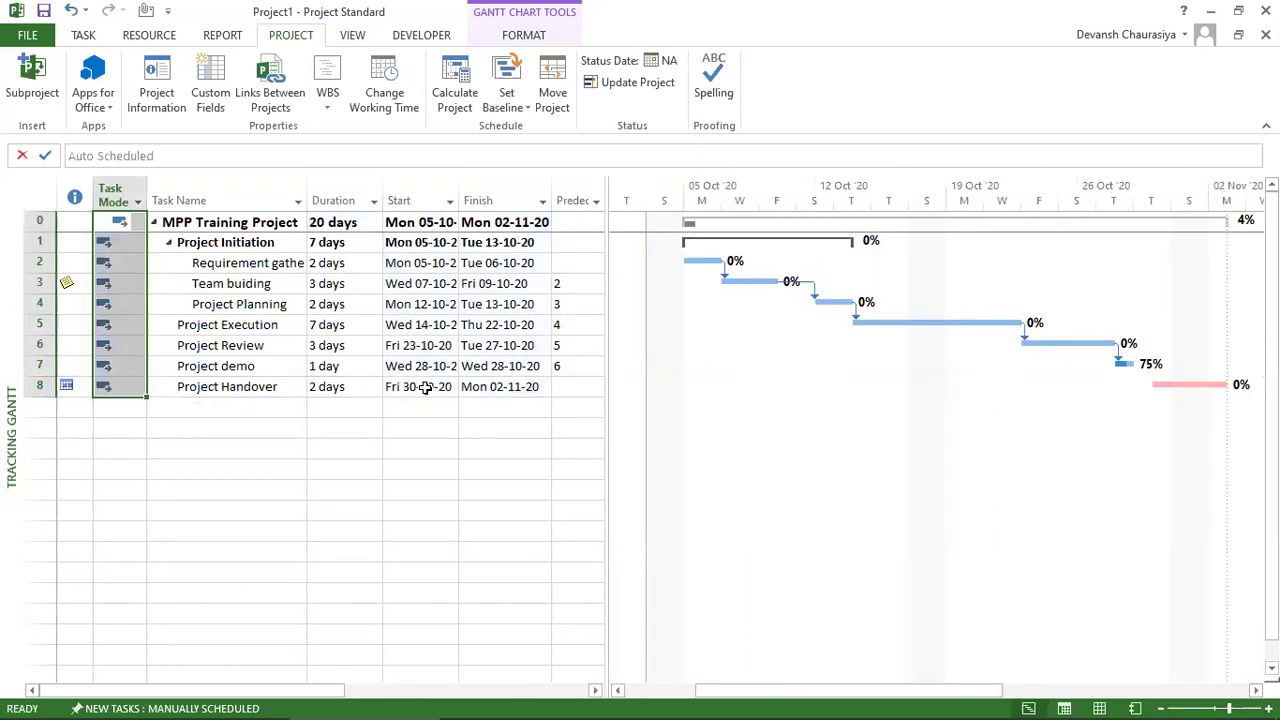
click(384, 302)
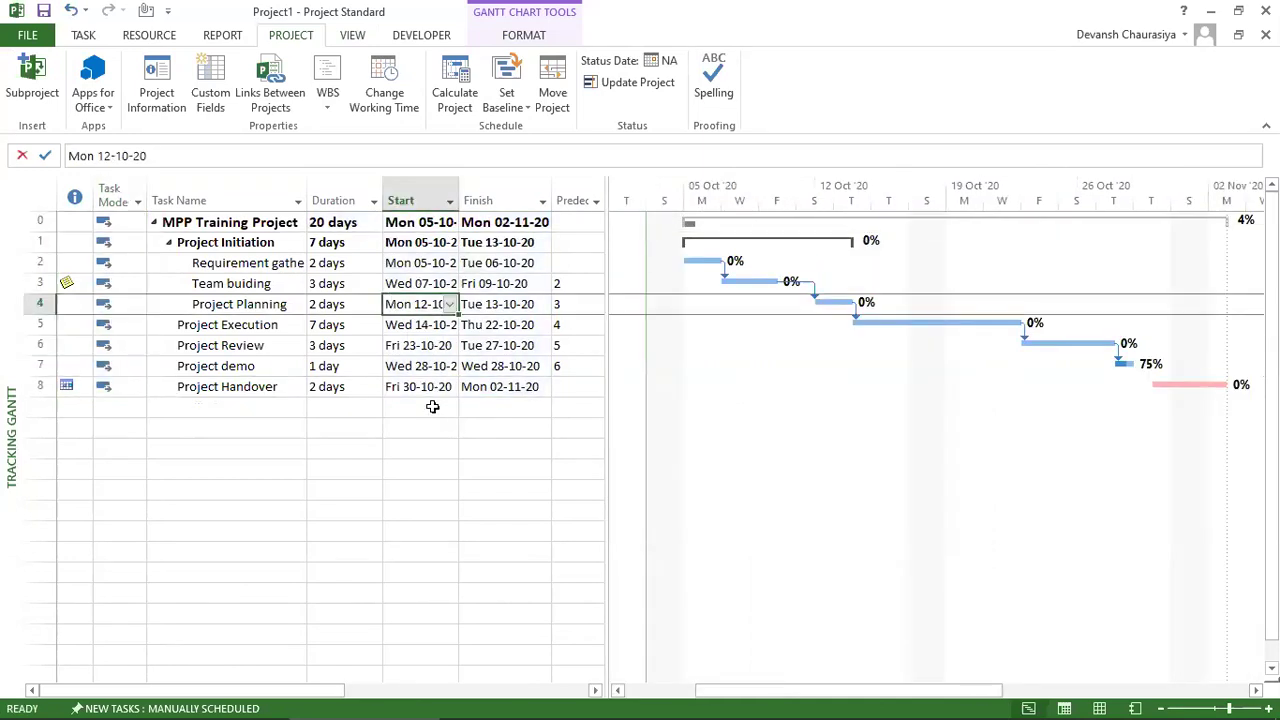
Step: Highlight the four Leadership reporting items in the Word training notes
key(alt+Tab)
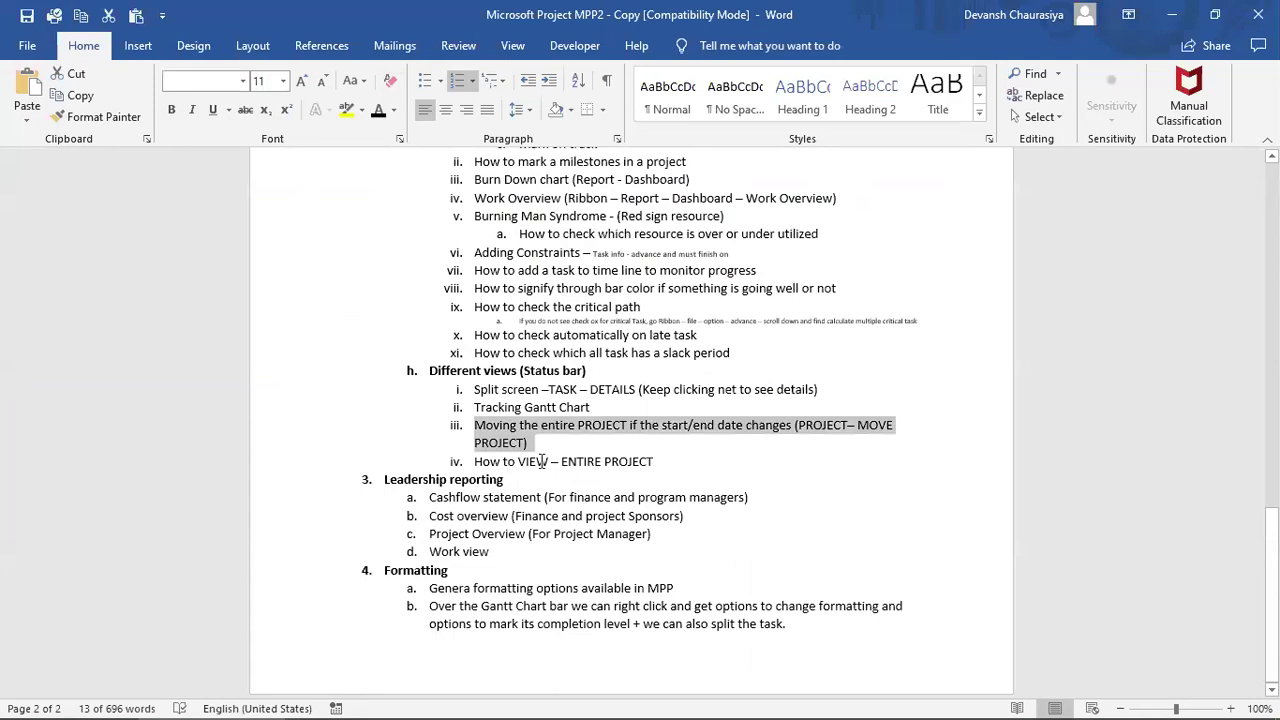
click(671, 459)
drag(432, 498, 490, 552)
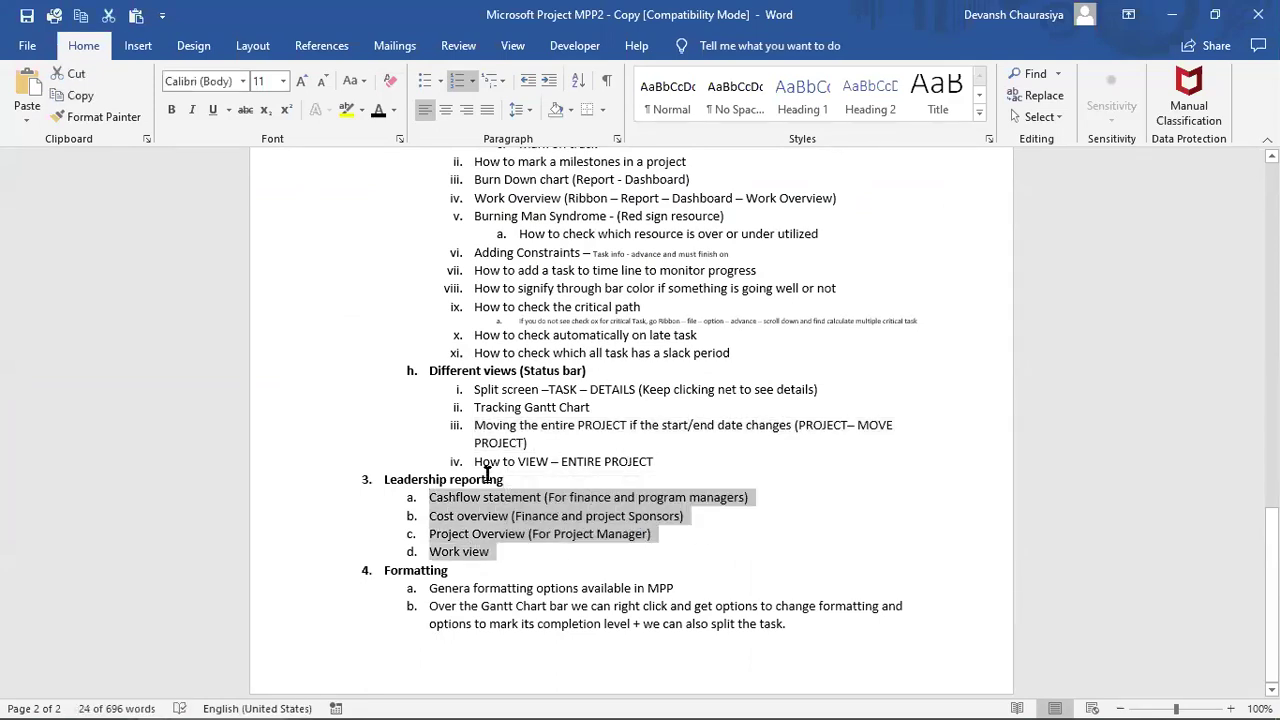
Step: Open the Costs > Cash Flow report and scroll through its task cost rows
key(alt+Tab)
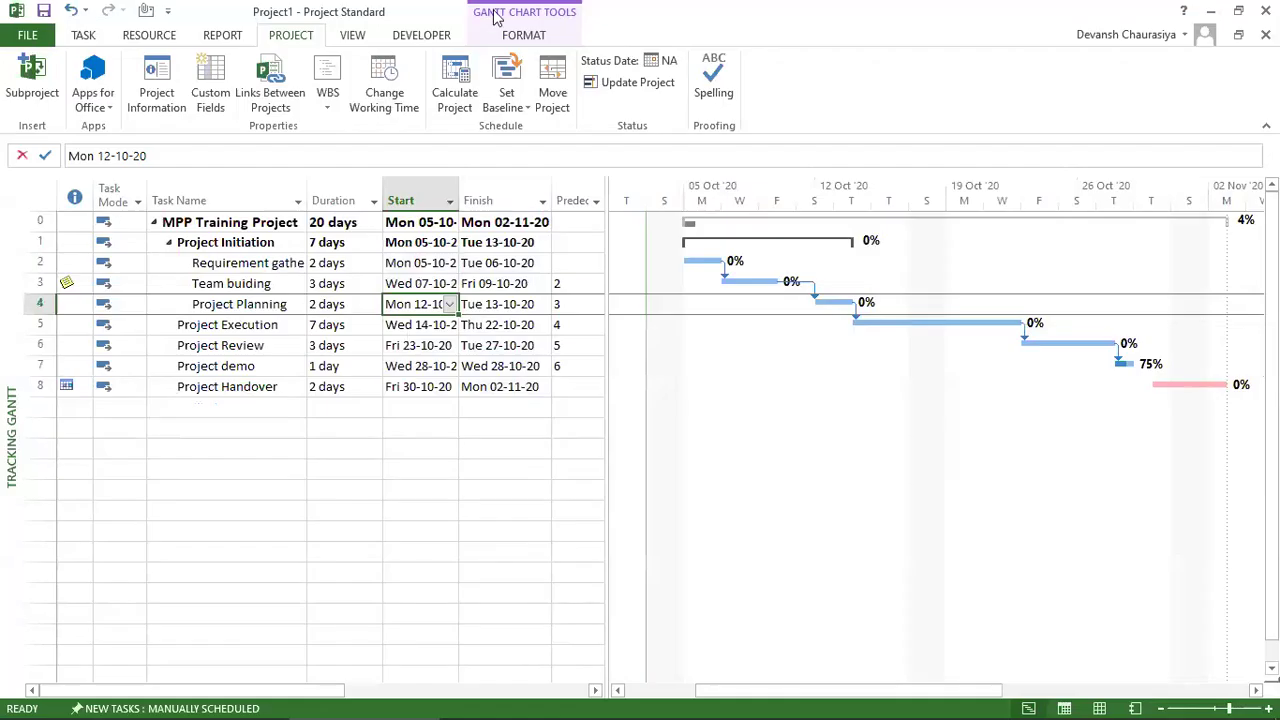
click(222, 35)
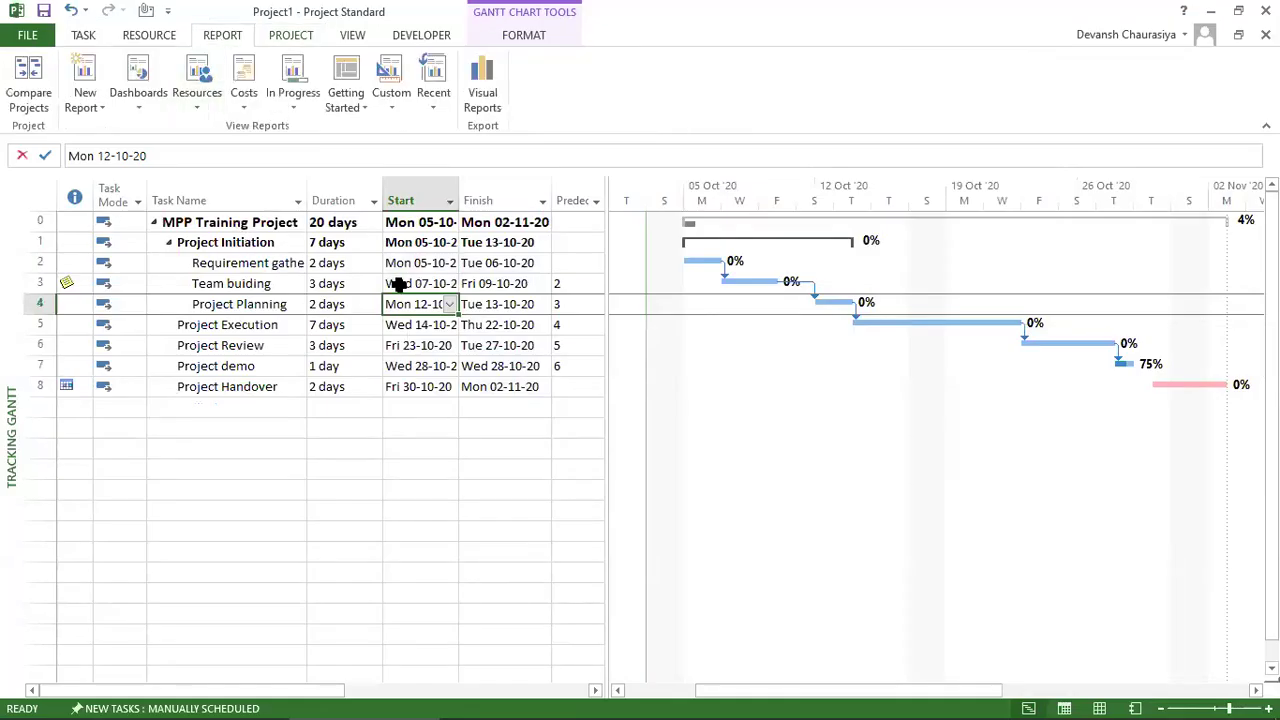
click(245, 108)
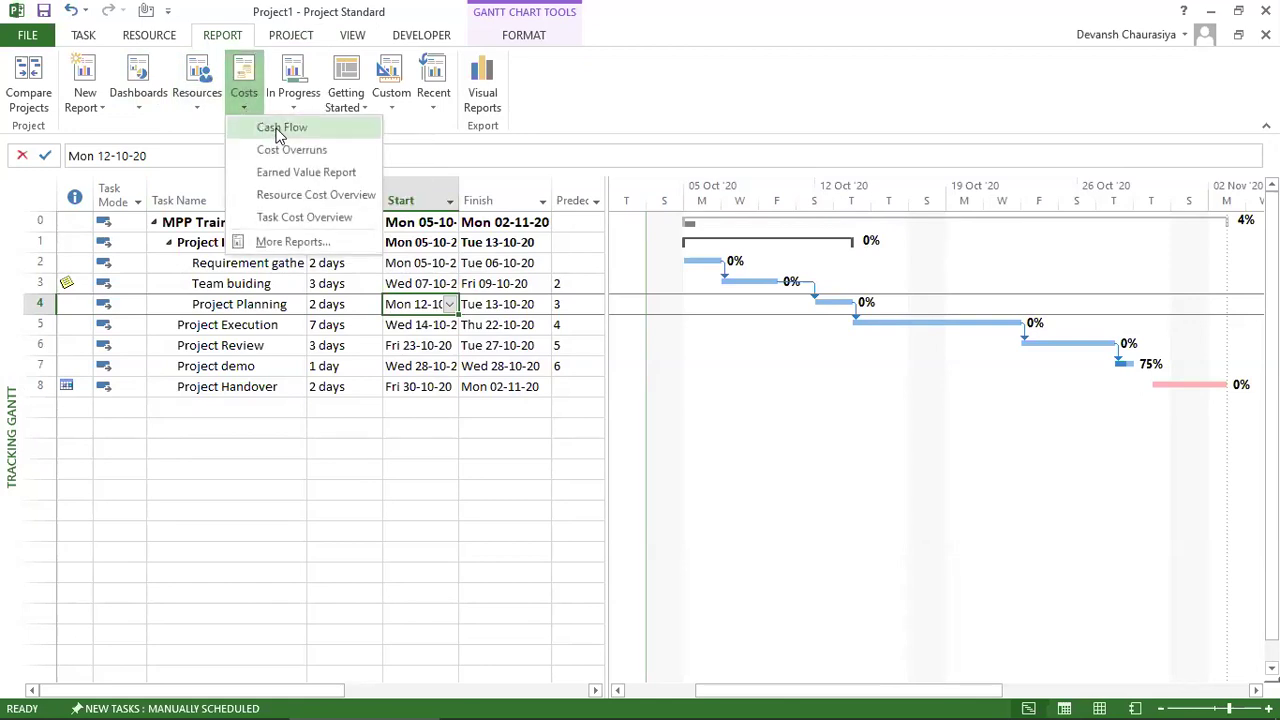
click(244, 88)
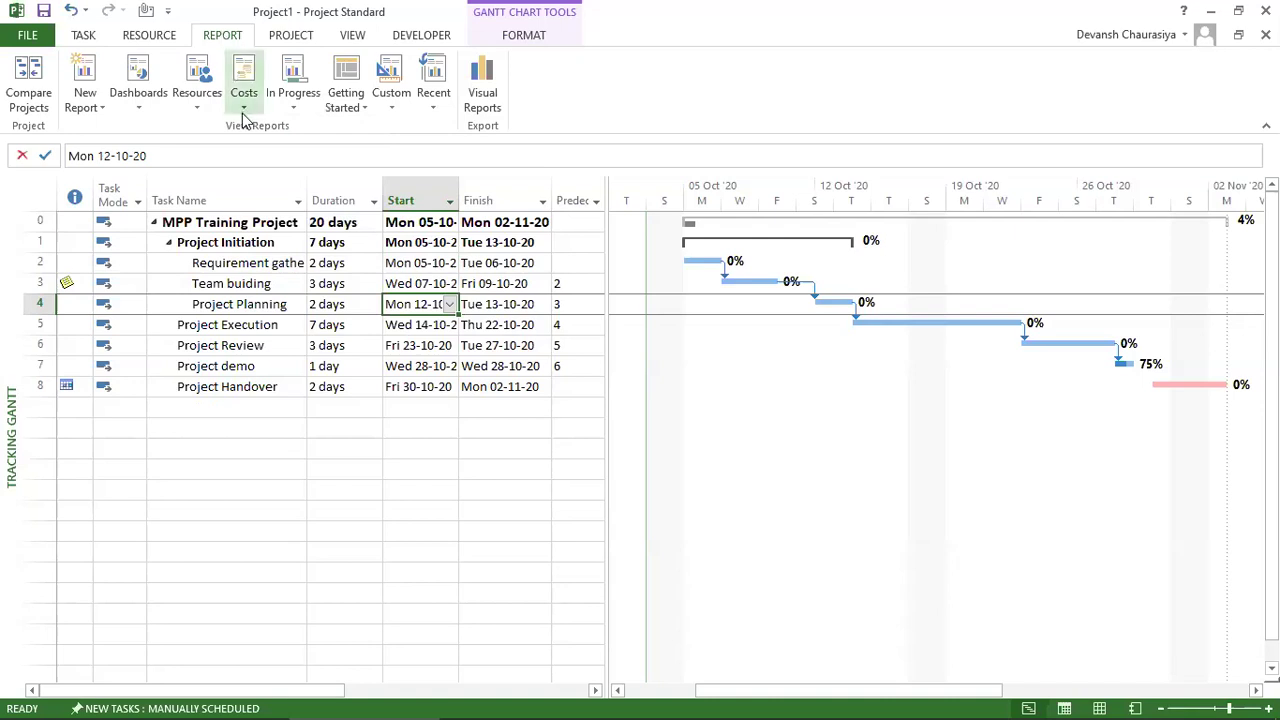
click(244, 100)
click(270, 130)
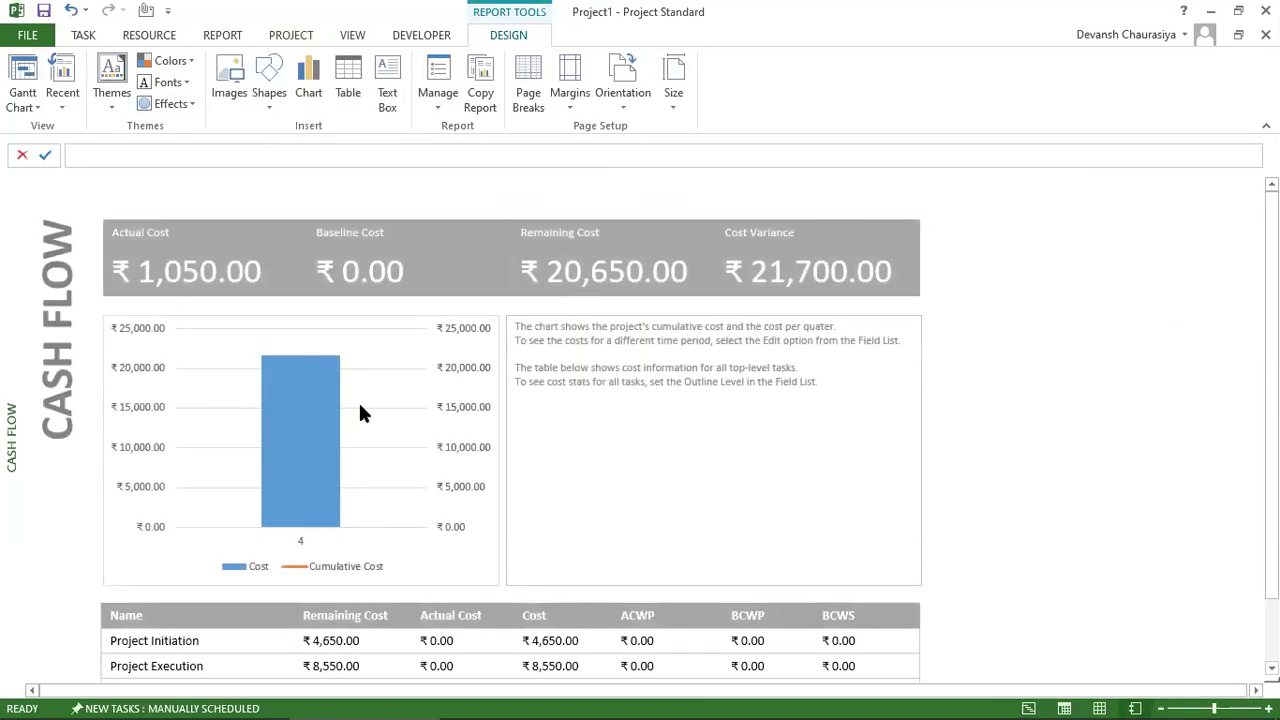
scroll(568, 427, down, 3)
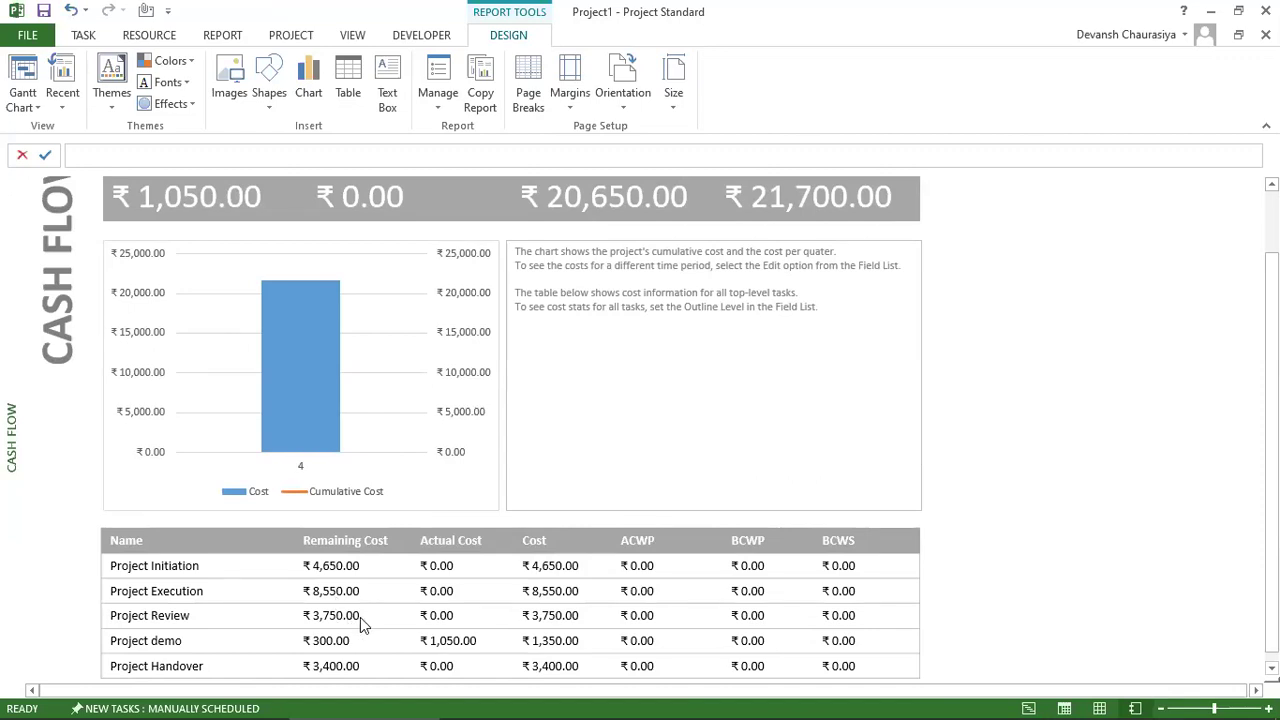
Step: Open the Resources > Resource Overview report and scroll through its work charts and table
click(222, 35)
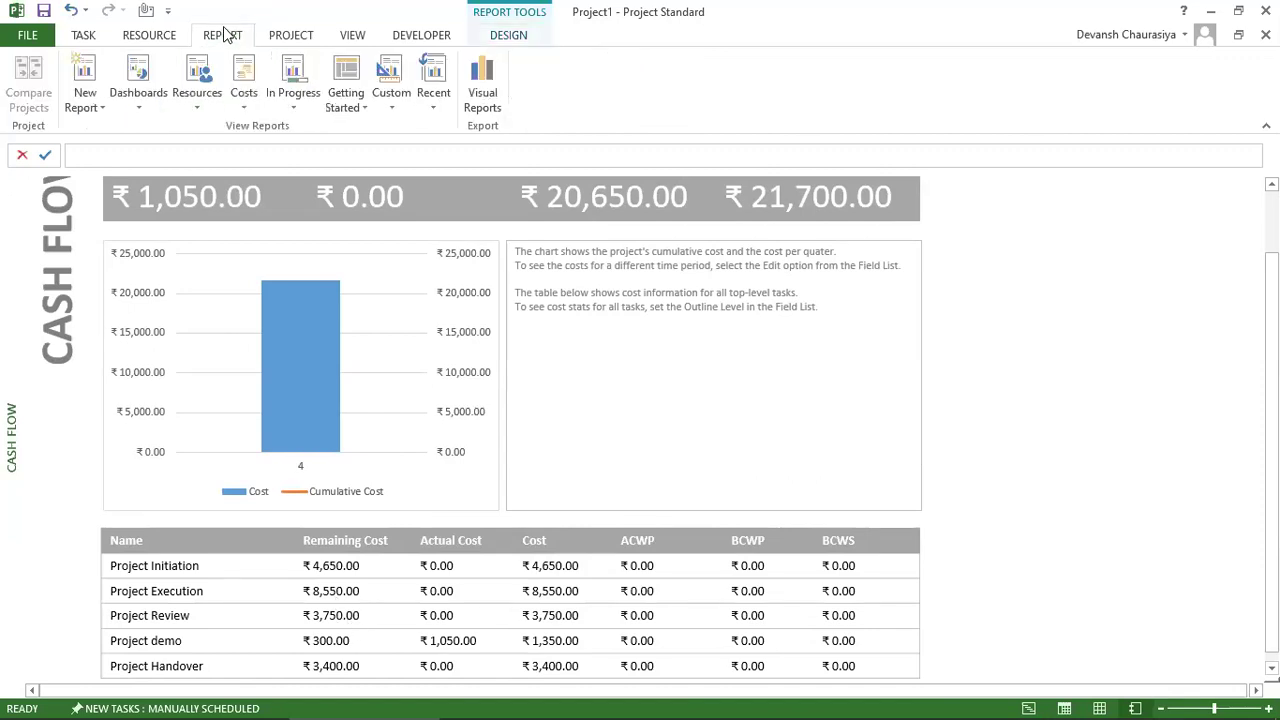
click(242, 107)
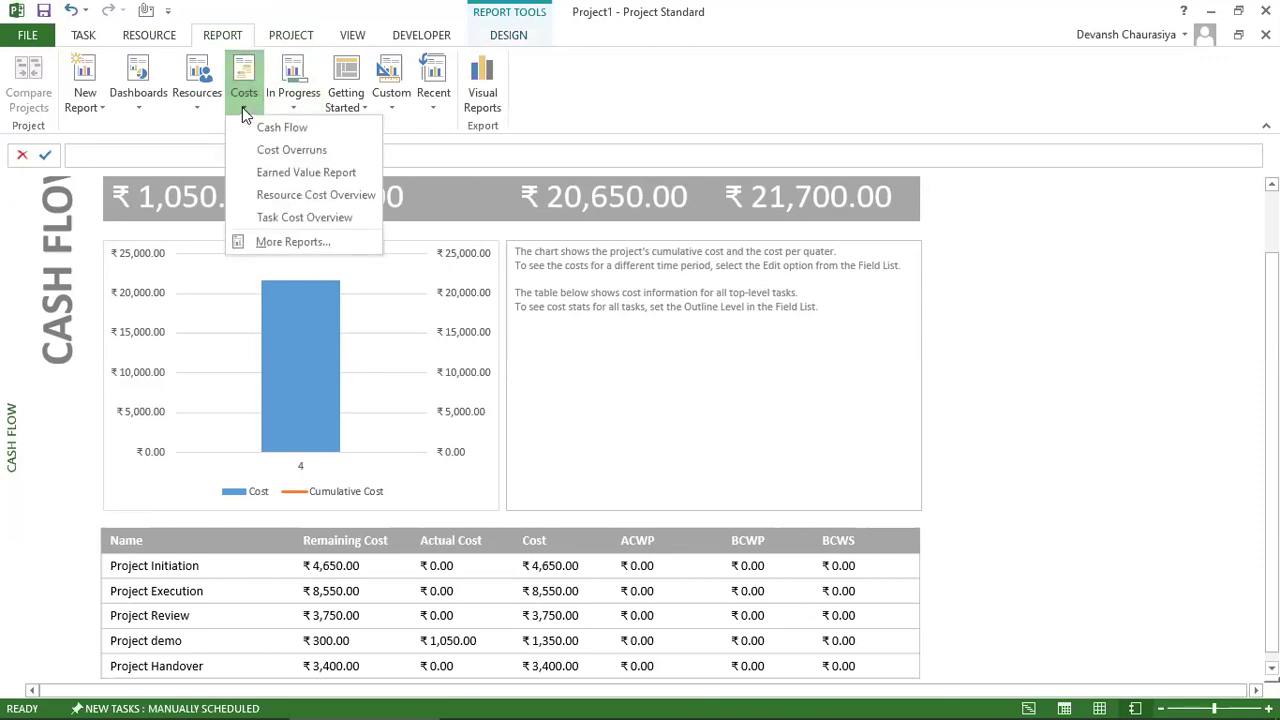
click(199, 105)
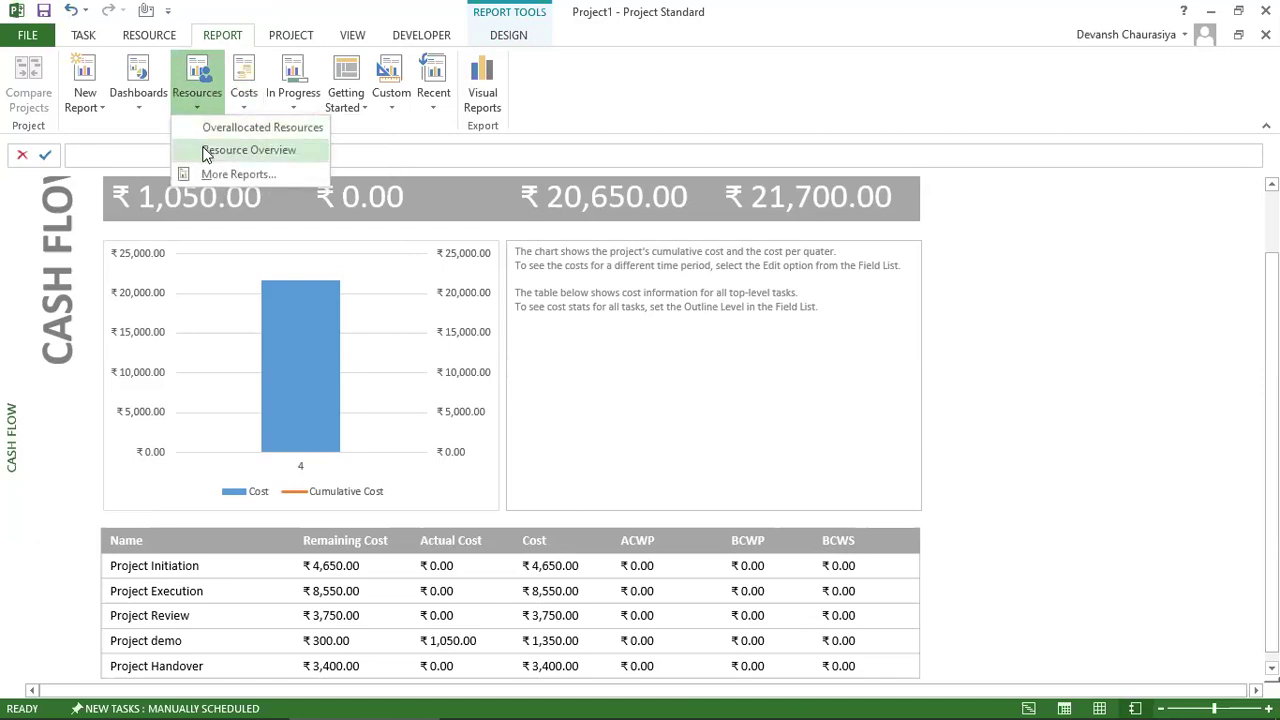
click(206, 152)
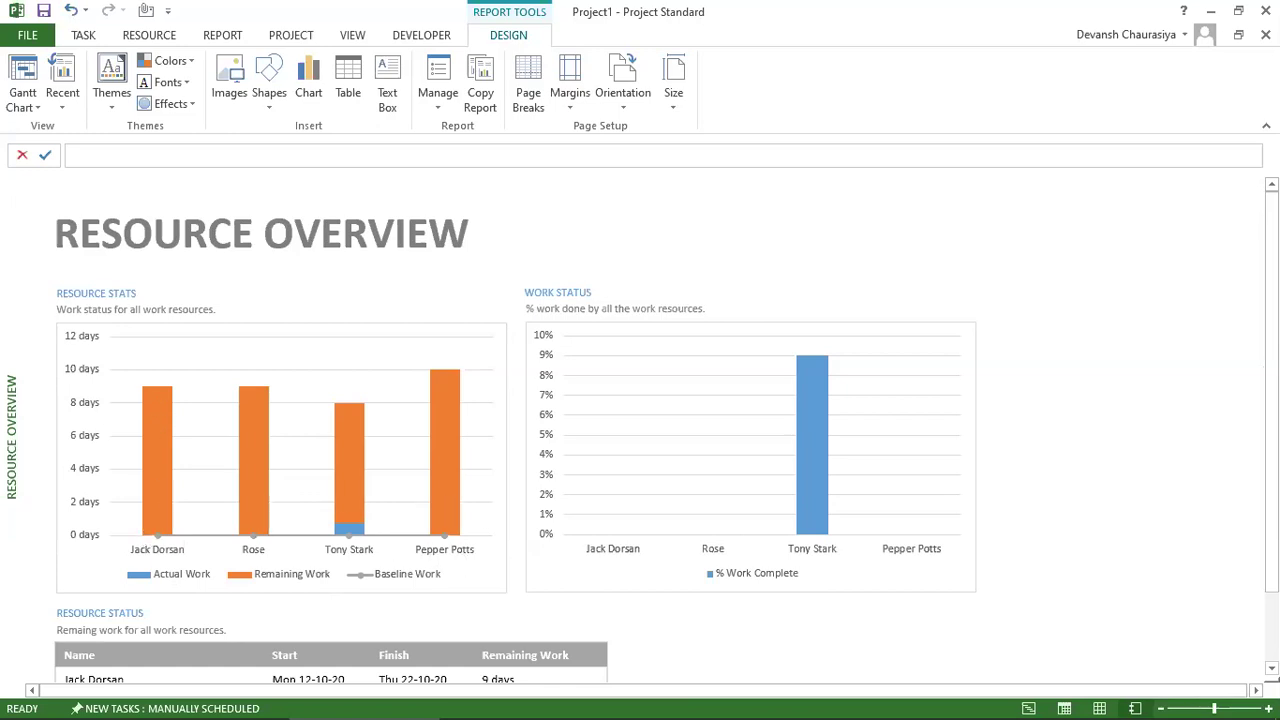
scroll(640, 430, down, 2)
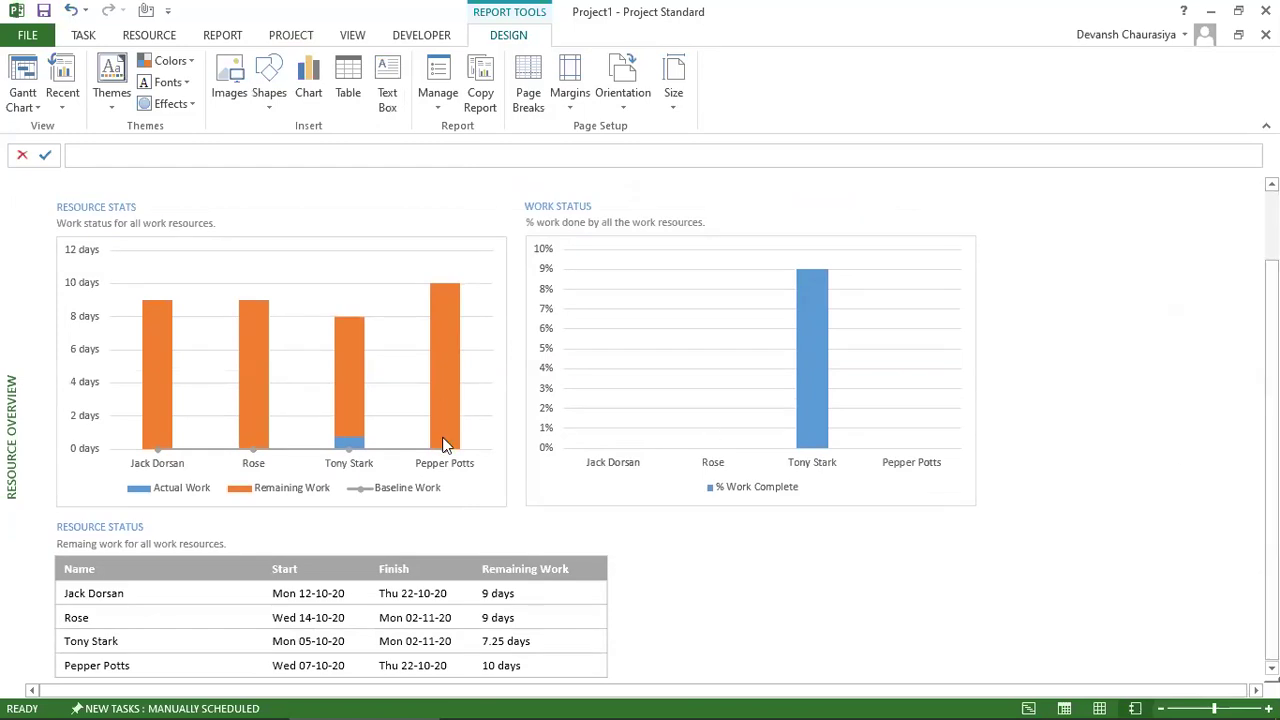
scroll(534, 414, down, 1)
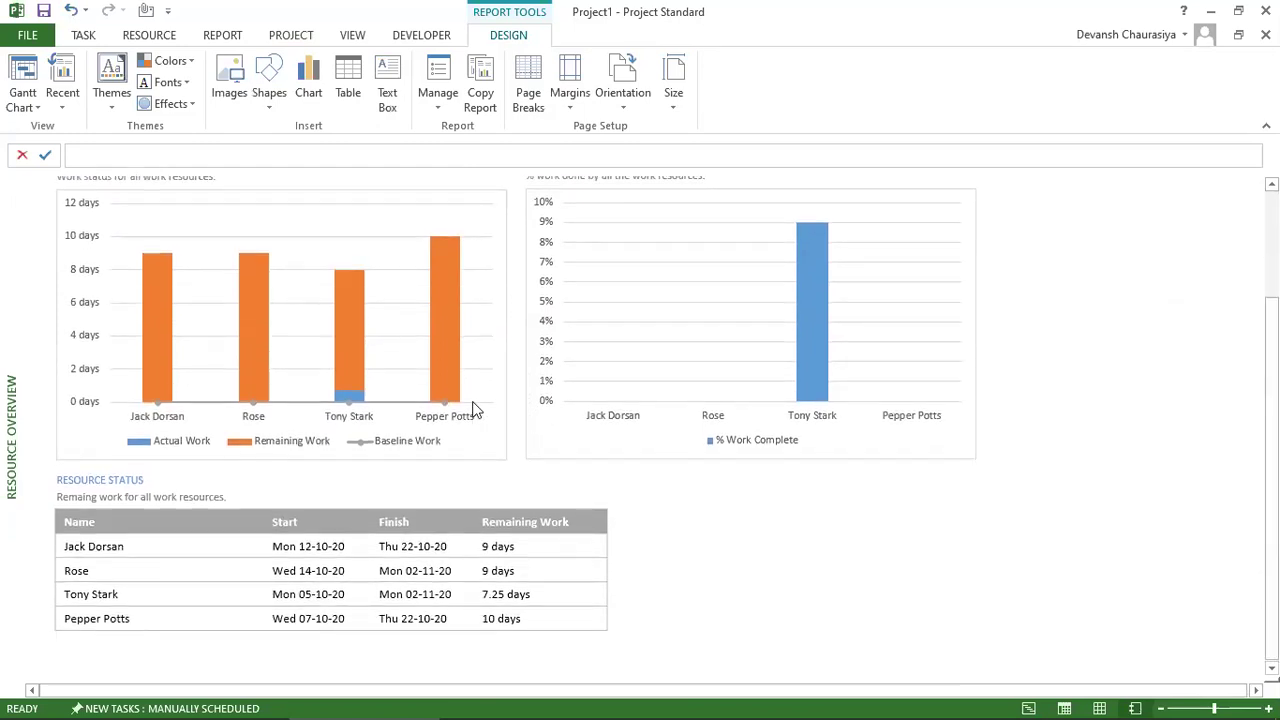
scroll(318, 348, up, 1)
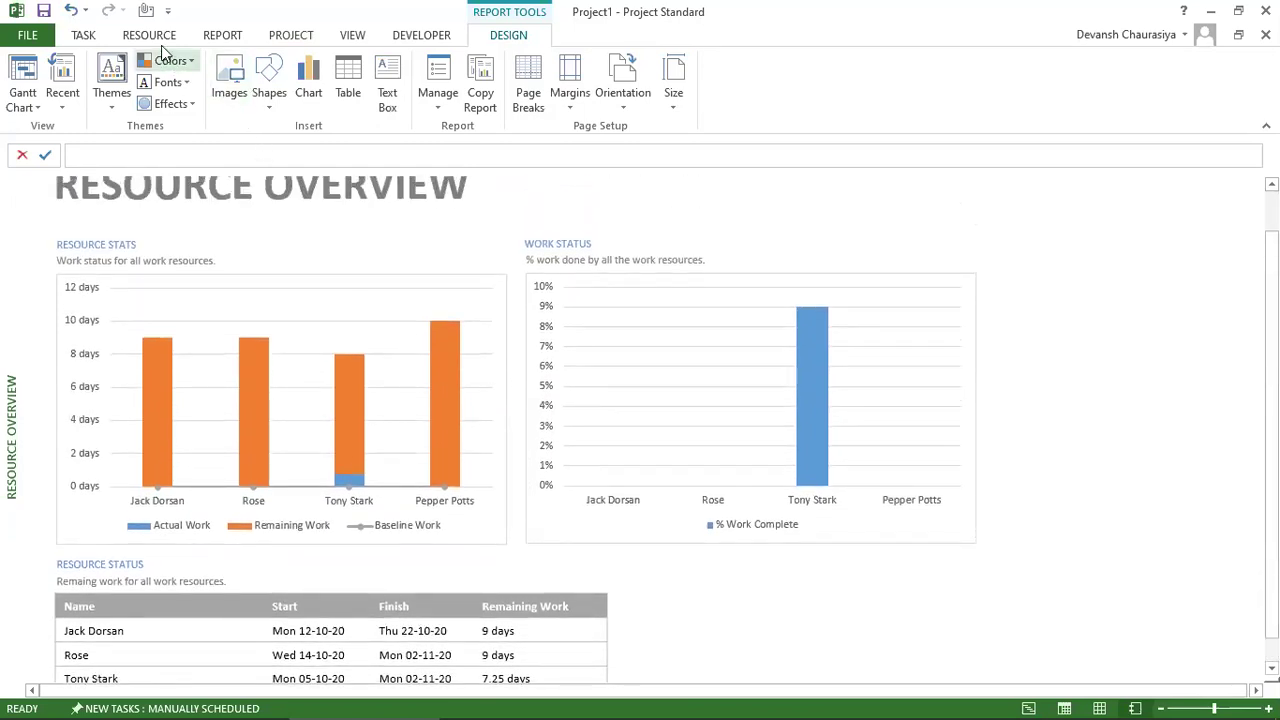
click(216, 36)
click(137, 98)
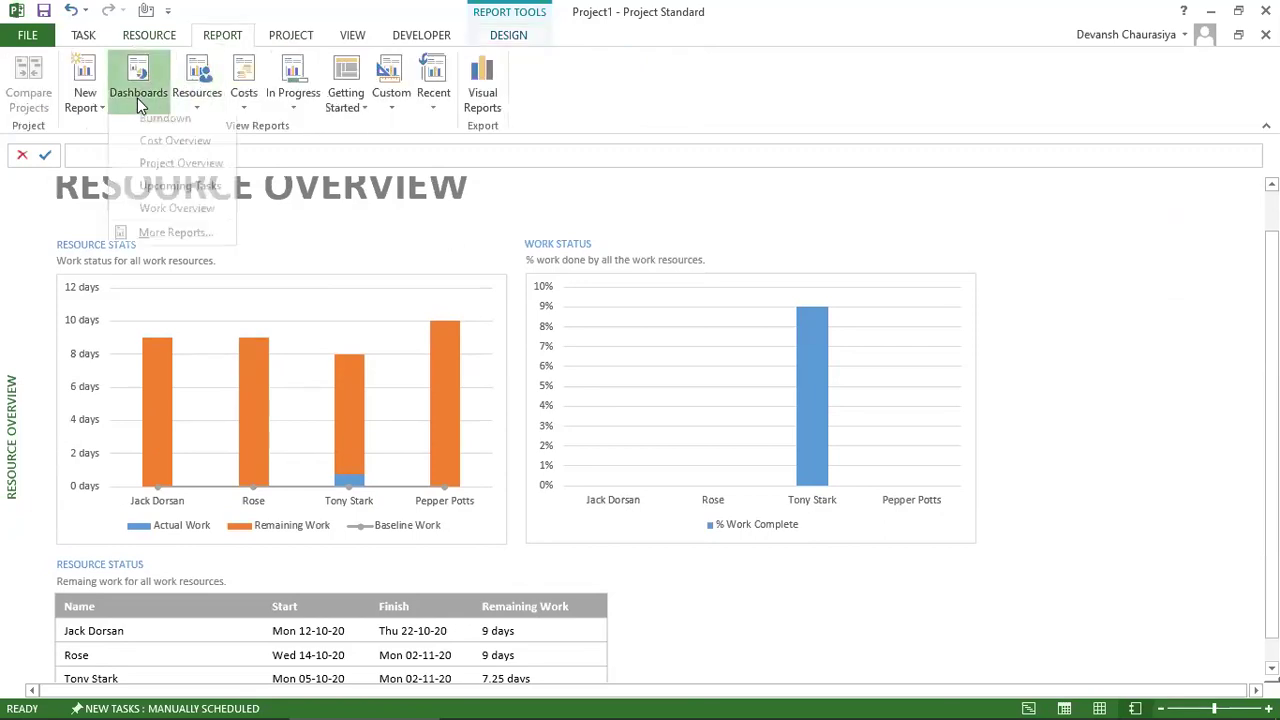
Step: Open the Project Overview dashboard, then the Work Overview dashboard
click(151, 175)
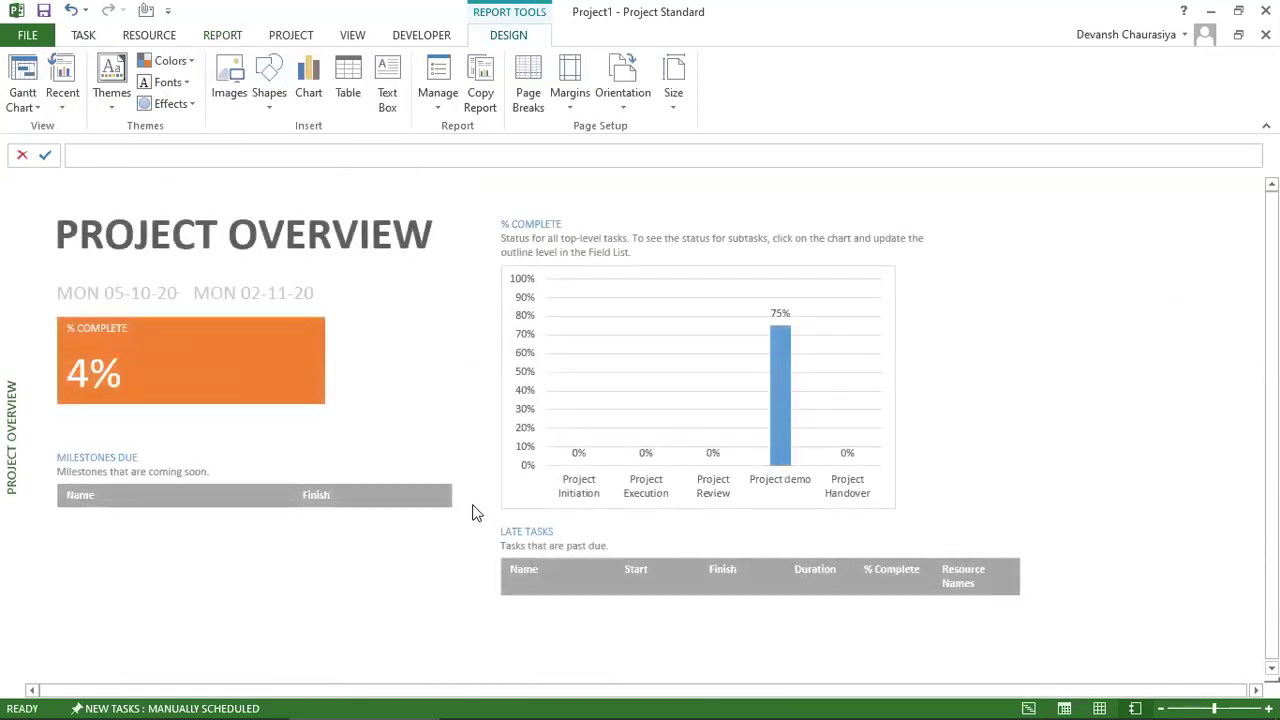
click(214, 38)
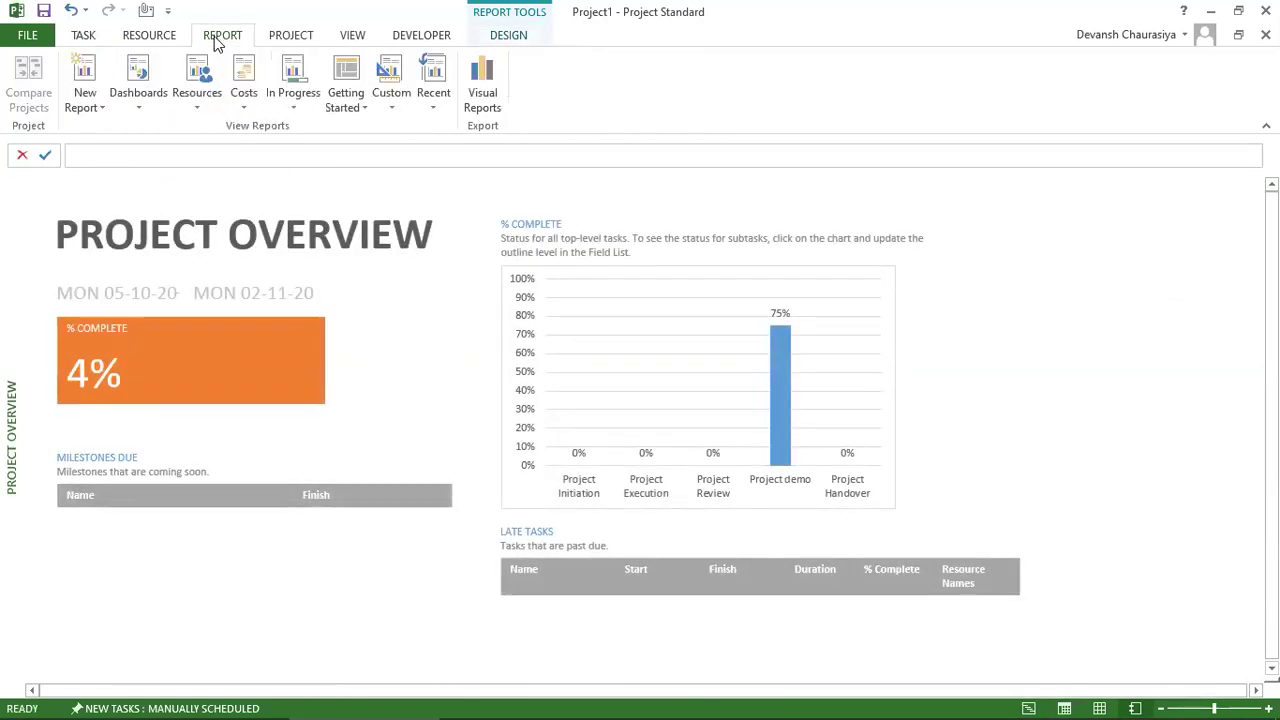
click(132, 100)
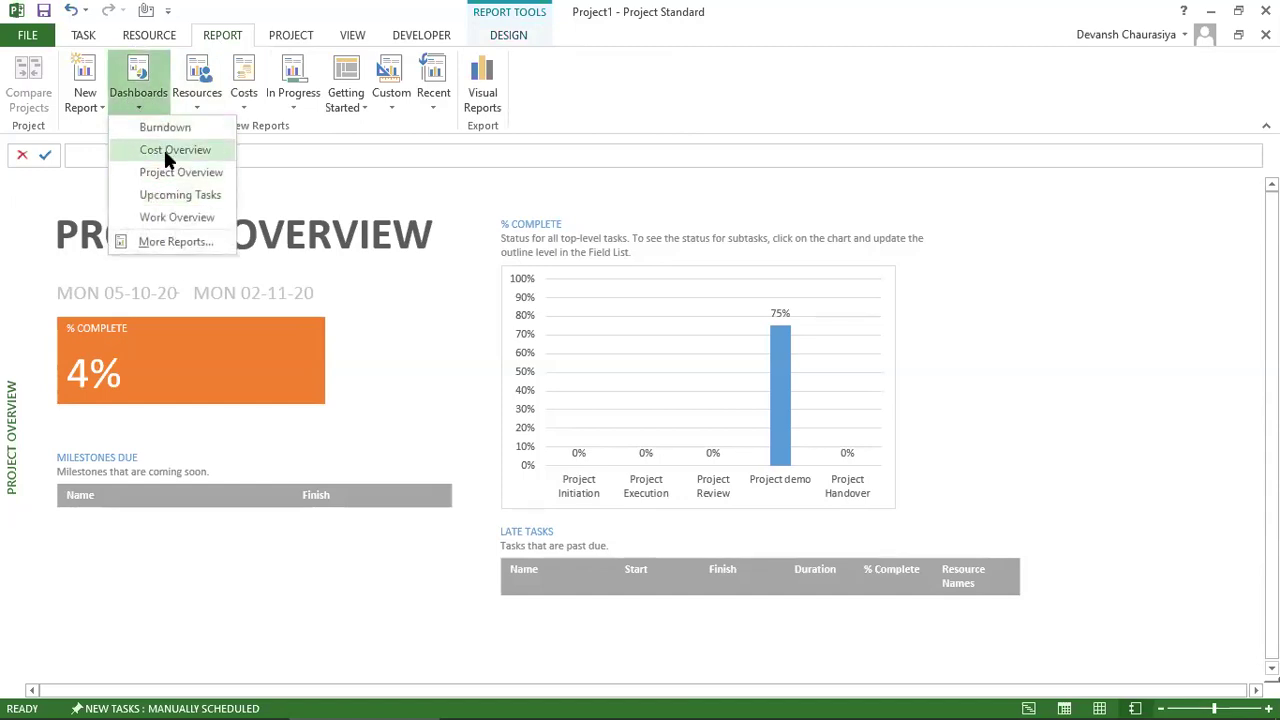
click(160, 217)
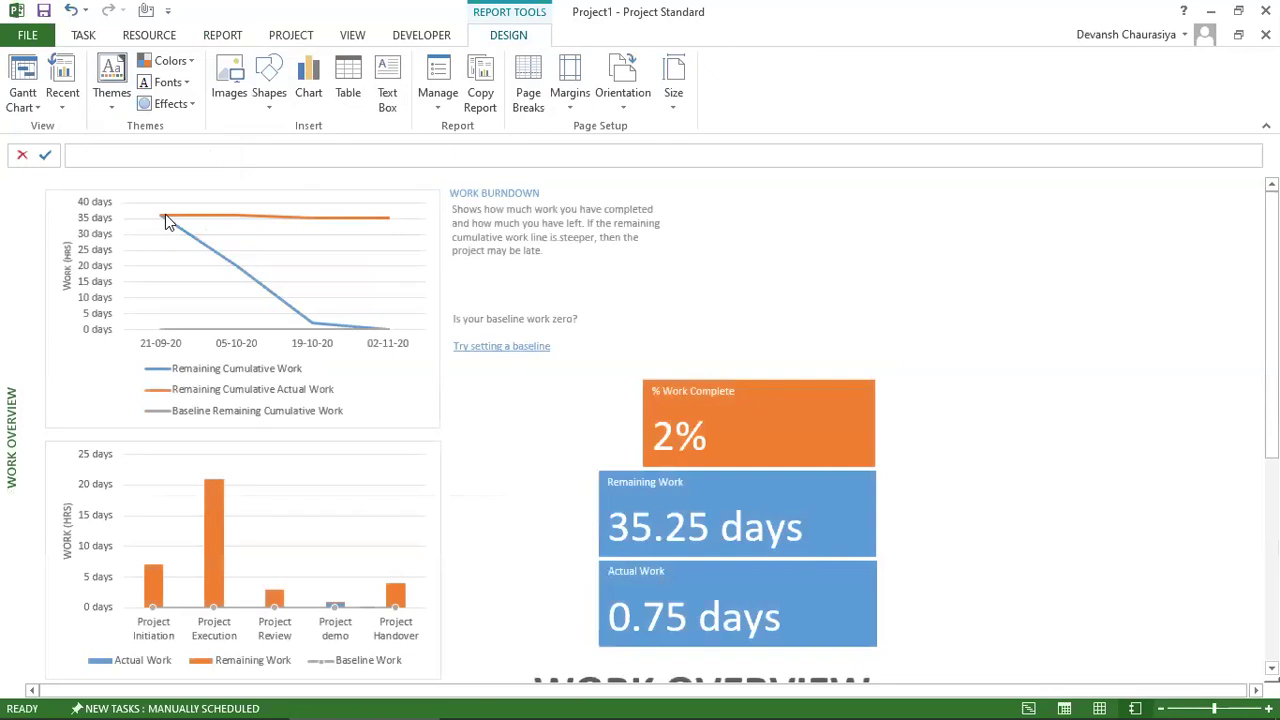
Step: Bring up the Visual Reports – Create Report dialog with its Excel templates
click(222, 35)
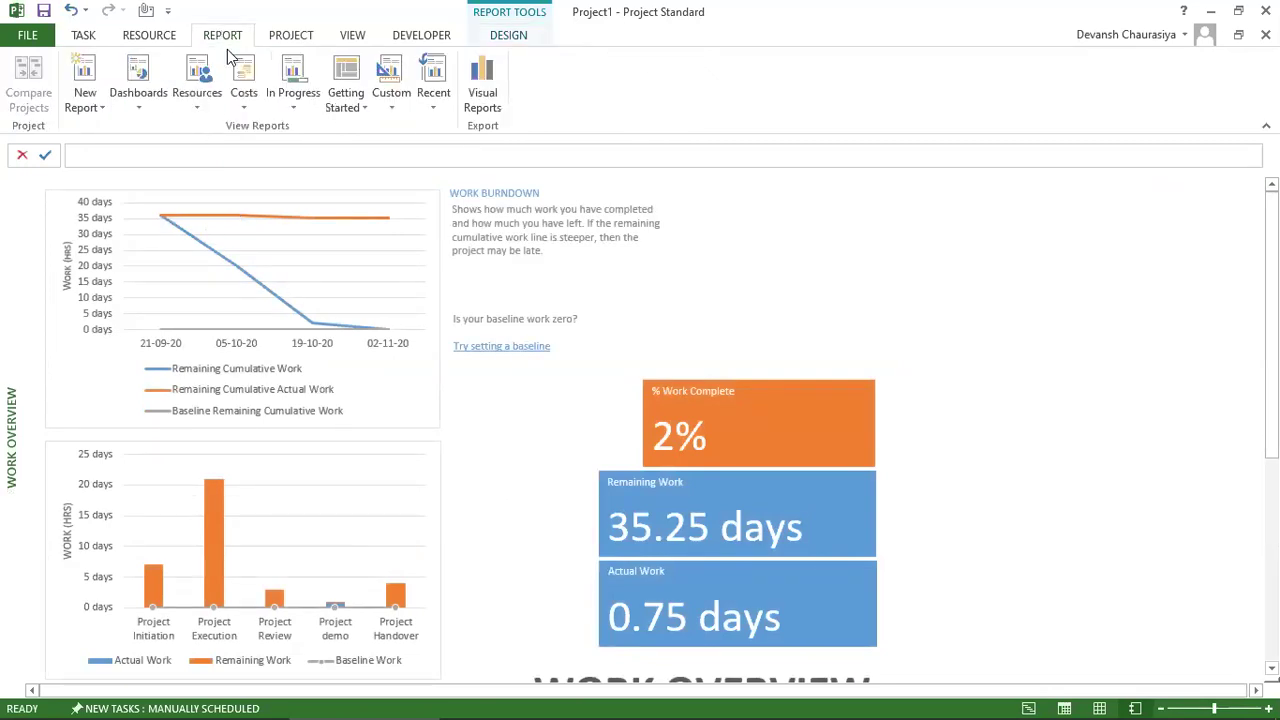
click(135, 105)
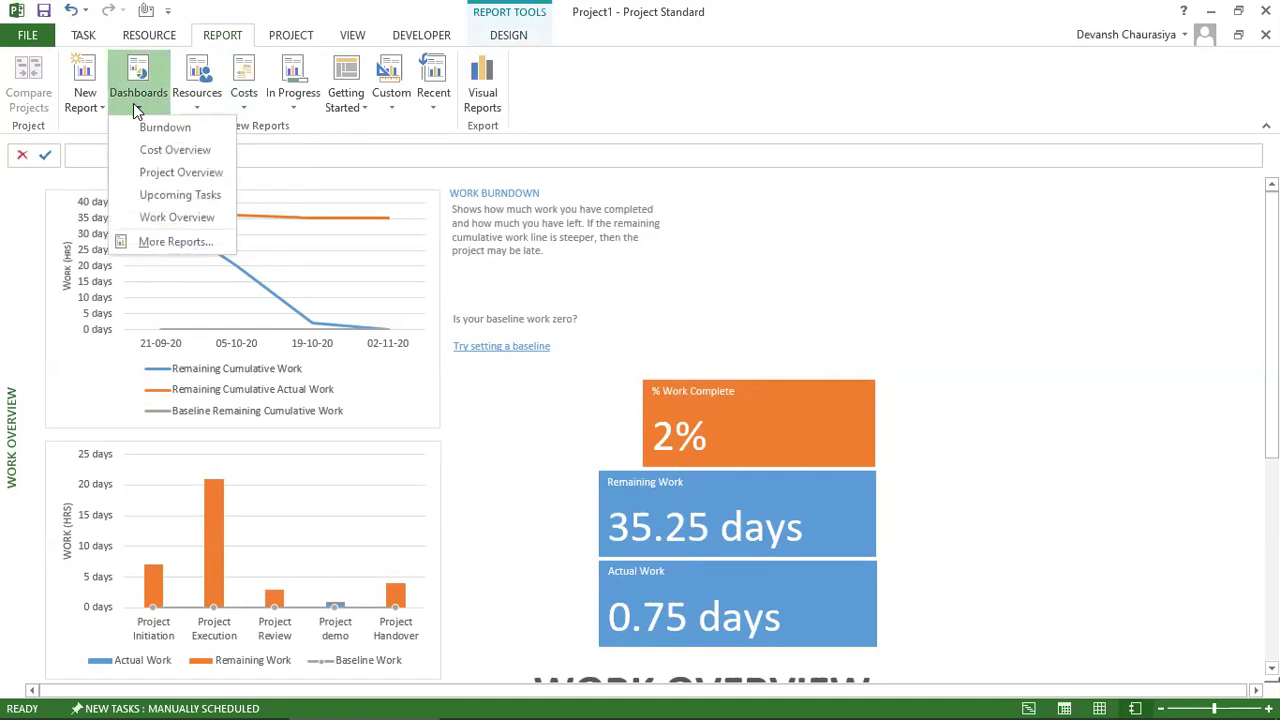
click(600, 78)
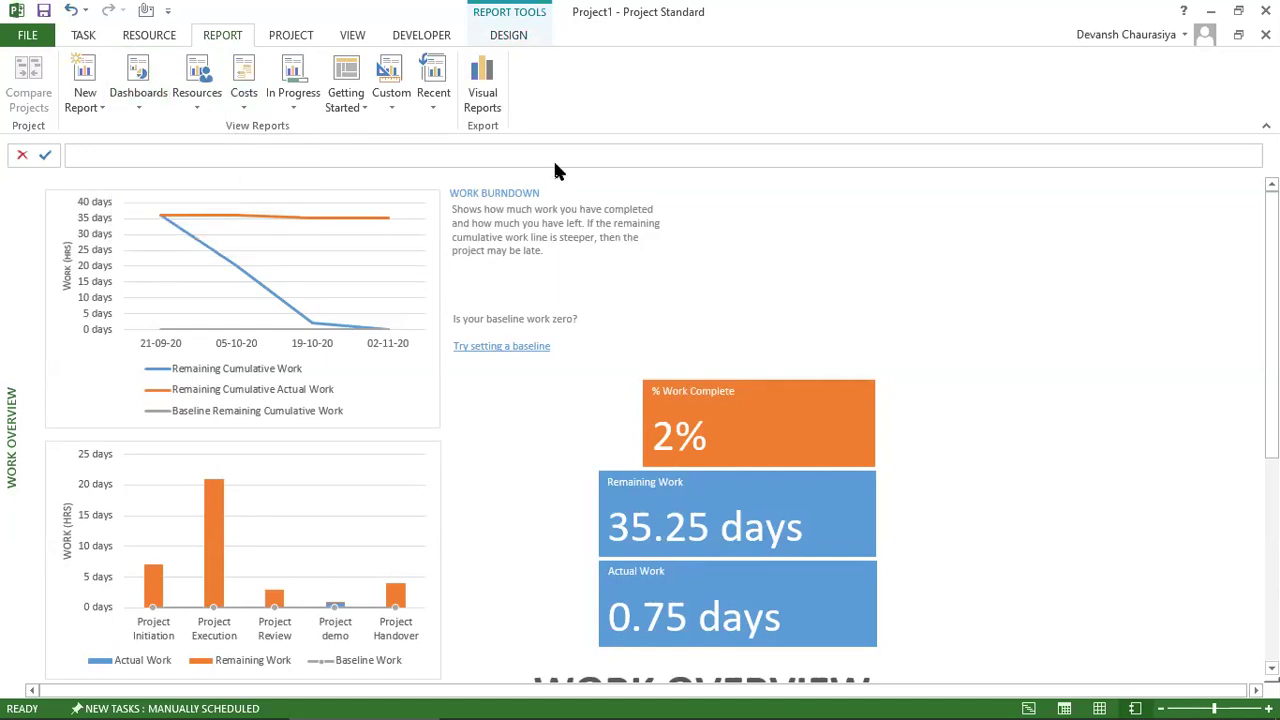
click(482, 92)
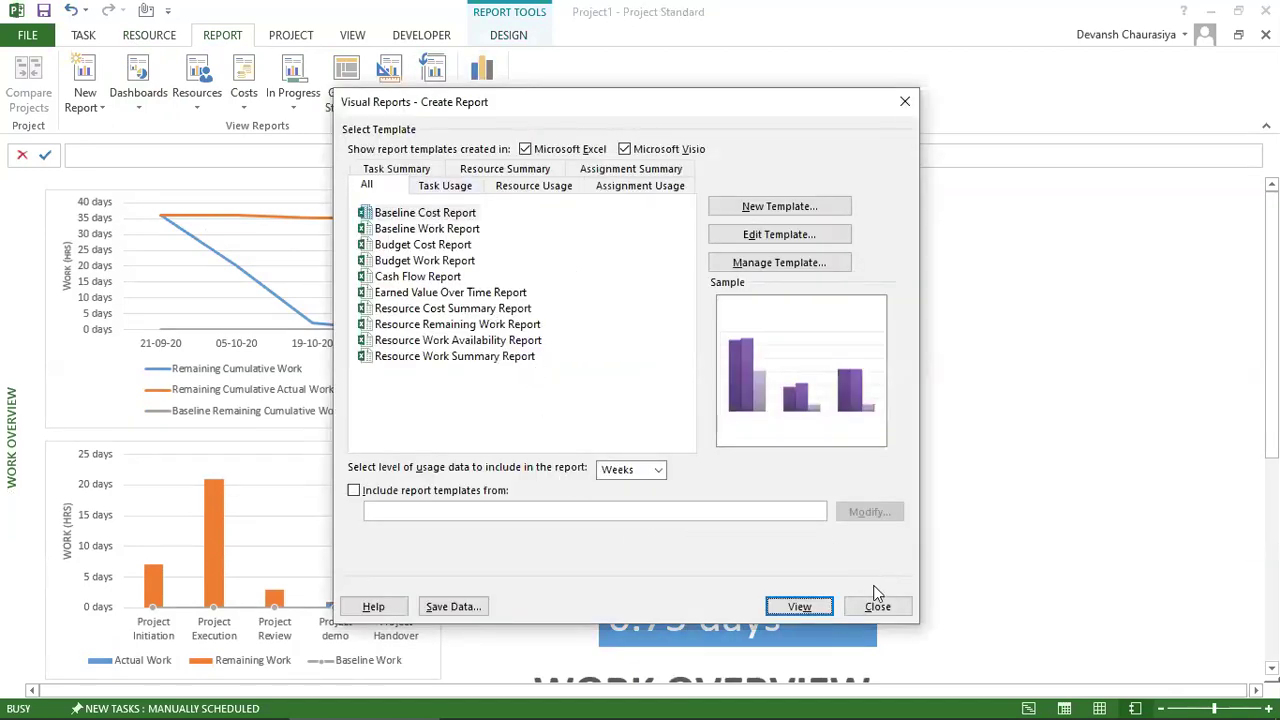
click(878, 607)
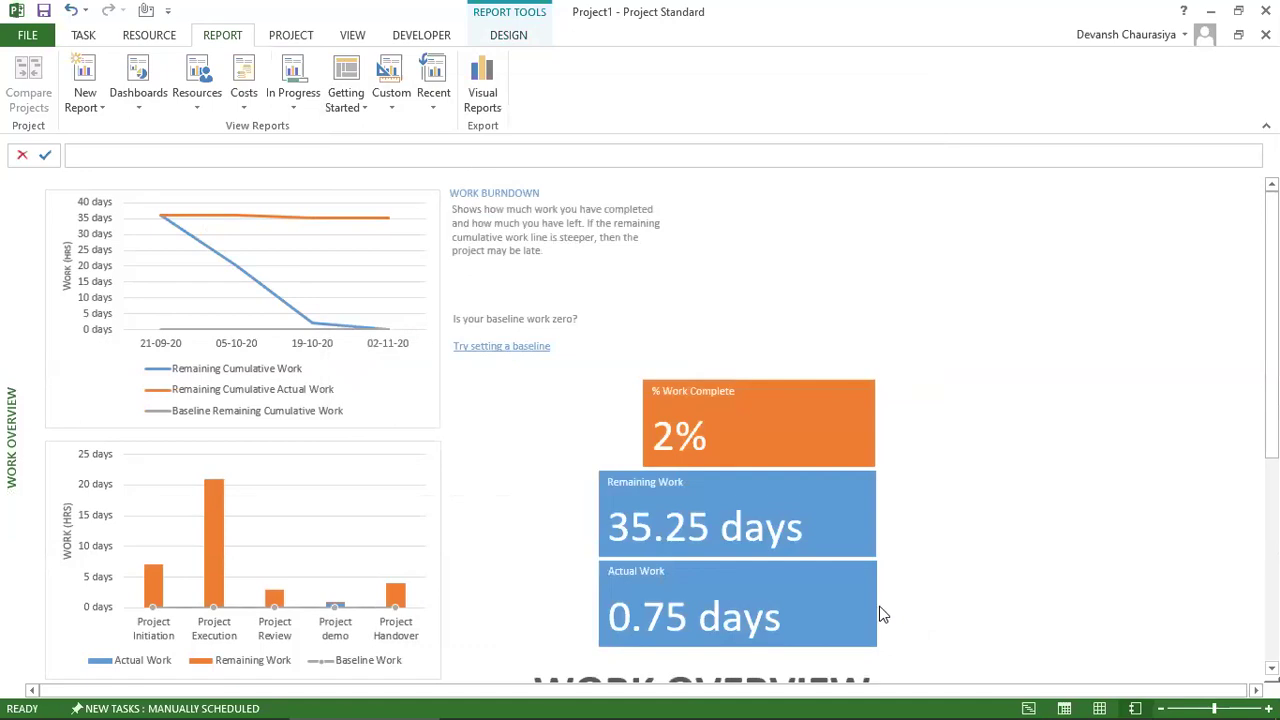
click(100, 108)
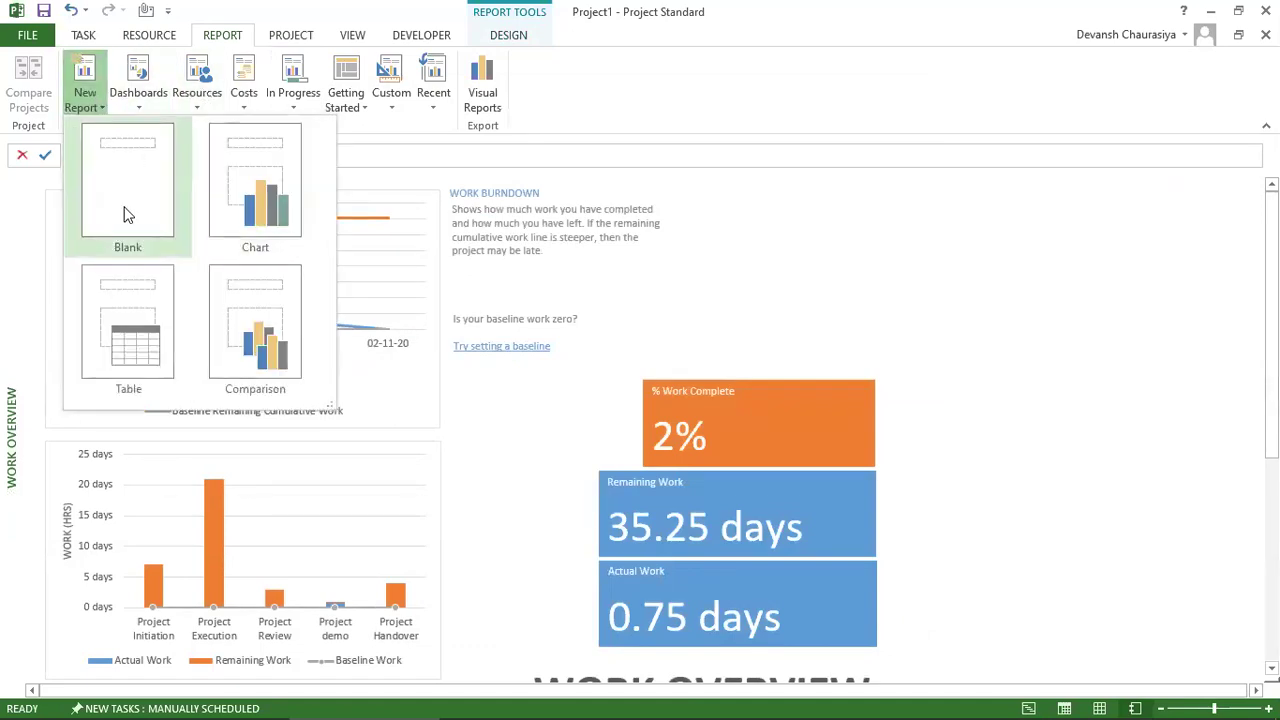
click(262, 208)
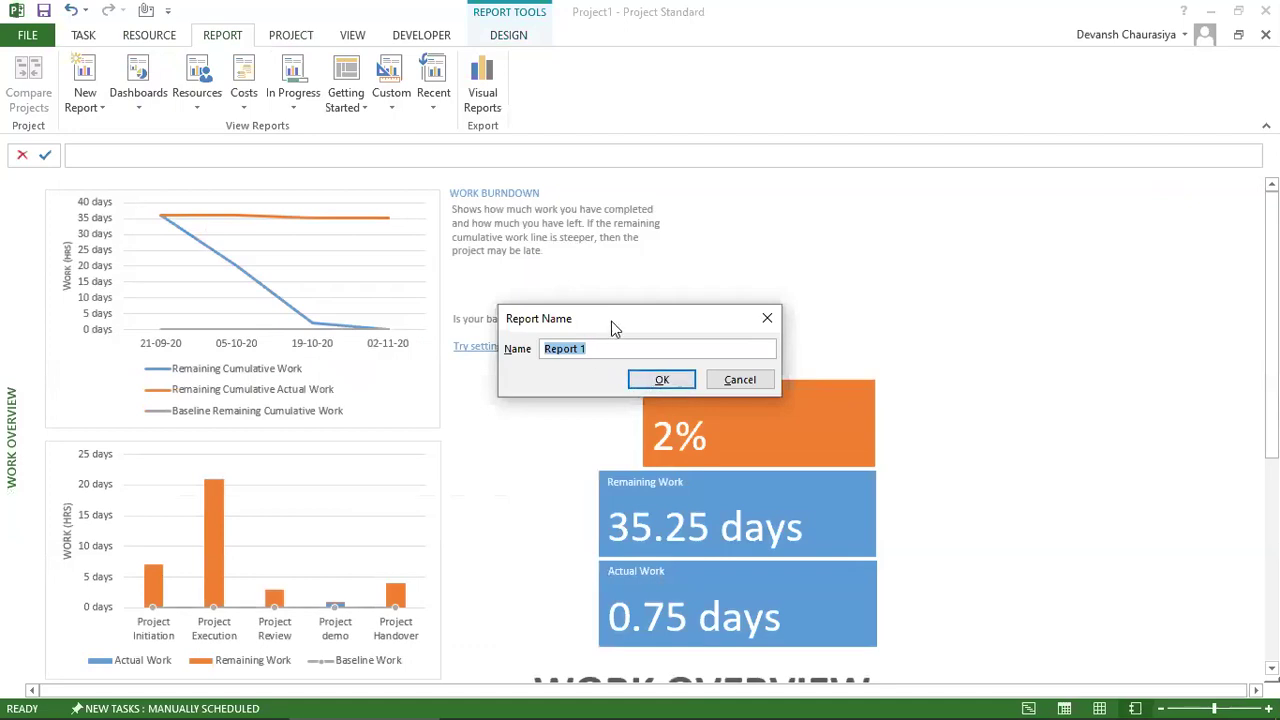
drag(614, 330, 626, 325)
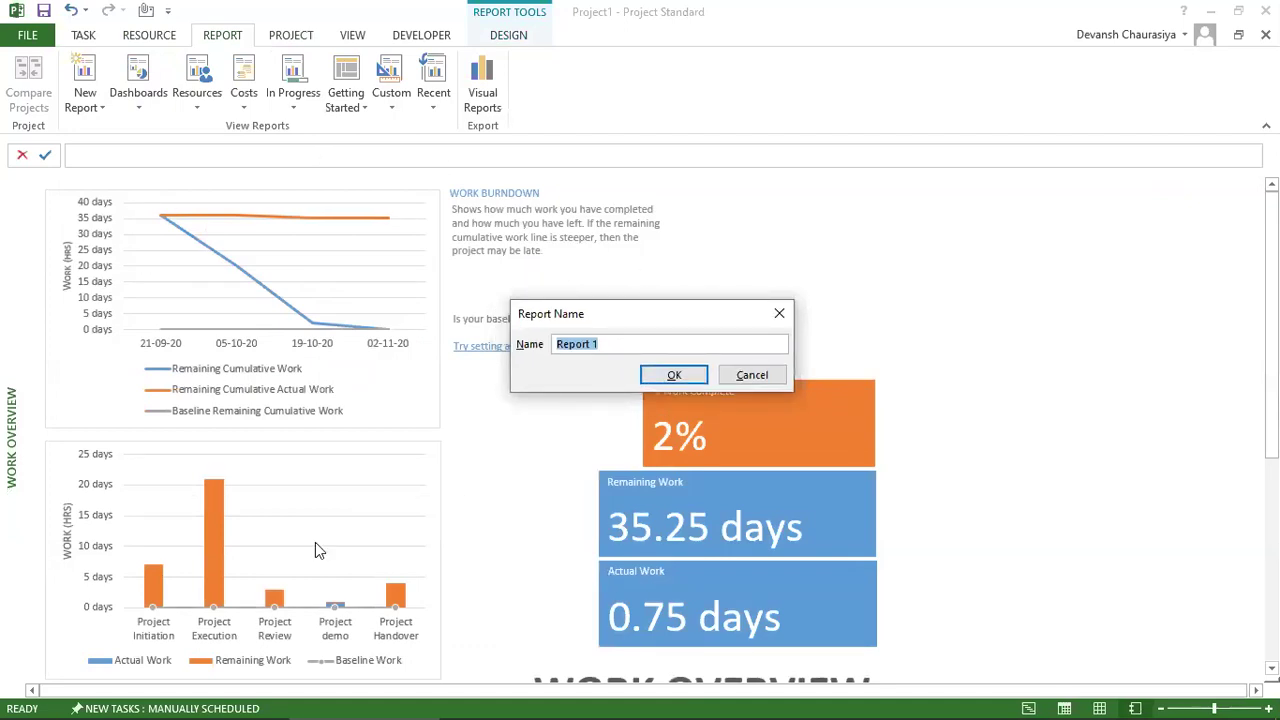
click(762, 376)
key(alt+Tab)
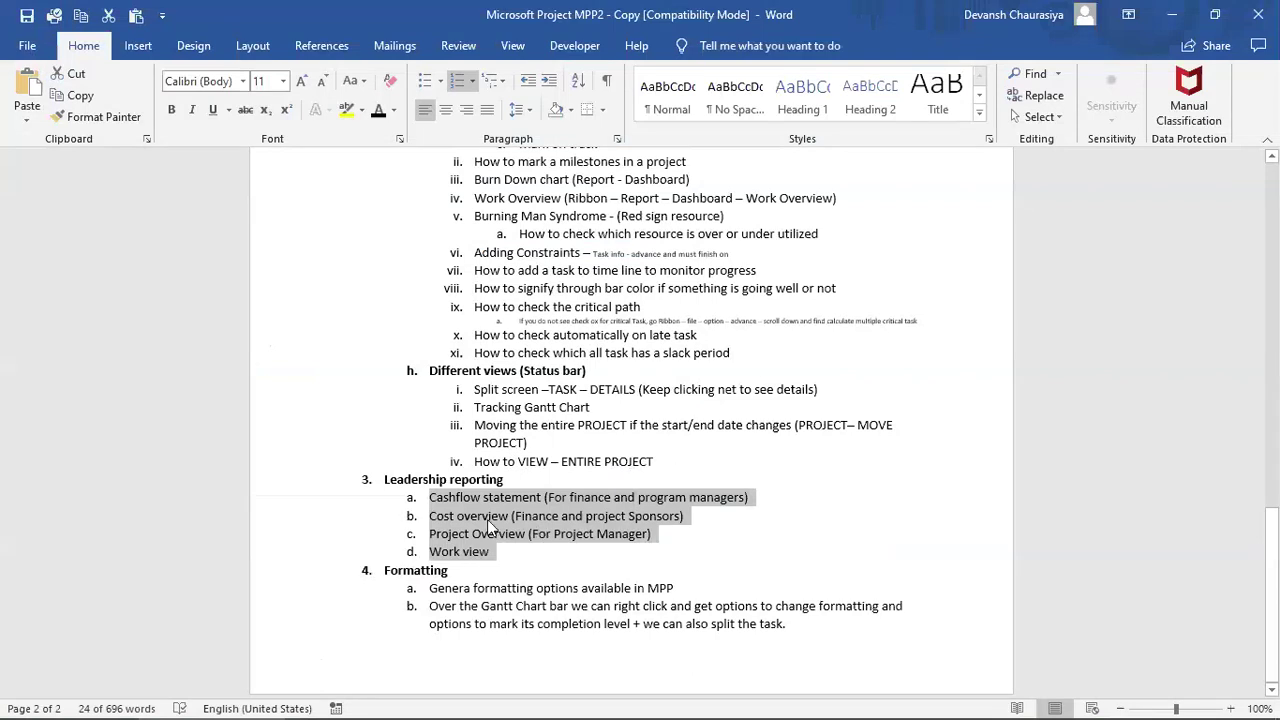
scroll(487, 527, up, 1)
scroll(487, 527, down, 1)
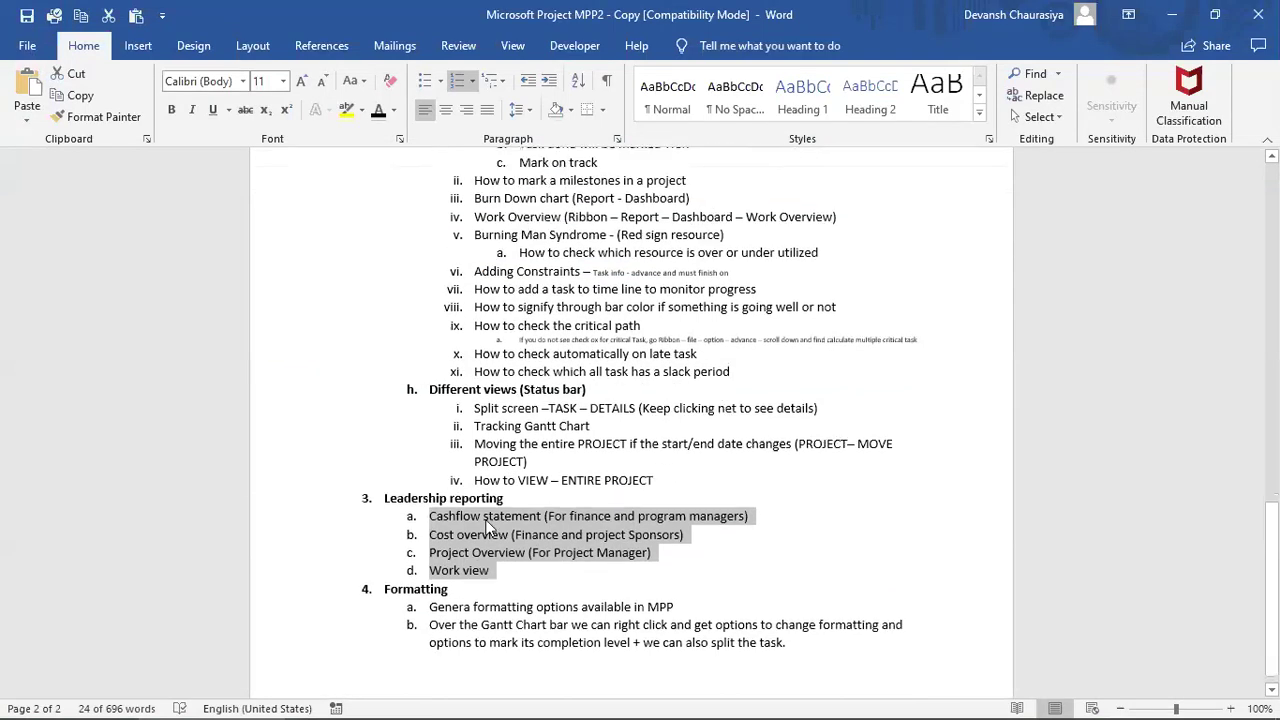
key(alt+Tab)
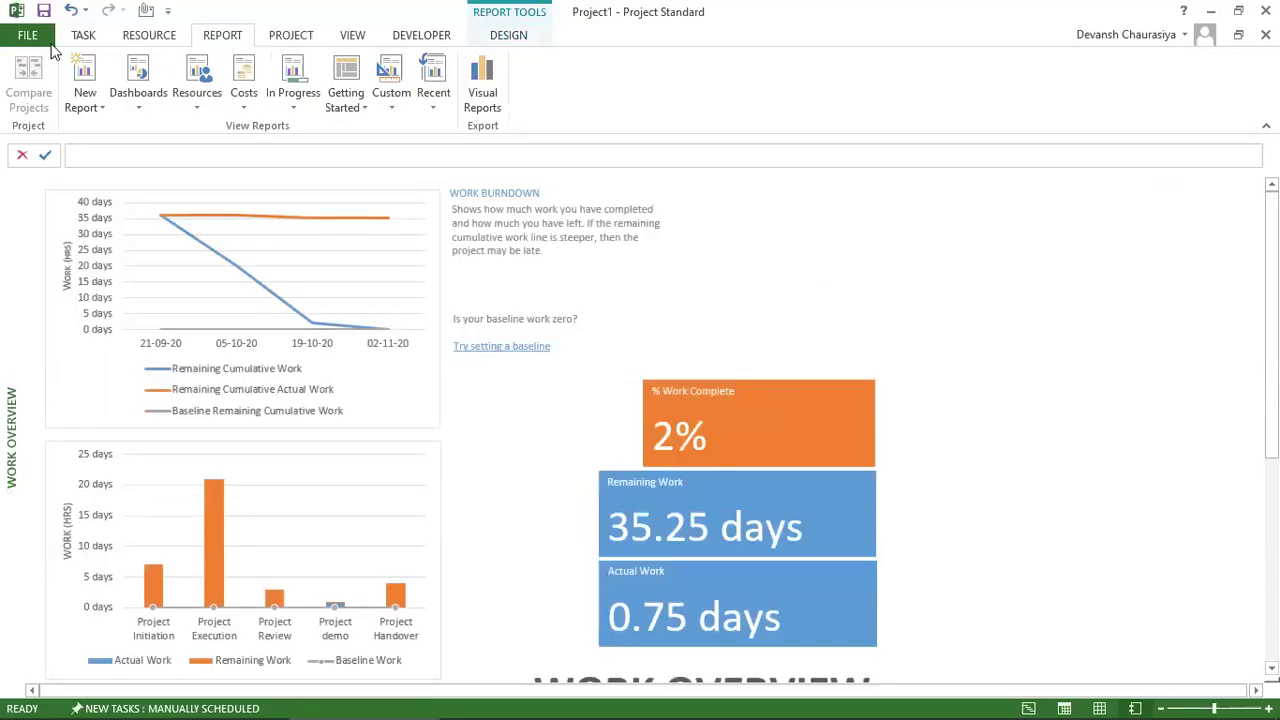
Step: Return to the Gantt chart and try italic and underline on Requirement gathering, then undo both
click(75, 36)
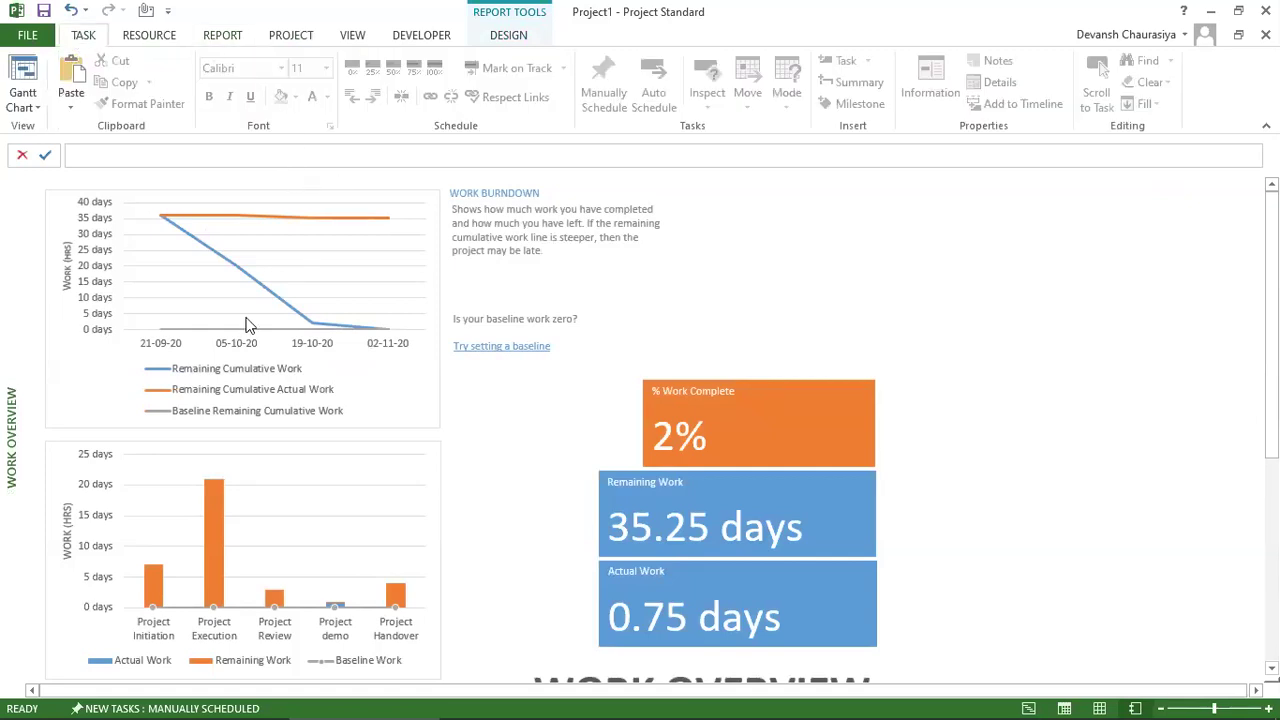
click(18, 66)
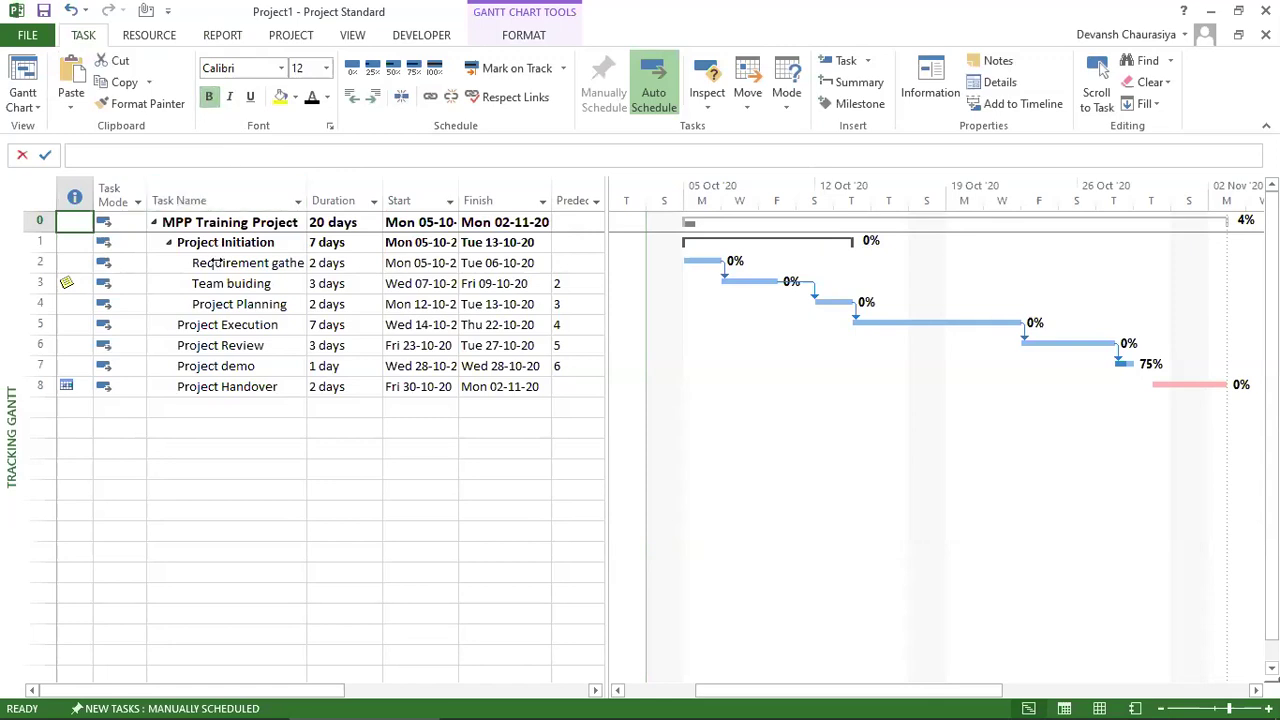
click(218, 244)
click(224, 263)
click(229, 97)
click(229, 97)
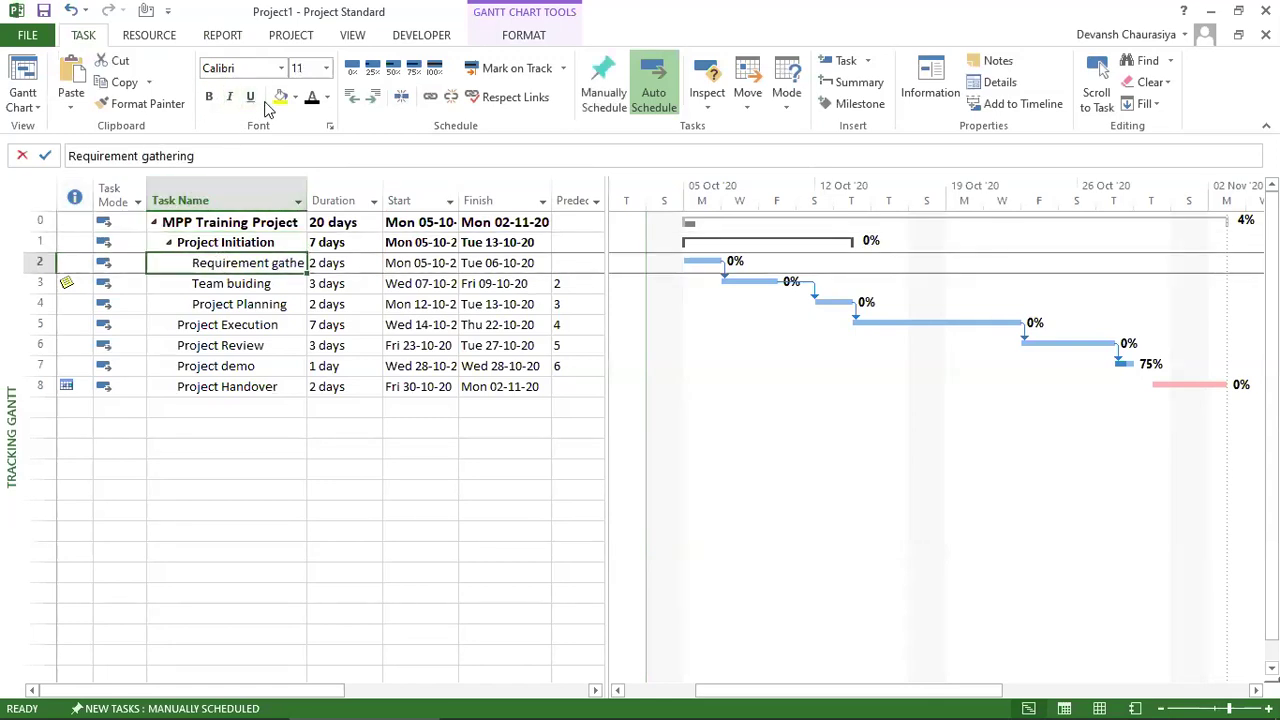
click(252, 98)
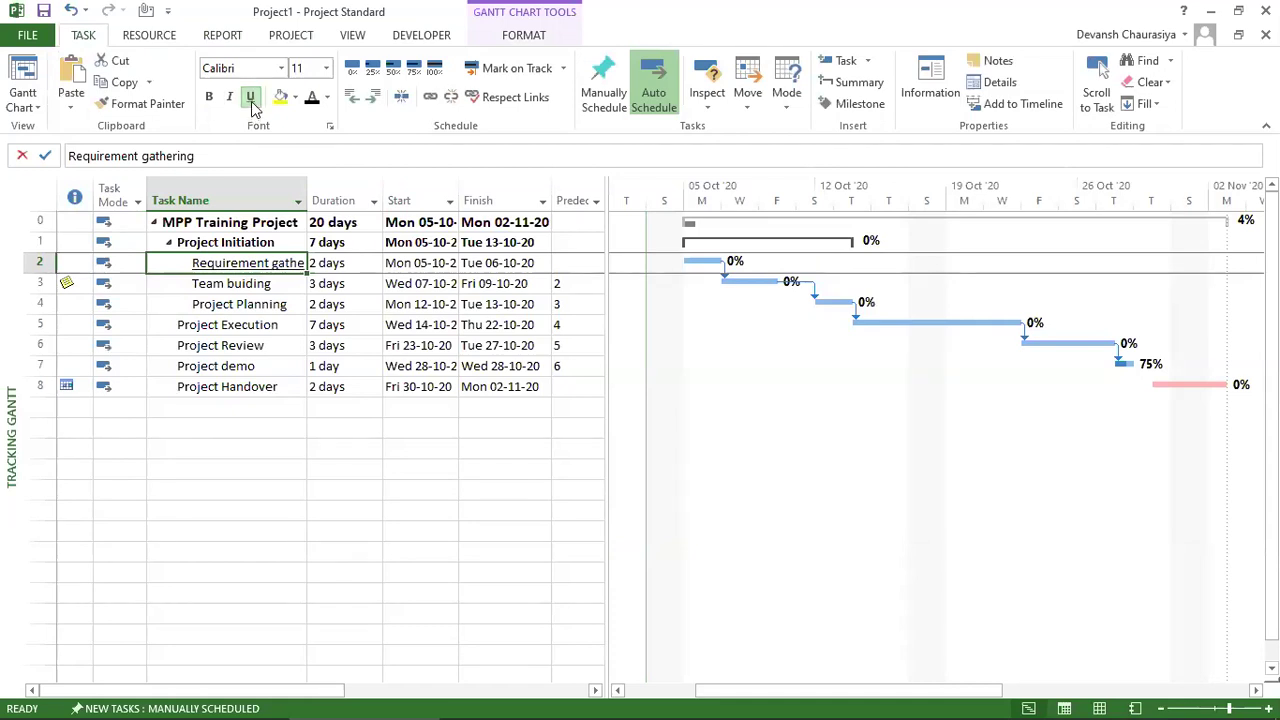
click(251, 100)
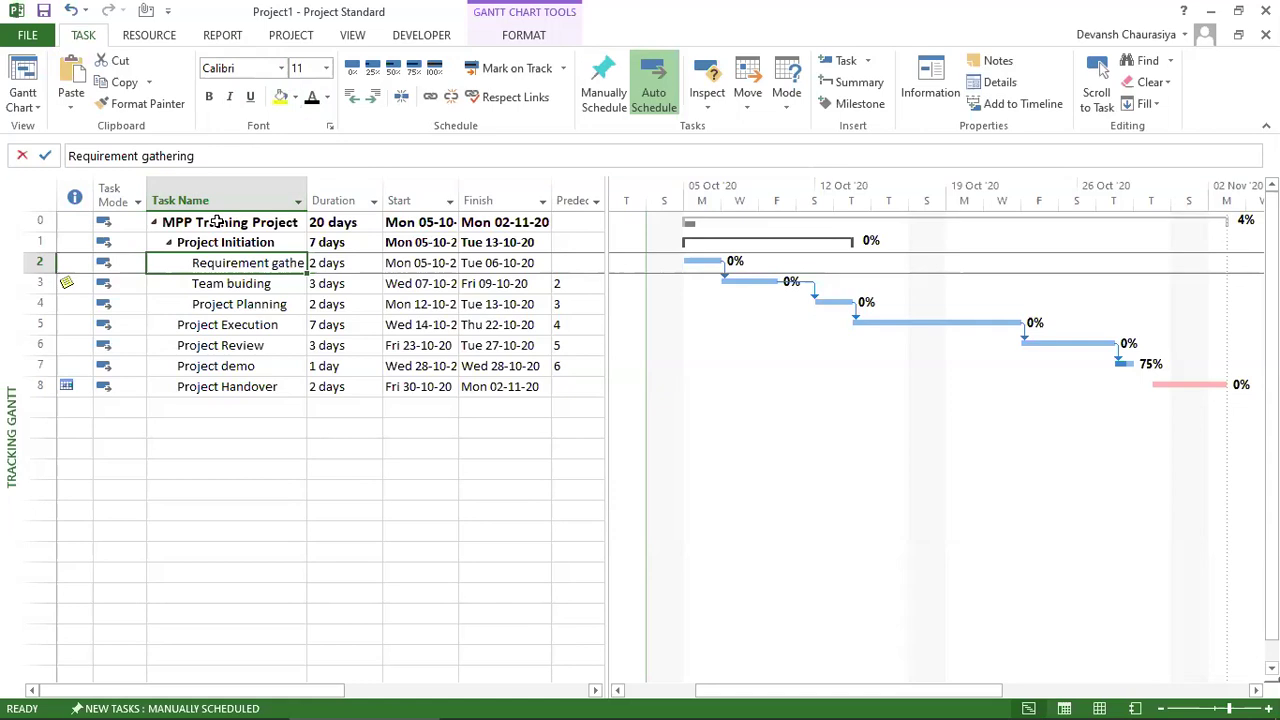
Step: Select all task names, check the font lists and keep the size at 12
drag(207, 222, 211, 386)
click(281, 68)
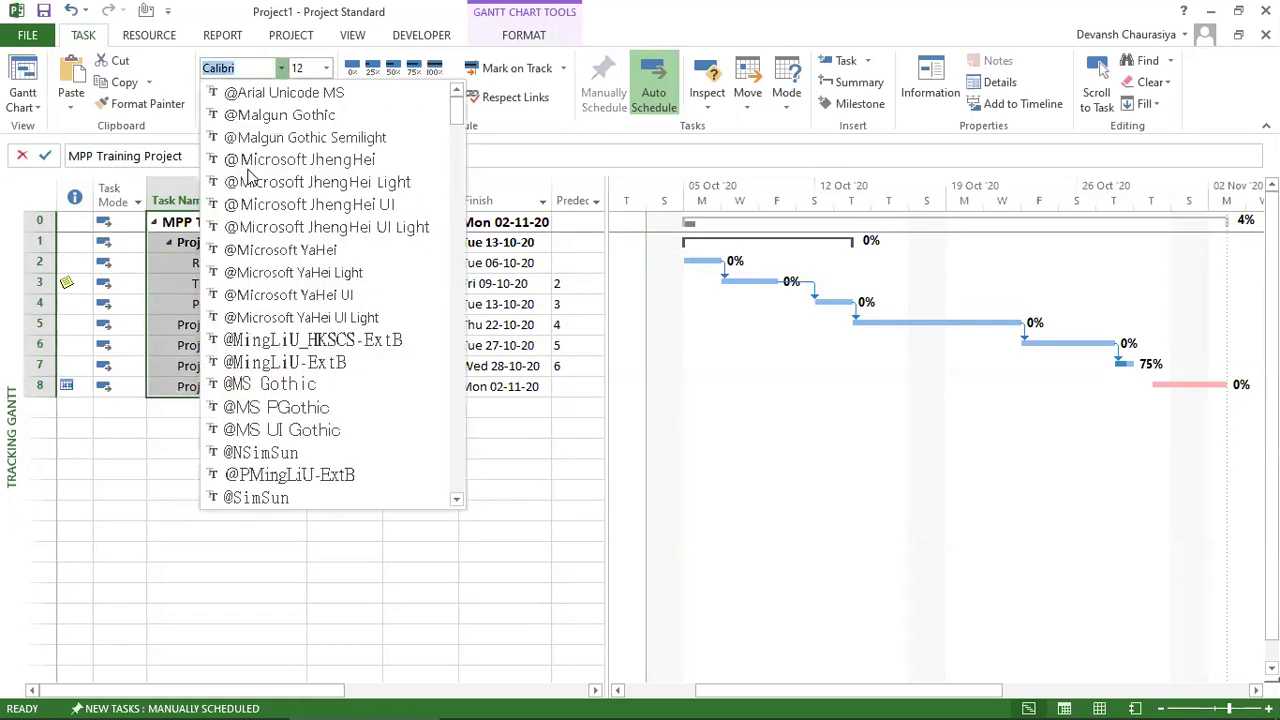
click(327, 68)
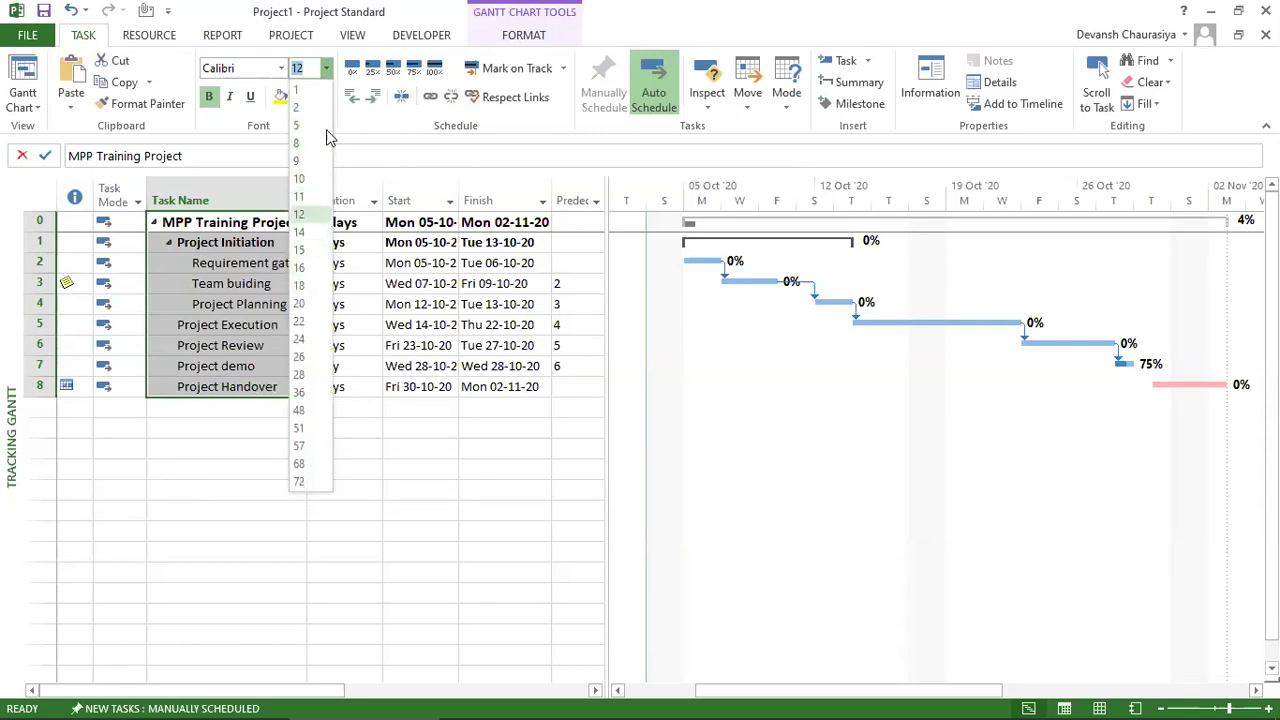
click(512, 513)
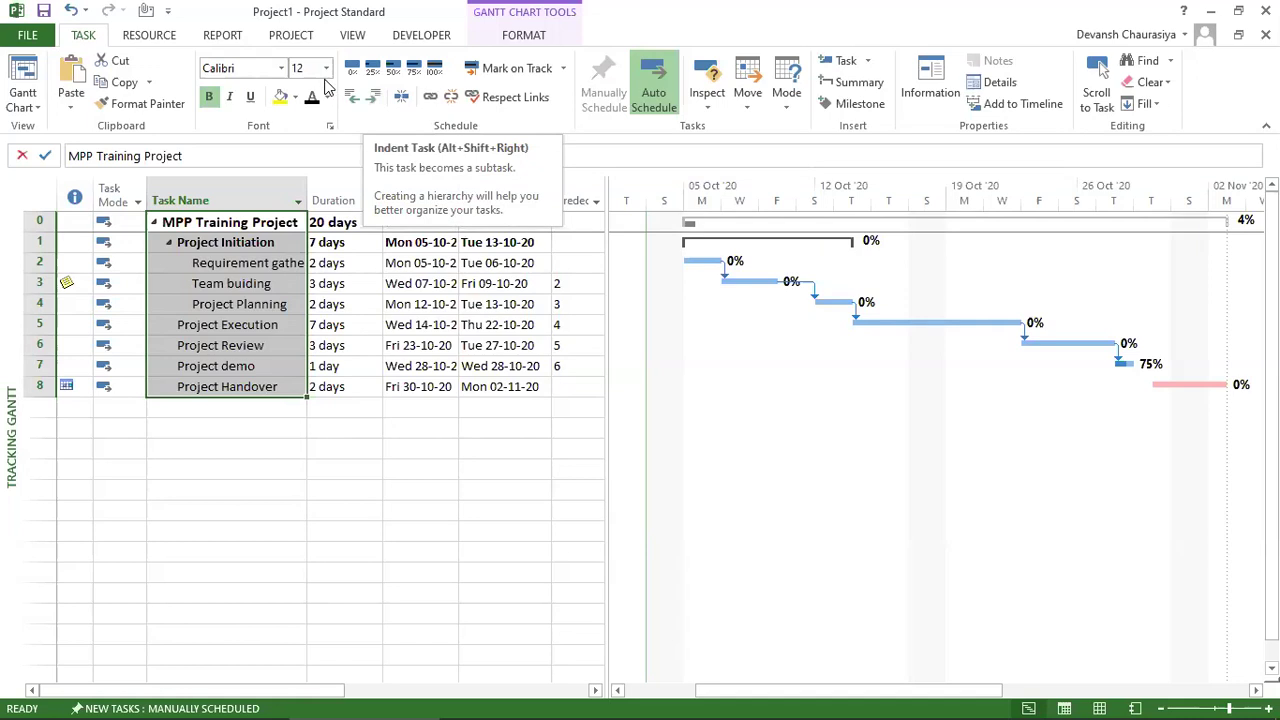
click(530, 40)
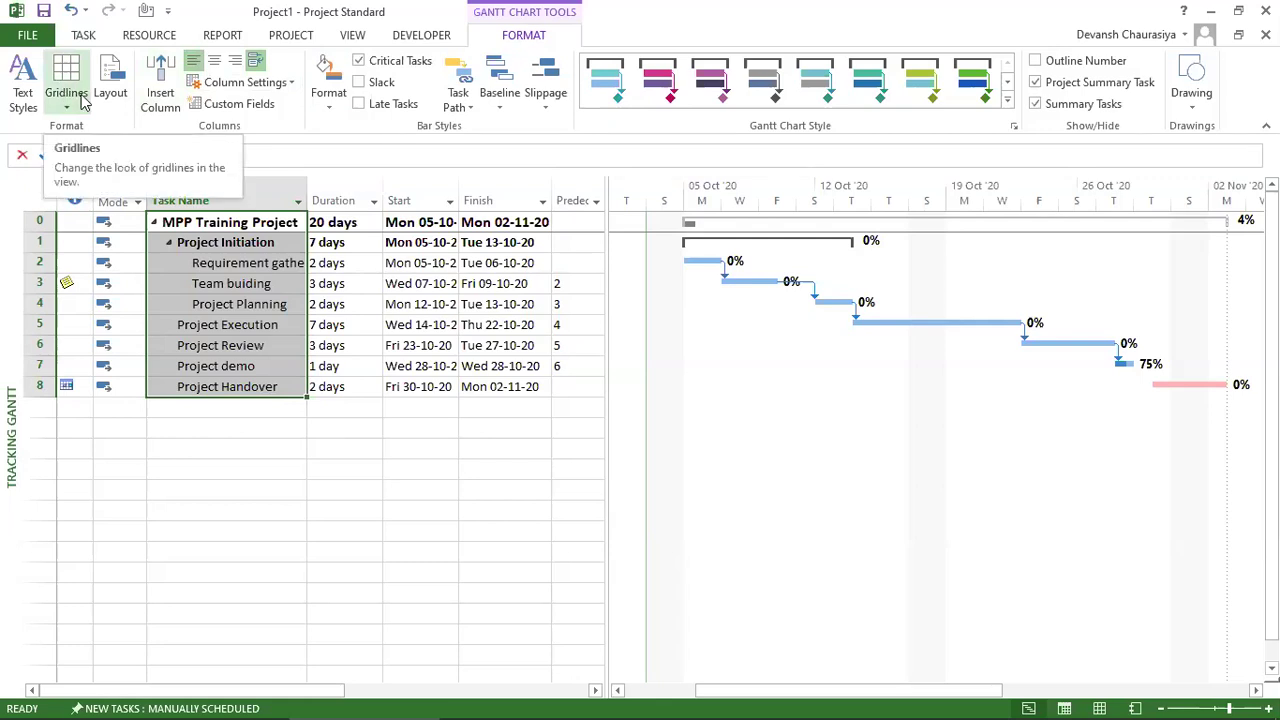
Step: Try the navy, grey-blue, grey and dark blue bar styles, then apply the pink style
click(710, 80)
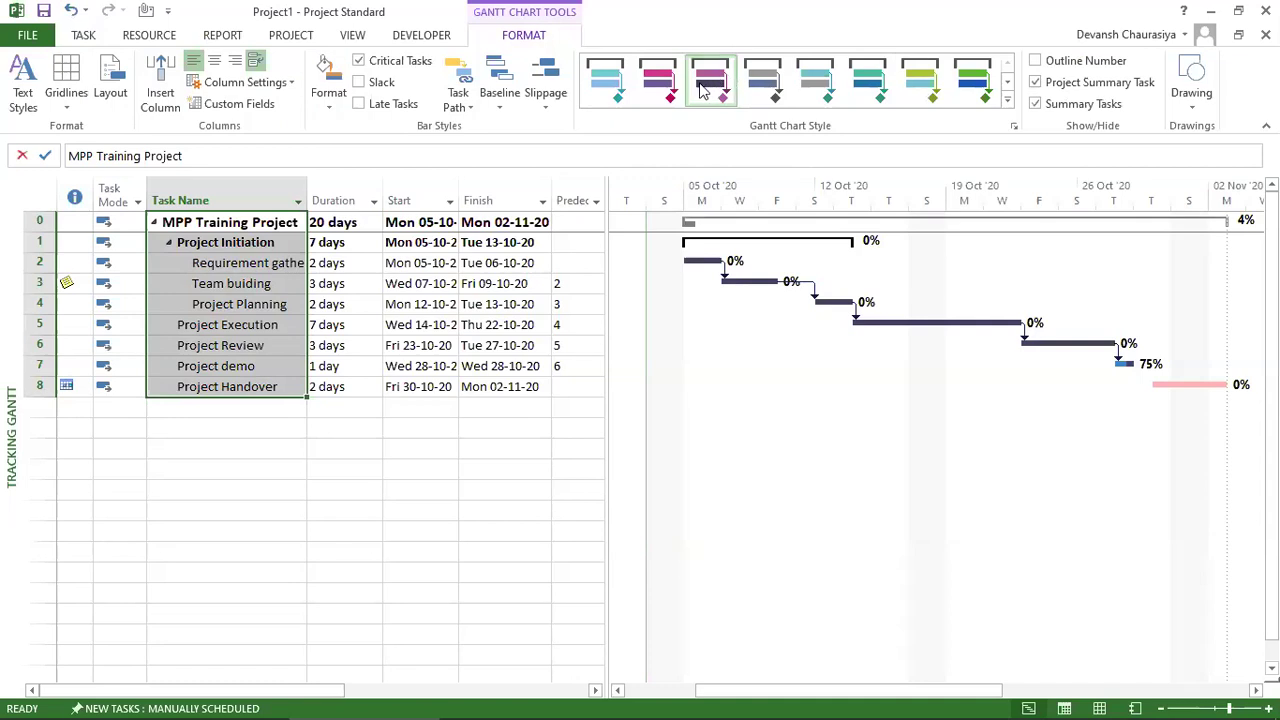
click(764, 84)
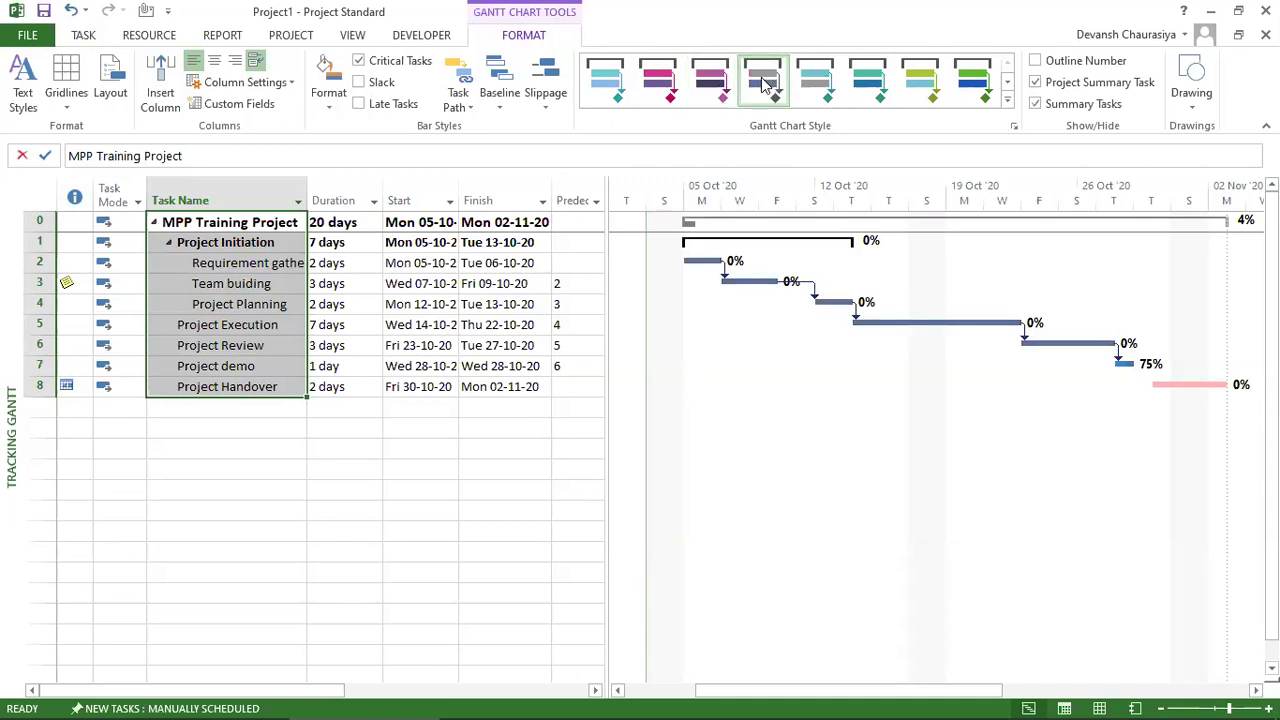
click(820, 82)
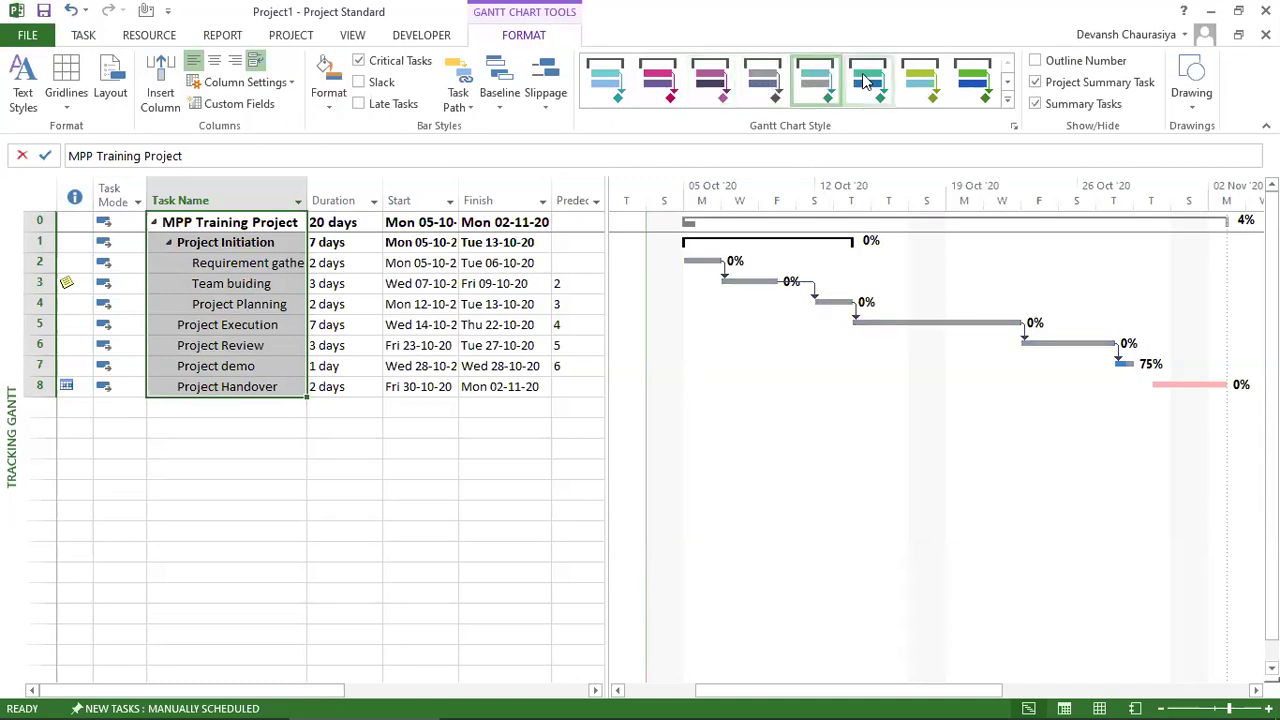
click(972, 80)
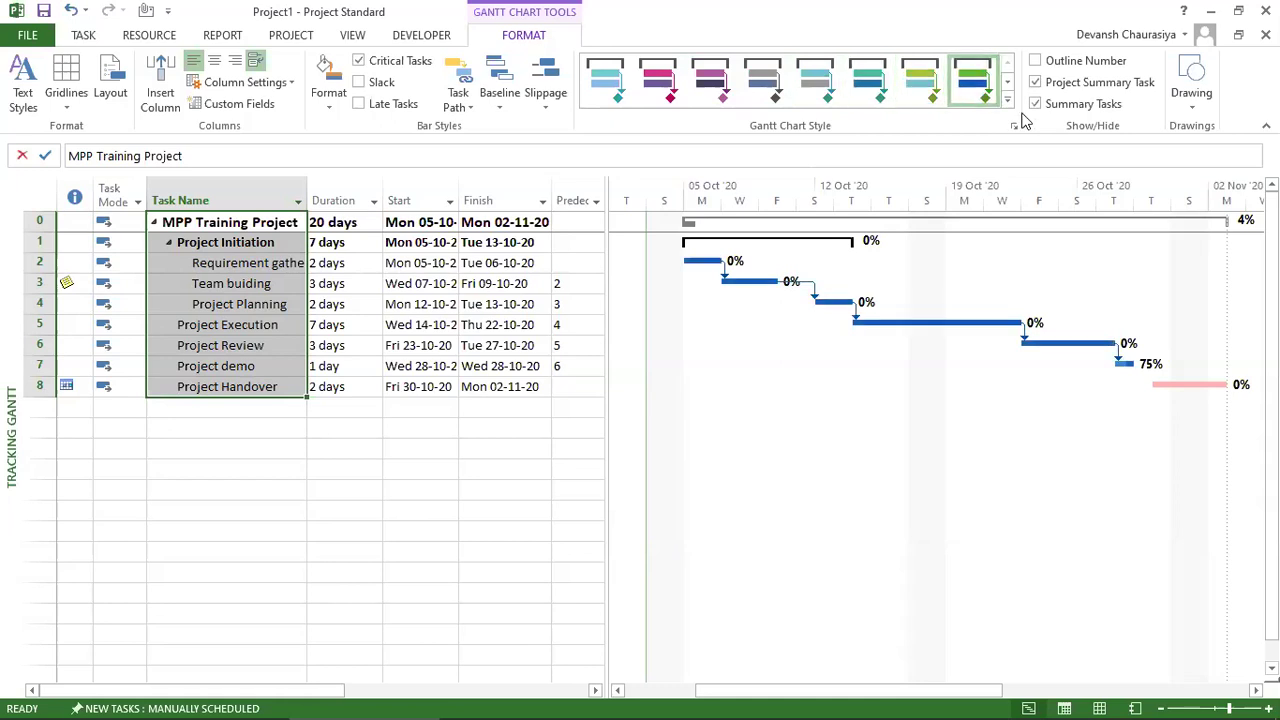
click(1007, 100)
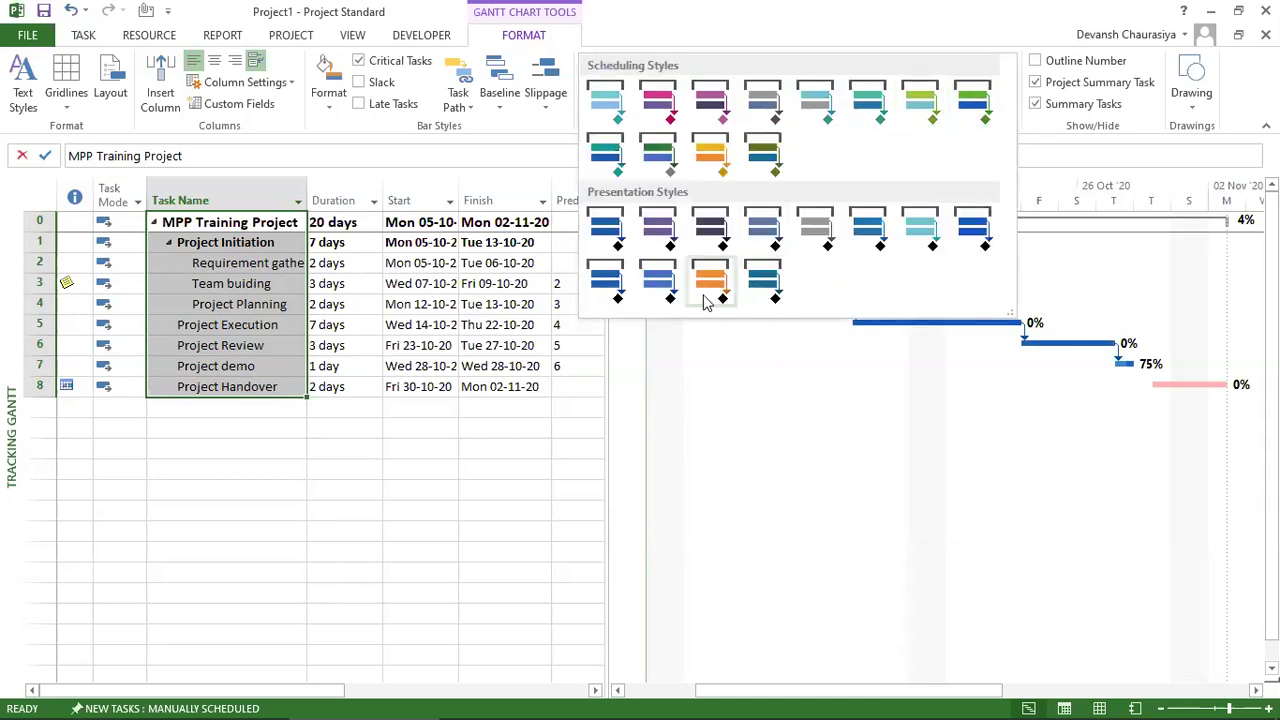
click(658, 102)
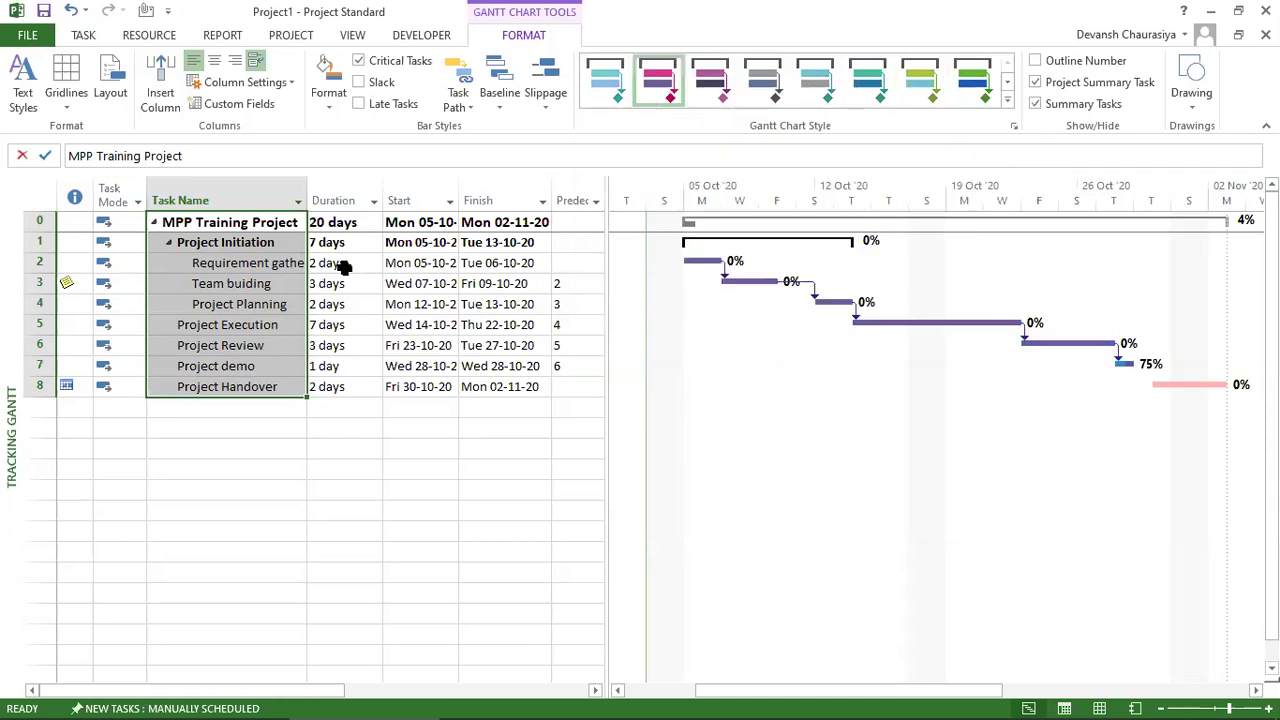
Step: Select Project Execution and turn slack lines on, then off again
click(275, 319)
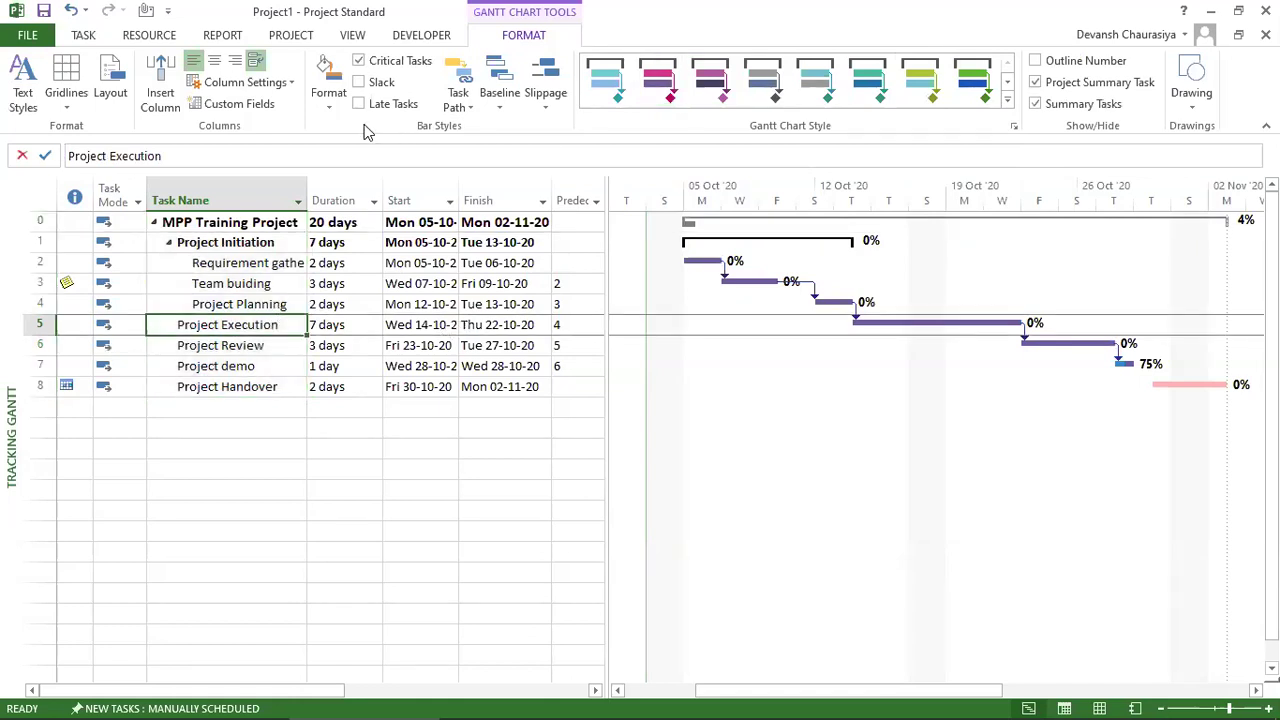
click(359, 82)
click(360, 104)
click(359, 82)
click(87, 35)
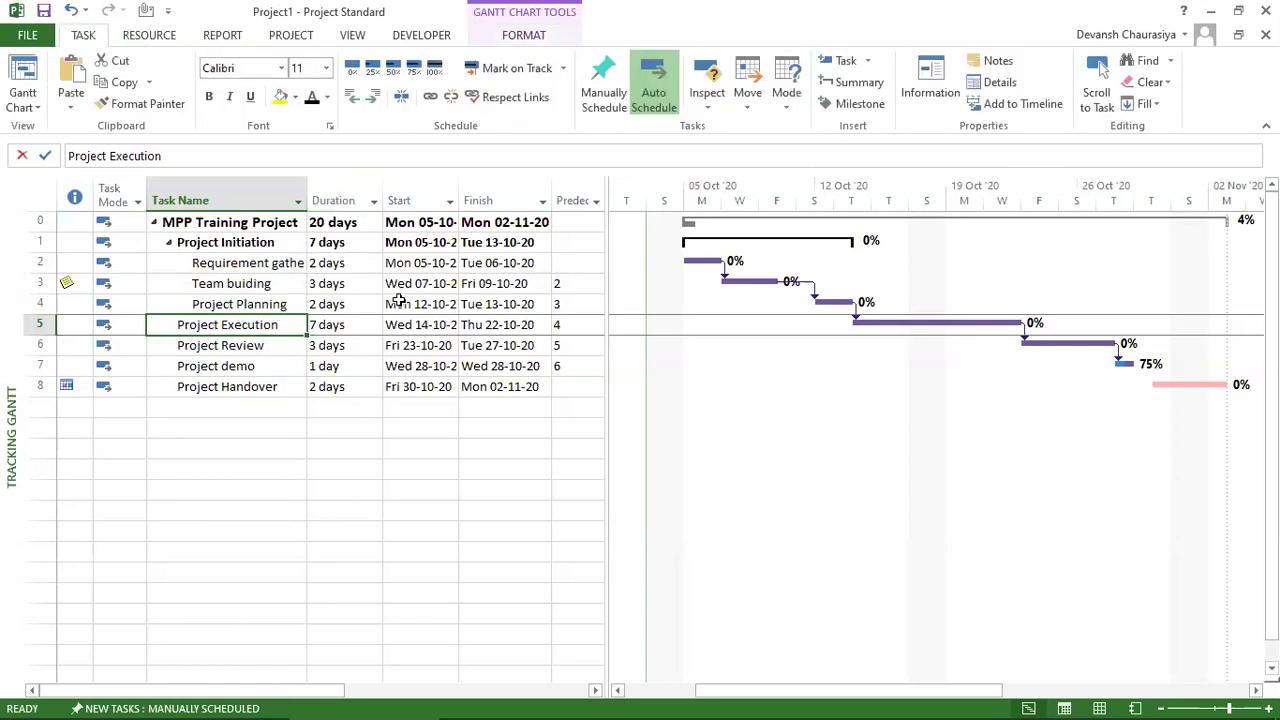